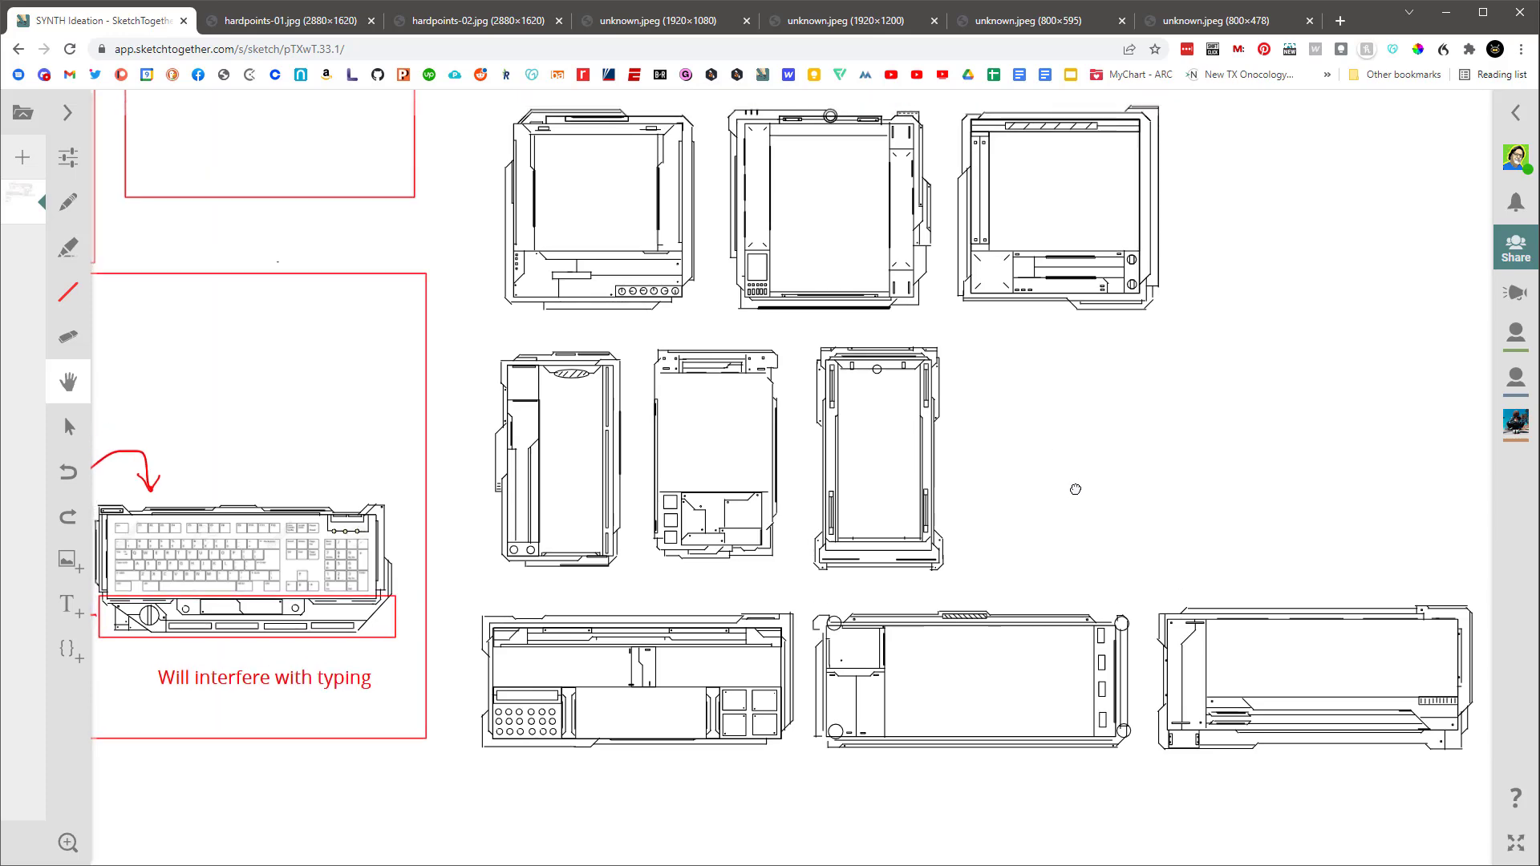
Step: Look over the monitor, keyboard and side panel sketches across the SYNTH Ideation board
mouse_move(523, 361)
left_mouse_down()
mouse_move(675, 357)
mouse_move(475, 349)
left_mouse_up()
scroll(905, 485, "down", 5)
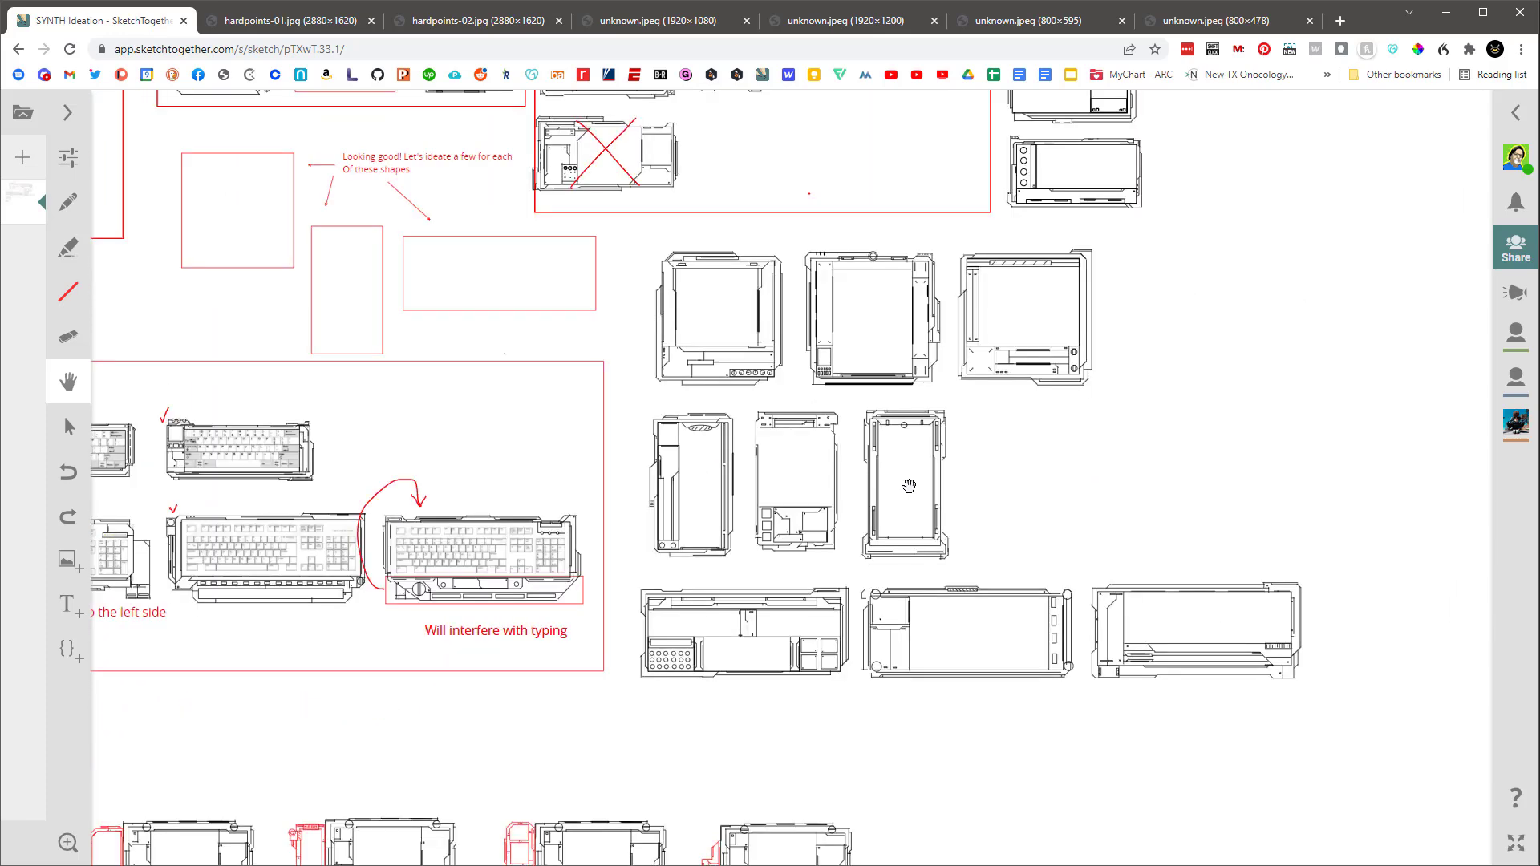
scroll(494, 585, "up", 2)
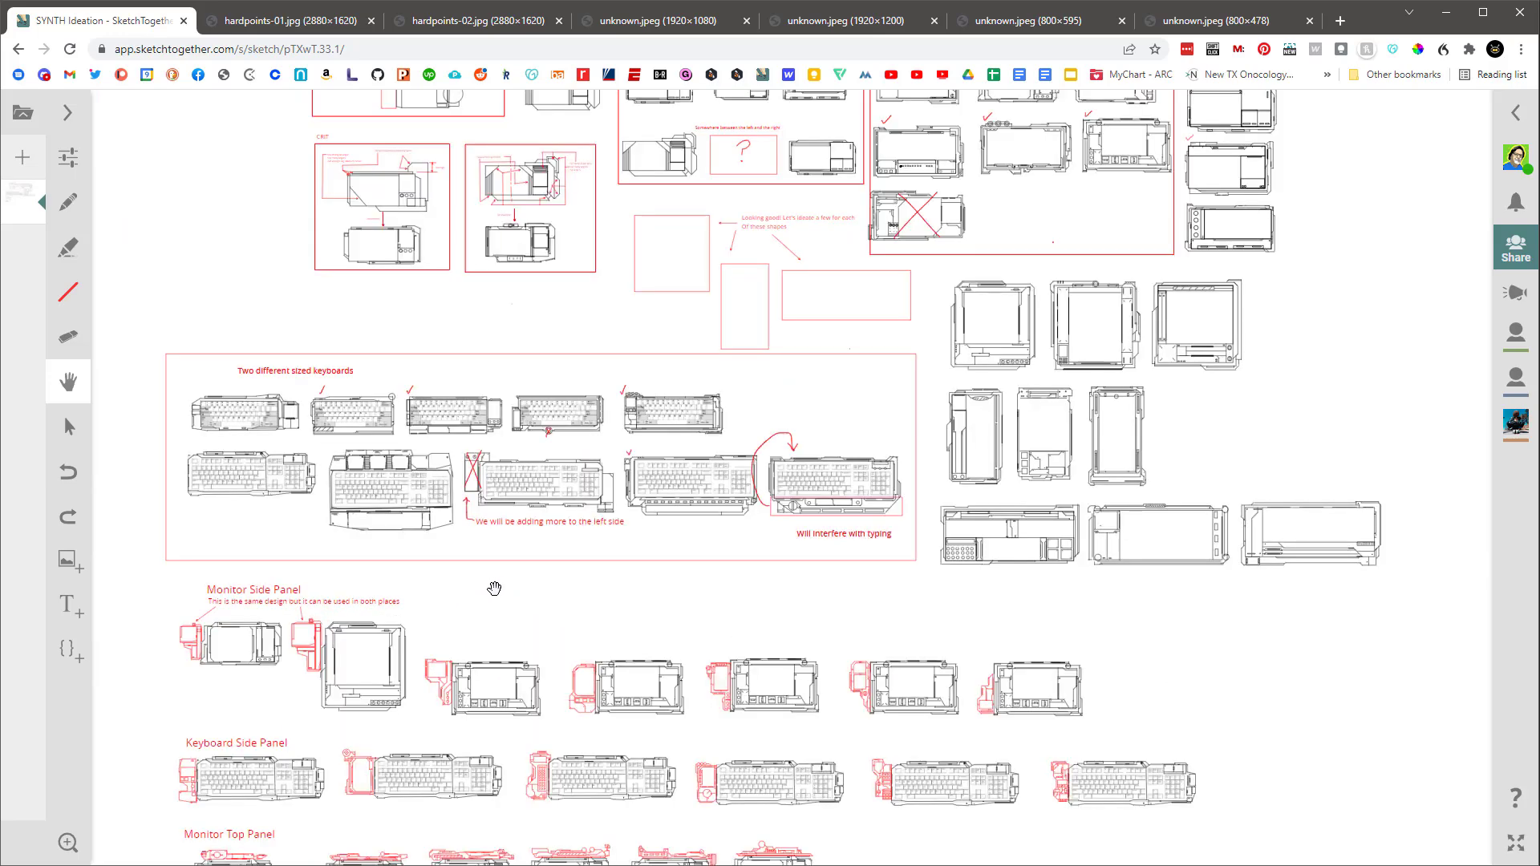
scroll(281, 474, "up", 4)
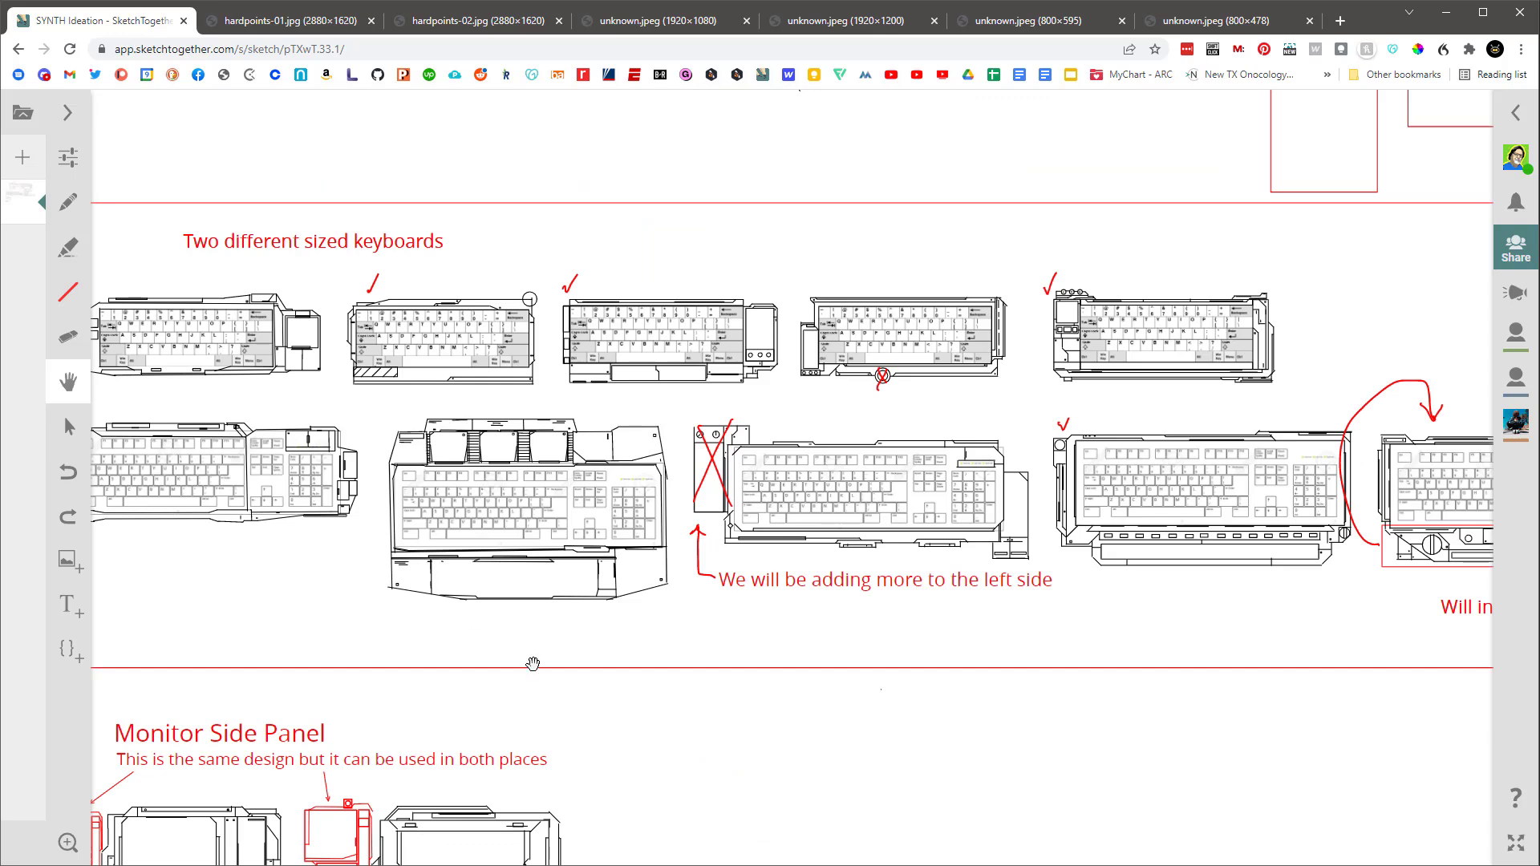
scroll(770, 670, "down", 5)
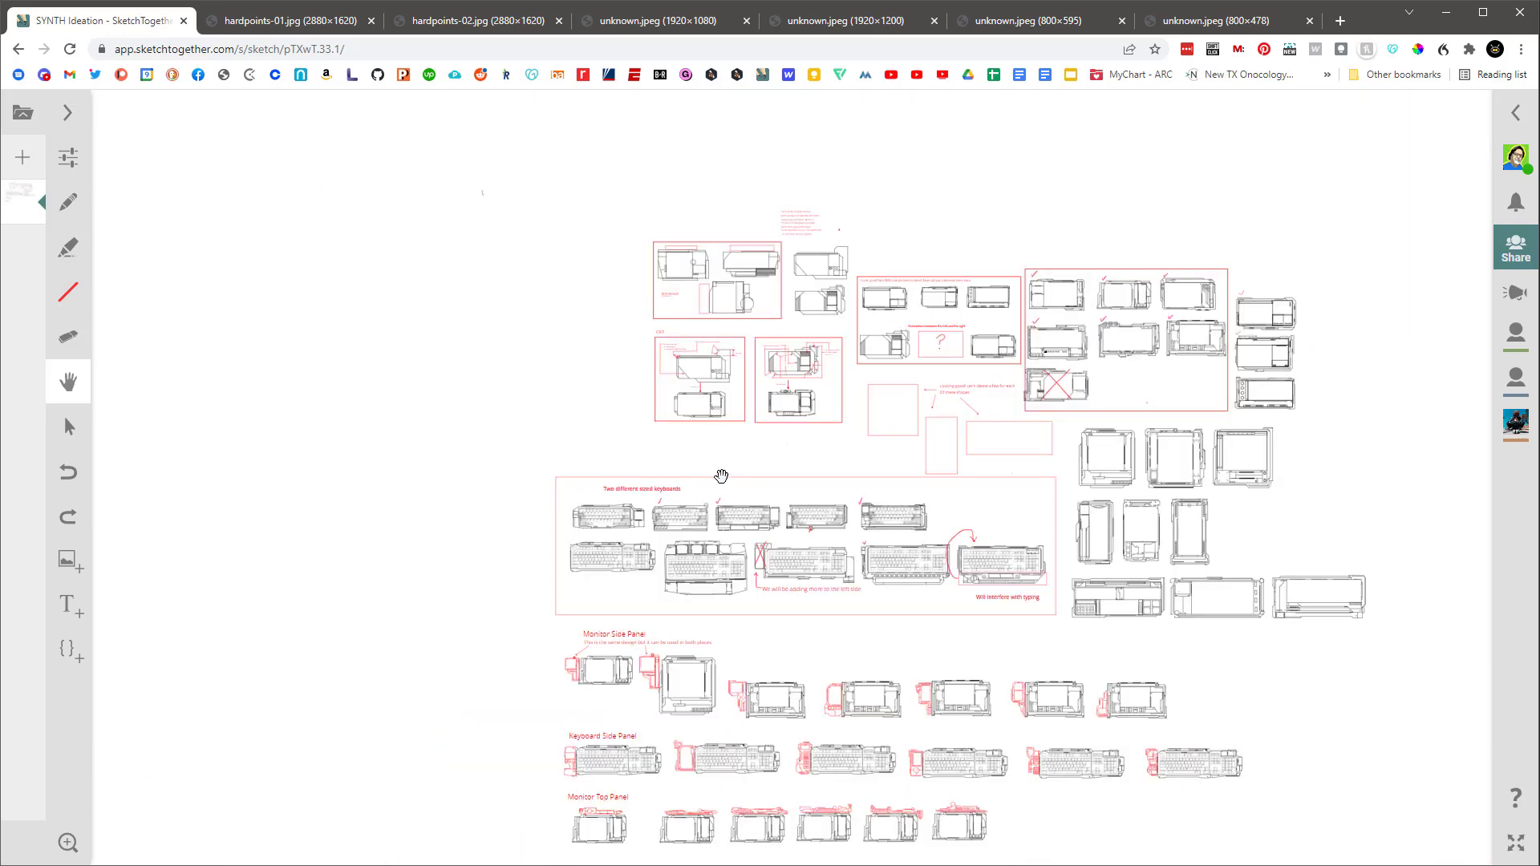
left_click_drag(1411, 732, 1144, 633)
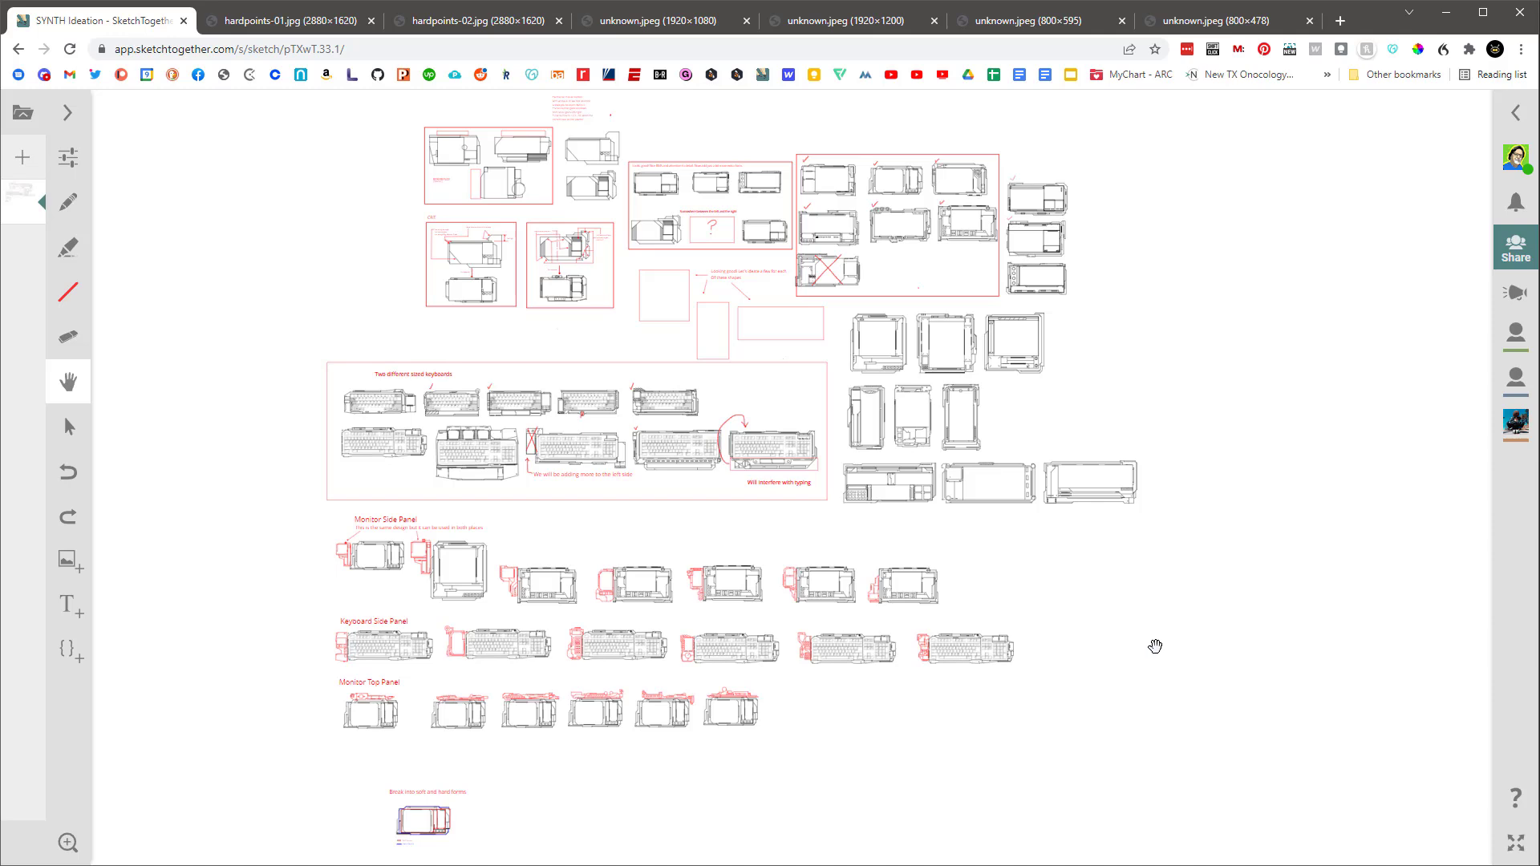
Step: Review the two hardpoints renders and the four reference images of handheld devices one after another, enlarging the MR 3000 radio
left_click(329, 22)
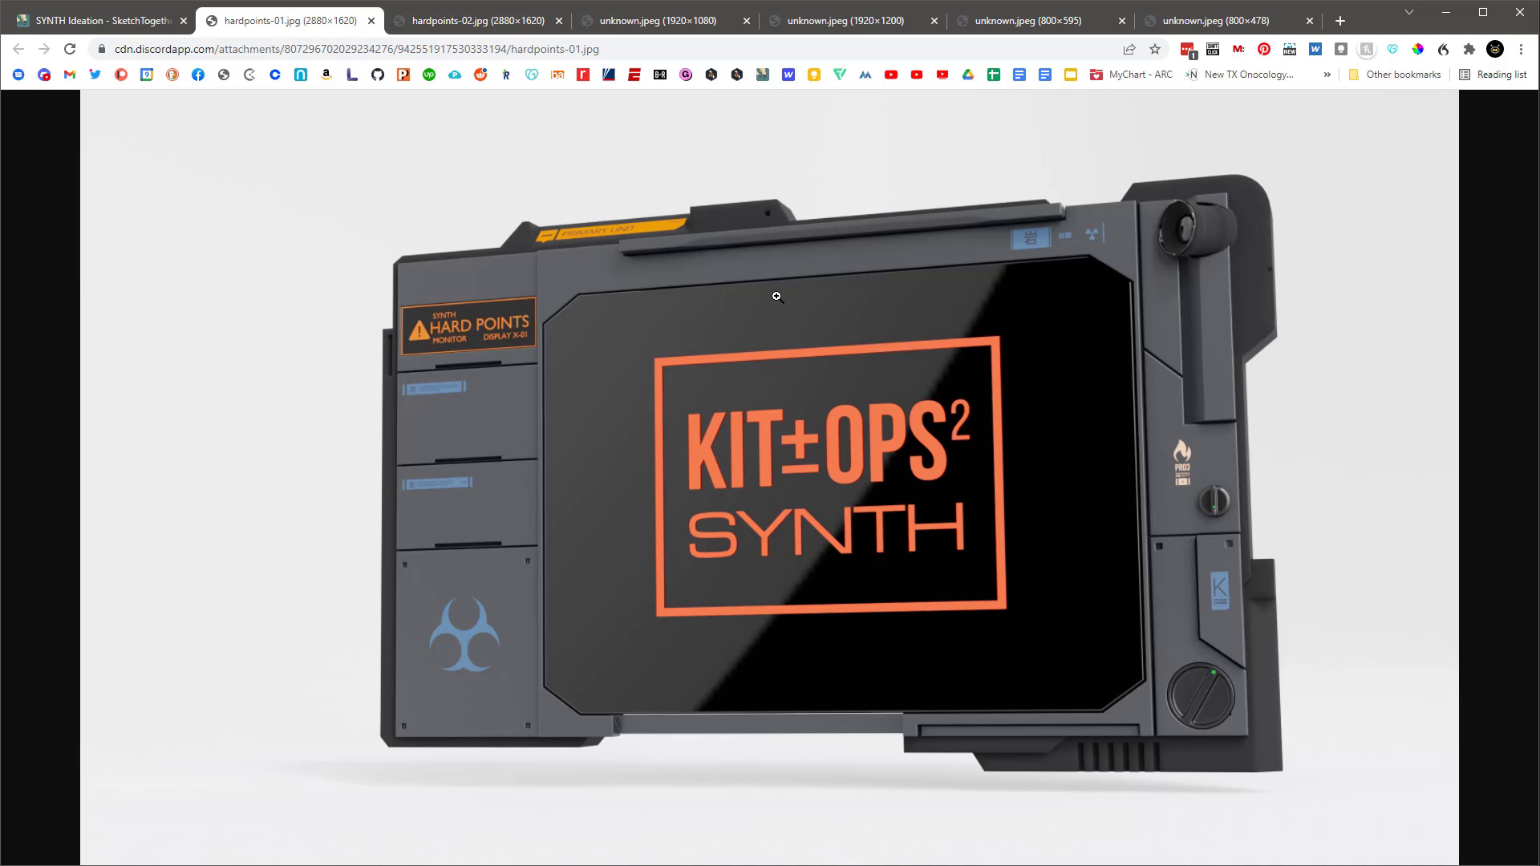
left_click(485, 20)
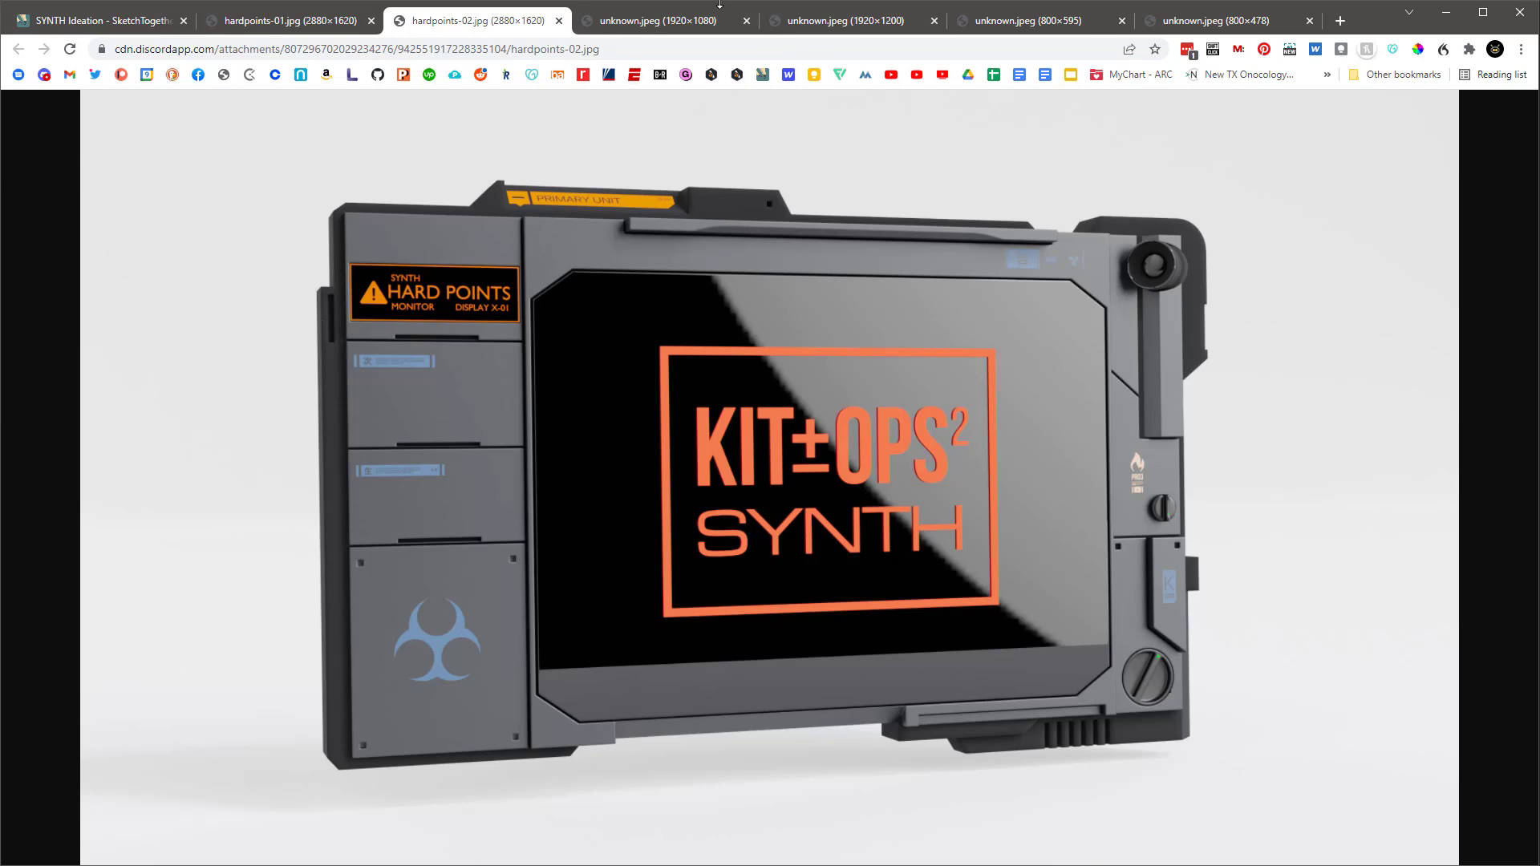
left_click(652, 27)
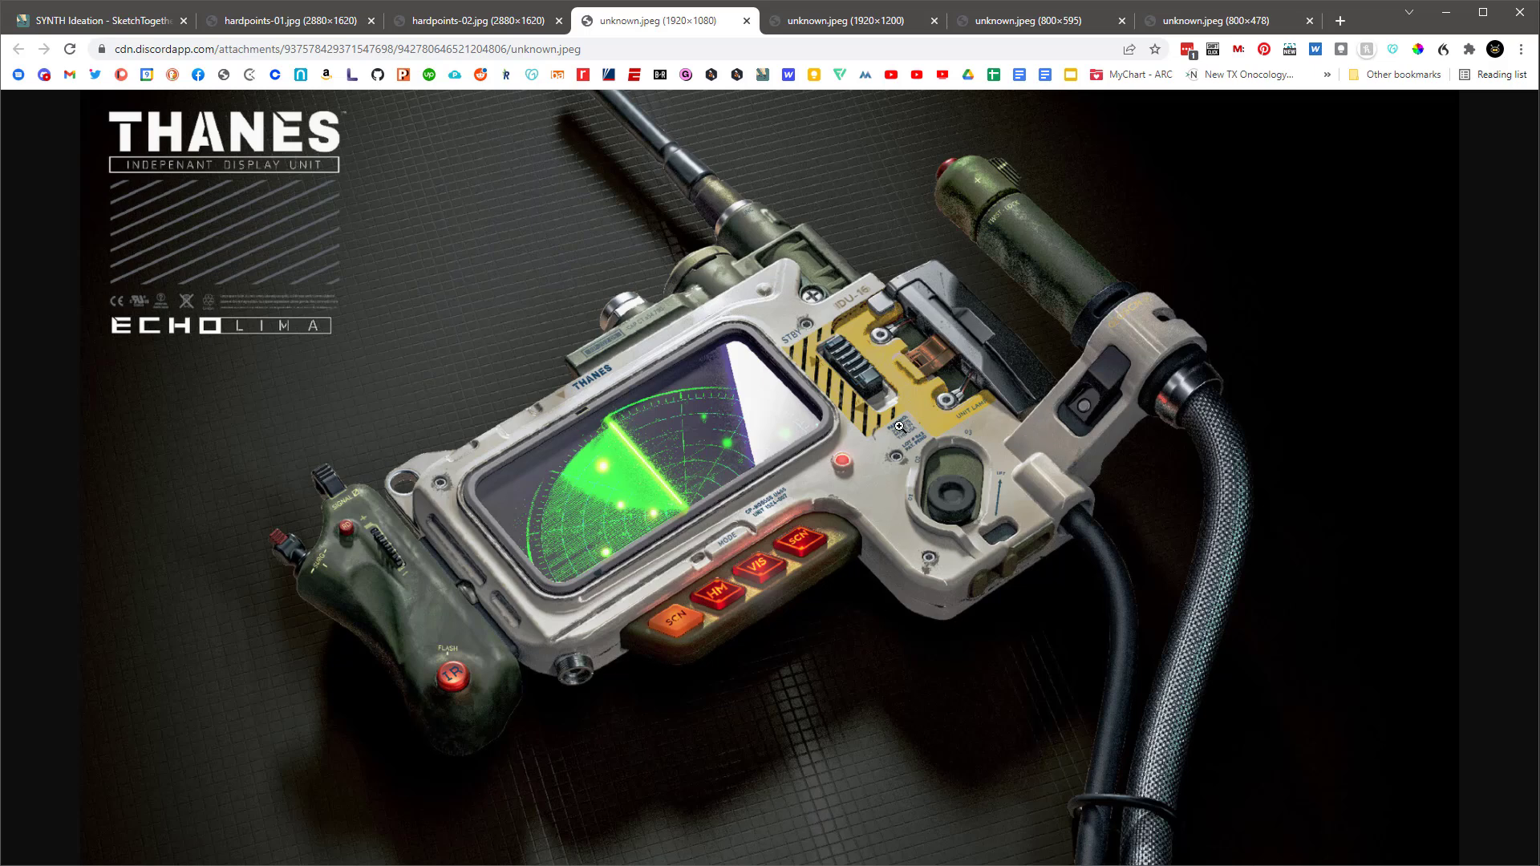
left_click(848, 20)
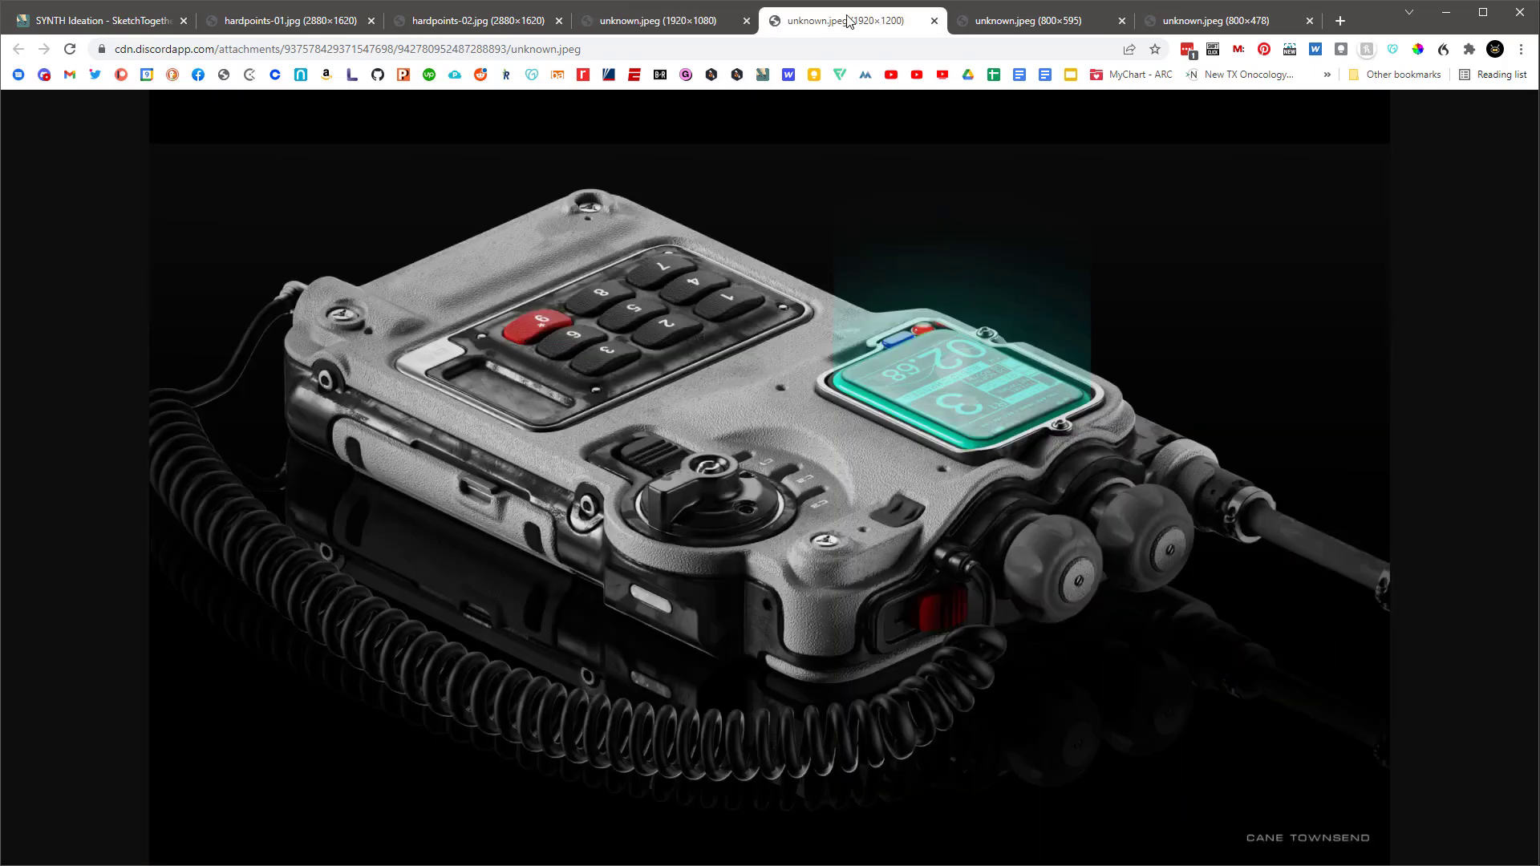
left_click(1056, 27)
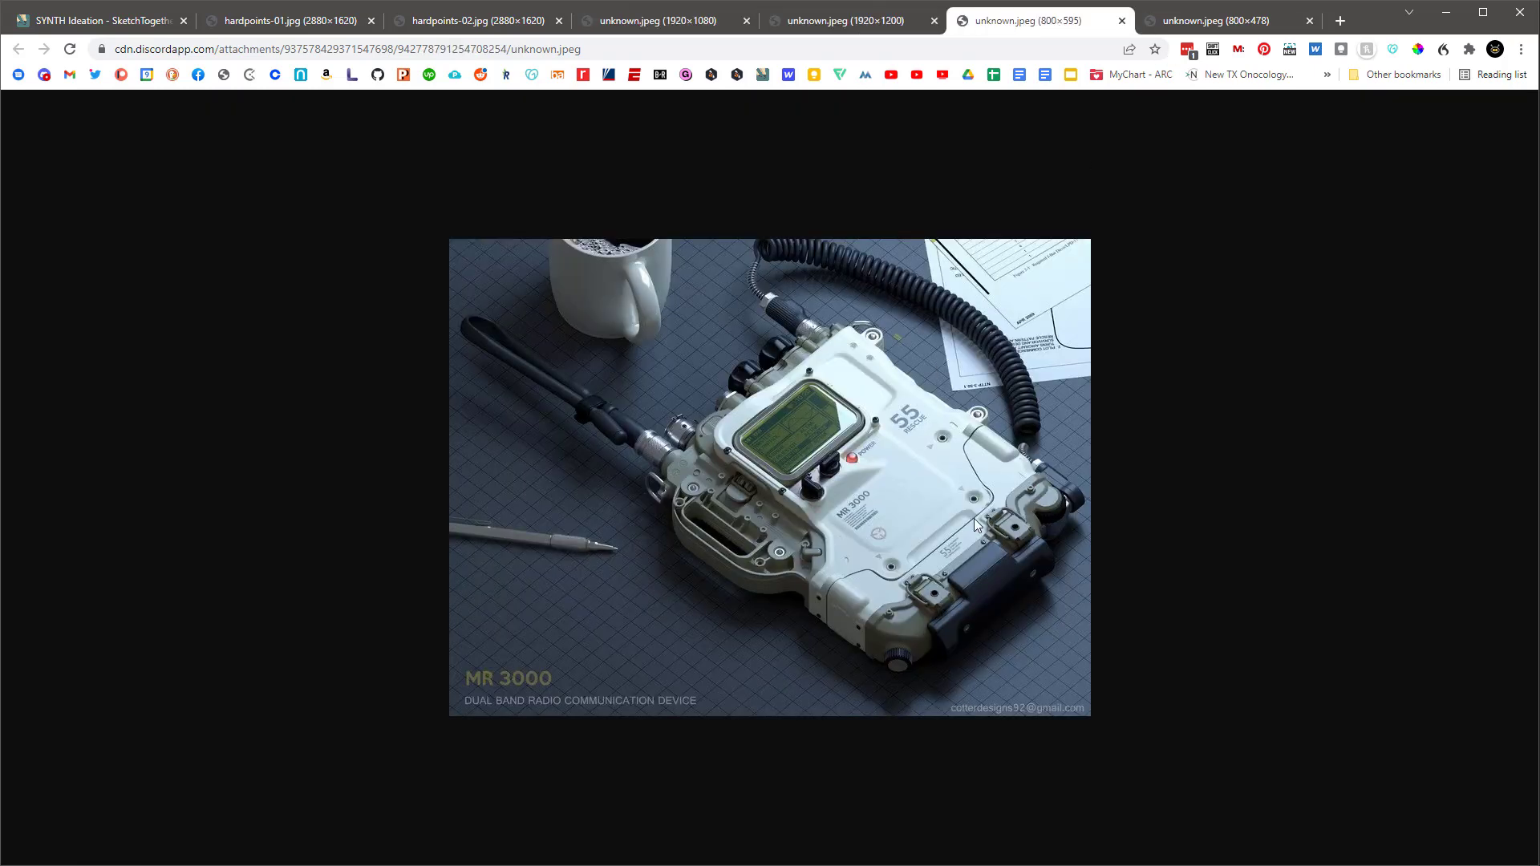
scroll(998, 524, "up", 4, "ctrl")
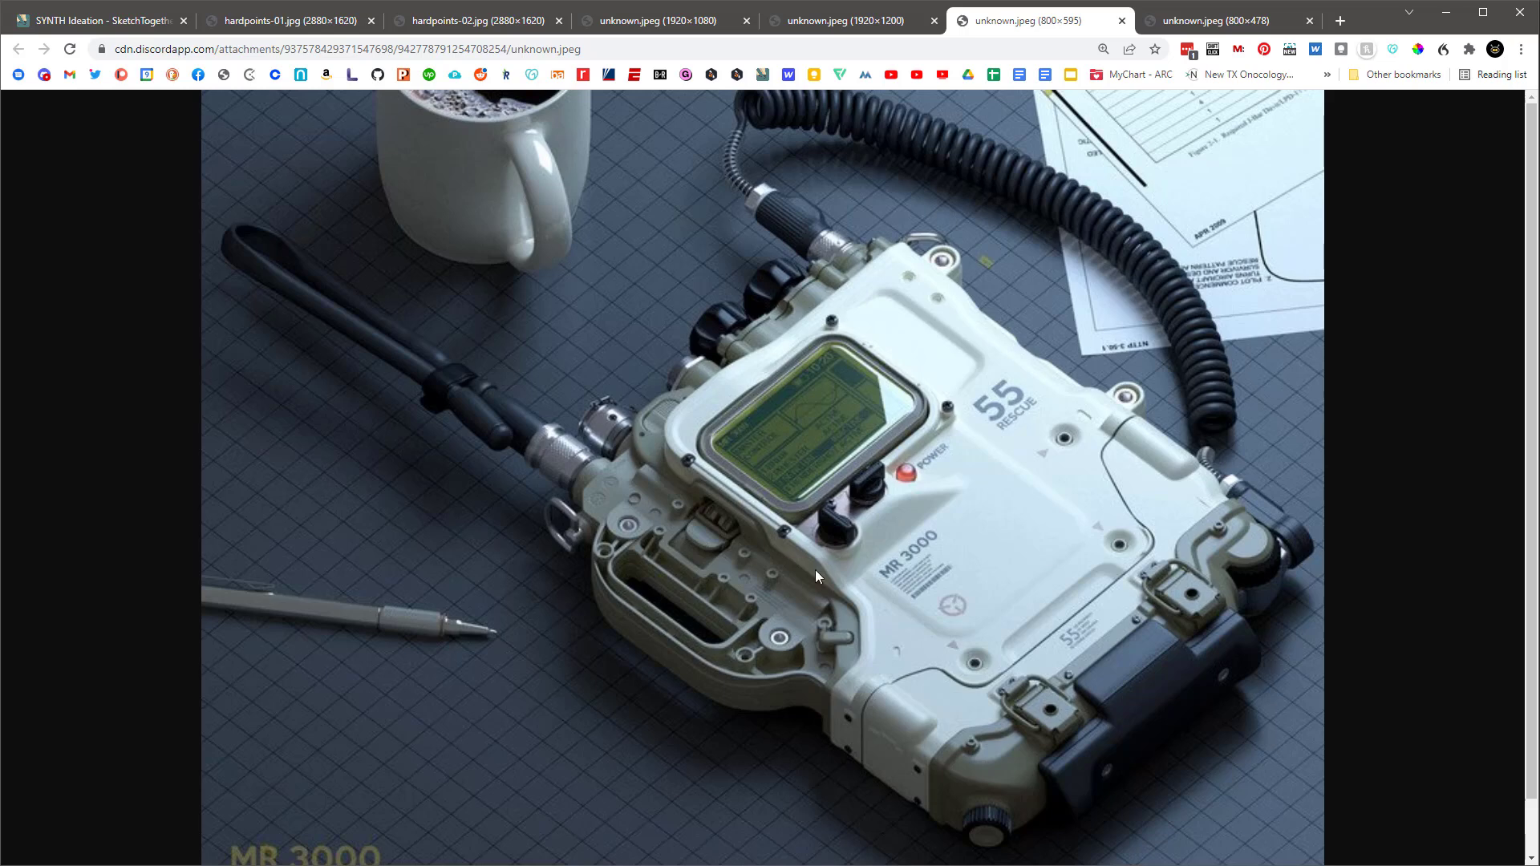
left_click(1195, 24)
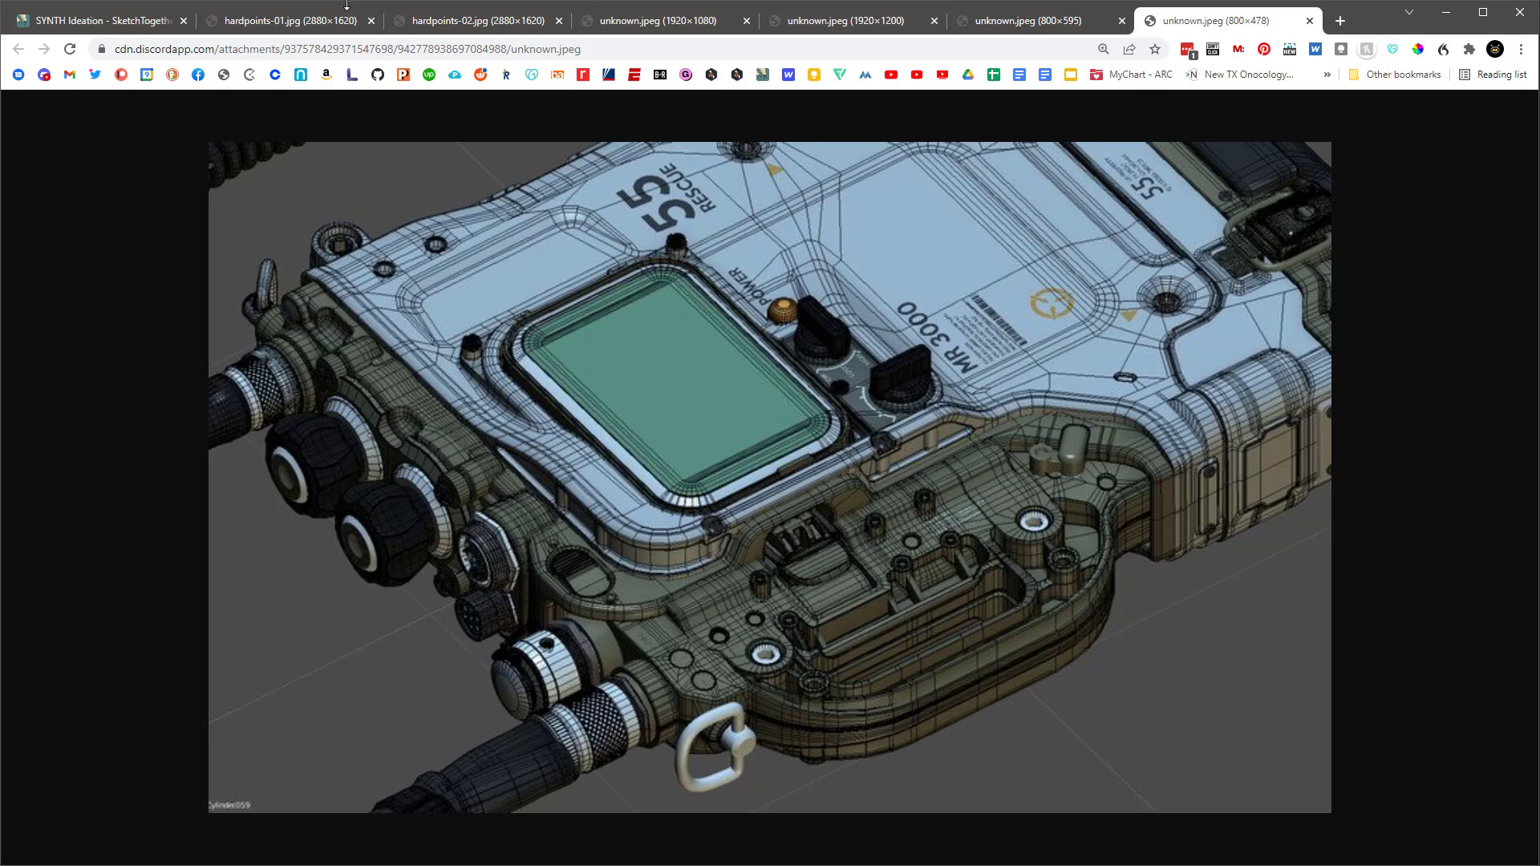
Step: Return to the SYNTH Ideation board and examine the "Break into soft and hard forms" sketch up close
left_click(110, 24)
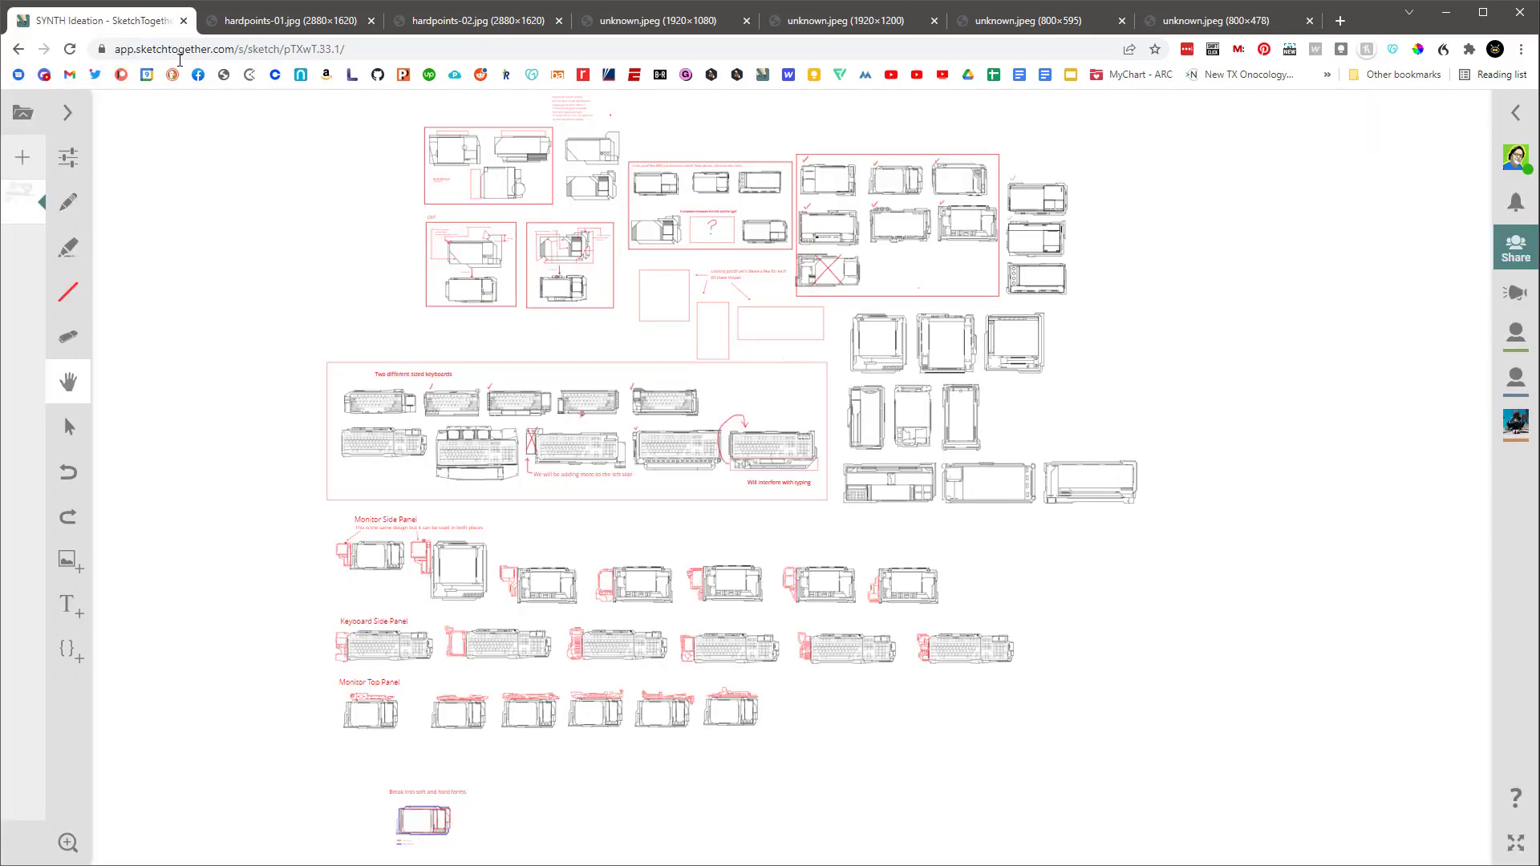
scroll(429, 840, "up", 6)
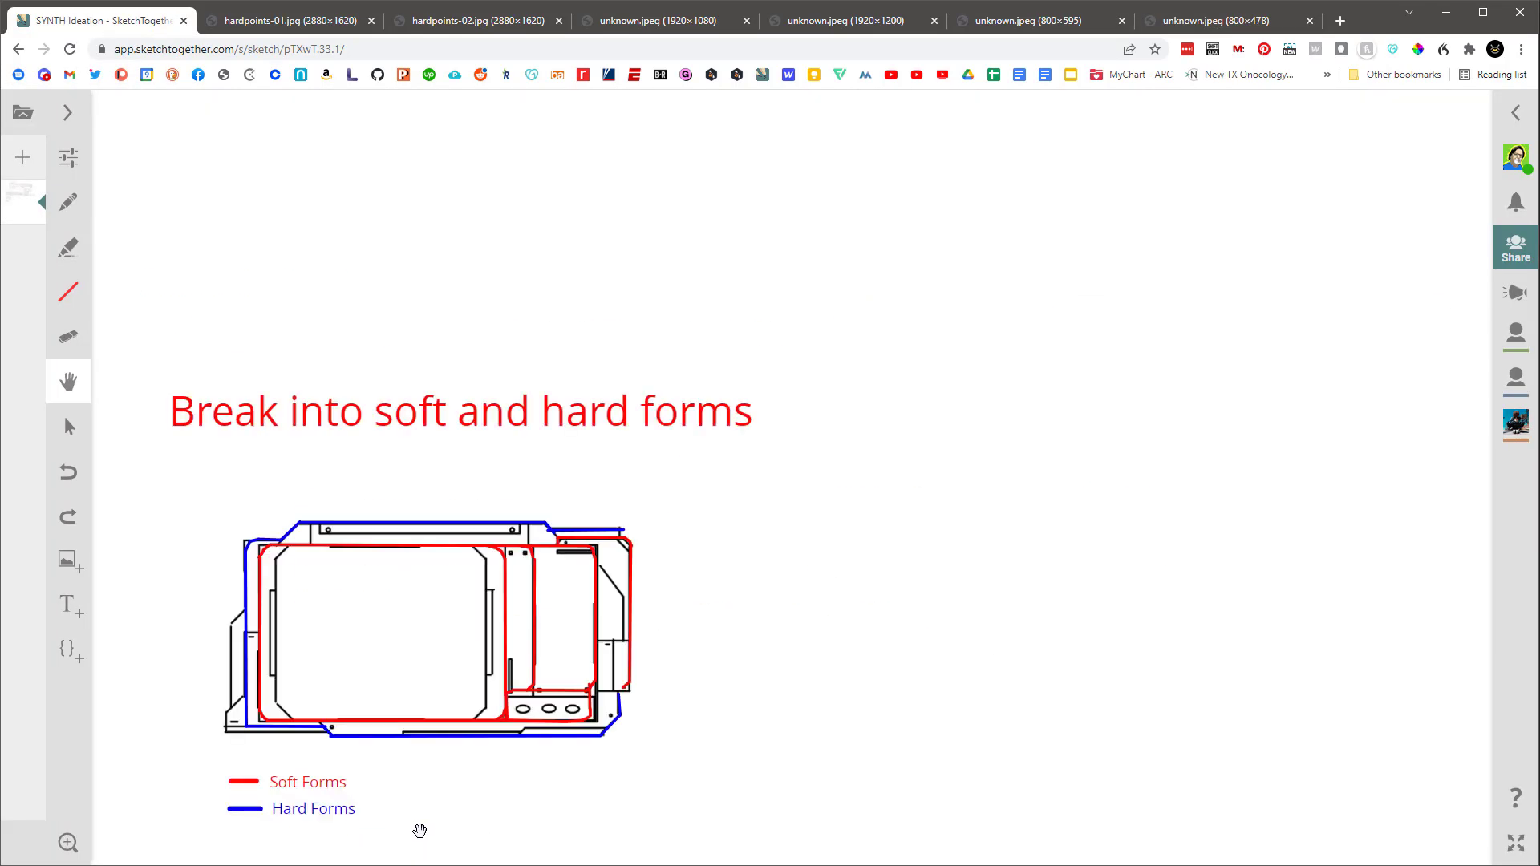
scroll(1087, 519, "down", 6)
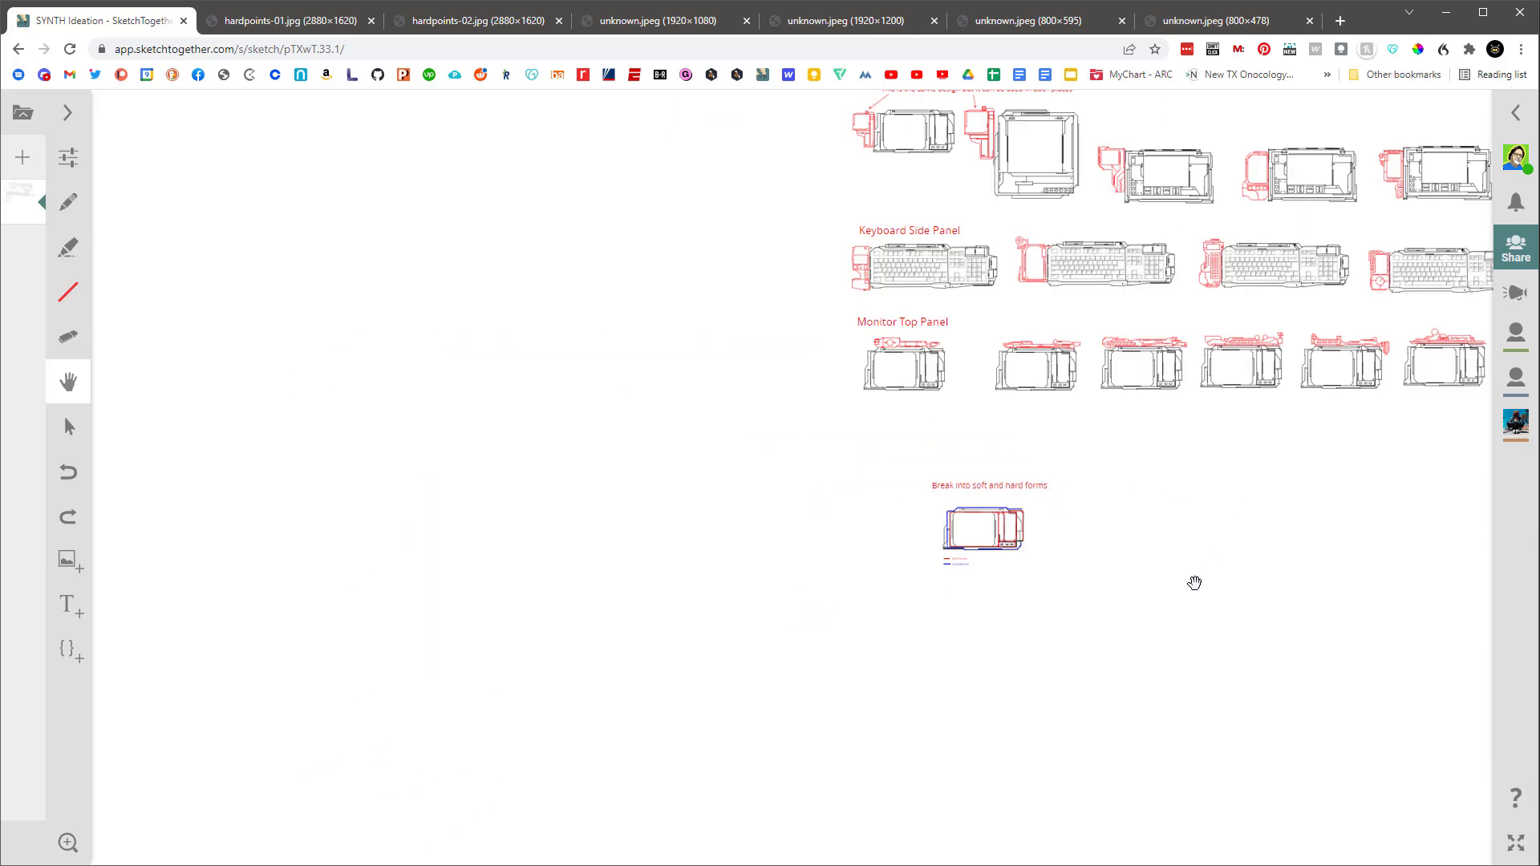
scroll(1199, 578, "up", 3)
left_click_drag(1075, 581, 709, 571)
left_click_drag(550, 567, 858, 597)
scroll(697, 555, "up", 5)
scroll(786, 697, "down", 2)
scroll(786, 696, "up", 2)
left_click_drag(1180, 488, 1189, 527)
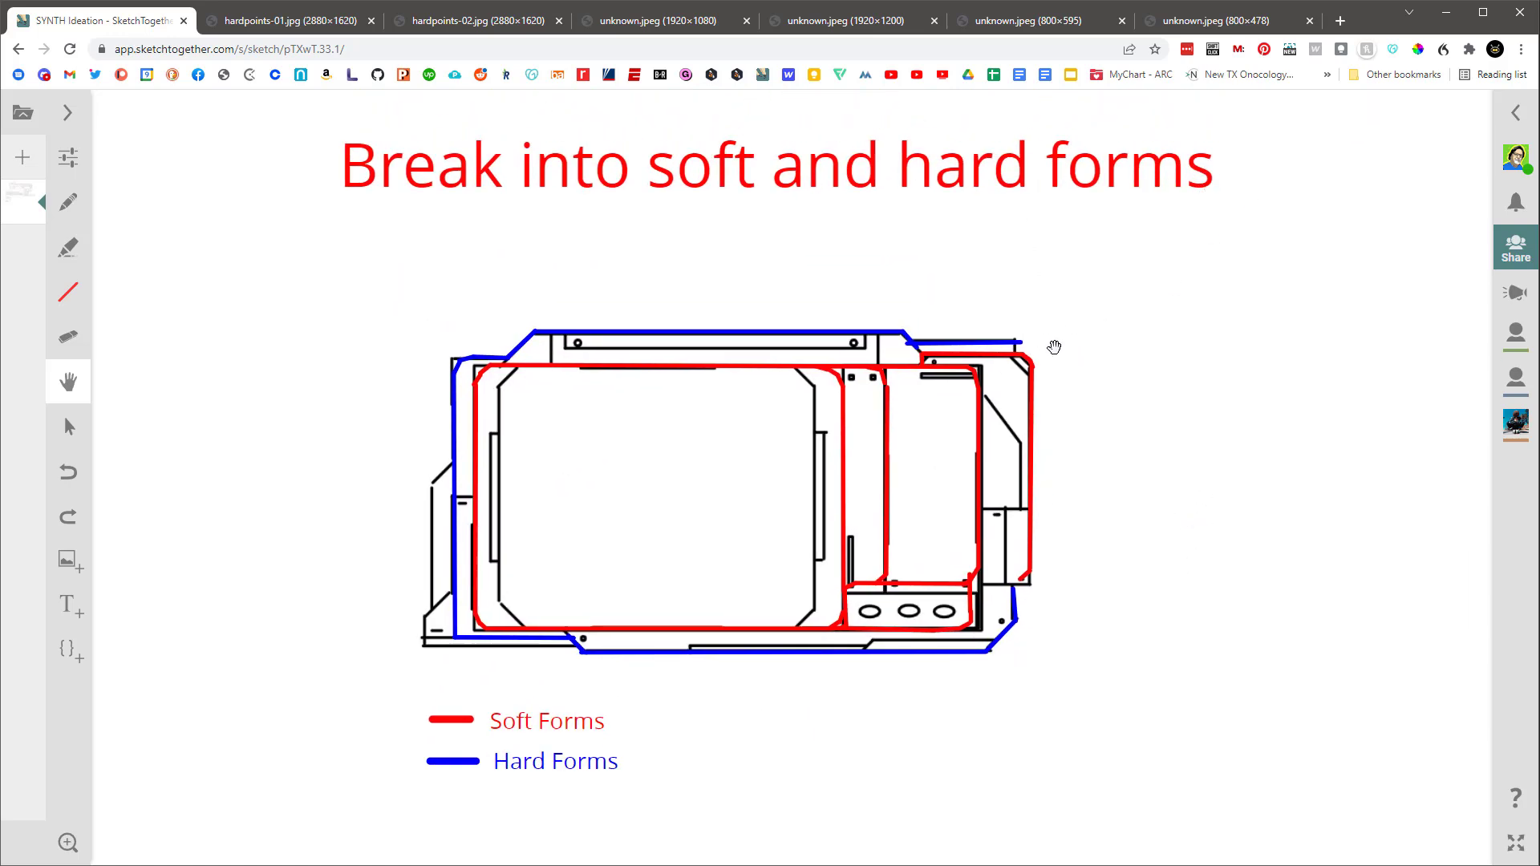
Step: Draw a red line closing the bottom edge of the rightmost soft form in the monitor sketch
mouse_move(63, 268)
left_click(68, 292)
left_click_drag(1017, 579, 971, 577)
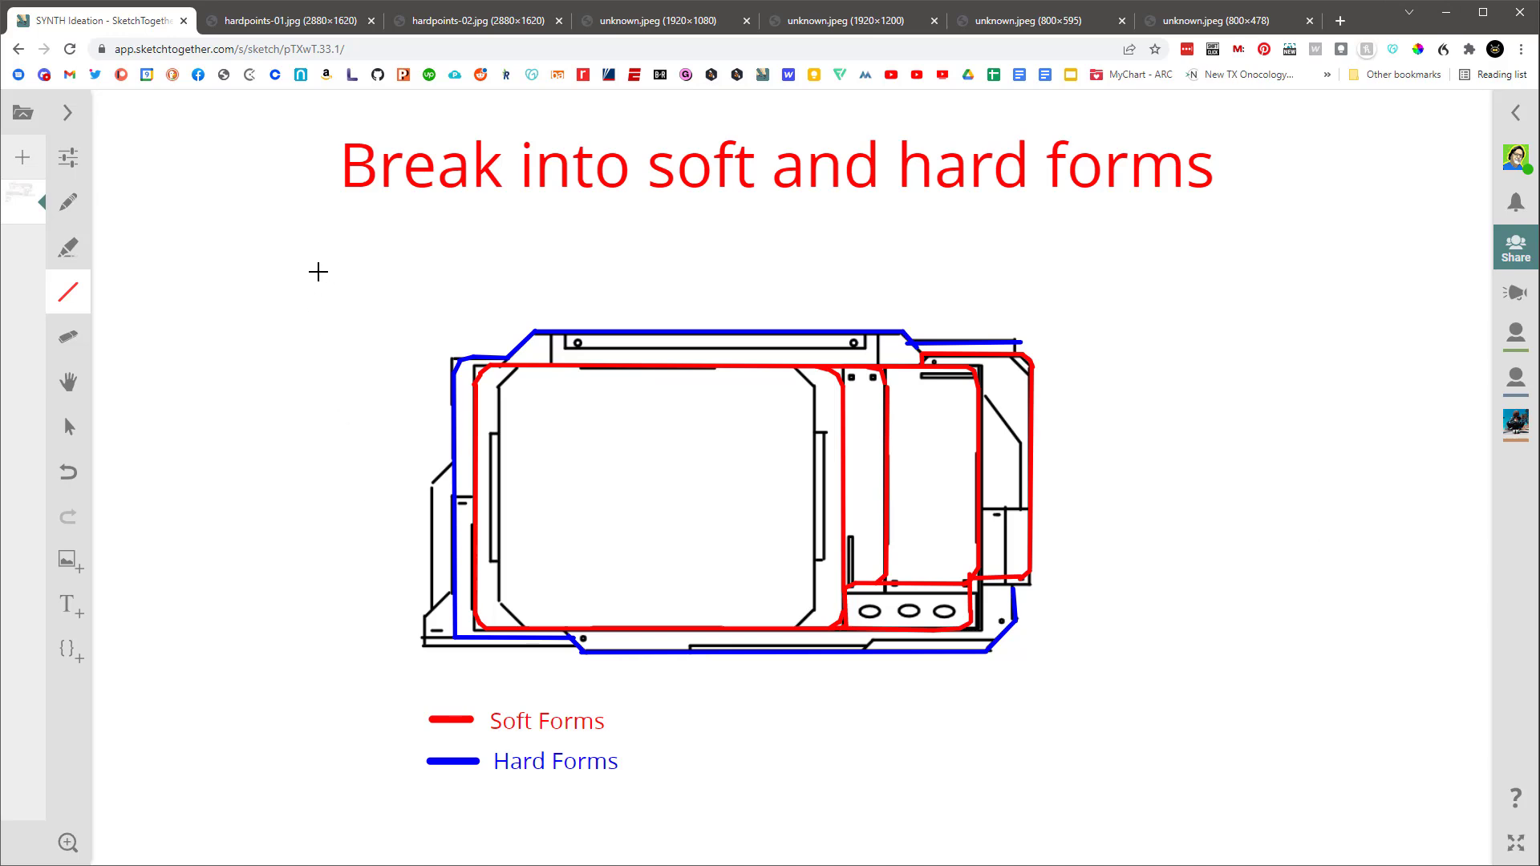
Step: Capture the monitor sketch with its legend as a screenshot and save it over template01.png in Downloads
key("Print")
left_click_drag(291, 259, 1144, 820)
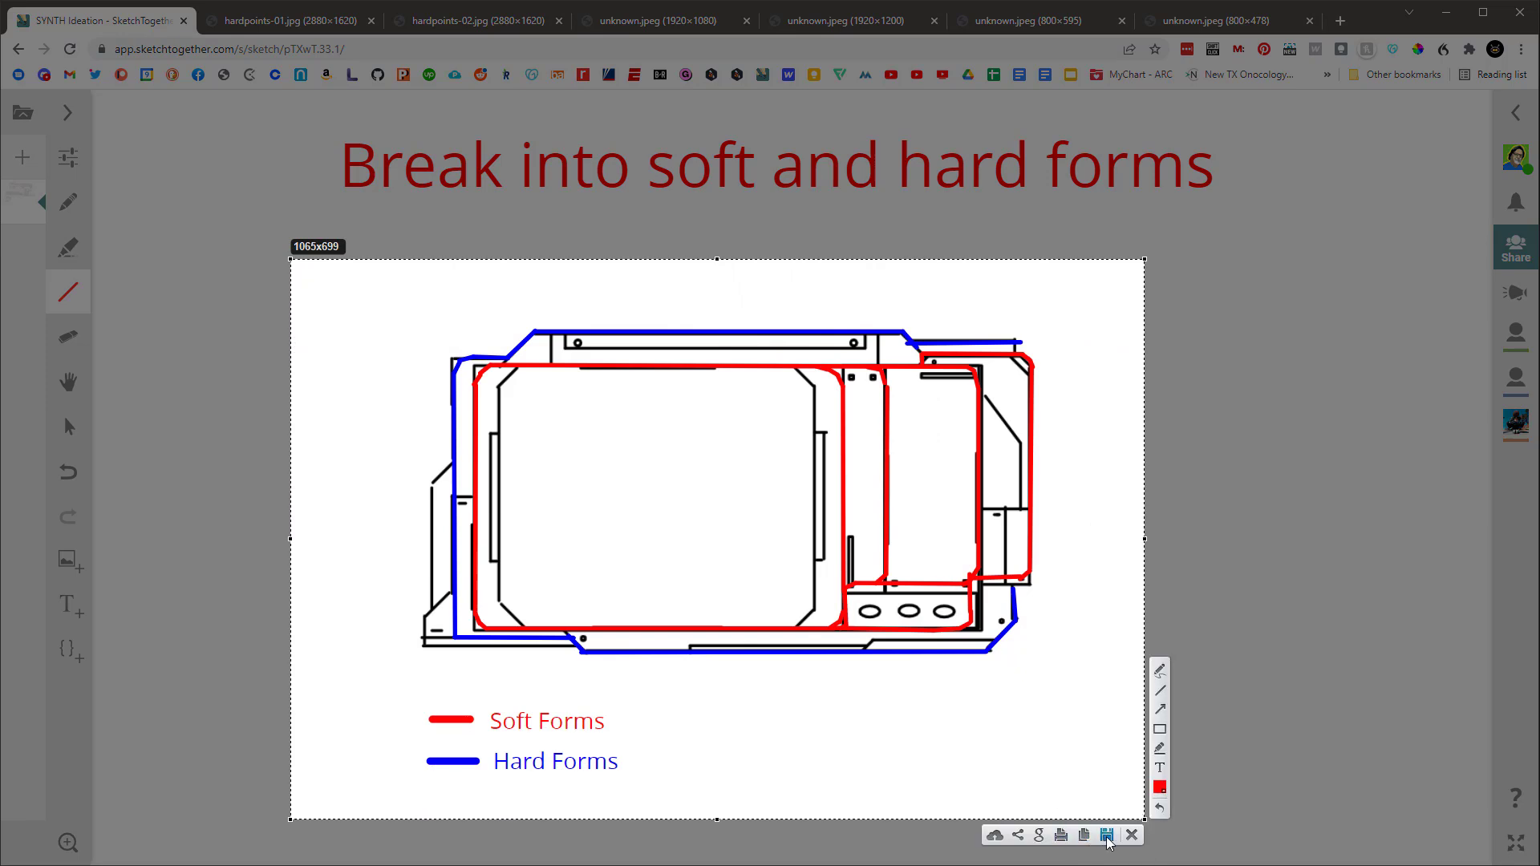
left_click(1107, 836)
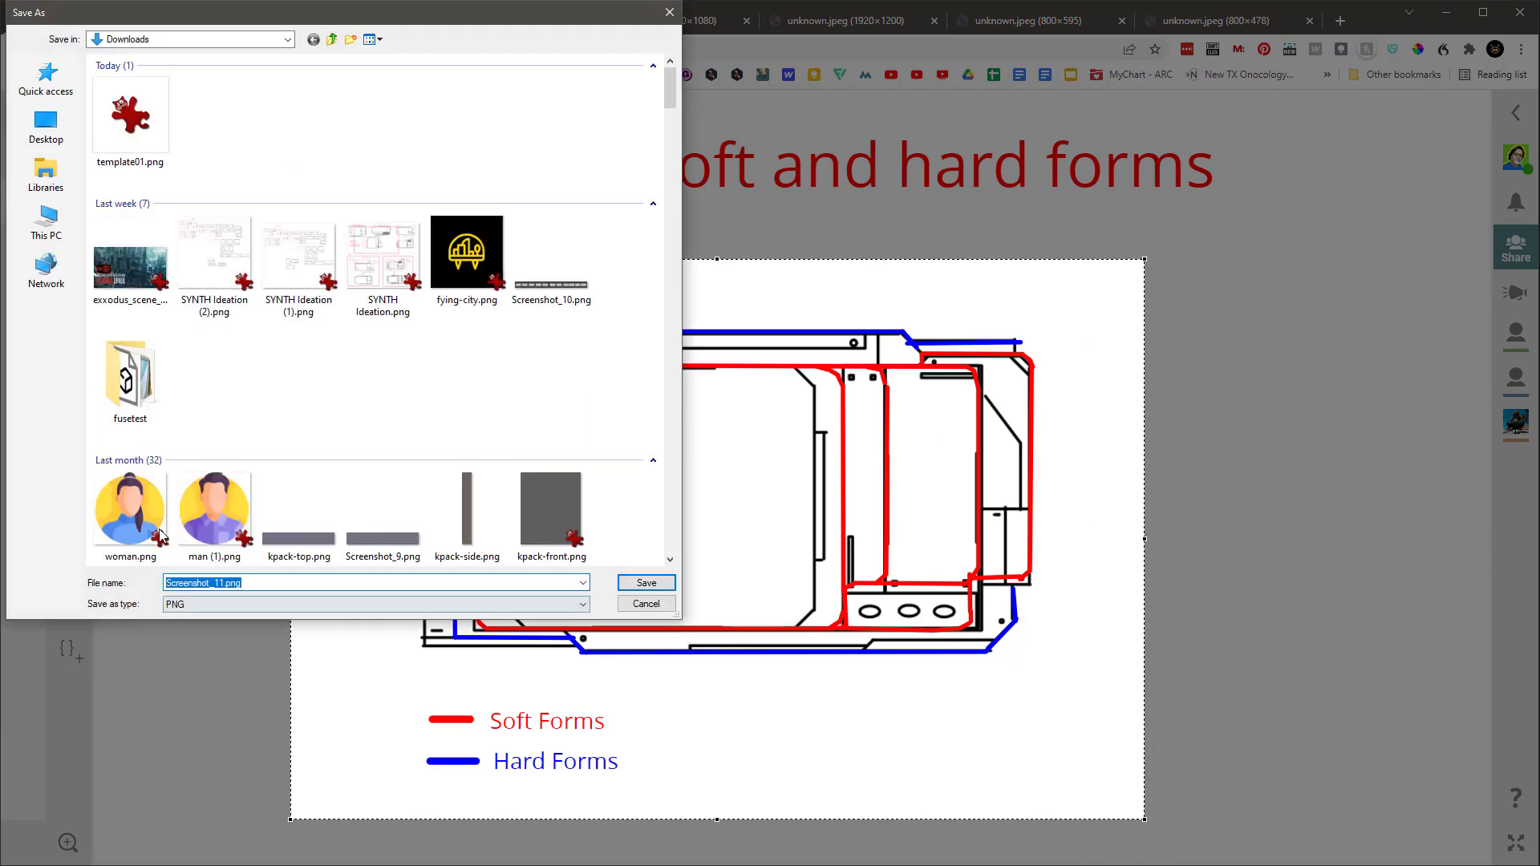
left_click(130, 116)
left_click(647, 586)
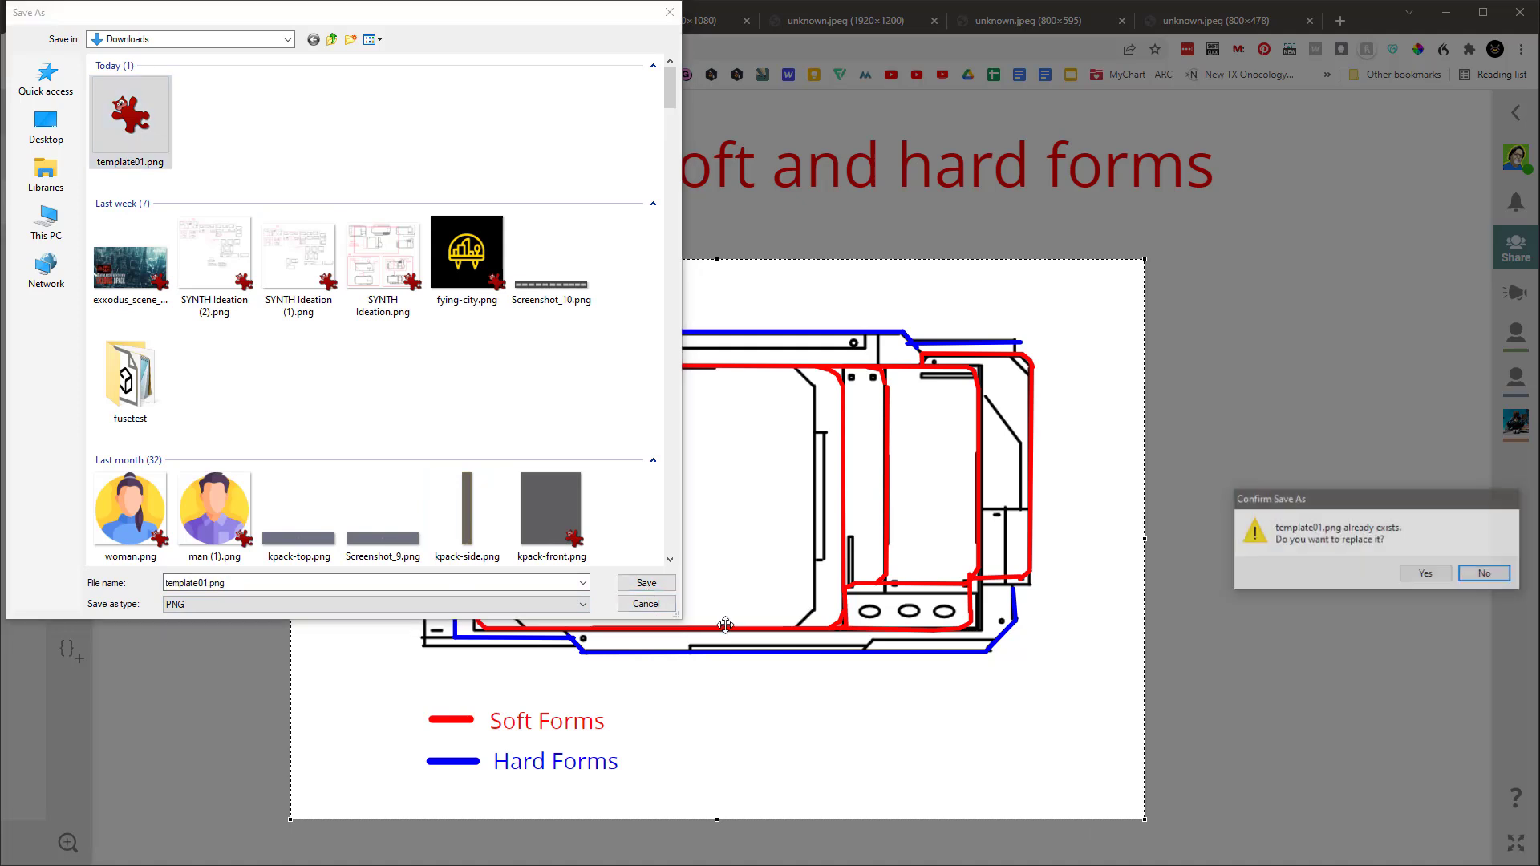
left_click(1425, 573)
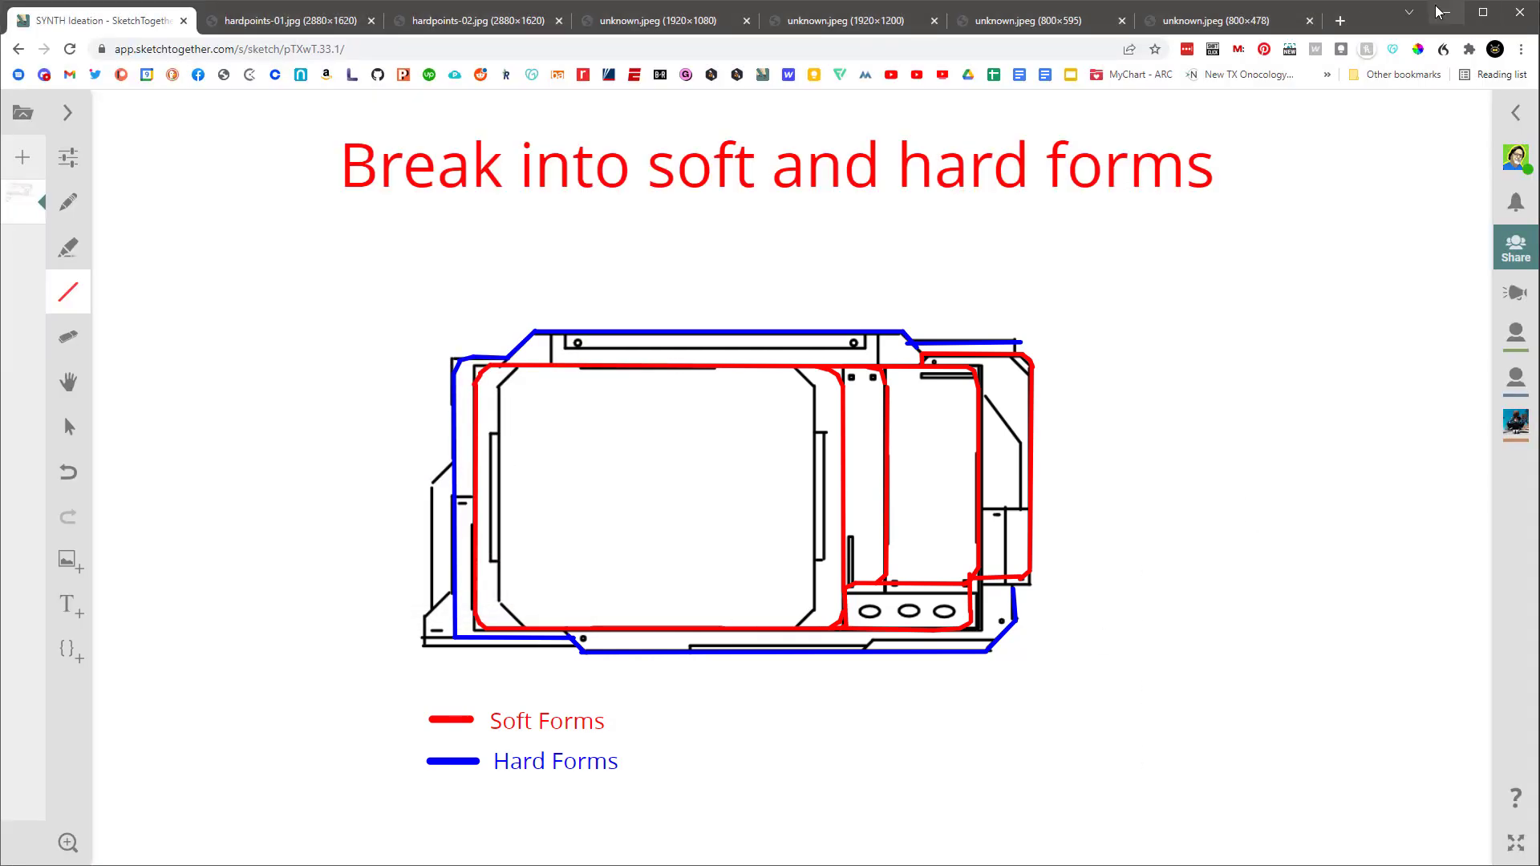
Step: Switch to Blender, exclude the Gaffer collection and delete the box and floor to empty the scene
left_click(1449, 17)
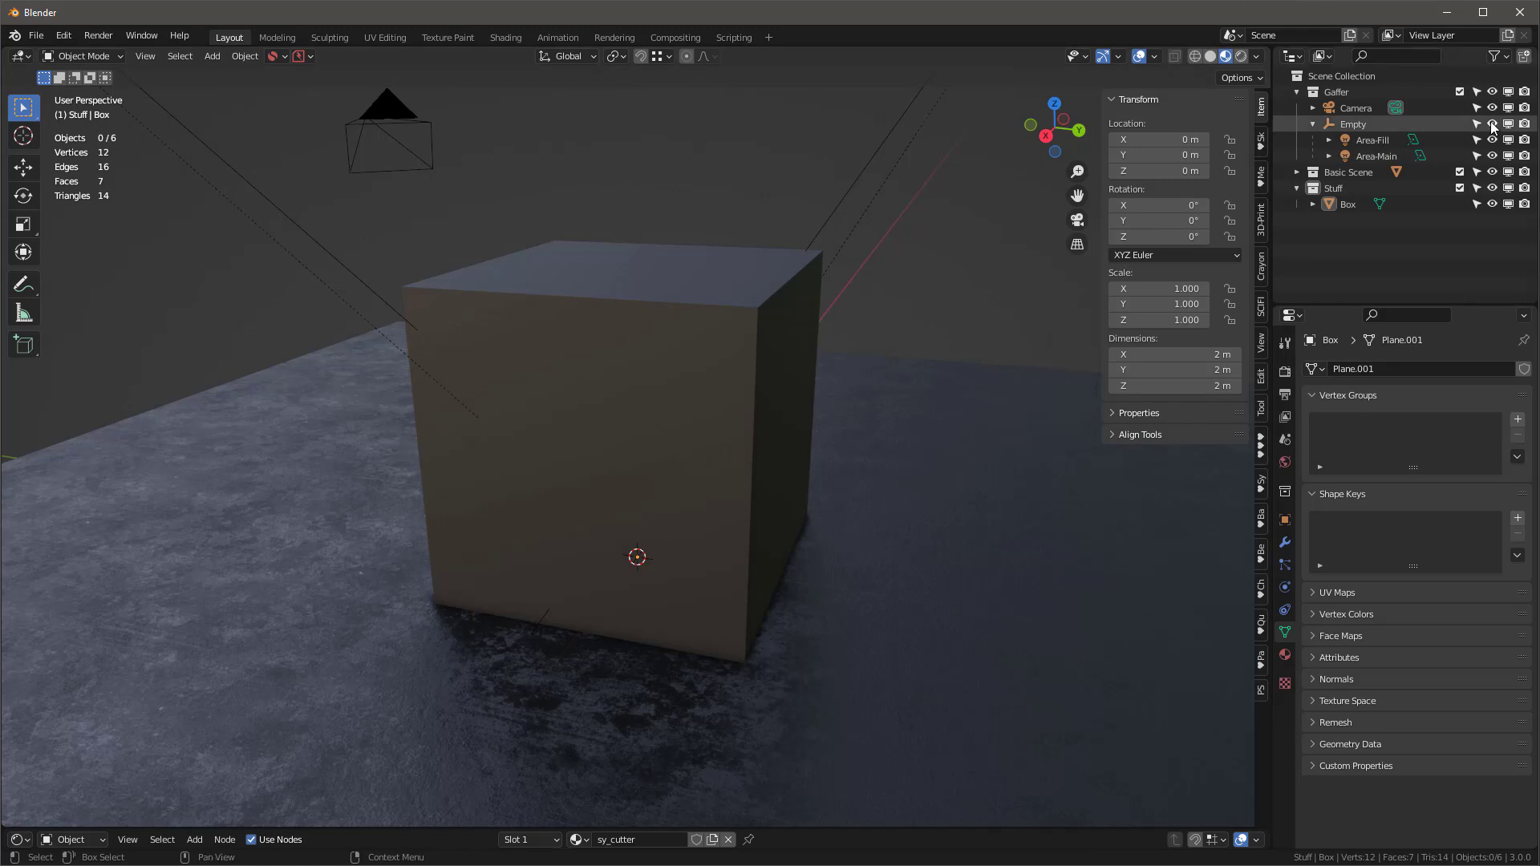
left_click(1460, 91)
left_click(494, 368)
key("x")
left_click(492, 366)
Step: Import template01.png from the Downloads folder as an image plane, working in top view
key("KP_7")
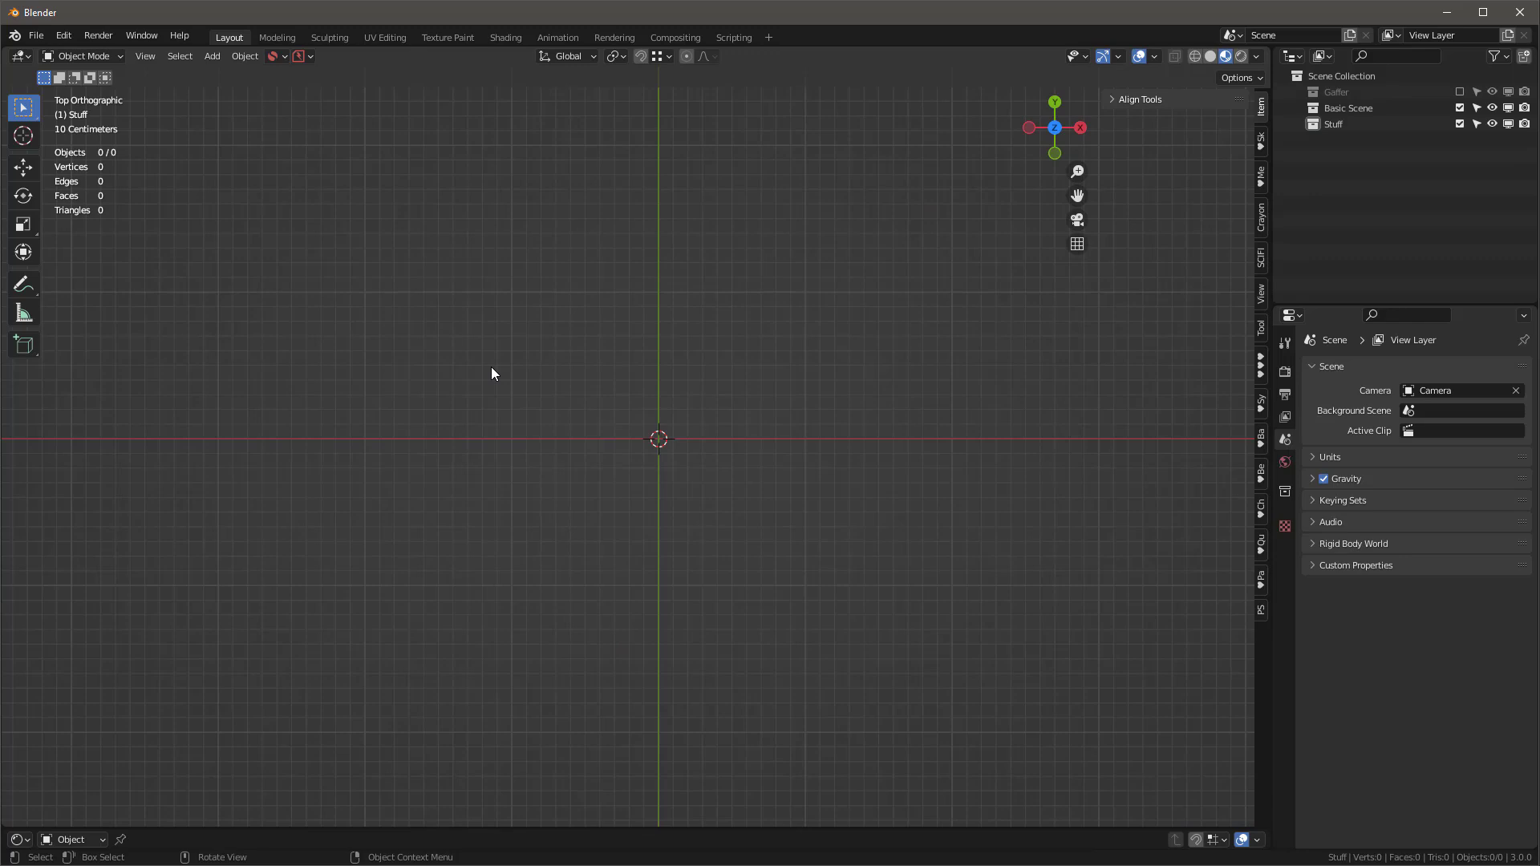
left_click(37, 36)
mouse_move(69, 252)
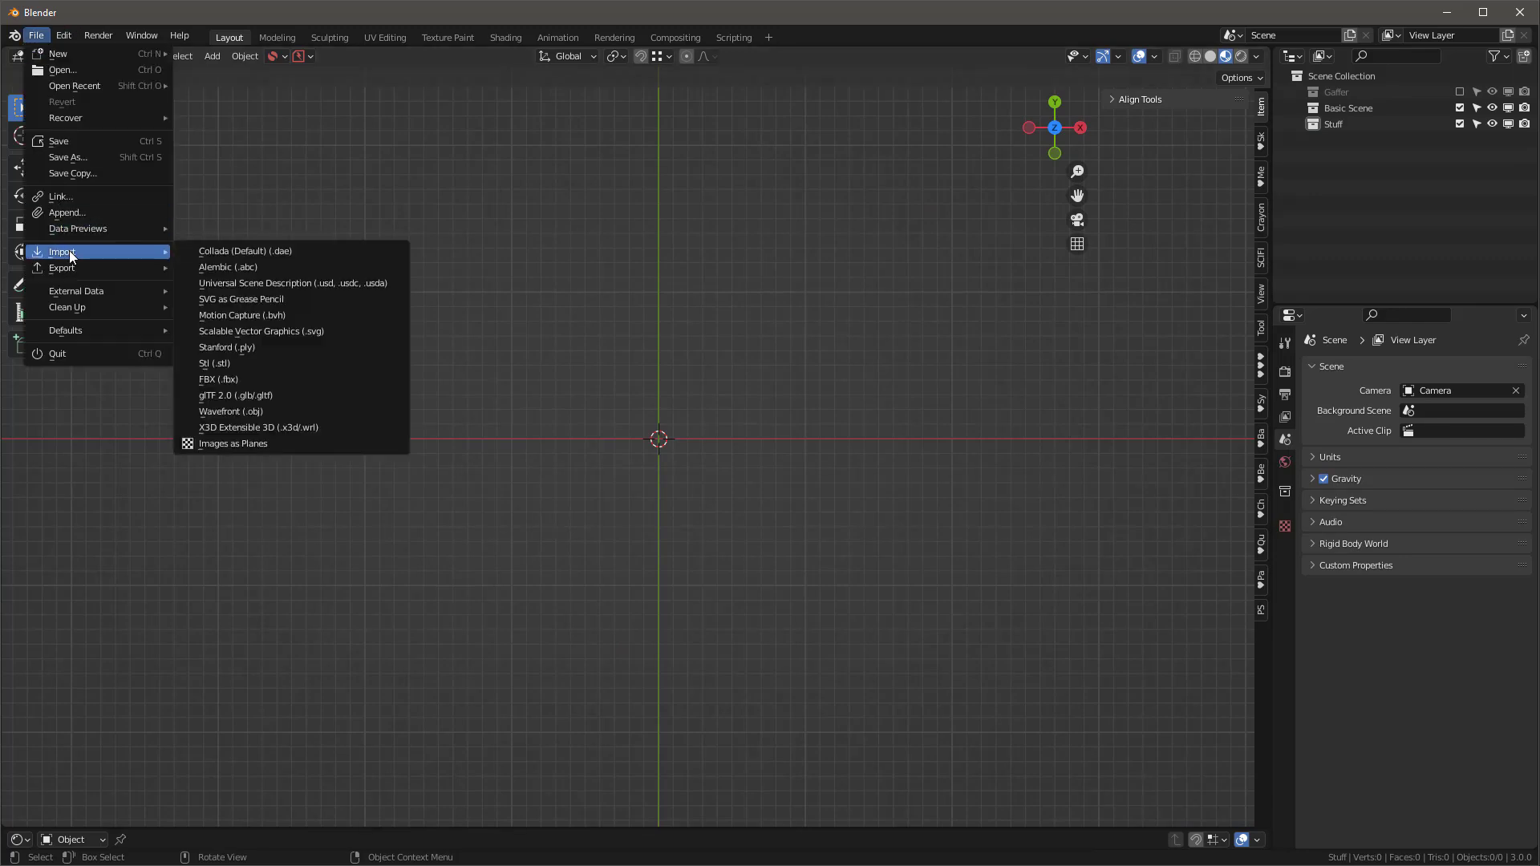
left_click(233, 443)
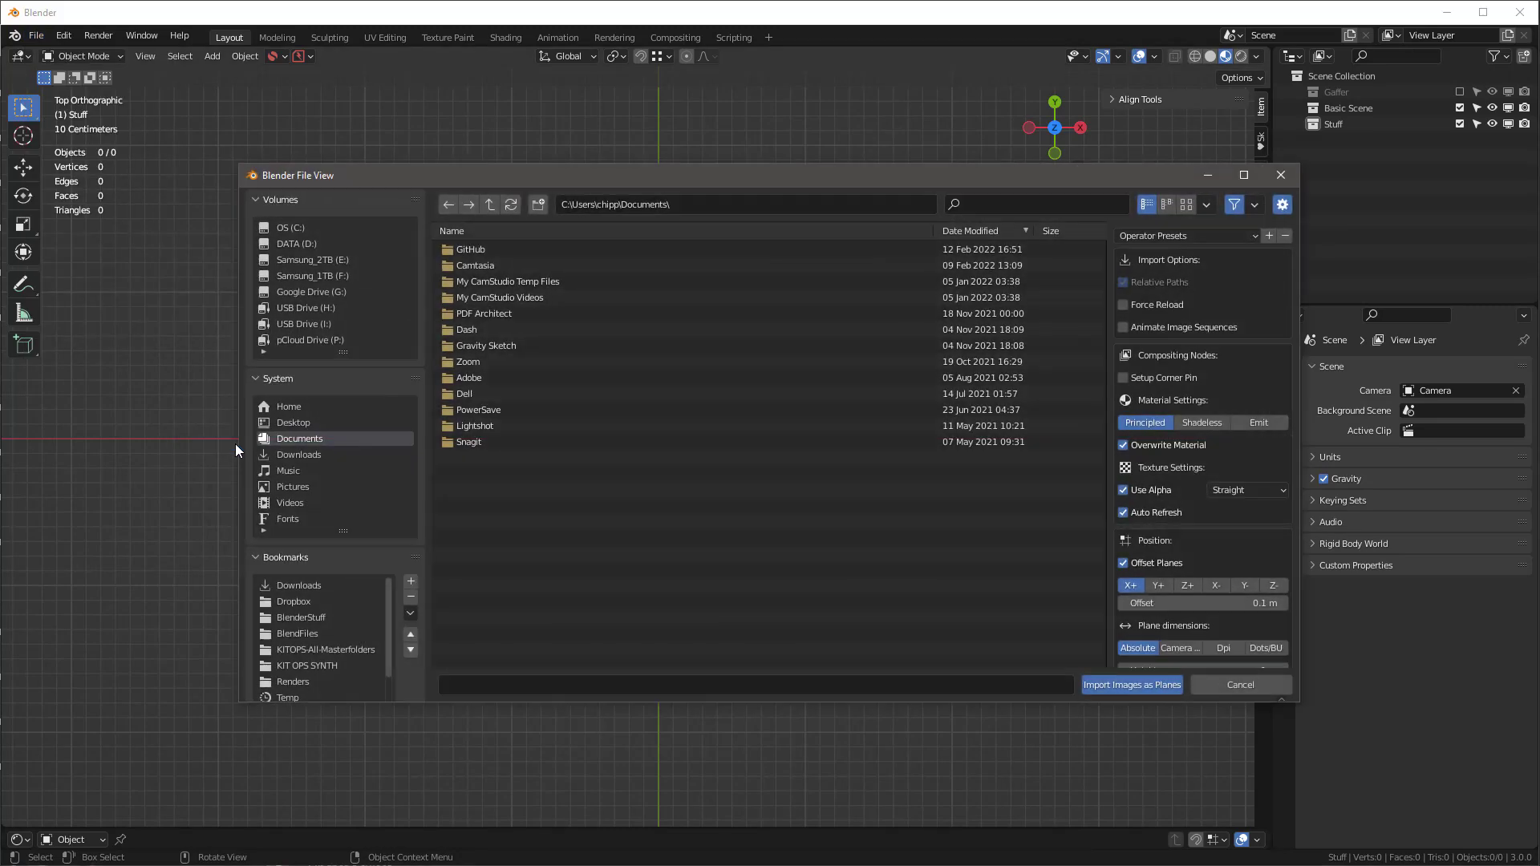
left_click(295, 588)
scroll(855, 465, "down", 10)
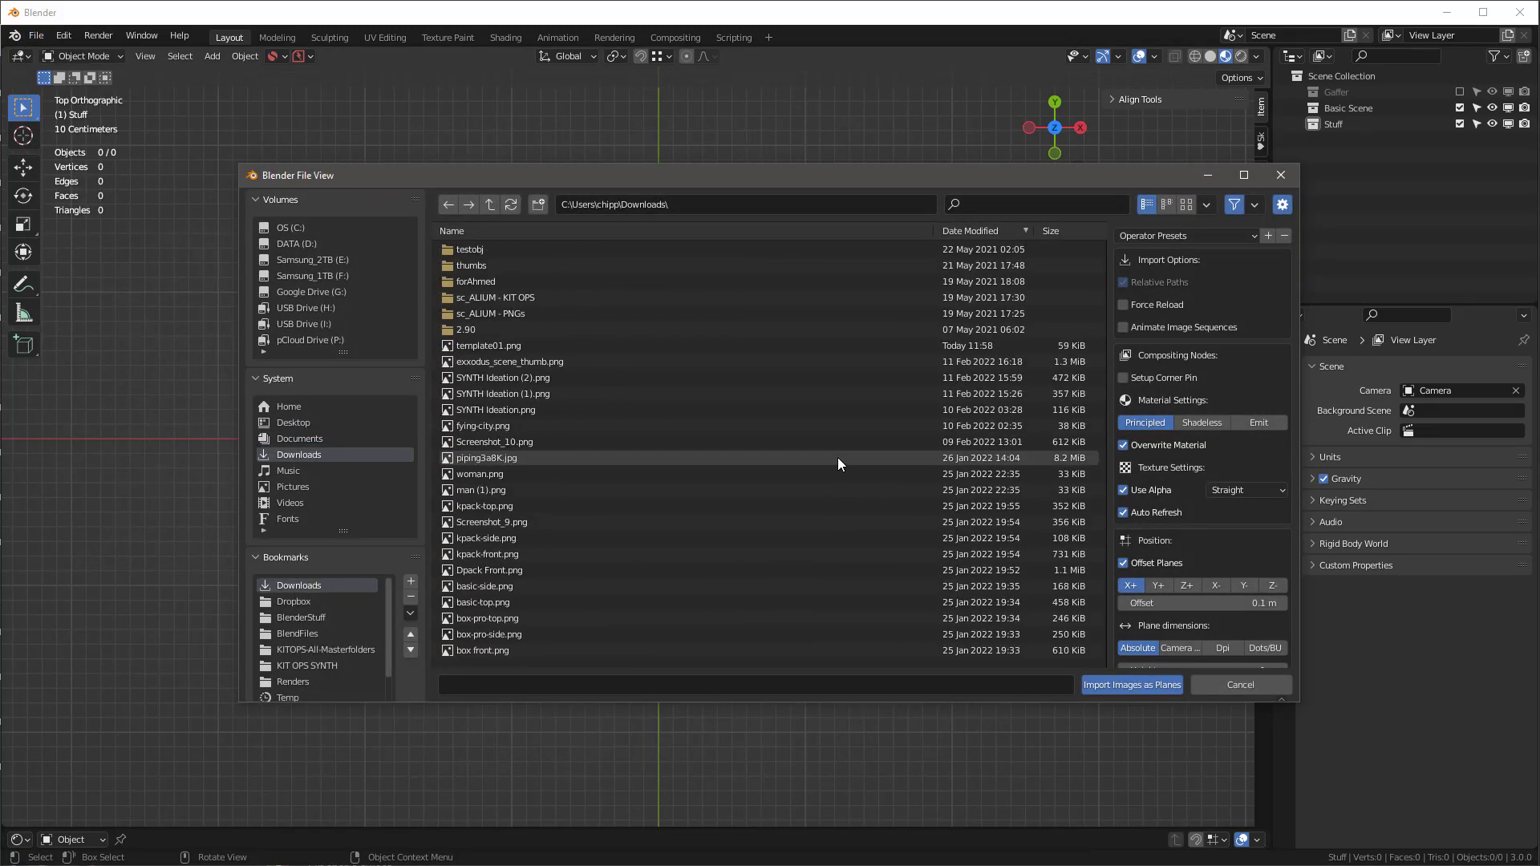
left_click(494, 348)
double_click(494, 348)
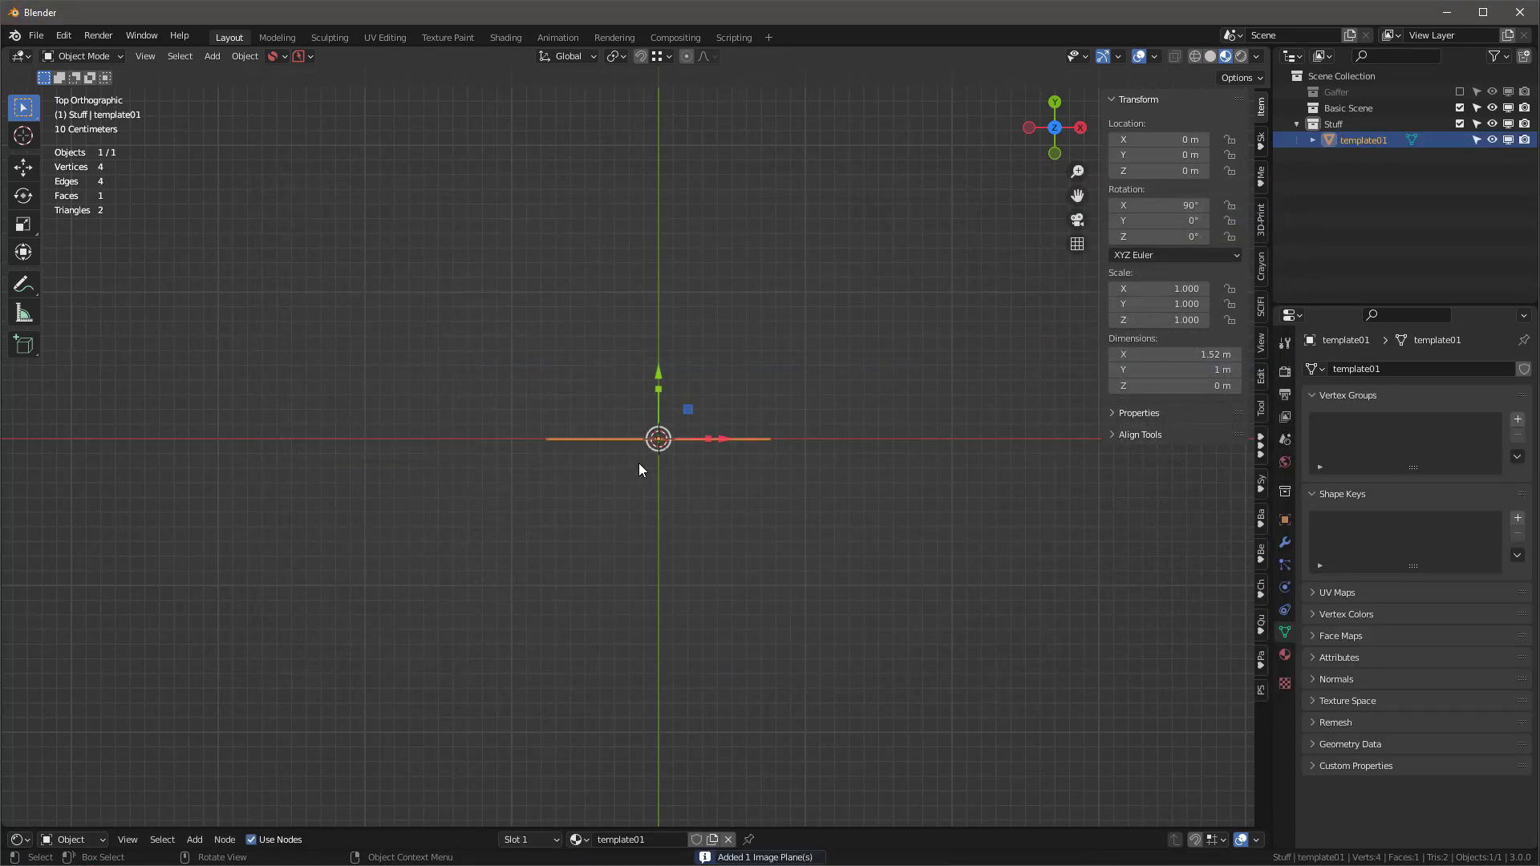
Step: Rotate the template01 image plane -90° about the X axis so it lies flat in top view
middle_click_drag(722, 449, 730, 590)
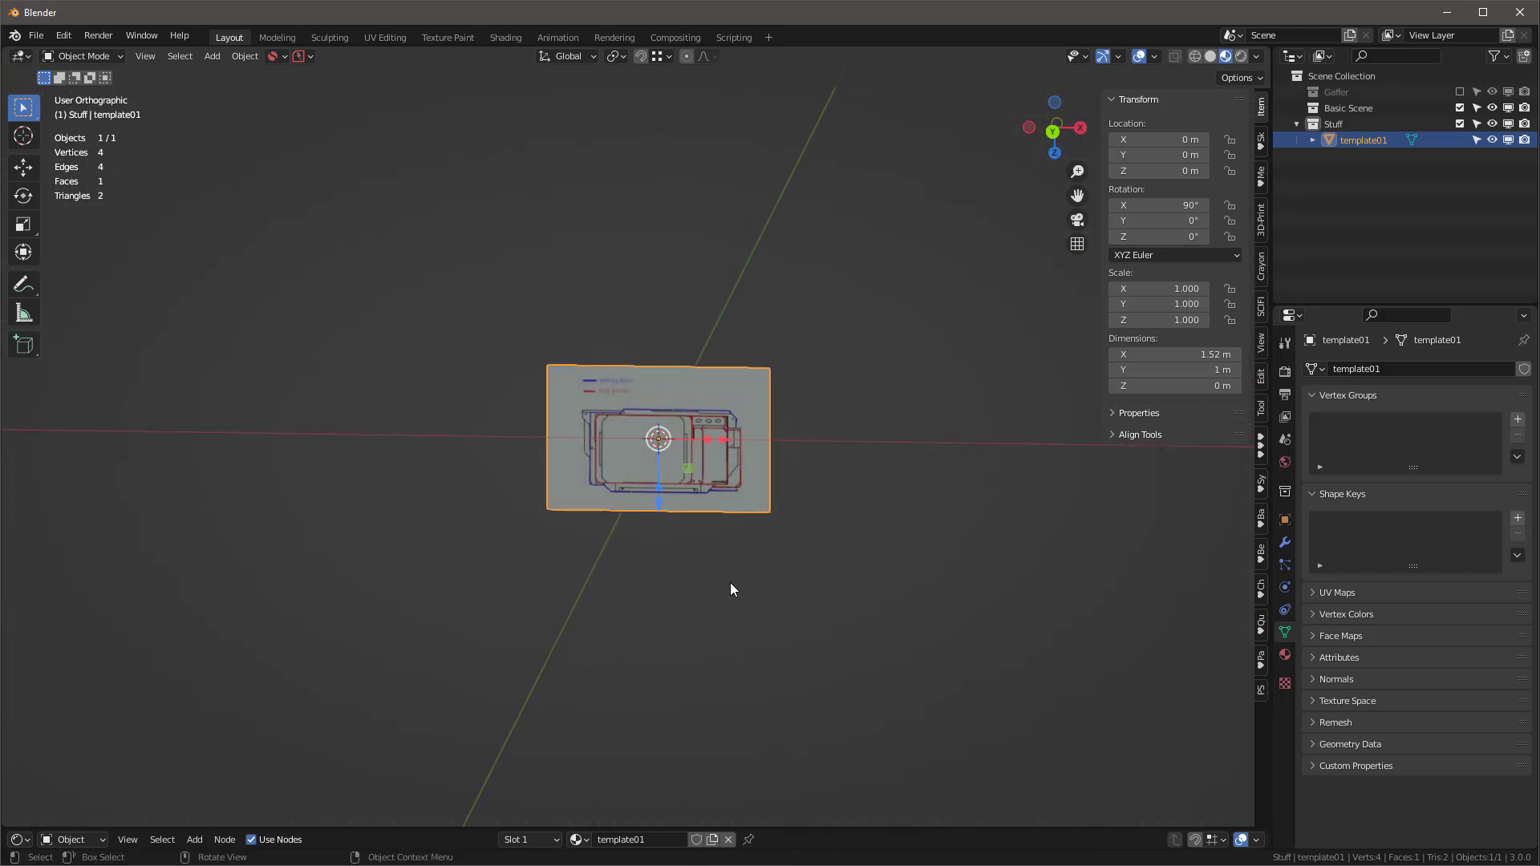
key("KP_7")
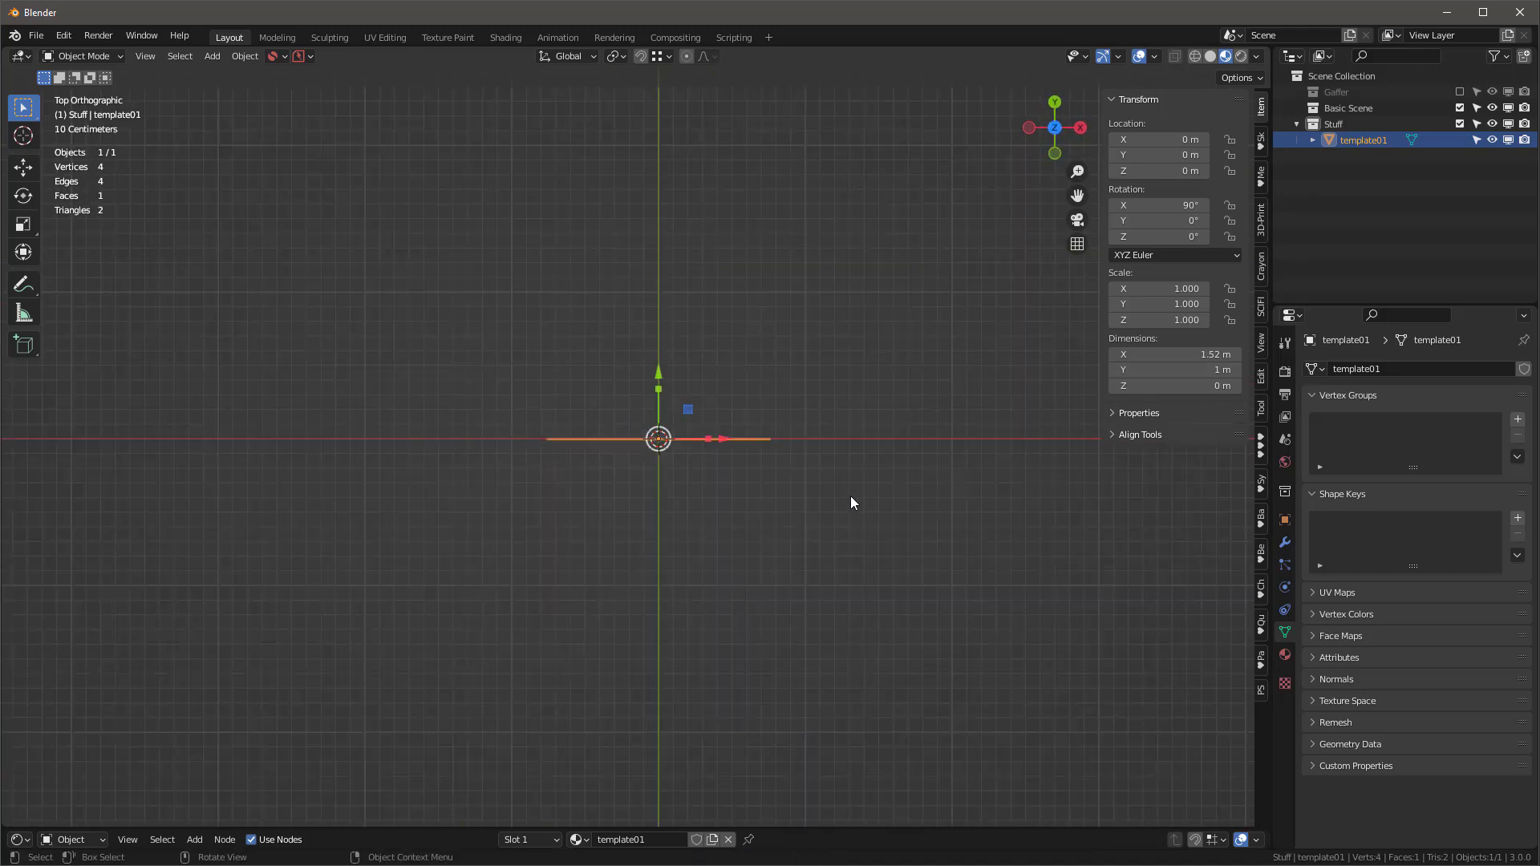
key("r")
key("x")
left_click(602, 630)
left_click(216, 755)
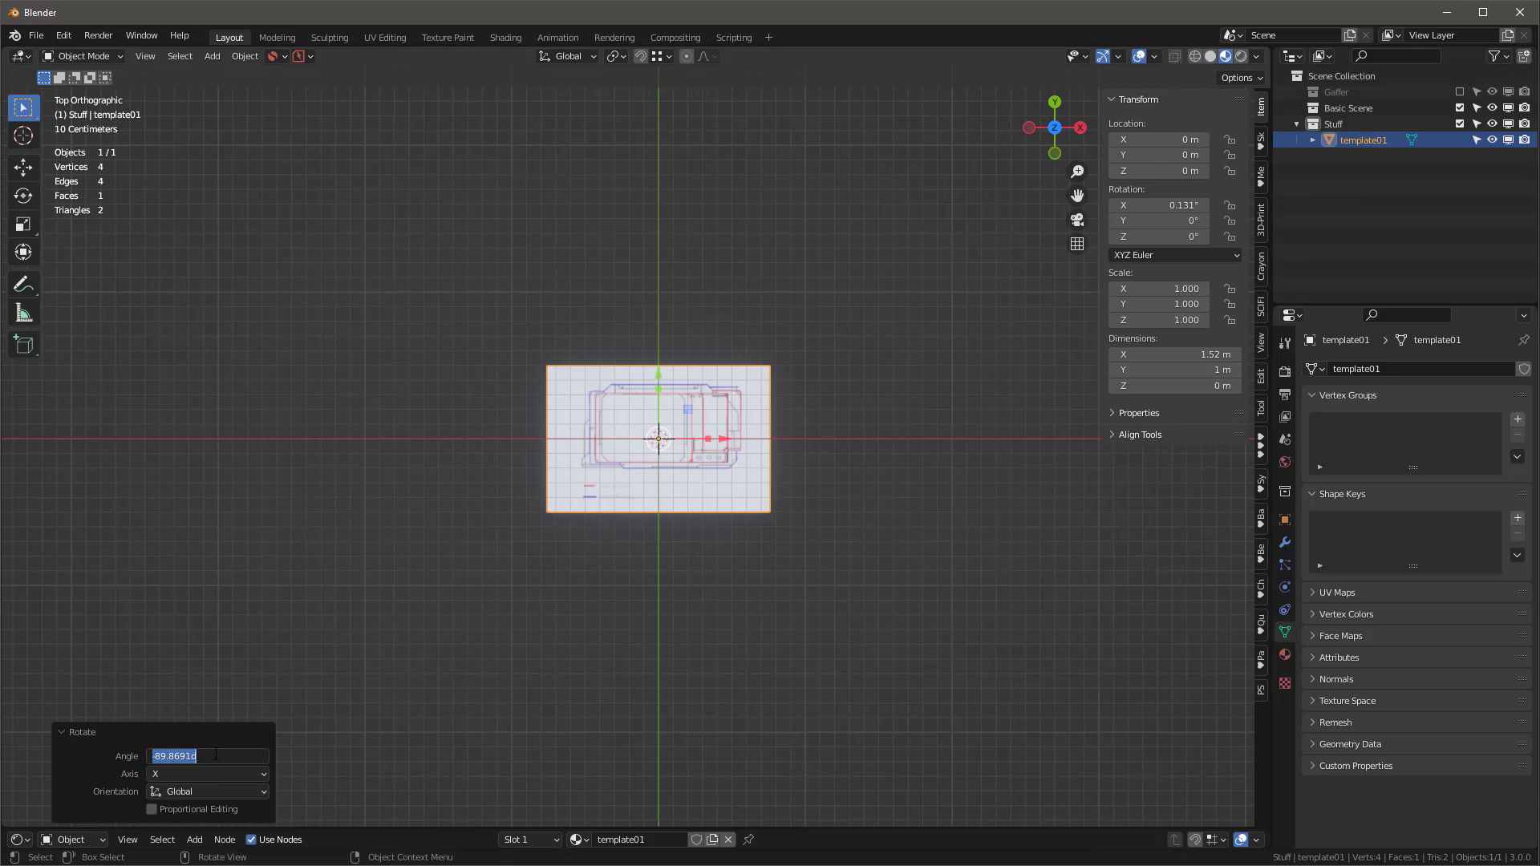
type("-90")
key("Return")
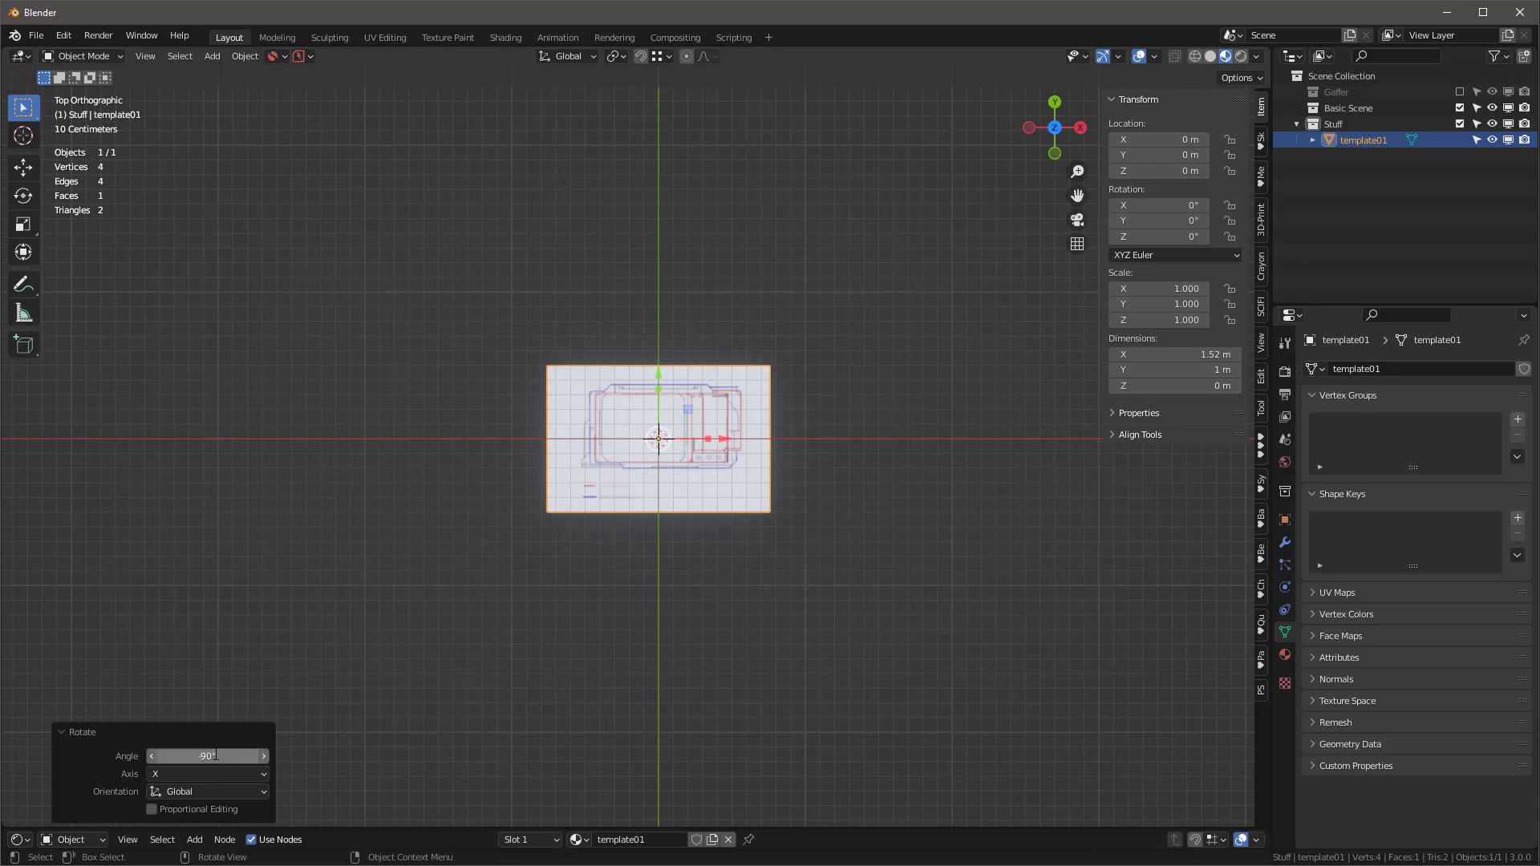
Step: Enlarge the shader node editor beneath the 3D view and bring the template01 material's nodes into close view
scroll(590, 427, "up", 4)
scroll(676, 433, "up", 3)
middle_click_drag(839, 462, 678, 409, "shift")
left_click_drag(726, 829, 724, 679)
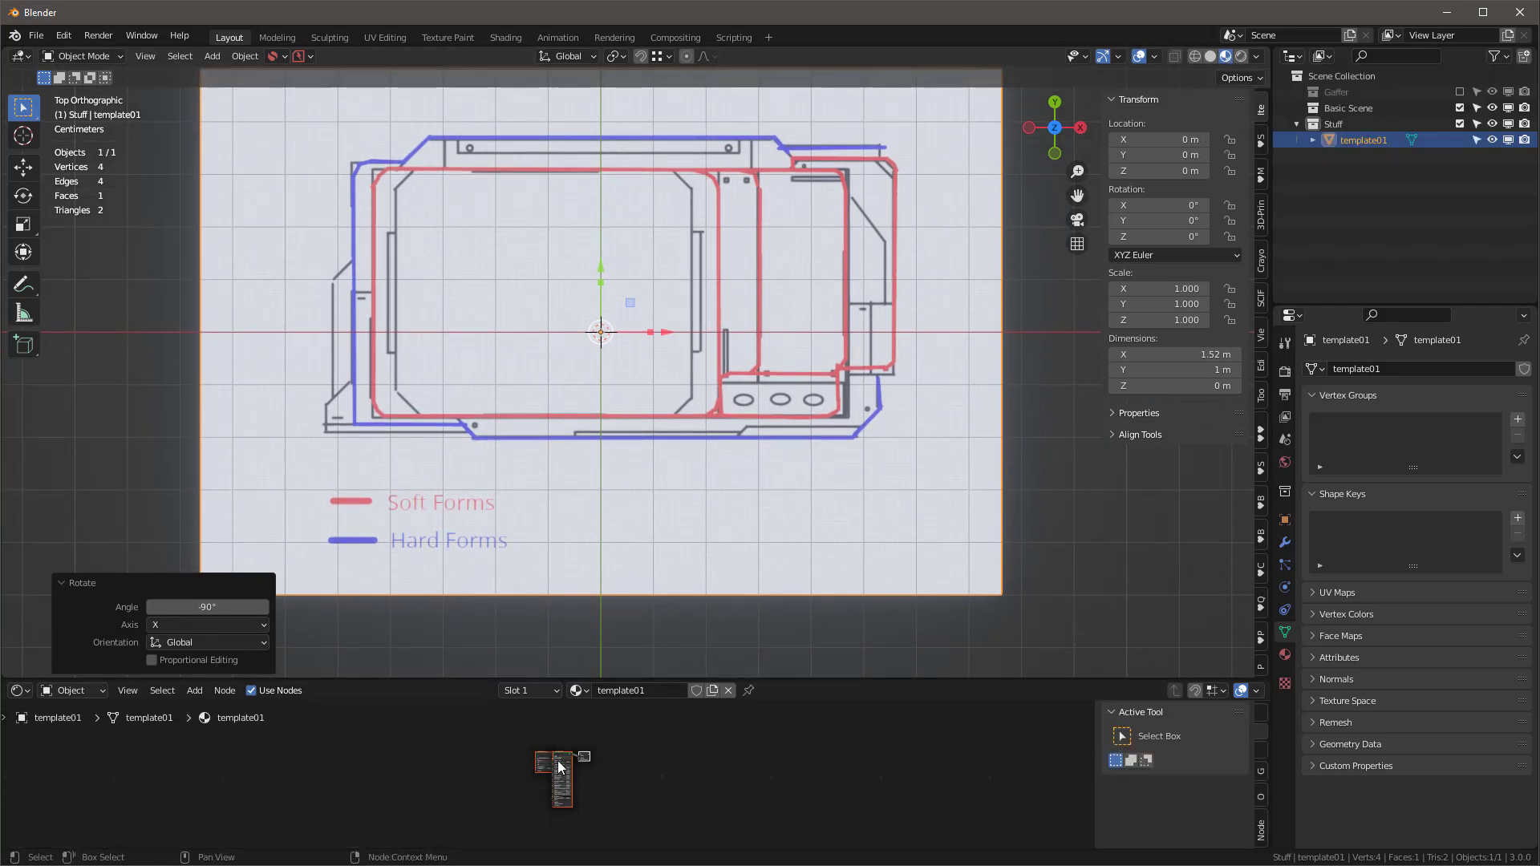
scroll(587, 770, "up", 2)
left_click_drag(630, 681, 593, 405)
scroll(592, 506, "up", 4)
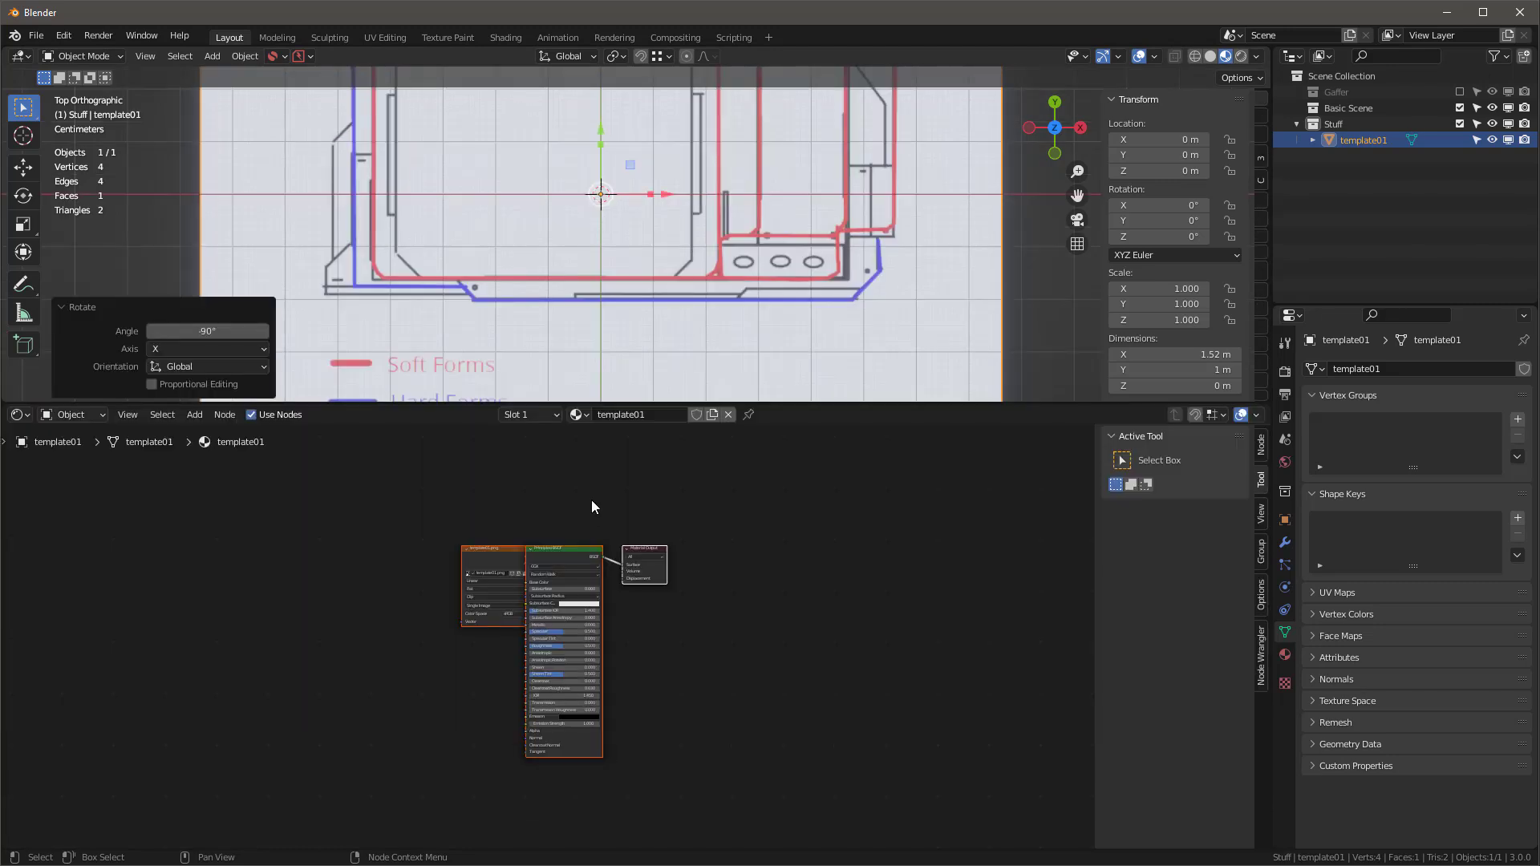
Step: Add a Transparent BSDF node to the template01 material and blend it with the Principled BSDF through a Mix Shader
key("shift+a")
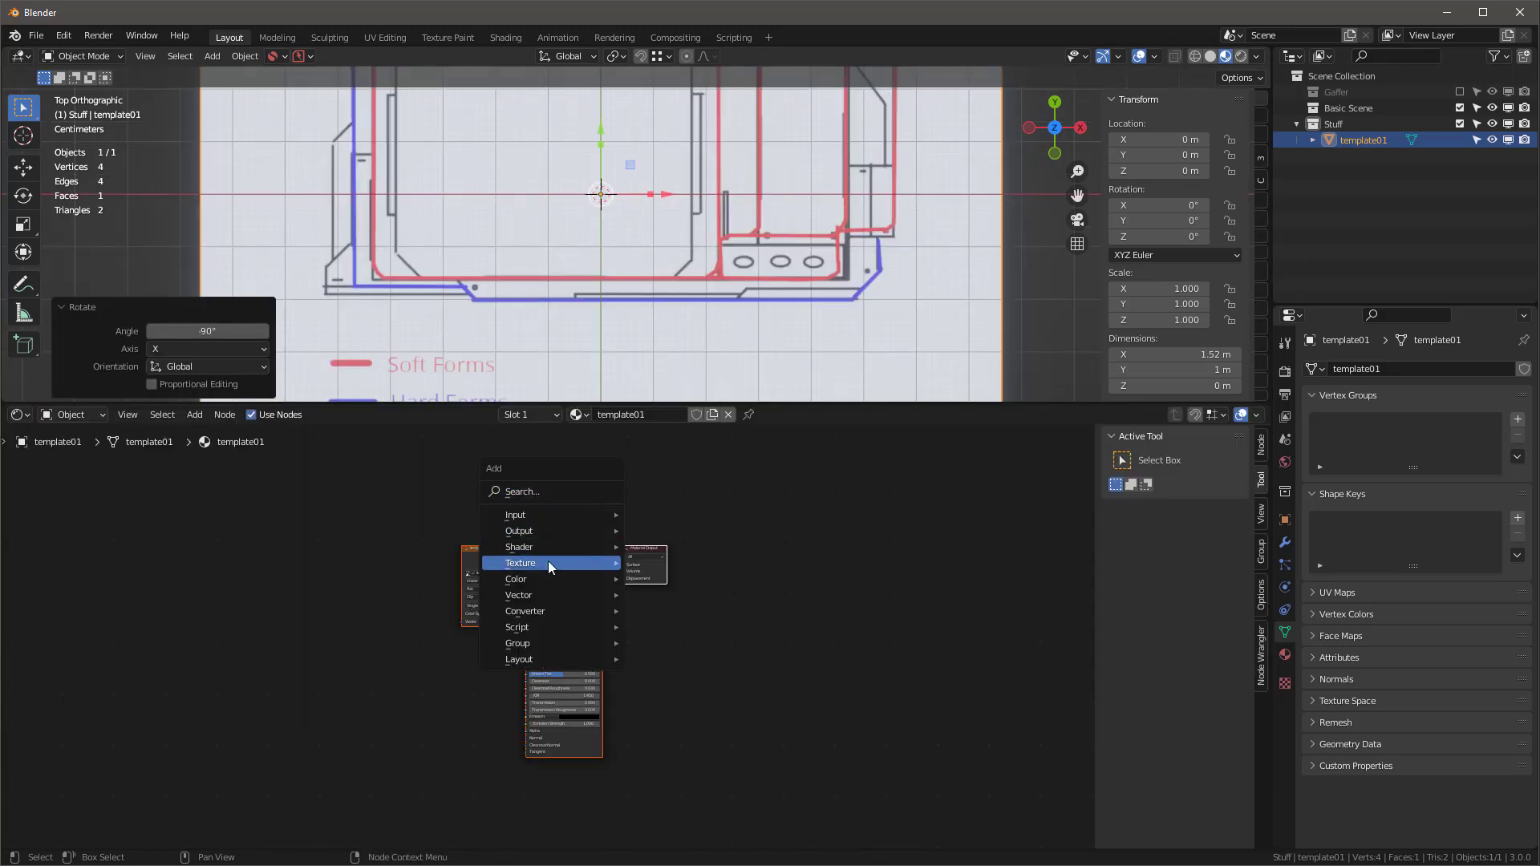
mouse_move(537, 547)
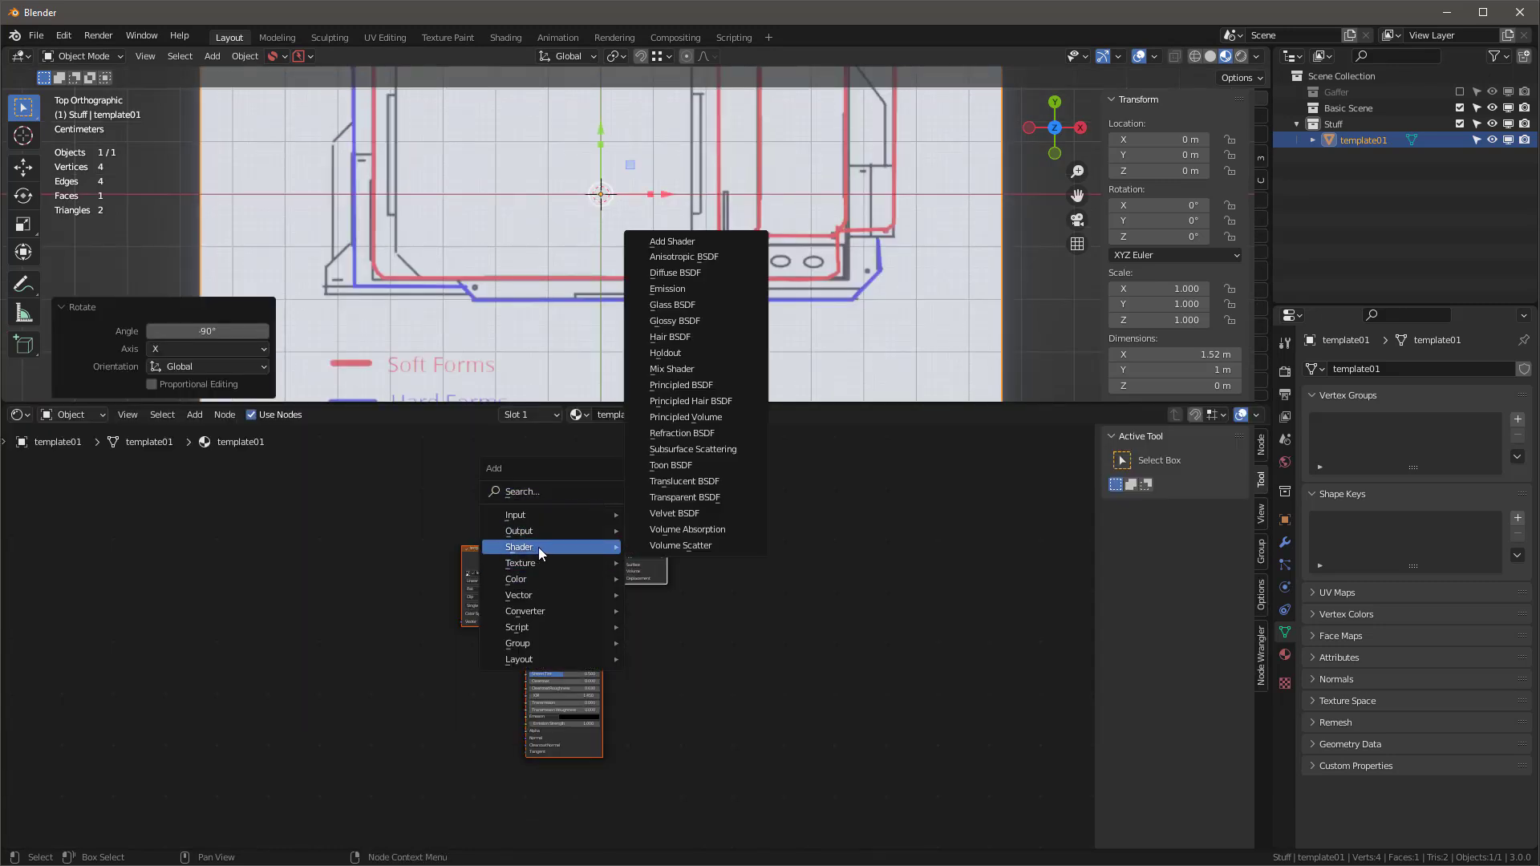
left_click(711, 498)
left_click(527, 458)
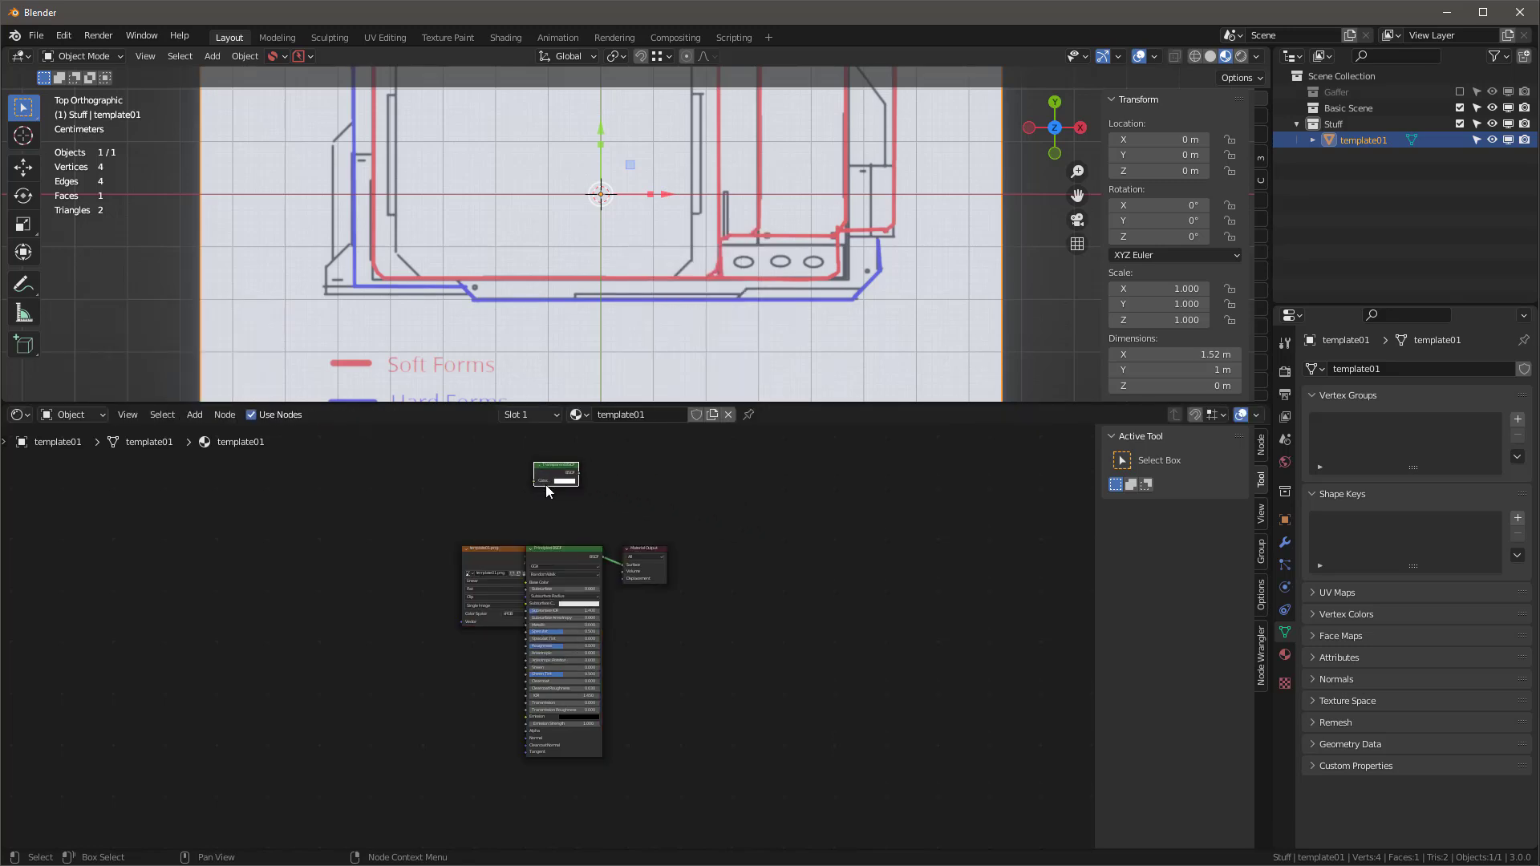
right_click_drag(546, 483, 550, 548, "ctrl+shift")
right_click_drag(561, 562, 566, 551, "ctrl+shift")
Step: Lower the Mix Shader factor to fade the template image, and enlarge the 3D view to show the whole template
scroll(566, 542, "up", 4)
left_click_drag(686, 503, 647, 503)
scroll(839, 559, "down", 3)
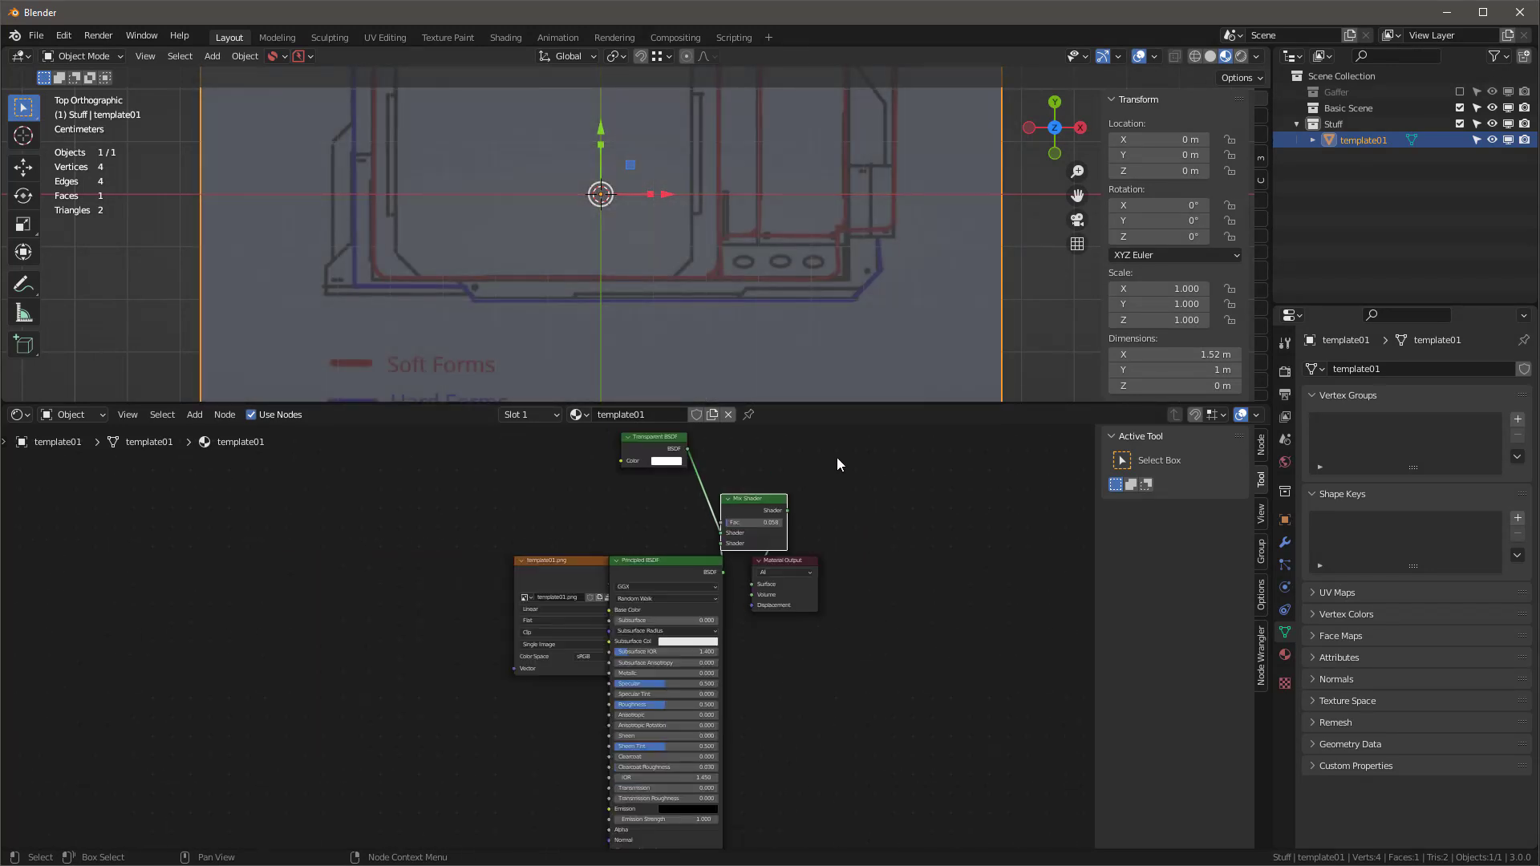
left_click_drag(772, 406, 773, 714)
left_click(1072, 550)
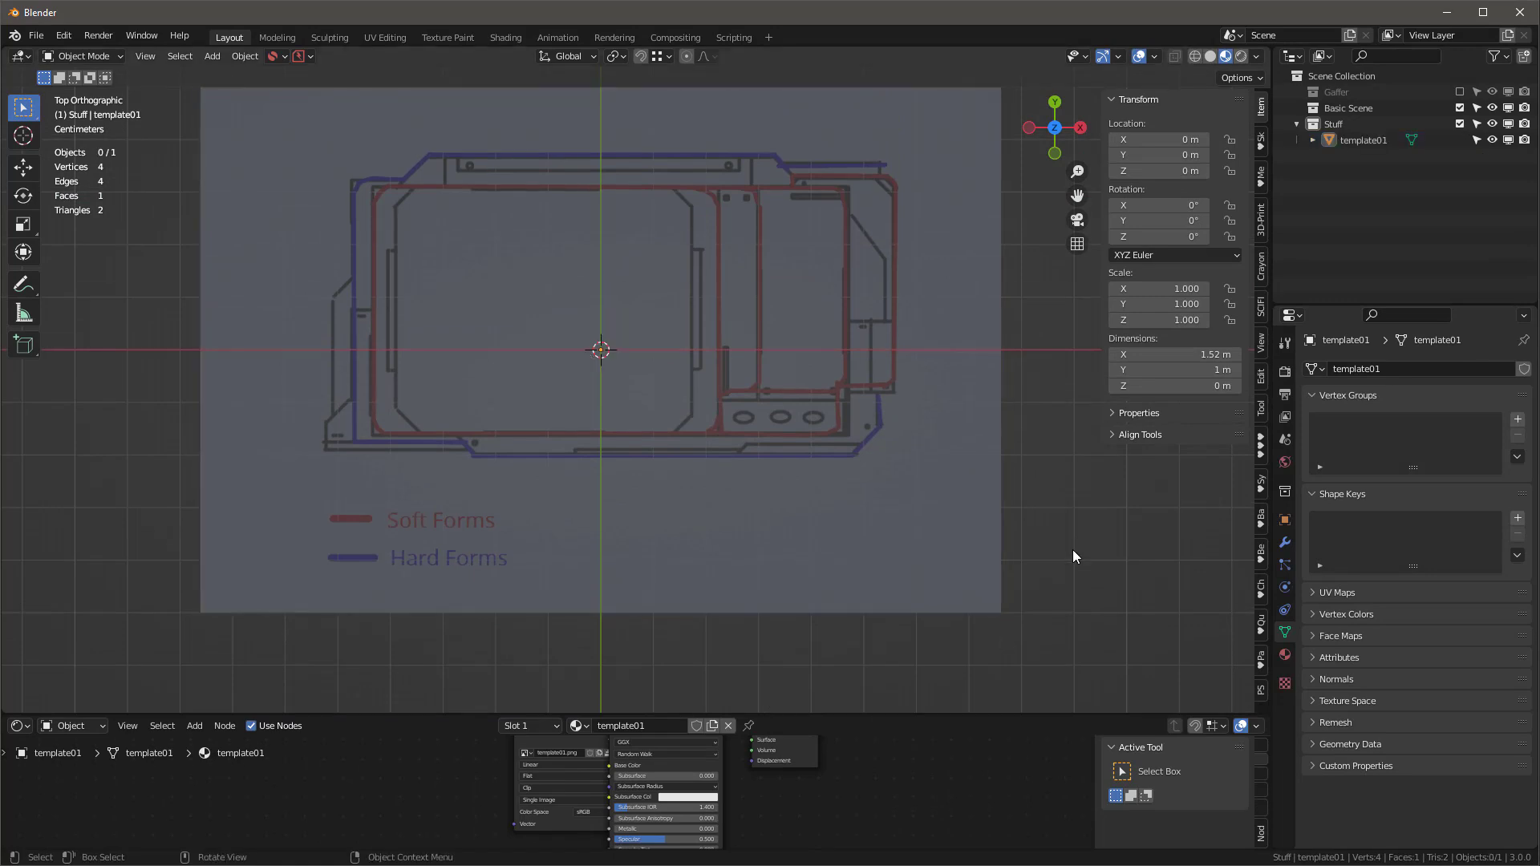
middle_click_drag(1072, 550, 1049, 588, "shift")
Step: Add the .cube INSERT from the KIT OPS DM-Solids pack with the template plane selected
left_click(1261, 449)
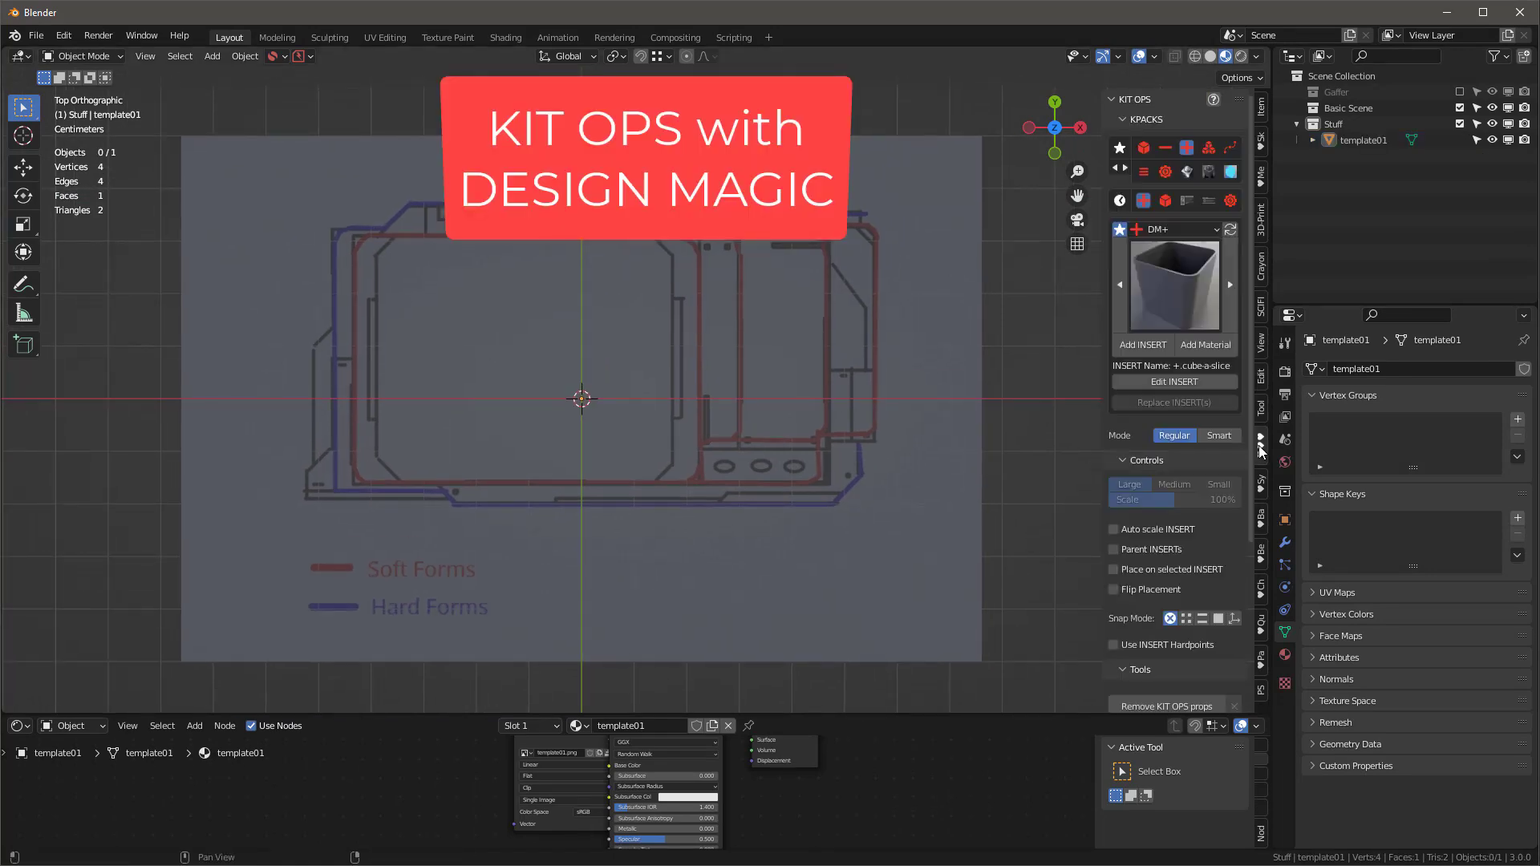
left_click(1146, 150)
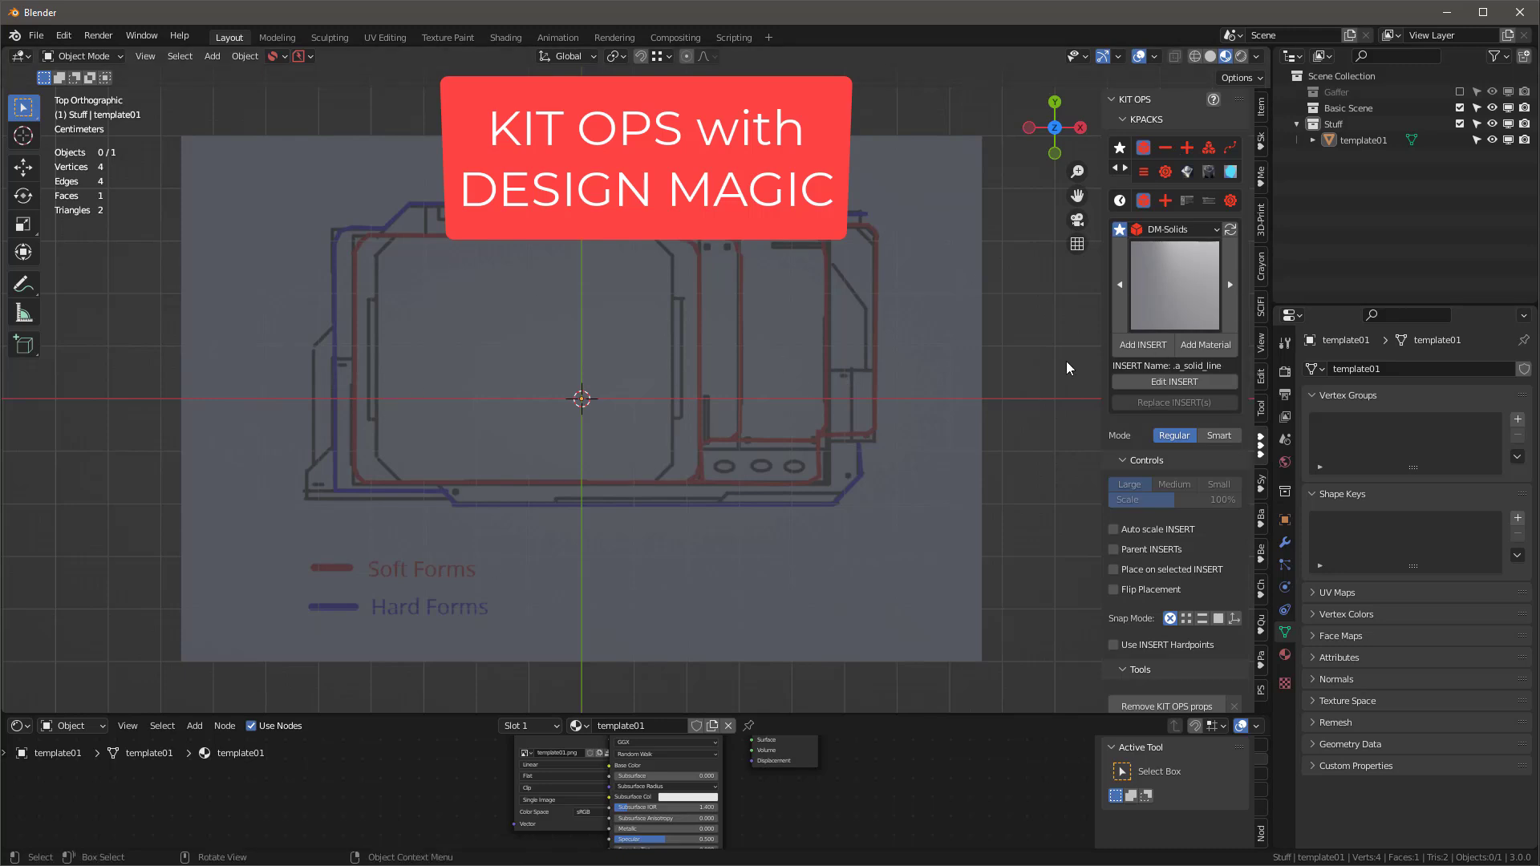
left_click(1165, 304)
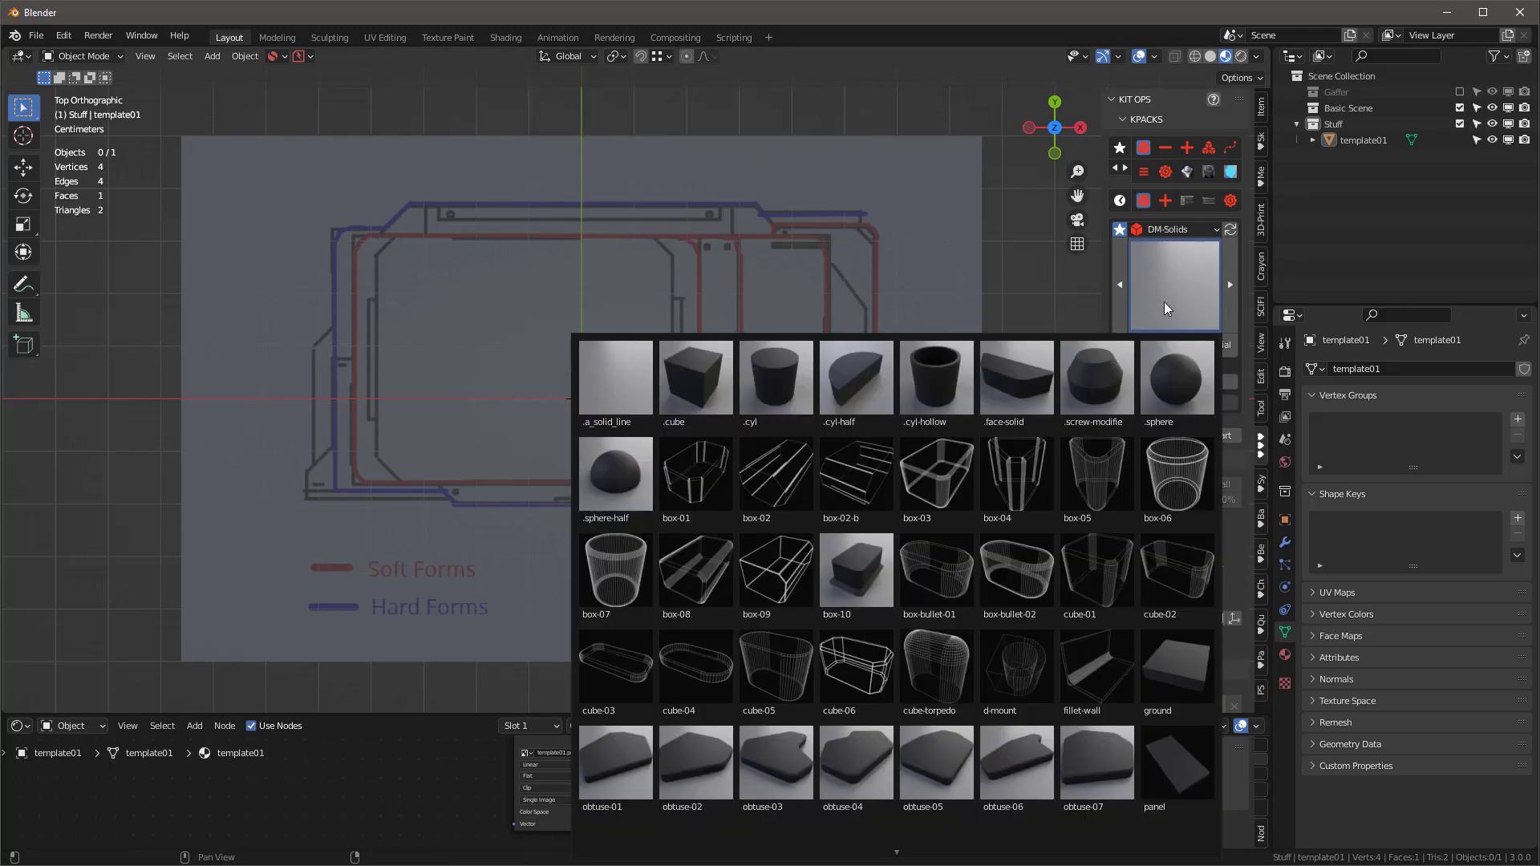
left_click(701, 397)
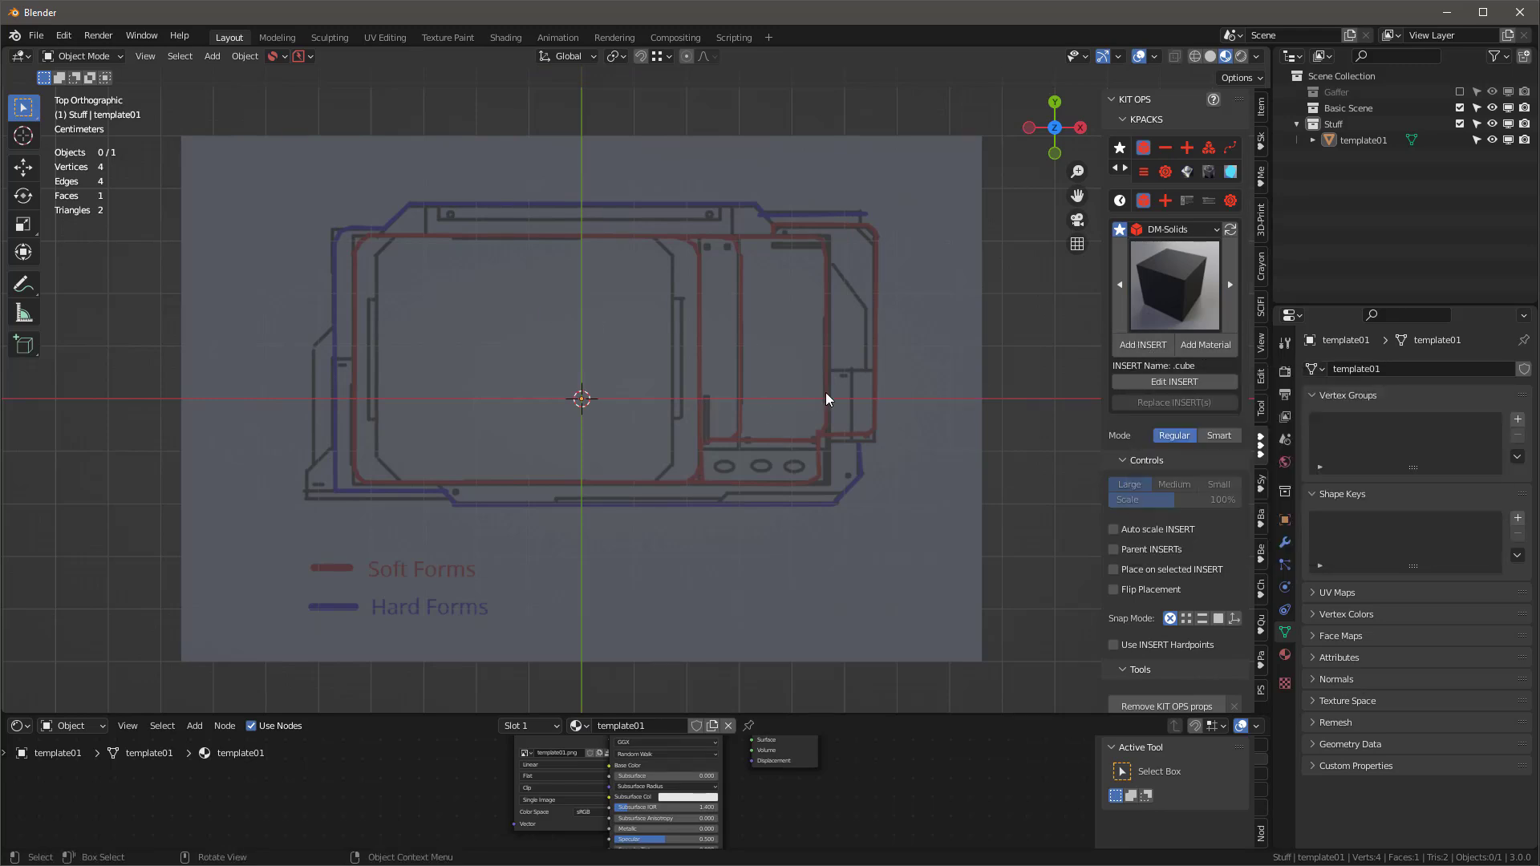
left_click(944, 327)
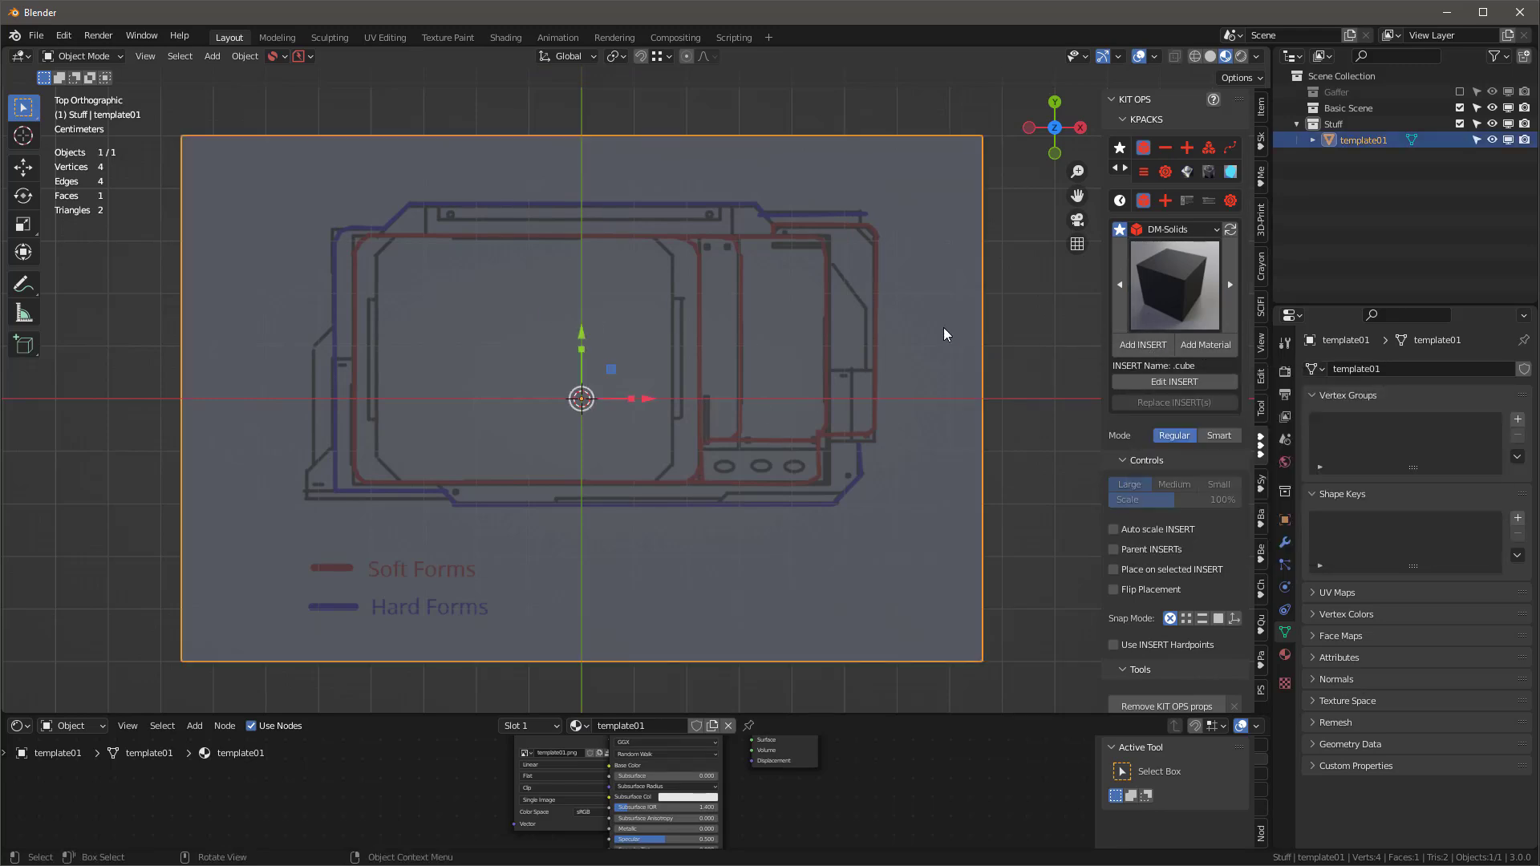
left_click(1164, 347)
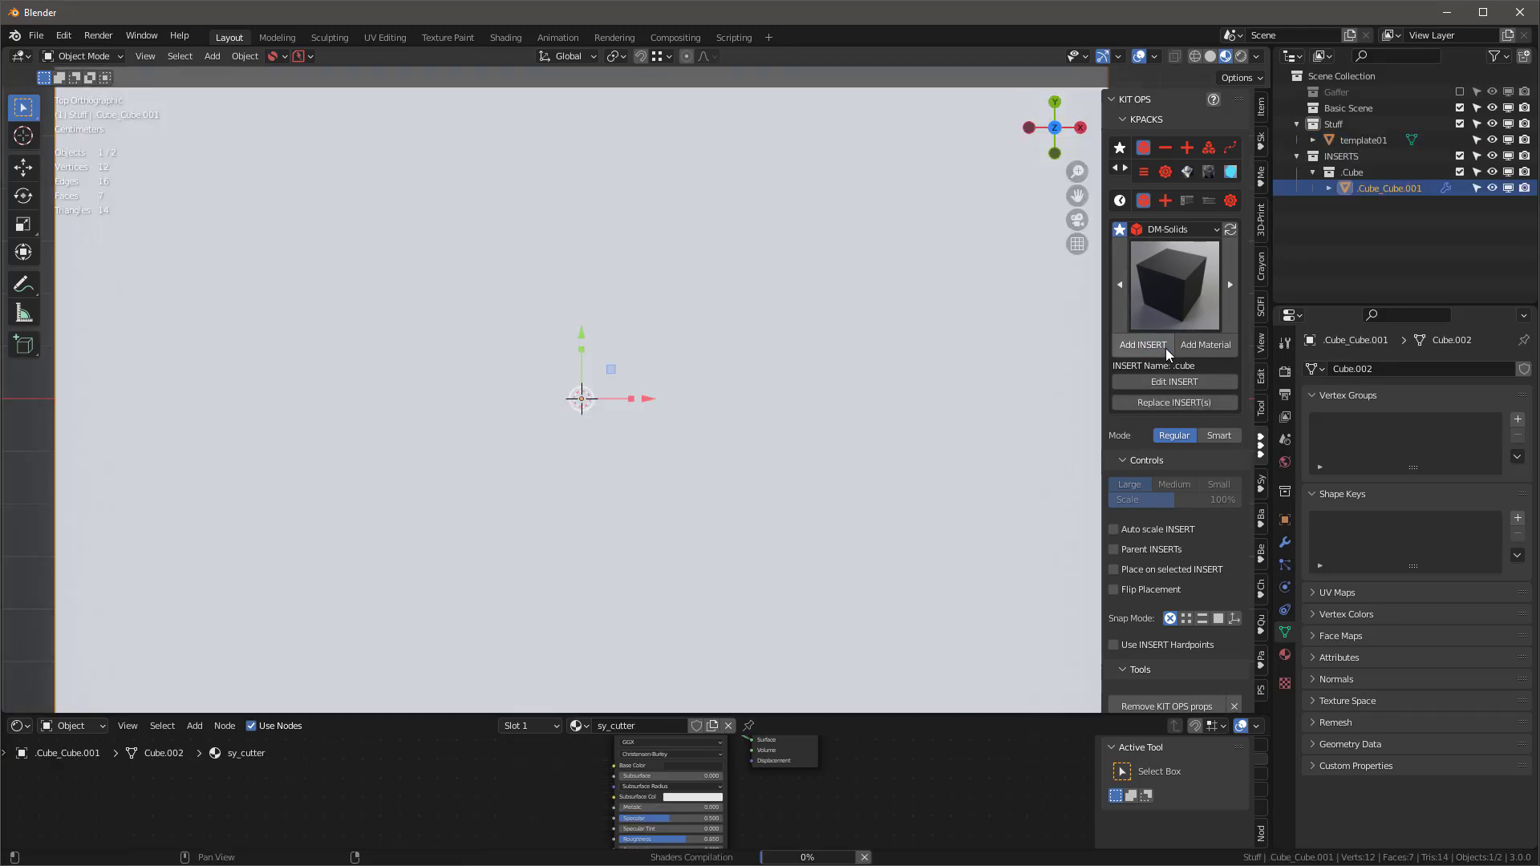
Step: Remove the KIT OPS props from the cube and scale it uniformly to about 0.344
scroll(1171, 600, "down", 6)
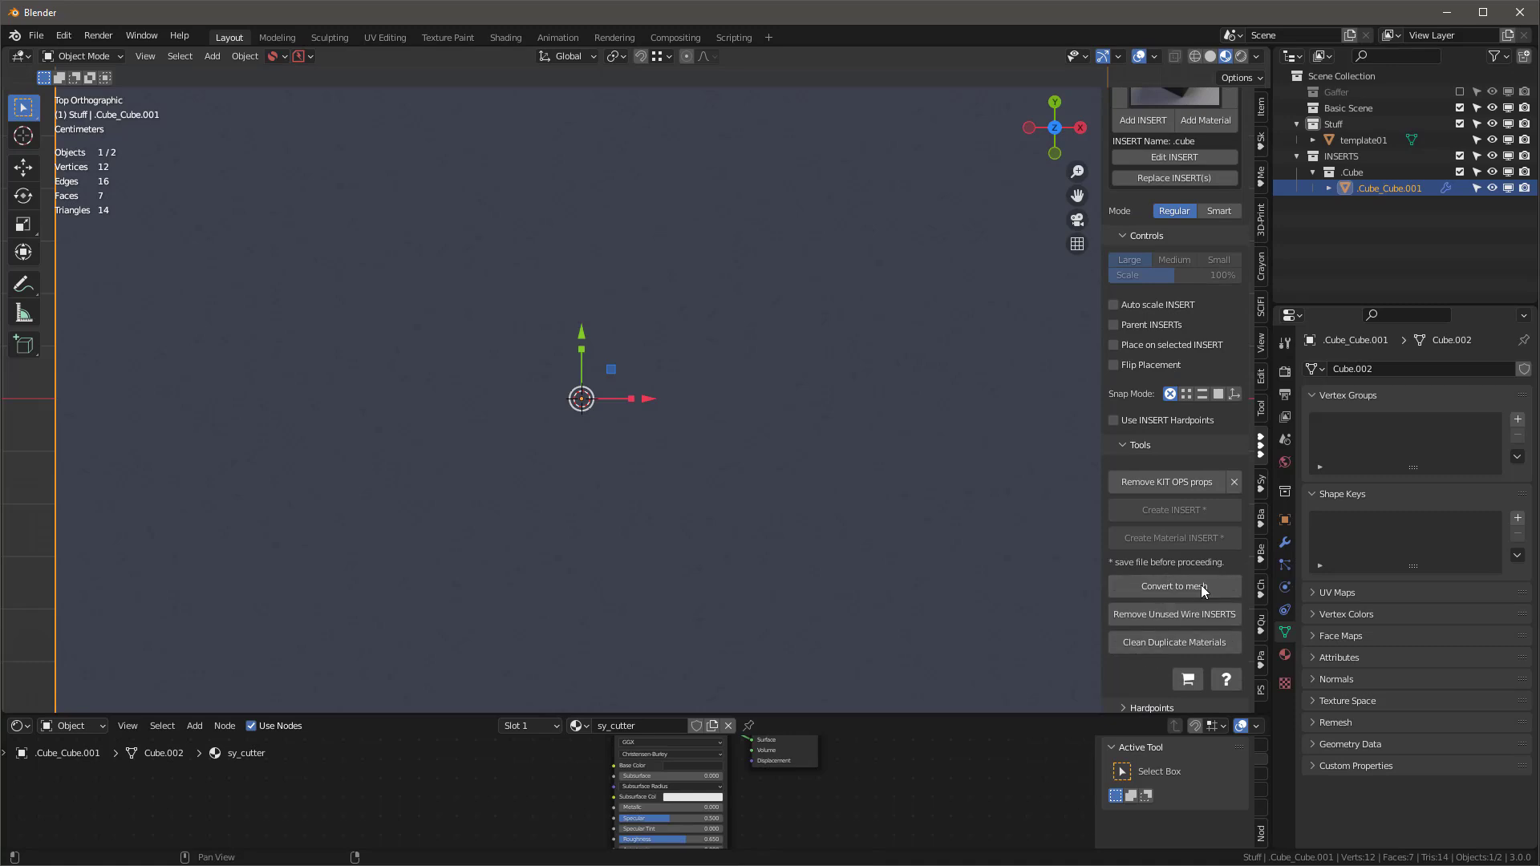
left_click(1167, 484)
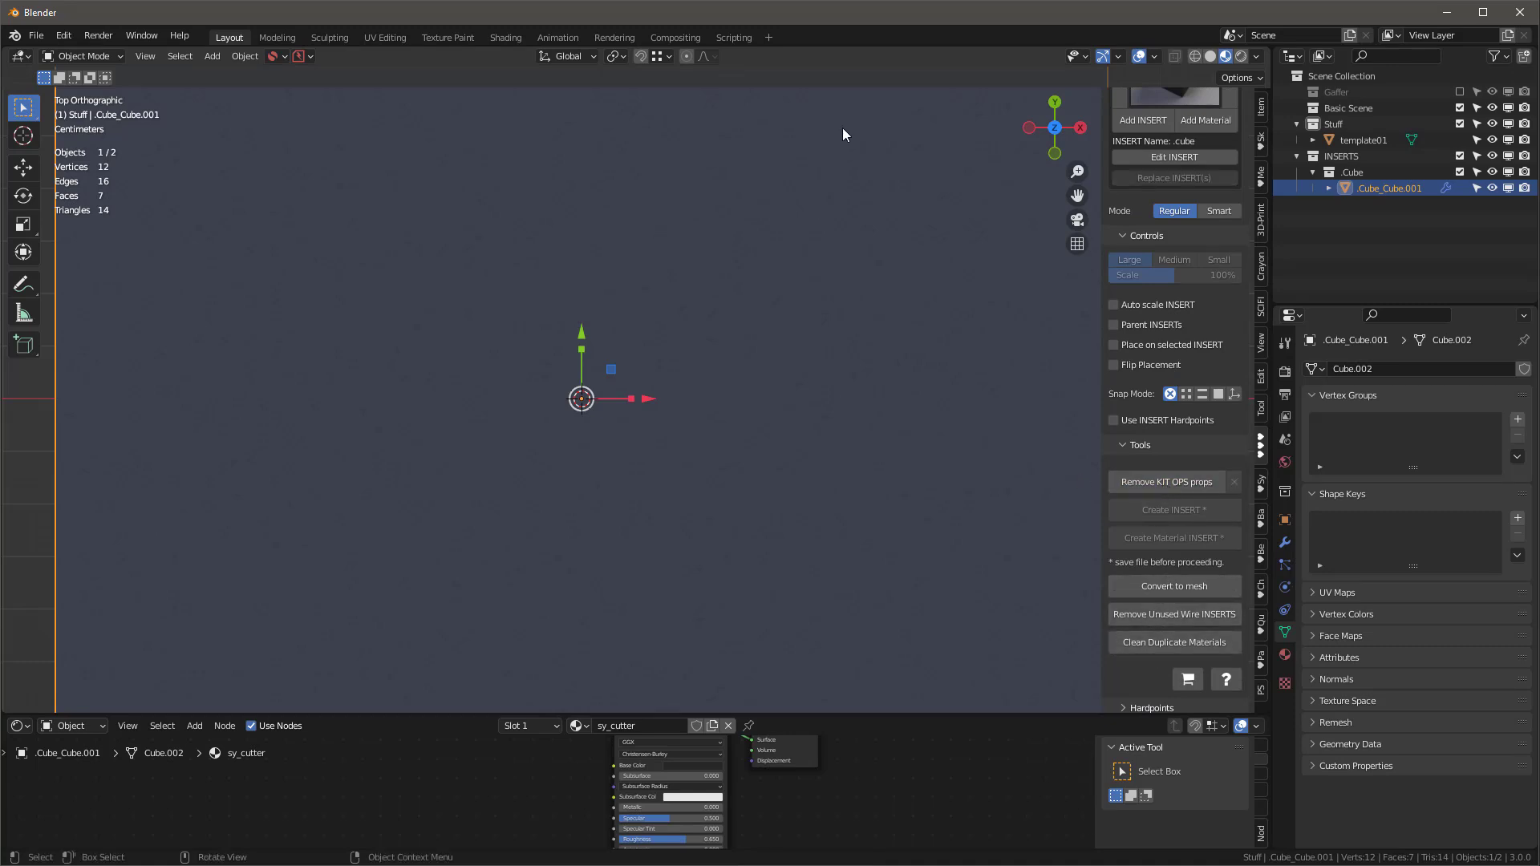
key("s")
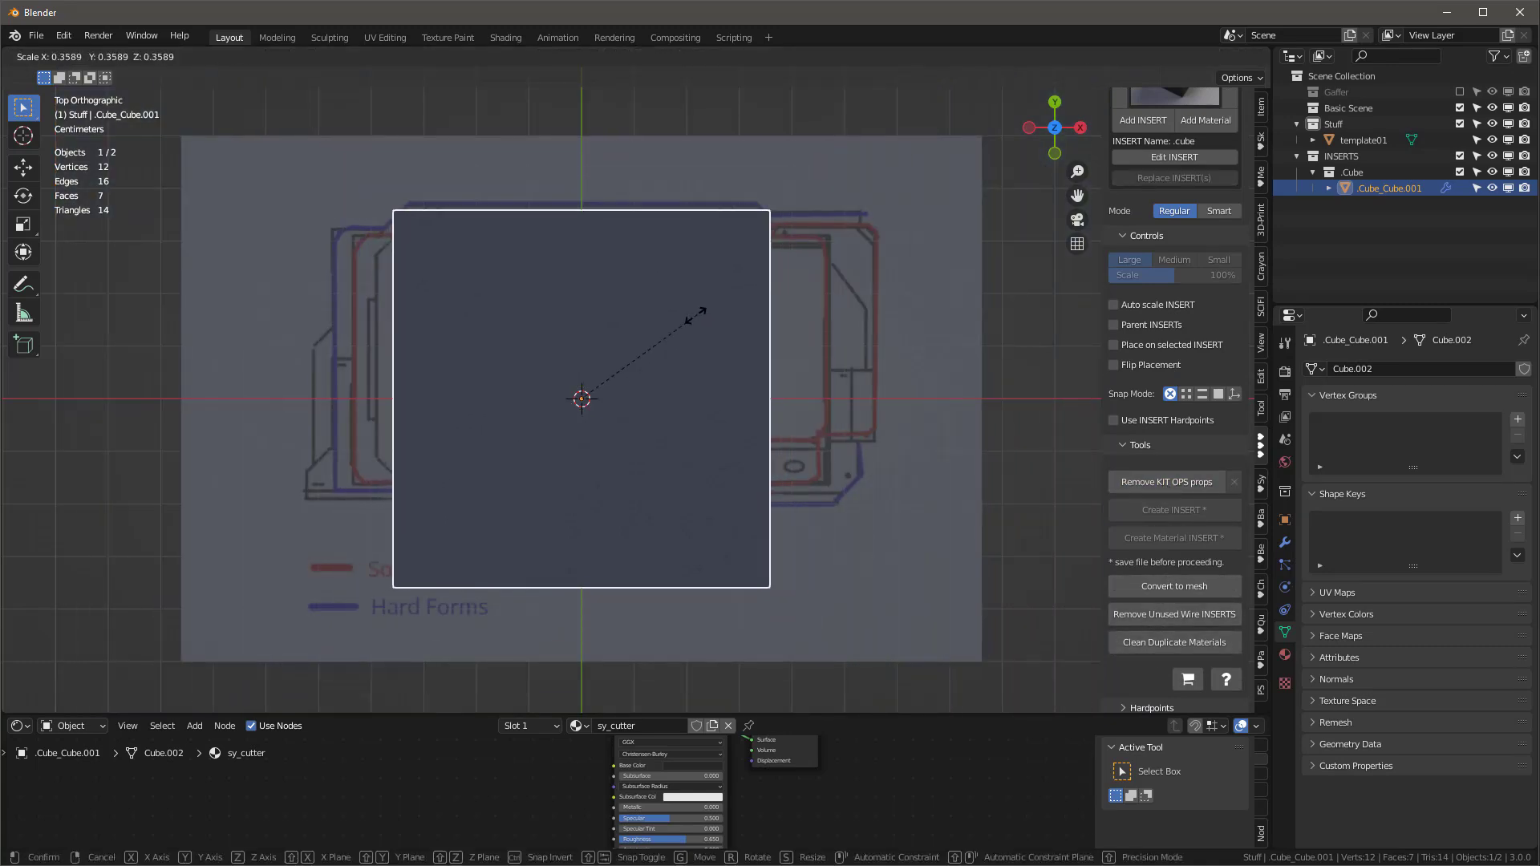
left_click(692, 318)
key("KP_Decimal")
Step: Enlarge the node editor and make a separate copy of the cube's sy_cutter material
left_click_drag(848, 712, 850, 491)
scroll(623, 556, "up", 2)
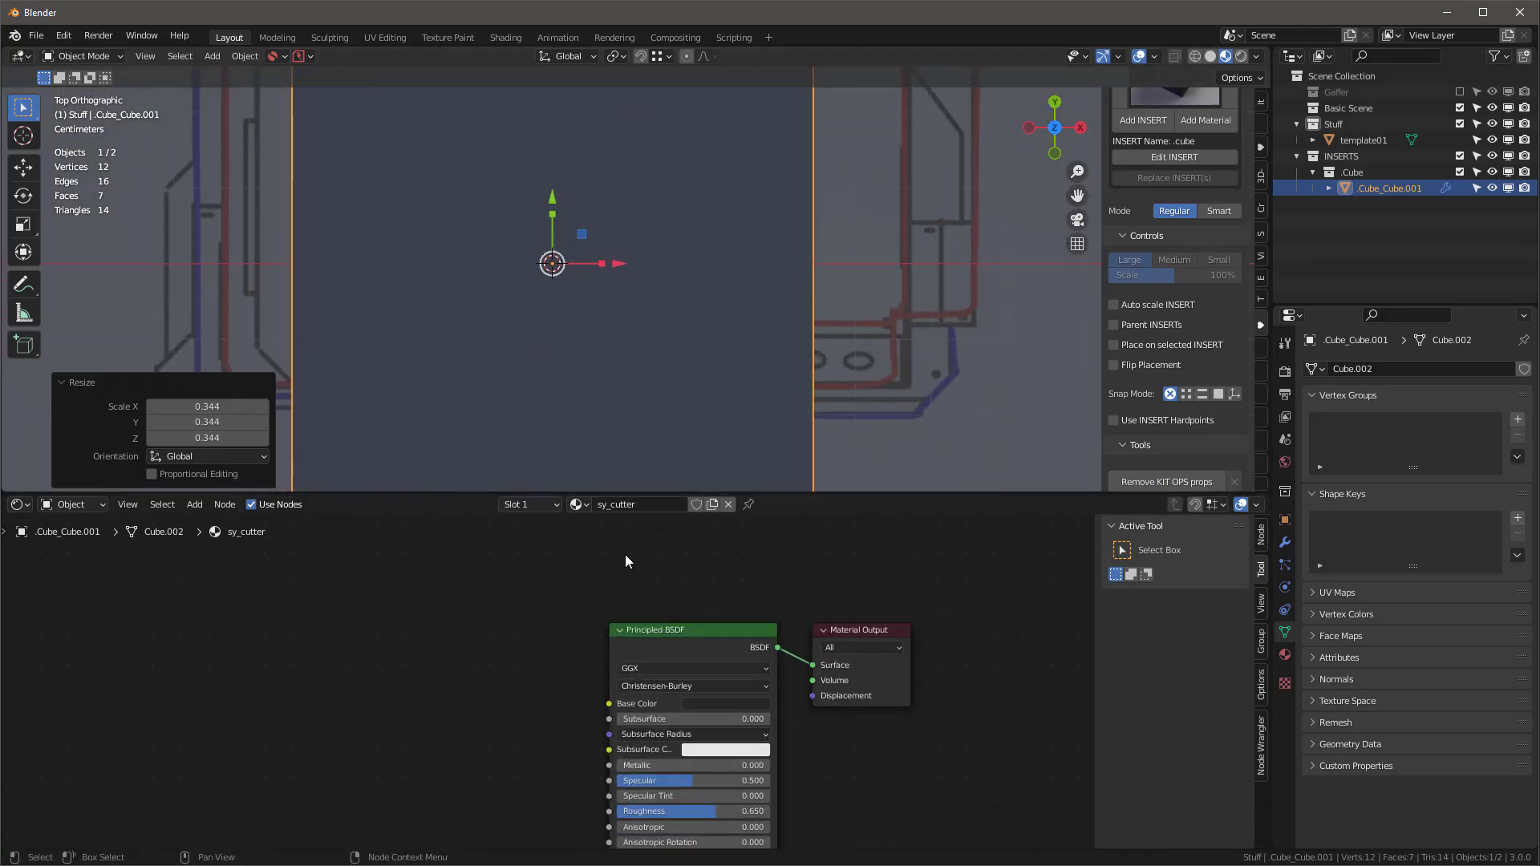
left_click(712, 504)
scroll(704, 542, "down", 2)
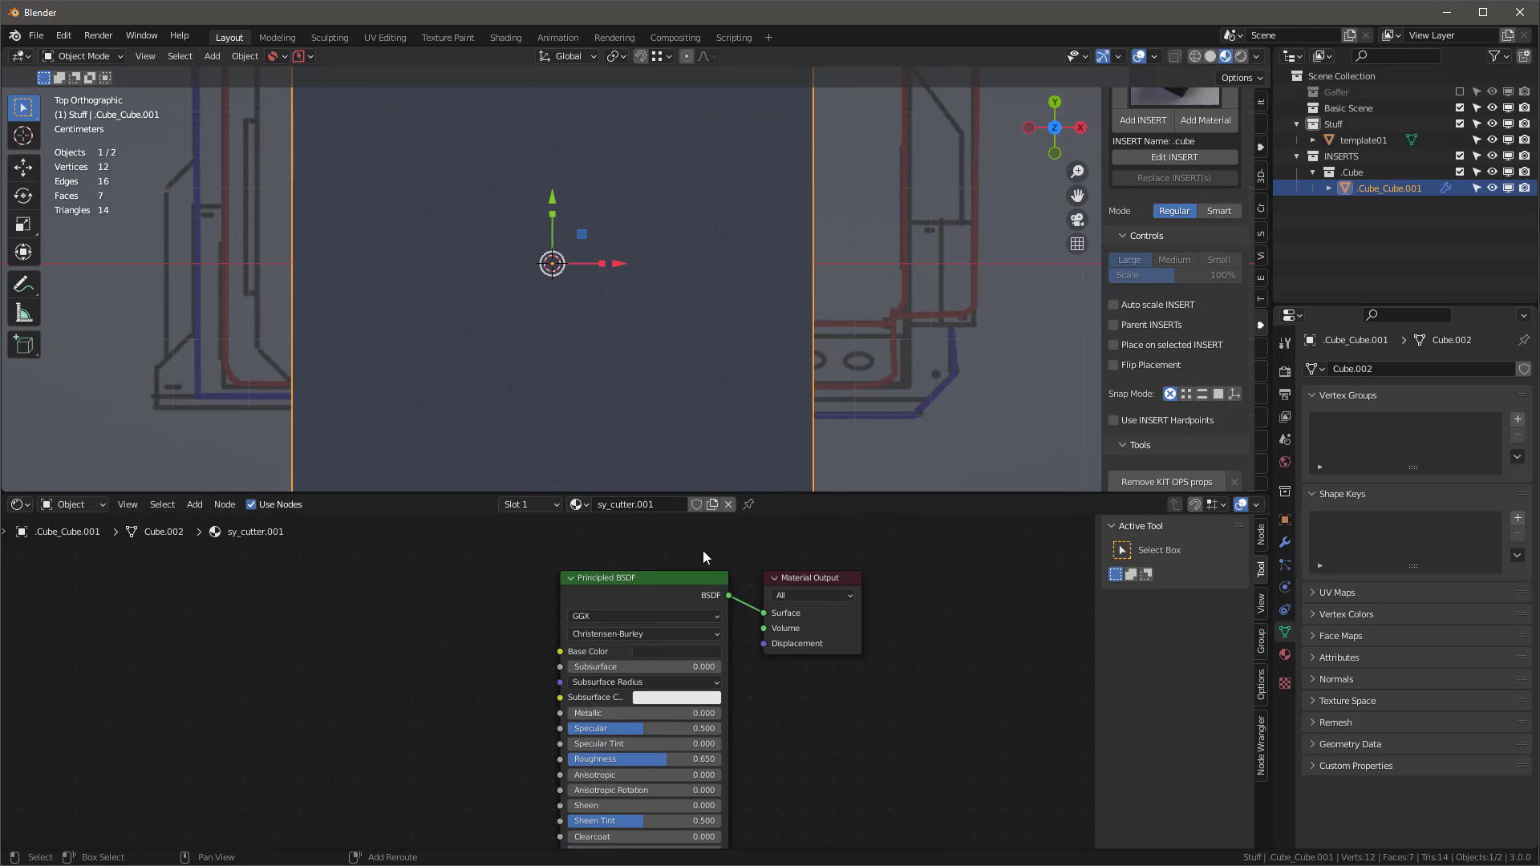
scroll(634, 739, "up", 1)
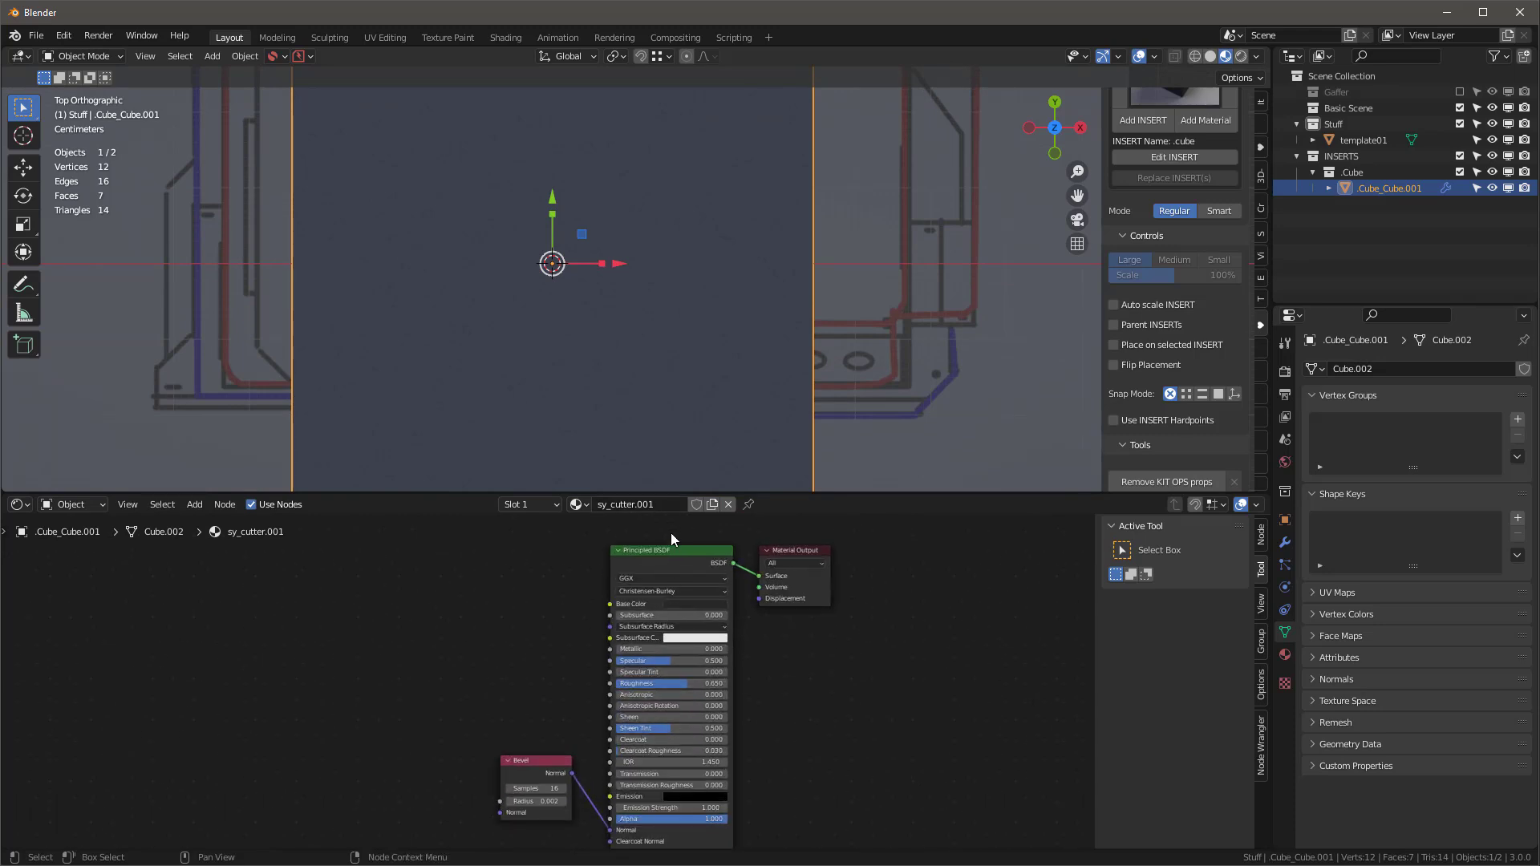
scroll(647, 570, "down", 1)
scroll(640, 719, "down", 2)
Step: Mix a new Transparent BSDF with the Principled BSDF in the cube's material and set the Mix Shader factor to 0.250
key("shift+a")
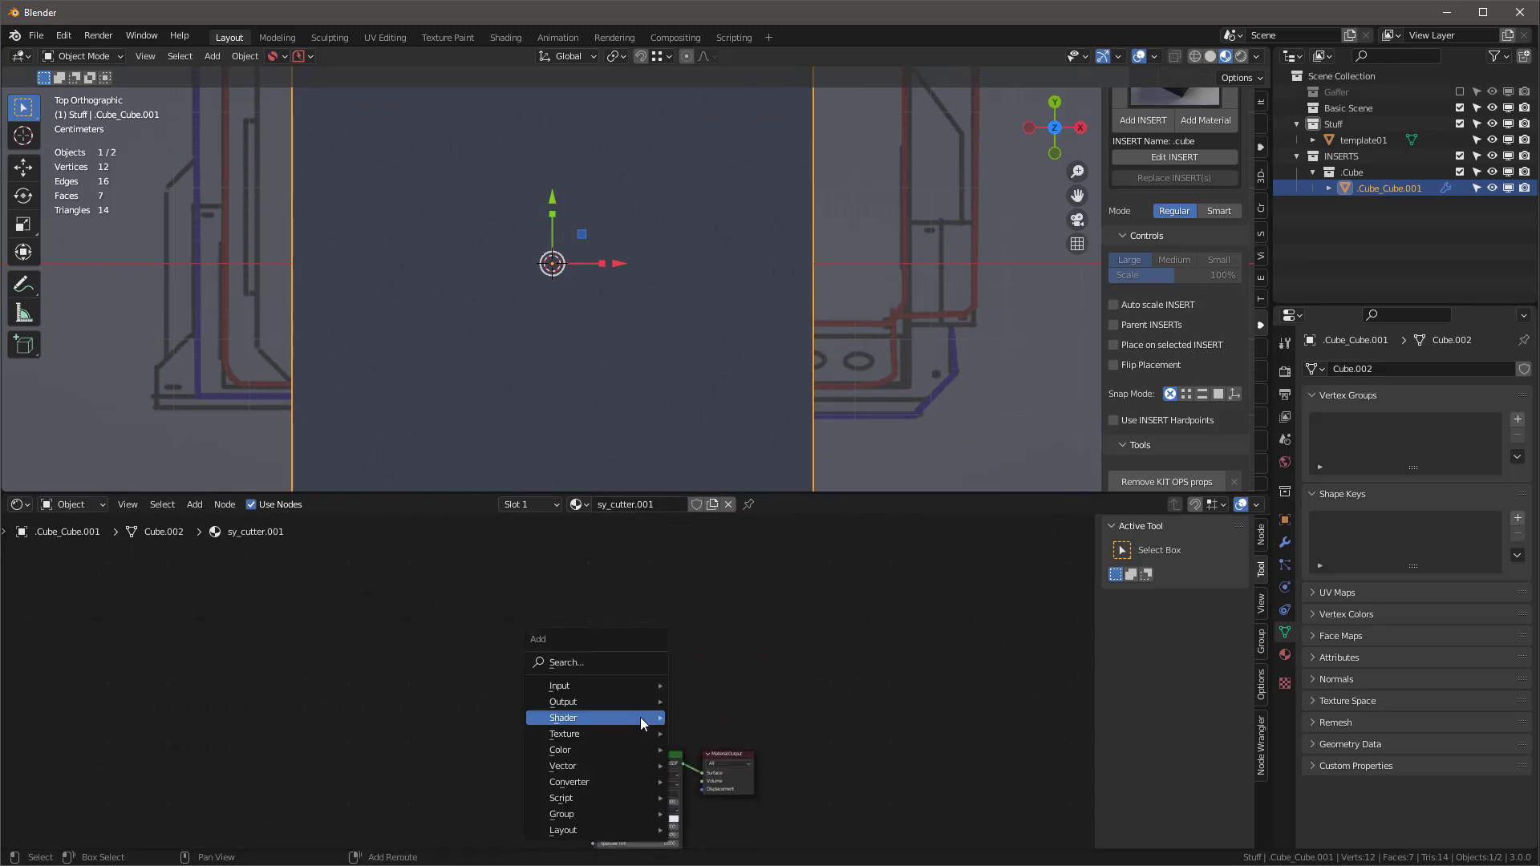
mouse_move(640, 718)
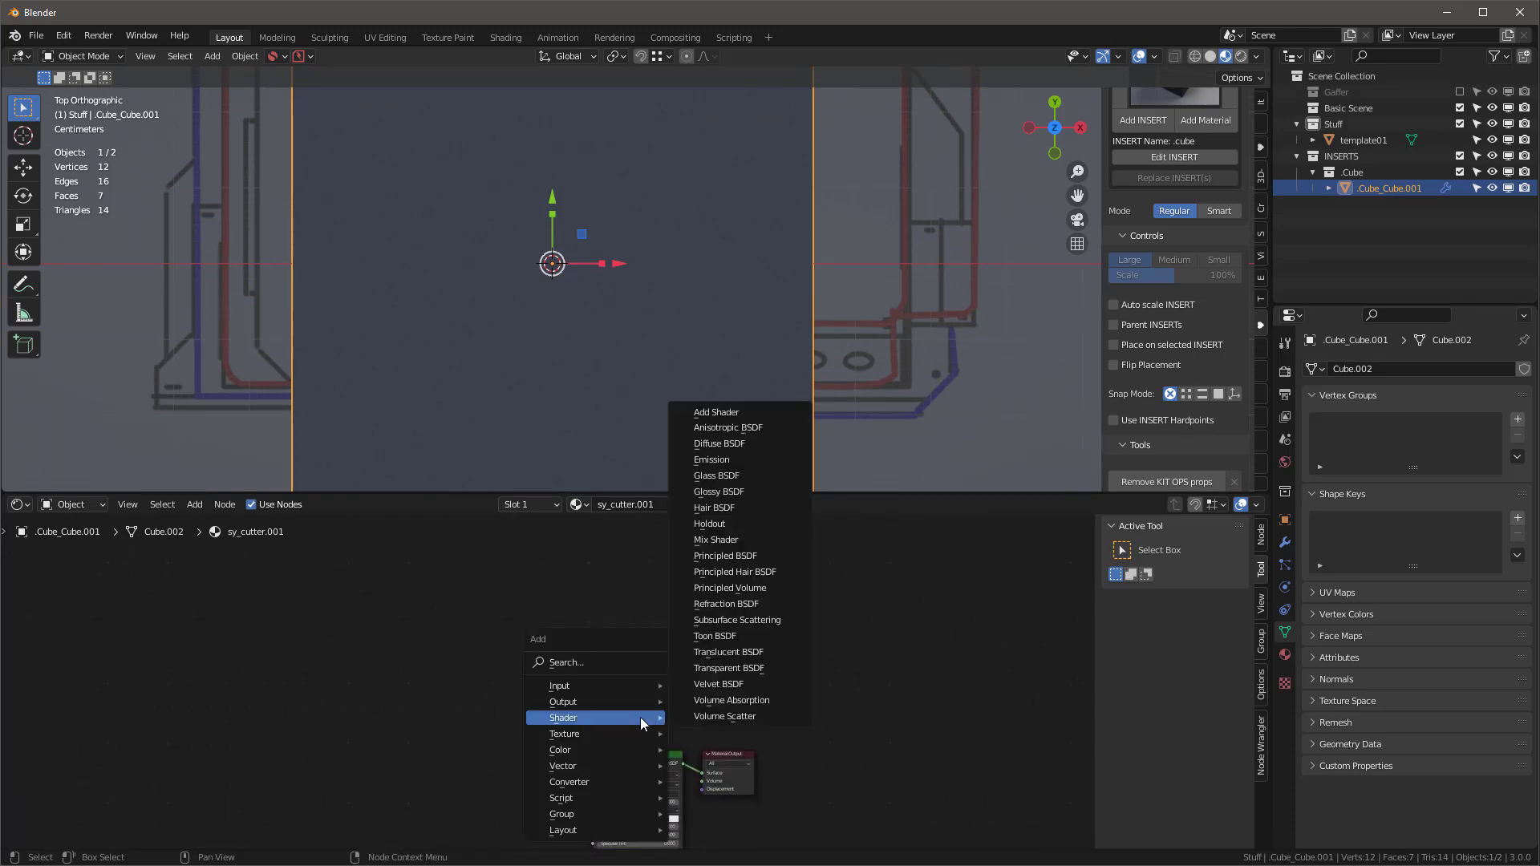
left_click(772, 675)
left_click(614, 655)
right_click_drag(639, 669, 654, 762, "ctrl+shift")
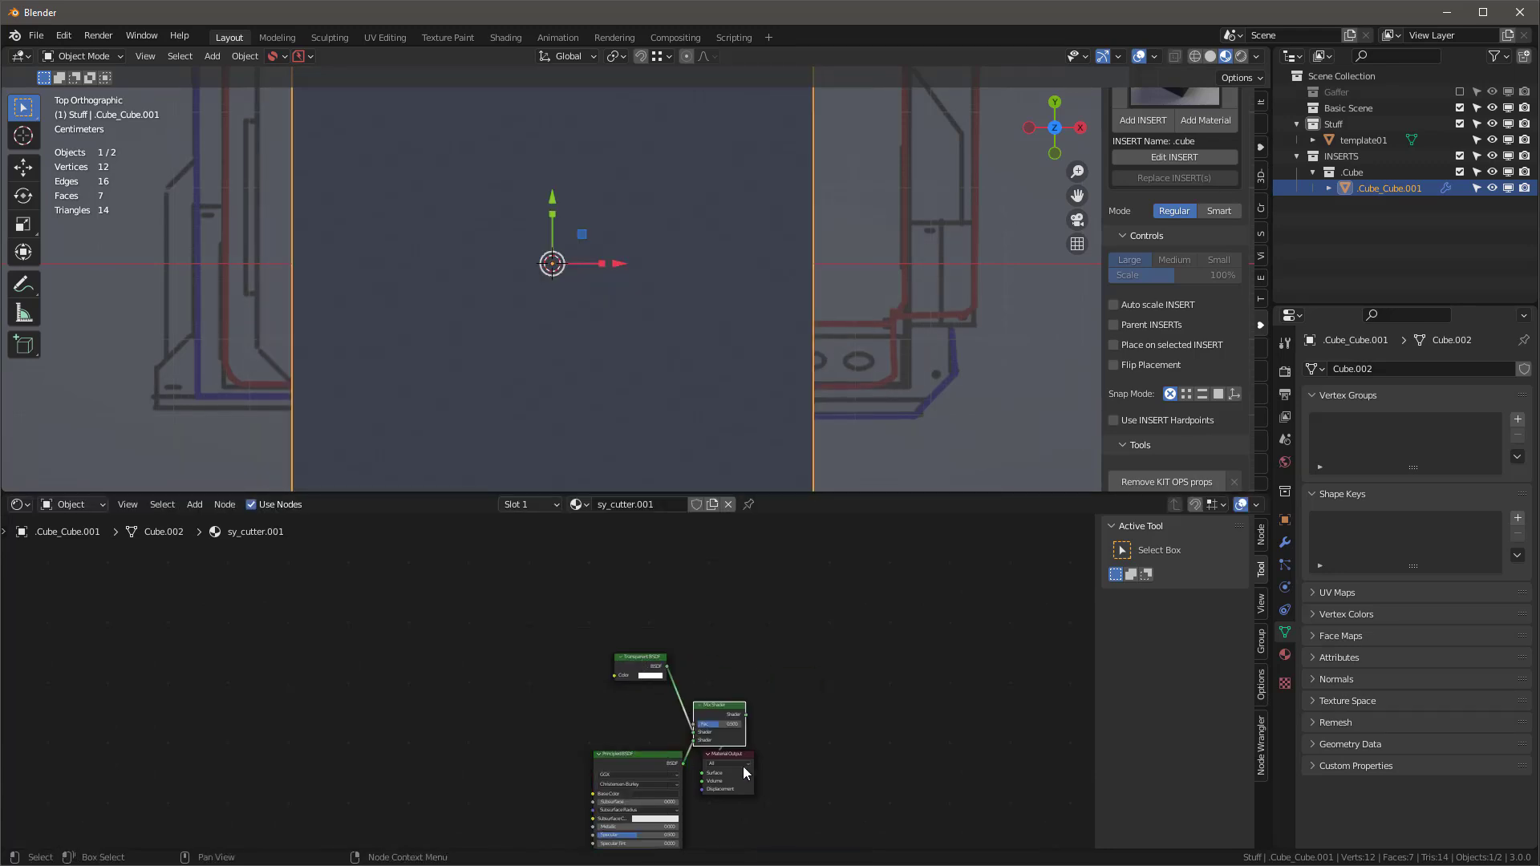
left_click_drag(750, 756, 816, 752)
scroll(731, 734, "up", 5)
left_click_drag(701, 713, 686, 714)
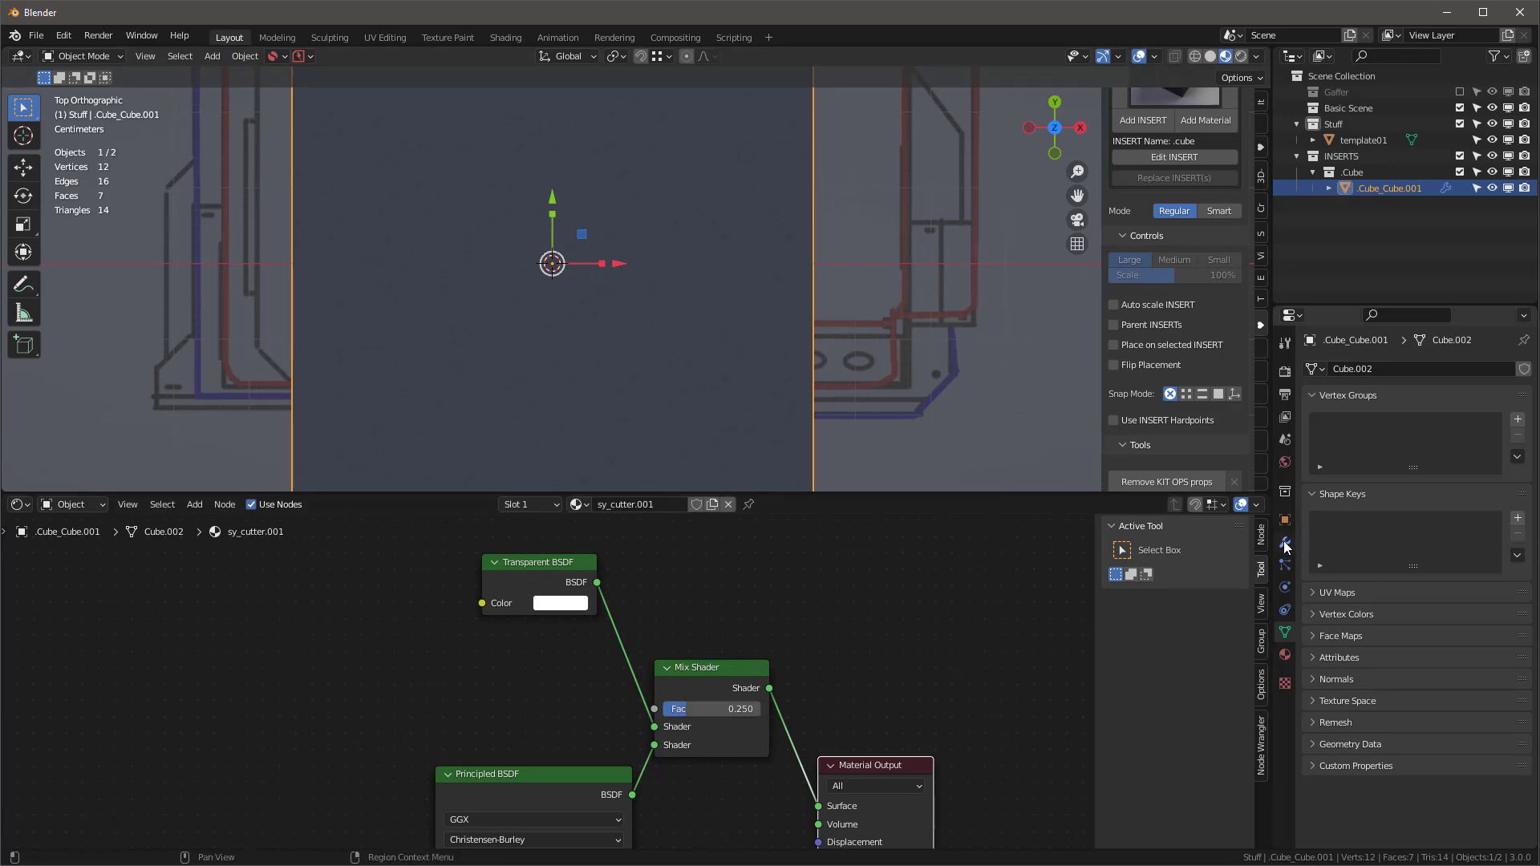
Step: Set the cube material's viewport Blend Mode to Alpha Hashed
left_click(1287, 655)
left_click(1307, 720)
scroll(1360, 628, "down", 5)
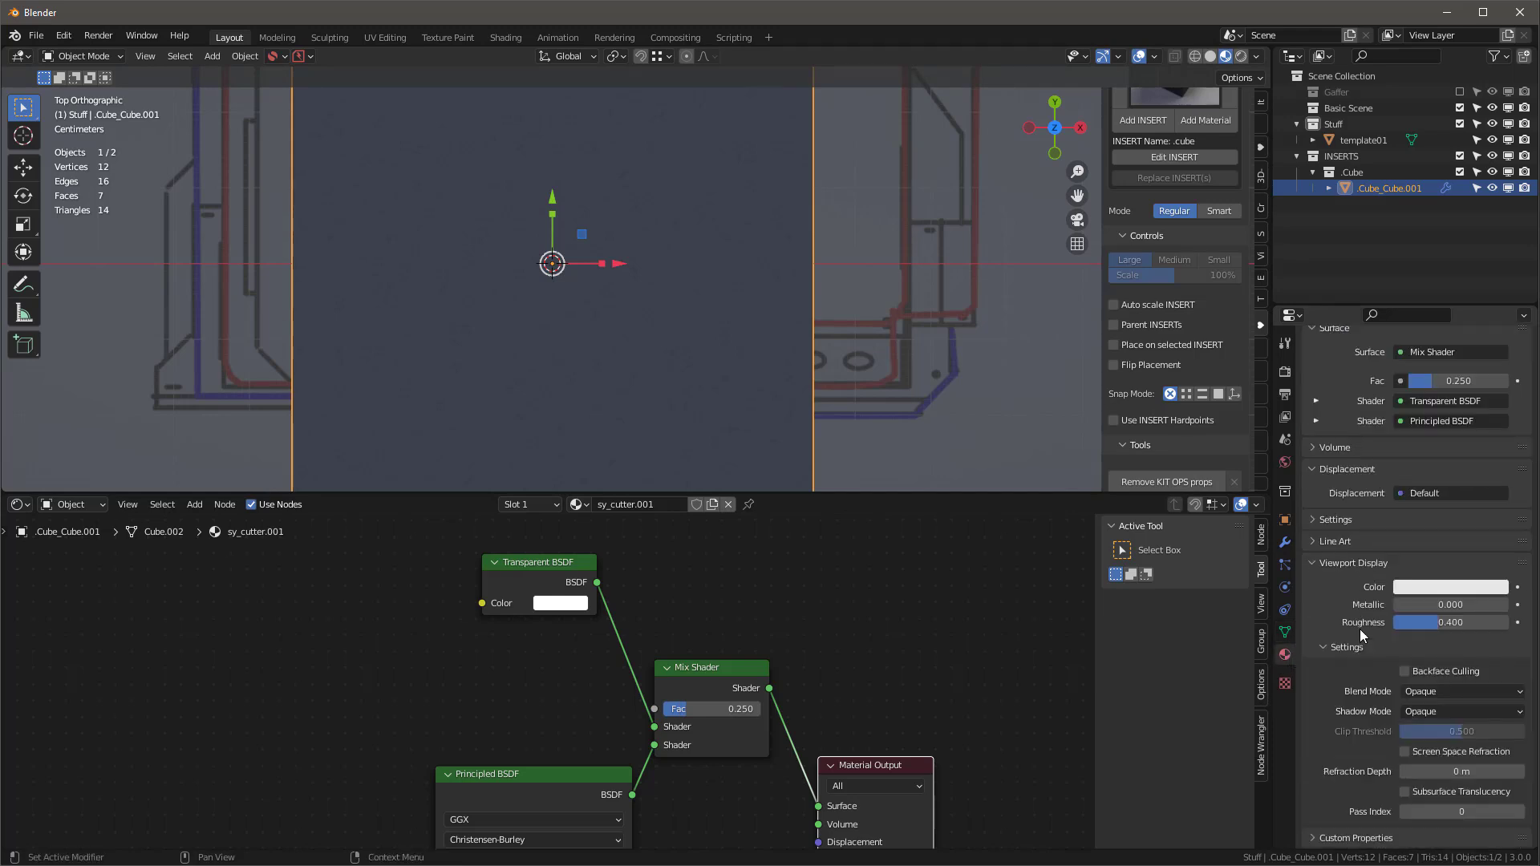
left_click(1455, 689)
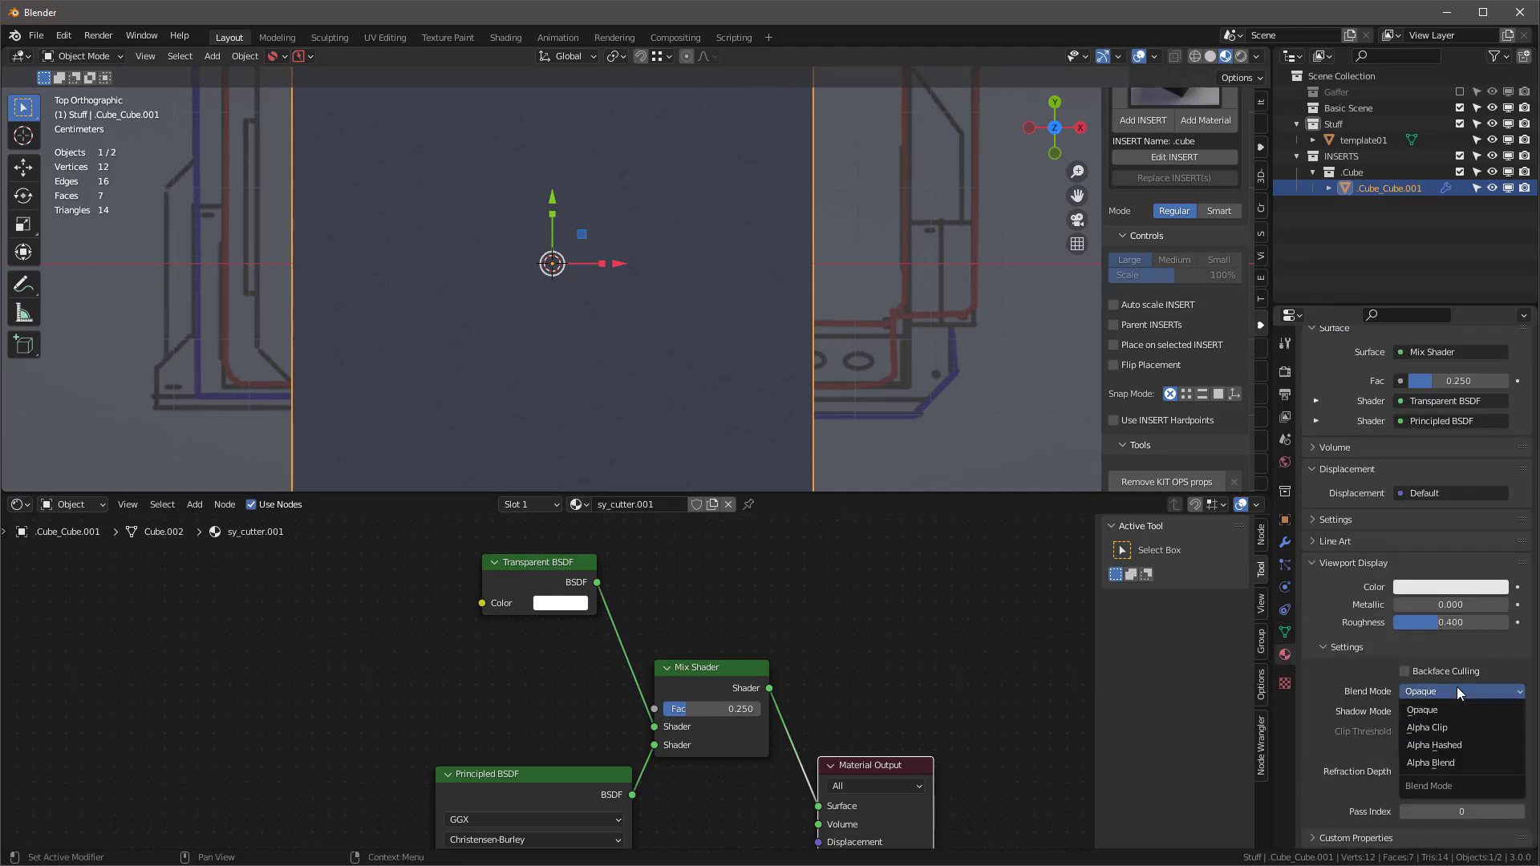
left_click(1460, 744)
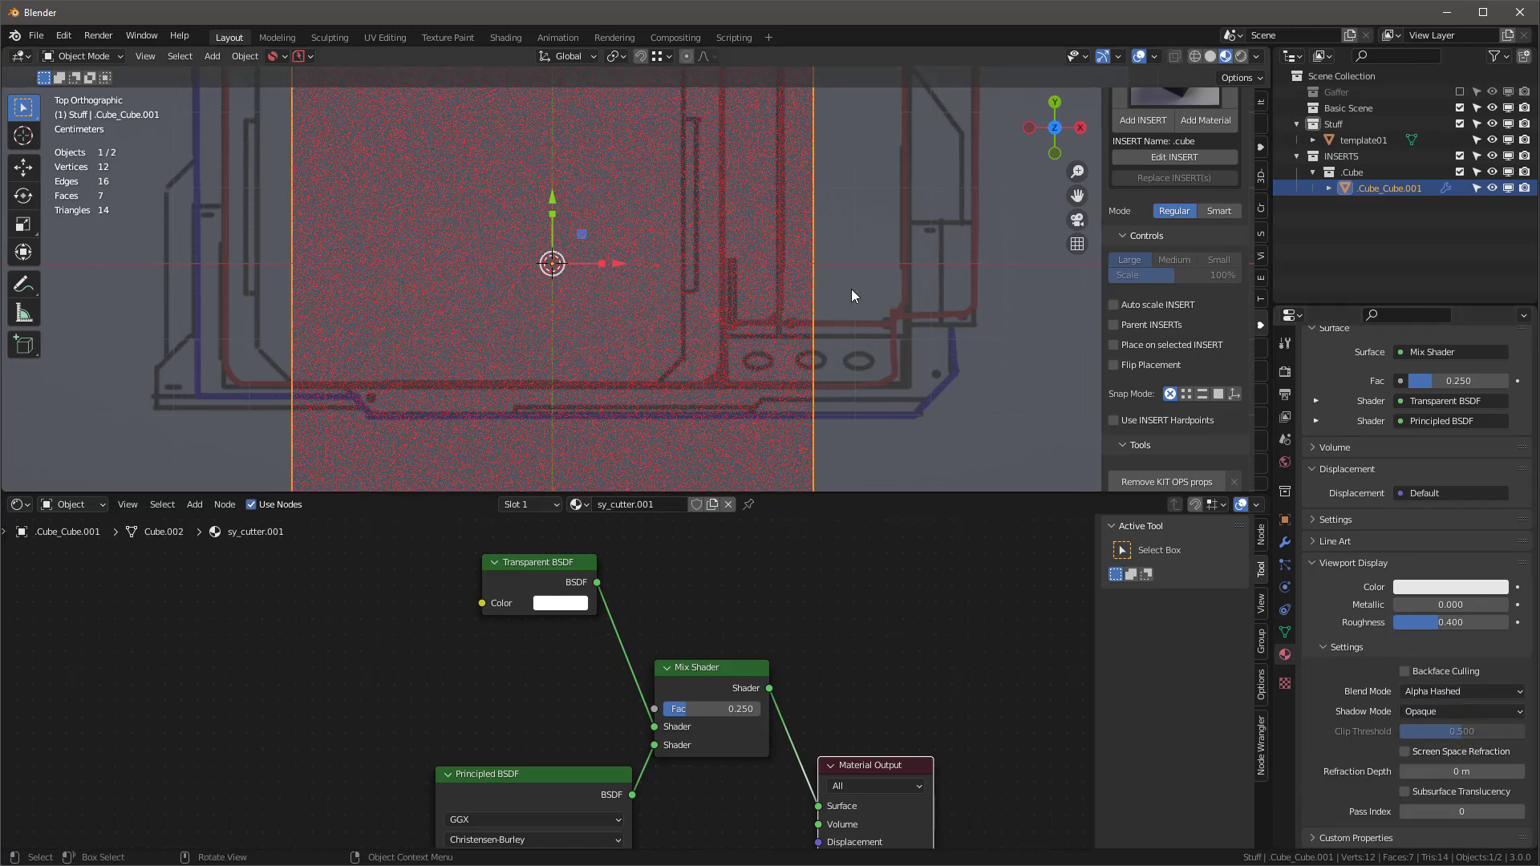
Step: Turn off the Face Orientation overlay and raise the cube material's Mix Shader factor to 0.483
right_click(615, 313)
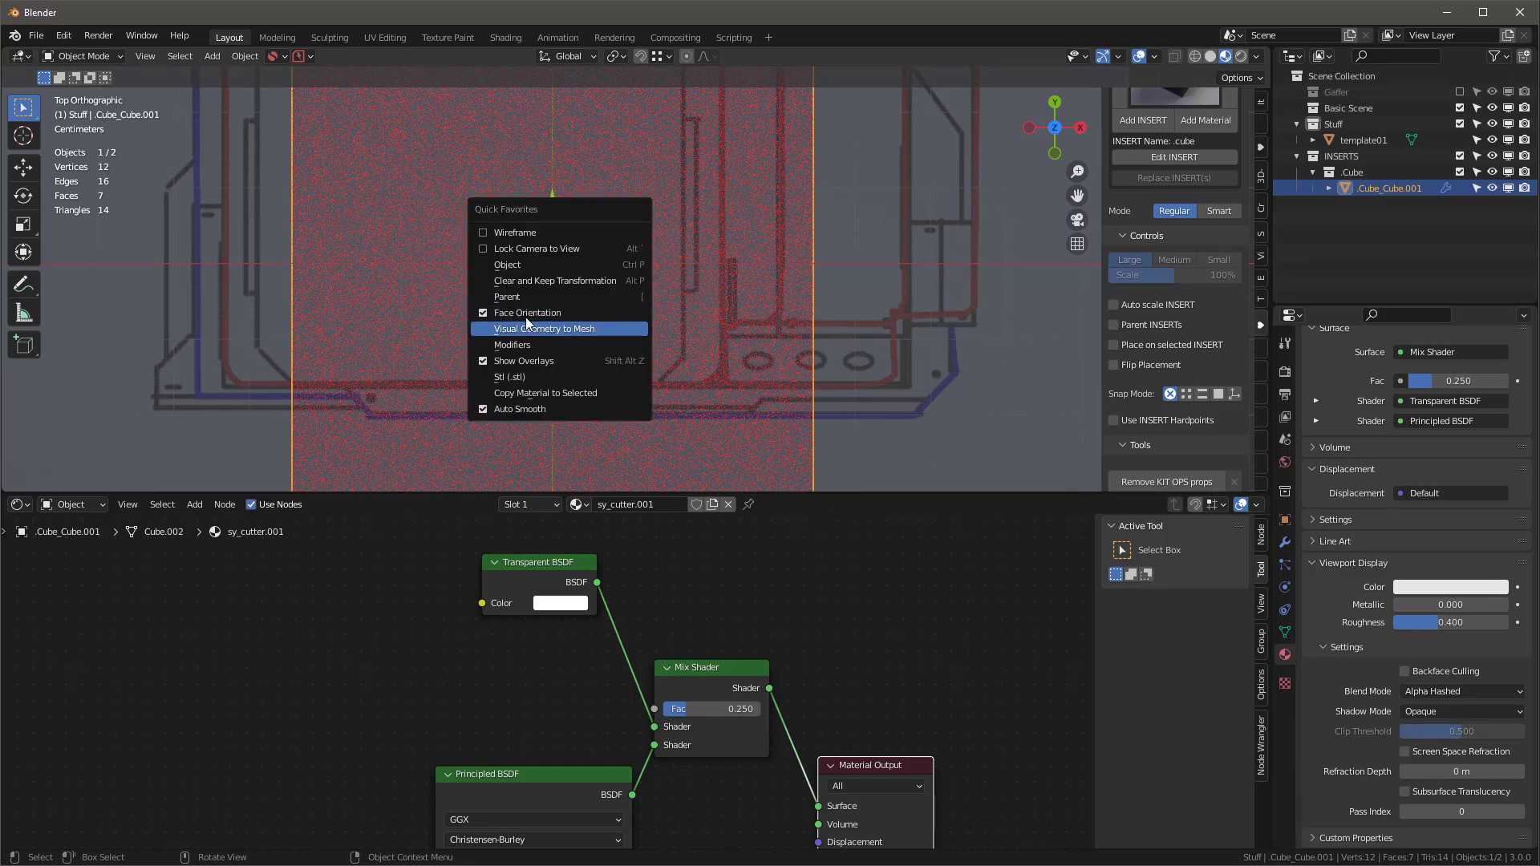
left_click(556, 315)
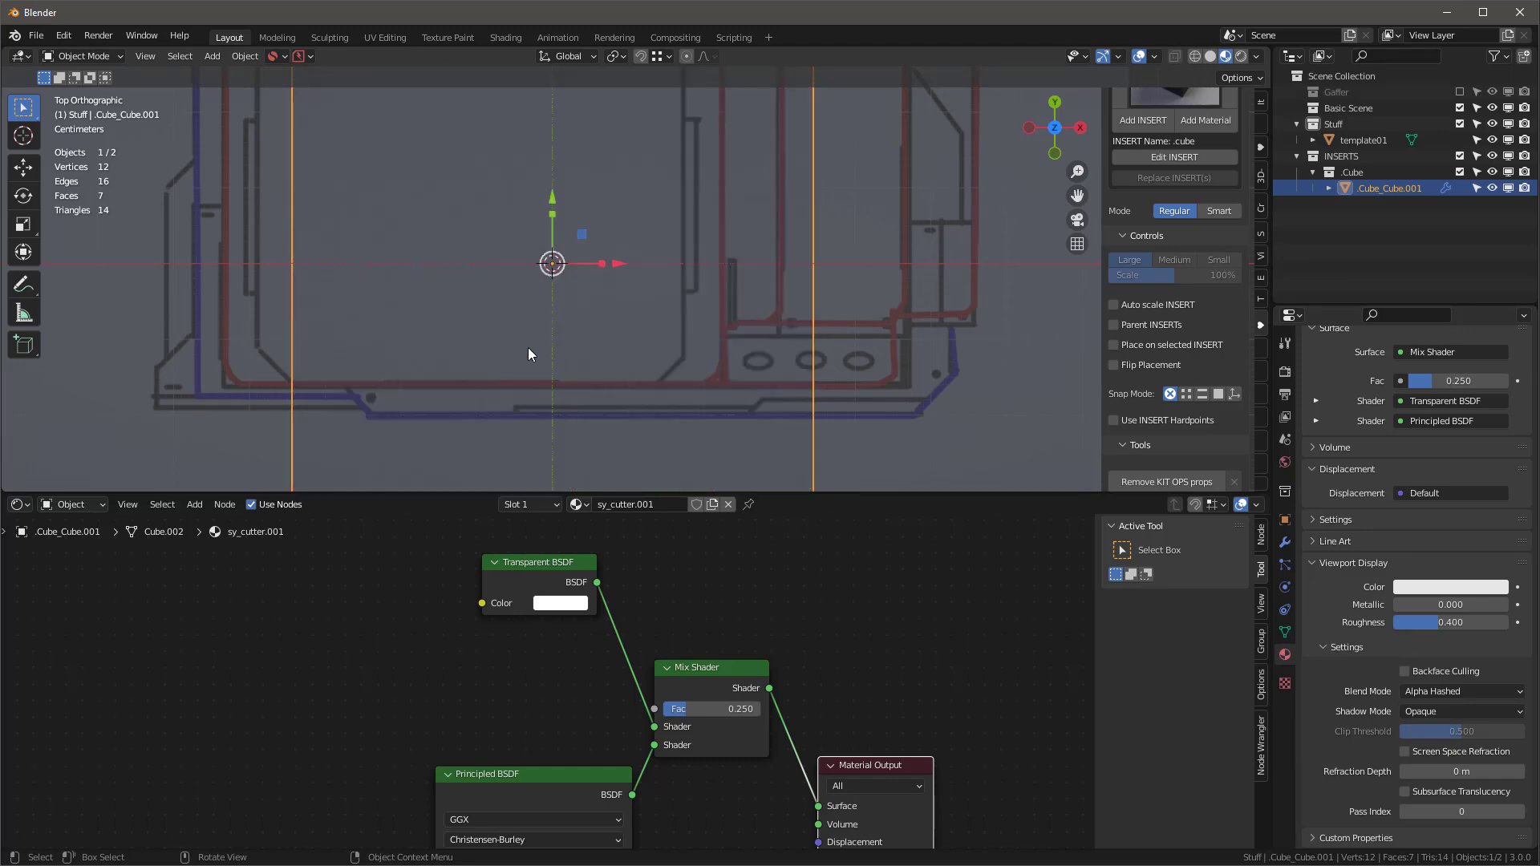
scroll(580, 325, "down", 4)
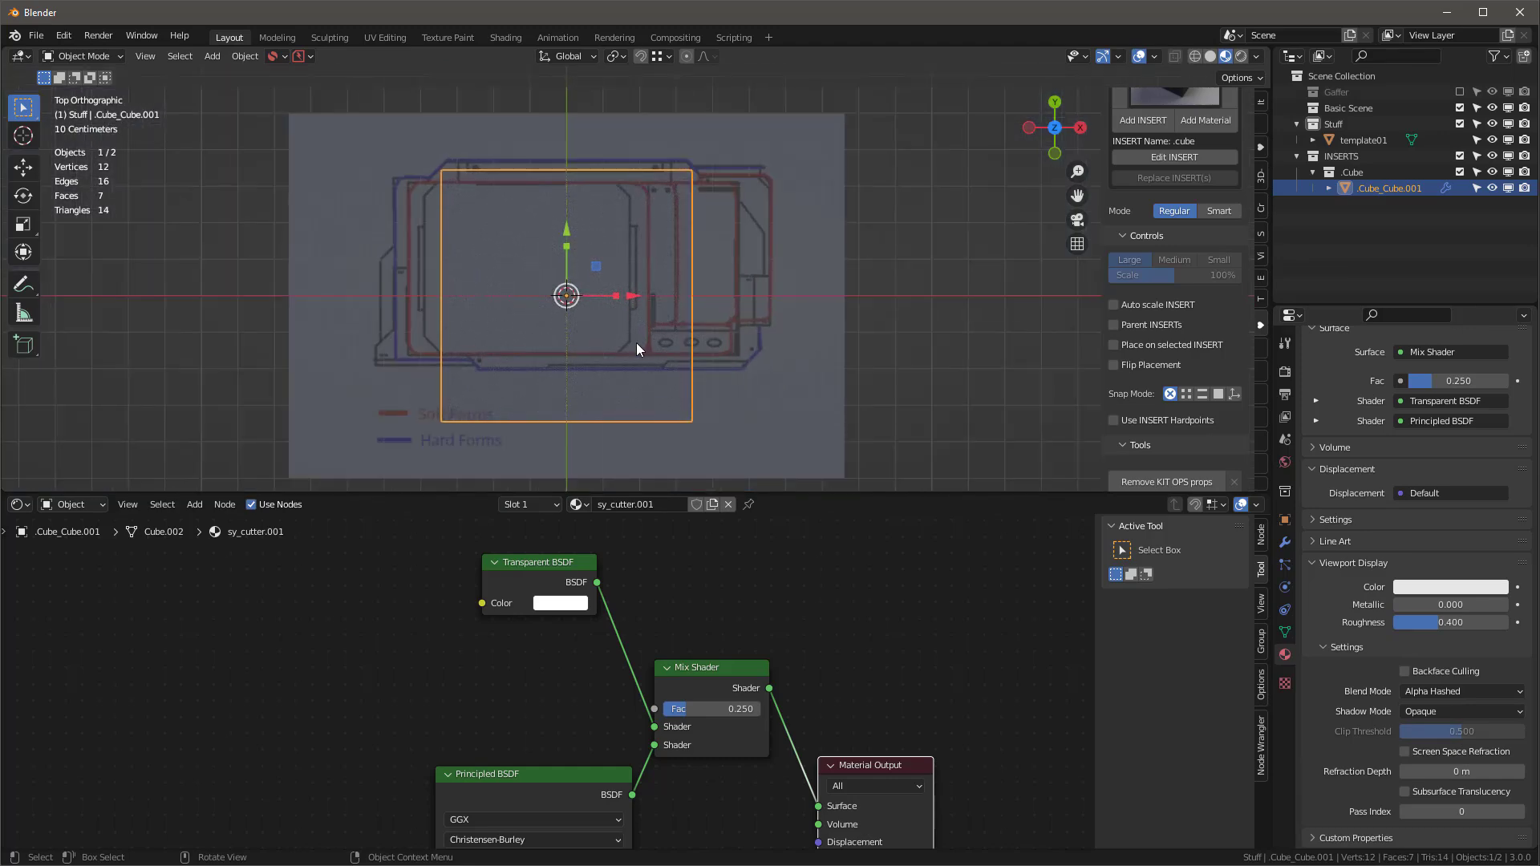
mouse_move(578, 305)
middle_mouse_down()
mouse_move(584, 351)
mouse_move(583, 320)
mouse_move(483, 168)
mouse_move(591, 319)
middle_mouse_up()
left_click_drag(681, 716, 714, 713)
scroll(589, 246, "up", 1)
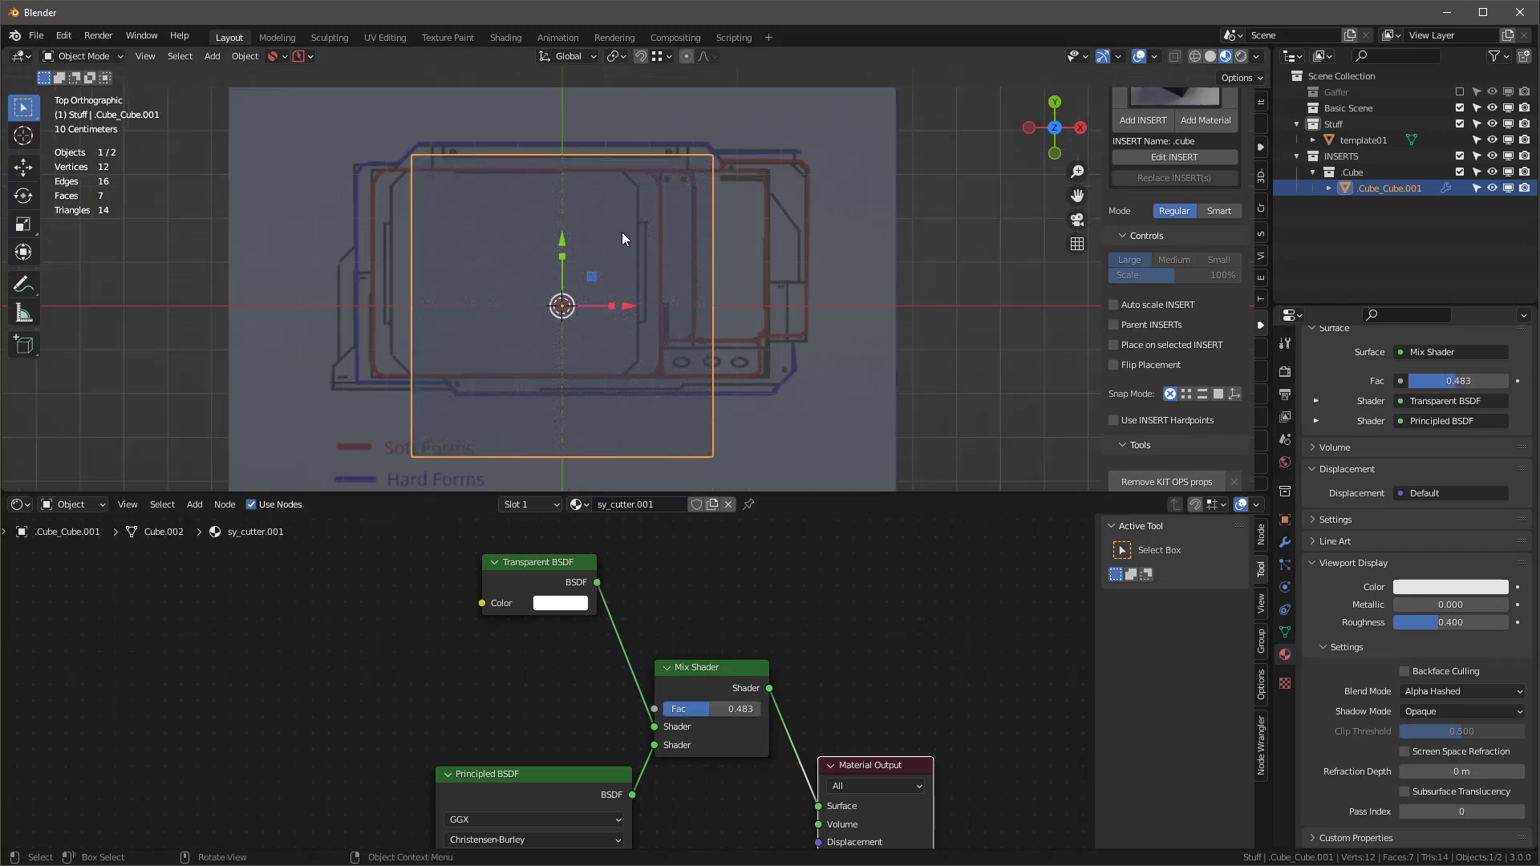
Step: Scale the cube to about 0.814 in X and 0.757 in Y, and move it about -0.099 m in X and 0.060 m in Y
key("s")
key("x")
left_click(605, 272)
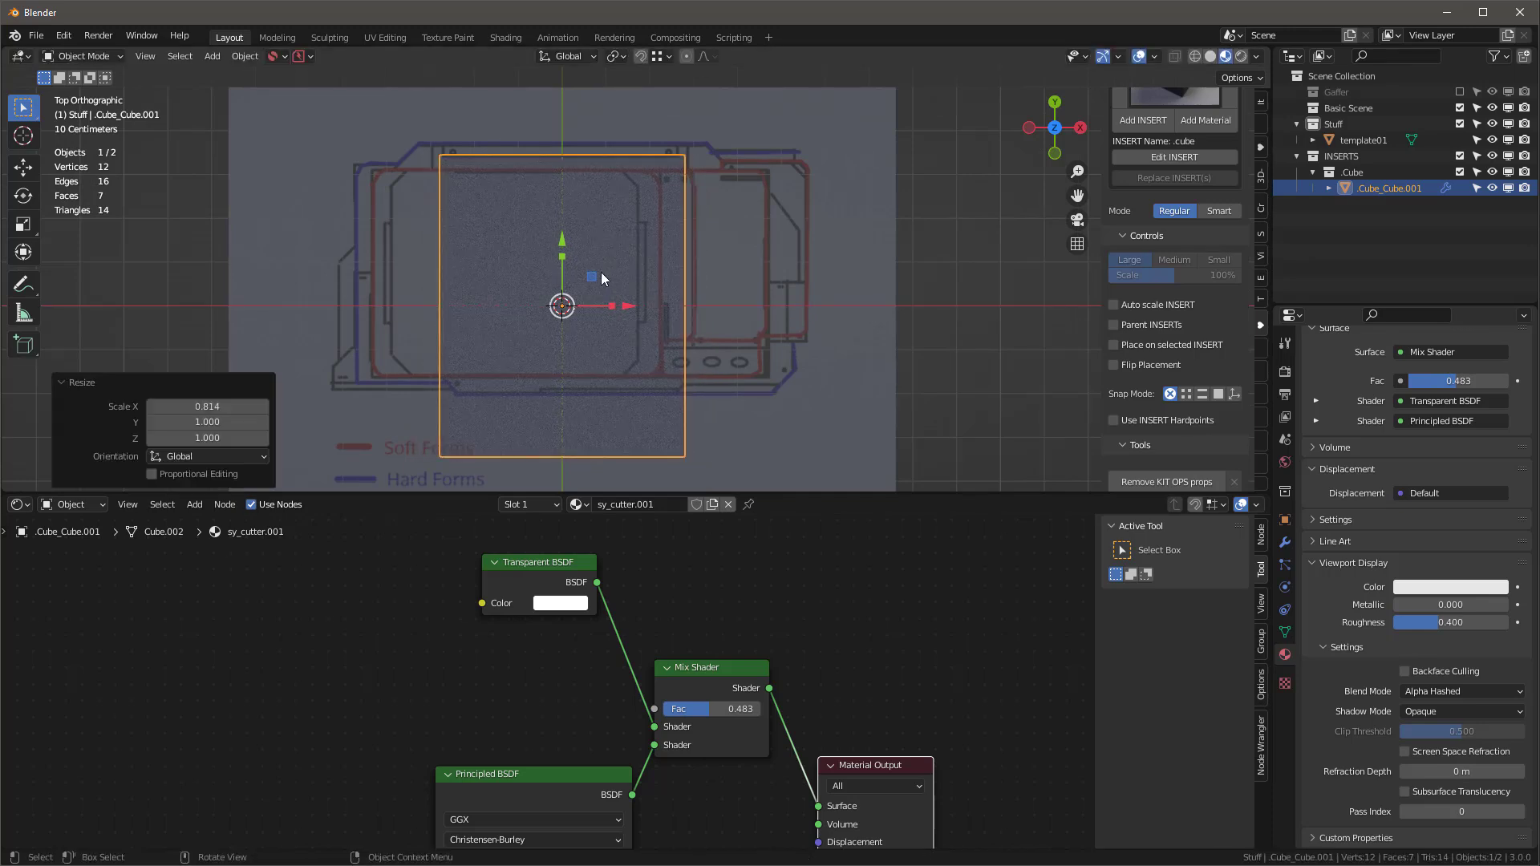
left_click_drag(565, 253, 565, 267)
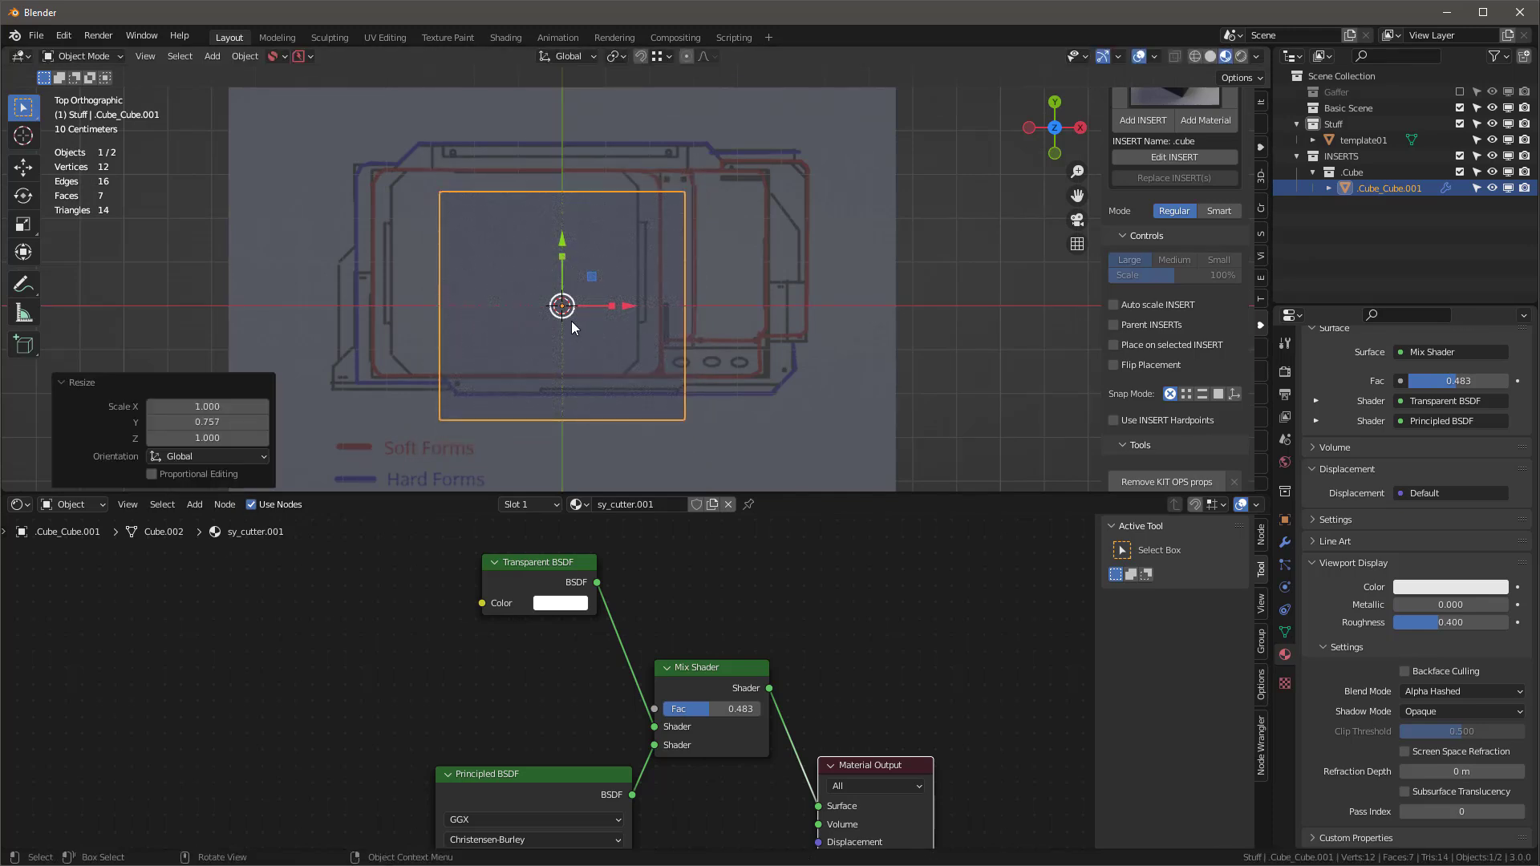
key("g")
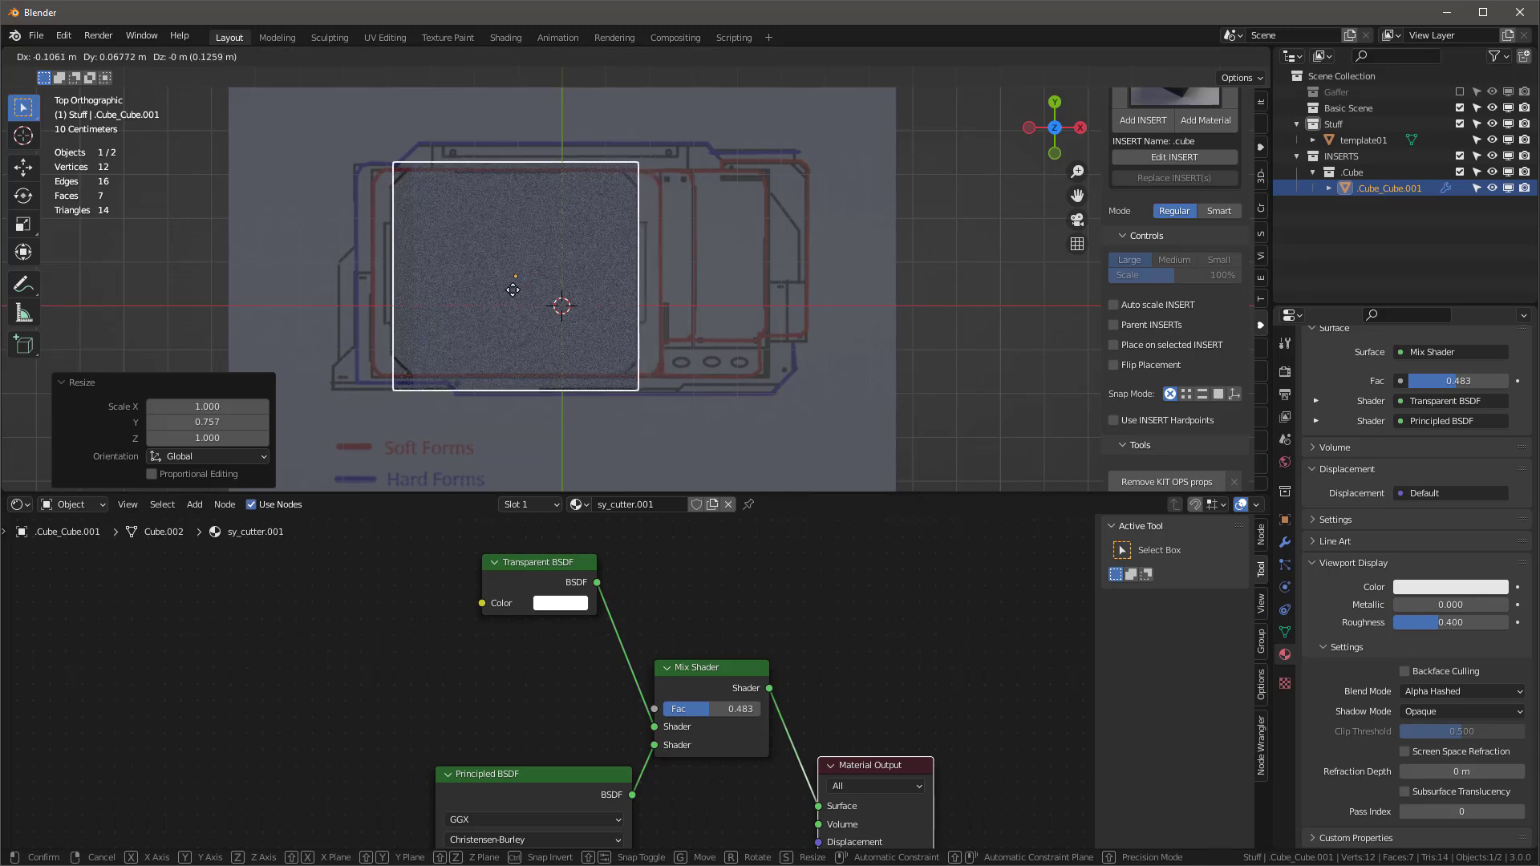
left_click(523, 309)
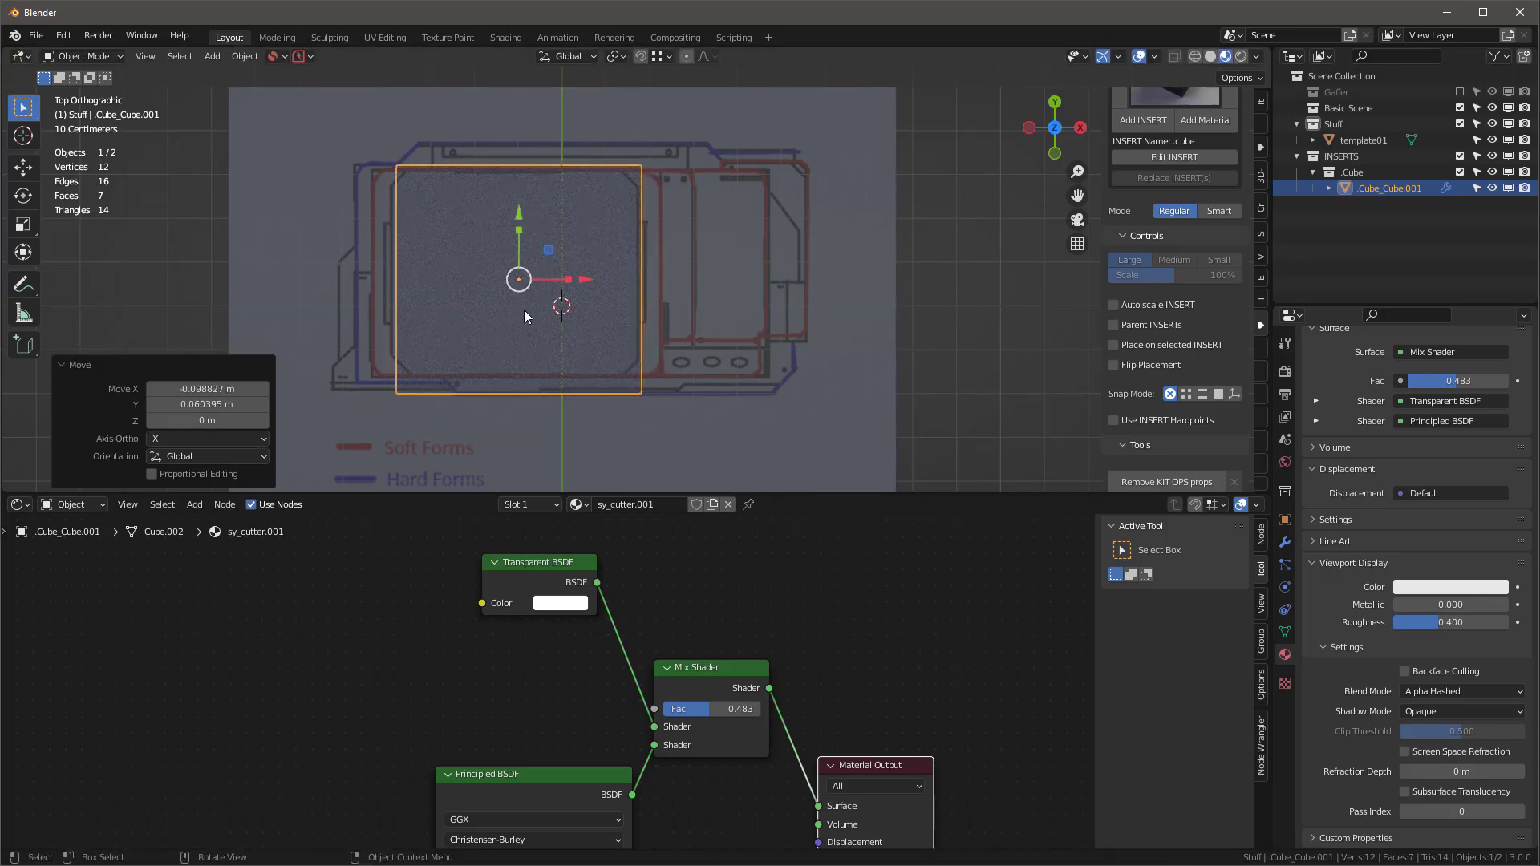
Step: Enlarge the 3D view, widen the cube along X toward the sketched screen frame and shift it about -0.010 m in X
scroll(525, 310, "up", 1)
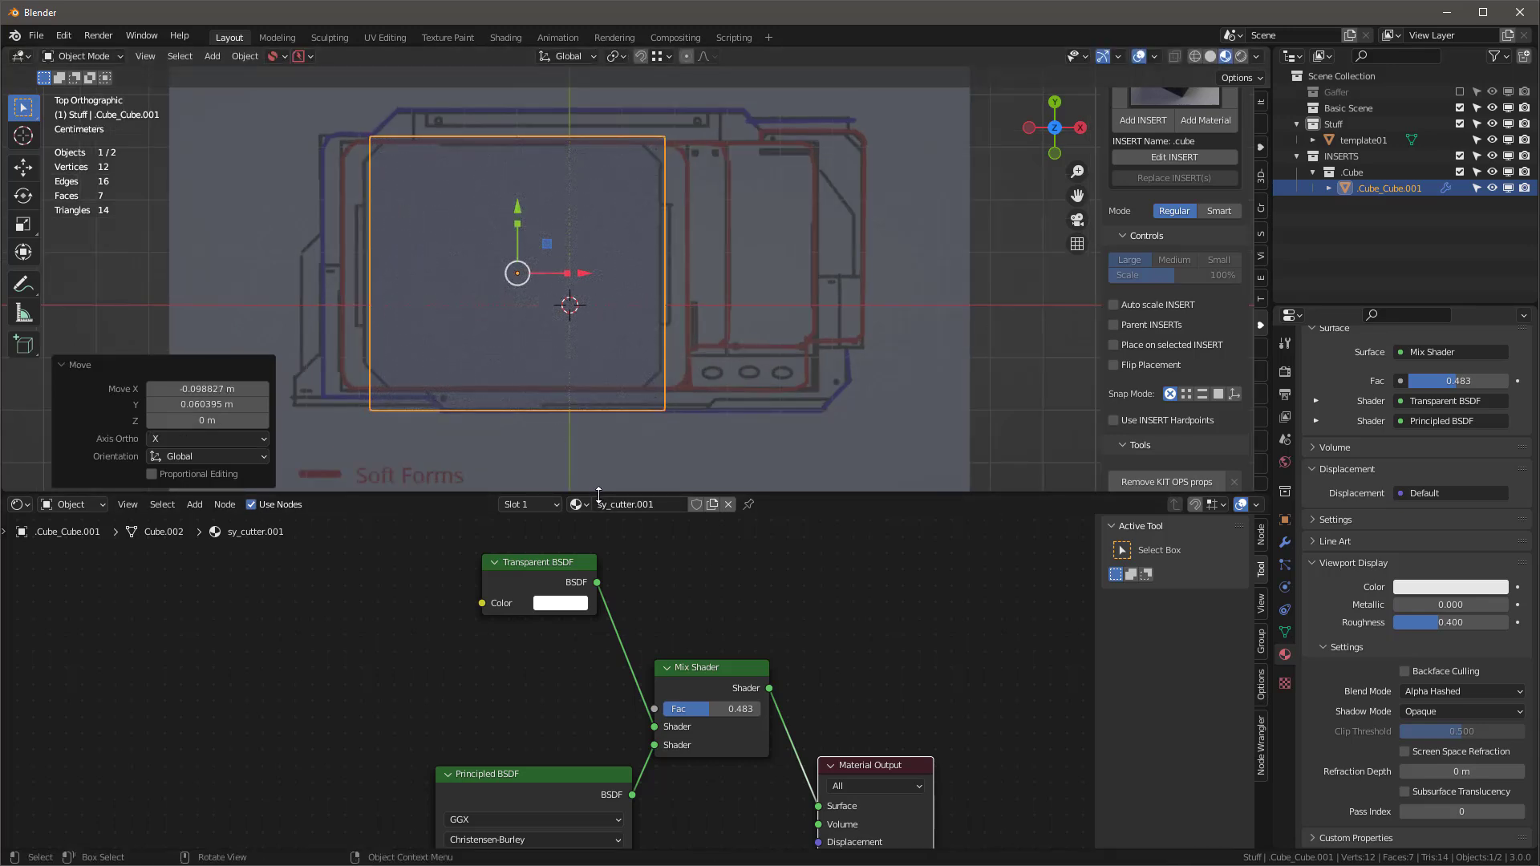
left_click_drag(598, 493, 578, 831)
scroll(541, 582, "up", 1)
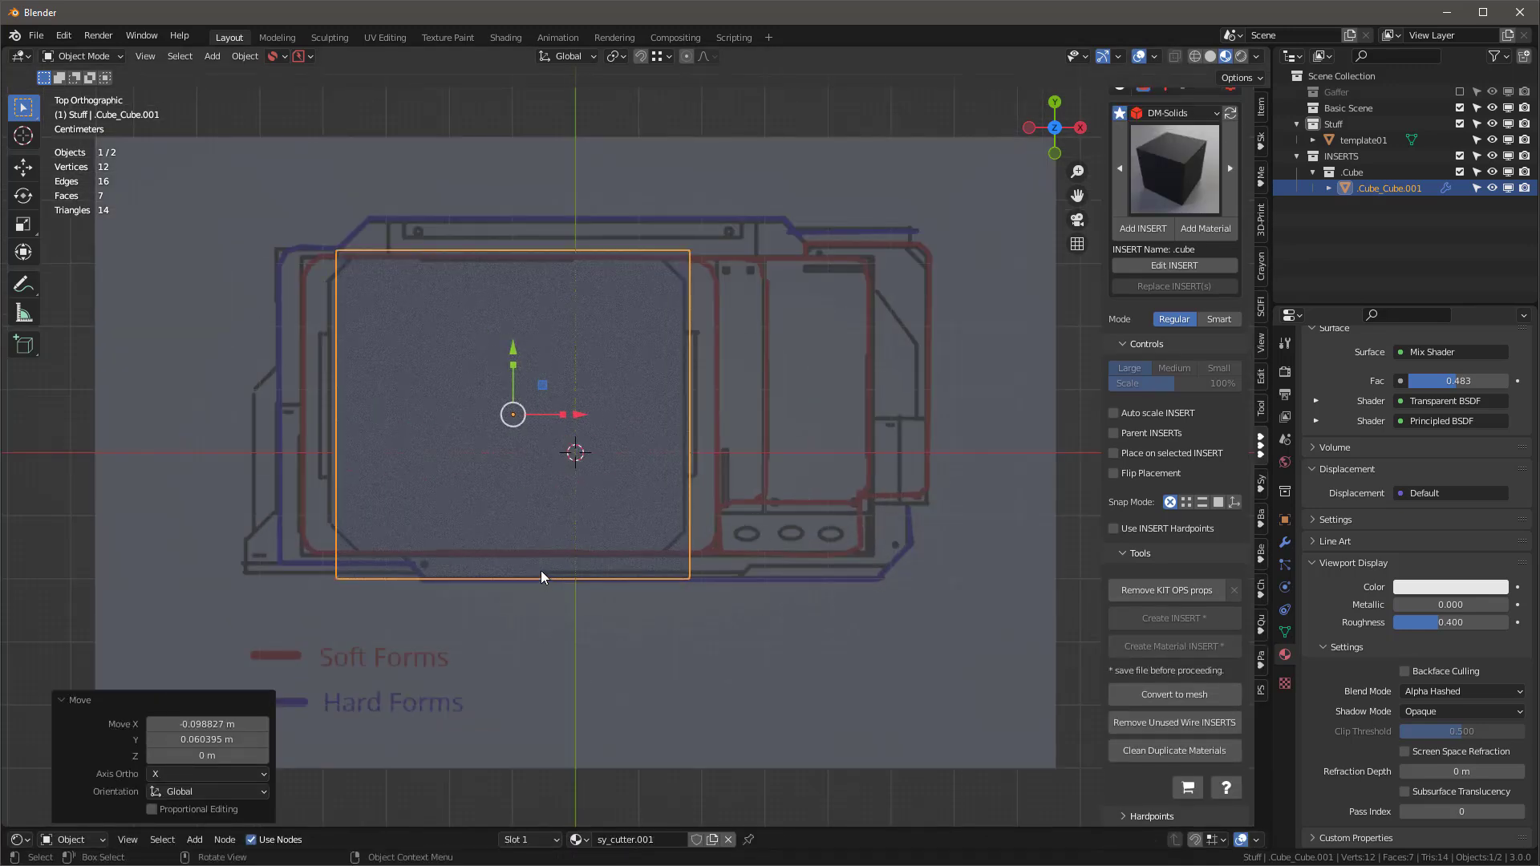
left_click_drag(561, 416, 573, 424)
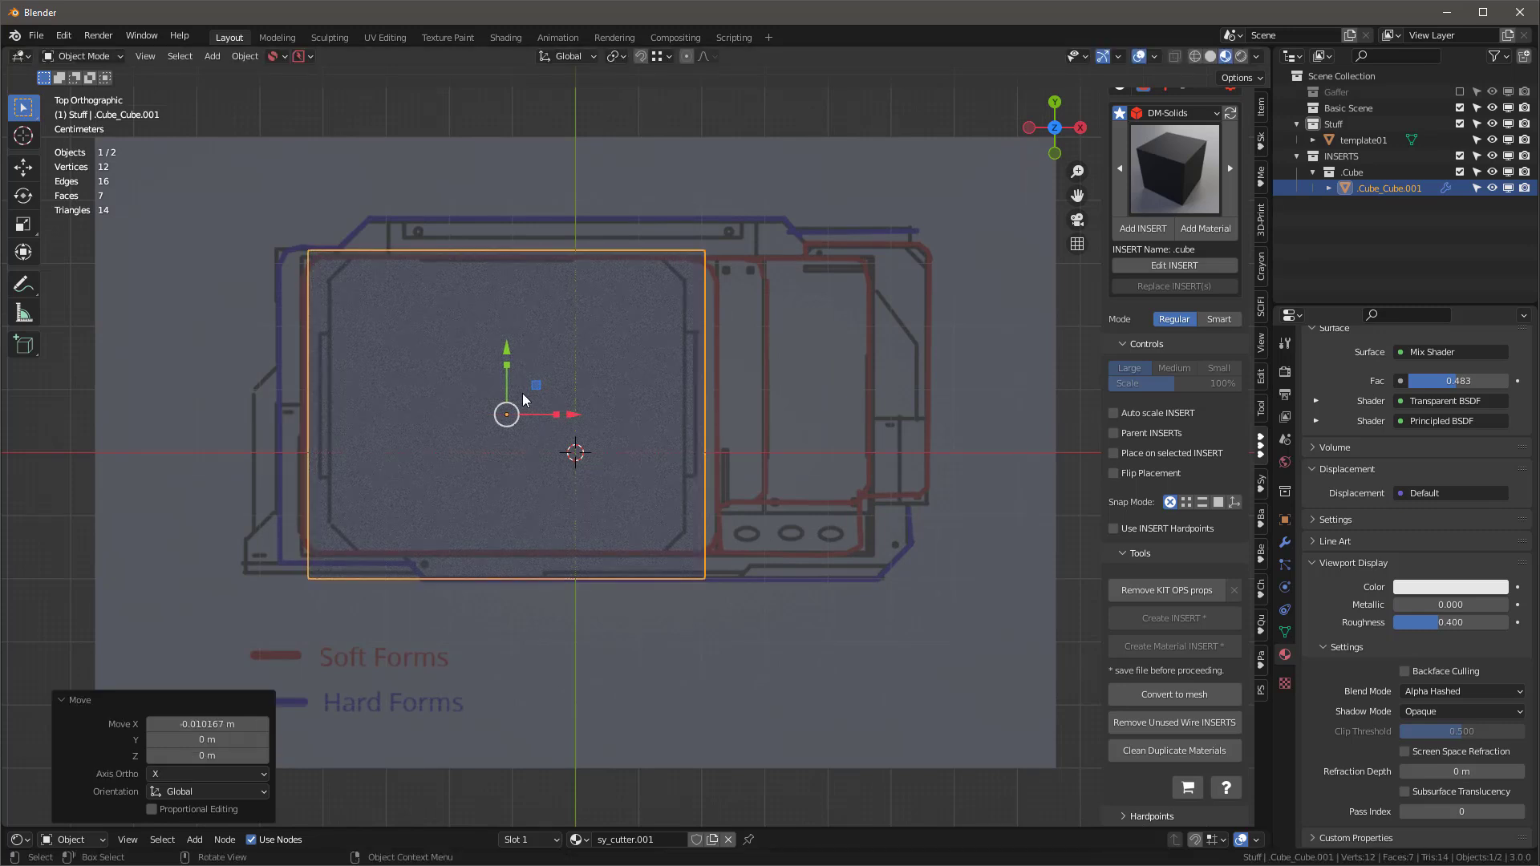
Step: Refit the cube to the sketched screen frame, ending with a 1.032 scale in X, and duplicate it about 0.086 m along X
left_click_drag(507, 371, 508, 374)
left_click_drag(565, 416, 571, 422)
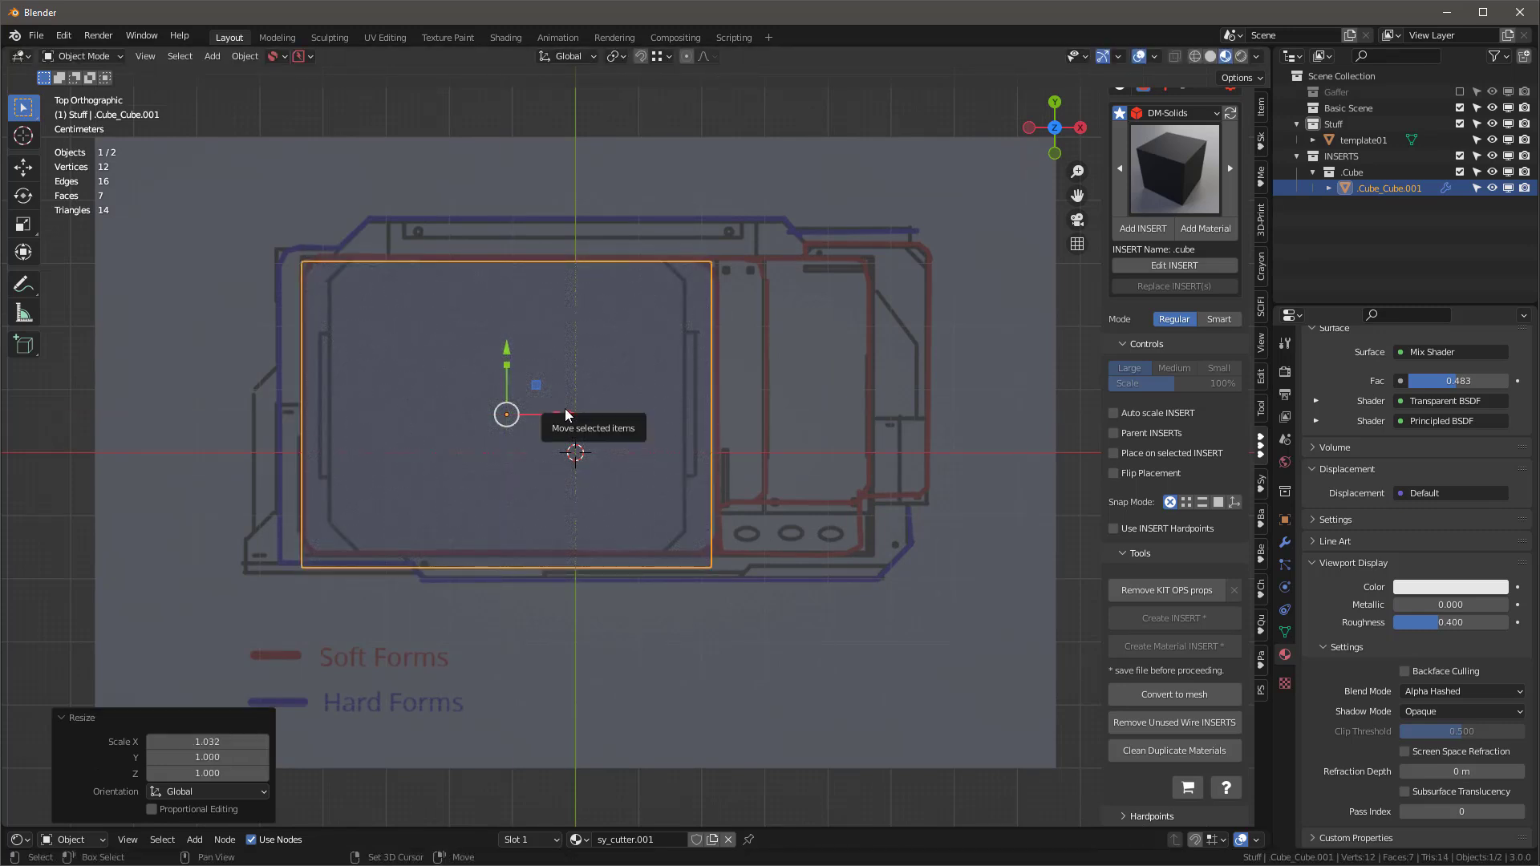
key("shift+d")
key("x")
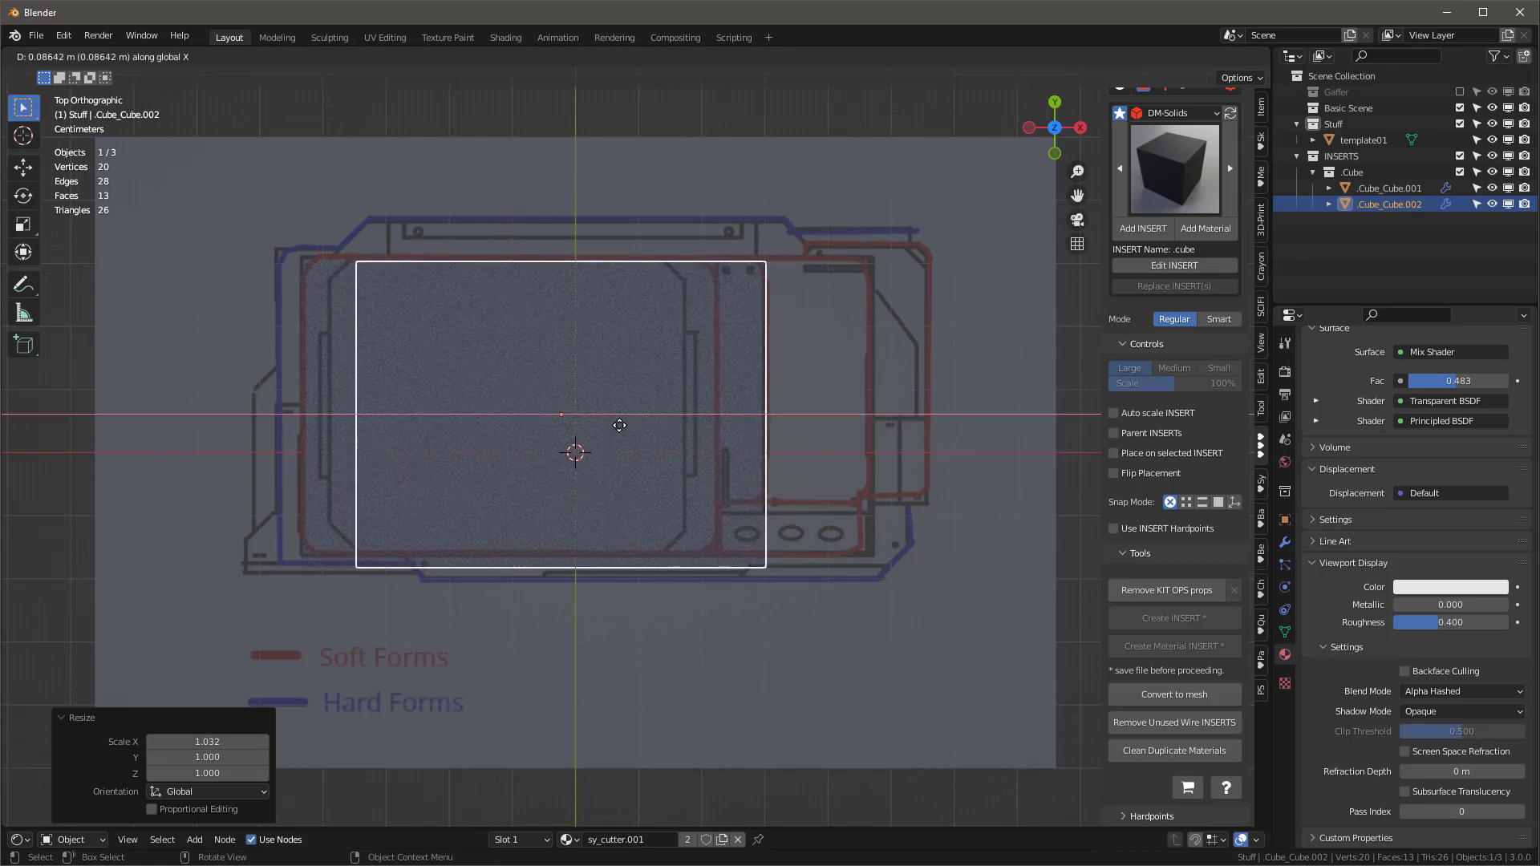
left_click(619, 425)
Step: Scale the copied cube to about 0.535 in X and move it about 0.150 m along X to meet the narrow strip's outline
key("s")
key("x")
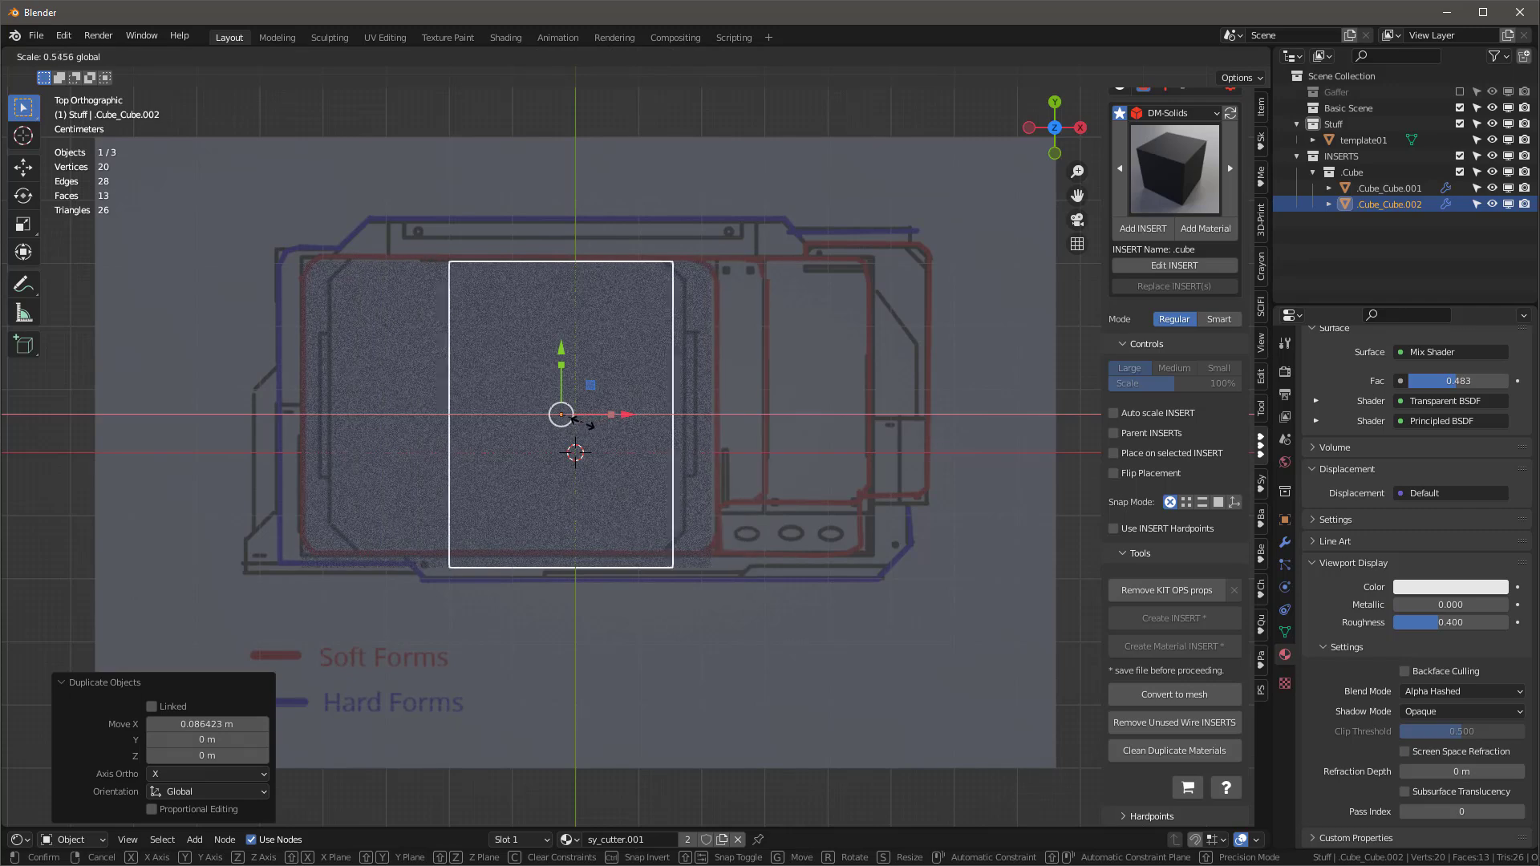
left_click(590, 423)
key("g")
key("x")
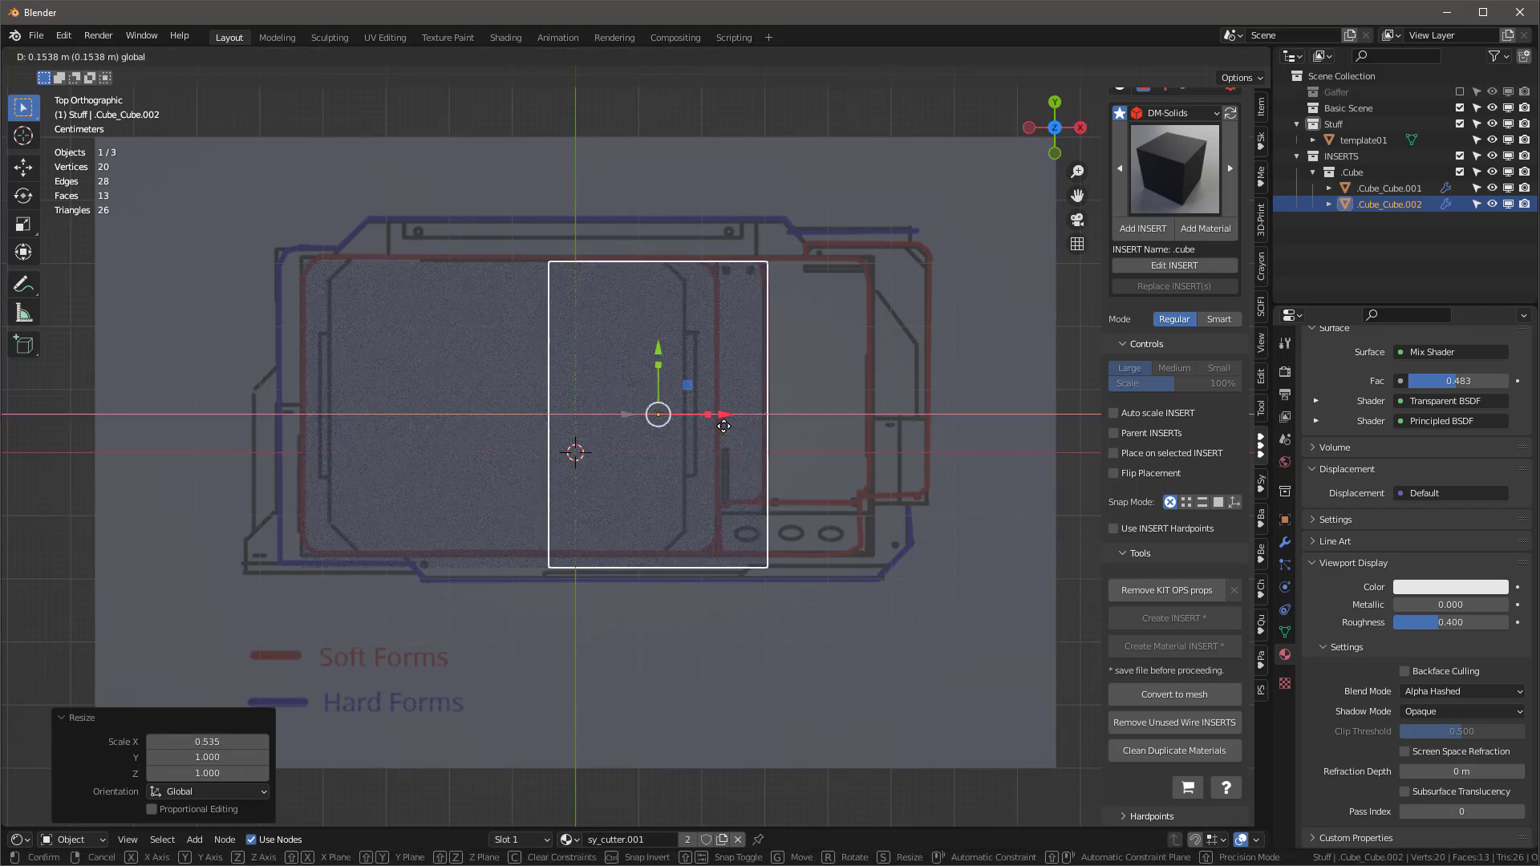
left_click(720, 427)
Step: Duplicate the narrow cube about 0.168 m along X over the side panel and enter vertex editing on the copy
key("shift+d")
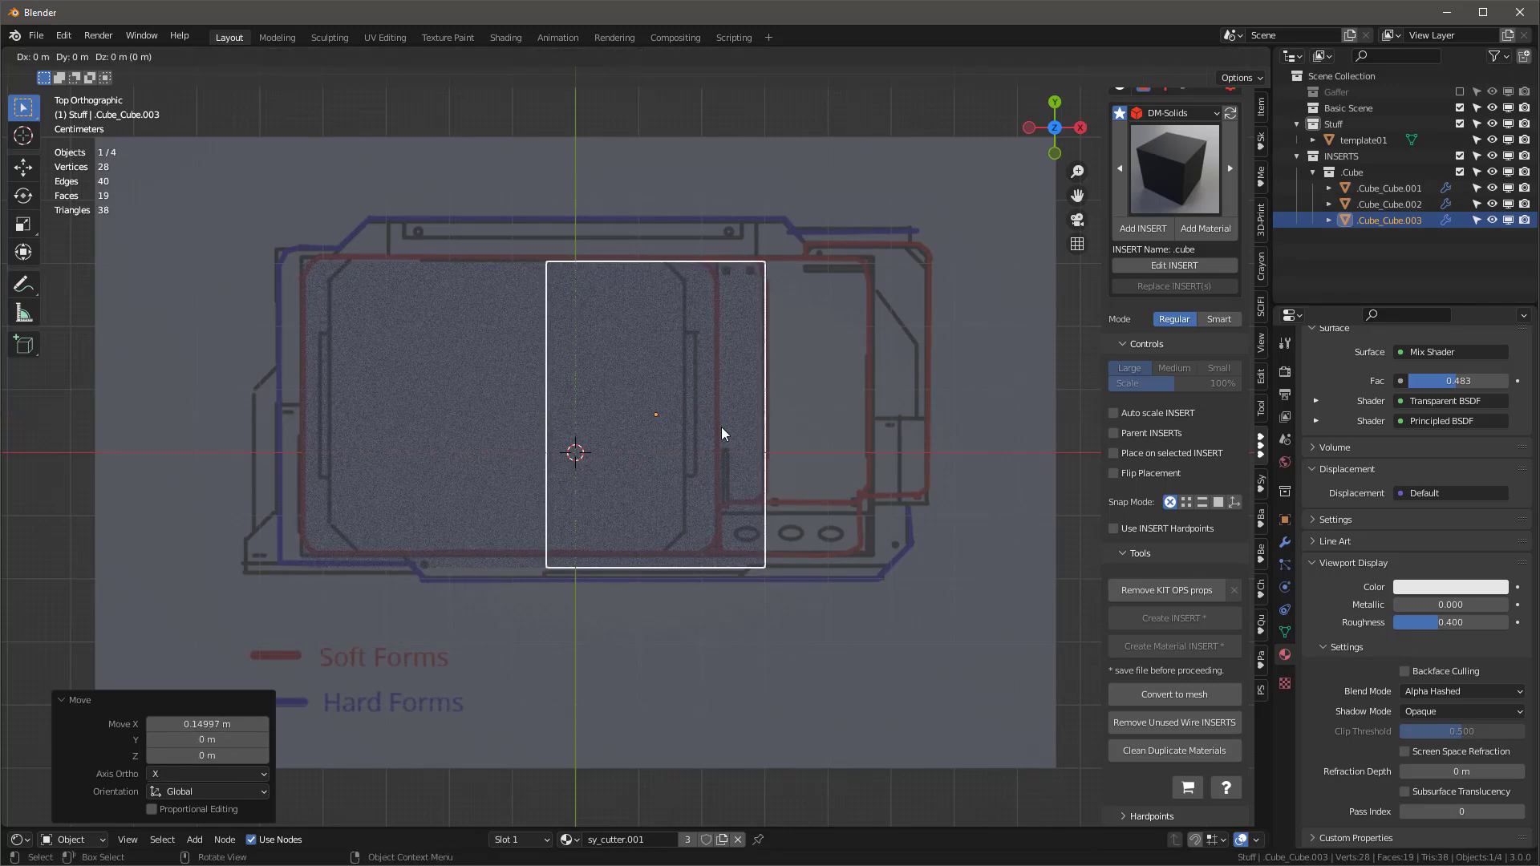
key("x")
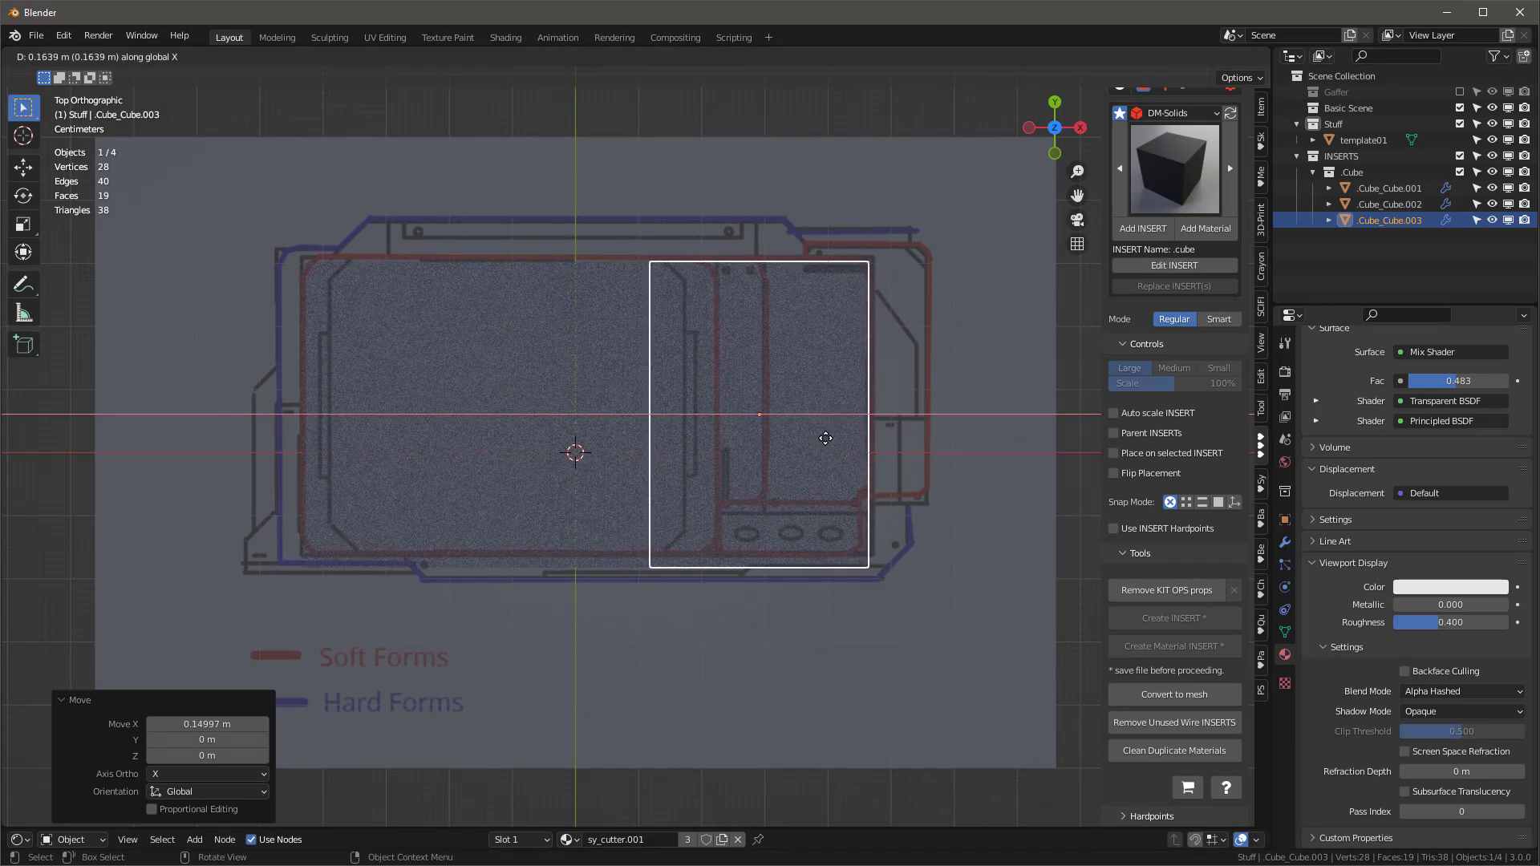
left_click(827, 438)
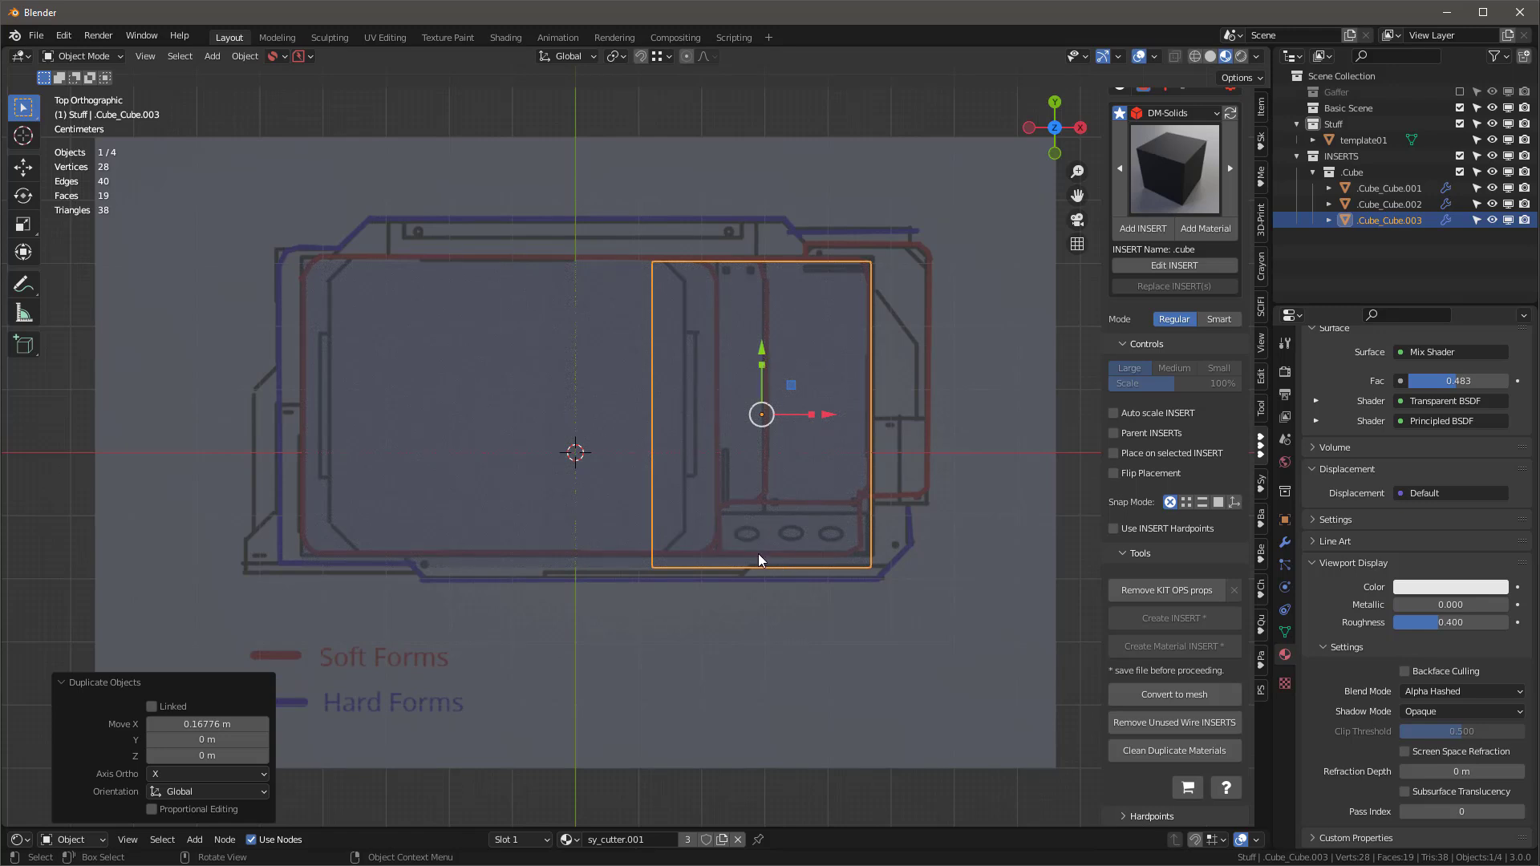
key("Tab")
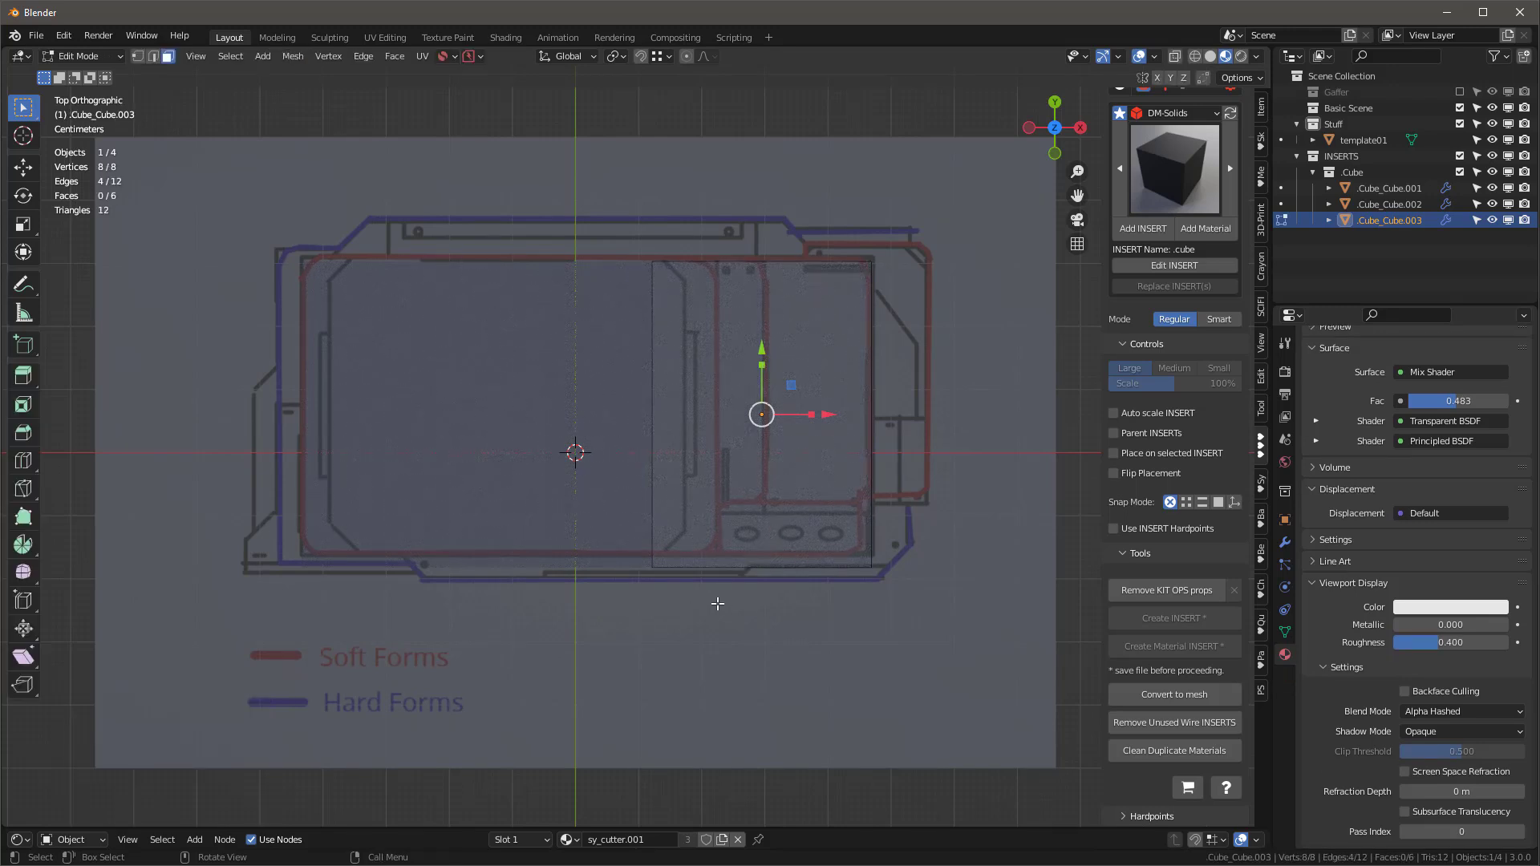
key("1")
left_click_drag(597, 511, 965, 654)
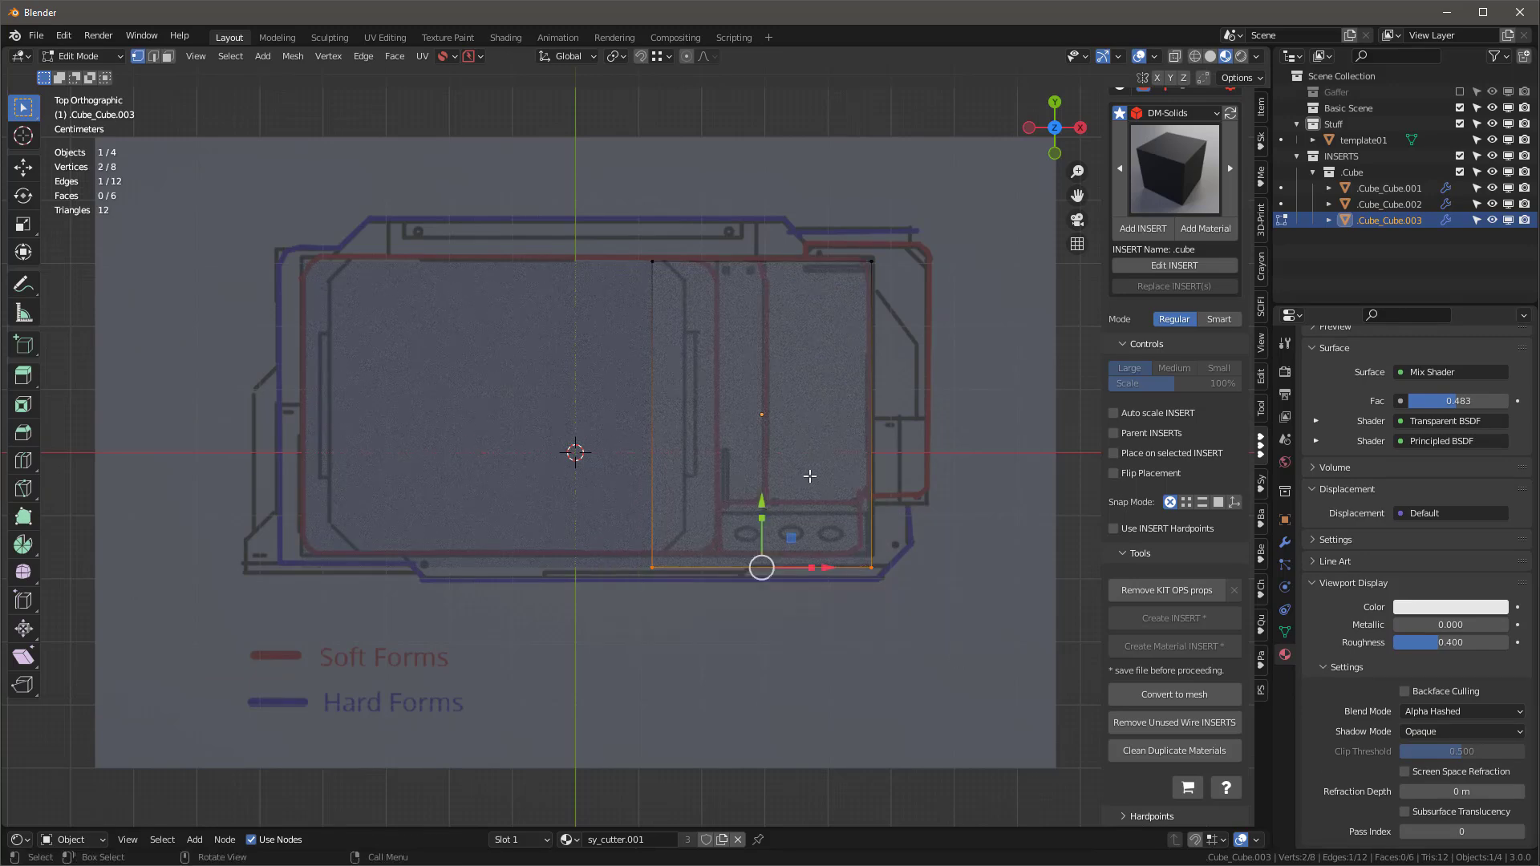
left_click_drag(759, 505, 764, 436)
key("ctrl+z")
Step: Turn on X-ray and move all the side panel cube's lower vertices about 0.102 m in Y, above the three-knob panel
key("alt+z")
left_click_drag(595, 497, 899, 623)
left_click_drag(764, 502, 787, 427)
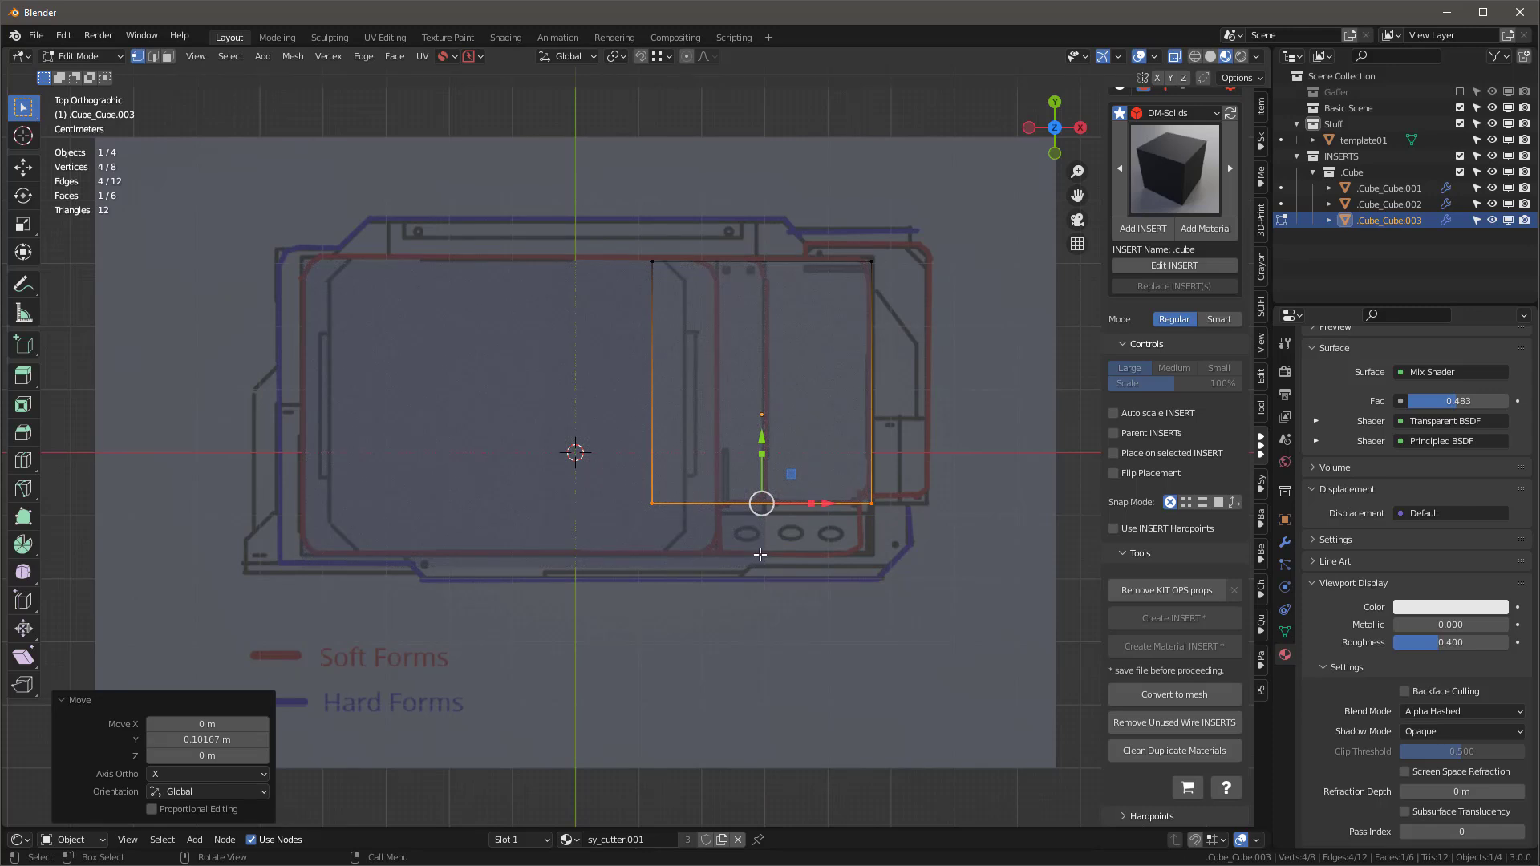
key("Tab")
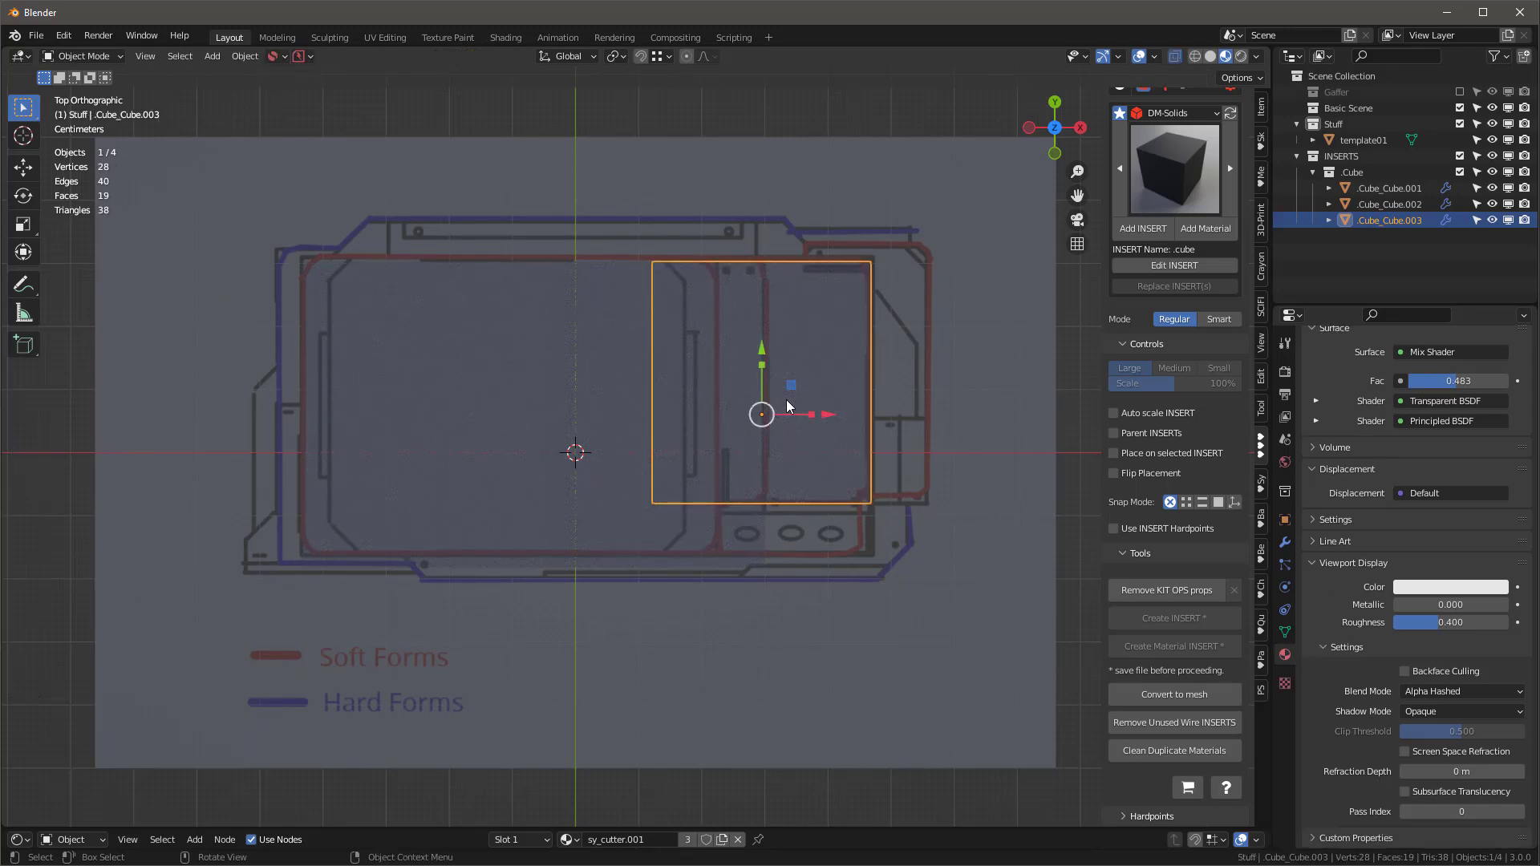
Step: Duplicate the shortened cube over the outermost red outline and extend its lower side by about 0.008 m in Y
key("shift+d")
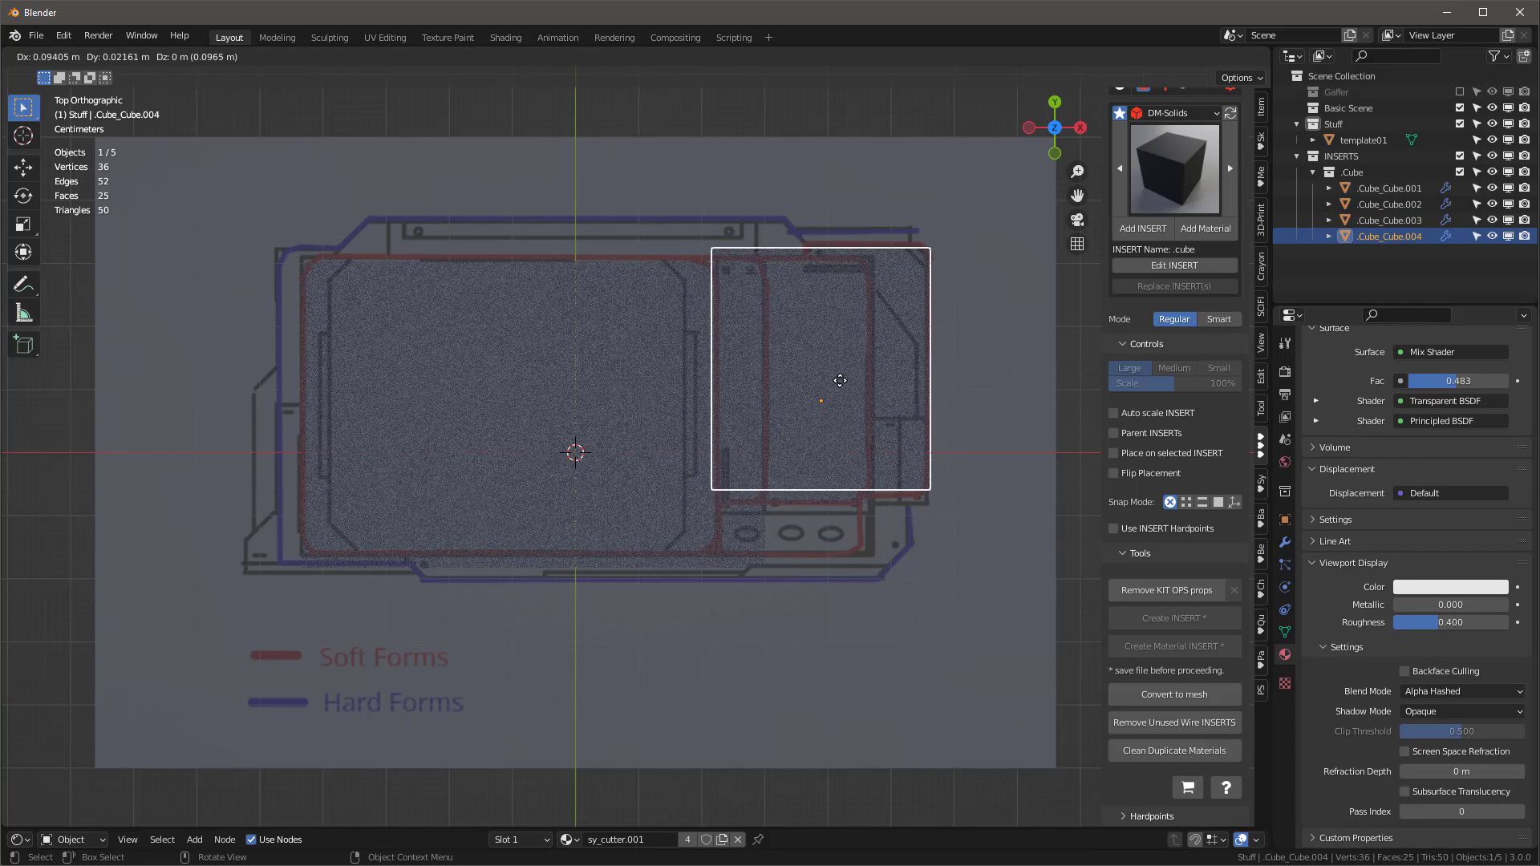
left_click(840, 377)
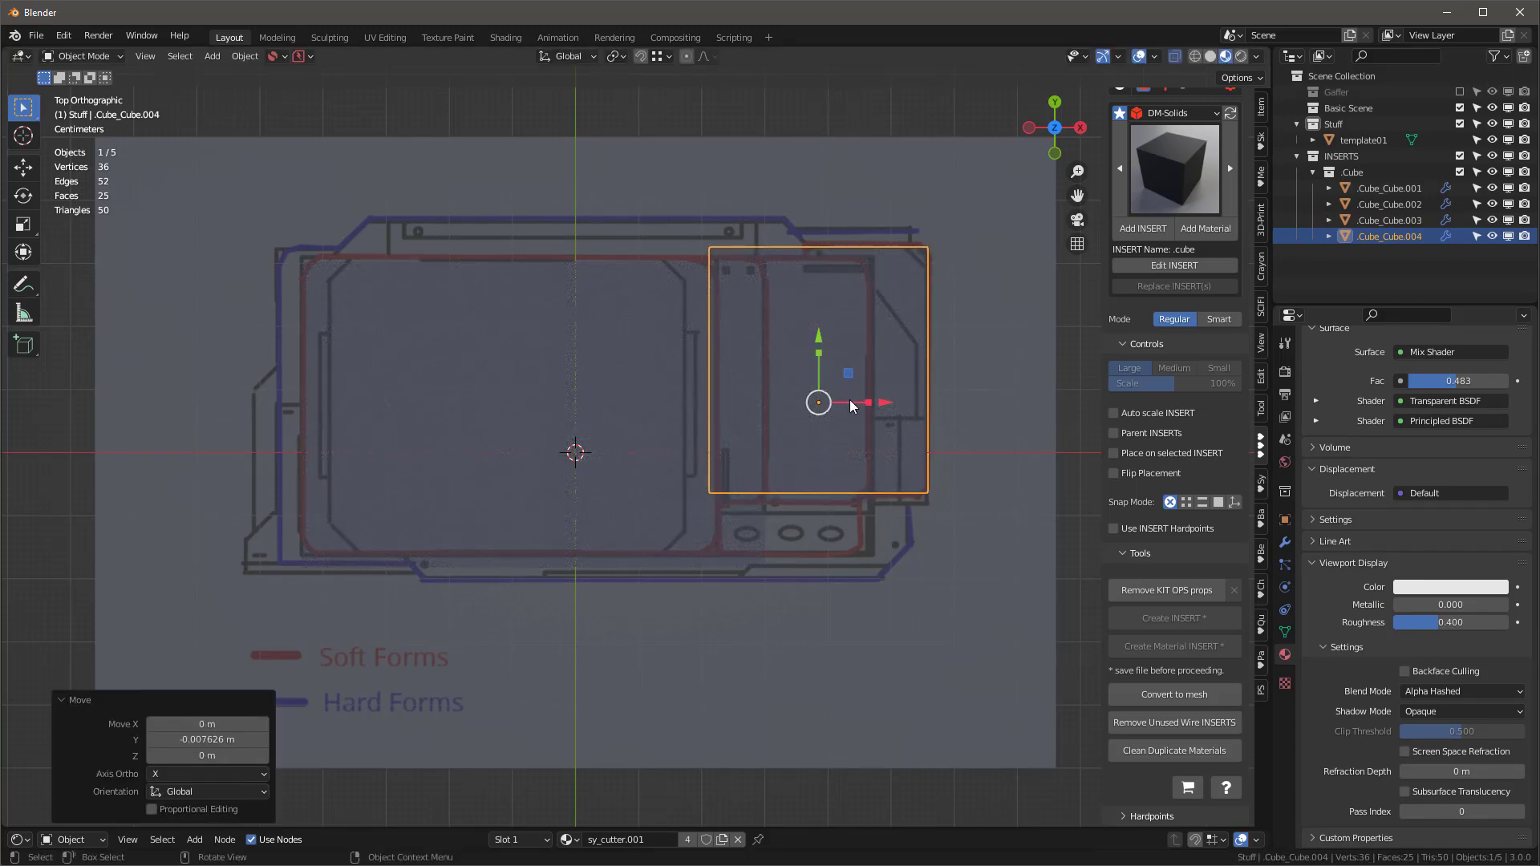
key("shift+d")
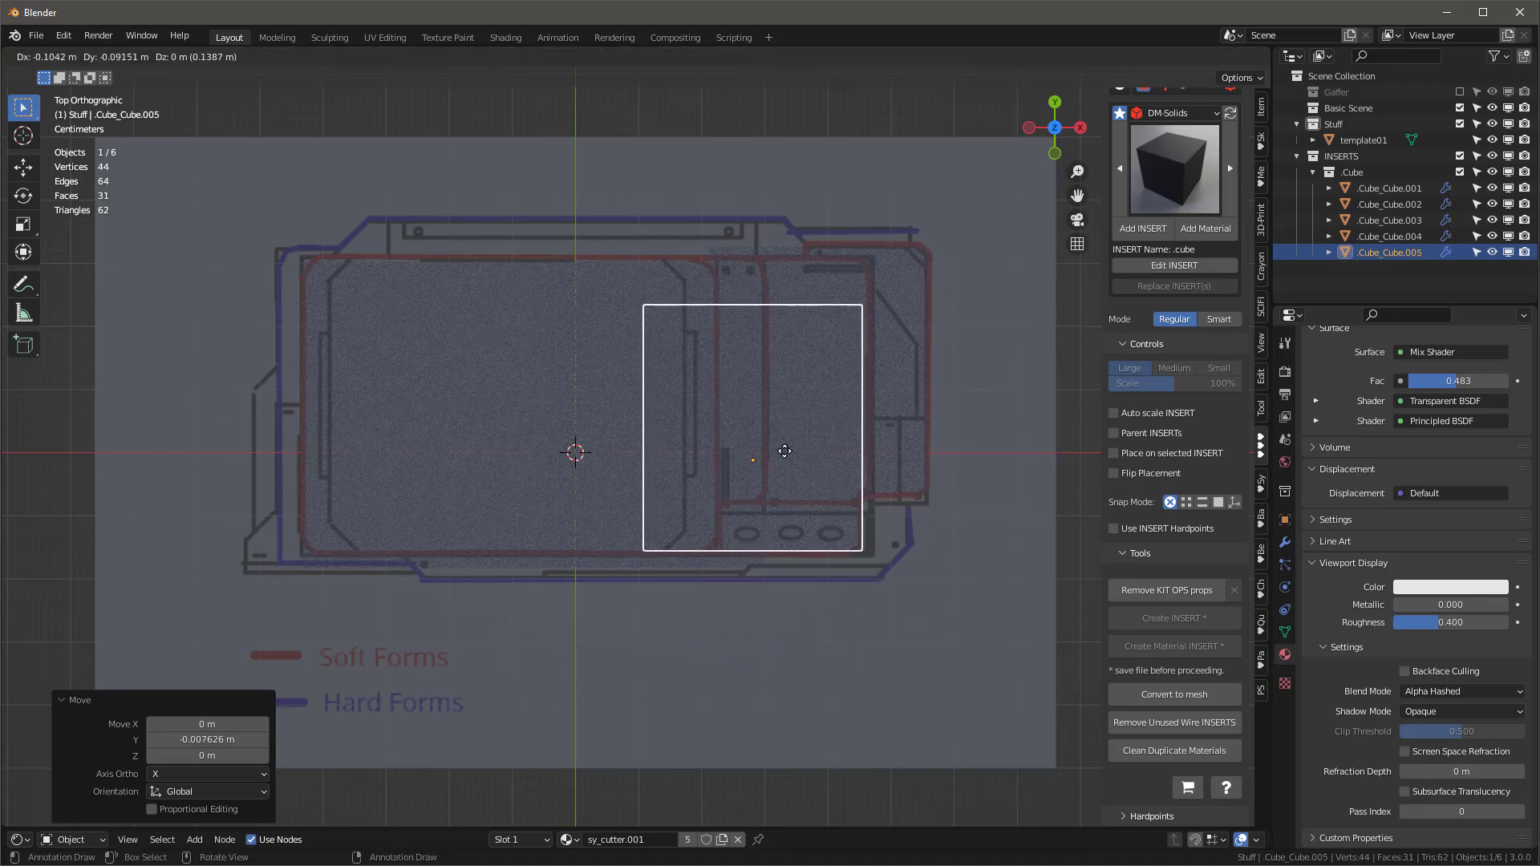
key("Escape")
key("ctrl+z")
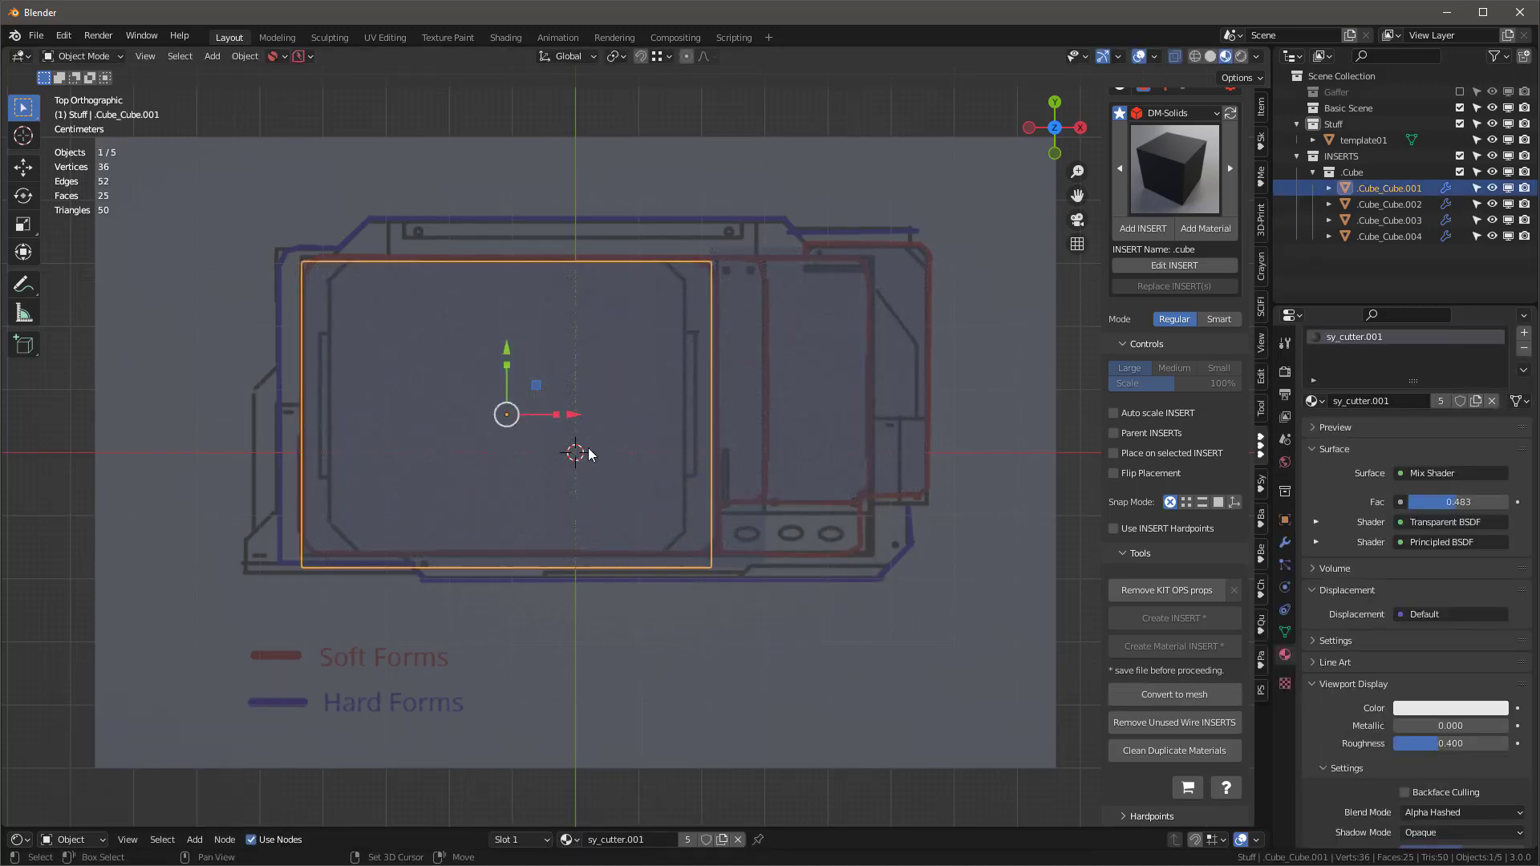
key("shift+d")
key("x")
left_click(681, 389)
key("ctrl+z")
Step: Raise the lower side of the large screen cube in Y to the sketched red frame line
key("Tab")
left_click_drag(252, 536, 855, 694)
left_click_drag(507, 505, 507, 489)
key("Tab")
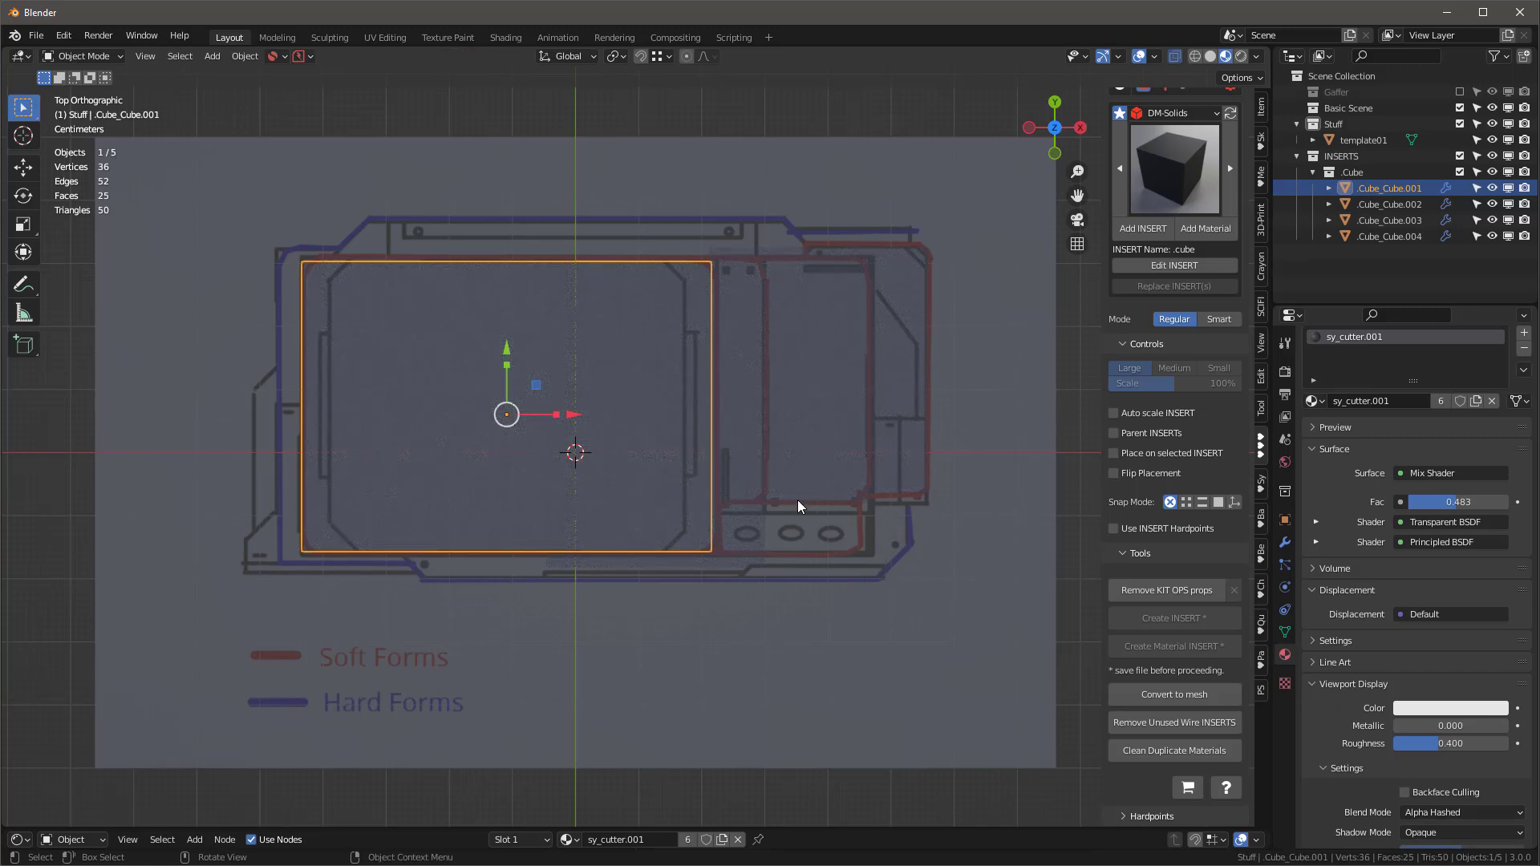
Step: Raise the lower side of the narrow strip cube about 0.025 m in Y to match the screen cube
left_click(759, 532)
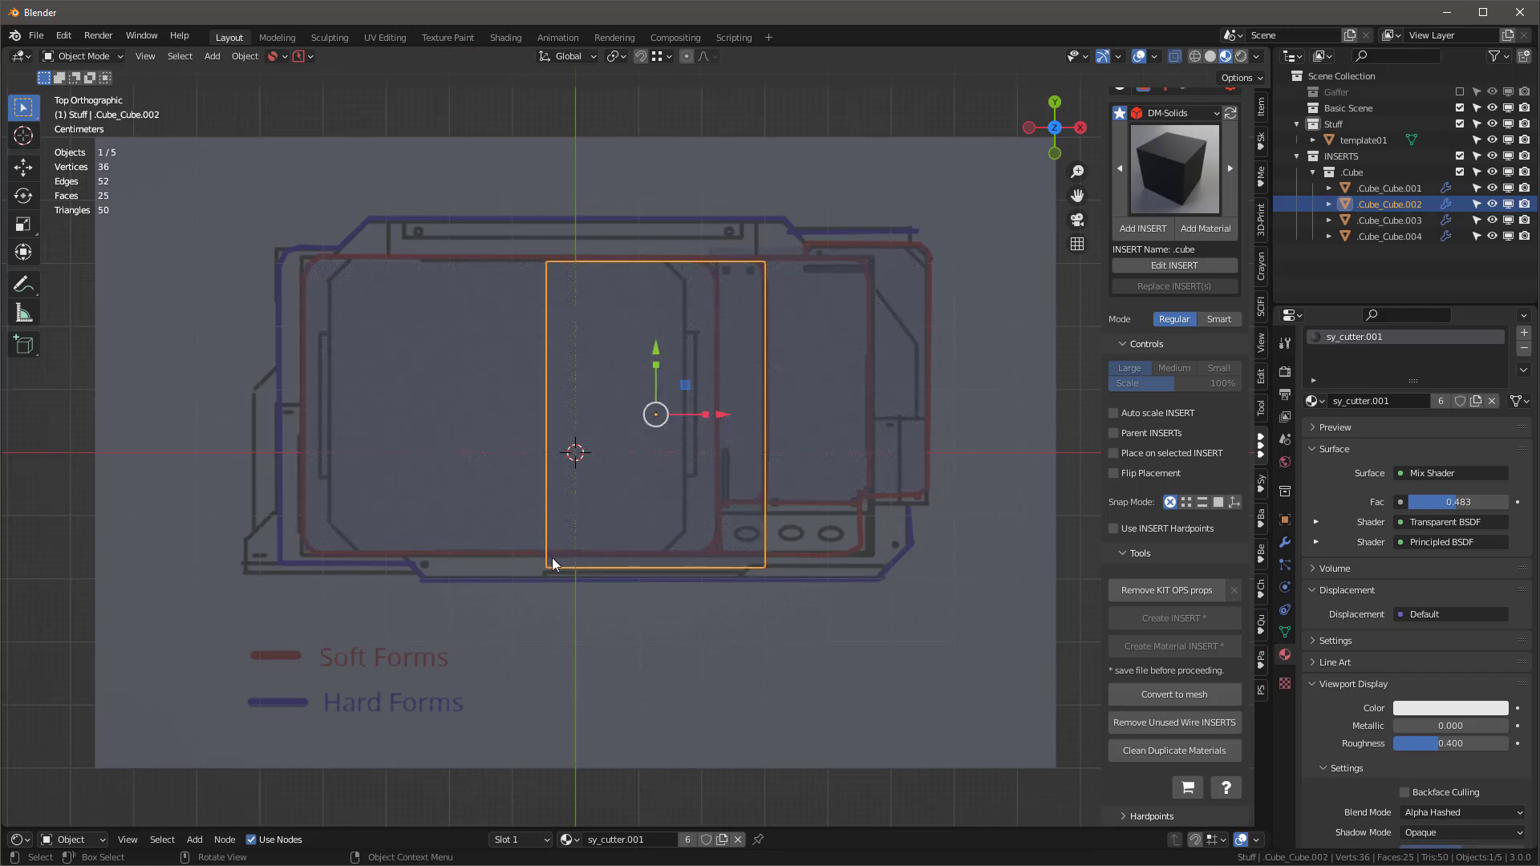
key("Tab")
left_click_drag(498, 525, 873, 662)
left_click_drag(662, 501, 735, 554)
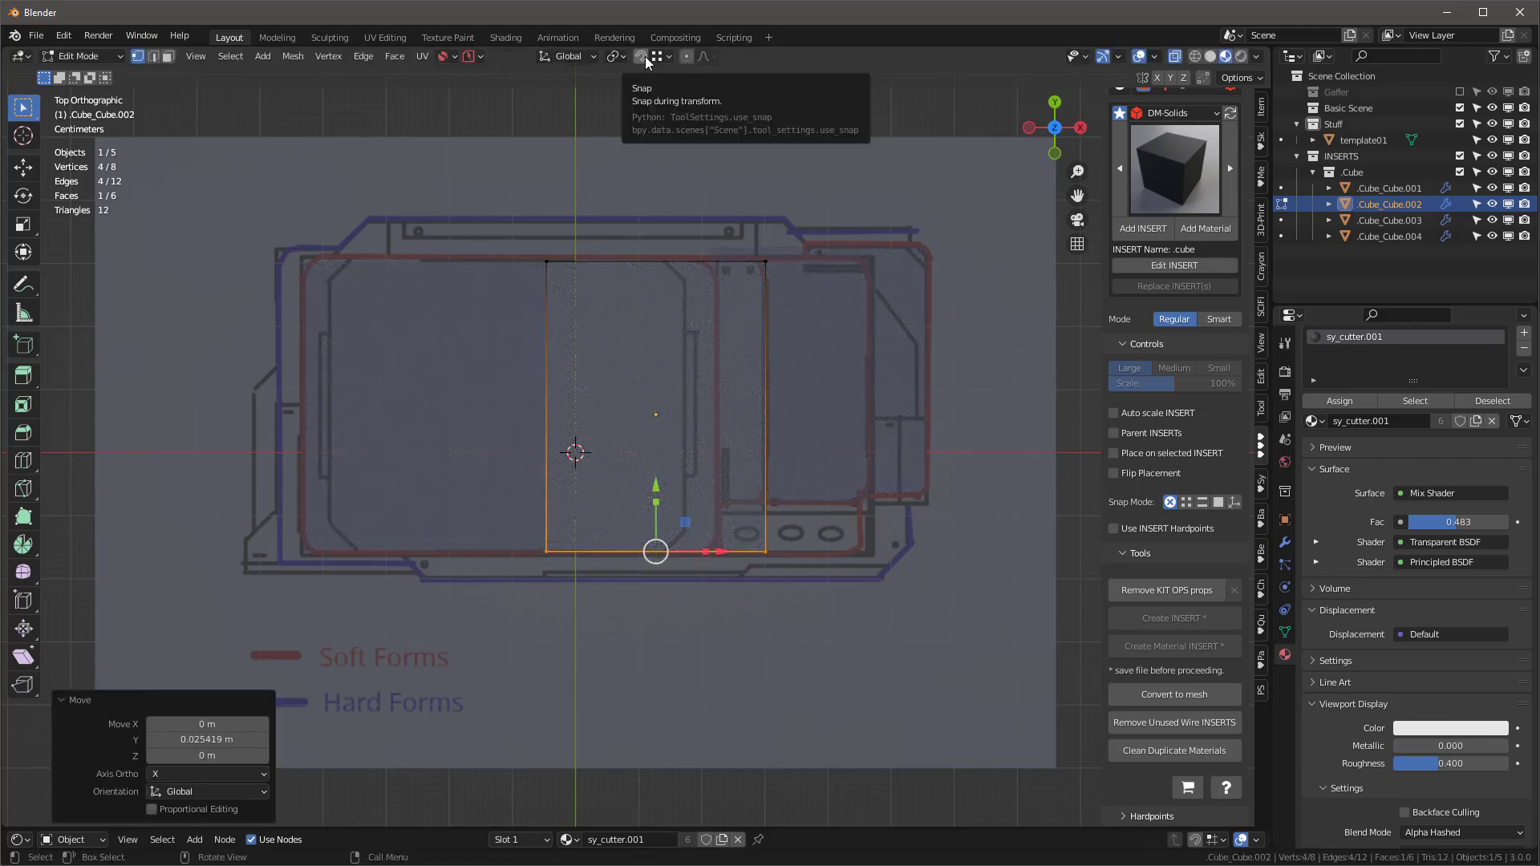
left_click(668, 58)
left_click(668, 58)
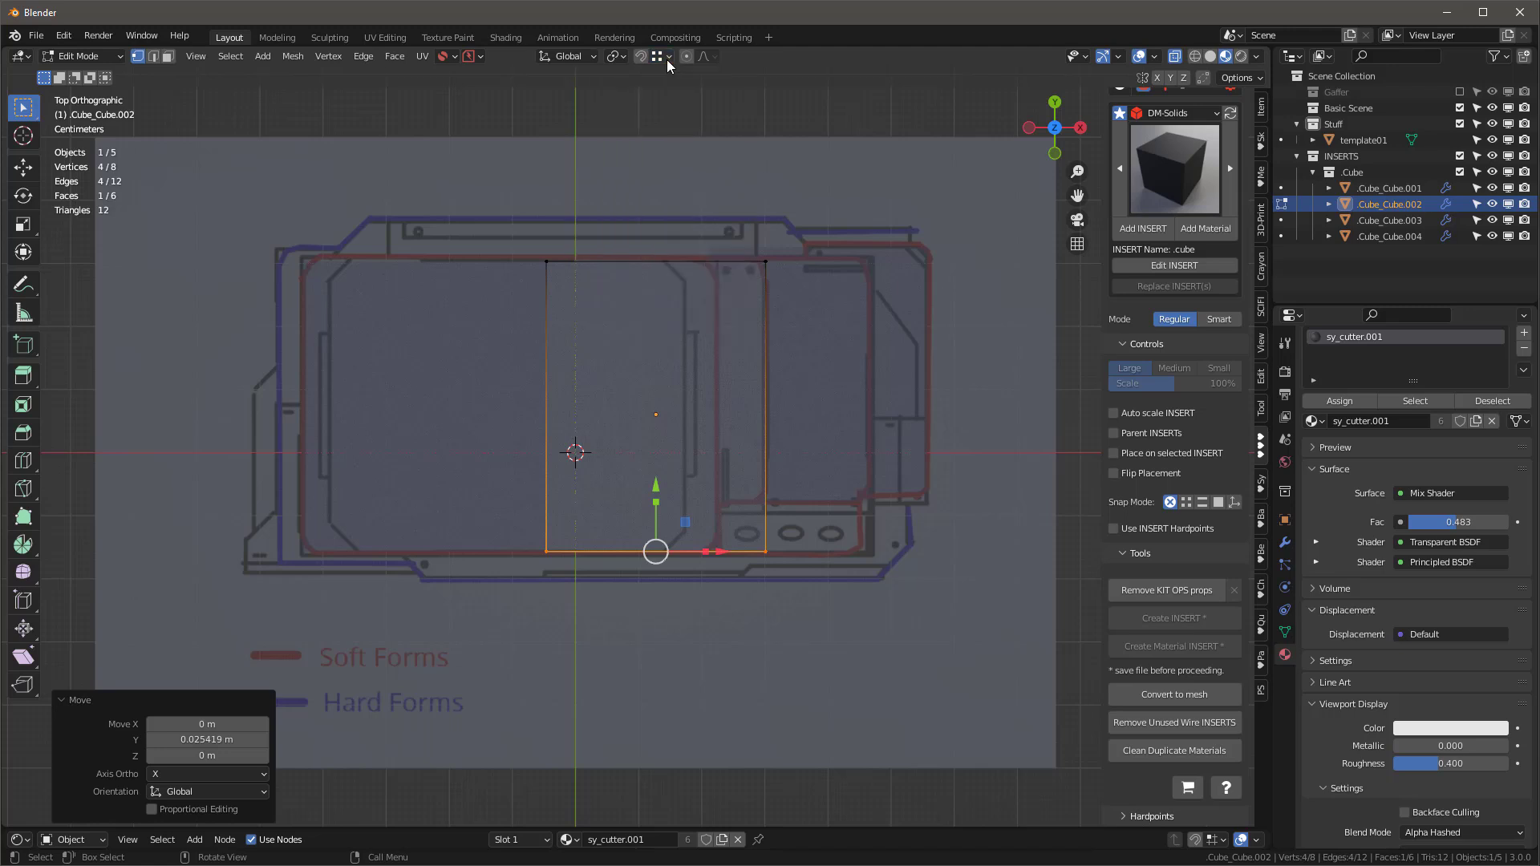
left_click(777, 591)
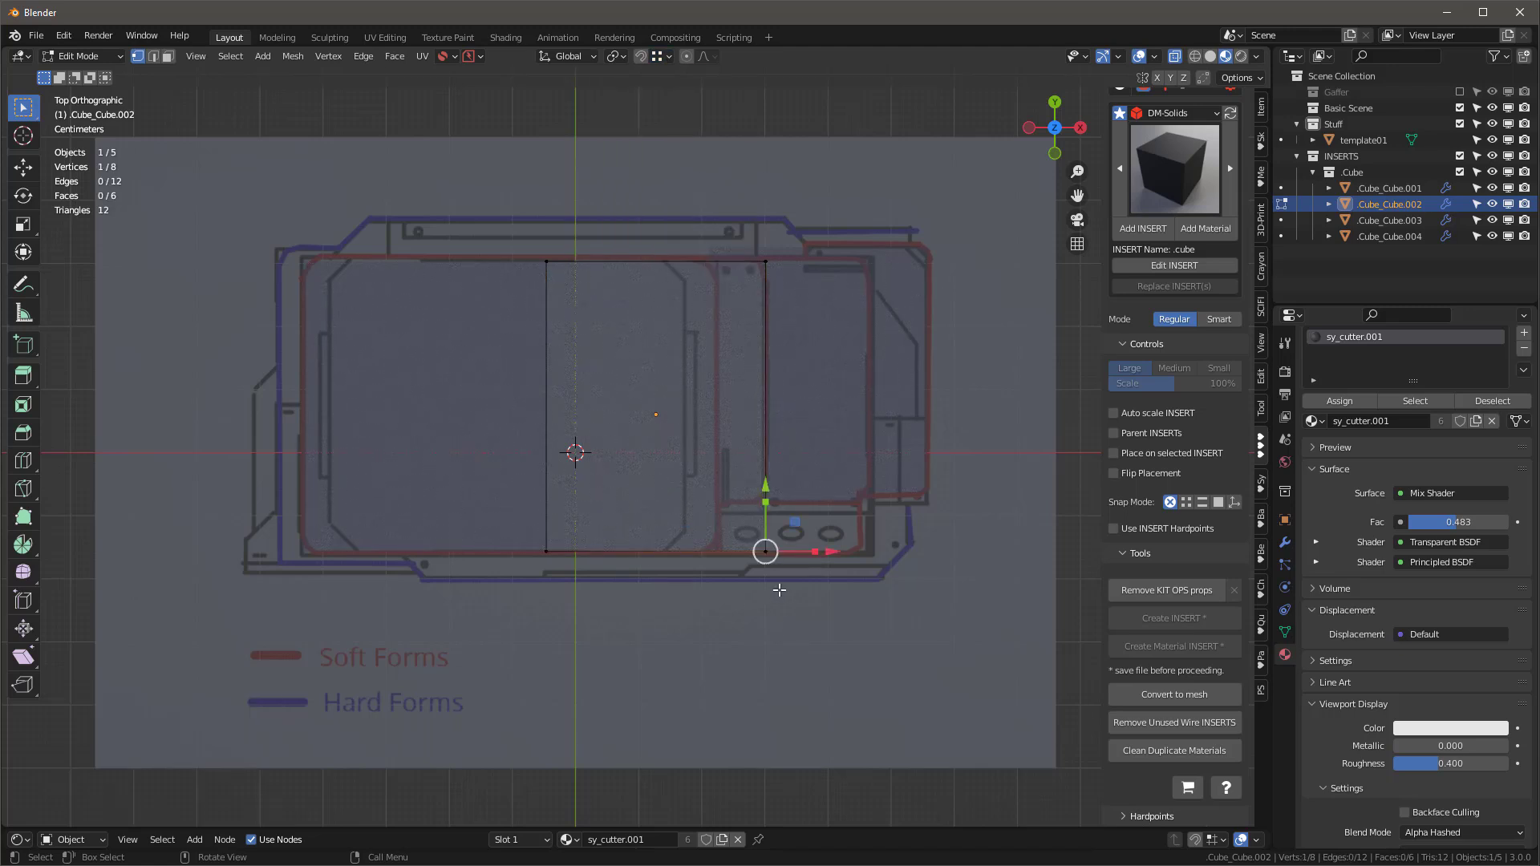
key("Tab")
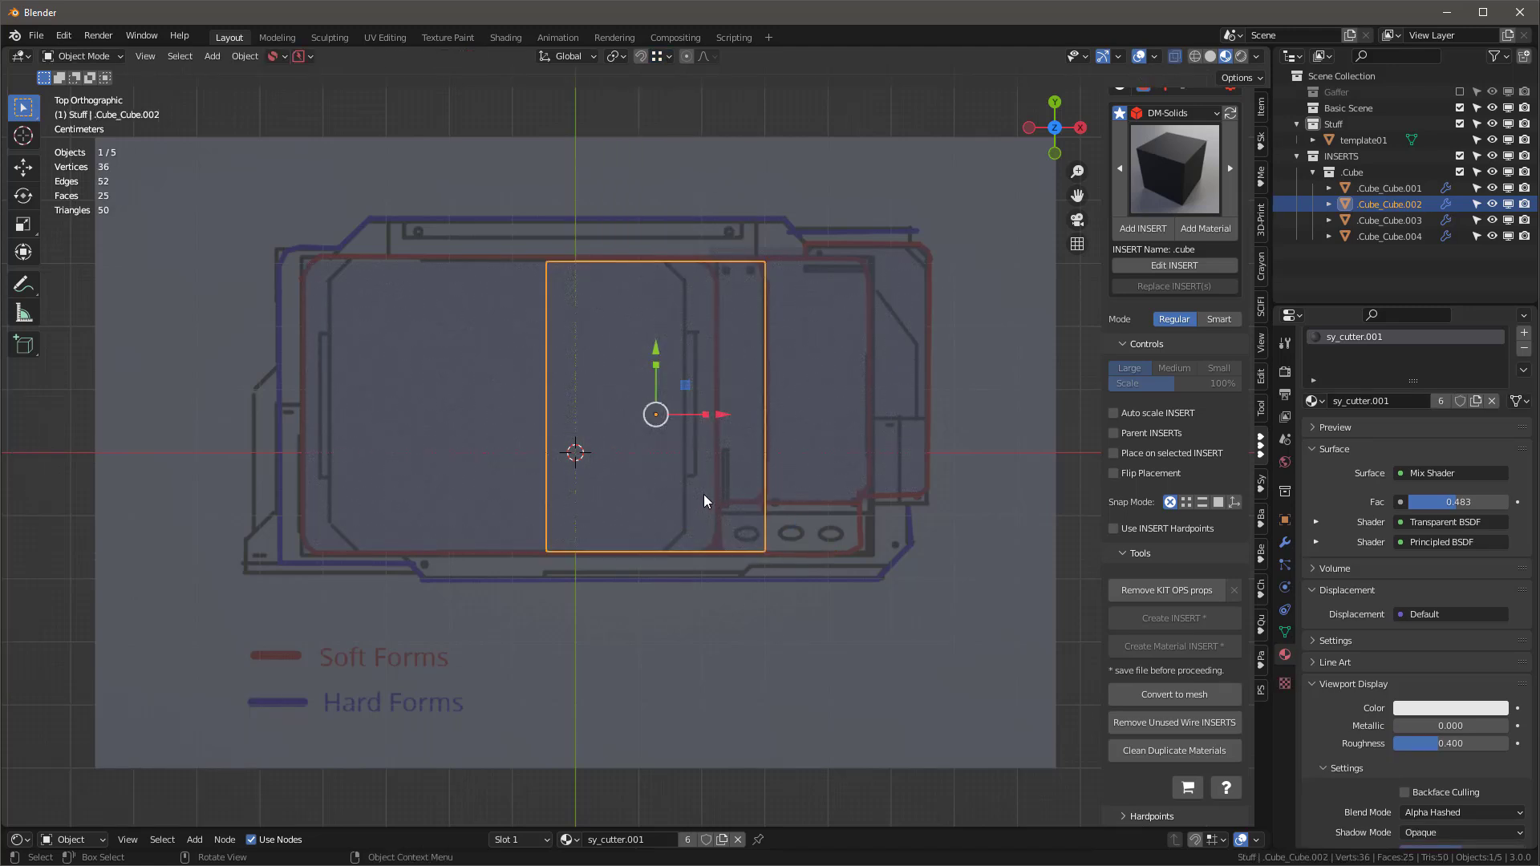
Step: Duplicate the narrow strip cube about 0.150 m along X to cover the three-knob panel
key("shift+d")
key("x")
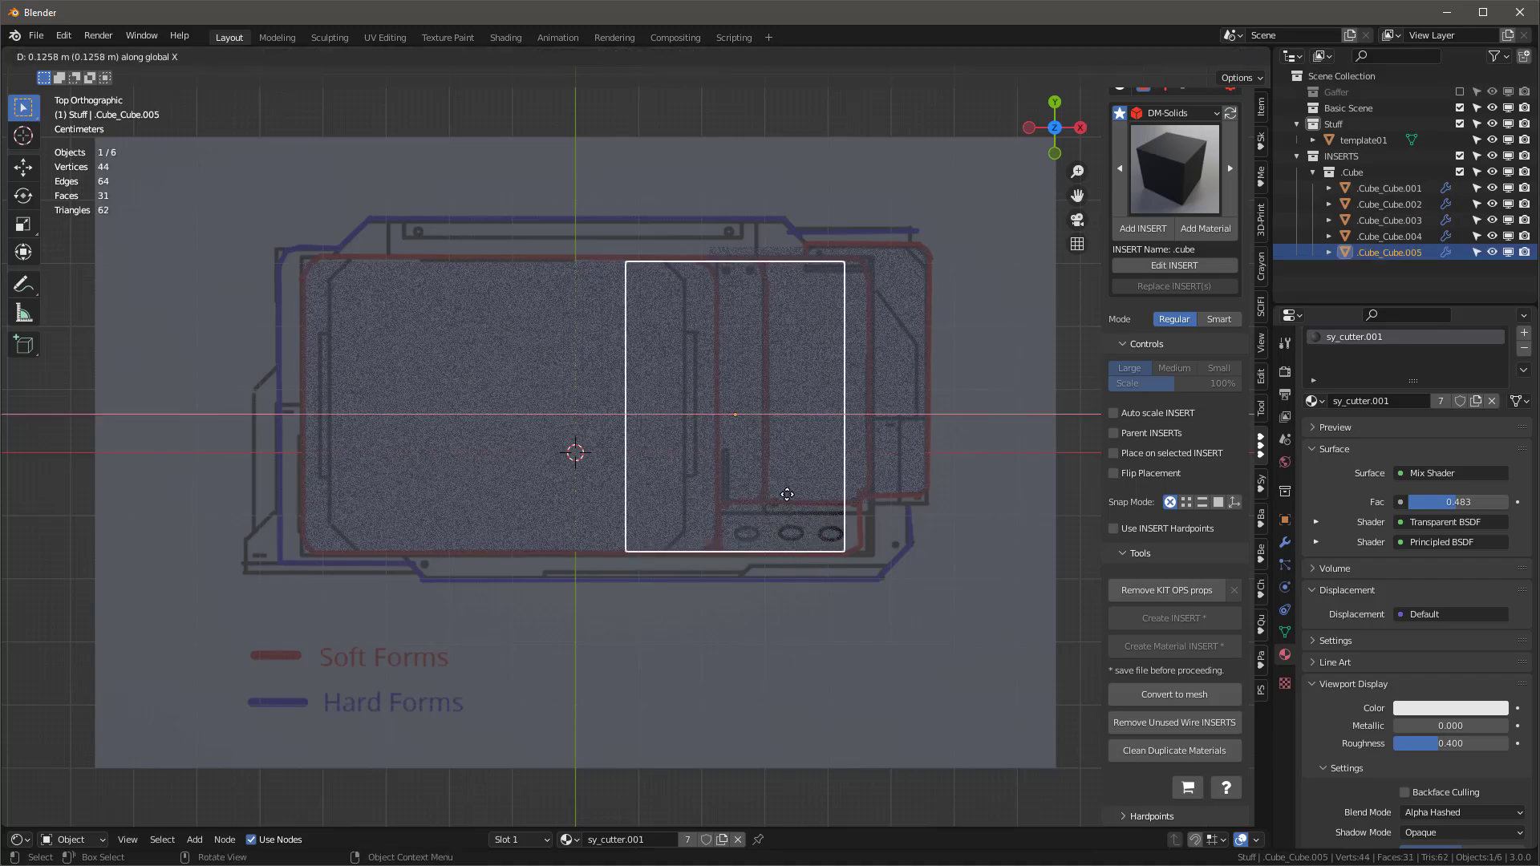
left_click(796, 492)
Step: View the cubes in perspective-like orbit with Solid shading and turn off X-ray
mouse_move(796, 493)
middle_mouse_down()
mouse_move(817, 557)
mouse_move(813, 530)
middle_mouse_up()
key("z")
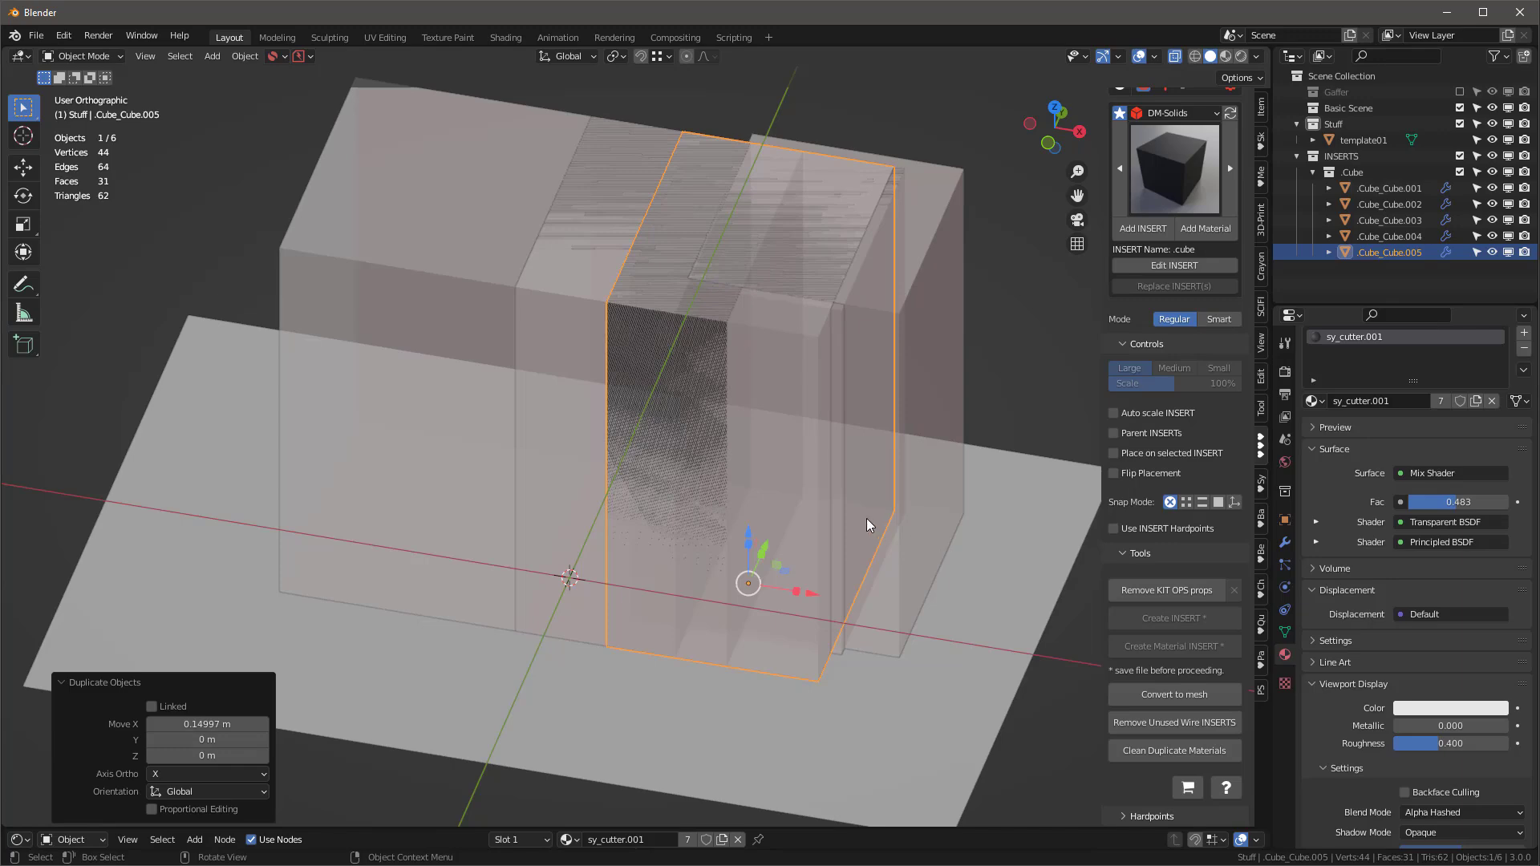
key("alt+z")
mouse_move(783, 433)
middle_mouse_down()
mouse_move(782, 404)
mouse_move(767, 413)
middle_mouse_up()
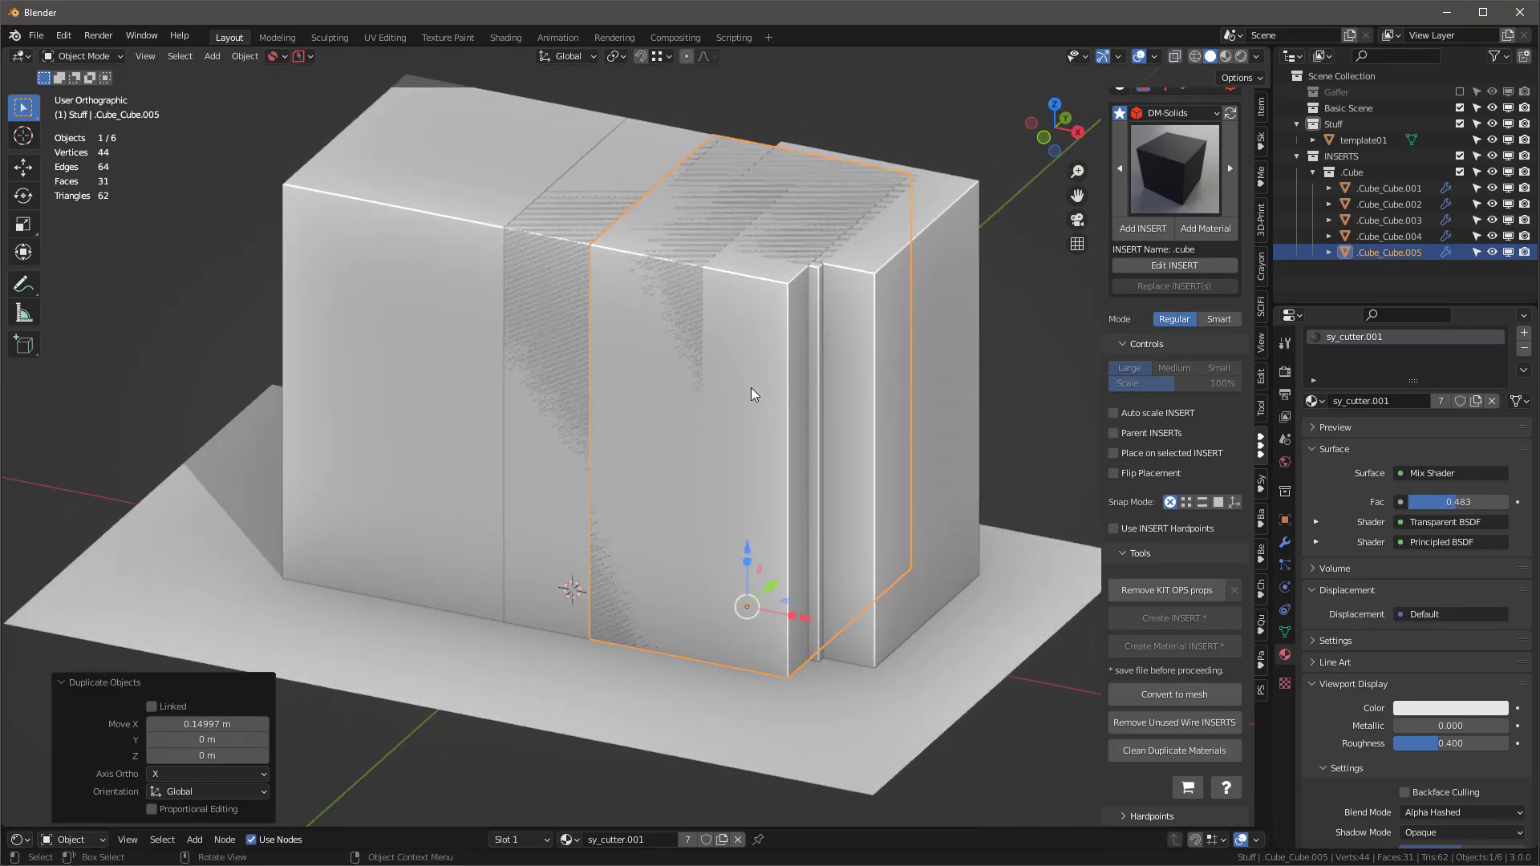
Step: Flatten the large screen cube along Z in two scaling passes
left_click(483, 177)
middle_click_drag(483, 186, 522, 206)
key("s")
key("z")
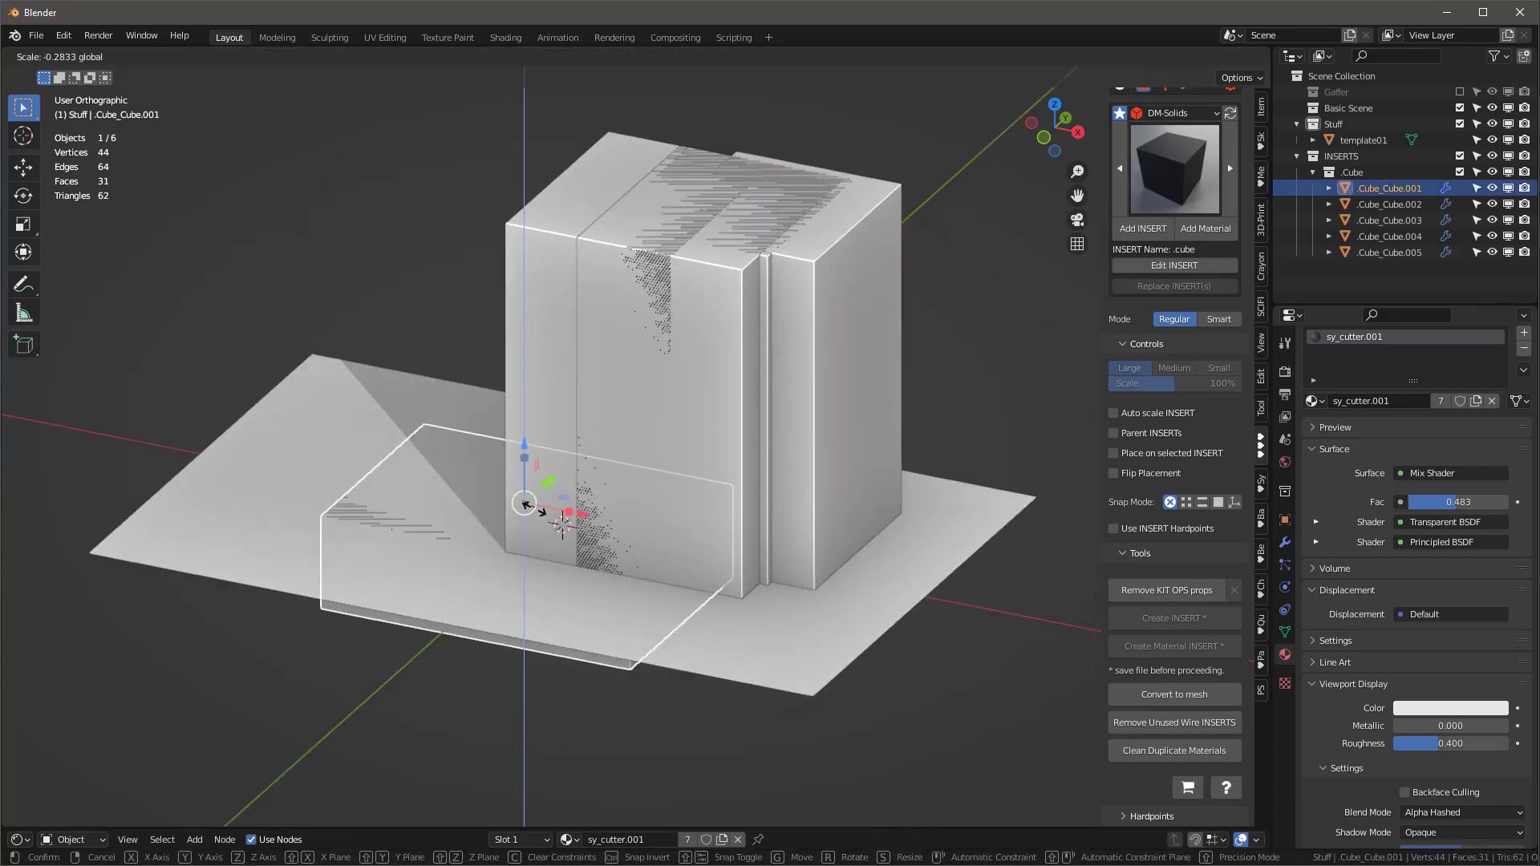
left_click(536, 612)
key("s")
key("z")
left_click(530, 539)
Step: Flatten the three-knob panel cube and the outermost side cube along Z
left_click(629, 272)
key("s")
key("z")
left_click(711, 545)
left_click(790, 497)
key("s")
key("z")
left_click(764, 539)
Step: Scale the inner side panel cube to about 0.196 in Z
left_click(726, 496)
key("s")
key("z")
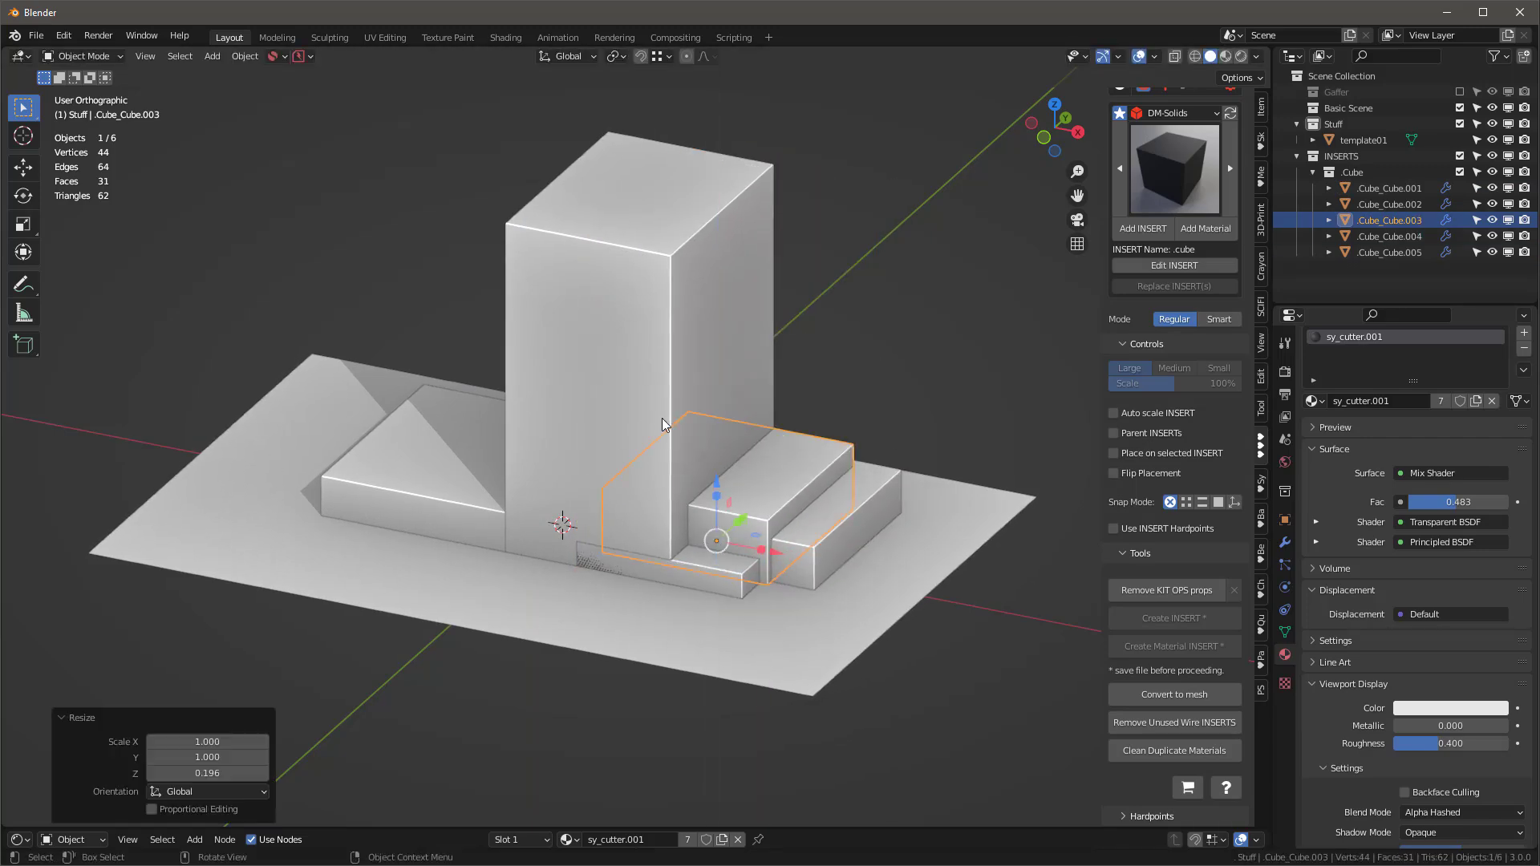
left_click(718, 536)
Step: Flatten the narrow strip cube along Z in two passes, the second to about 0.374, so it sits below the screen cube
left_click(660, 481)
key("s")
key("z")
left_click(644, 520)
middle_click_drag(644, 521, 650, 529)
scroll(649, 530, "up", 3)
key("s")
key("z")
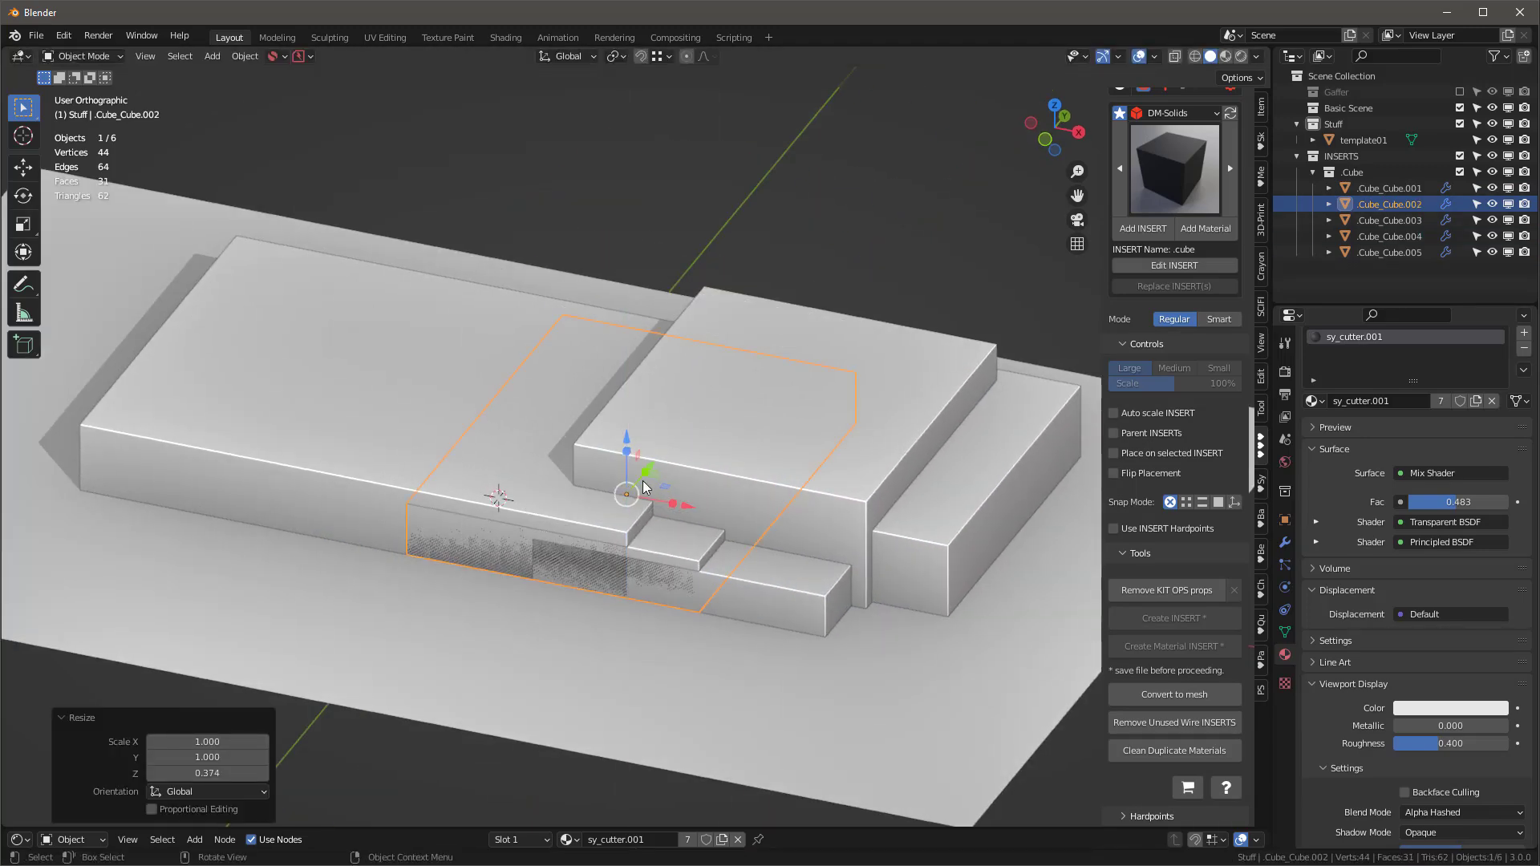
left_click(638, 480)
Step: Lower the inner side panel cube and the outermost side cube along Z into descending steps
left_click(770, 515)
key("s")
key("z")
left_click(787, 508)
left_click(886, 502)
key("s")
key("z")
left_click(866, 513)
Step: Scale the three-knob panel cube to about 0.531 and the inner side panel cube to about 0.871 in Z
left_click(822, 613)
key("s")
key("z")
left_click(803, 556)
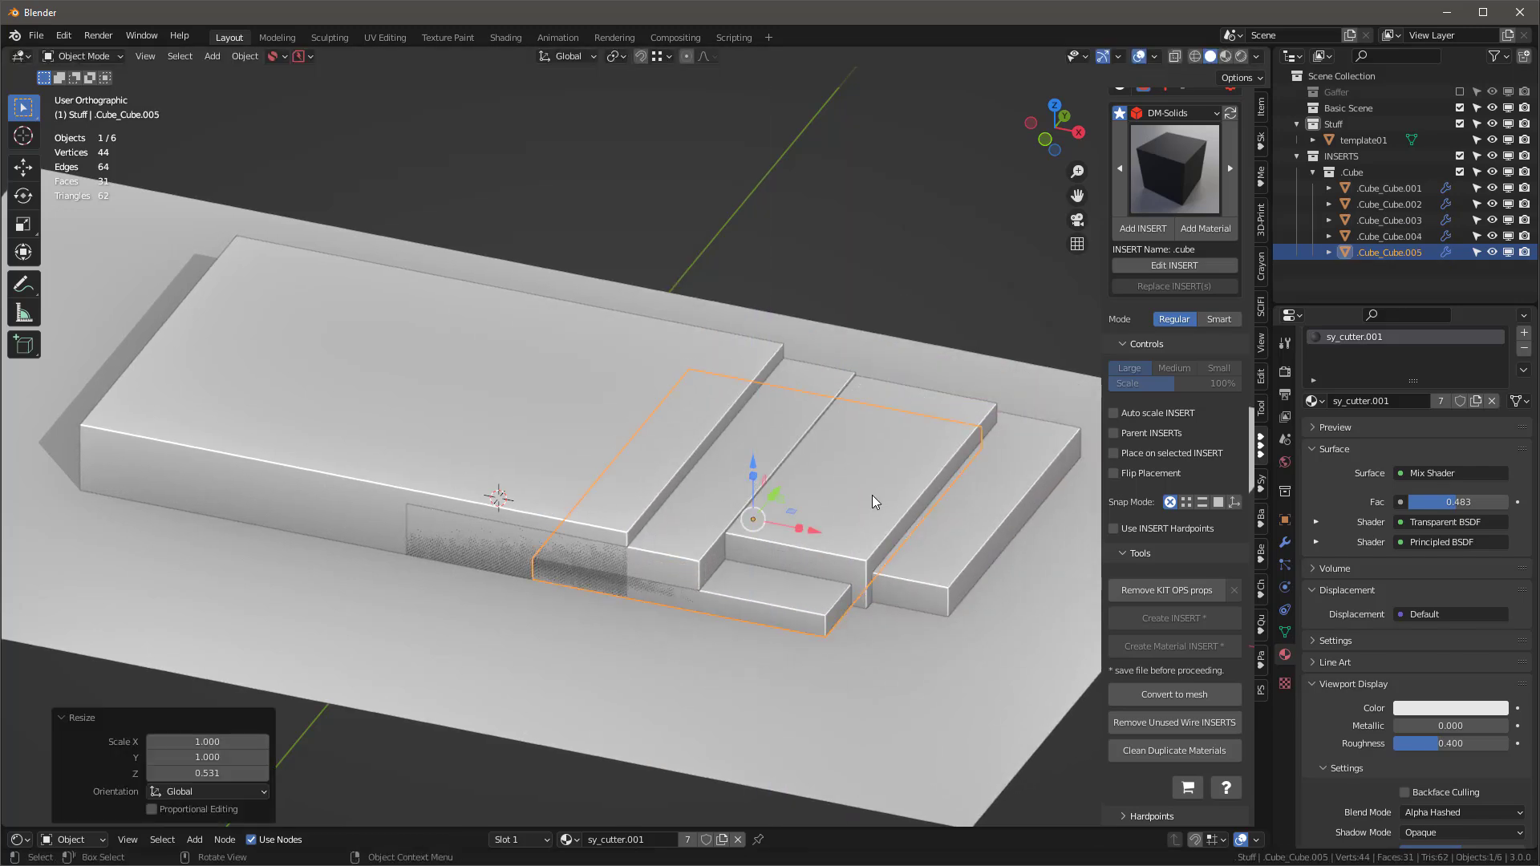
left_click(874, 494)
key("s")
key("z")
left_click(972, 543)
Step: From the top view, enable viewport display of the large screen cube's first Bevel modifier
scroll(714, 398, "down", 3)
middle_click_drag(714, 398, 676, 474)
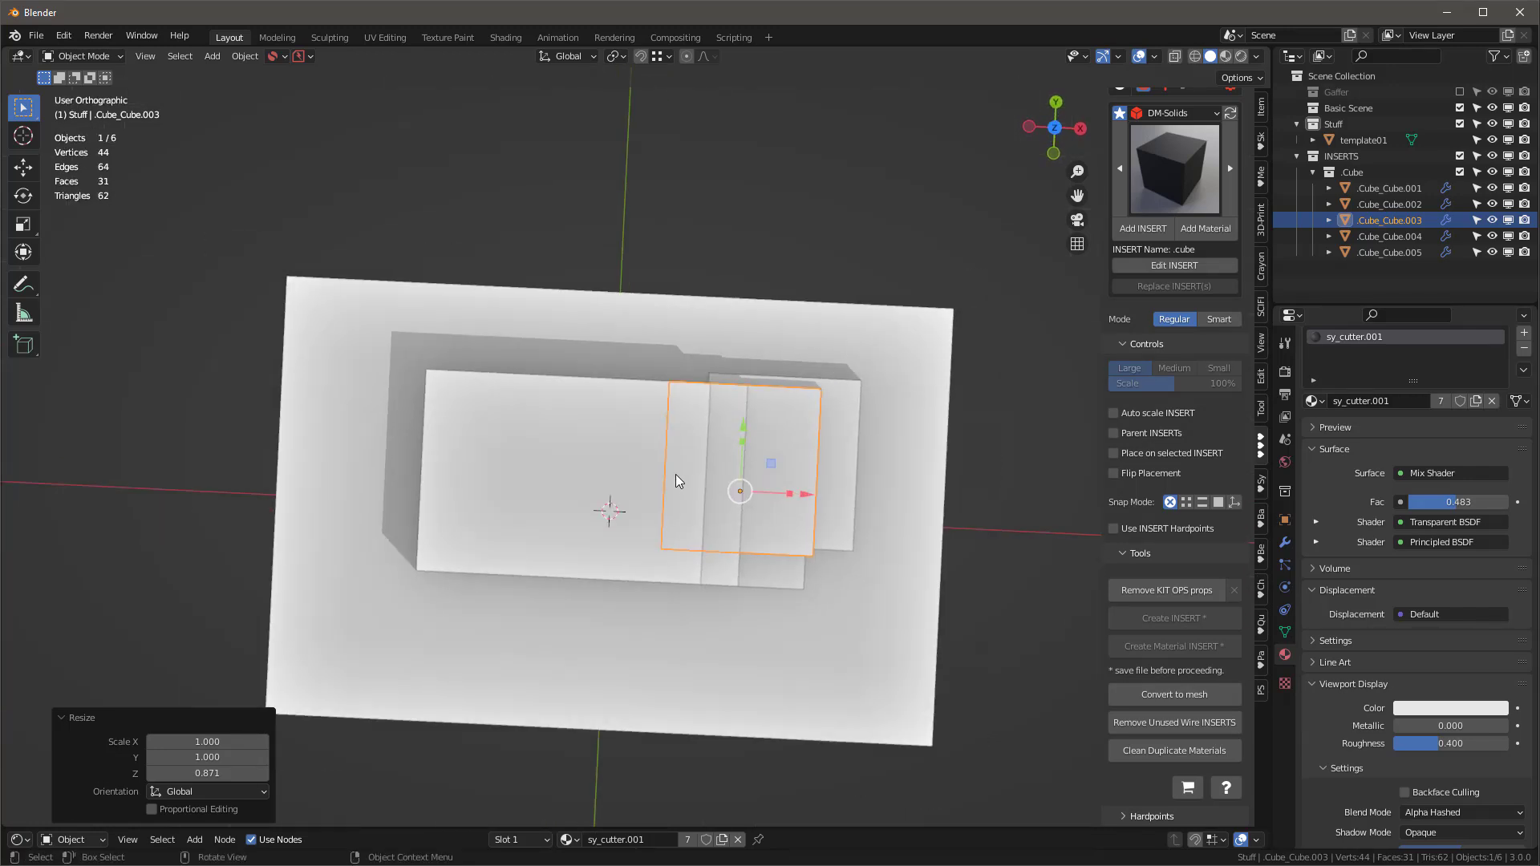
key("KP_7")
left_click(493, 430)
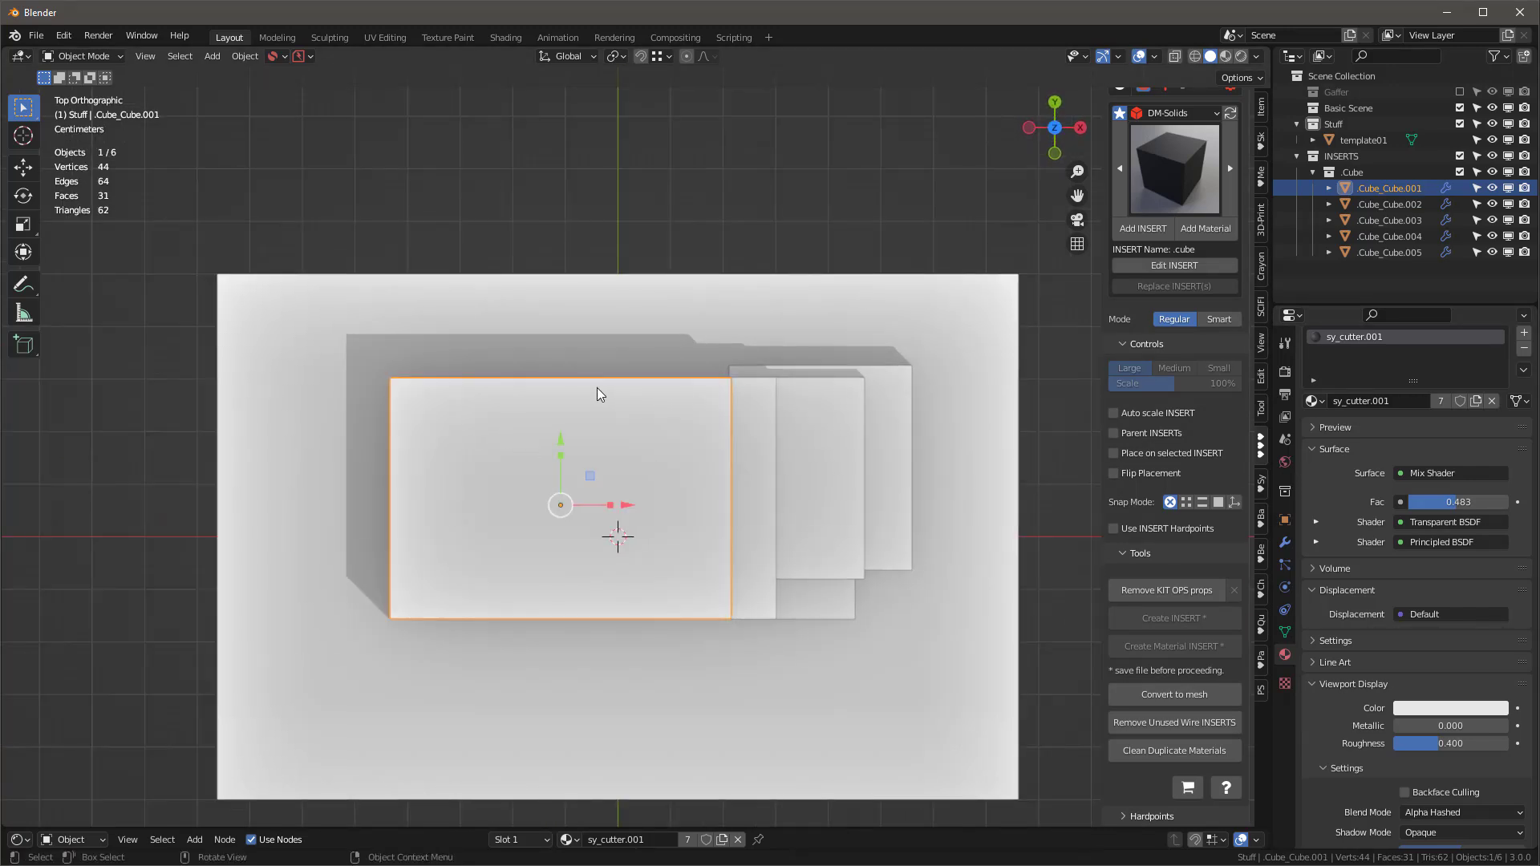
scroll(582, 488, "up", 1)
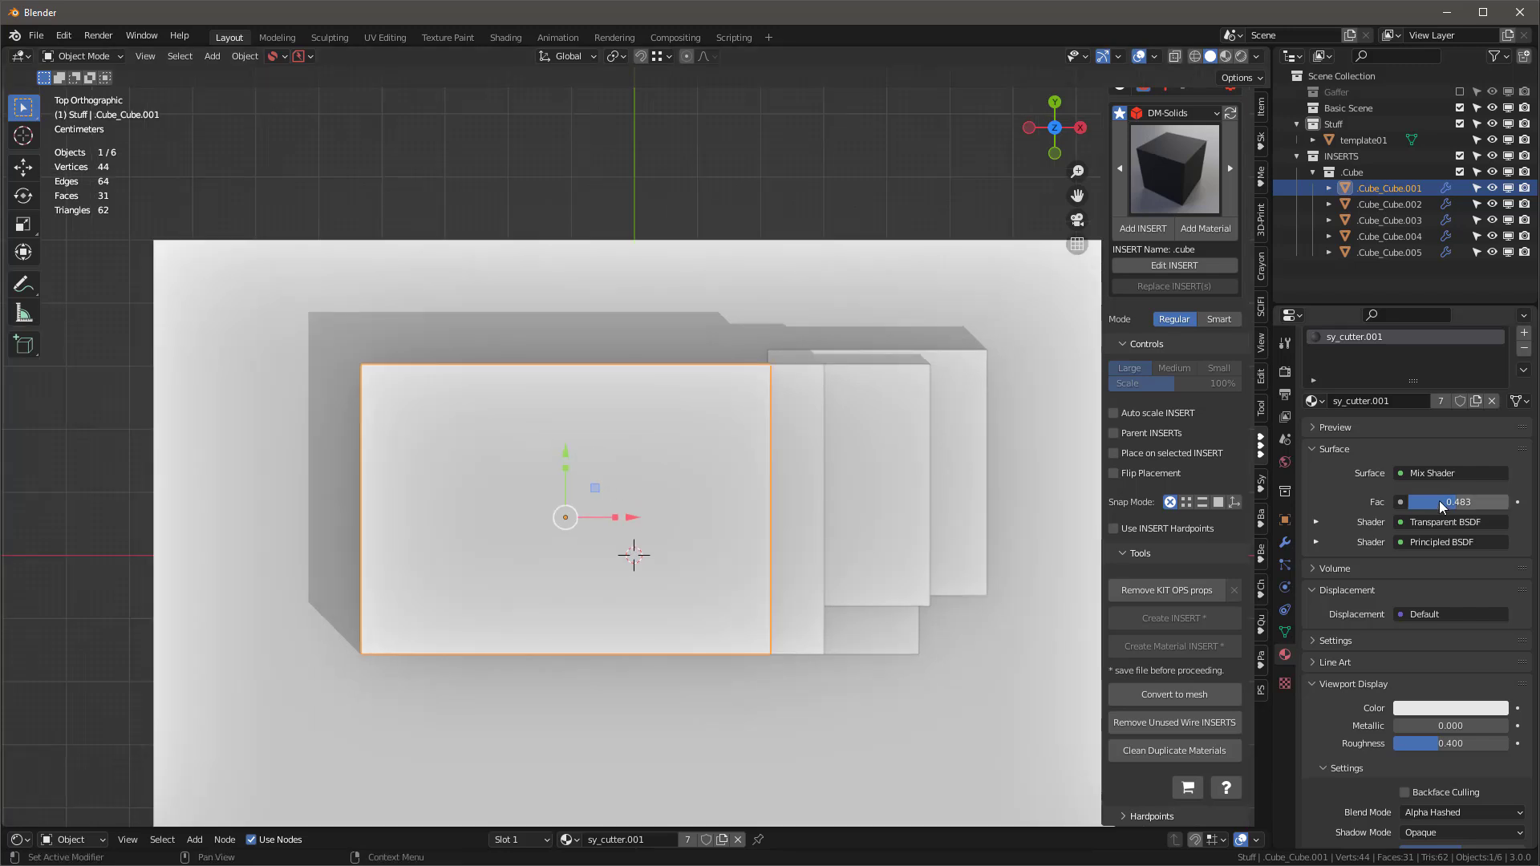
left_click(1286, 542)
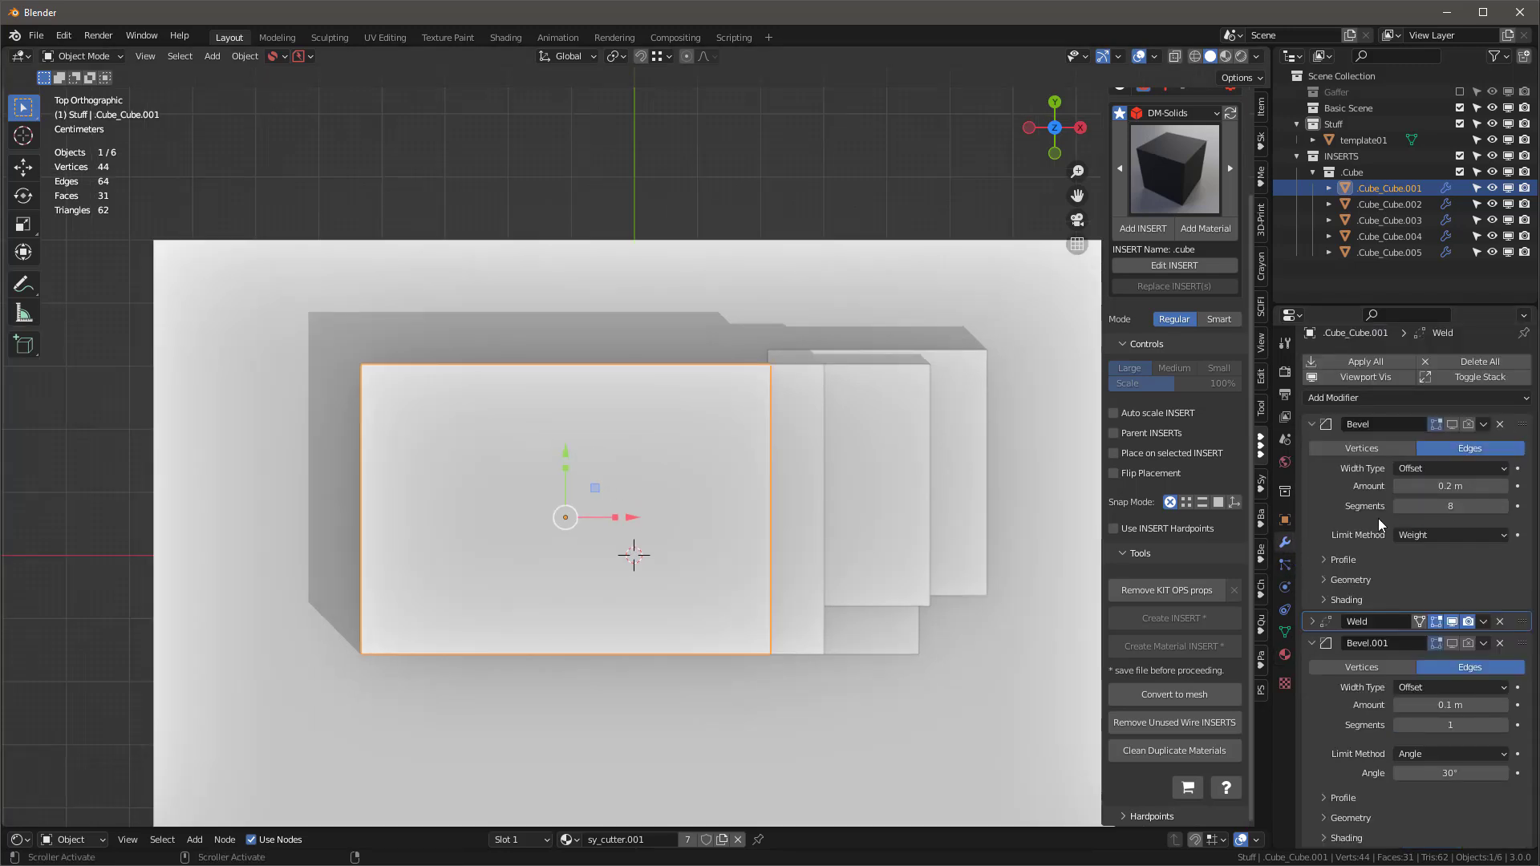
left_click(1452, 424)
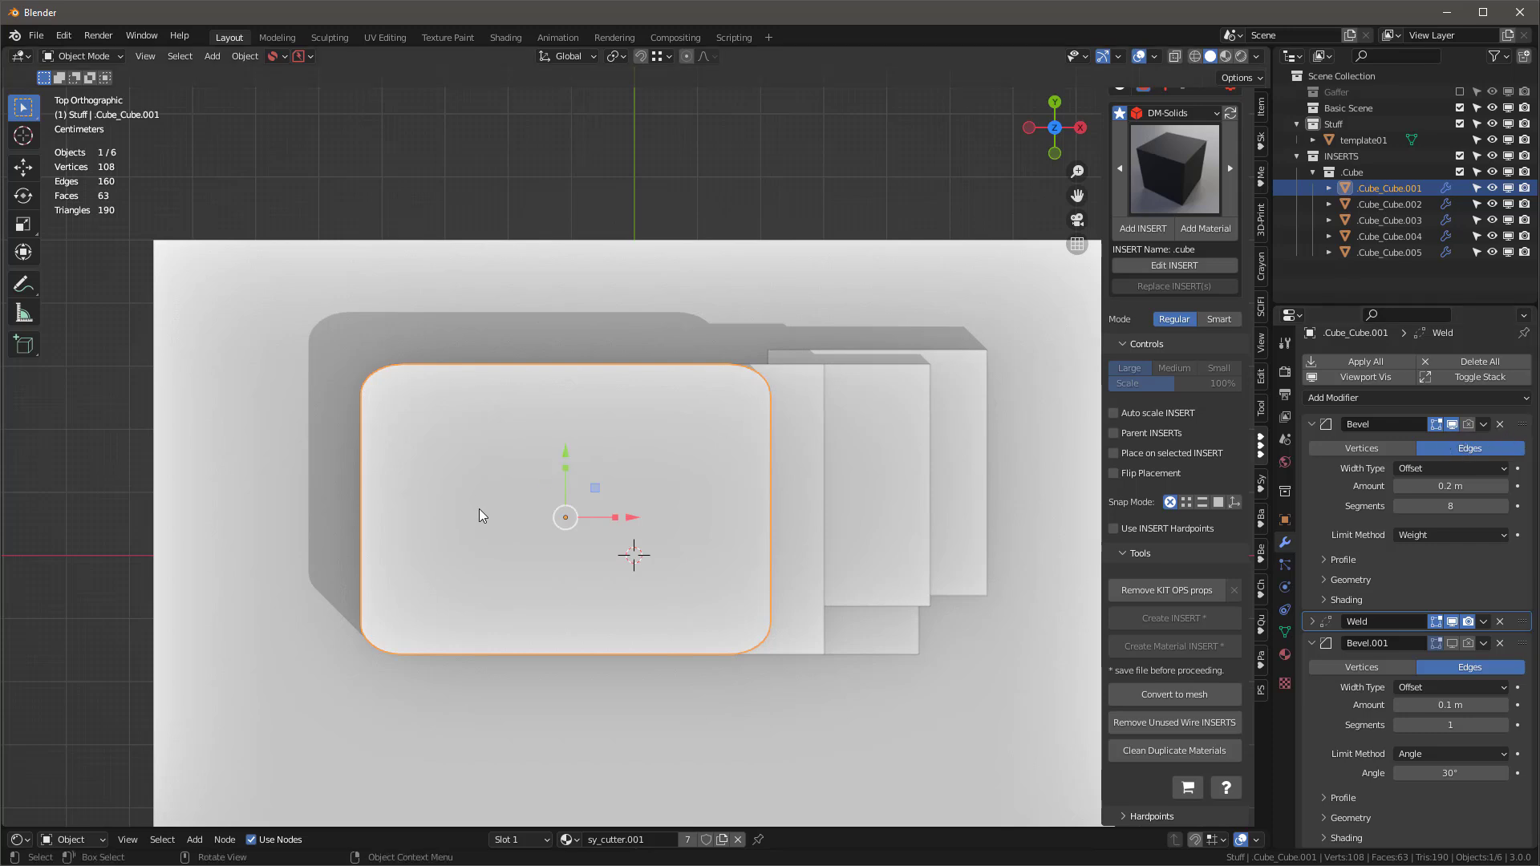
Step: Show the sketch texture in Material Preview and apply the large screen cube's scale
key("z")
left_click(646, 620)
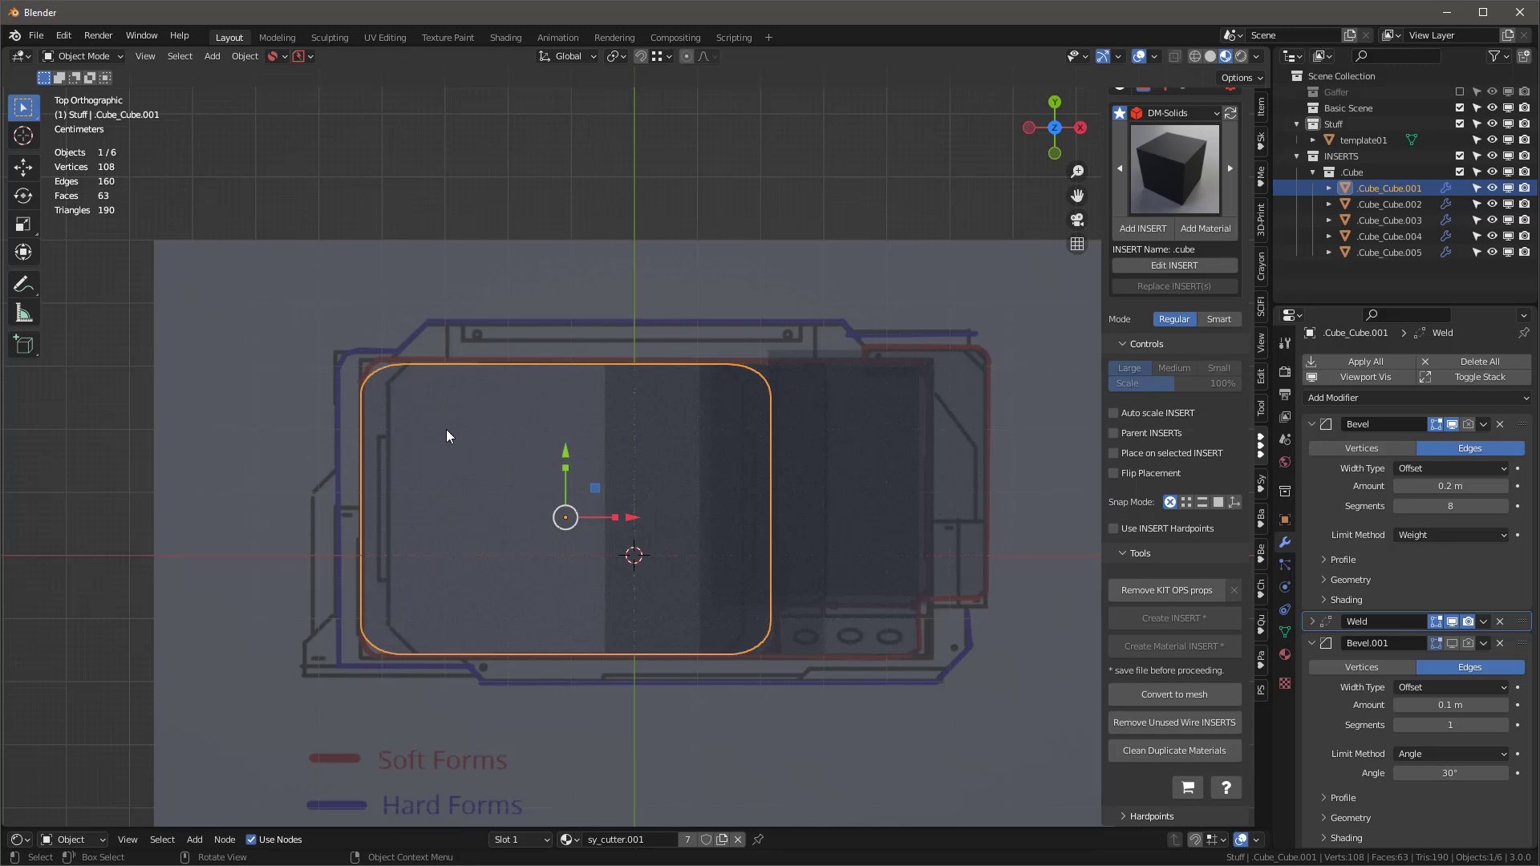
key("ctrl+a")
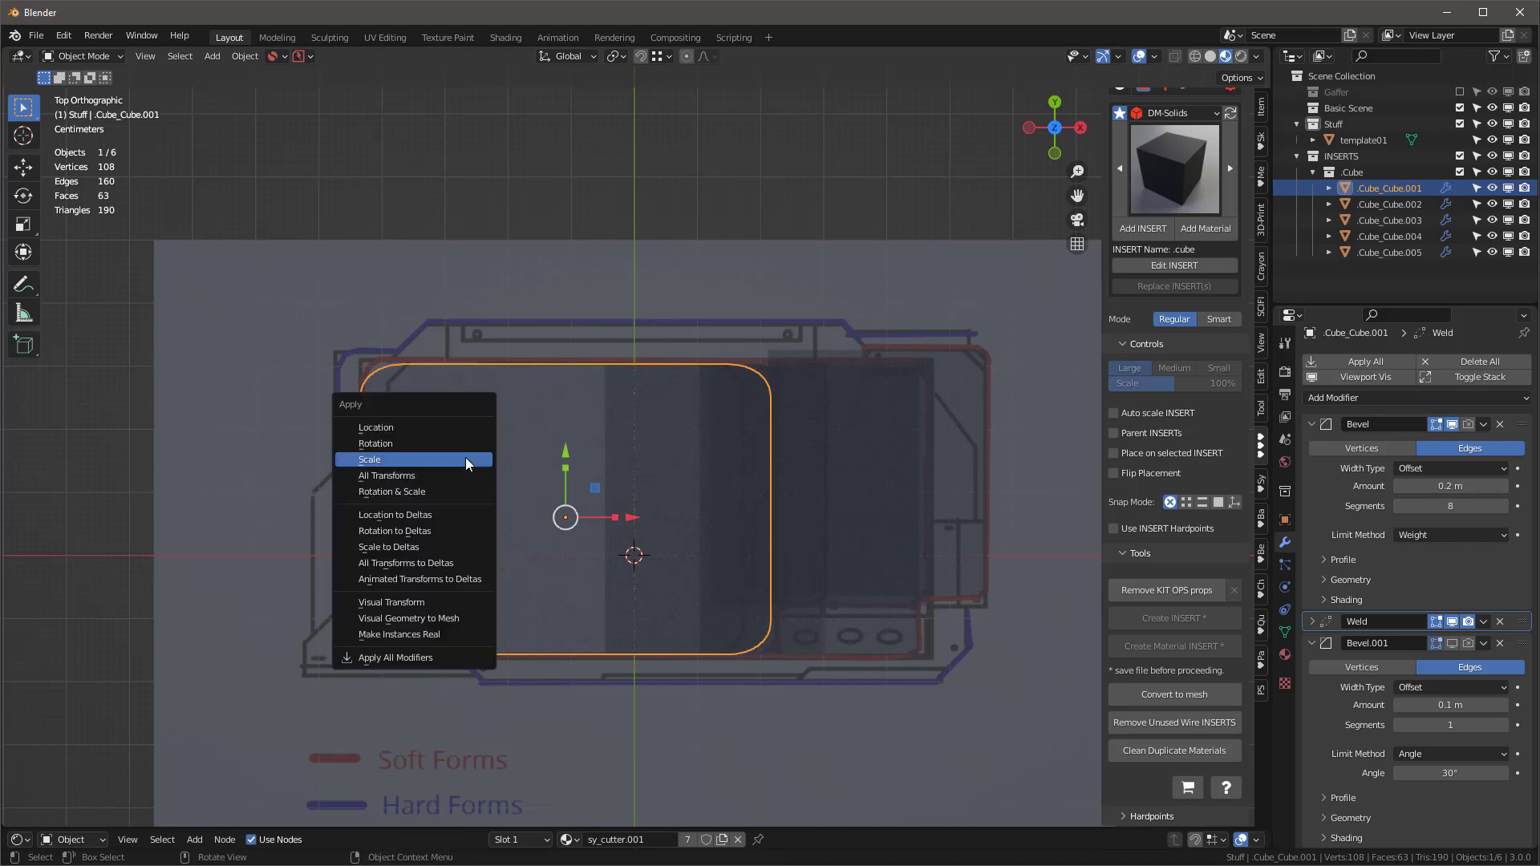
left_click(461, 461)
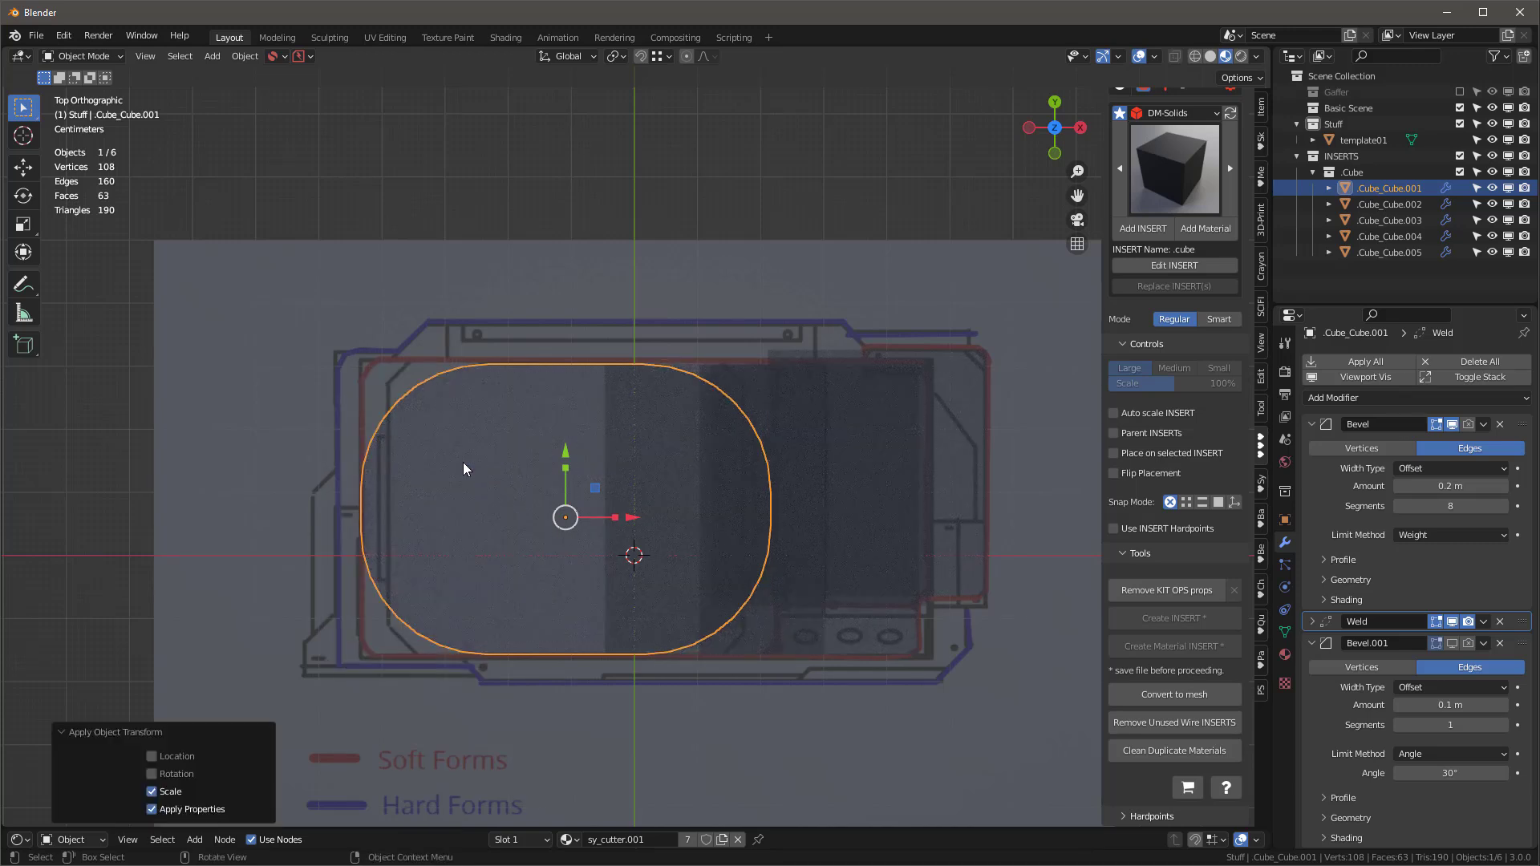
Step: Set the large screen cube's first Bevel to 16 segments with an amount of about 0.045 m
left_click_drag(1450, 486, 1389, 486)
left_click(1446, 511)
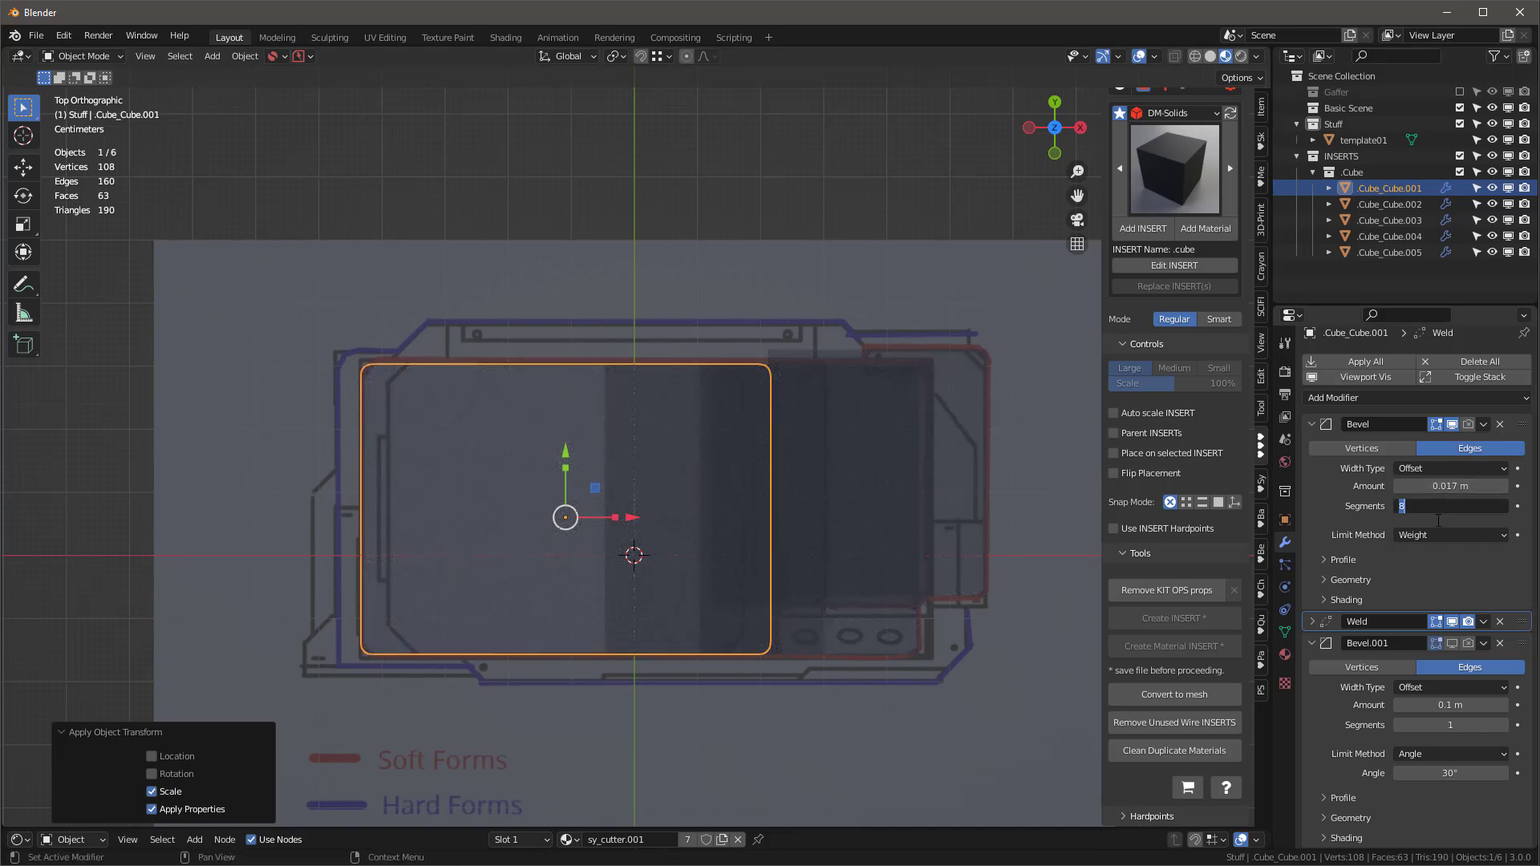
type("16")
key("Return")
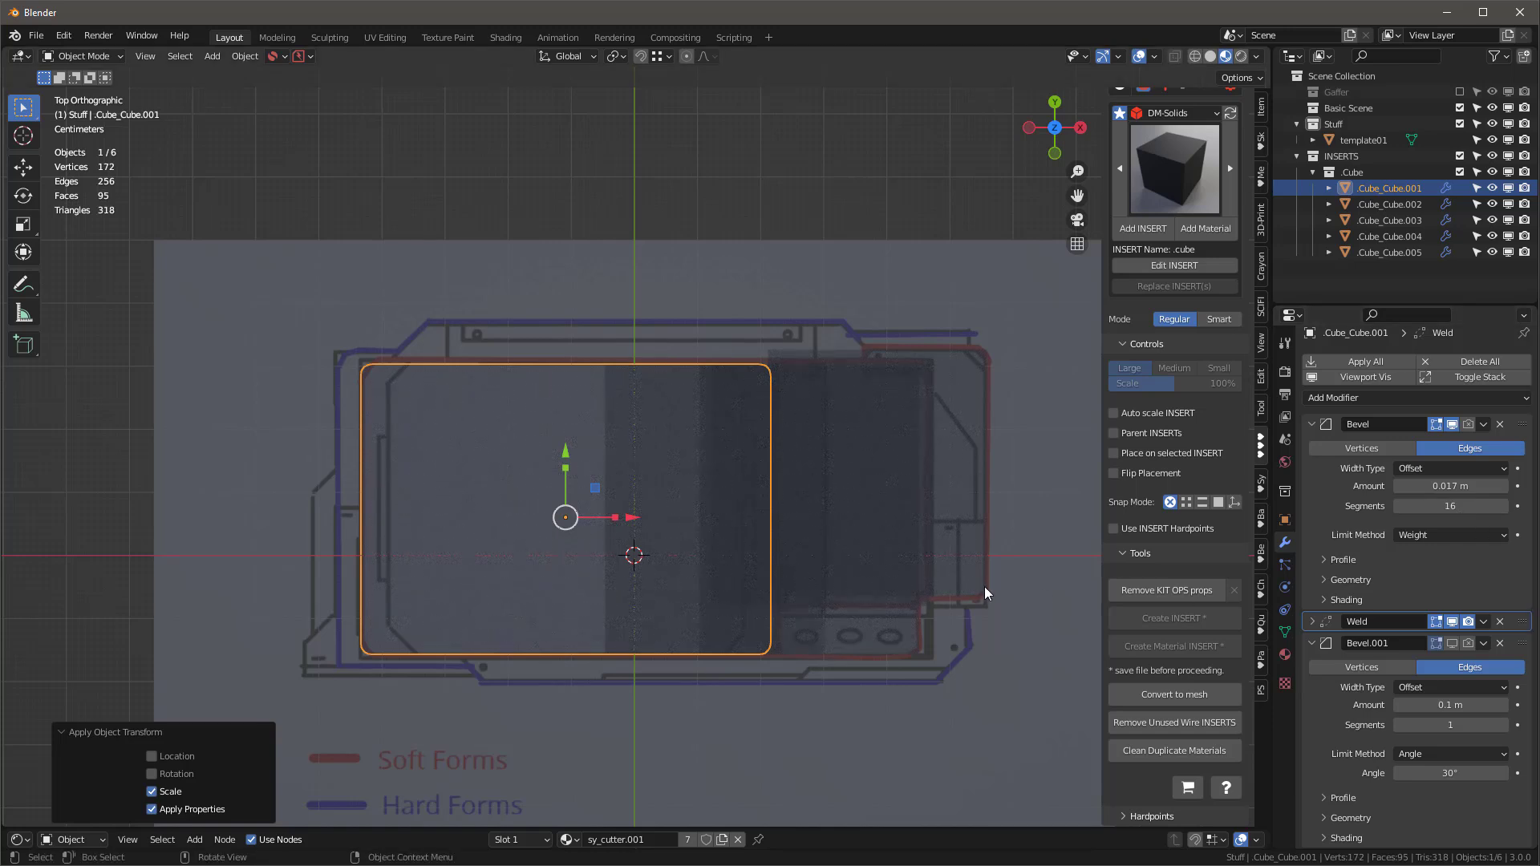
left_click_drag(613, 519, 614, 527)
key("ctrl+z")
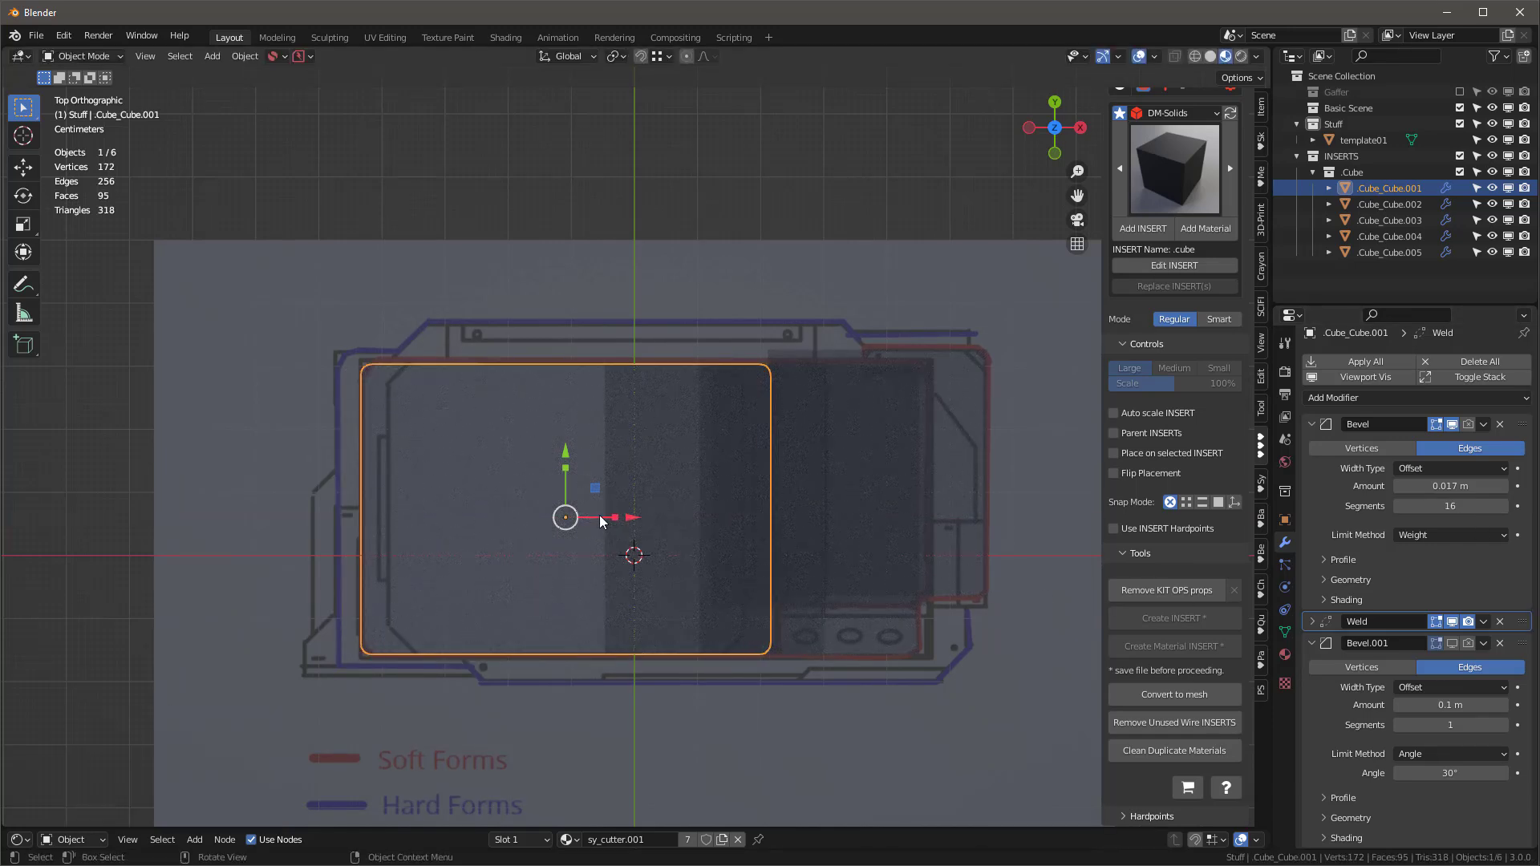
left_click_drag(1441, 486, 1468, 486)
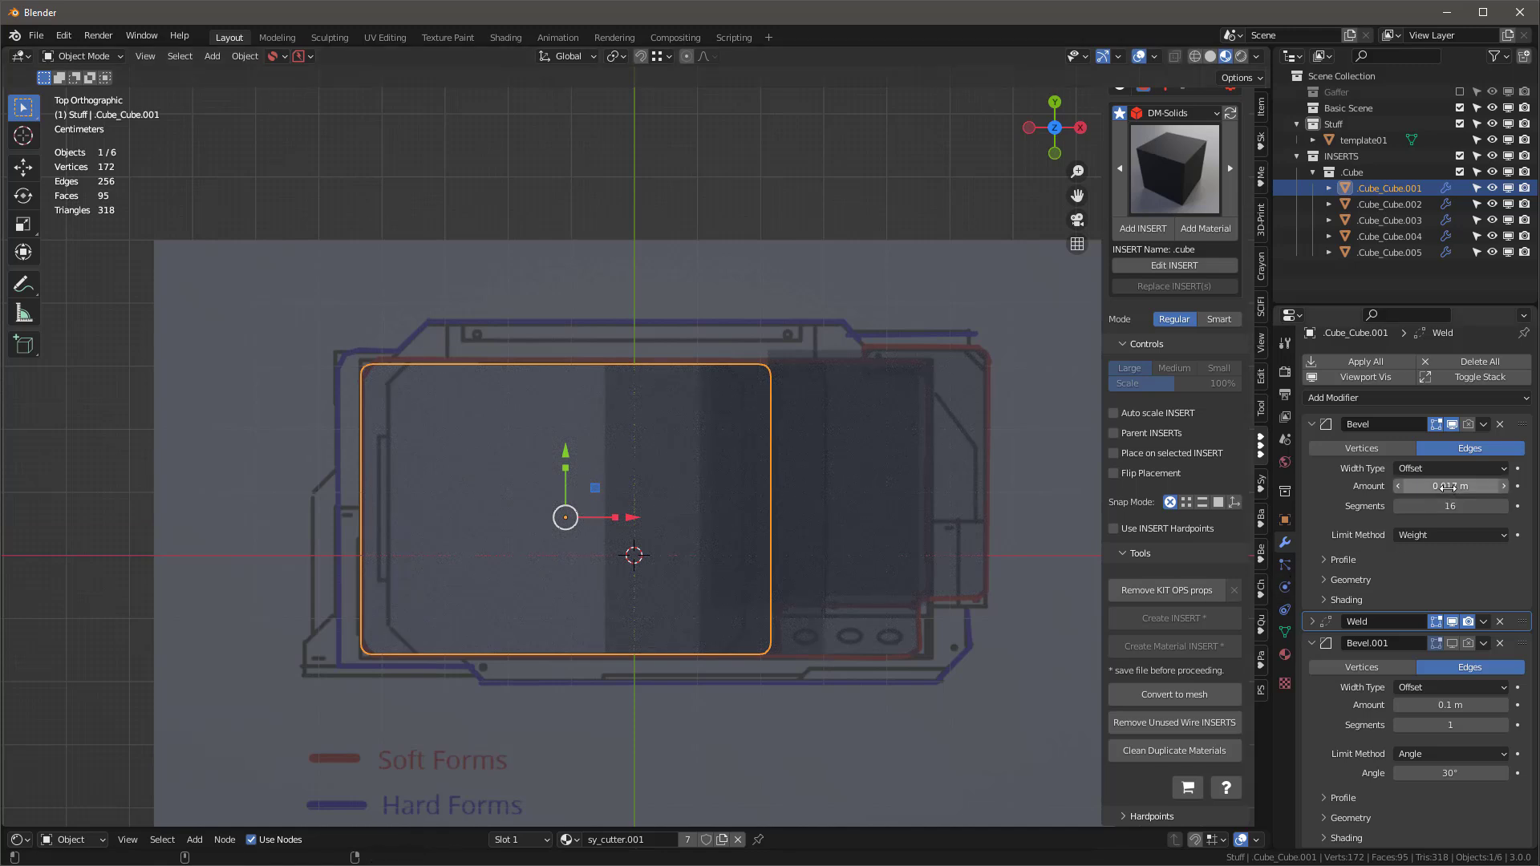
Step: Enable viewport display of the narrow strip cube's first Bevel, apply the cube's scale and reduce the bevel amount
left_click(824, 469)
middle_click_drag(821, 682, 859, 698)
key("z")
left_click(1452, 426)
key("ctrl+a")
key("s")
left_click_drag(1460, 486, 1432, 486)
Step: Apply the inner side panel cube's scale and enable viewport display of its first Bevel
left_click(871, 512)
key("ctrl+a")
key("s")
left_click(1454, 425)
Step: Shorten the outermost side cube in Edit Mode by moving its inner-side vertices about 0.15 m along X
key("z")
left_click(1005, 345)
left_click(984, 398)
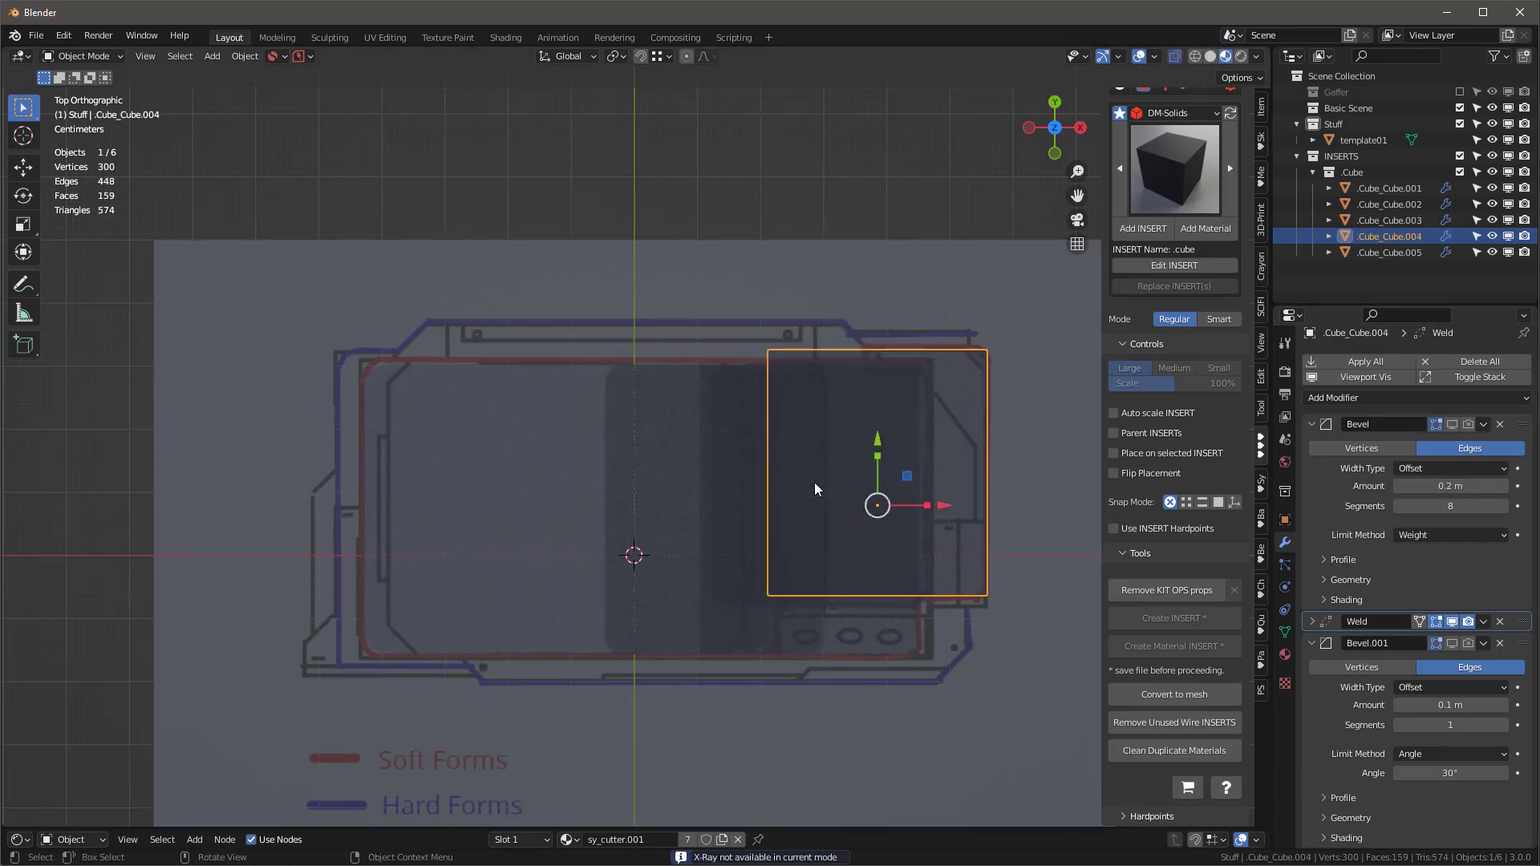
key("Tab")
key("g")
left_click(926, 473)
left_click_drag(714, 305, 802, 678)
left_click_drag(852, 474, 946, 474)
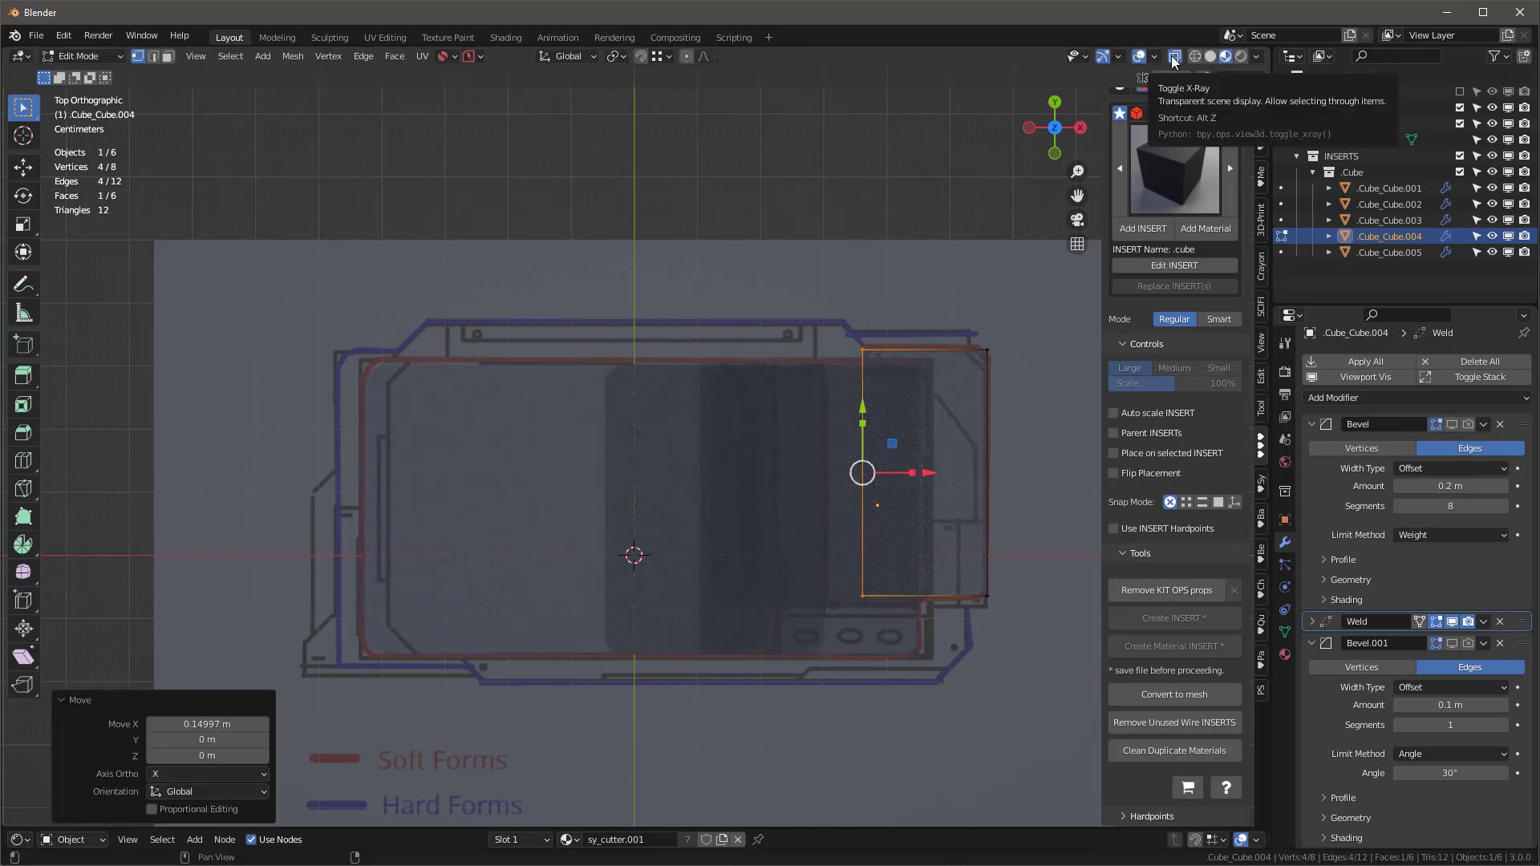
left_click_drag(927, 473, 928, 472)
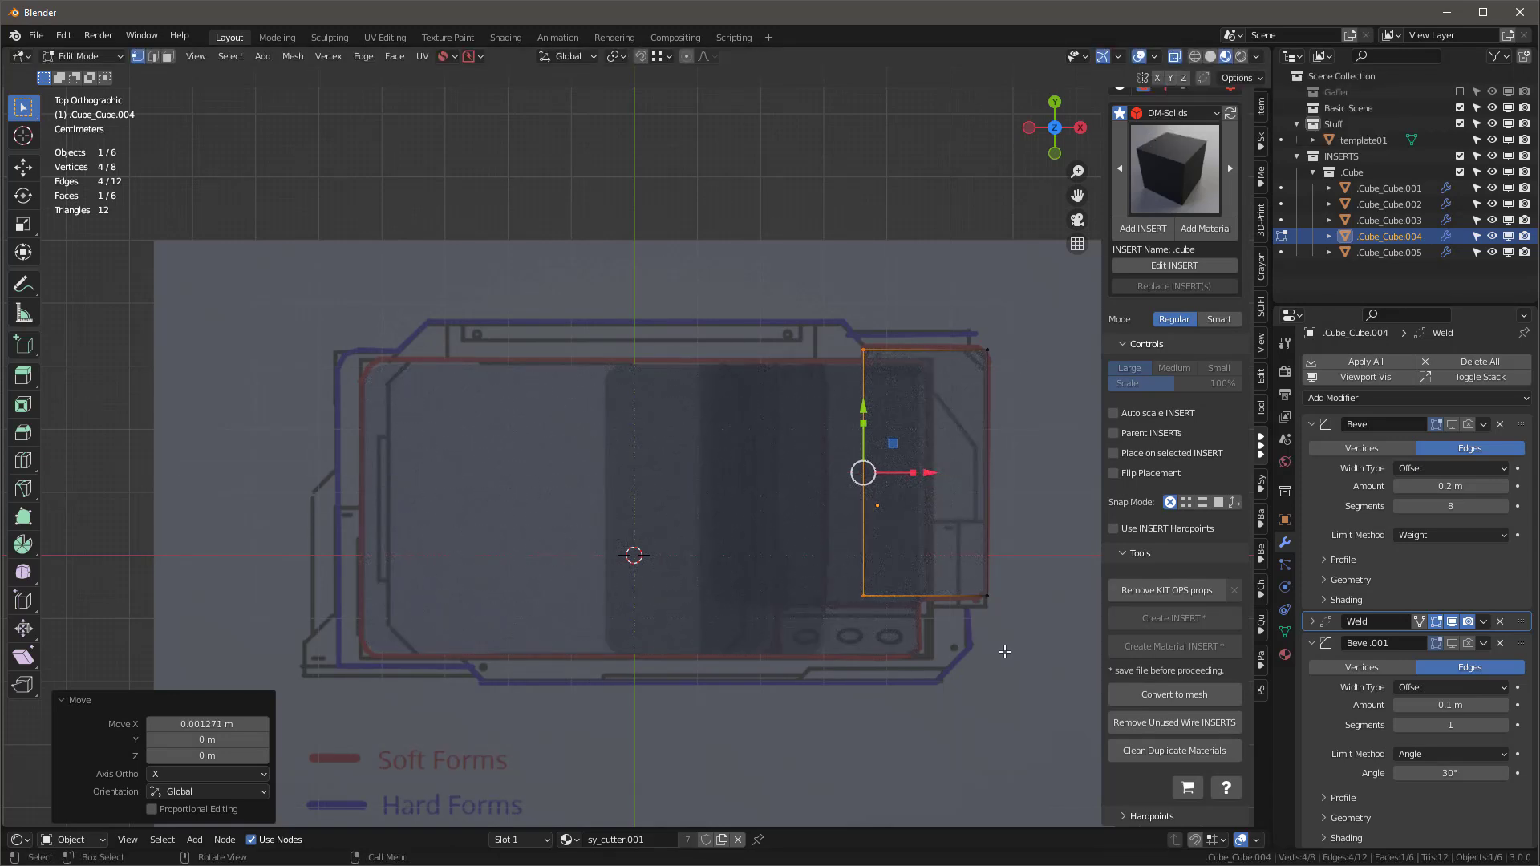
Step: Enable viewport display of the outermost side cube's first Bevel and view its corners in Solid shading
left_click_drag(957, 317, 1018, 671)
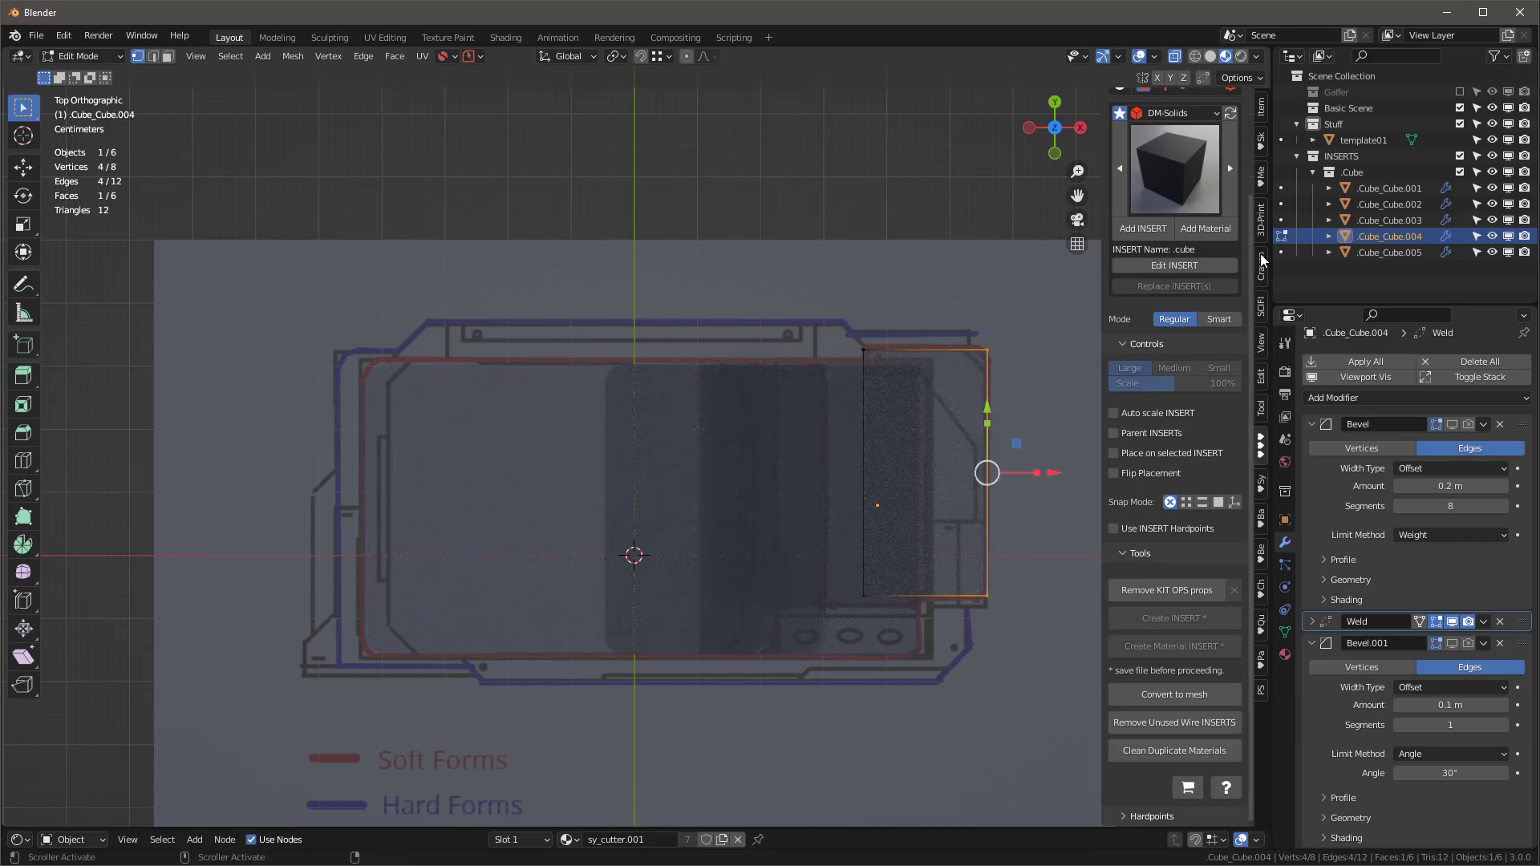
left_click(1453, 426)
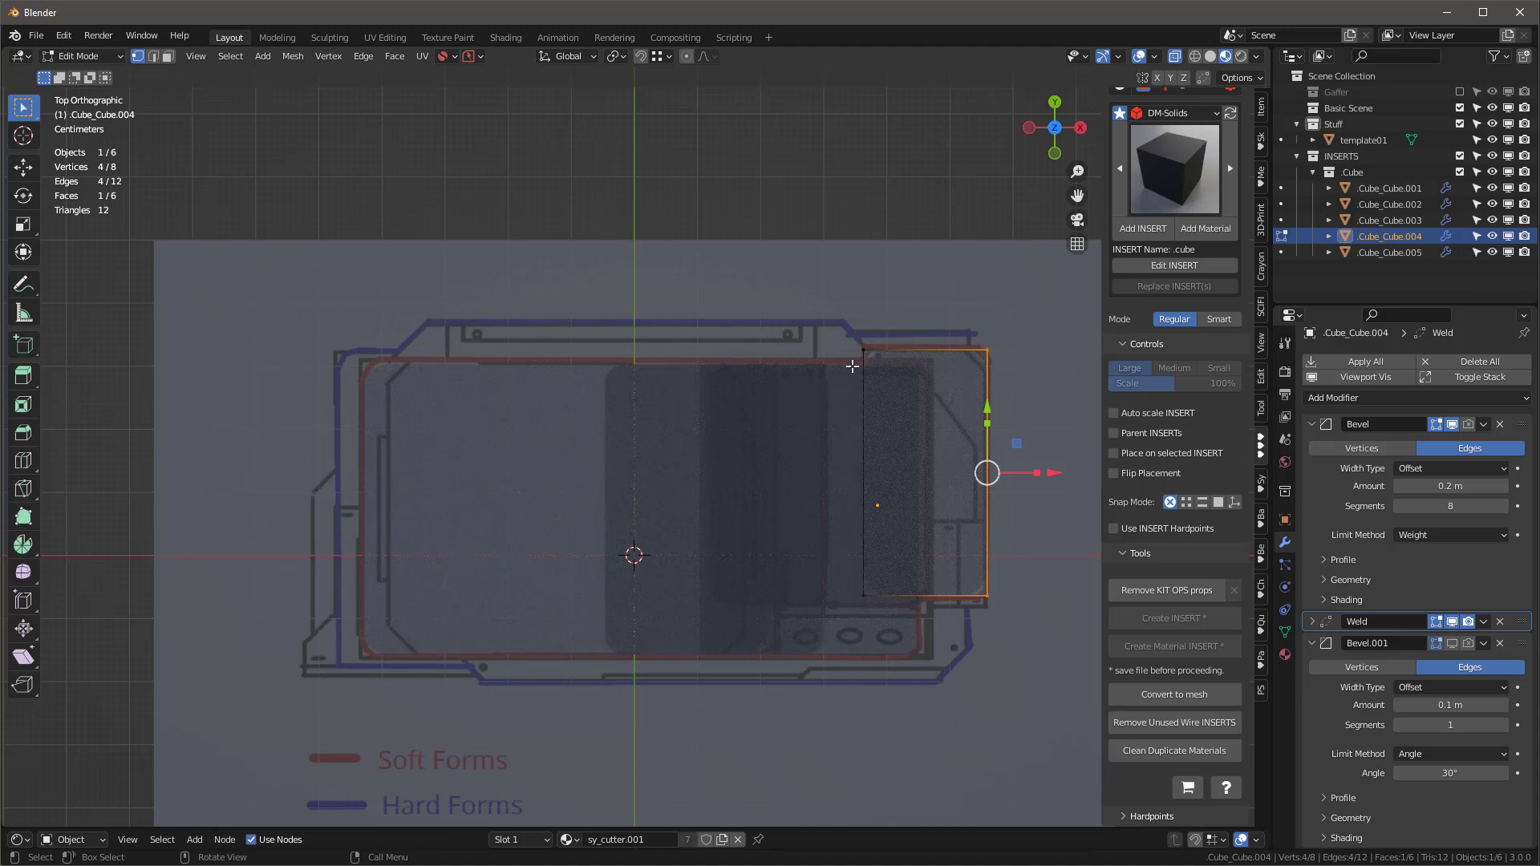
key("z")
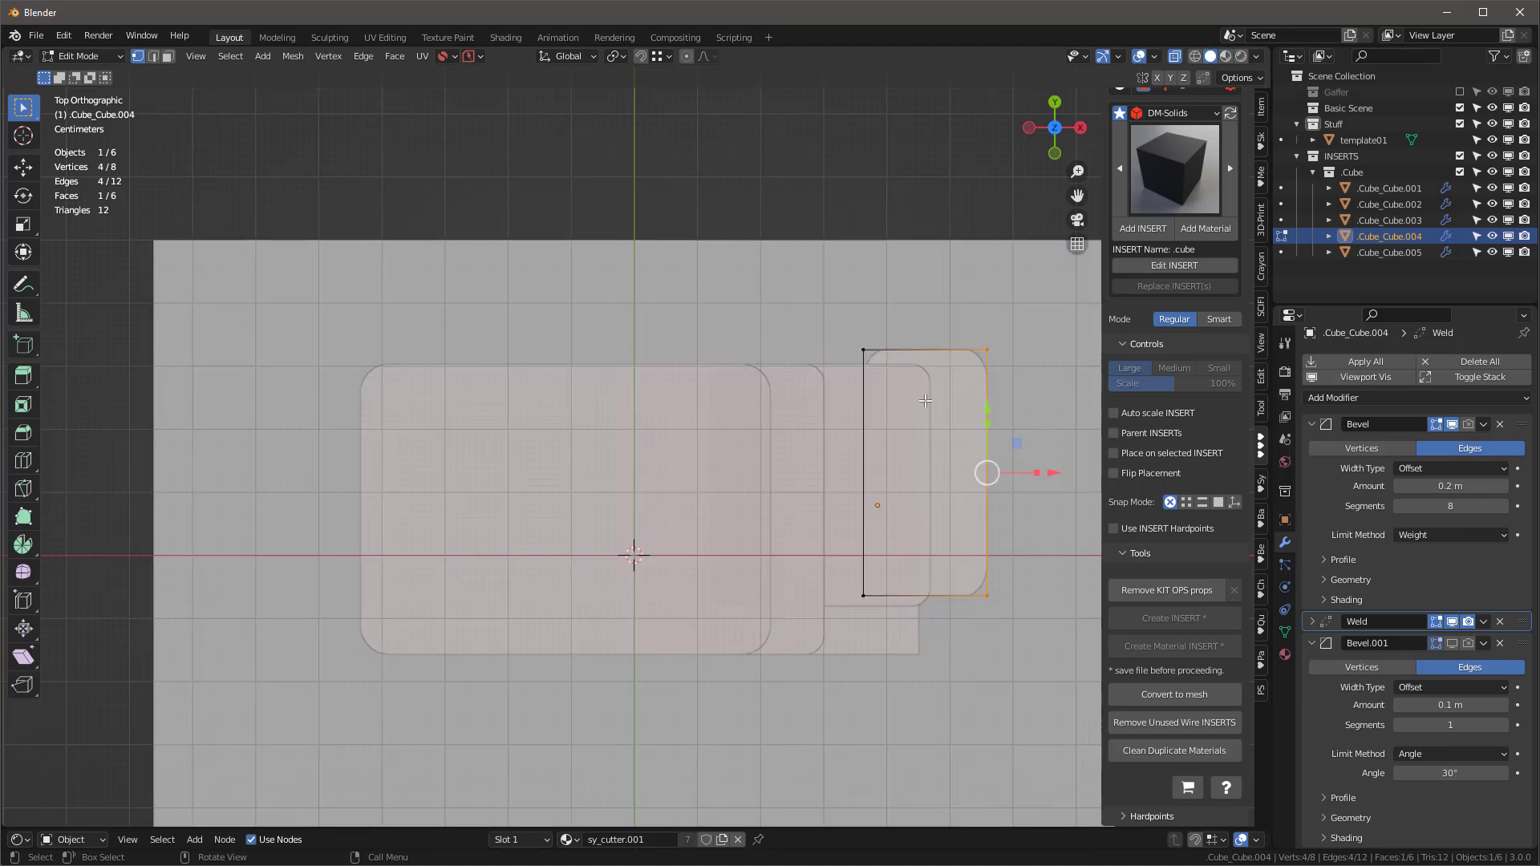
key("Tab")
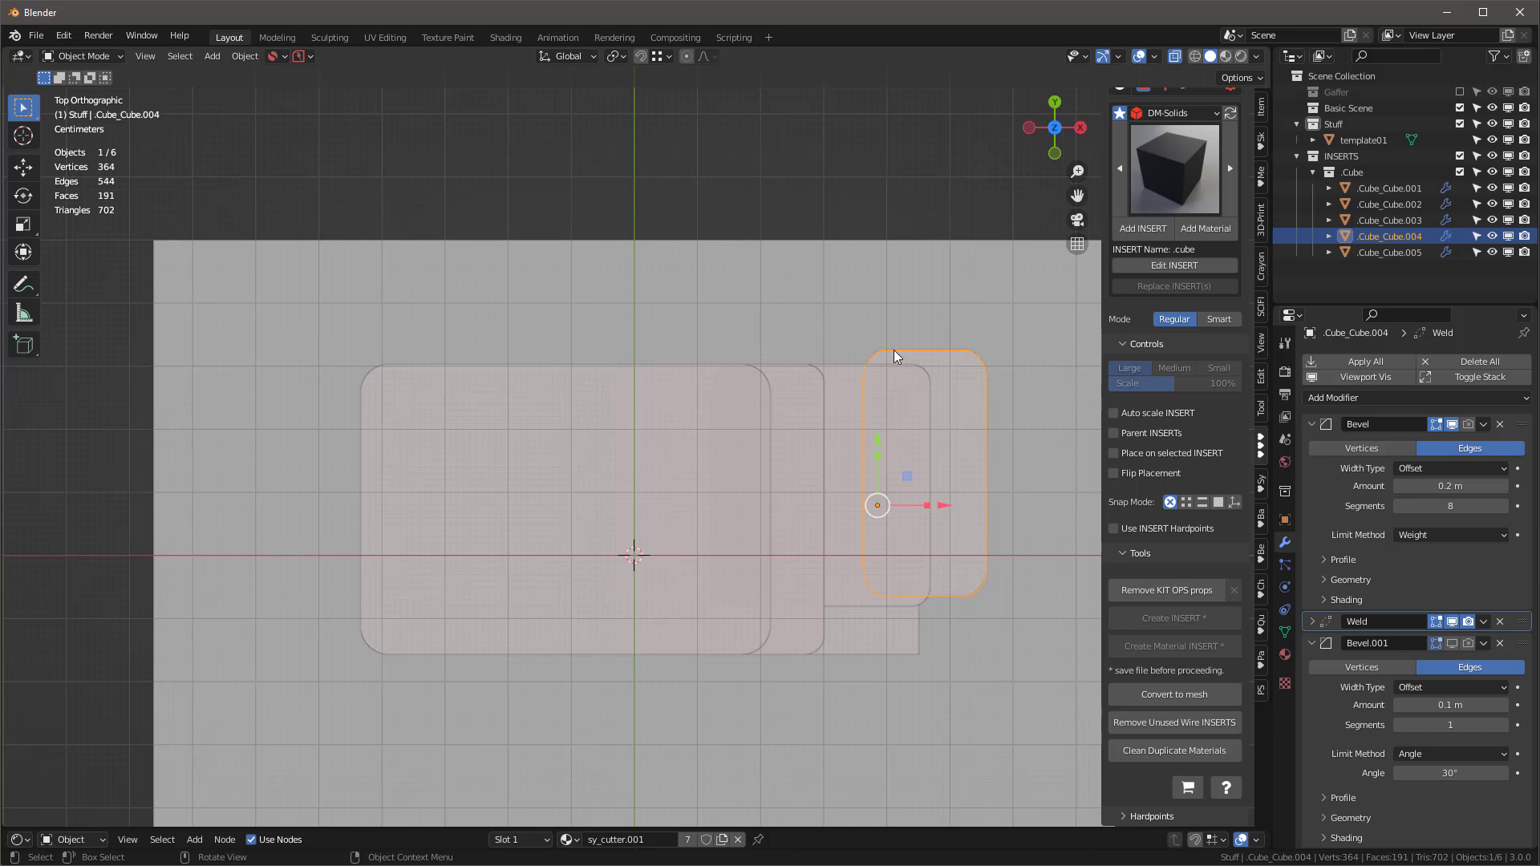
Step: Set the edges' Mean Bevel Weight to 0.00 on the inner side of the outermost side cube
key("Tab")
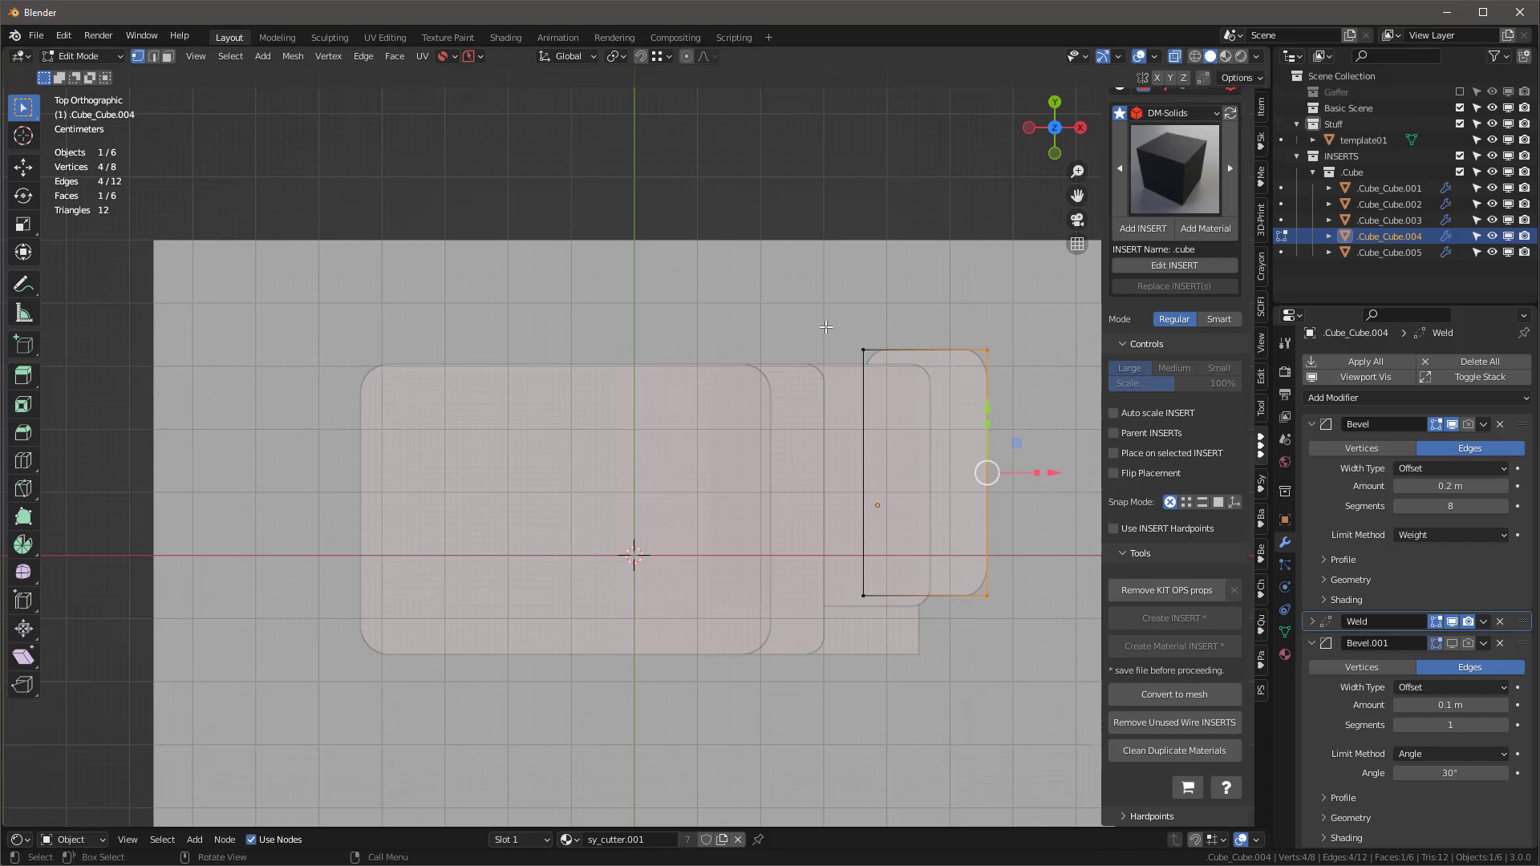
key("ctrl+i")
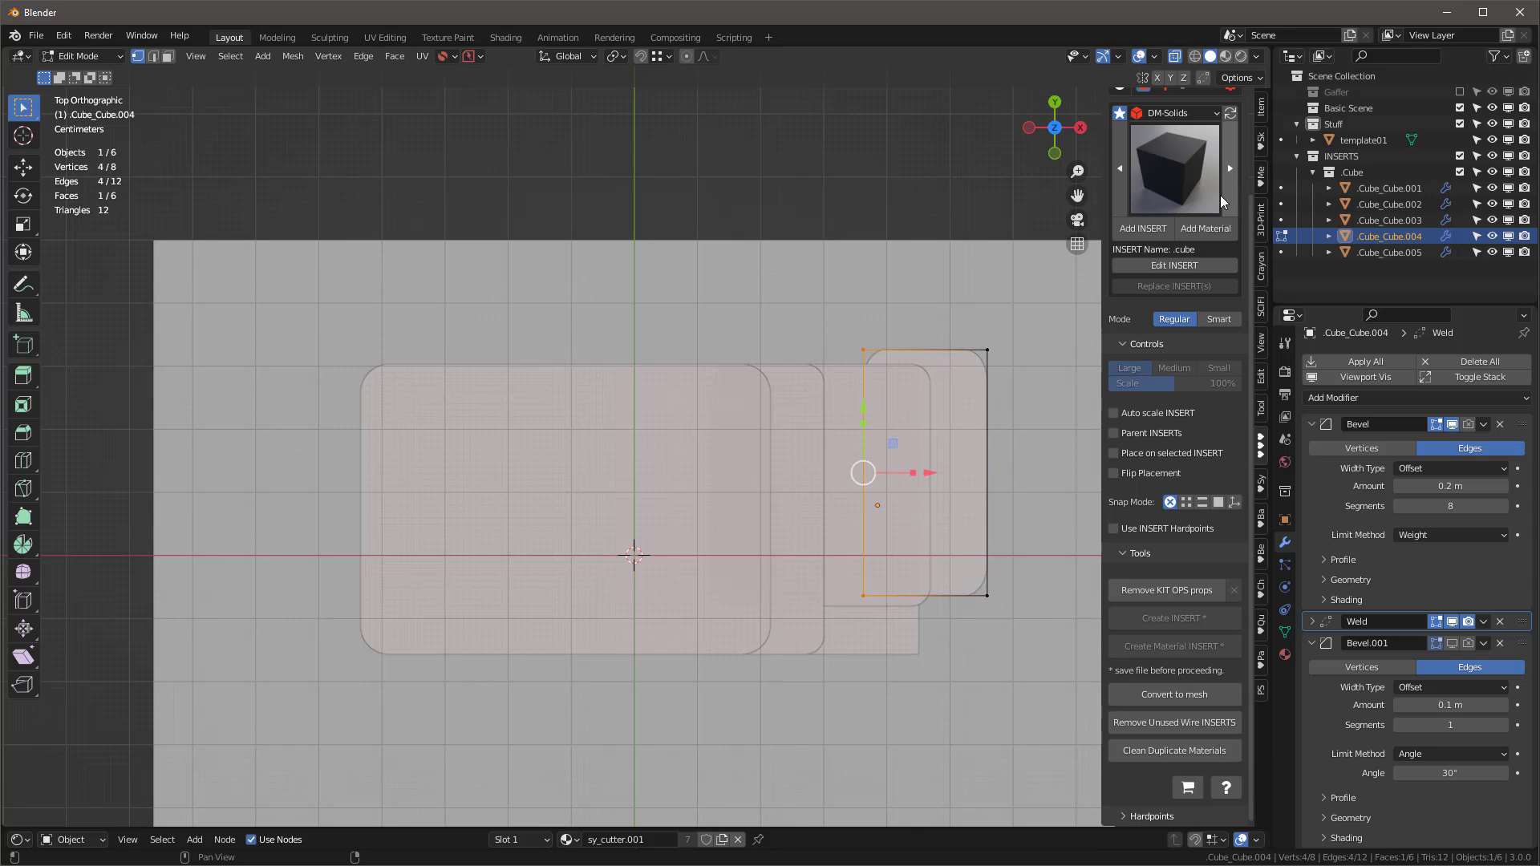
left_click(1263, 109)
left_click_drag(1192, 261, 1139, 261)
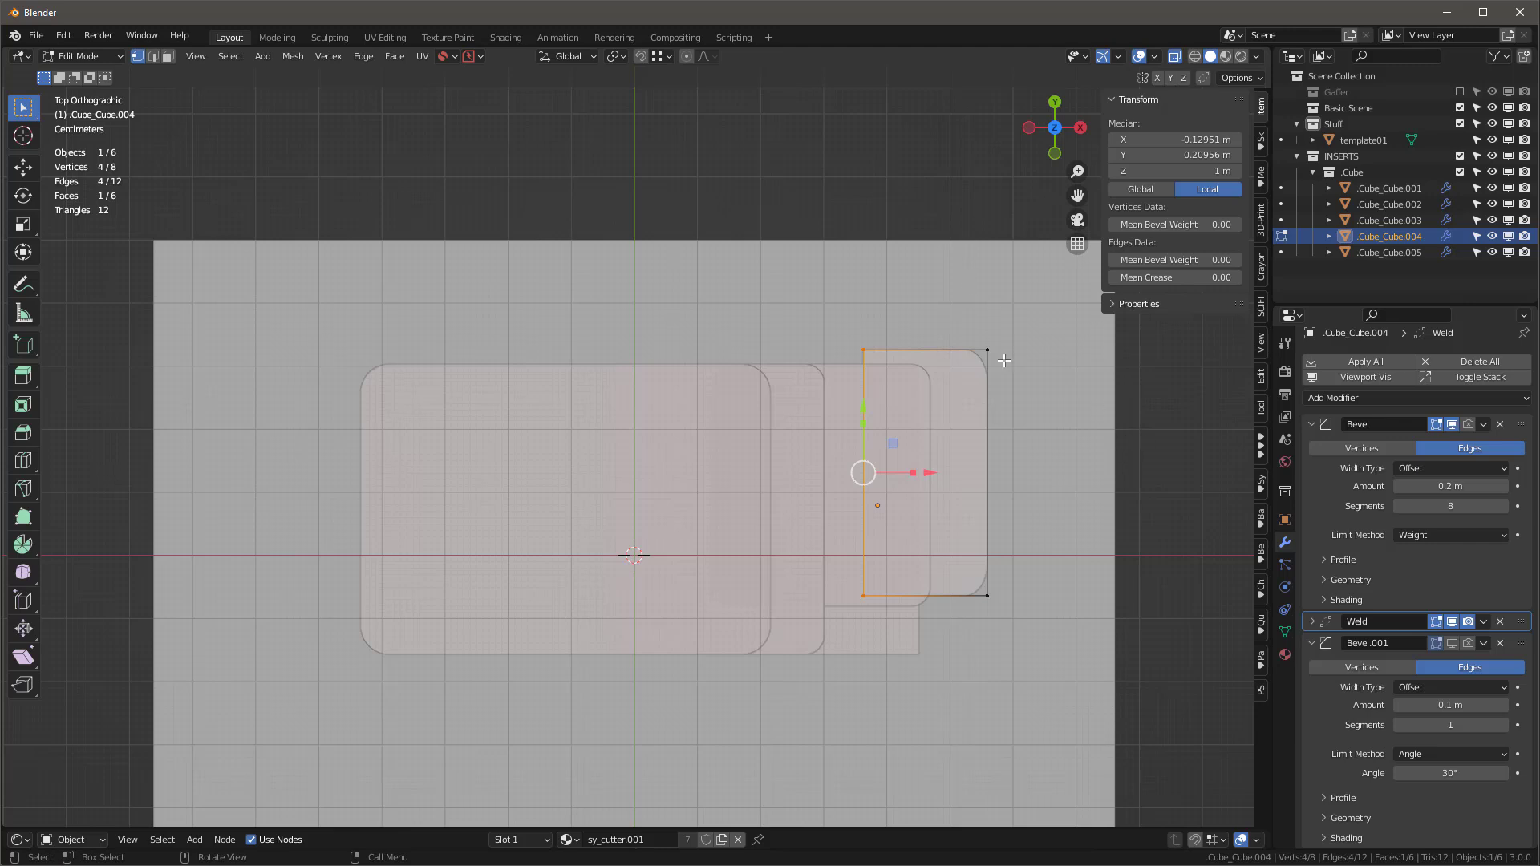
key("Tab")
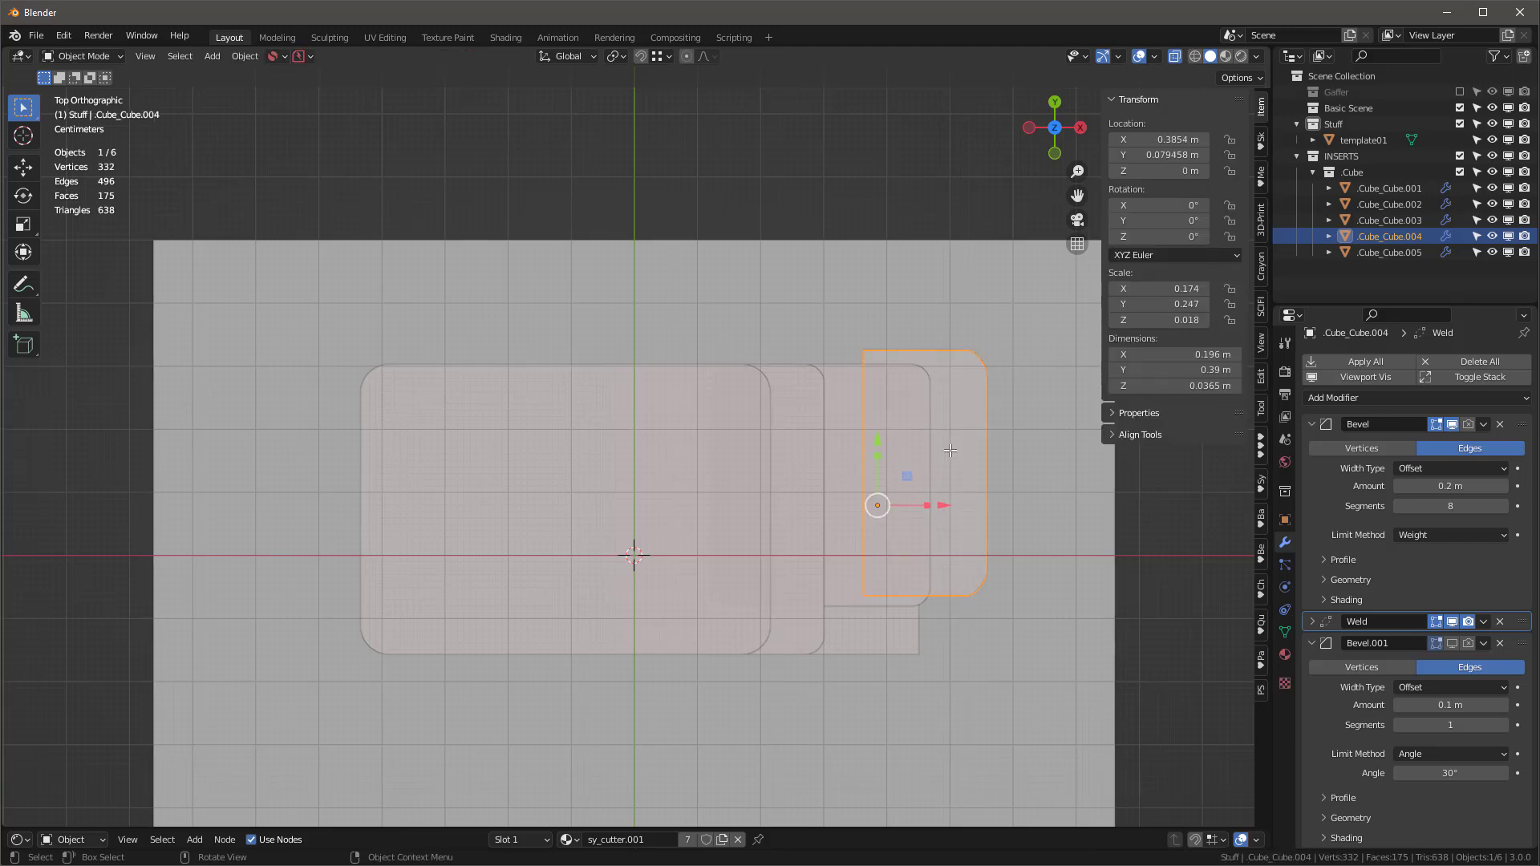
Step: Apply the outermost side cube's scale and set its first Bevel to 0.03 m with 16 segments
key("ctrl+a")
left_click(951, 456)
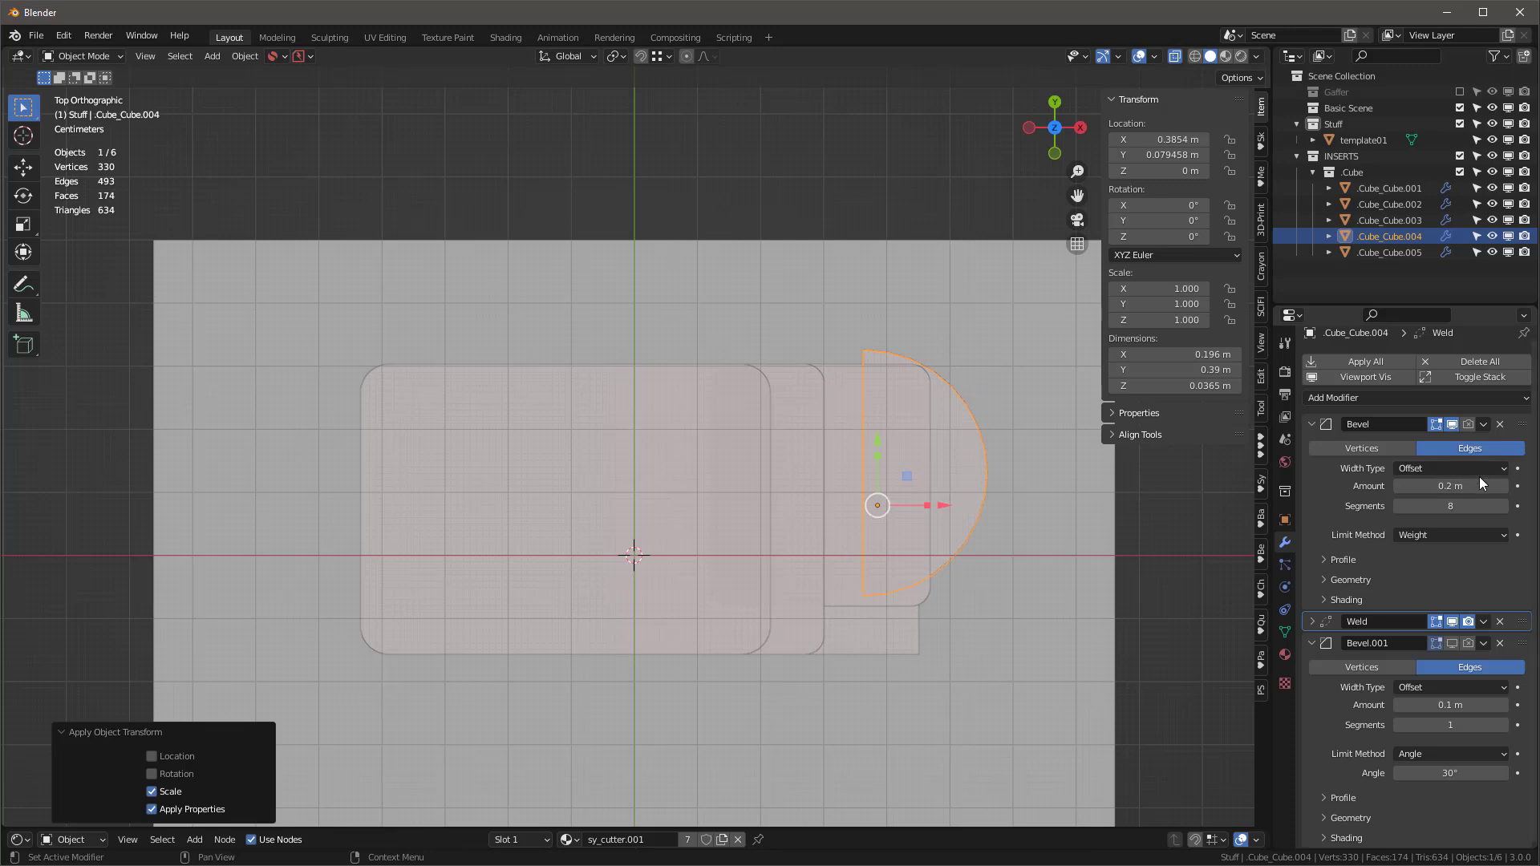
left_click_drag(1452, 486, 1407, 486)
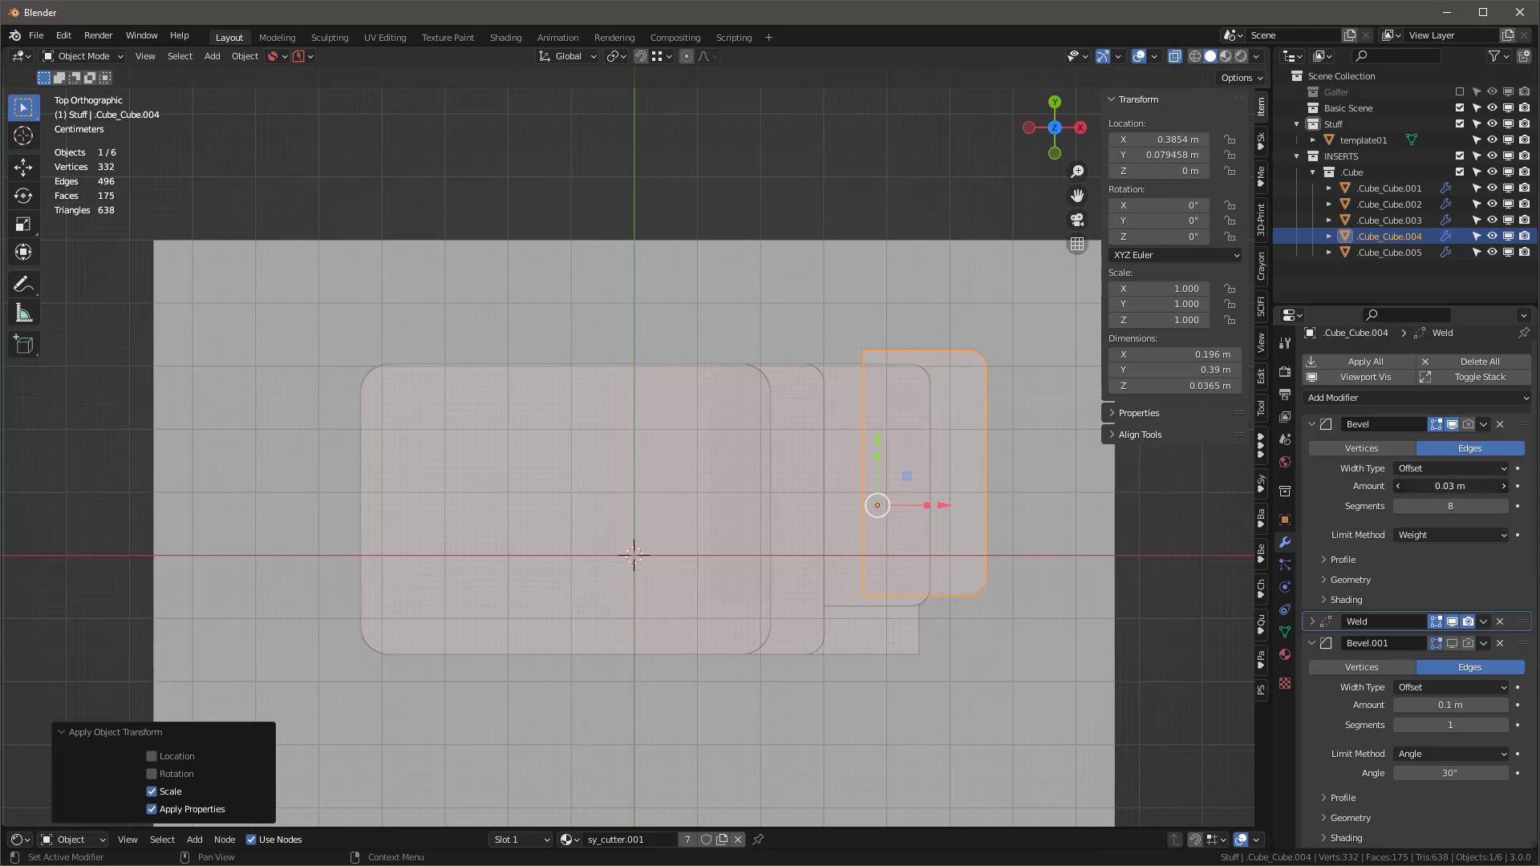
double_click(1450, 506)
type("16")
key("Return")
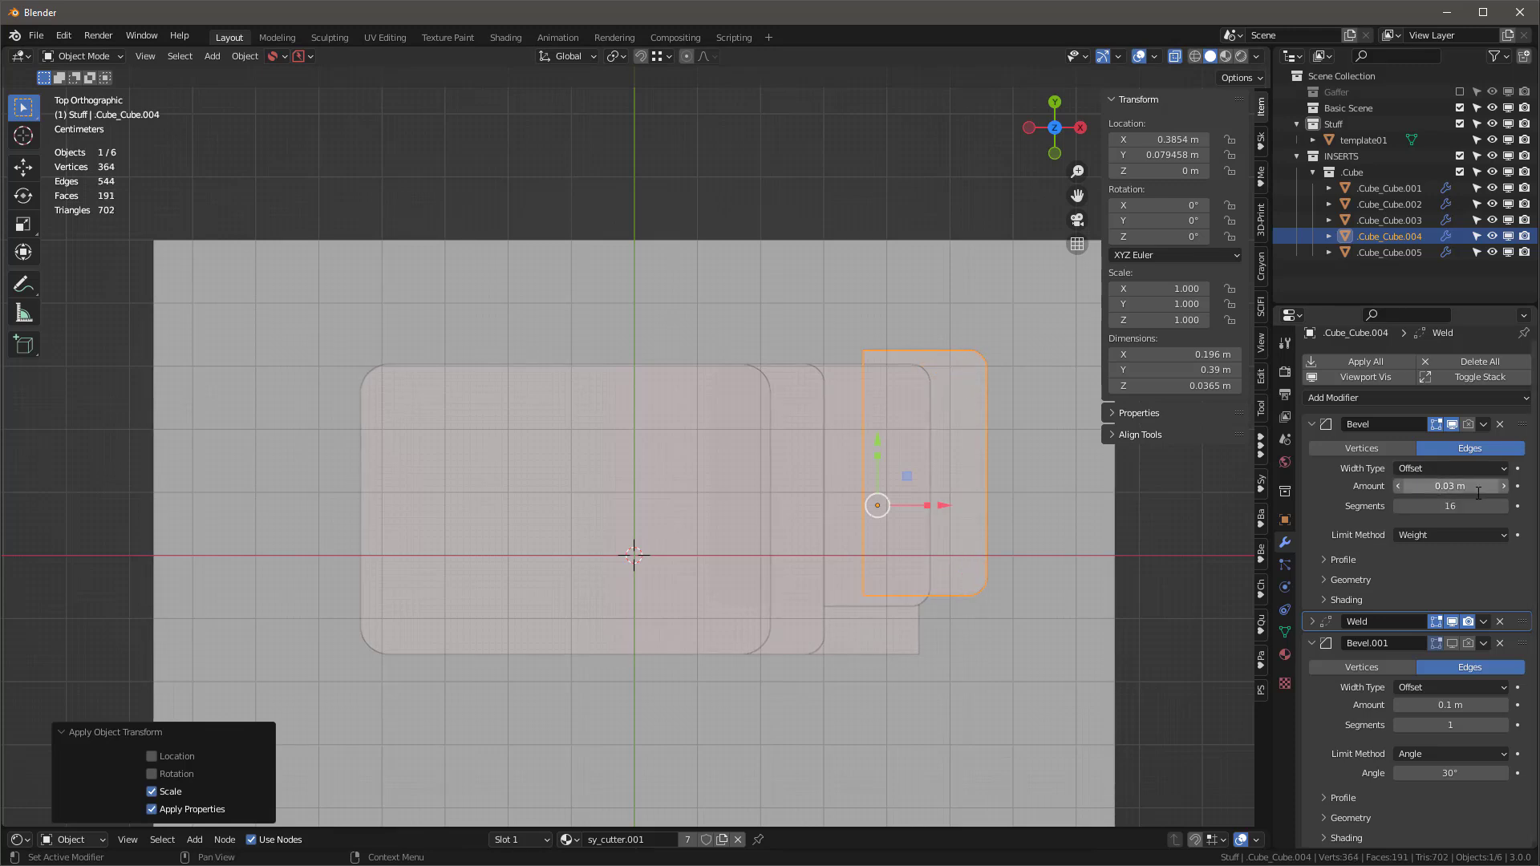
Step: Set the three-knob panel cube's first Bevel to 16 segments and compare the cube with the sketch
left_click(803, 456)
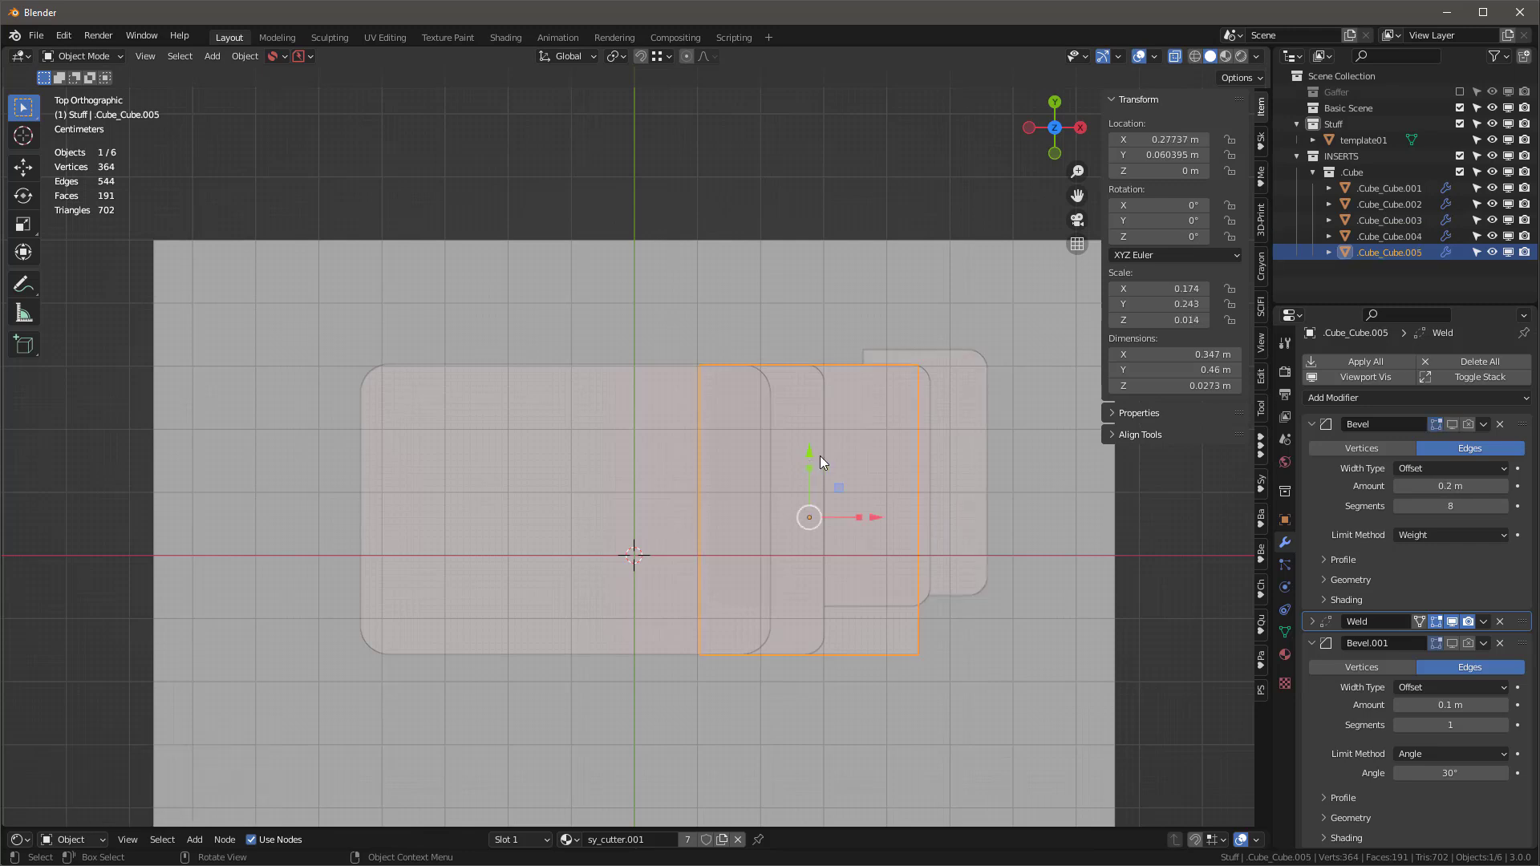
double_click(1436, 506)
type("16")
key("Return")
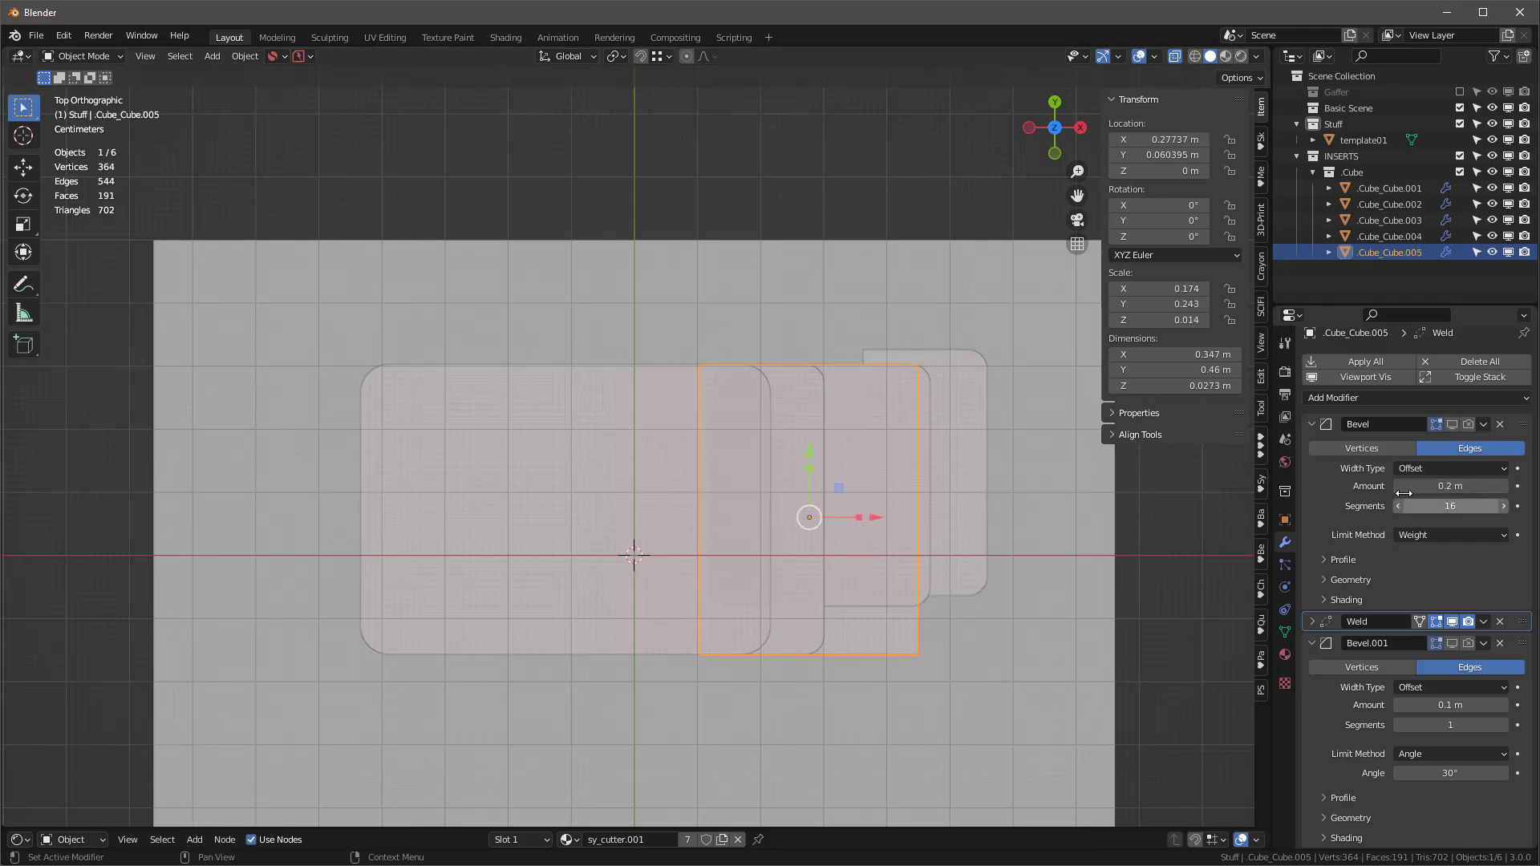
left_click(927, 375)
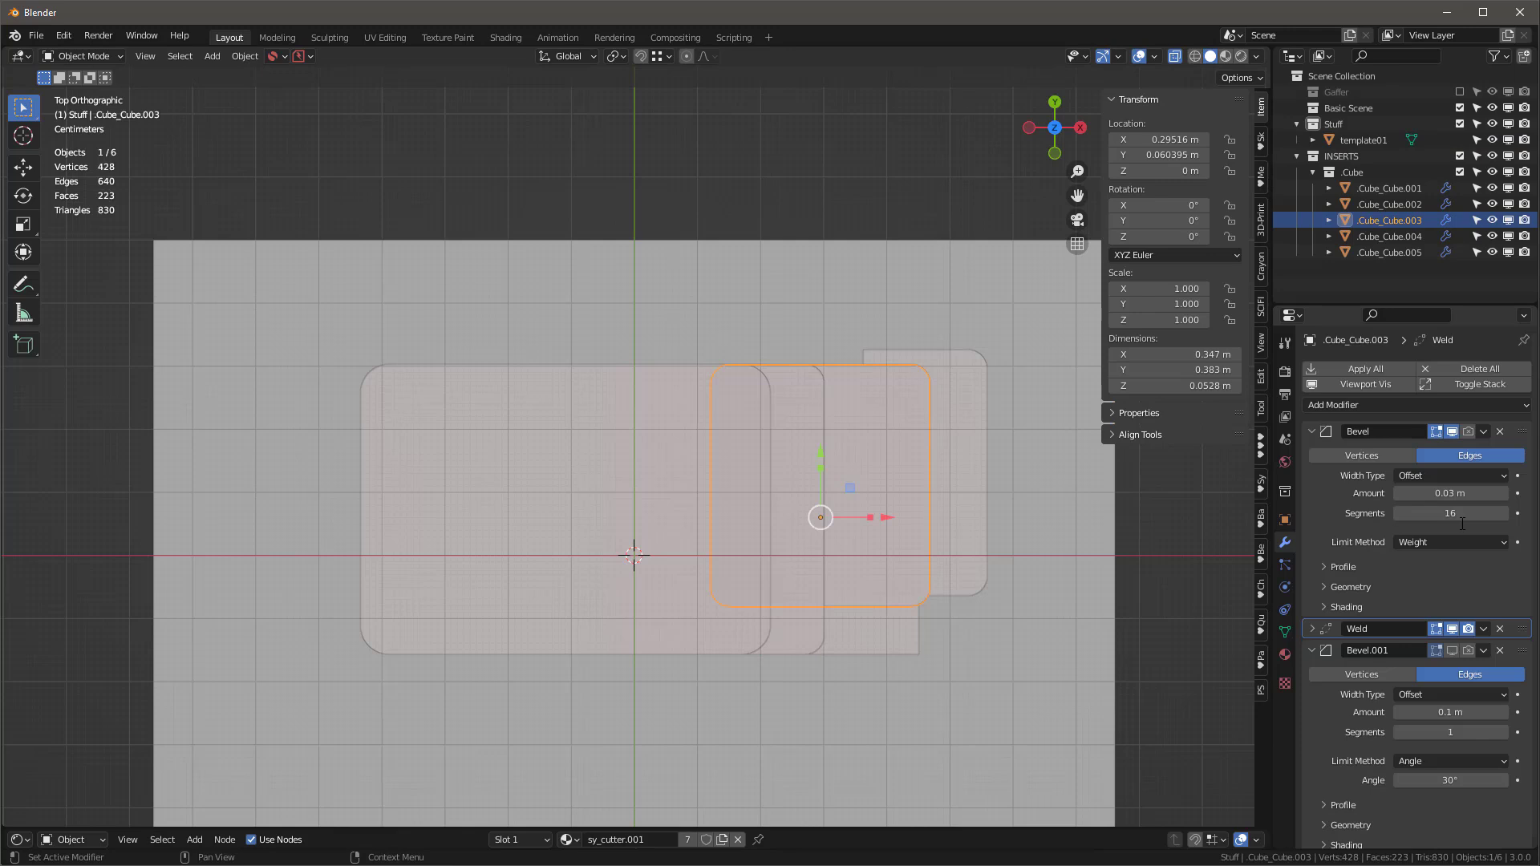
left_click(883, 645)
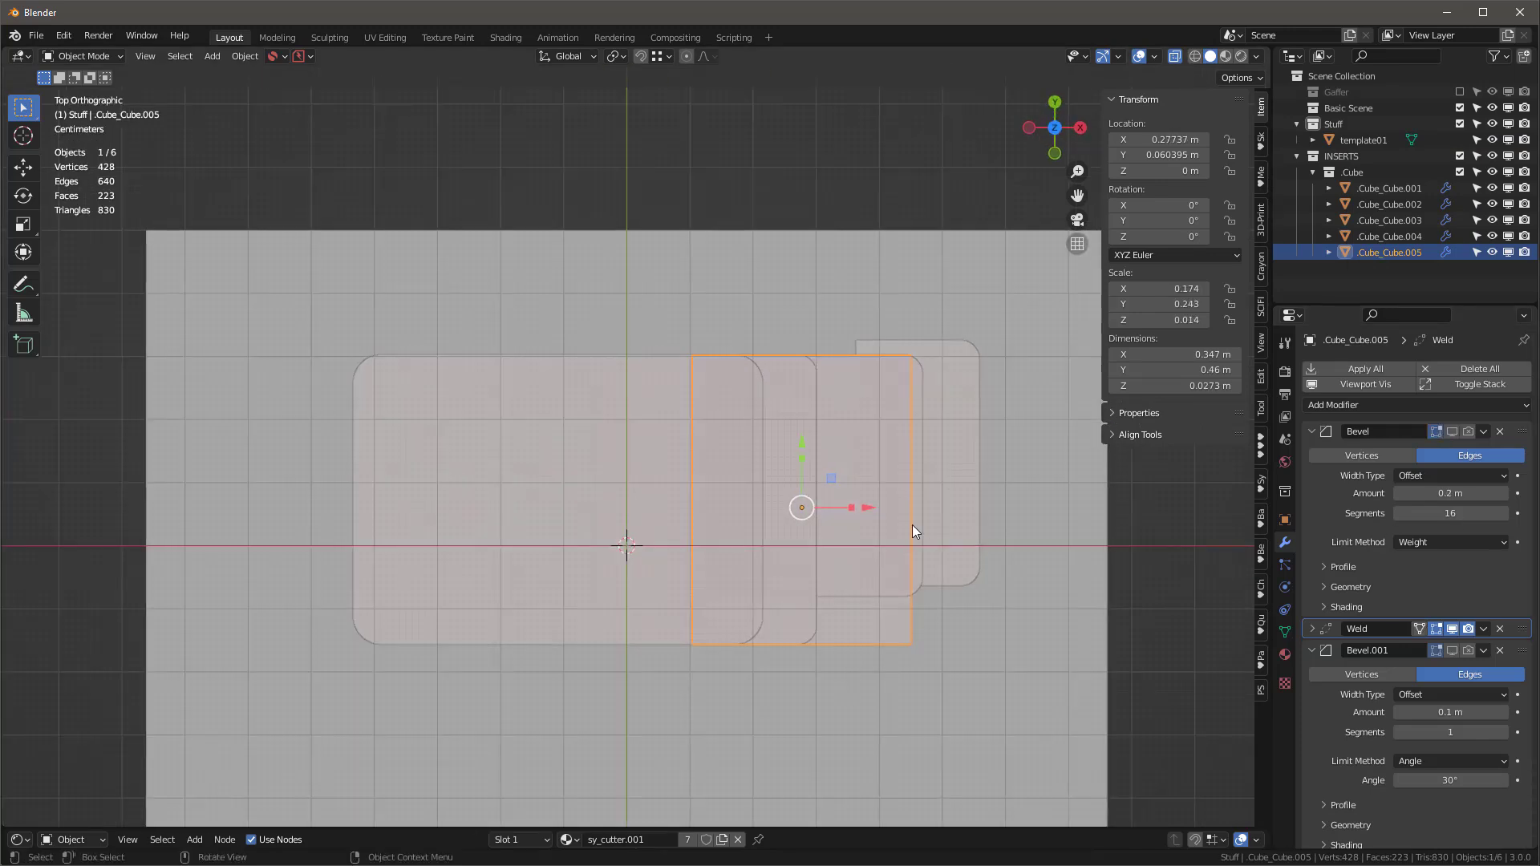
key("z")
left_click(991, 673)
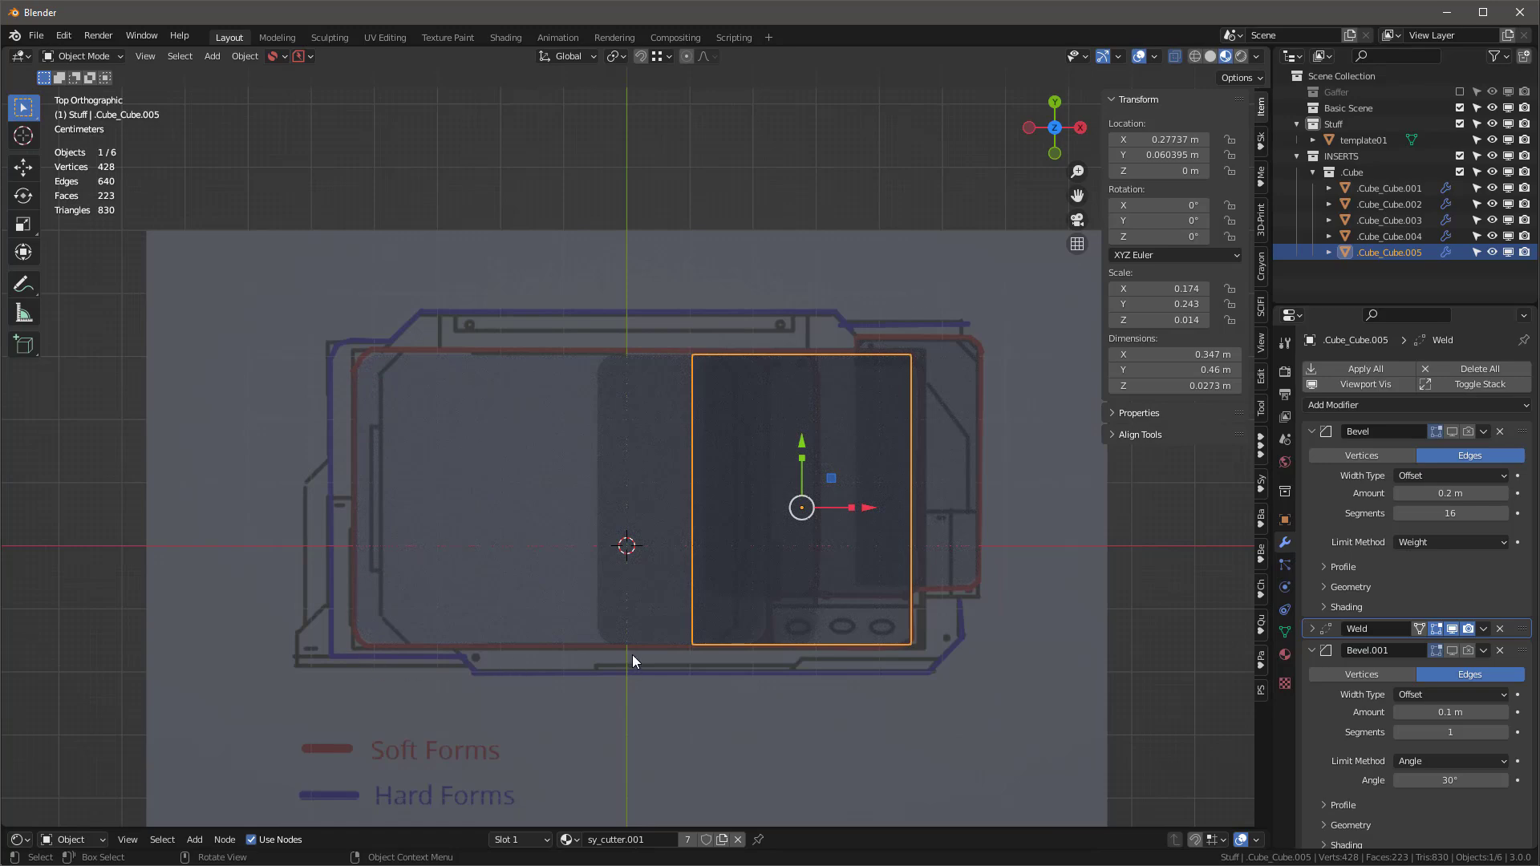
Step: Return to Solid shading and exclude the Stuff collection containing the template plane from the view layer
mouse_move(936, 588)
middle_mouse_down()
mouse_move(851, 529)
mouse_move(877, 503)
mouse_move(897, 559)
mouse_move(947, 604)
middle_mouse_up()
key("z")
left_click(952, 576)
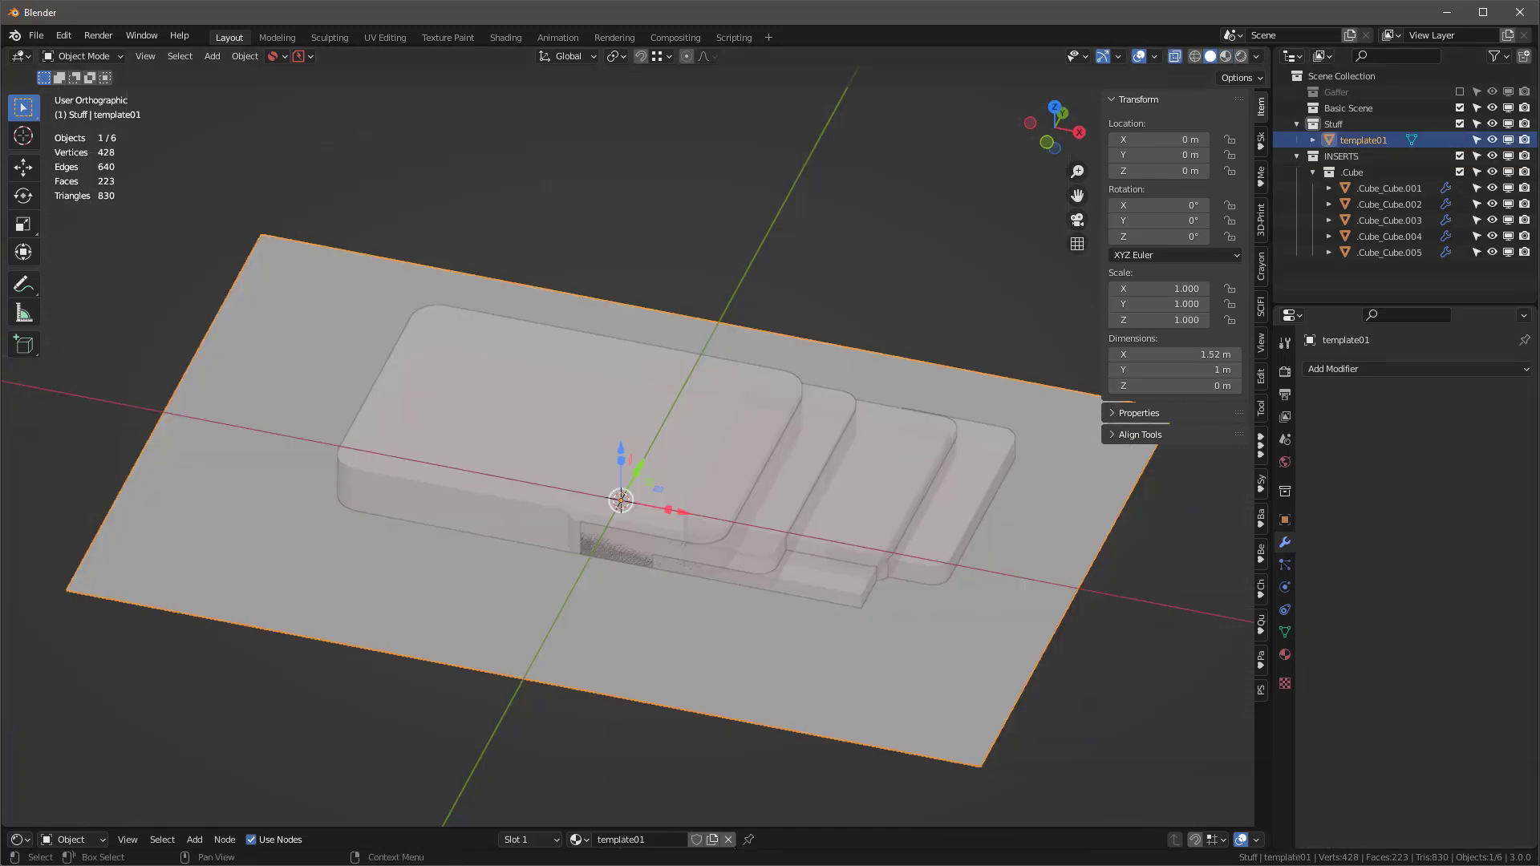
left_click(1460, 124)
Step: Select all five cubes with the large screen cube active and apply Visual Geometry to Mesh
left_click_drag(293, 206, 1042, 688)
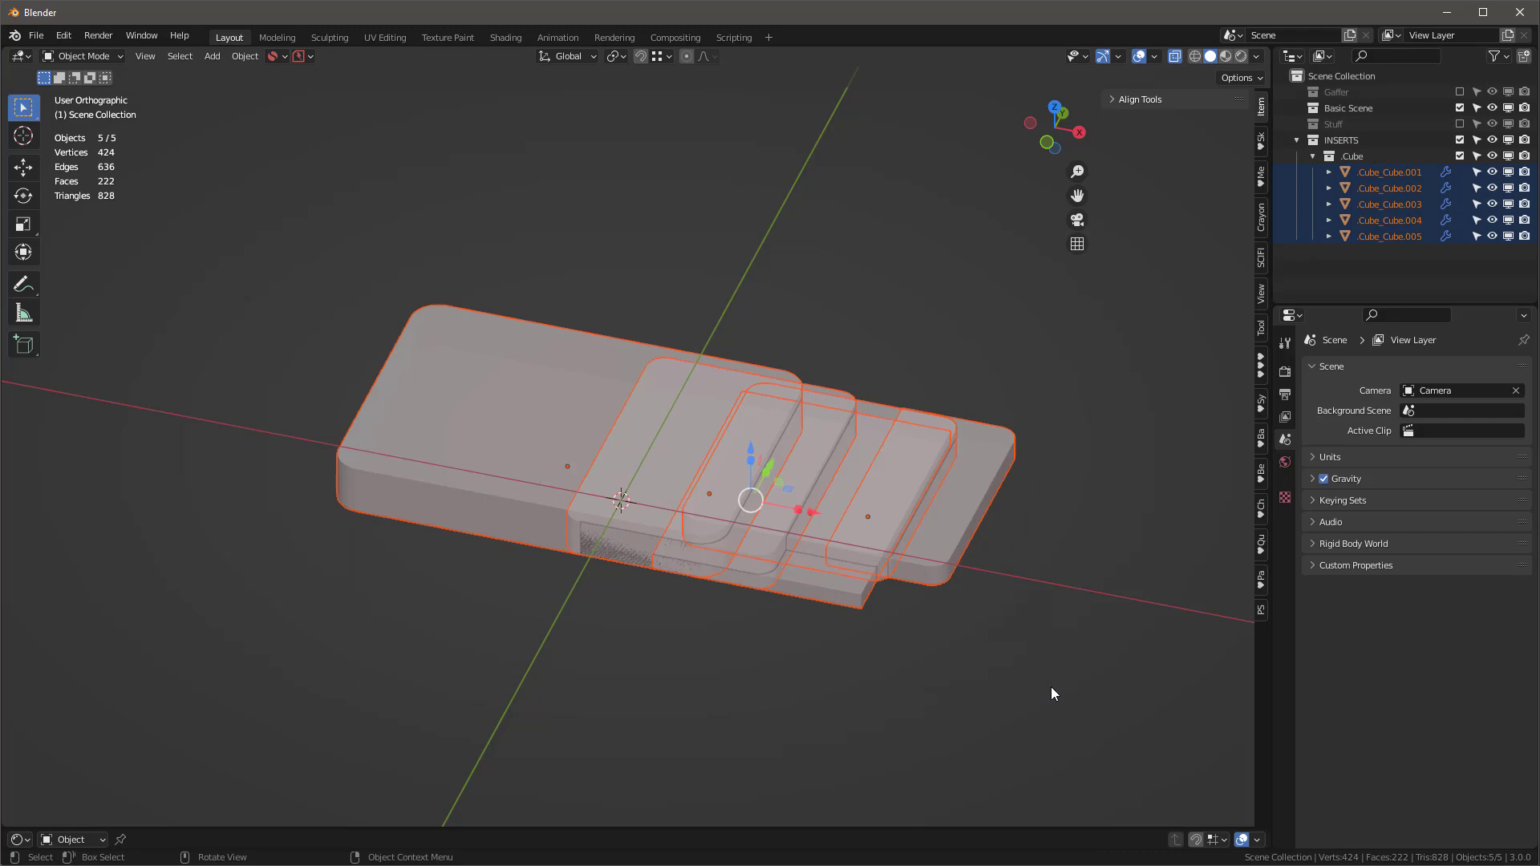
left_click(614, 447, "shift")
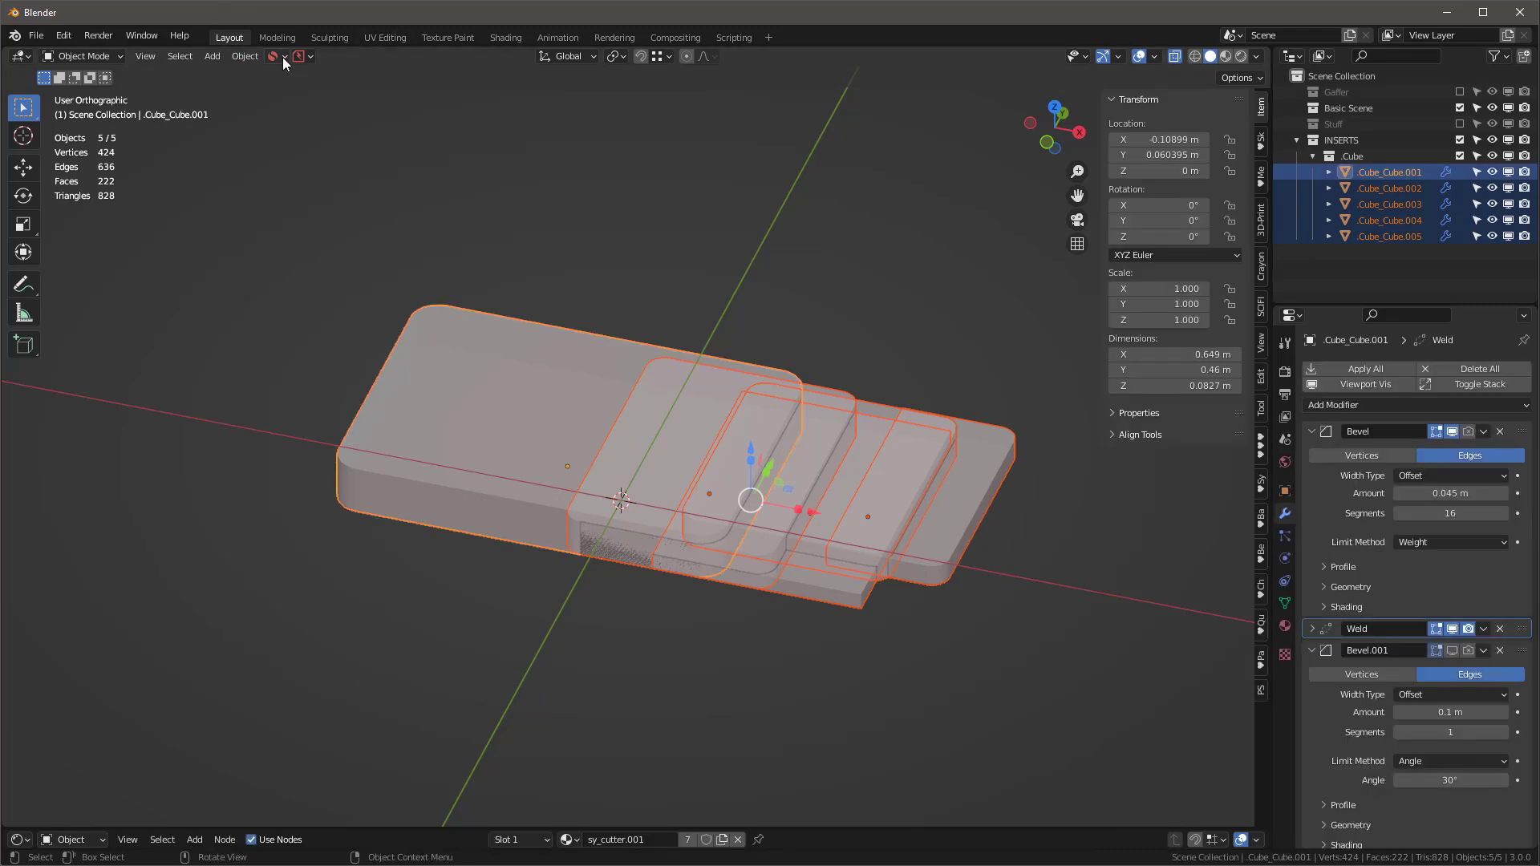
left_click(241, 56)
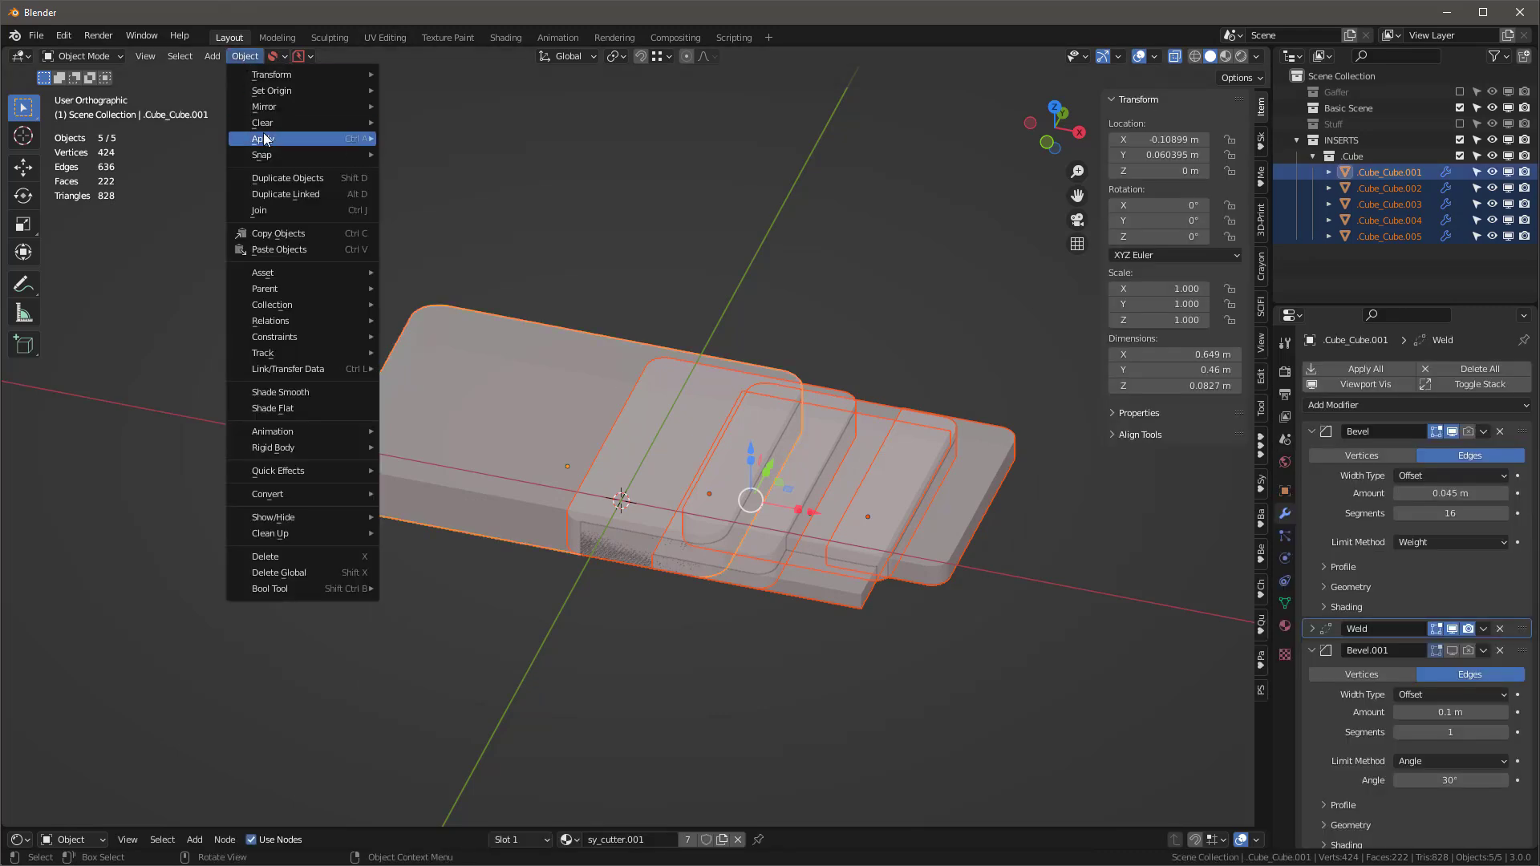
mouse_move(305, 139)
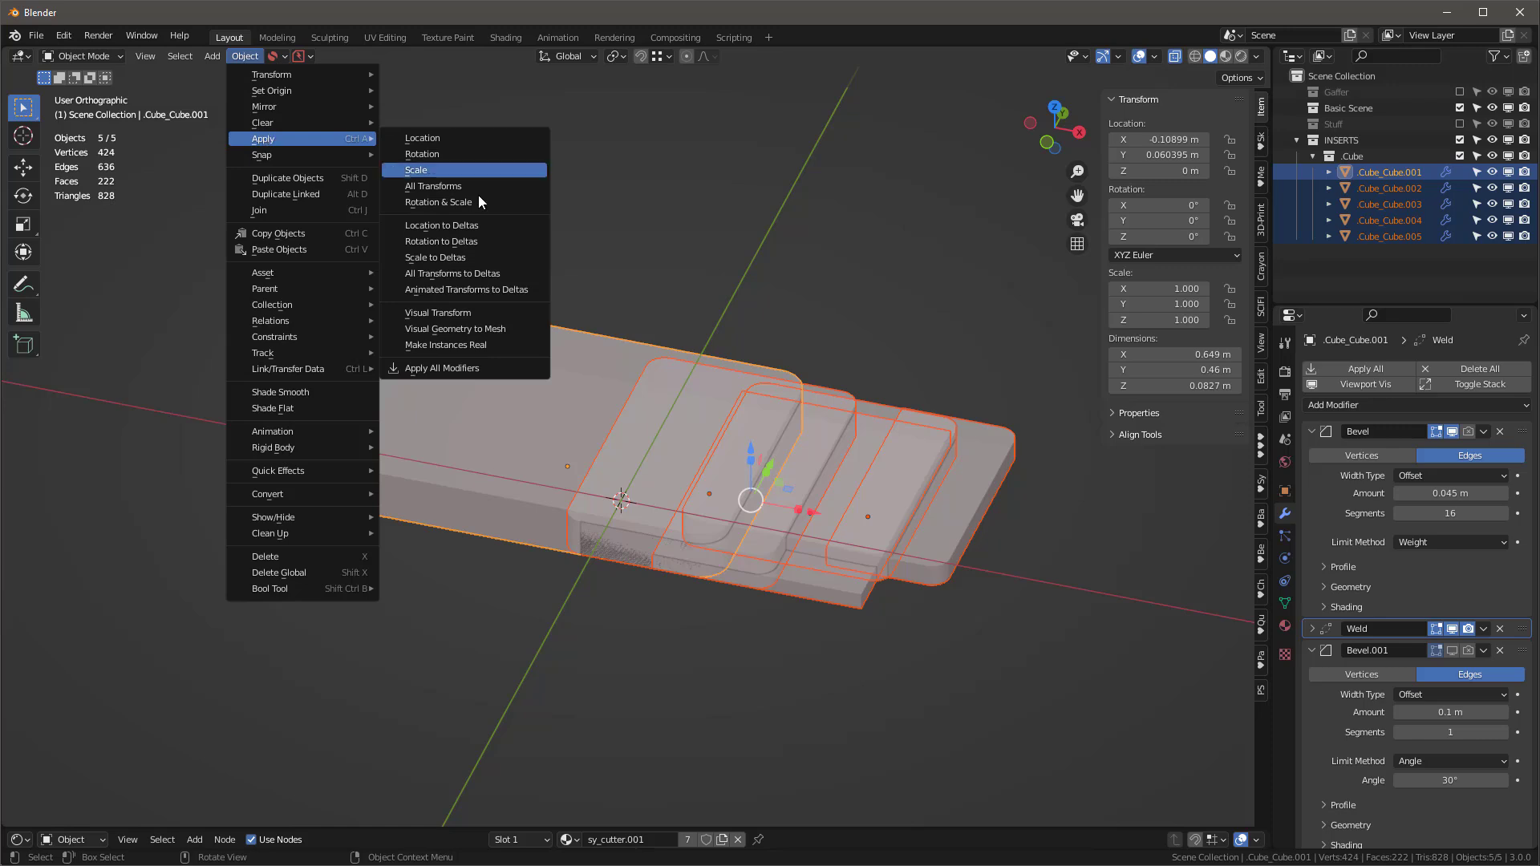
left_click(452, 332)
Step: Join the five converted cubes into one object and deselect it
mouse_move(744, 464)
middle_mouse_down()
mouse_move(727, 507)
mouse_move(760, 441)
mouse_move(745, 445)
middle_mouse_up()
key("ctrl+j")
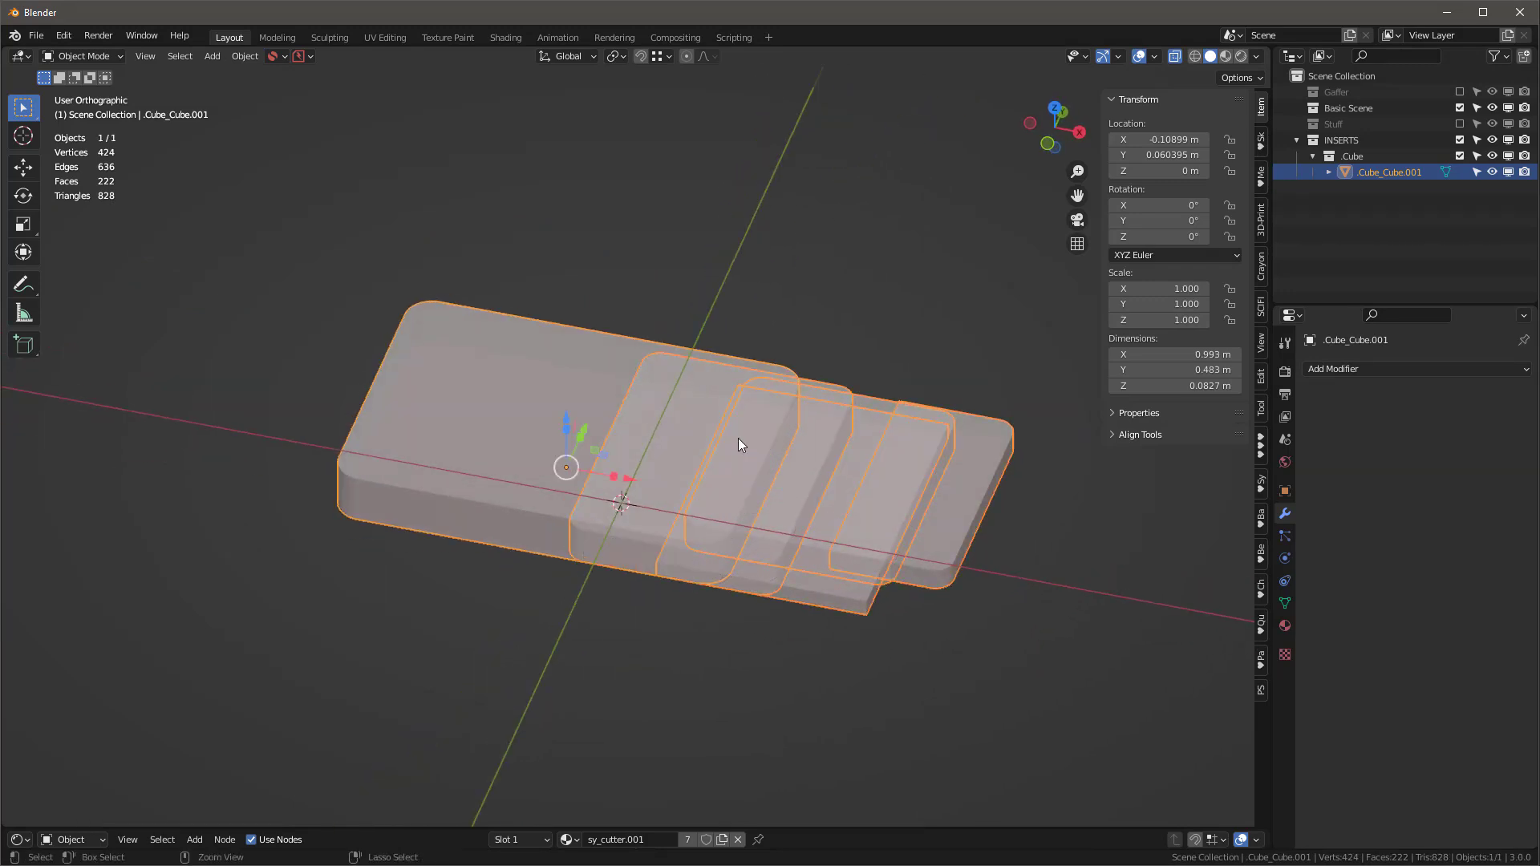
left_click(678, 210)
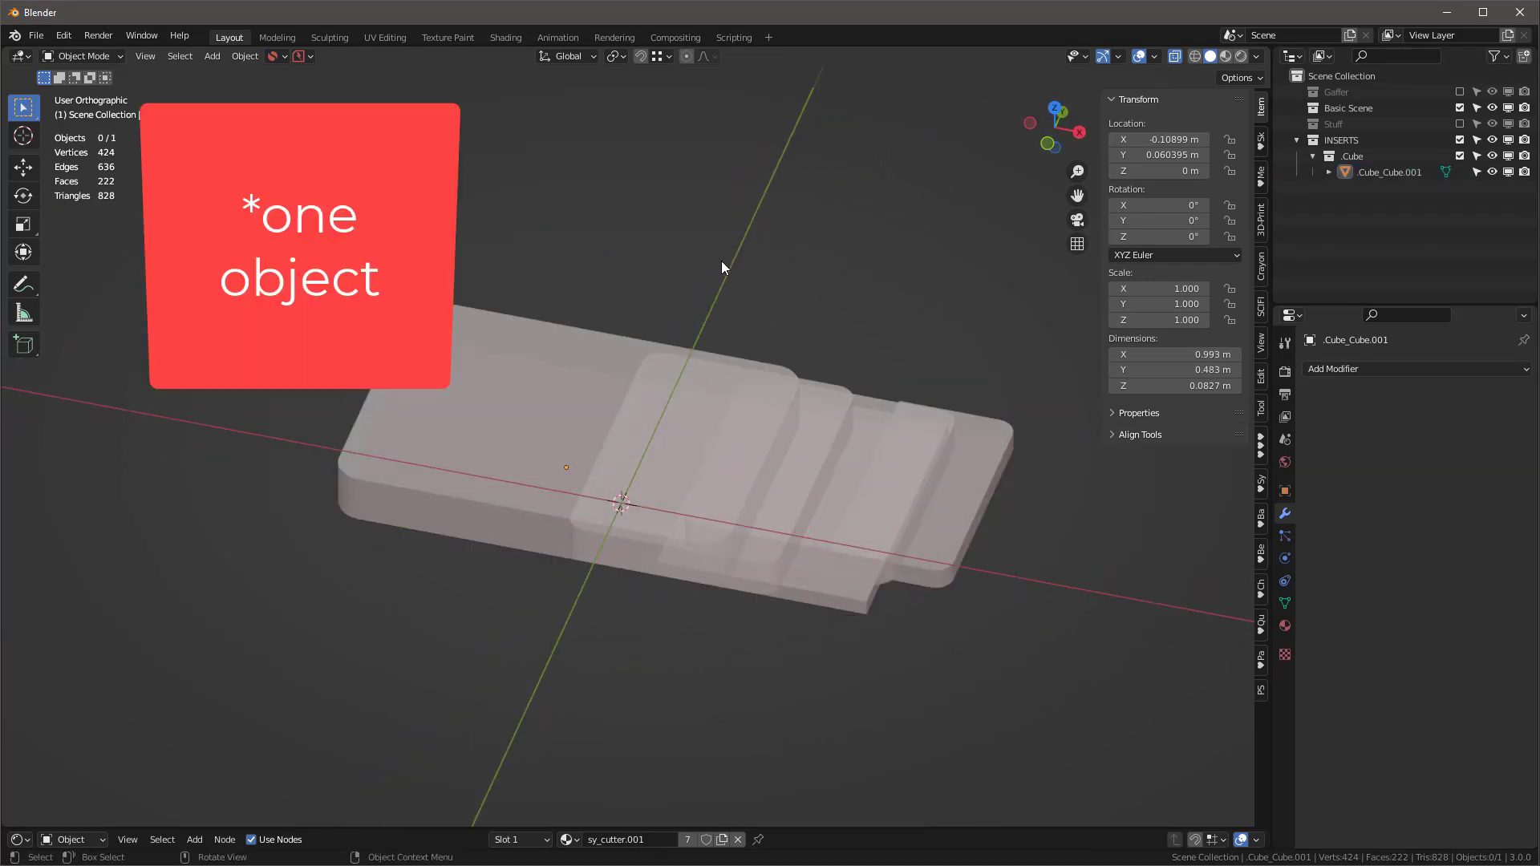
Step: Turn off X-ray, select the joined stepped block and bring up the KIT OPS controls
key("alt+z")
middle_click_drag(801, 353, 810, 320)
left_click(764, 373)
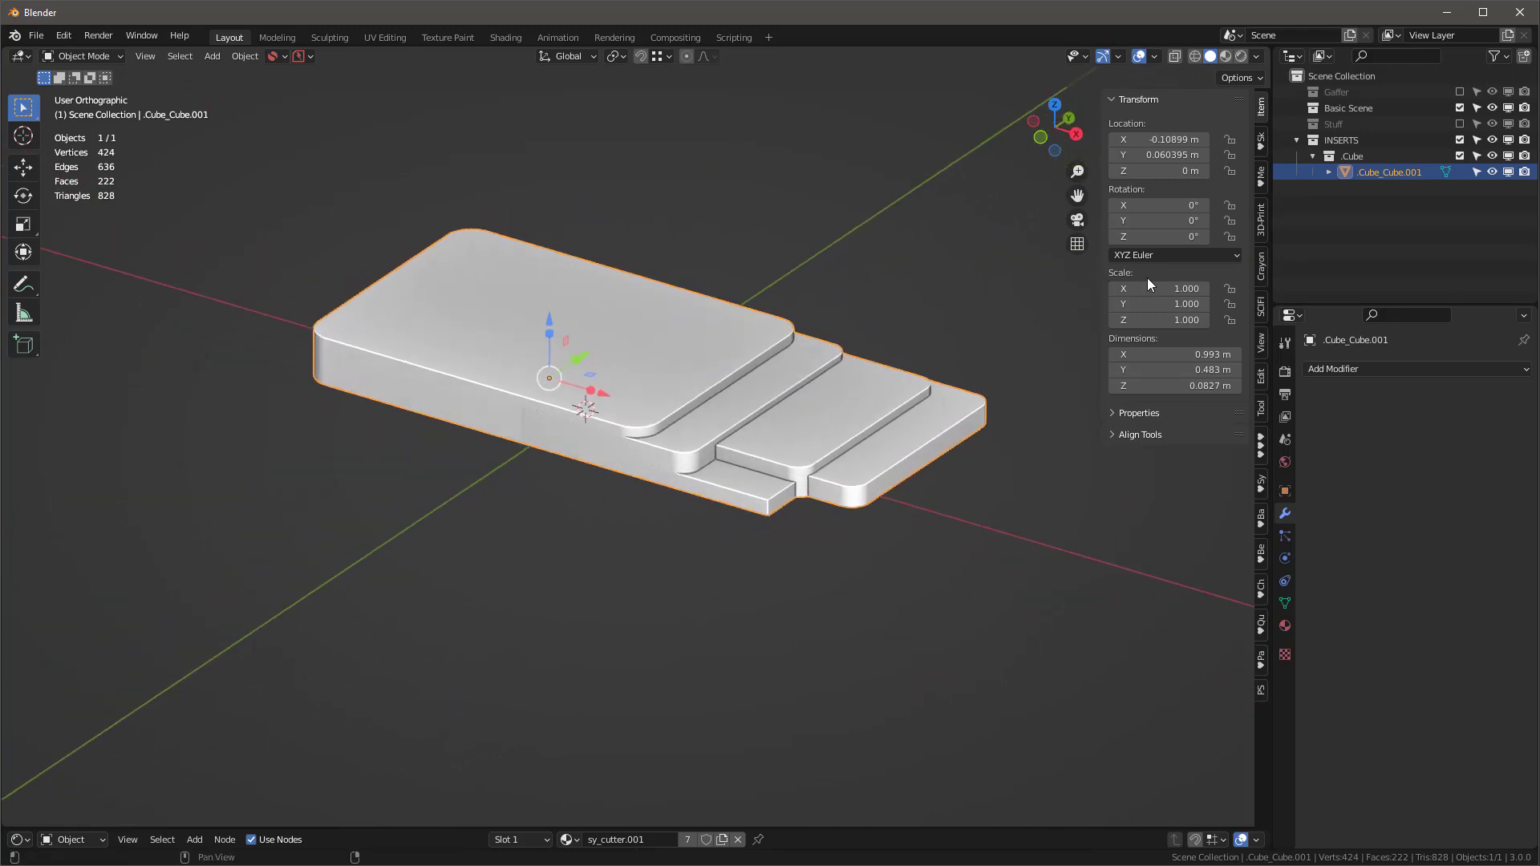
left_click(1260, 444)
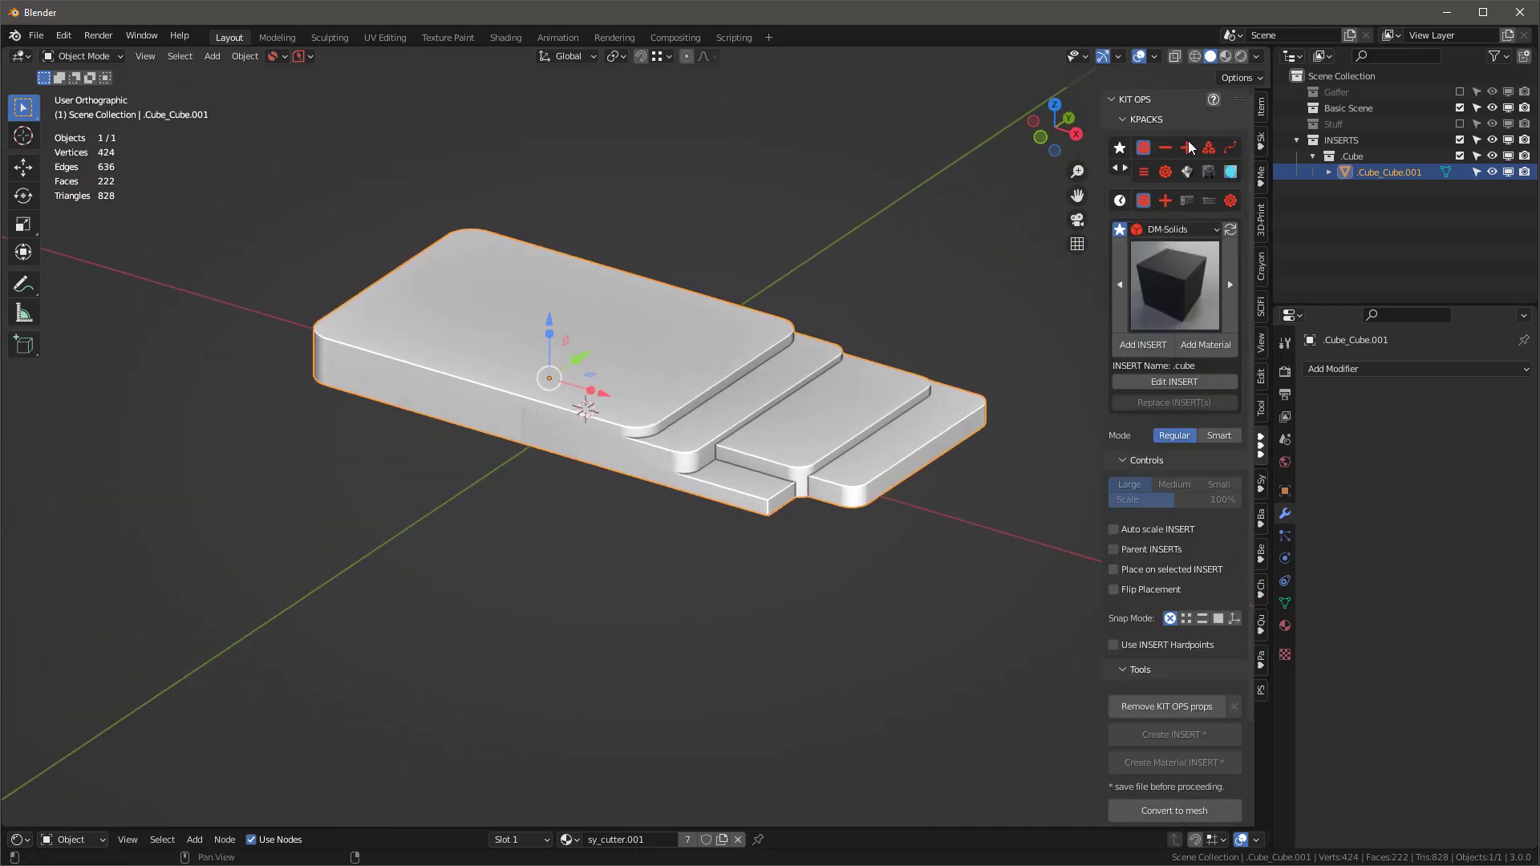
Step: Choose the +torpedo INSERT from the DM+ KPACK and add it onto the stepped block
left_click(1186, 145)
left_click(1171, 297)
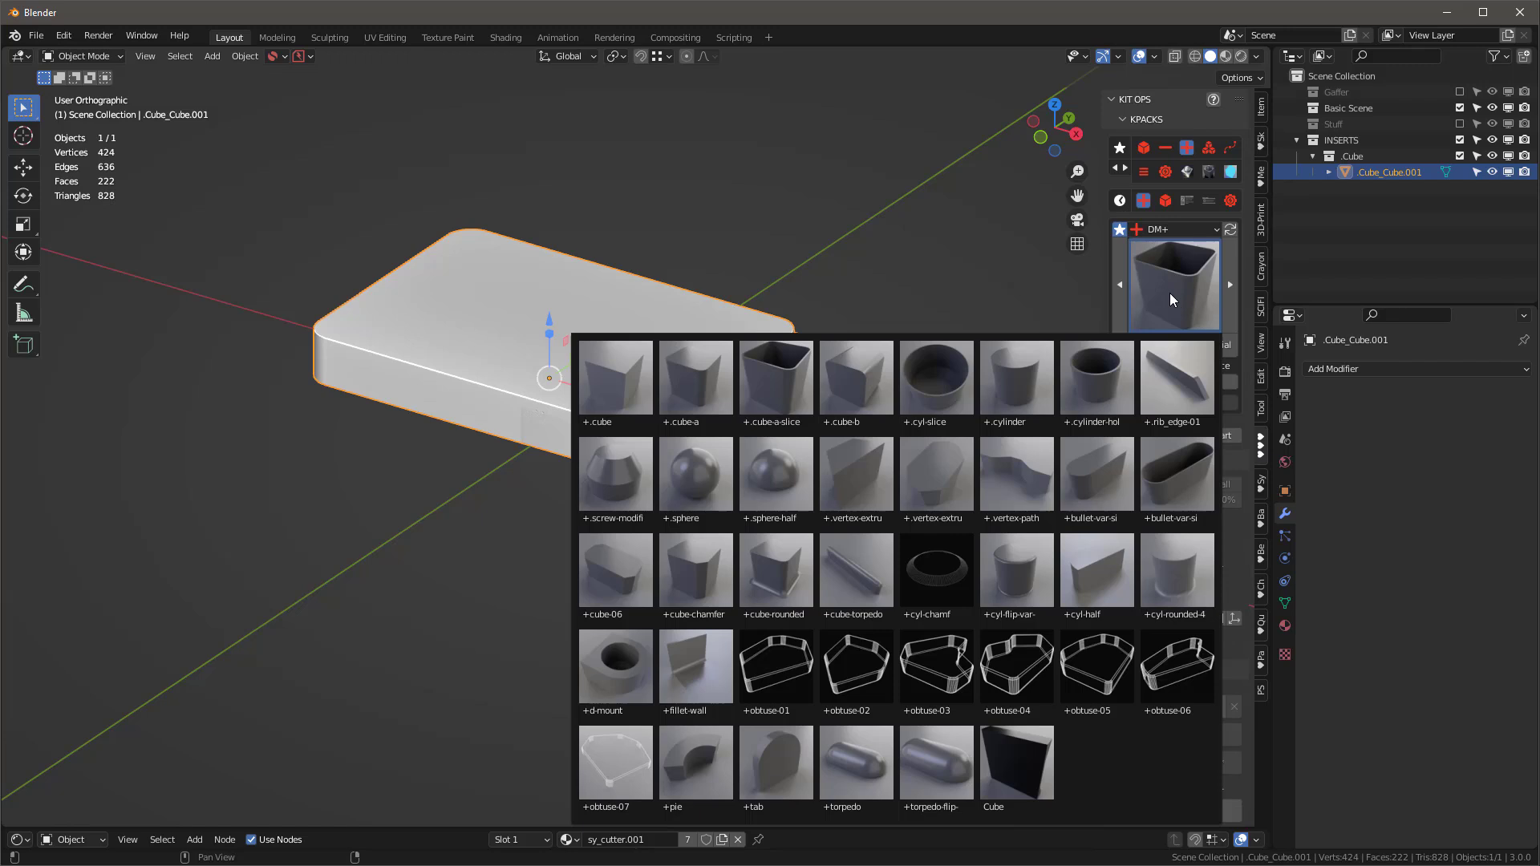
left_click(860, 792)
middle_click_drag(861, 786, 852, 399)
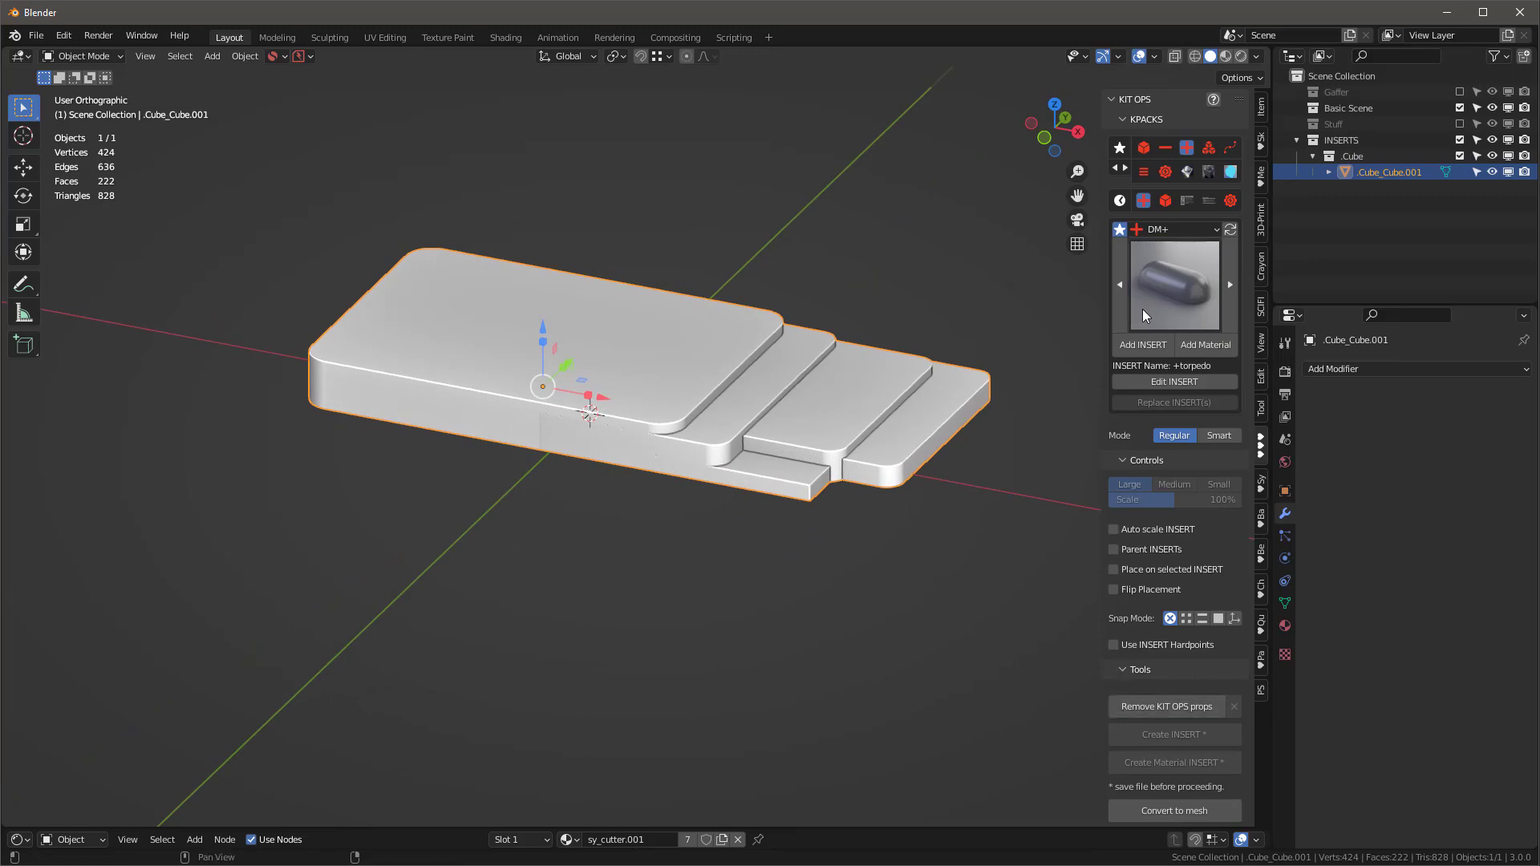
left_click(1155, 351)
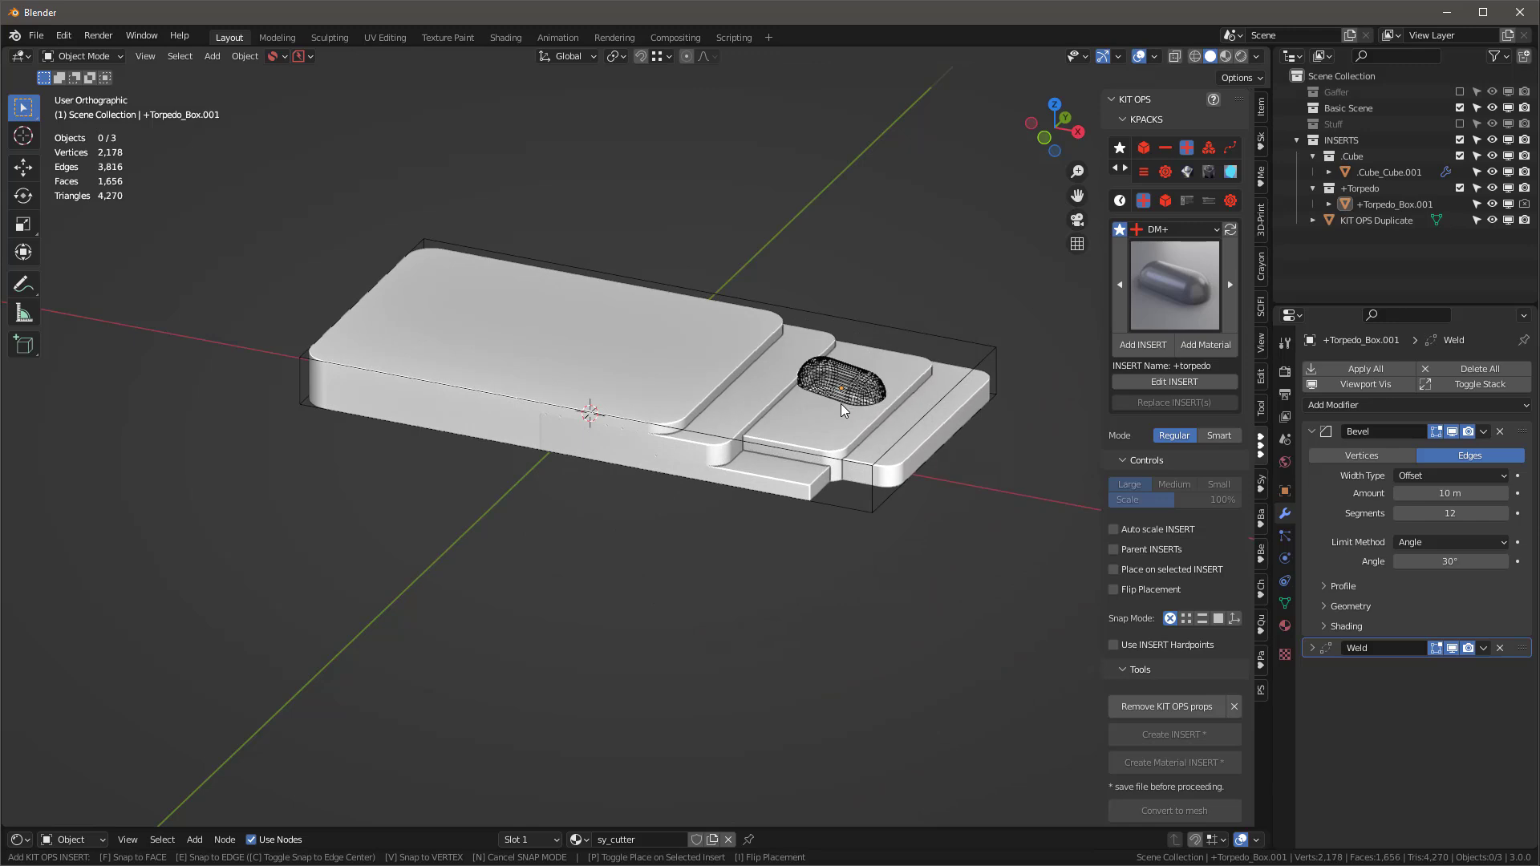
Step: Adjust the torpedo INSERT's scale and place it on the third step, near the block's far long edge
scroll(818, 395, "up", 4)
scroll(817, 392, "up", 3)
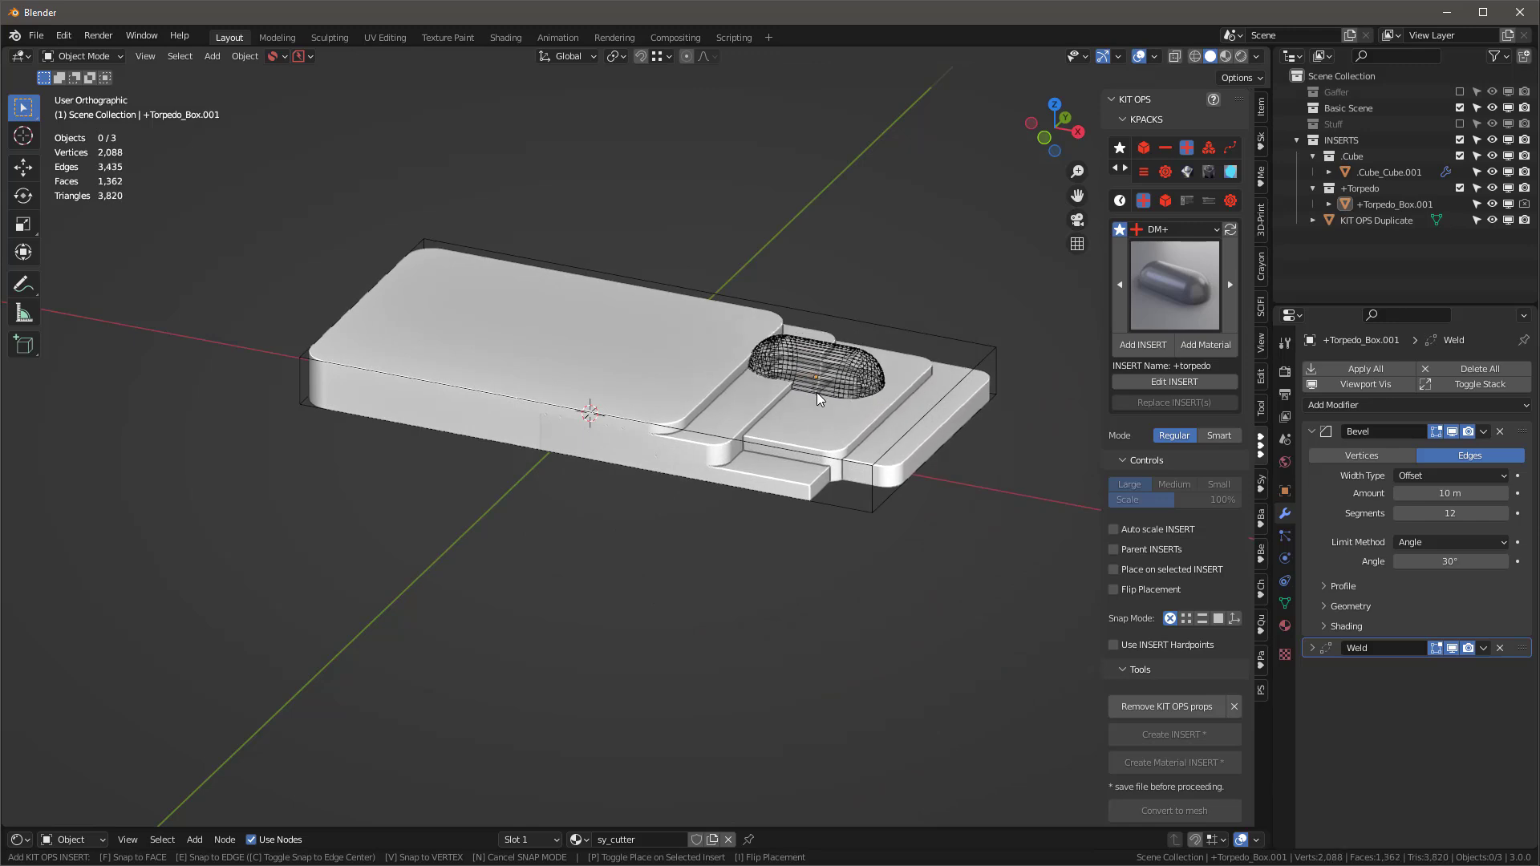
scroll(817, 392, "down", 4)
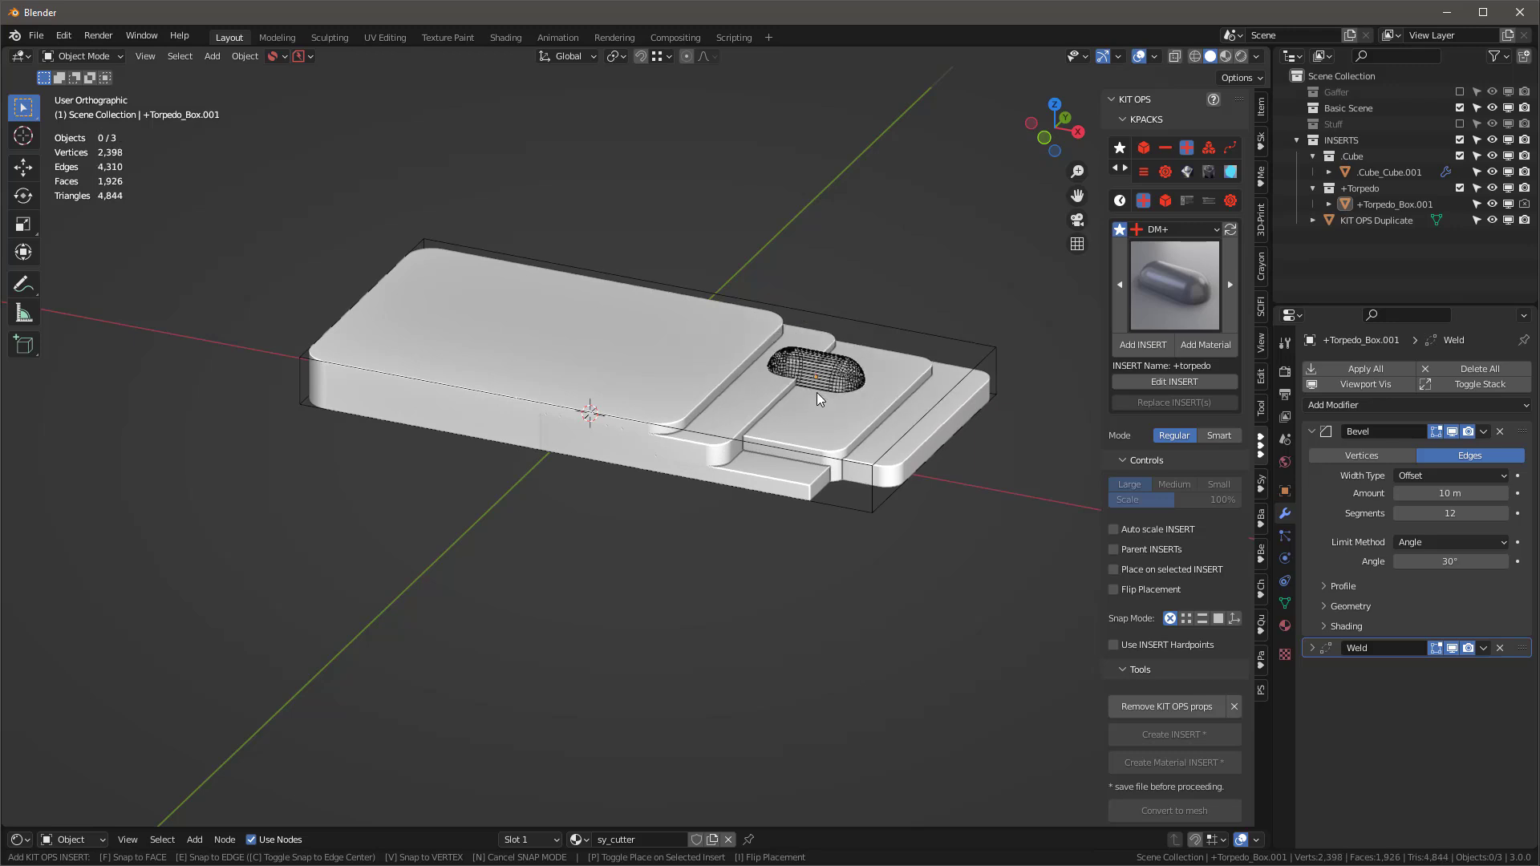
scroll(816, 393, "down", 1)
scroll(823, 382, "up", 3)
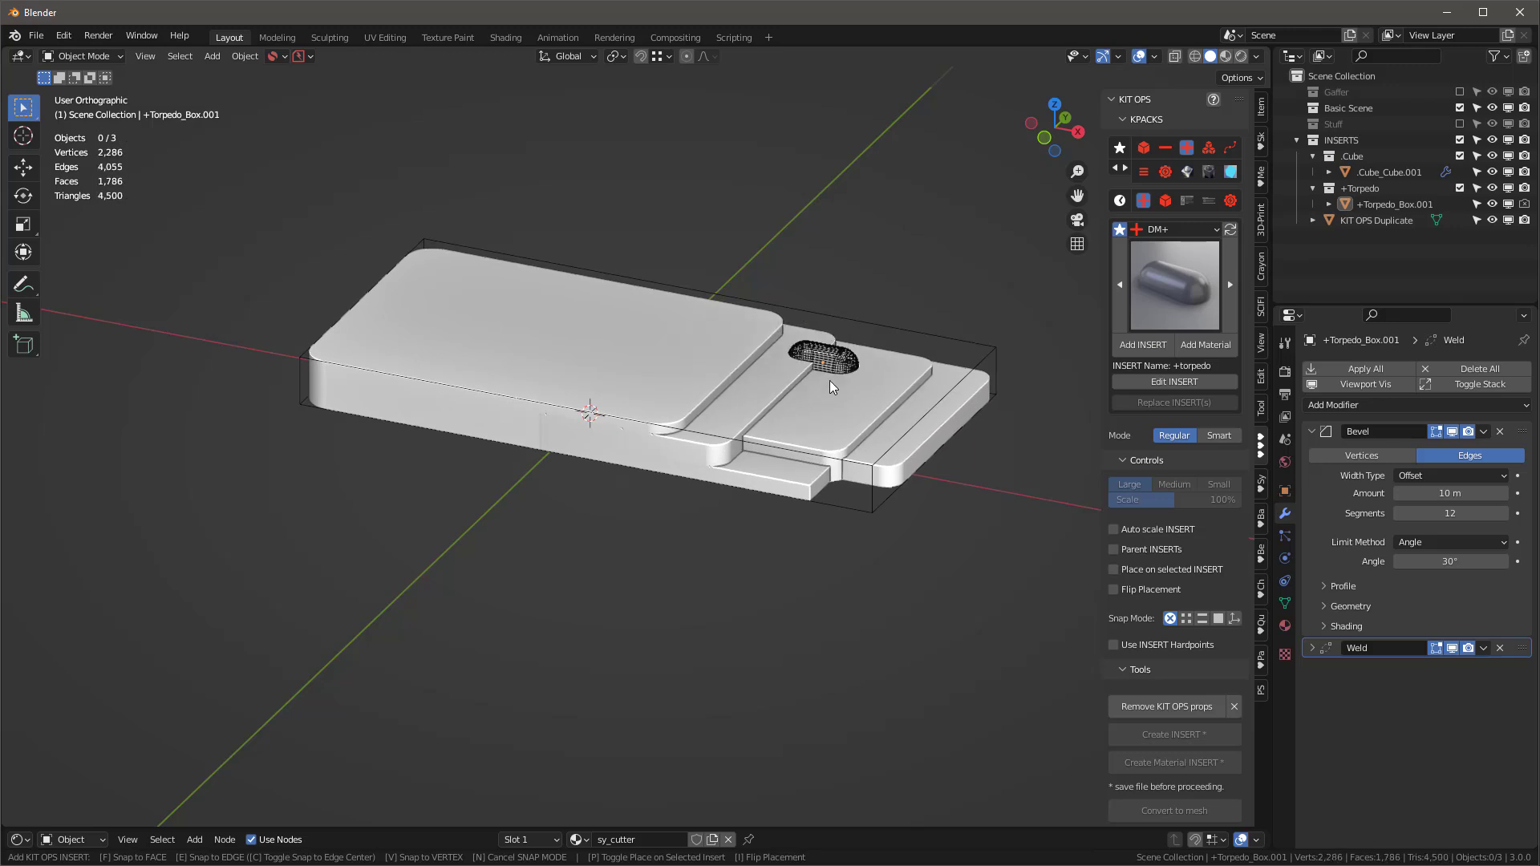
scroll(874, 380, "up", 3)
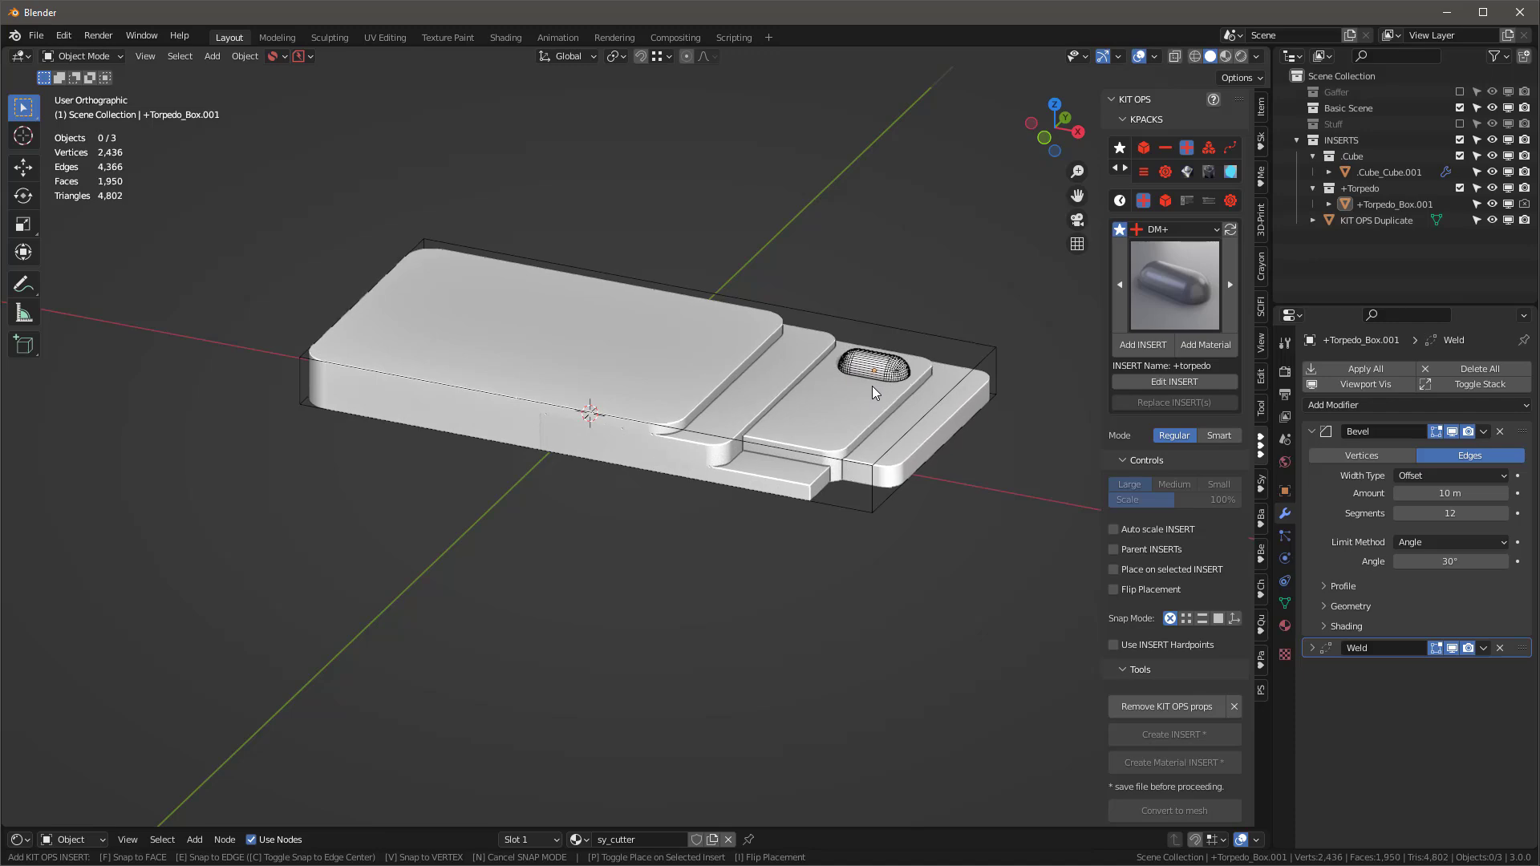
left_click(845, 379)
Step: Stretch the torpedo lengthwise so it spans the second and third steps, adjust its position and apply its scale
scroll(840, 381, "up", 5)
middle_click_drag(843, 369, 879, 357)
key("s")
left_click(835, 433)
left_click_drag(882, 352, 883, 343)
middle_click_drag(886, 345, 902, 393)
key("ctrl+a")
left_click(669, 493)
middle_click_drag(669, 492, 786, 480)
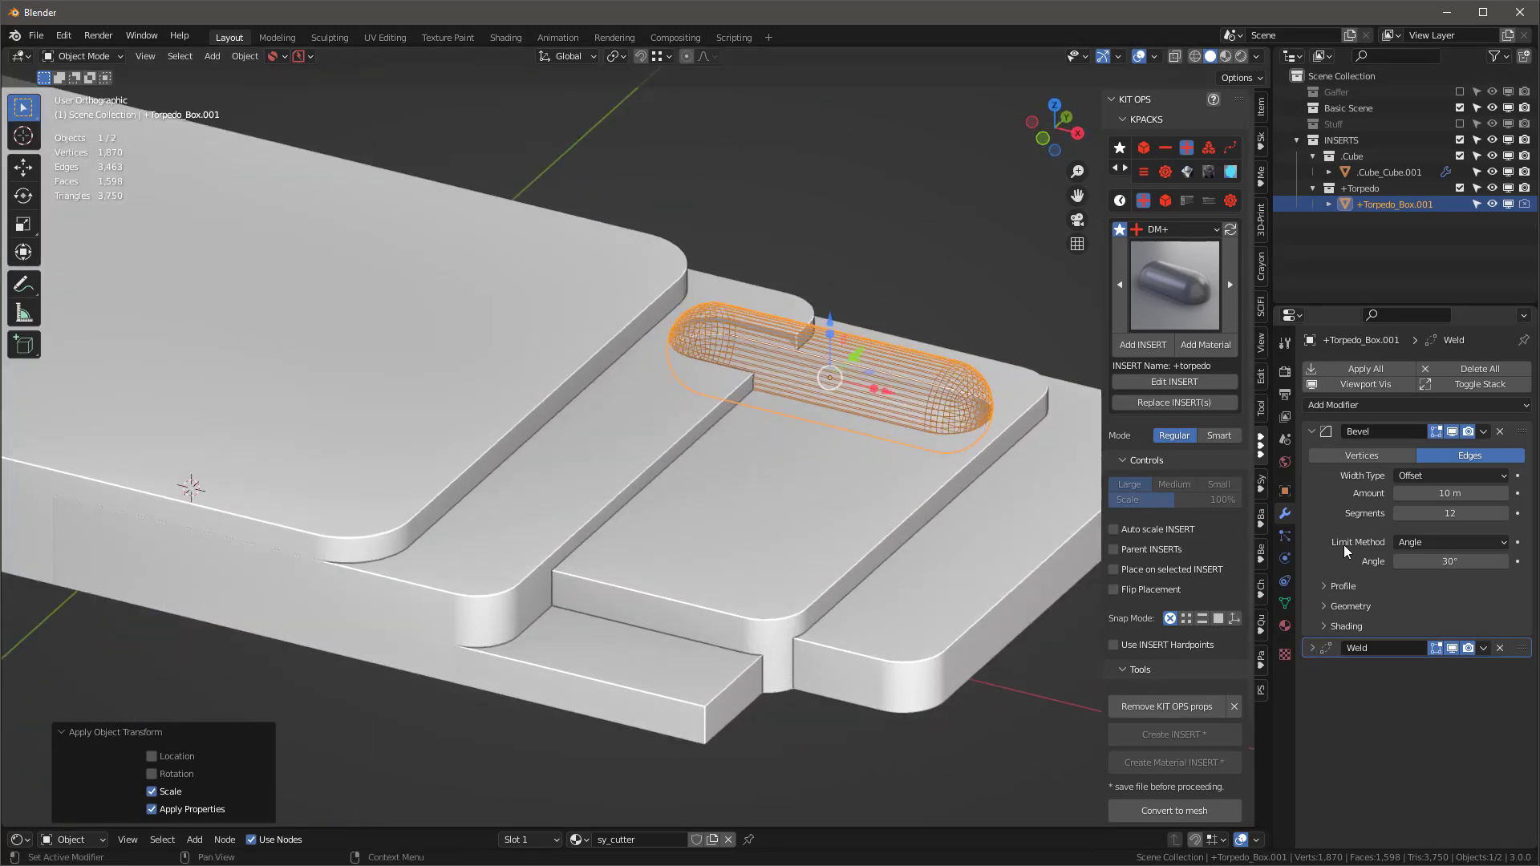
Step: Switch the solver of the stepped block's torpedo Union boolean to Exact
left_click(882, 498)
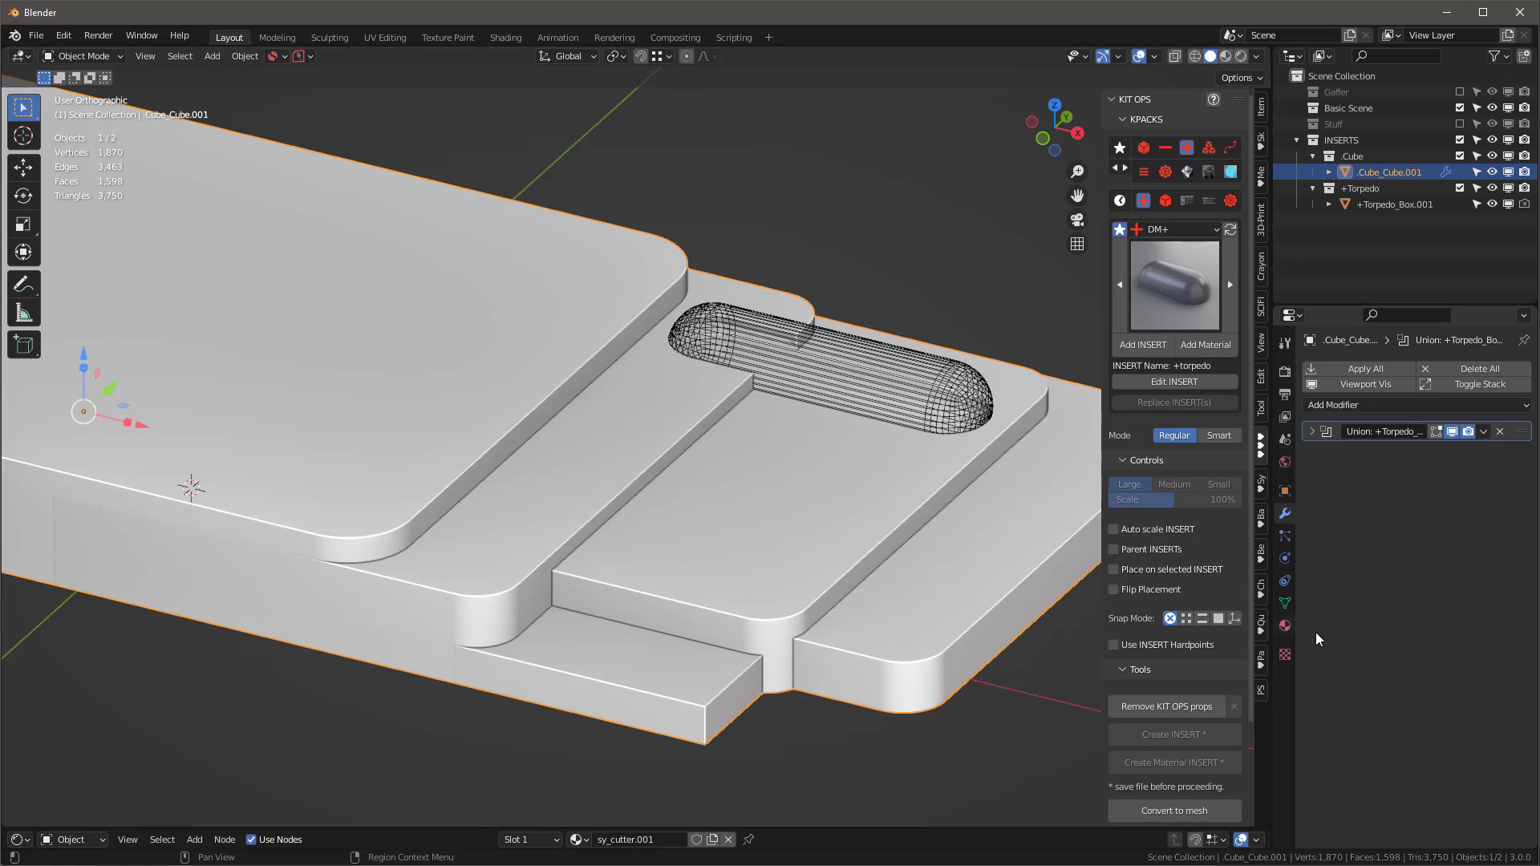
left_click(1312, 432)
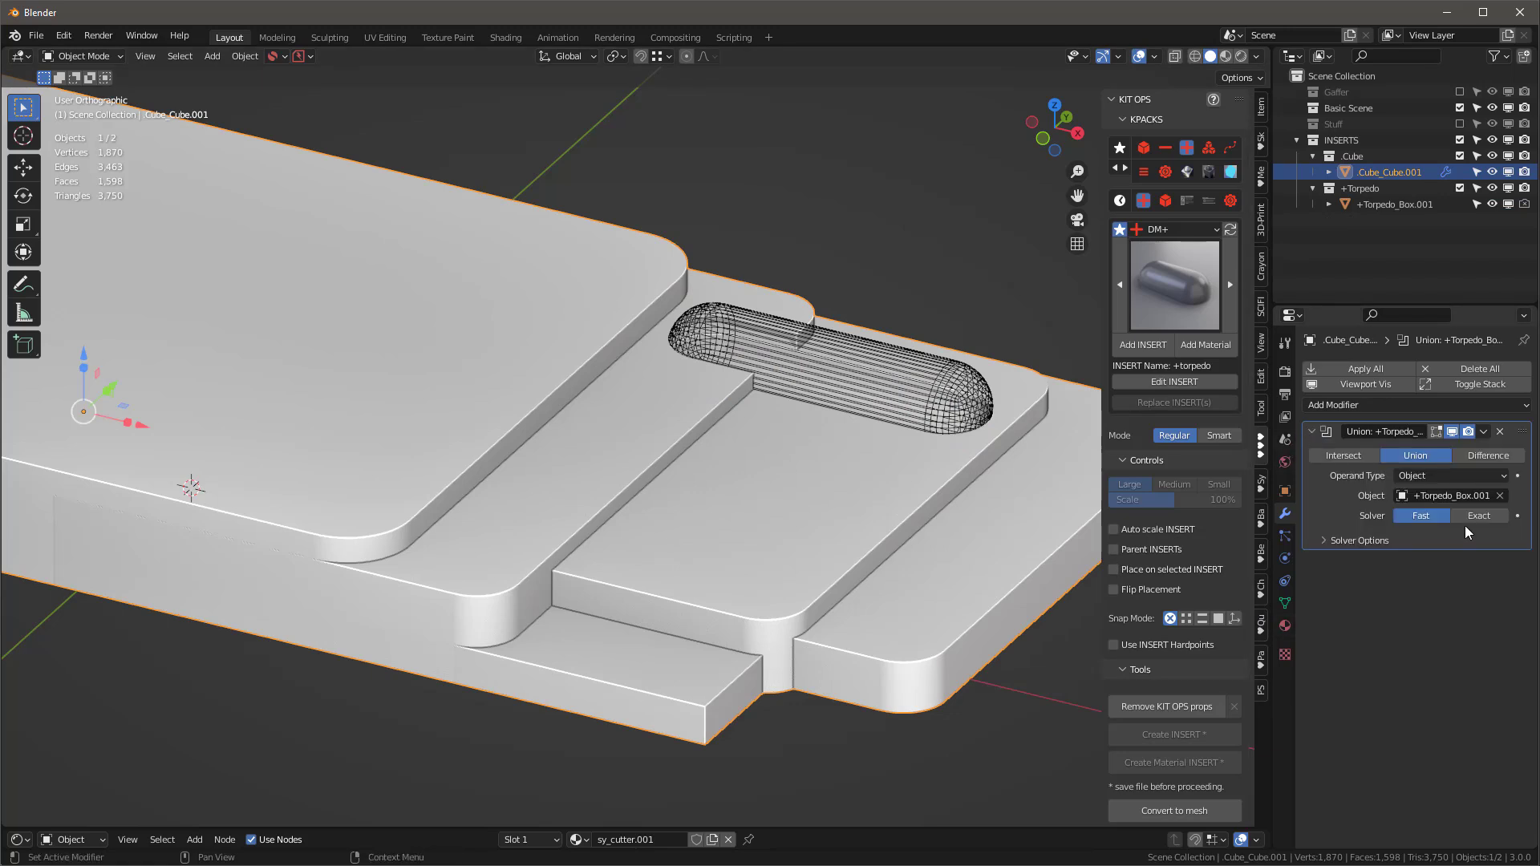
left_click(1479, 515)
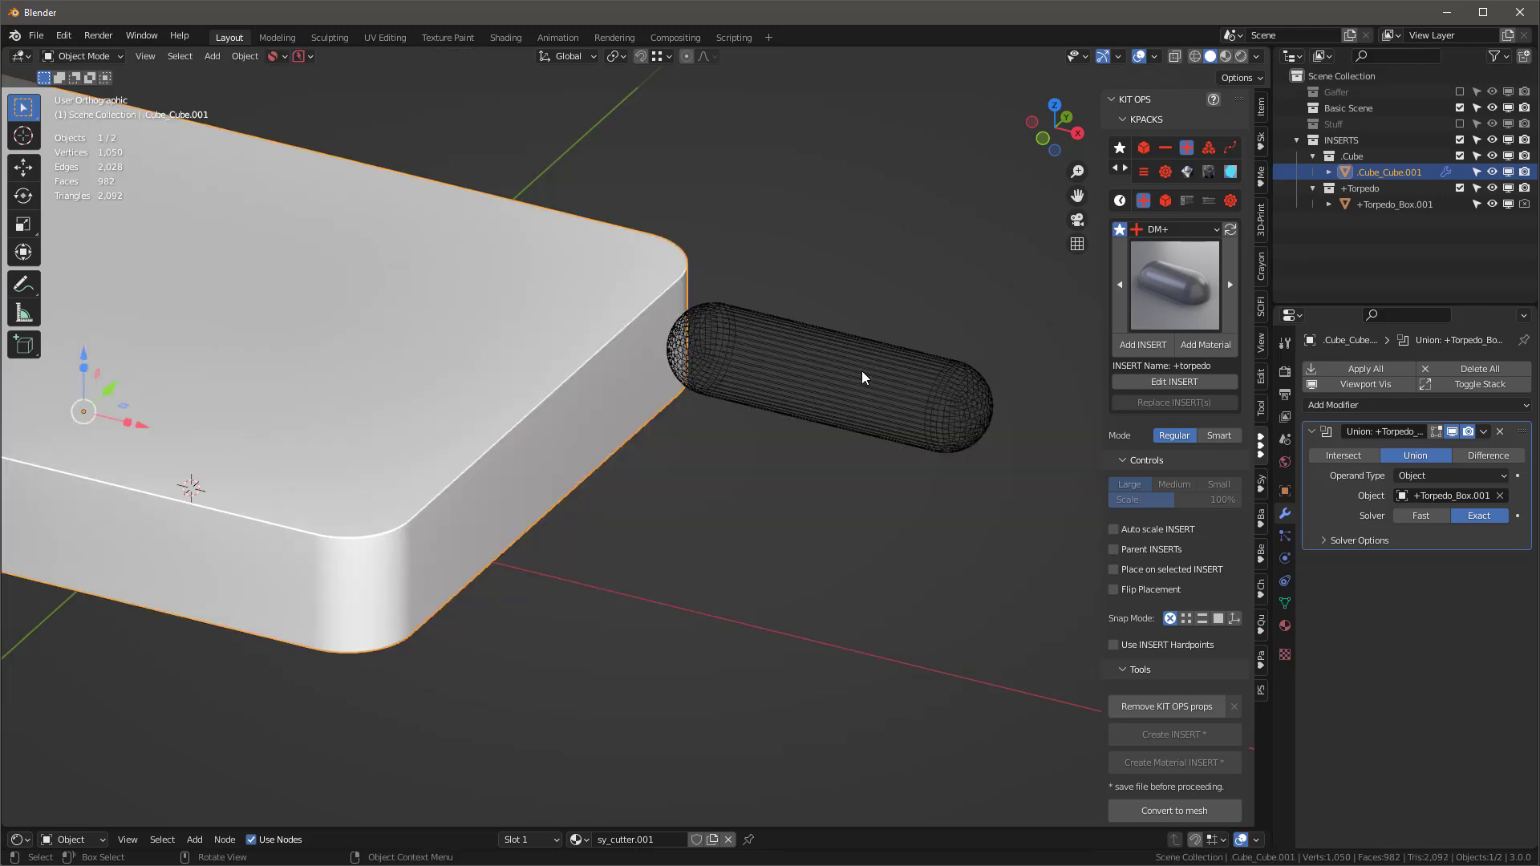
Step: Examine the KIT OPS entries in the add-on preferences and close the preferences again
left_click(862, 370)
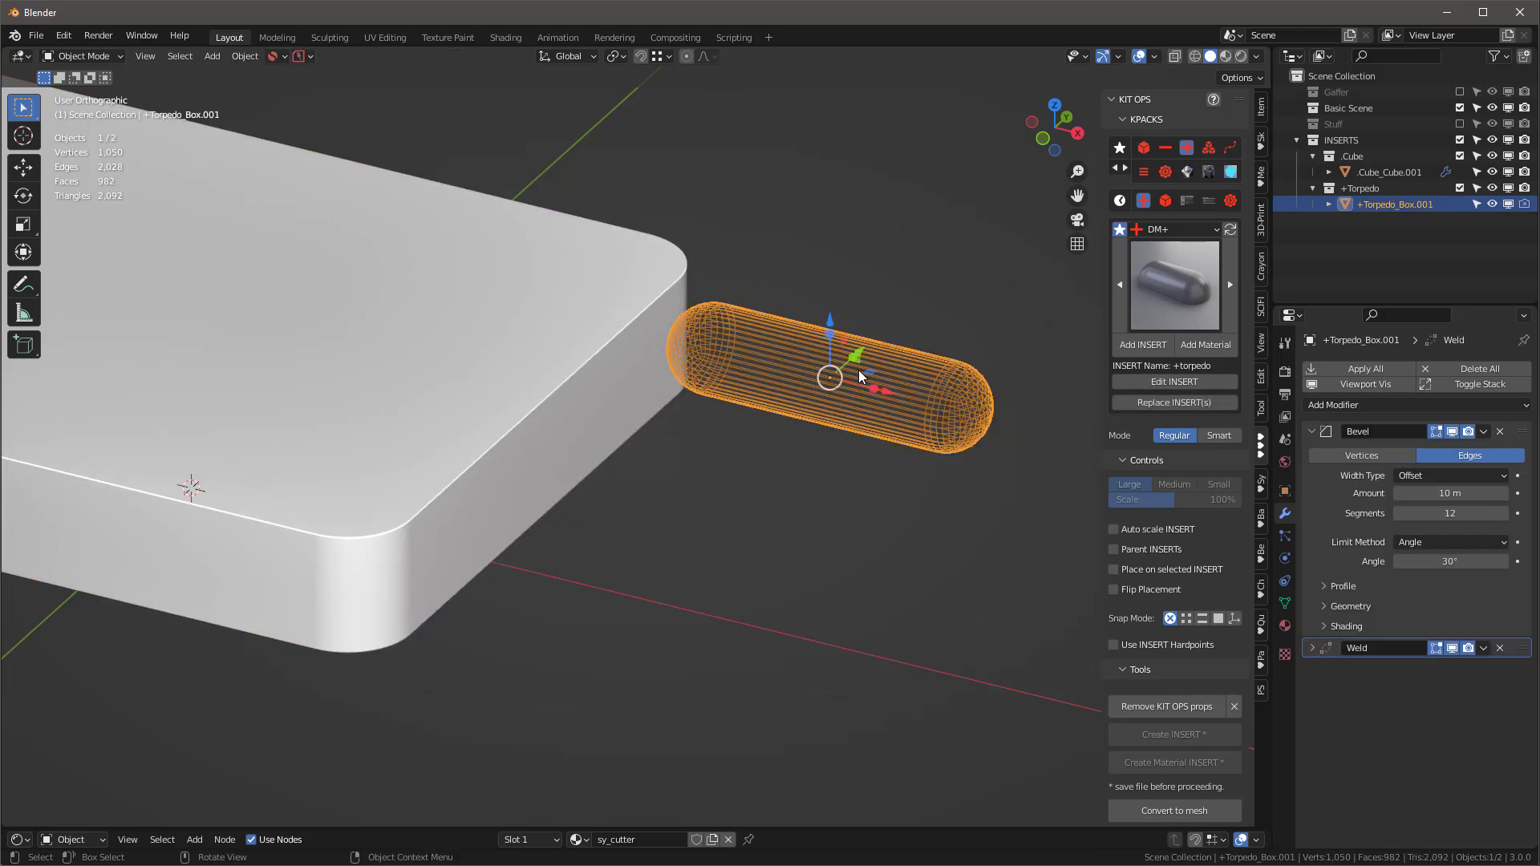
left_click(63, 36)
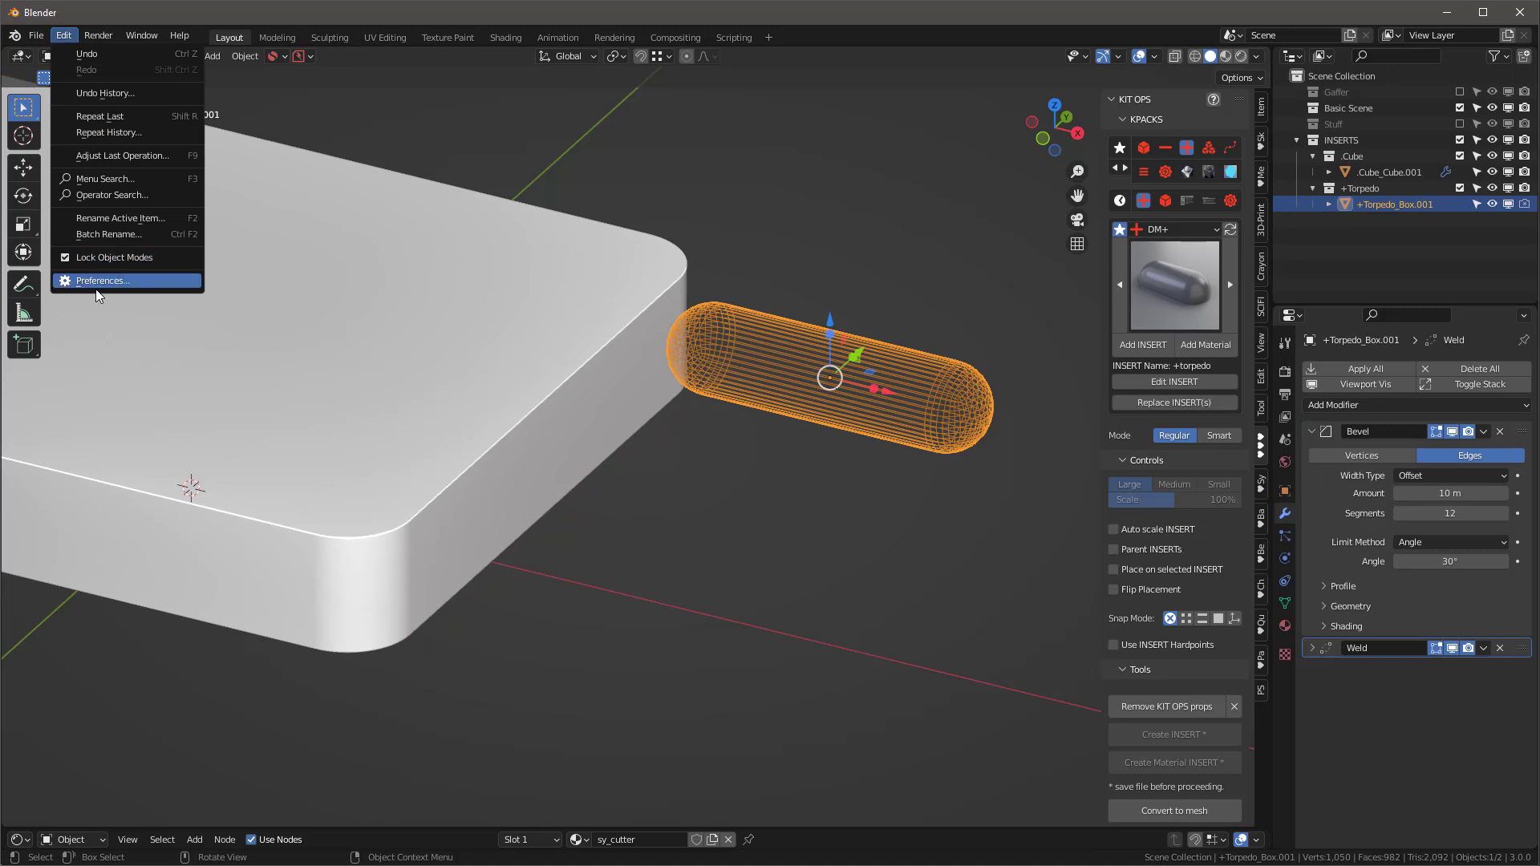
left_click(95, 282)
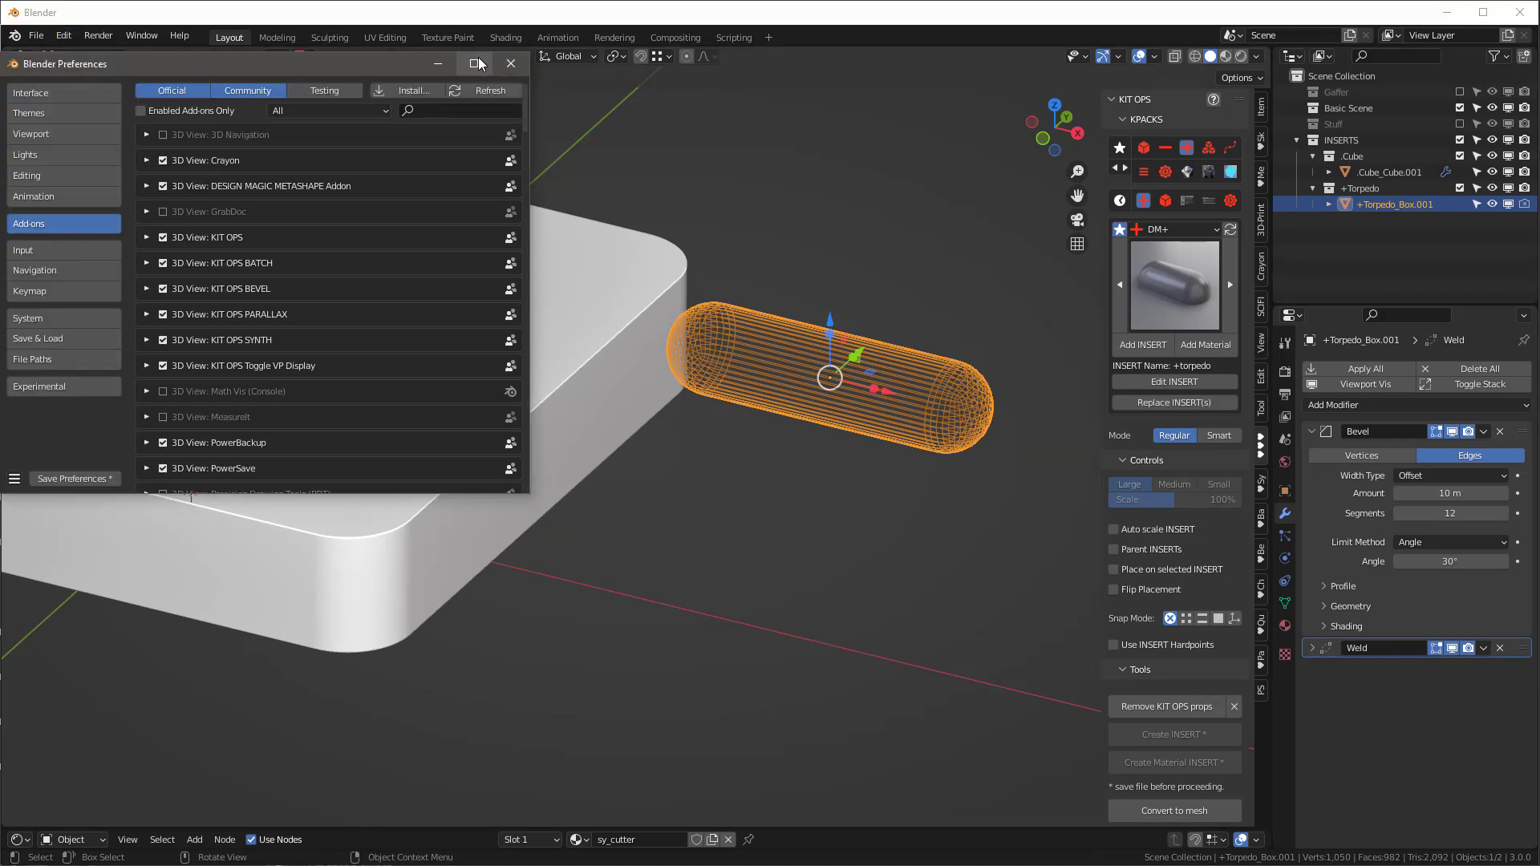
left_click(511, 63)
left_click(900, 247)
Step: Toggle the torpedo's viewport display from wireframe to solid shading
left_click(923, 382)
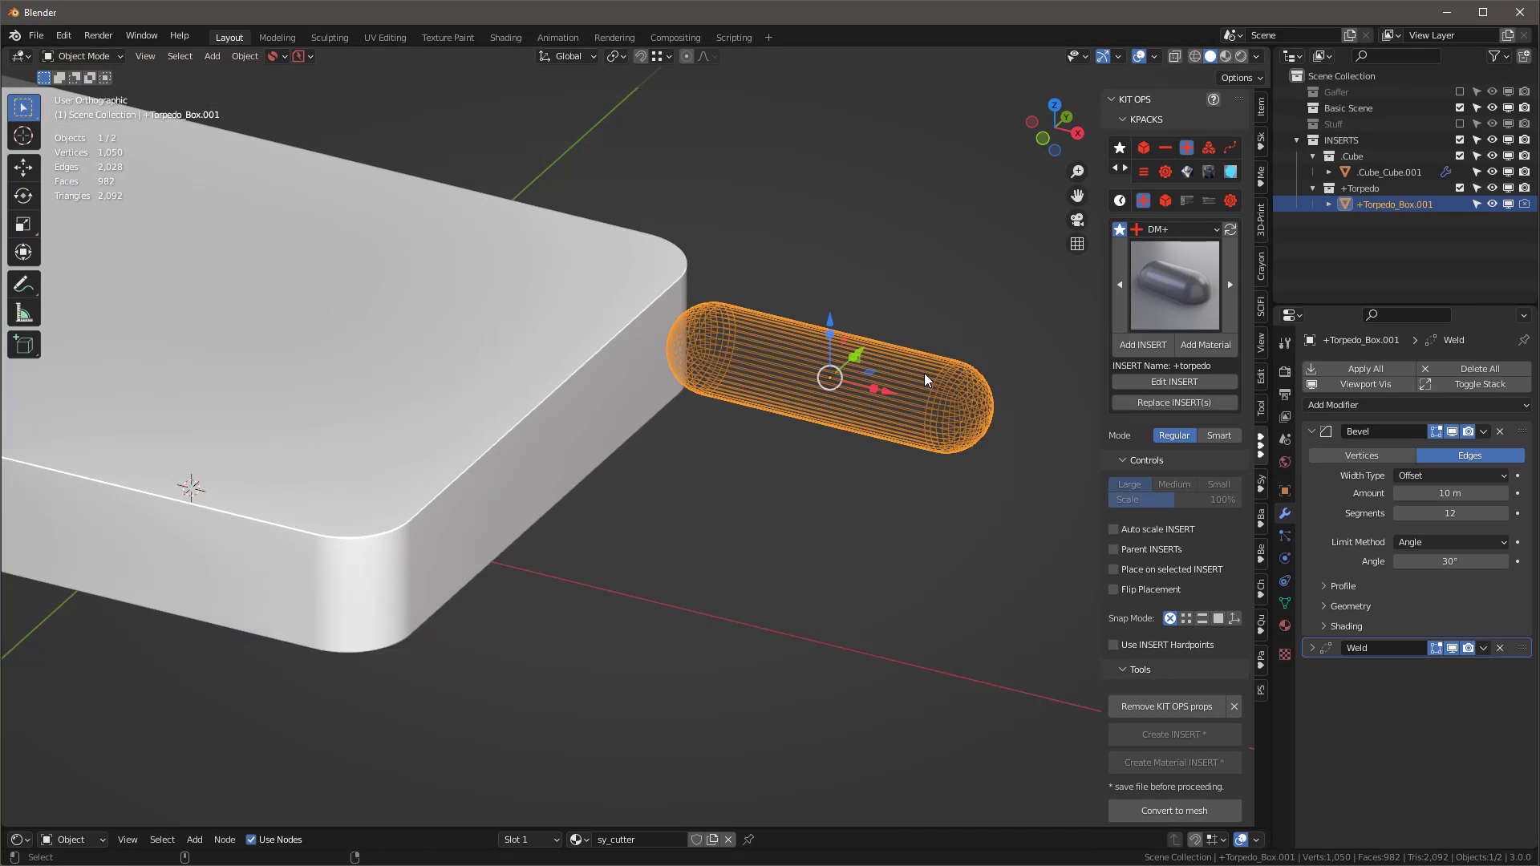
key("d")
key("alt+w")
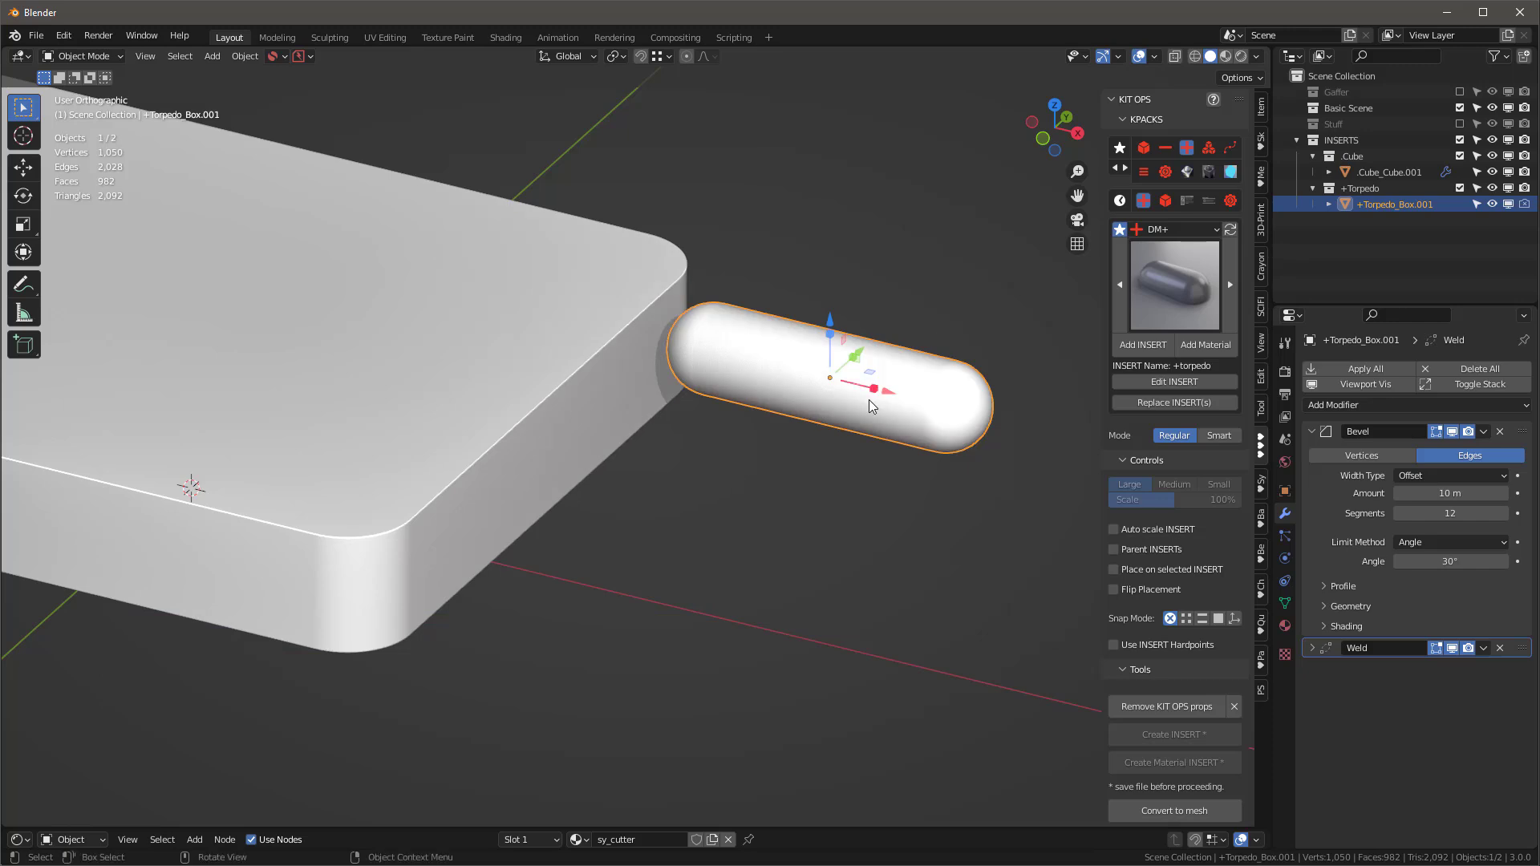
Step: Remove the torpedo Union boolean modifier from the stepped block
scroll(906, 393, "down", 4)
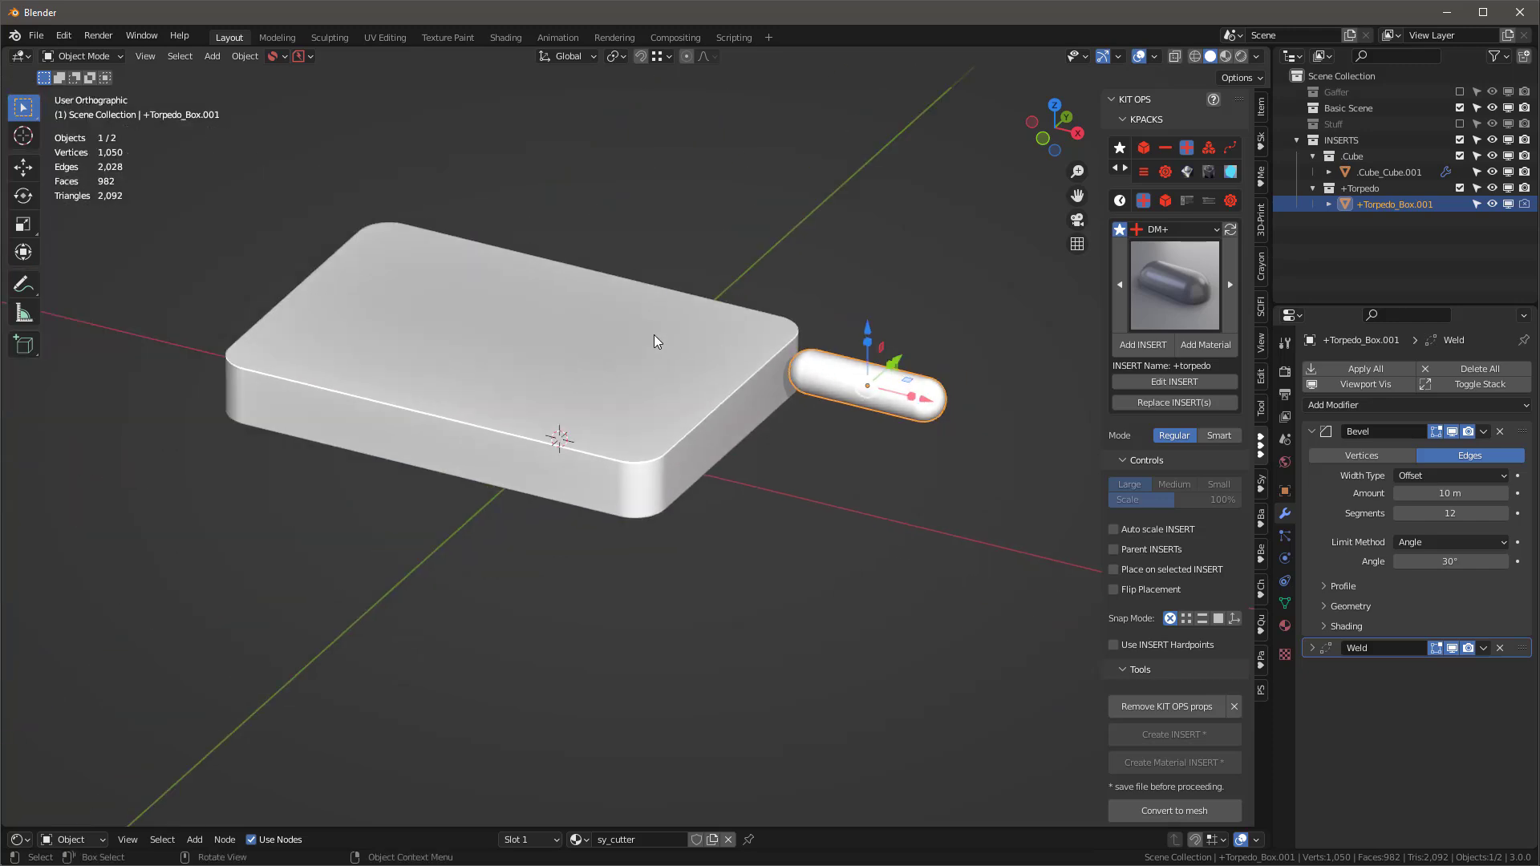
left_click(696, 336)
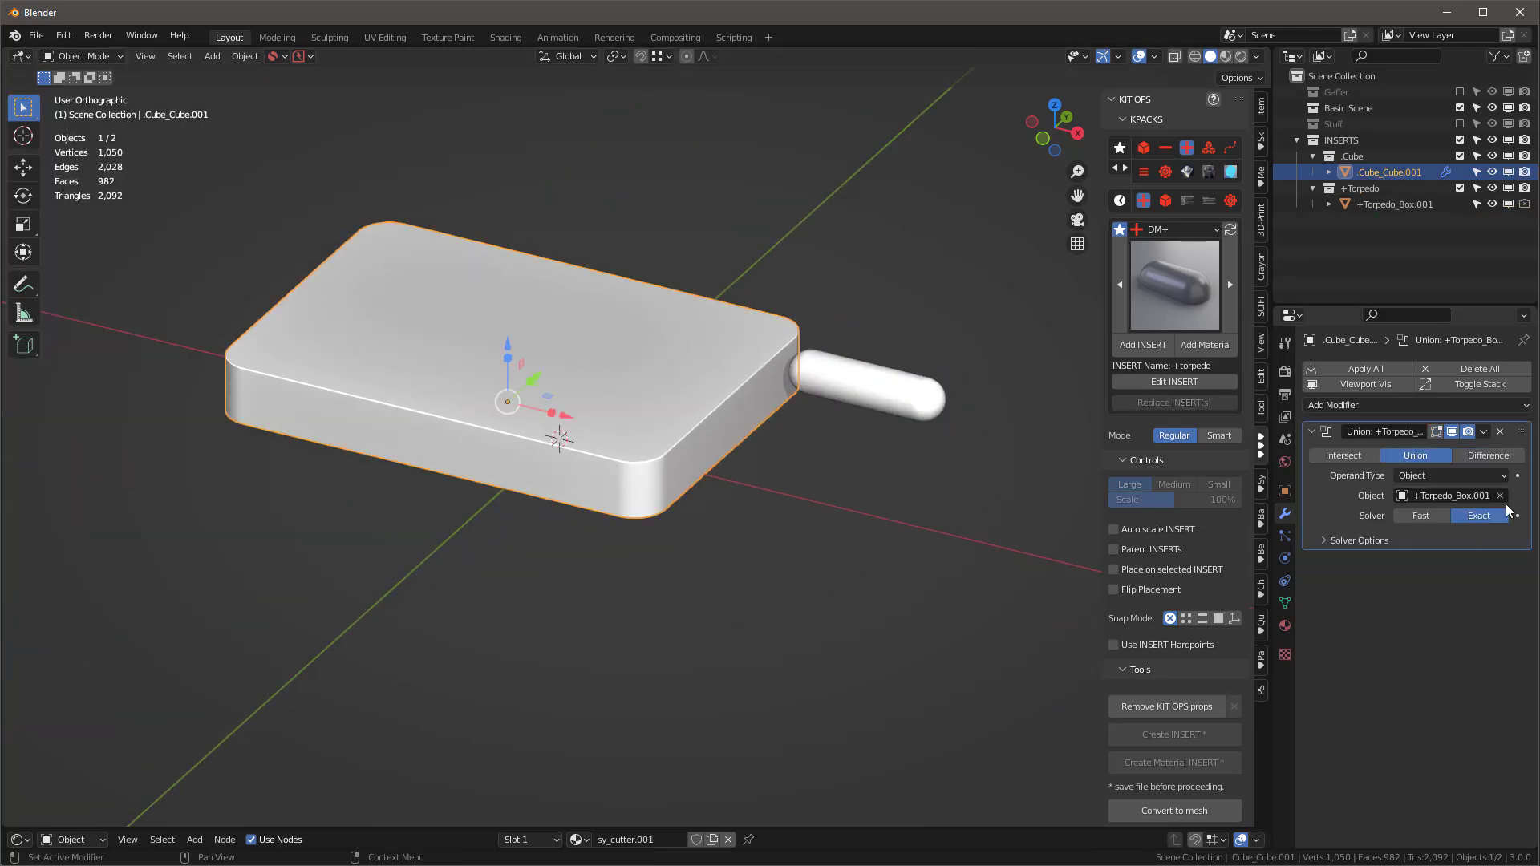
left_click(1502, 434)
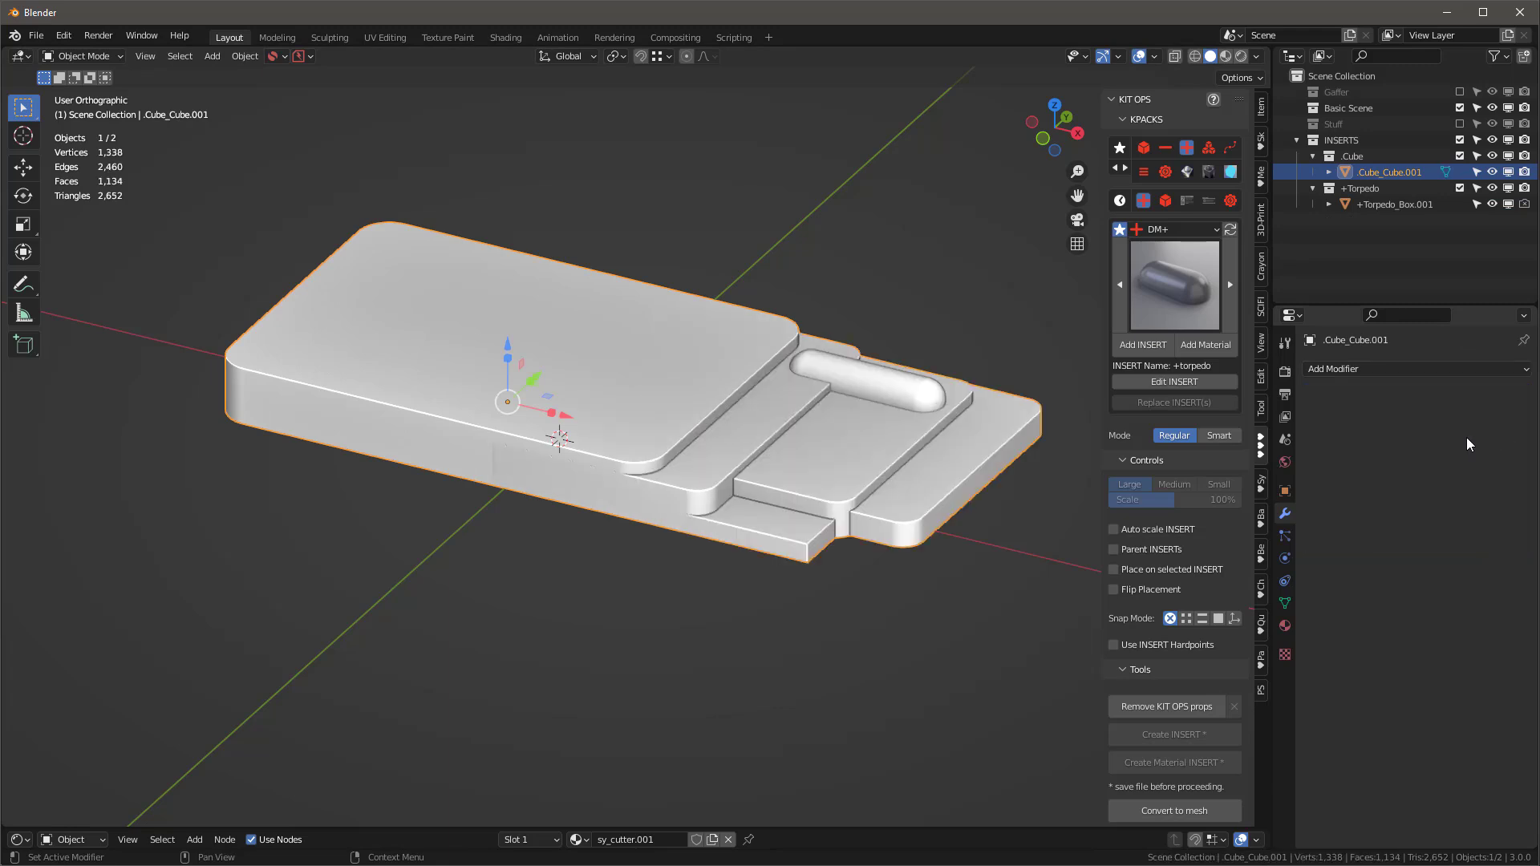
Step: Try to join the torpedo to the stepped block with its modifiers unapplied, and undo the join
left_click(902, 392)
left_click(704, 377, "shift")
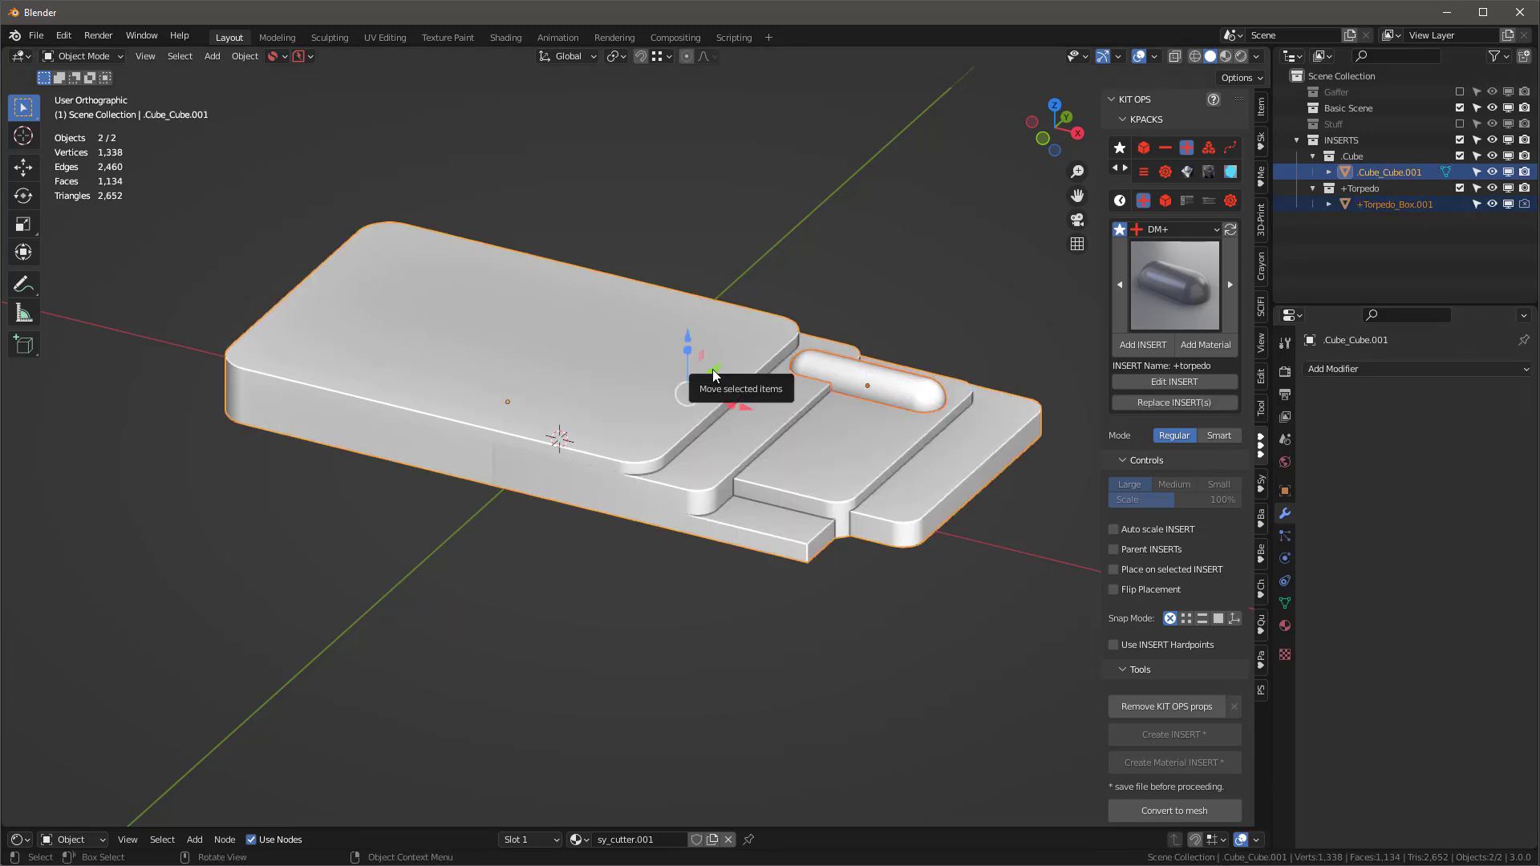
key("Delete")
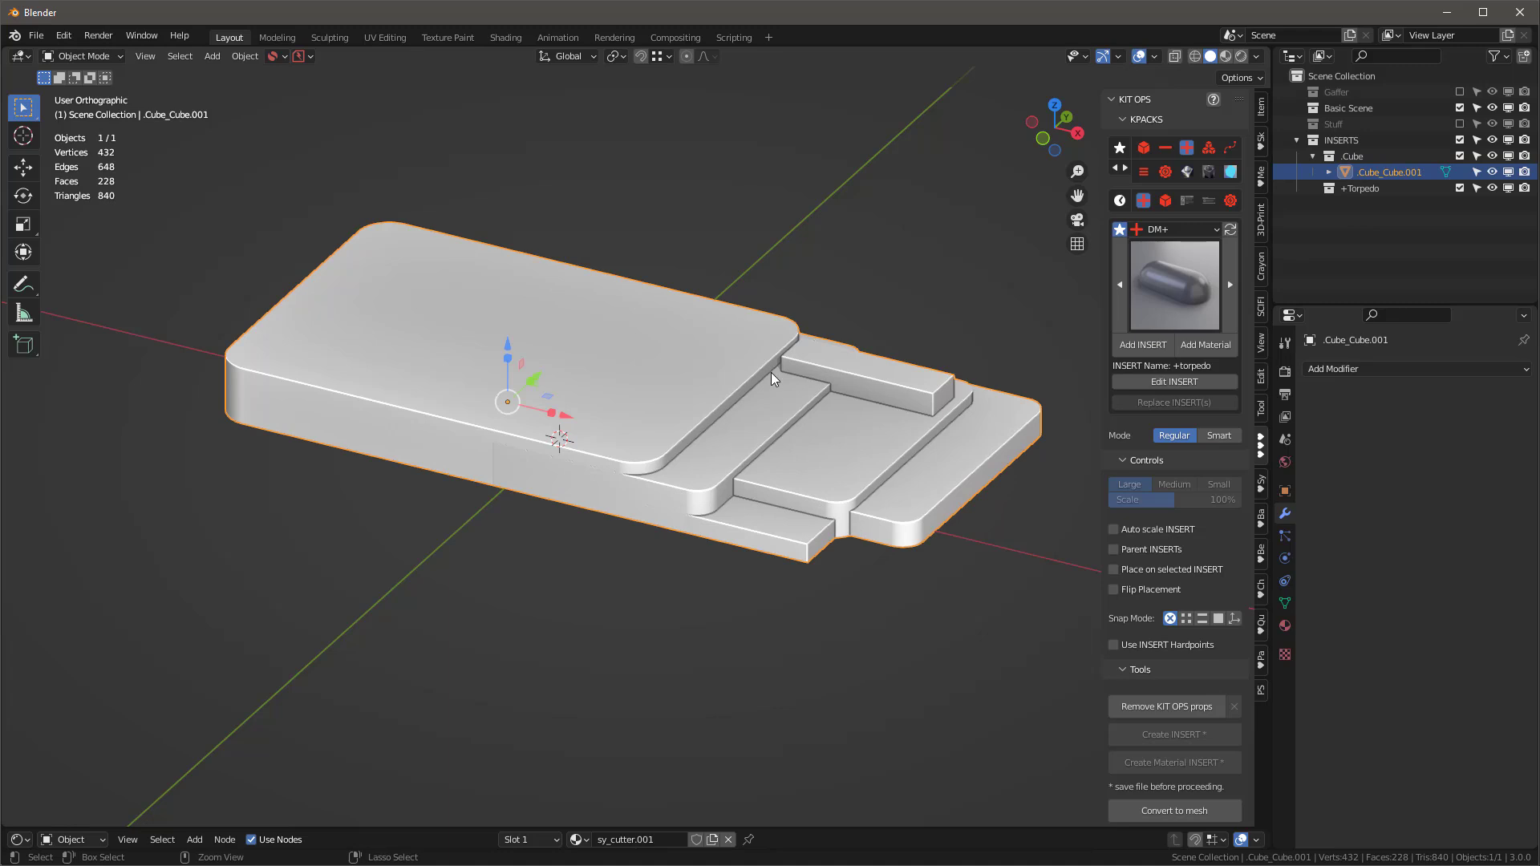
key("ctrl+z")
Step: Apply all of the torpedo's modifiers and join it into the stepped block
left_click(919, 393)
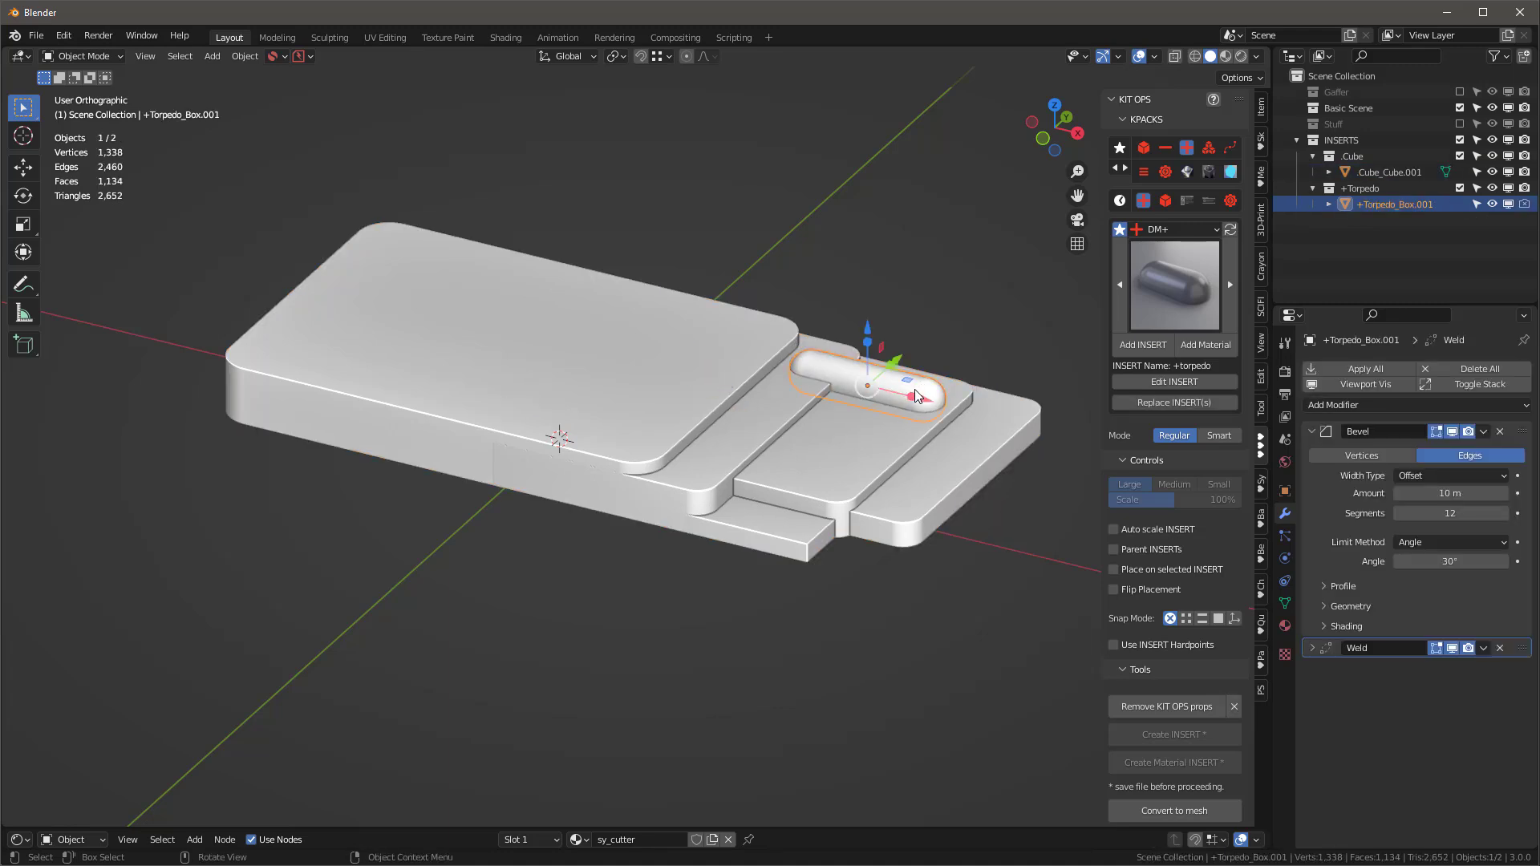
left_click(1365, 369)
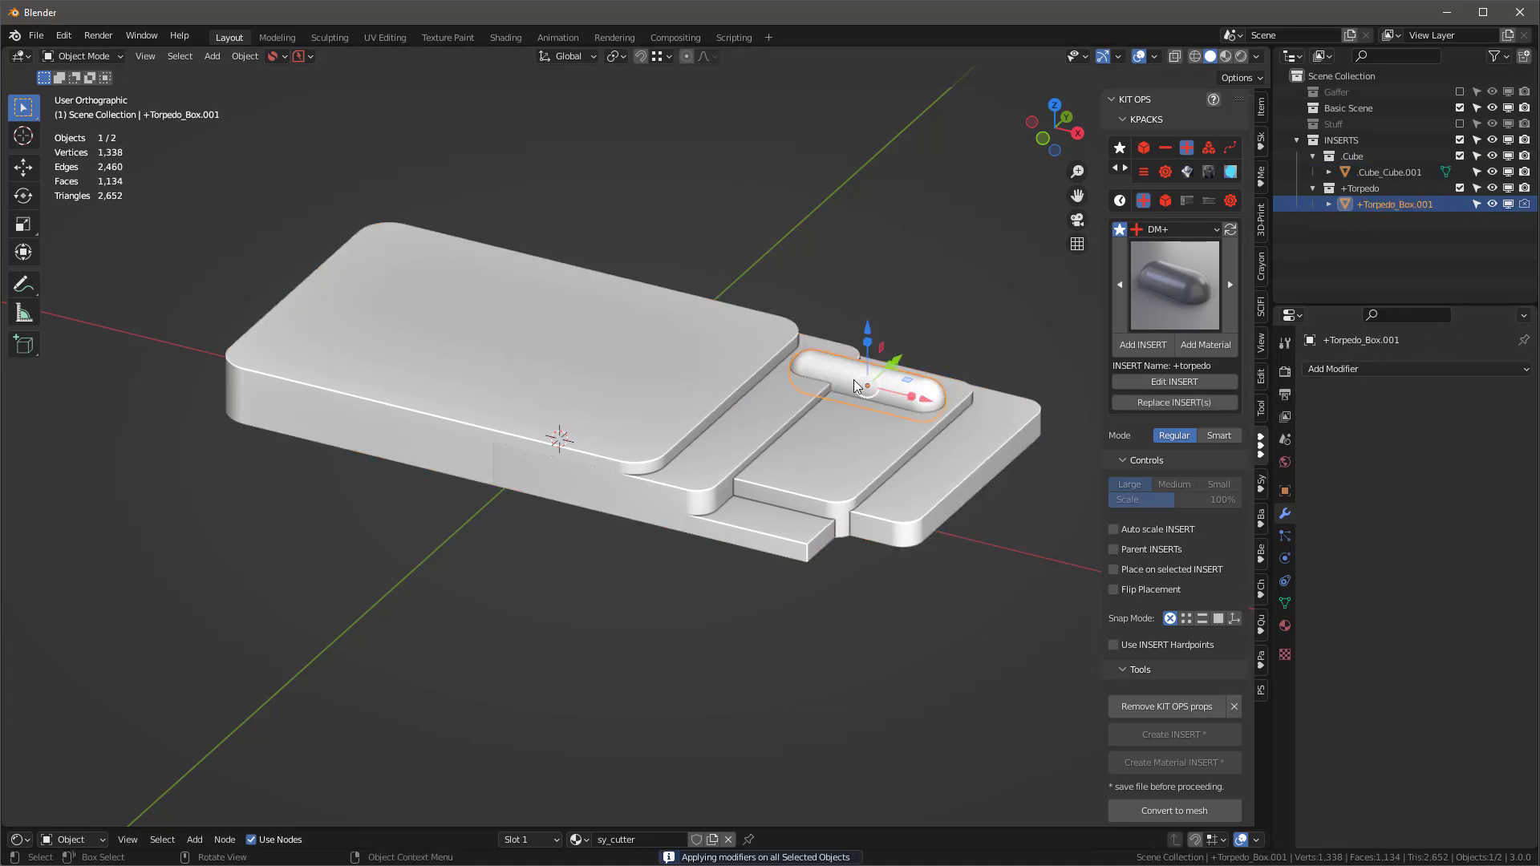
left_click(705, 357, "shift")
key("ctrl+j")
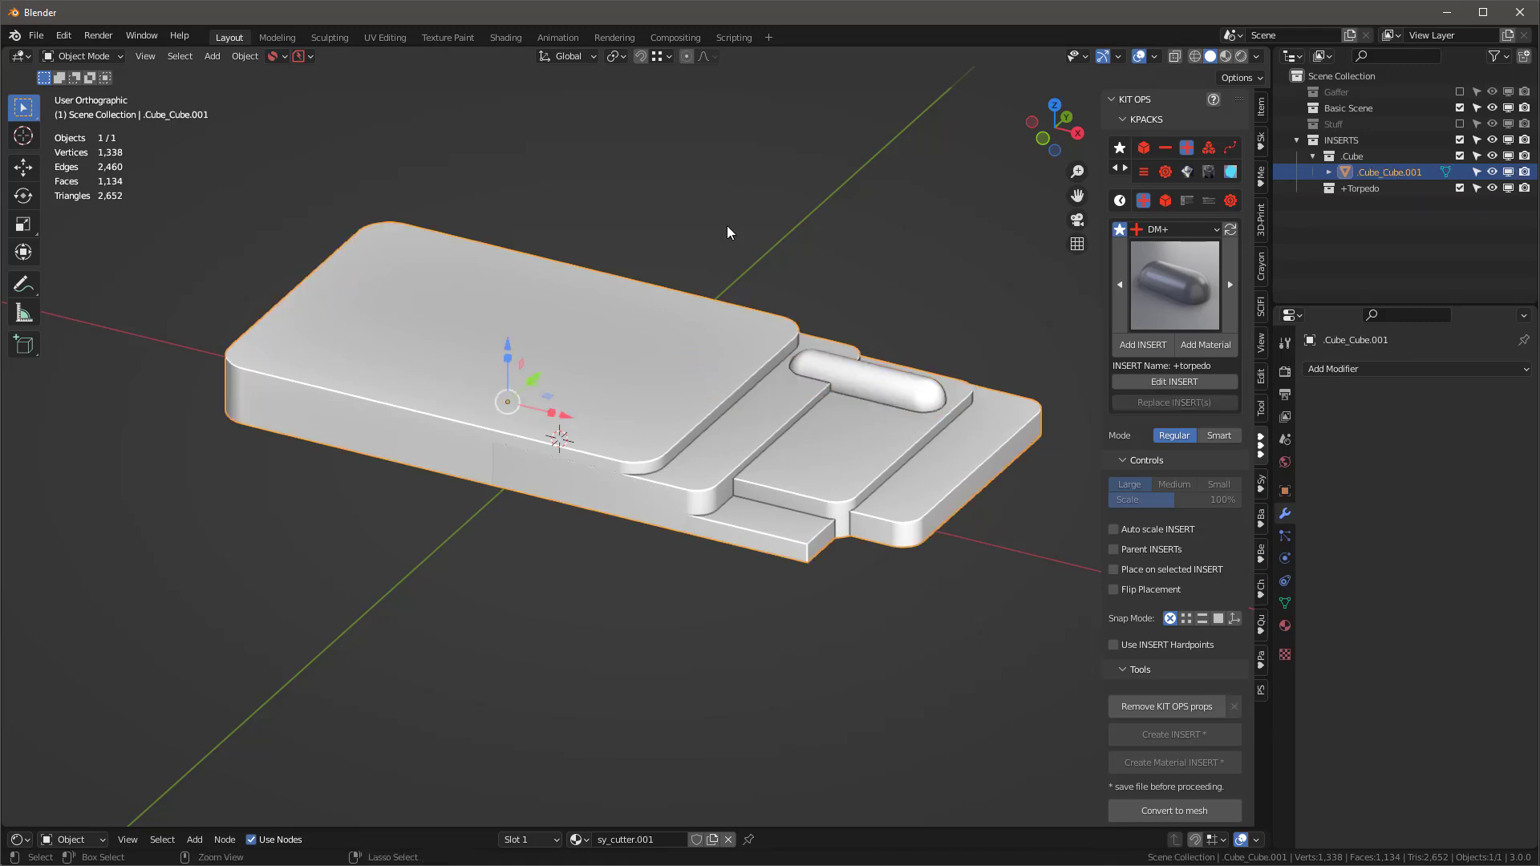
Step: Select all linked torpedo faces in Edit Mode and lower them about 0.0078 m along Z
middle_click_drag(725, 347, 694, 399)
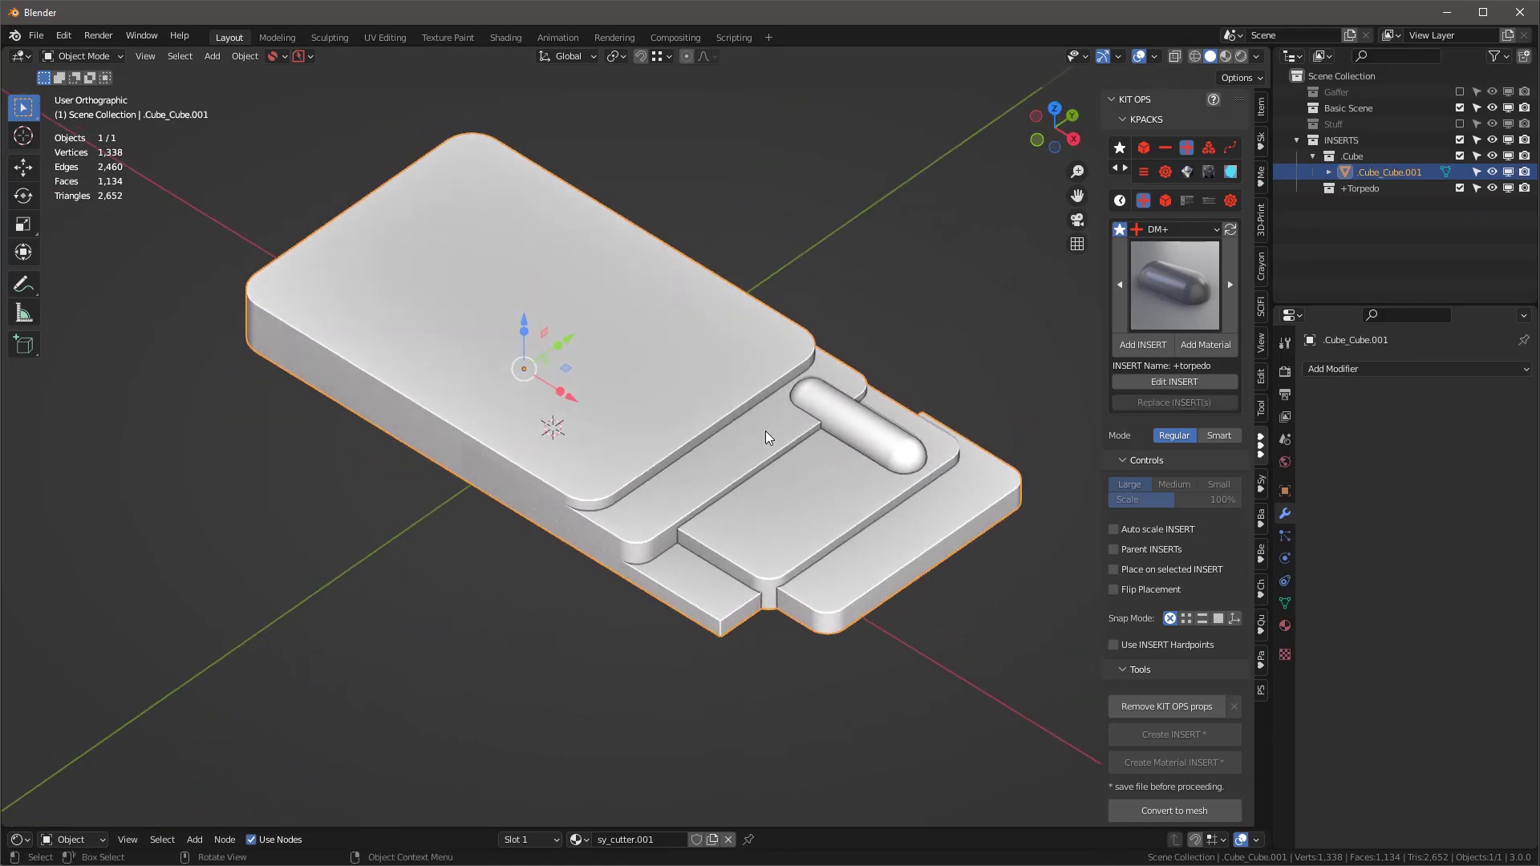
scroll(856, 438, "up", 5)
key("Tab")
left_click(914, 462)
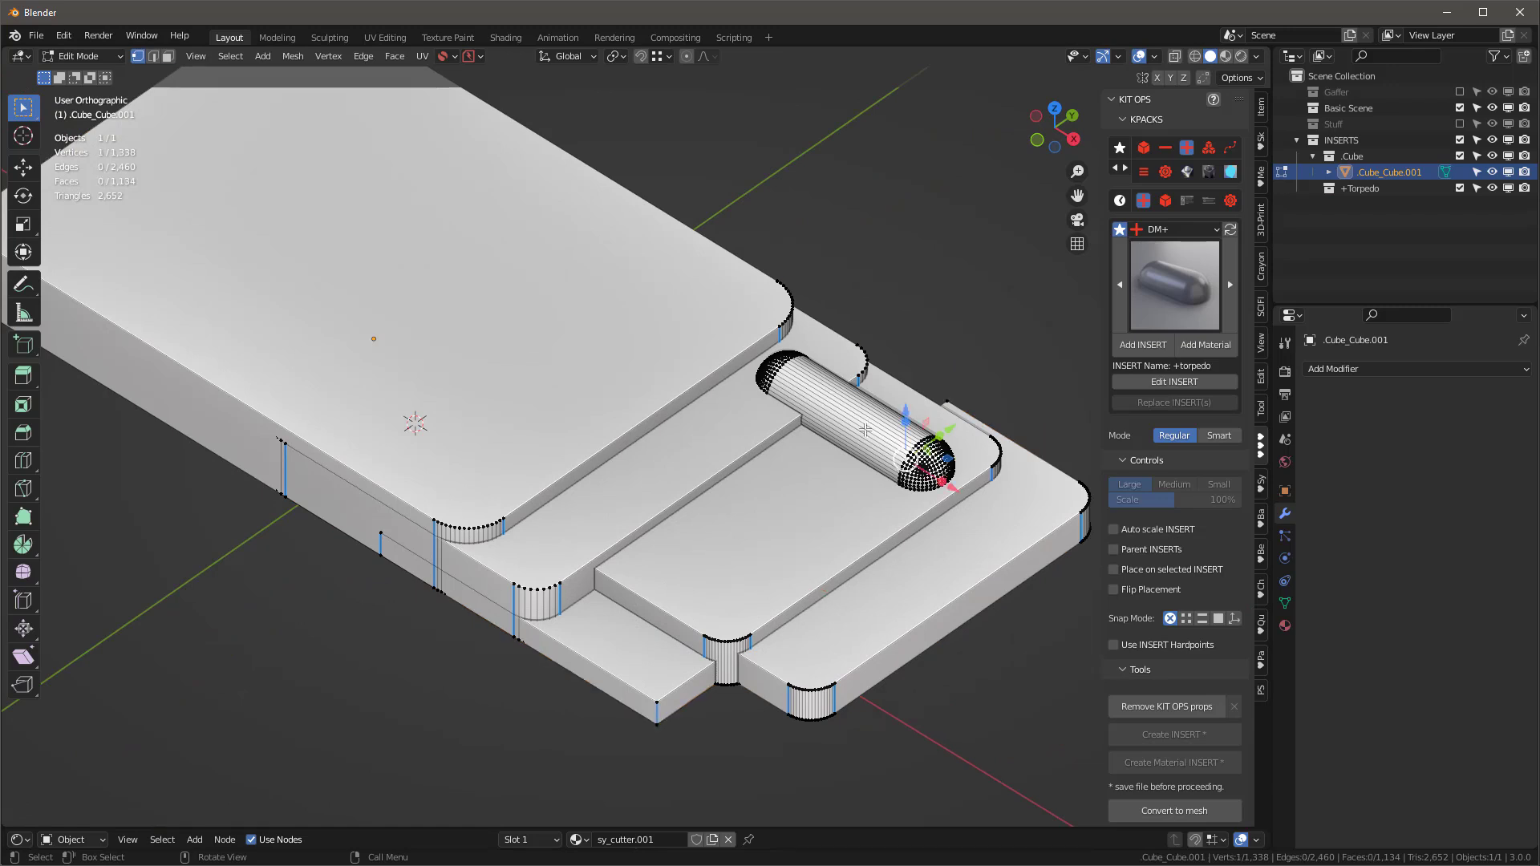
key("3")
key("ctrl+l")
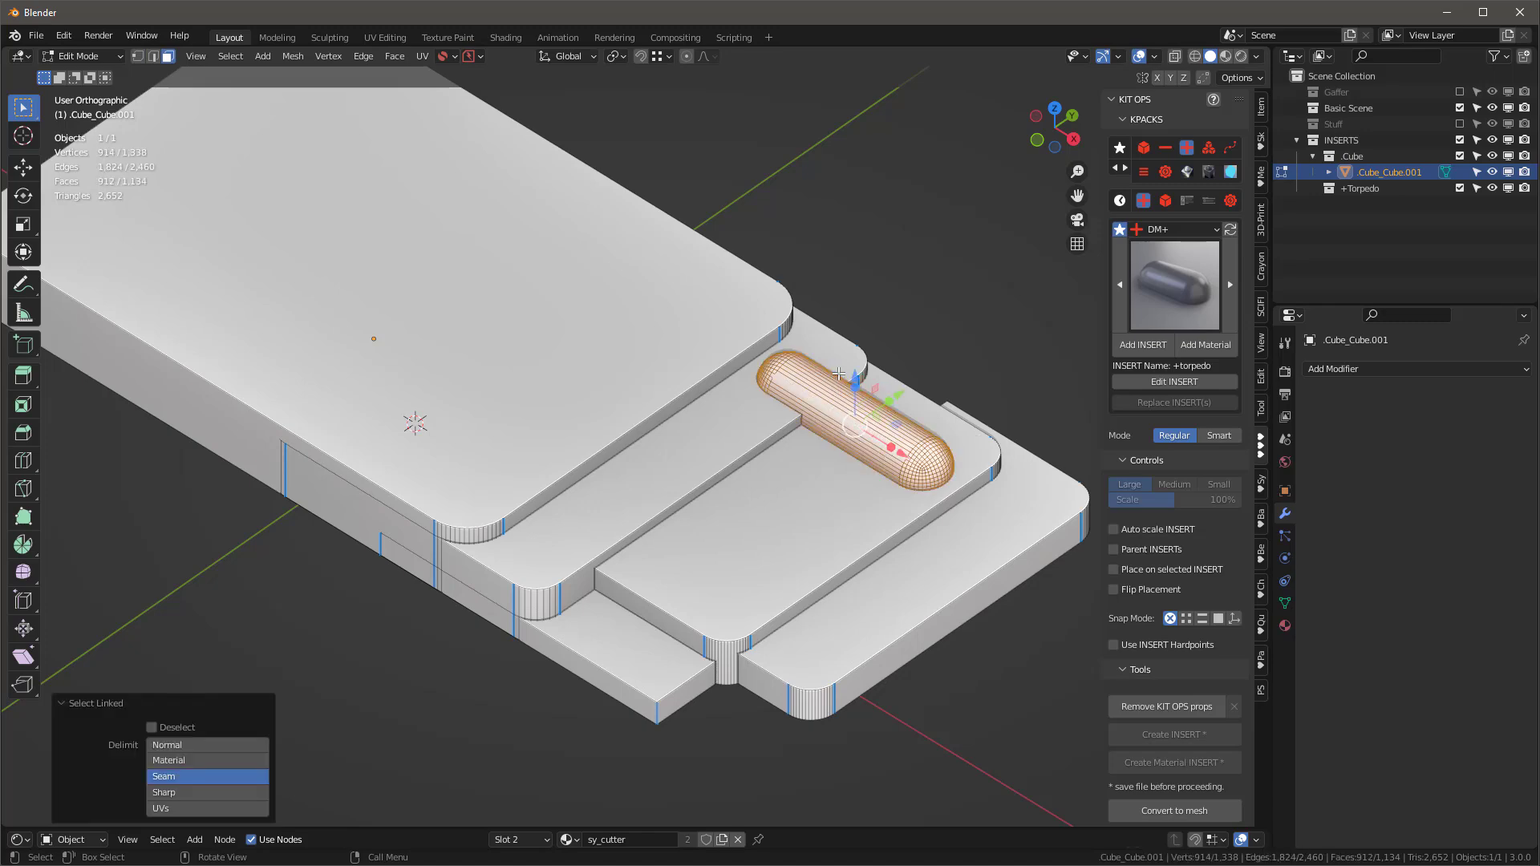
left_click_drag(854, 379, 855, 386)
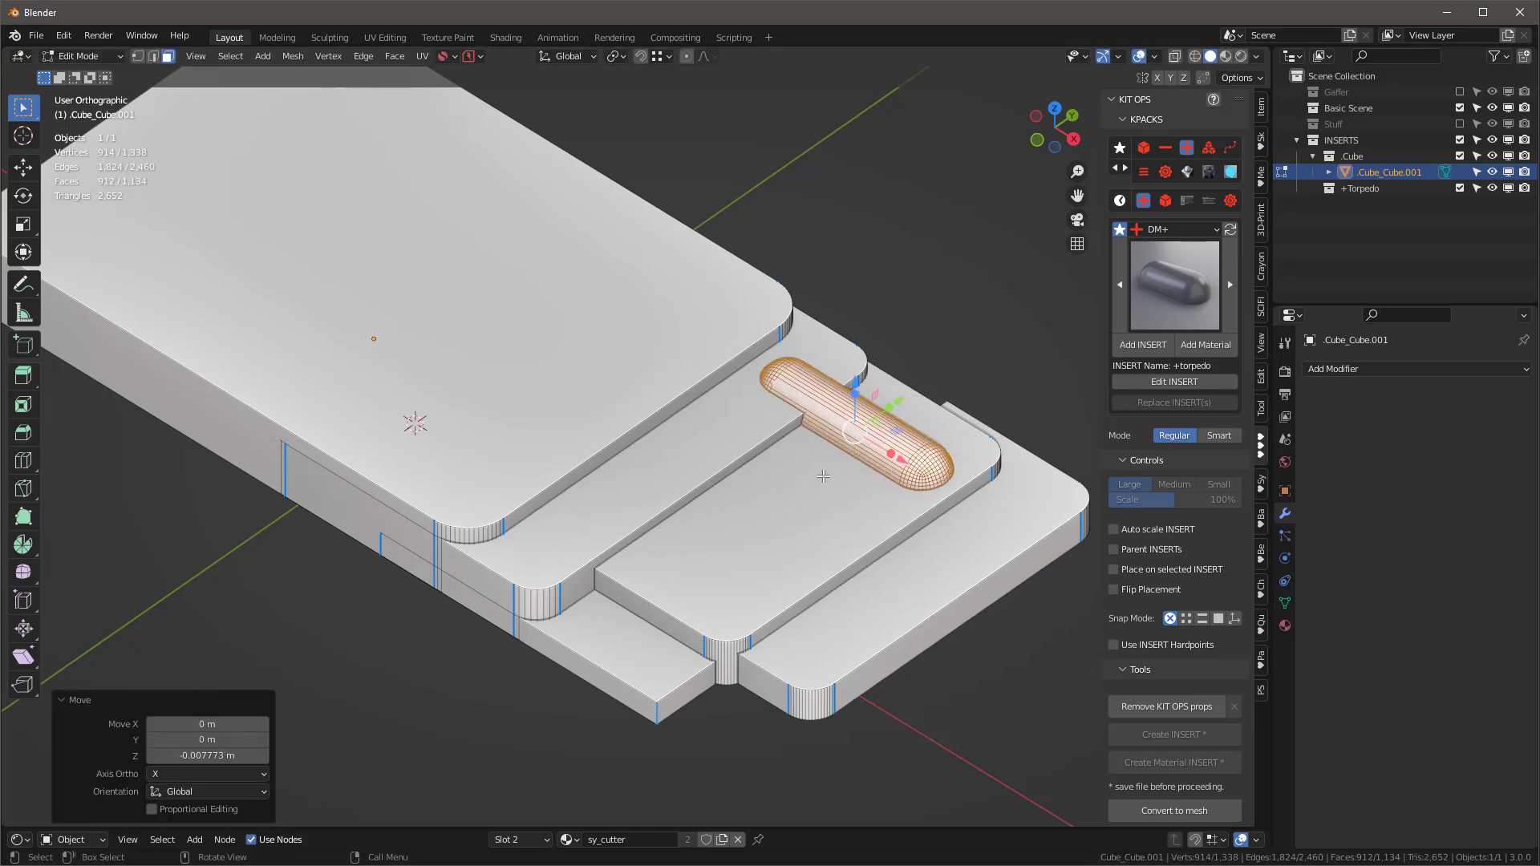
Step: Select the torpedo's inner end vertices from the top view, extend them along X beneath the large screen block and return to Object Mode
key("KP_7")
key("alt+z")
key("1")
left_click_drag(736, 417, 785, 489)
left_click_drag(812, 431, 752, 431)
left_click_drag(921, 393, 999, 491)
key("shift+z")
middle_click_drag(884, 518, 841, 499)
key("Tab")
Step: Show the template sketch with the model to compare the forms, return to Solid shading and exclude the Stuff collection again
scroll(841, 441, "down", 3)
scroll(841, 449, "up", 2)
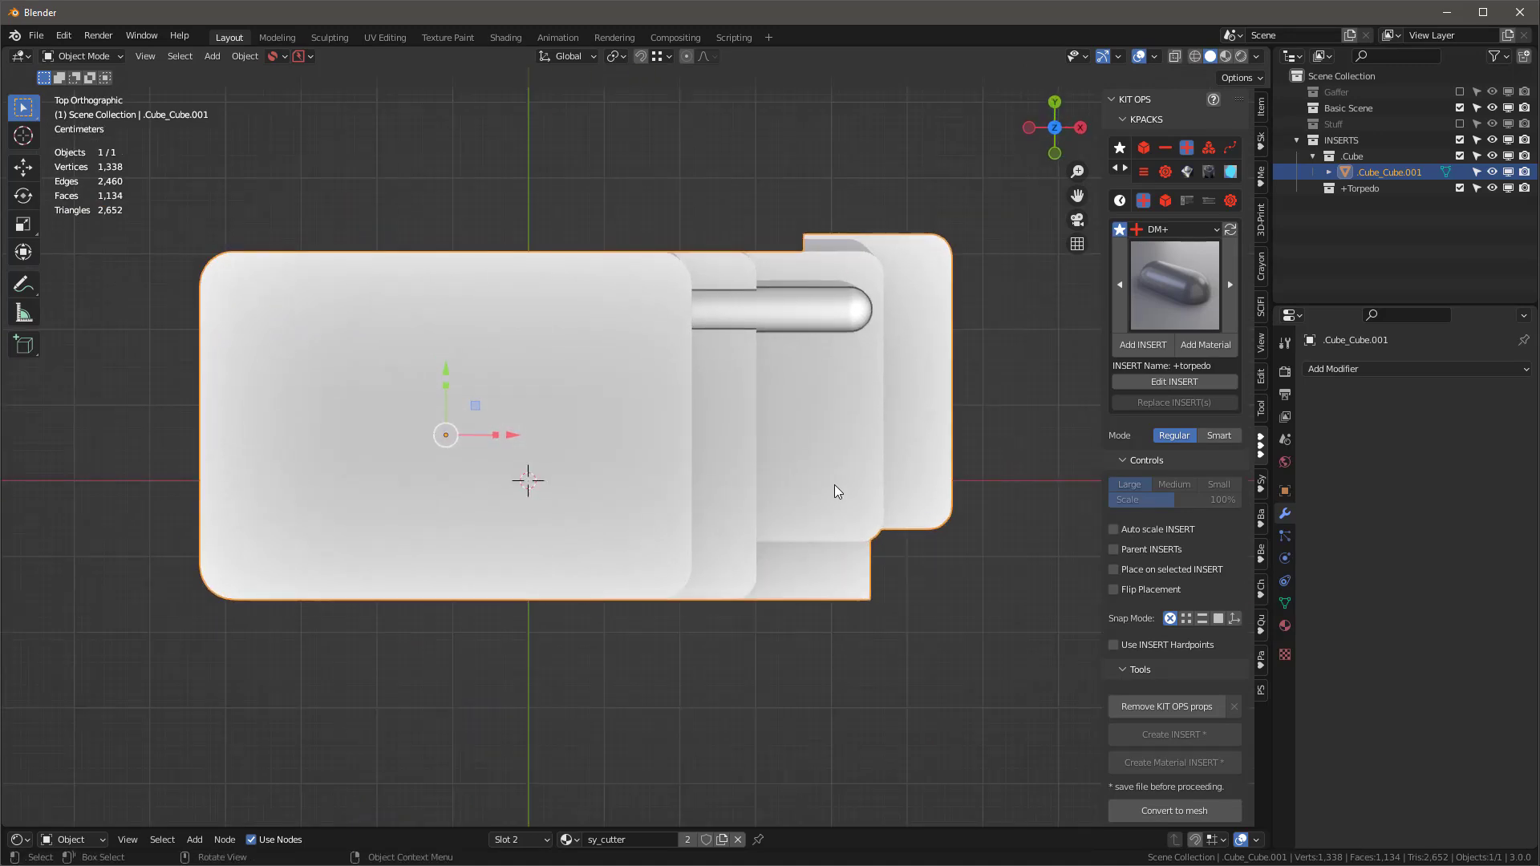
key("z")
left_click(894, 569)
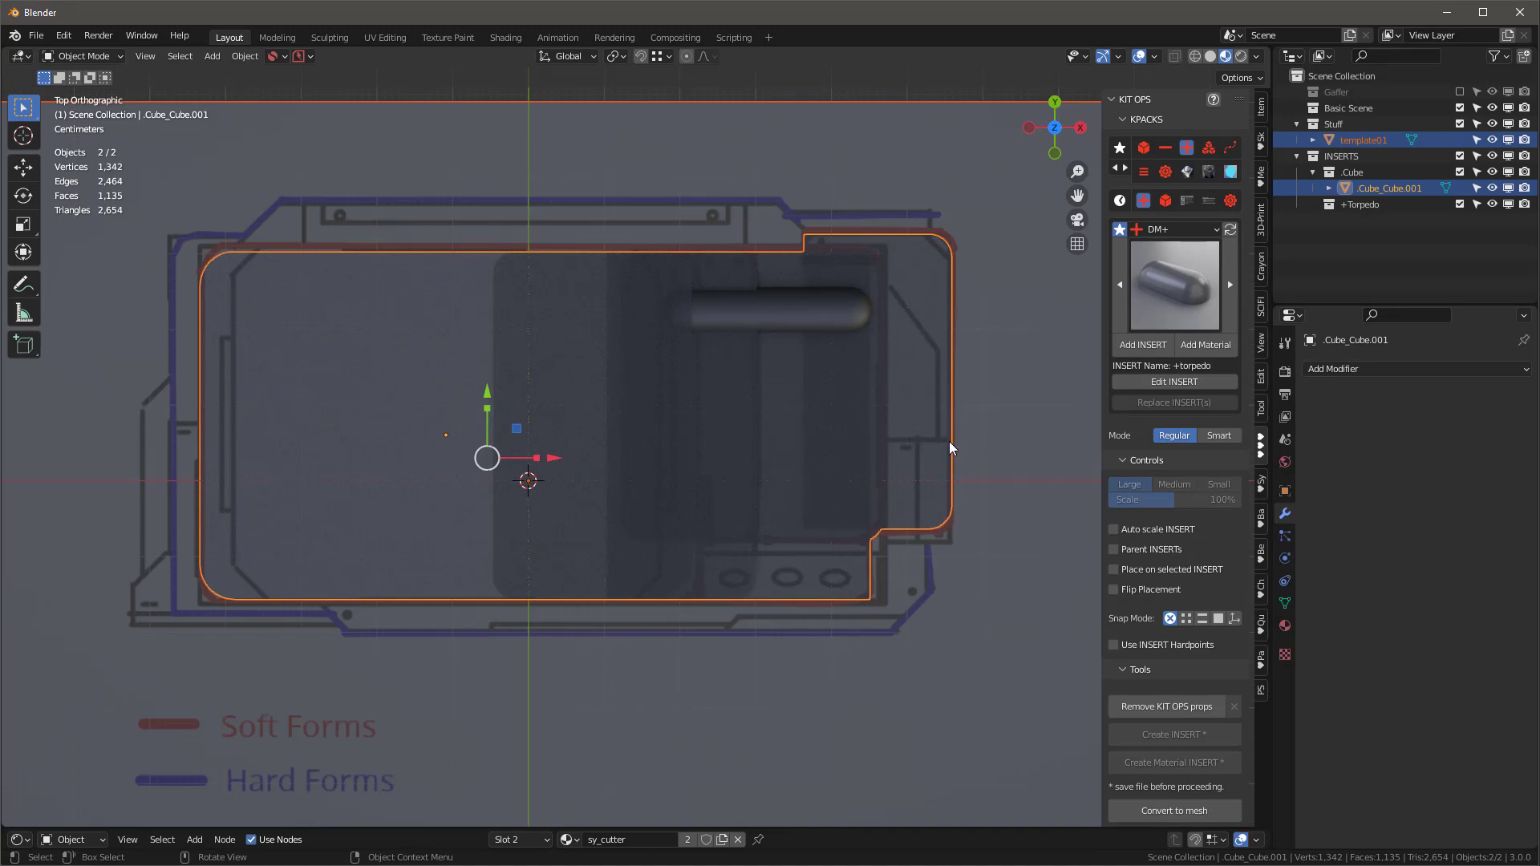
middle_click_drag(941, 463, 843, 371)
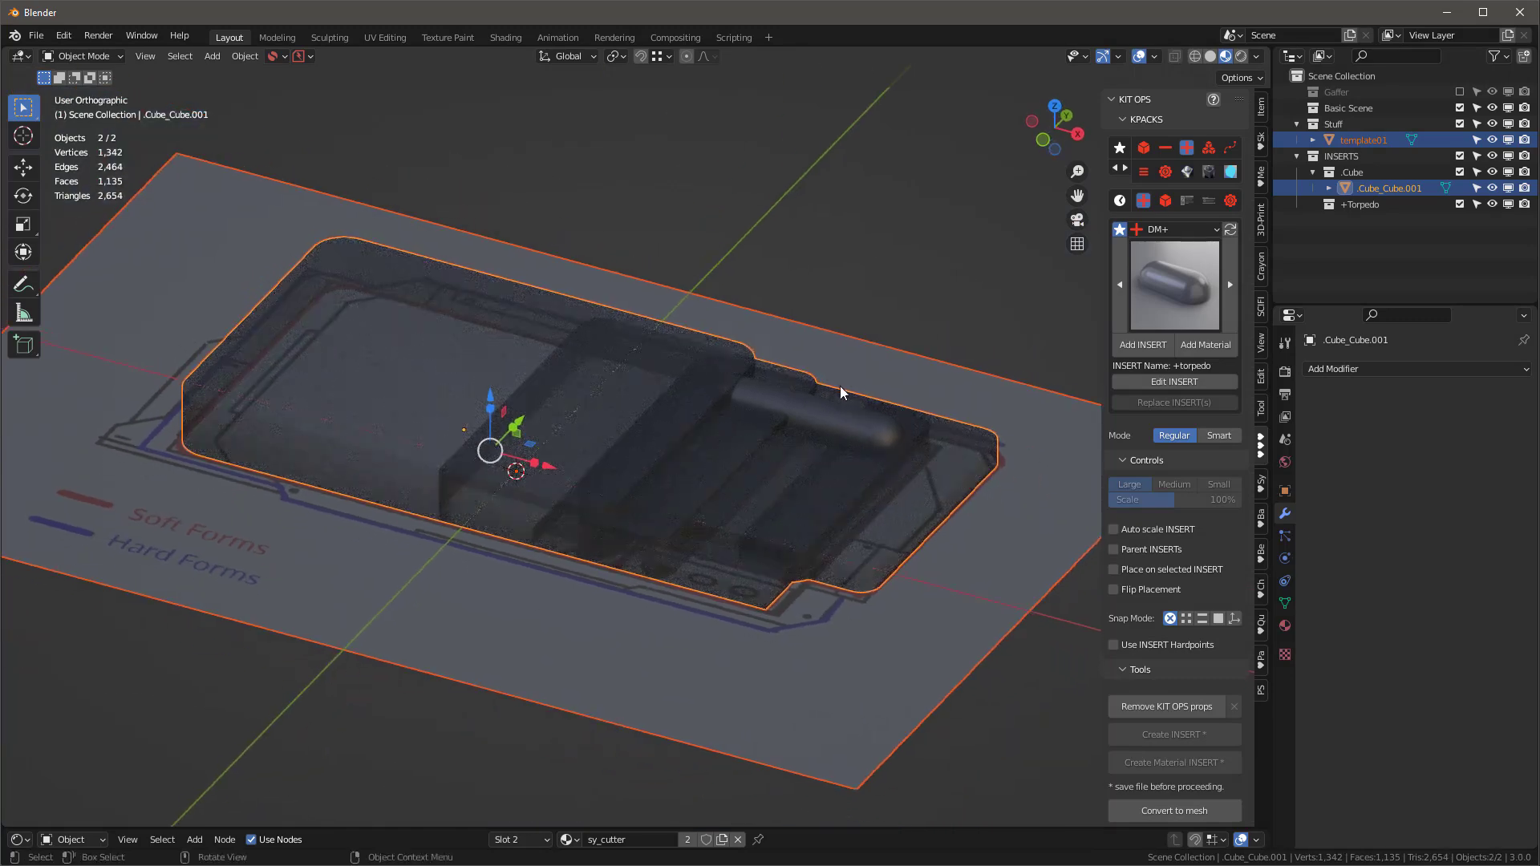
key("z")
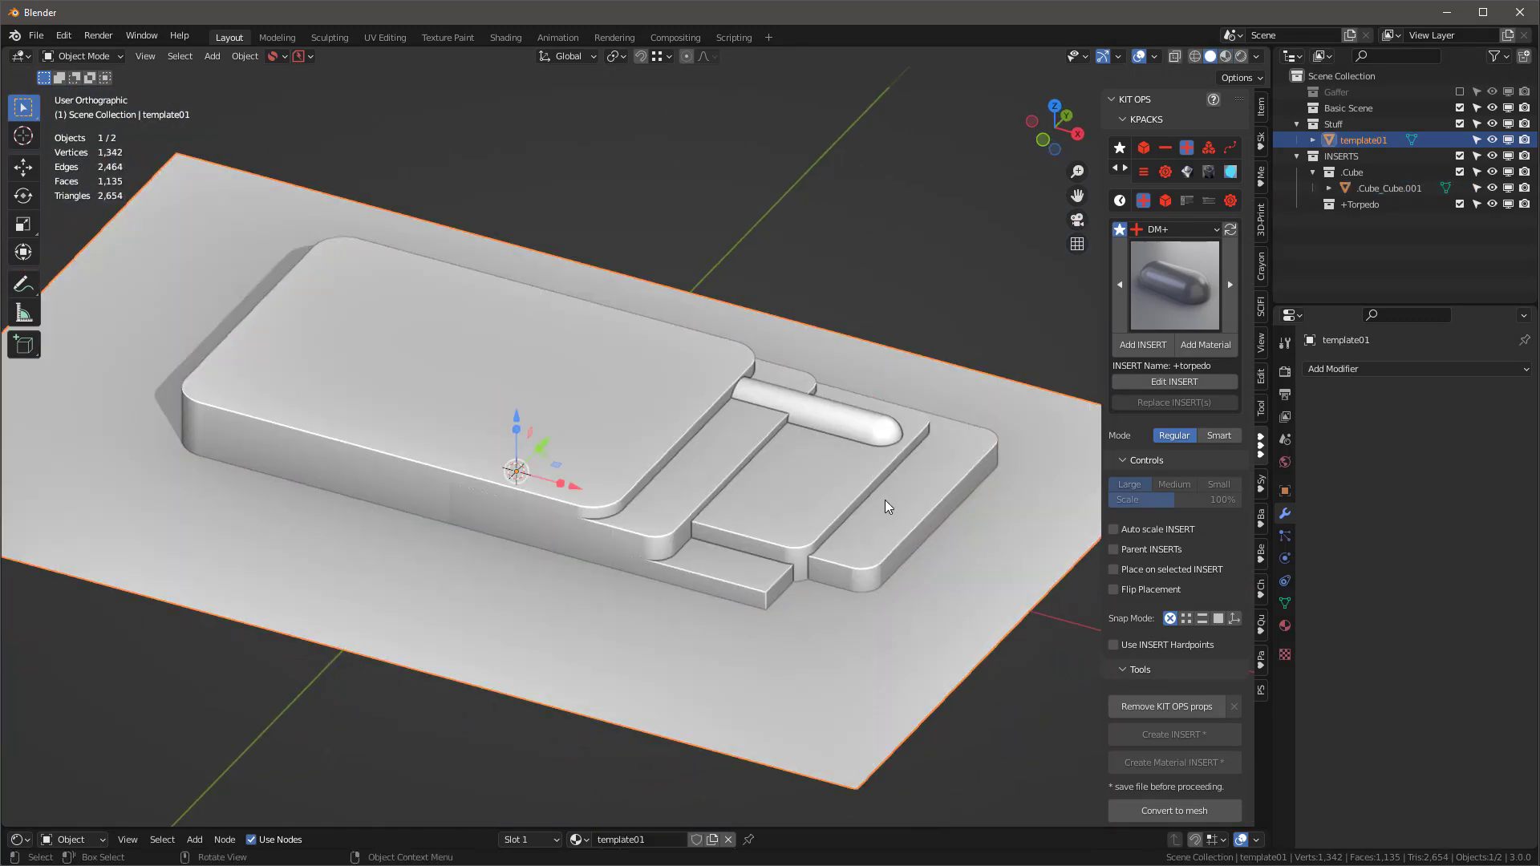
left_click(1460, 124)
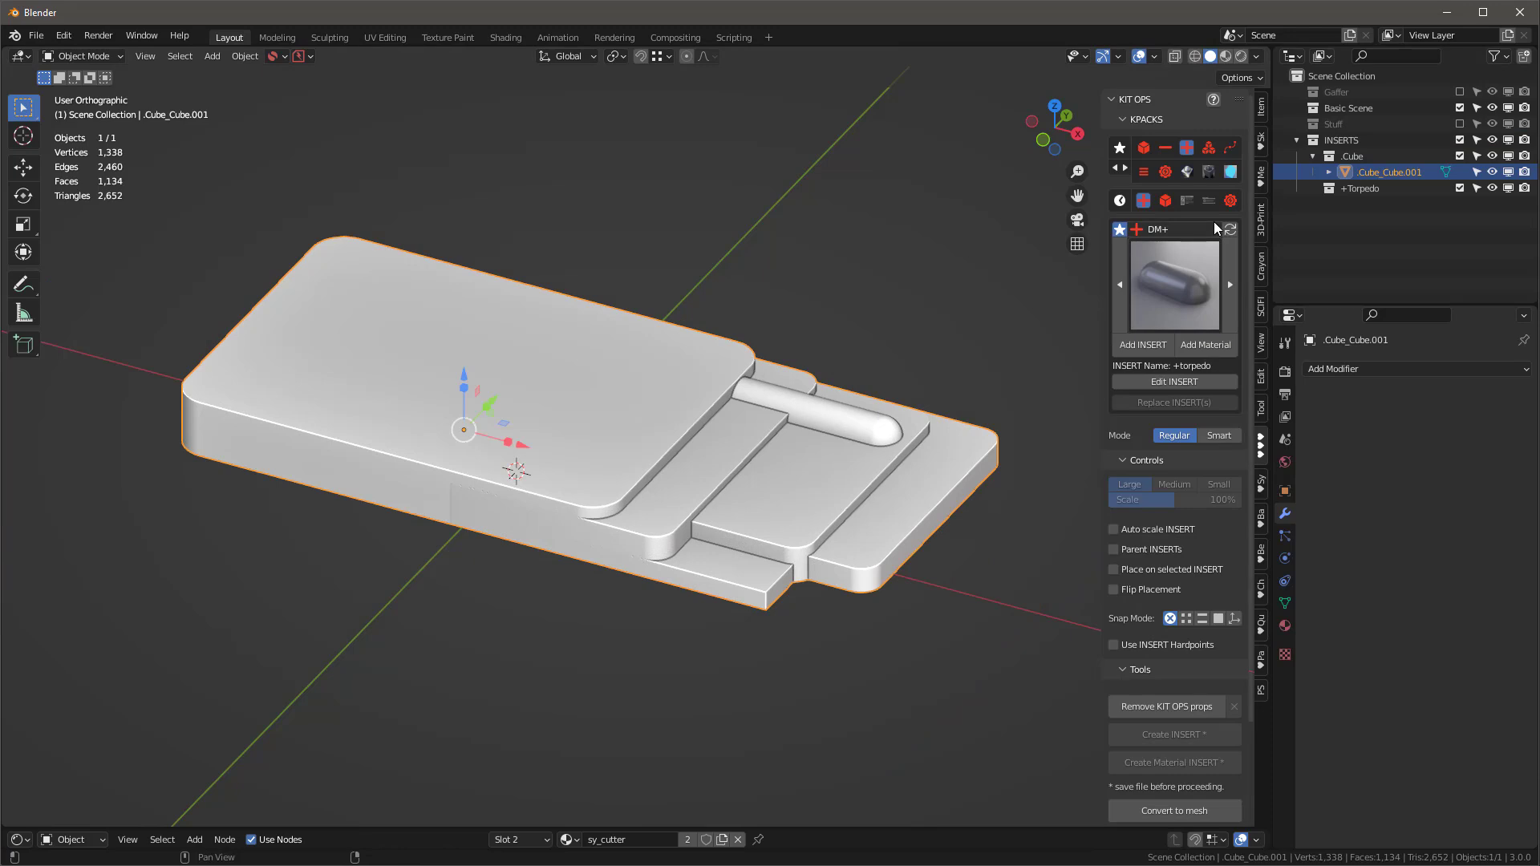
Step: Show the METASHAPE options for the joined block and save the scene with PowerSave
left_click(1261, 175)
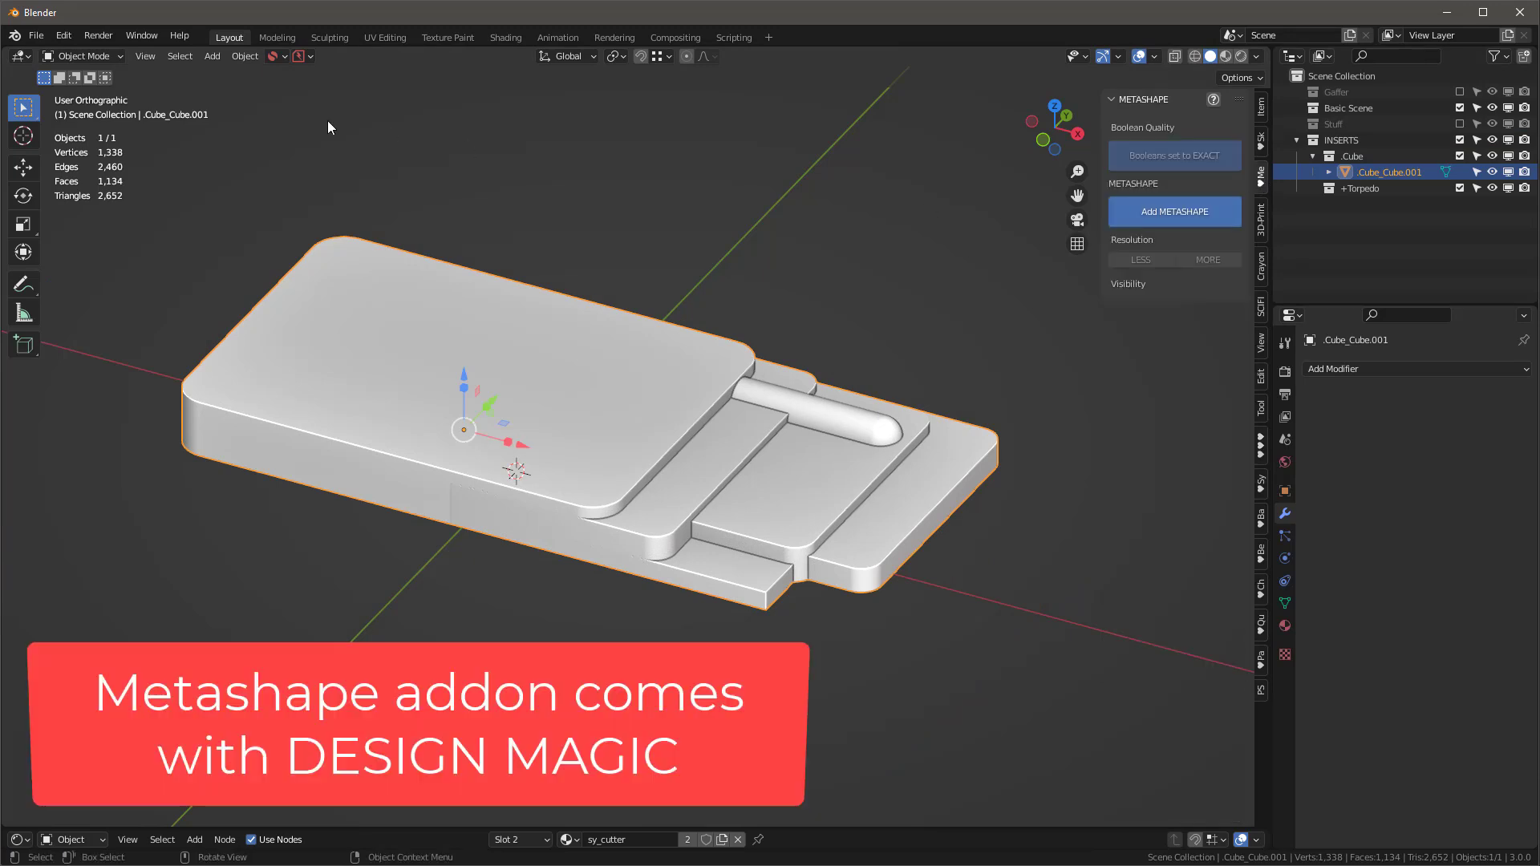
left_click(273, 56)
left_click(298, 56)
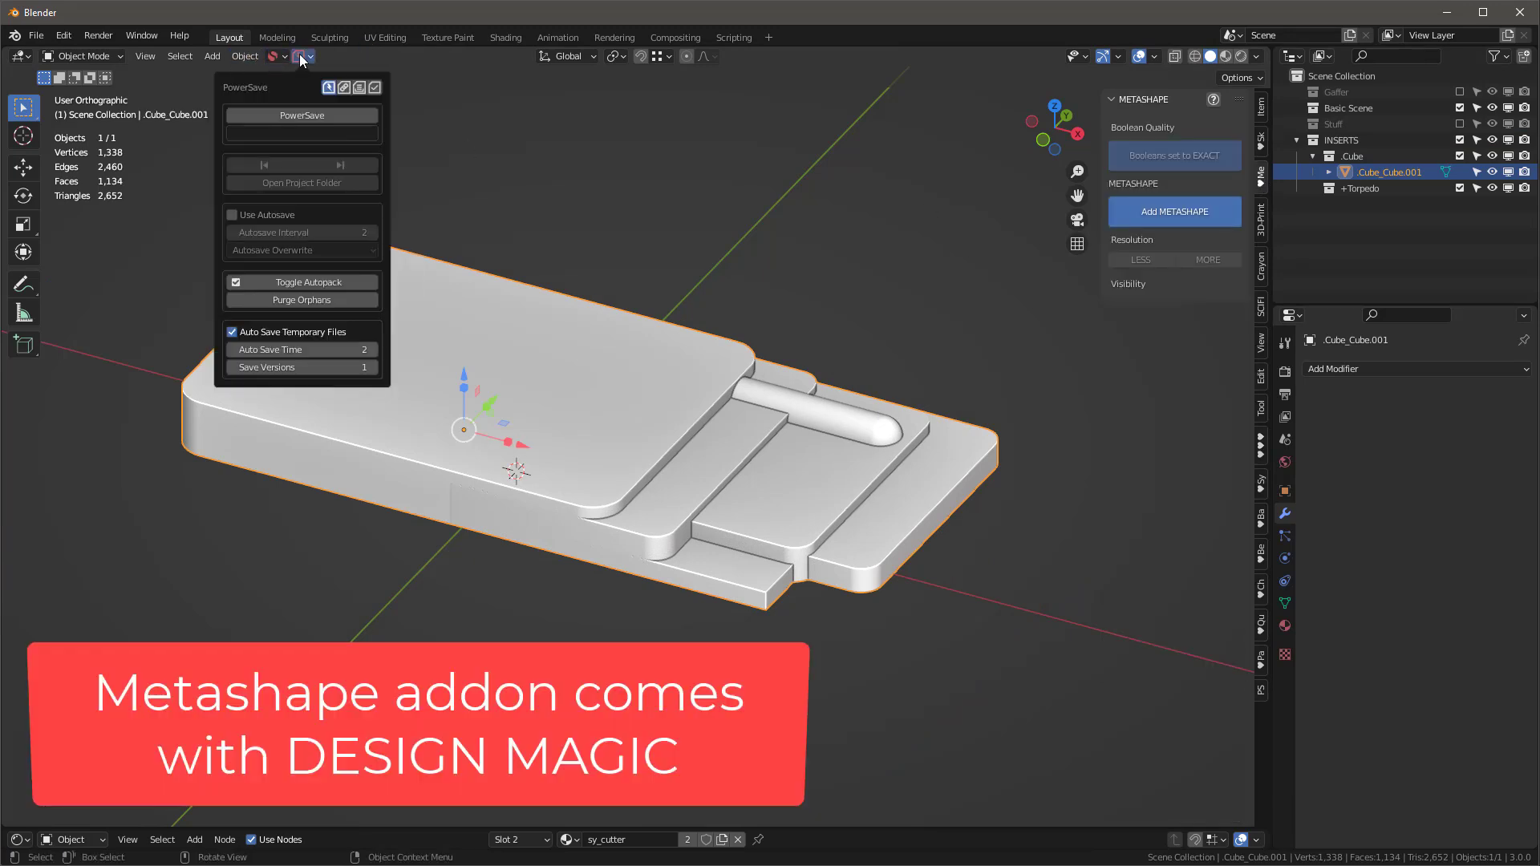
left_click(316, 114)
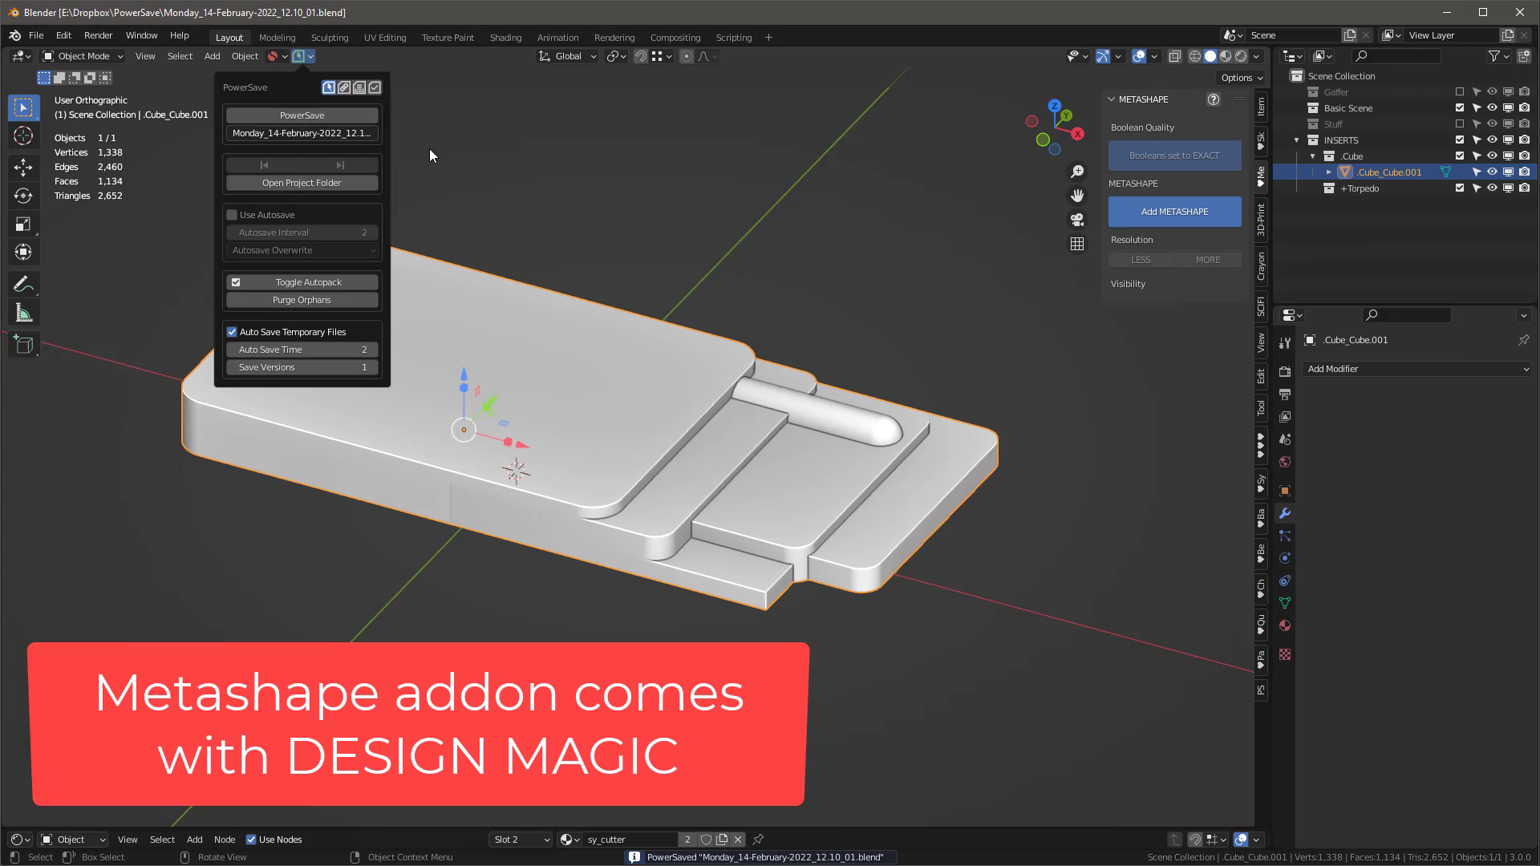
Step: Add METASHAPE to the joined block with a voxel size of 0.003 m and Smooth set to 10
left_click(1192, 210)
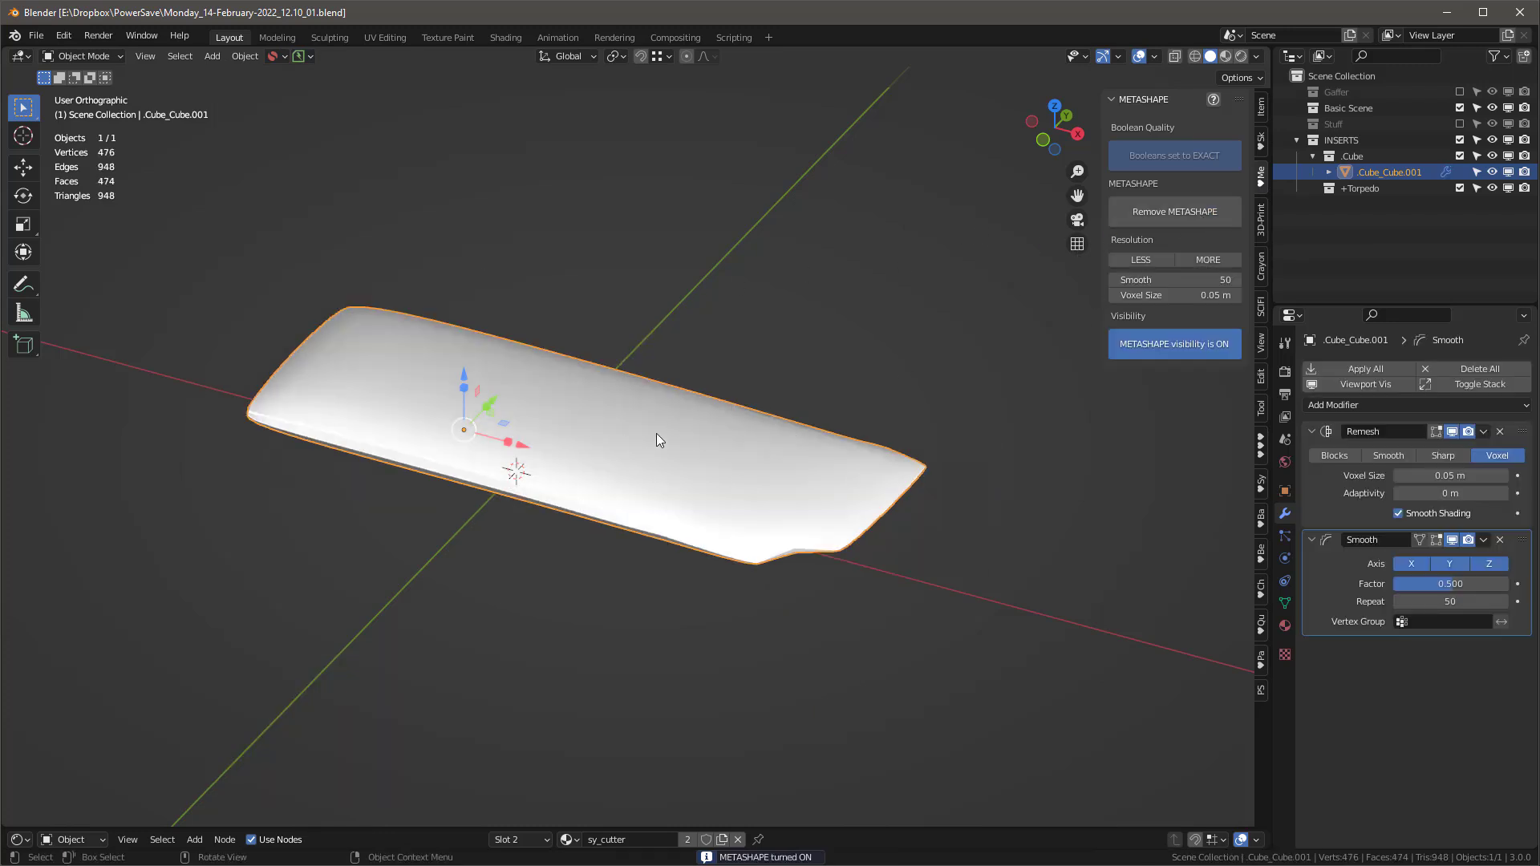
left_click(1196, 295)
key("BackSpace")
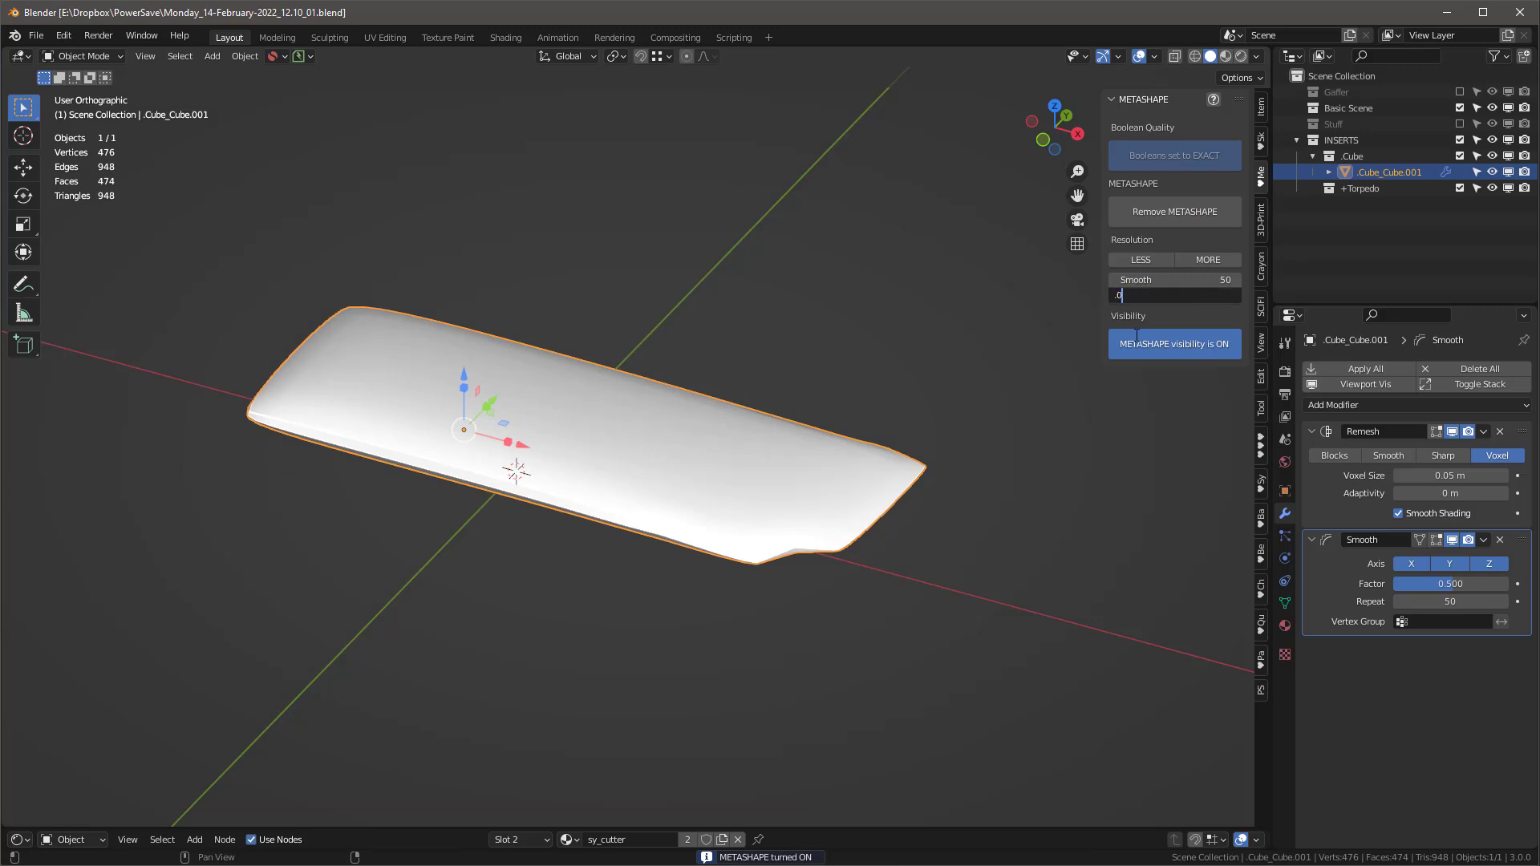
type(".003")
key("Return")
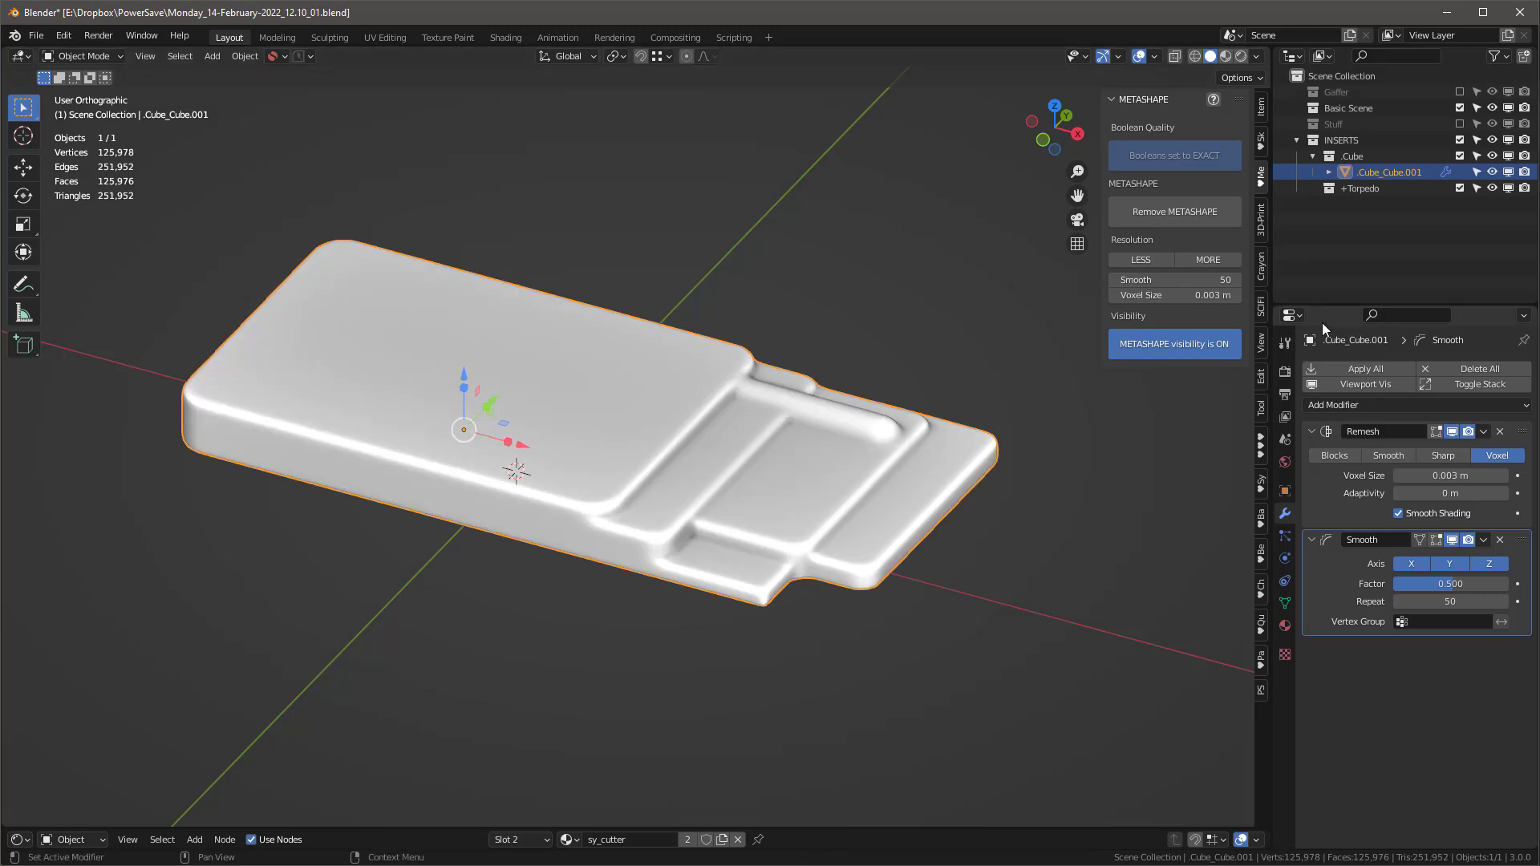
left_click(1228, 279)
type("10")
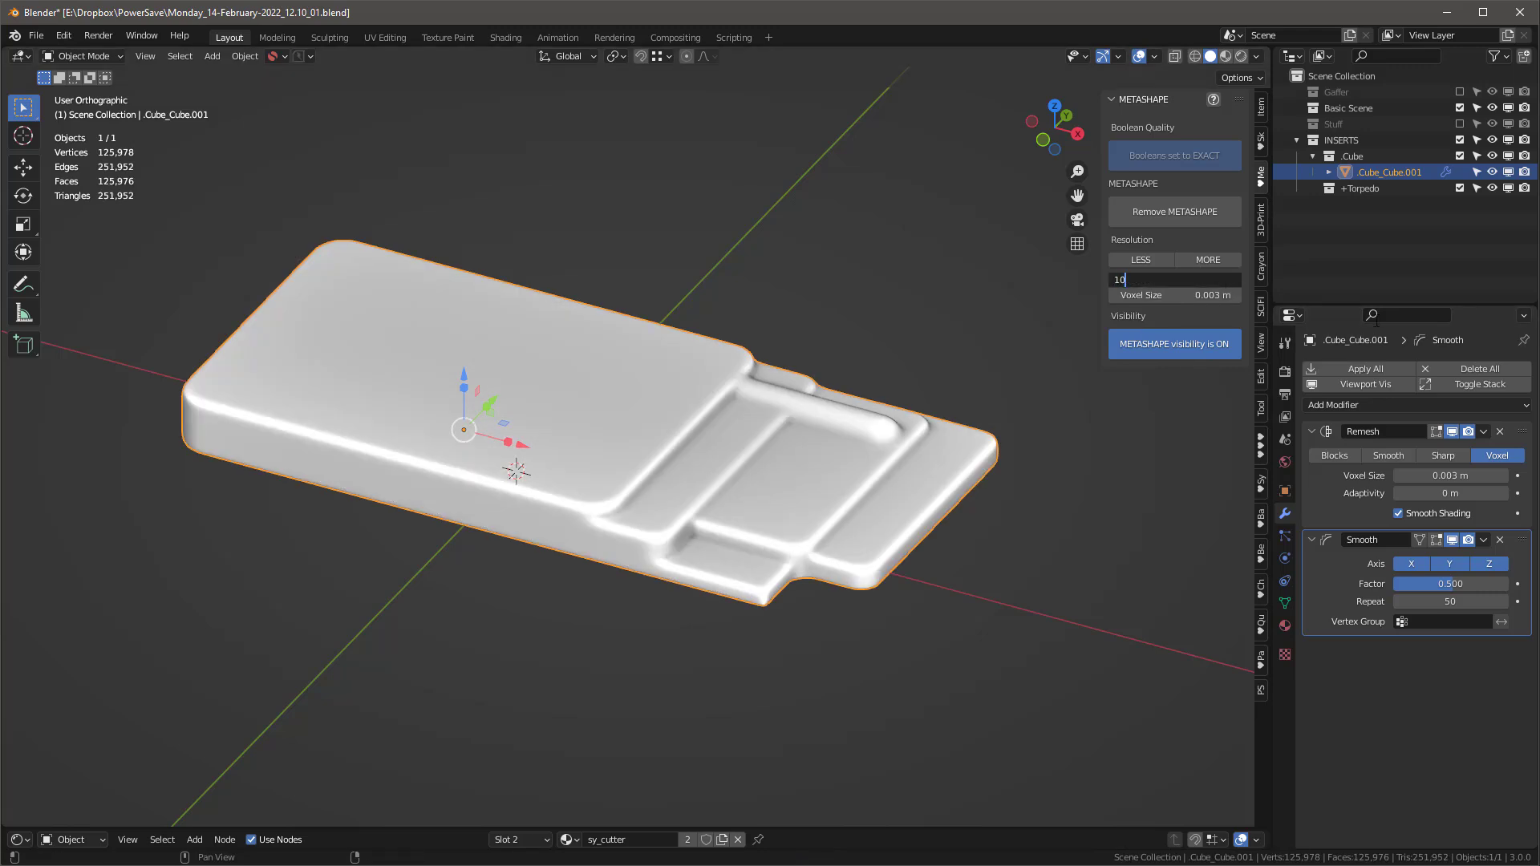
key("Return")
Step: Bevel the top face of the large screen block about 0.0166 m with 7 segments and return to Object Mode
middle_click_drag(1024, 338, 722, 368)
key("Tab")
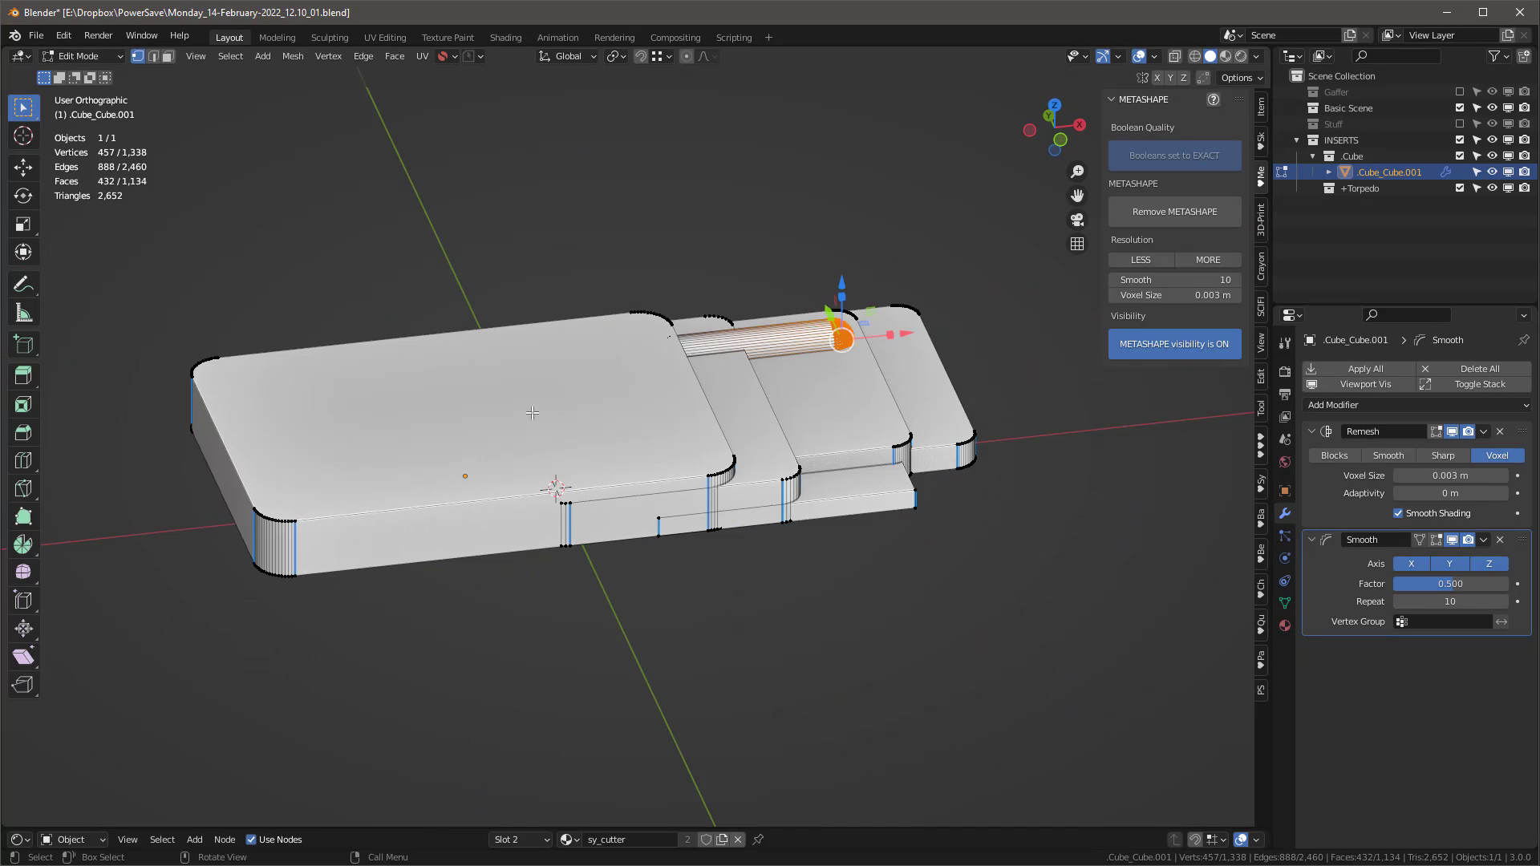
key("3")
left_click(478, 400)
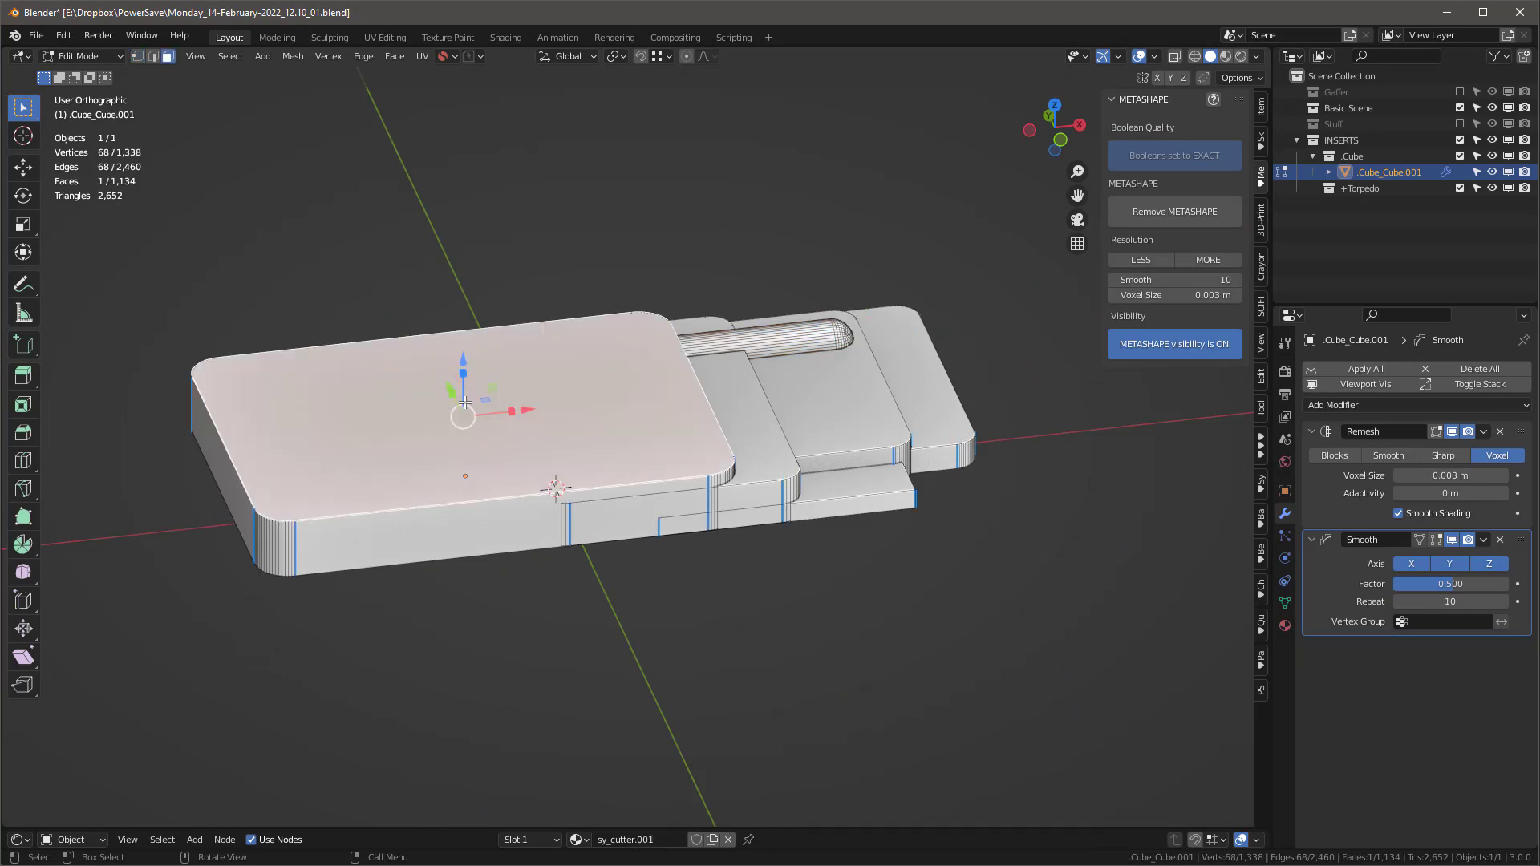
key("ctrl+b")
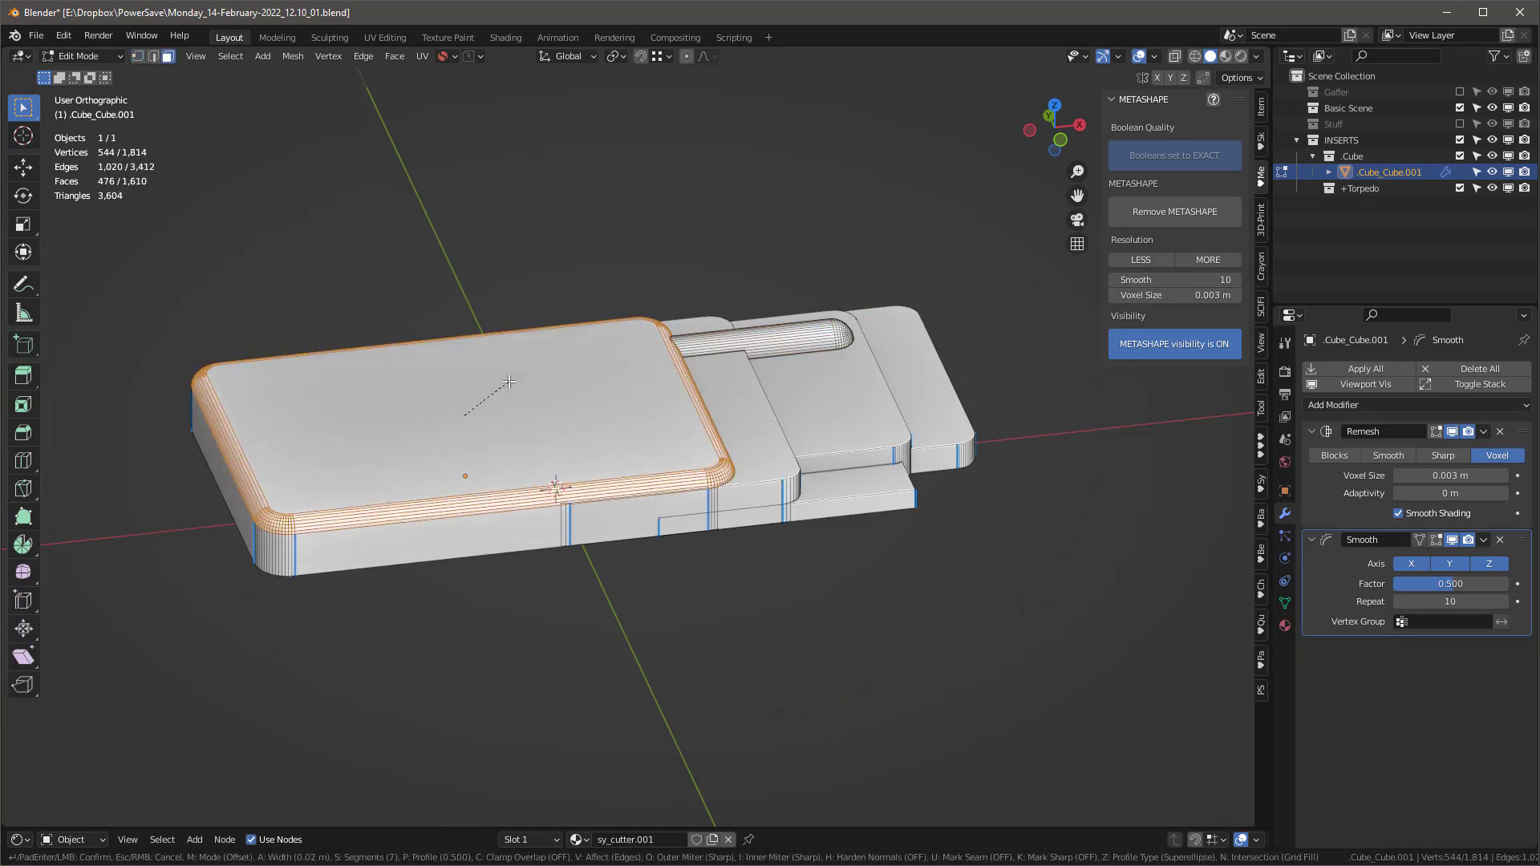
left_click(507, 377)
middle_click_drag(506, 377, 674, 361)
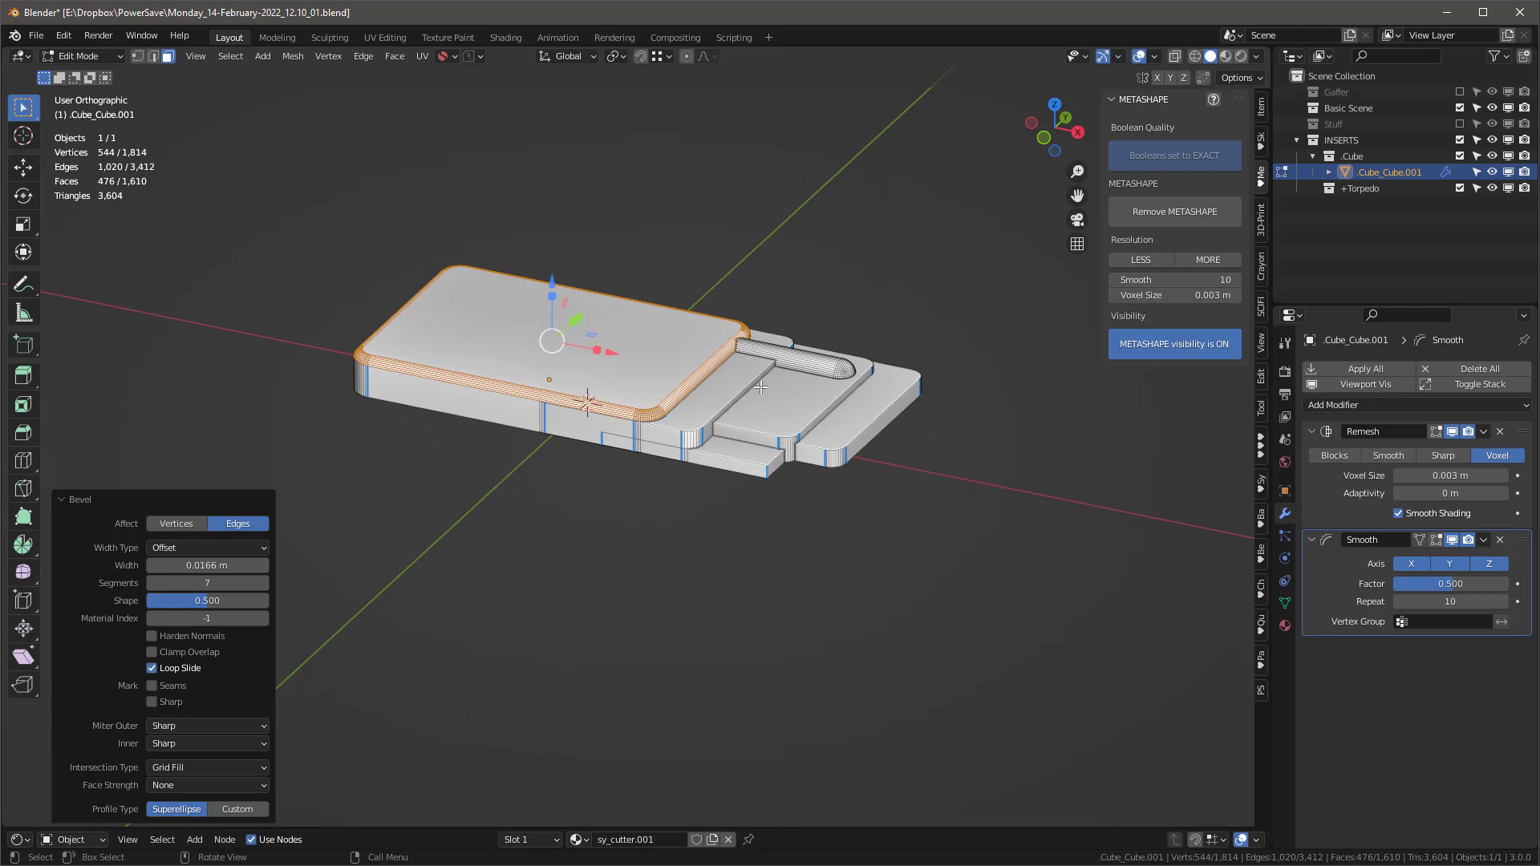
scroll(791, 384, "up", 2)
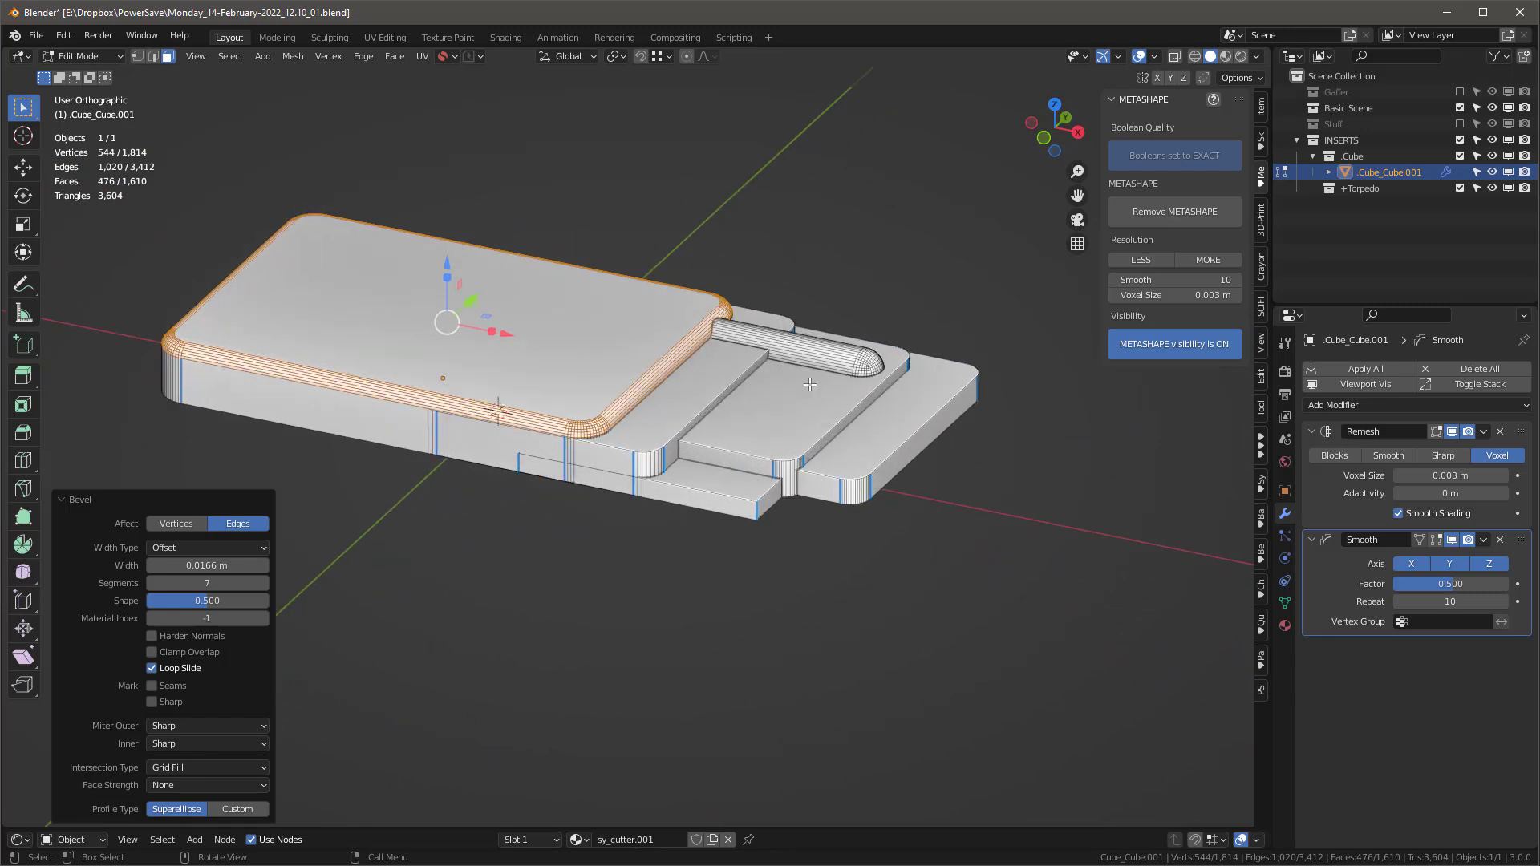
key("Tab")
mouse_move(685, 406)
middle_mouse_down()
mouse_move(641, 476)
mouse_move(651, 372)
mouse_move(646, 393)
mouse_move(699, 414)
mouse_move(732, 399)
mouse_move(711, 391)
mouse_move(716, 344)
mouse_move(672, 391)
mouse_move(690, 393)
middle_mouse_up()
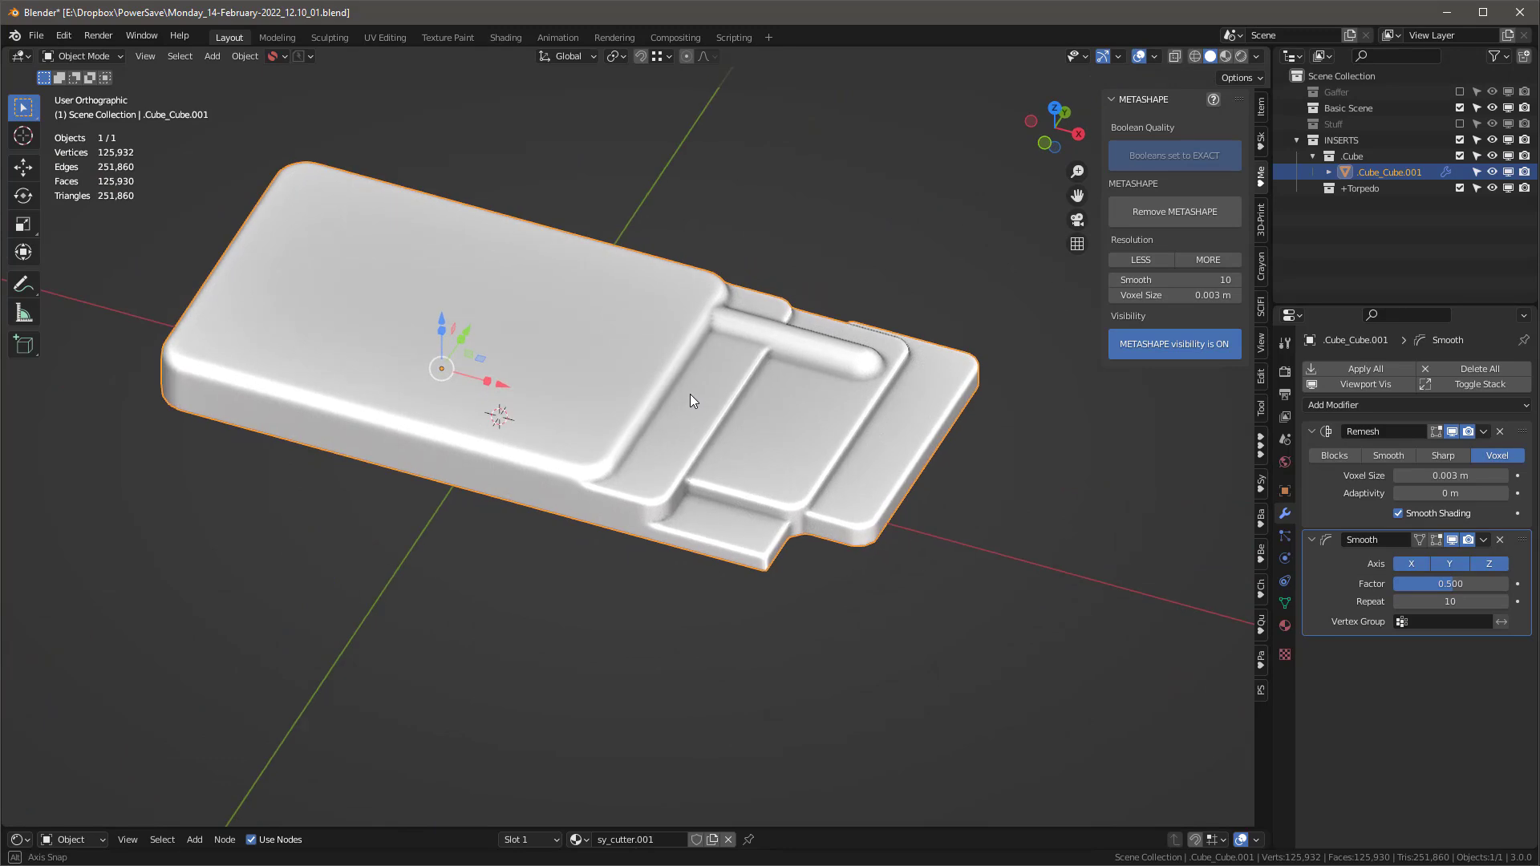
Step: Bevel the top face of the outermost end block in Edit Mode and return to Object Mode
key("Tab")
left_click(899, 426)
scroll(888, 432, "up", 3)
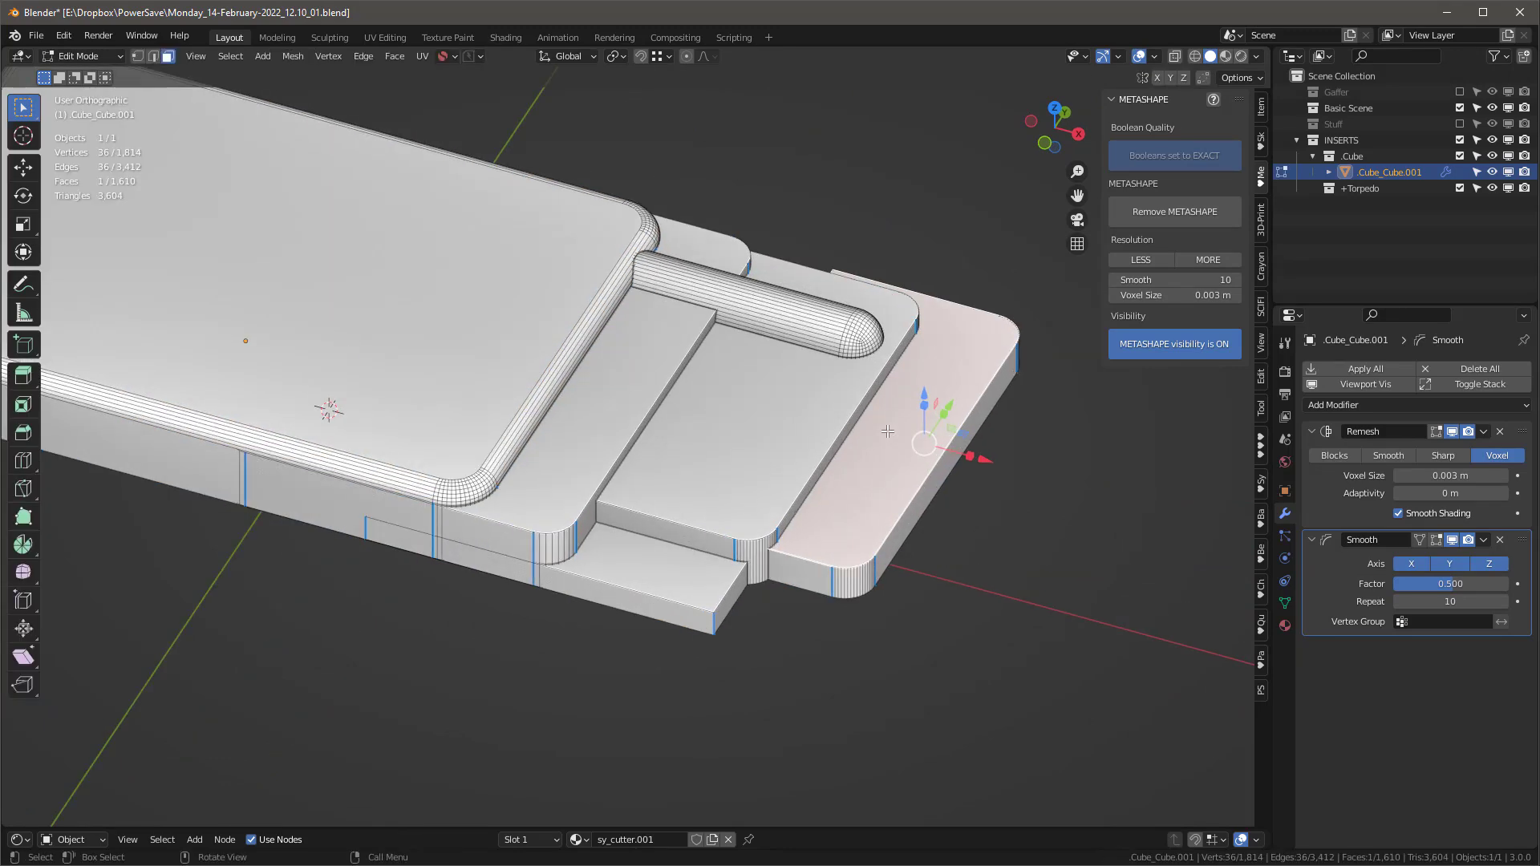
key("ctrl+b")
left_click(967, 460)
key("Tab")
scroll(840, 425, "down", 3)
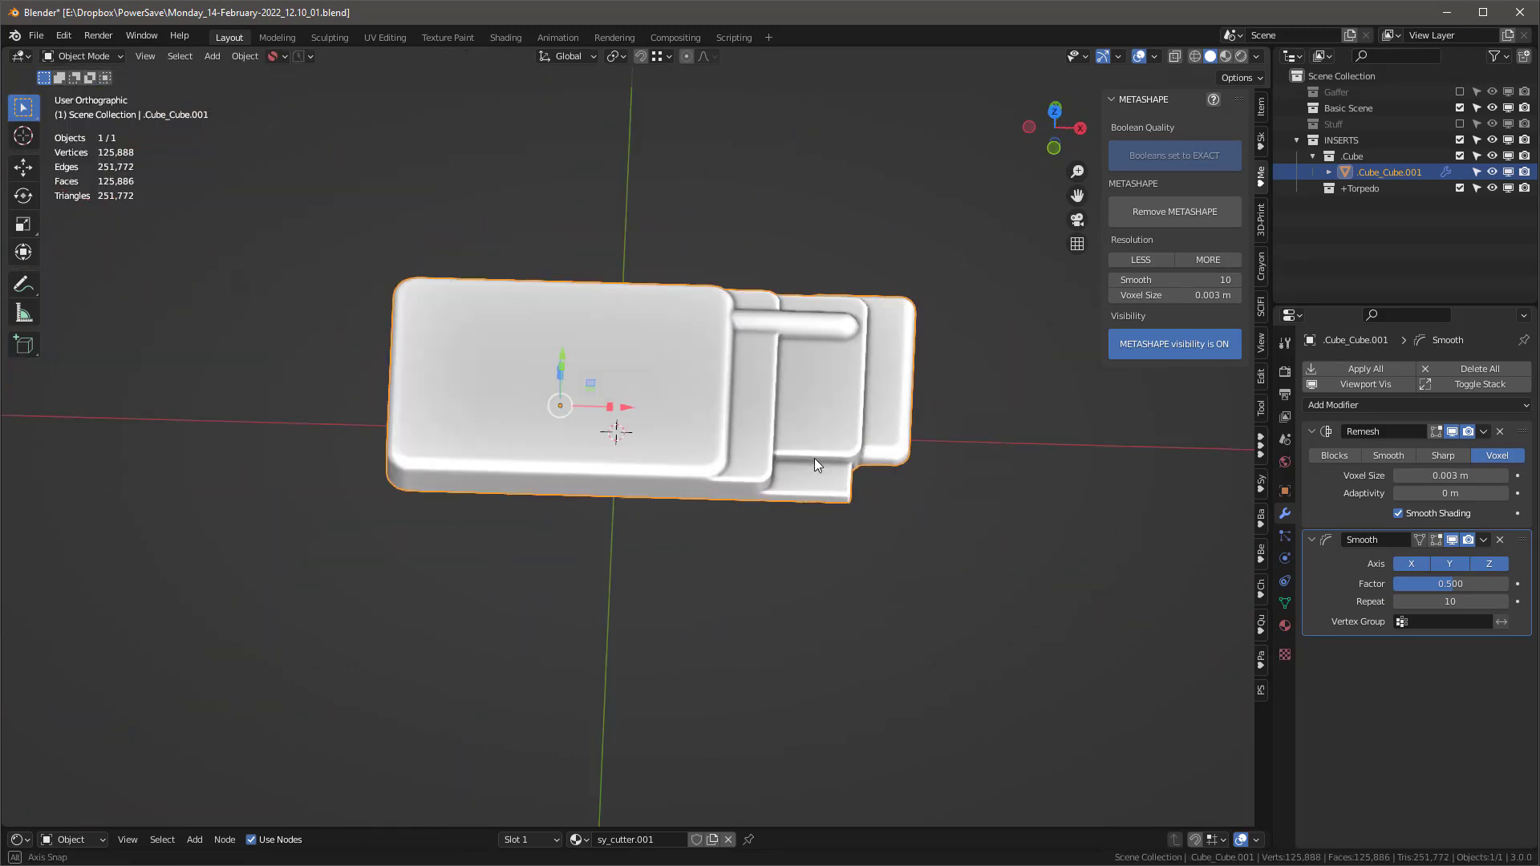
Step: Compare the remeshed edges with METASHAPE Smooth set to 0 and then to 10
key("KP_7")
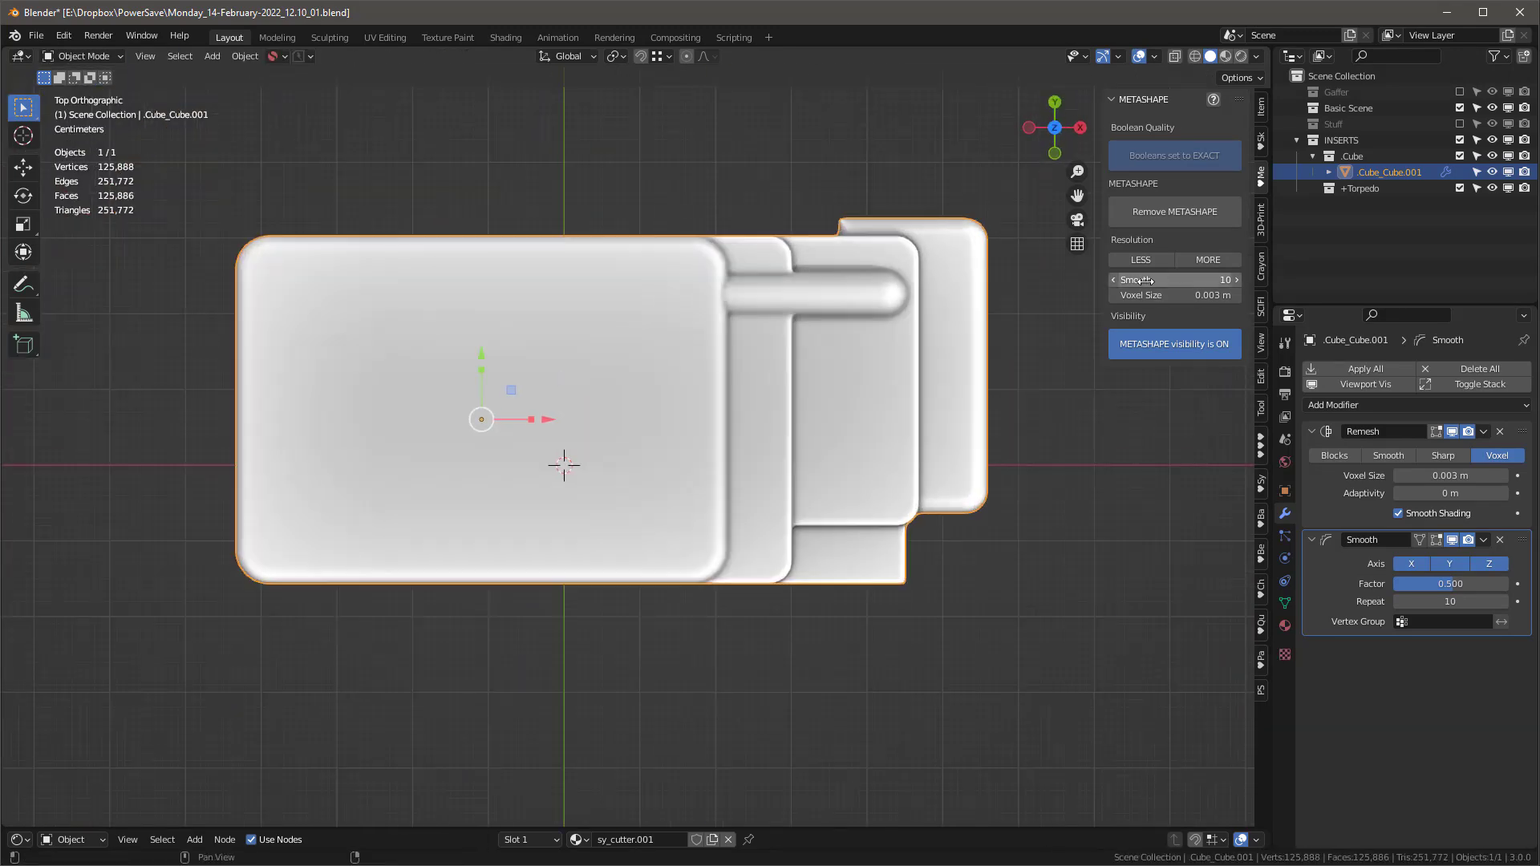
left_click(1185, 296)
left_click(1198, 278)
type("0")
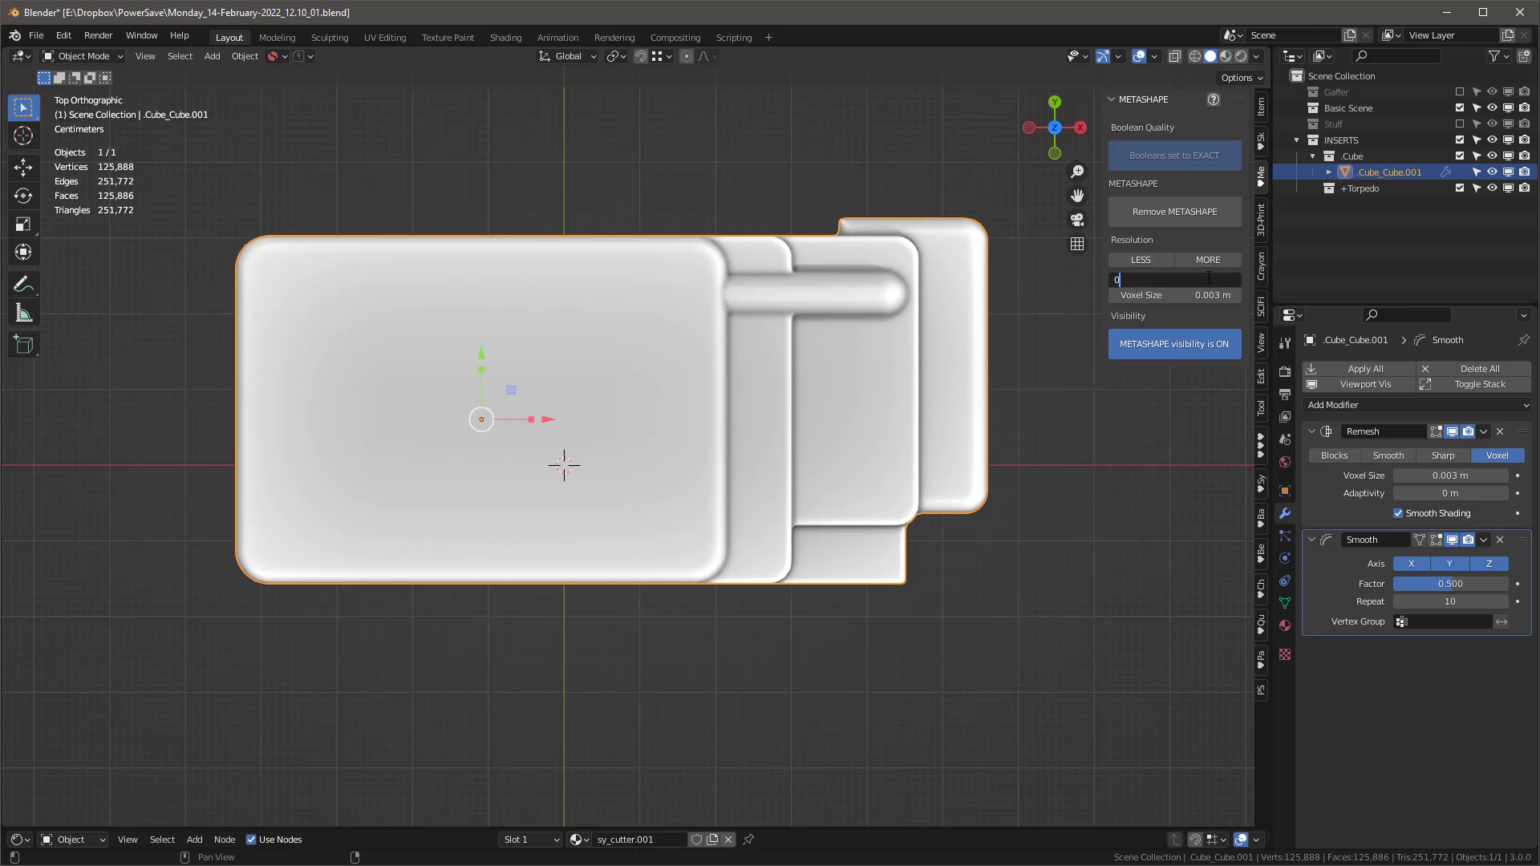
key("Return")
middle_click_drag(1043, 265, 858, 254)
scroll(939, 381, "up", 8)
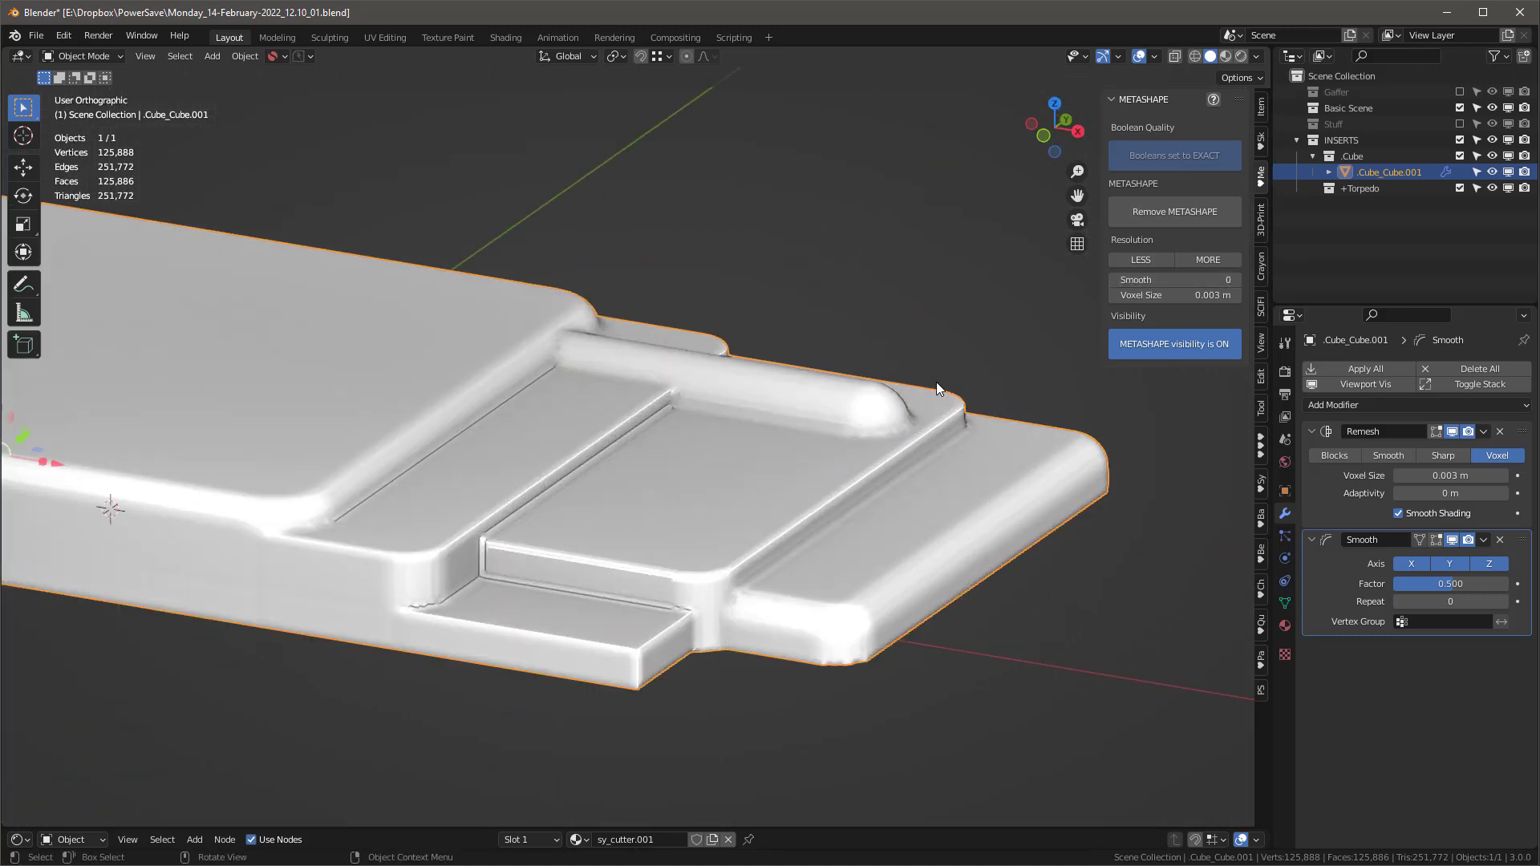
scroll(1104, 431, "down", 1)
middle_click_drag(1091, 425, 1048, 429)
scroll(1048, 428, "down", 2)
left_click(1168, 273)
type("10")
key("Return")
middle_click_drag(1011, 186, 923, 361)
Step: Set METASHAPE Smooth to 20 and the voxel size to 0.002 m, and check the model from above
left_click(1123, 281)
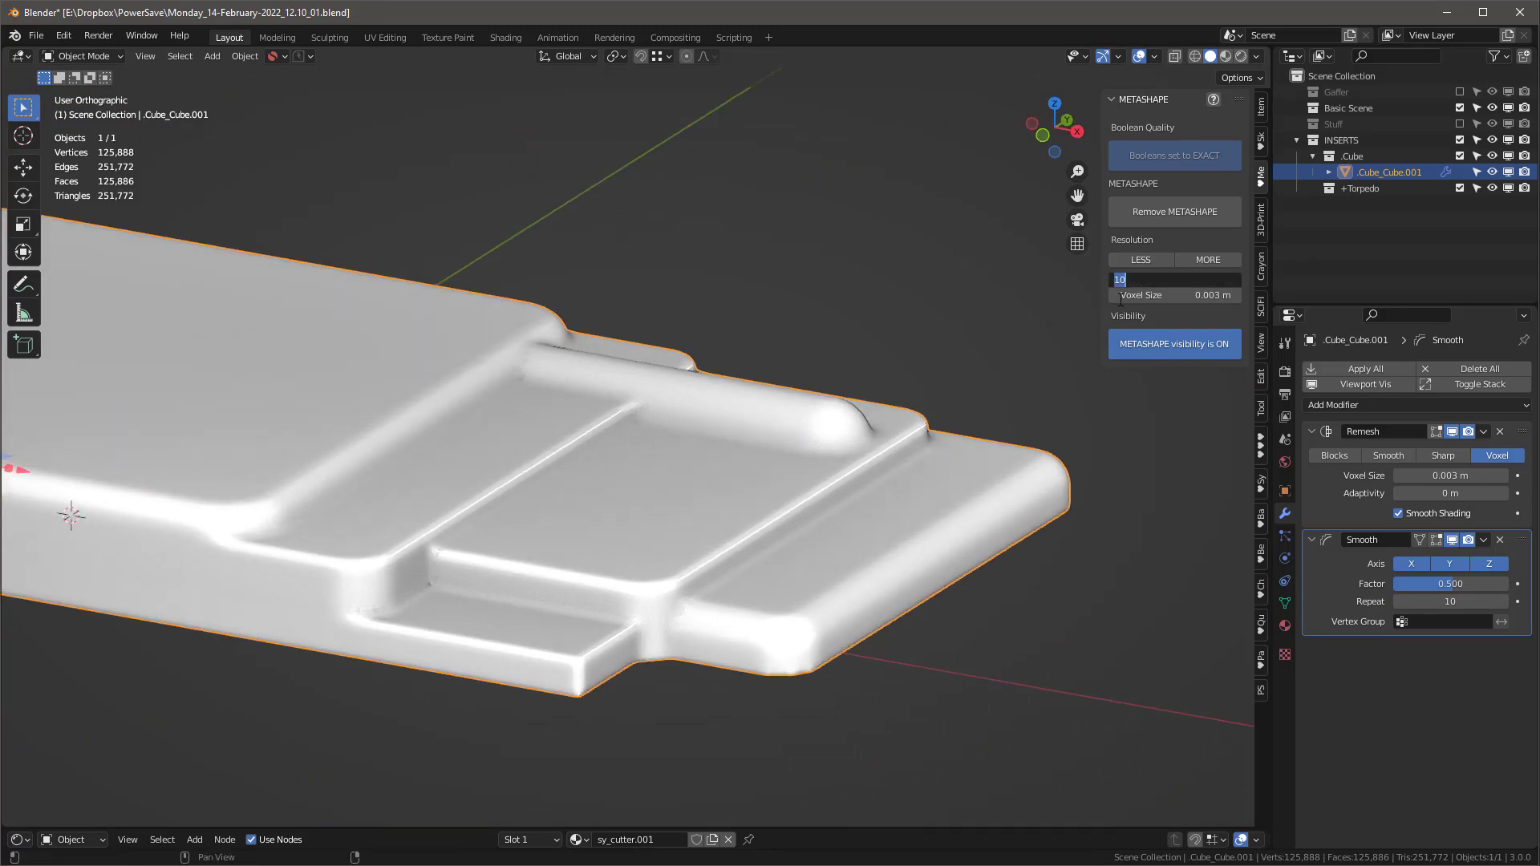
type("20")
key("Return")
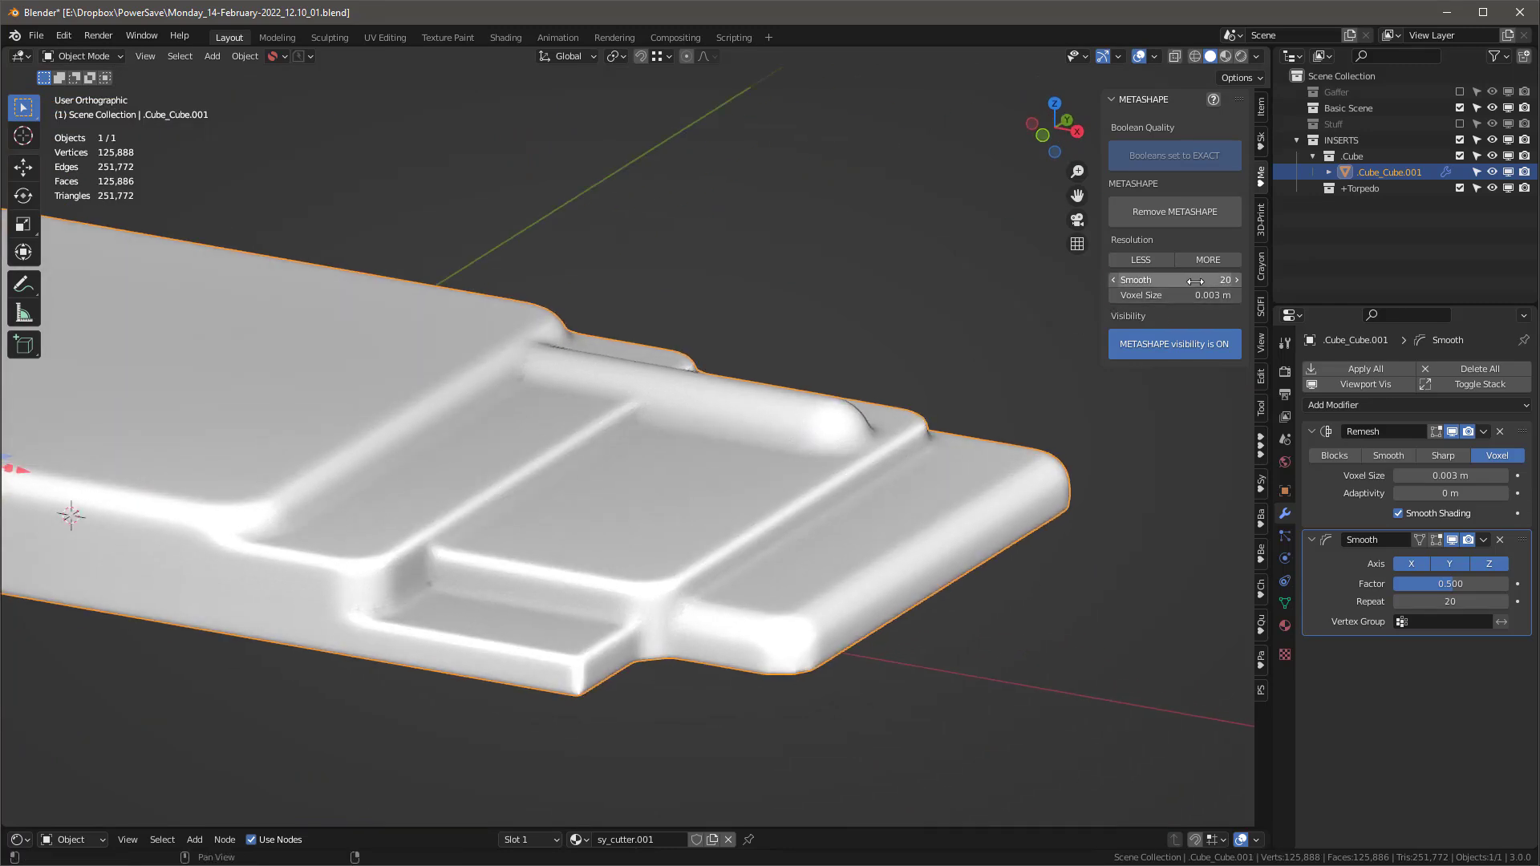
left_click(1221, 296)
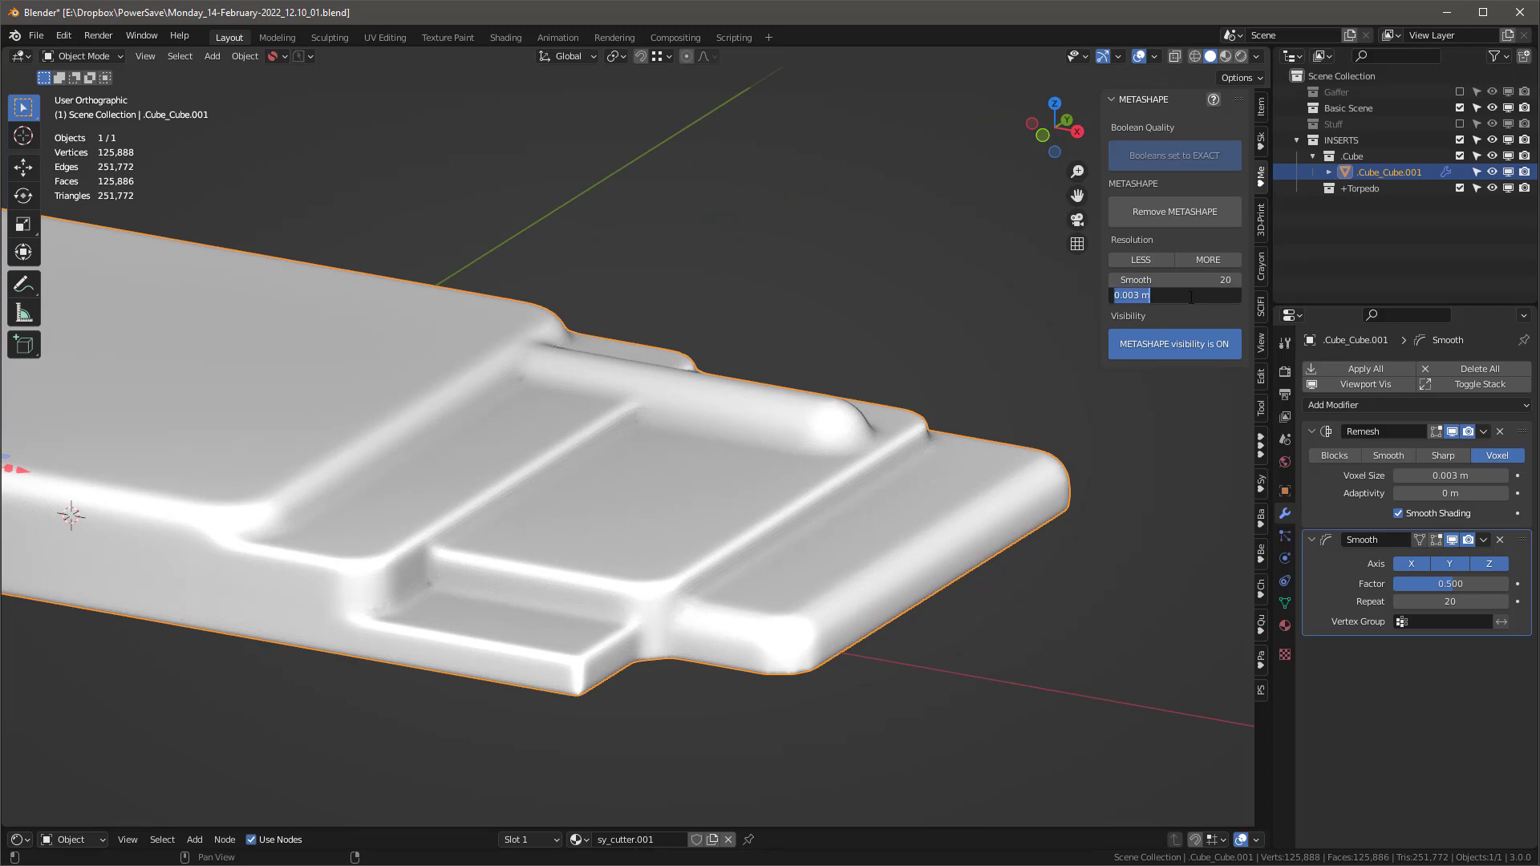
type(".002")
key("Return")
middle_click_drag(663, 507, 805, 571)
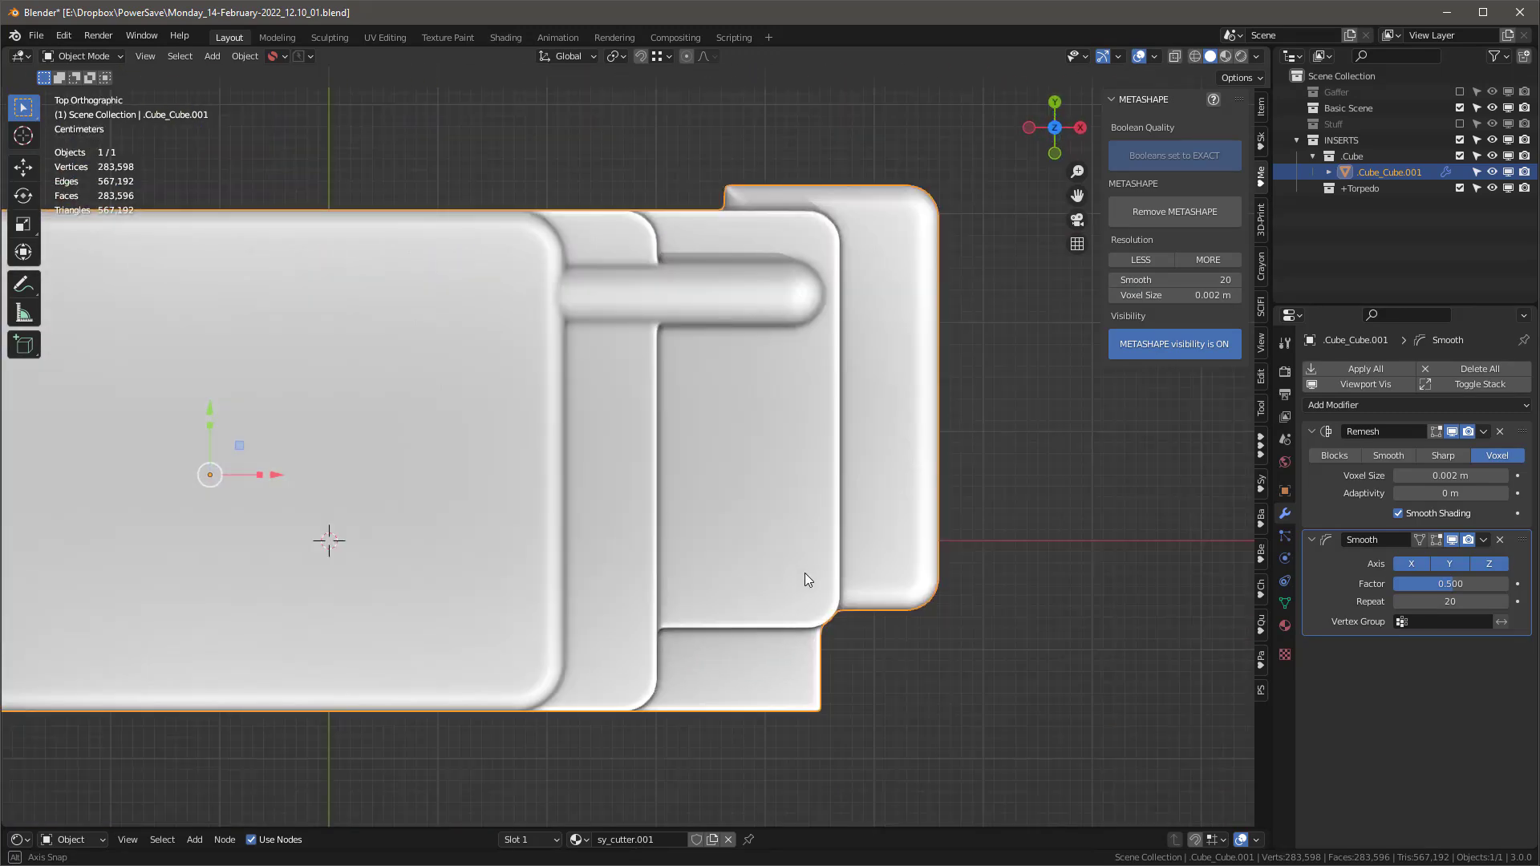
scroll(895, 492, "down", 5)
scroll(720, 478, "up", 4)
scroll(719, 478, "down", 2)
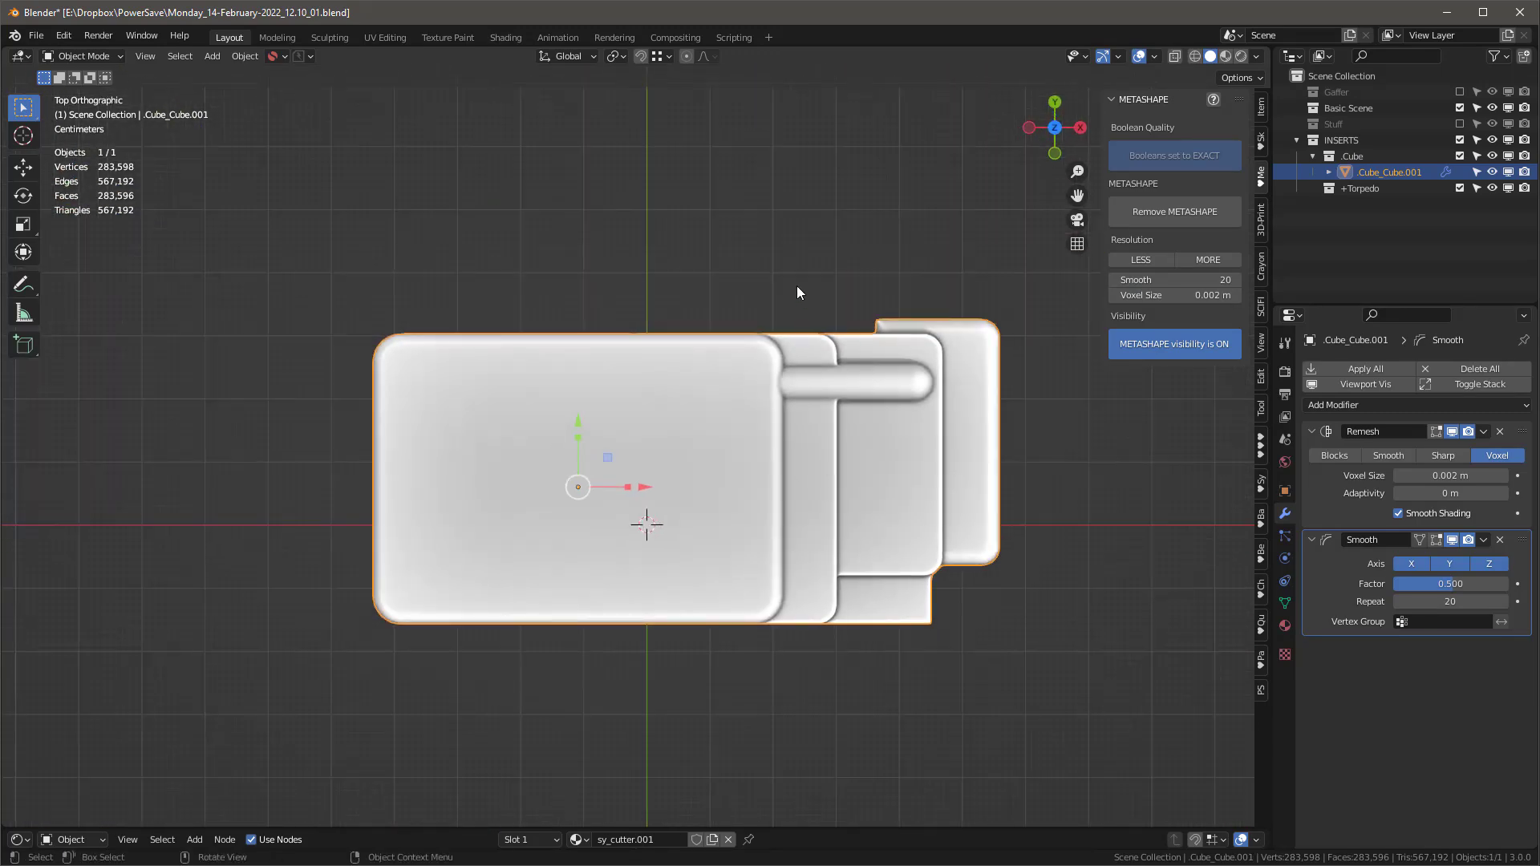
Step: Save a new incremental version of the scene with PowerSave and reselect the remeshed block
left_click(904, 292)
middle_click_drag(903, 291, 287, 336)
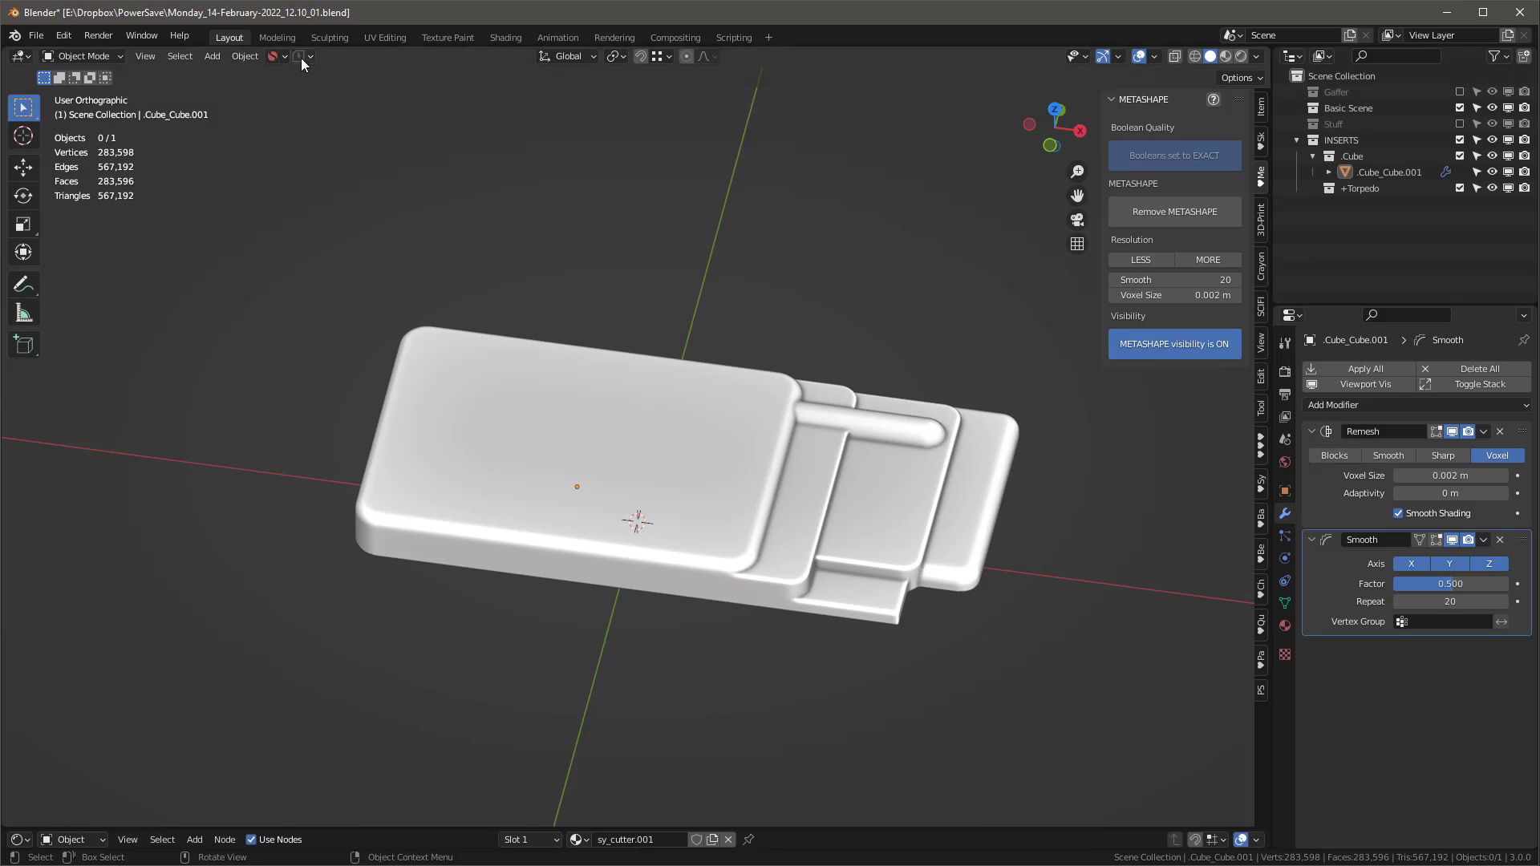
scroll(730, 445, "up", 2)
left_click(710, 446)
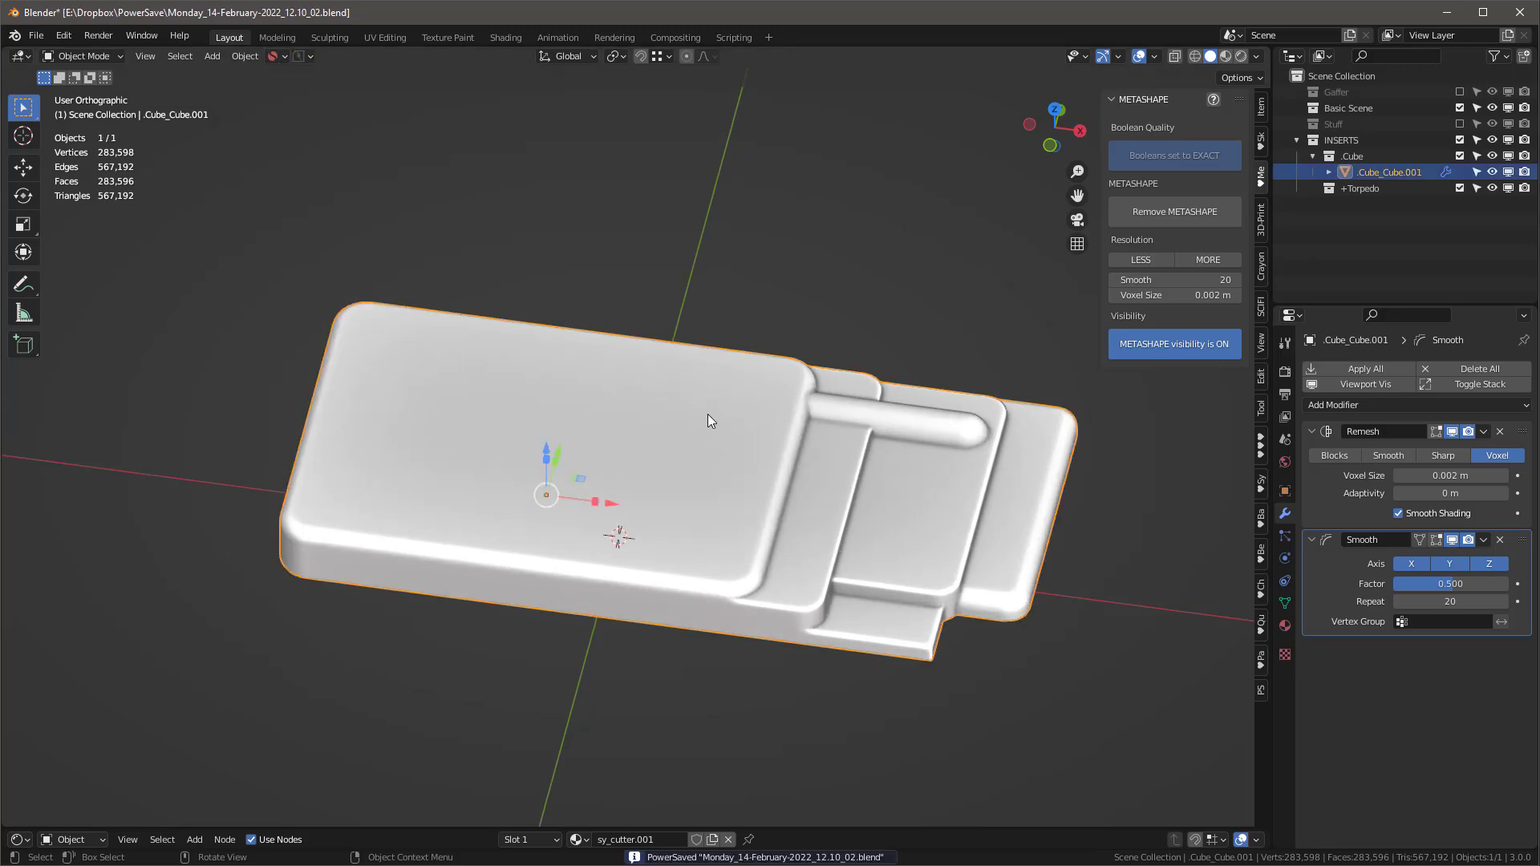
Step: Add a mesh cube, scale it to about 0.349 and place it above the inner edge of the large screen block
left_click(733, 189)
key("shift+a")
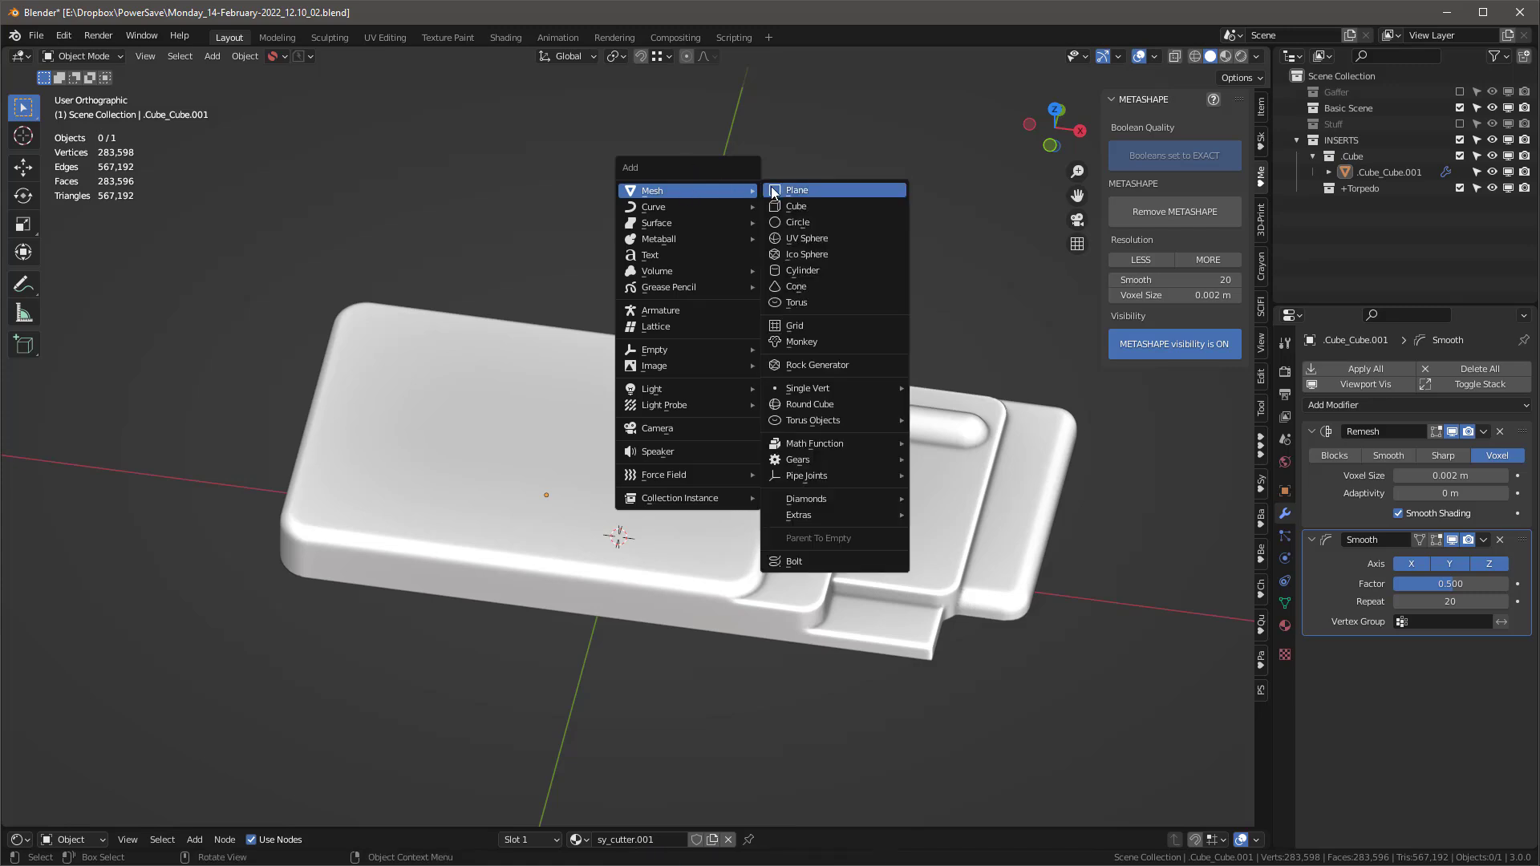
left_click(802, 207)
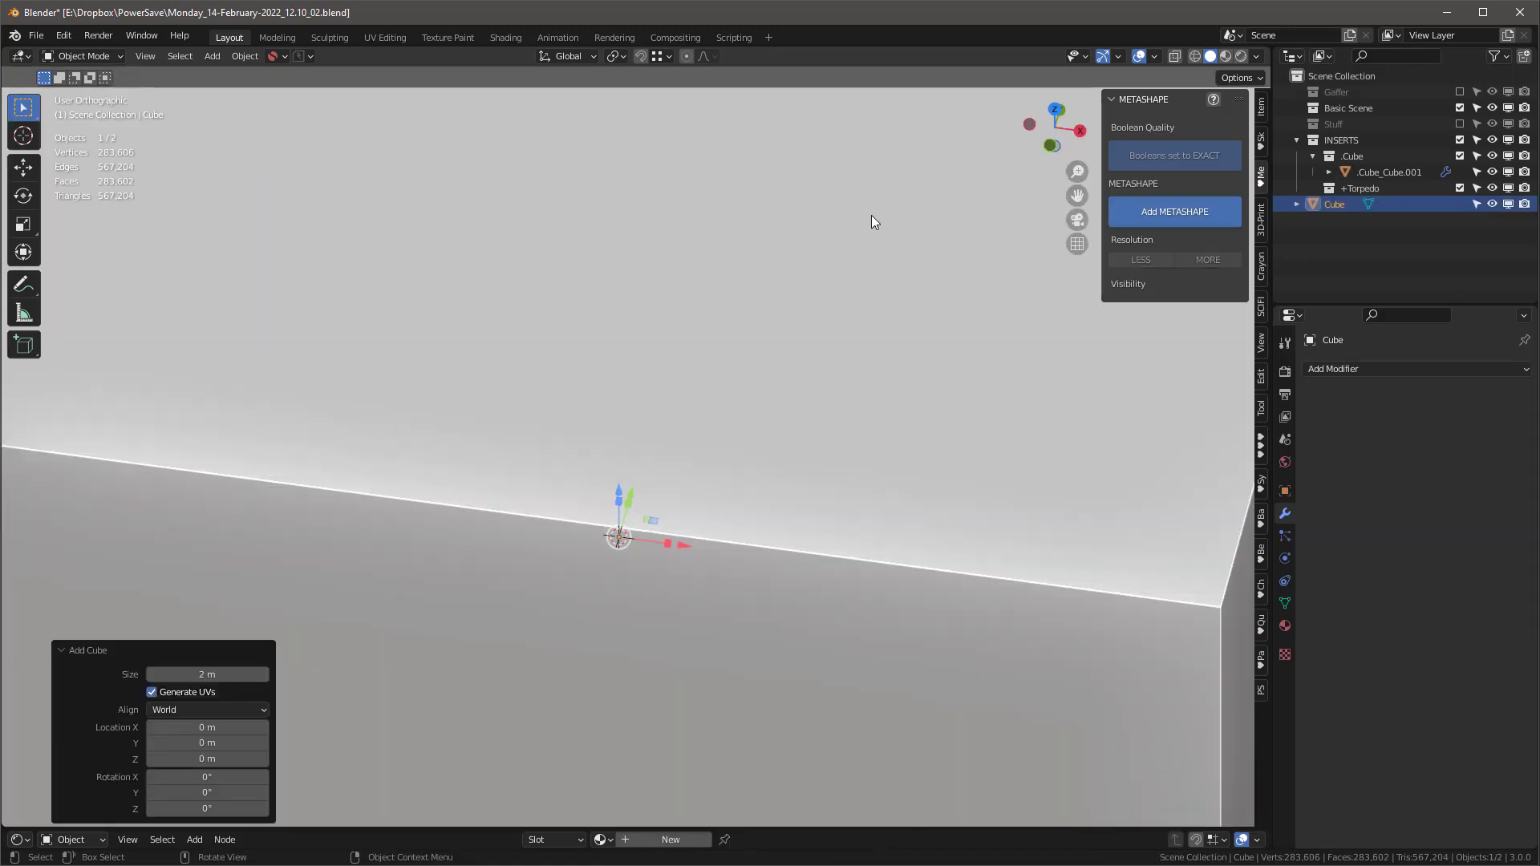
key("s")
left_click(836, 314)
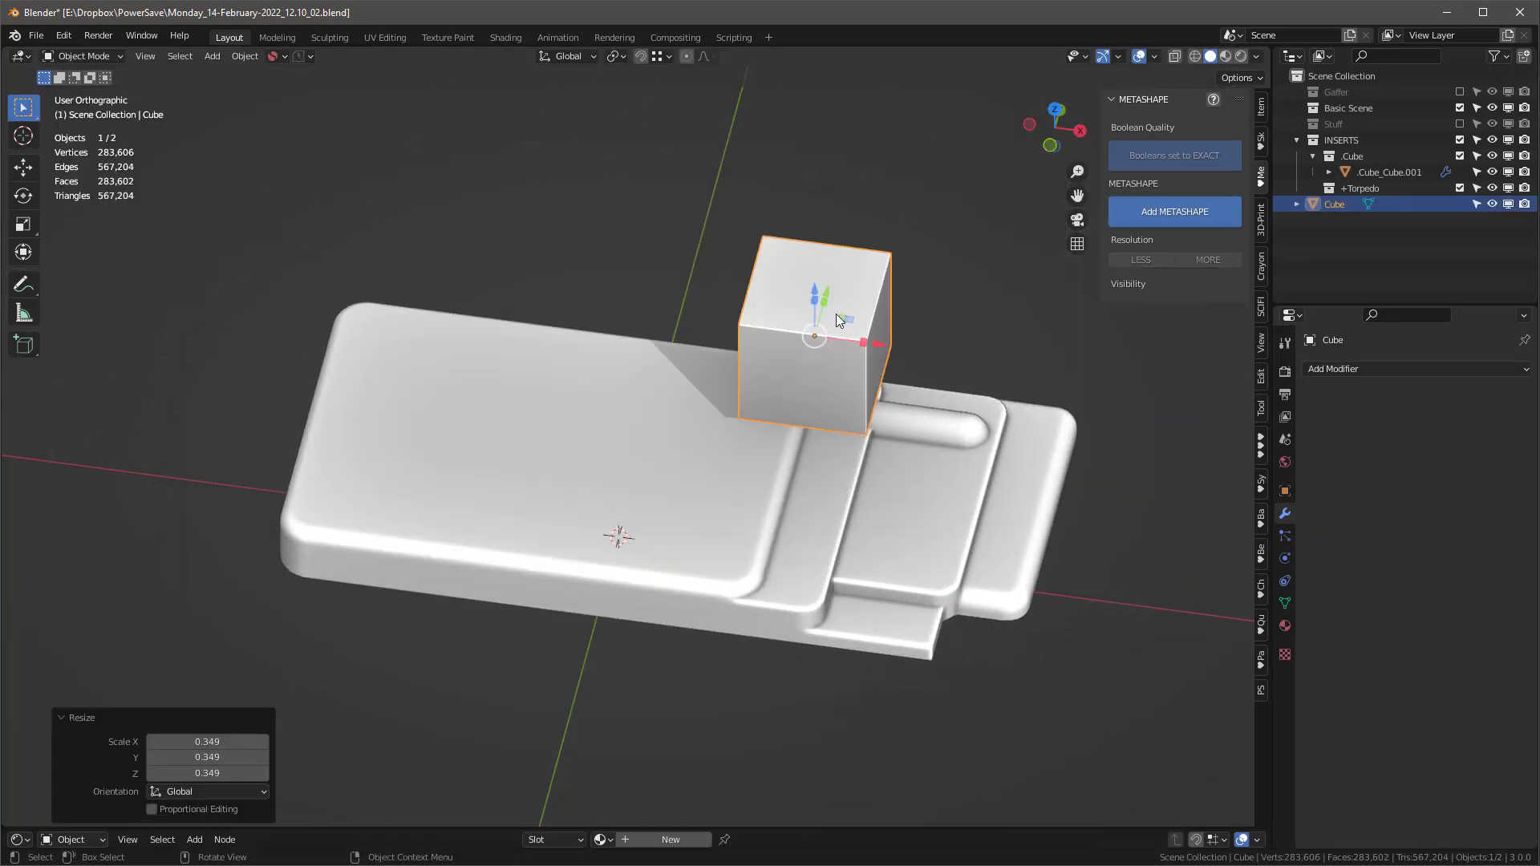
middle_click_drag(836, 314, 826, 262)
Step: Run Limited Dissolve on the cube in Edit Mode with a max angle of 1° and return to Object Mode
key("Tab")
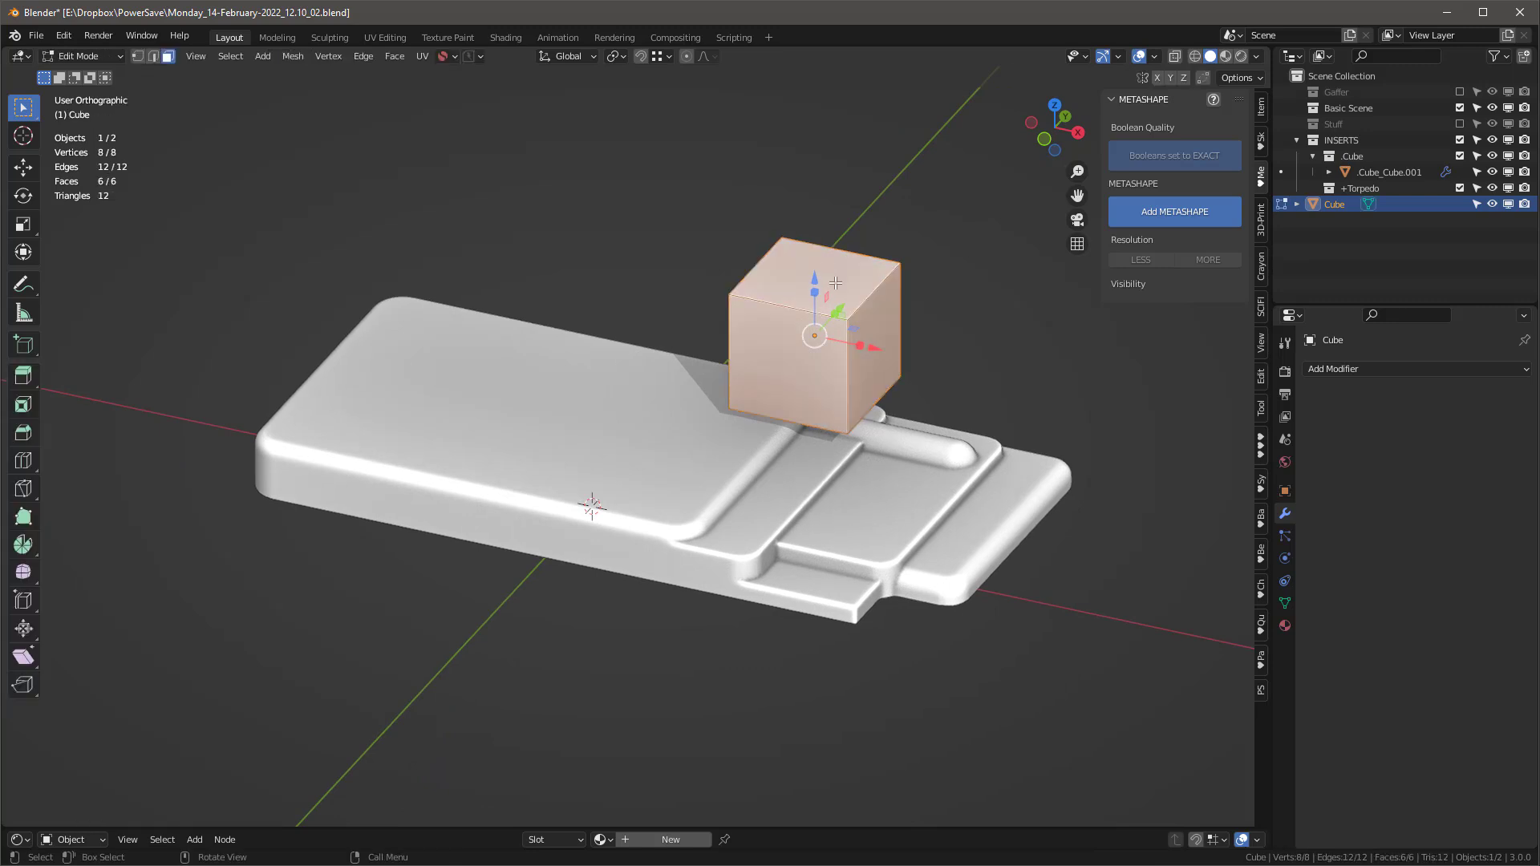
left_click(290, 56)
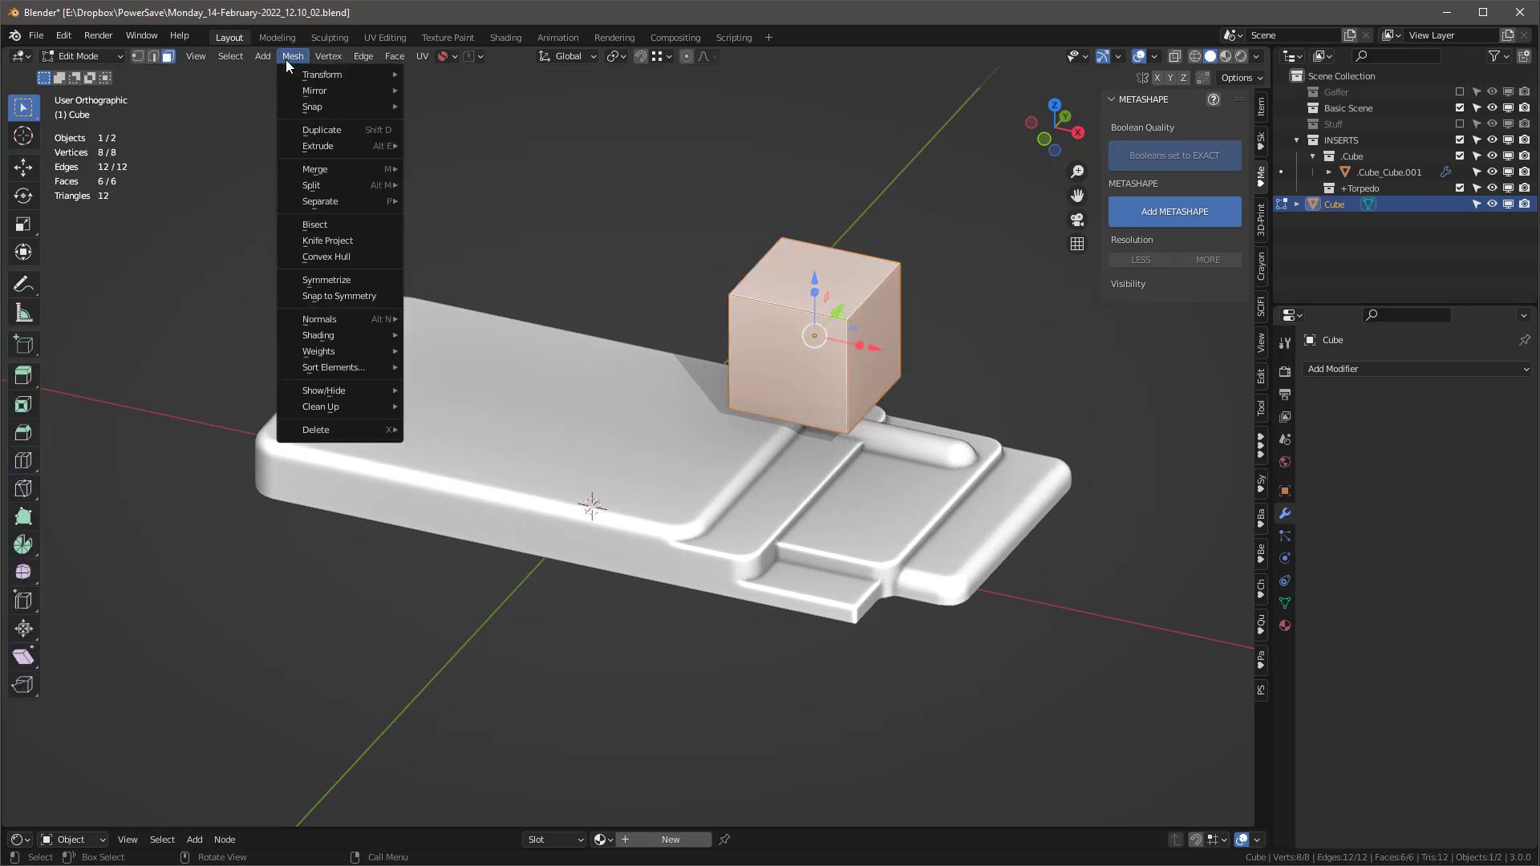
mouse_move(340, 408)
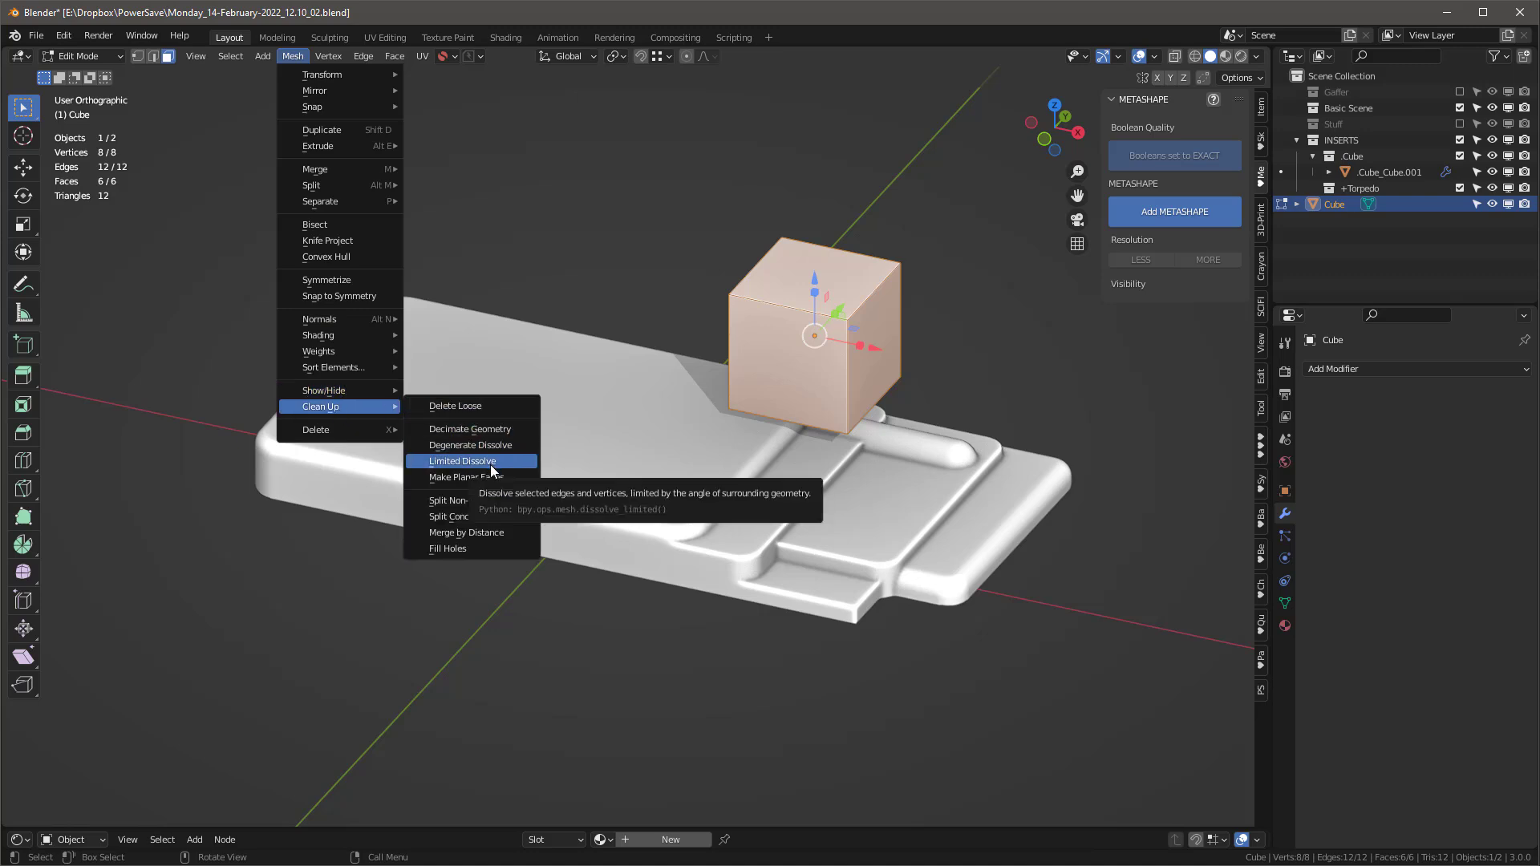
left_click(490, 463)
left_click(229, 711)
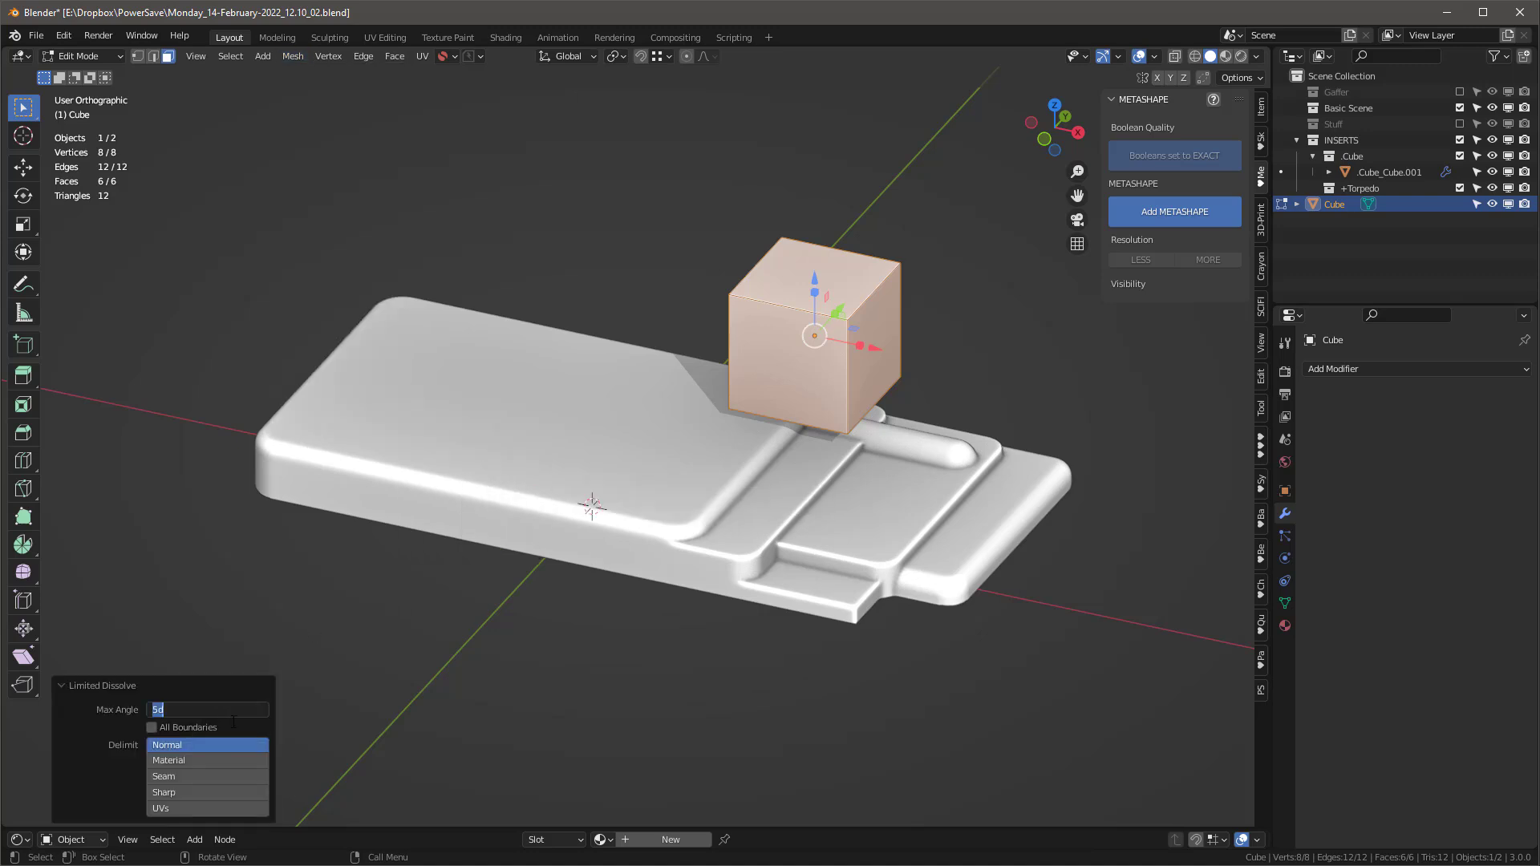
type("1")
key("Return")
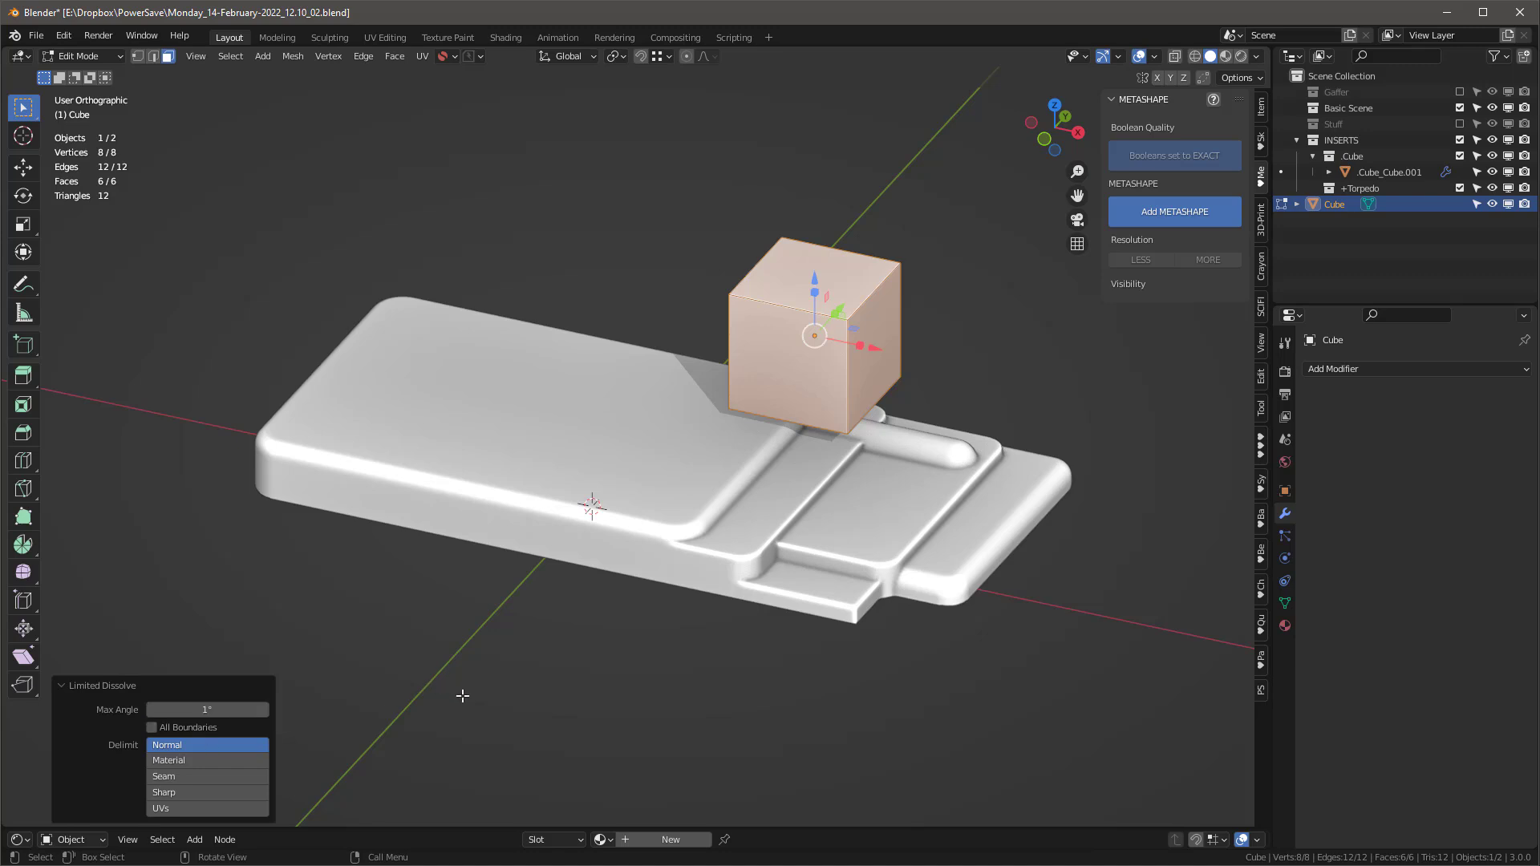
left_click(503, 699)
key("Tab")
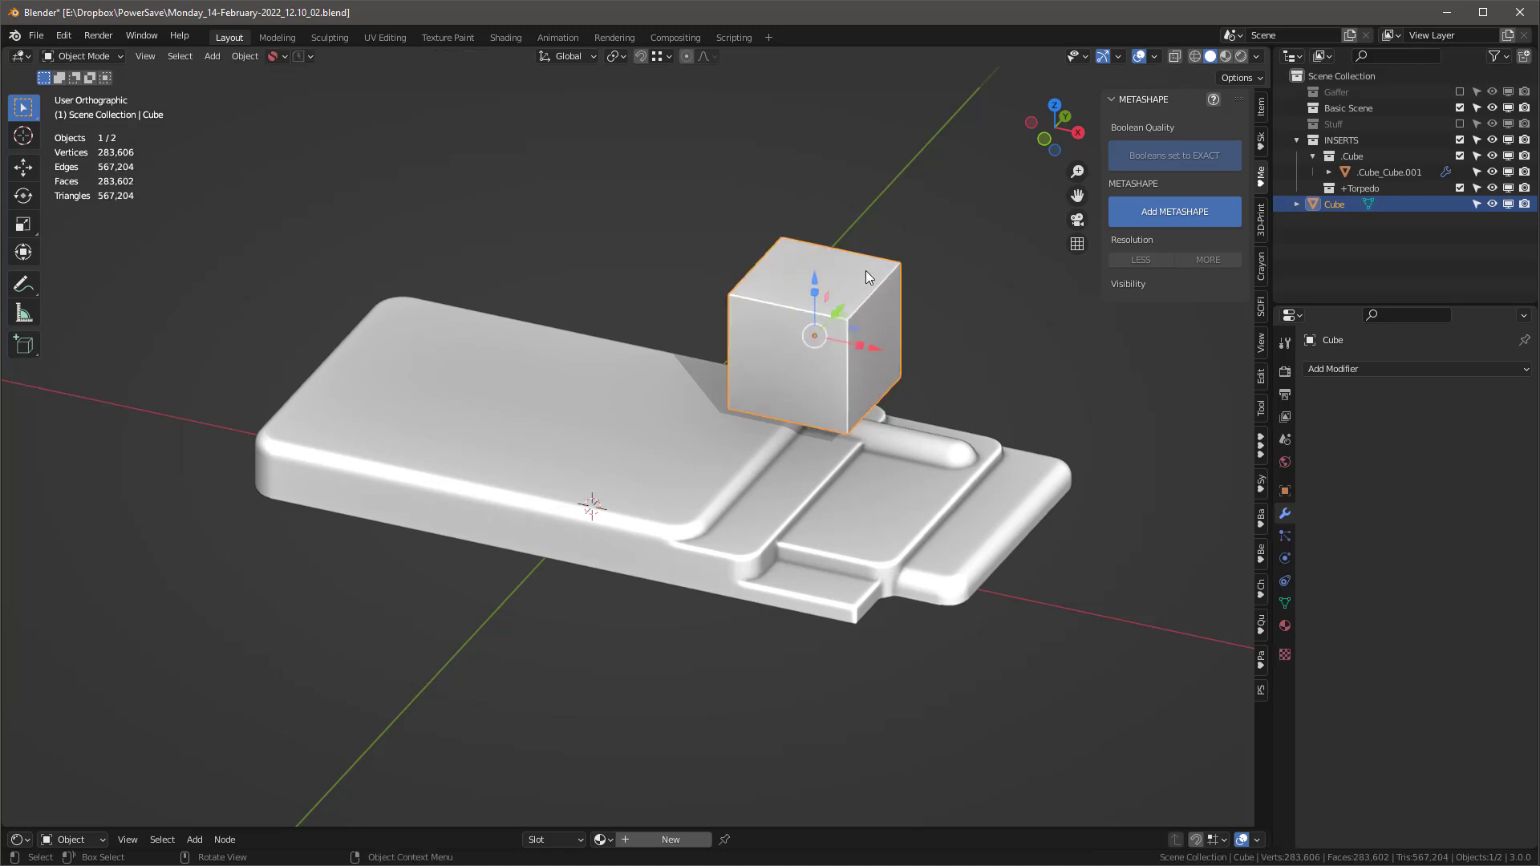
Step: Delete the small test cube and convert the remeshed block into real mesh with Visual Geometry to Mesh
key("x")
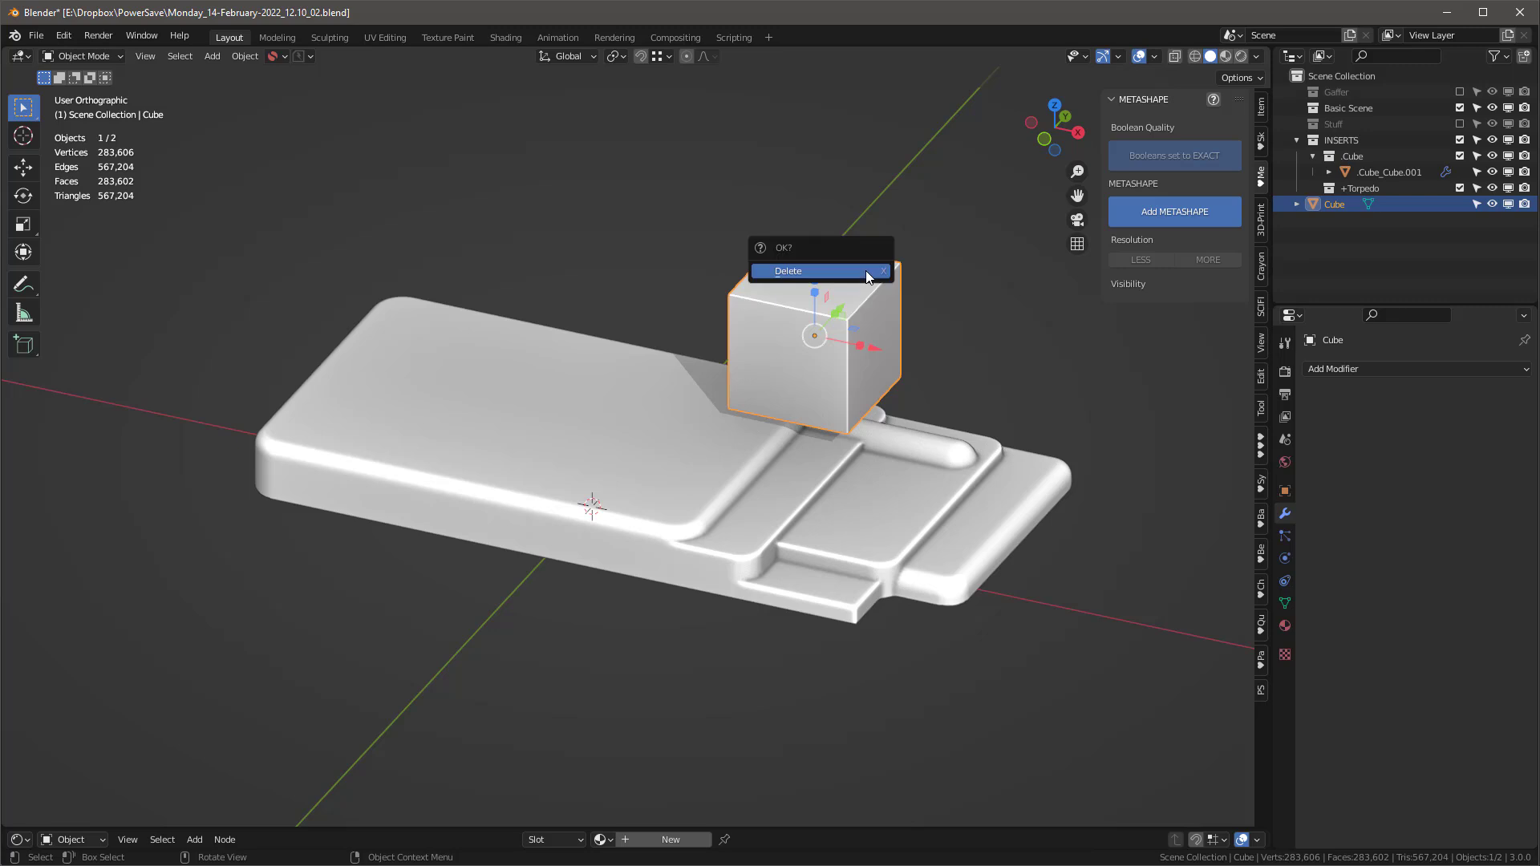
left_click(868, 272)
left_click(739, 416)
scroll(629, 402, "up", 2)
mouse_move(829, 422)
middle_mouse_down()
mouse_move(707, 388)
mouse_move(748, 408)
mouse_move(807, 401)
middle_mouse_up()
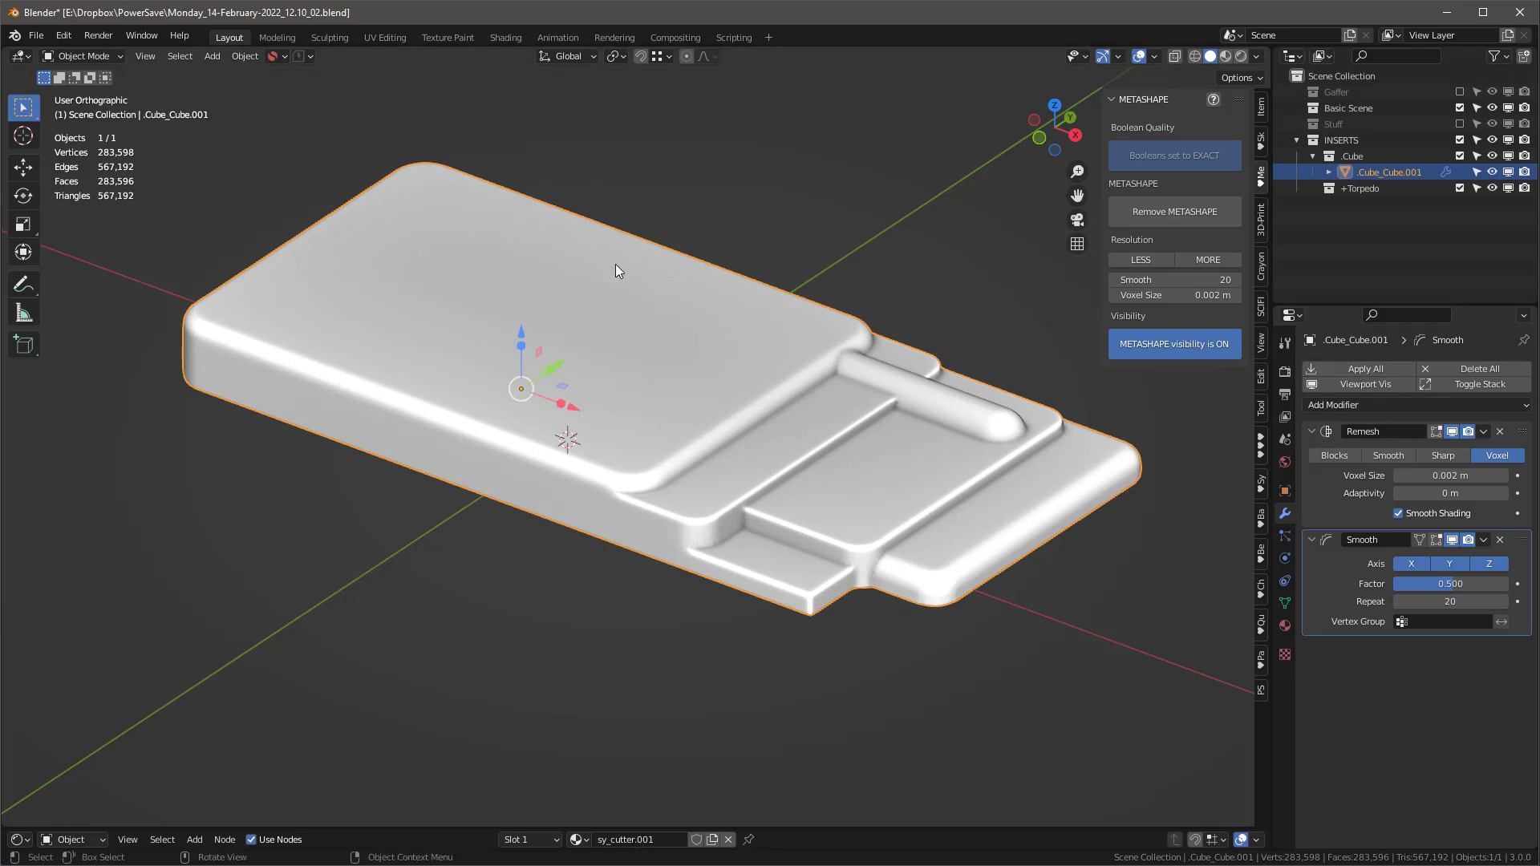
key("q")
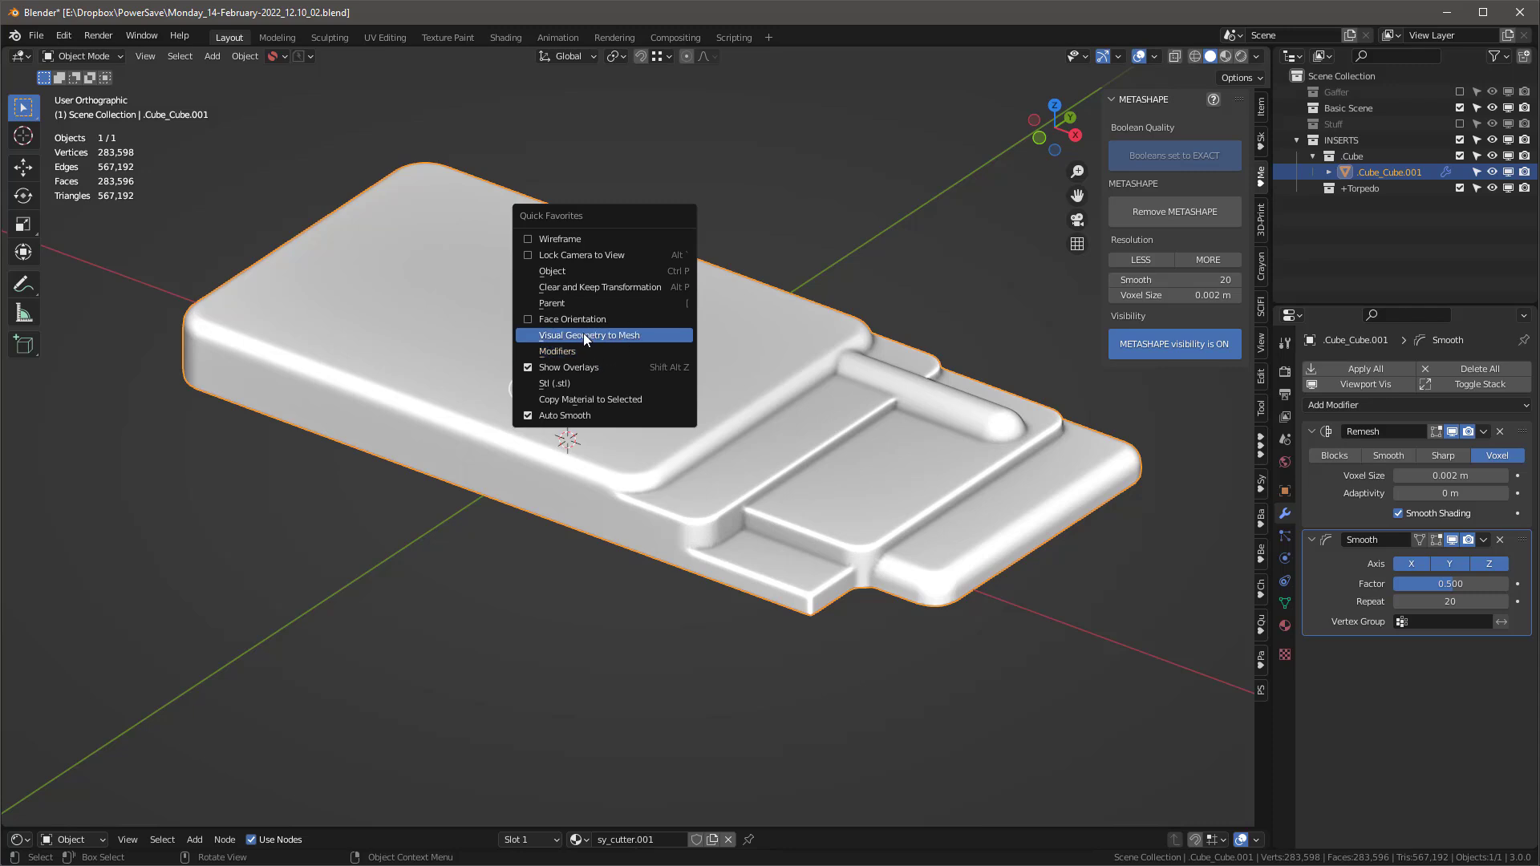
key("Return")
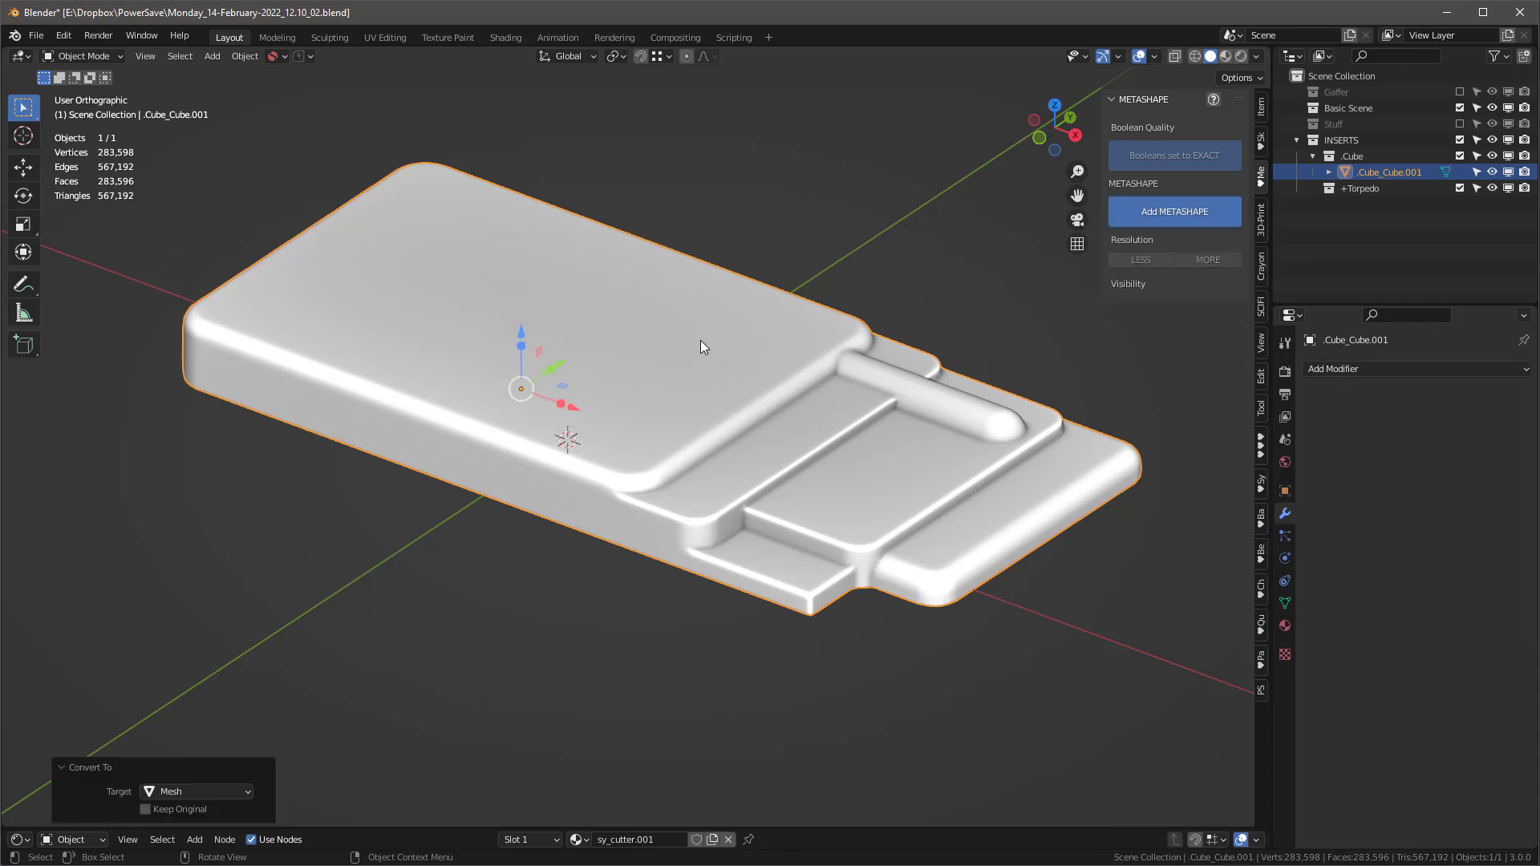
Step: Run Limited Dissolve on the whole block in Edit Mode with a max angle of 1° and return to Object Mode
key("Tab")
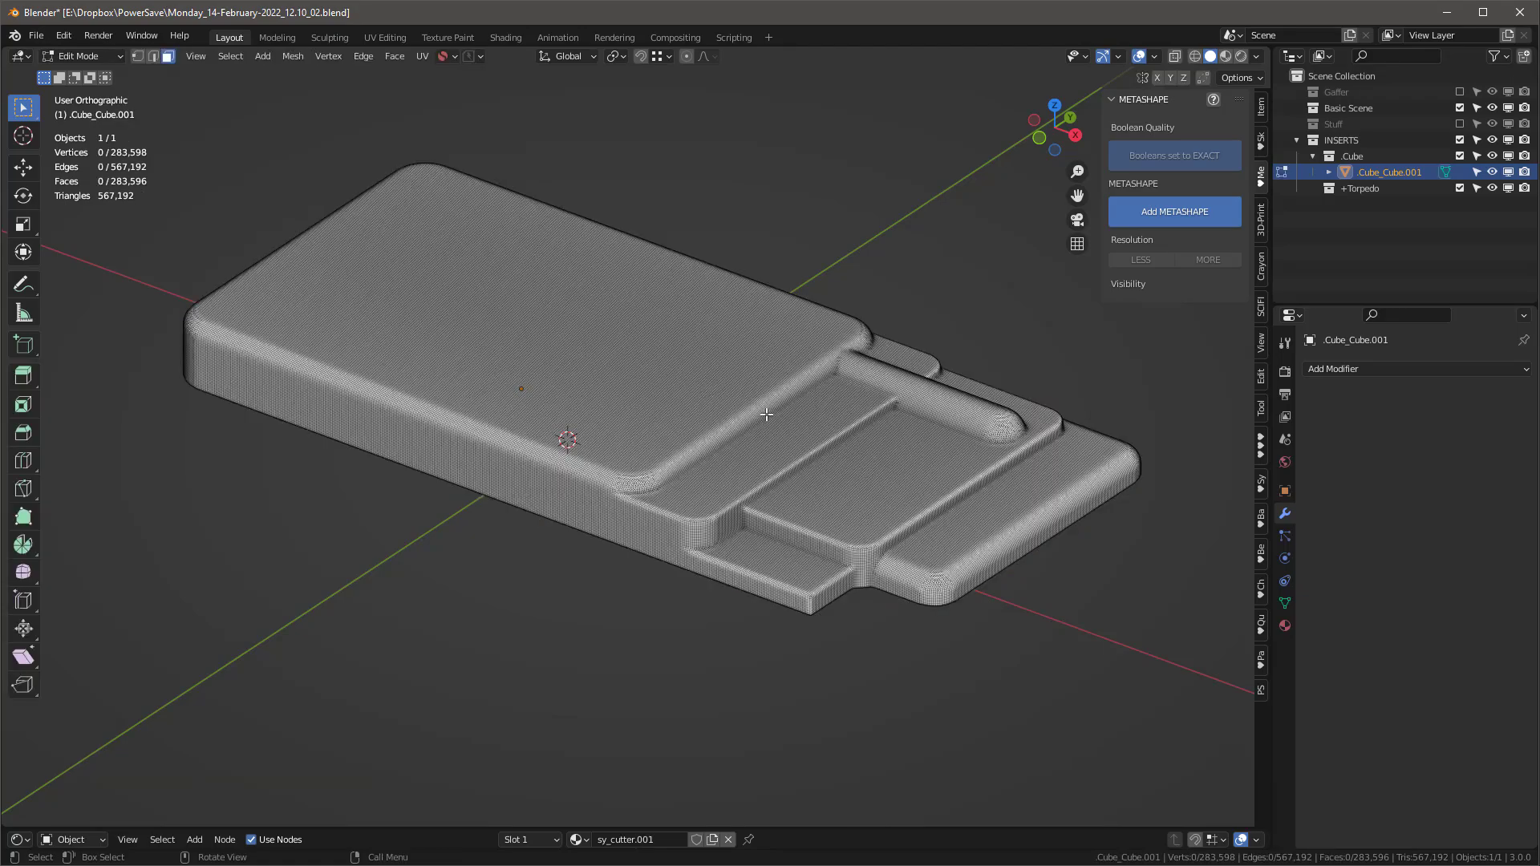
key("a")
scroll(642, 377, "up", 8)
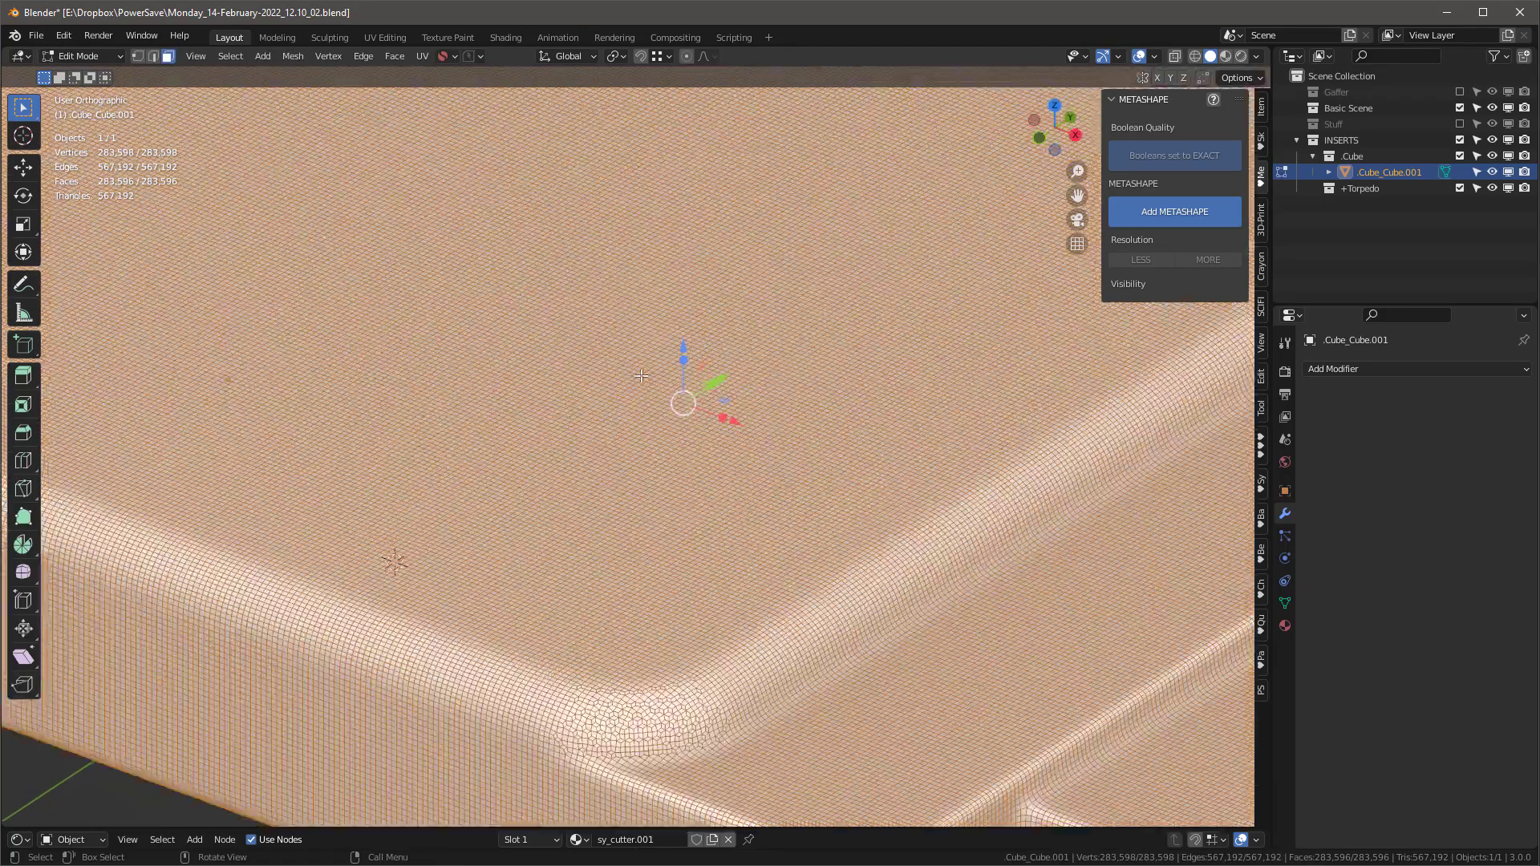
scroll(641, 376, "down", 8)
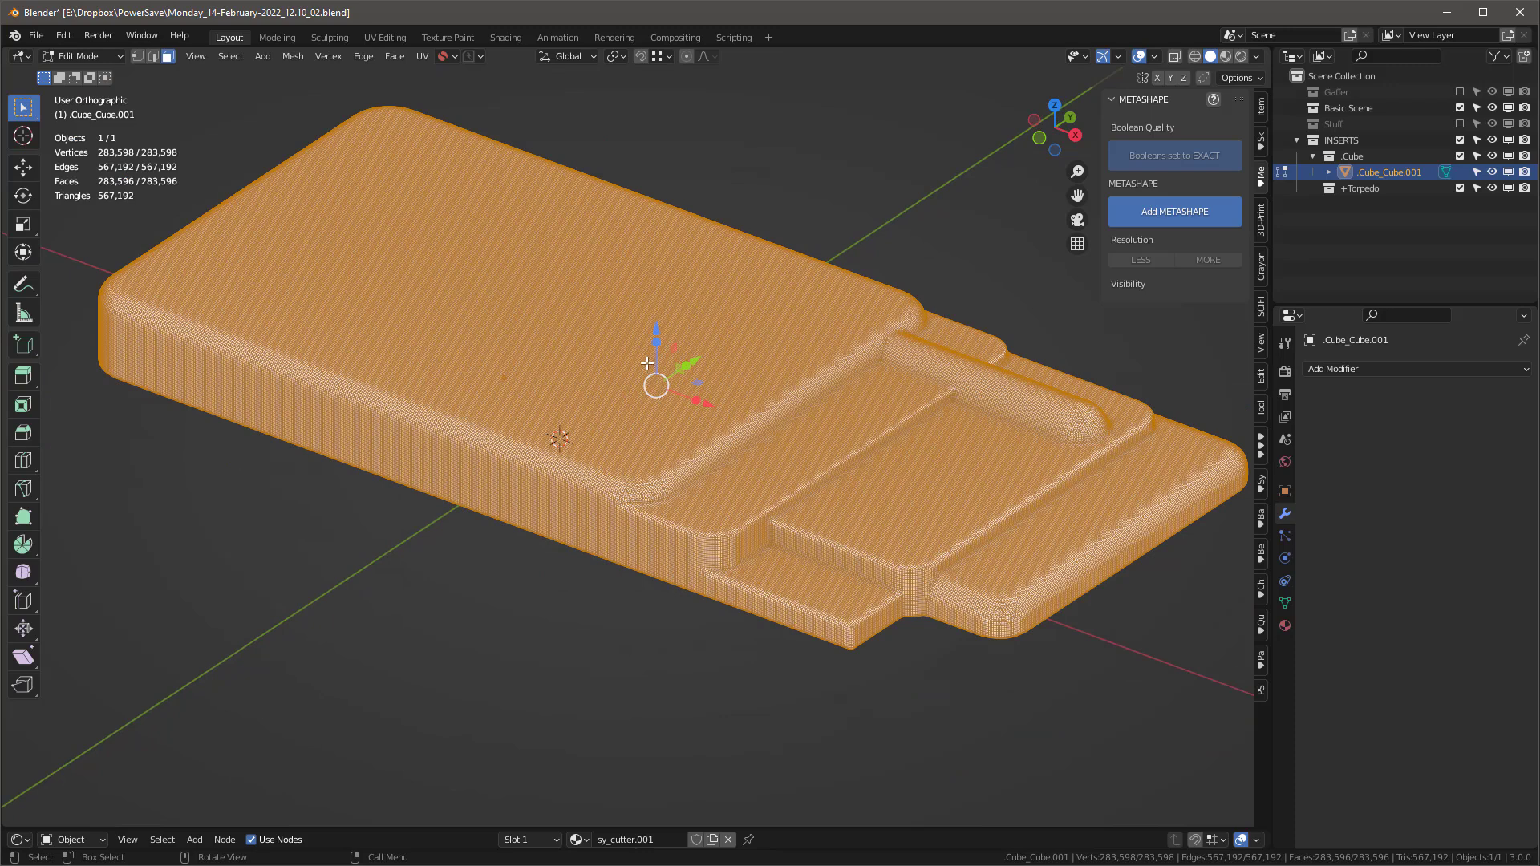
left_click(295, 56)
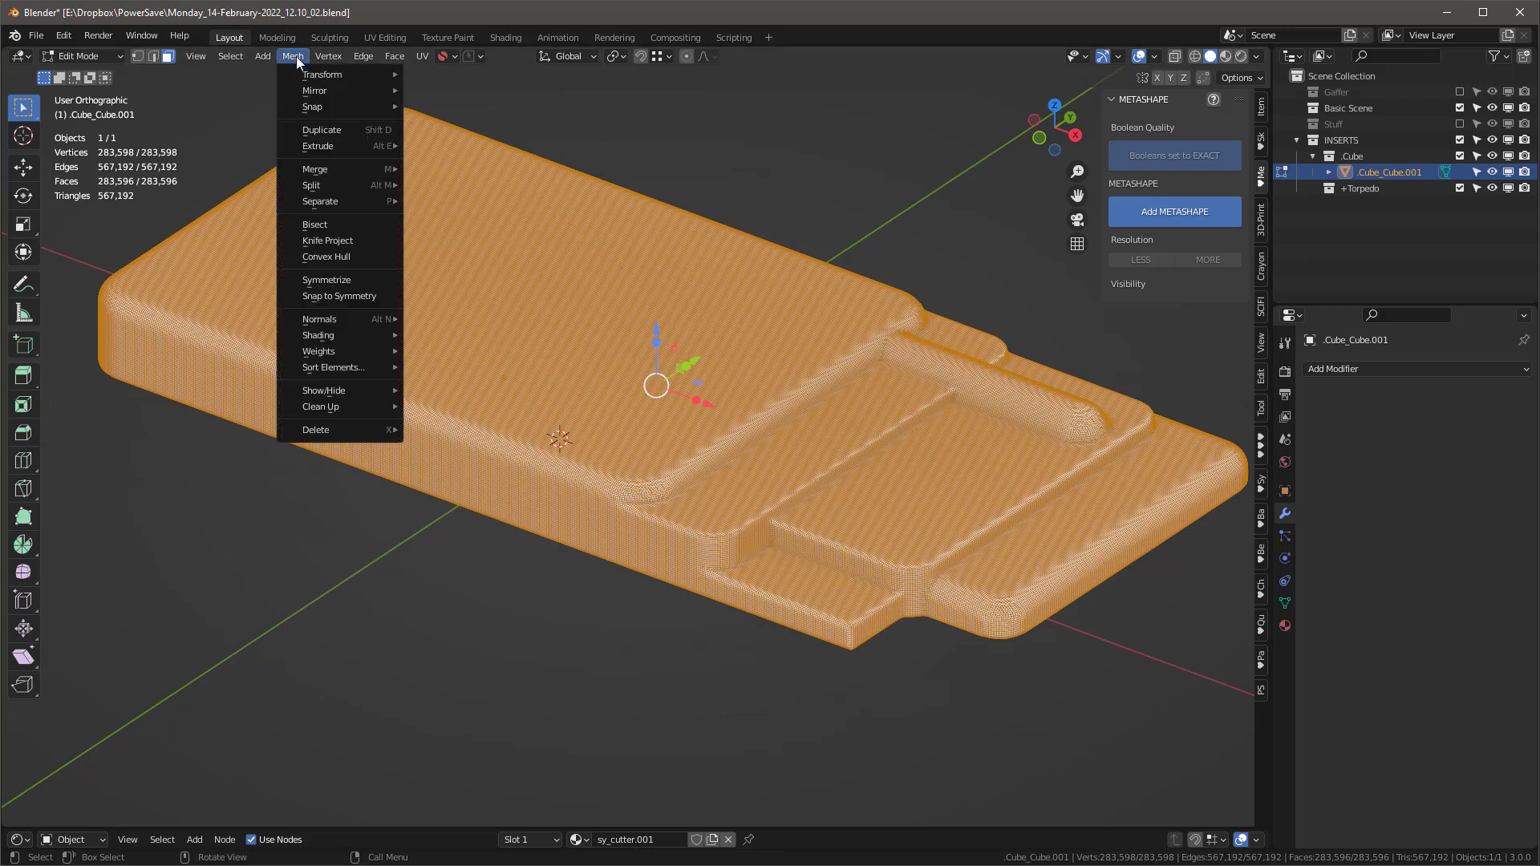
mouse_move(351, 408)
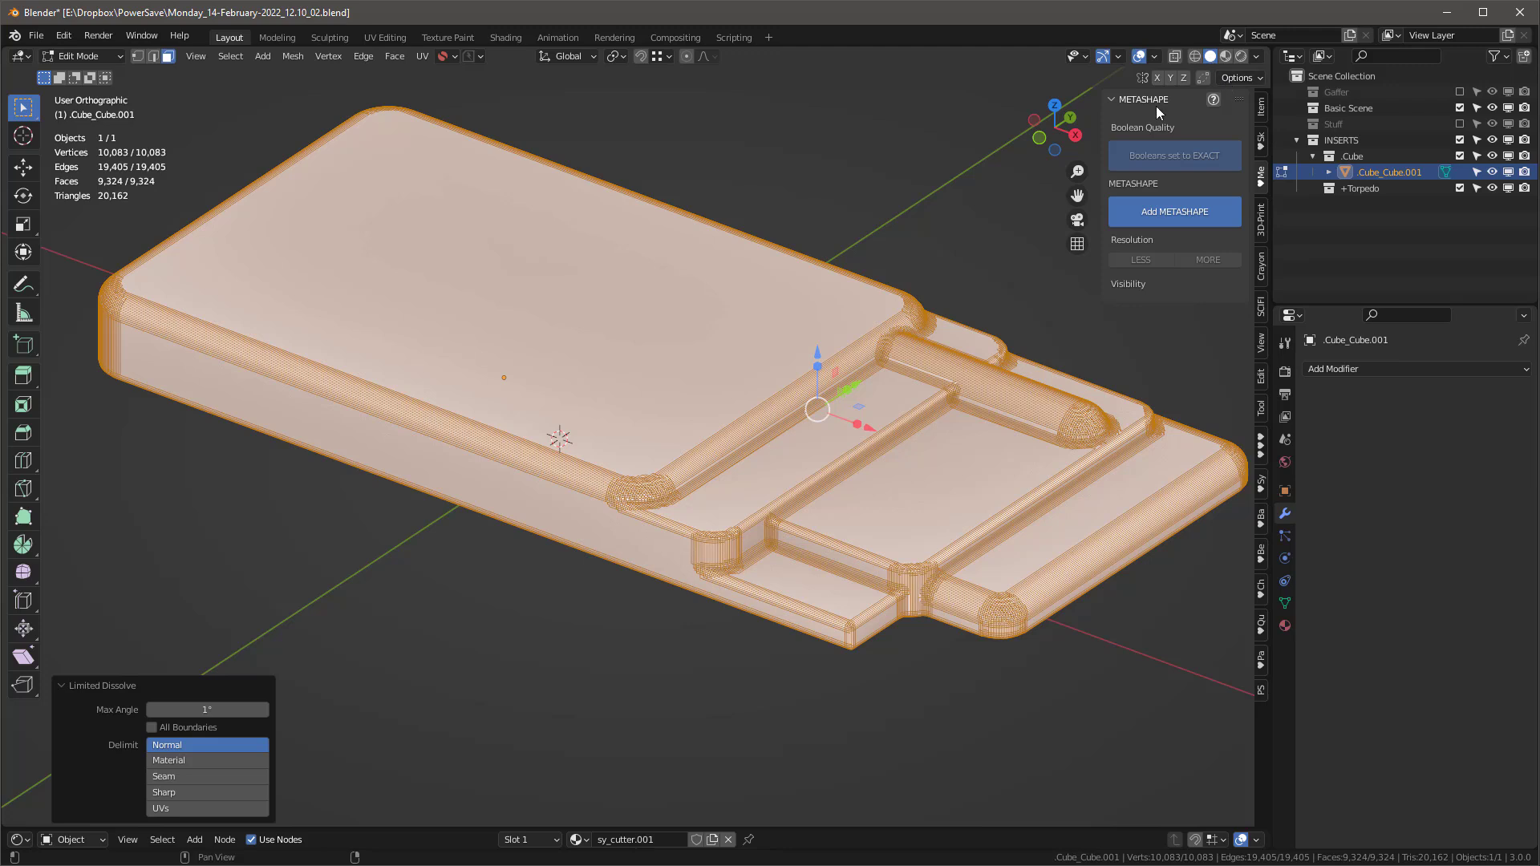
key("Tab")
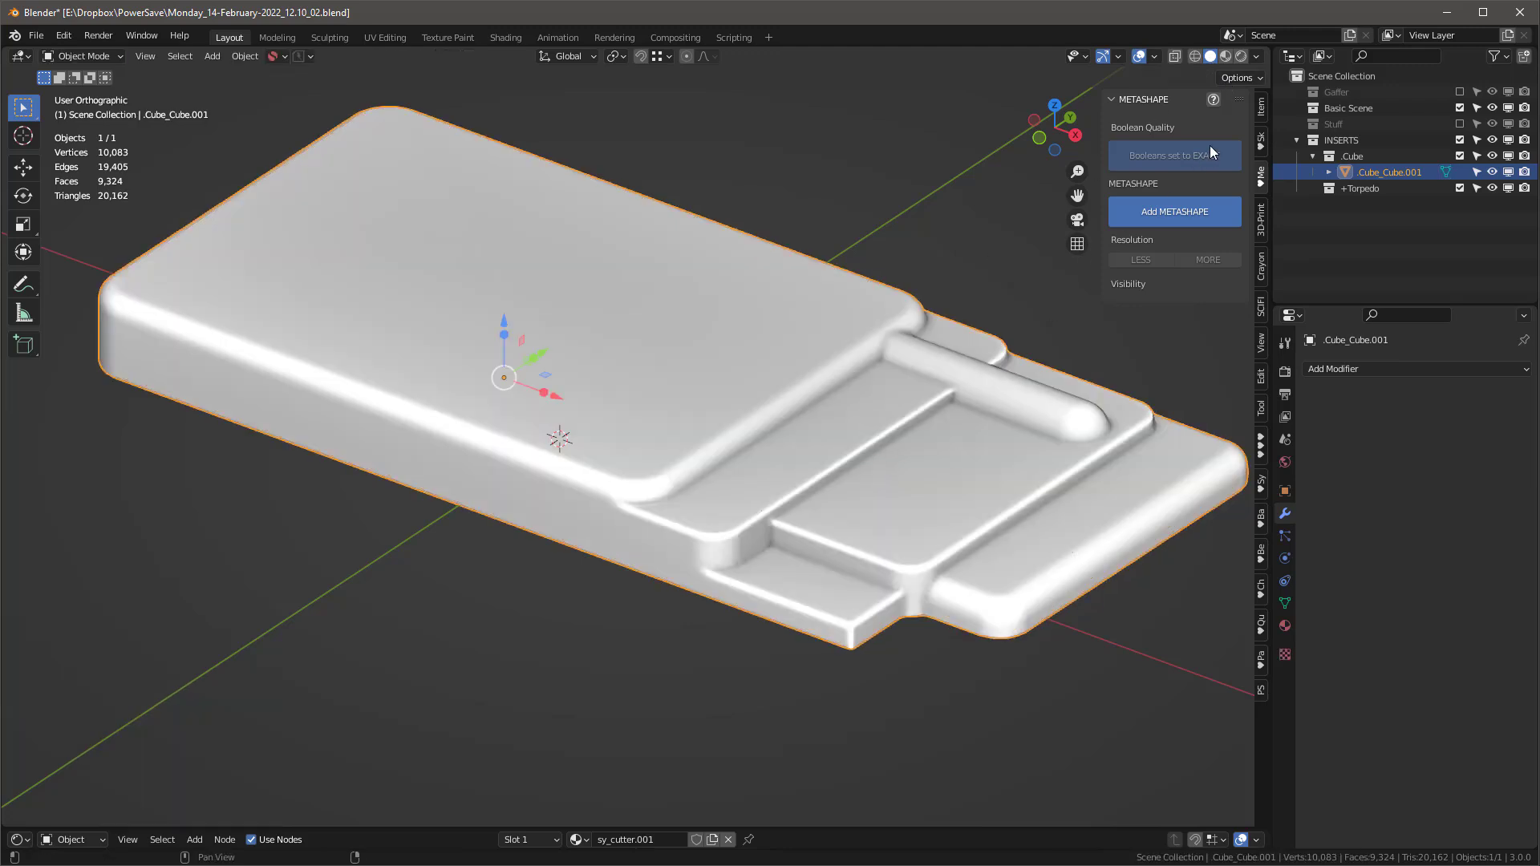
Step: Inspect the block's surface from several angles with a glossy red MatCap and return the viewport lighting to Studio
left_click(1255, 57)
left_click(1242, 134)
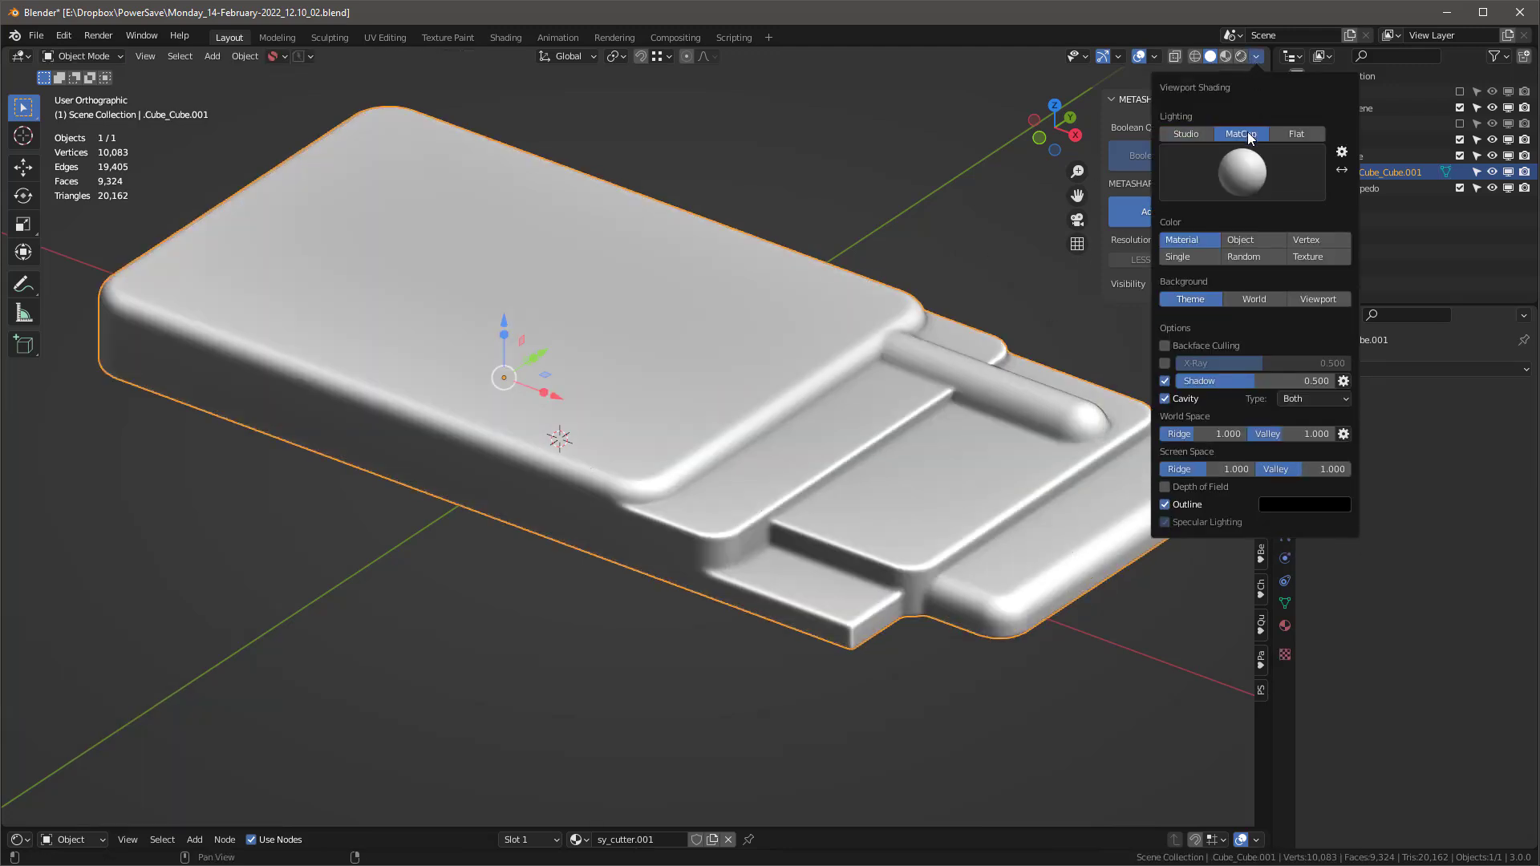
left_click(1249, 172)
left_click(1172, 344)
middle_click_drag(924, 494, 775, 491)
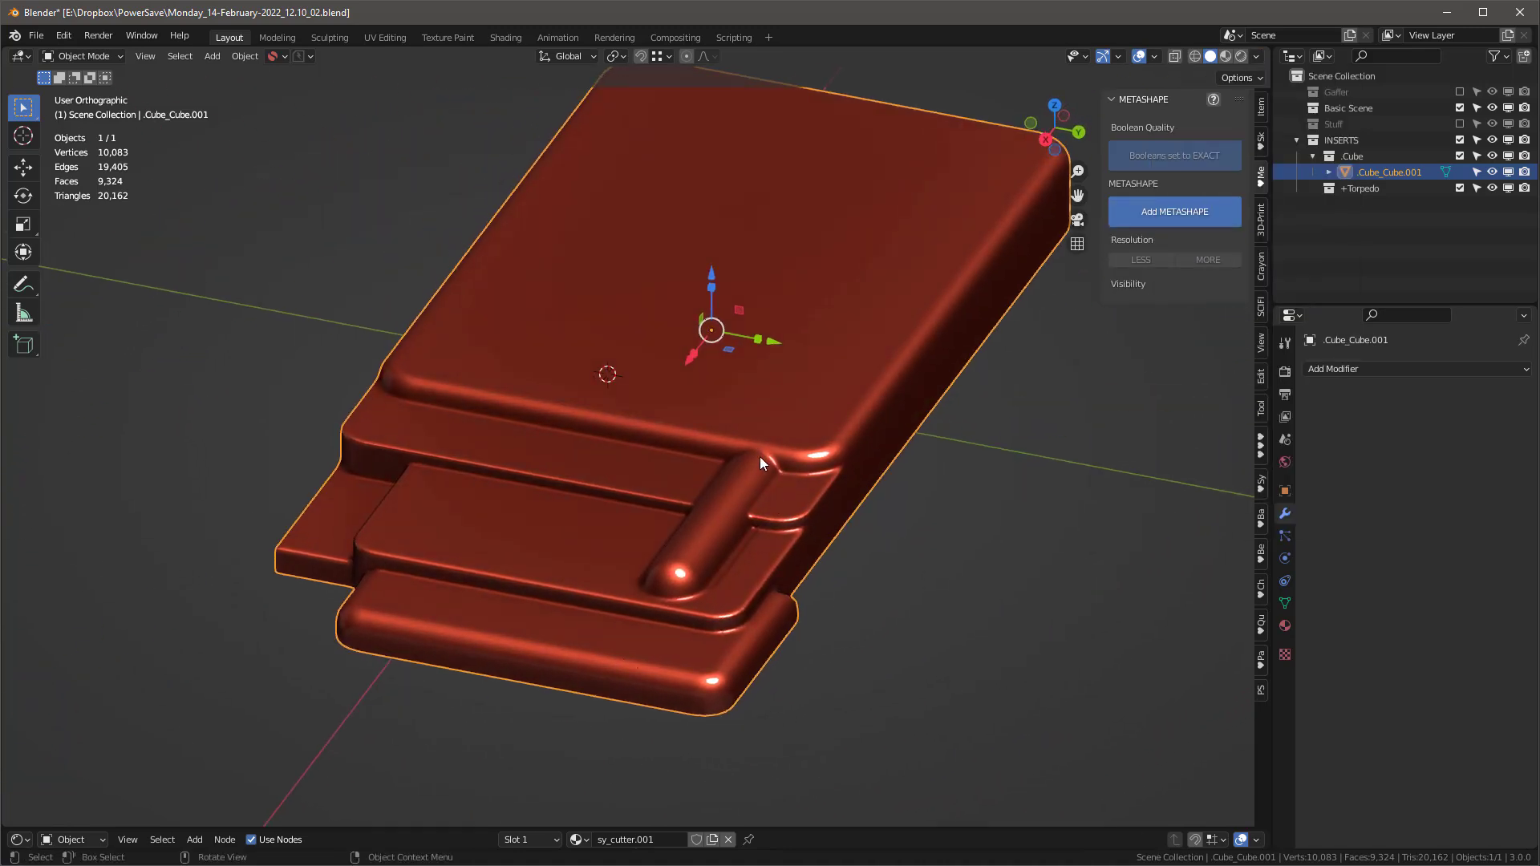
middle_click_drag(670, 544, 842, 567)
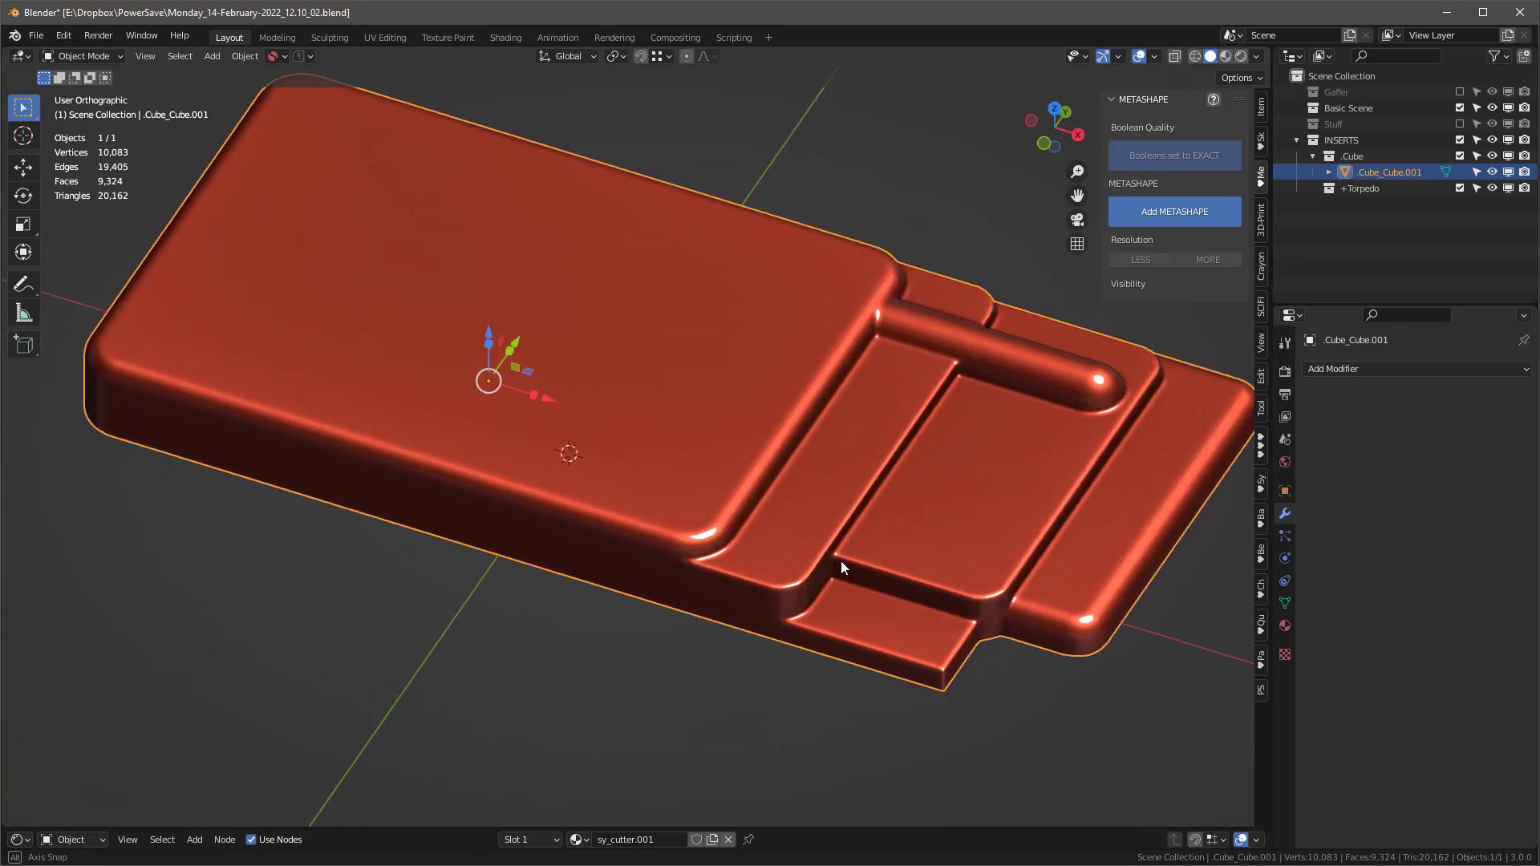
left_click(1257, 56)
left_click(1188, 134)
Step: View the block from above in Material Preview shading, enable the Stuff collection and select the template01 plane
middle_click_drag(757, 560, 782, 654)
scroll(729, 545, "down", 3)
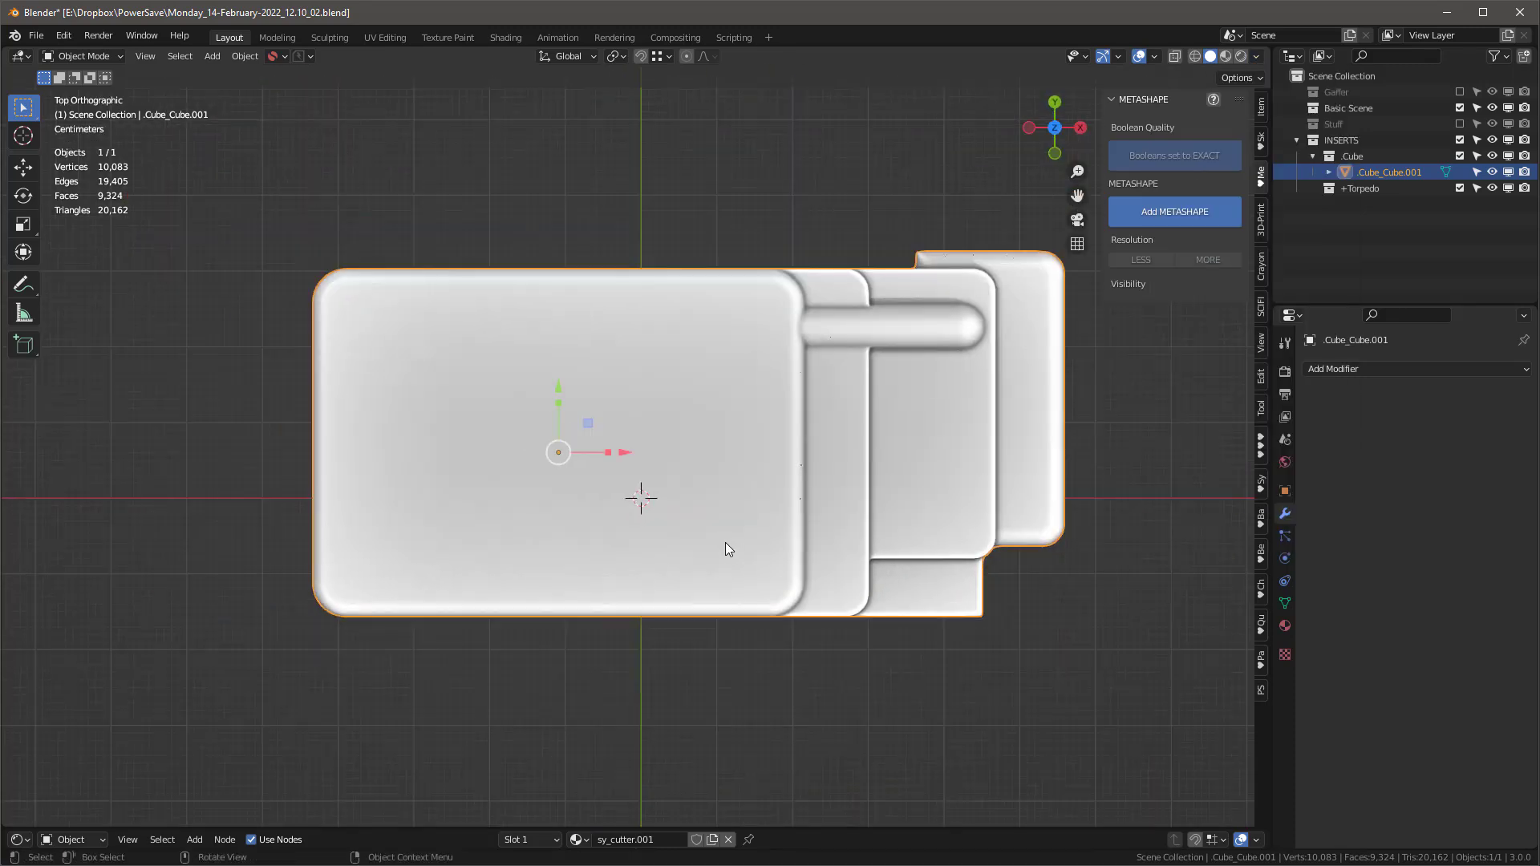
scroll(769, 466, "up", 3)
scroll(769, 468, "down", 1)
left_click(1225, 56)
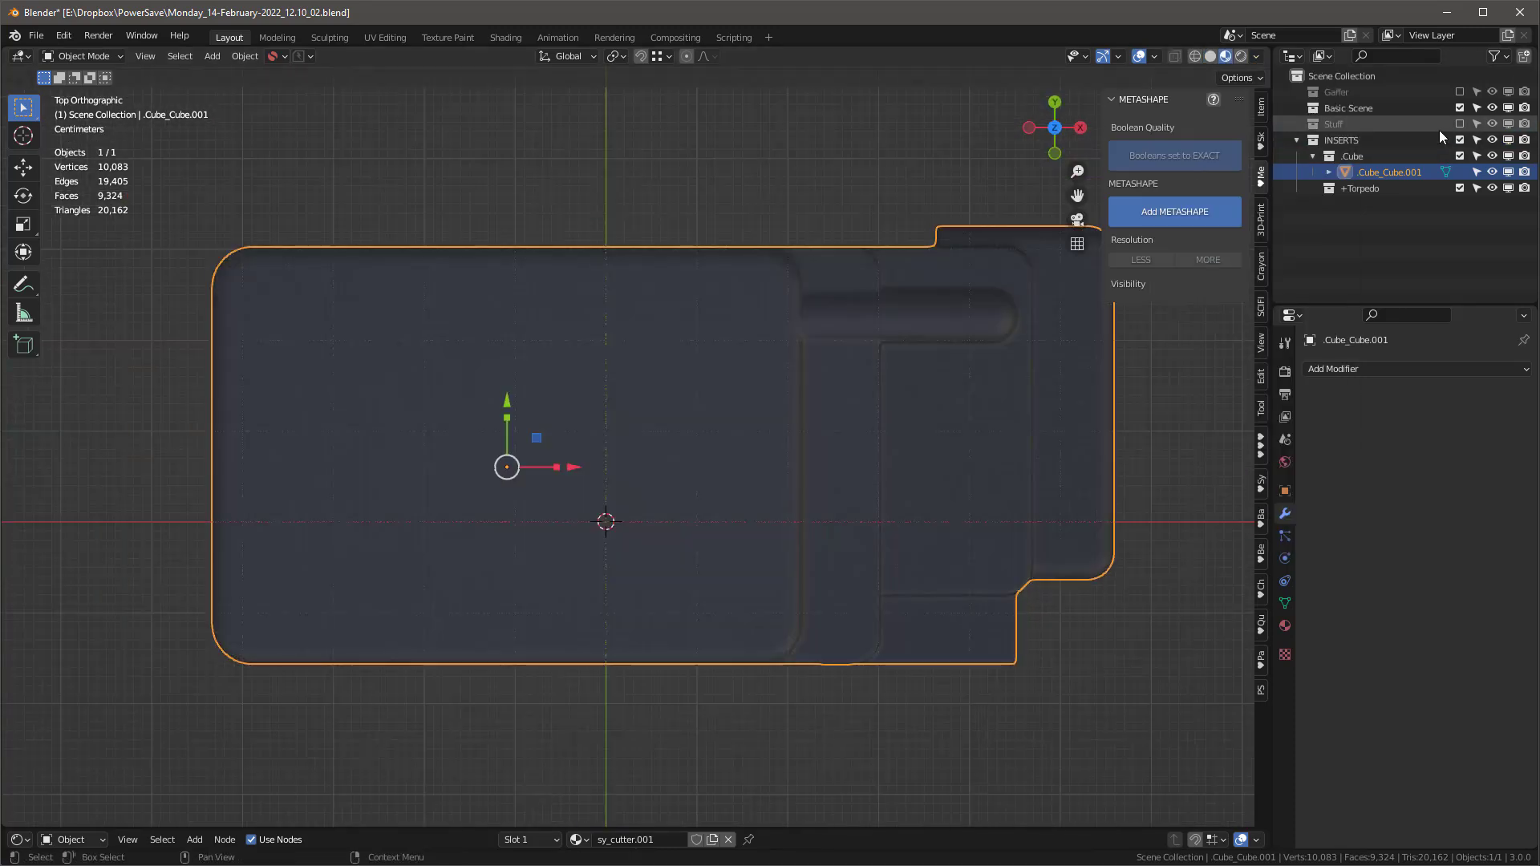
left_click(1460, 123)
scroll(745, 454, "down", 2)
scroll(748, 450, "down", 1)
scroll(752, 453, "up", 1)
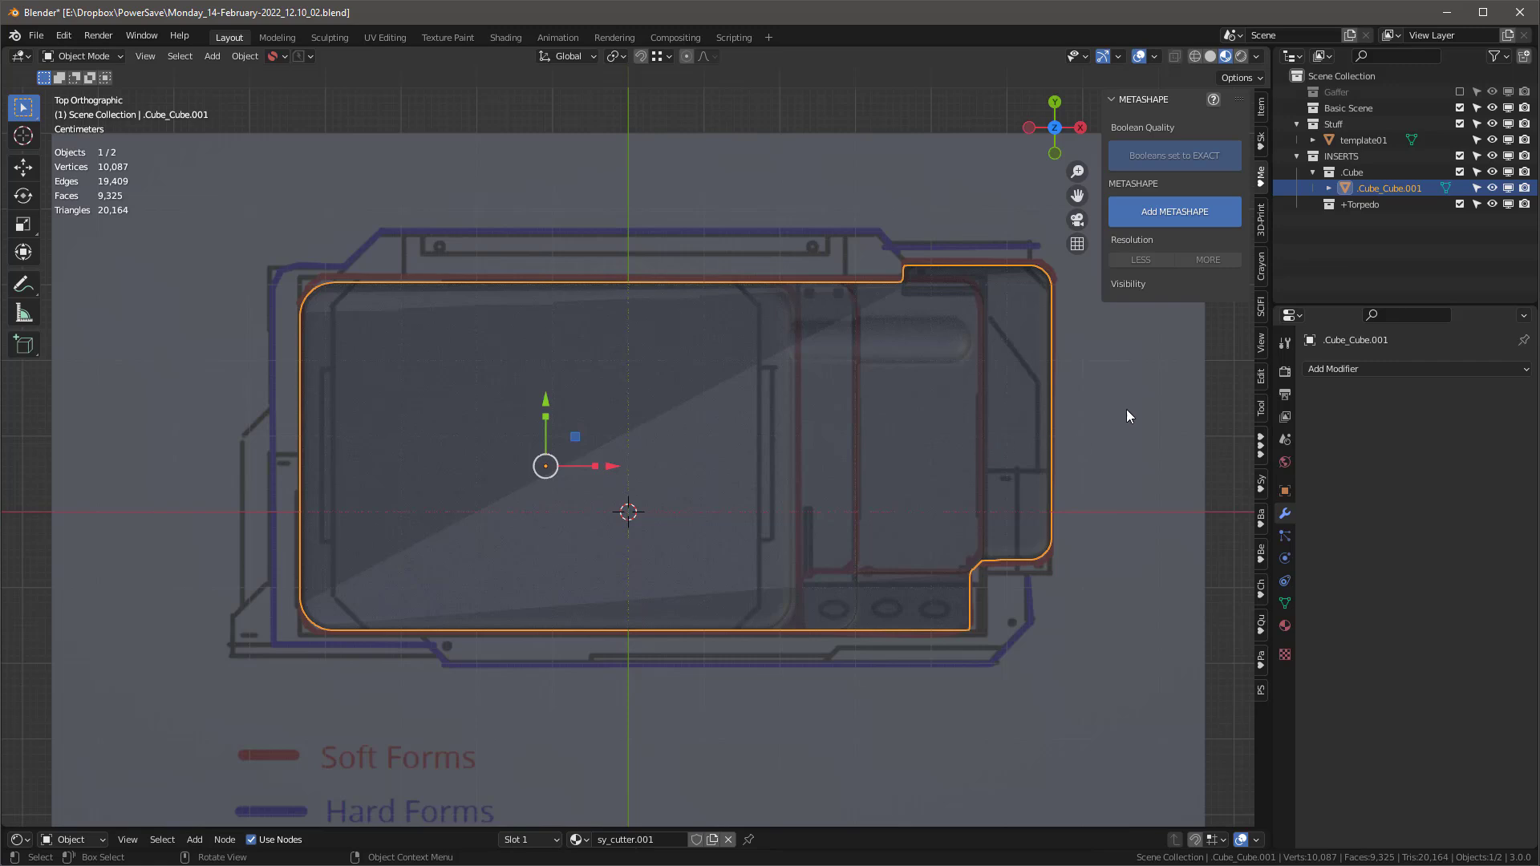
left_click(1149, 430)
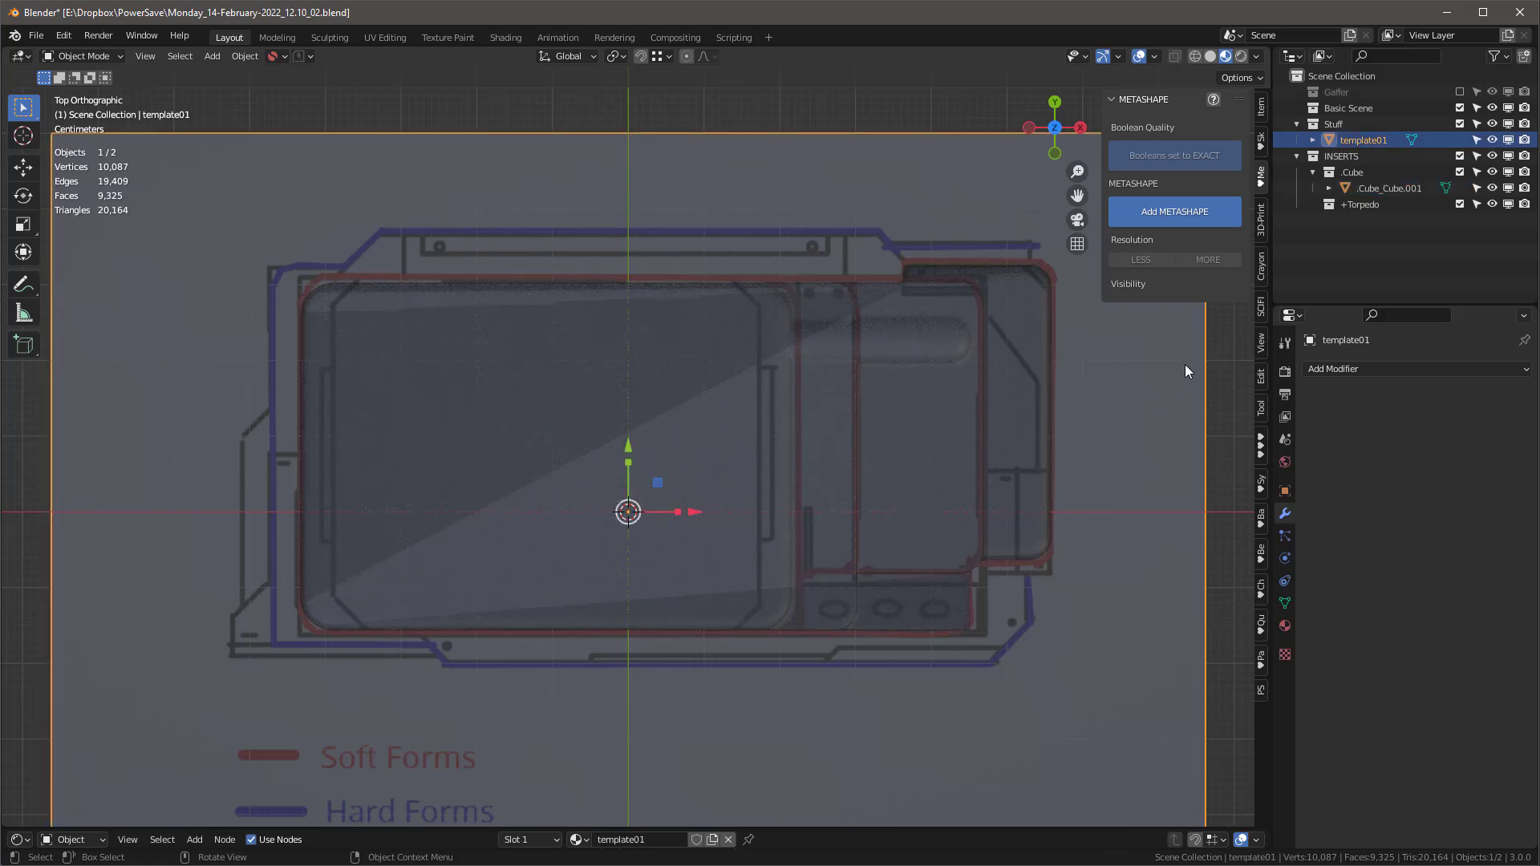
Step: Add the .a_solid_line INSERT from the DM-Solids KPACK and place it on the template's left vertical purple line
left_click(1262, 440)
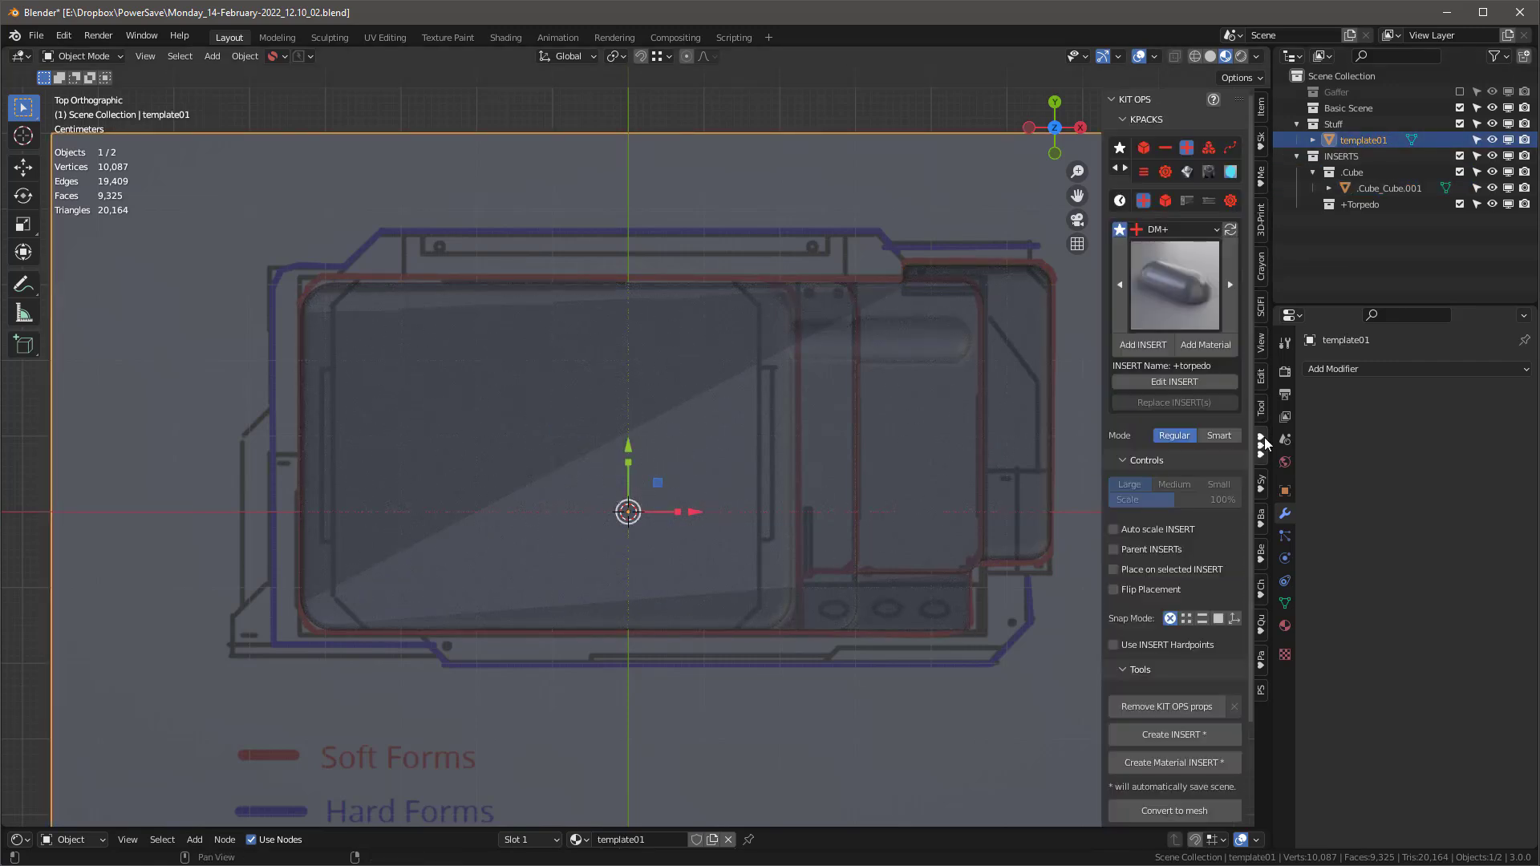
left_click(1143, 148)
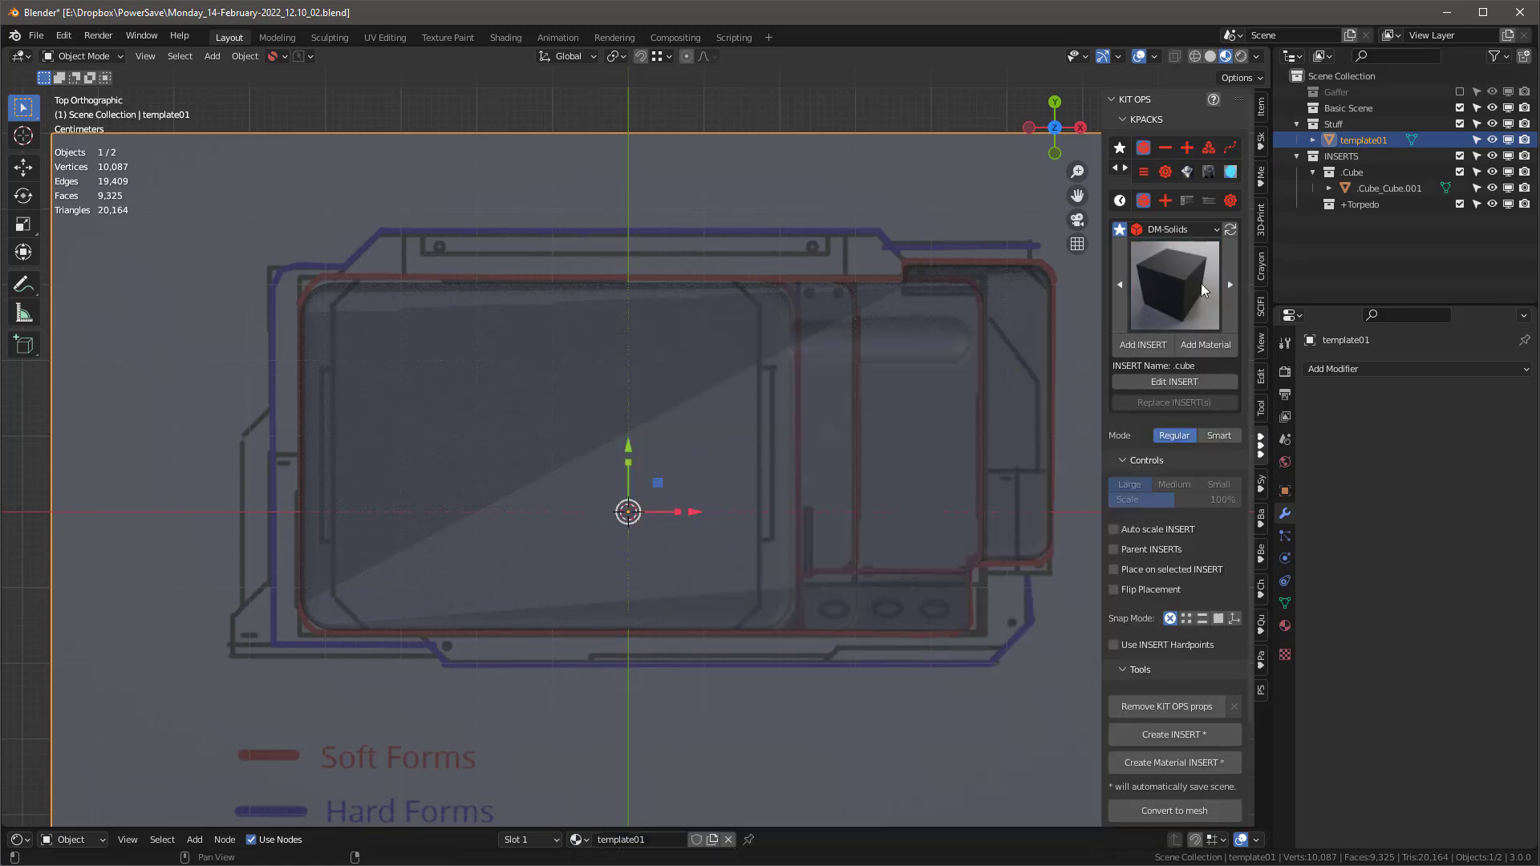
left_click(1201, 283)
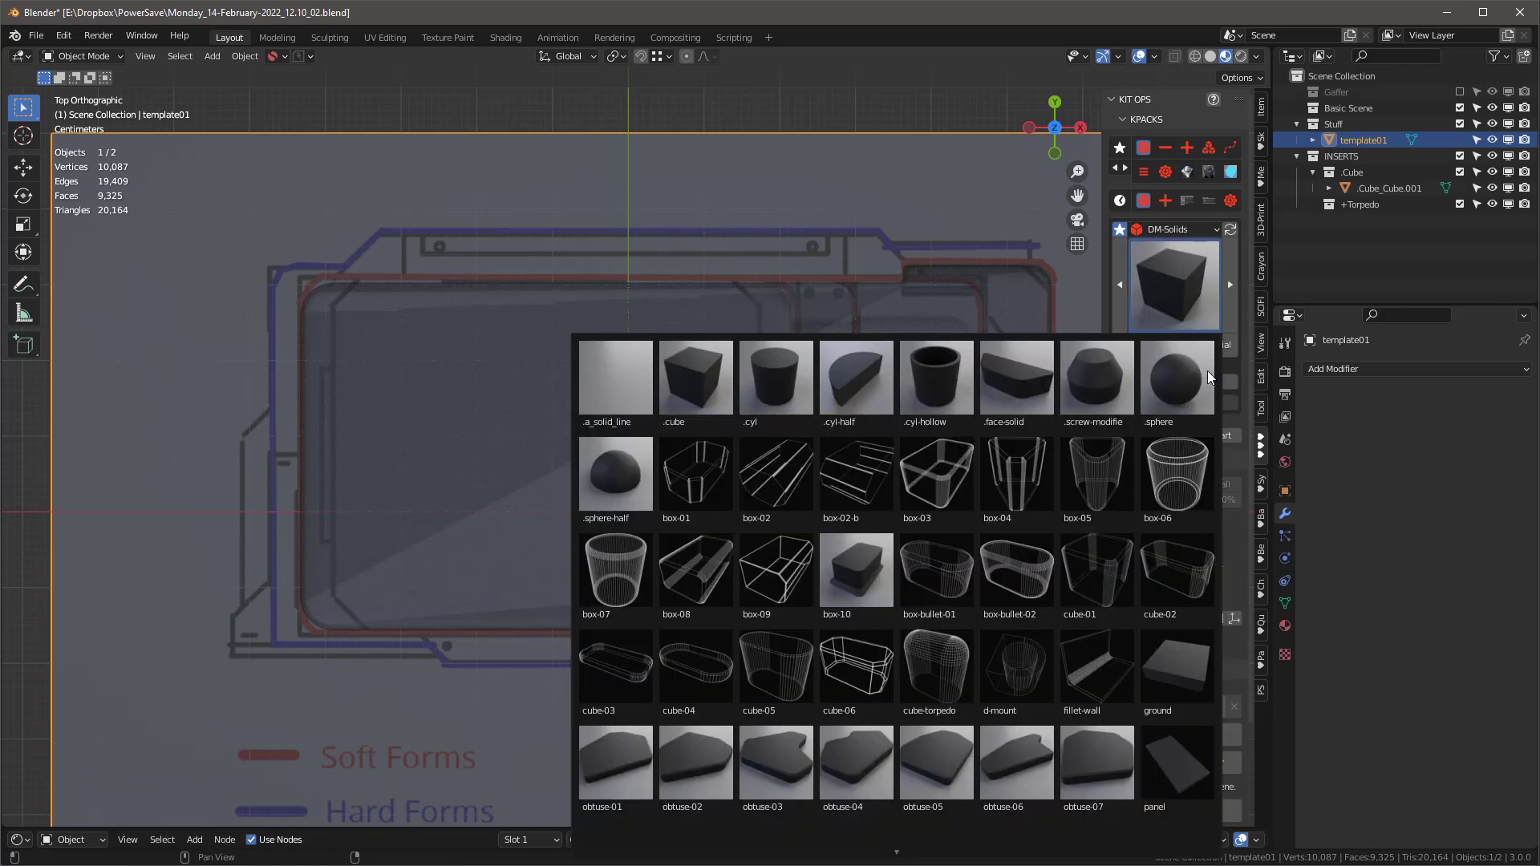
left_click(592, 389)
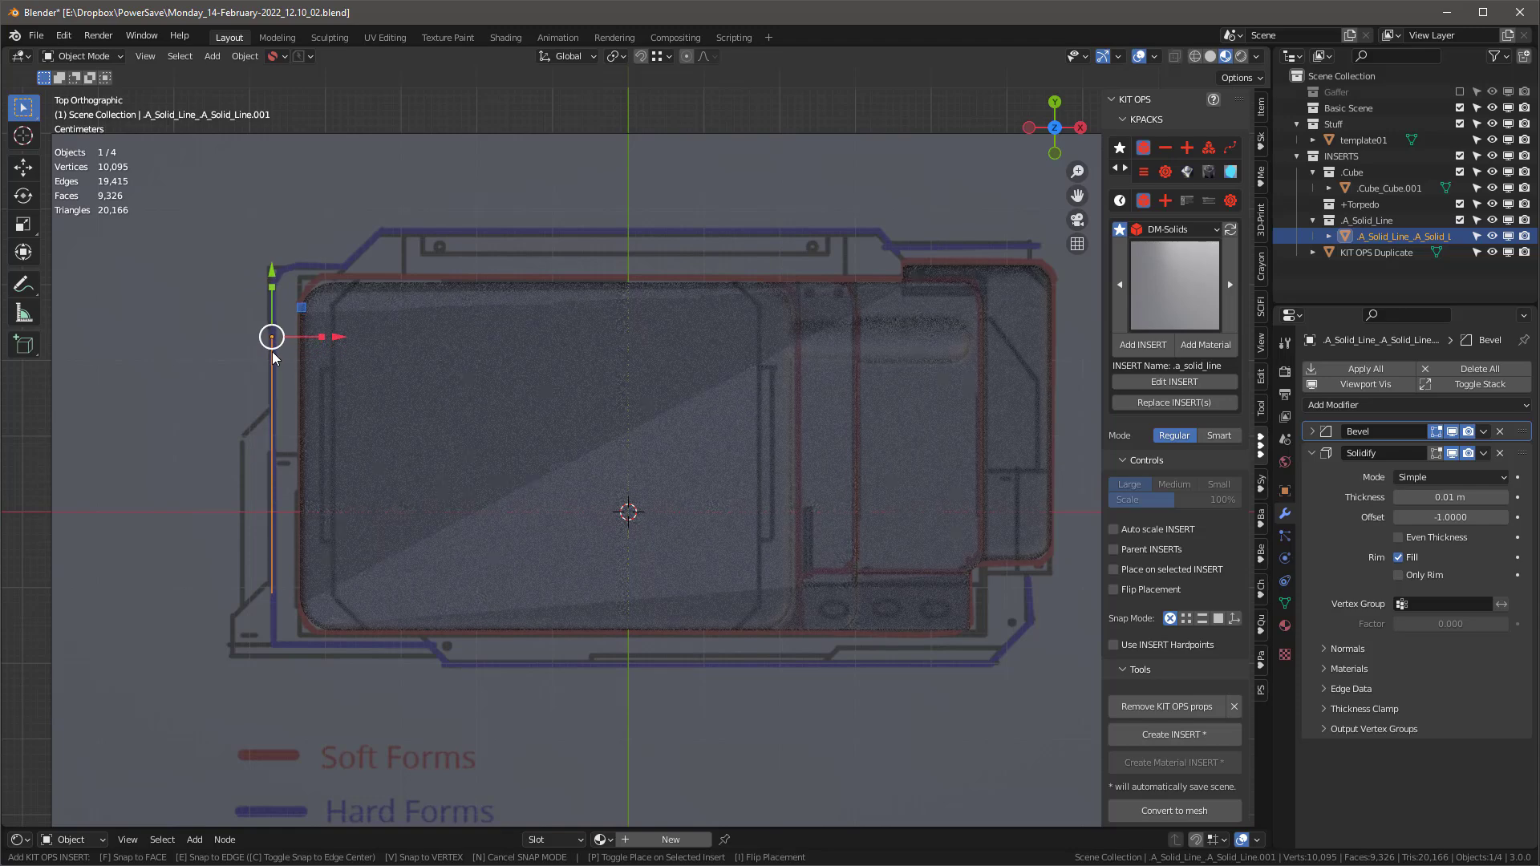
left_click(272, 352)
Step: Move the solid line's upper vertex about 0.093 m along Y to the upper-left corner of the purple outline
scroll(262, 341, "up", 1)
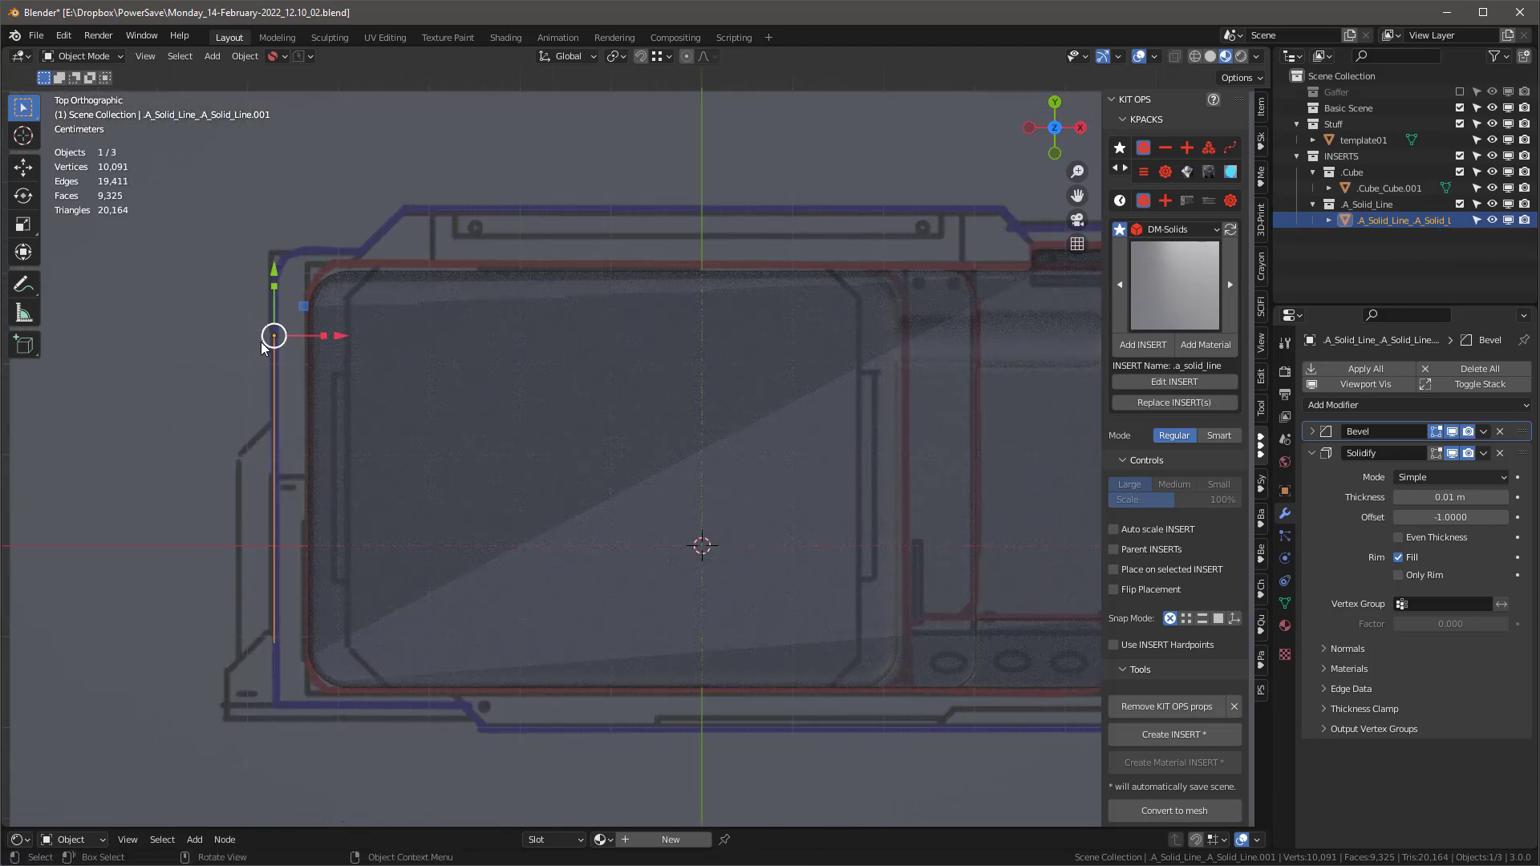
key("Tab")
left_click(136, 56)
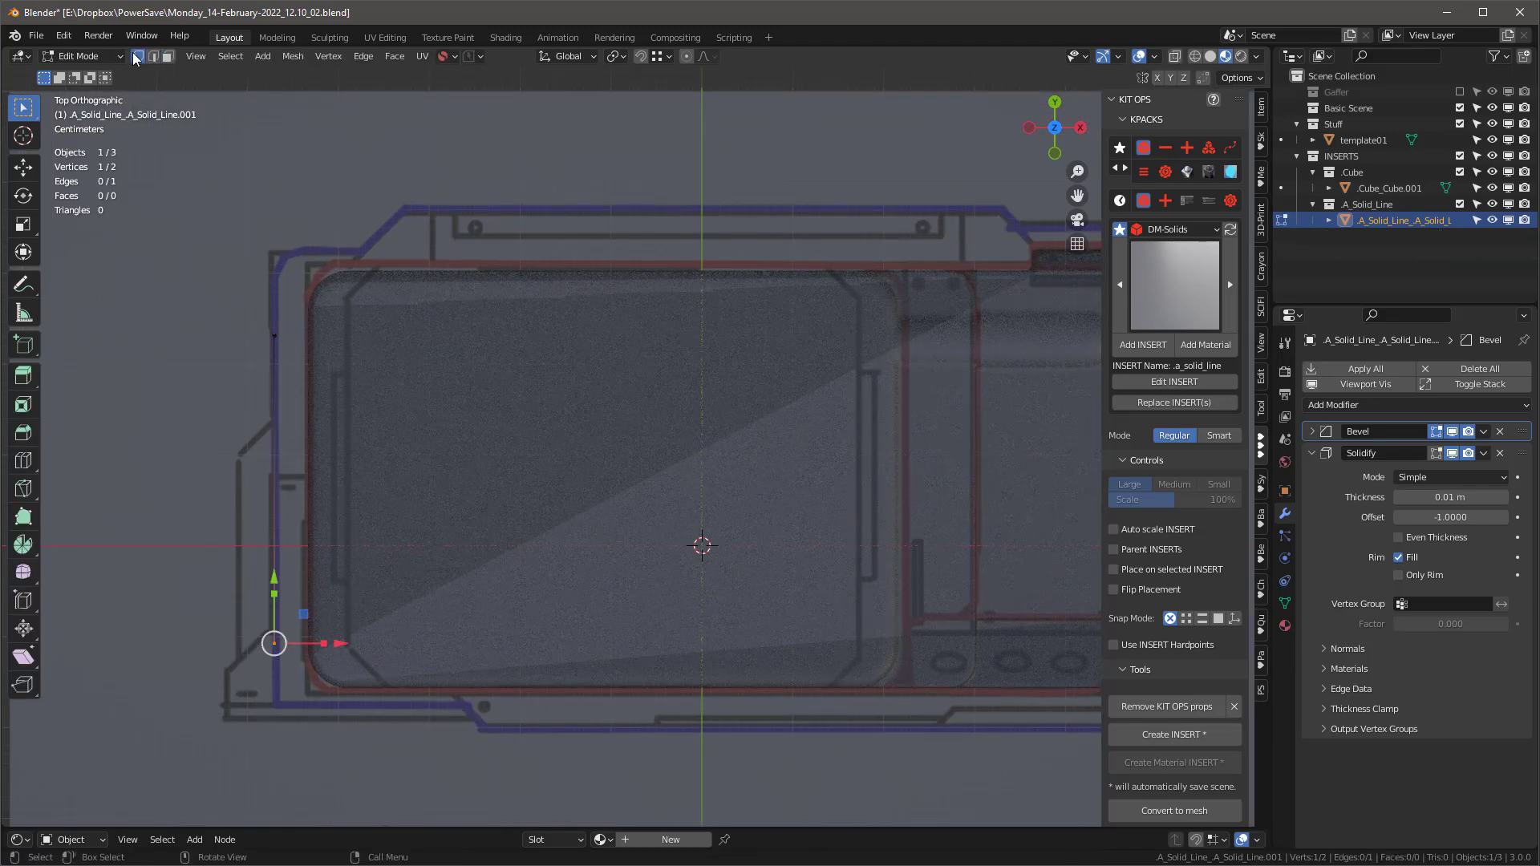
left_click(298, 316)
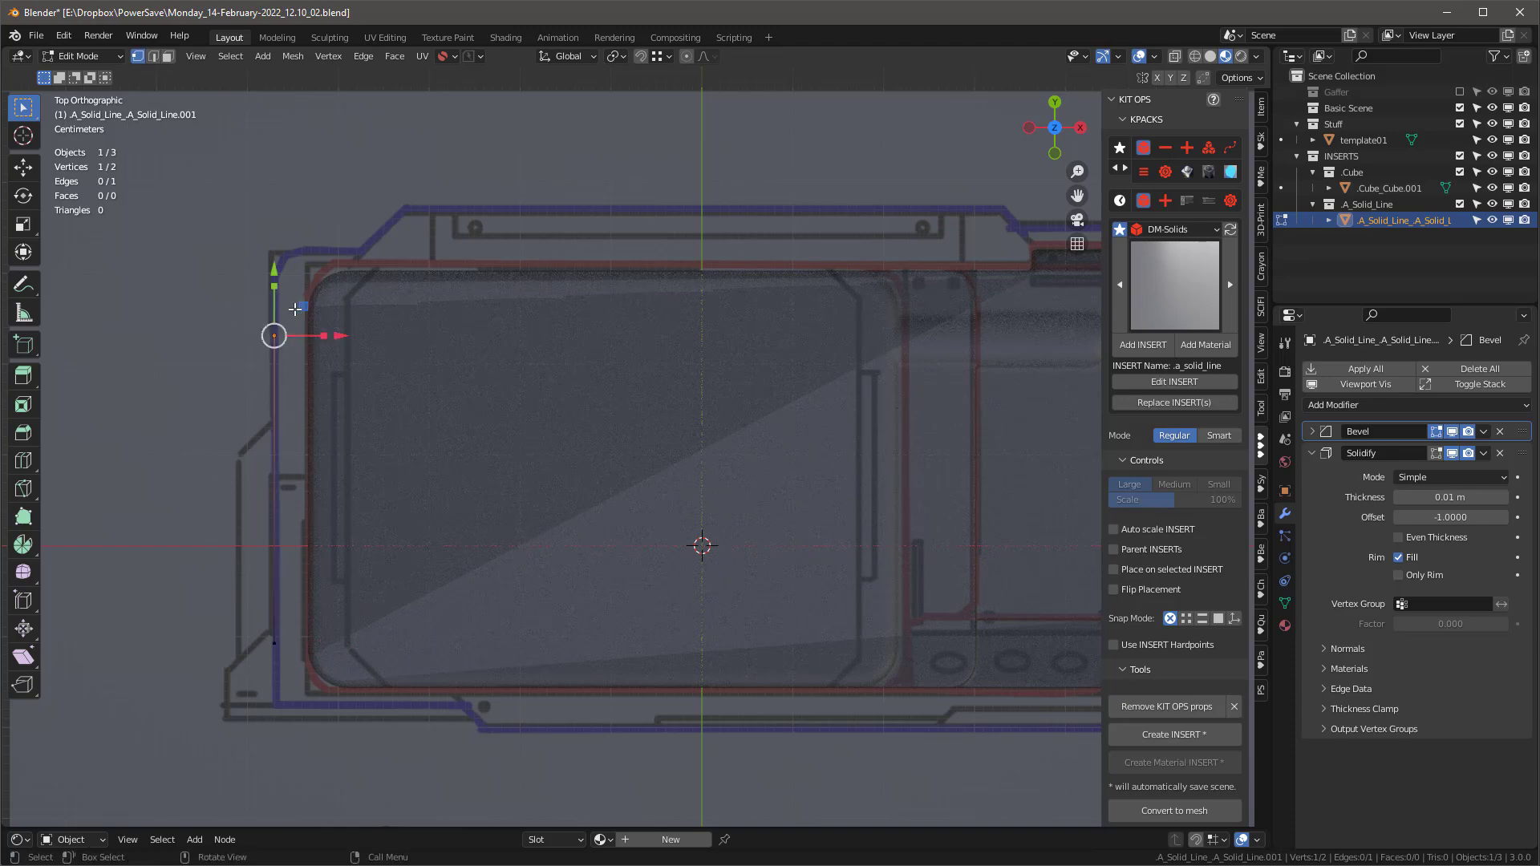
left_click_drag(272, 279, 279, 190)
scroll(342, 253, "up", 2)
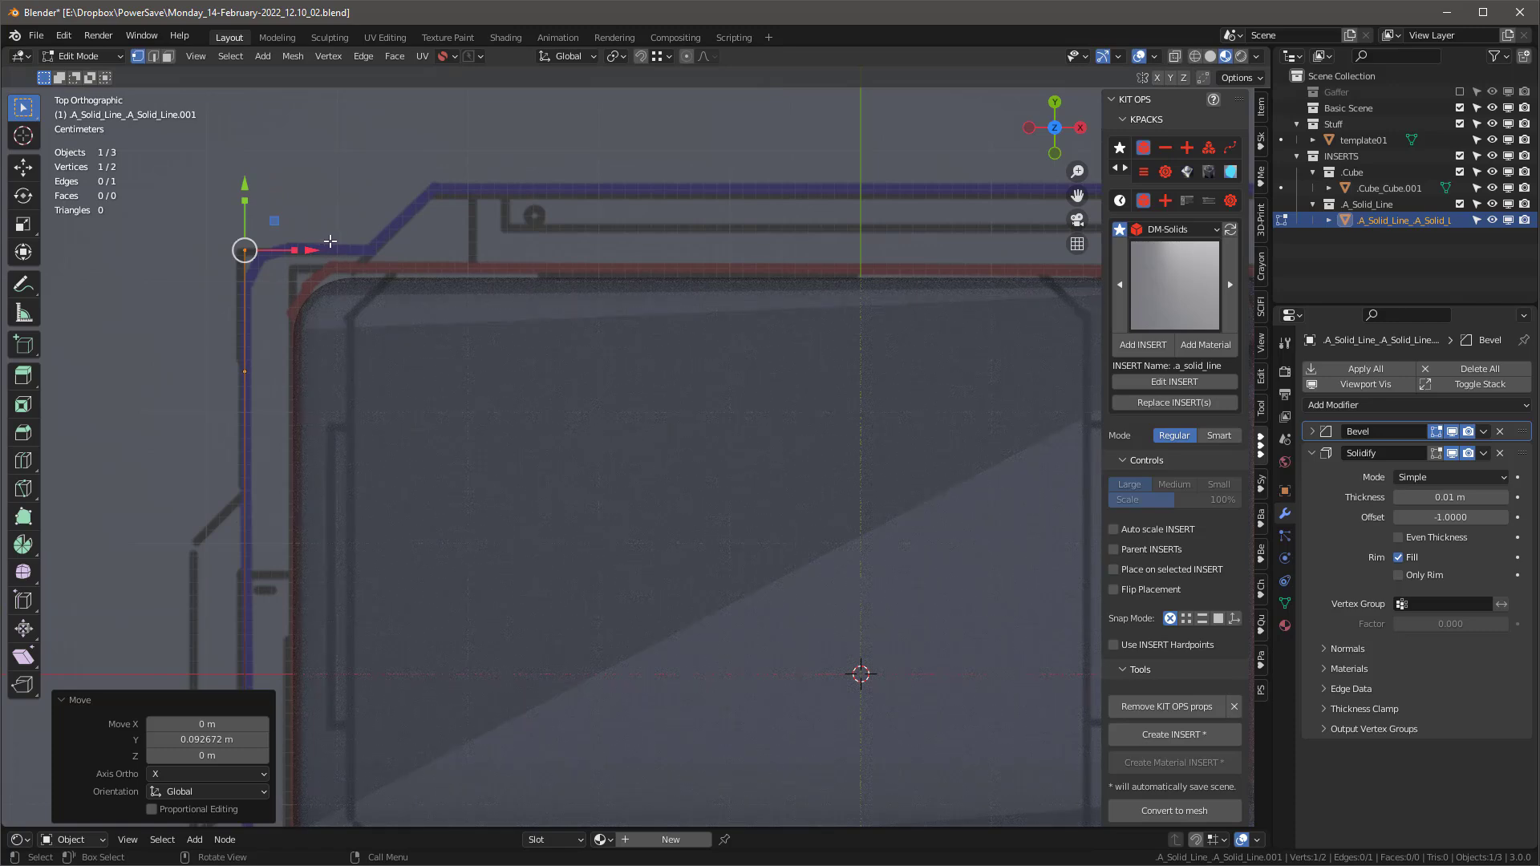
Step: Extrude the corner vertex about 0.094 m along X and about 0.048 by 0.047 m diagonally up the purple outline
key("e")
key("x")
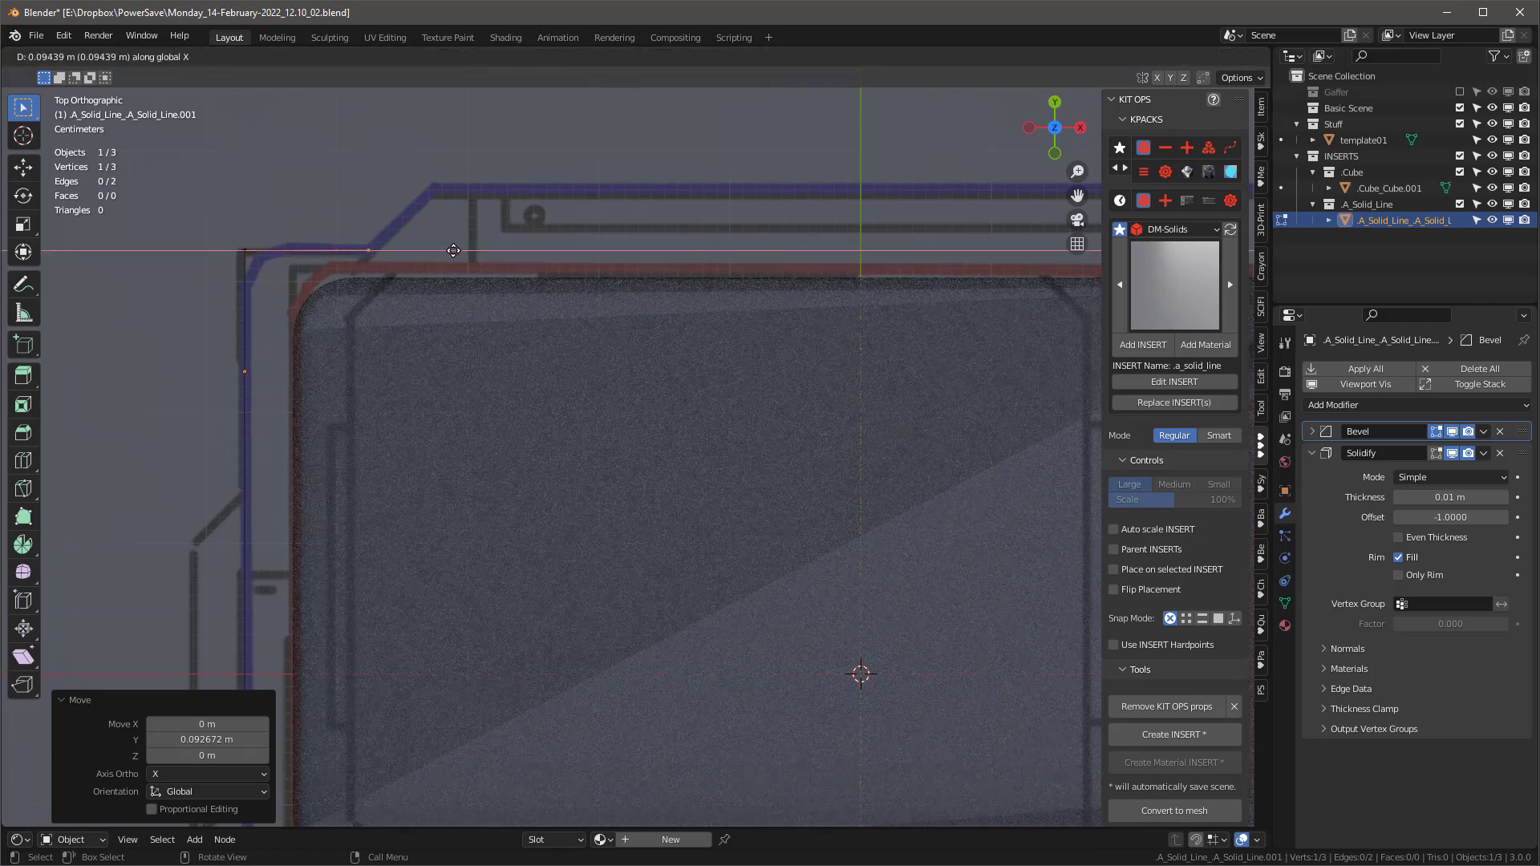
left_click(453, 250)
key("e")
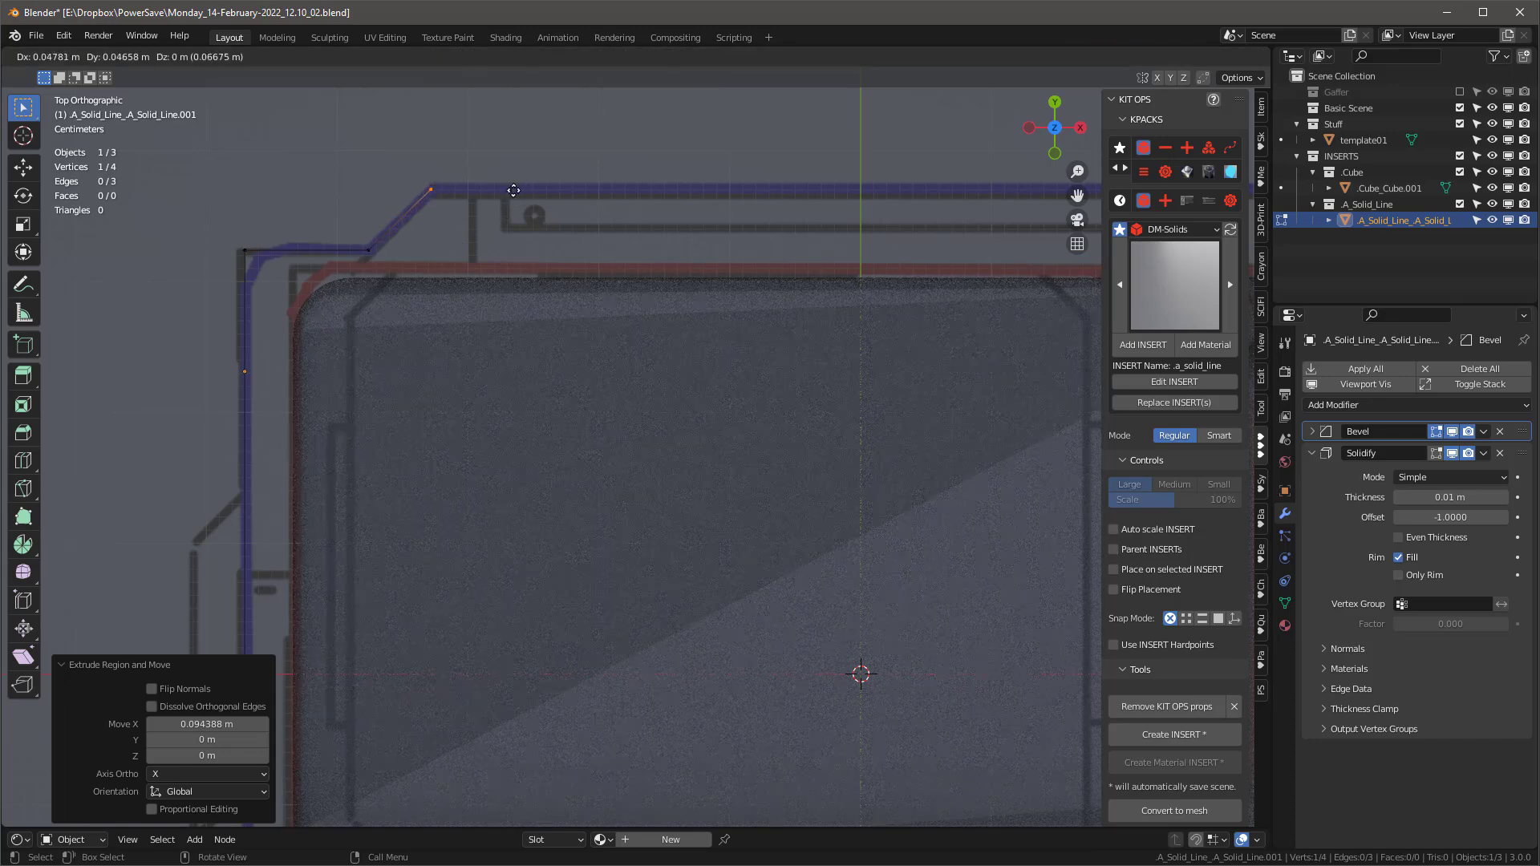
left_click(512, 190)
Step: Extrude the end vertex along X and move it about 0.659 m to the far end of the long upper purple edge
scroll(493, 193, "down", 3)
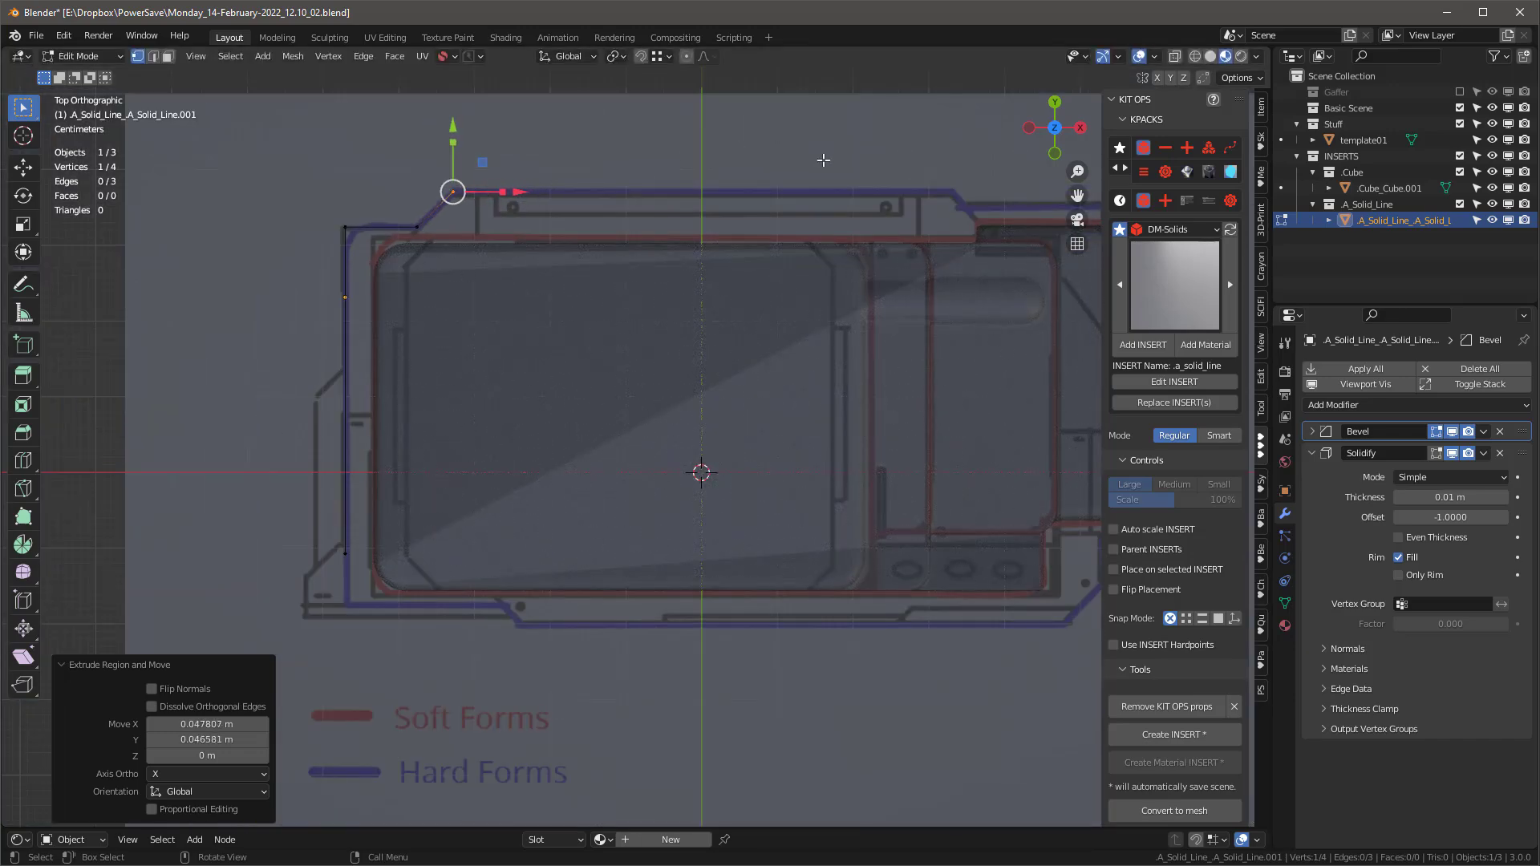
key("e")
key("x")
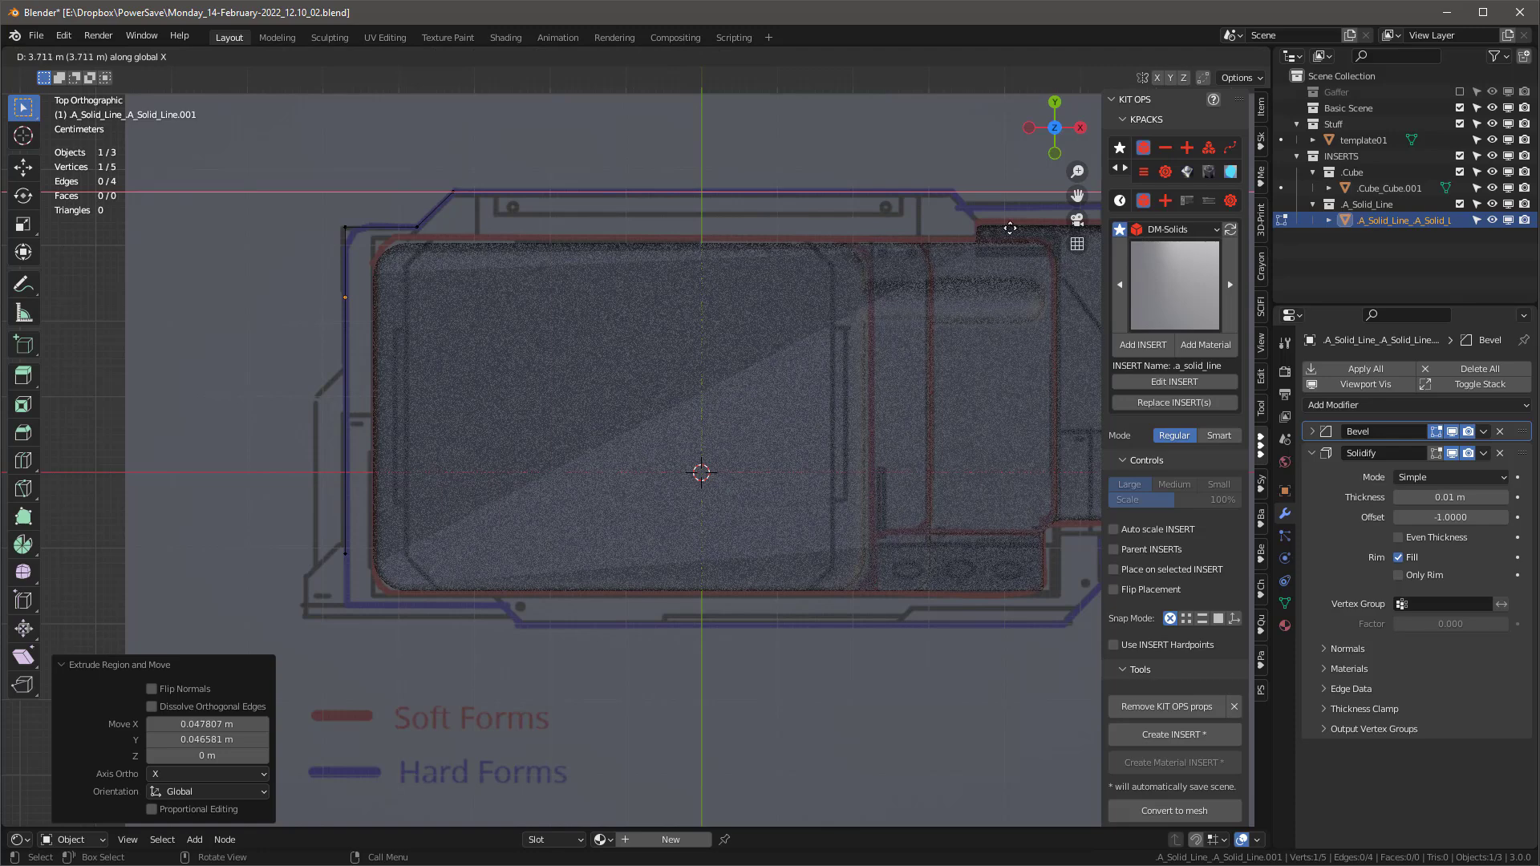
left_click(683, 167)
left_click_drag(882, 193, 1000, 195)
middle_click_drag(1000, 195, 734, 190, "shift")
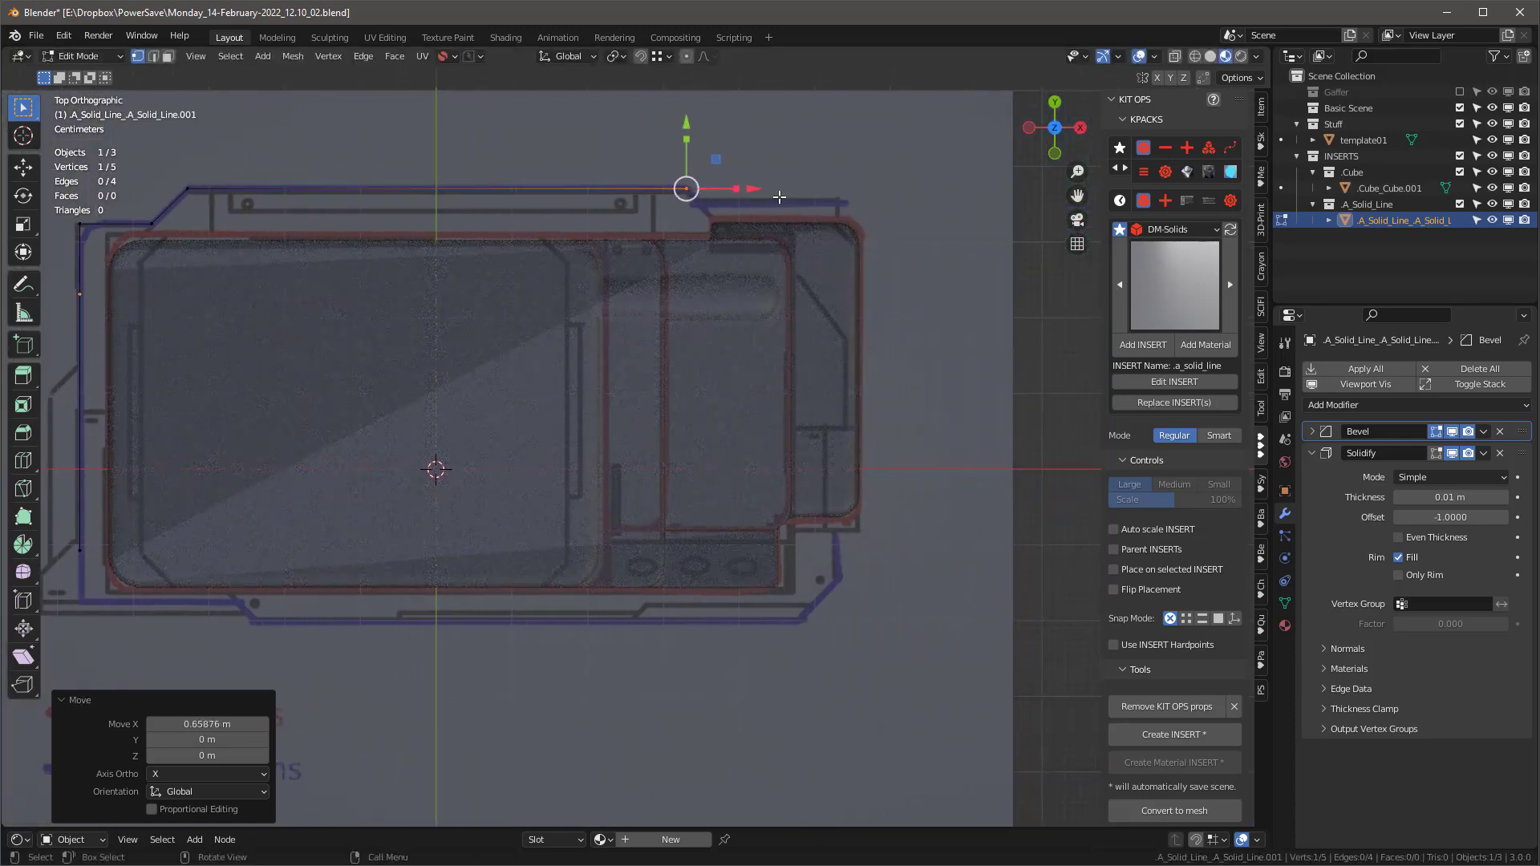
Step: Extrude the vertex 0.019 m diagonally downward and about 0.177 m along X over the short upper-right purple edge
scroll(774, 195, "up", 2)
scroll(658, 199, "up", 1)
key("e")
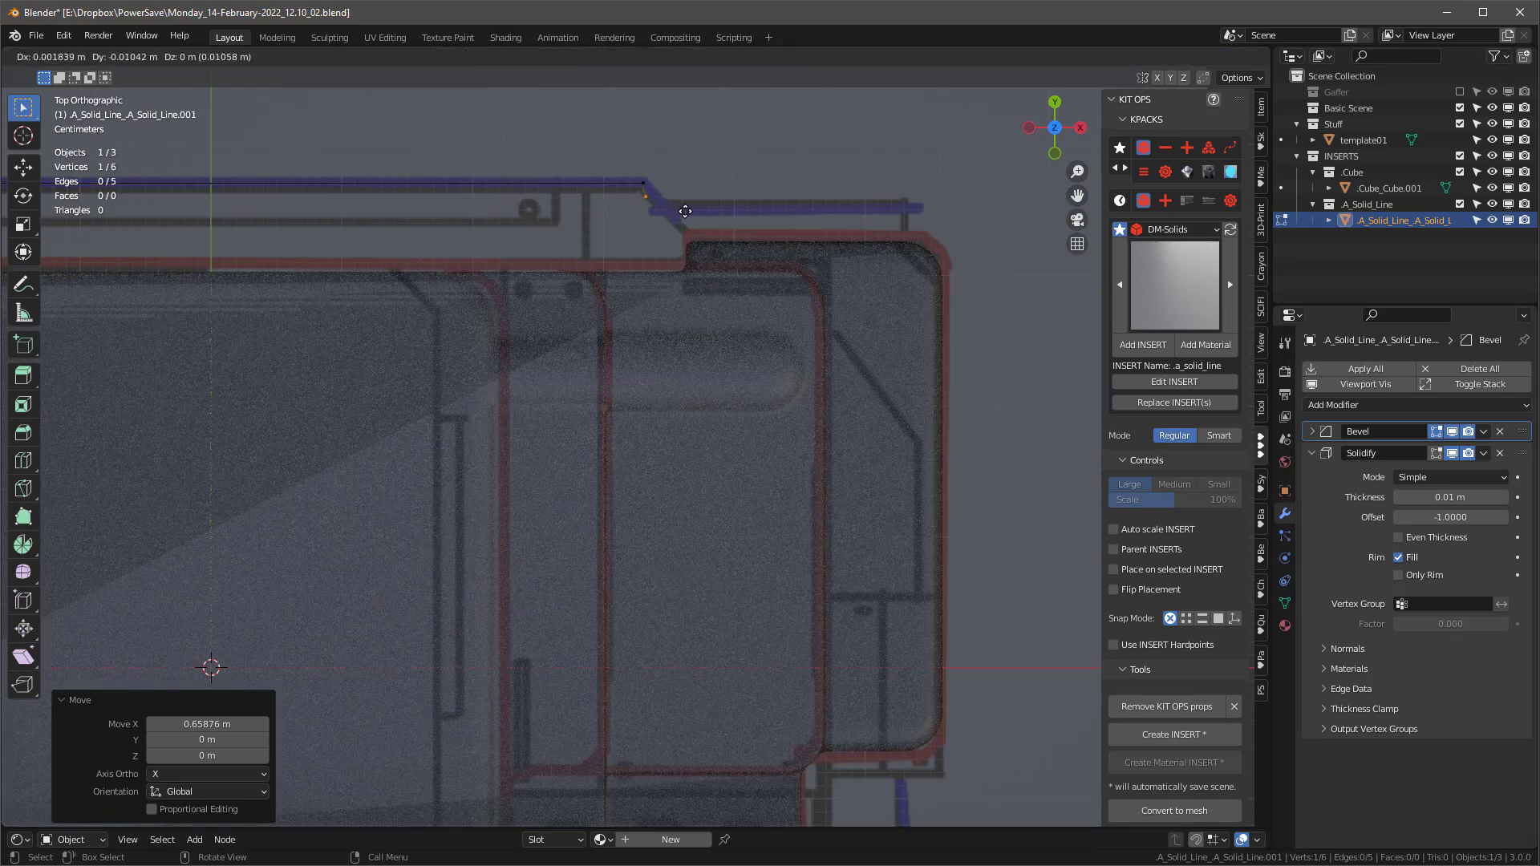
left_click(703, 218)
key("e")
key("x")
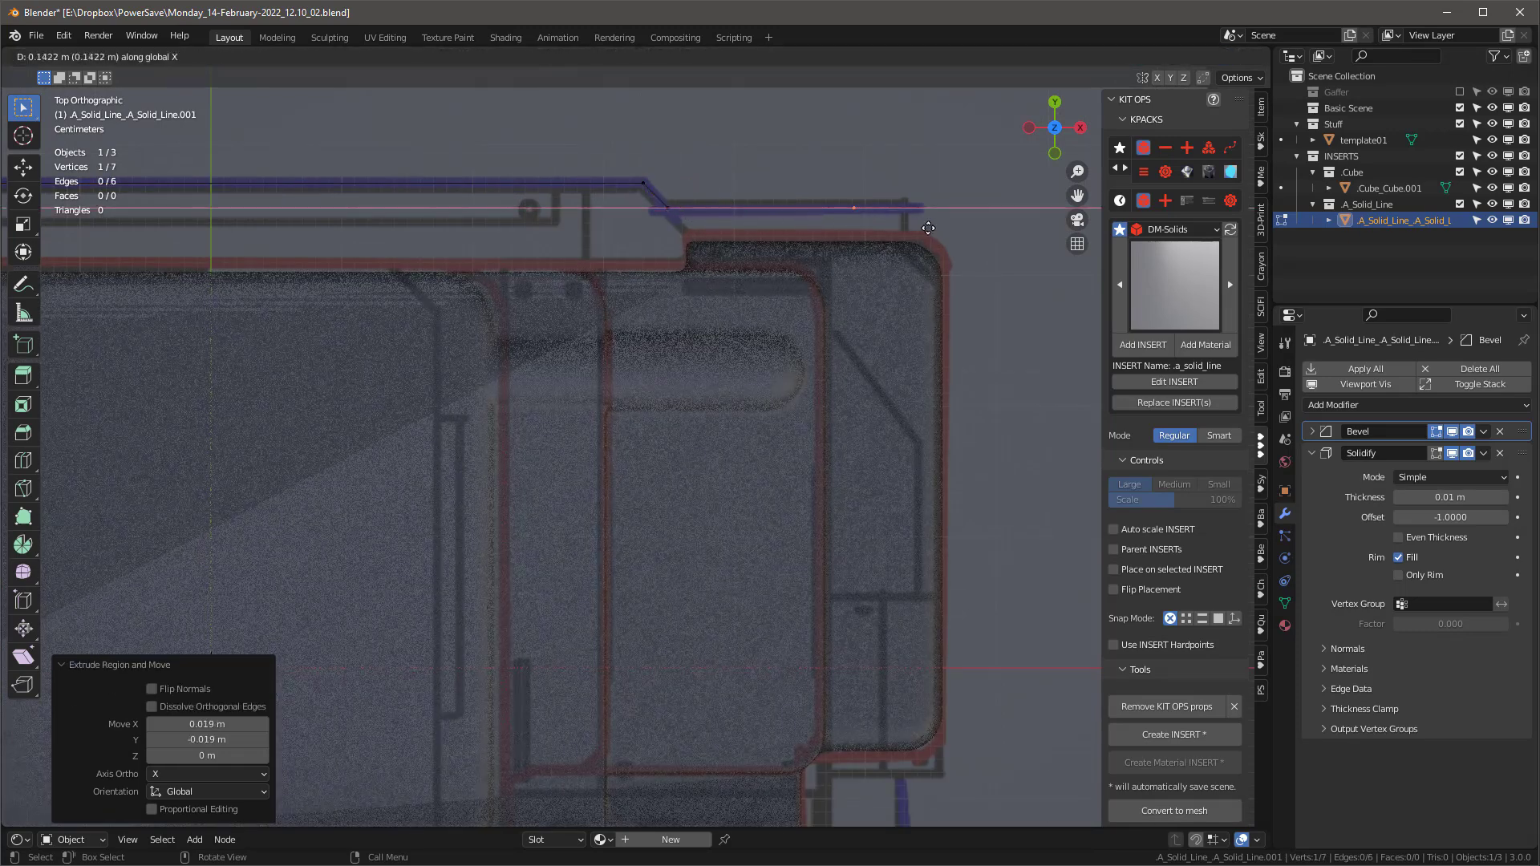
left_click(935, 228)
Step: Extrude the vertex down along Y and adjust its Y position to the start of the lower-right purple chamfer
key("e")
key("y")
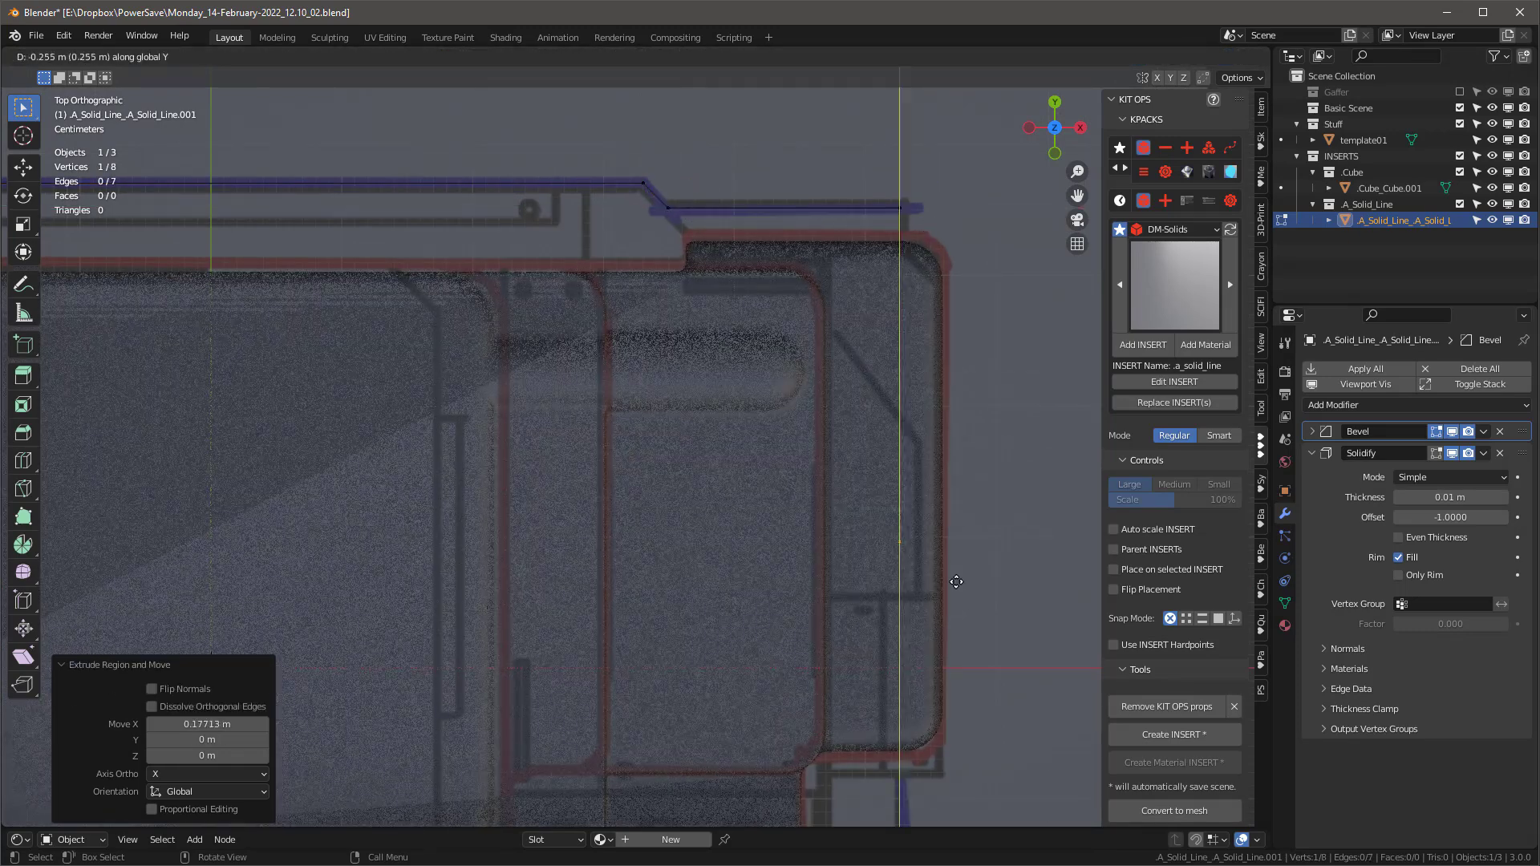
left_click(964, 509)
scroll(963, 357, "down", 5)
key("g")
key("y")
left_click(924, 510)
scroll(923, 504, "up", 5)
key("g")
key("y")
left_click(991, 426)
Step: Extrude the vertex diagonally along the lower-right chamfer and along X to the far end of the long lower purple edge
key("e")
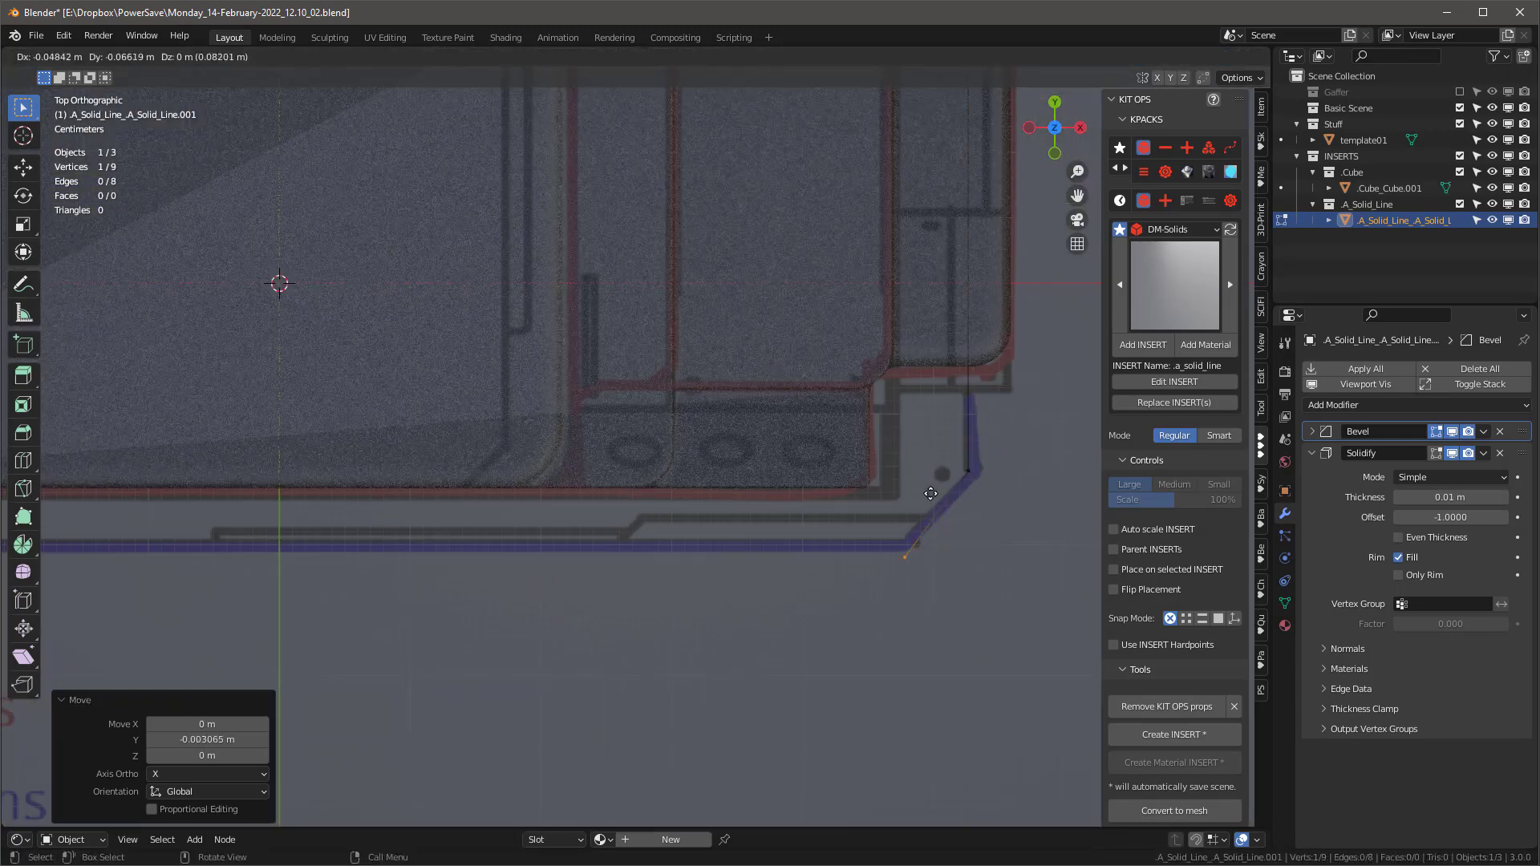
left_click(930, 487)
scroll(929, 487, "down", 5)
key("e")
key("x")
left_click(691, 481)
Step: Extrude the end vertex diagonally up the lower-left chamfer and about 0.21 m along negative X to the outline's lower-left corner
scroll(691, 505, "up", 5)
key("e")
left_click(683, 452)
key("e")
key("x")
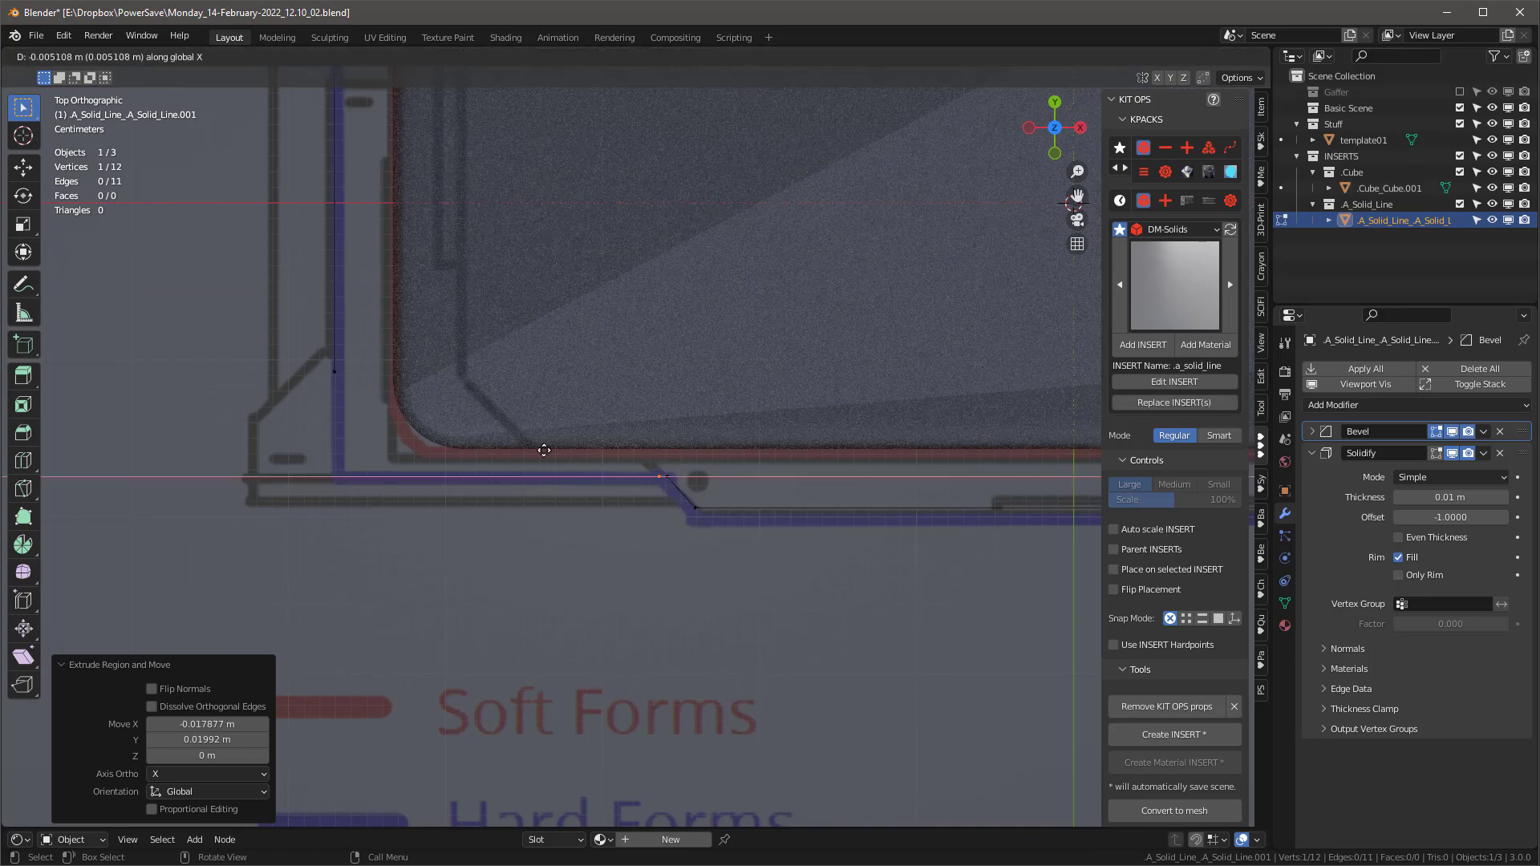
left_click(353, 441)
scroll(357, 441, "down", 5)
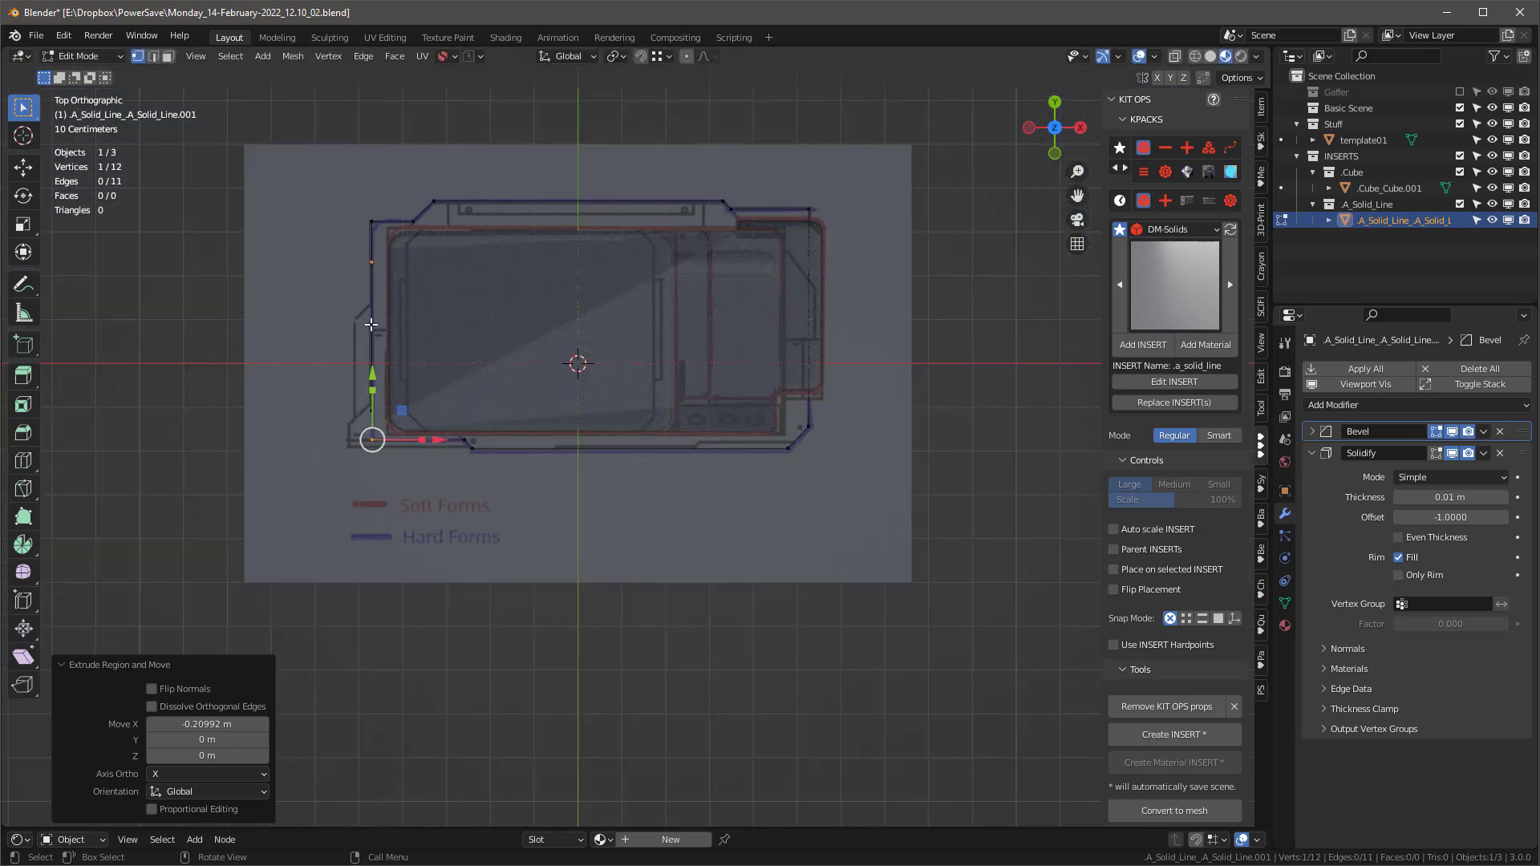
Step: Delete the stray vertex on the outline's left edge just above the lower-left corner
scroll(390, 274, "up", 3)
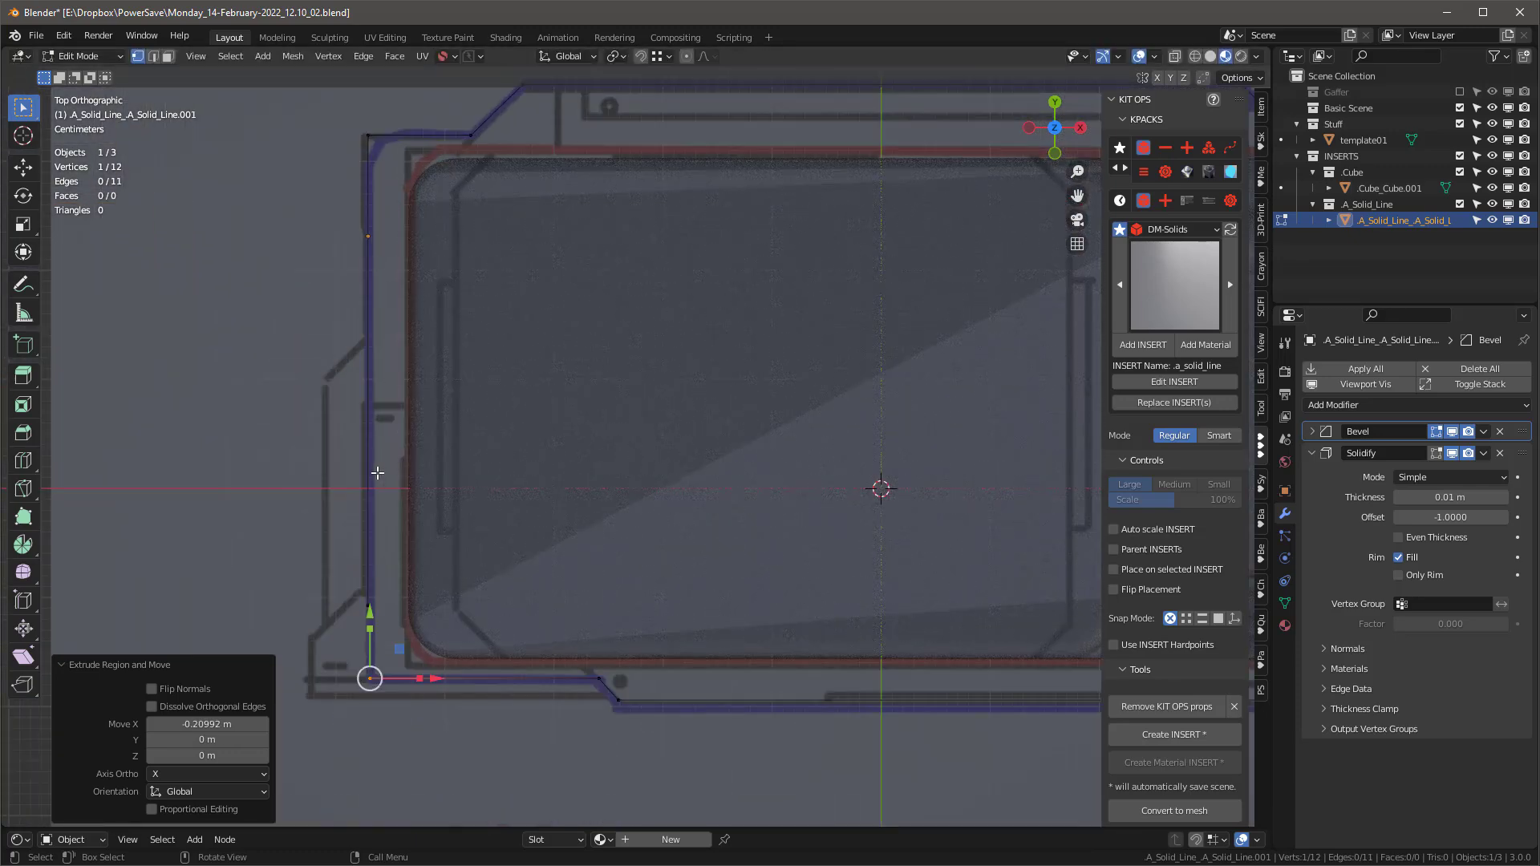
key("a")
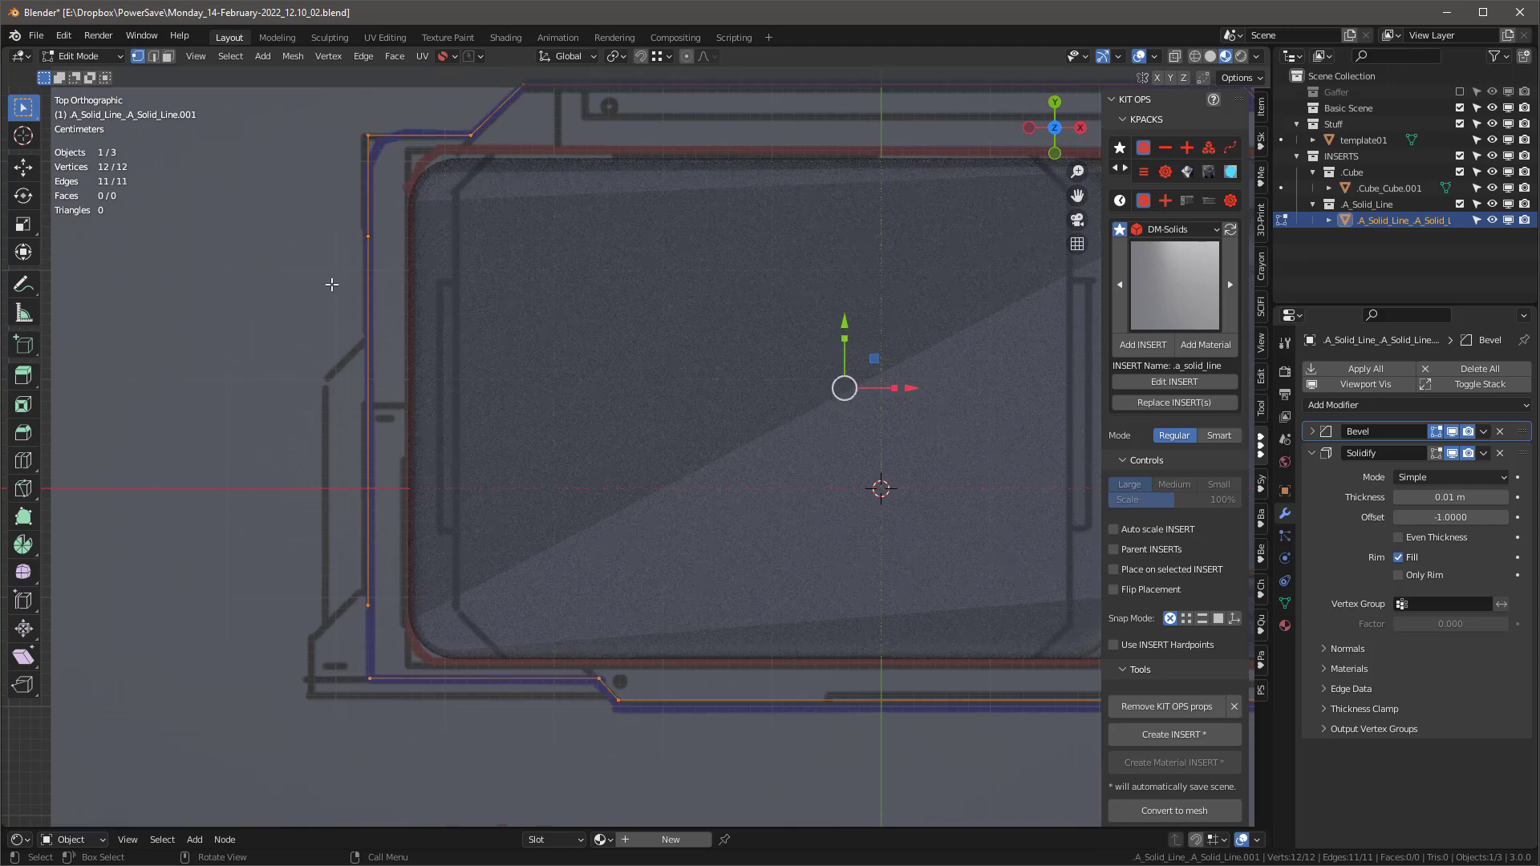
left_click(368, 605)
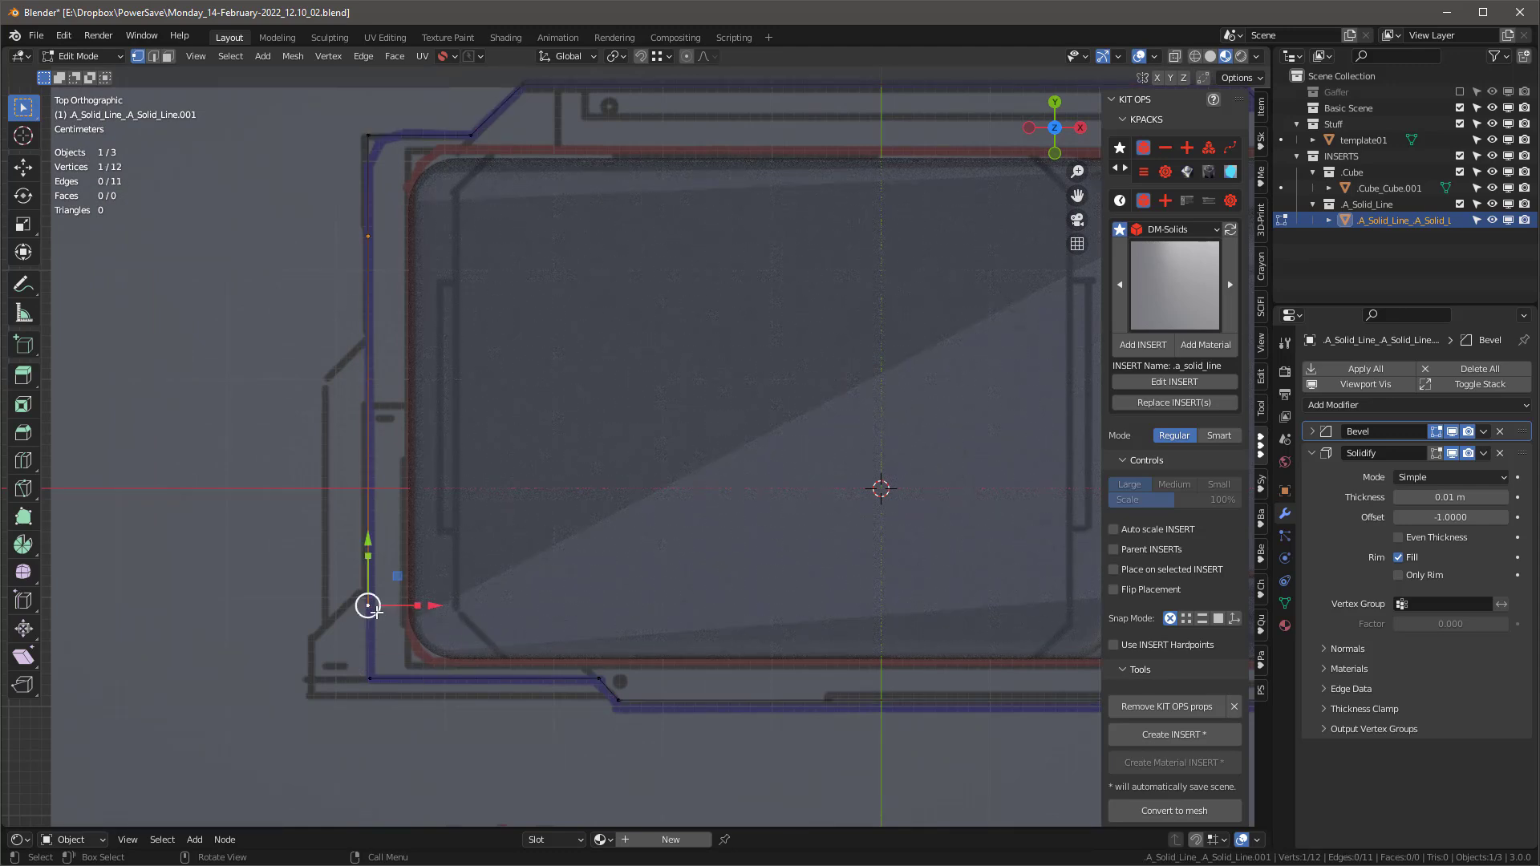
key("x")
left_click(373, 607)
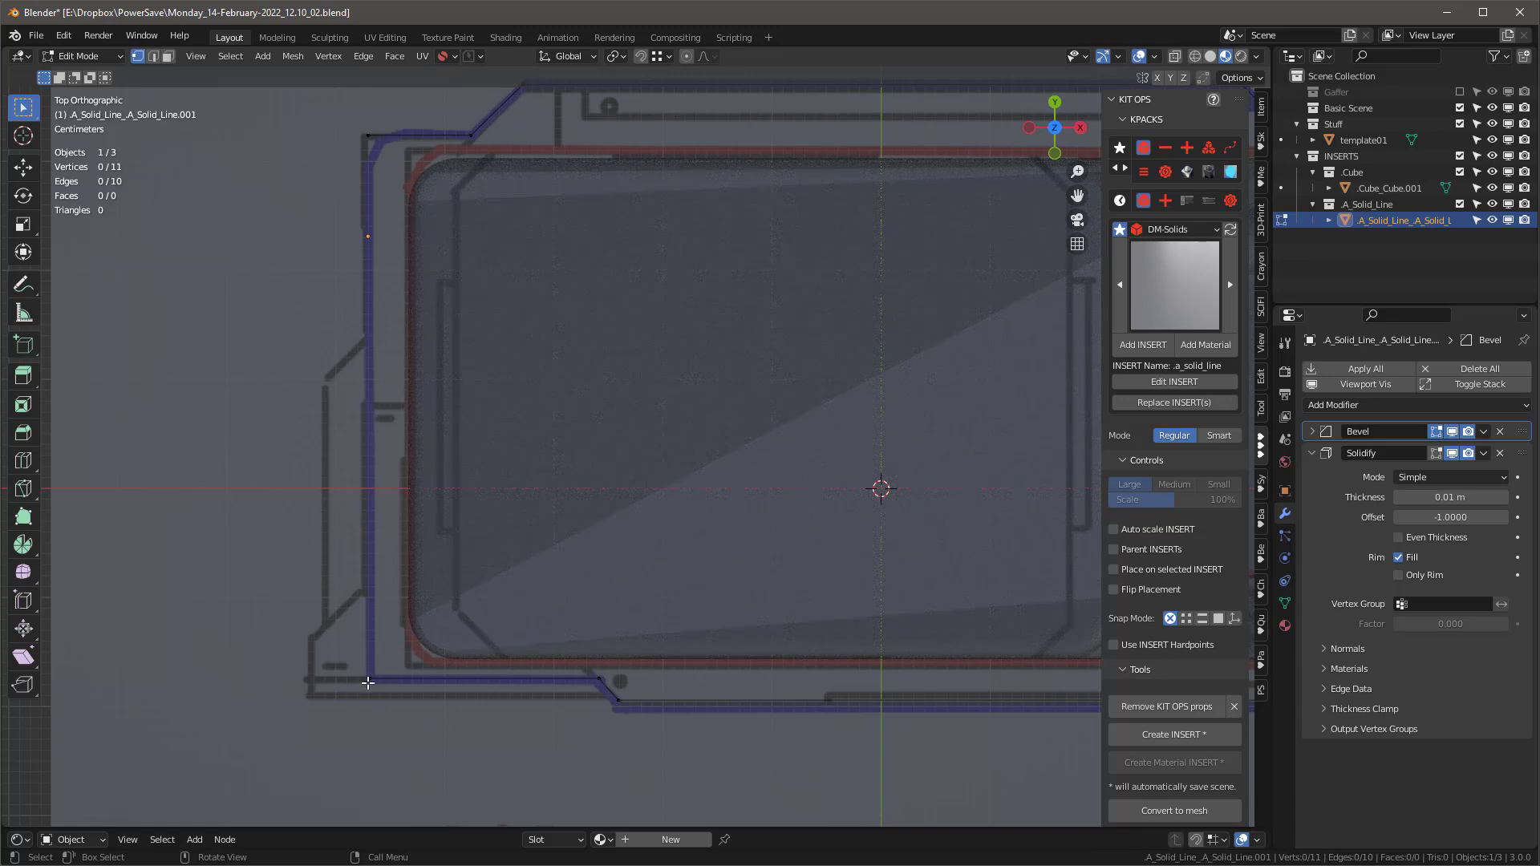
Step: Select all vertices linked to the lower-left corner, fill the outline with a face and leave Edit Mode
left_click(369, 679)
key("l")
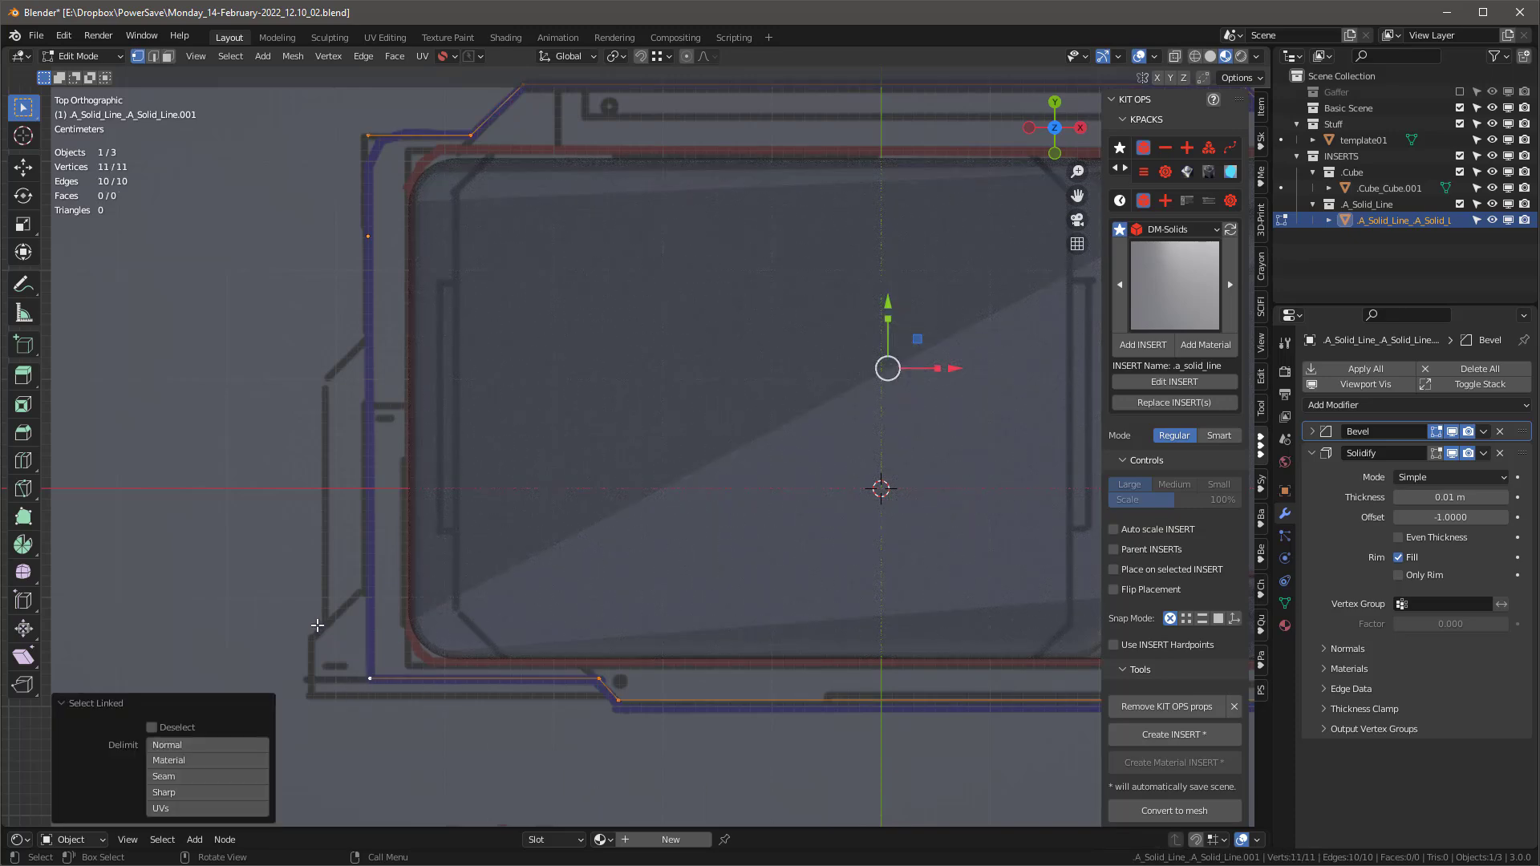
key("f")
scroll(312, 558, "down", 3)
middle_click_drag(313, 558, 453, 473)
key("Tab")
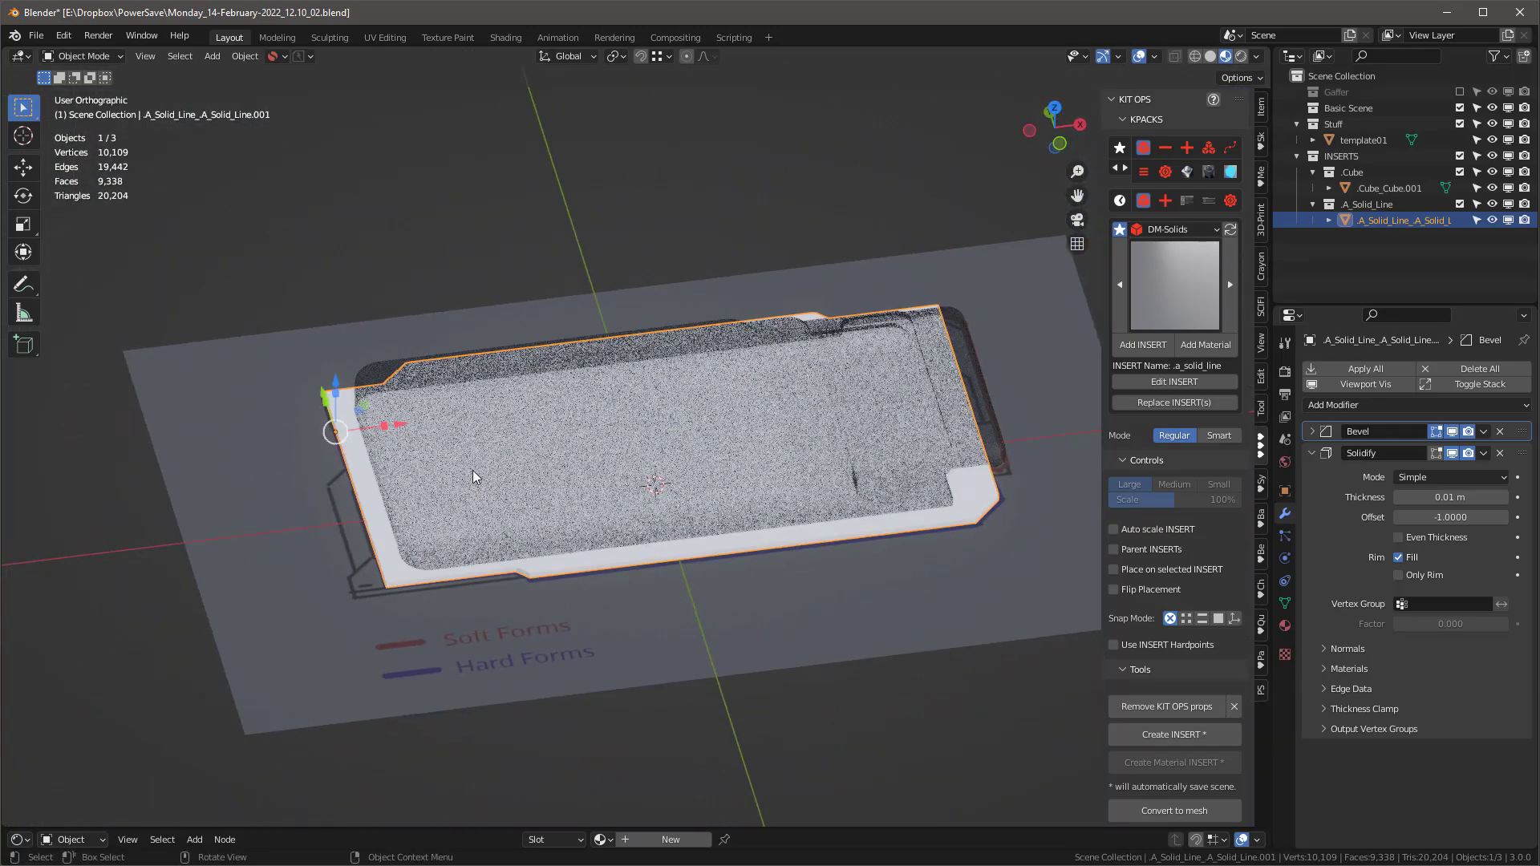
Step: Move the hard-form plate about 0.0018 m down along Z in the front view
scroll(537, 542, "up", 2)
middle_click_drag(537, 541, 506, 470, "alt")
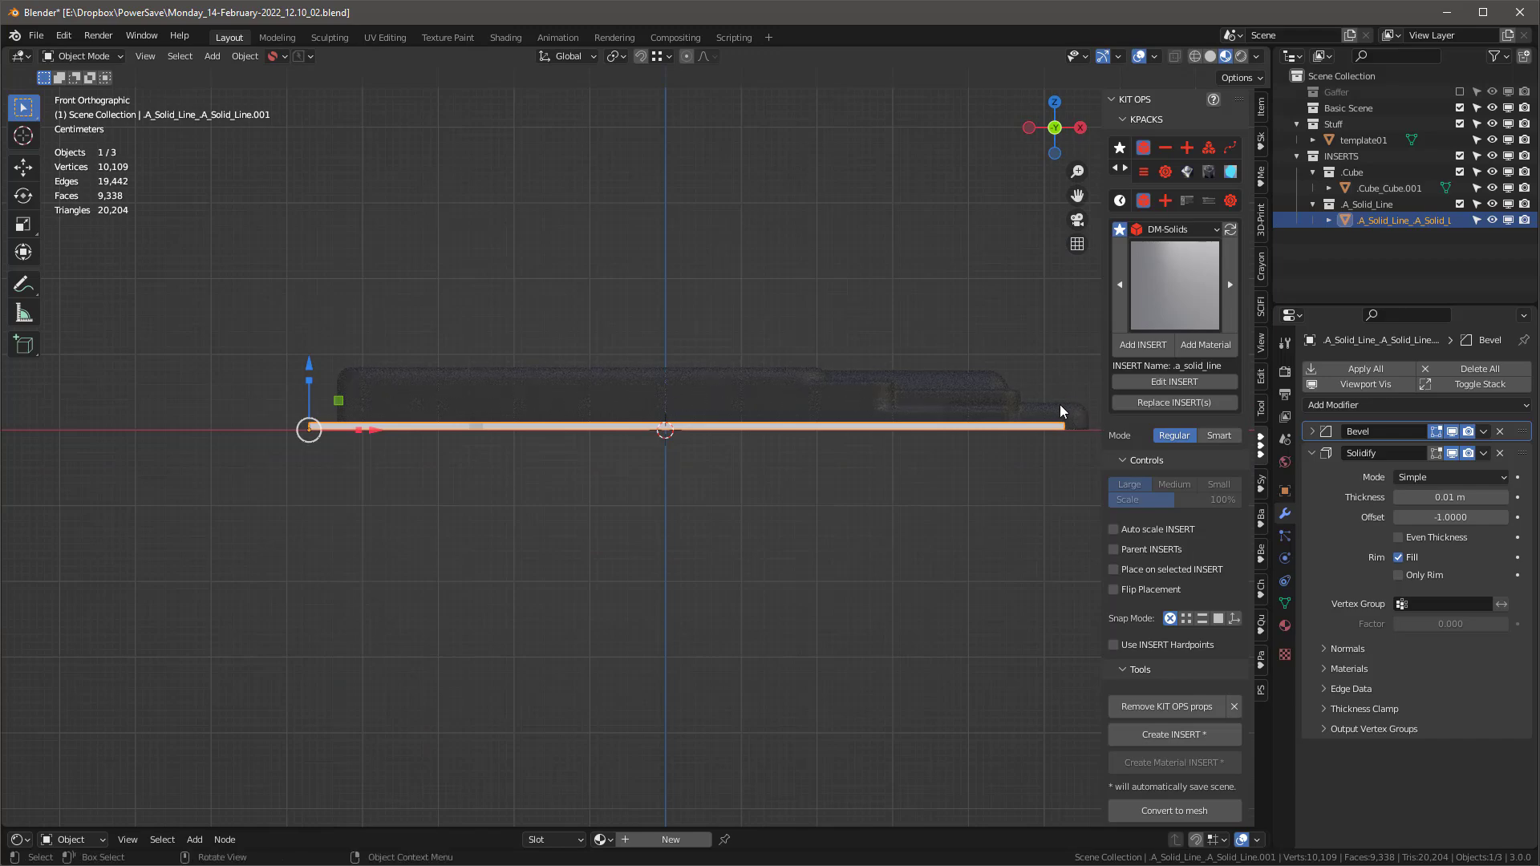
scroll(1061, 398, "up", 3)
scroll(1059, 391, "up", 2)
scroll(999, 478, "down", 2)
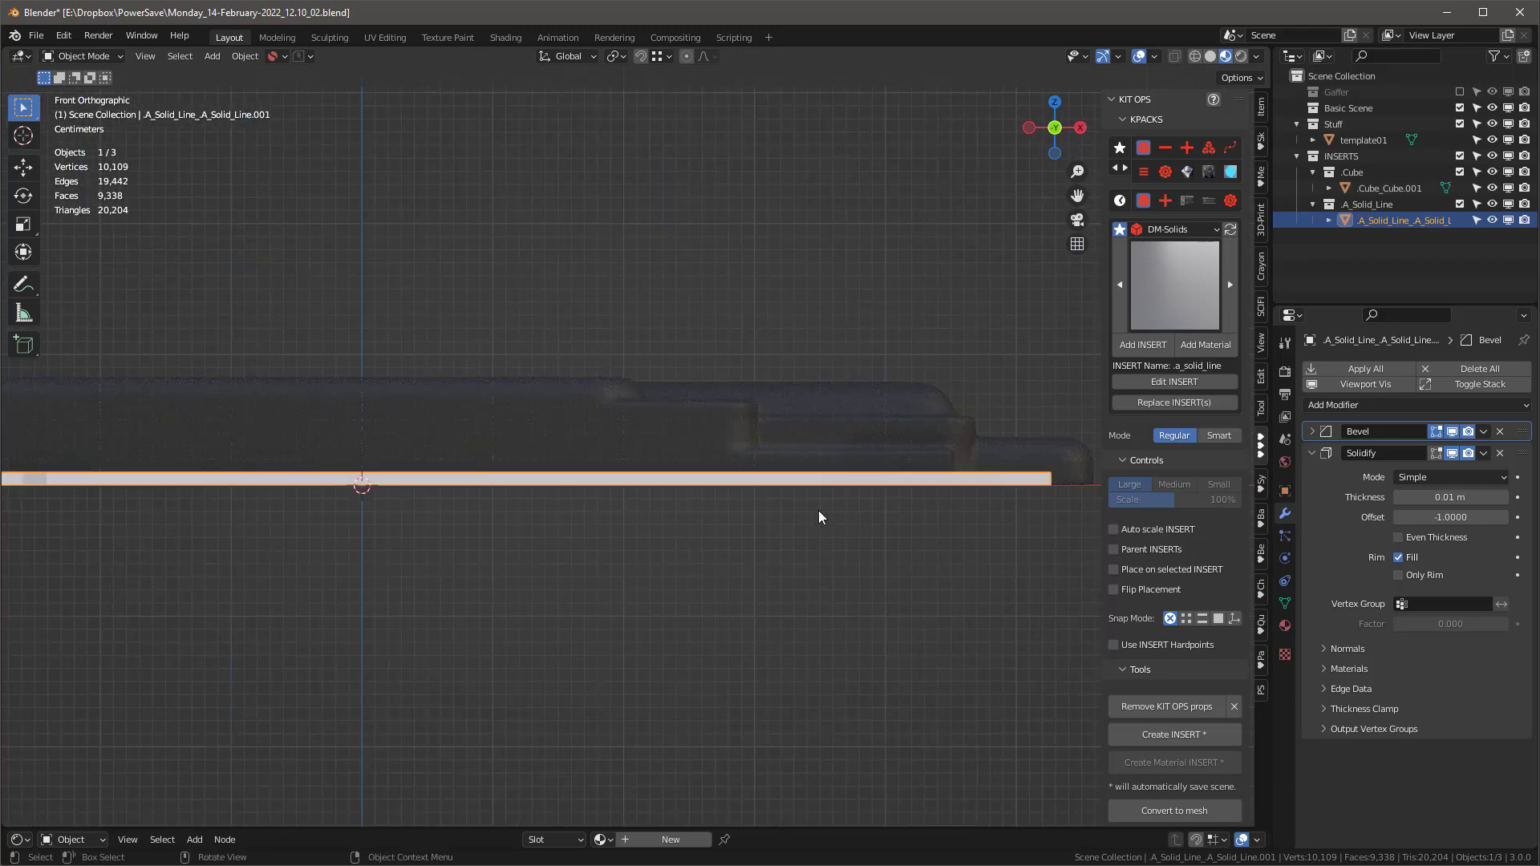
scroll(1007, 466, "down", 4)
scroll(424, 448, "up", 2)
left_click_drag(388, 416, 417, 397)
middle_click_drag(417, 396, 431, 452)
Step: Raise the mean bevel weight of the two corner vertices on the plate's left edge in Edit Mode, from the top view
key("KP_7")
scroll(319, 475, "up", 2)
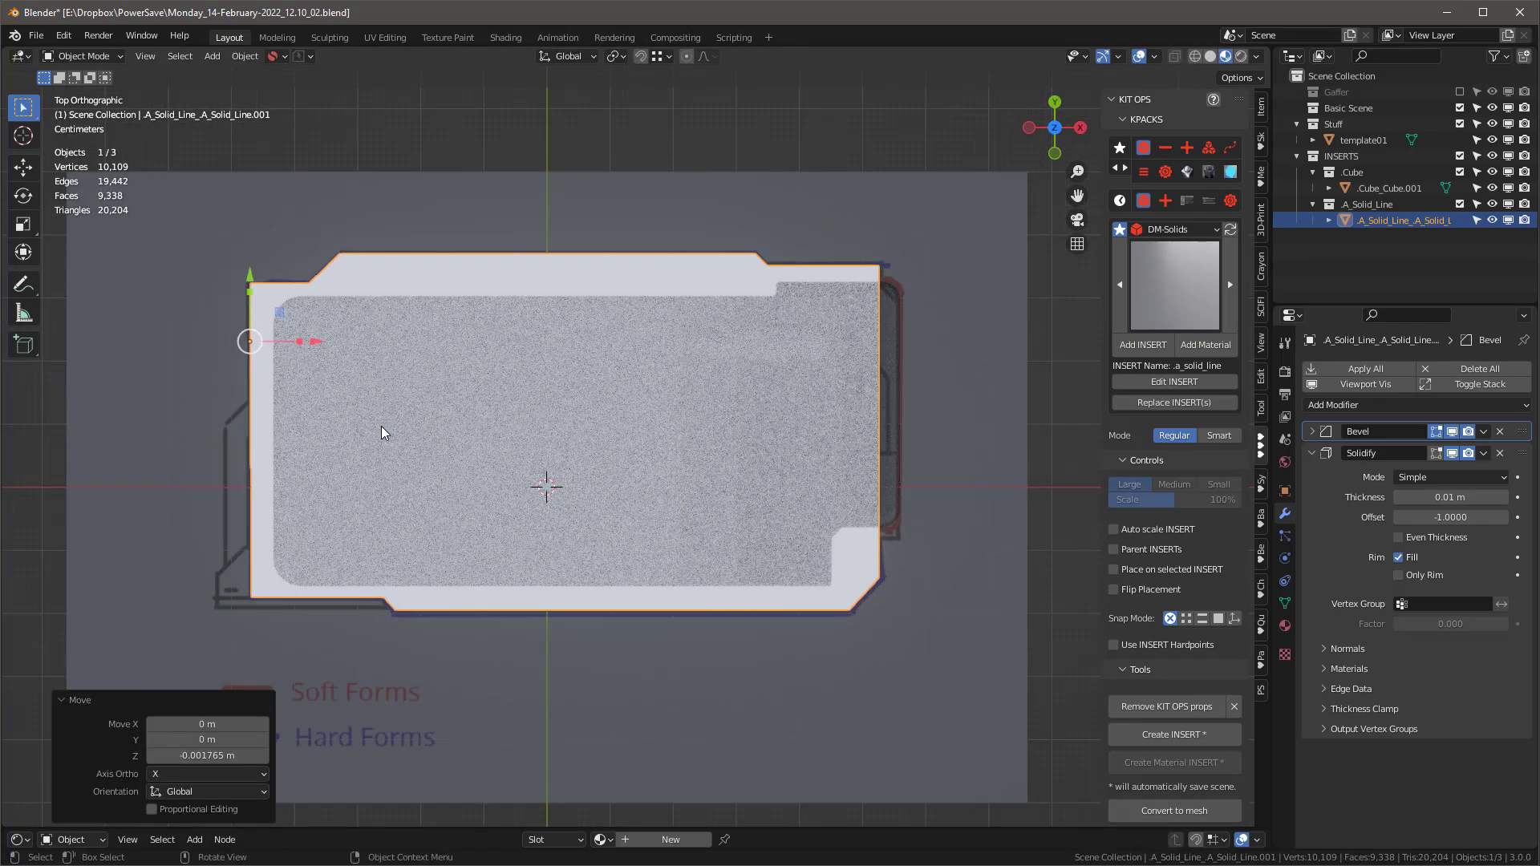
key("Tab")
middle_click_drag(391, 370, 510, 381, "shift")
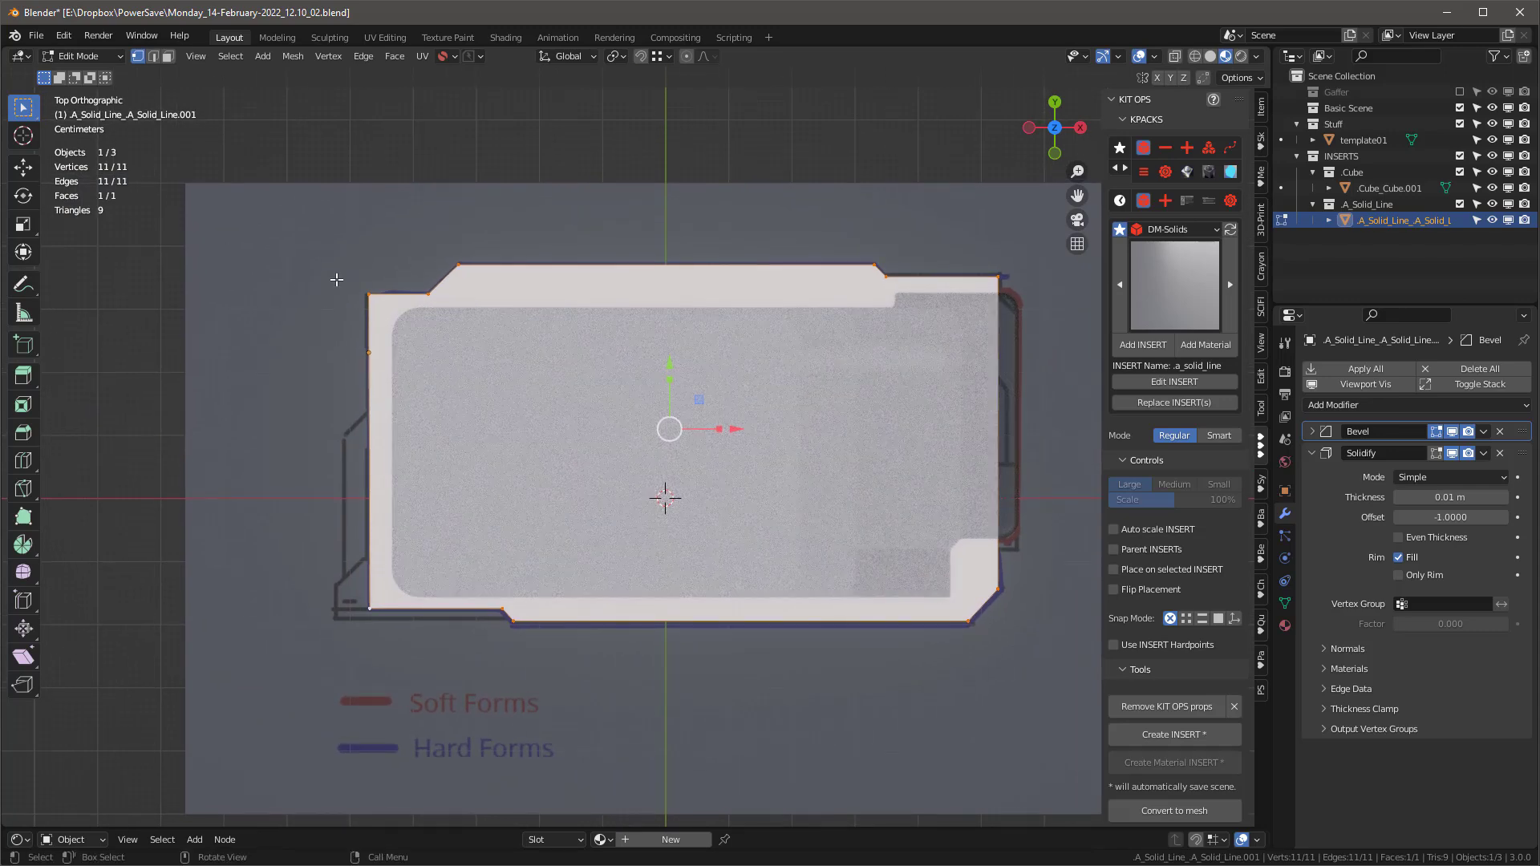
left_click_drag(315, 276, 379, 639)
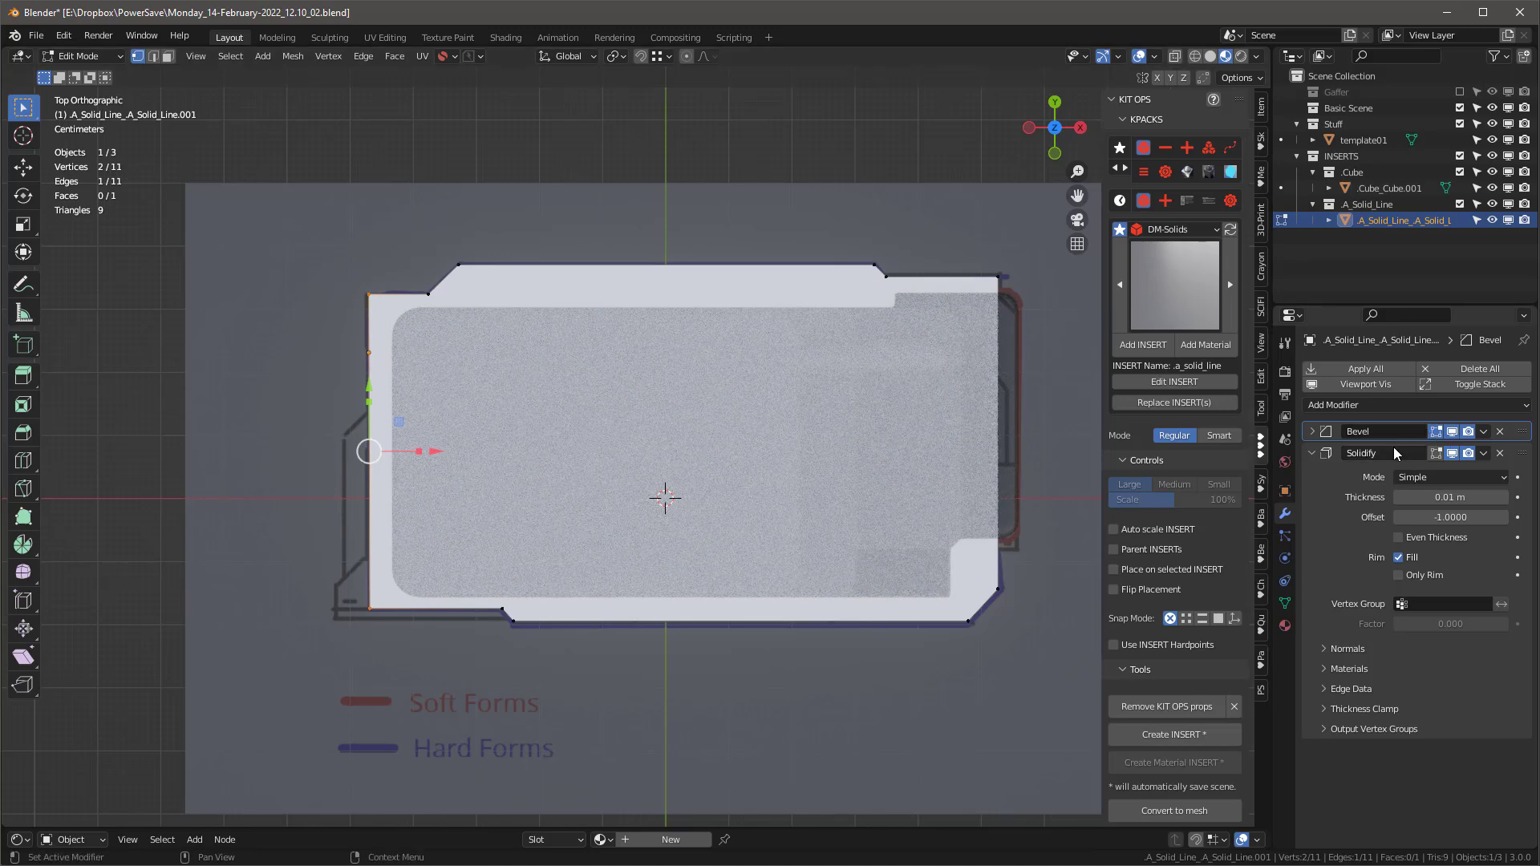
left_click(1262, 112)
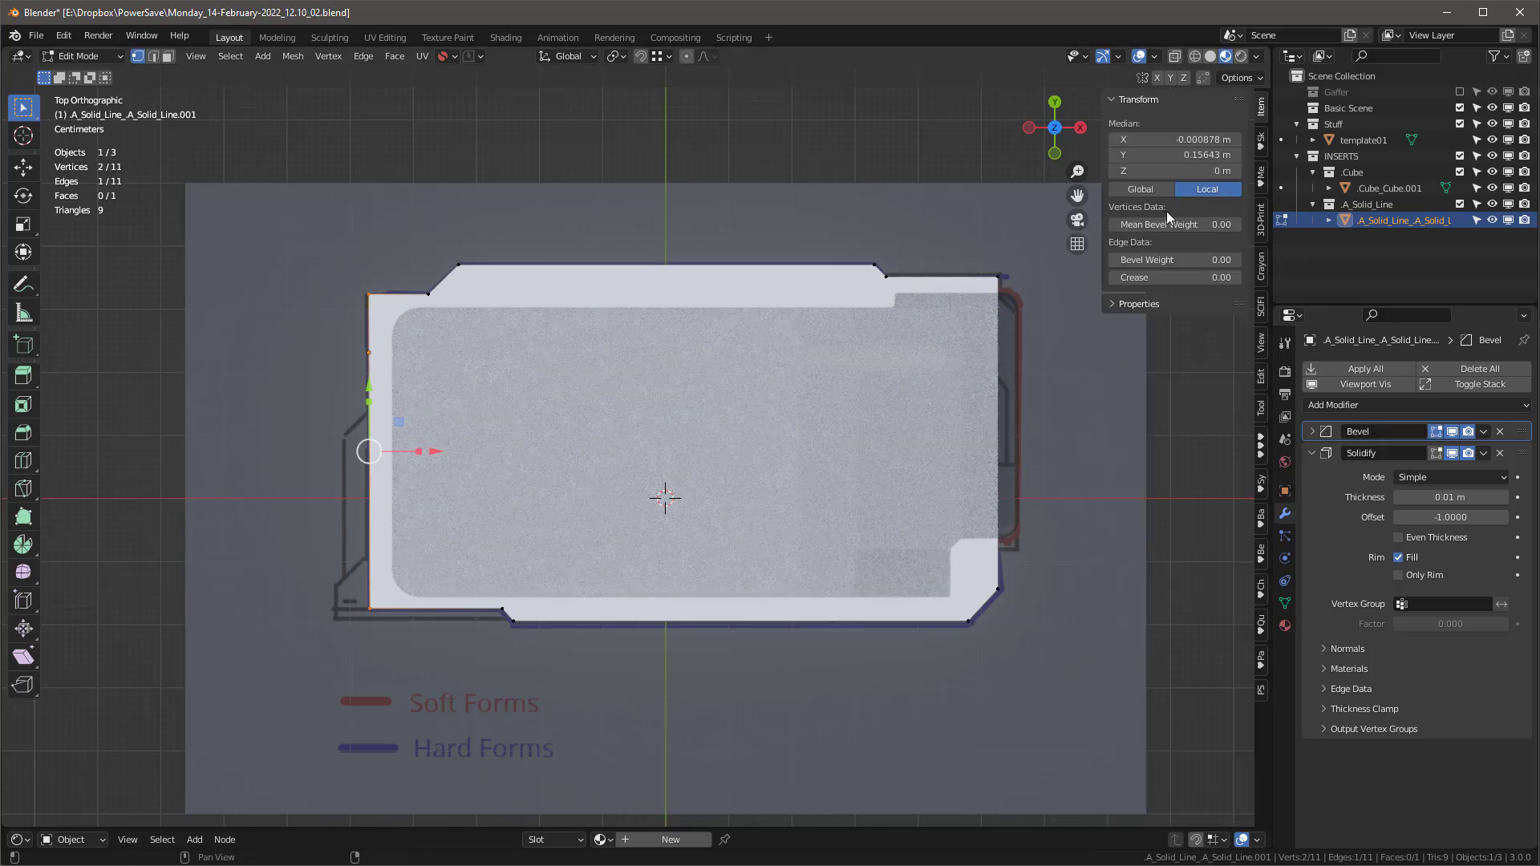
scroll(349, 315, "up", 3)
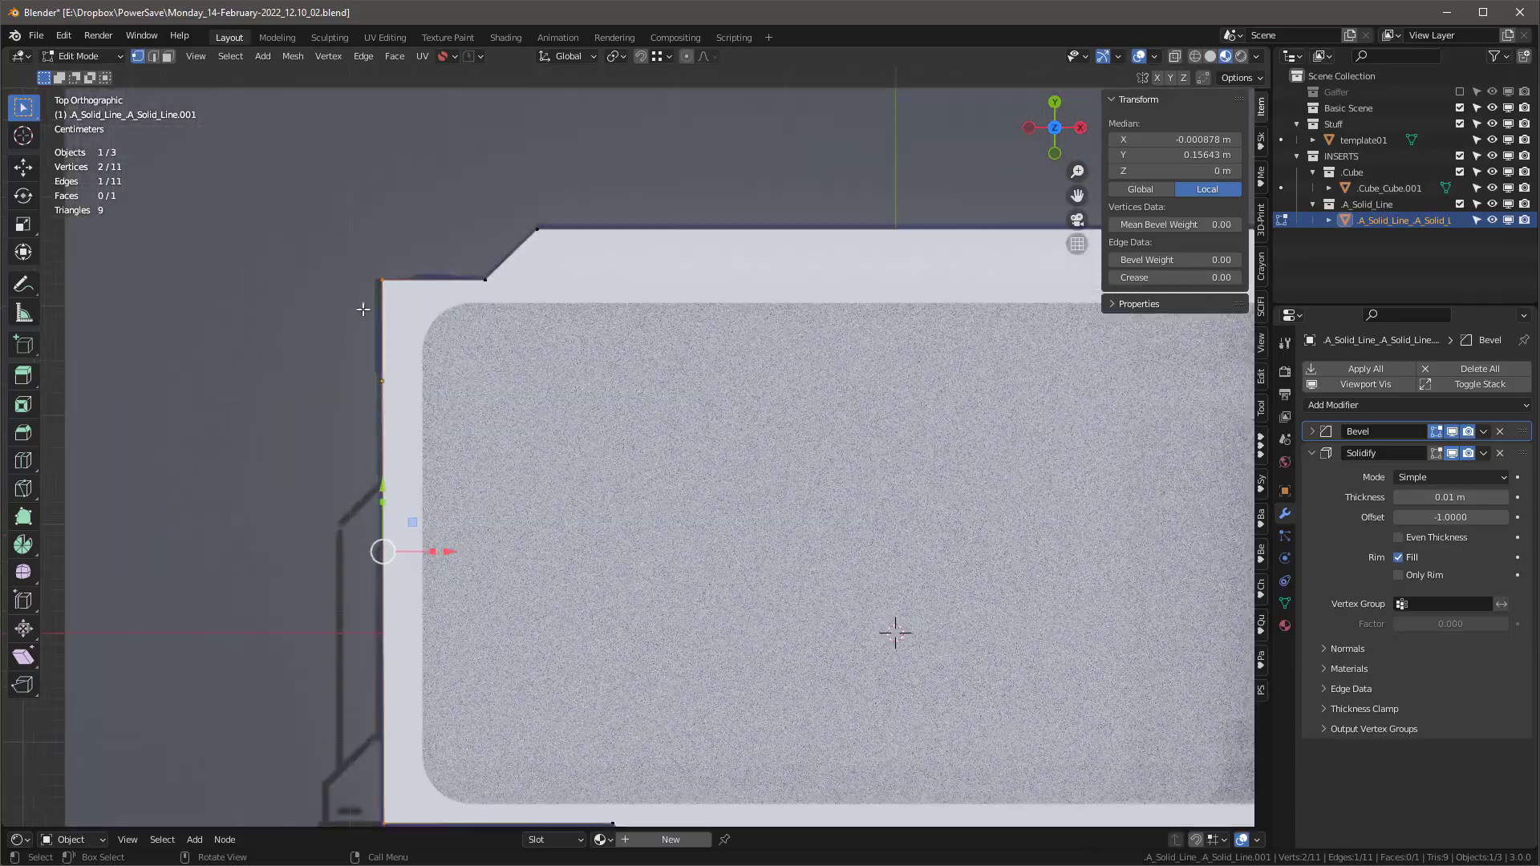
left_click_drag(1178, 225, 1194, 224)
Step: Set the mean bevel weight of the long upper edge's two vertices to 0.09 and expand the Bevel modifier's settings
scroll(482, 265, "down", 4)
left_click(839, 261)
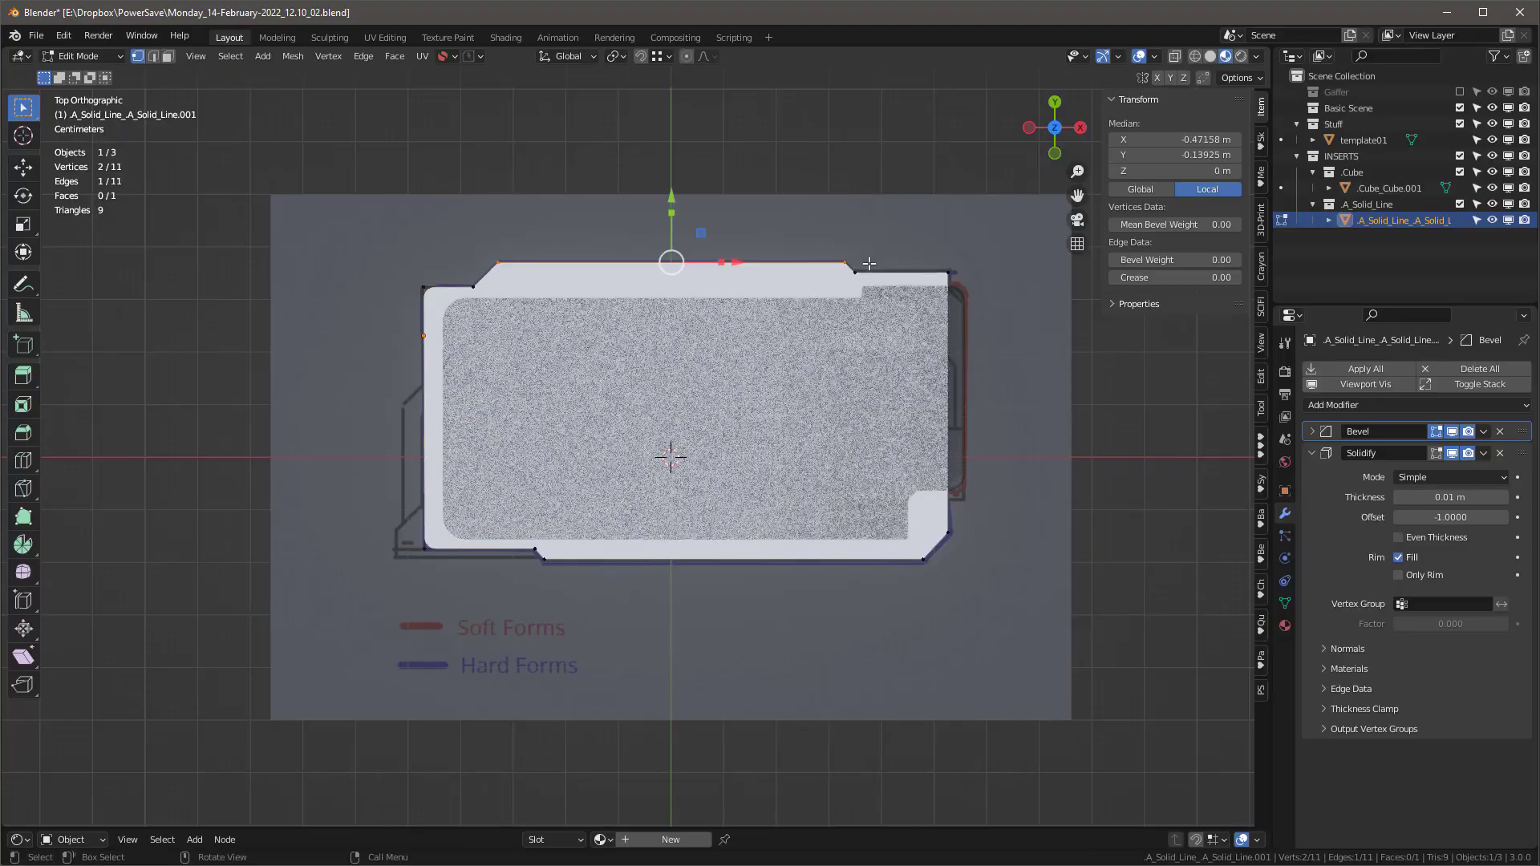
scroll(872, 257, "up", 4)
left_click_drag(1156, 227, 1164, 227)
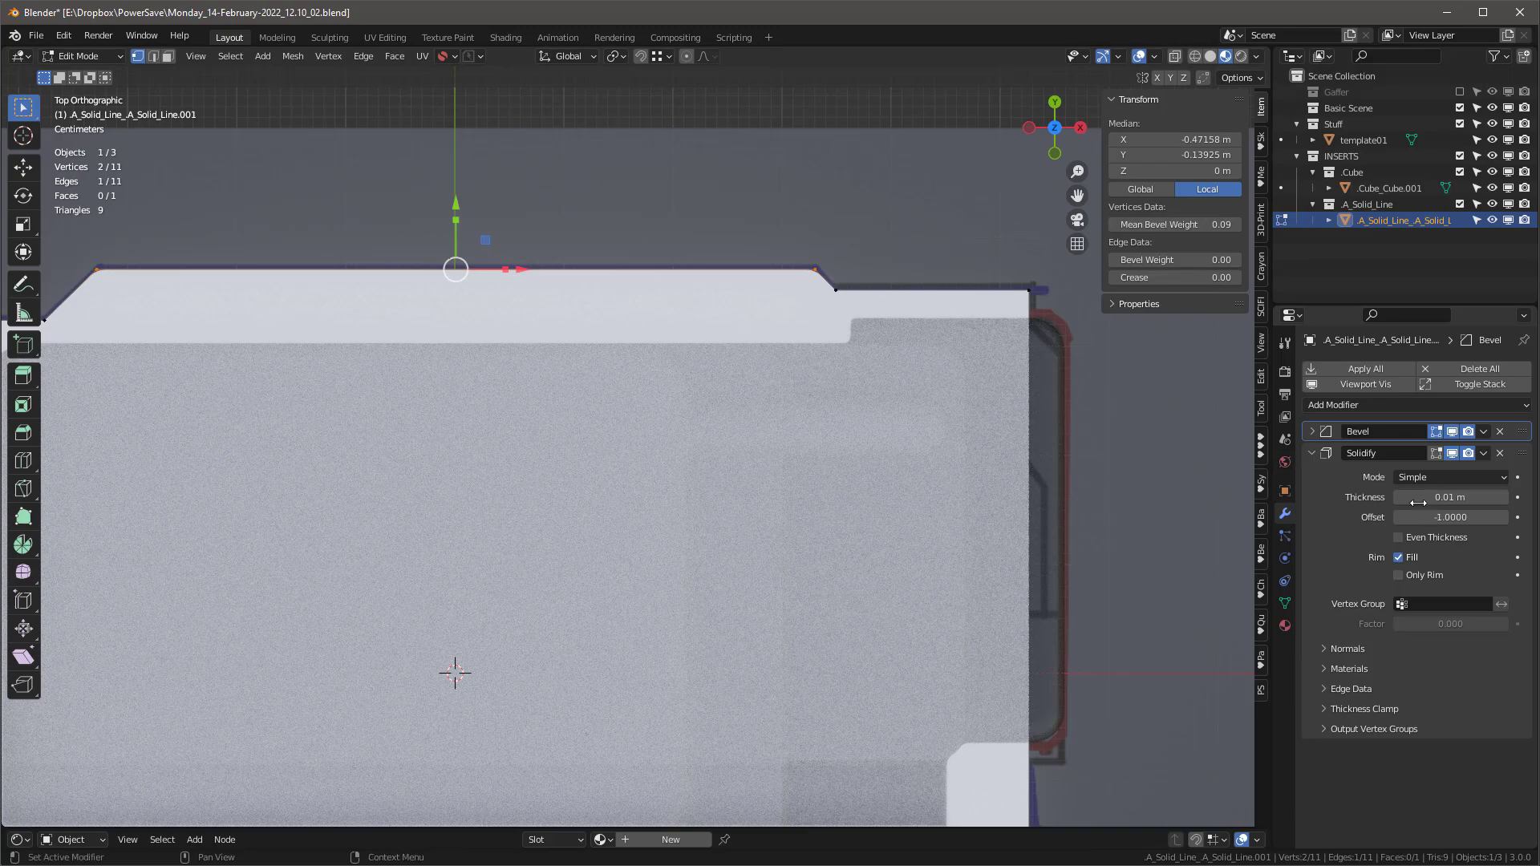
left_click(1312, 433)
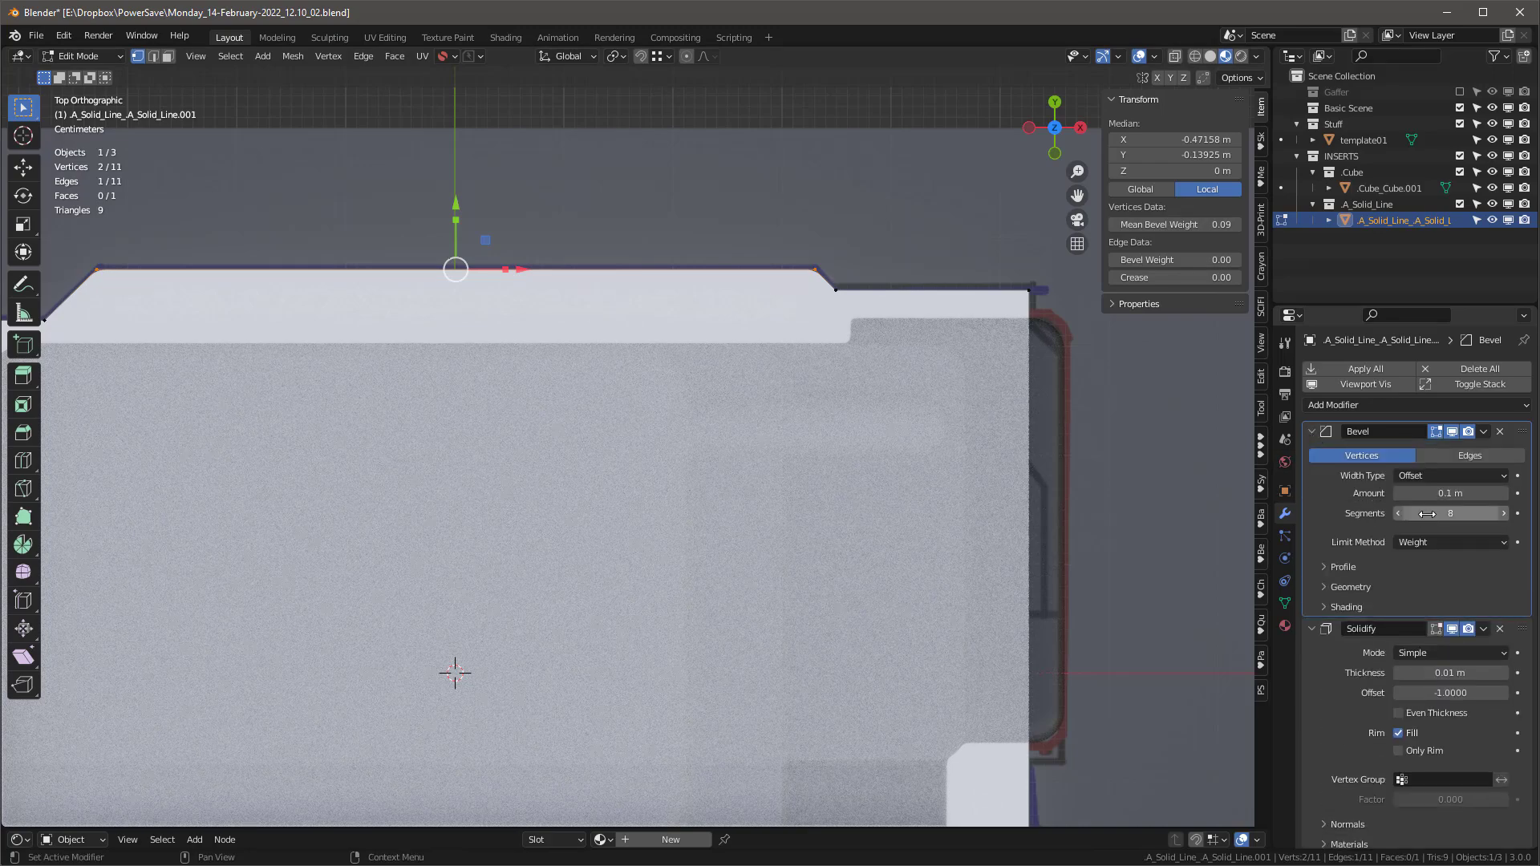
Step: Raise the bevel weight of the plate's upper-right corner vertex to round it slightly
scroll(991, 276, "down", 3)
scroll(914, 275, "up", 1)
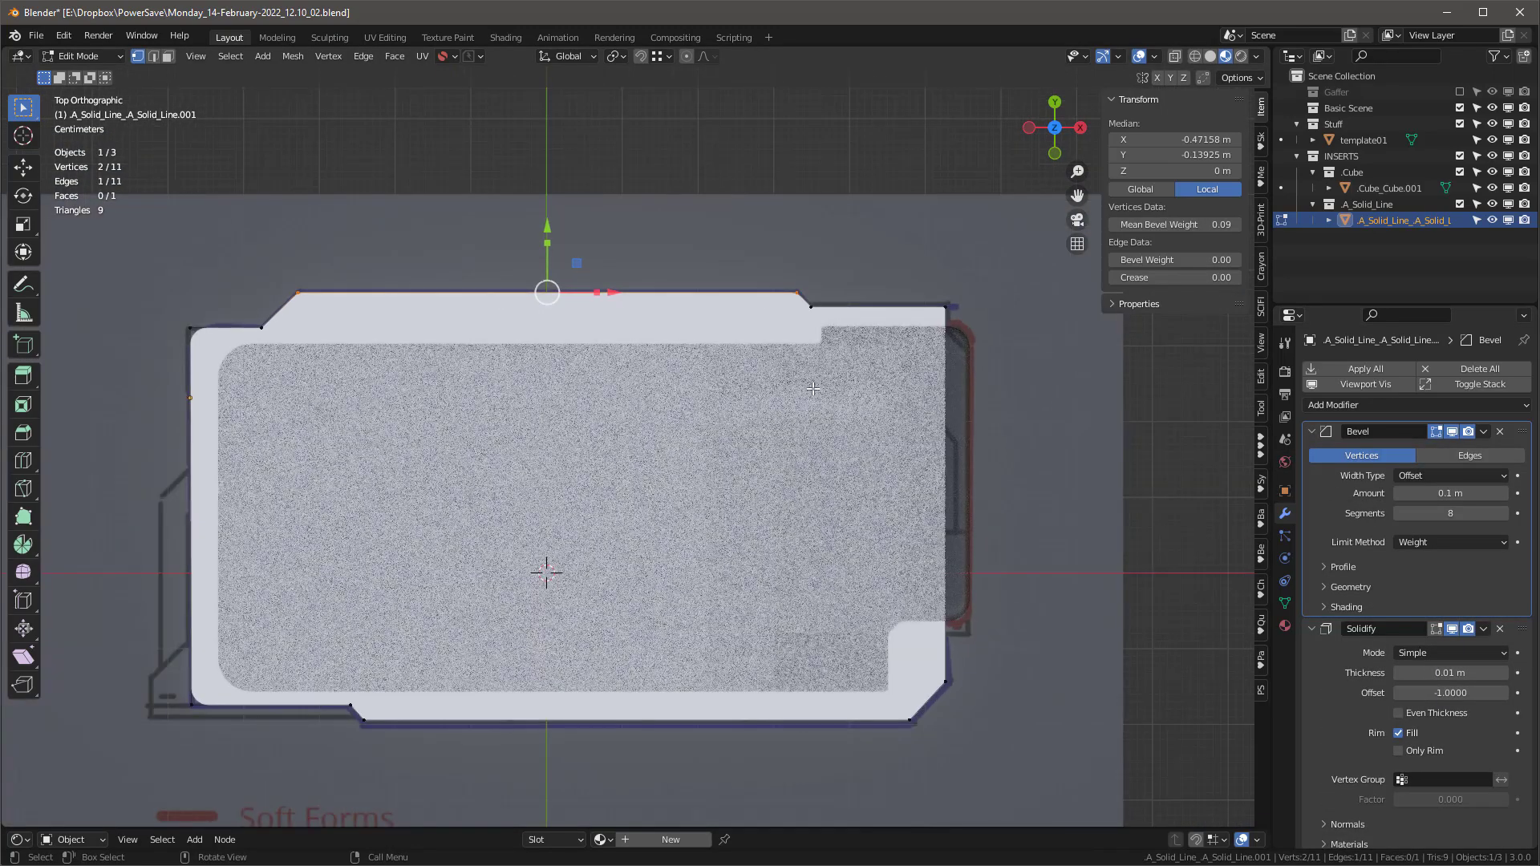
left_click_drag(922, 280, 1000, 330)
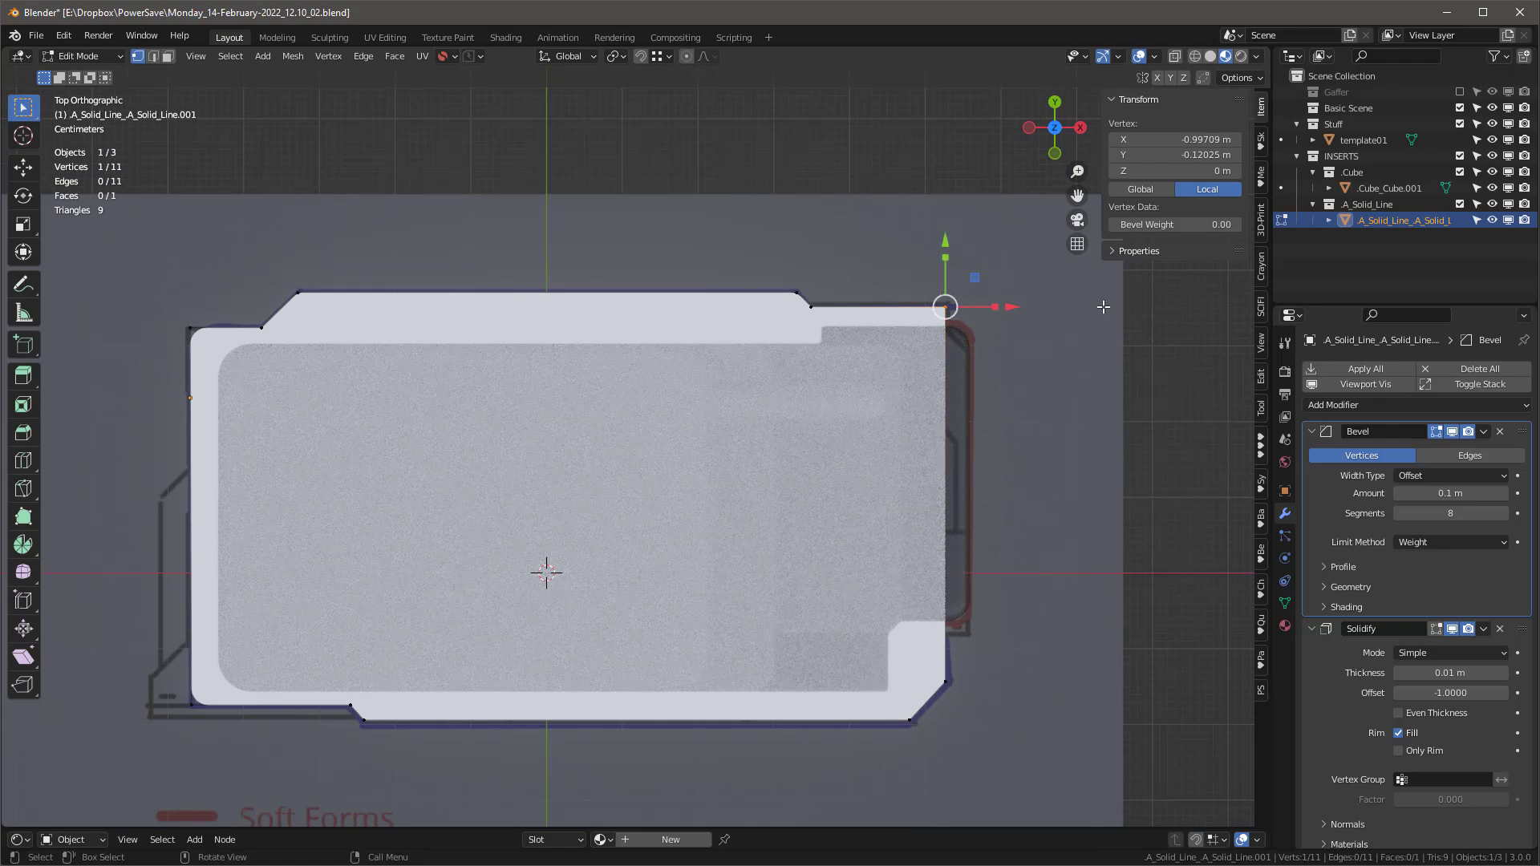
left_click_drag(1175, 224, 1207, 225)
Step: Set the mean bevel weight to 0.11 on the lower-right chamfer vertices and 0.04 on the lower-left chamfer vertices, then leave Edit Mode
left_click_drag(863, 657, 967, 736)
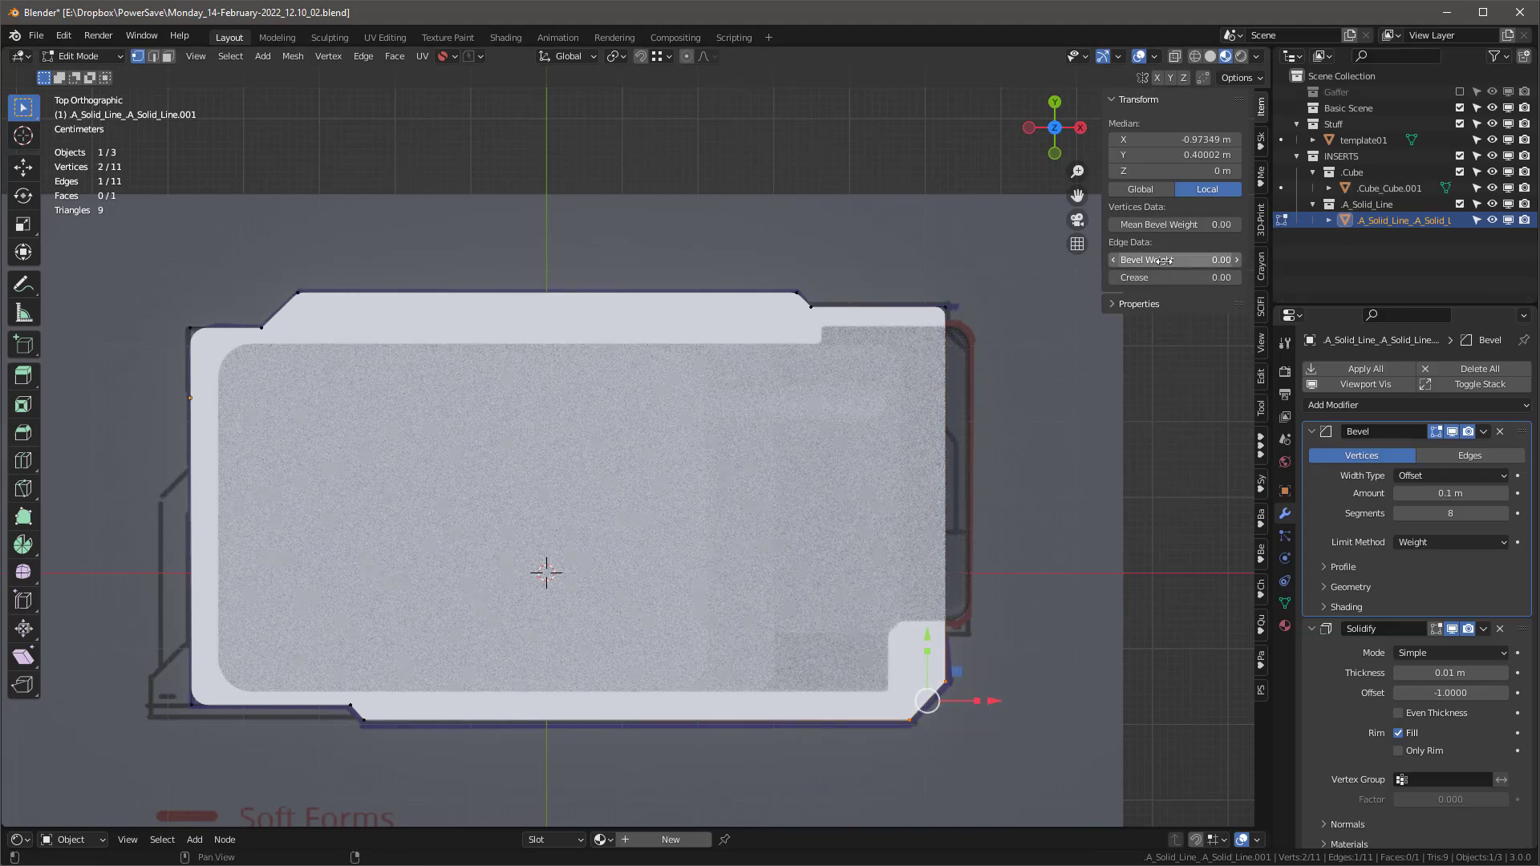
left_click_drag(1176, 224, 1182, 225)
scroll(318, 793, "up", 5)
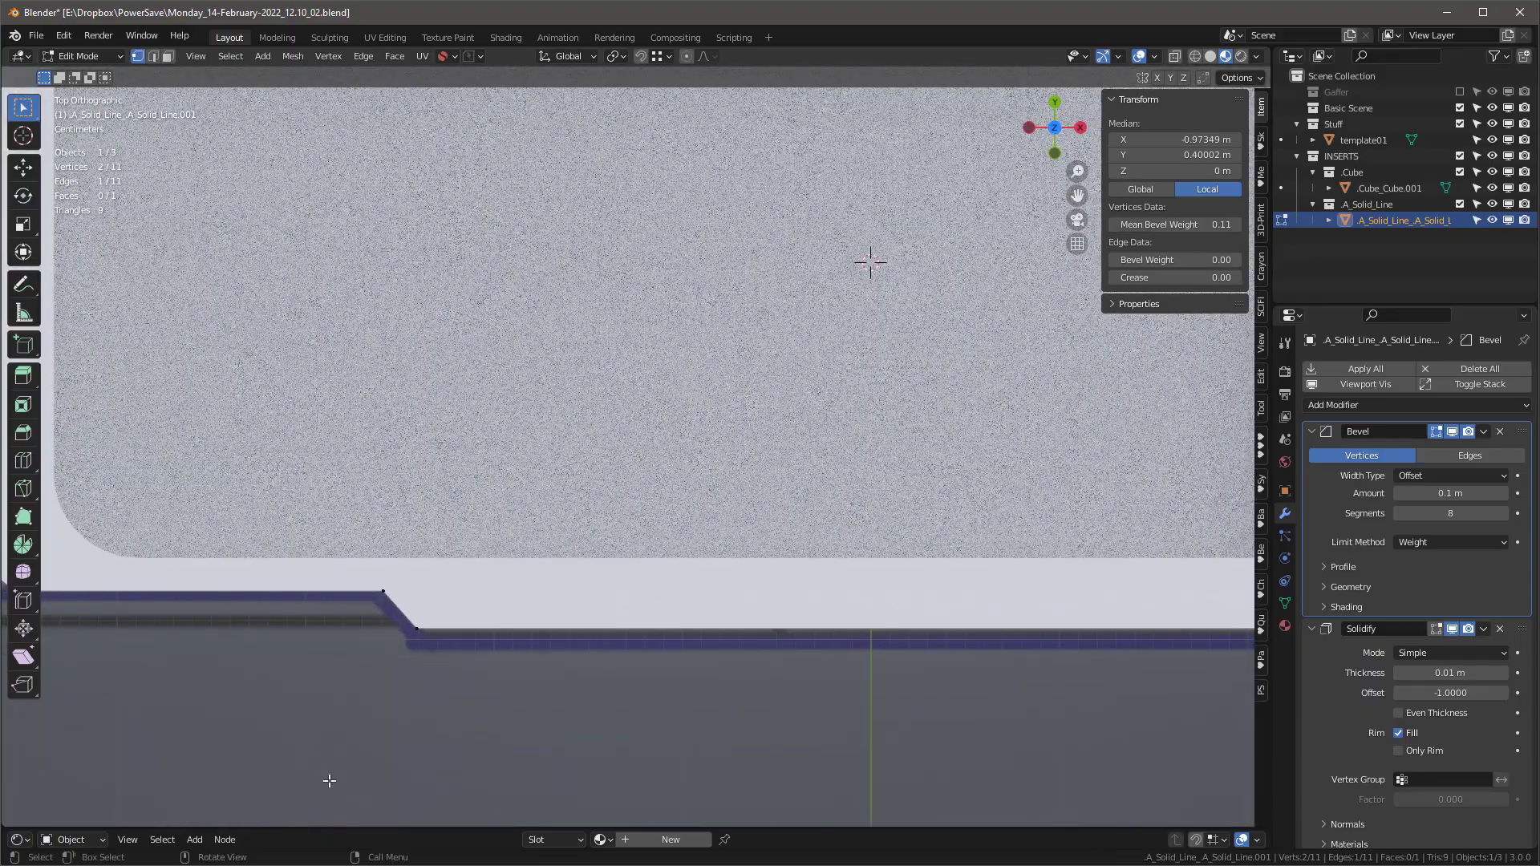
left_click_drag(368, 583, 442, 646)
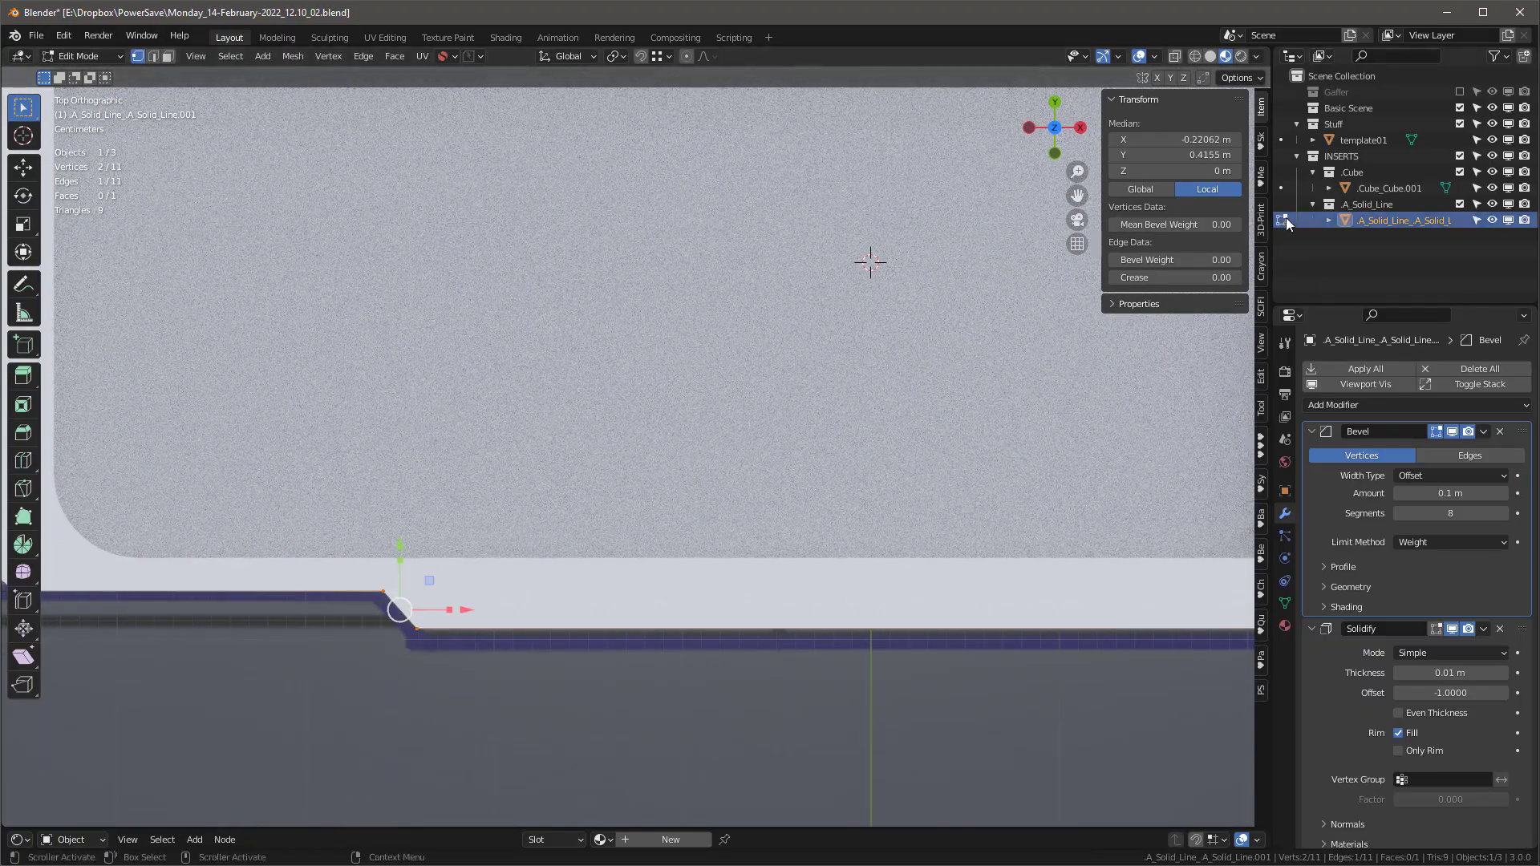
left_click_drag(1173, 224, 1181, 224)
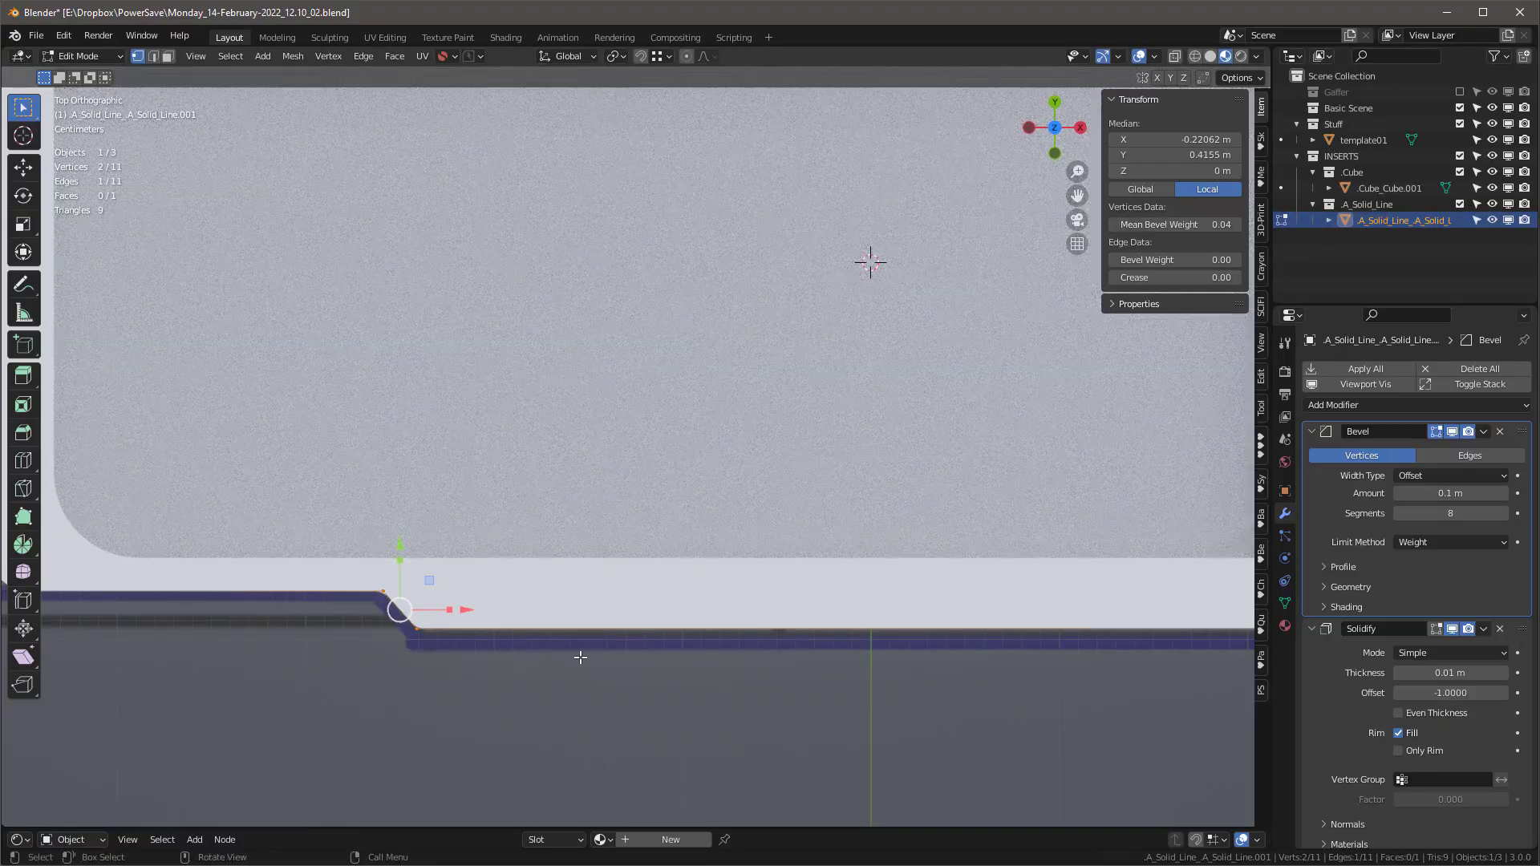
key("Tab")
Step: Assign the existing material sy_cutter.001 to the plate and switch the viewport to solid shading
scroll(587, 659, "down", 6)
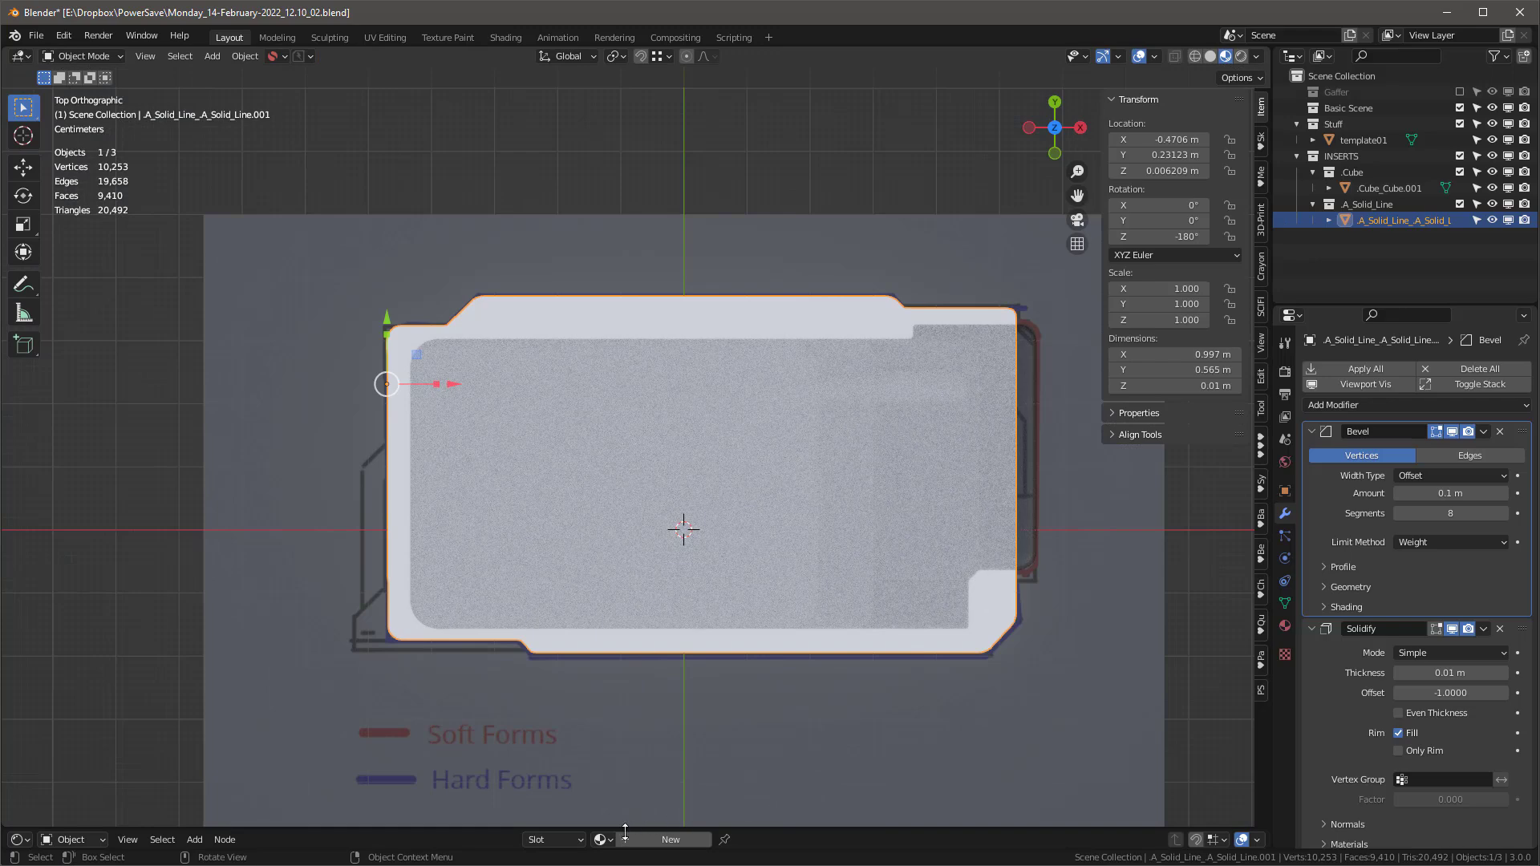
left_click(601, 839)
left_click(672, 705)
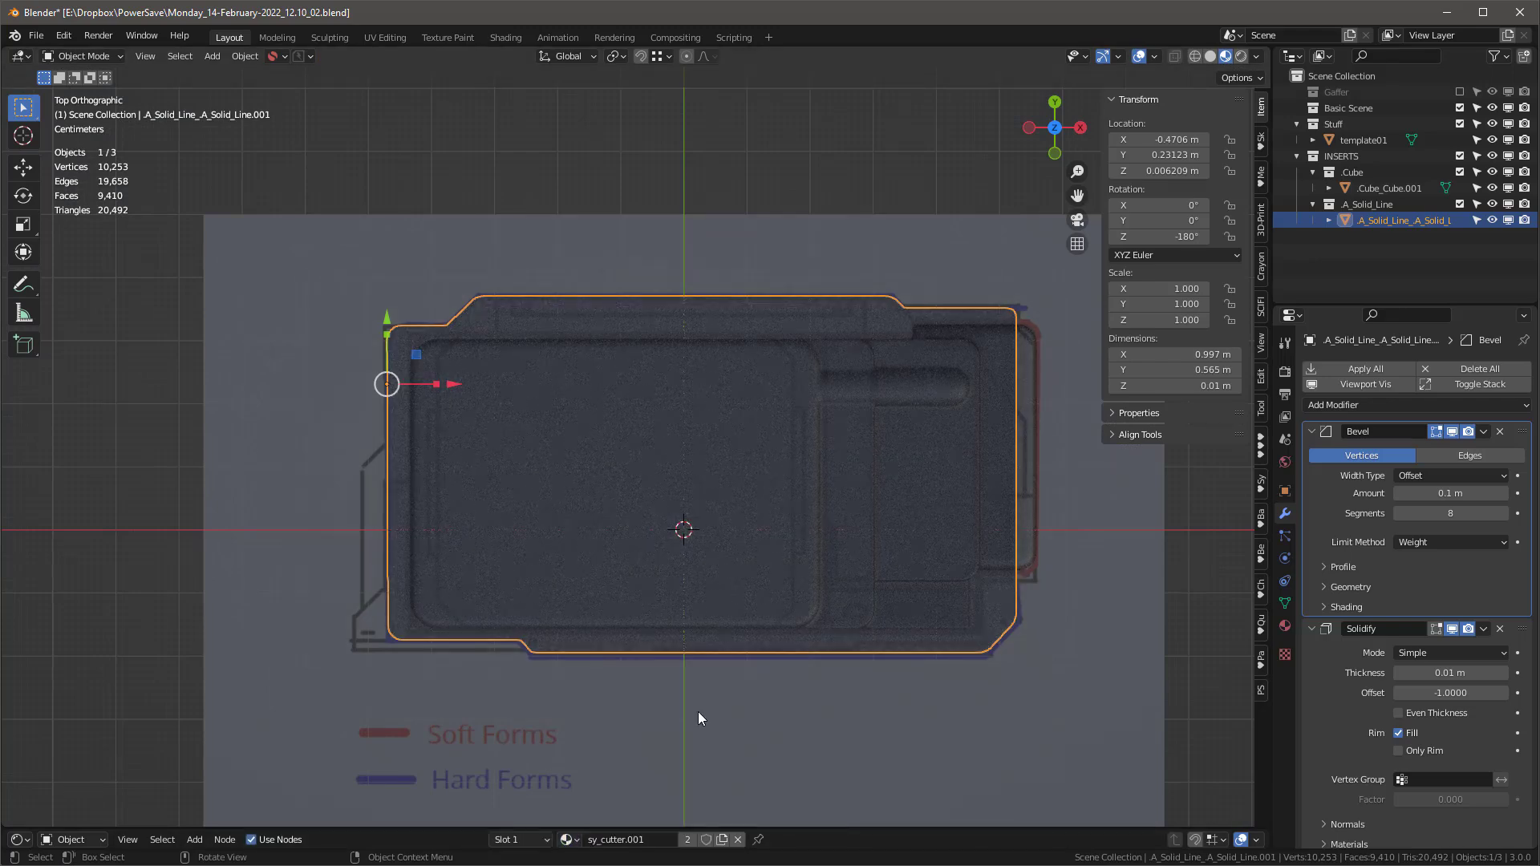
mouse_move(935, 733)
middle_mouse_down()
mouse_move(892, 613)
mouse_move(853, 619)
mouse_move(865, 542)
middle_mouse_up()
key("z")
left_click(974, 557)
middle_click_drag(788, 602, 758, 576)
Step: Scale the remeshed soft form by 1.151 along Z
left_click(826, 527)
middle_click_drag(822, 518, 822, 481)
scroll(666, 373, "up", 3)
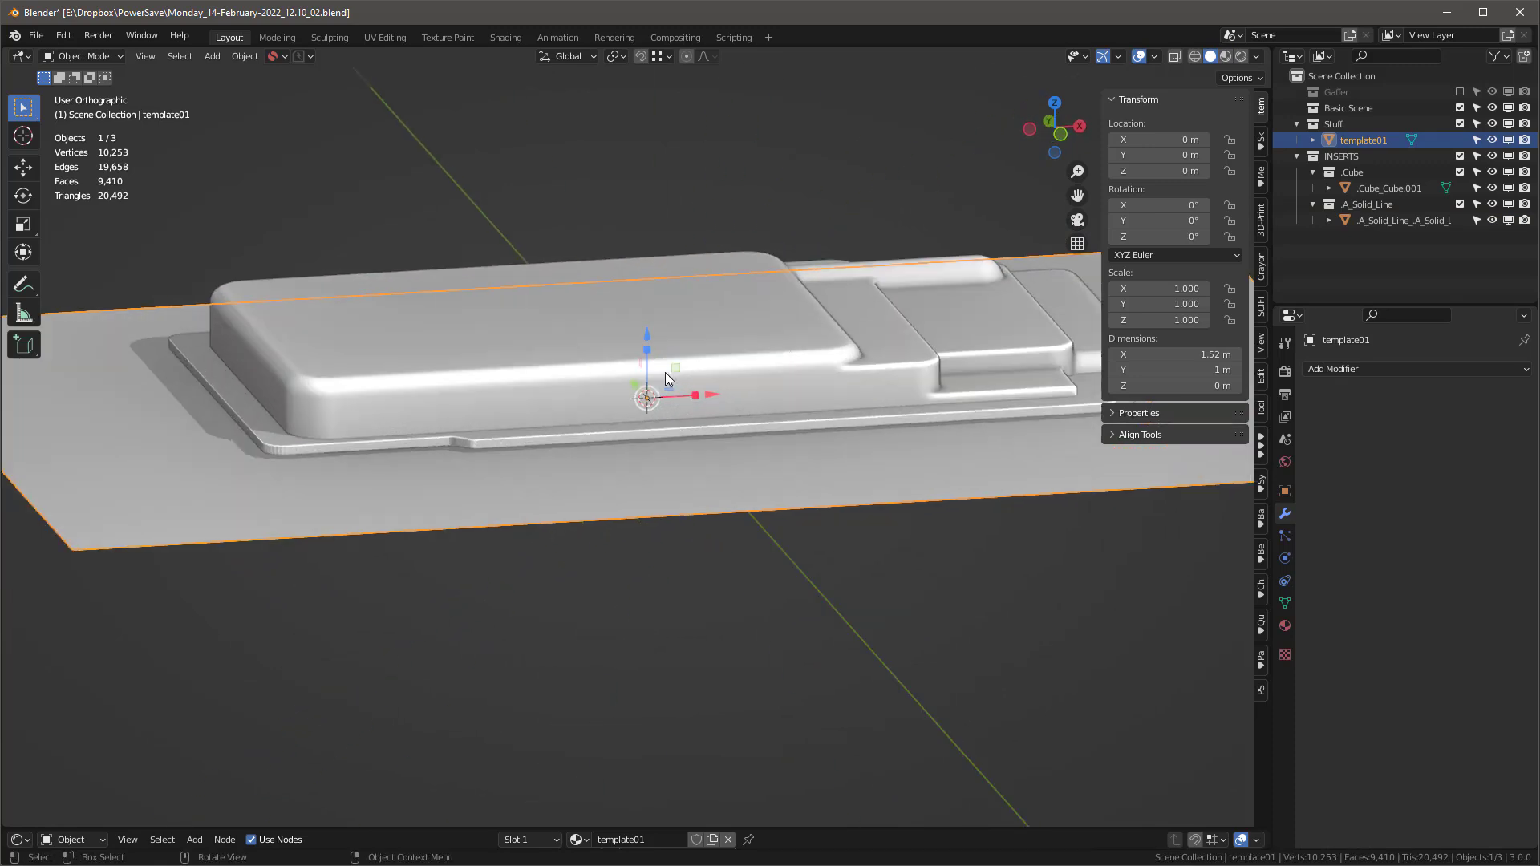
left_click(625, 425)
mouse_move(185, 325)
left_mouse_down()
mouse_move(194, 256)
mouse_move(191, 302)
left_mouse_up()
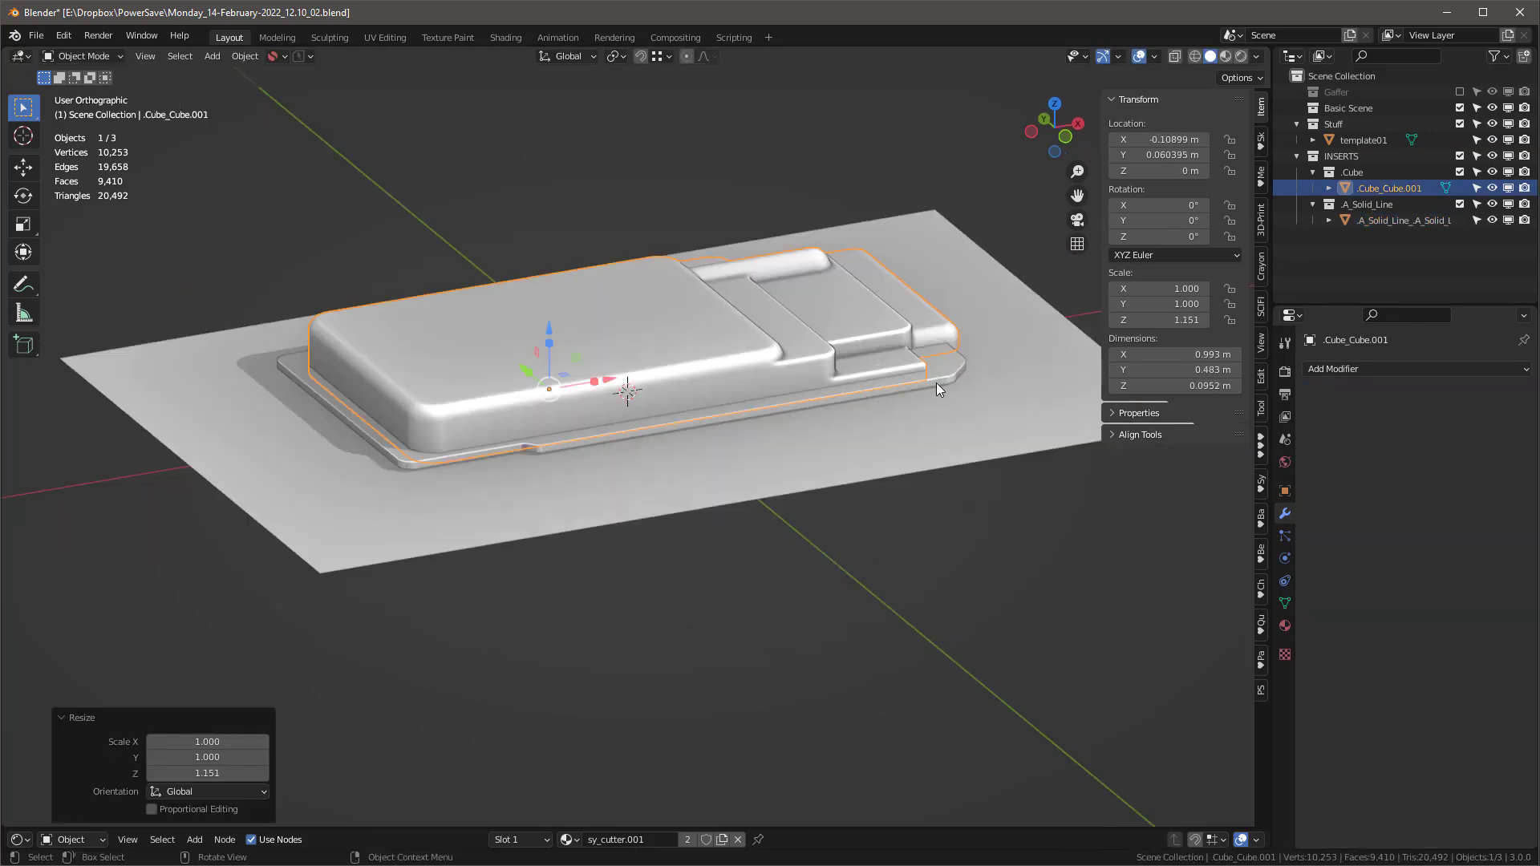
Step: Scale the hard-form plate by 3.627 along Z and lower it to a Z location of -0.026835 m
left_click(937, 384)
middle_click_drag(790, 340, 752, 328)
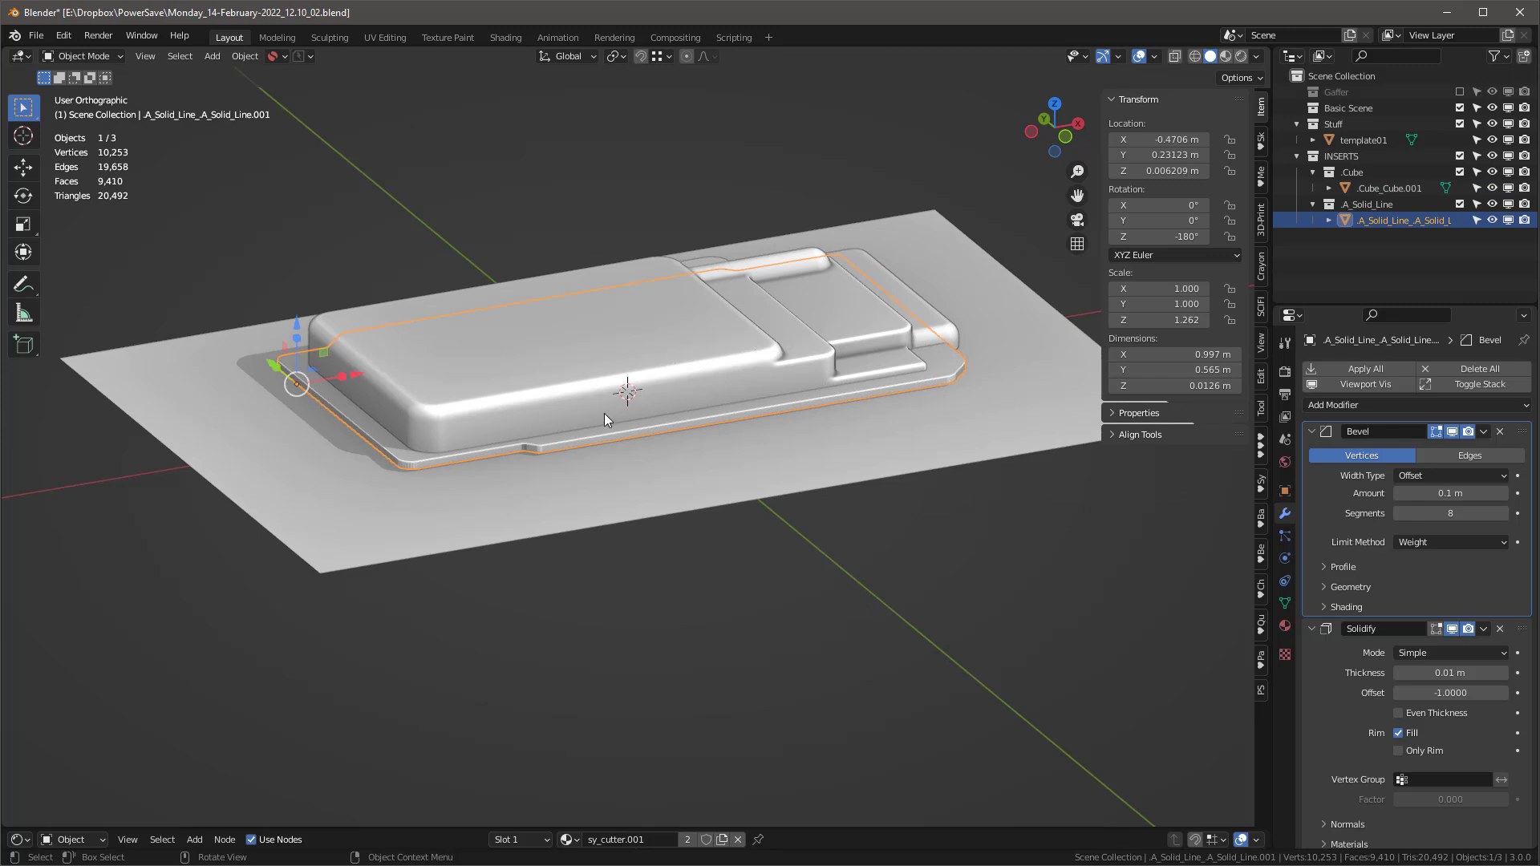
key("KP_1")
left_click_drag(307, 305, 312, 205)
middle_click_drag(475, 232, 516, 396)
Step: Compare the plate's outline with the template from the top in material preview, and return to solid shading
key("KP_7")
key("z")
left_click(613, 466)
middle_click_drag(612, 465, 706, 606, "shift")
scroll(767, 513, "up", 4)
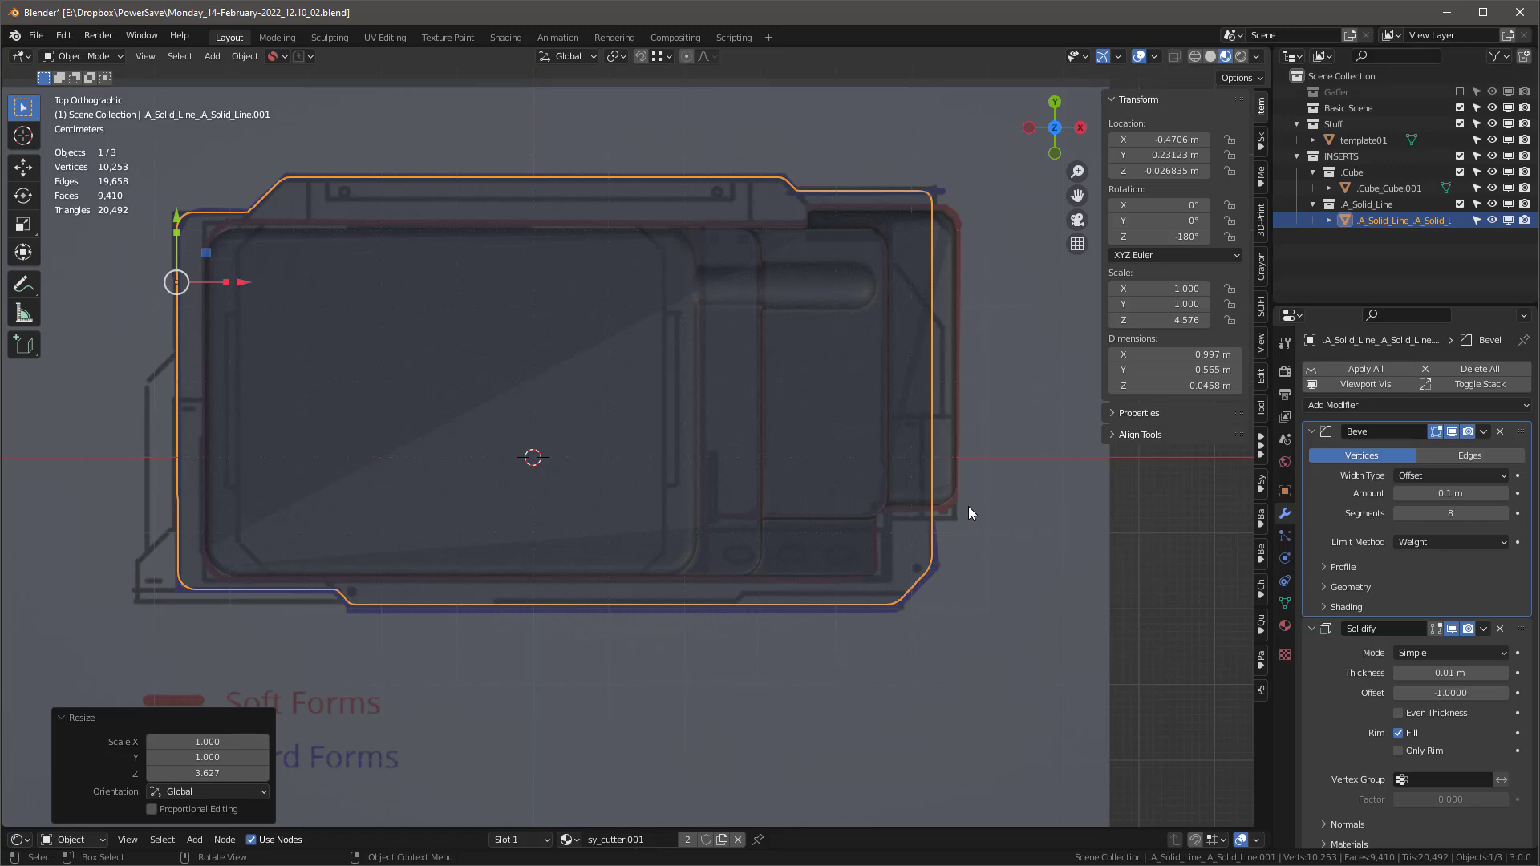
key("z")
Step: Split off an Image Editor above the Properties editor, show template01.png in it and enlarge the area
left_click_drag(1277, 310, 1289, 445)
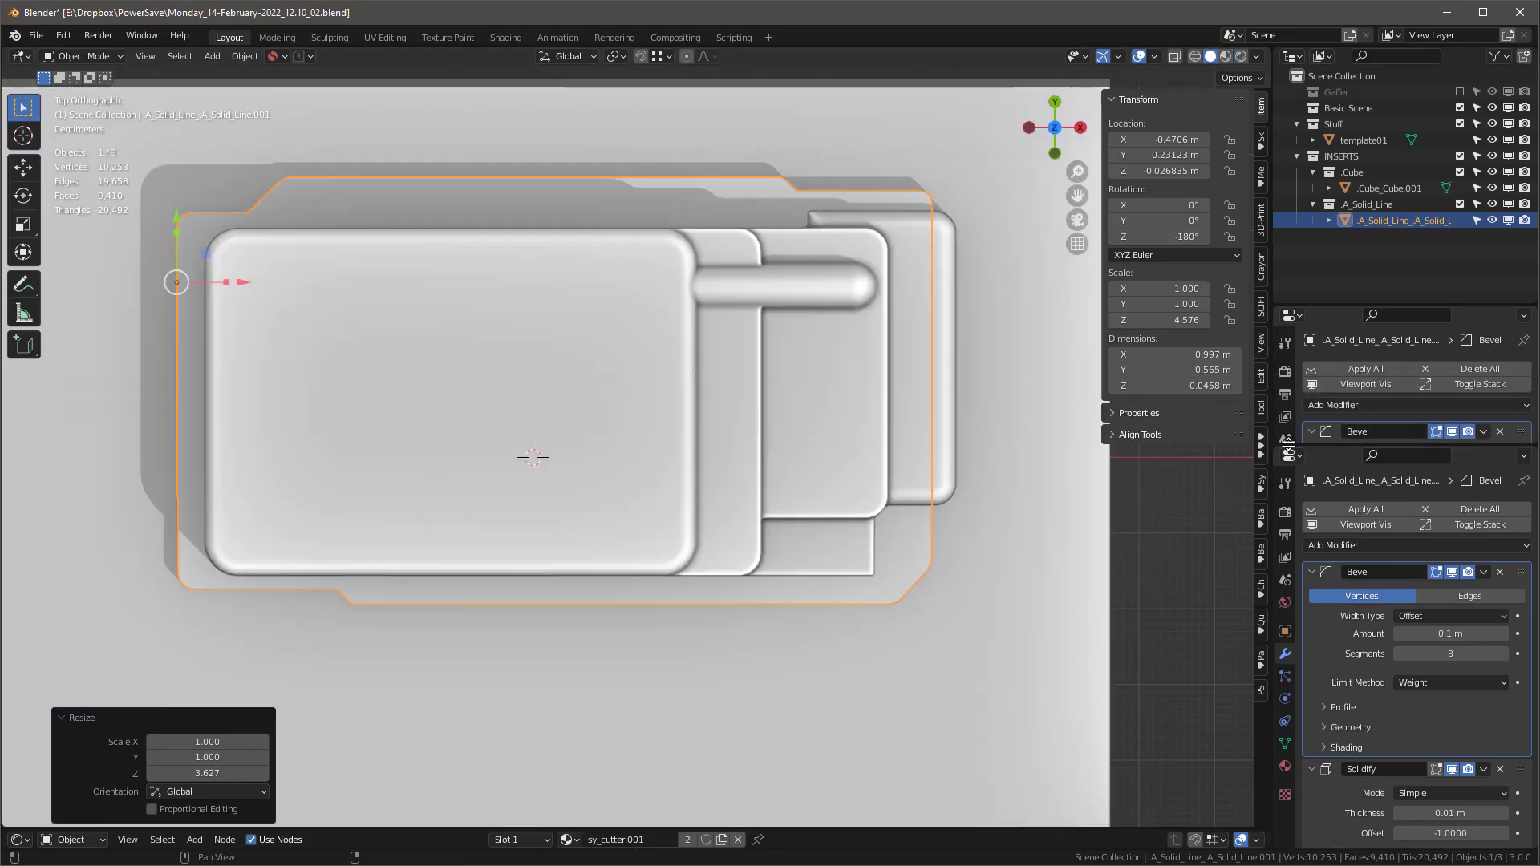
left_click(1292, 315)
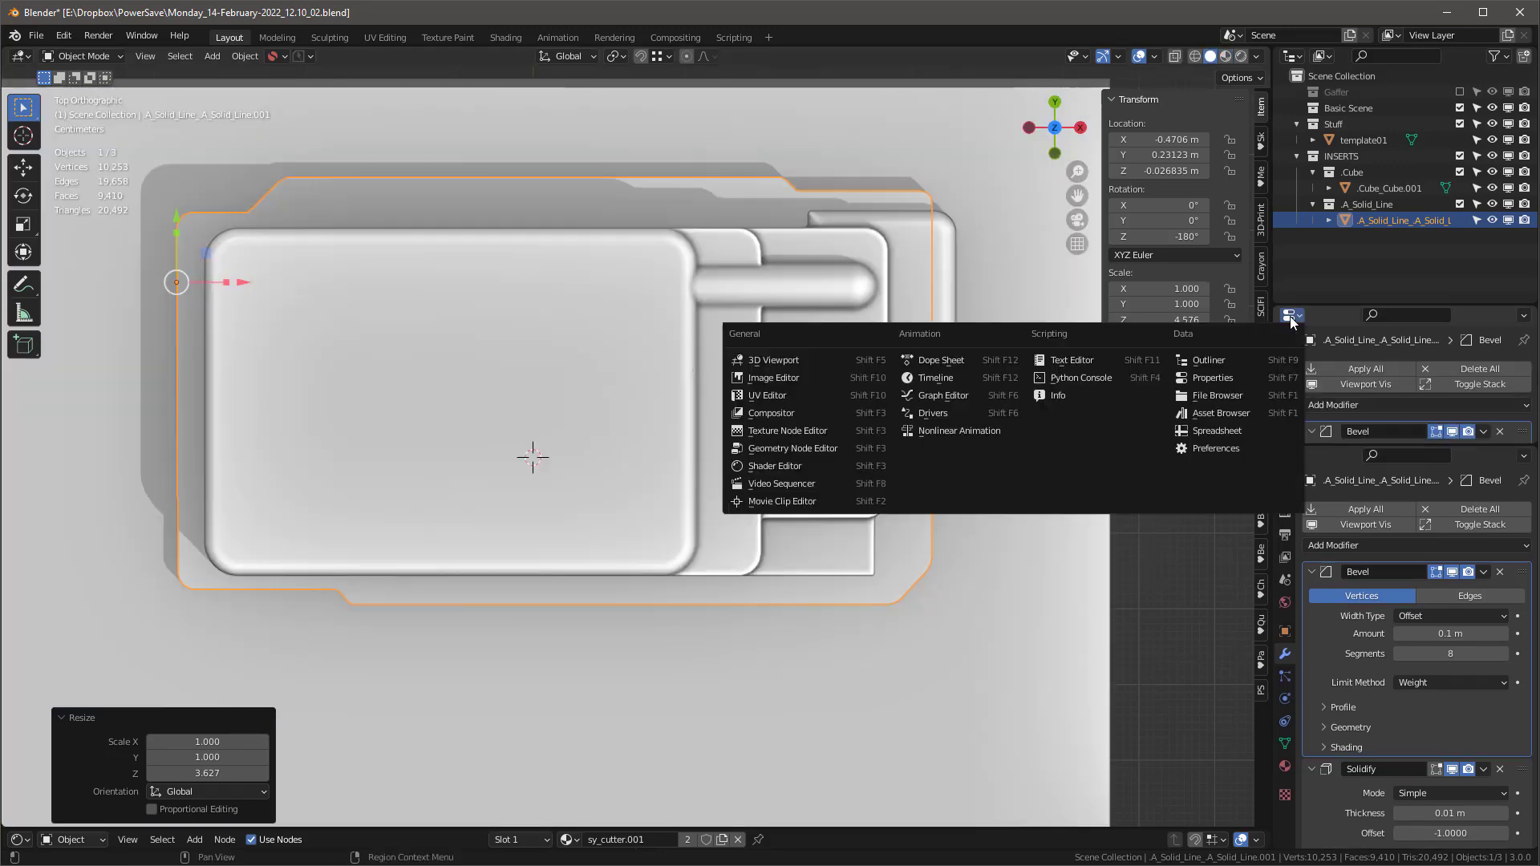
left_click(788, 375)
left_click(1460, 316)
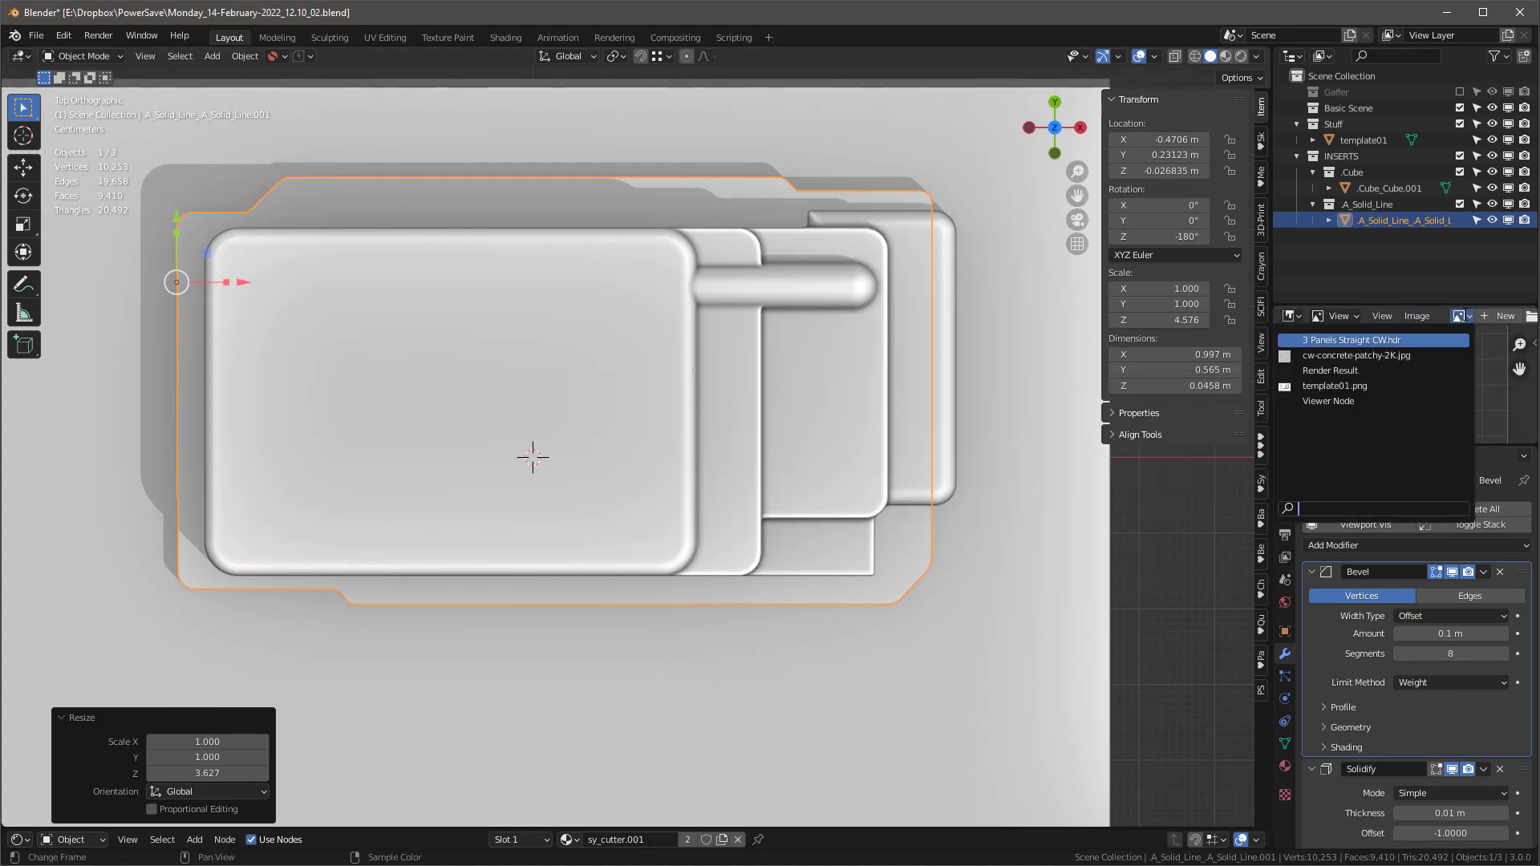
left_click(1383, 387)
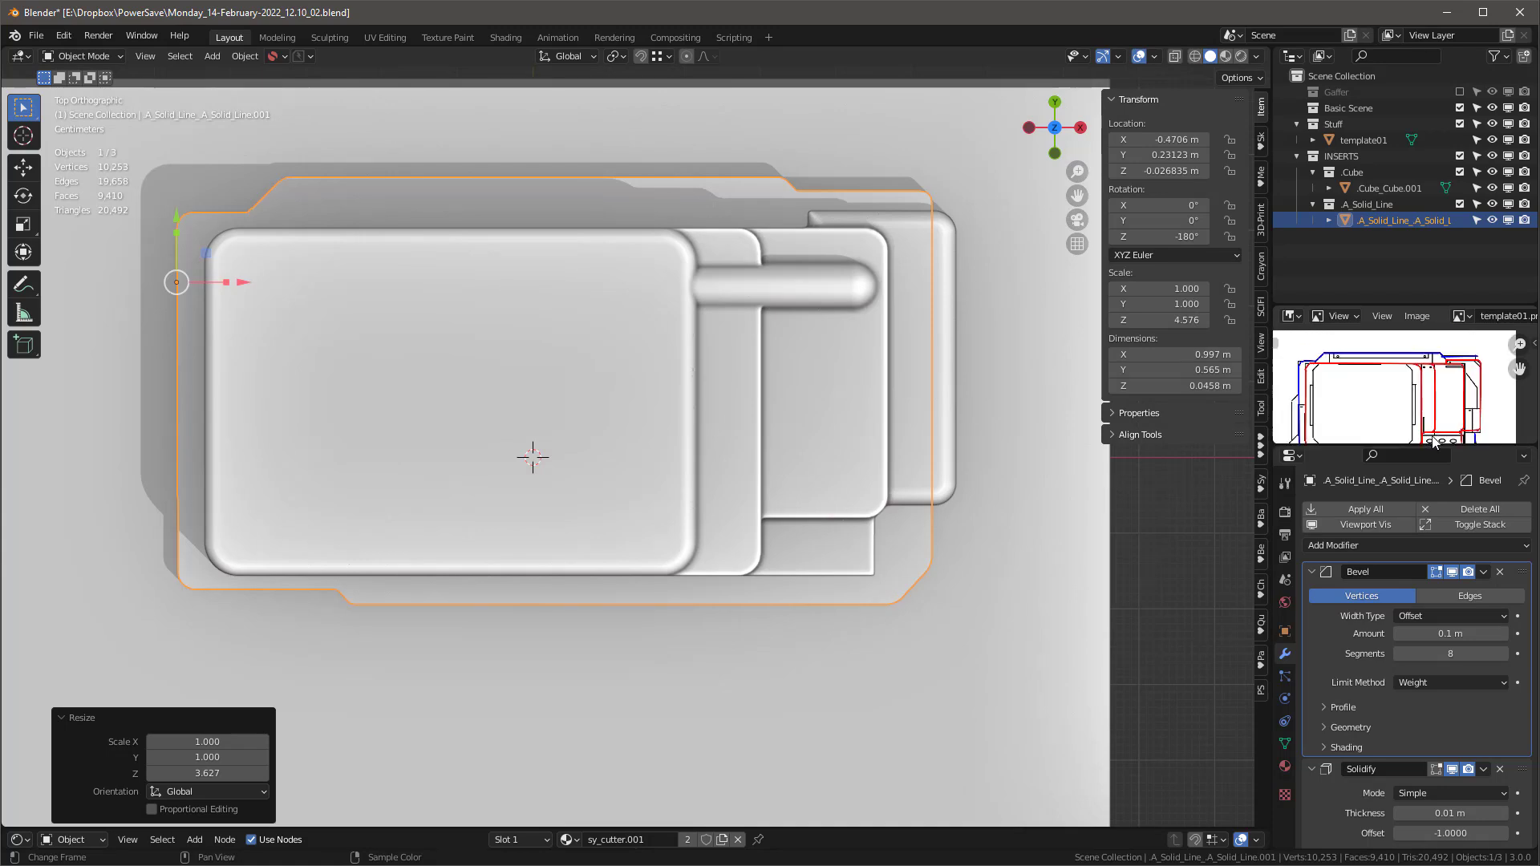
left_click_drag(1442, 449, 1446, 529)
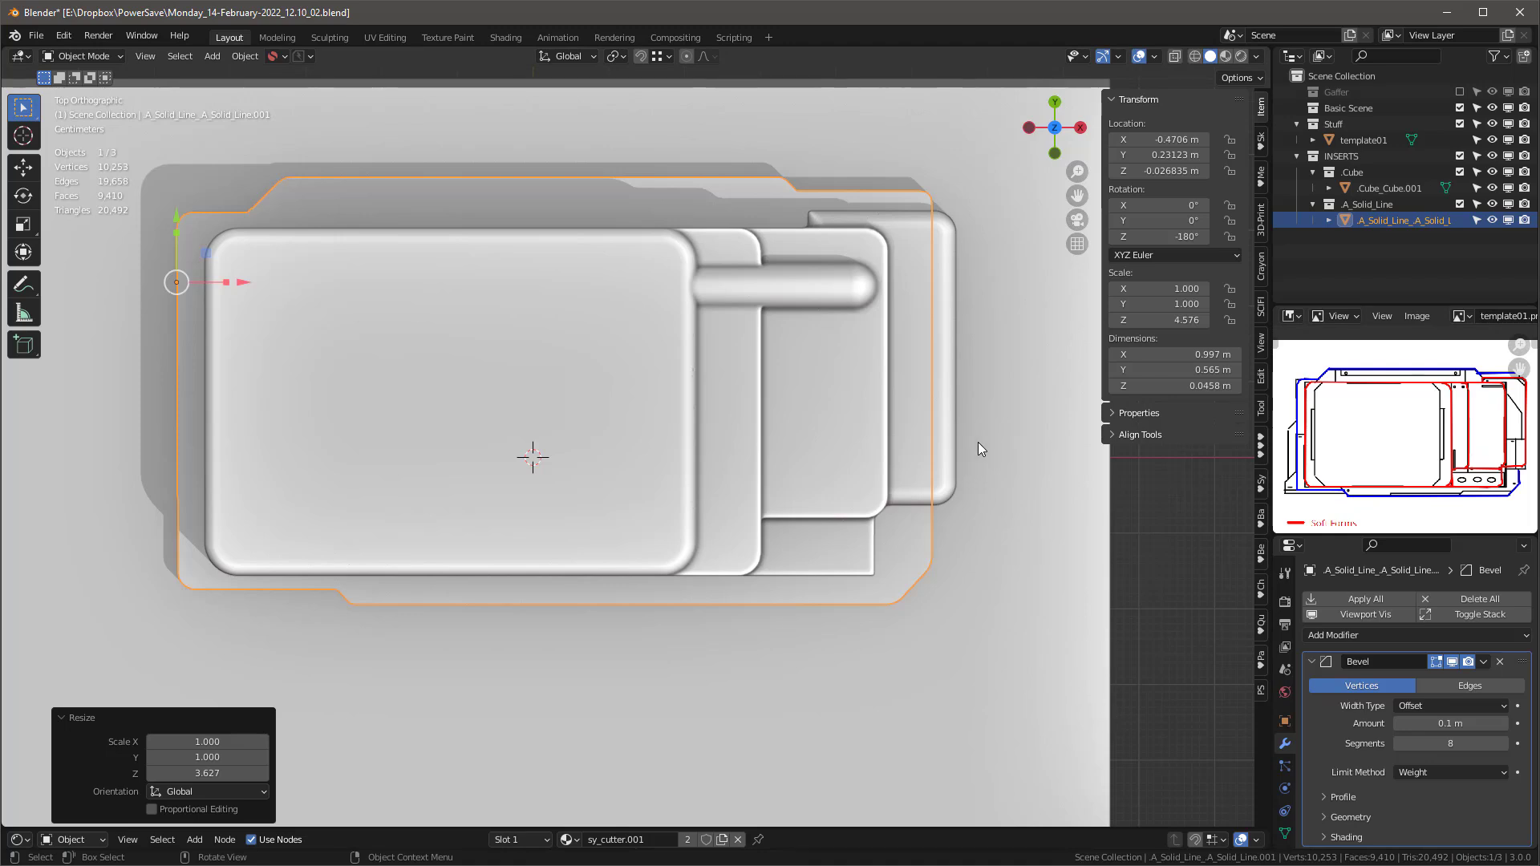
Step: Add the KIT OPS insert -Part_Simple to the soft form, near the upper-left corner of its large panel
left_click(565, 477)
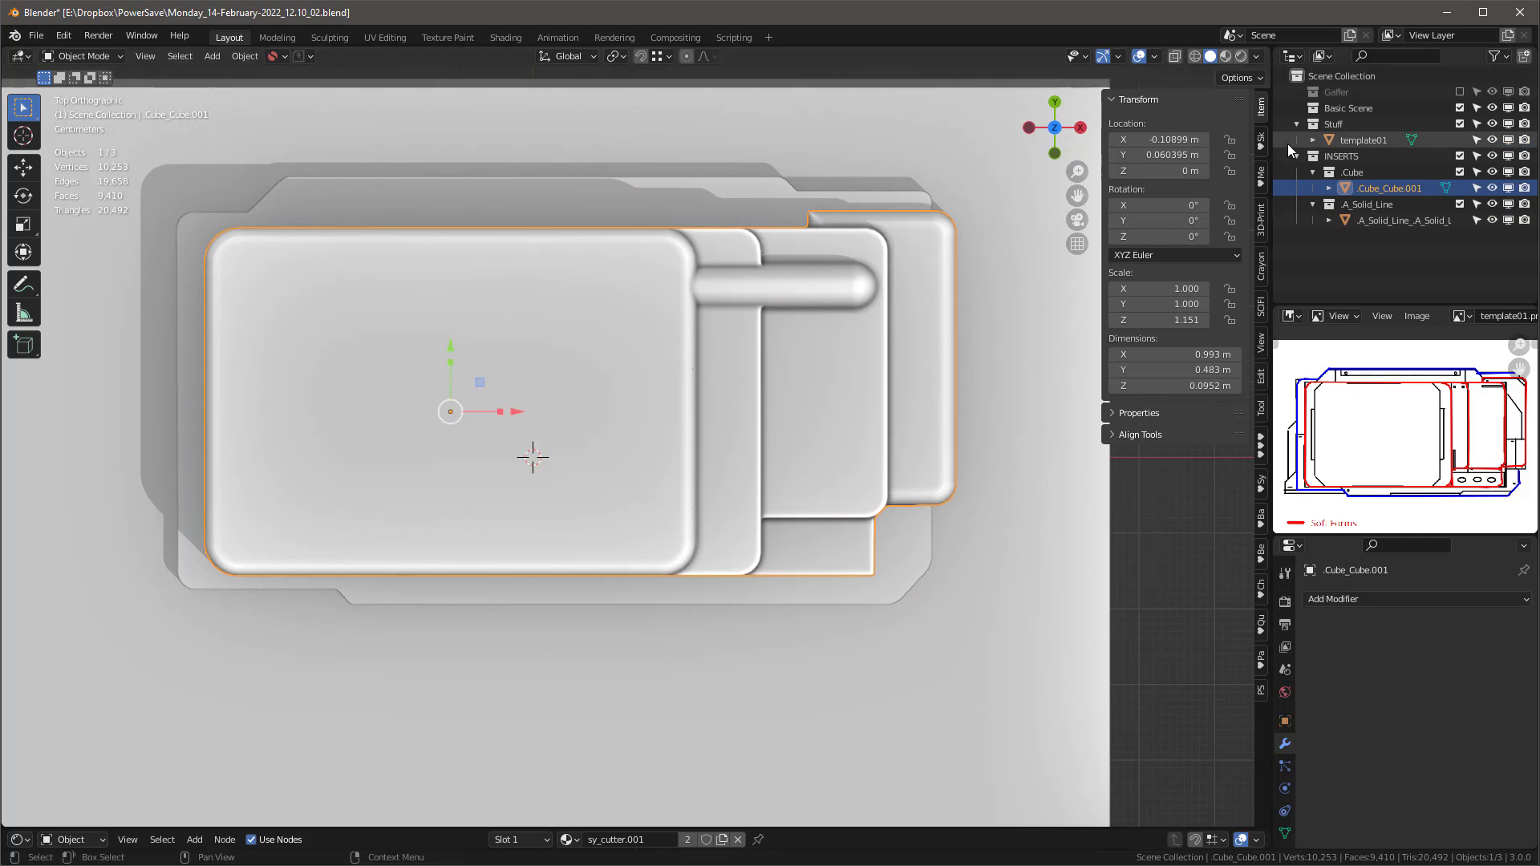
left_click(1262, 446)
left_click(1170, 148)
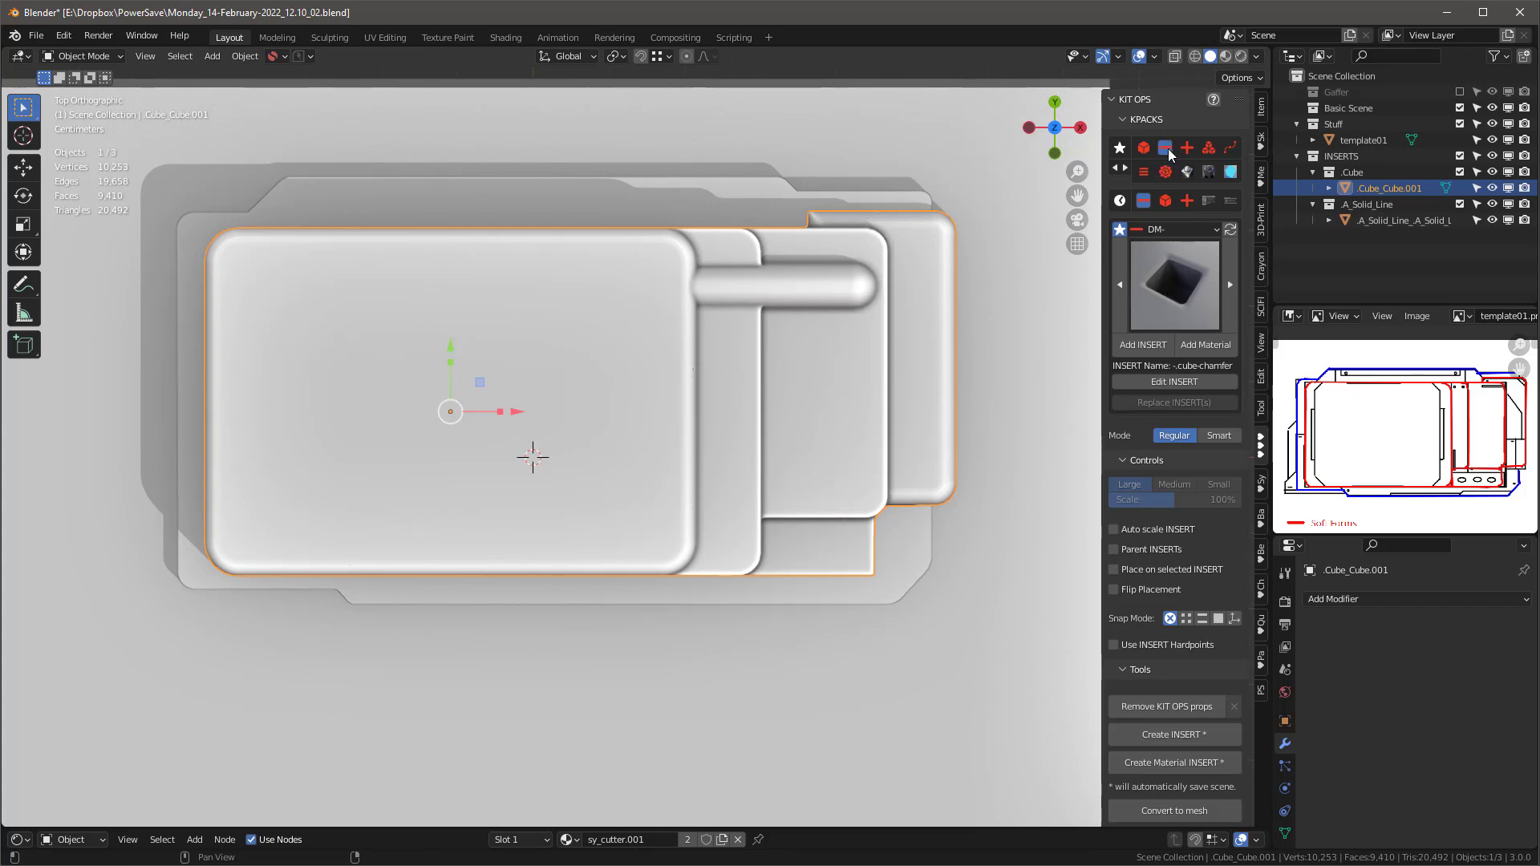
left_click(1192, 287)
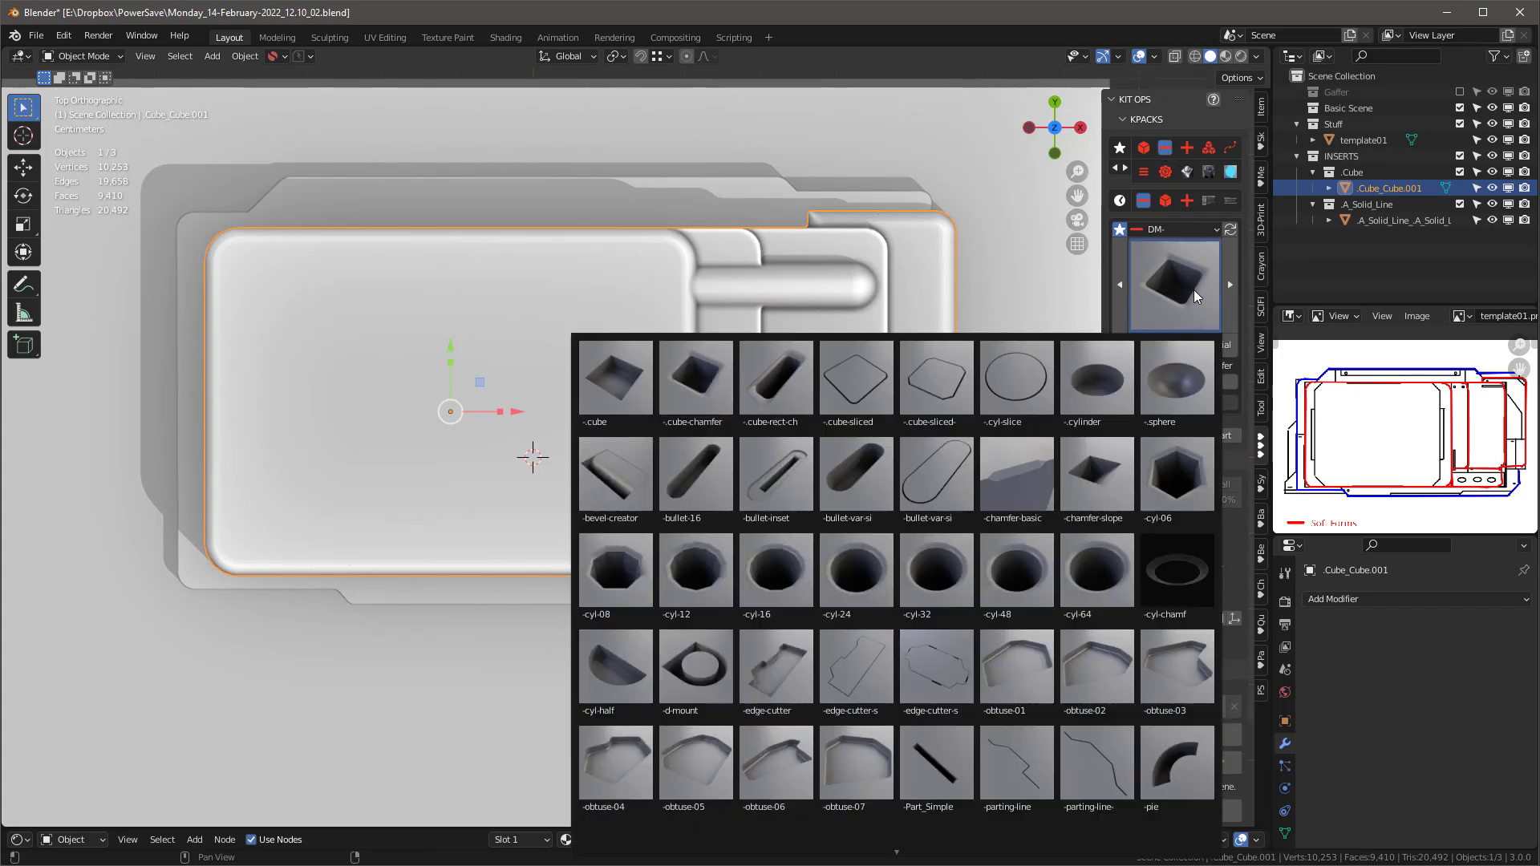
left_click(947, 786)
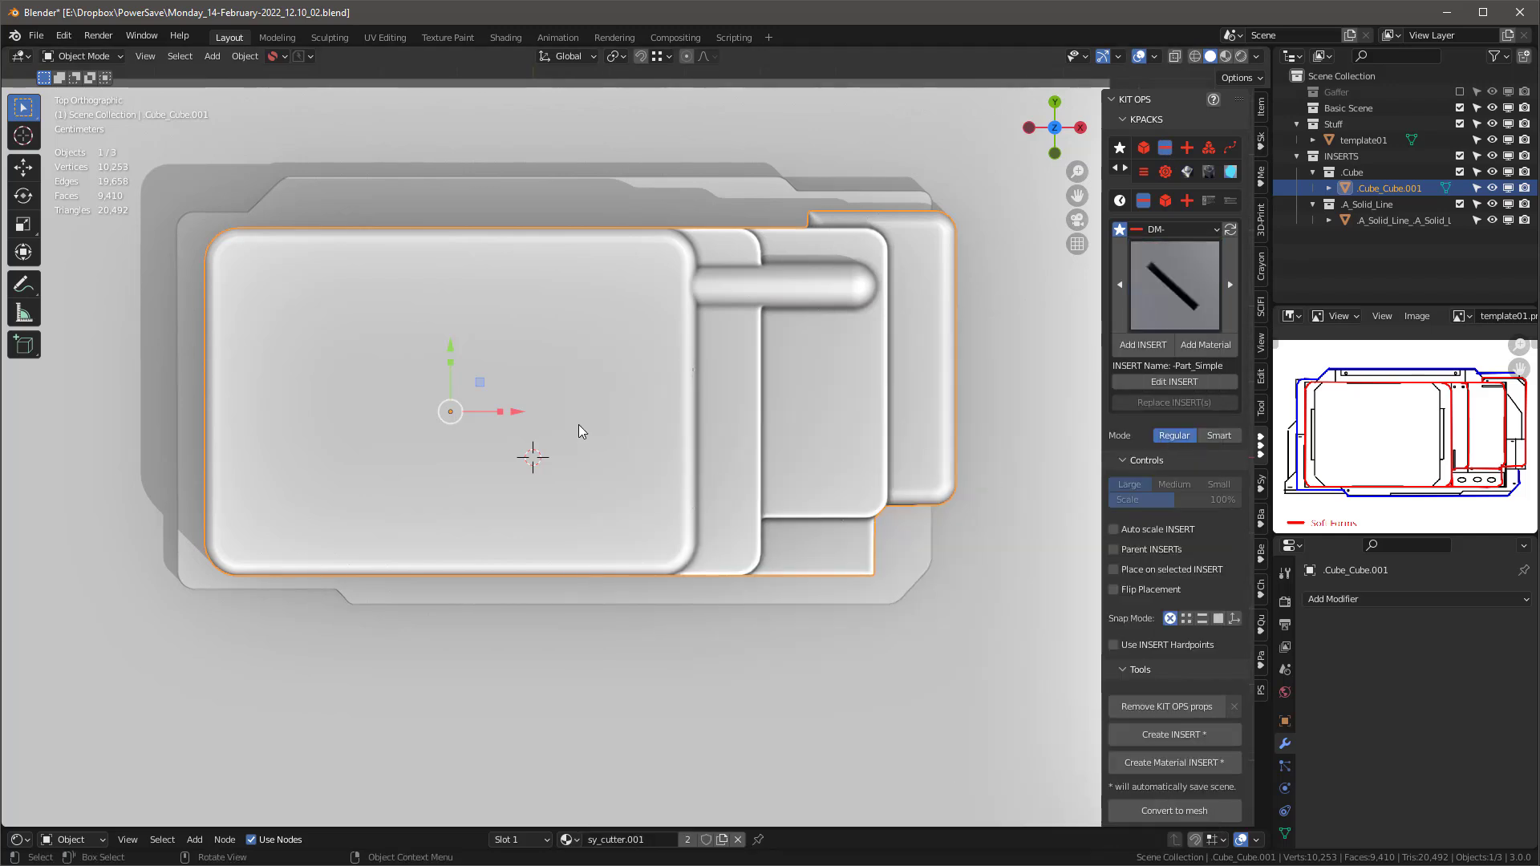
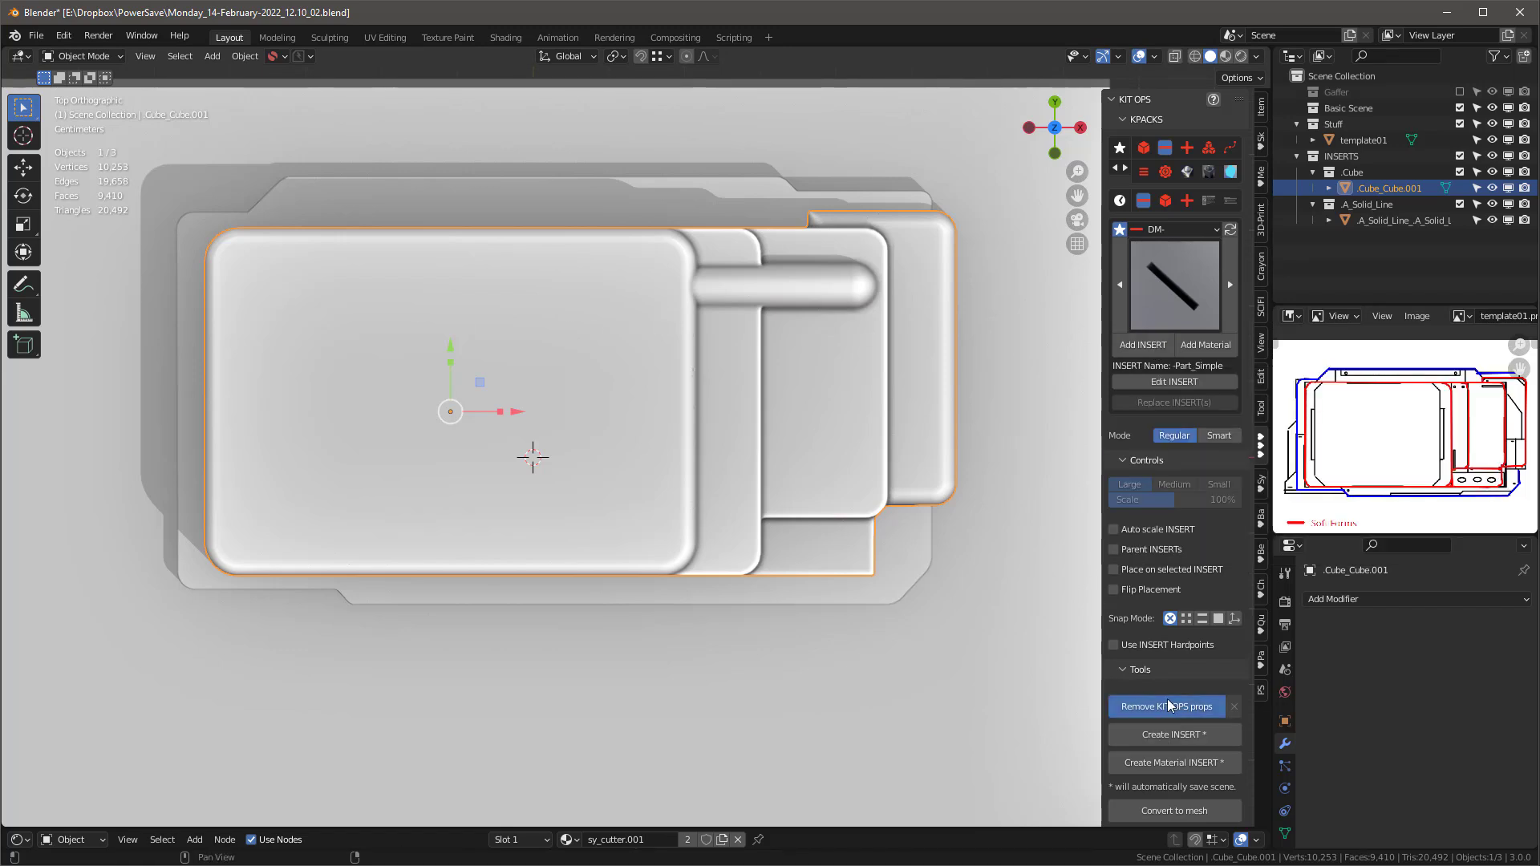
left_click(1157, 345)
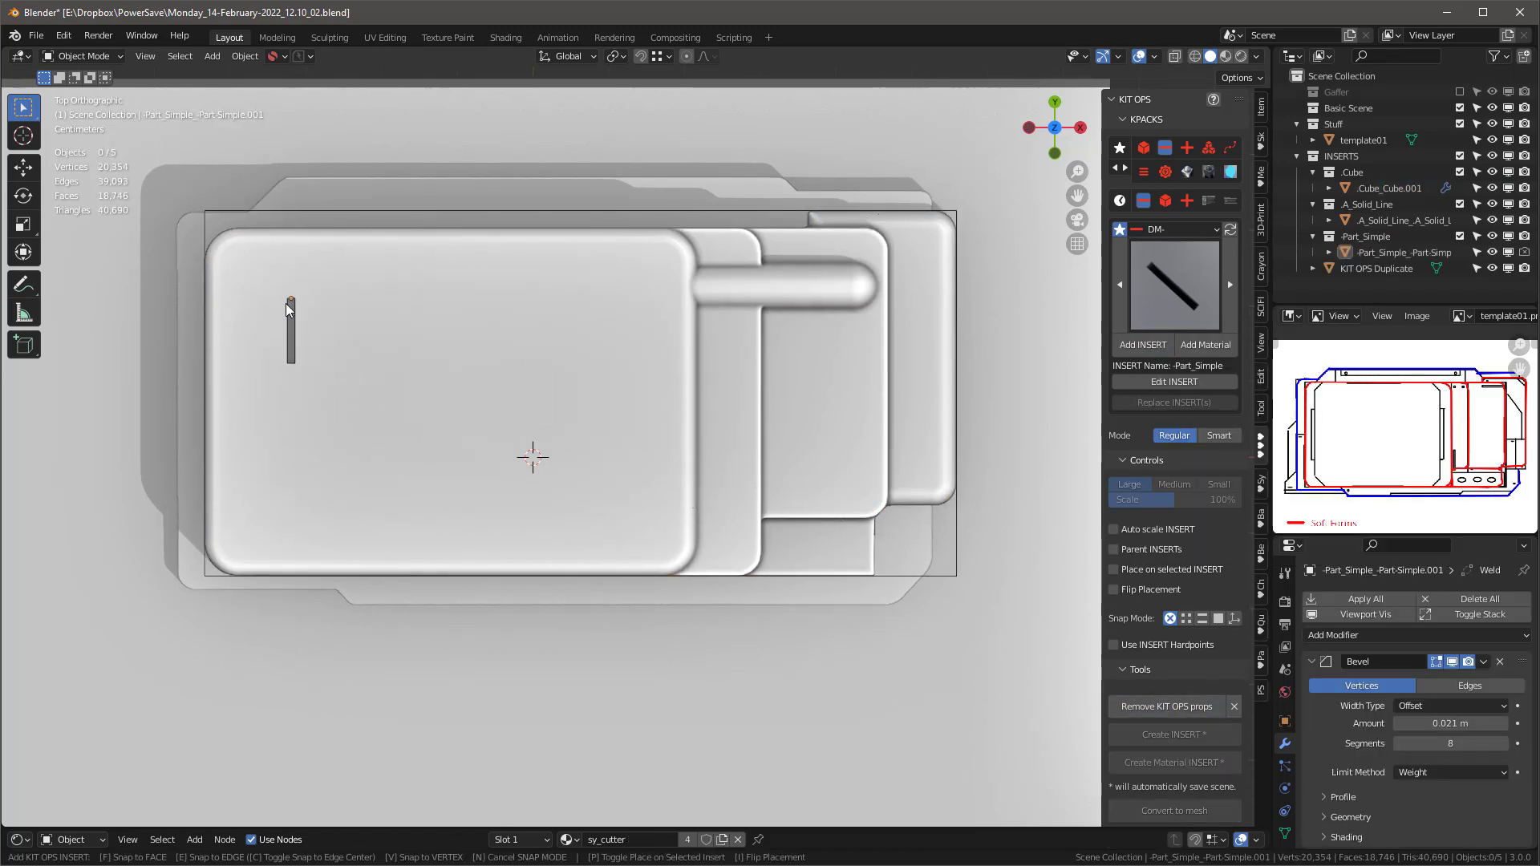
left_click(271, 288)
Step: Set the Solidify thickness of the parting line to 0.002 m
scroll(292, 321, "up", 4)
mouse_move(296, 342)
middle_mouse_down()
mouse_move(383, 203)
mouse_move(340, 282)
mouse_move(272, 324)
middle_mouse_up()
scroll(254, 271, "down", 3)
scroll(267, 258, "up", 5)
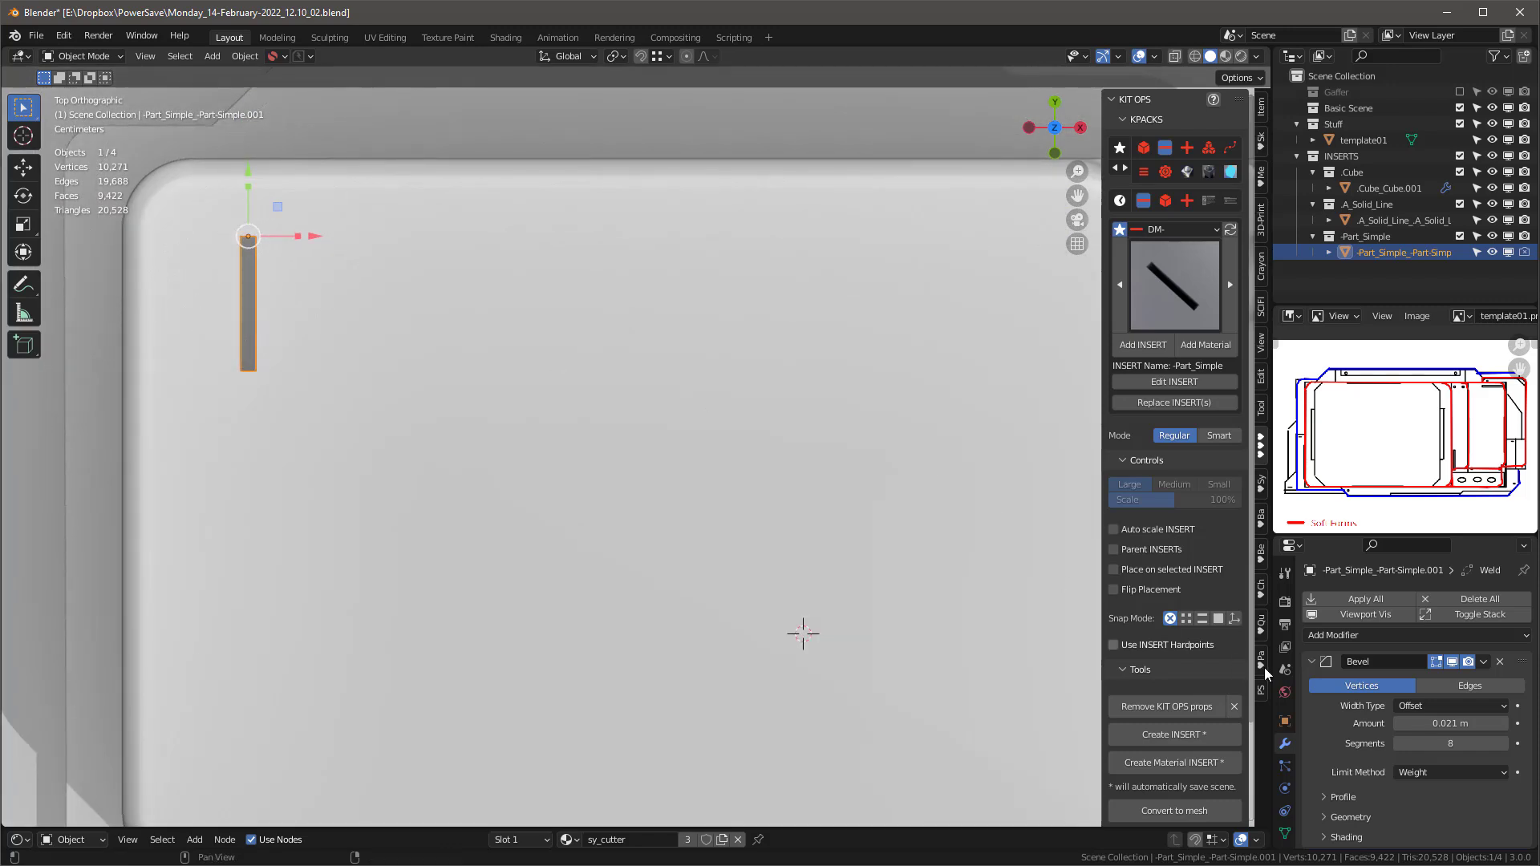
scroll(1412, 688, "down", 15)
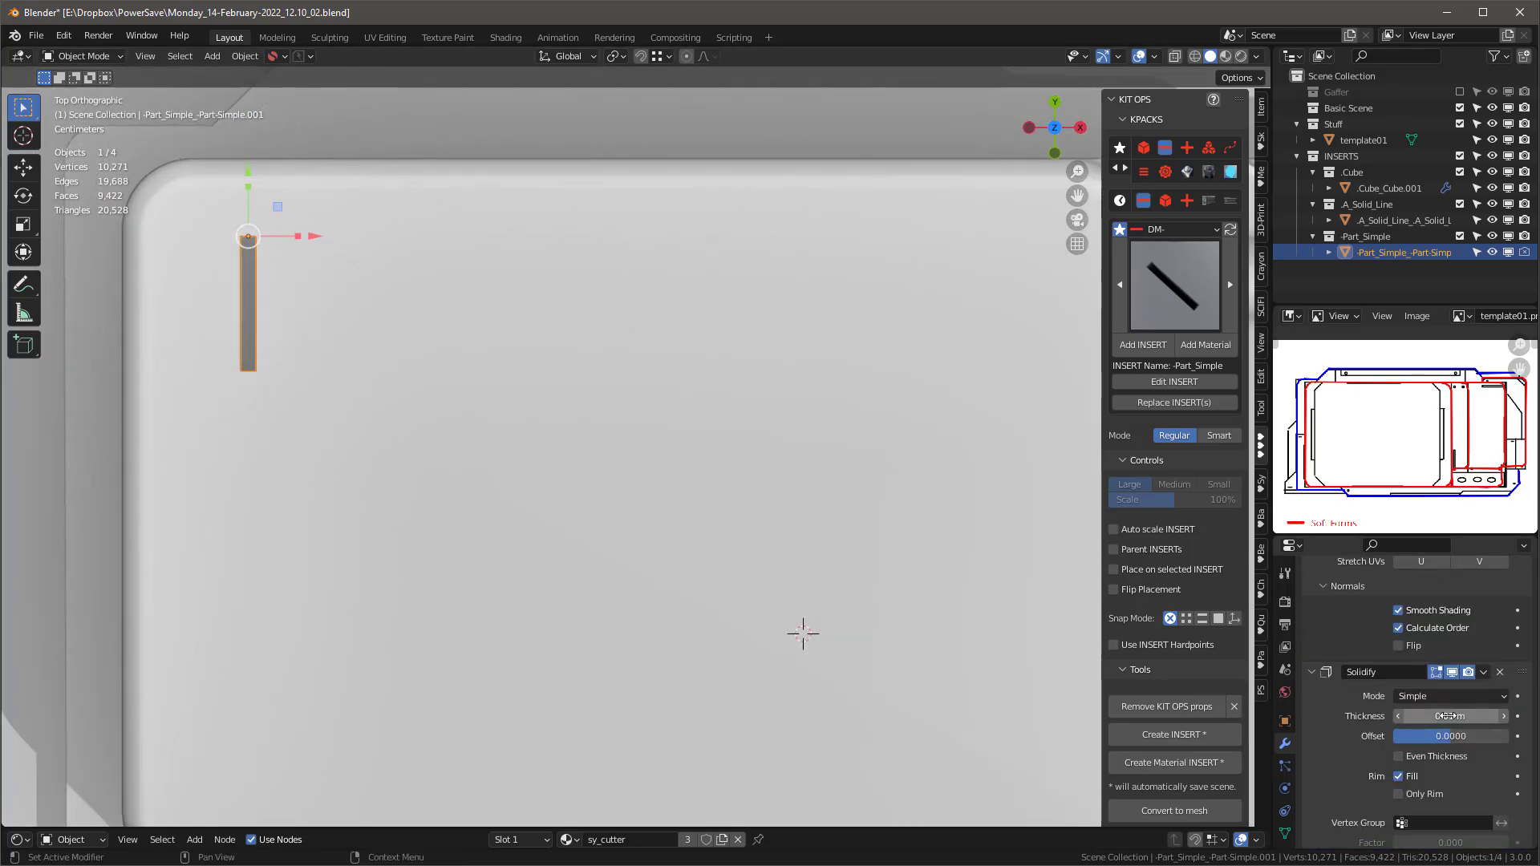
left_click_drag(1452, 716, 1428, 716)
left_click(1467, 713)
type(".002")
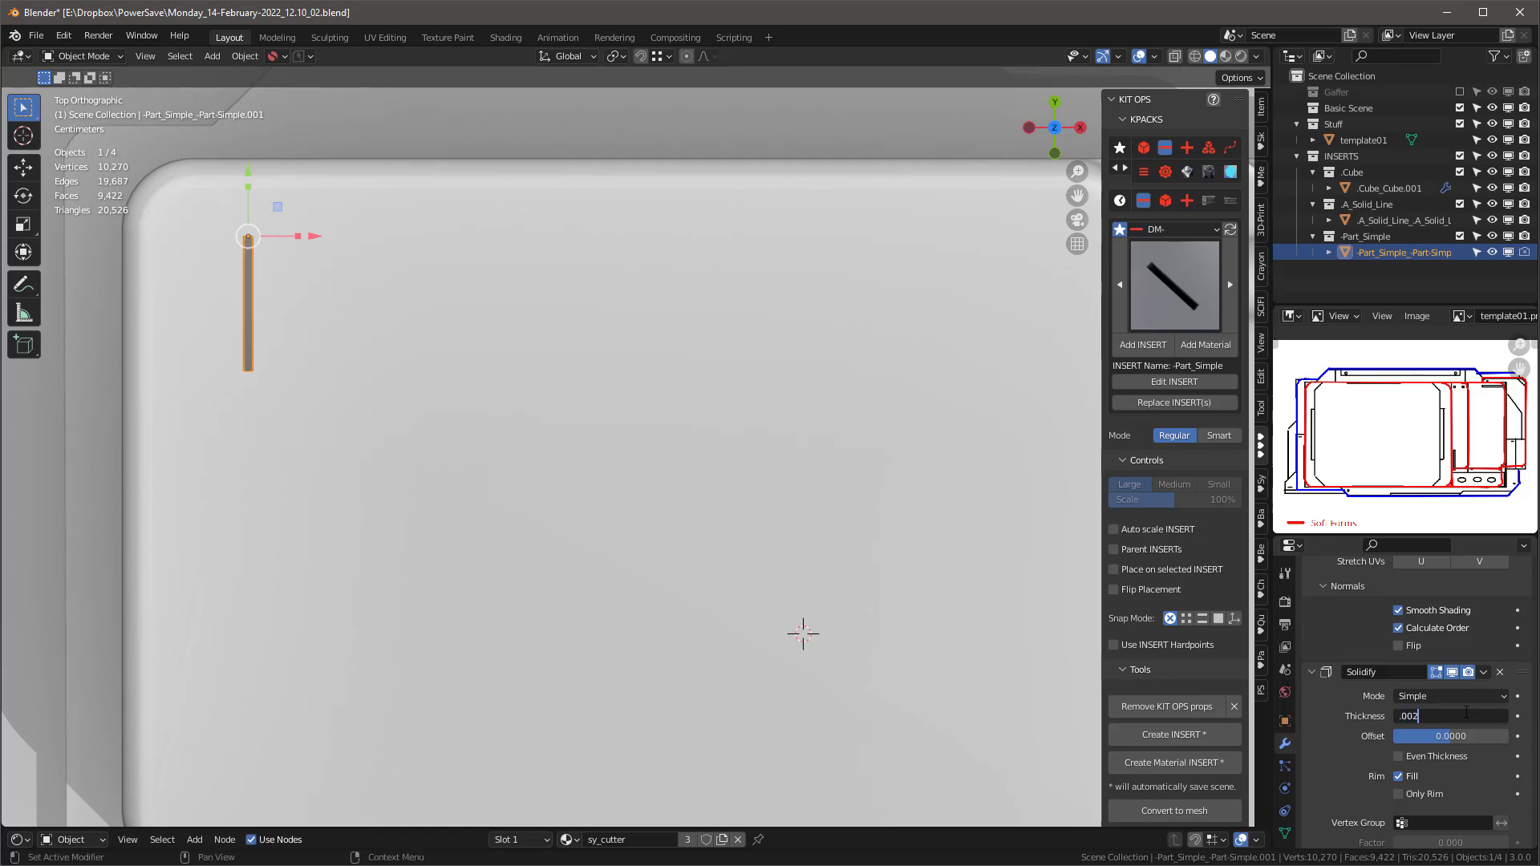
key("Return")
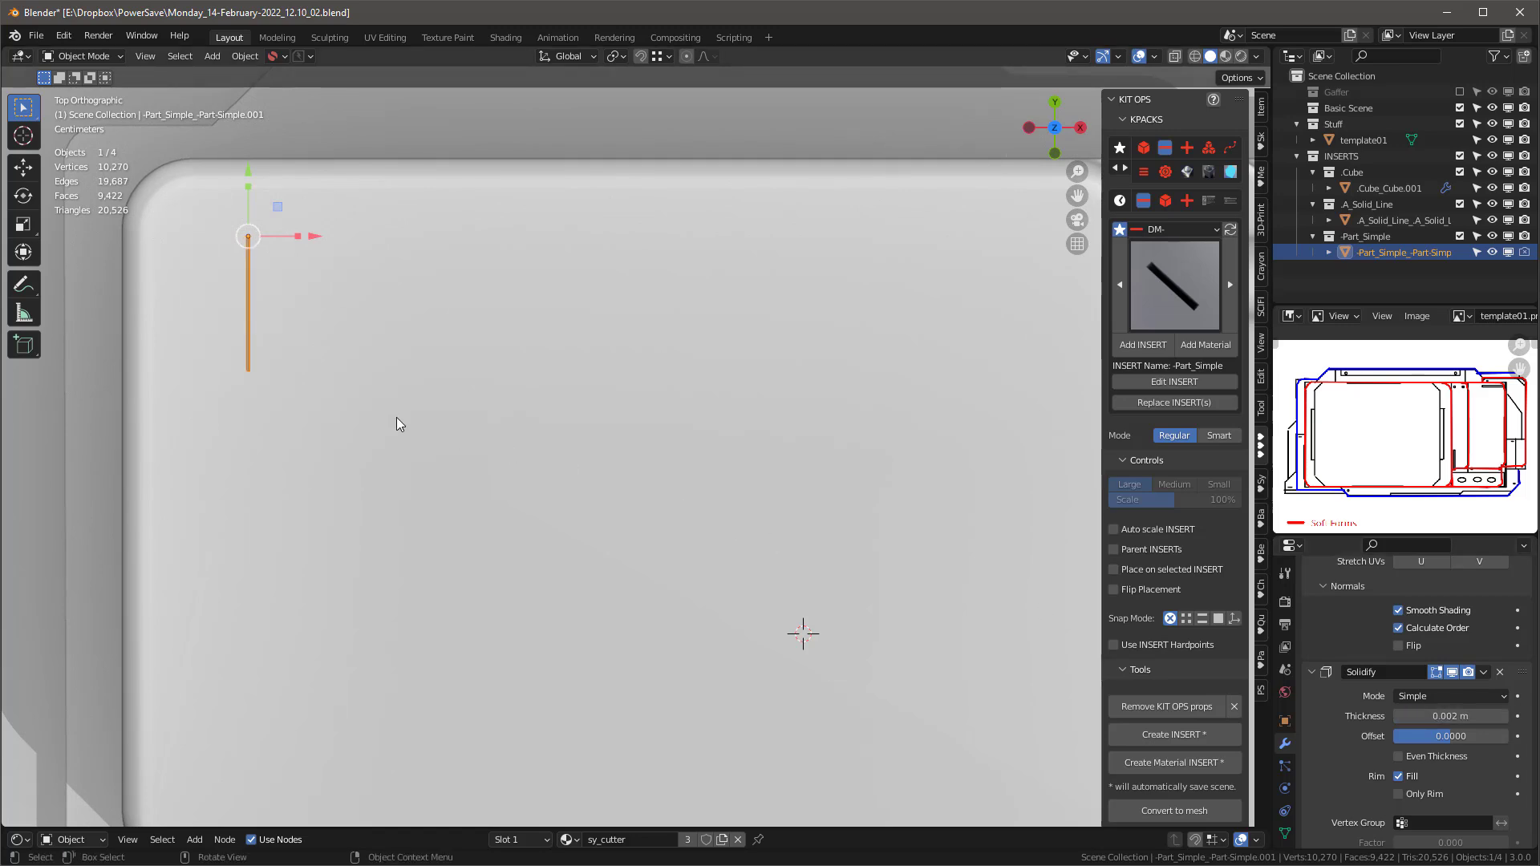
Step: Raise the line's upper vertex 0.062664 m along Y past the panel edge, and bring its lower vertex up and left beside the corner
scroll(533, 282, "down", 4)
scroll(424, 272, "up", 1)
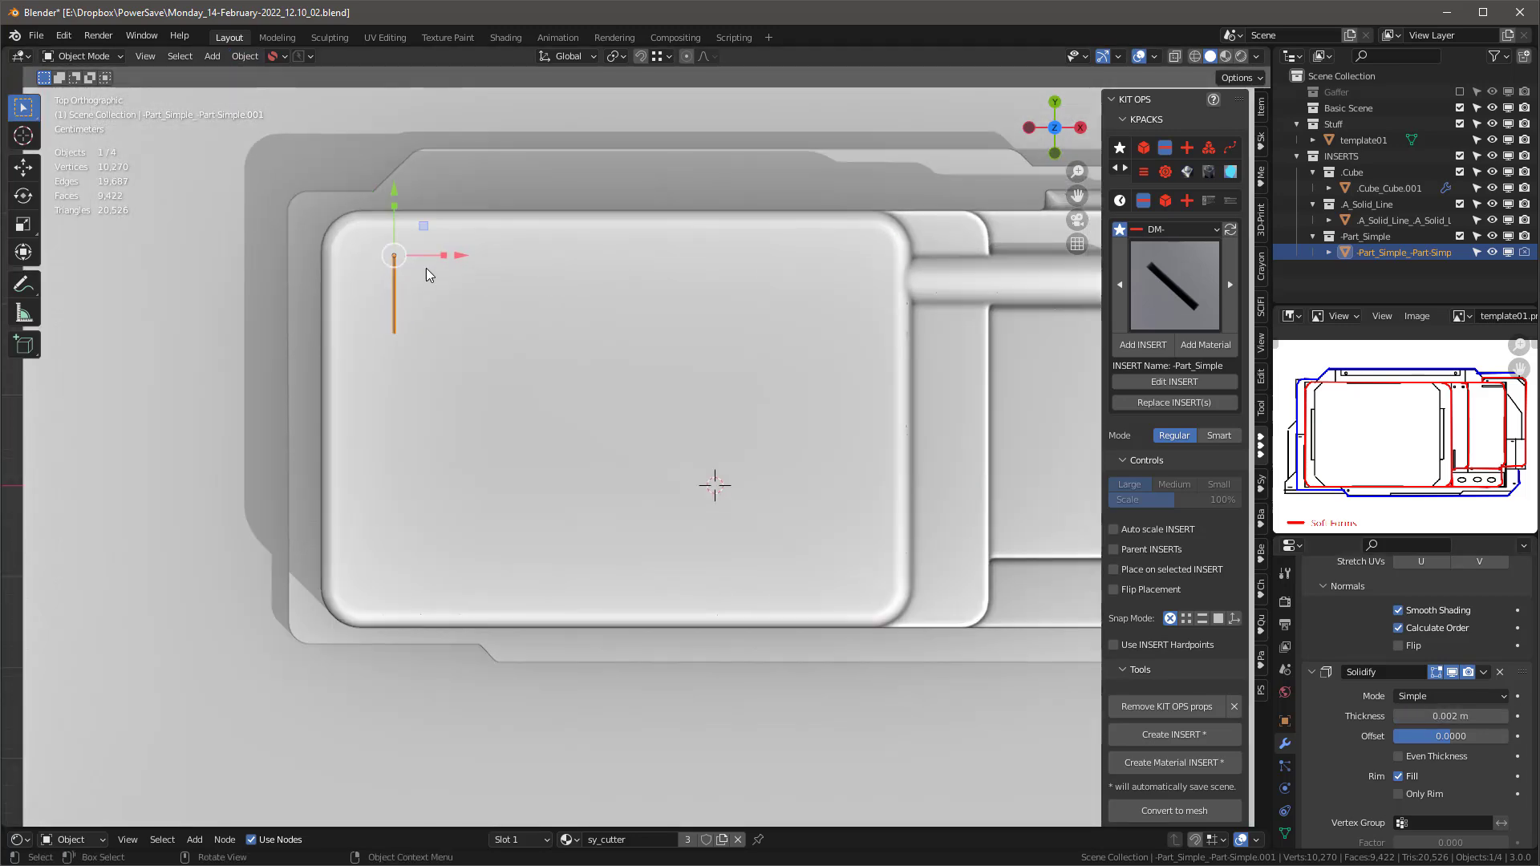
key("Tab")
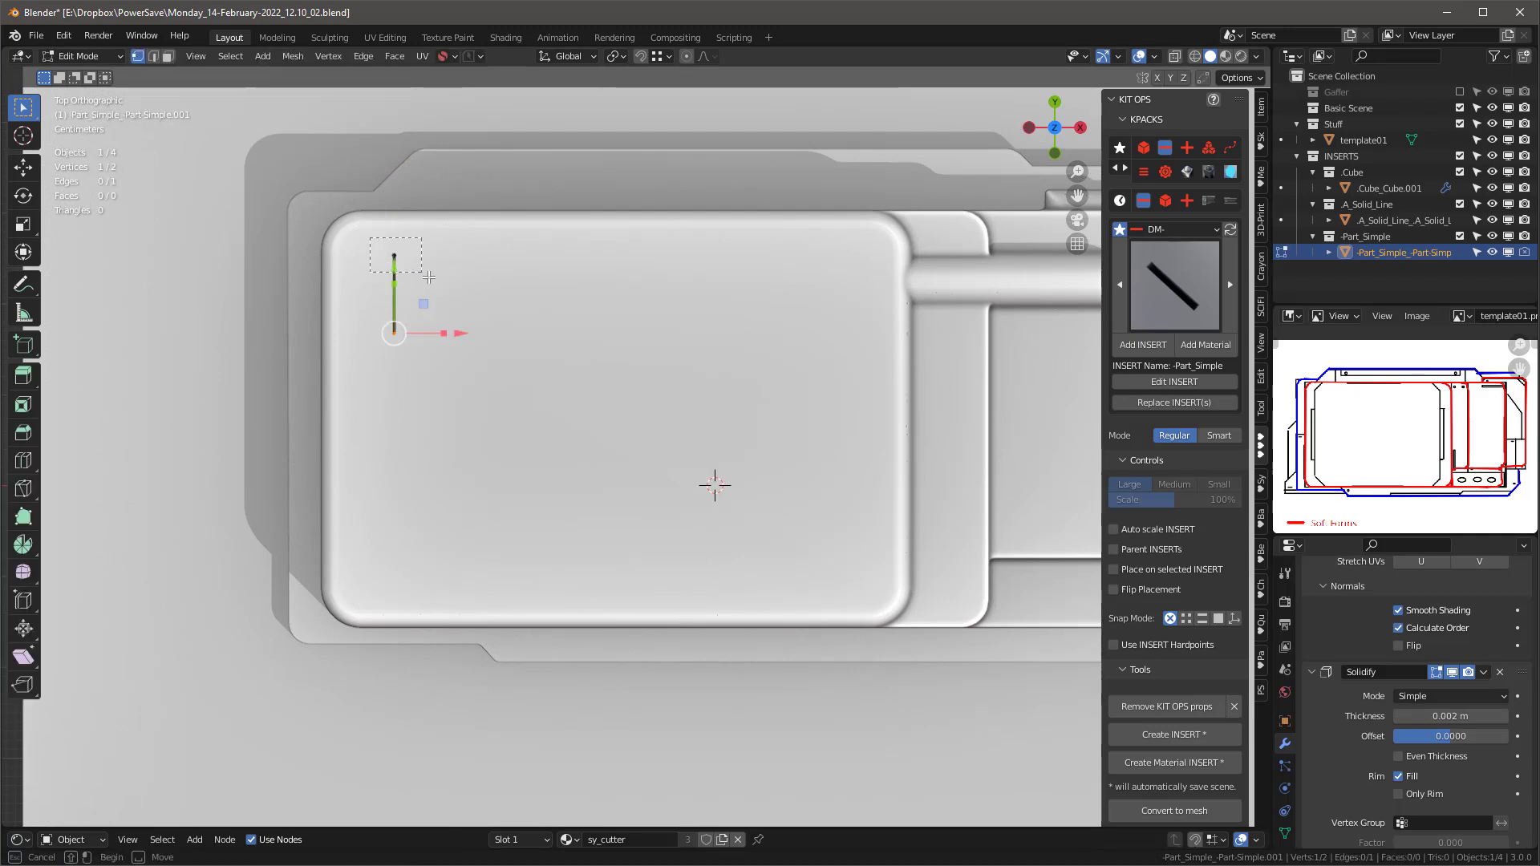
left_click_drag(397, 193, 391, 141)
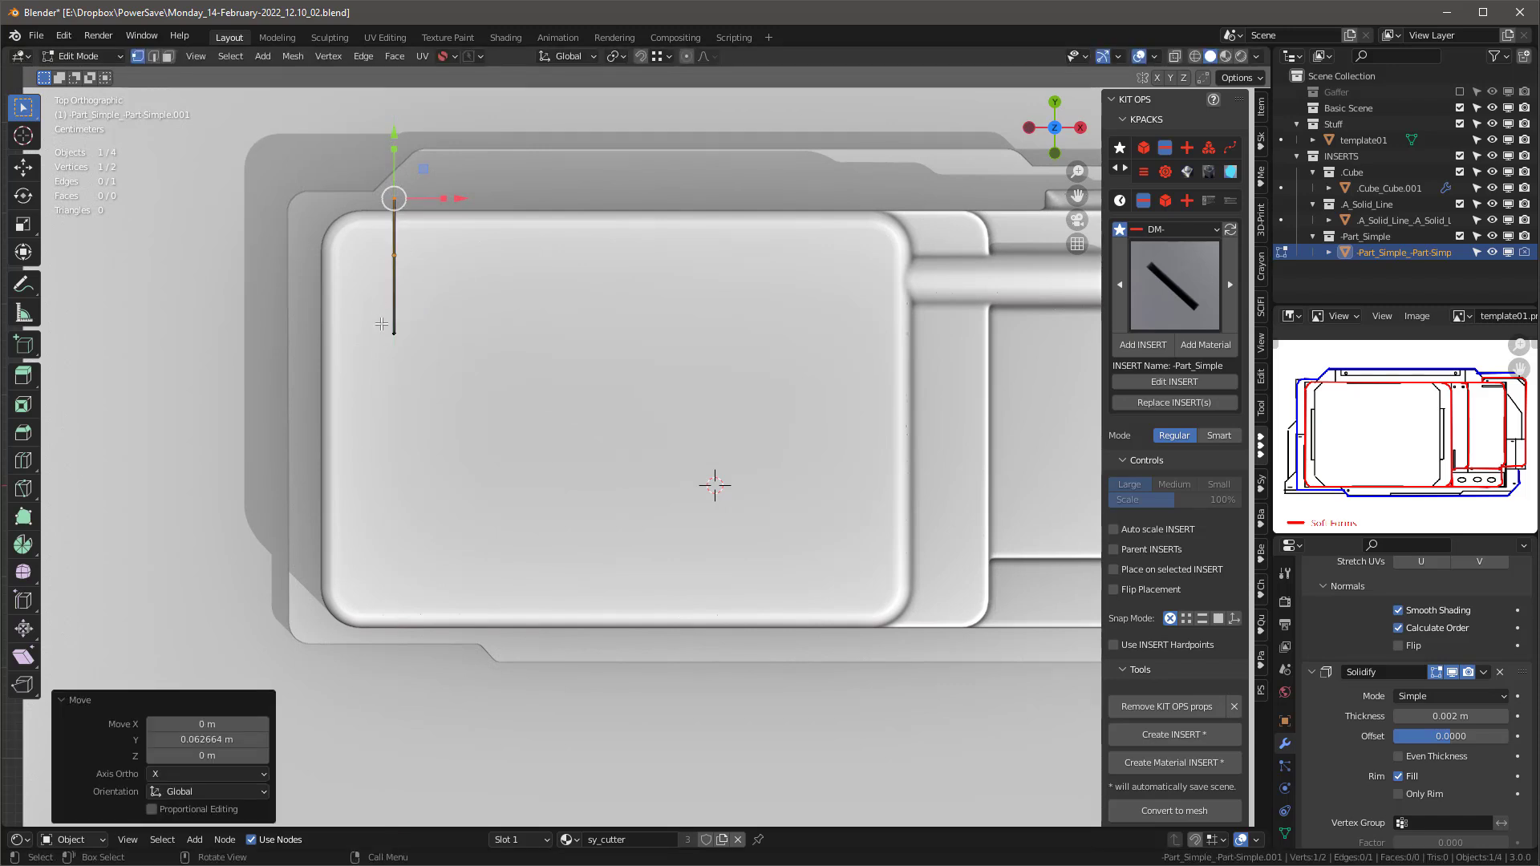
left_click(414, 349)
left_click_drag(399, 348, 399, 183)
key("g")
key("y")
left_click(409, 205)
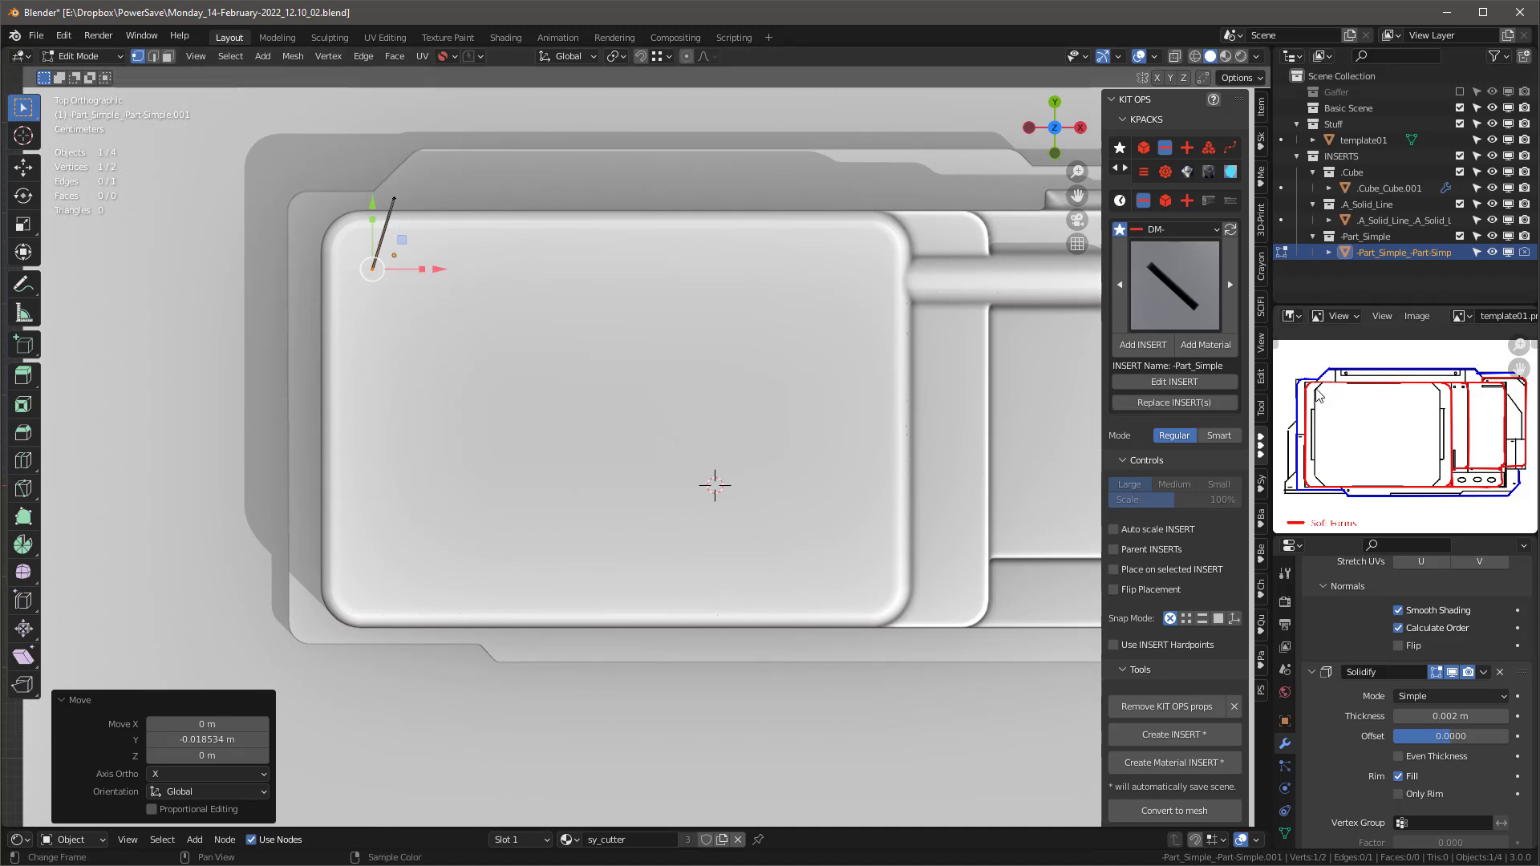
Step: Shift the line's upper vertex to the right so the segment cuts the panel's upper-left corner diagonally like the template
scroll(1316, 454, "up", 4)
scroll(1344, 428, "down", 3)
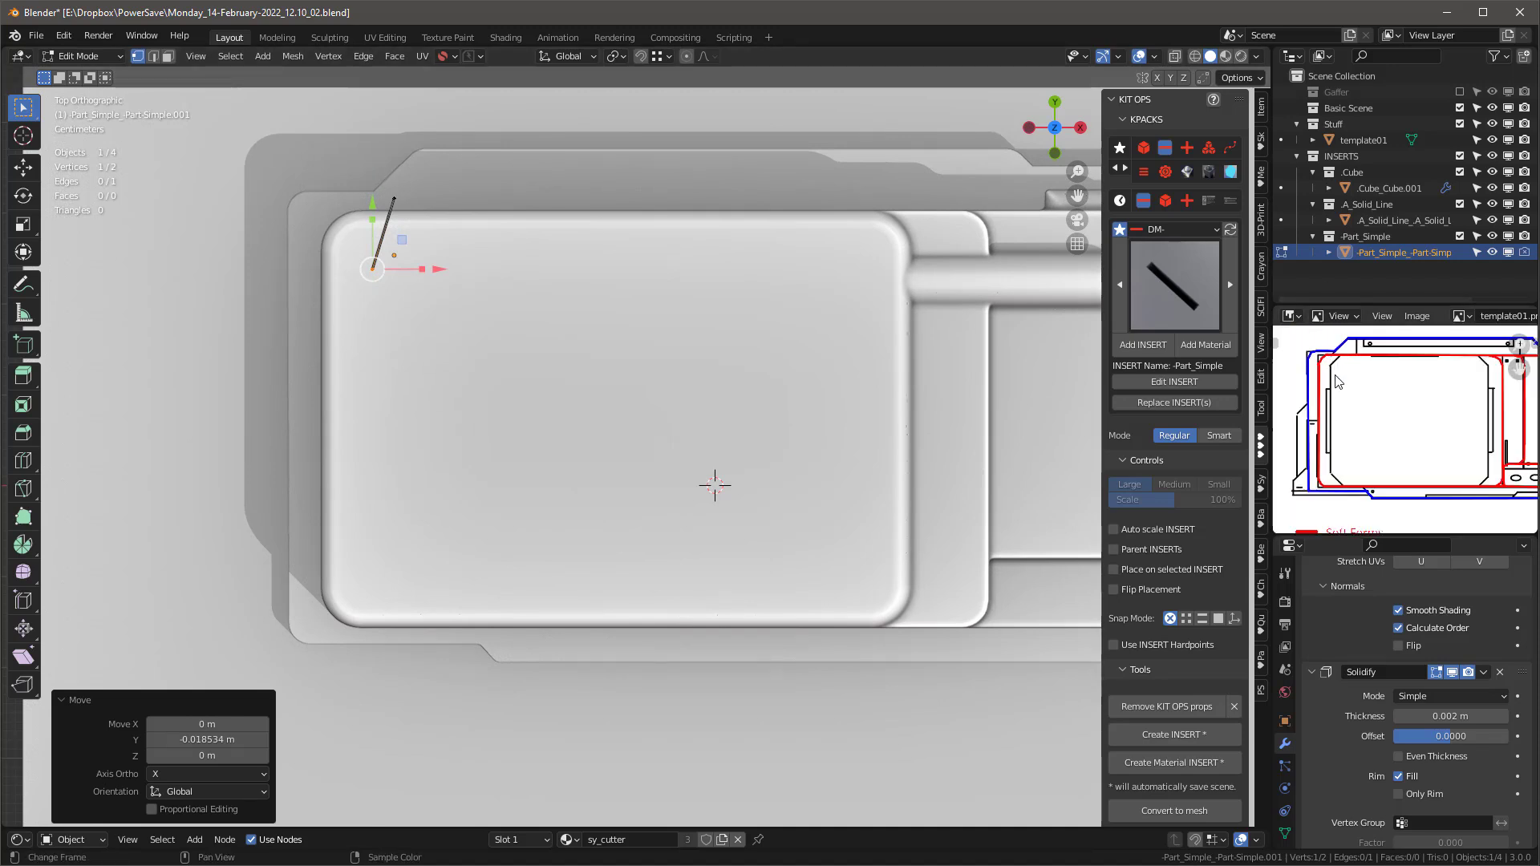
left_click(393, 203)
key("g")
left_click(417, 221)
Step: Extrude the line's lower vertex about 0.344 m down along Y and diagonally past the lower edge, aligning its end along X with the upper one
left_click(374, 266)
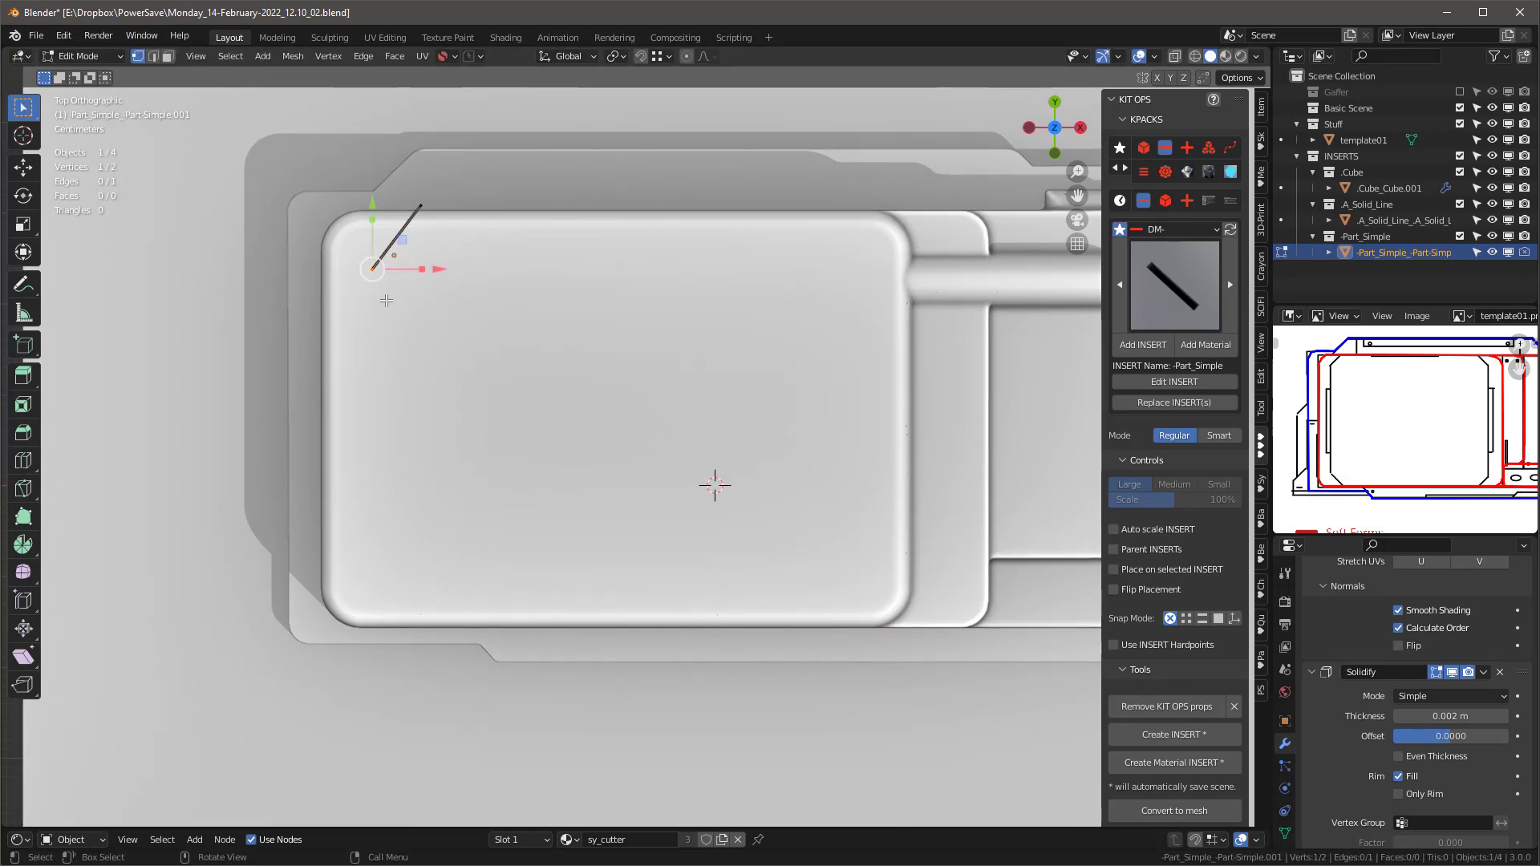
key("e")
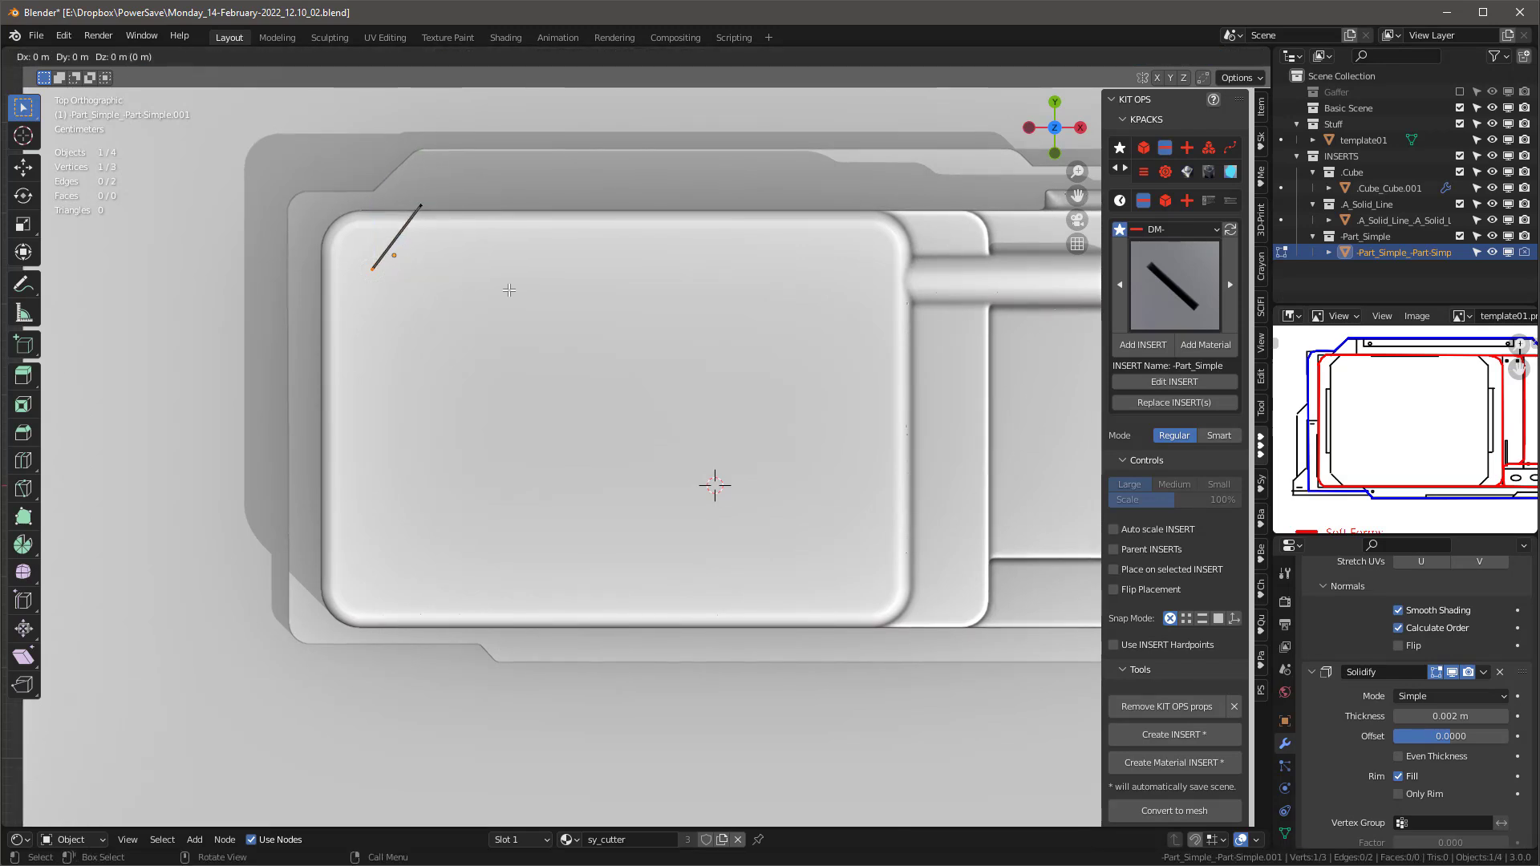
key("y")
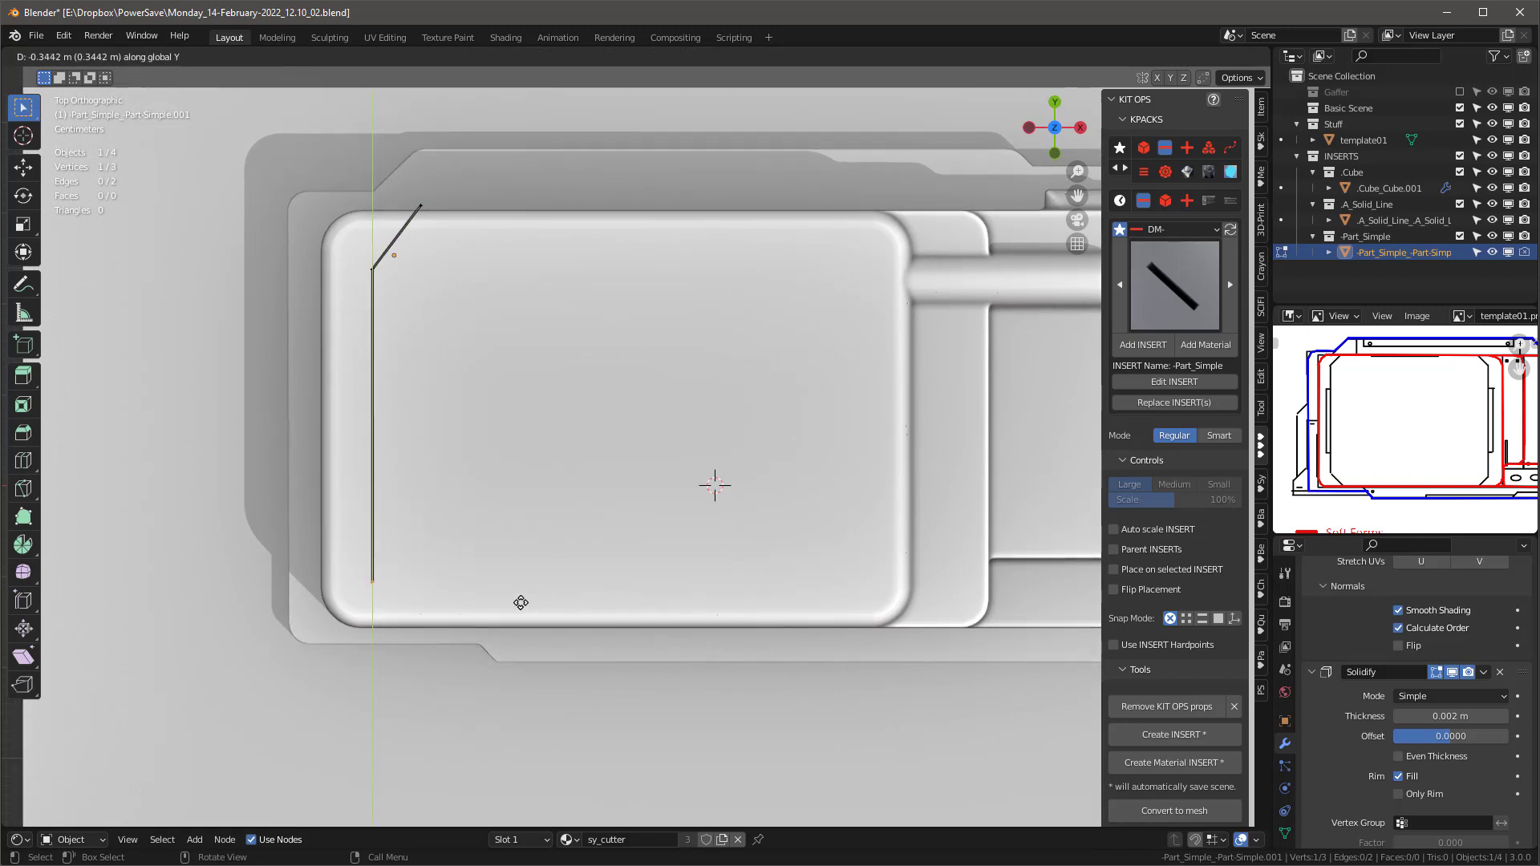
left_click(521, 603)
key("e")
left_click(446, 640)
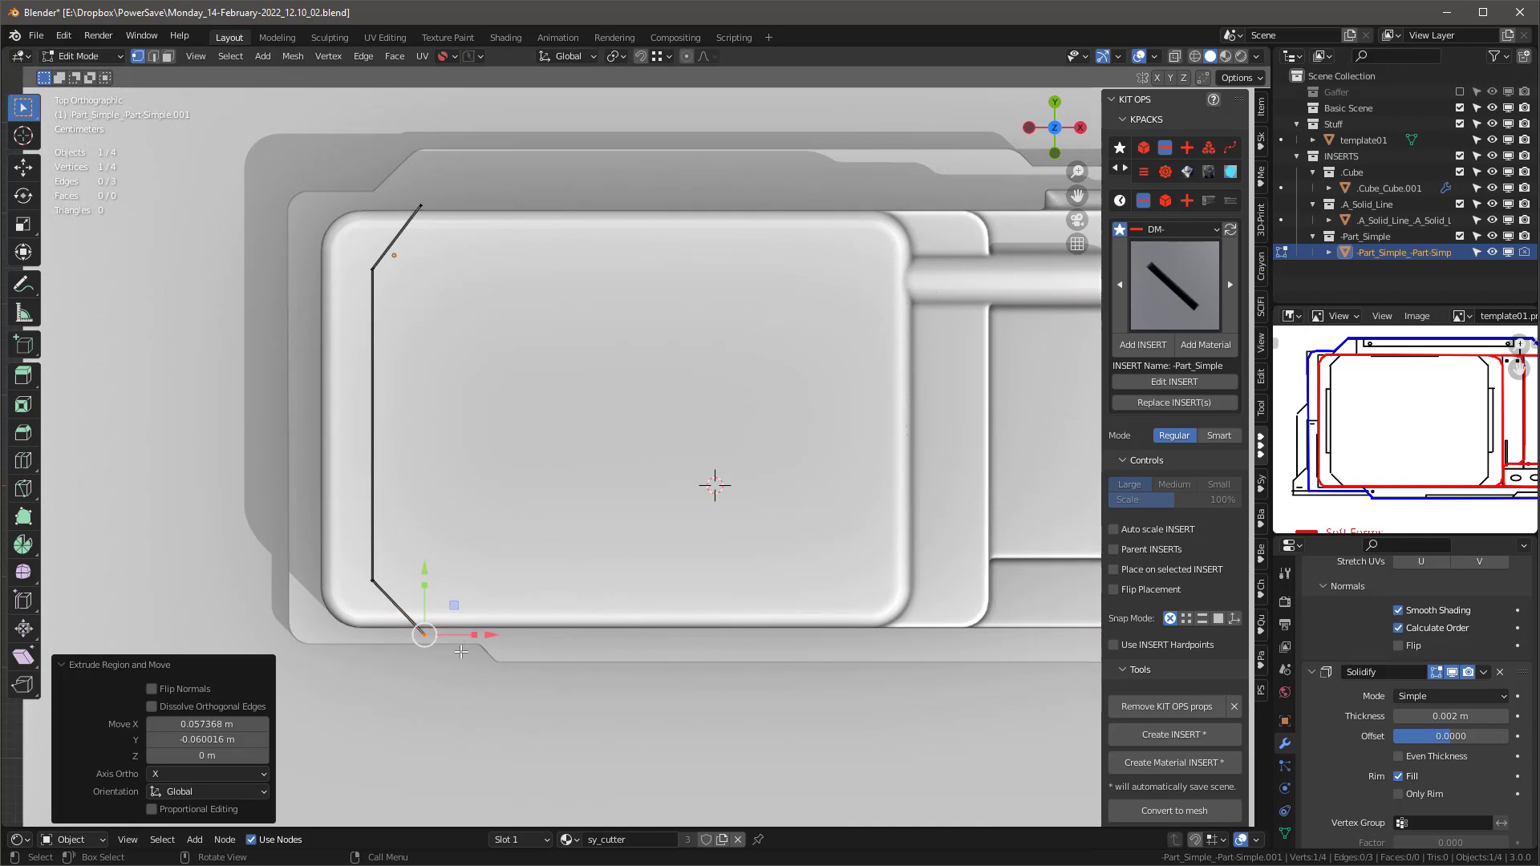
key("g")
key("x")
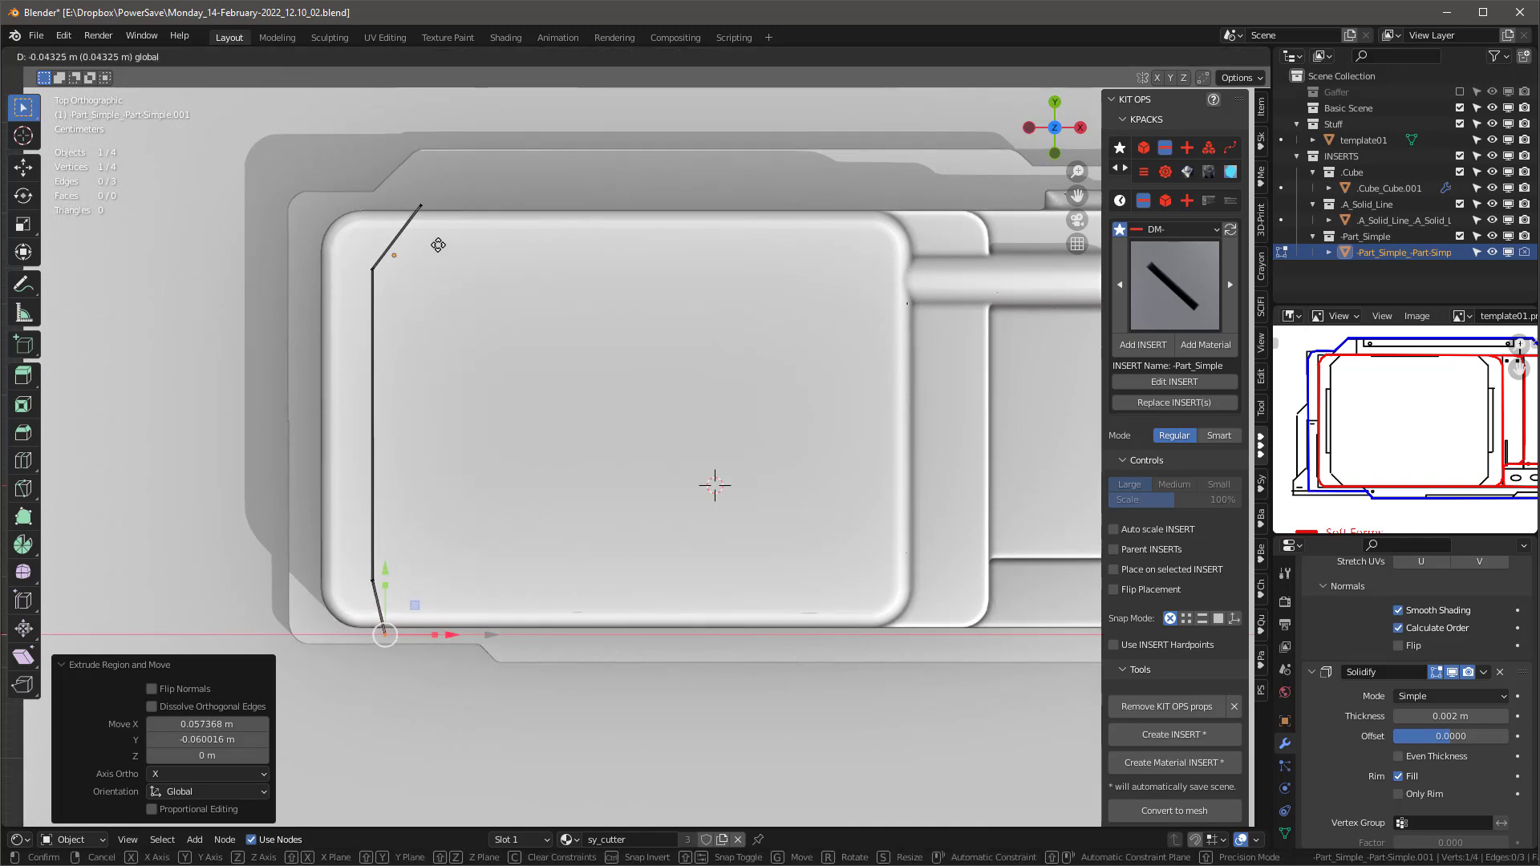
left_click(419, 193)
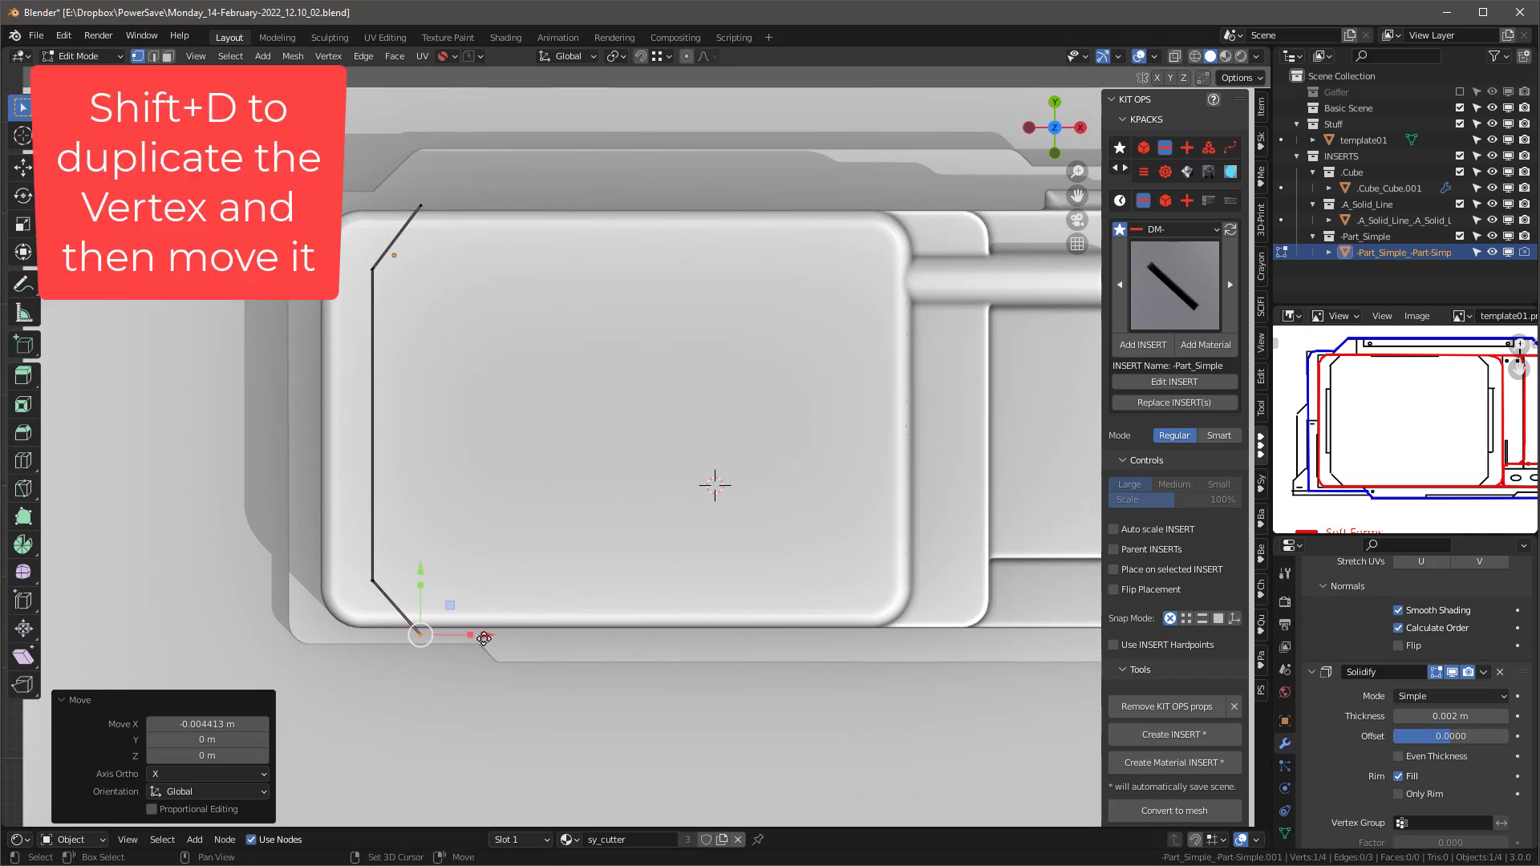
Step: Duplicate the end vertex 0.45365 m in X and 0.47572 m in Y, and extrude it diagonally by 0.052073 m and -0.067959 m
key("shift+d")
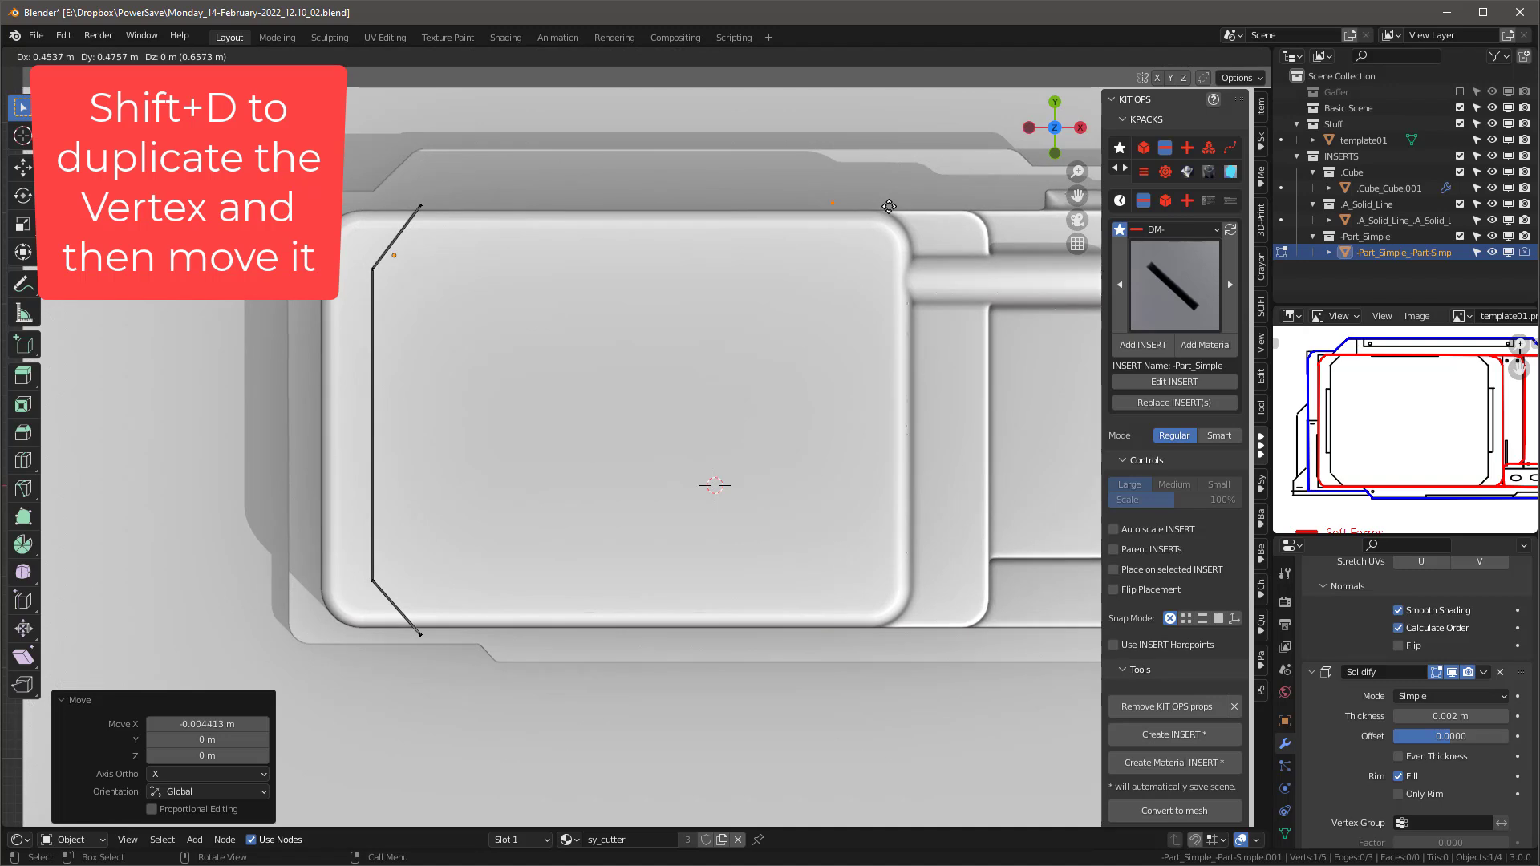
left_click(889, 207)
key("e")
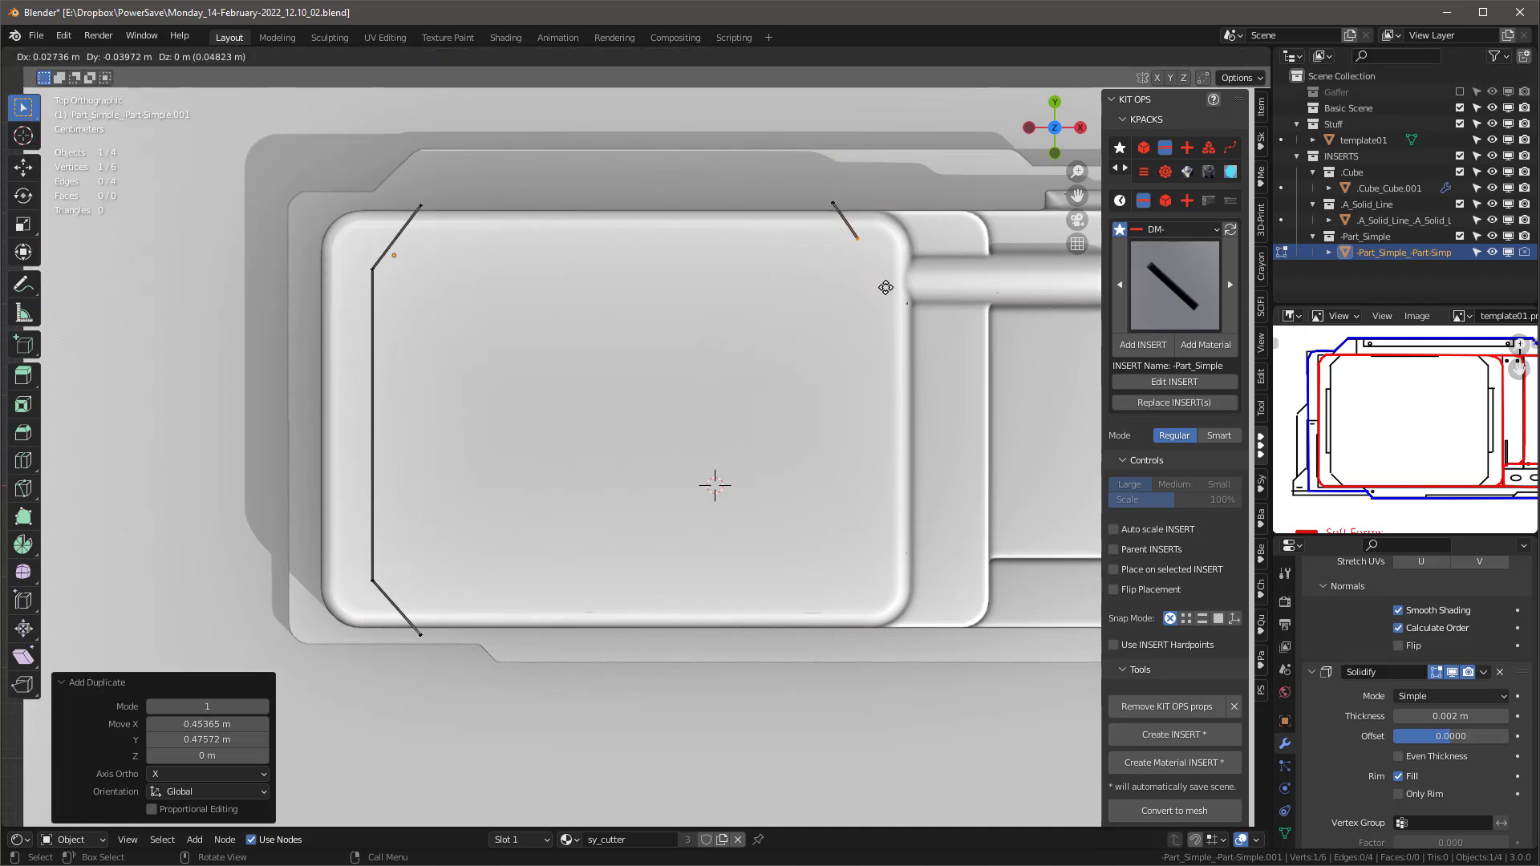
left_click(903, 312)
Step: Extrude the right-hand line about 0.35 m down along Y and diagonally by -0.060016 m in X and -0.061781 m in Y
key("e")
key("y")
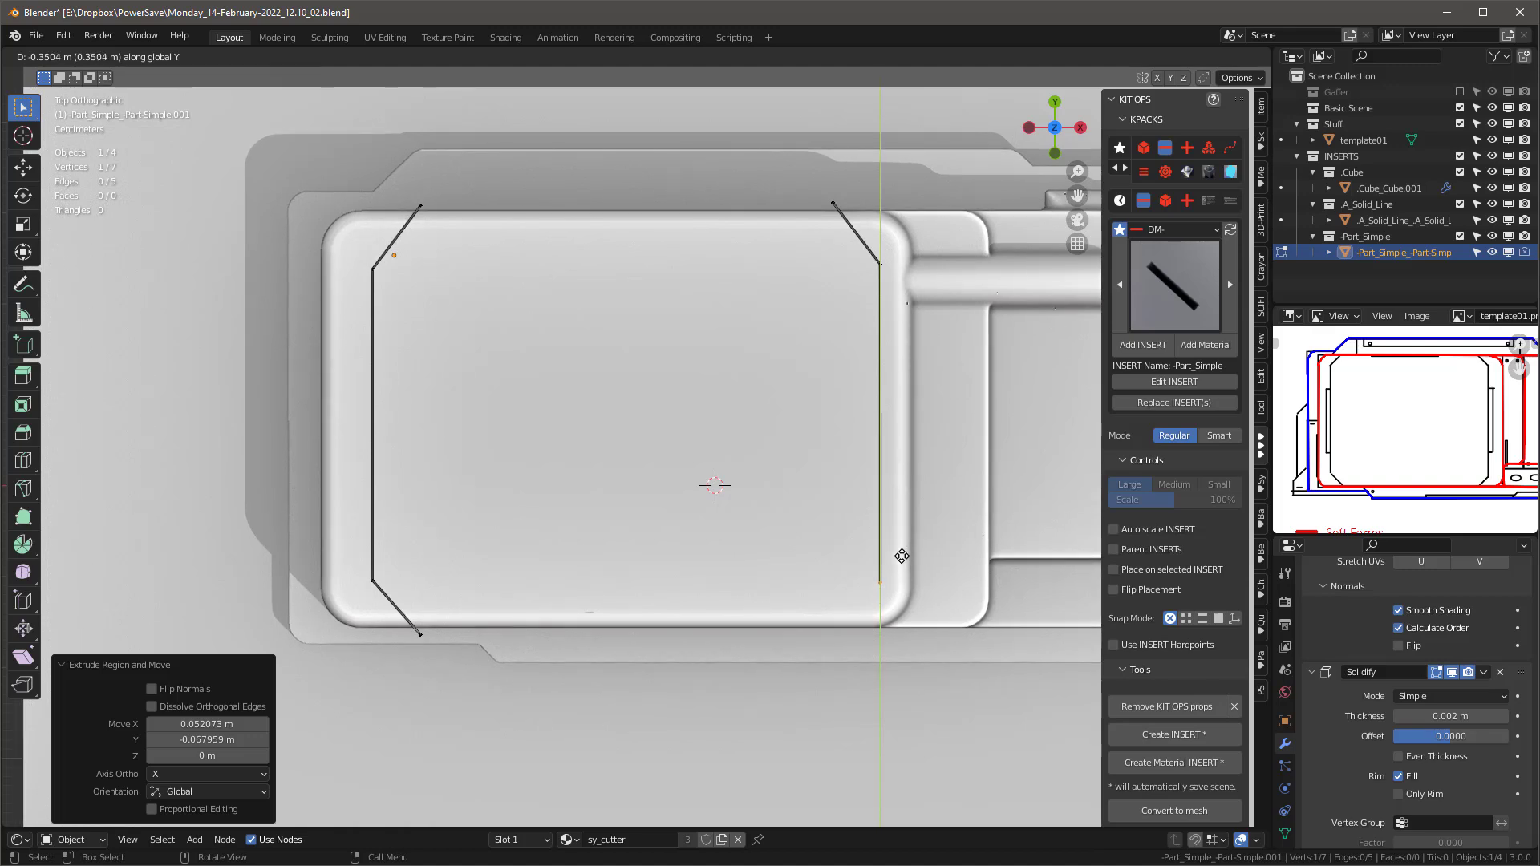
left_click(900, 556)
key("e")
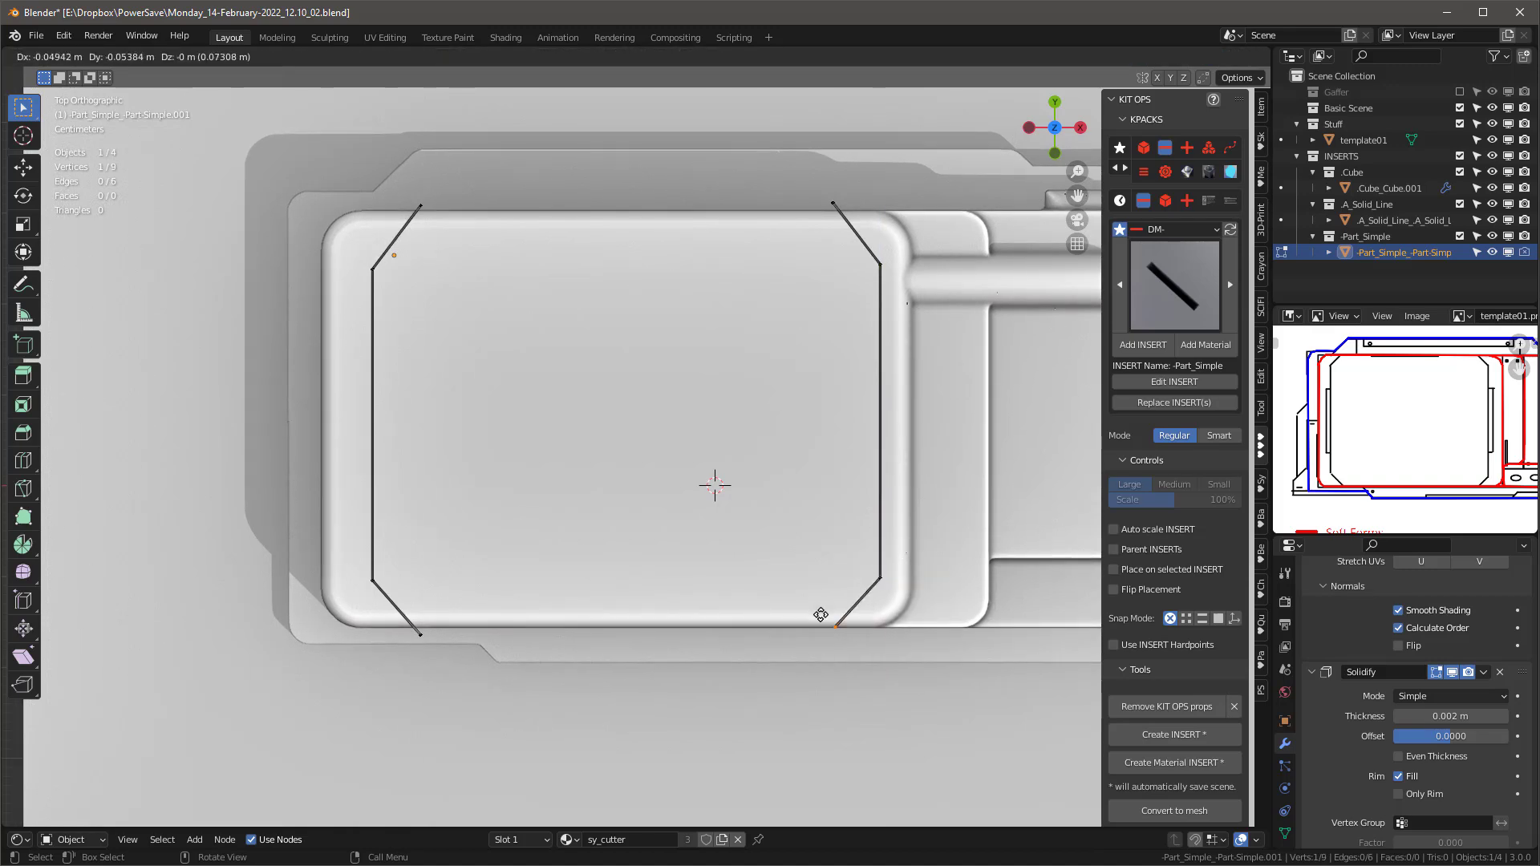
left_click(814, 618)
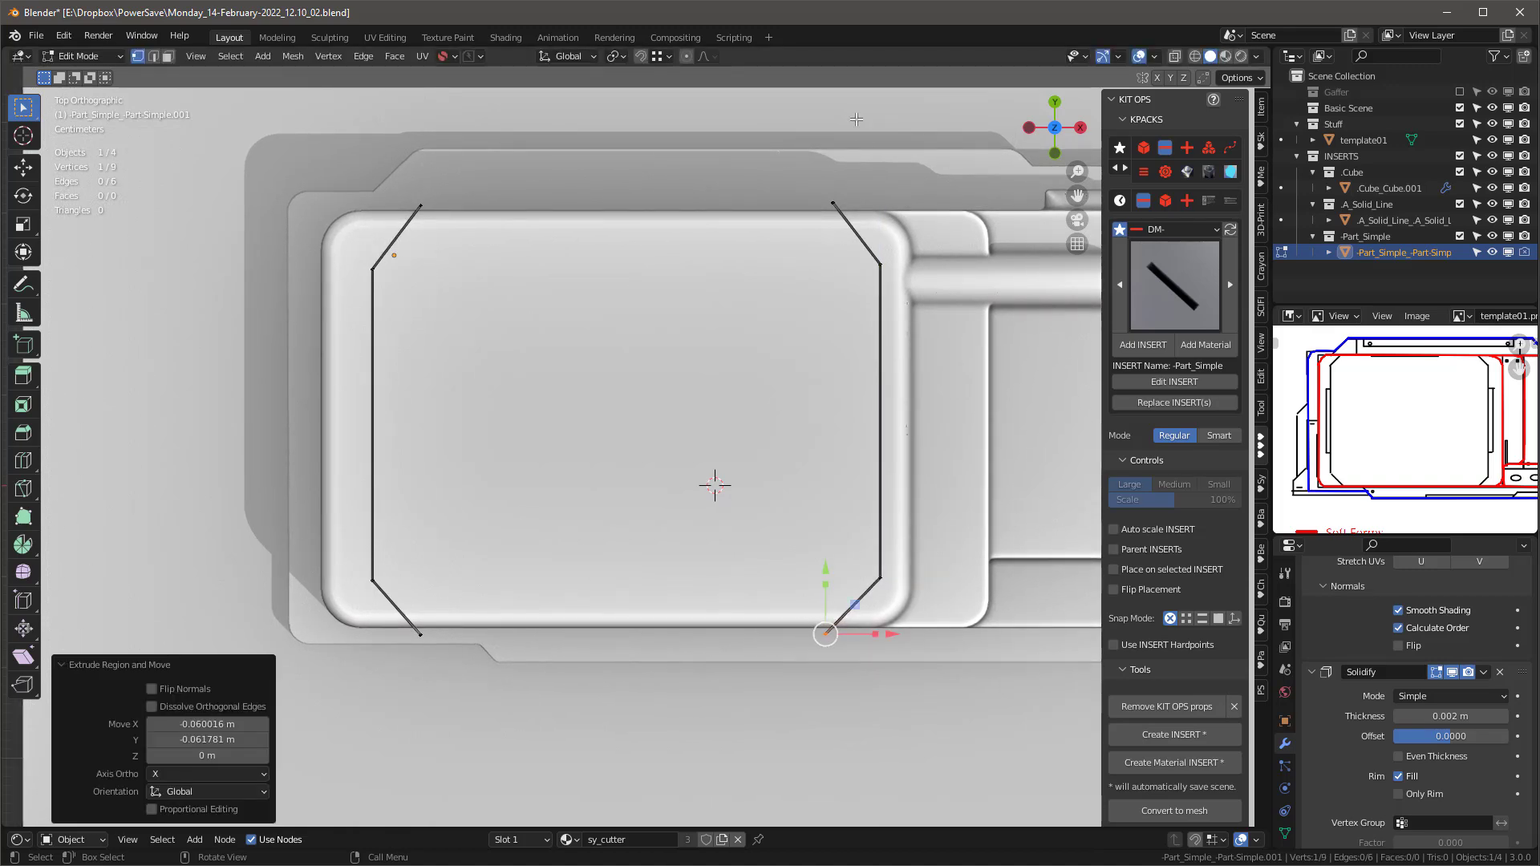
Step: Select both end vertices of the right-hand line and review the add-ons list in Preferences
left_click(834, 203, "shift")
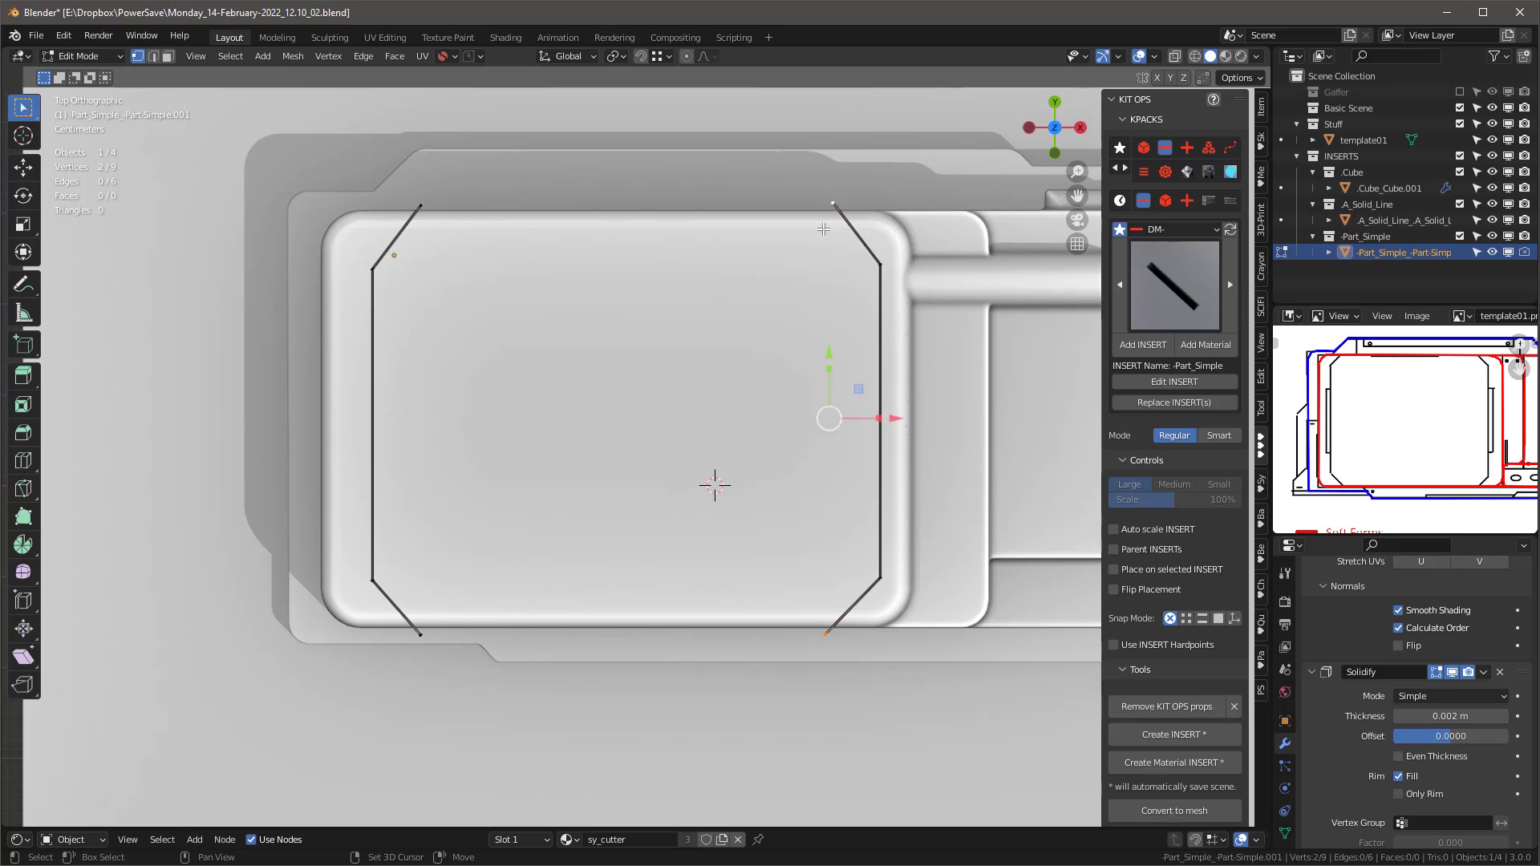
left_click(63, 35)
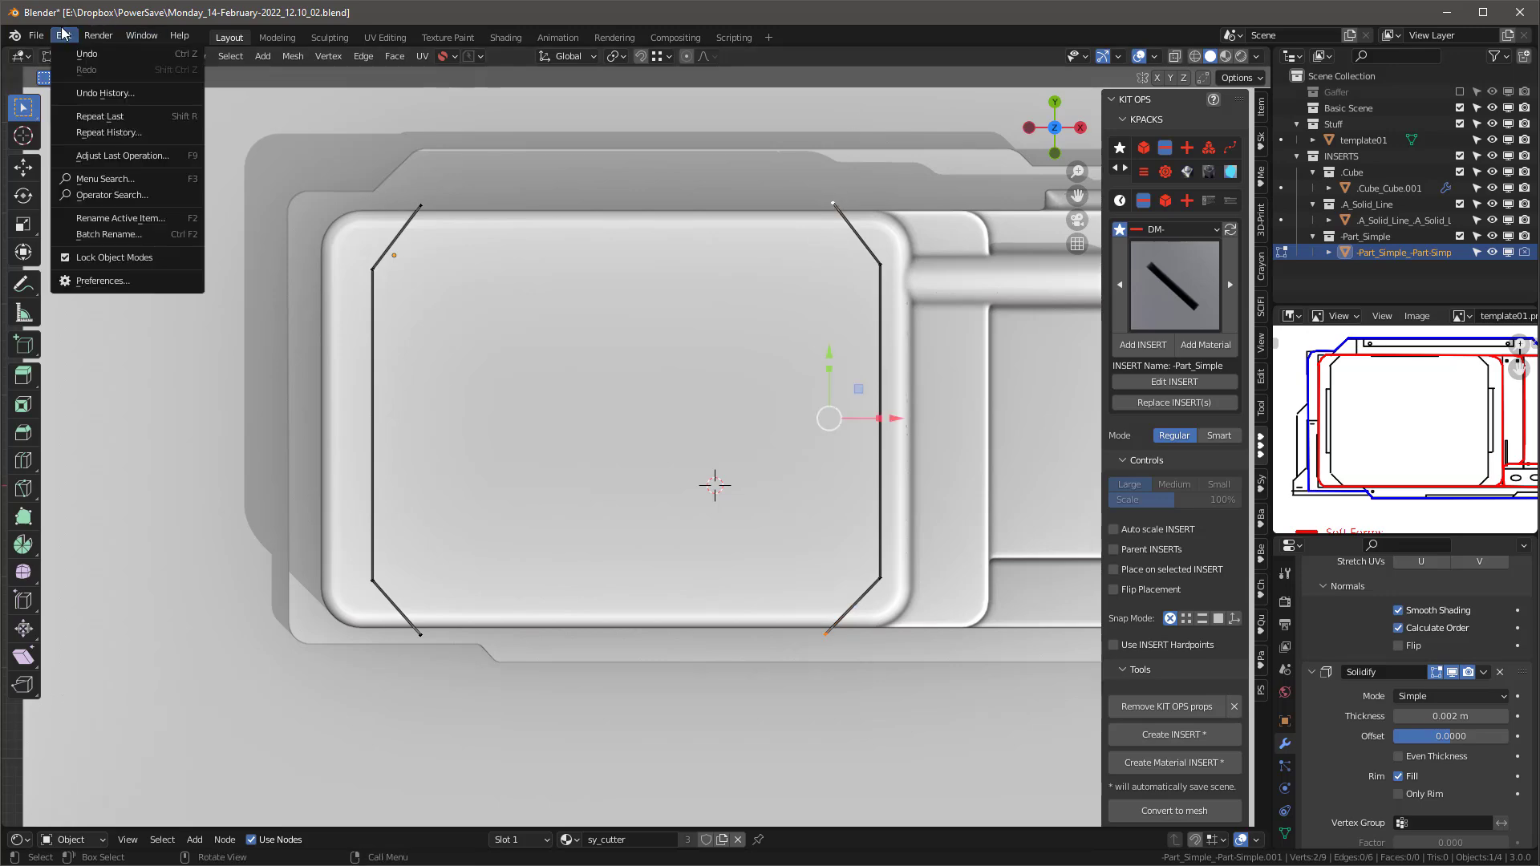
left_click(96, 283)
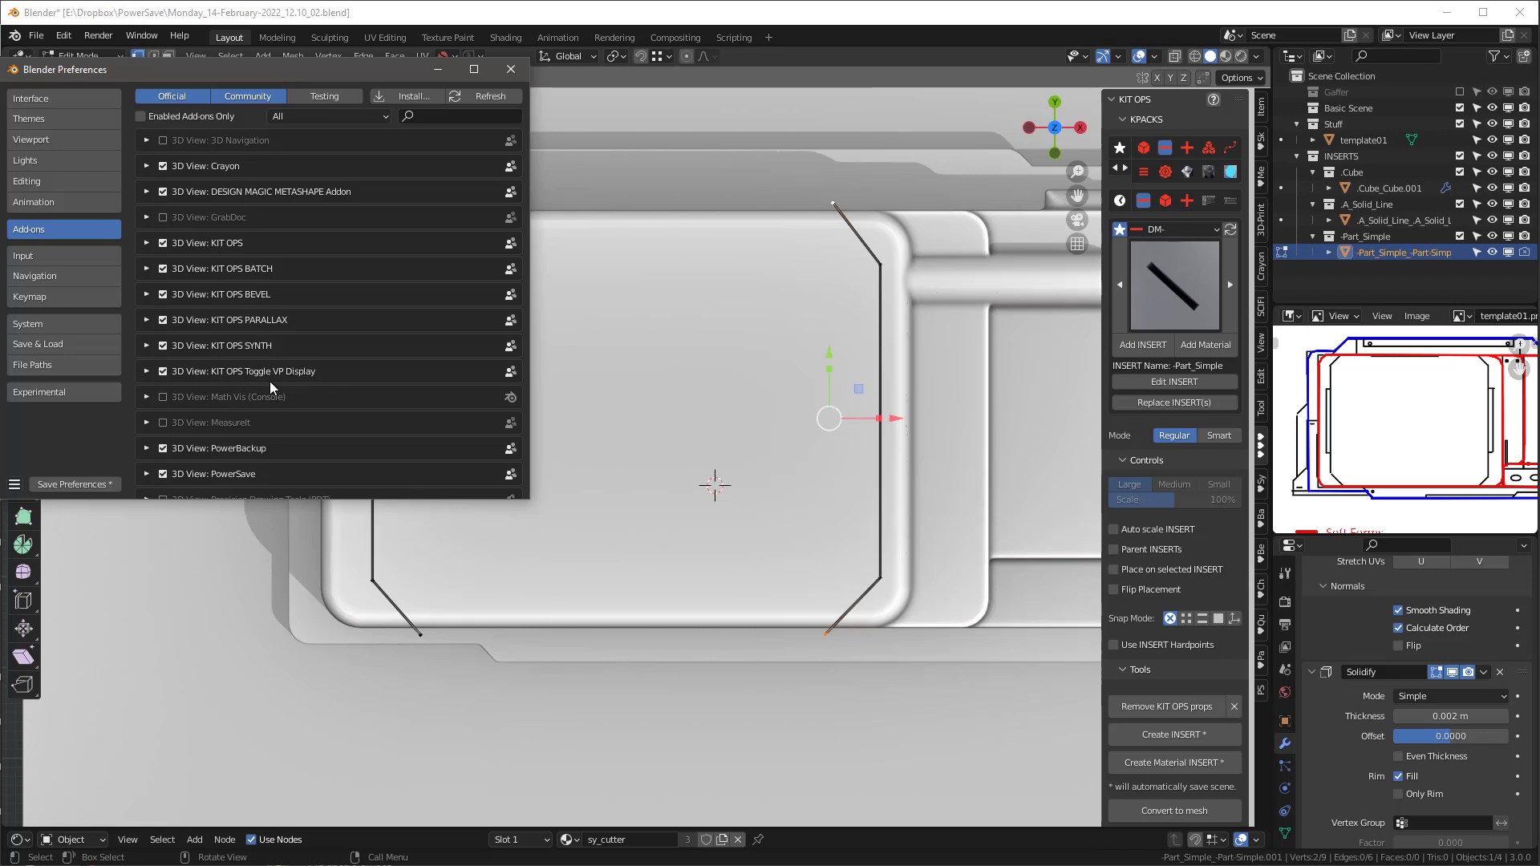
left_click(512, 69)
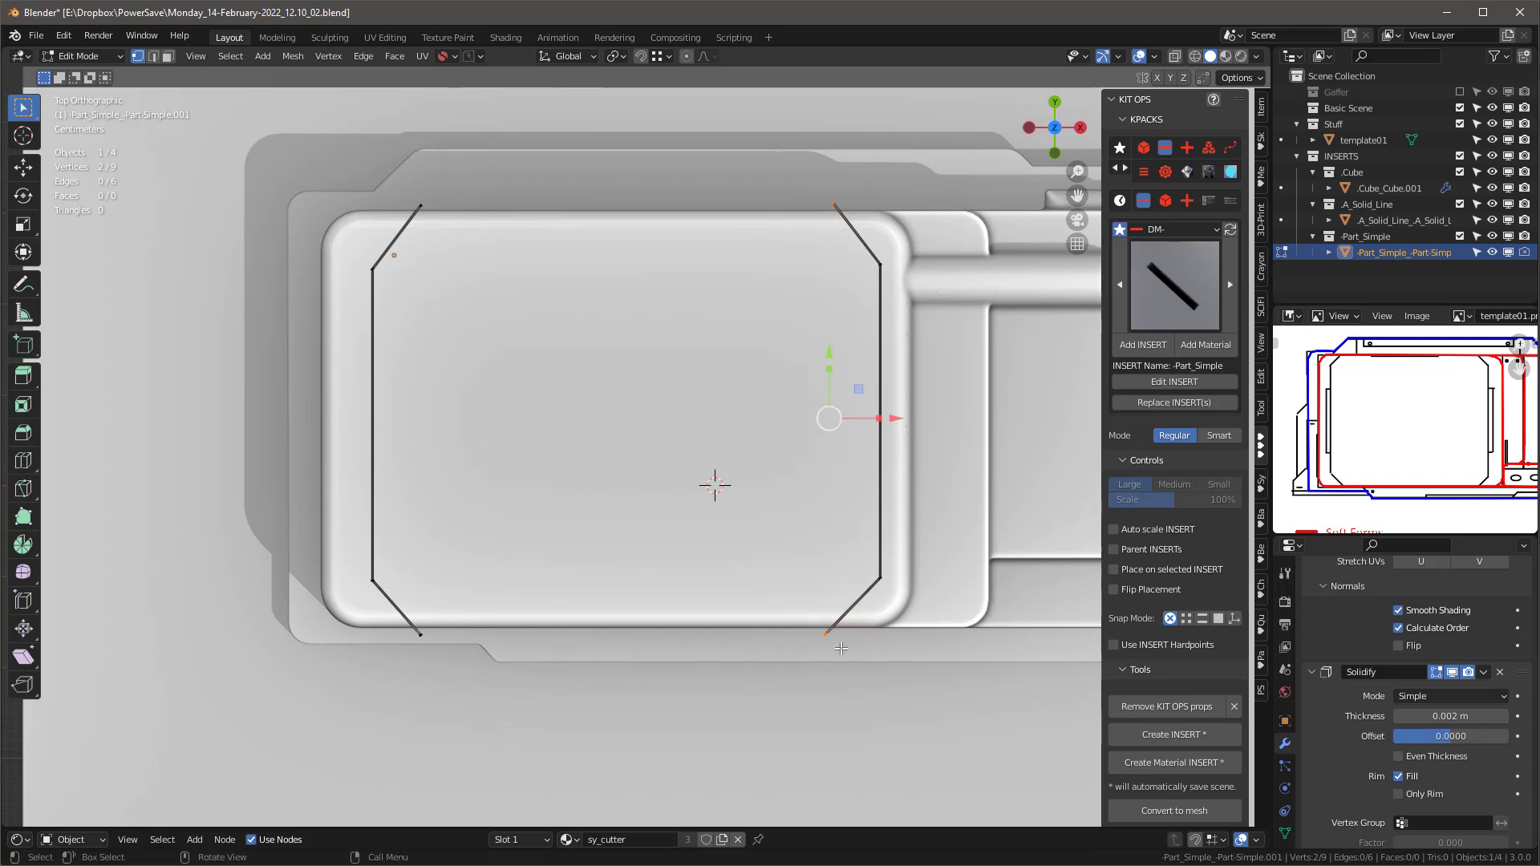
Step: Move the right line's upper end vertex about -0.054 m along X, and align both of its end vertices along X
left_click(834, 213)
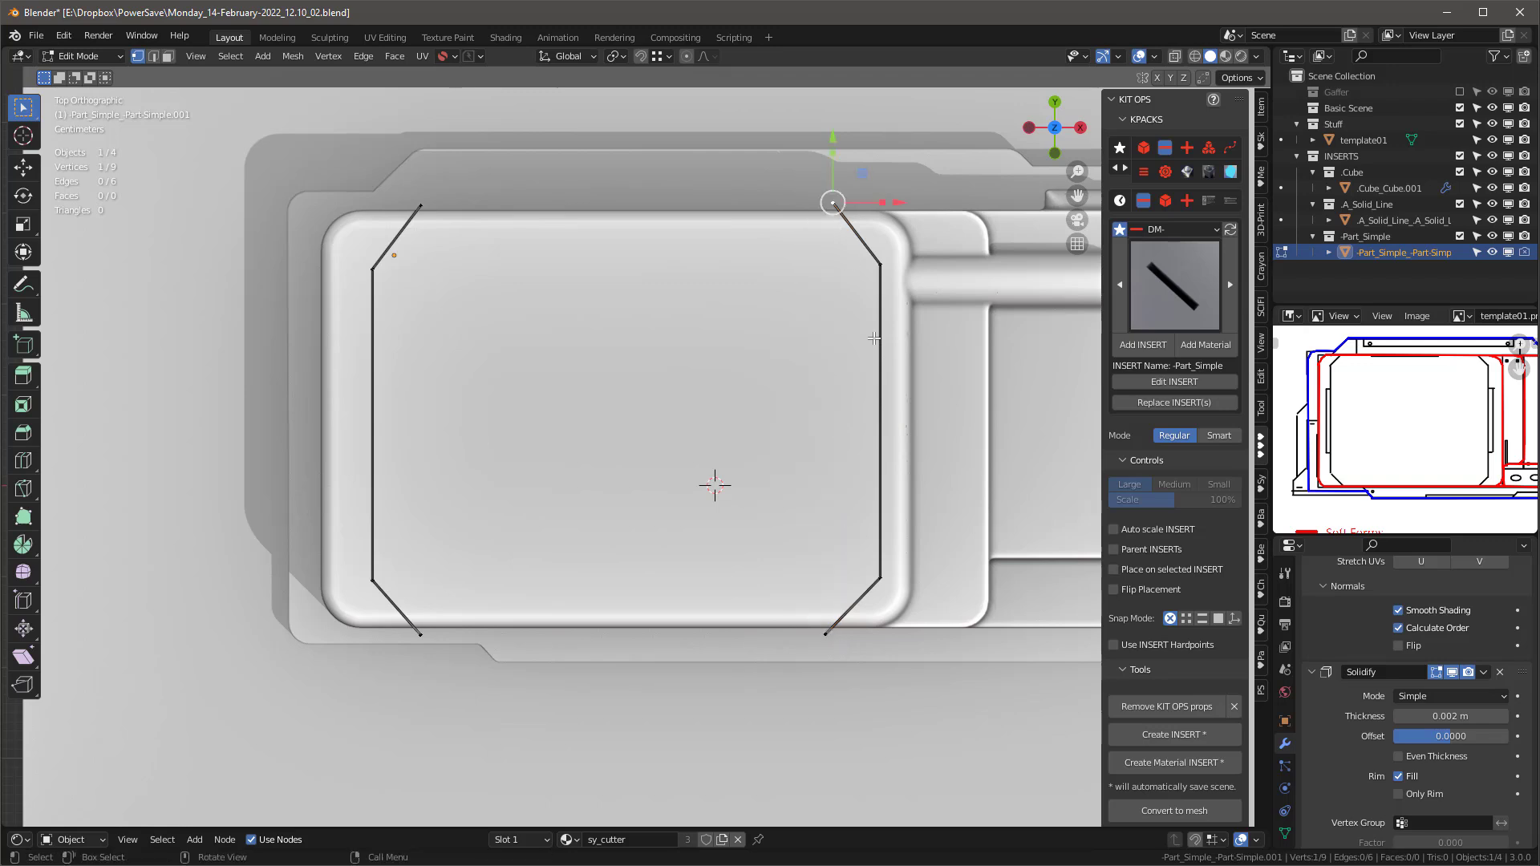
left_click_drag(900, 202, 852, 202)
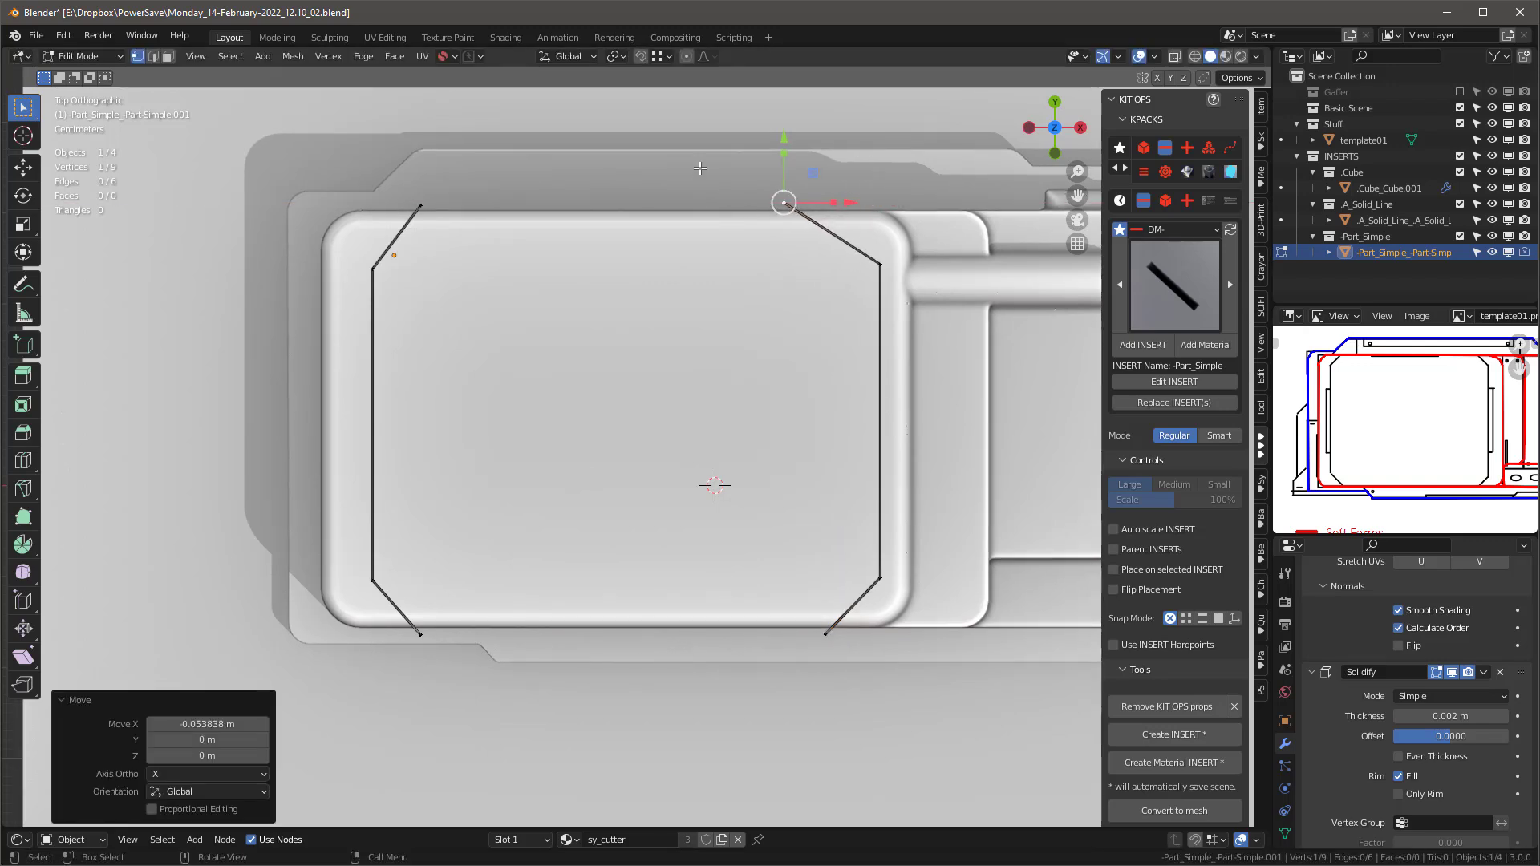
left_click_drag(696, 159, 839, 665)
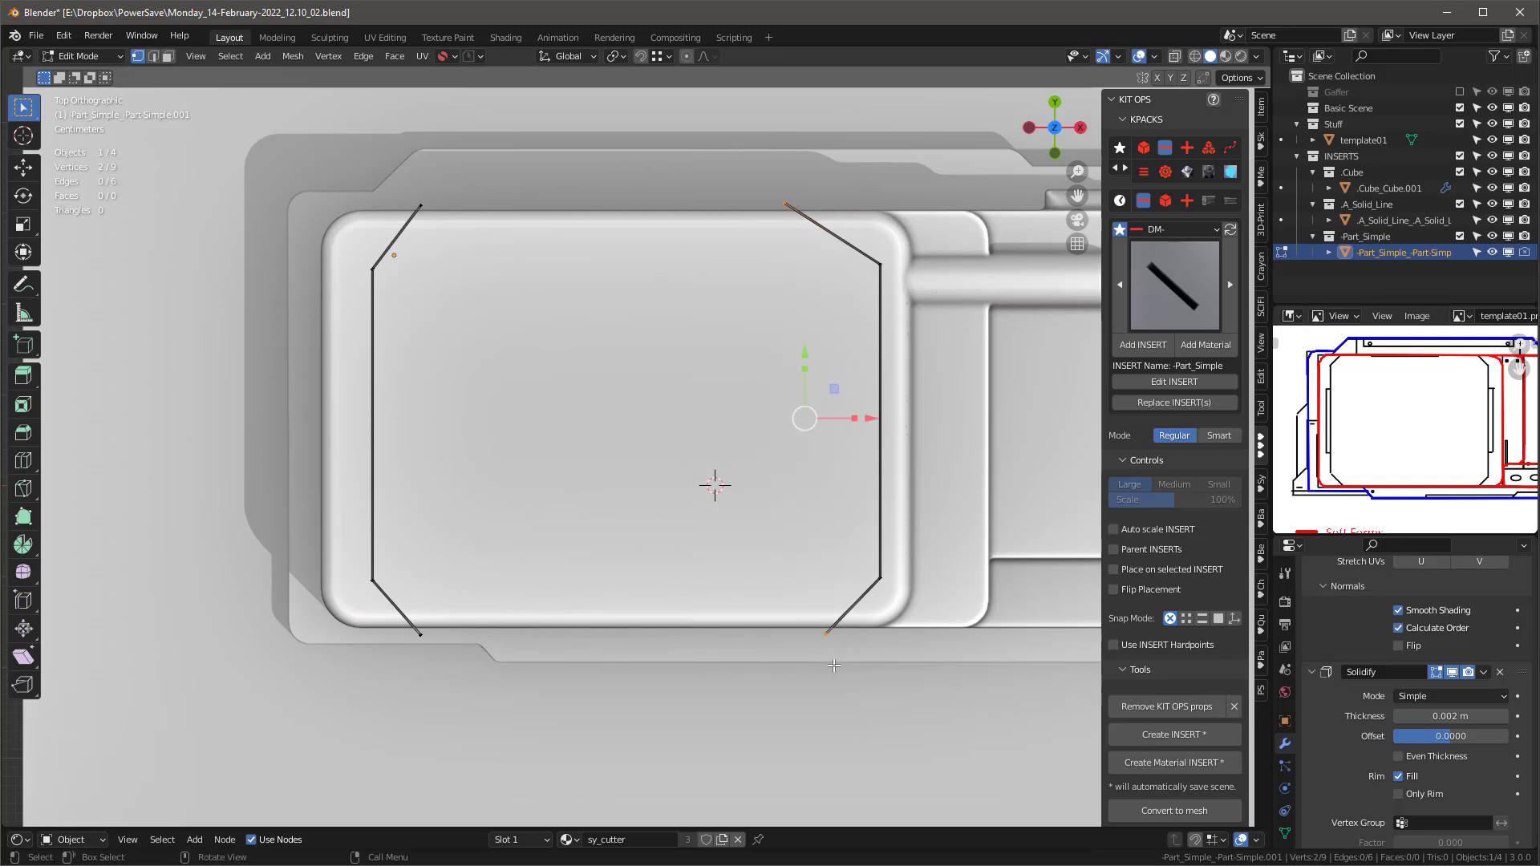
key("ctrl+alt+x")
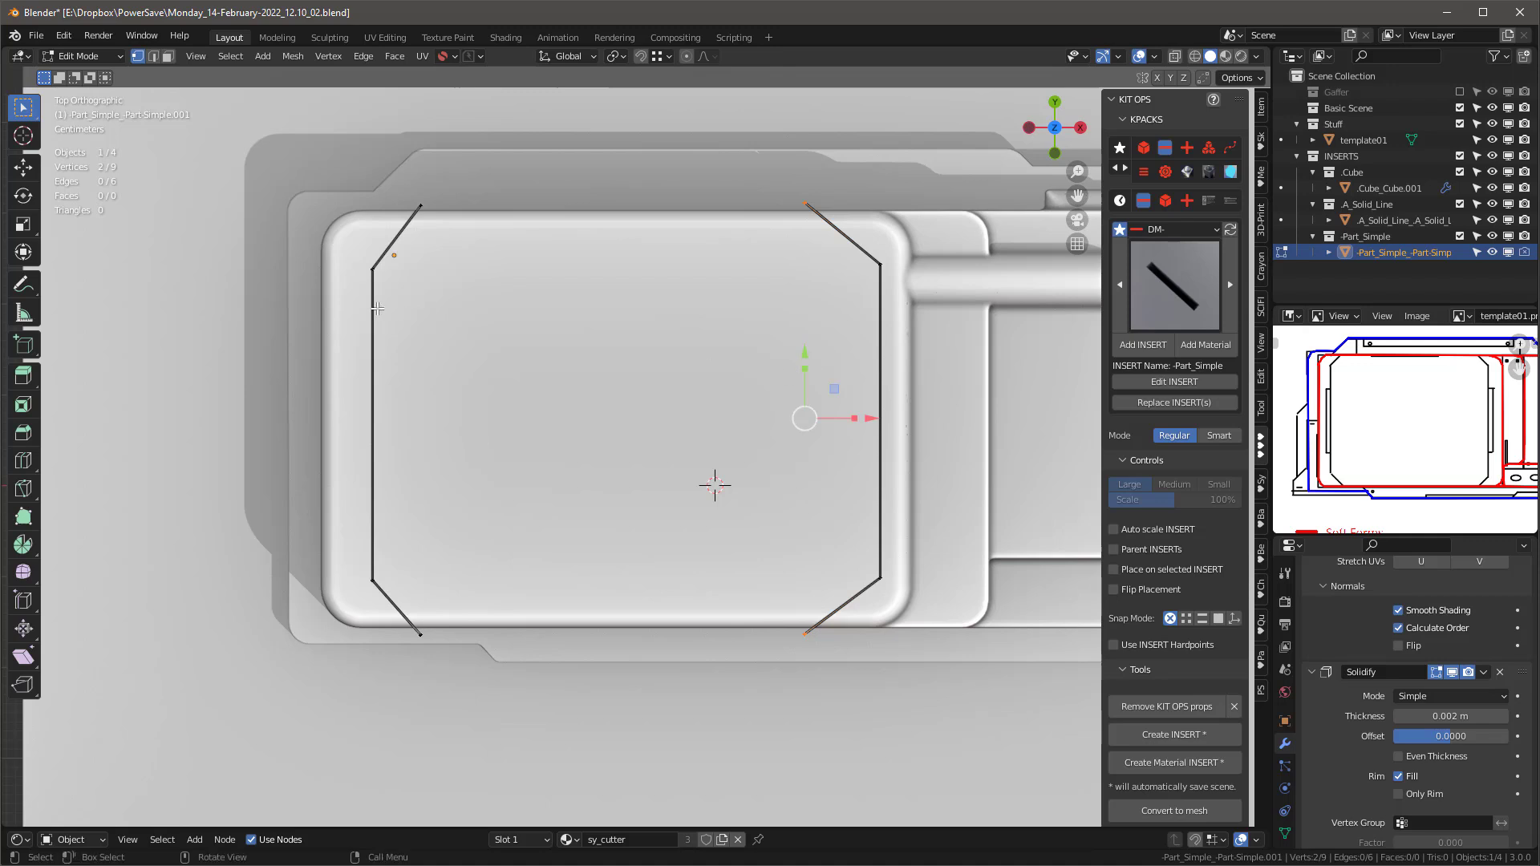
Step: Align the upper pair and the lower pair of corner vertices of the two lines along Y
left_click_drag(350, 257, 939, 306)
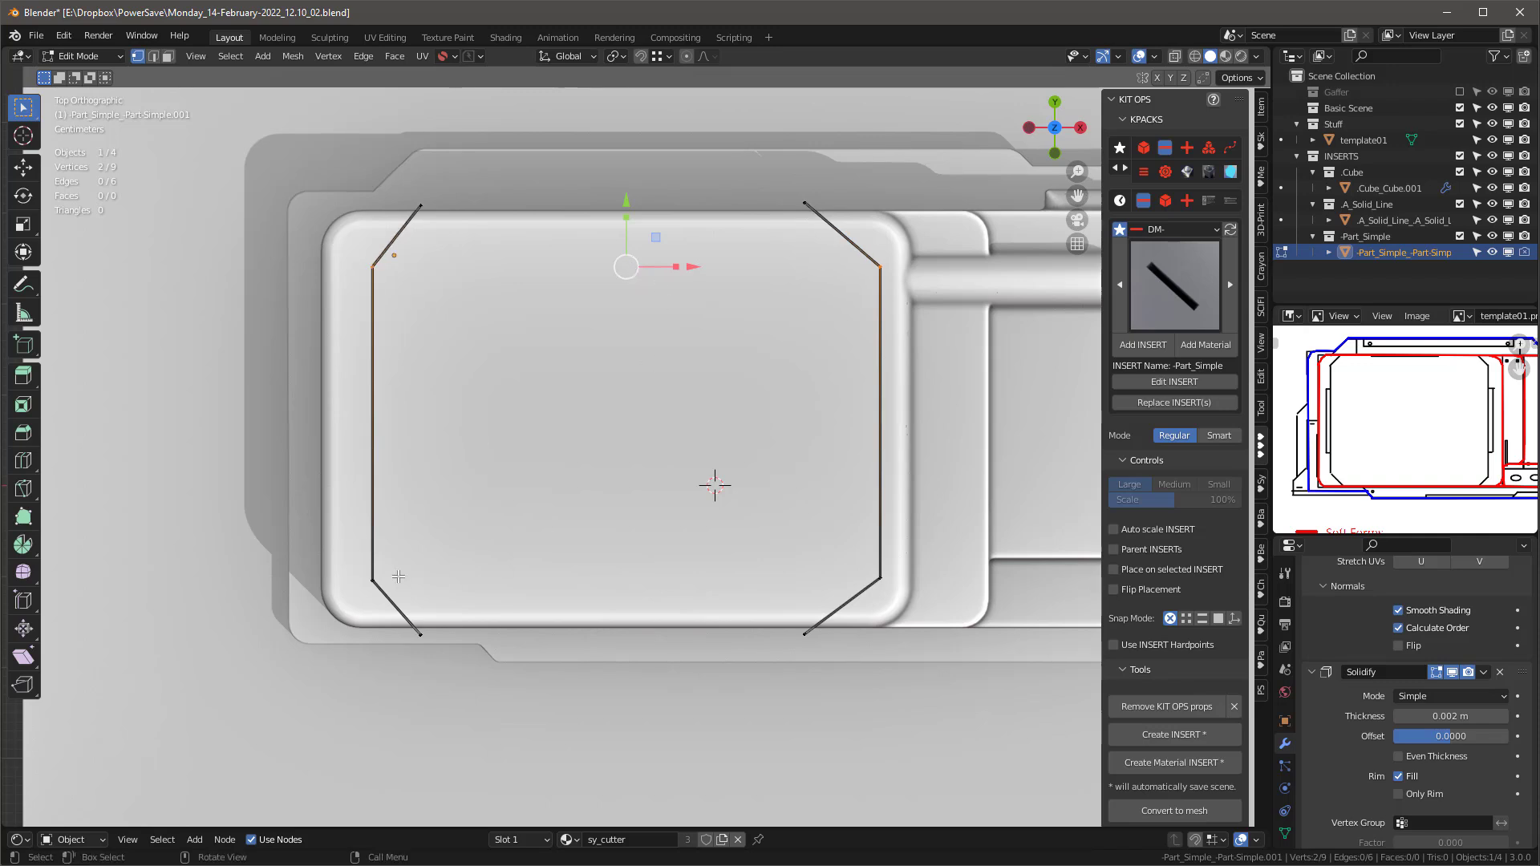
left_click_drag(348, 560, 915, 600)
key("ctrl+alt+y")
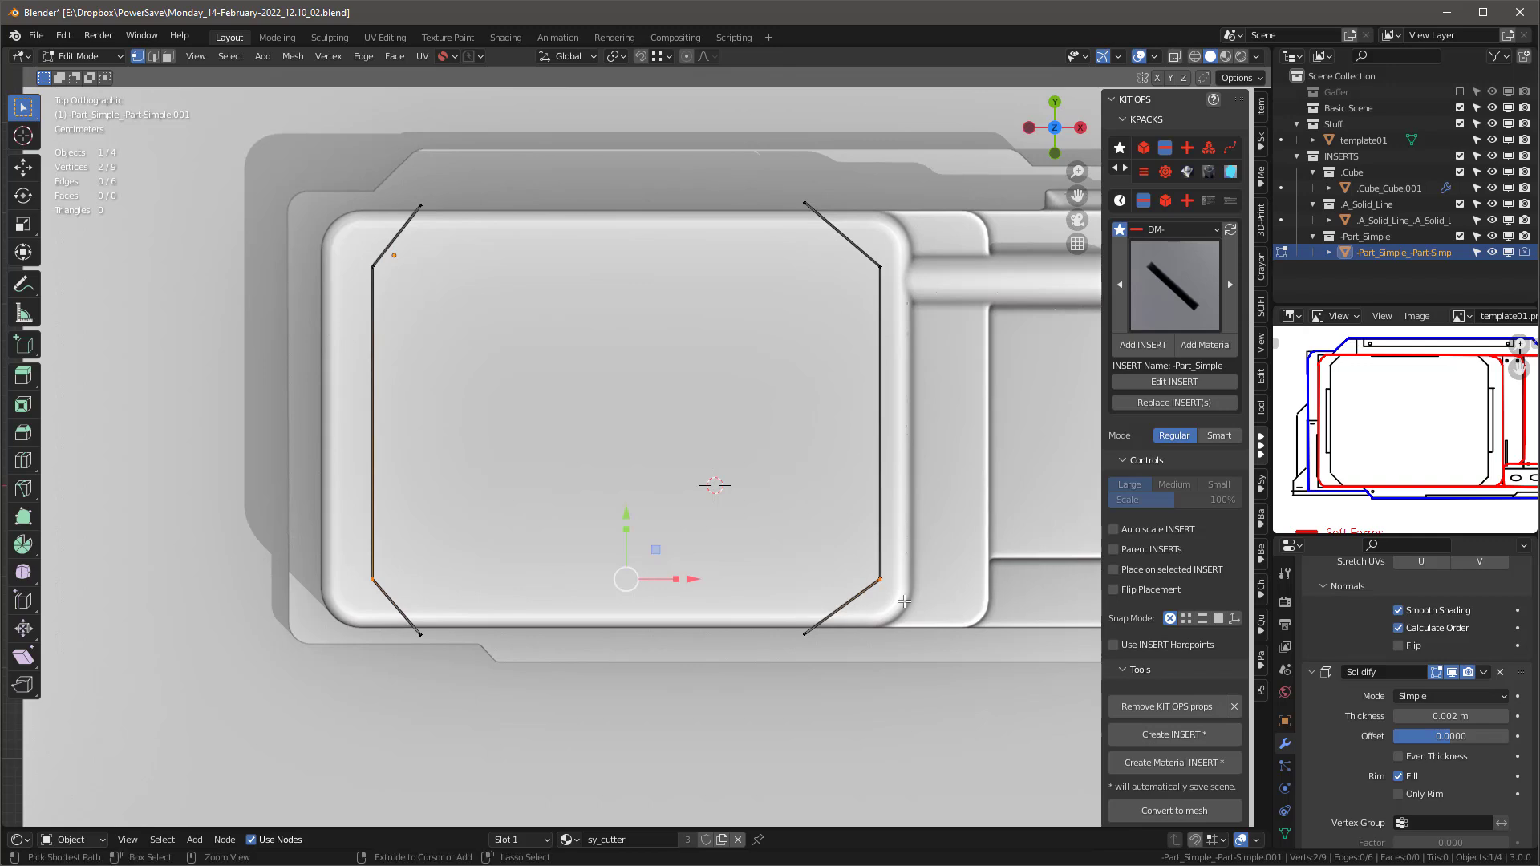
Step: Shift the right line's two end vertices slightly outward along X
left_click_drag(783, 186, 873, 664)
left_click_drag(865, 418, 876, 418)
Step: Raise the mean bevel weight of both lines' corner vertices and set the Bevel modifier's amount to 0.041 m
left_click_drag(366, 265, 888, 358)
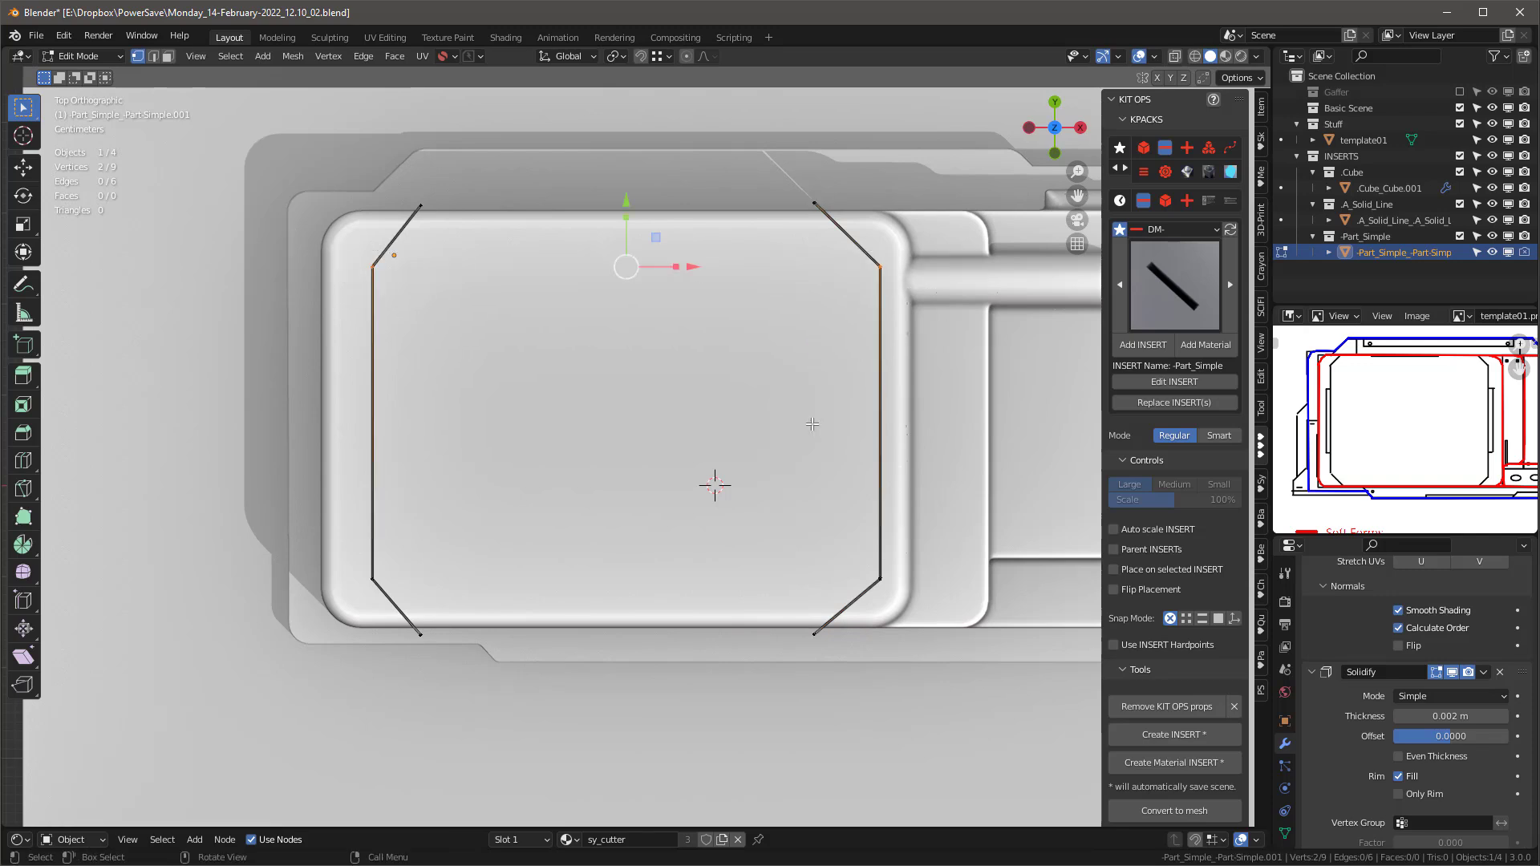
left_click_drag(349, 560, 886, 589)
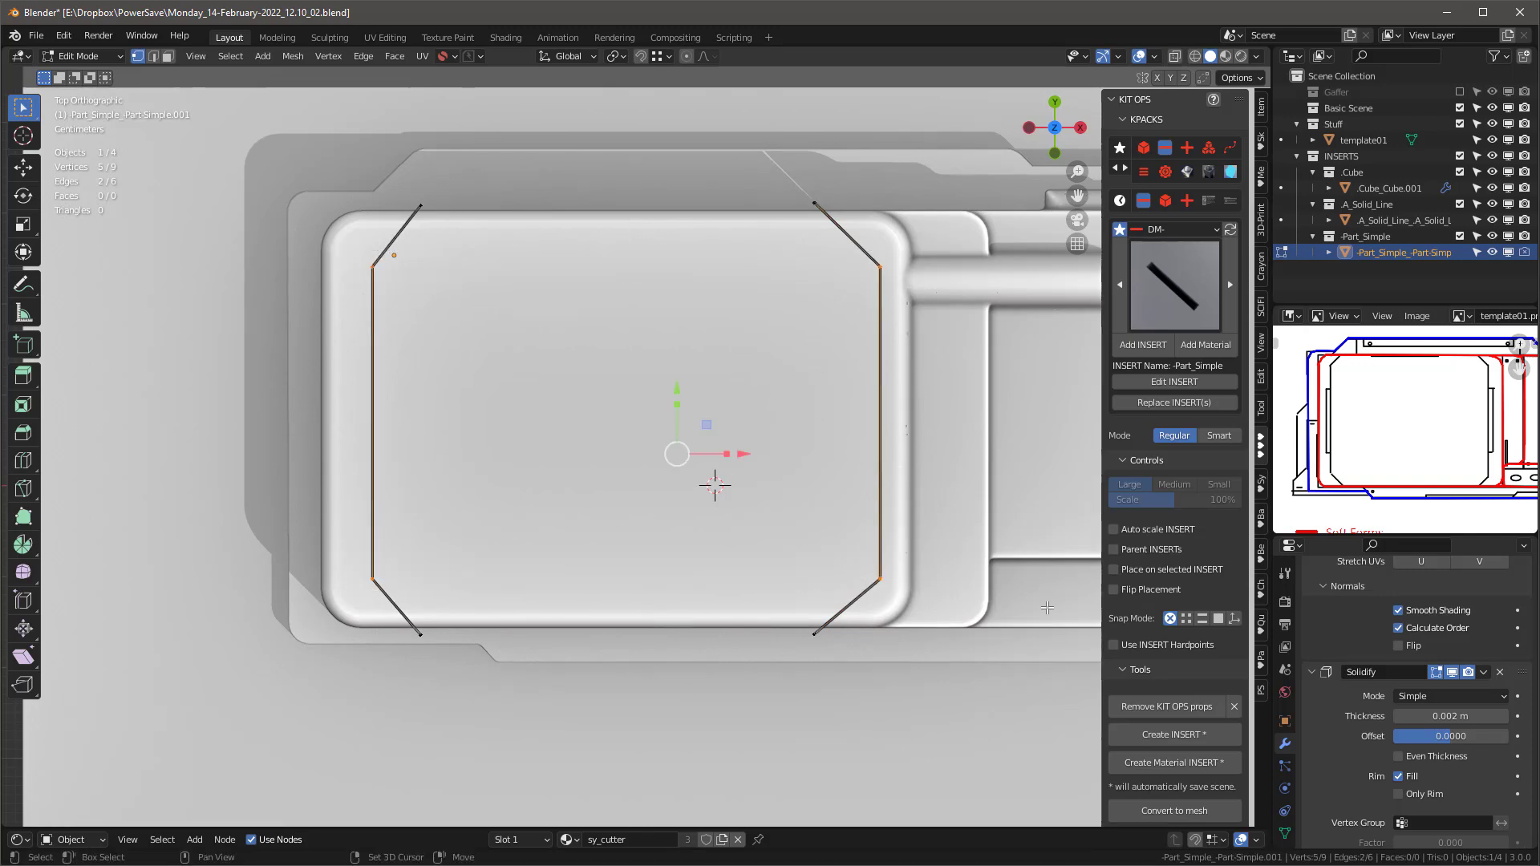
left_click(1260, 107)
left_click_drag(1183, 224, 1234, 225)
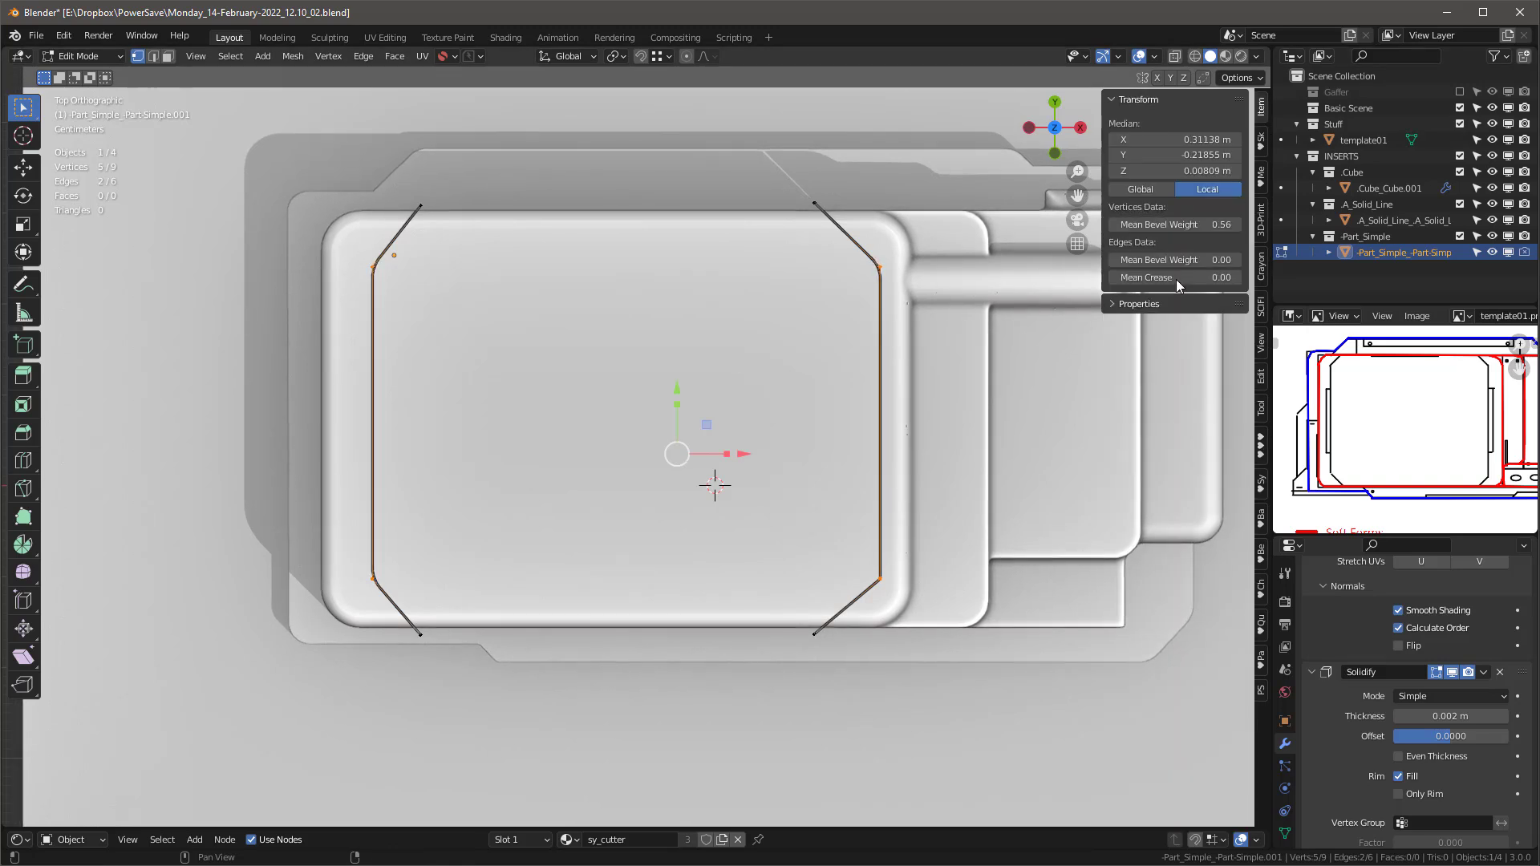
scroll(1364, 726, "up", 10)
left_click_drag(1450, 723, 1475, 724)
Step: Merge the overlapping vertices at the right line's lower corner at their center
left_click(883, 579)
left_click_drag(1201, 226, 1209, 226)
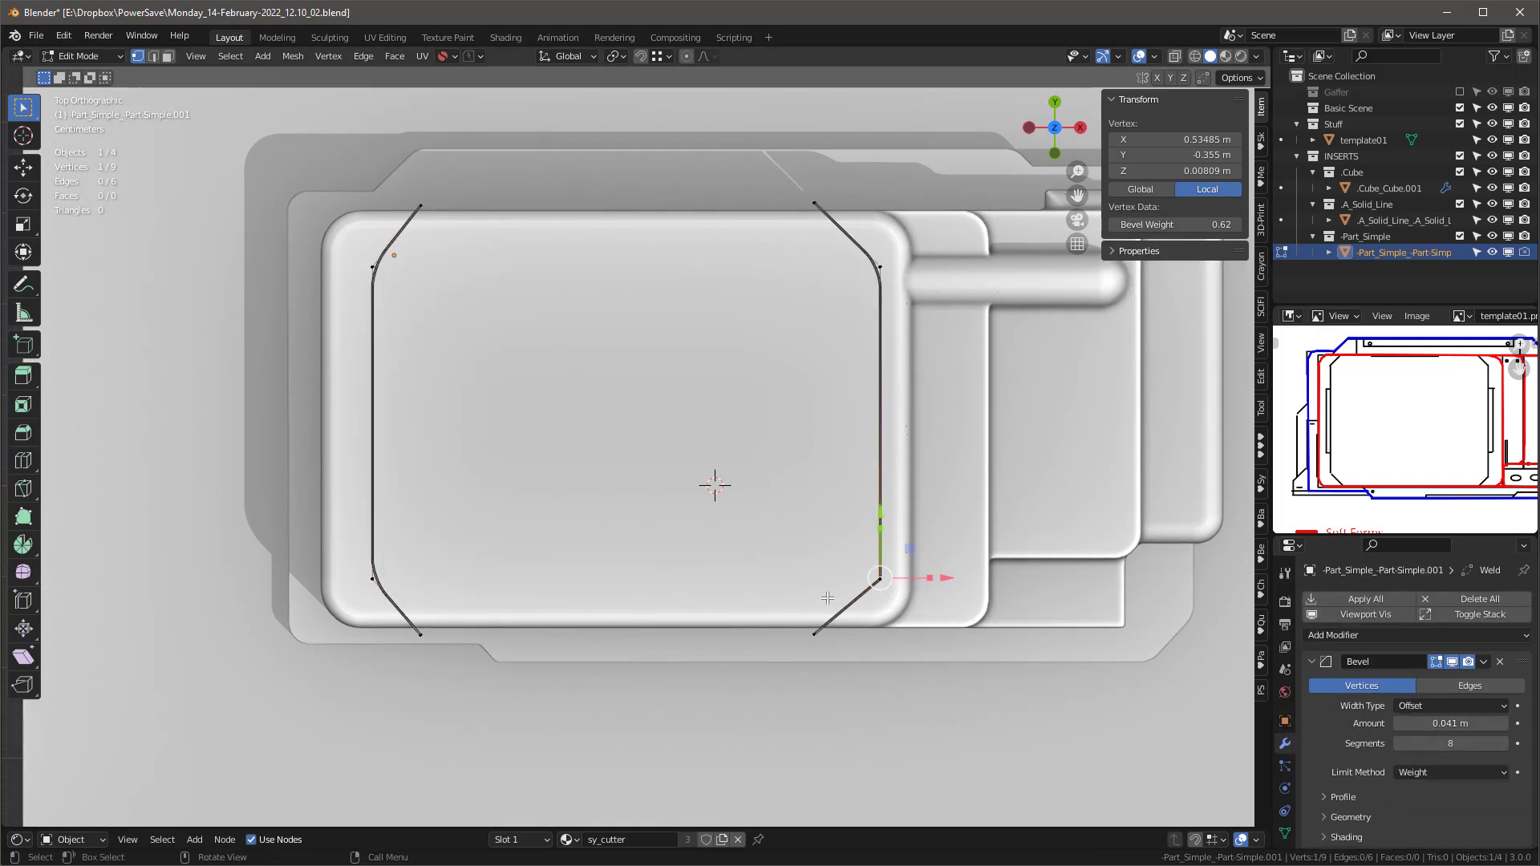
scroll(881, 581, "up", 17)
scroll(843, 509, "down", 5)
scroll(843, 509, "down", 5)
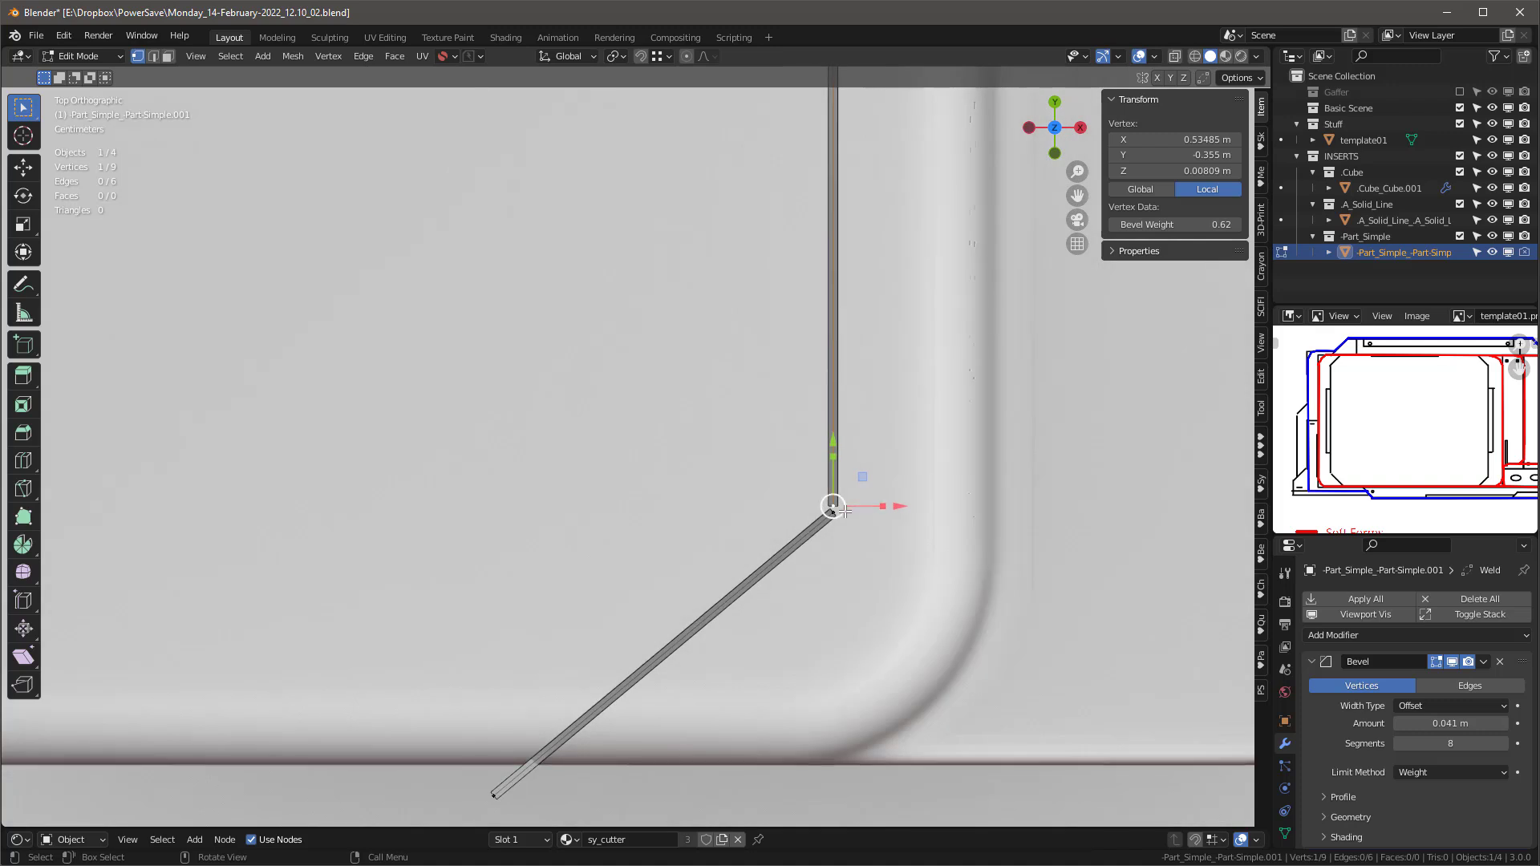
scroll(830, 509, "up", 5)
left_click(822, 549, "shift")
key("m")
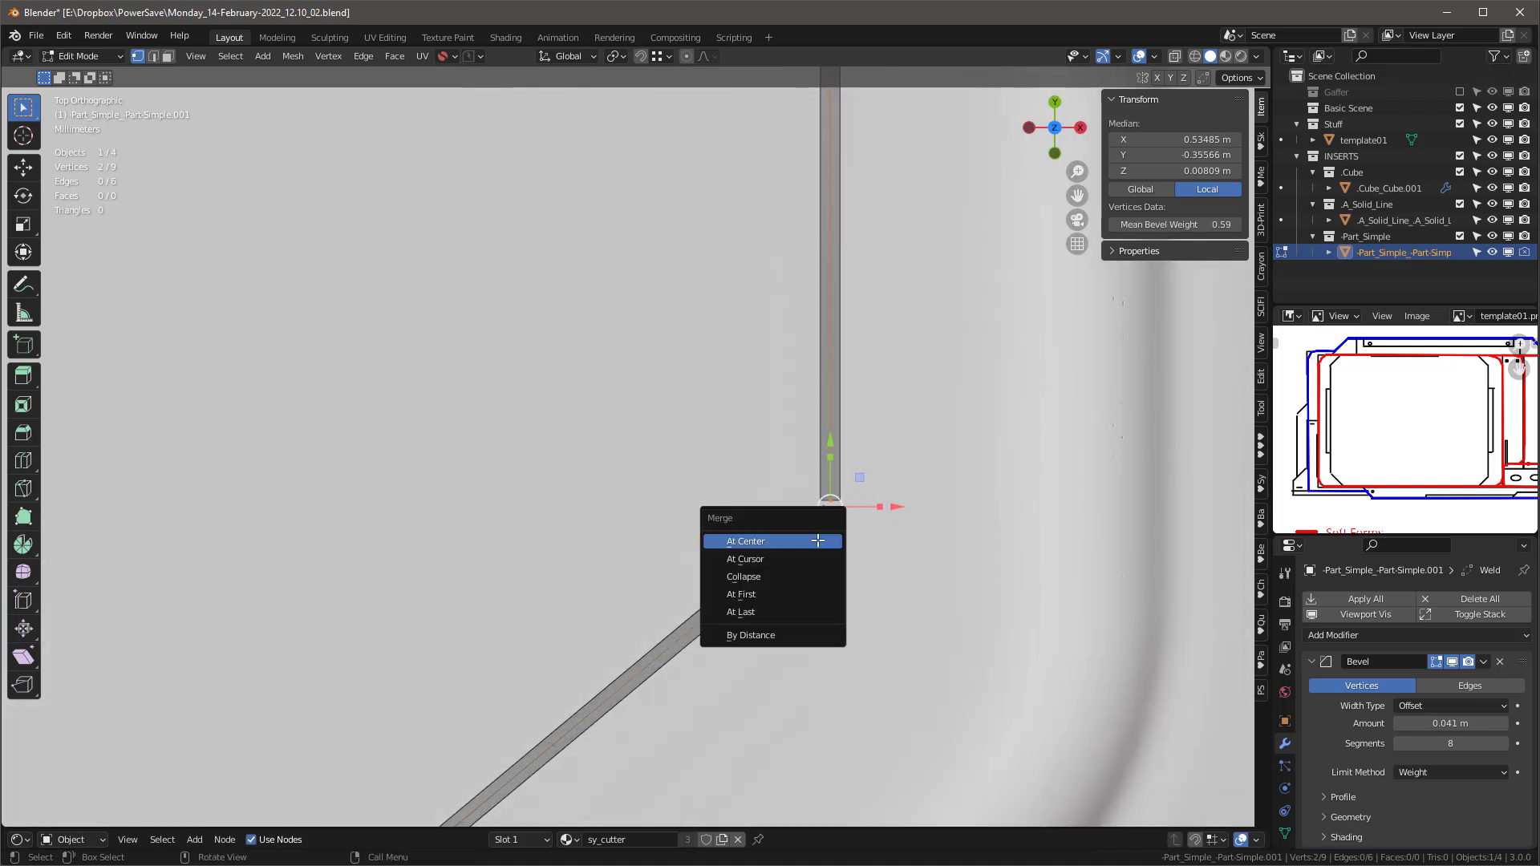
left_click(773, 539)
scroll(928, 544, "down", 6)
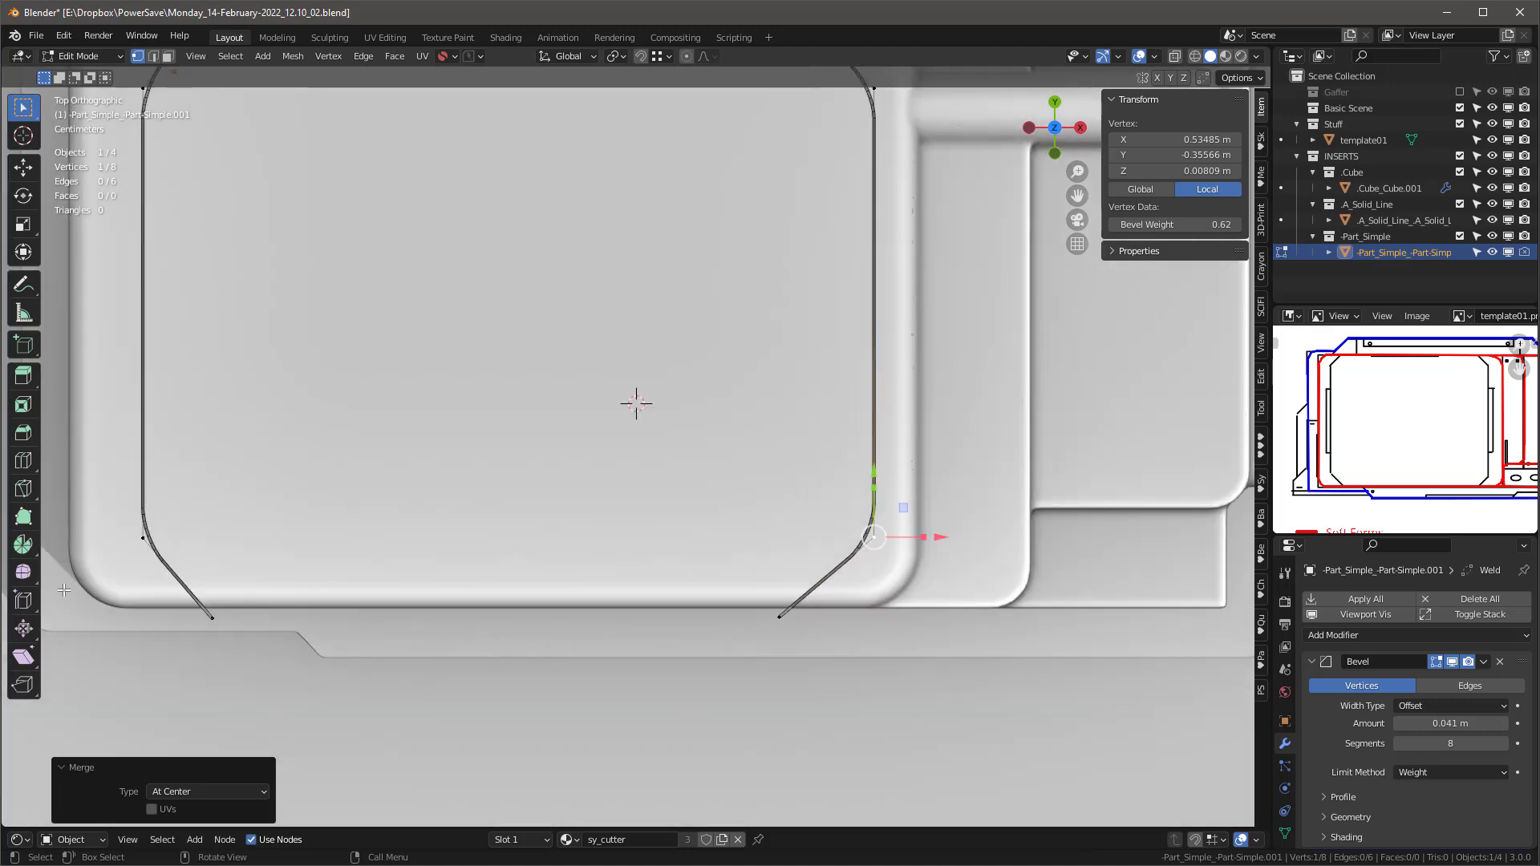
Step: Reset the mean bevel weight of all four corner vertices to 0 and raise it again equally for even rounding
scroll(499, 546, "down", 5)
scroll(500, 419, "up", 3)
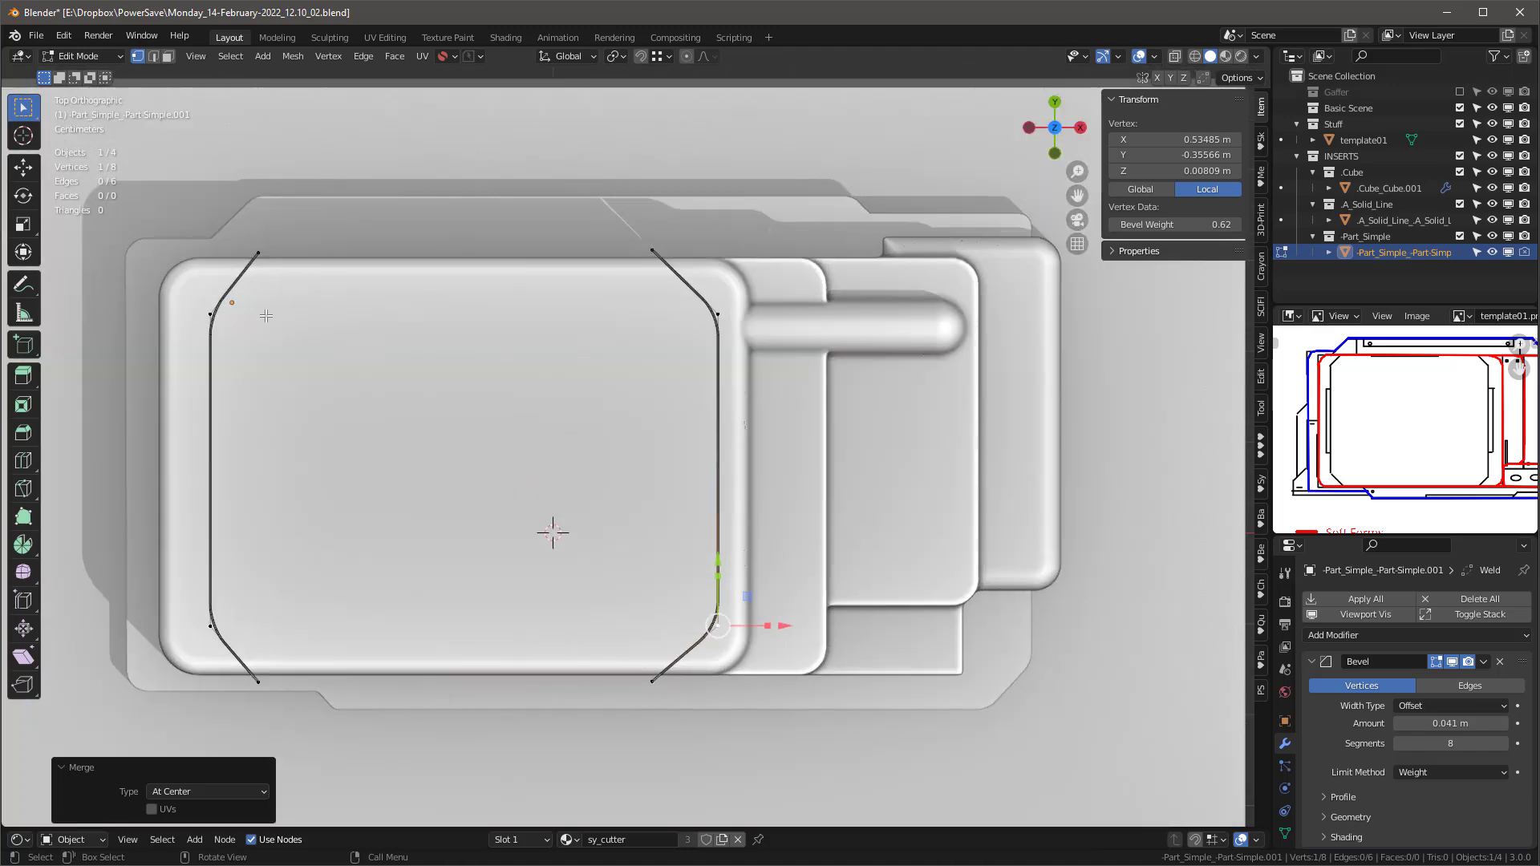
left_click_drag(190, 285, 766, 663)
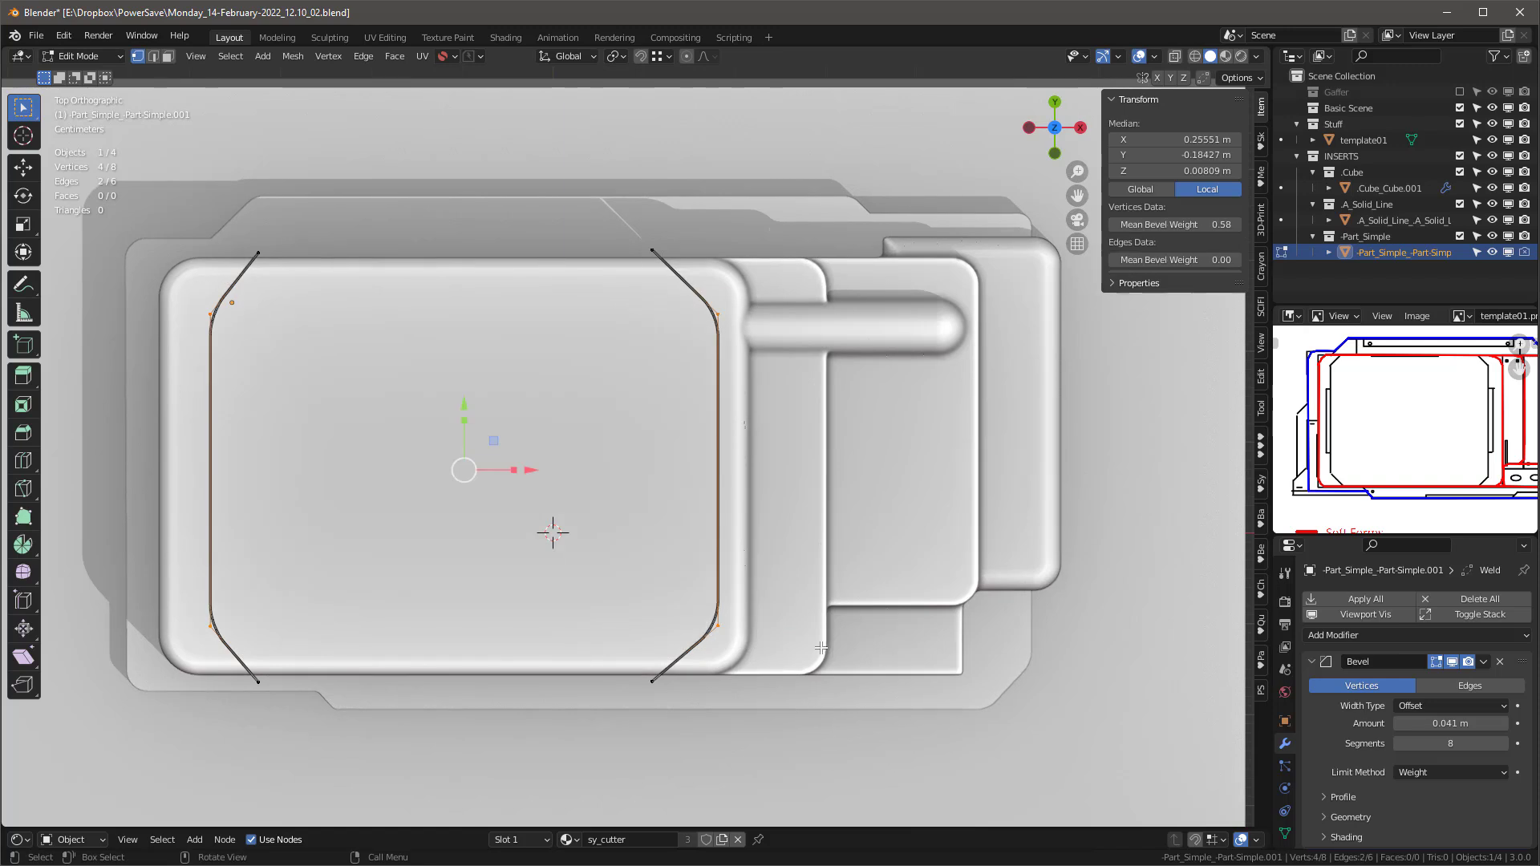
left_click(1206, 226)
type("0")
key("Return")
left_click_drag(1175, 224, 1219, 224)
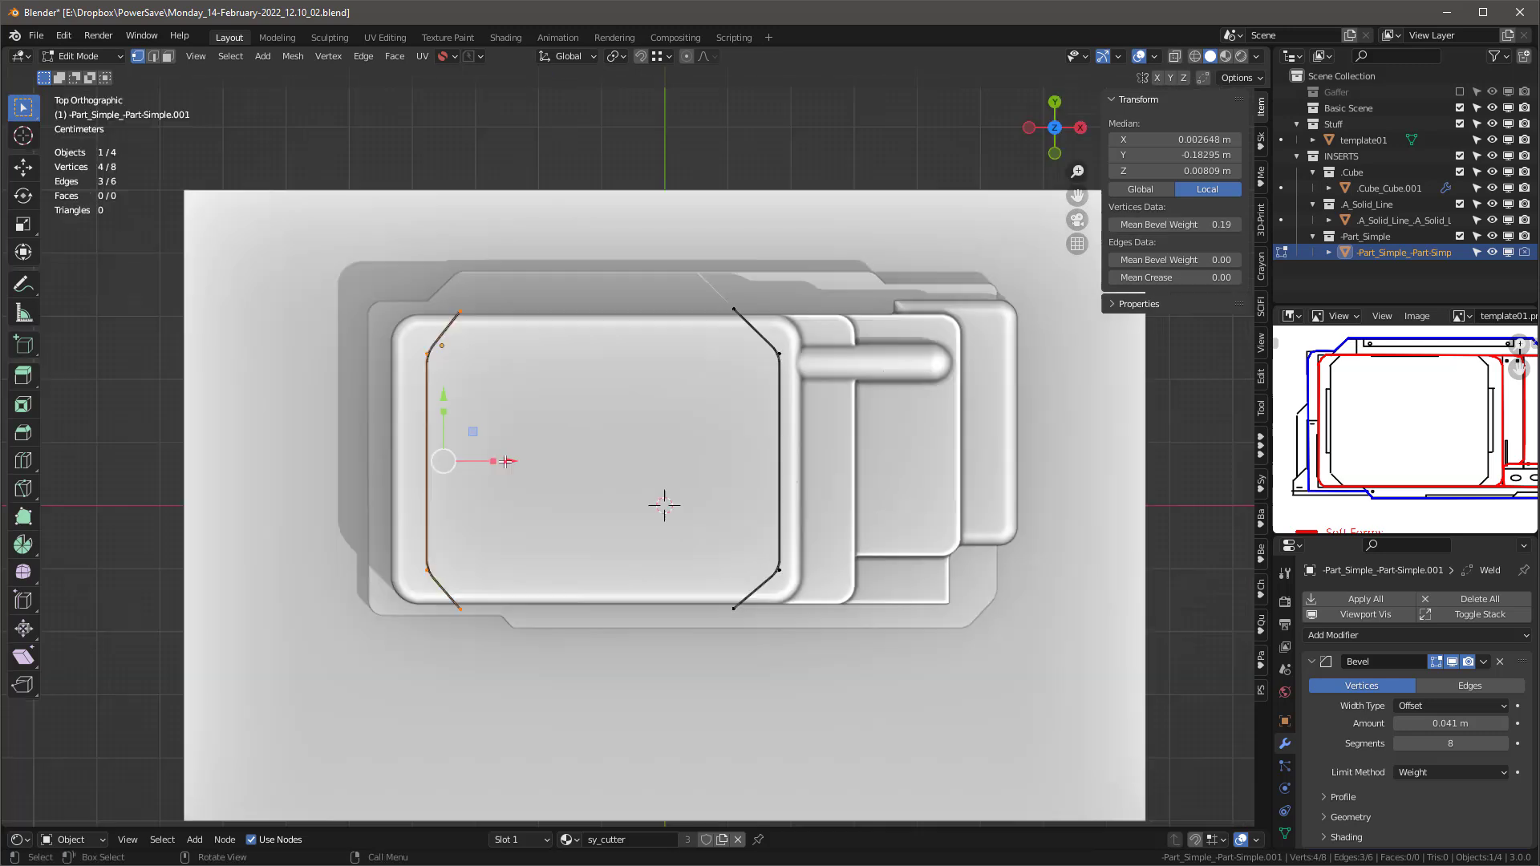
Step: Move the whole left line about -0.014 m along X
left_click_drag(502, 463, 493, 464)
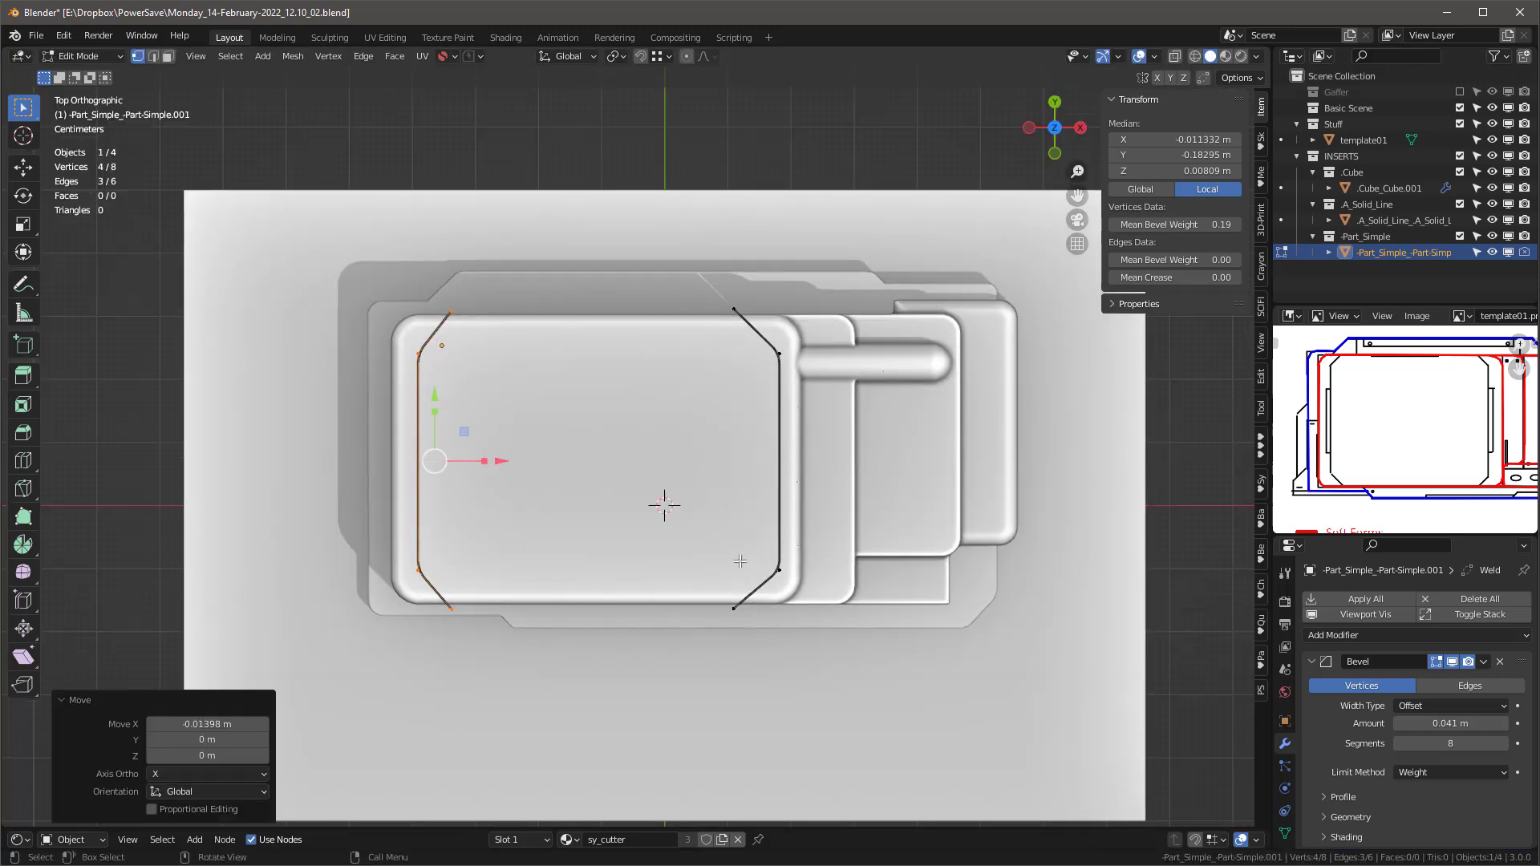
scroll(693, 498, "down", 1)
mouse_move(859, 424)
middle_mouse_down("shift")
mouse_move(816, 434)
mouse_move(856, 405)
middle_mouse_up("shift")
scroll(554, 332, "up", 1)
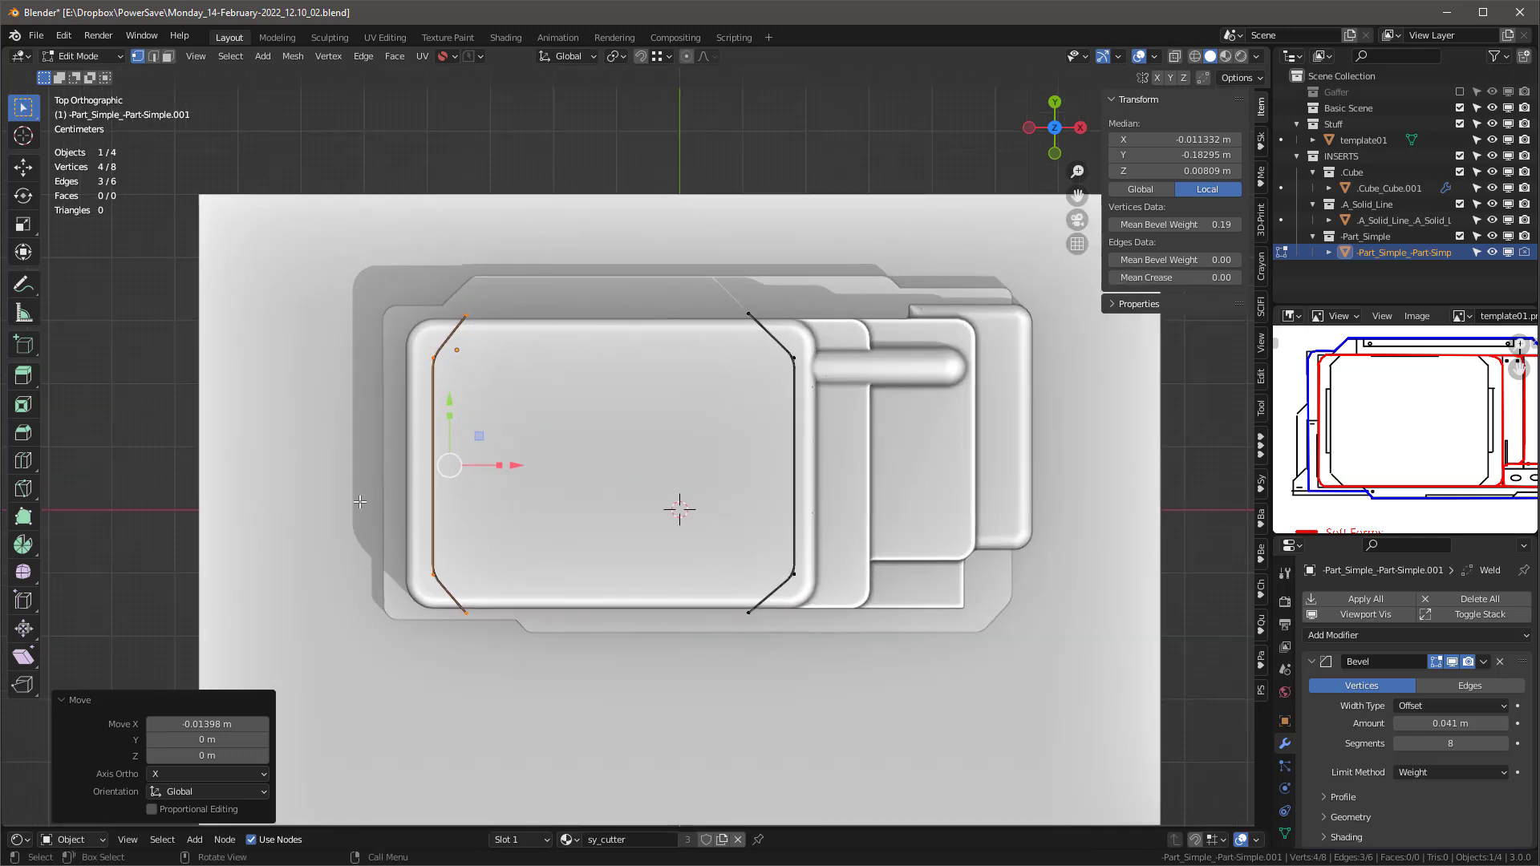
Step: Duplicate the left line's upper end vertex and place the copy on the line's vertical segment
scroll(1326, 447, "up", 3)
scroll(1326, 447, "down", 3)
middle_click_drag(1325, 446, 1299, 445)
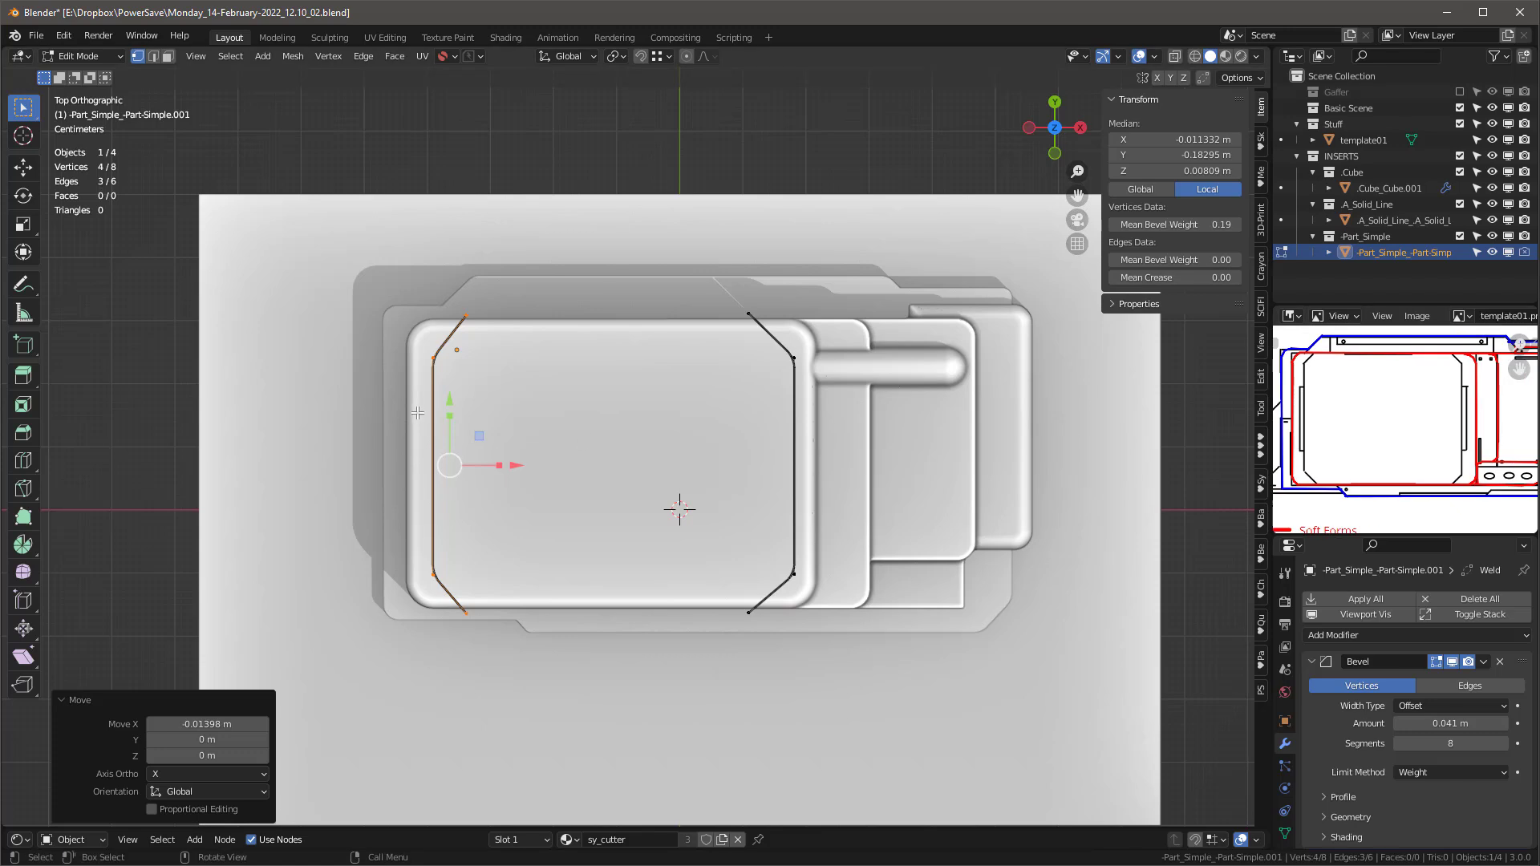
scroll(1299, 417, "up", 4)
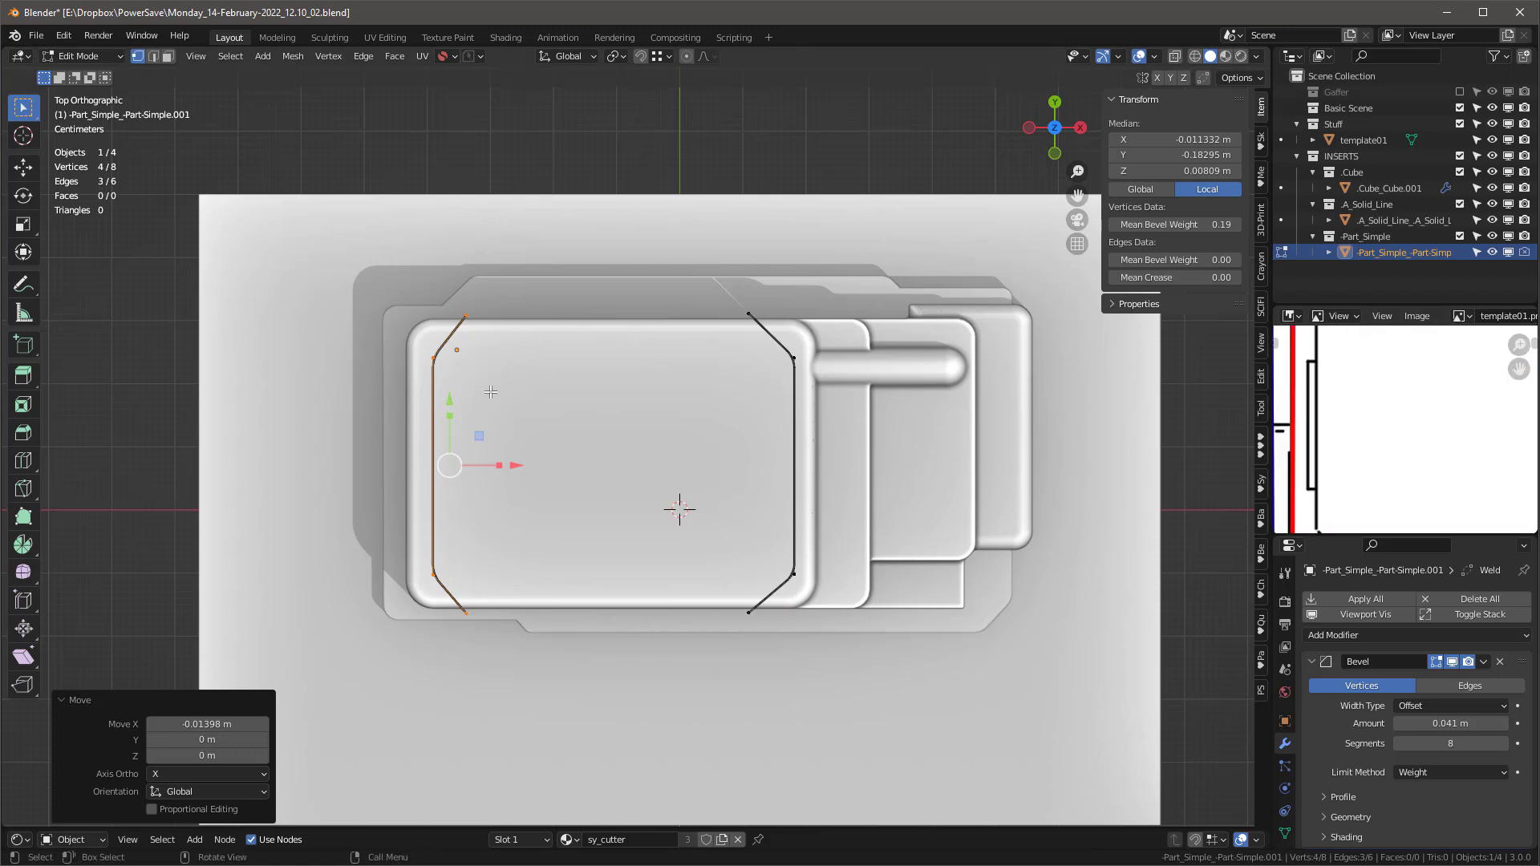
scroll(601, 383, "up", 4)
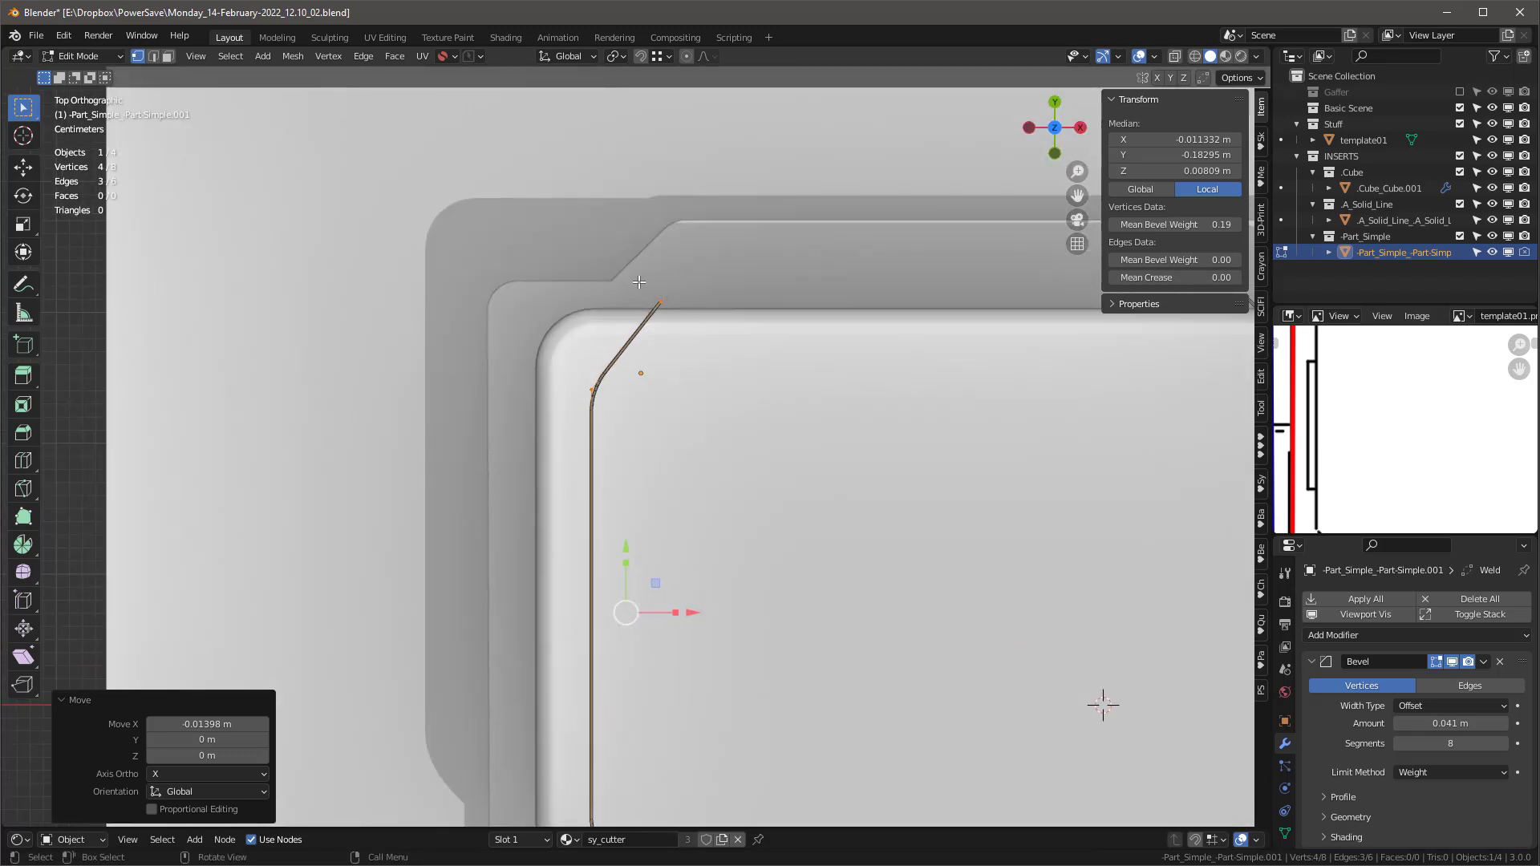
left_click(660, 302)
key("shift+d")
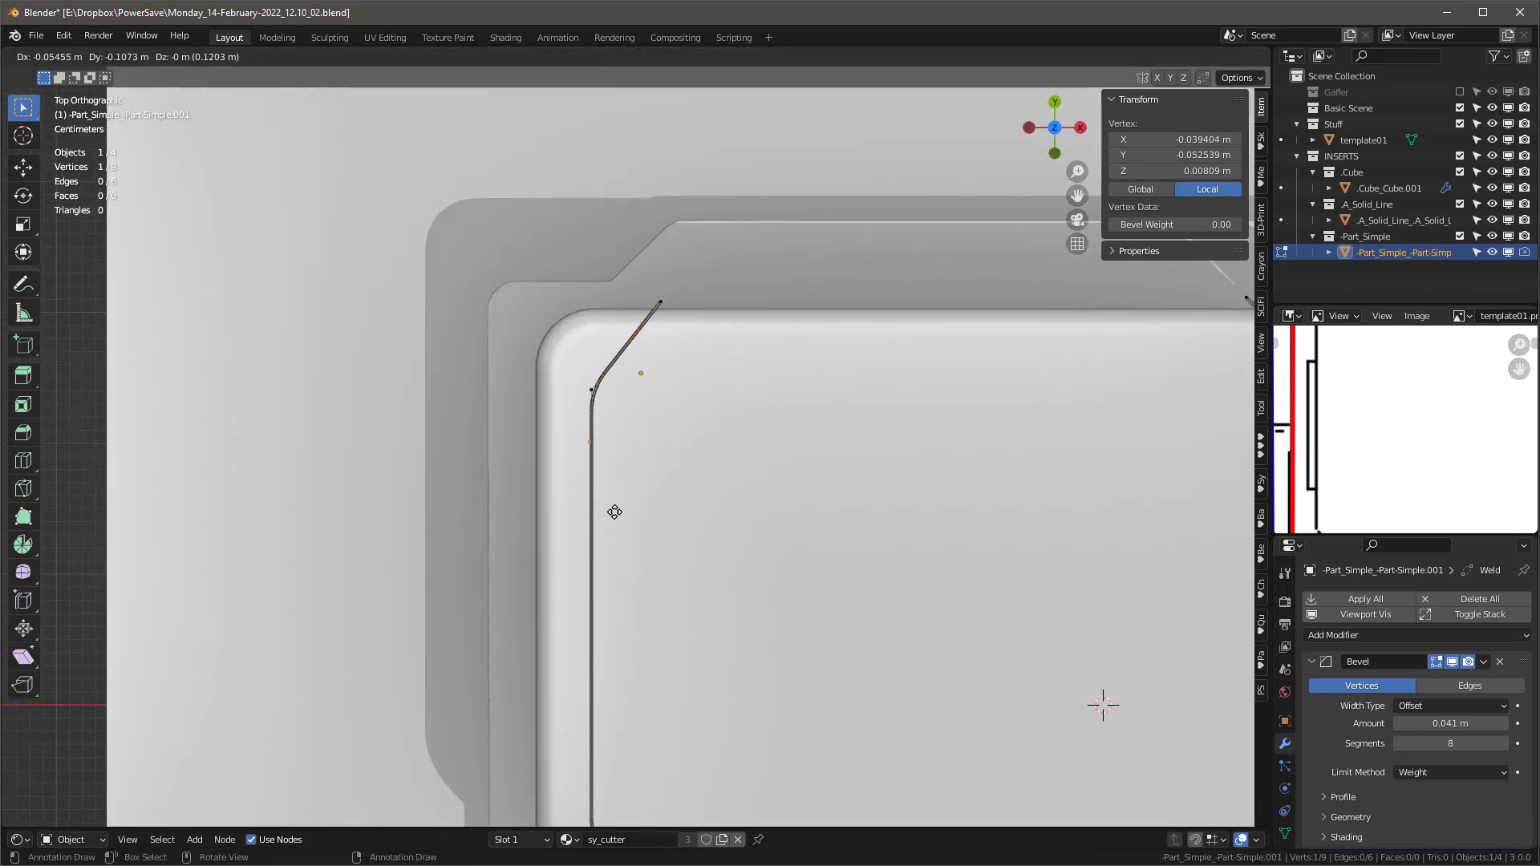
left_click(618, 611)
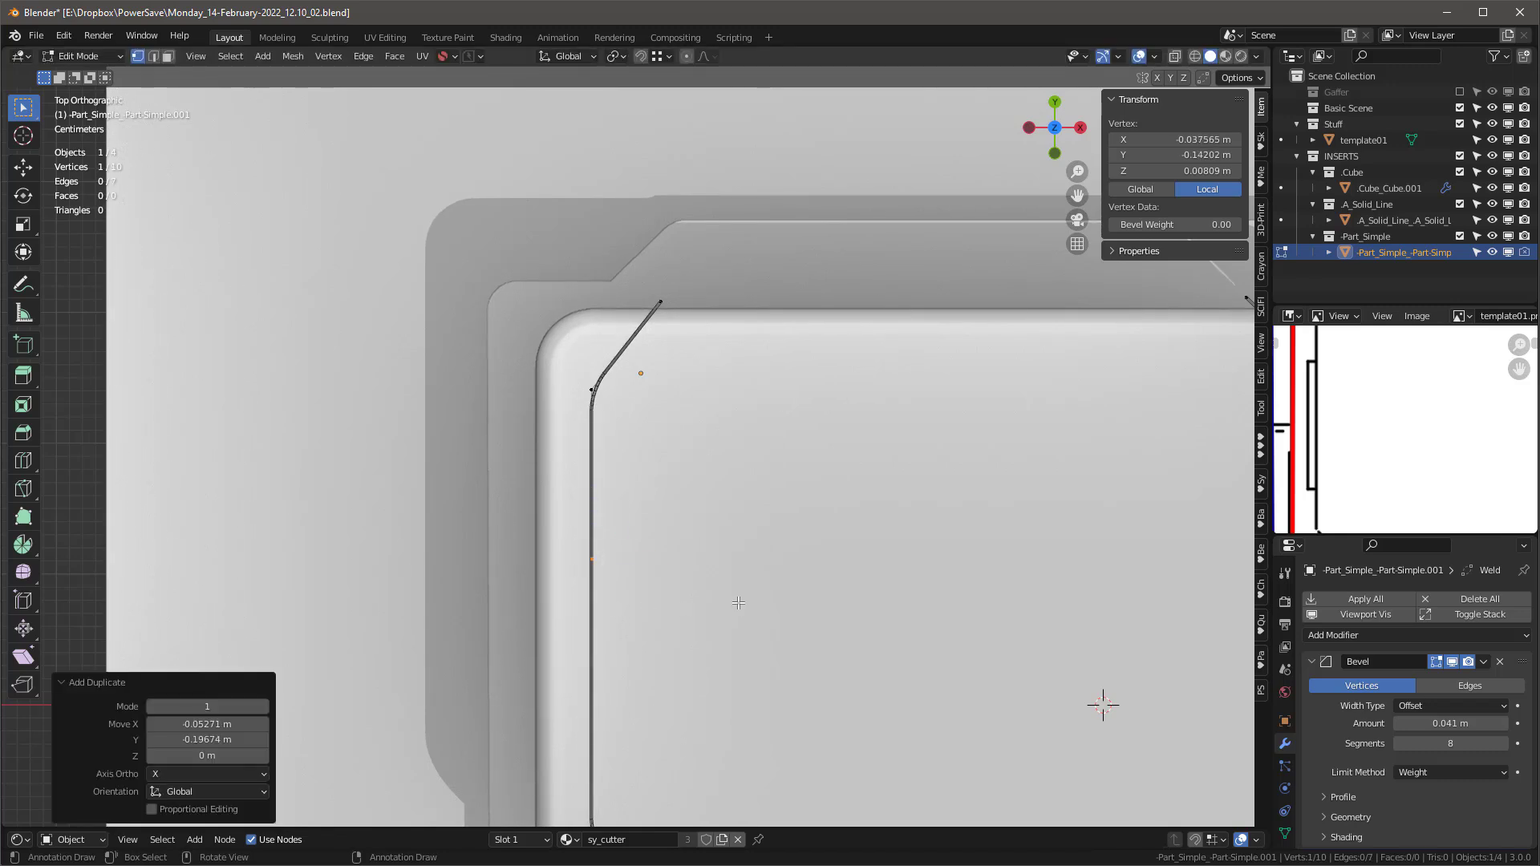
Step: Extrude the duplicated vertex about -0.092 m along X to form a short horizontal line
key("e")
key("x")
left_click(618, 617)
scroll(582, 507, "down", 2)
scroll(629, 507, "up", 4)
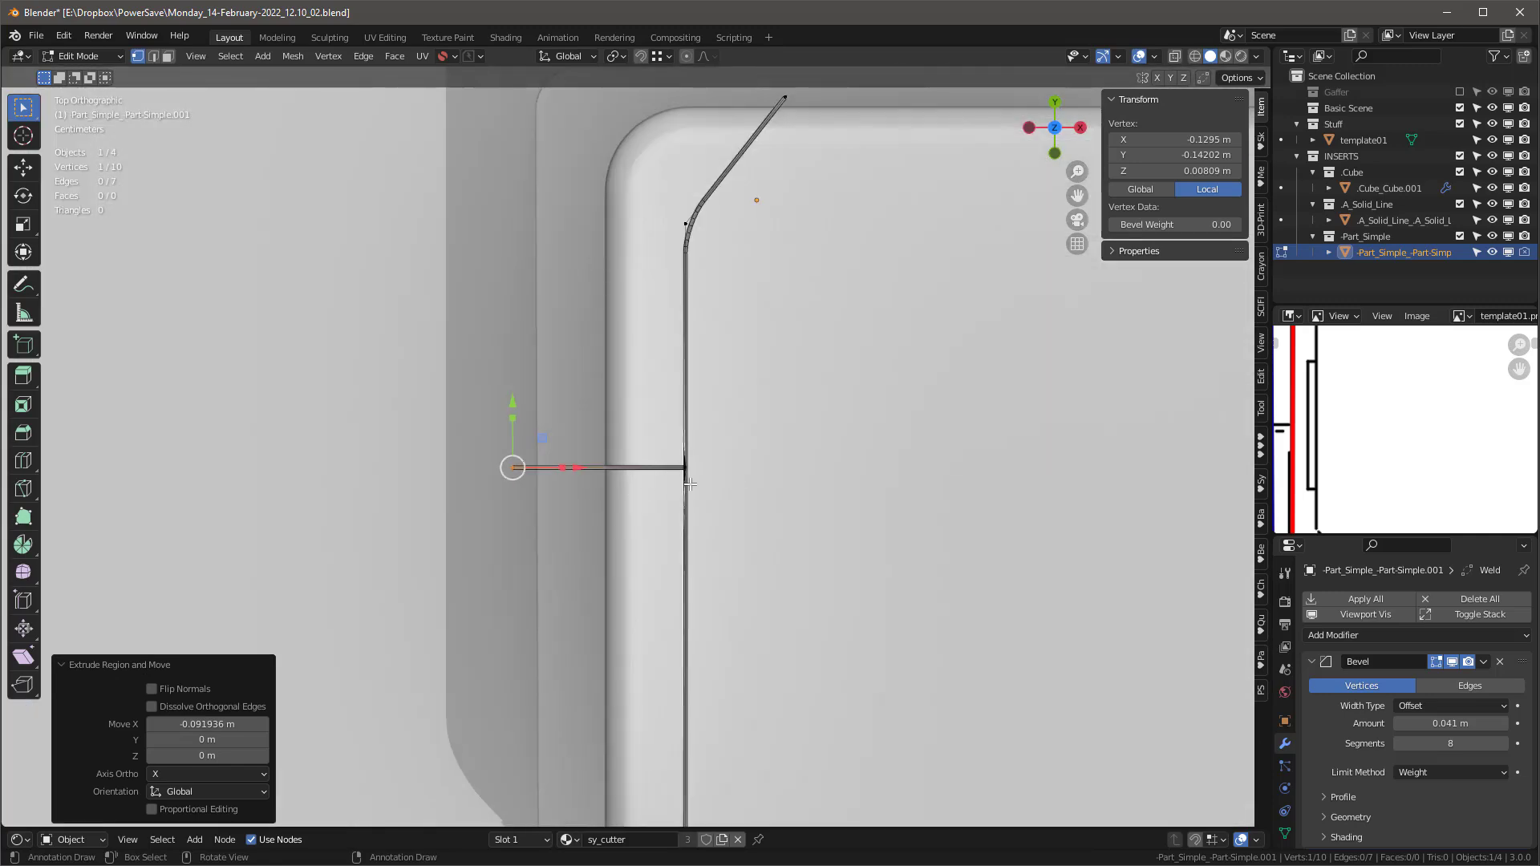
scroll(688, 481, "up", 5)
scroll(722, 413, "down", 6)
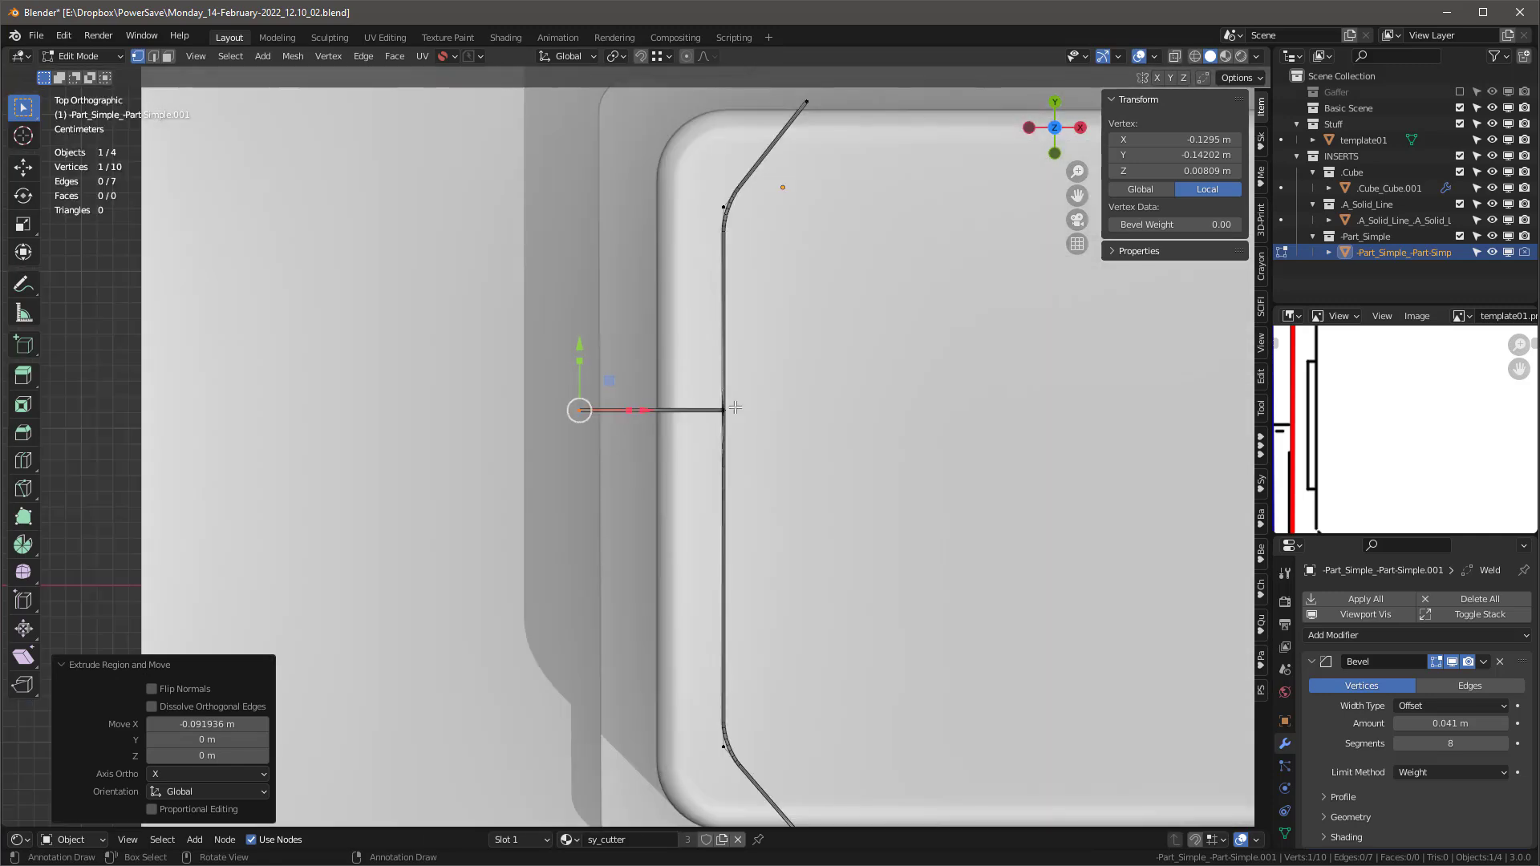
Step: Select the whole short horizontal line and separate it into its own object
key("ctrl+l")
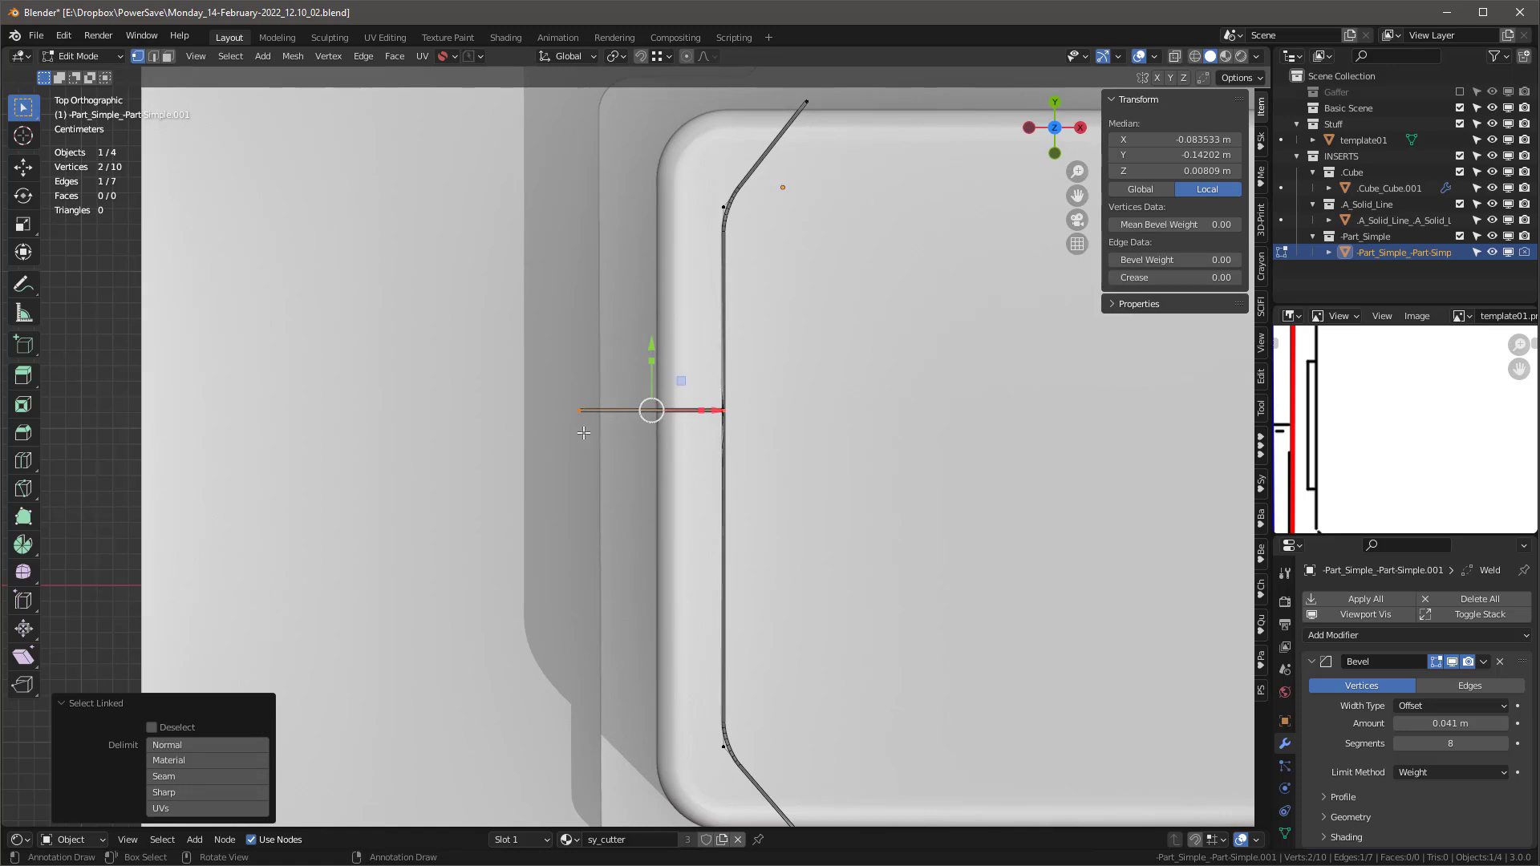
scroll(578, 425, "down", 1)
key("p")
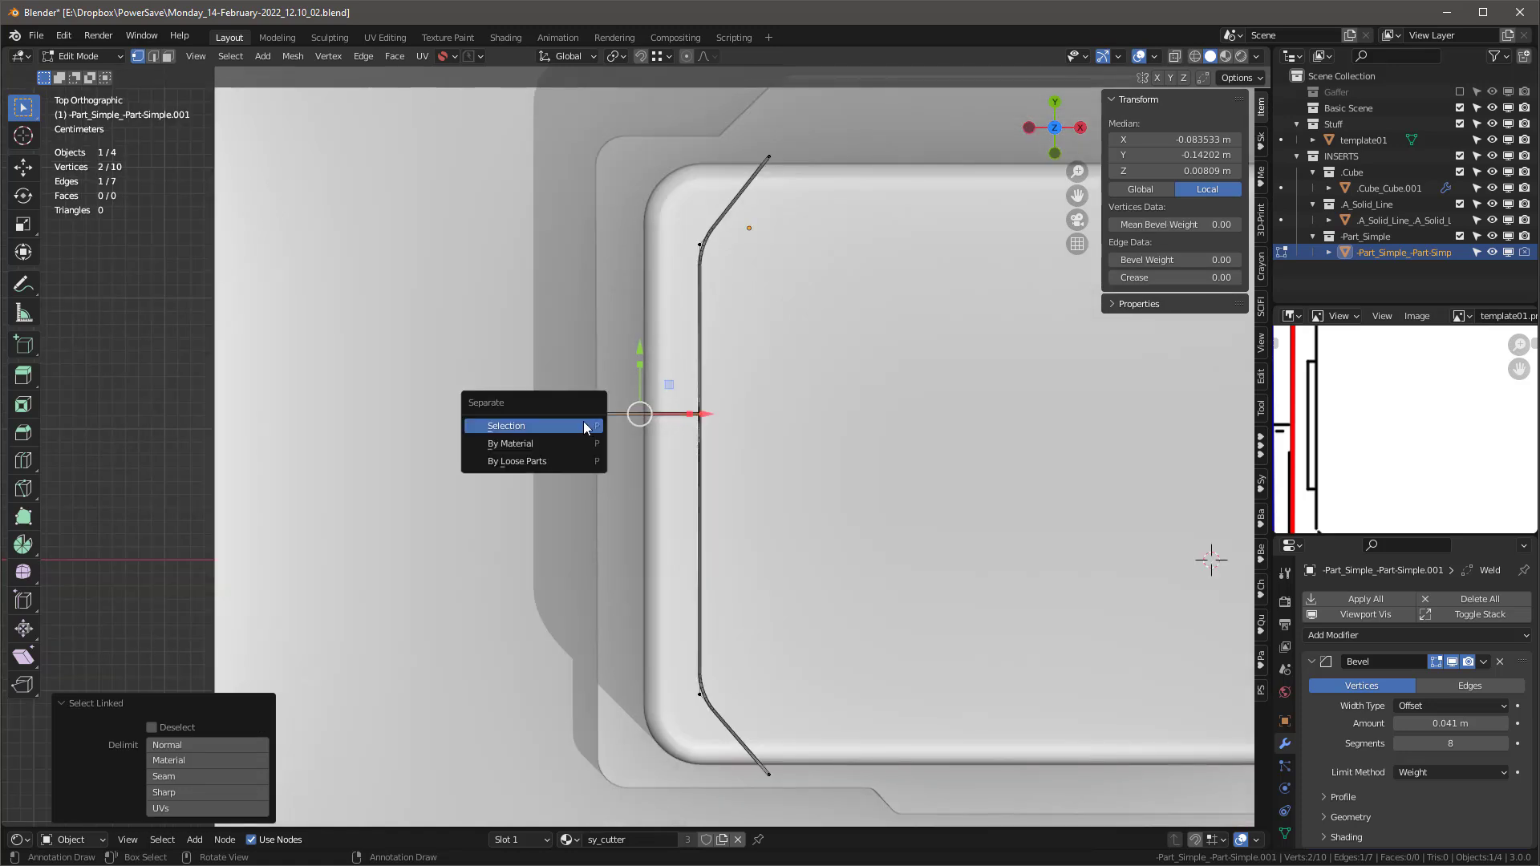
left_click(583, 424)
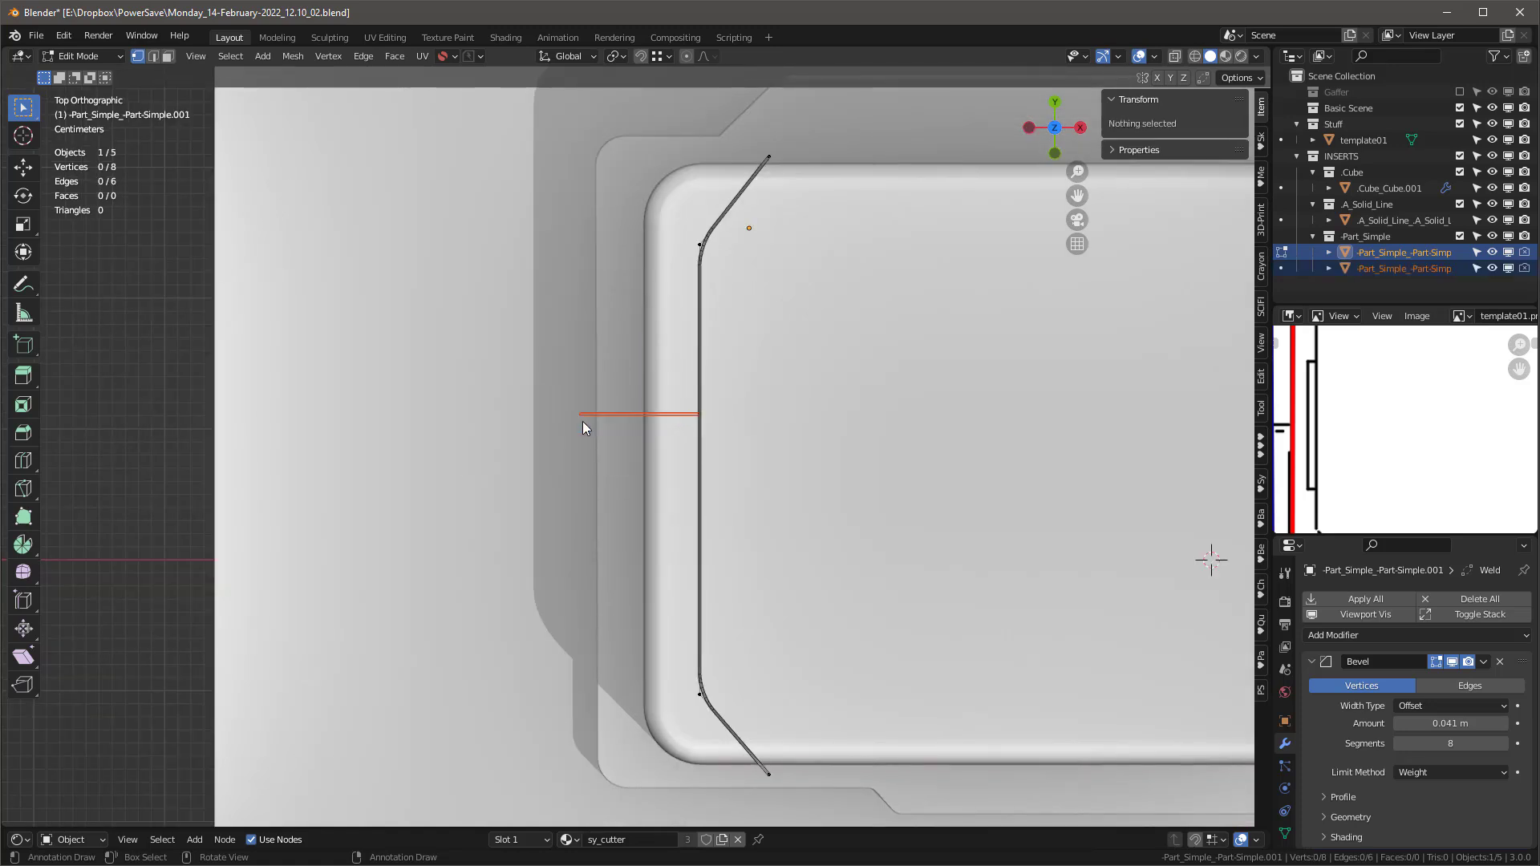
Step: Open the separated short line's mesh for editing and move it about 0.07 m up along Y
key("Tab")
left_click(637, 414)
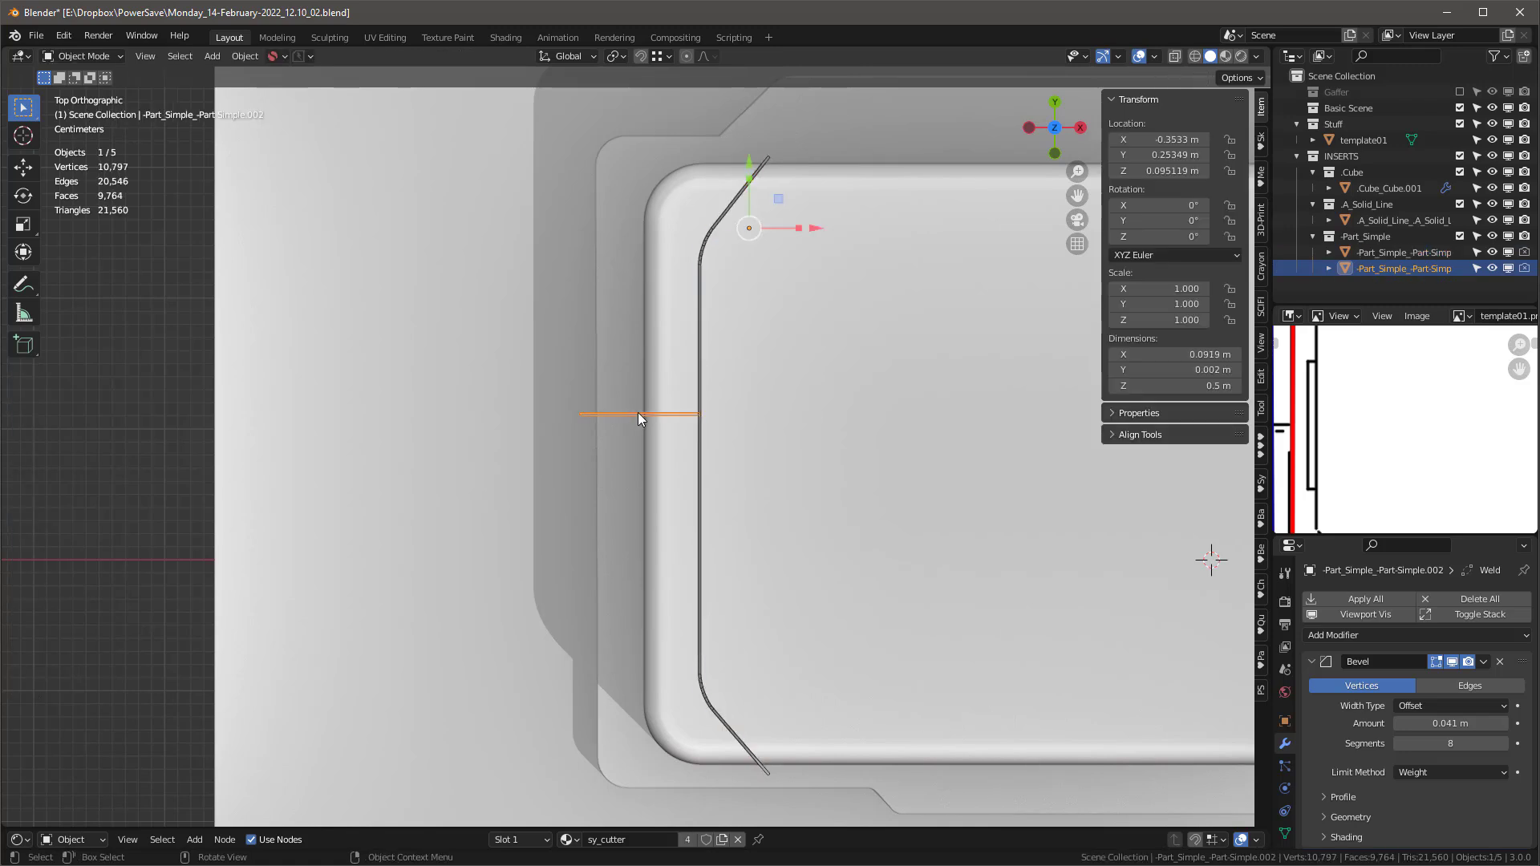
key("Tab")
scroll(520, 390, "up", 2)
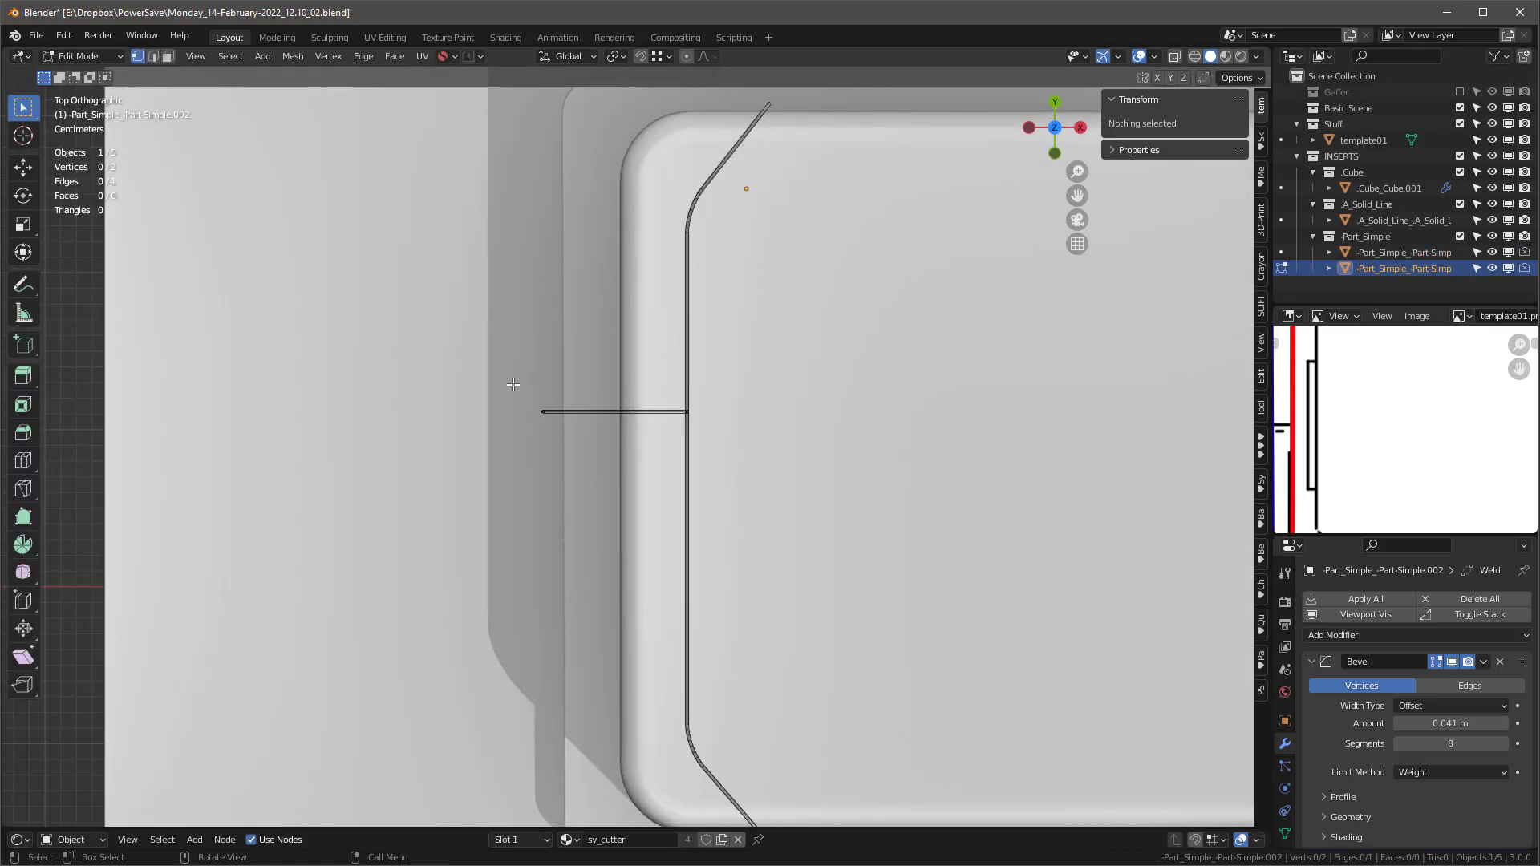
key("a")
left_click_drag(618, 348, 623, 236)
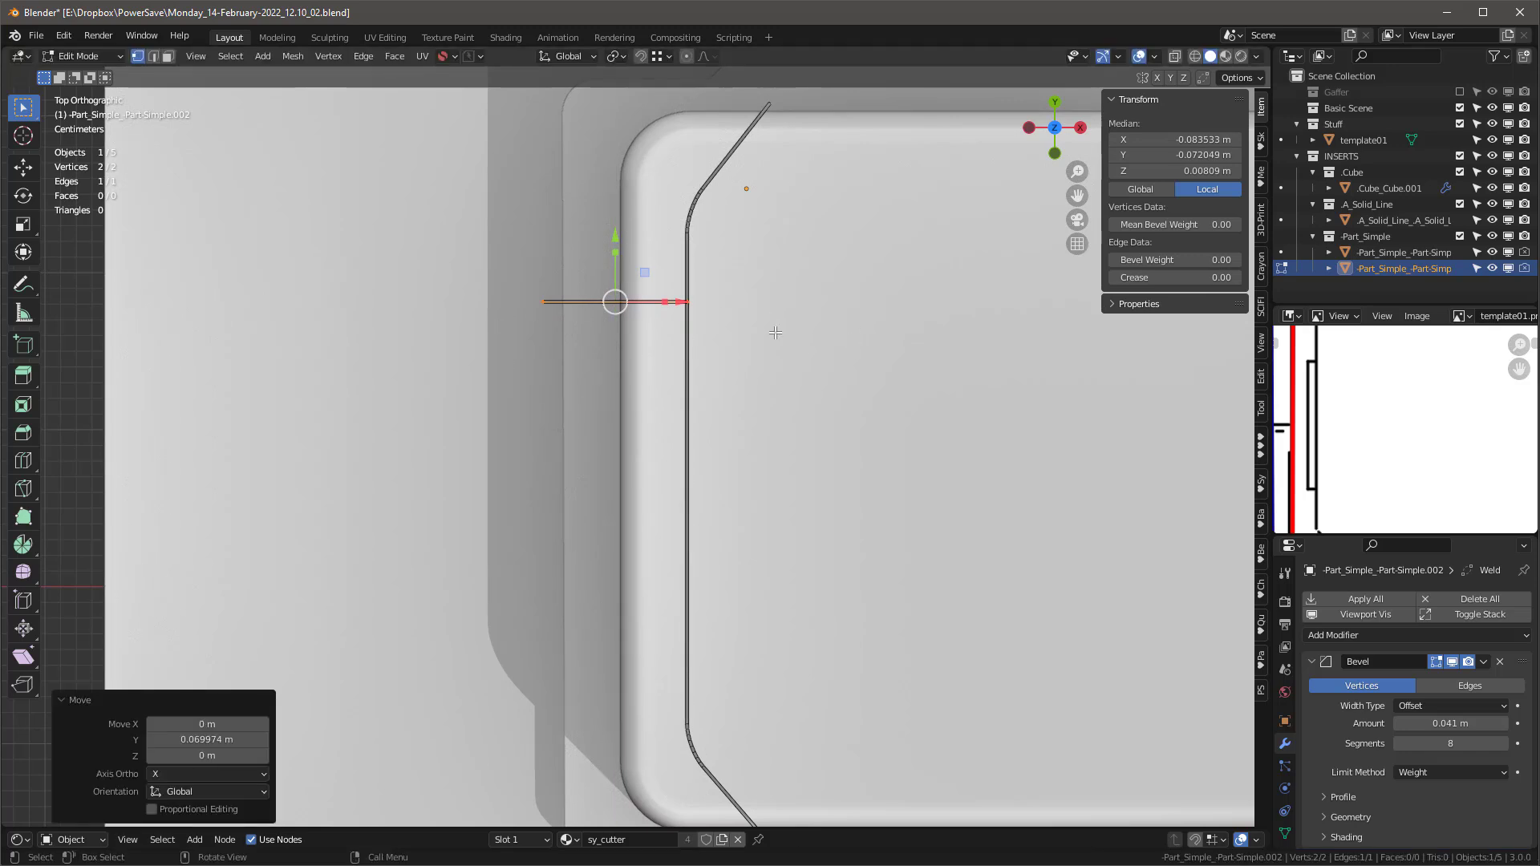
Step: Duplicate the short horizontal line about -0.218 m along Y, near the lower part of the left line
key("shift+d")
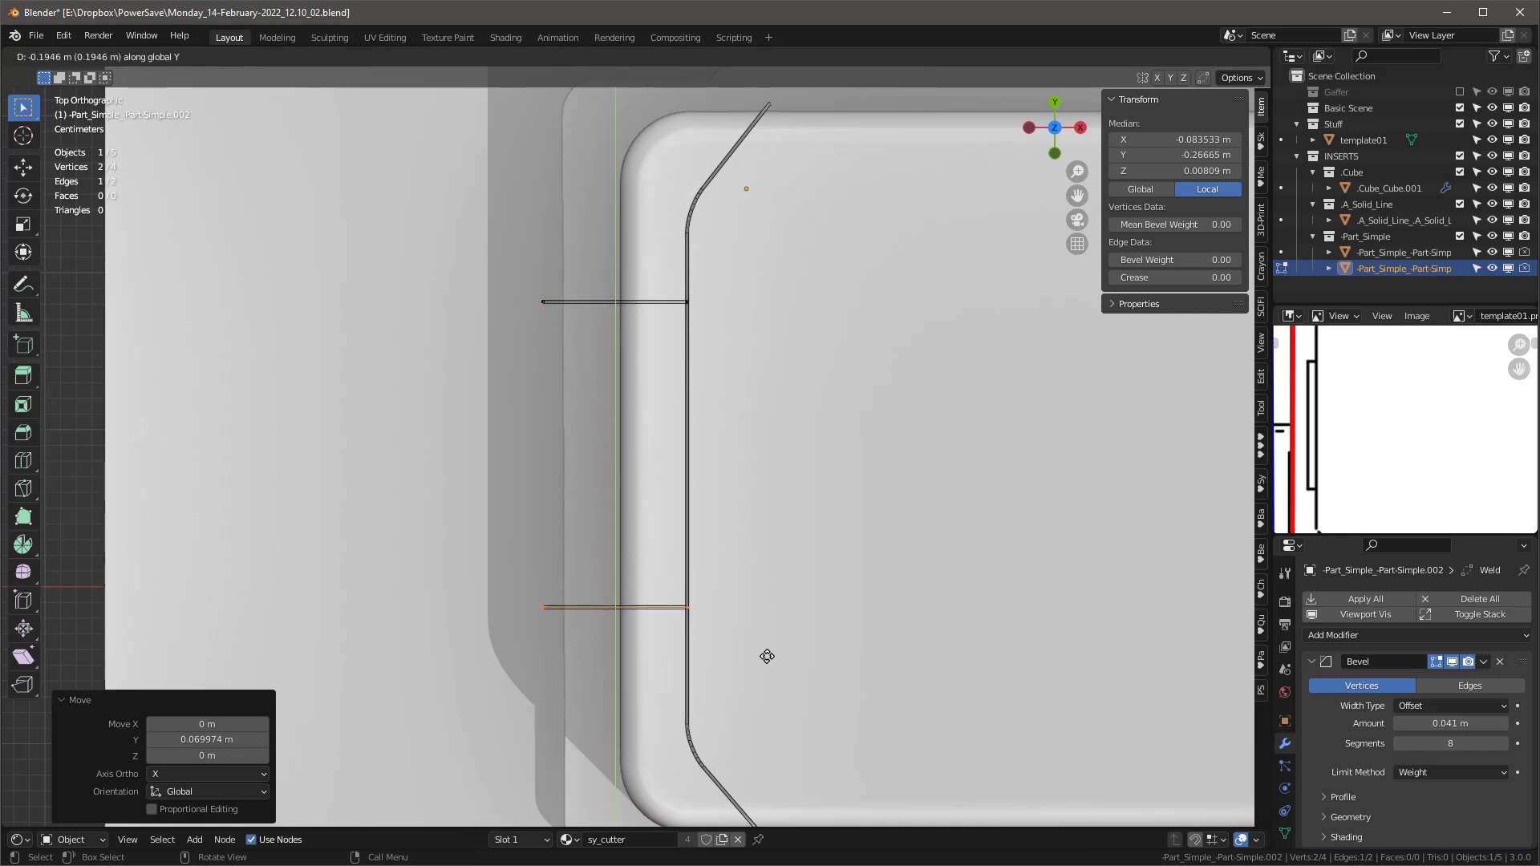
left_click(766, 680)
scroll(595, 423, "down", 1)
scroll(551, 393, "down", 5)
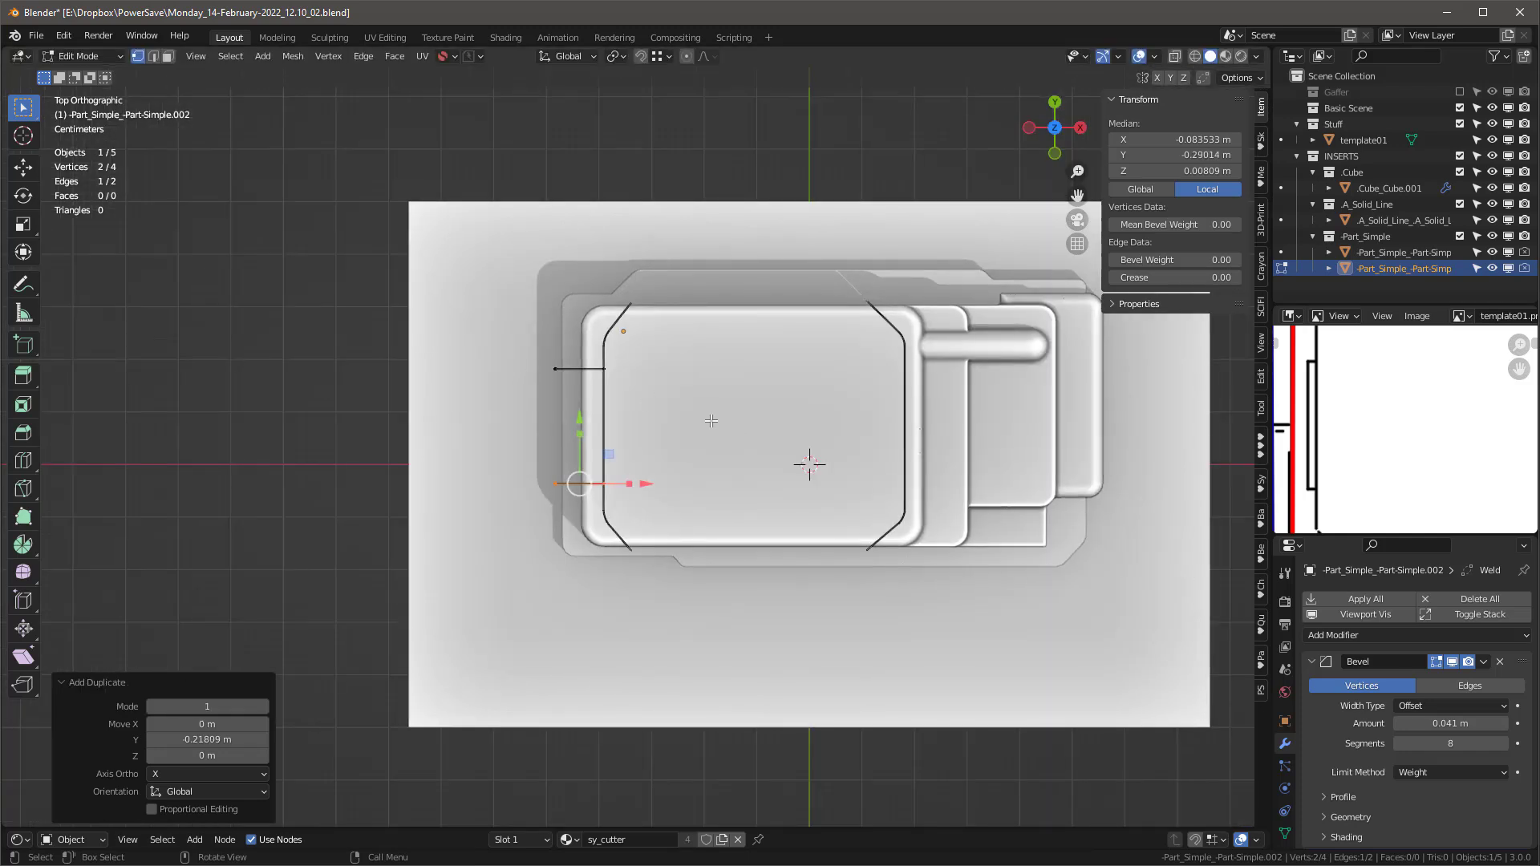
scroll(710, 421, "up", 3)
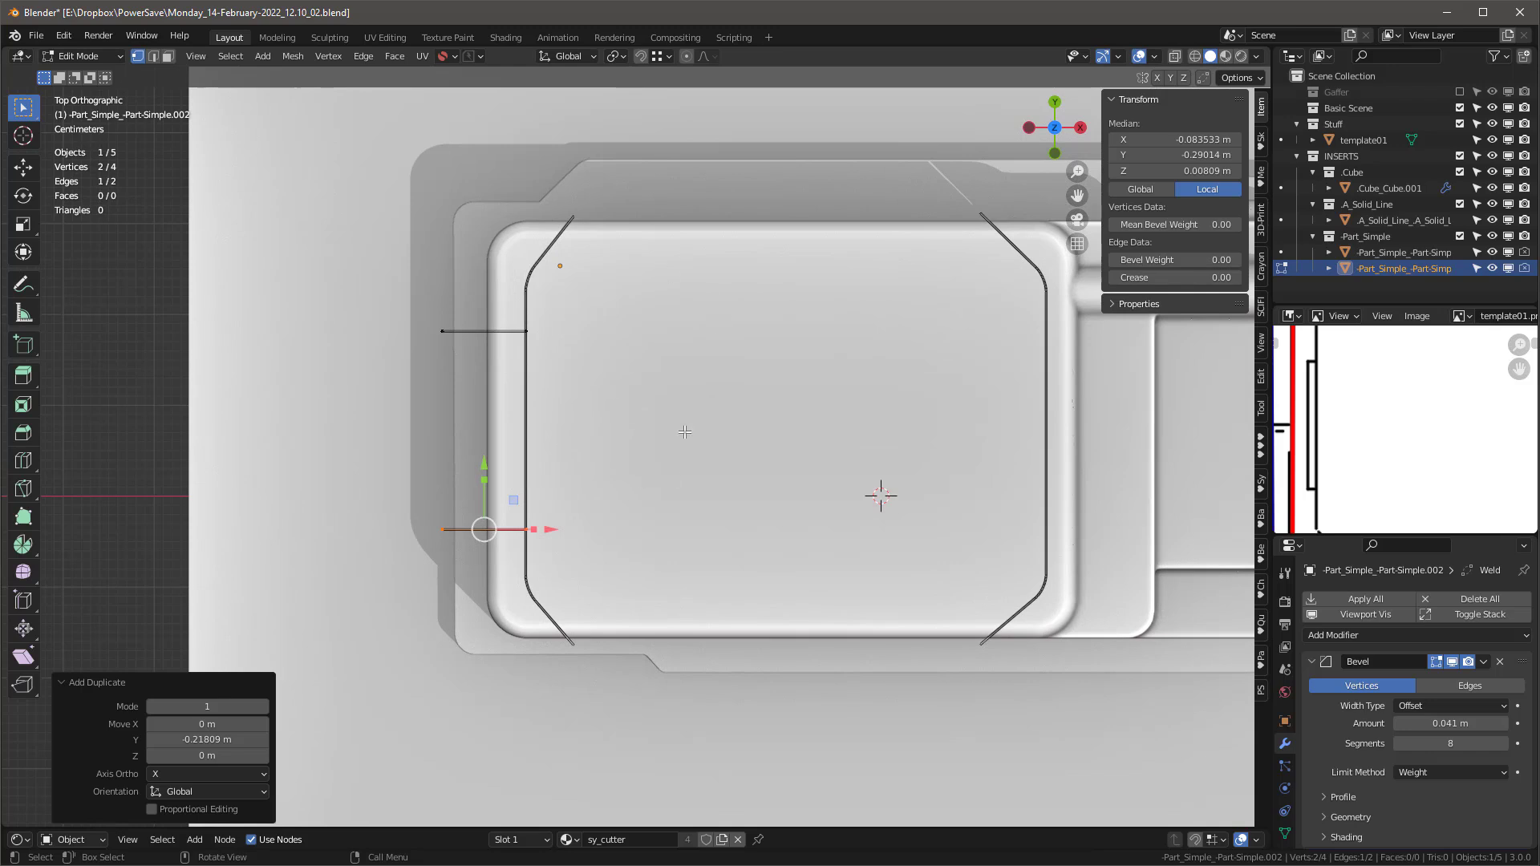
scroll(548, 393, "up", 2)
scroll(594, 333, "down", 5)
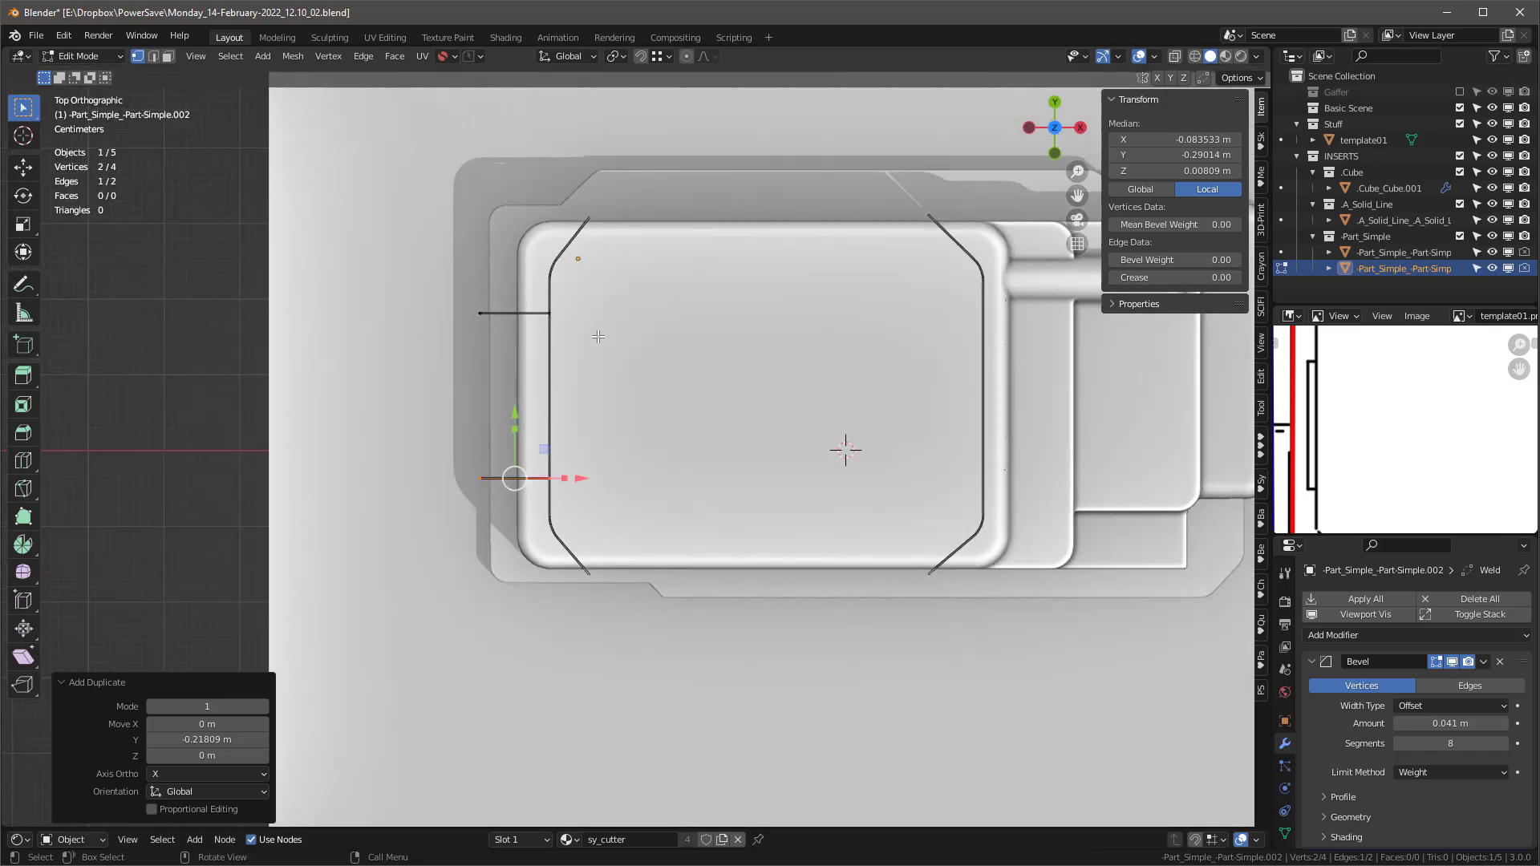
Step: Check the template's panel lines and switch mesh editing from the short side lines to the large rounded-corner line cutter
scroll(694, 317, "up", 3)
scroll(1410, 400, "down", 5)
scroll(1426, 377, "up", 3)
scroll(1420, 401, "down", 3)
middle_click_drag(1404, 430, 1416, 398)
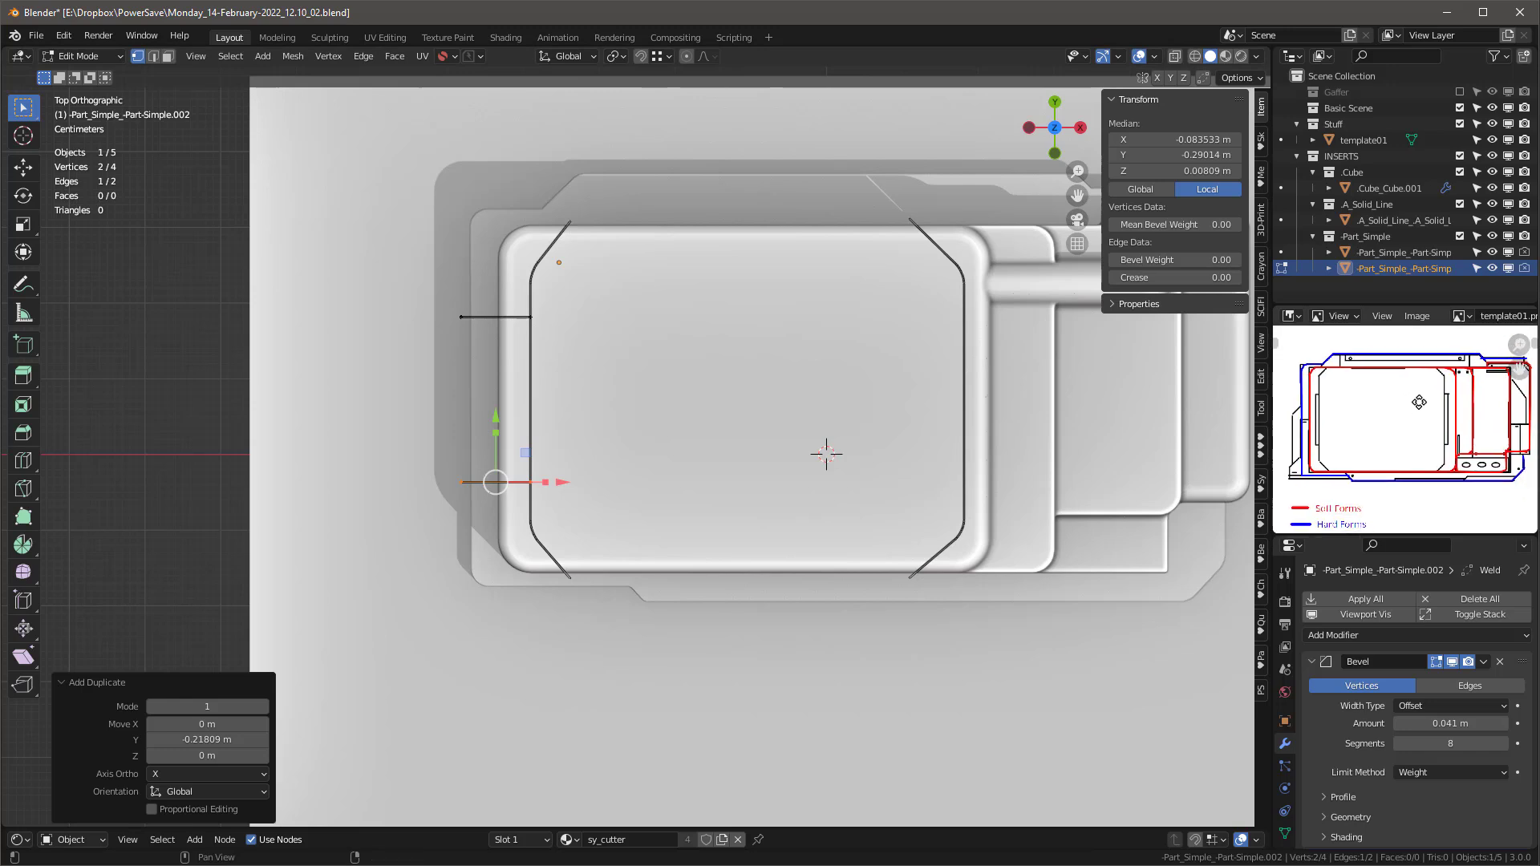
middle_click_drag(890, 411, 778, 429, "shift")
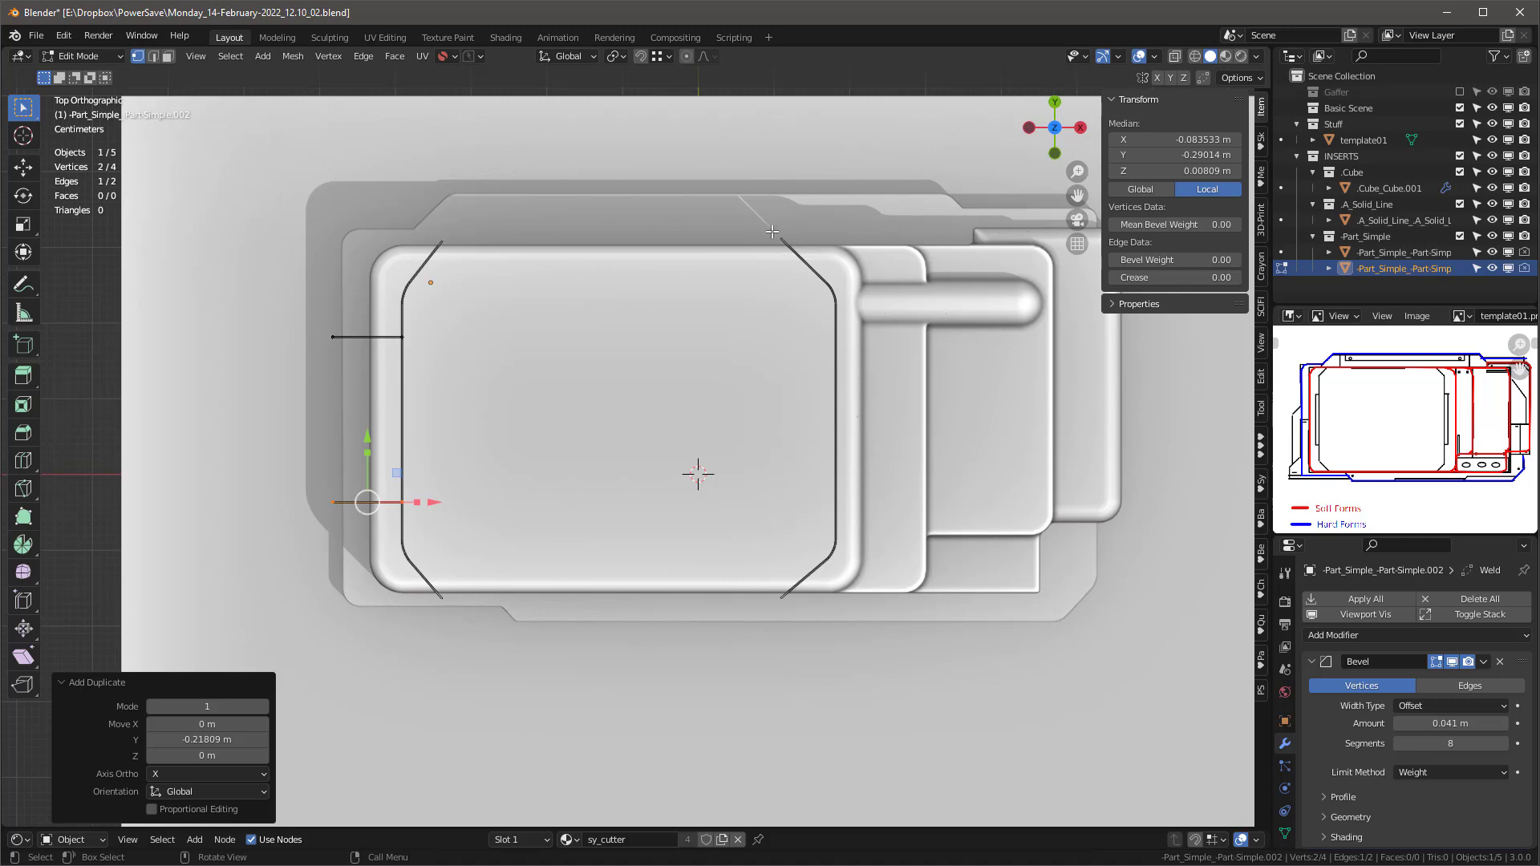
left_click(607, 386)
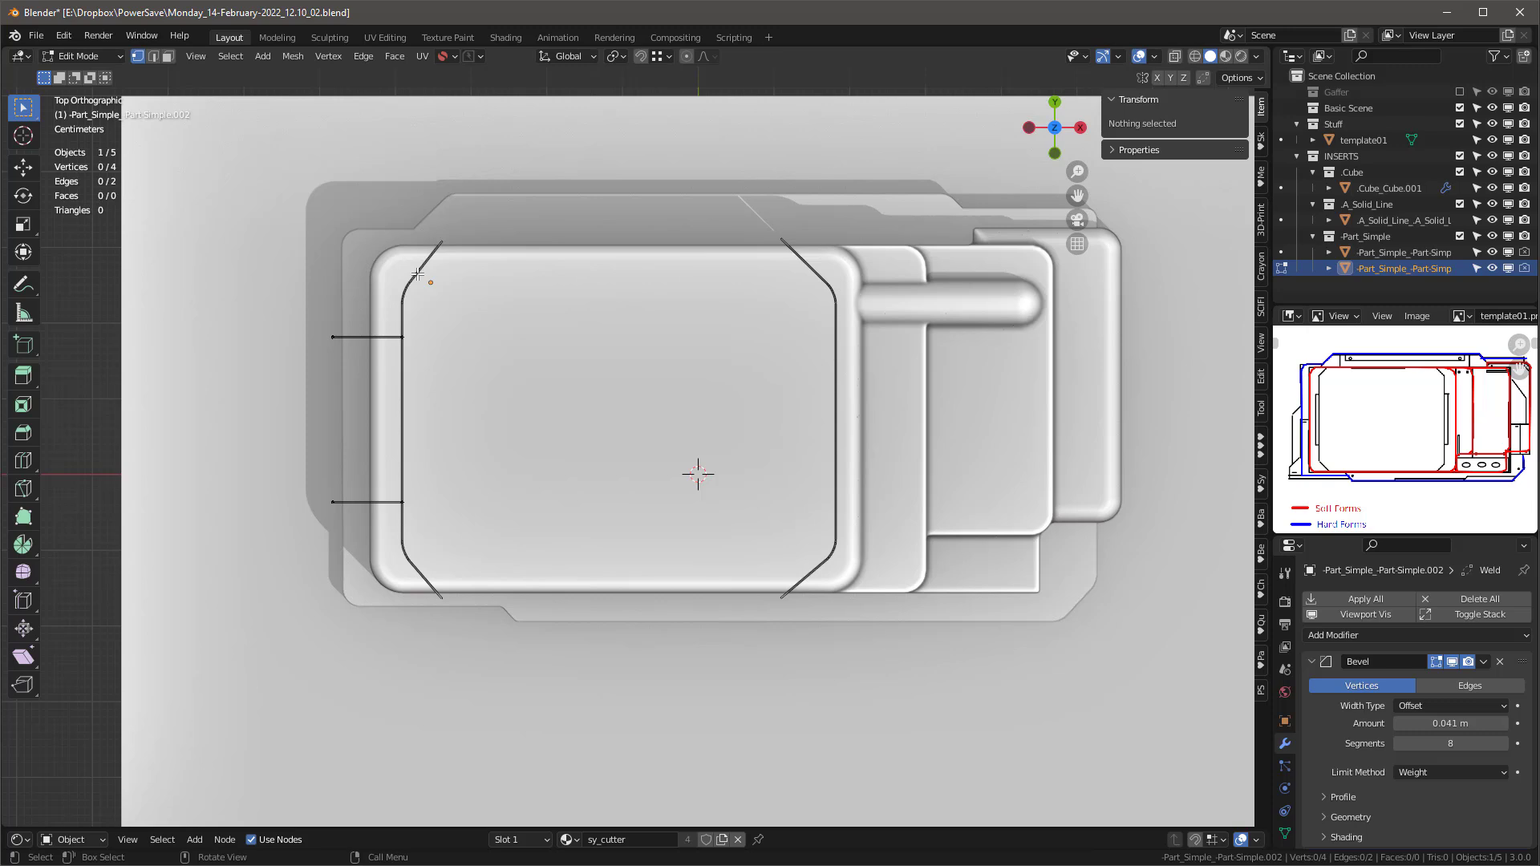
key("Tab")
left_click(445, 244)
key("Tab")
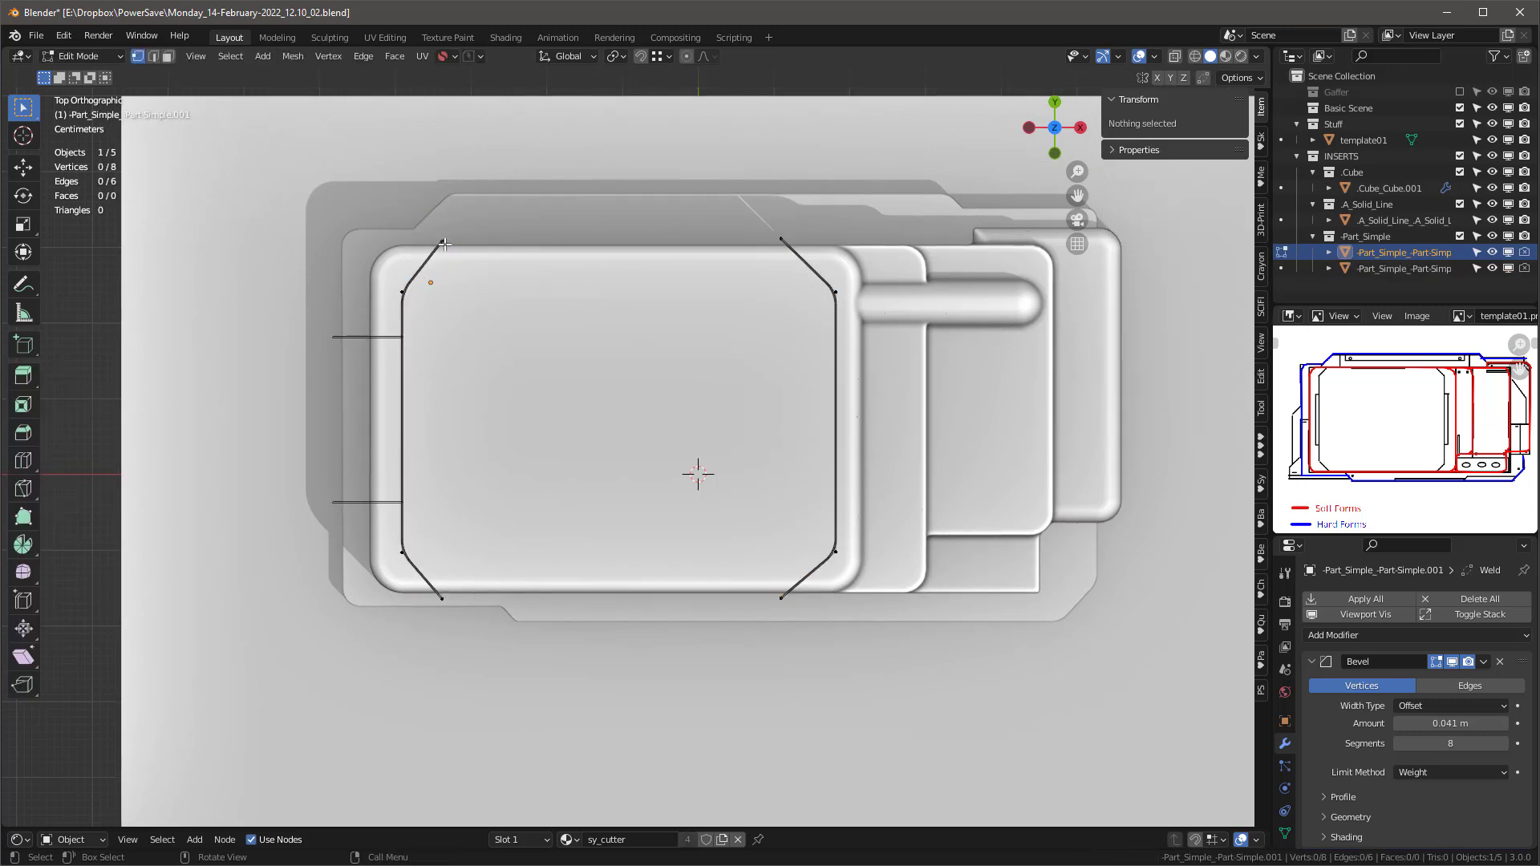
Step: Duplicate the right line's upper end vertex about 0.22 m along X and extrude it about -0.034 m along Y
left_click(779, 237)
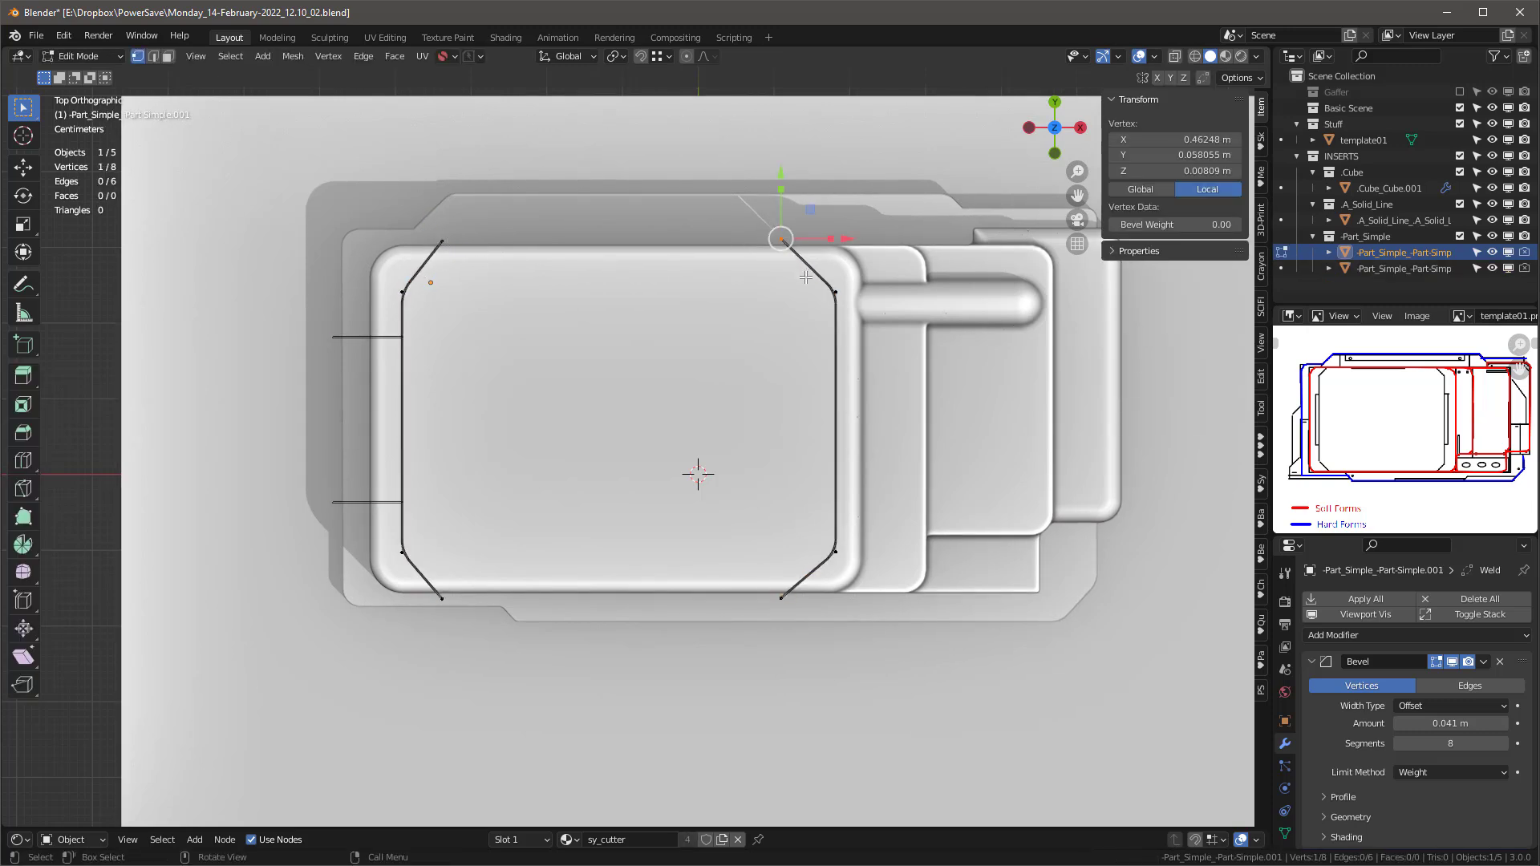
scroll(981, 218, "up", 1)
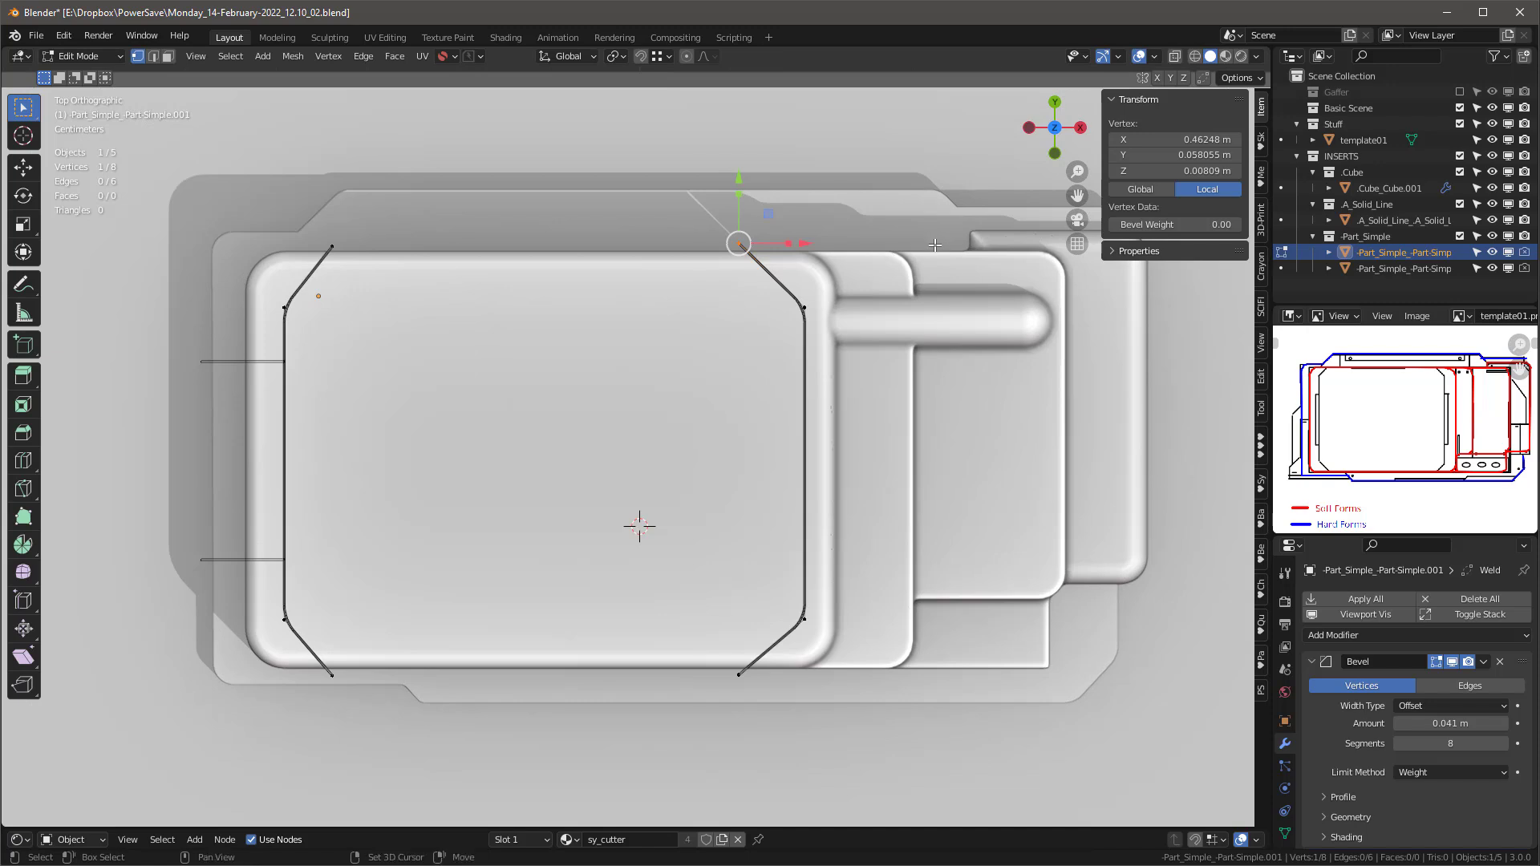
key("e")
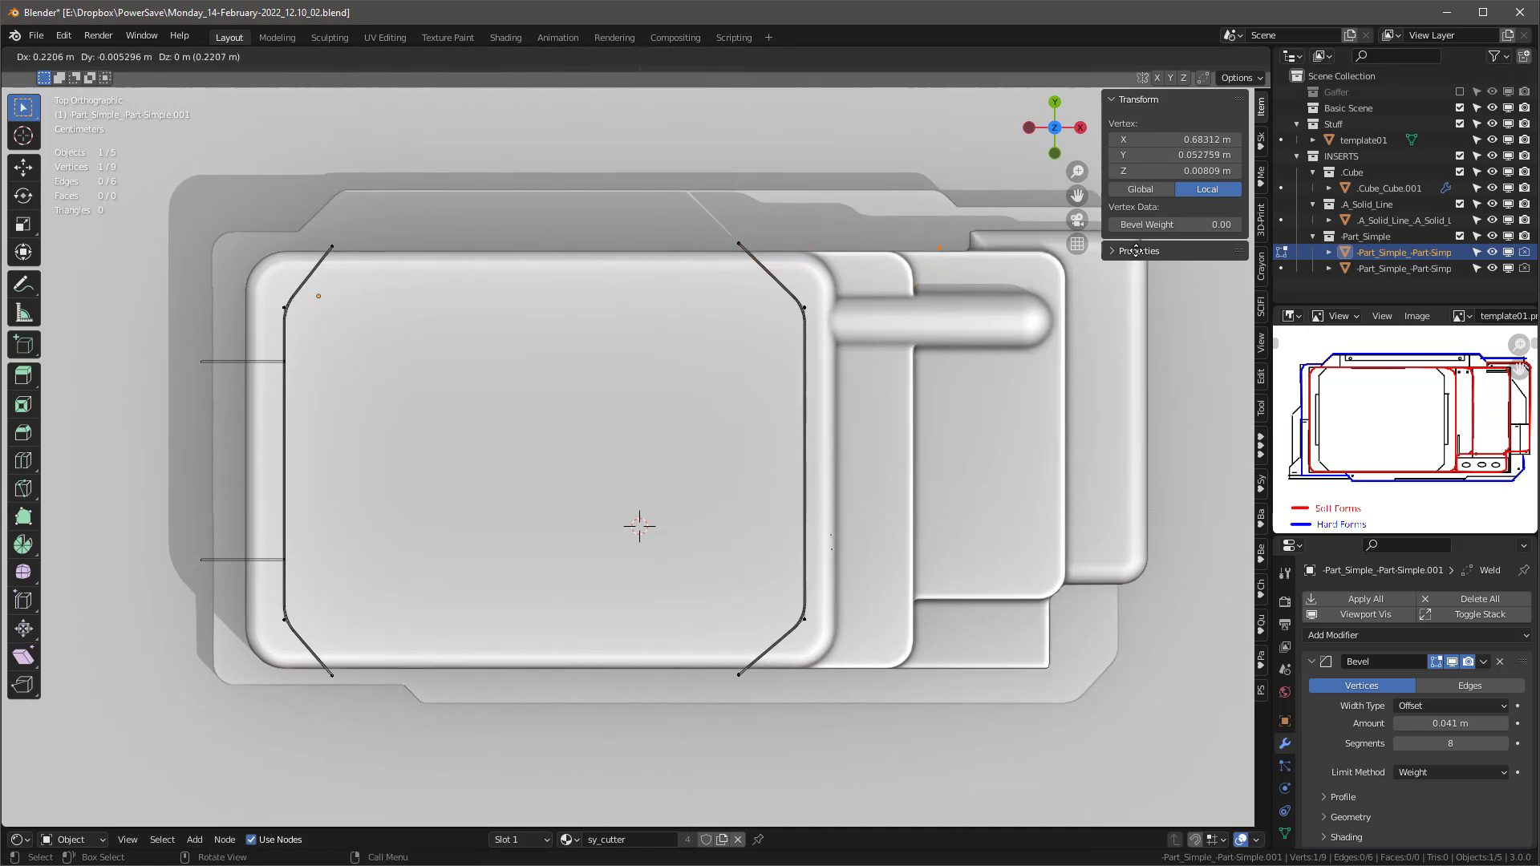
left_click(1135, 250)
key("e")
key("y")
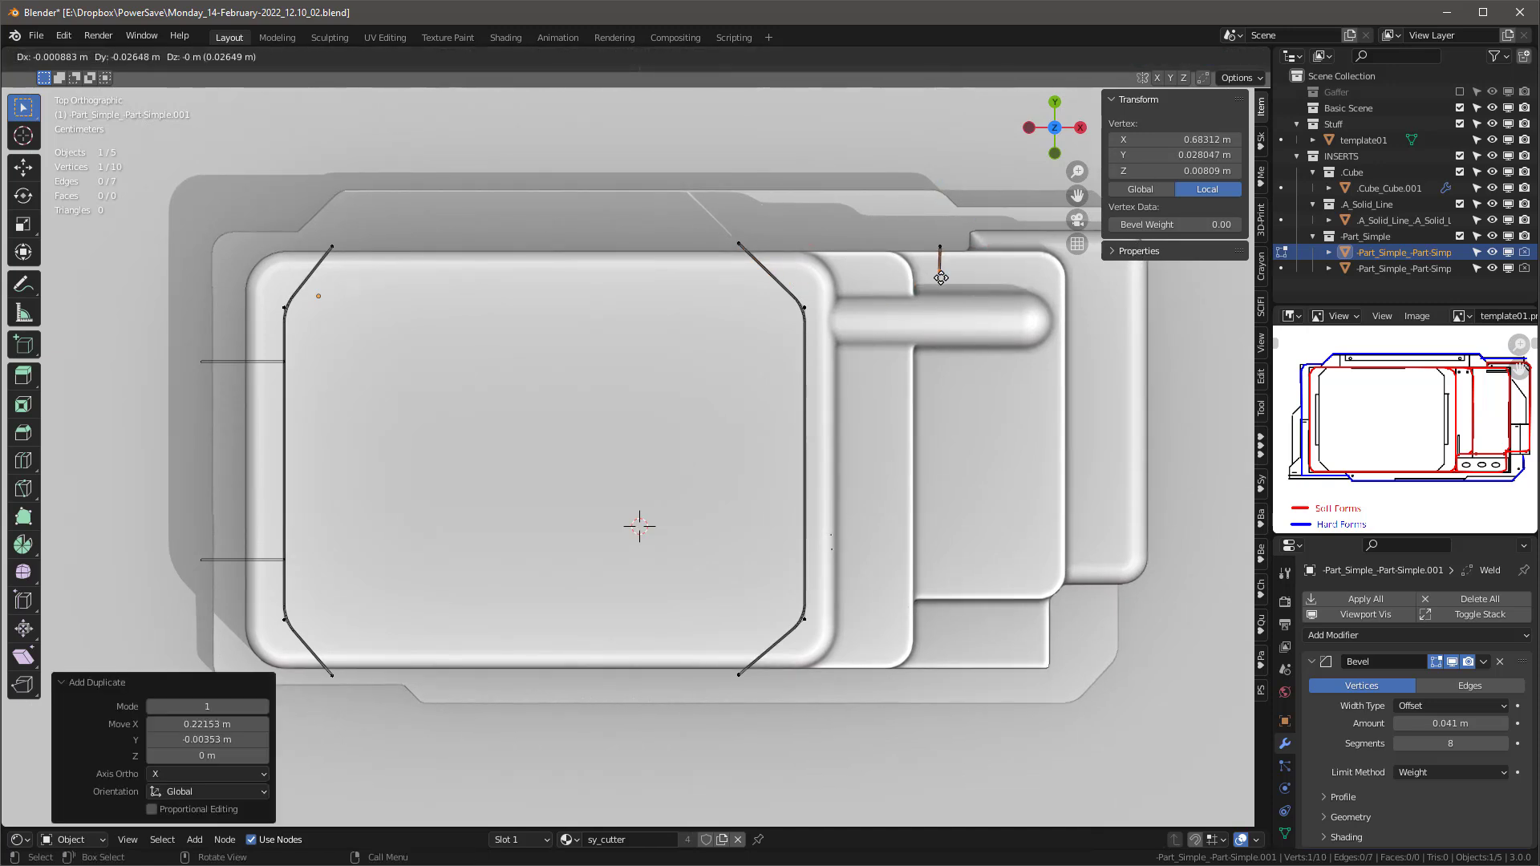
left_click(962, 283)
key("r")
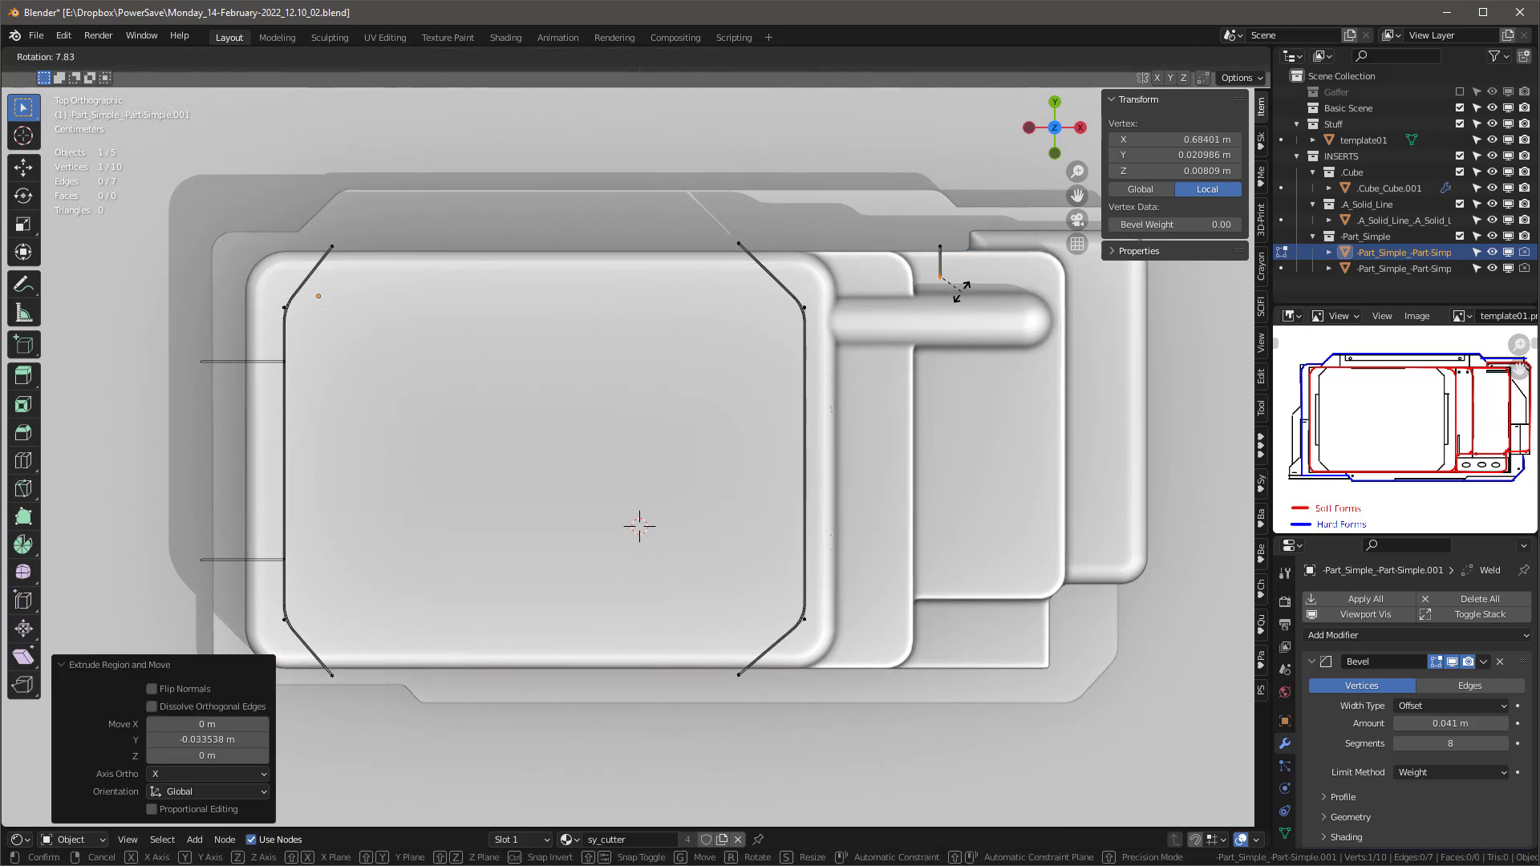
right_click(974, 293)
Step: Extrude three connected segments that form a notch over the round bar, the last one about -0.072 m along X
key("e")
left_click(1007, 286)
key("e")
key("y")
left_click(1042, 375)
key("e")
key("x")
left_click(935, 321)
Step: Extrude the notch's end about -0.27 m along Y and adjust the new vertex to sit just below the lower ledge's edge
key("e")
key("y")
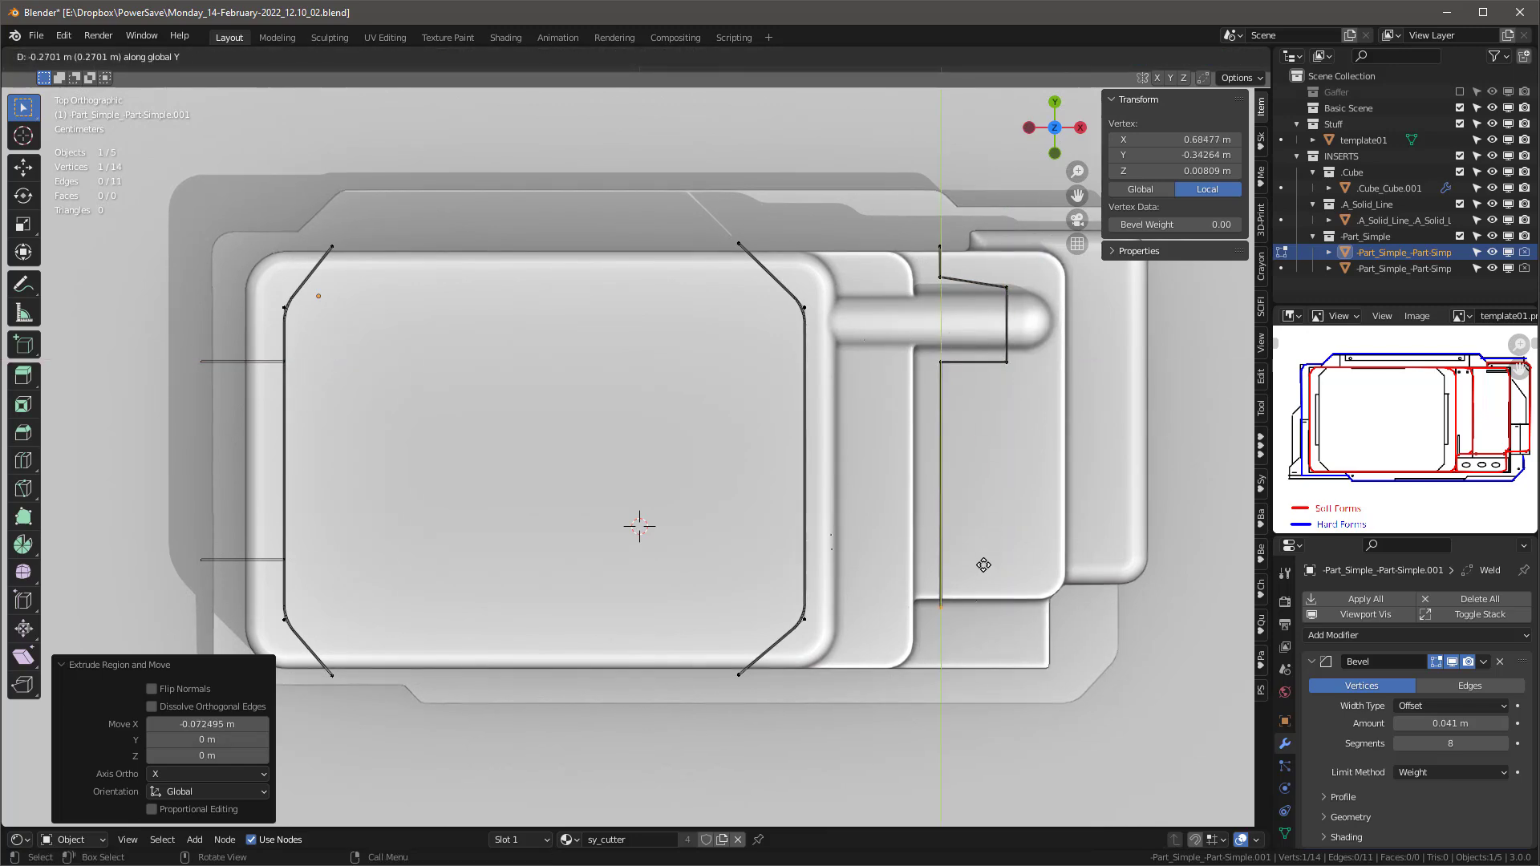
left_click(991, 572)
scroll(952, 591, "up", 5)
scroll(953, 593, "down", 4)
mouse_move(953, 594)
middle_mouse_down()
mouse_move(880, 412)
mouse_move(835, 473)
mouse_move(970, 577)
middle_mouse_up()
key("g")
key("y")
left_click(828, 475)
Step: Extrude the line's lower end about 0.127 m along X, past the right end of the small lower ledge
key("e")
key("x")
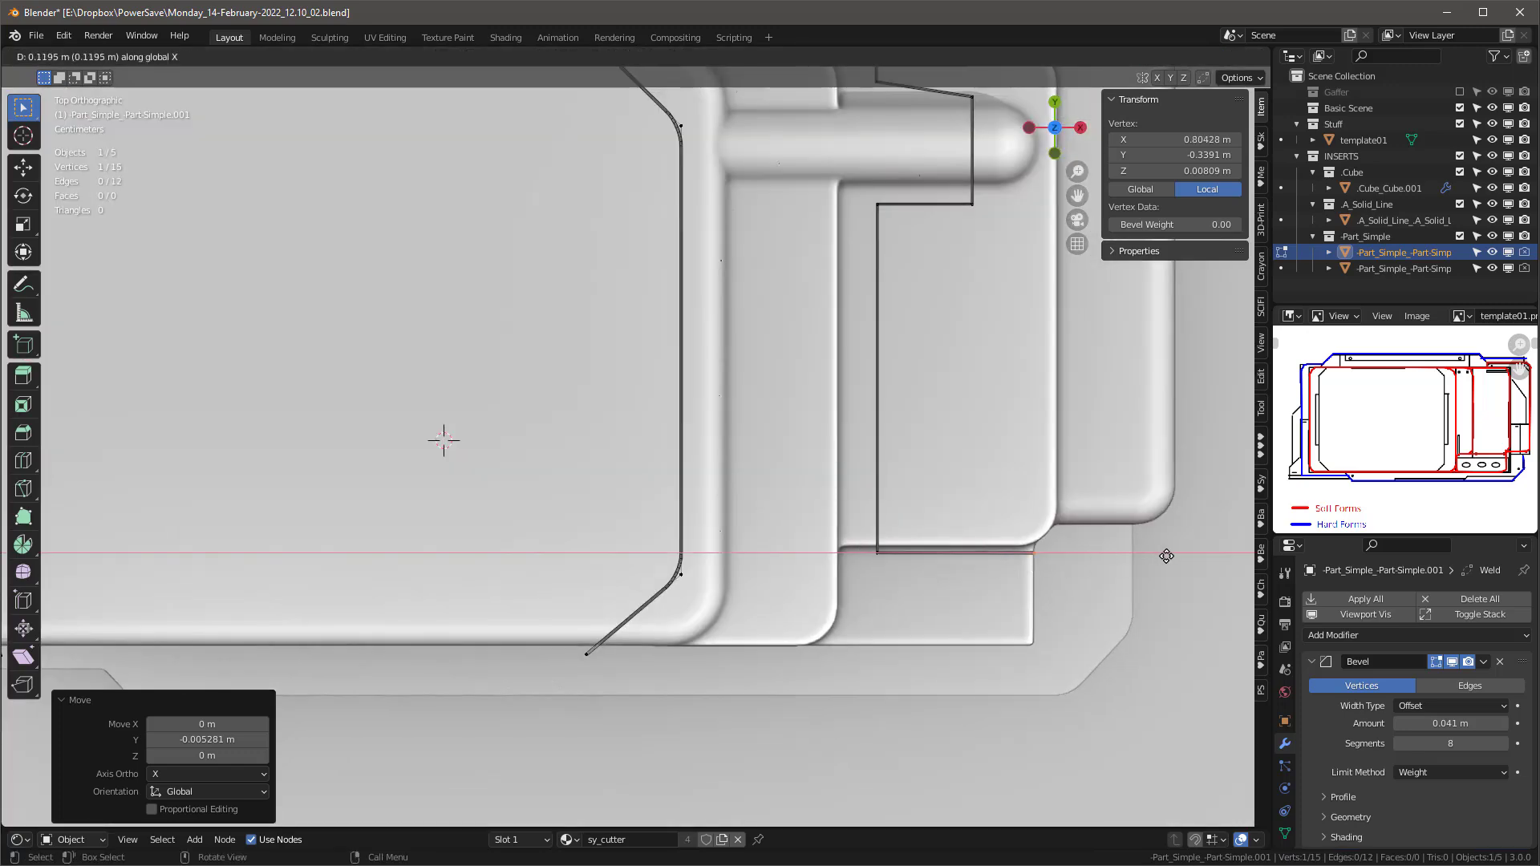
left_click(1159, 561)
scroll(1043, 553, "down", 3)
scroll(897, 574, "up", 3)
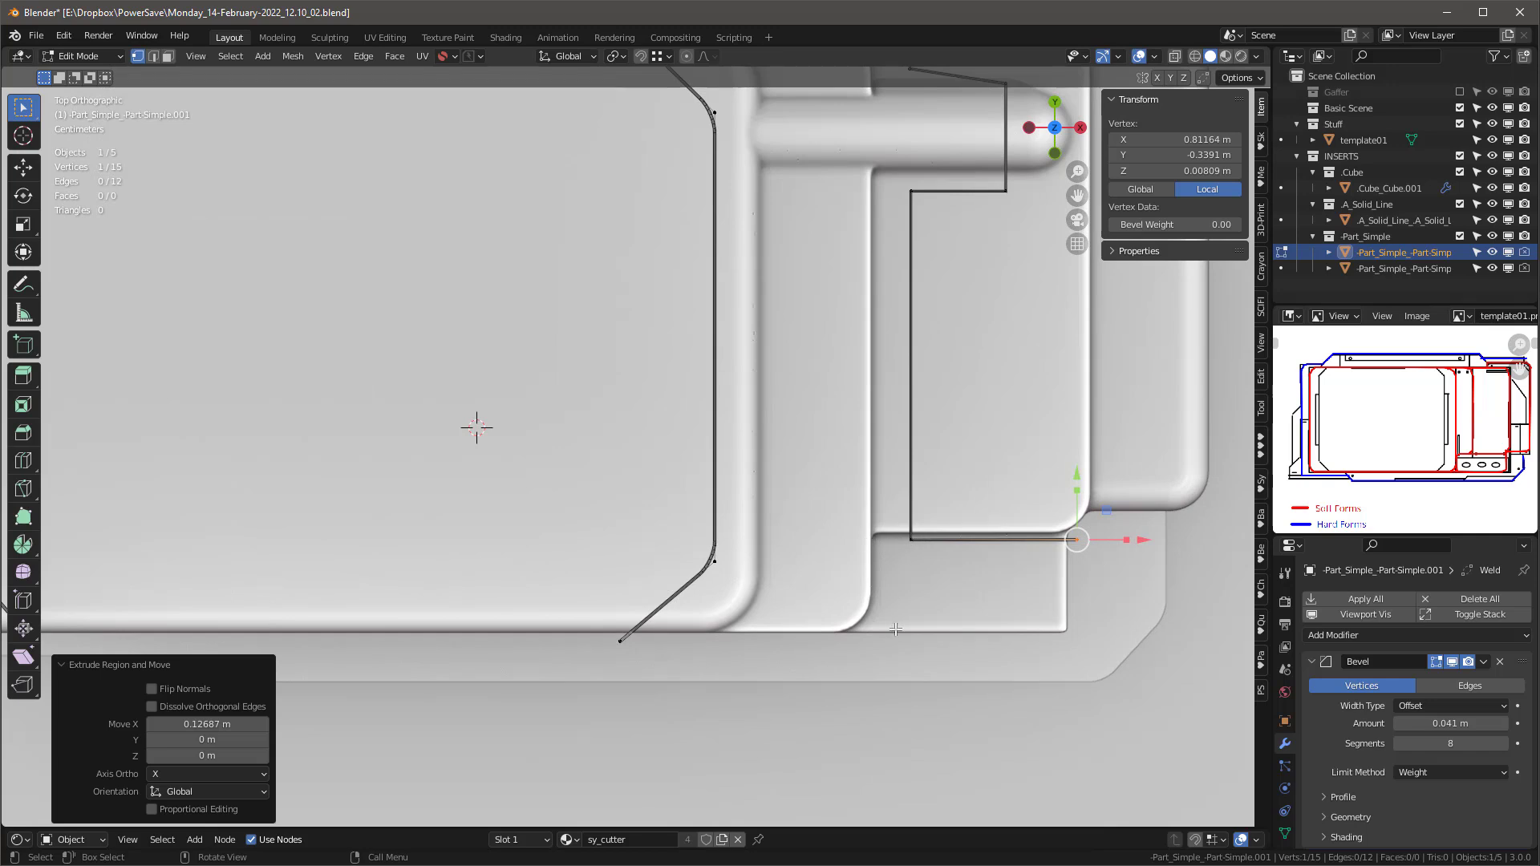
scroll(830, 441, "down", 3)
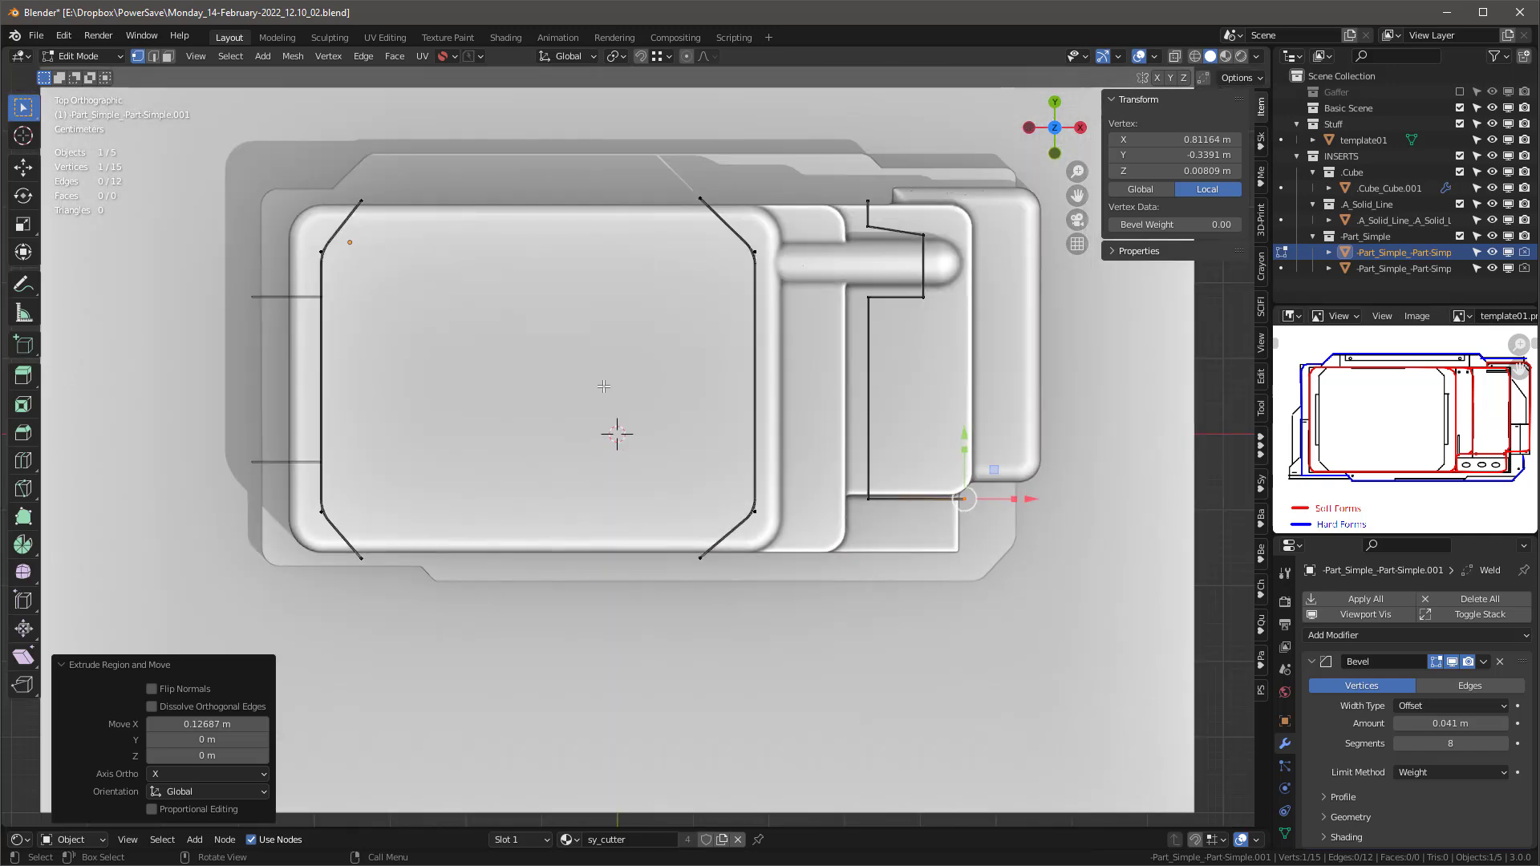
Step: In the short side lines' mesh, duplicate the upper line's inner end vertex and place it on the new line's lower corner
key("Tab")
left_click(282, 296)
key("Tab")
left_click(321, 296)
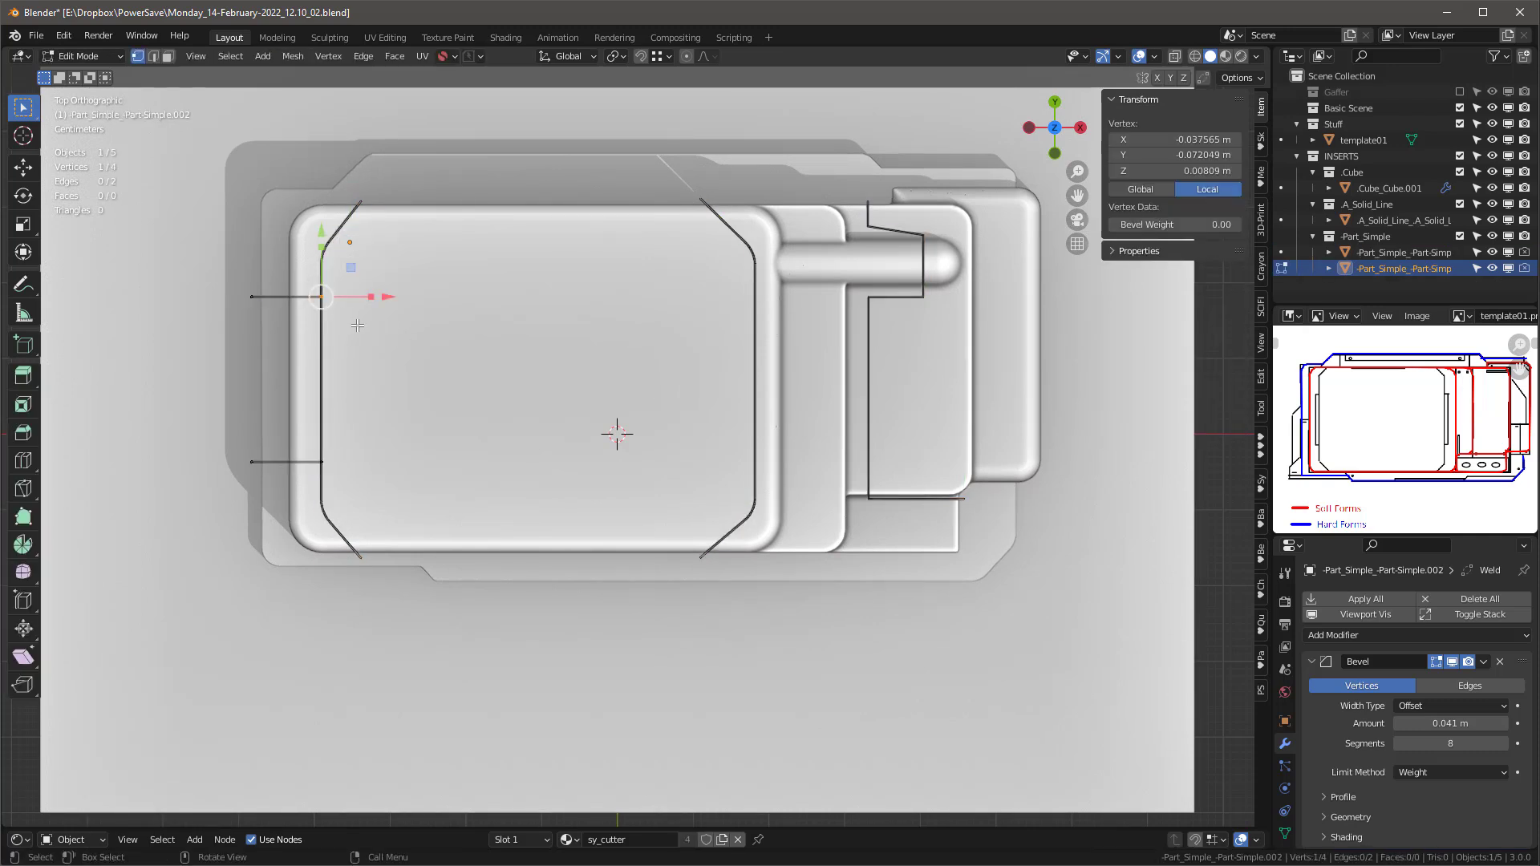
key("shift+d")
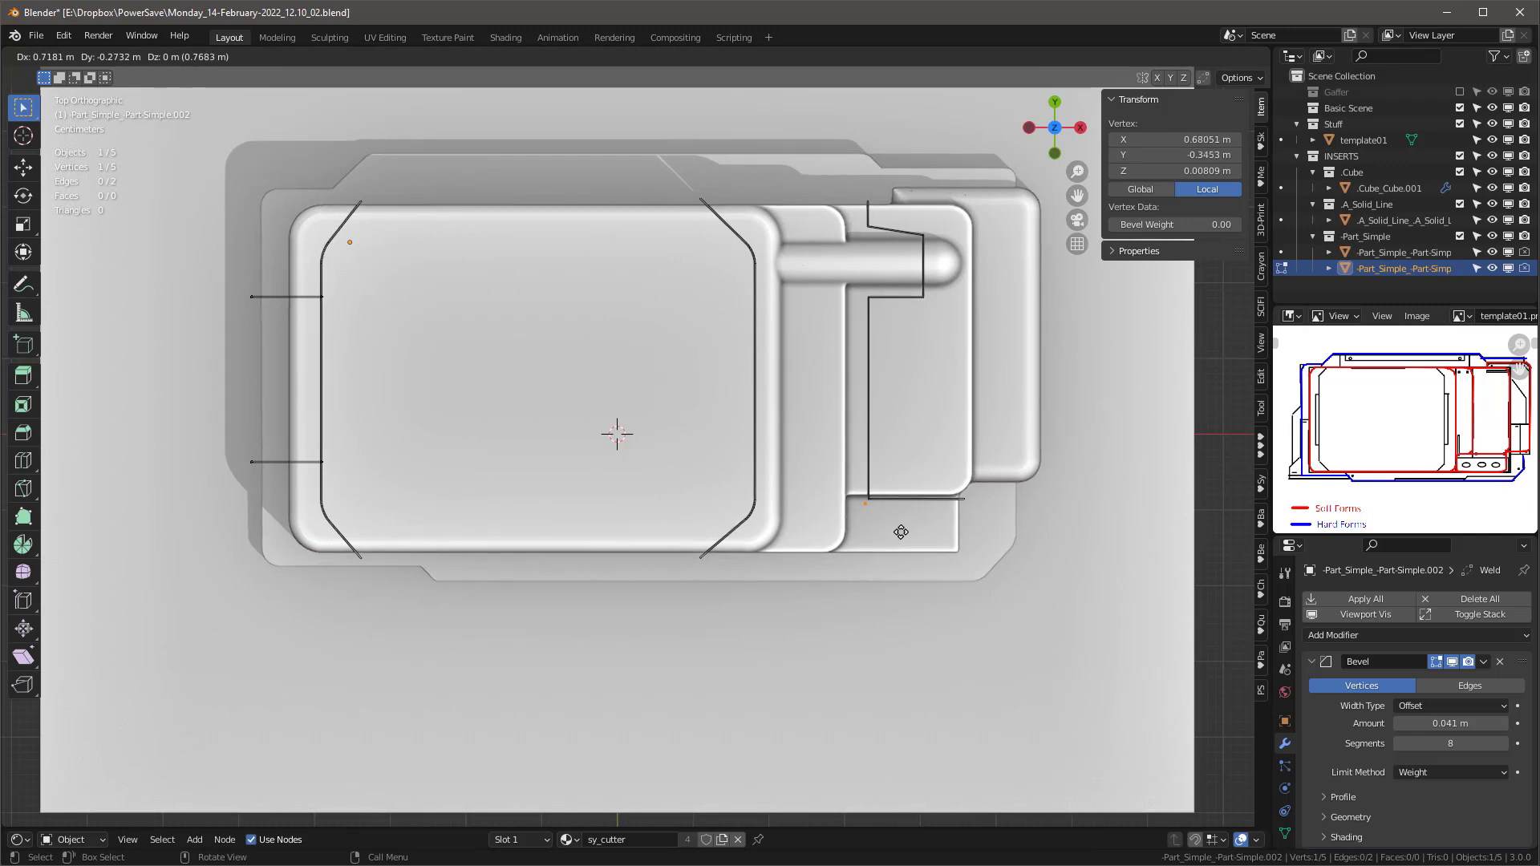
left_click(877, 541)
scroll(877, 541, "up", 10)
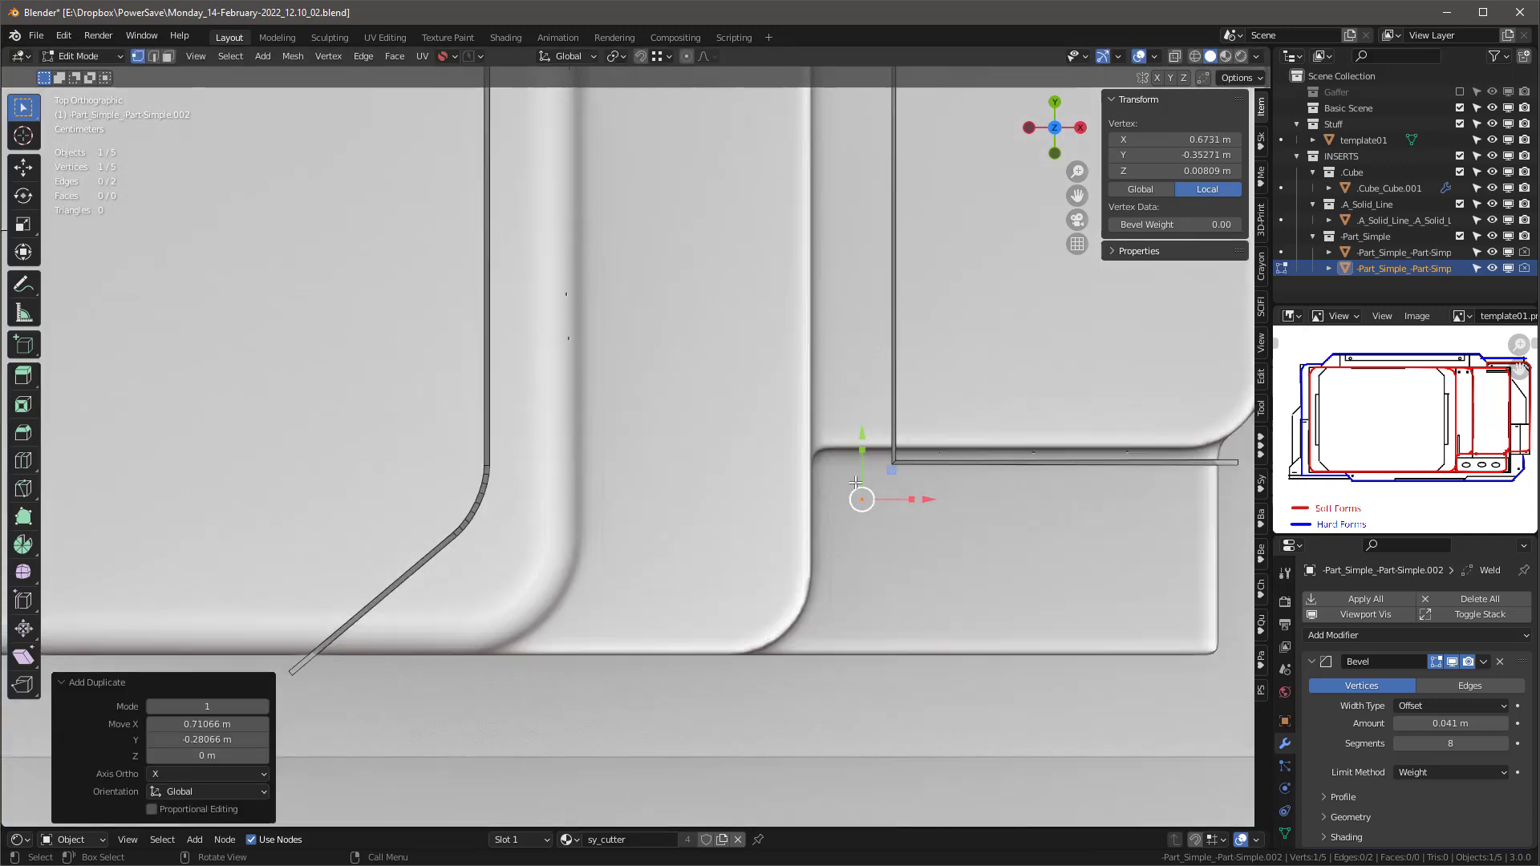
key("g")
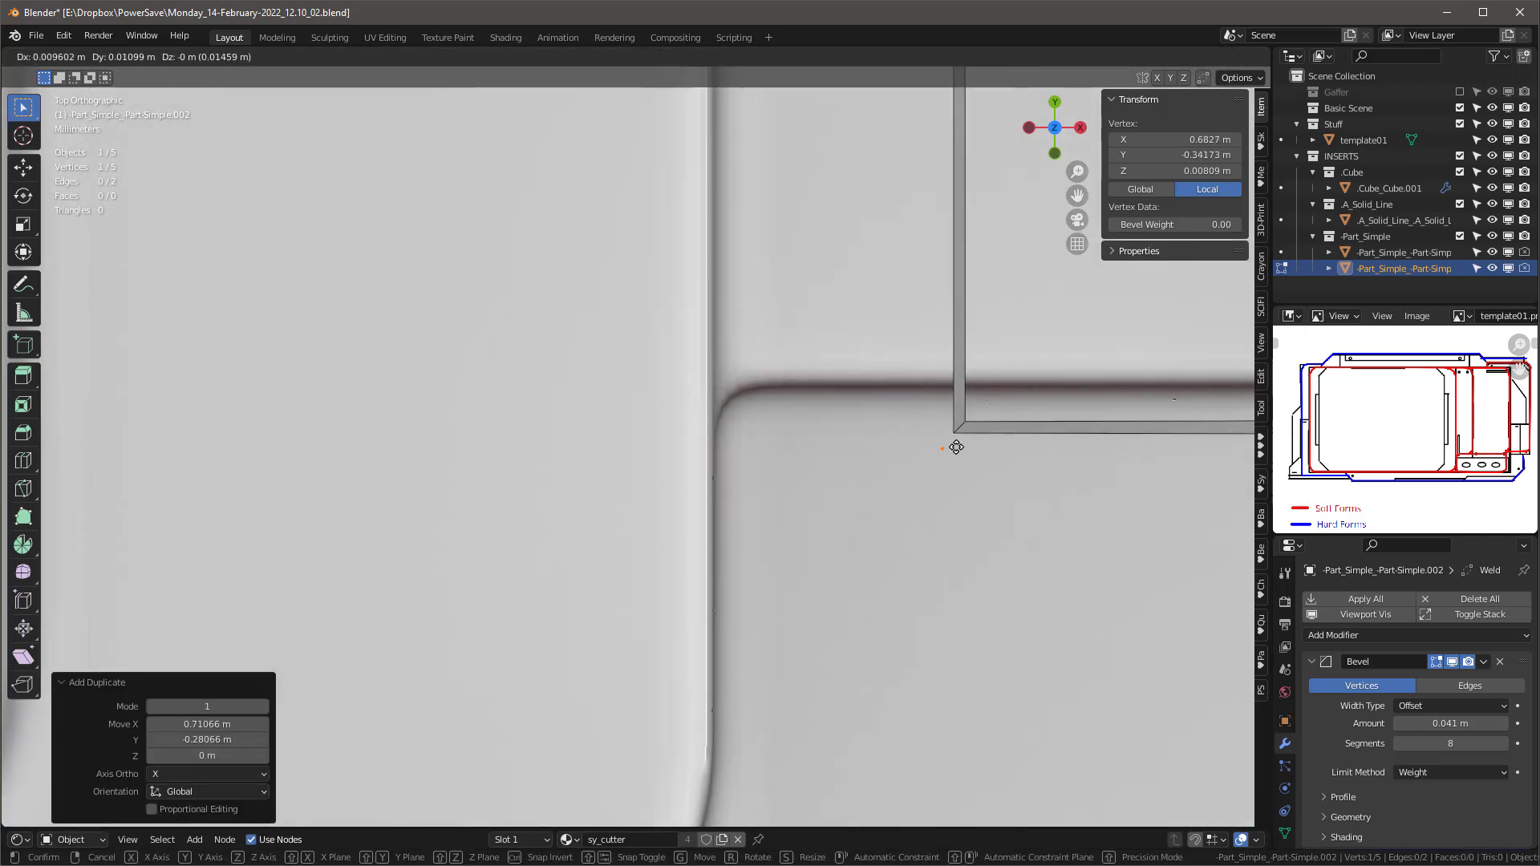
left_click(972, 434)
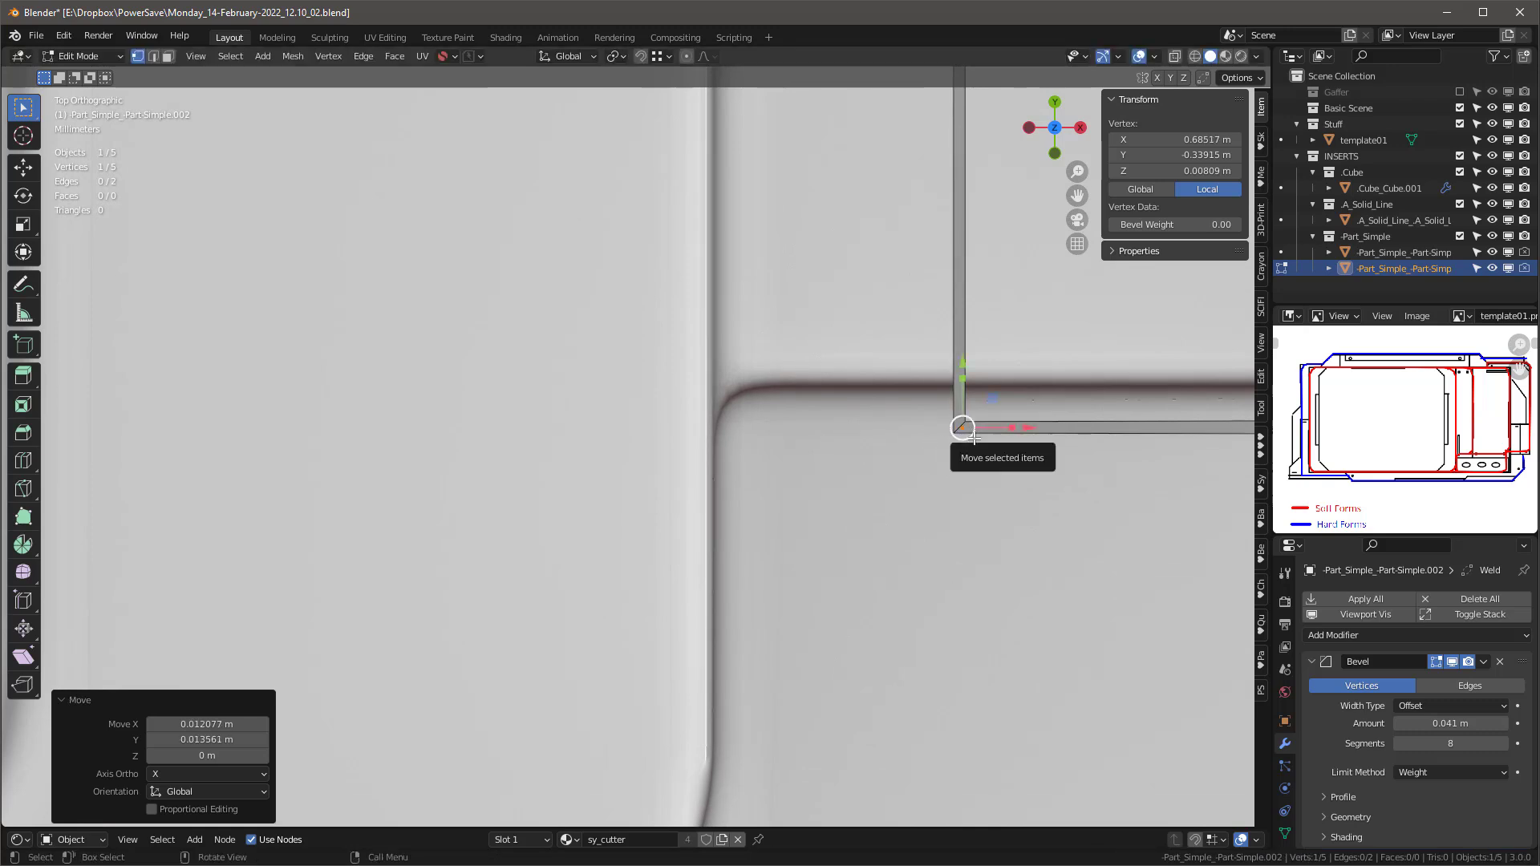
Step: Extrude the duplicated vertex about -0.028 m along X and downward along Y beside the small ledge, then finish mesh editing
key("e")
key("x")
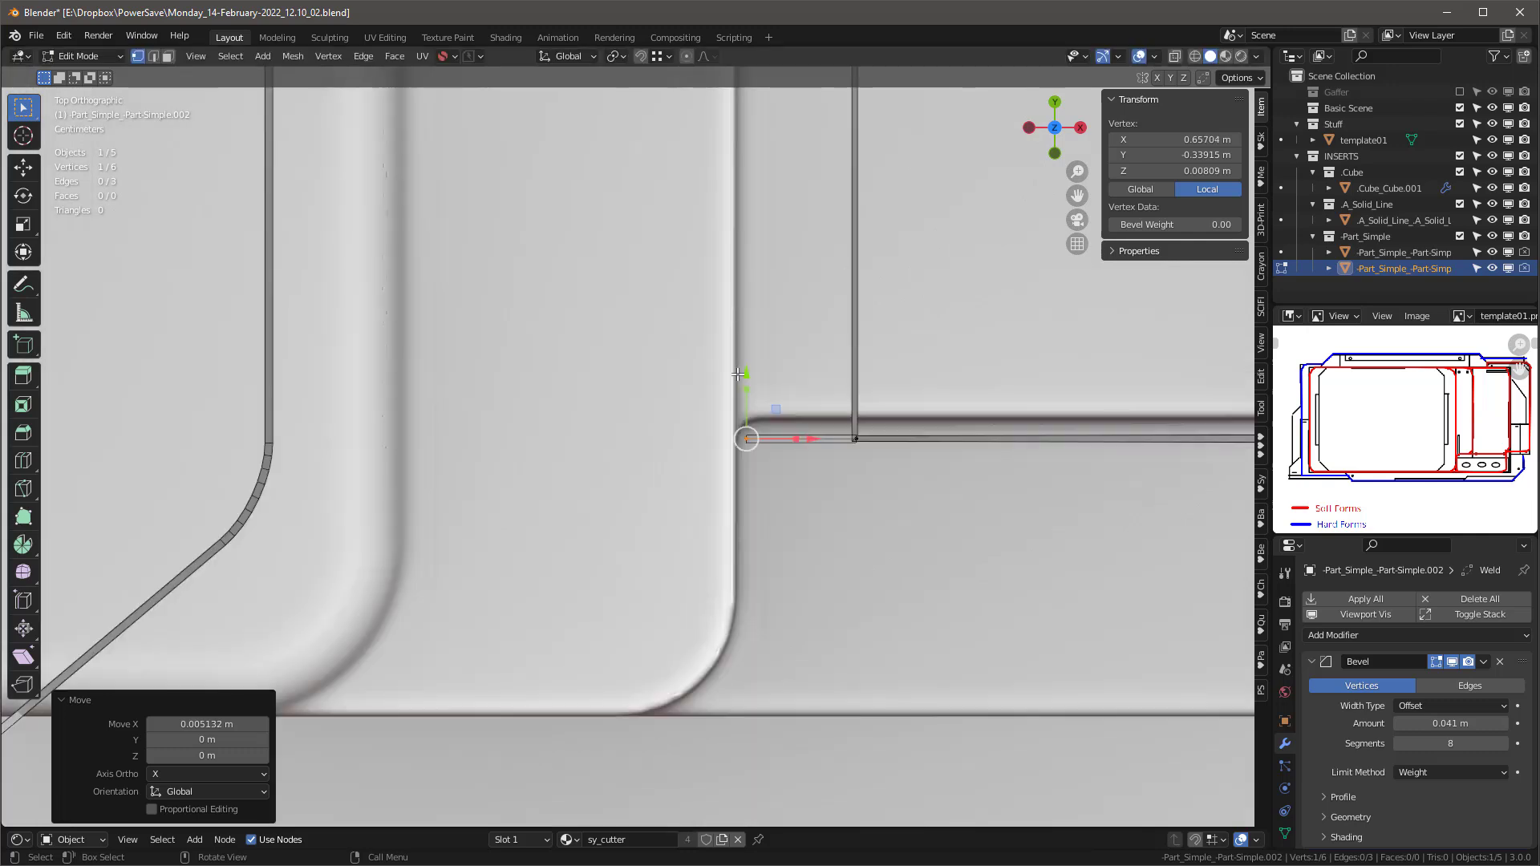
key("e")
key("y")
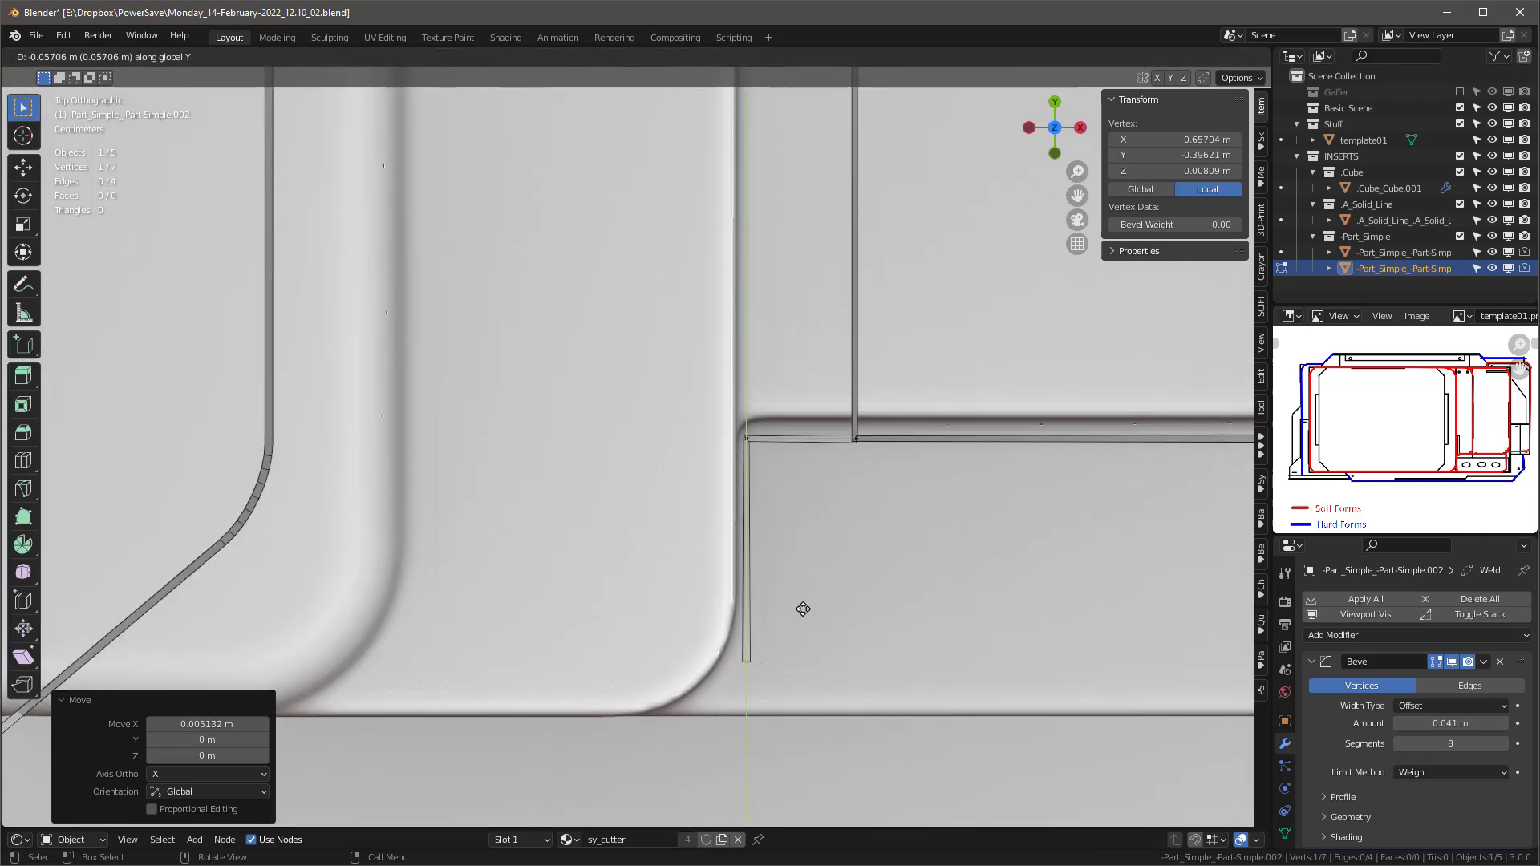
left_click(811, 664)
middle_click_drag(811, 664, 848, 475)
key("Tab")
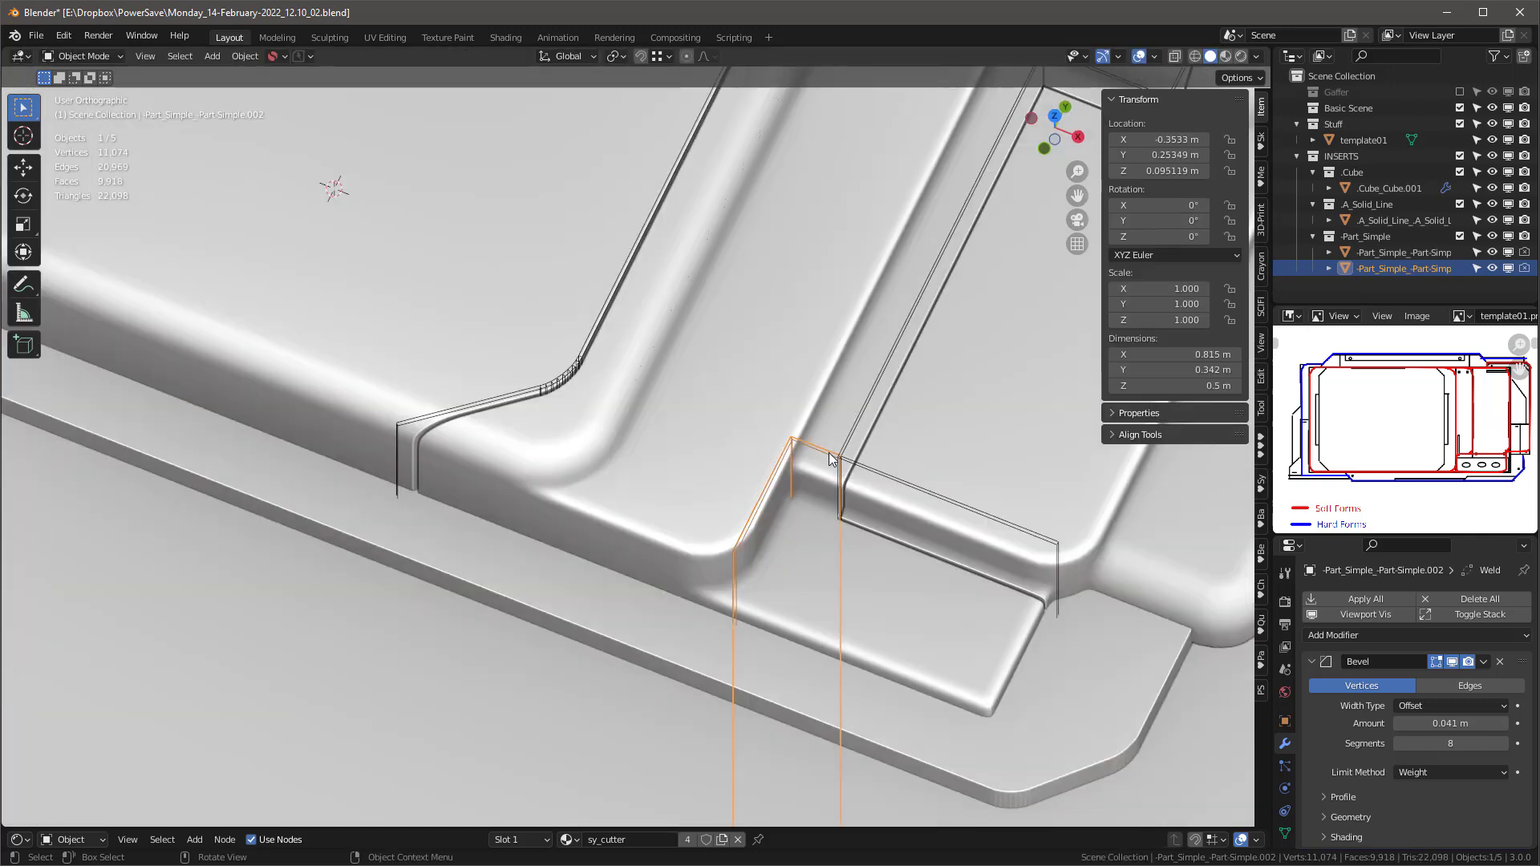
Step: Subtract the short-line cutter from the soft-form body with a Bool Tool Difference
scroll(878, 498, "down", 5)
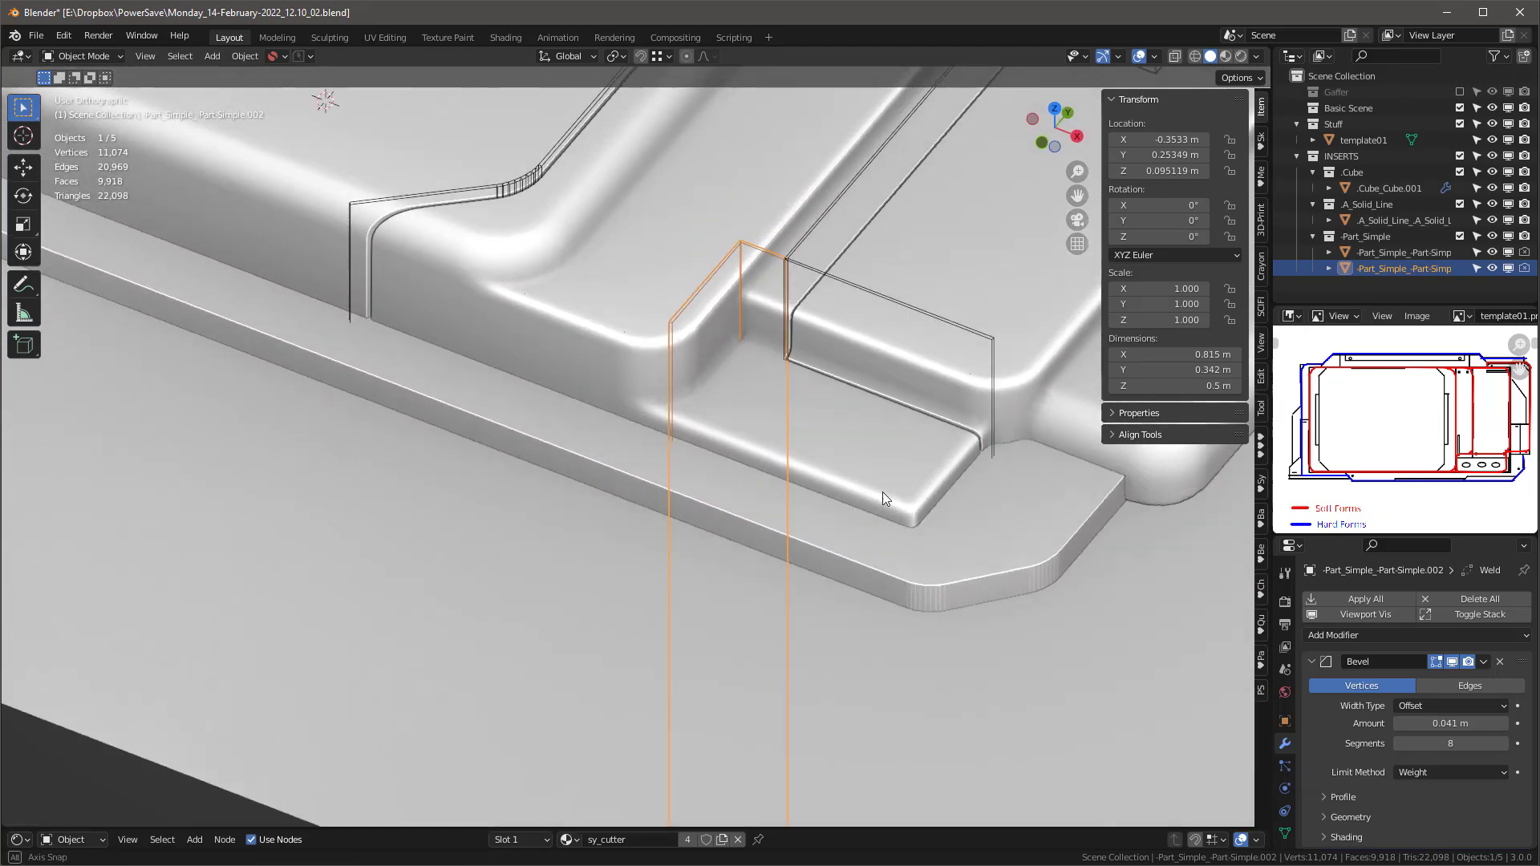
scroll(887, 502, "down", 2)
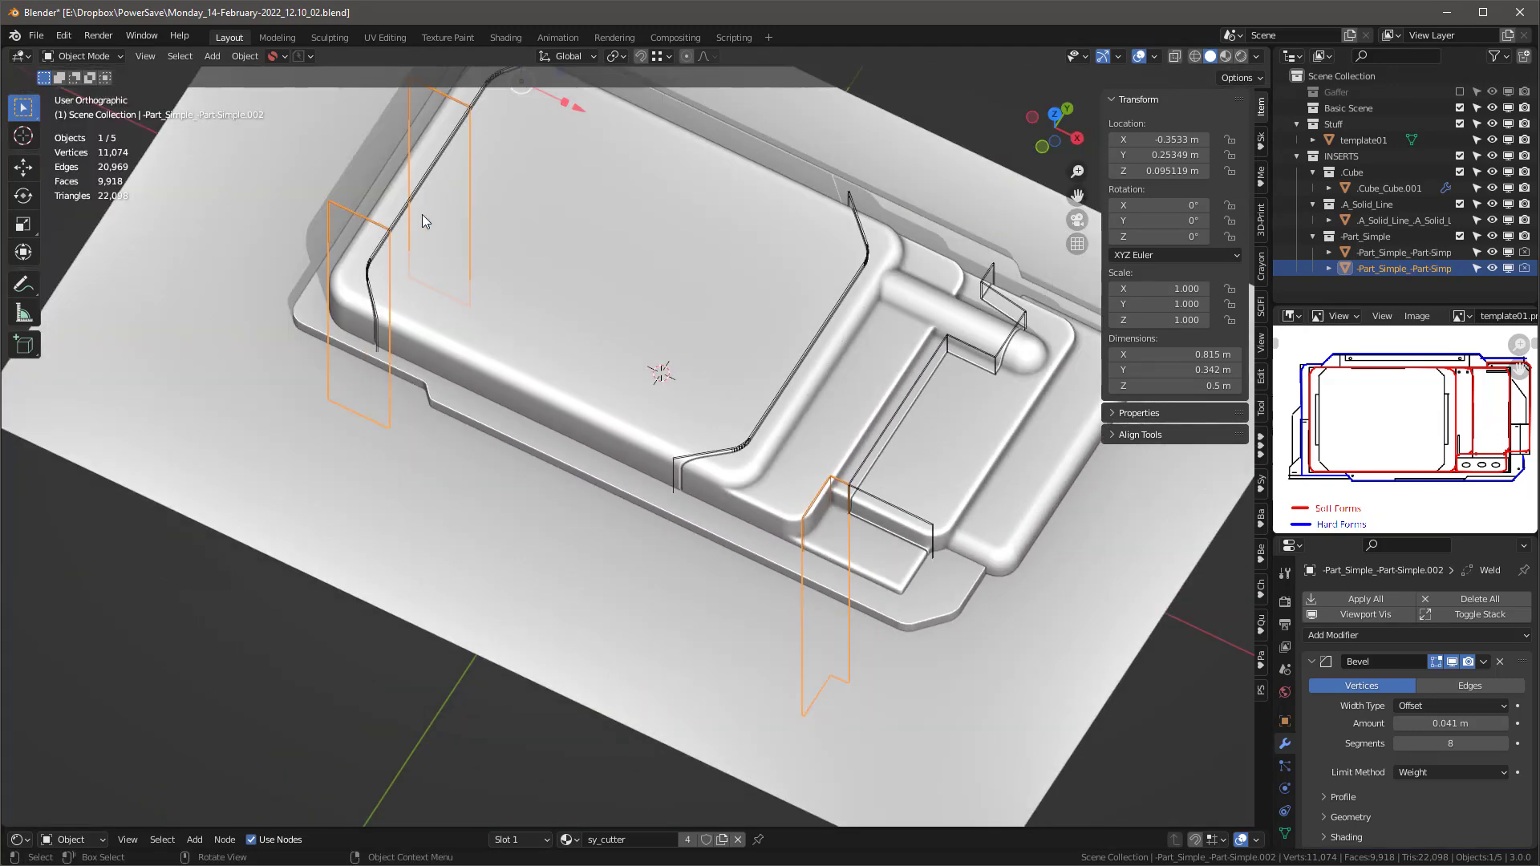
scroll(358, 188, "up", 4)
scroll(408, 262, "down", 4)
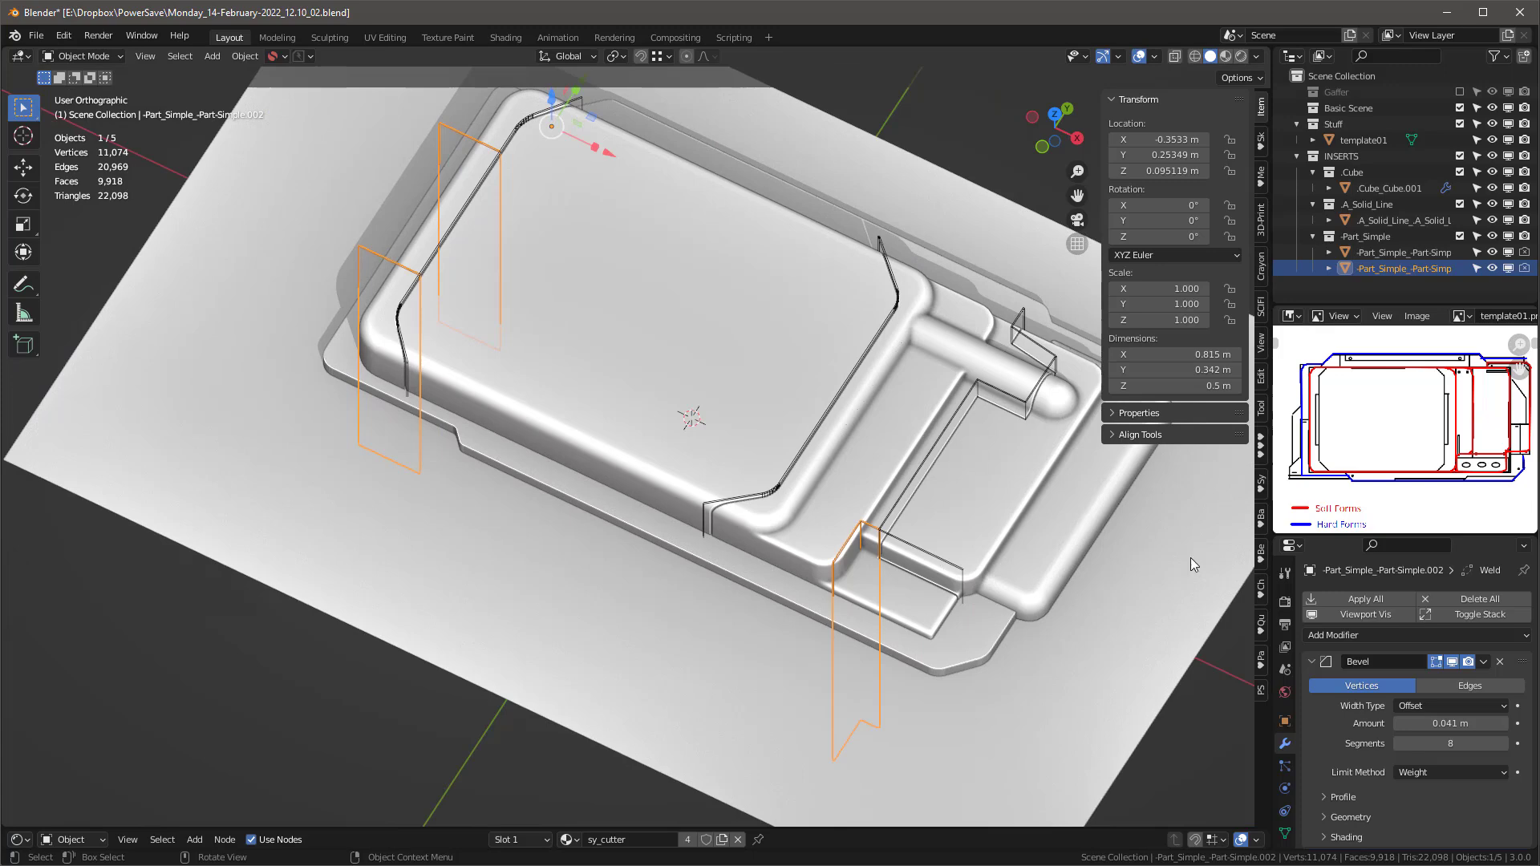
left_click(774, 409)
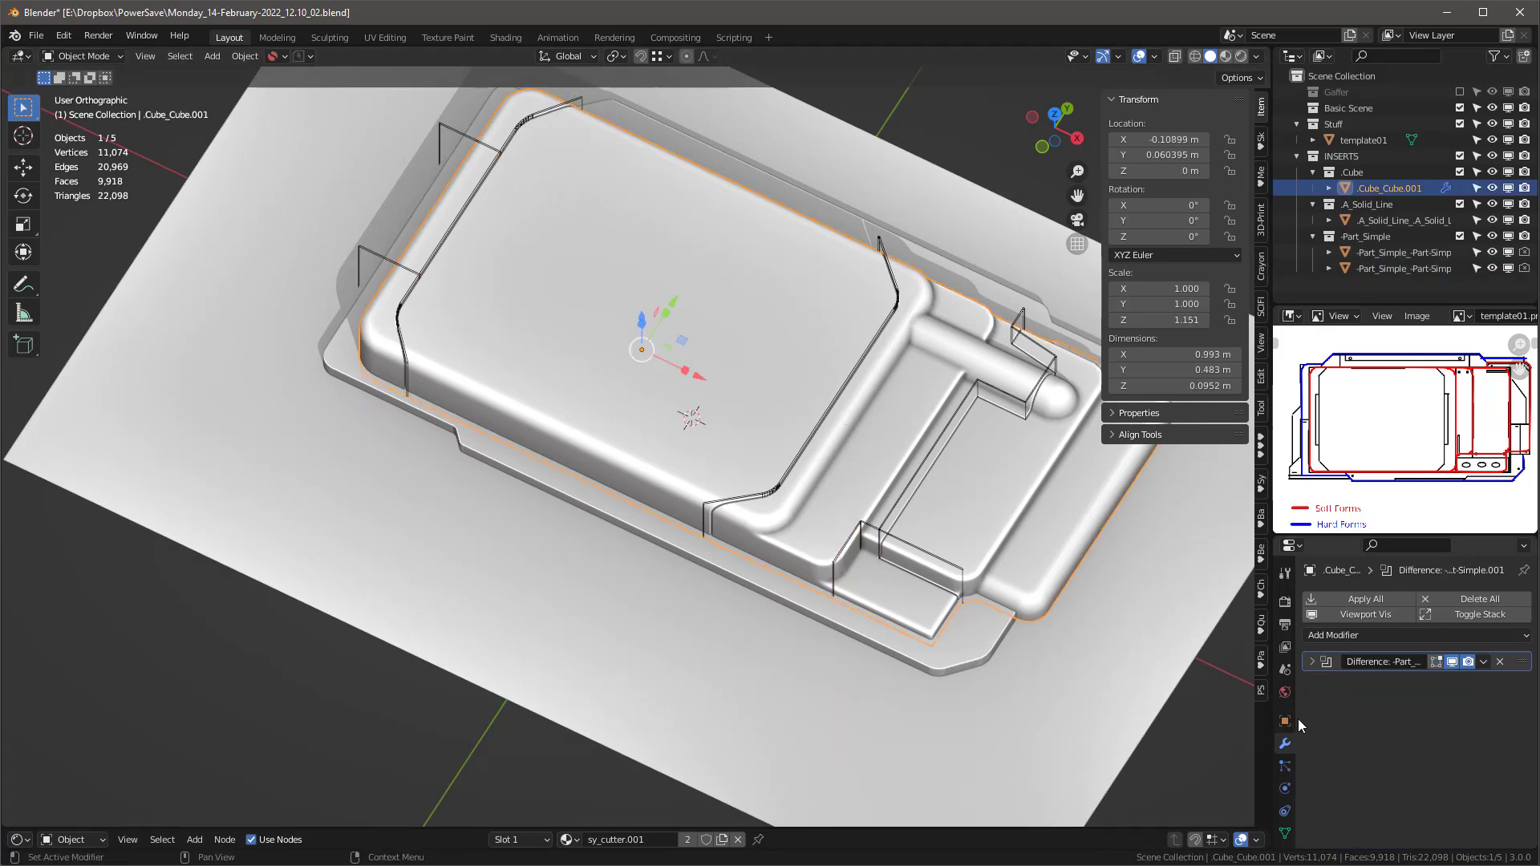
middle_click_drag(722, 397, 651, 335)
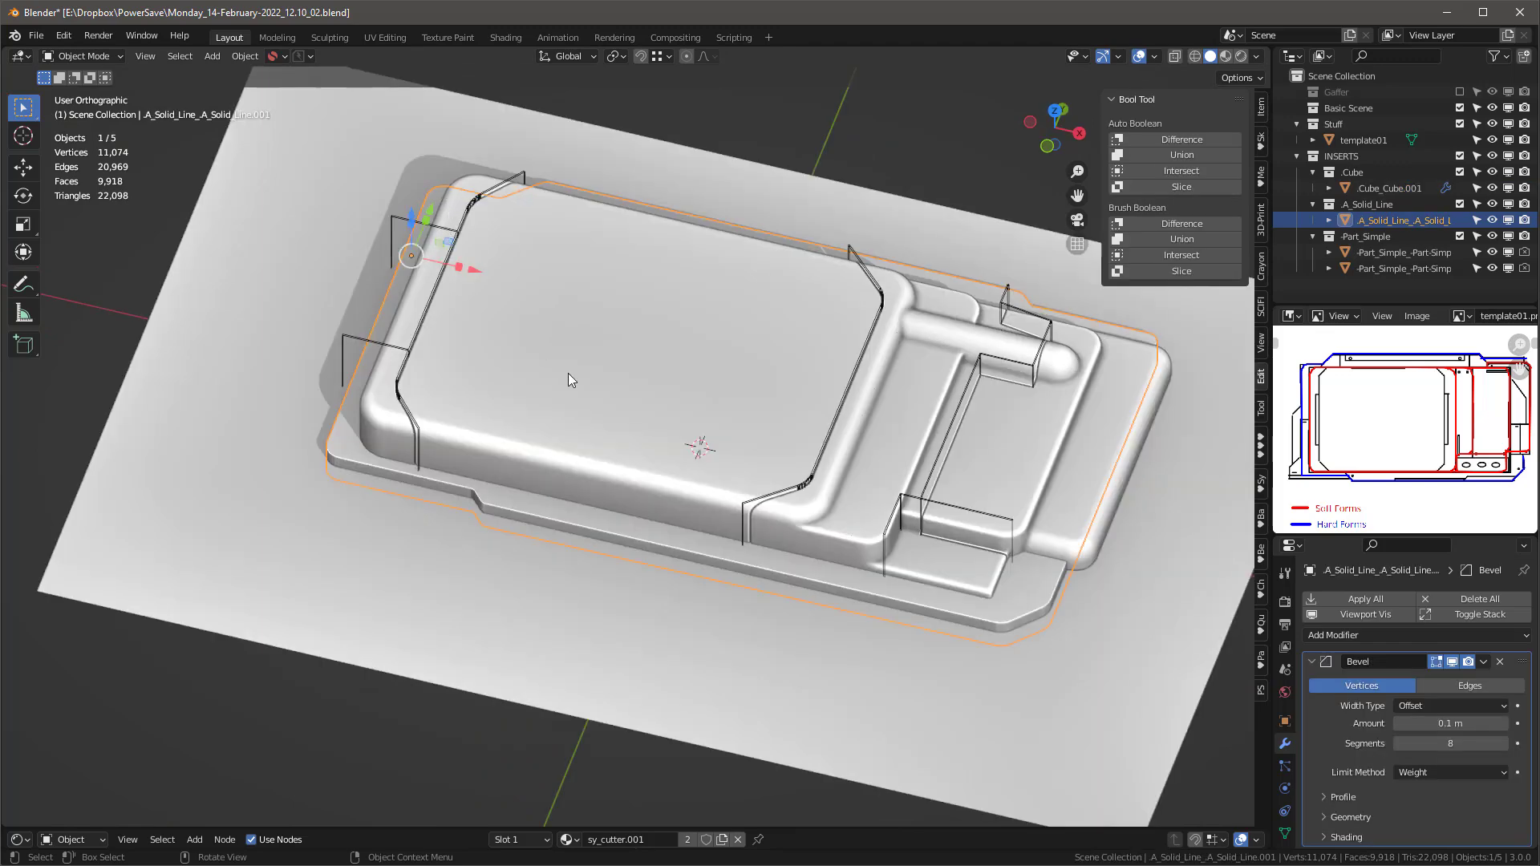
middle_click_drag(483, 281, 553, 260)
left_click(411, 247)
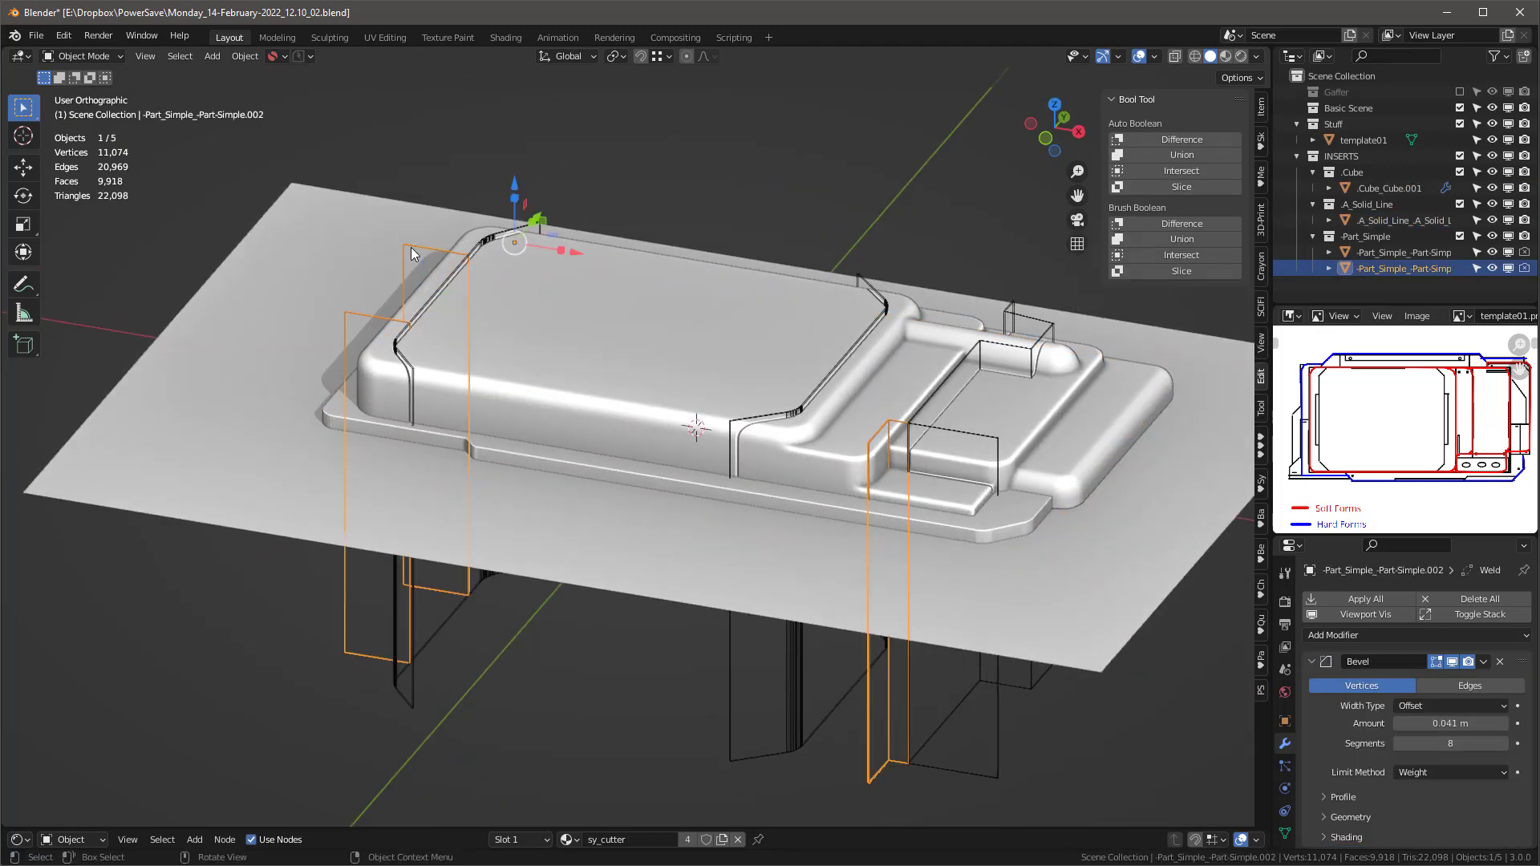
left_click(625, 332, "shift")
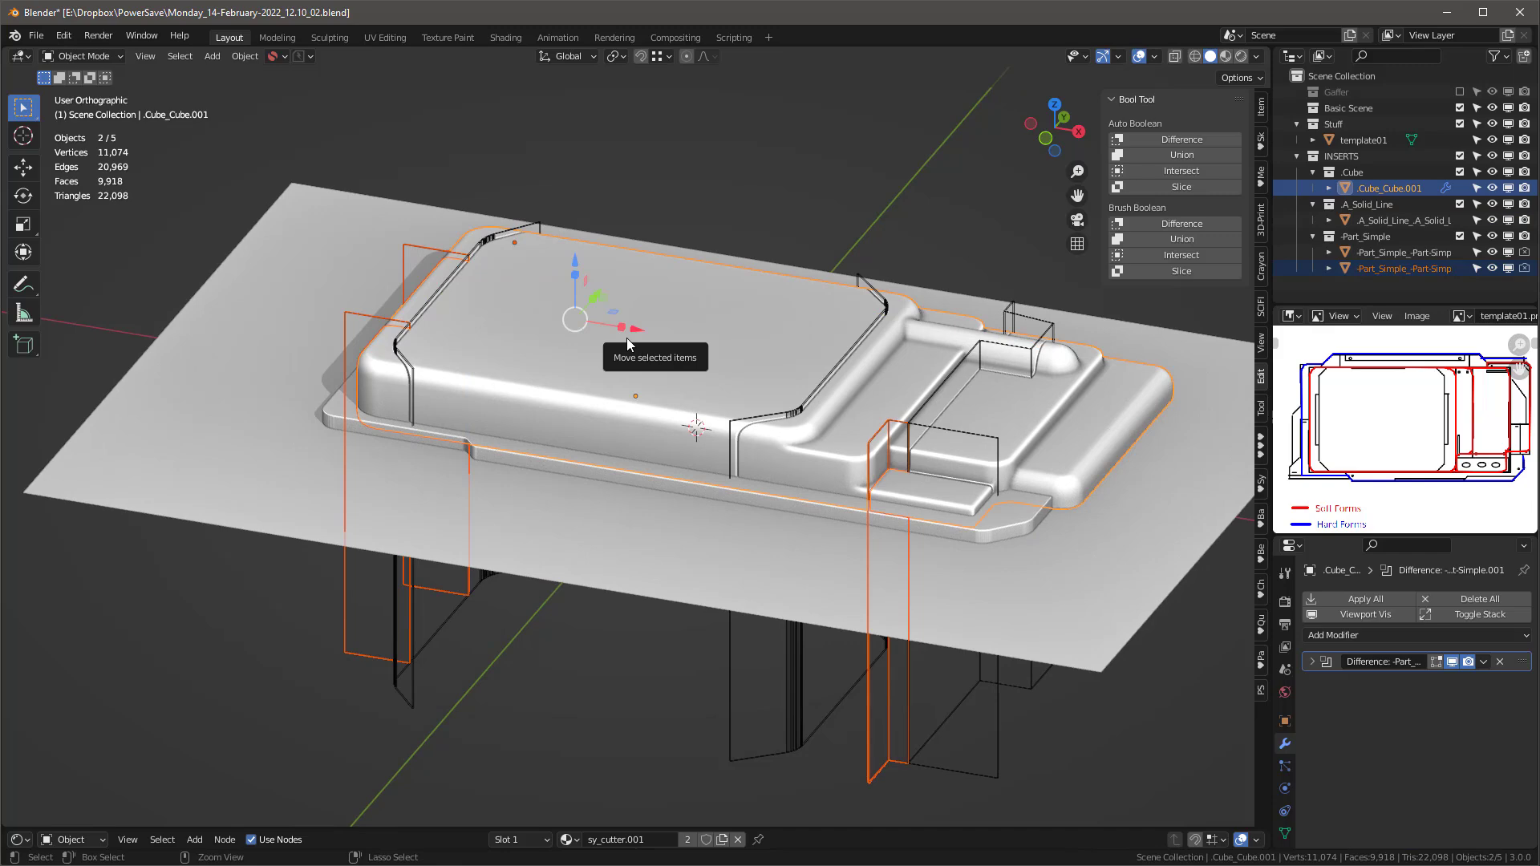
key("ctrl+shift+minus")
mouse_move(648, 330)
middle_mouse_down()
mouse_move(504, 333)
mouse_move(513, 401)
middle_mouse_up()
scroll(898, 462, "up", 3)
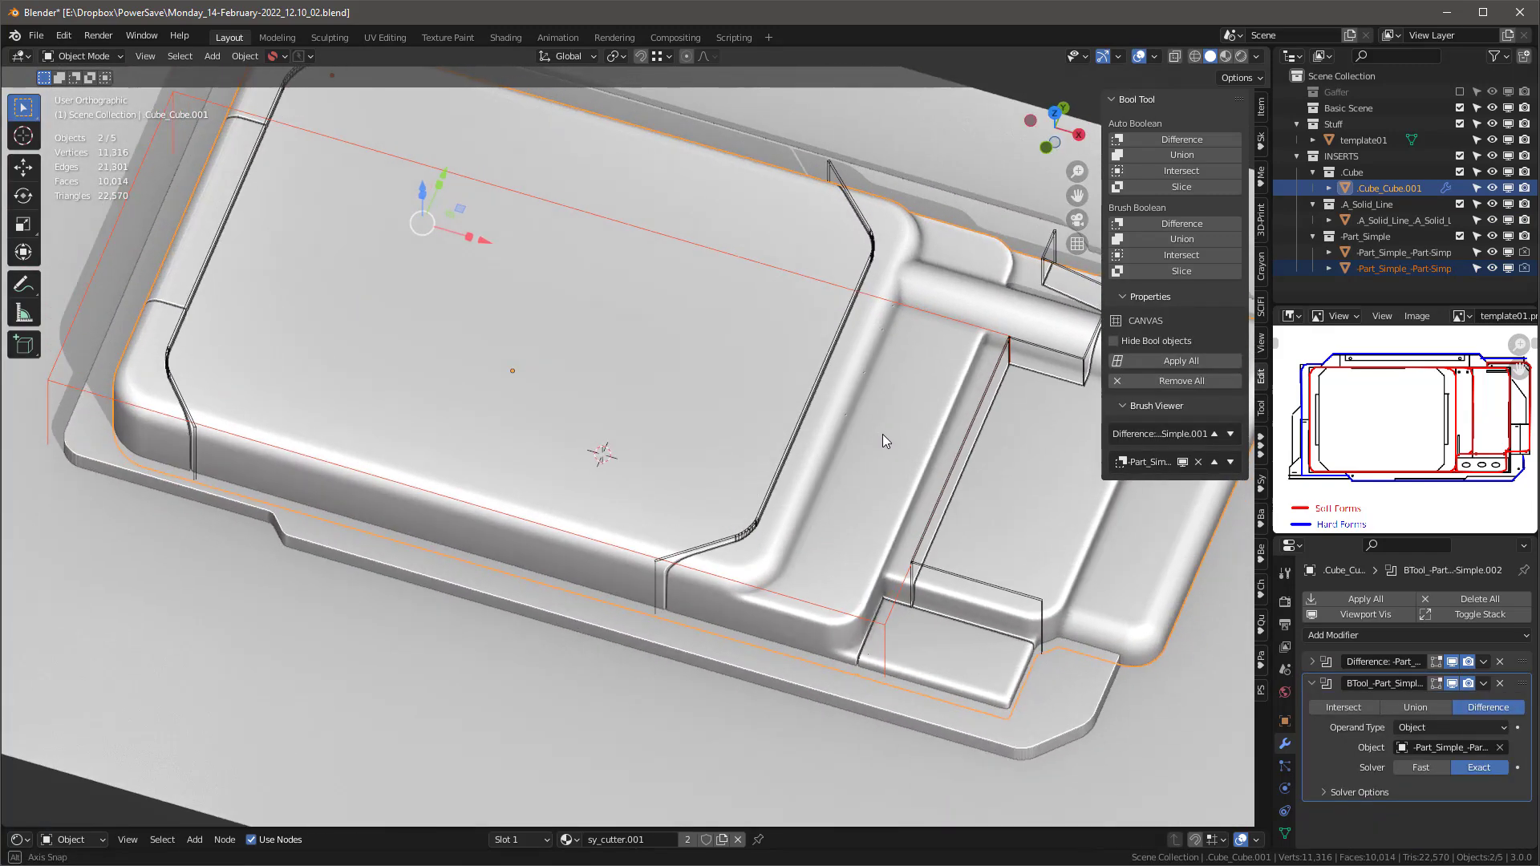
left_click(1139, 56)
left_click(1139, 55)
Step: Add another -Part_Simple INSERT on the hard-form base plate near its upper-left edge
scroll(759, 414, "down", 3)
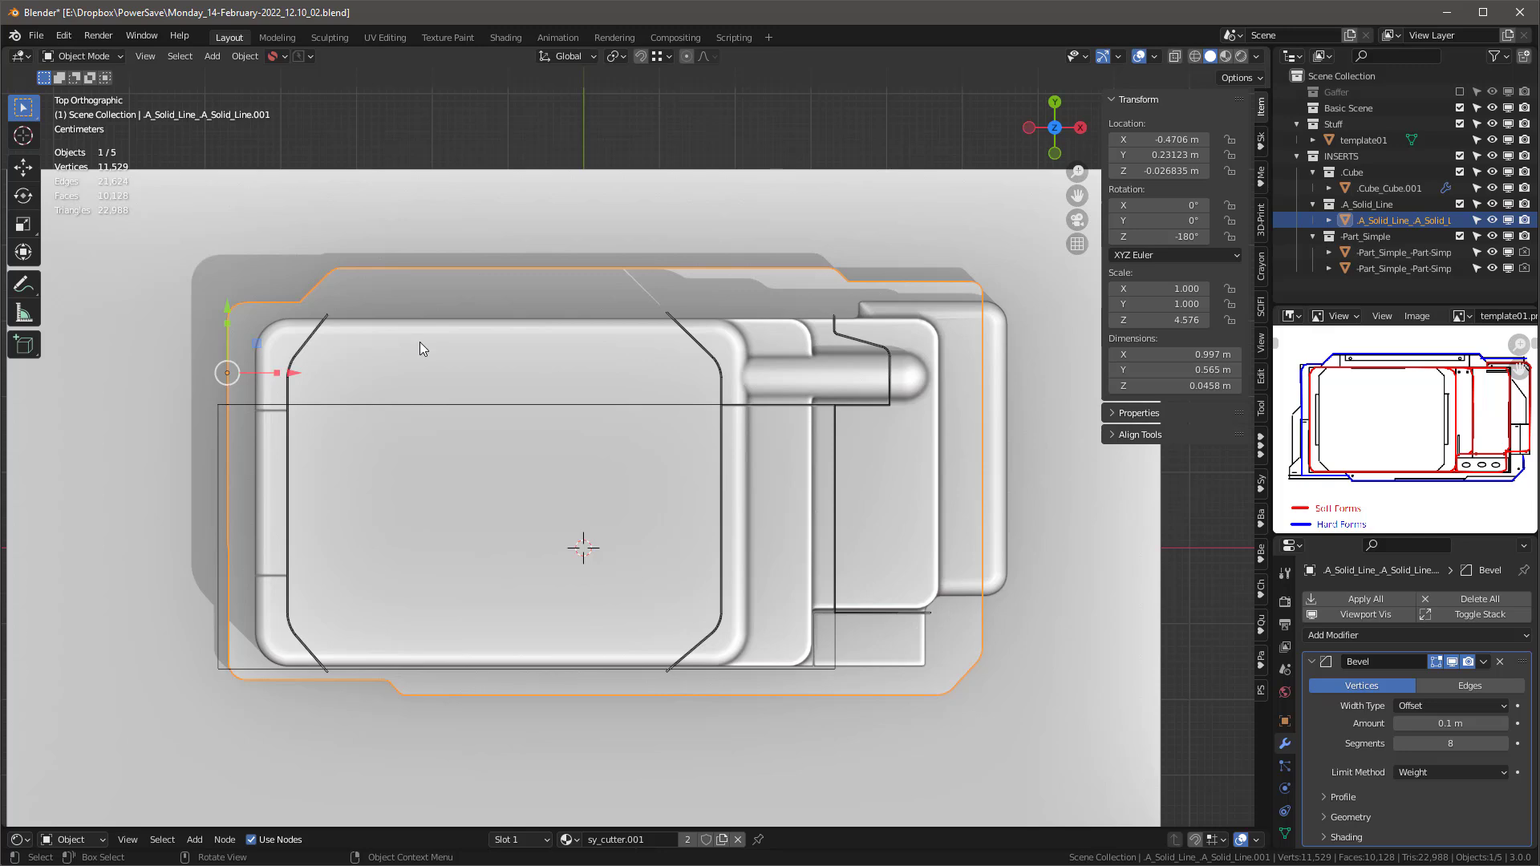
left_click(1261, 456)
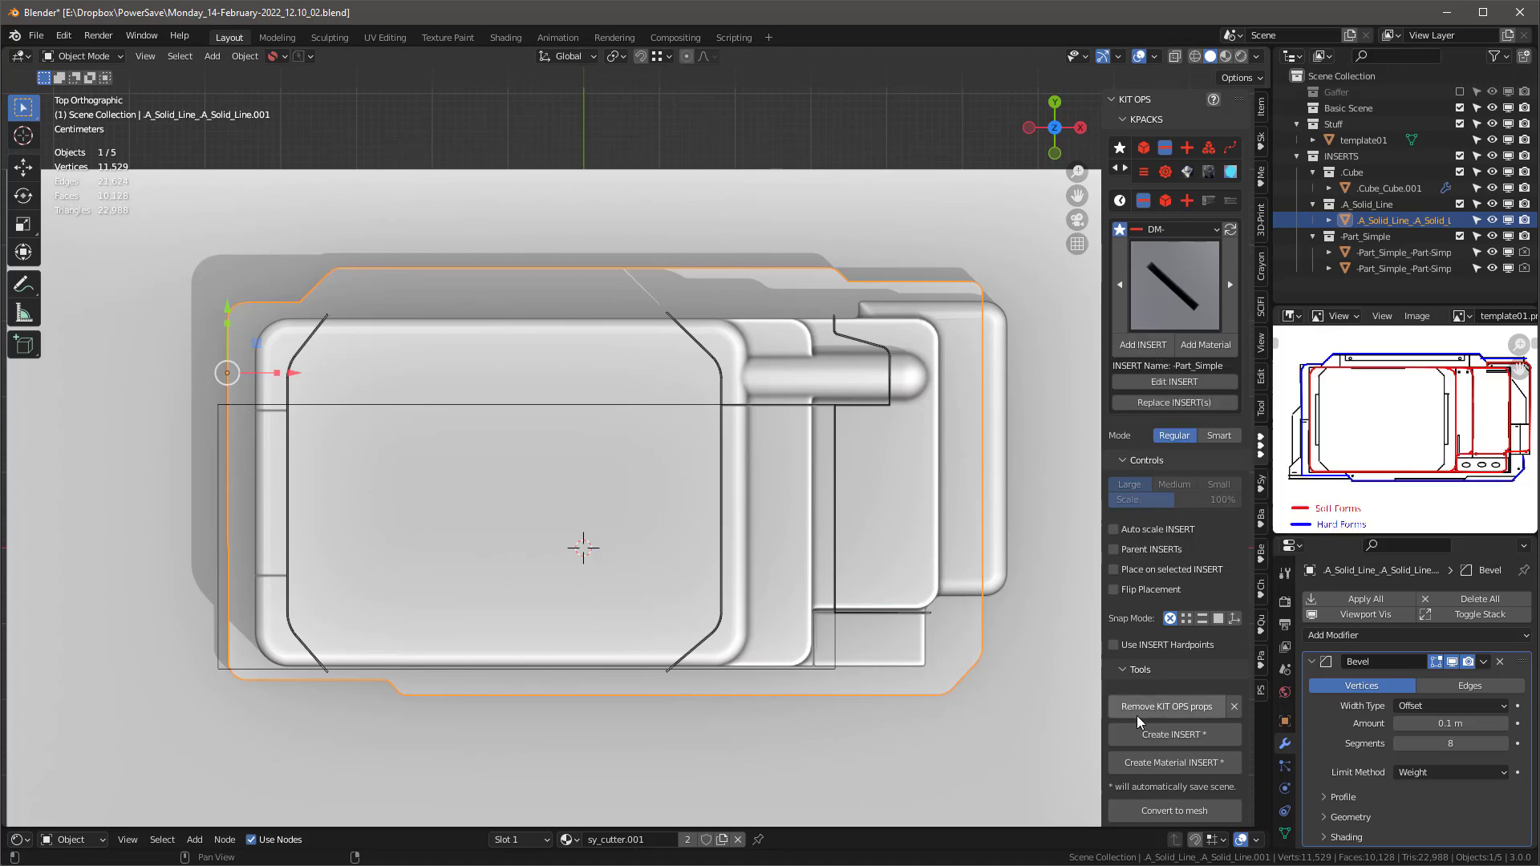
left_click(1155, 346)
left_click(363, 310)
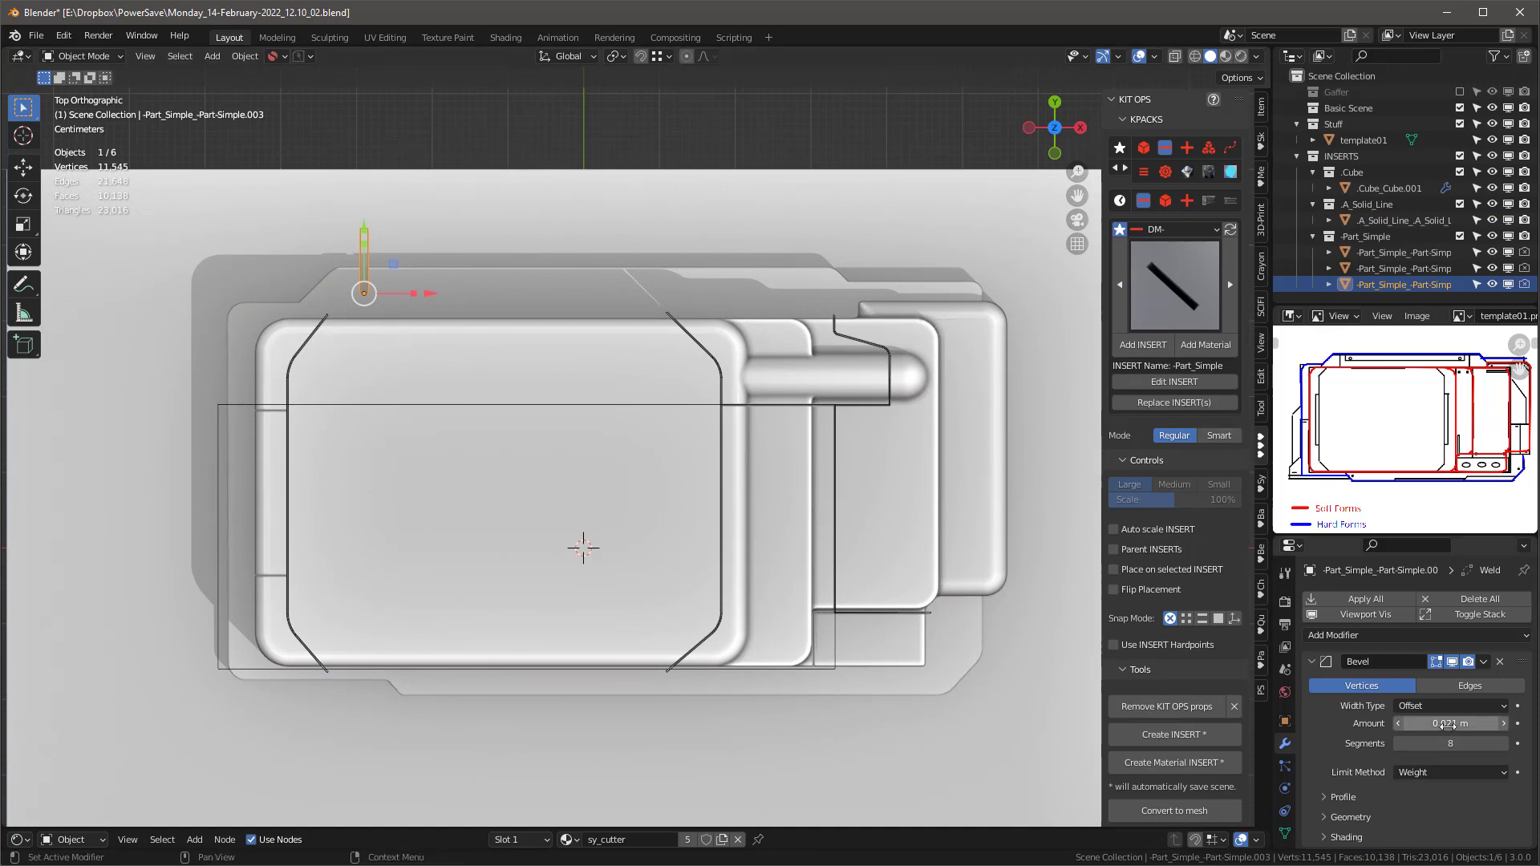
Step: Set the new line cutter's Solidify thickness to 0.002 m
scroll(1337, 792, "down", 8)
double_click(1460, 652)
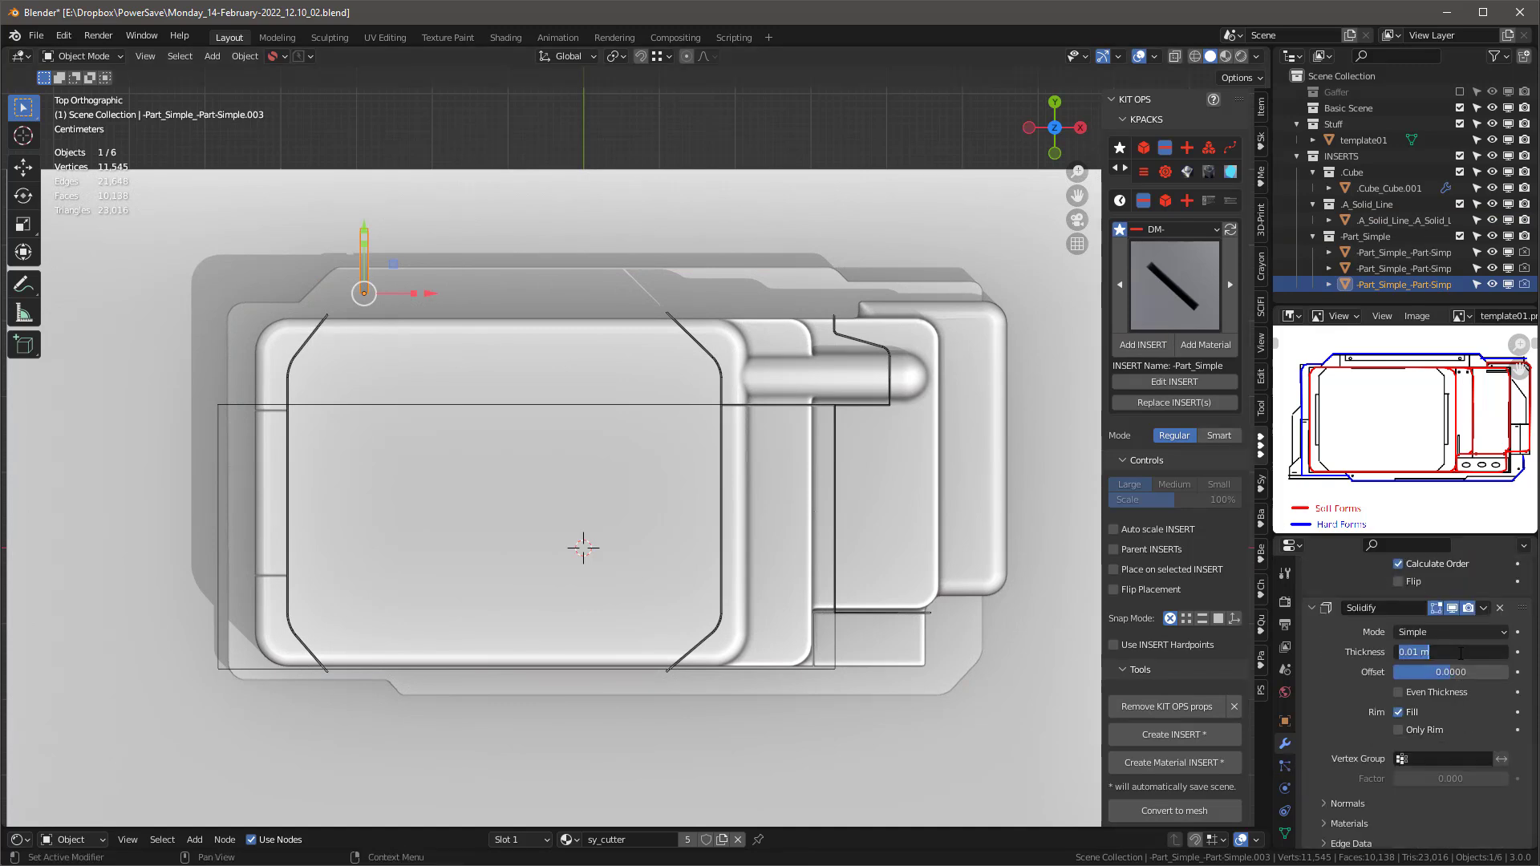
key("Return")
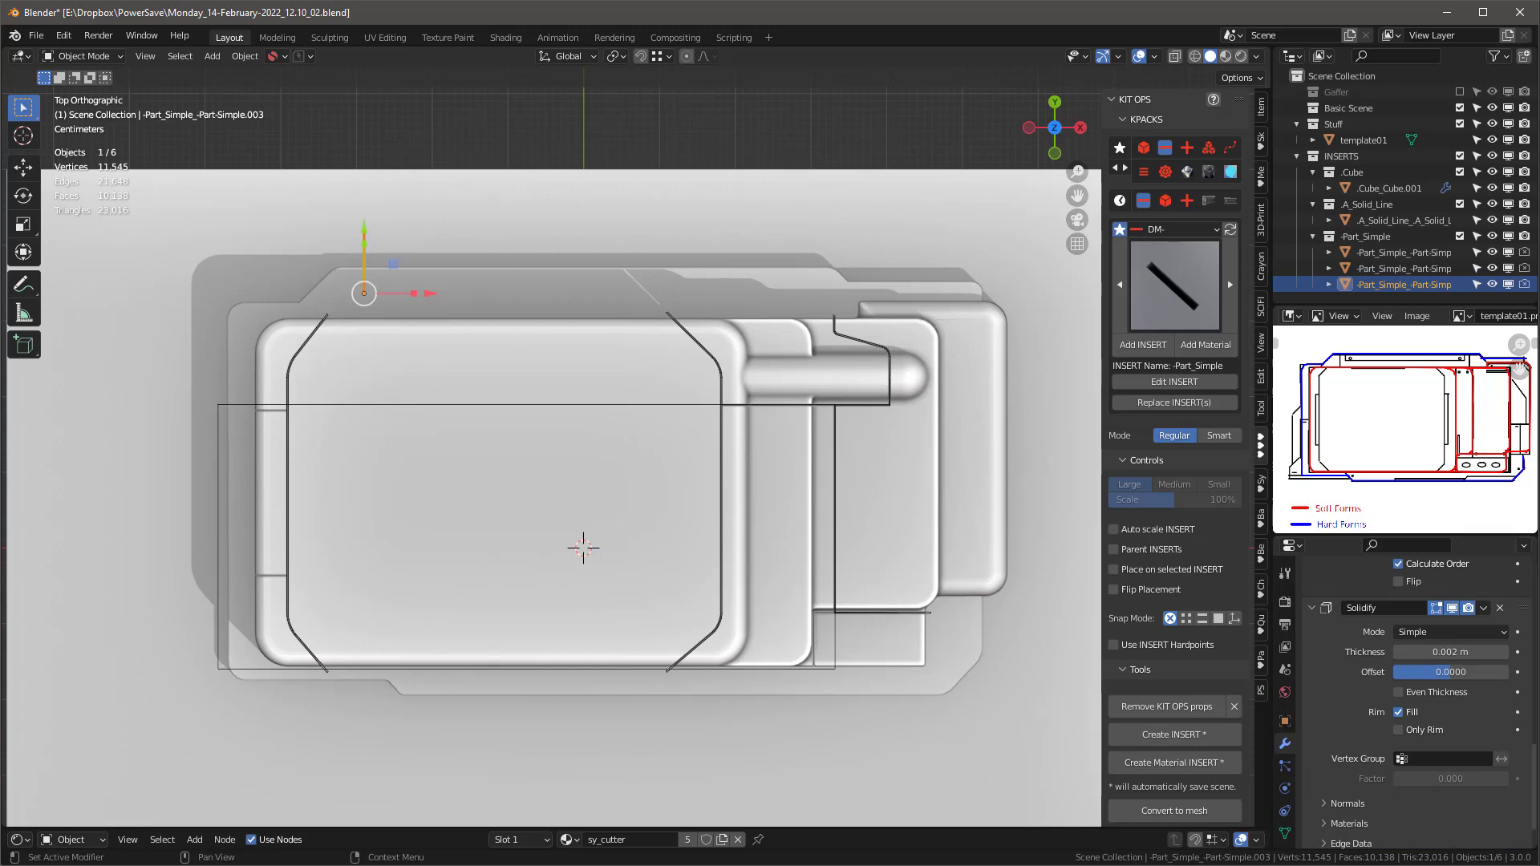
scroll(476, 340, "up", 3)
scroll(434, 285, "down", 4)
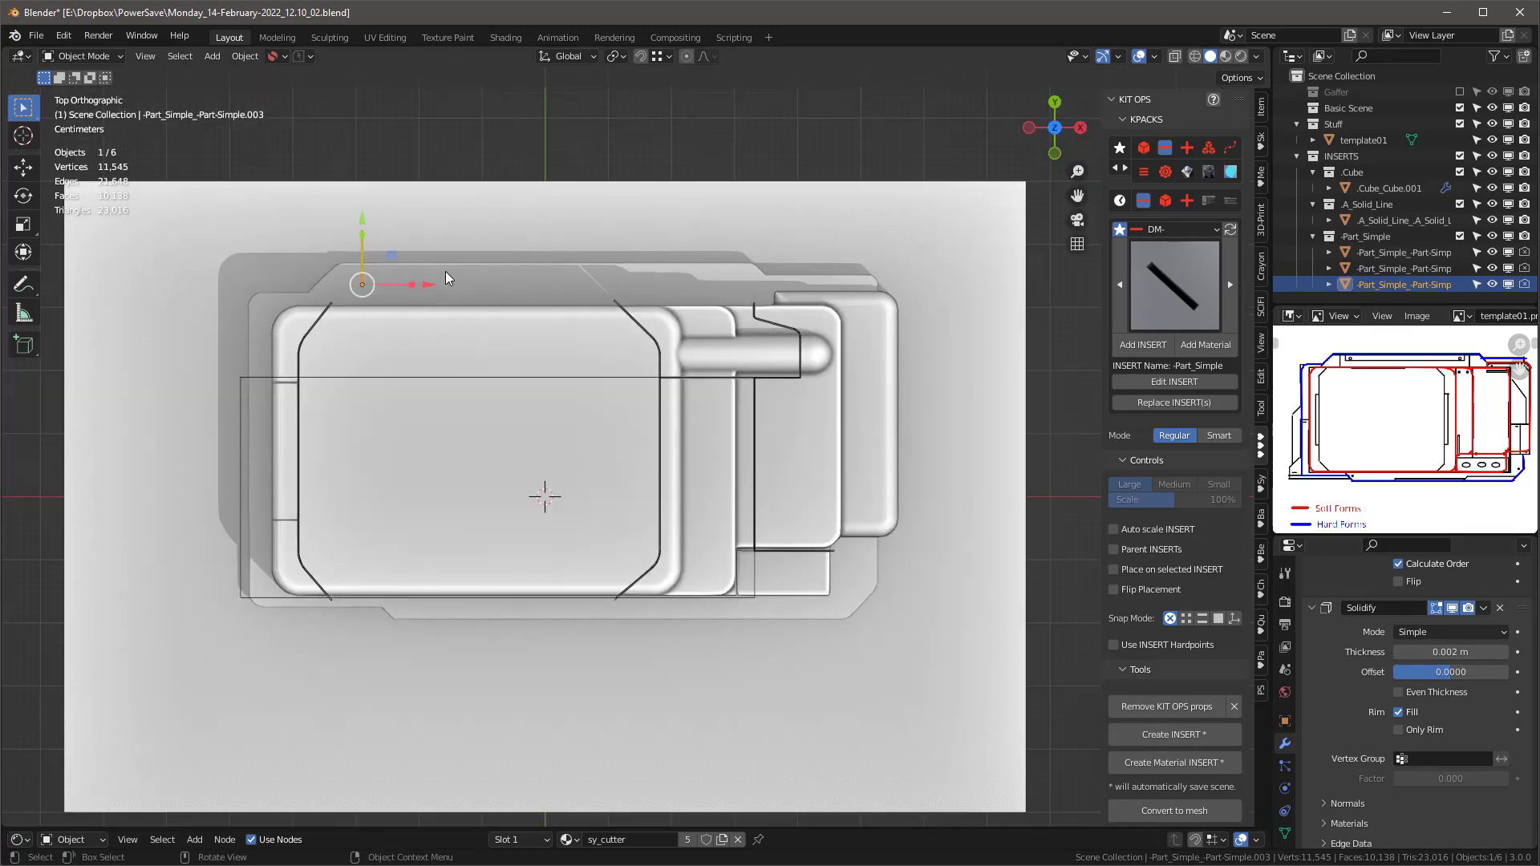
Step: Extend the new hard-form line cutter about 0.044 m down along Y and duplicate the line along X to the plate's upper-right area
scroll(265, 377, "up", 2)
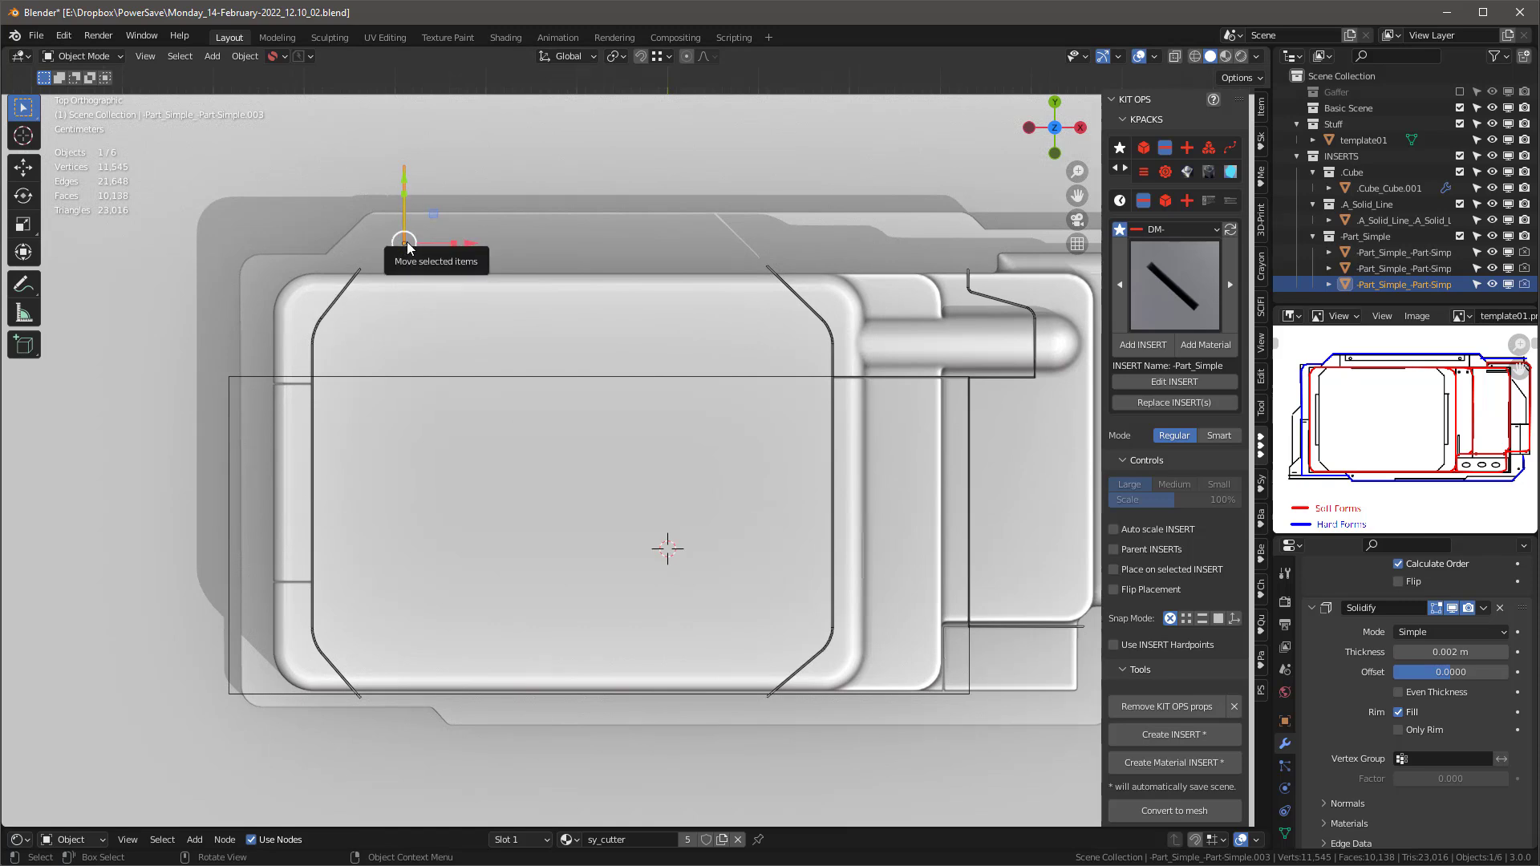
key("Tab")
left_click_drag(408, 241, 405, 285)
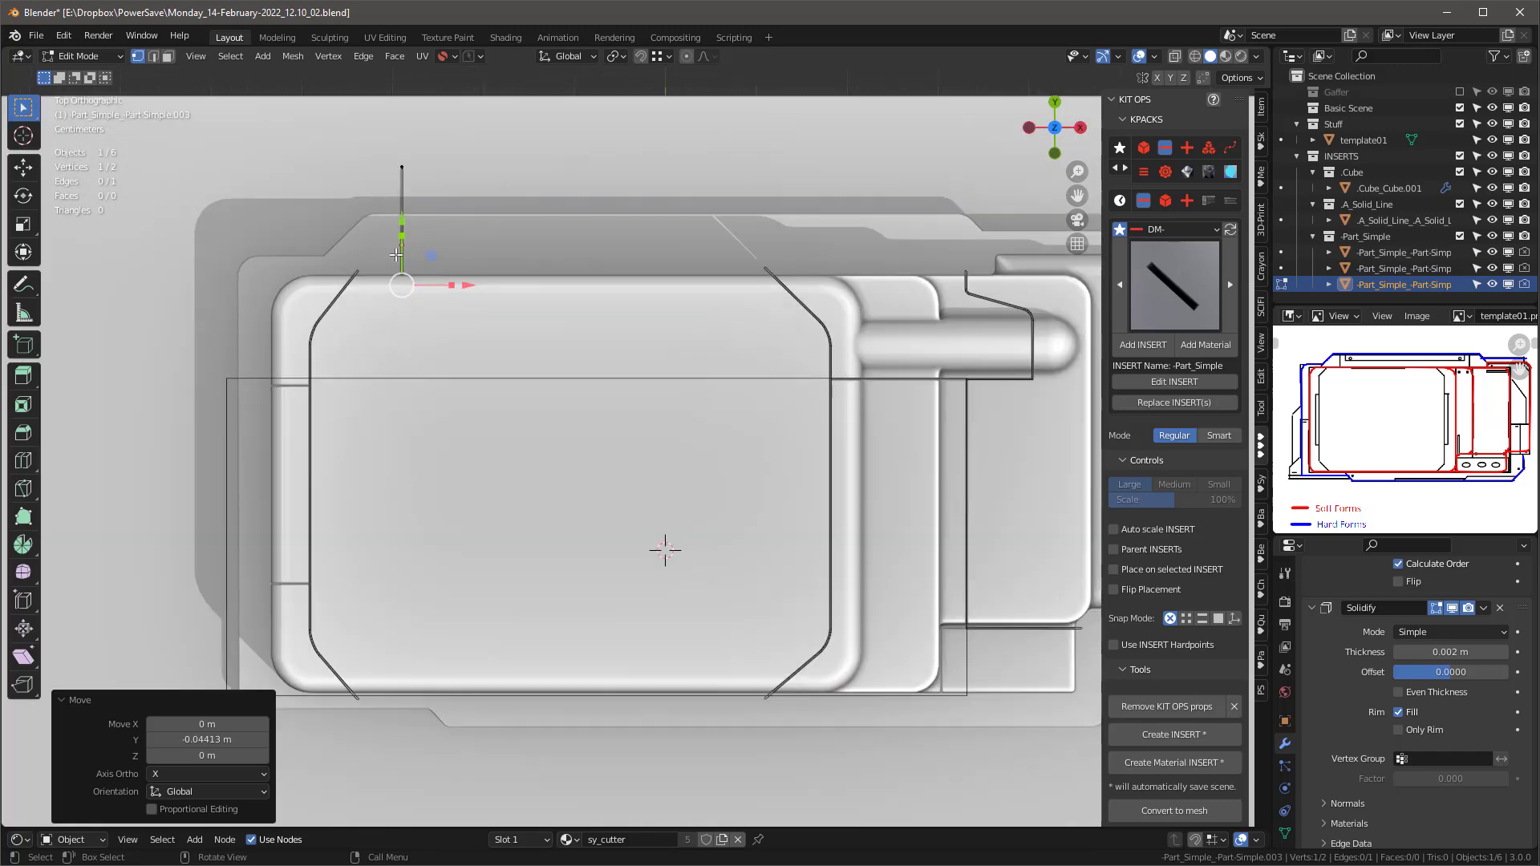
key("a")
key("shift+d")
key("x")
left_click(954, 257)
Step: Turn on see-through display and shift the duplicated vertical line back along X beside the upper-right slope
left_click(403, 198)
key("x")
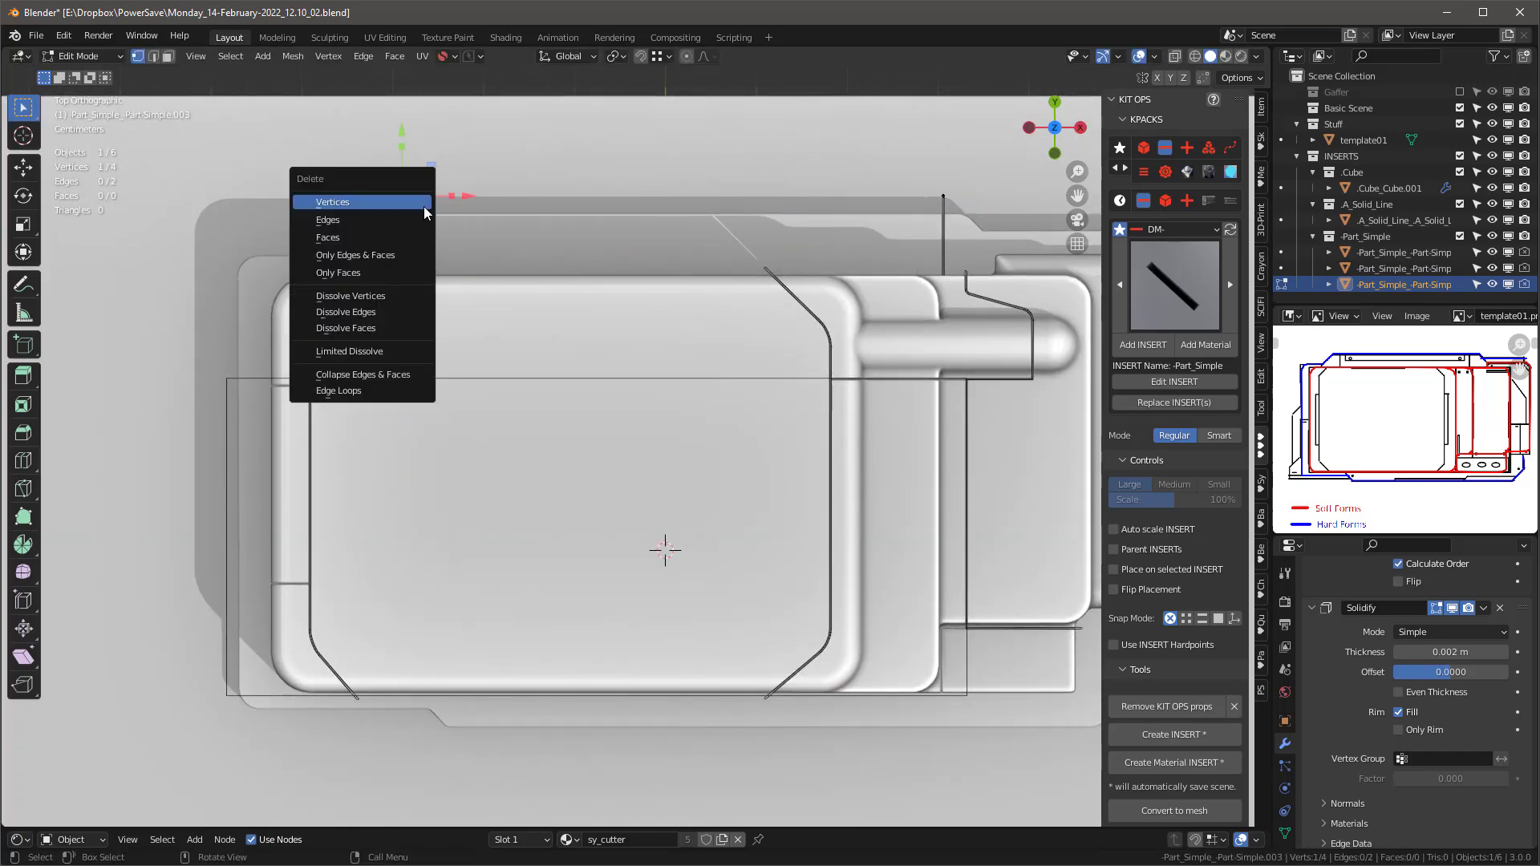
key("alt+z")
middle_click_drag(1003, 248, 940, 307, "shift")
left_click_drag(941, 307, 901, 312)
scroll(526, 321, "up", 1)
Step: Duplicate the cutter's upper vertex and extrude a long horizontal line with slanted ends along the plate's upper edge
left_click(262, 240)
left_click(300, 256)
key("shift+d")
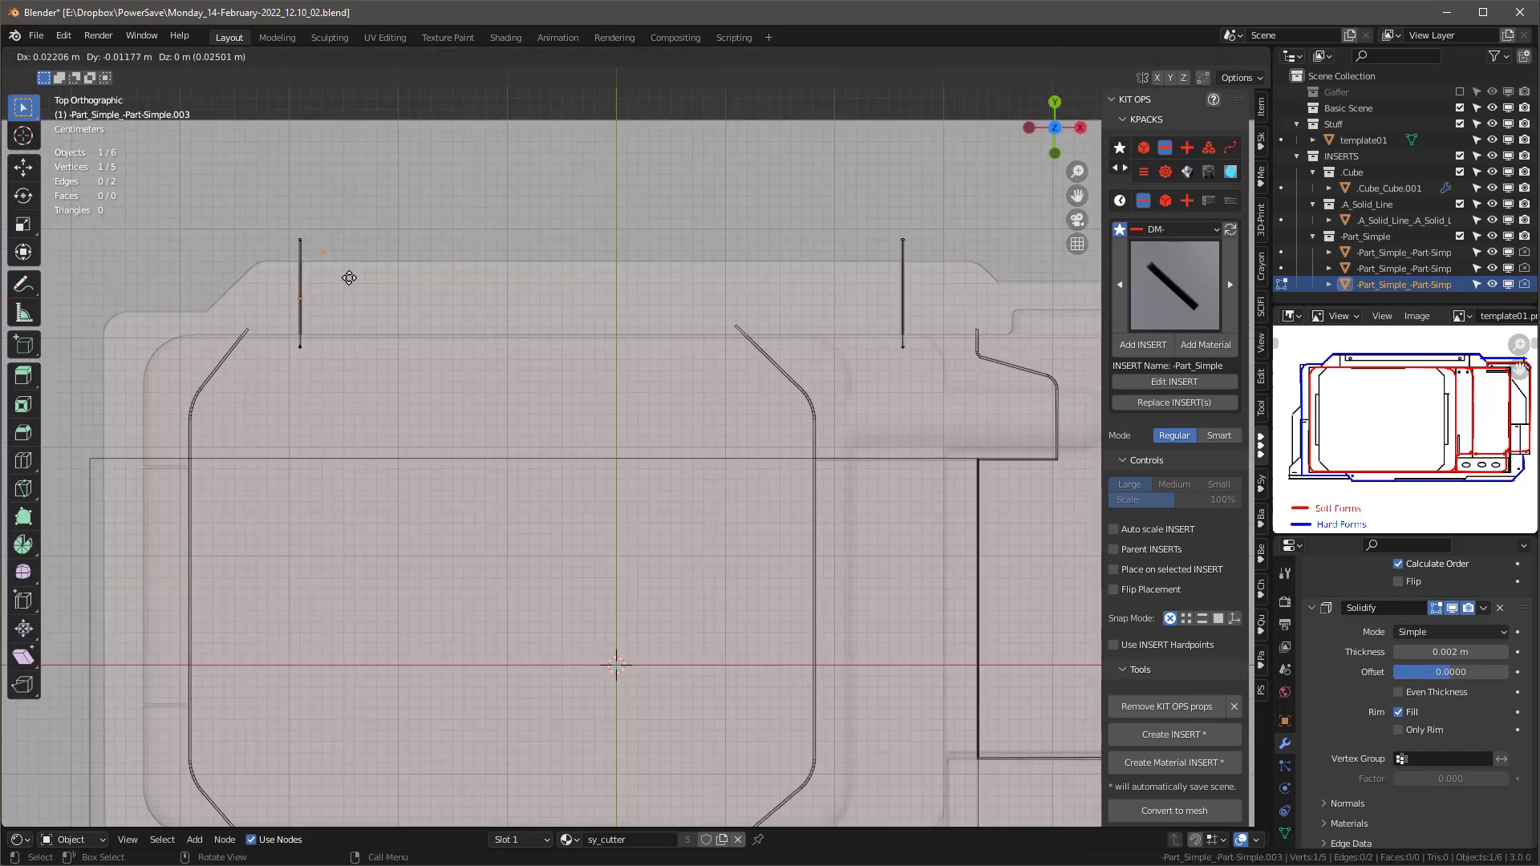
left_click(324, 273)
key("e")
left_click(348, 302)
key("e")
key("x")
left_click(848, 291)
key("e")
Step: Raise the mean bevel weight of the long line's two inner corners and adjust the whole line's position along Y
left_click(846, 283, "shift")
left_click(873, 253, "shift")
left_click(1261, 106)
left_click_drag(1163, 224, 1191, 225)
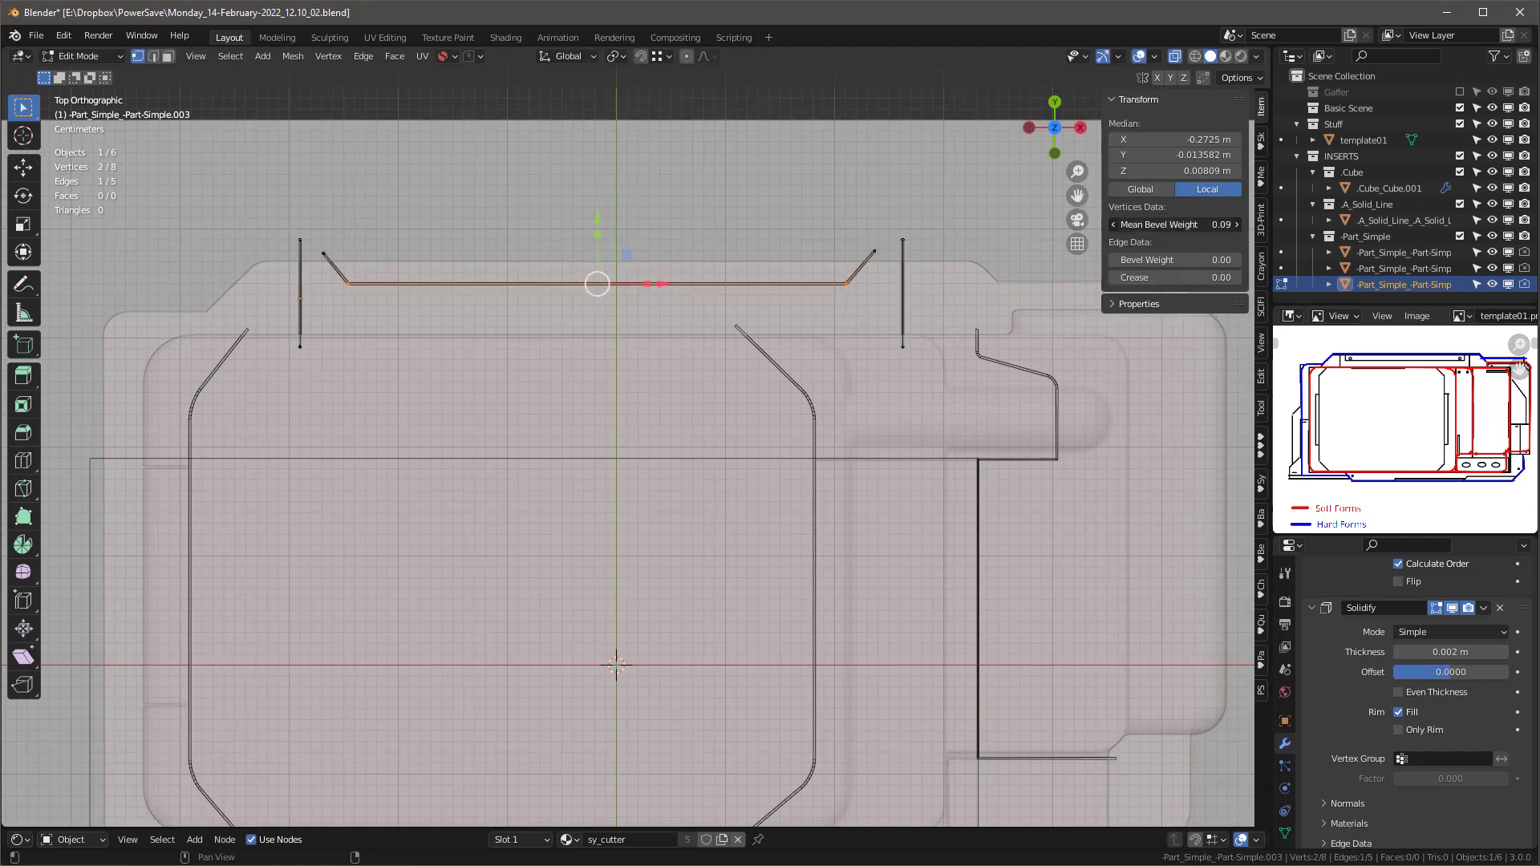
key("l")
key("g")
key("y")
left_click(513, 273)
Step: Duplicate a cutter vertex to the plate's lower-left edge and extrude it along Y as a short vertical line
scroll(410, 157, "down", 3)
left_click(352, 307)
key("shift+d")
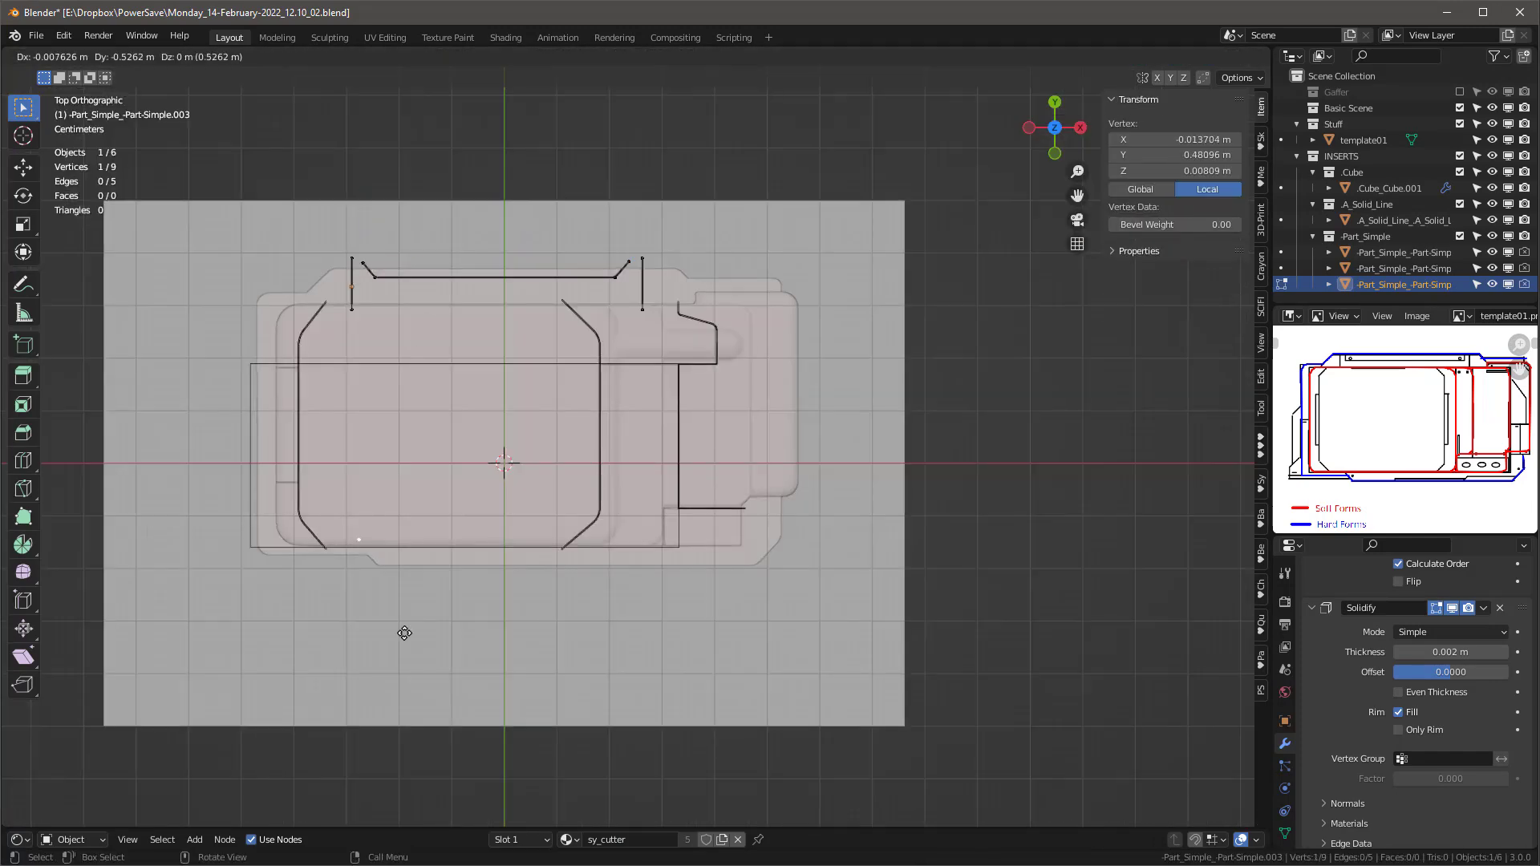
left_click(361, 564)
scroll(345, 564, "up", 9)
key("g")
left_click(472, 462)
key("e")
key("y")
left_click(465, 391)
Step: Duplicate a vertex to the middle of the plate's lower edge and extrude a short segment upward along Y
middle_click_drag(353, 470, 307, 491, "shift")
key("shift+d")
left_click(635, 550)
key("e")
key("y")
left_click(635, 534)
Step: Continue the lower-edge line along X, up a short slant, and along X again to the plate's lower-right corner
key("e")
key("x")
left_click(933, 536)
key("e")
left_click(962, 513)
key("e")
key("x")
left_click(1189, 539)
Step: Move the last horizontal segment of the lower-edge line about -0.009 m along Y
key("l")
left_click_drag(852, 440, 1187, 526)
left_click_drag(1046, 427, 1046, 437)
scroll(1043, 409, "down", 2)
middle_click_drag(1043, 402, 1089, 491, "shift")
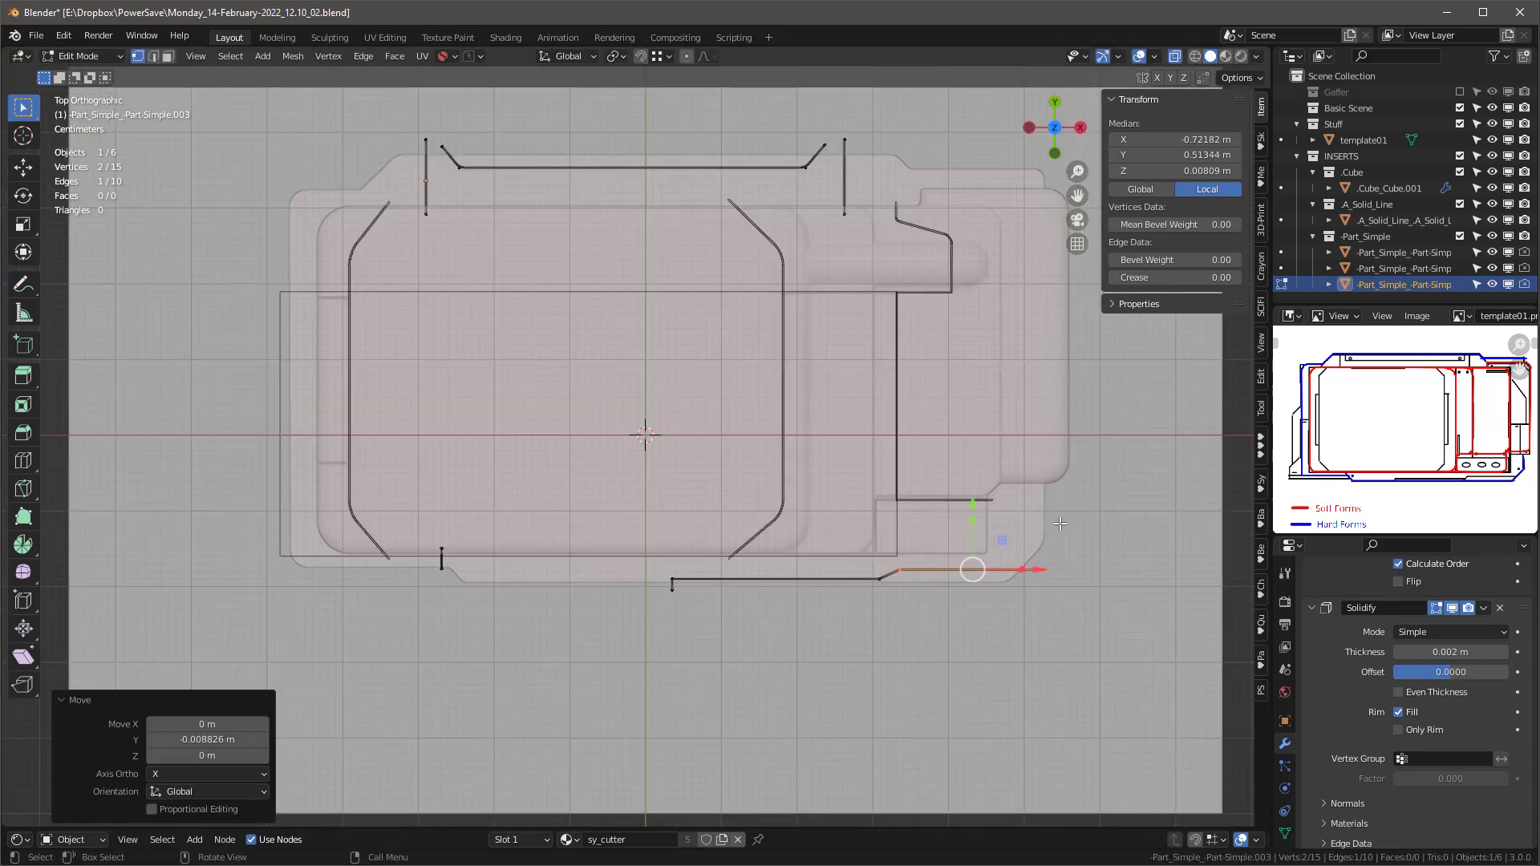
Step: Duplicate a vertex to the plate's upper-right ledge and extrude a short diagonal line down toward the soft form
key("Tab")
middle_click_drag(936, 451, 891, 522, "shift")
middle_click_drag(252, 575, 136, 579, "shift")
key("Tab")
left_click(687, 220)
key("g")
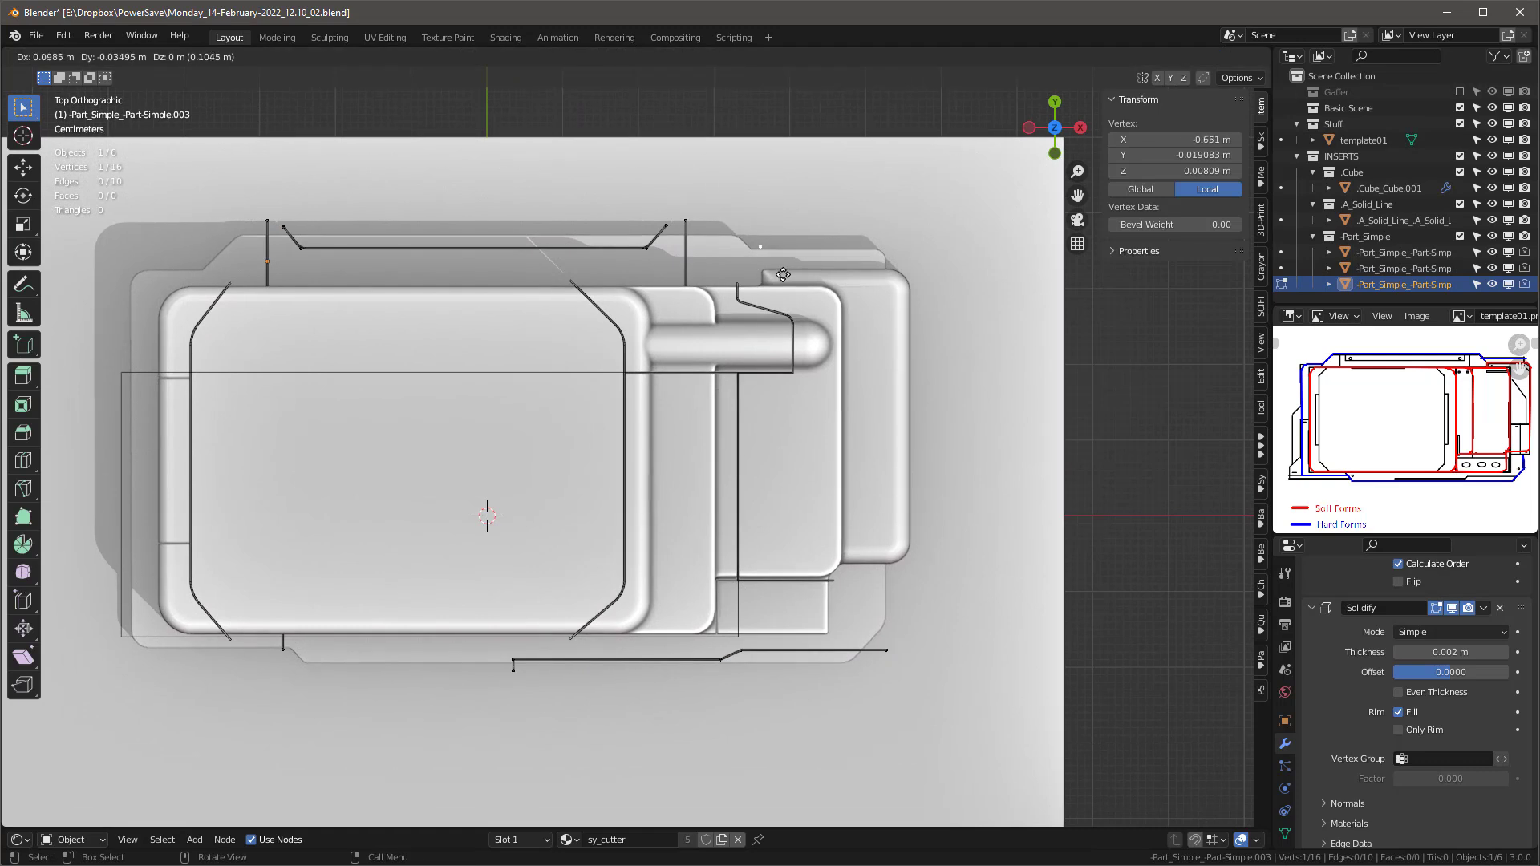
left_click(789, 278)
key("e")
left_click(762, 316)
key("Tab")
Step: In the soft-form line cutter, duplicate the upper vertex onto the right block and extrude it along X and down along Y
left_click(791, 321)
key("Tab")
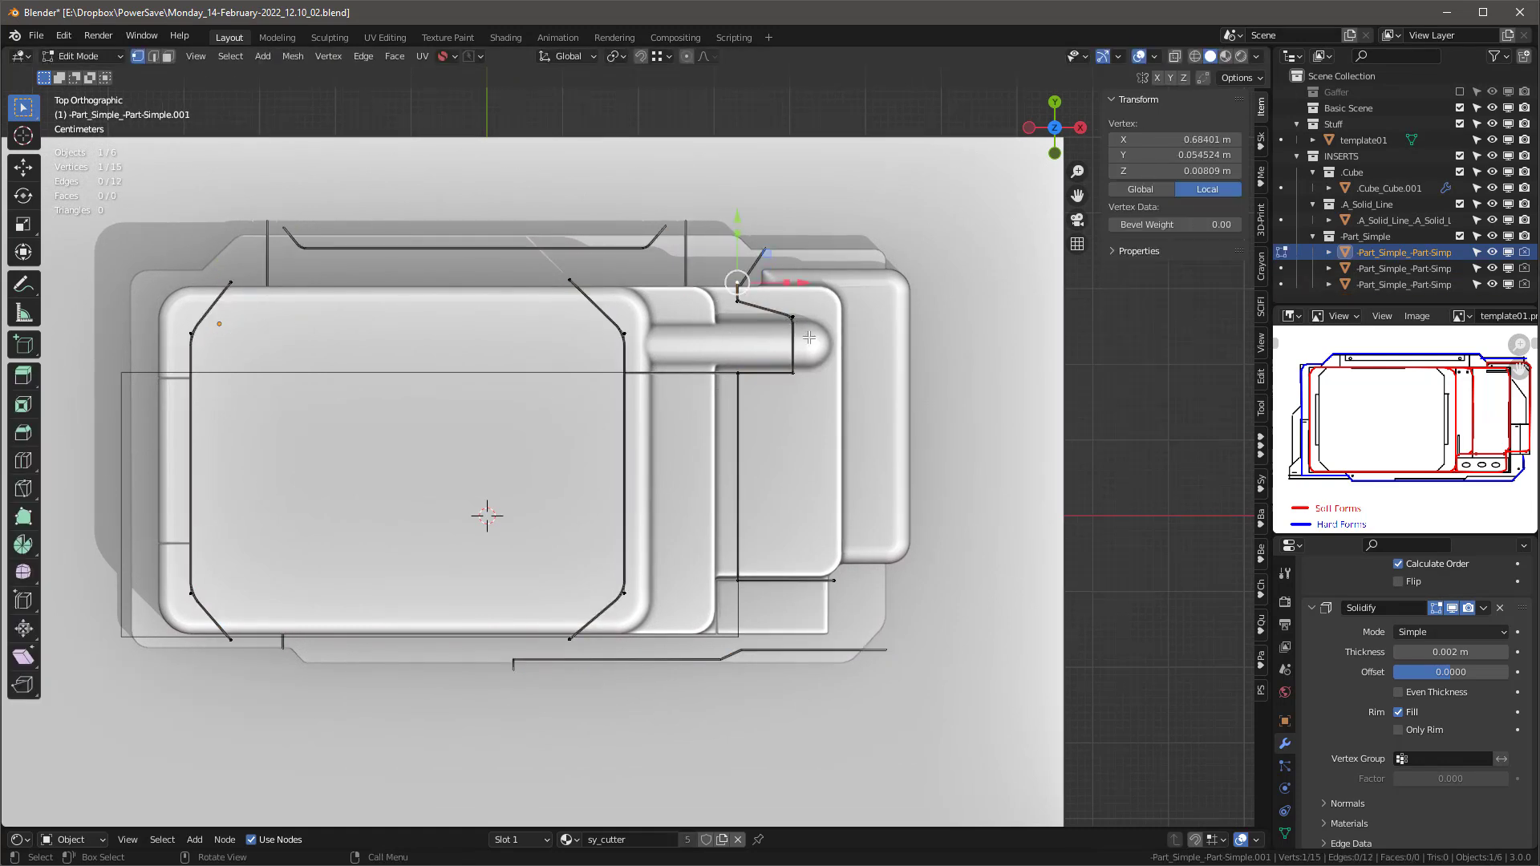
key("e")
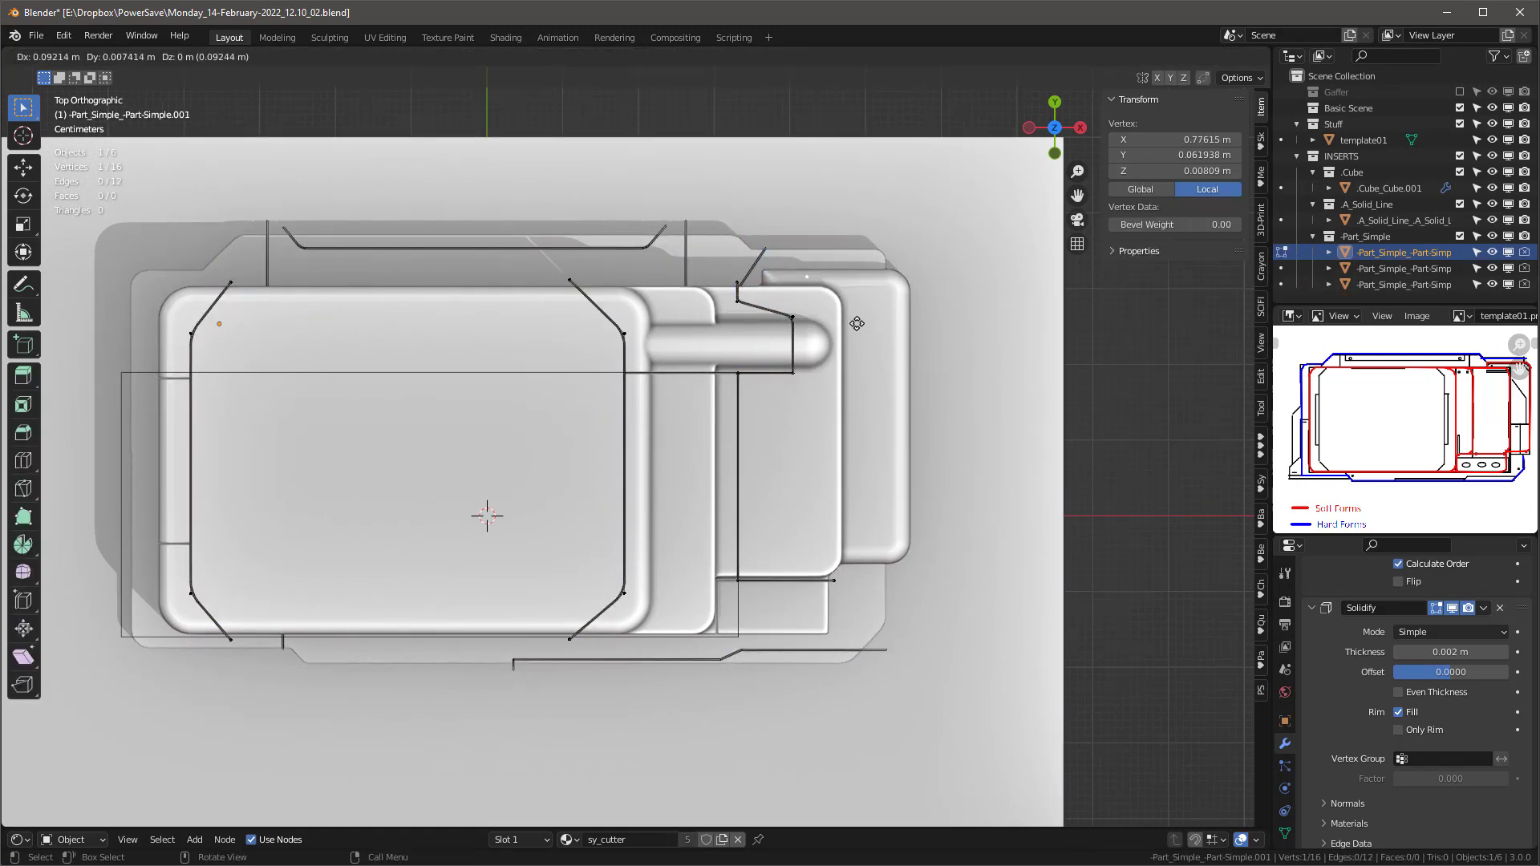
left_click(812, 334)
key("e")
key("x")
left_click(896, 340)
key("e")
key("y")
left_click(898, 380)
Step: Extrude the line's end about 0.065 m in X and -0.029 m in Y, and extend it downward along Y on the right block
key("e")
left_click(931, 390)
key("e")
key("y")
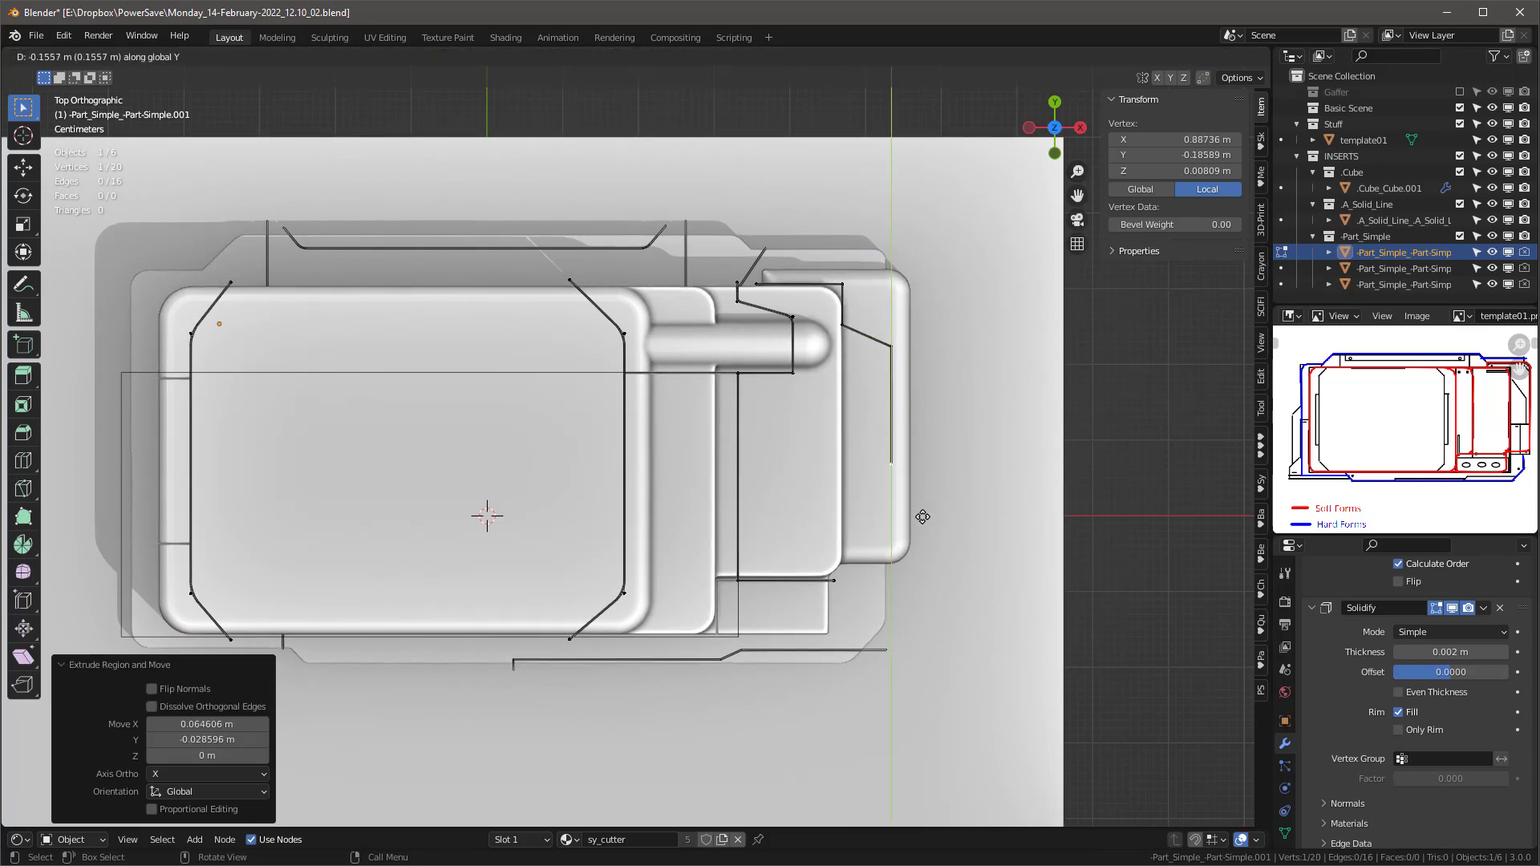
left_click(923, 527)
Step: Set the bevel weight of the line's upper-right corner vertex to 0.74
scroll(784, 281, "up", 3)
left_click(885, 287)
left_click_drag(1176, 221, 1315, 222)
middle_click_drag(1019, 321, 931, 273)
scroll(890, 337, "up", 4)
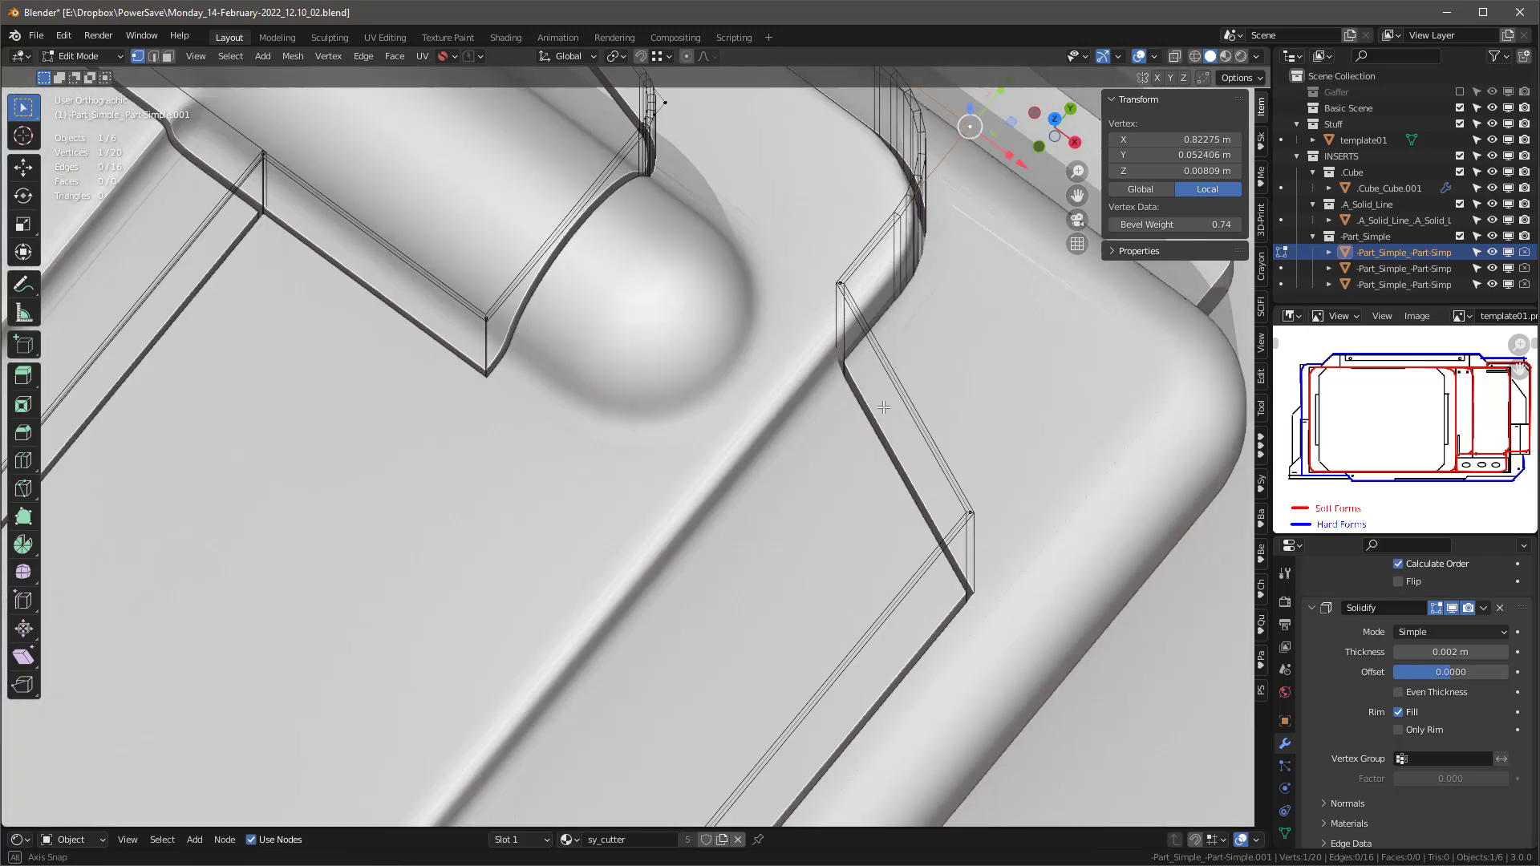
key("KP_7")
Step: Adjust the right-block line's upper vertical segment along X and bevel the corner below it
left_click(897, 357, "shift")
key("g")
key("x")
left_click(957, 321)
scroll(957, 321, "down", 4)
left_click(1009, 372)
scroll(1063, 425, "up", 3)
left_click_drag(1176, 225, 1204, 225)
Step: Level the slanted line over the rounded bar by moving its corner along Y, and bevel its lower corner with weight 0.16
scroll(919, 426, "down", 2)
left_click(638, 275)
key("g")
key("y")
left_click(705, 258)
scroll(646, 434, "up", 2)
left_click(799, 413)
scroll(851, 417, "down", 4)
scroll(846, 447, "up", 1)
scroll(933, 547, "down", 2)
key("Tab")
Step: In the short-line cutter, duplicate a vertex onto the lower part of the right block for a vertical line
left_click(265, 428)
scroll(267, 426, "up", 1)
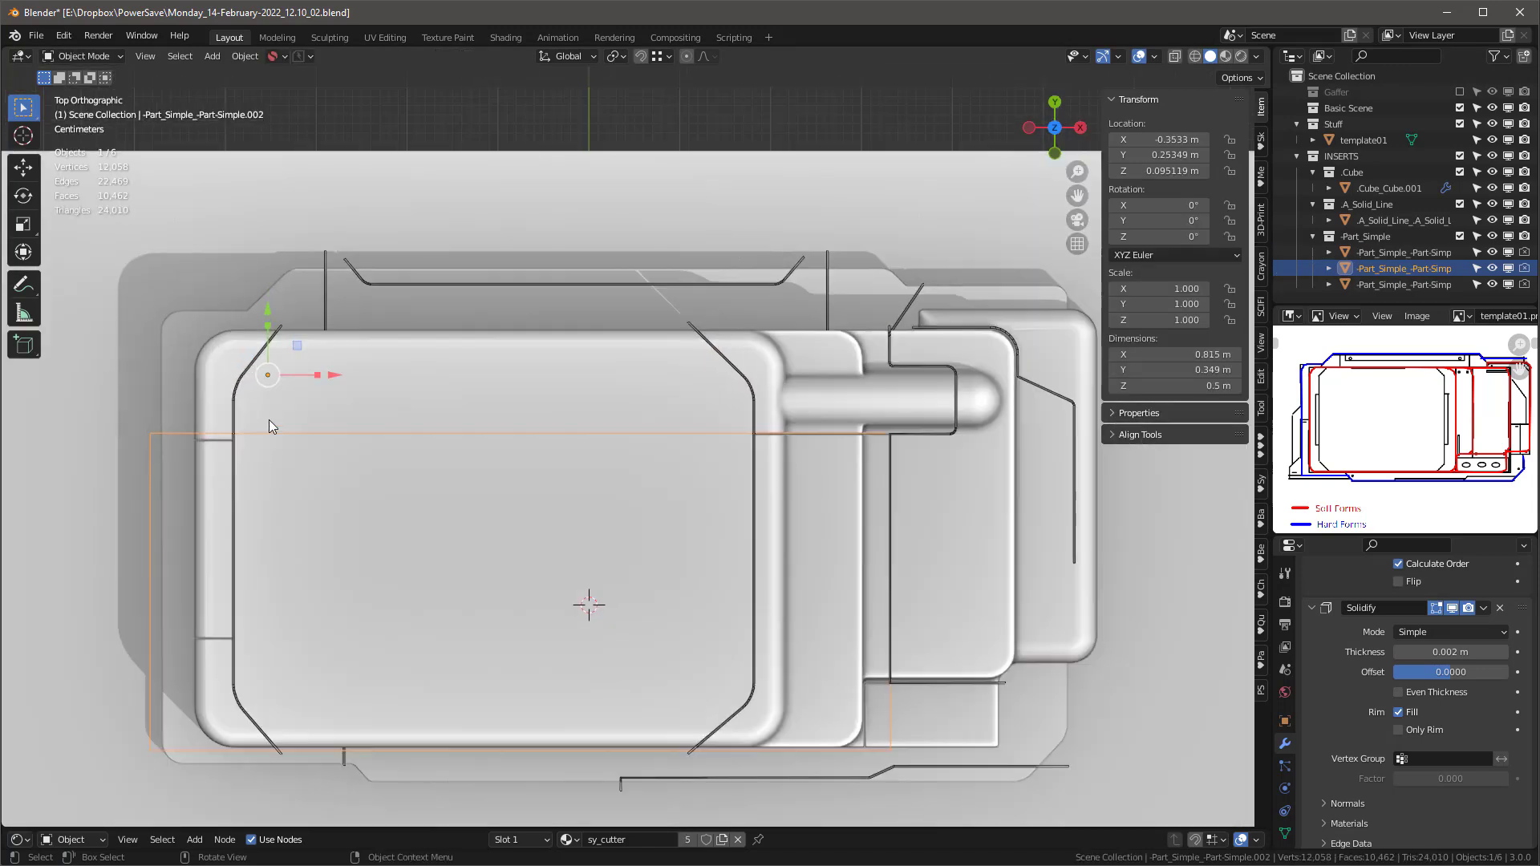
key("Tab")
key("e")
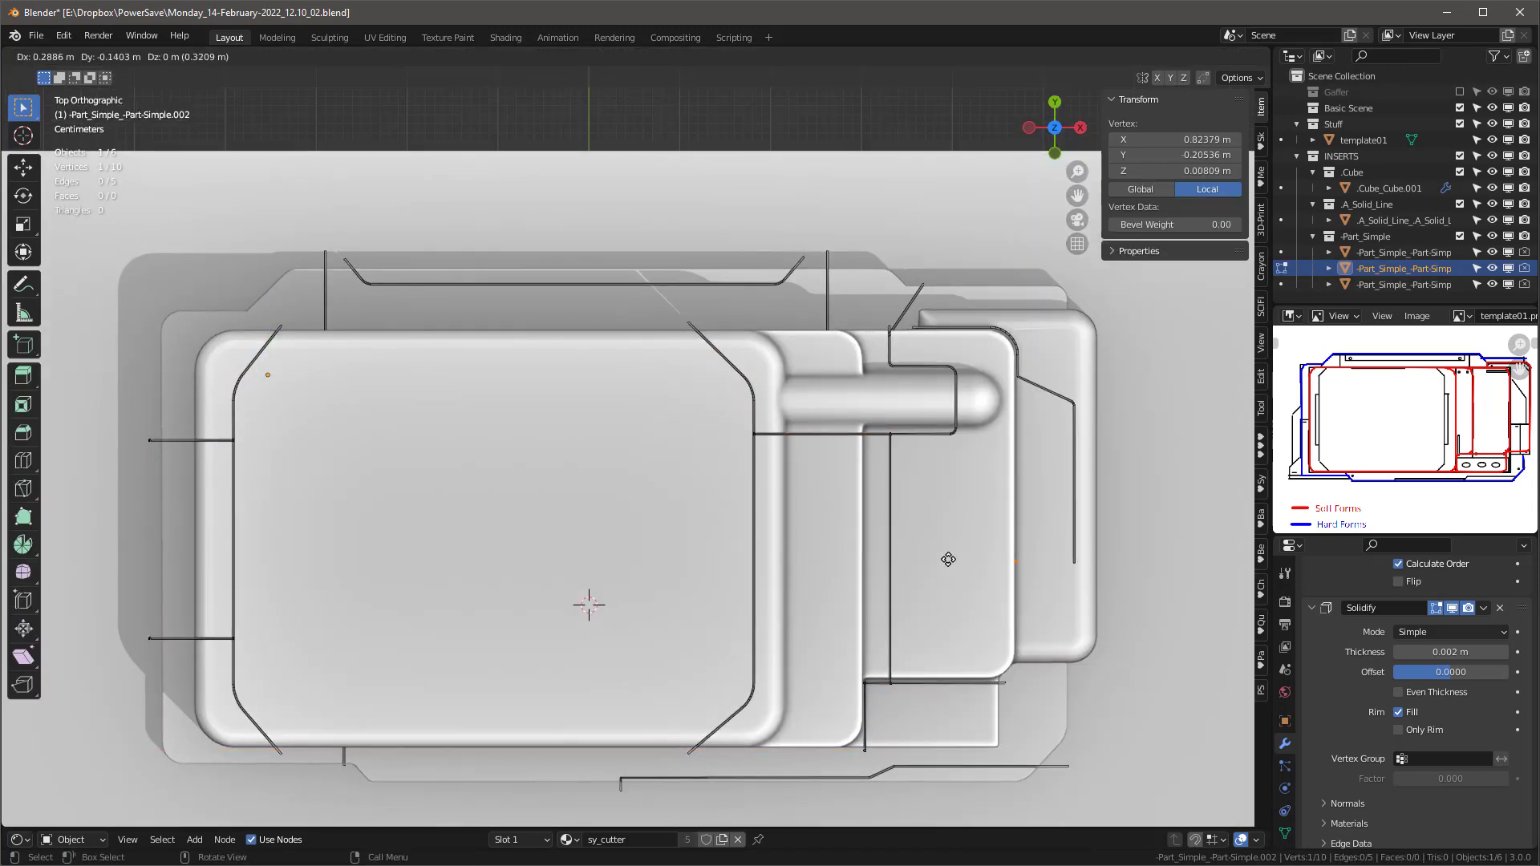
left_click(999, 672)
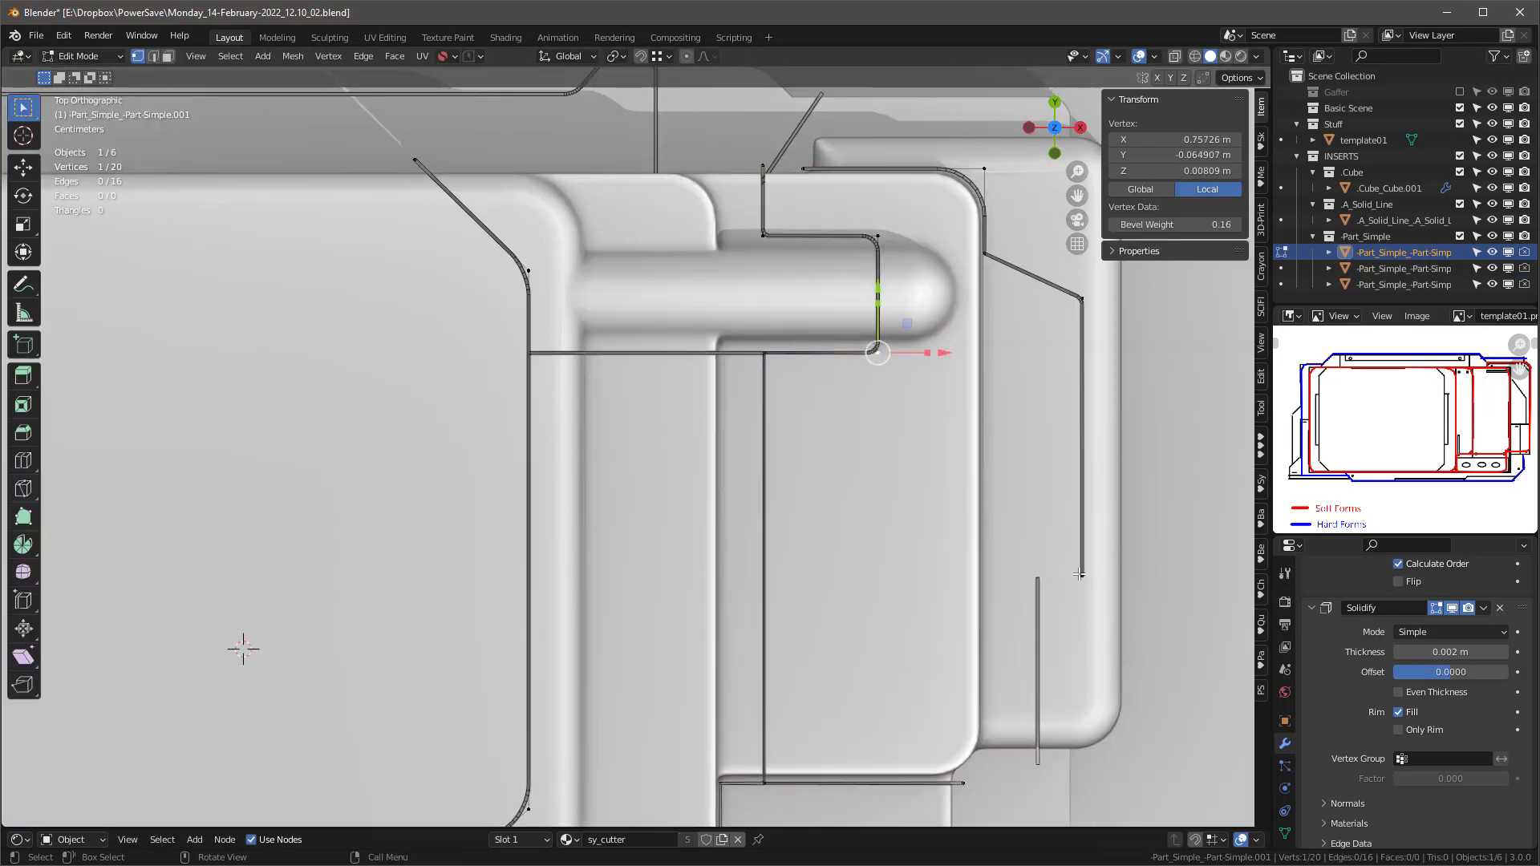
Step: Shift the right block's long vertical cutter segment along X to line up with the short lines below
key("g")
key("x")
left_click(1042, 600)
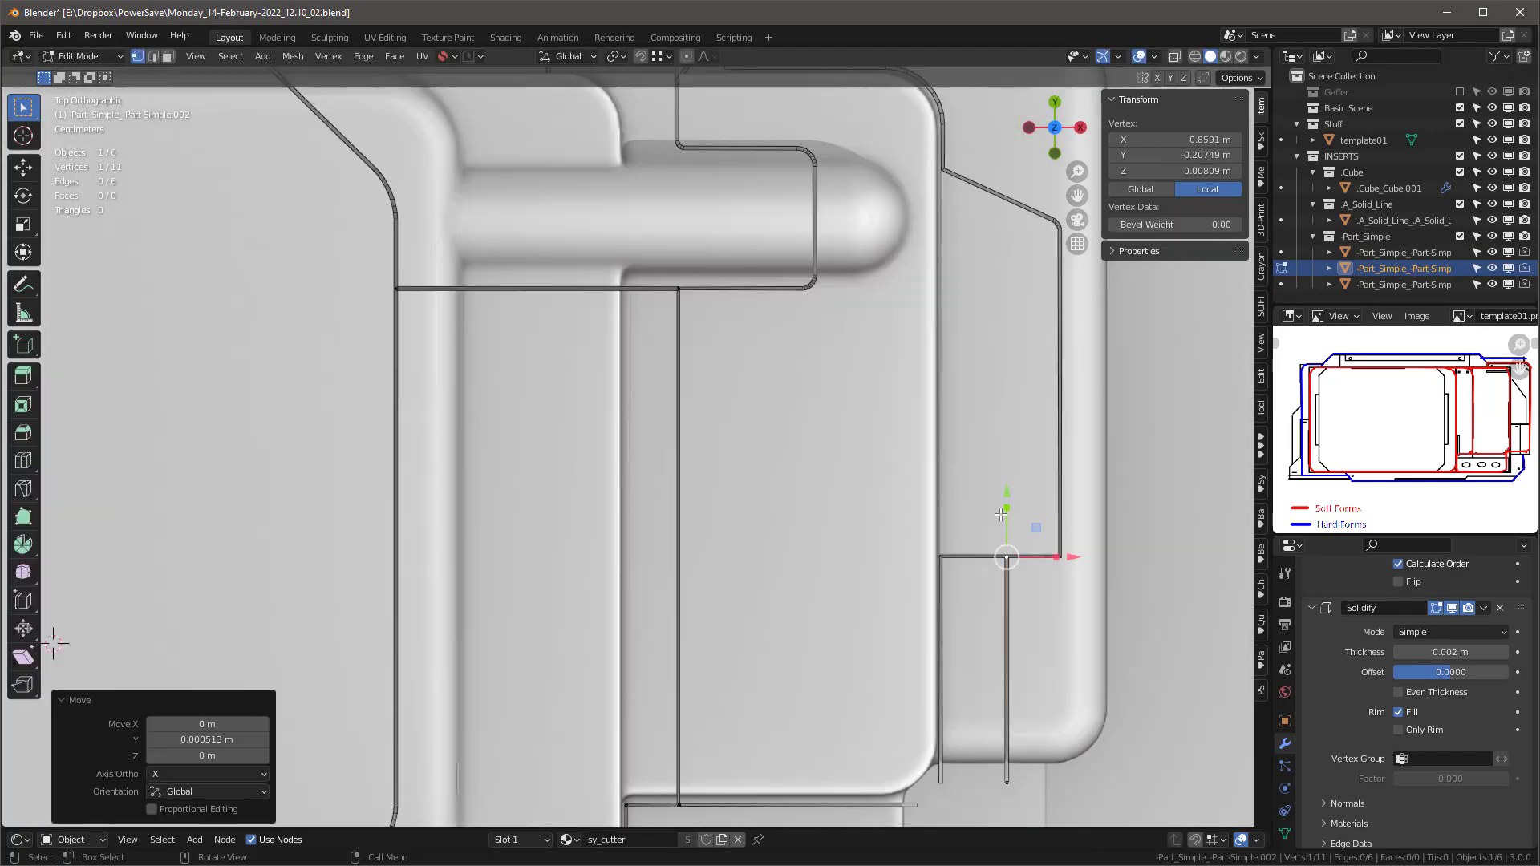
scroll(1000, 514, "down", 6)
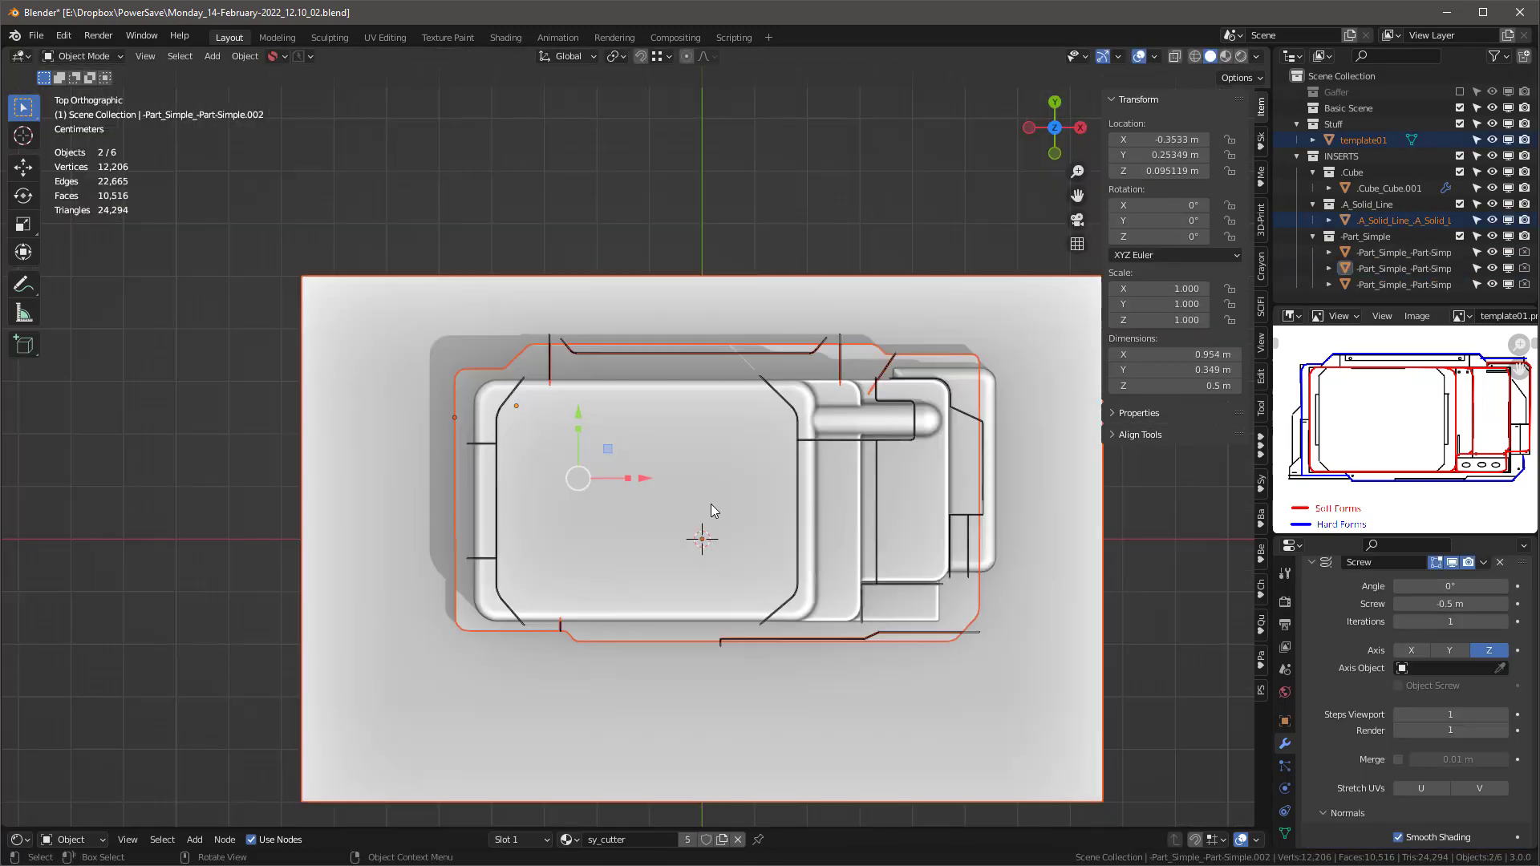
Step: In the hard-form cutter, add a short horizontal line along X at the plate's upper-left side and adjust its position along Y
scroll(710, 504, "up", 2)
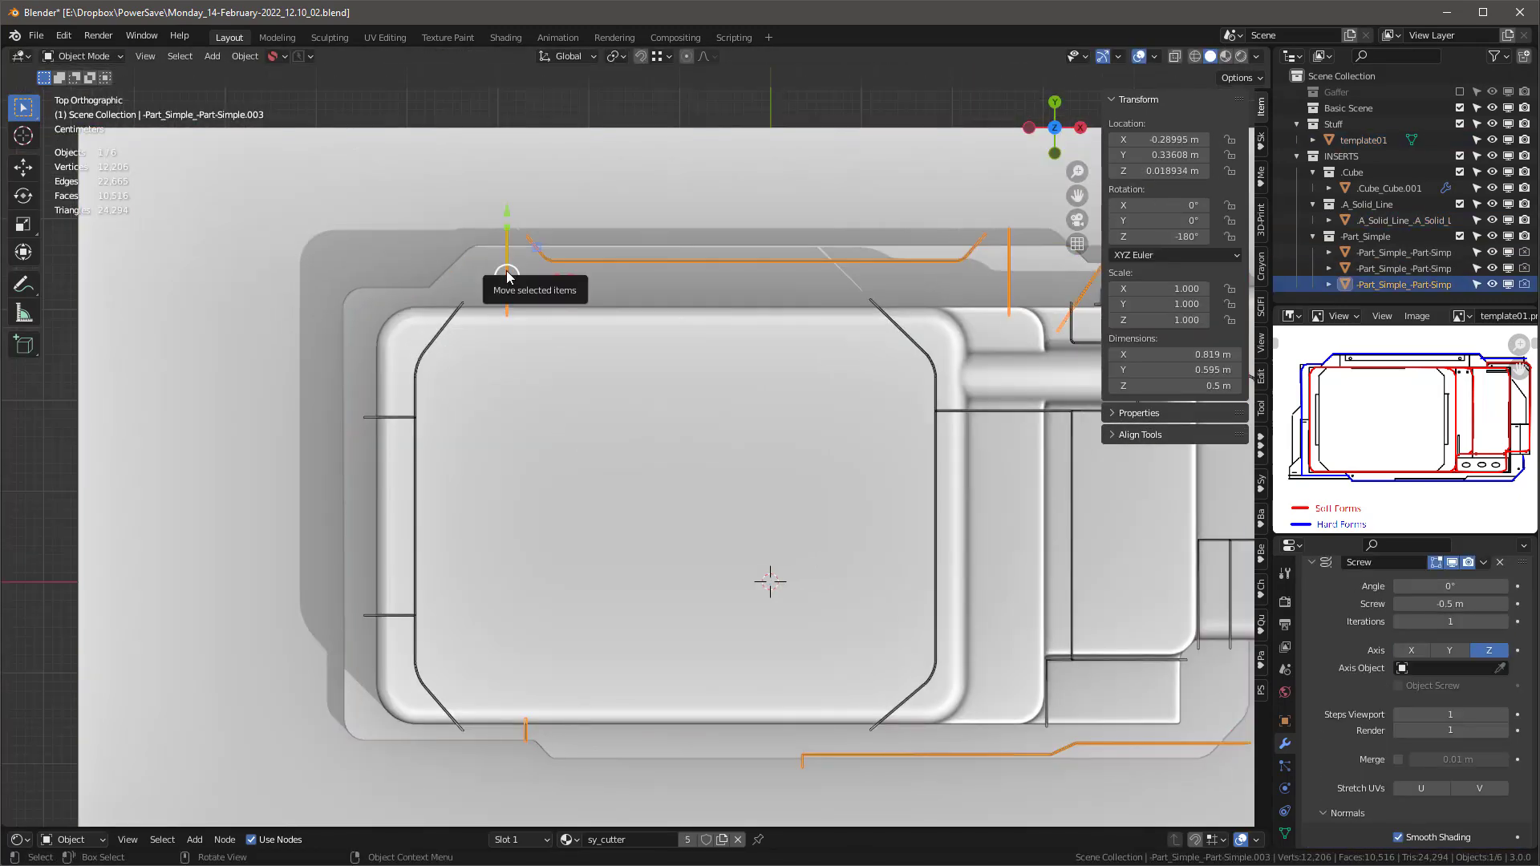
left_click_drag(509, 276, 377, 394)
key("e")
key("x")
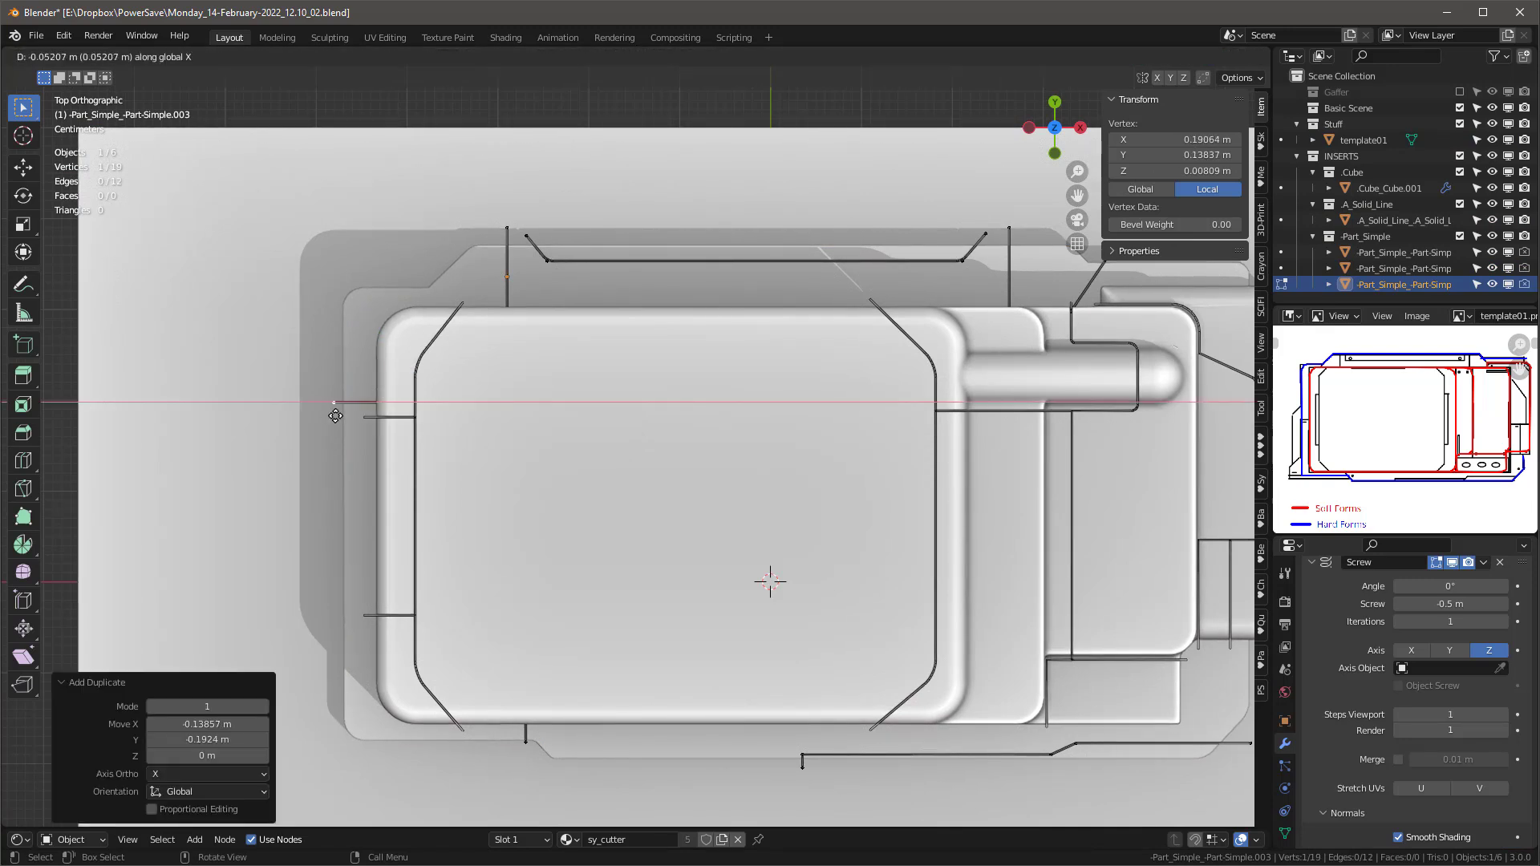
left_click(335, 417)
left_click(381, 403, "shift")
key("g")
key("y")
left_click(371, 386)
Step: Duplicate the short horizontal line down to the lower-left corner, scale it 1.354 in X, and move it about 0.041 m along Y
scroll(367, 595, "up", 1)
key("shift+d")
key("y")
left_click(581, 187)
key("s")
key("x")
left_click(769, 768)
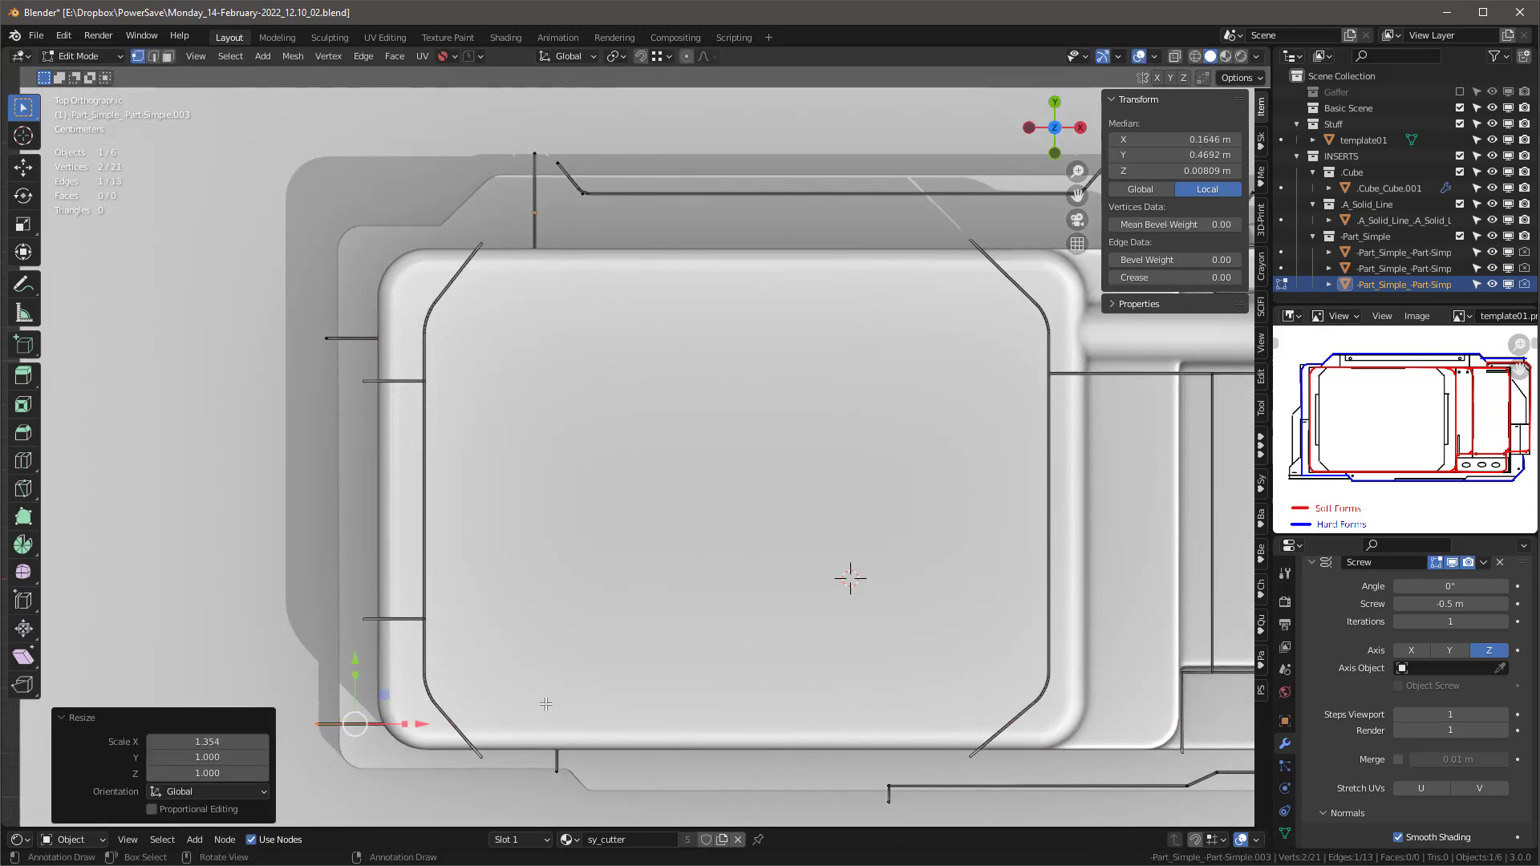
key("g")
key("y")
left_click(769, 722)
scroll(534, 564, "down", 1)
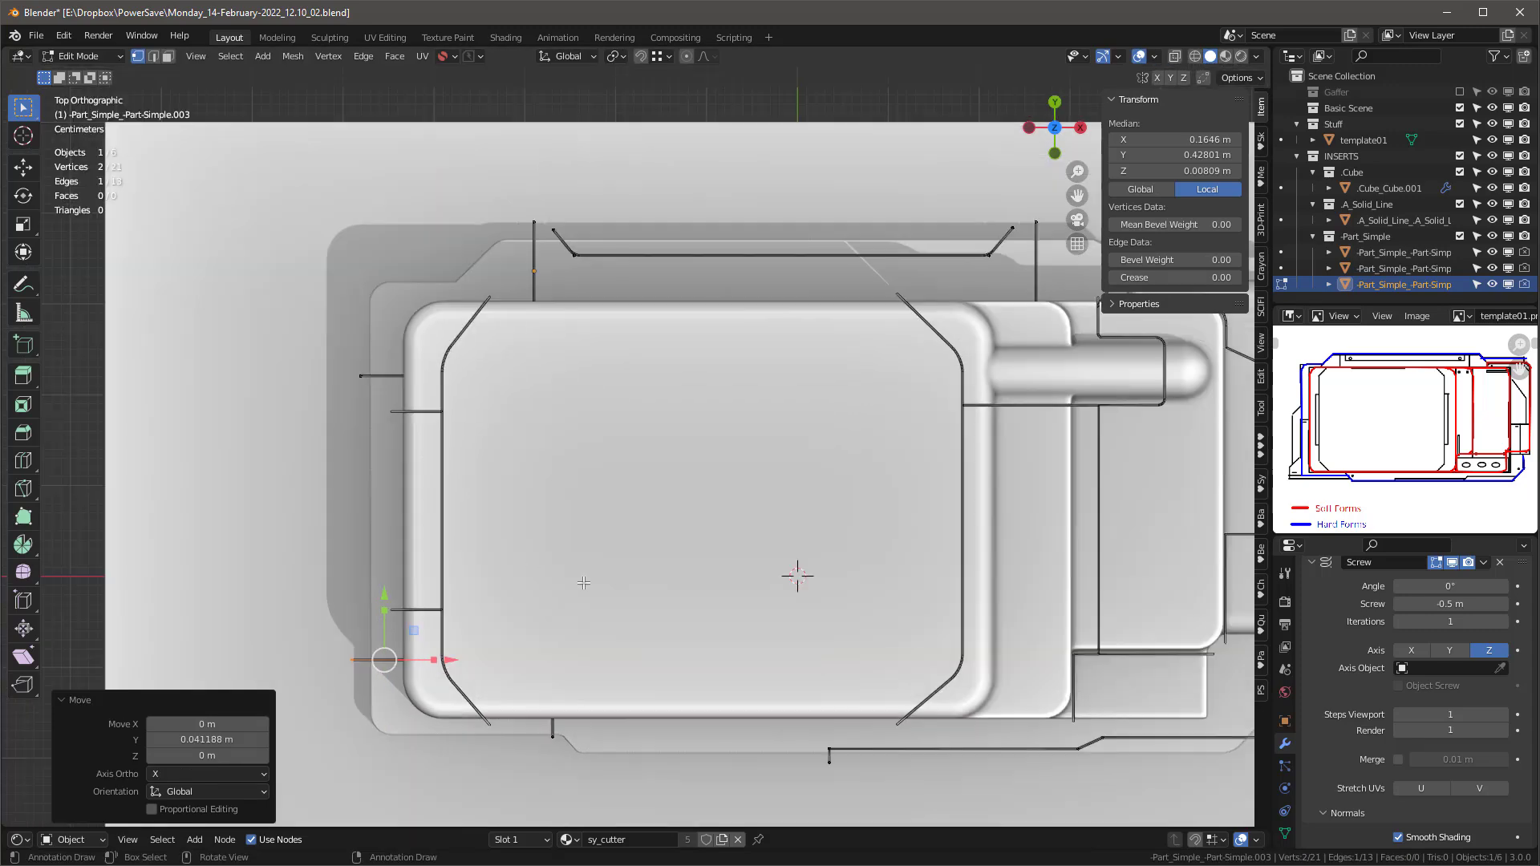
Step: Check the cutter lines against the template in see-through shading and save the project file
scroll(483, 529, "down", 2)
key("z")
scroll(818, 634, "up", 1)
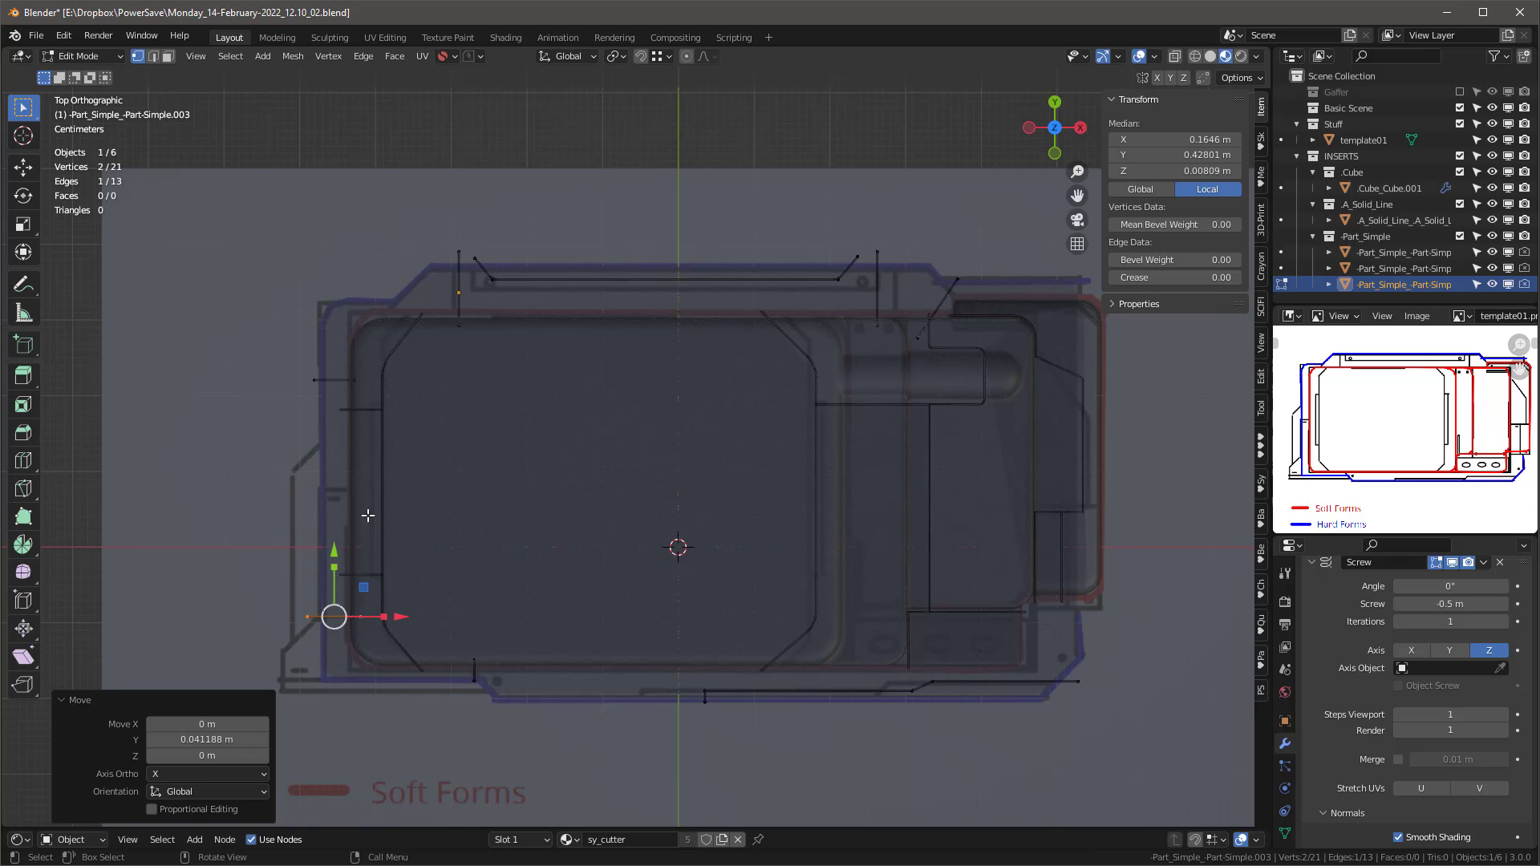
middle_click_drag(377, 506, 690, 458)
scroll(599, 350, "up", 3)
middle_click_drag(599, 350, 546, 484)
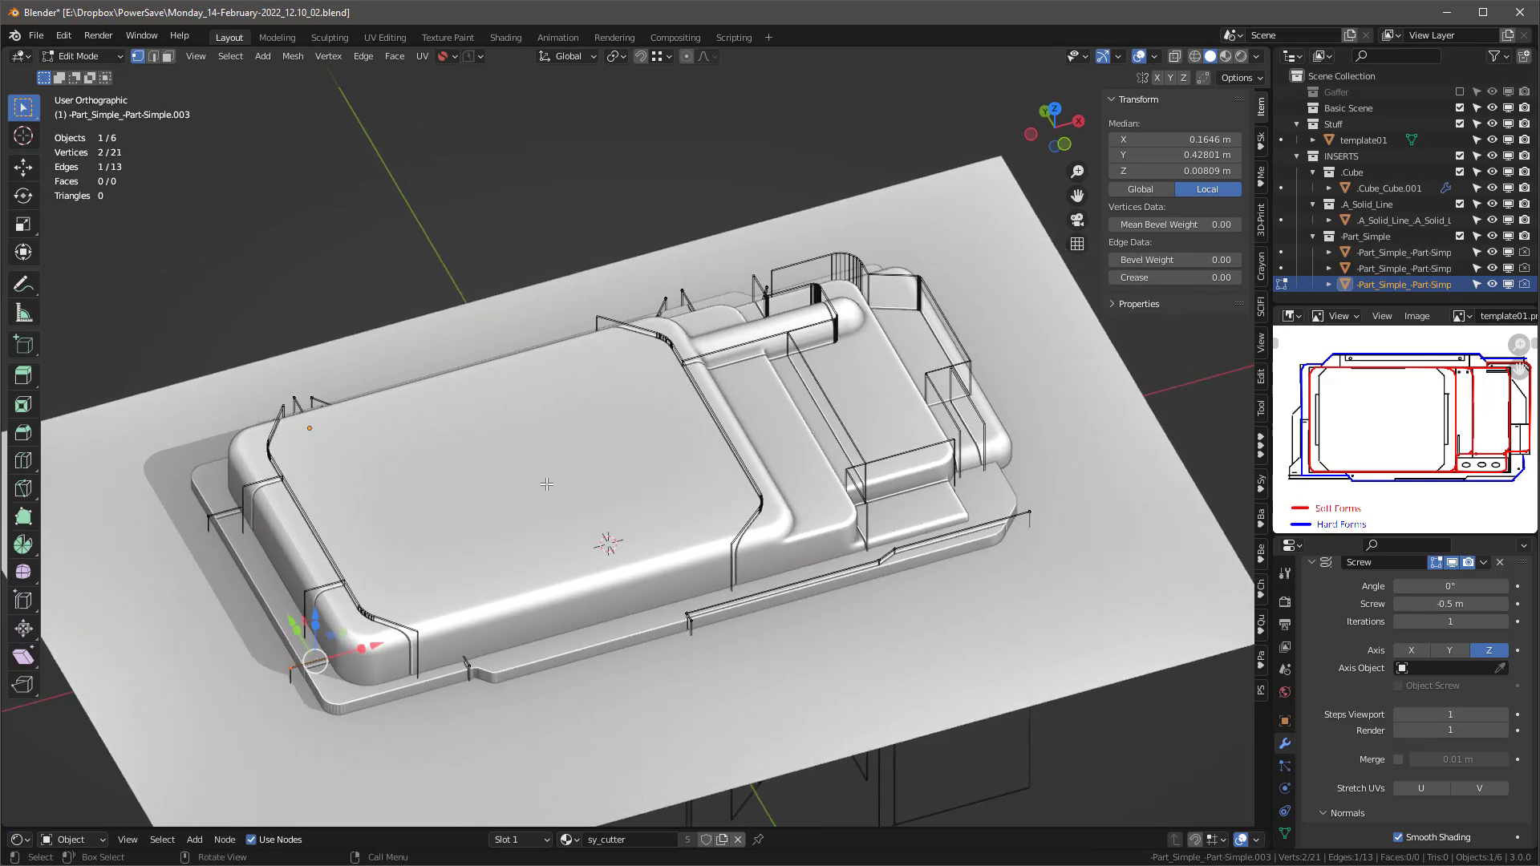
key("Tab")
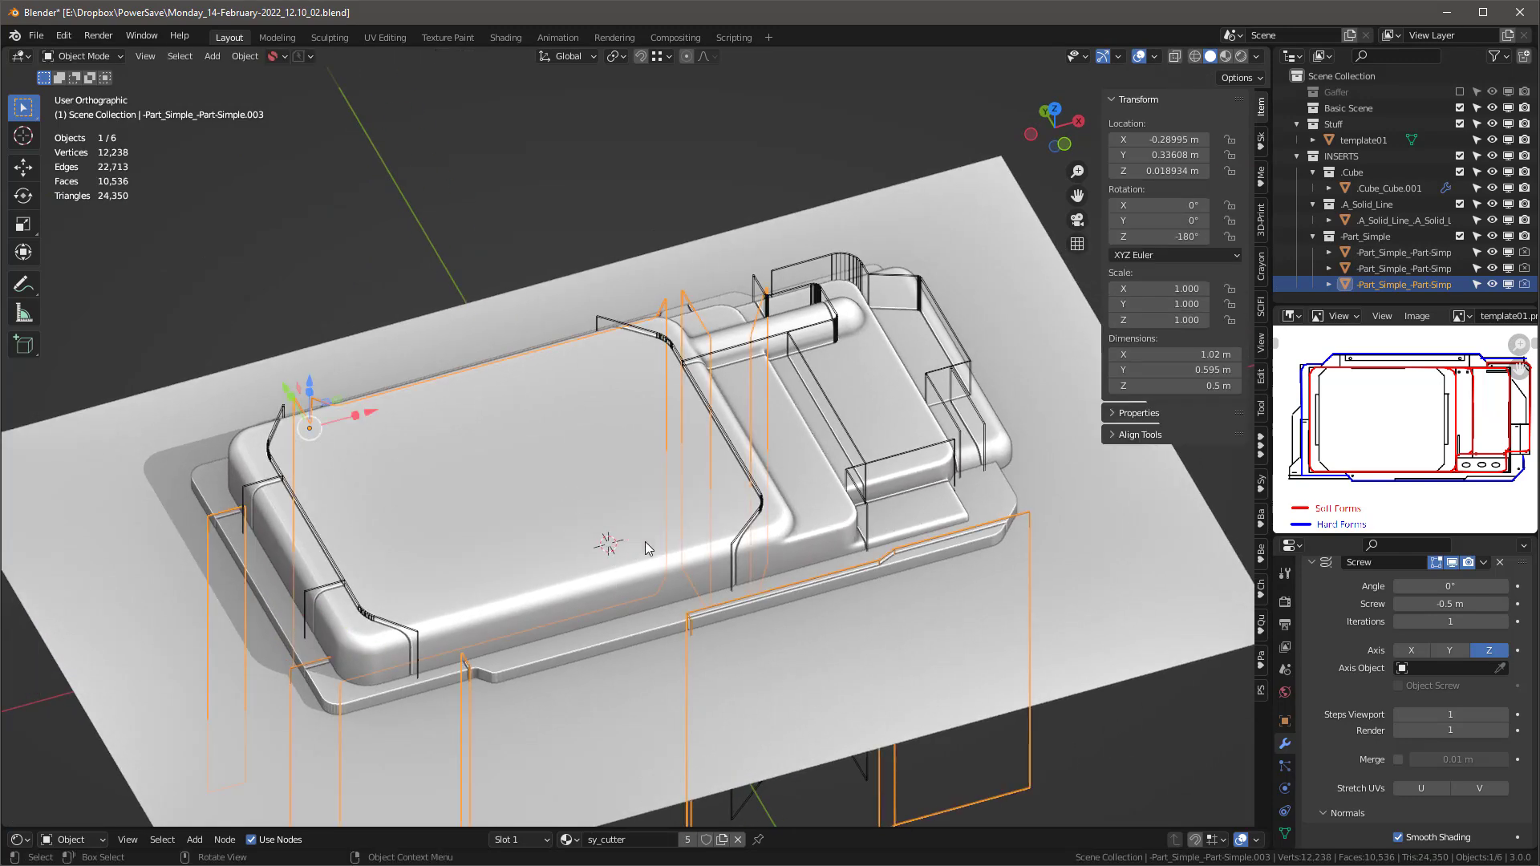
left_click(298, 59)
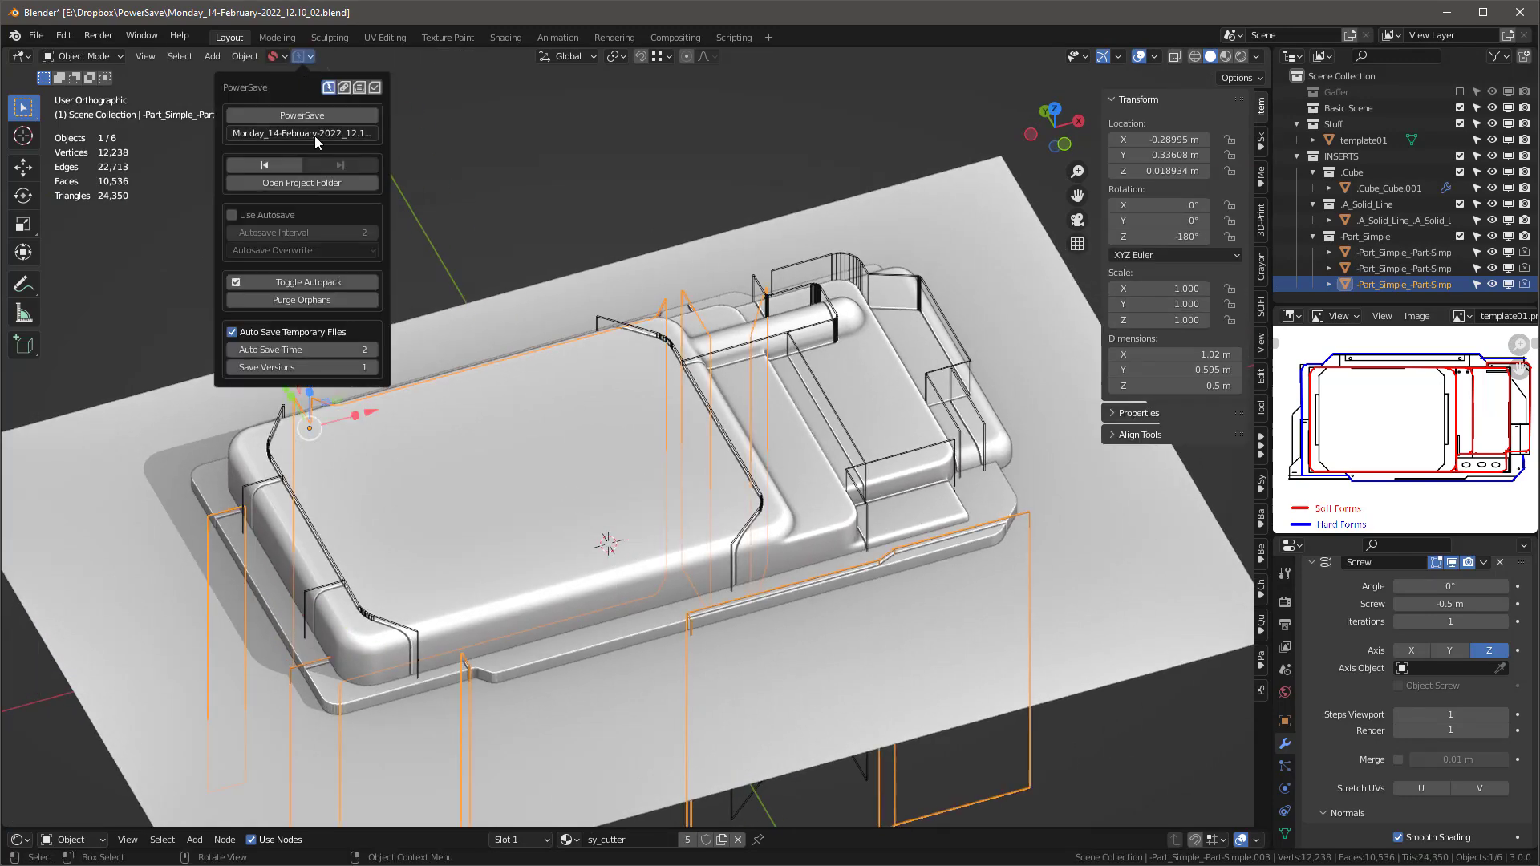
key("ctrl+s")
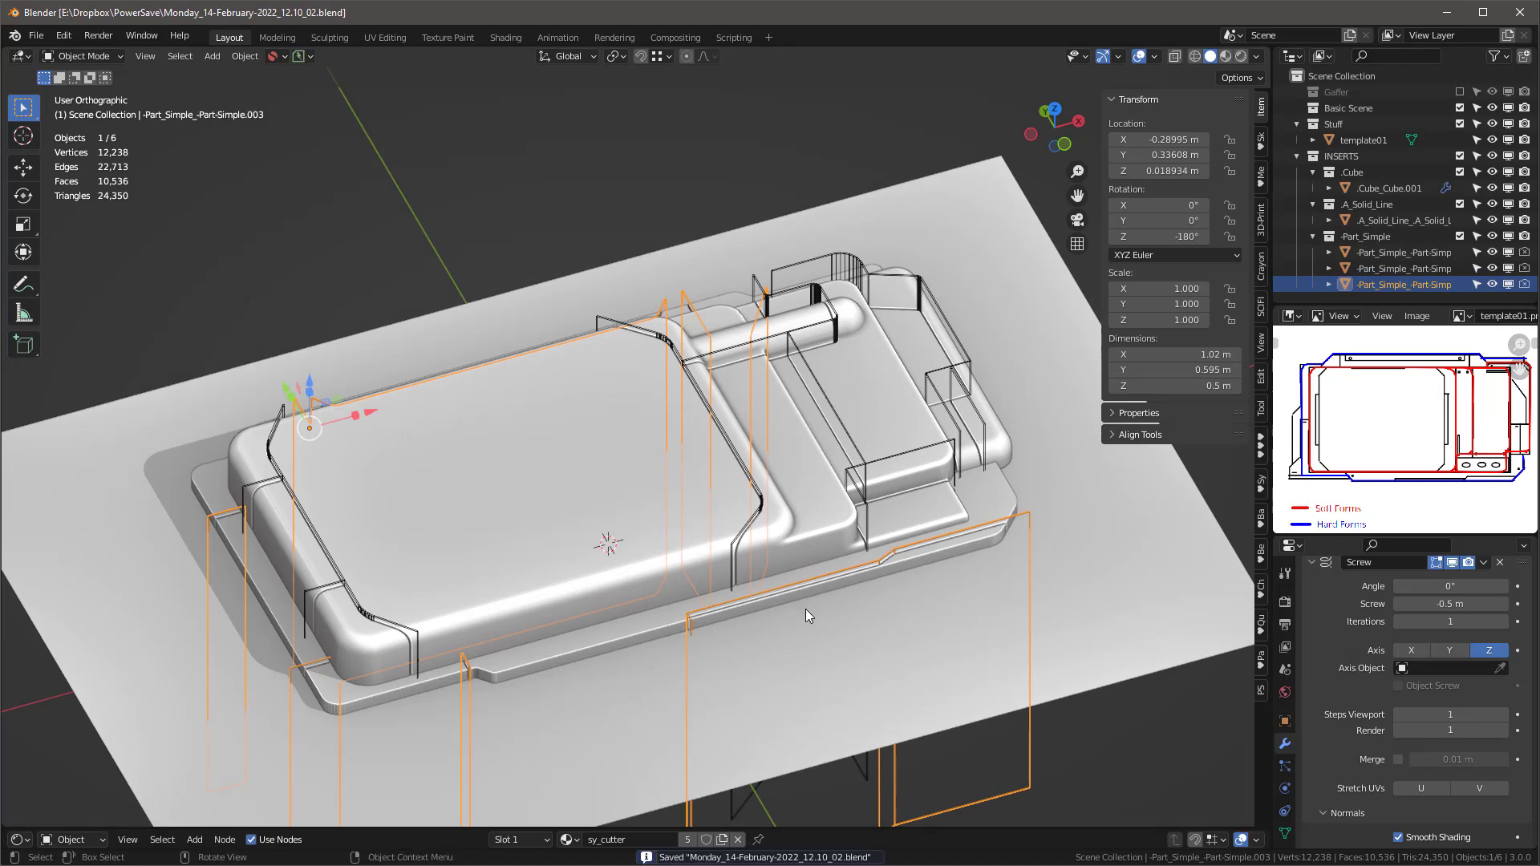
Step: Bring up the KIT OPS conversion tools and hide the Stuff collection containing the template plane
left_click(600, 642)
scroll(598, 646, "up", 2)
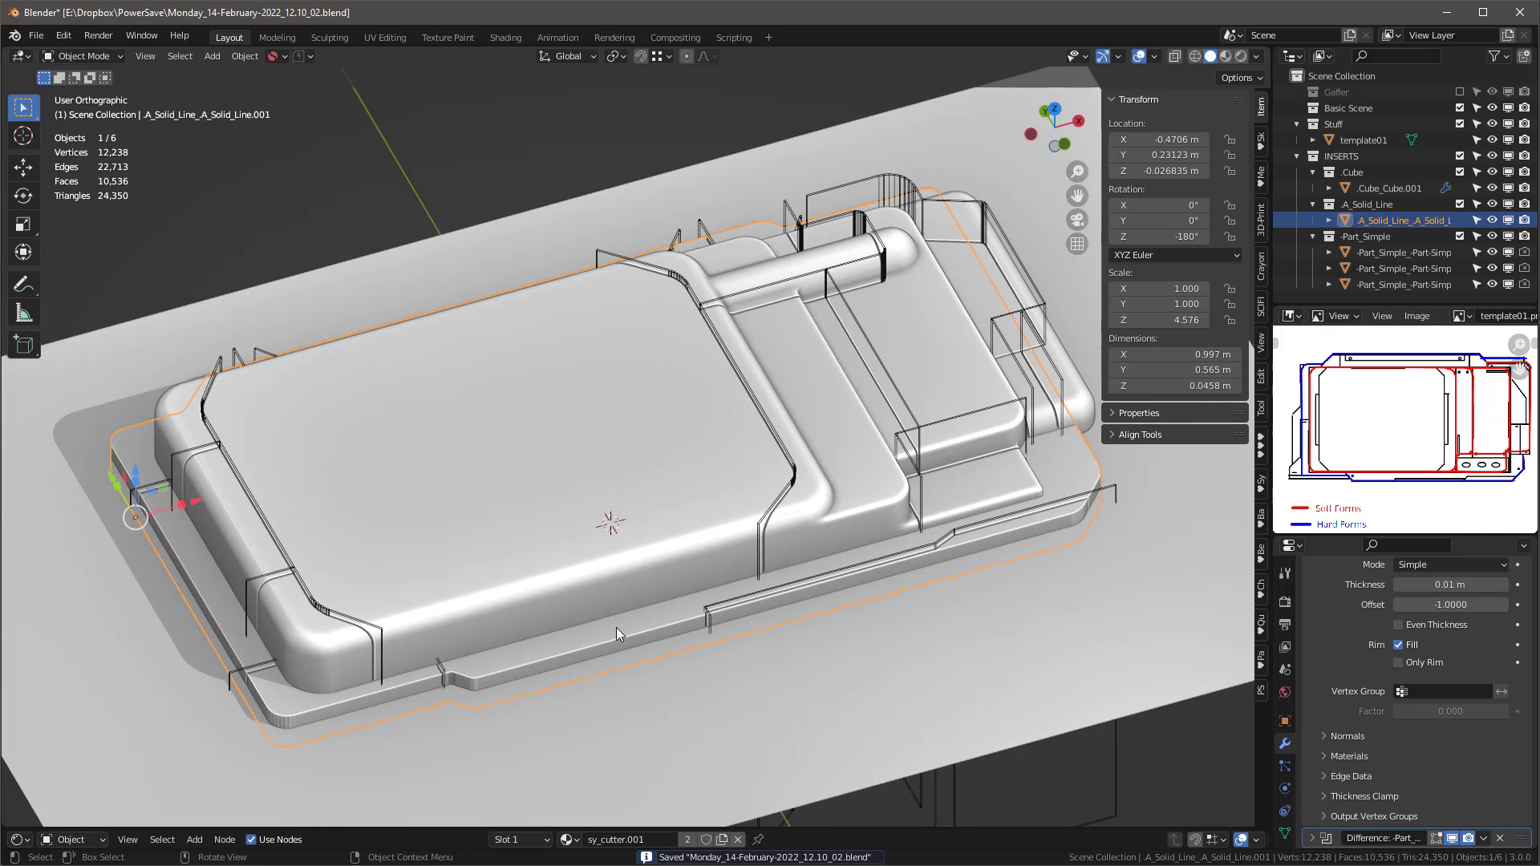
key("q")
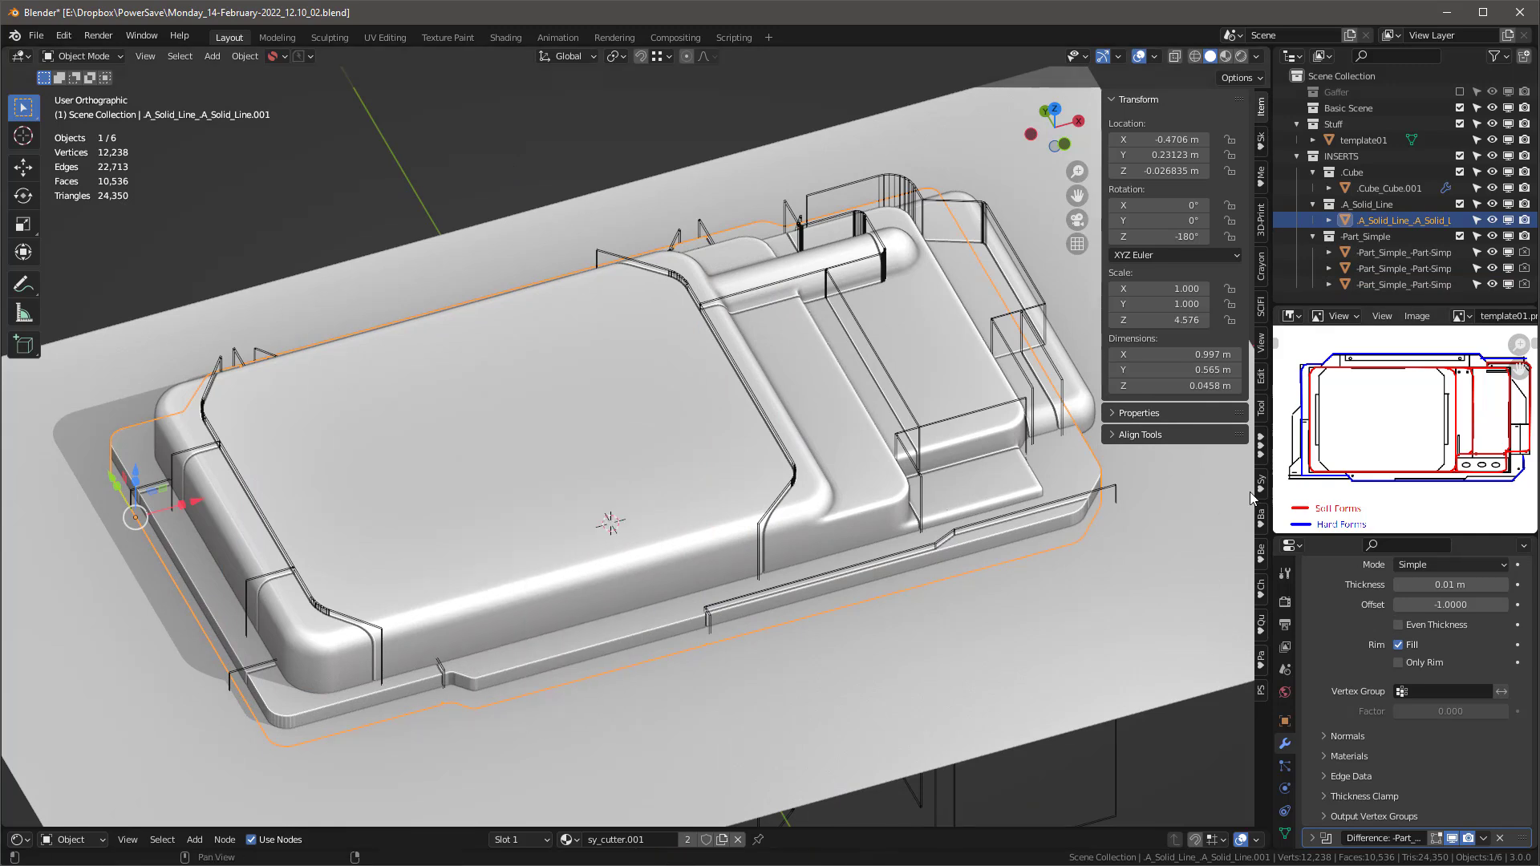
left_click(1261, 441)
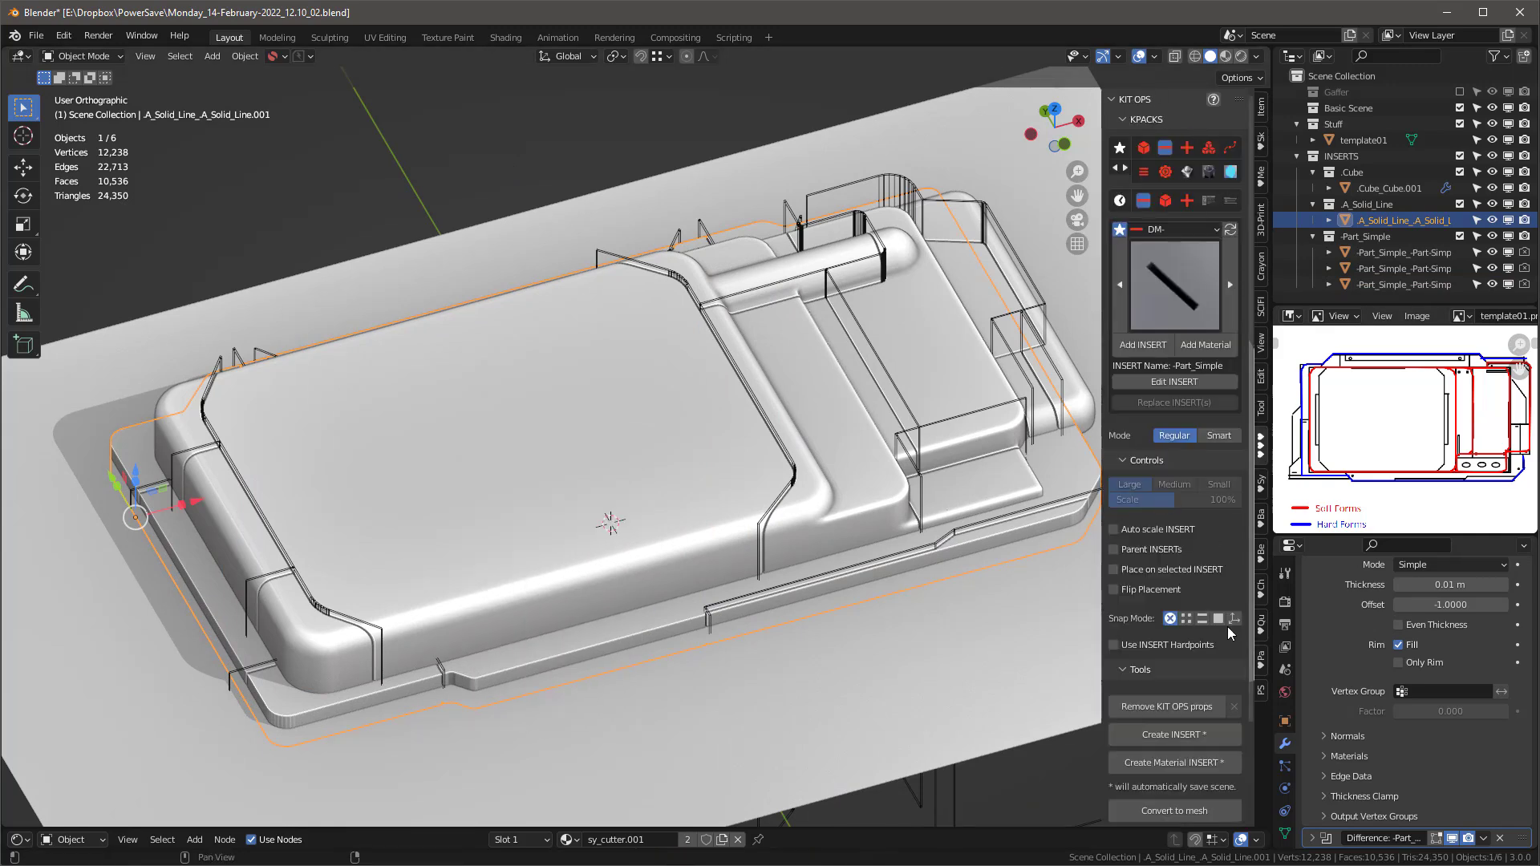
scroll(1177, 780, "down", 2)
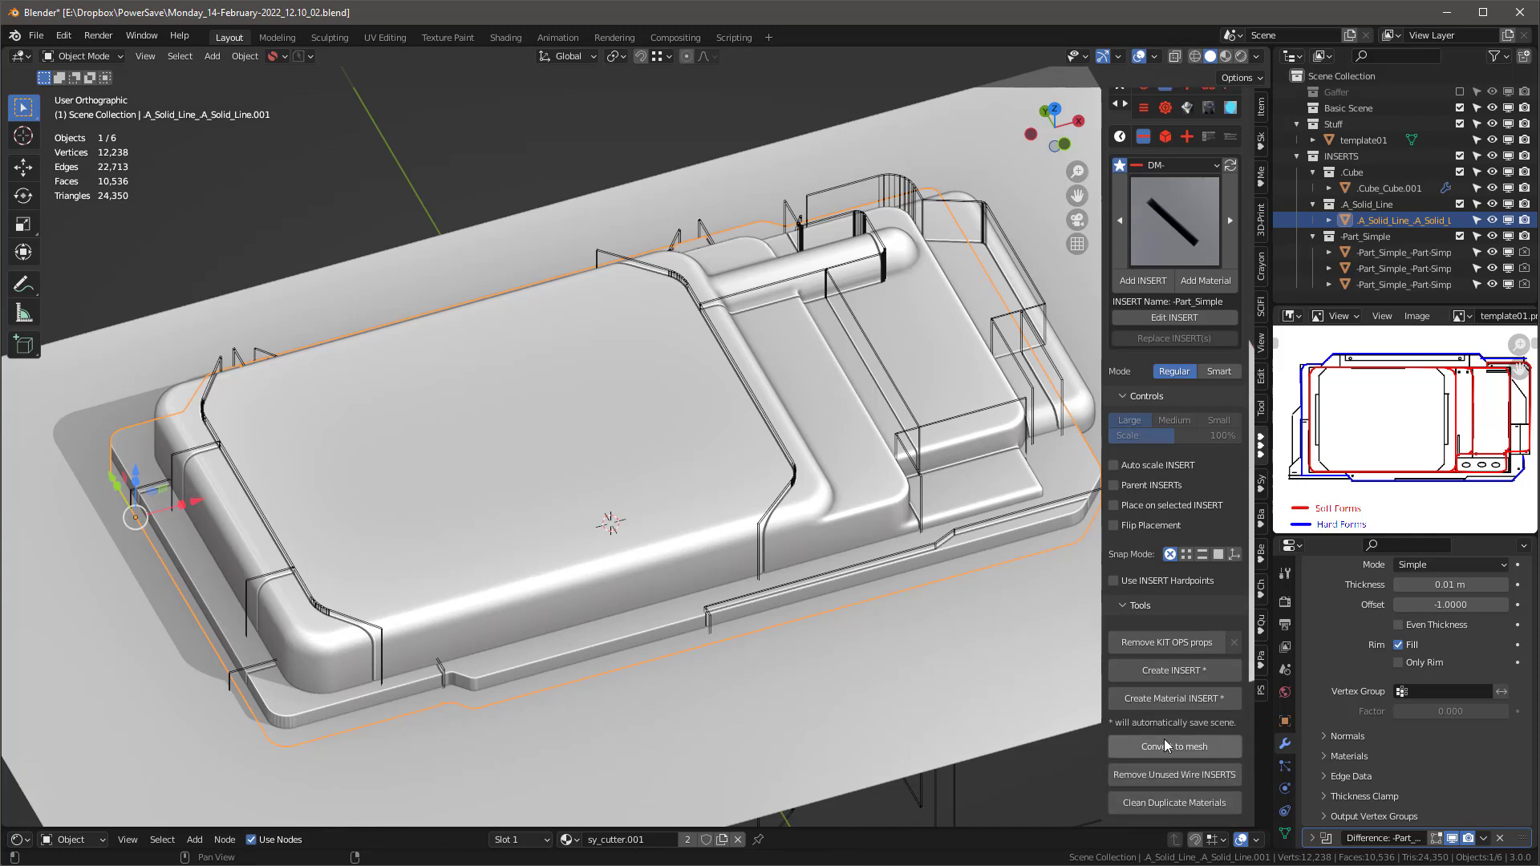
left_click(926, 681)
left_click(1461, 124)
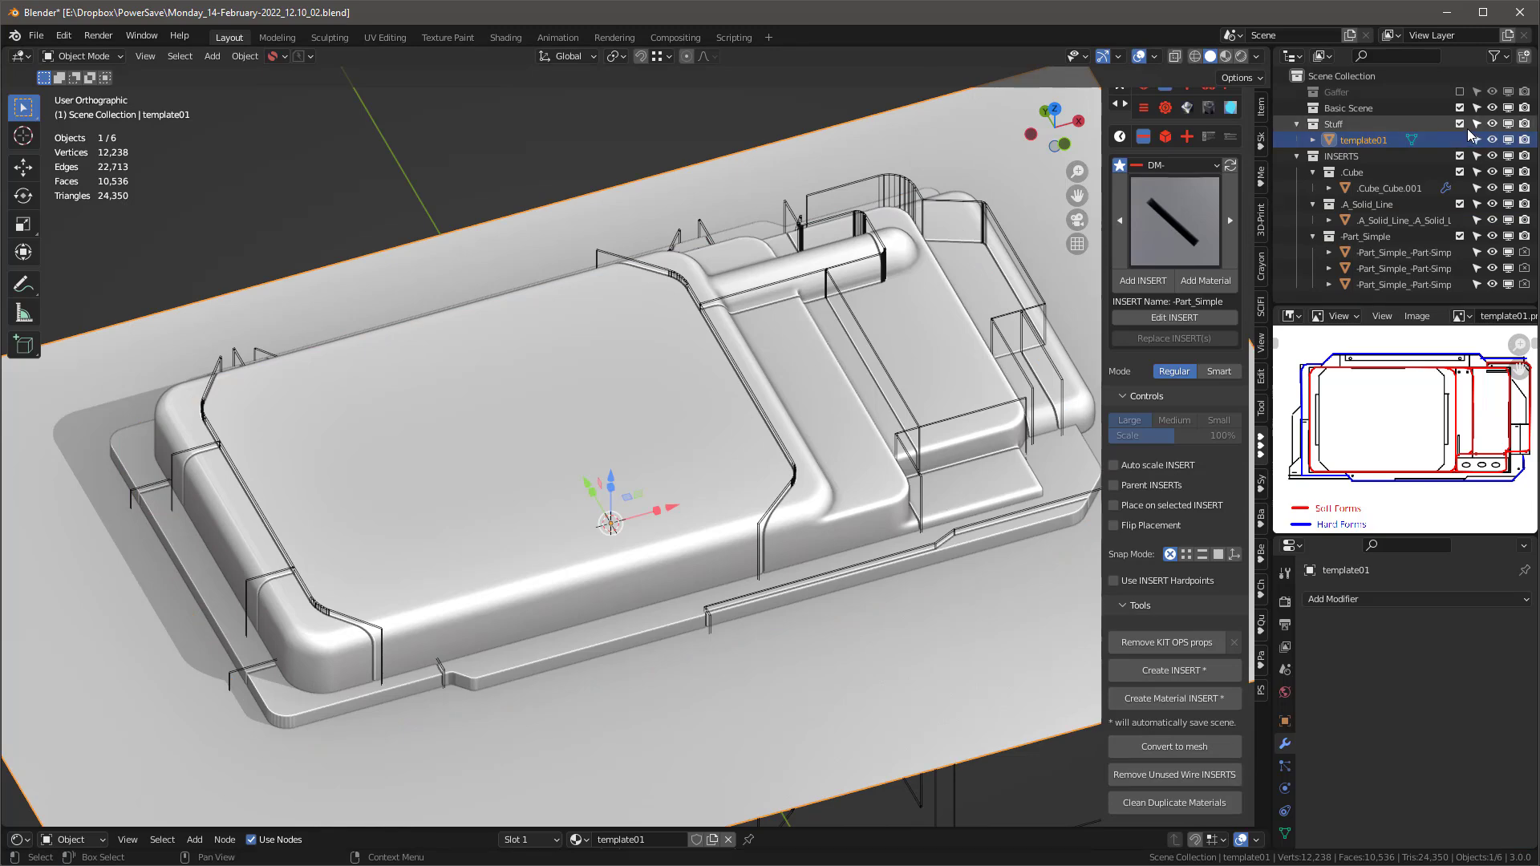
Step: Convert the hard-form base plate to mesh with KIT OPS and remove the unused wire INSERTS
left_click(815, 603)
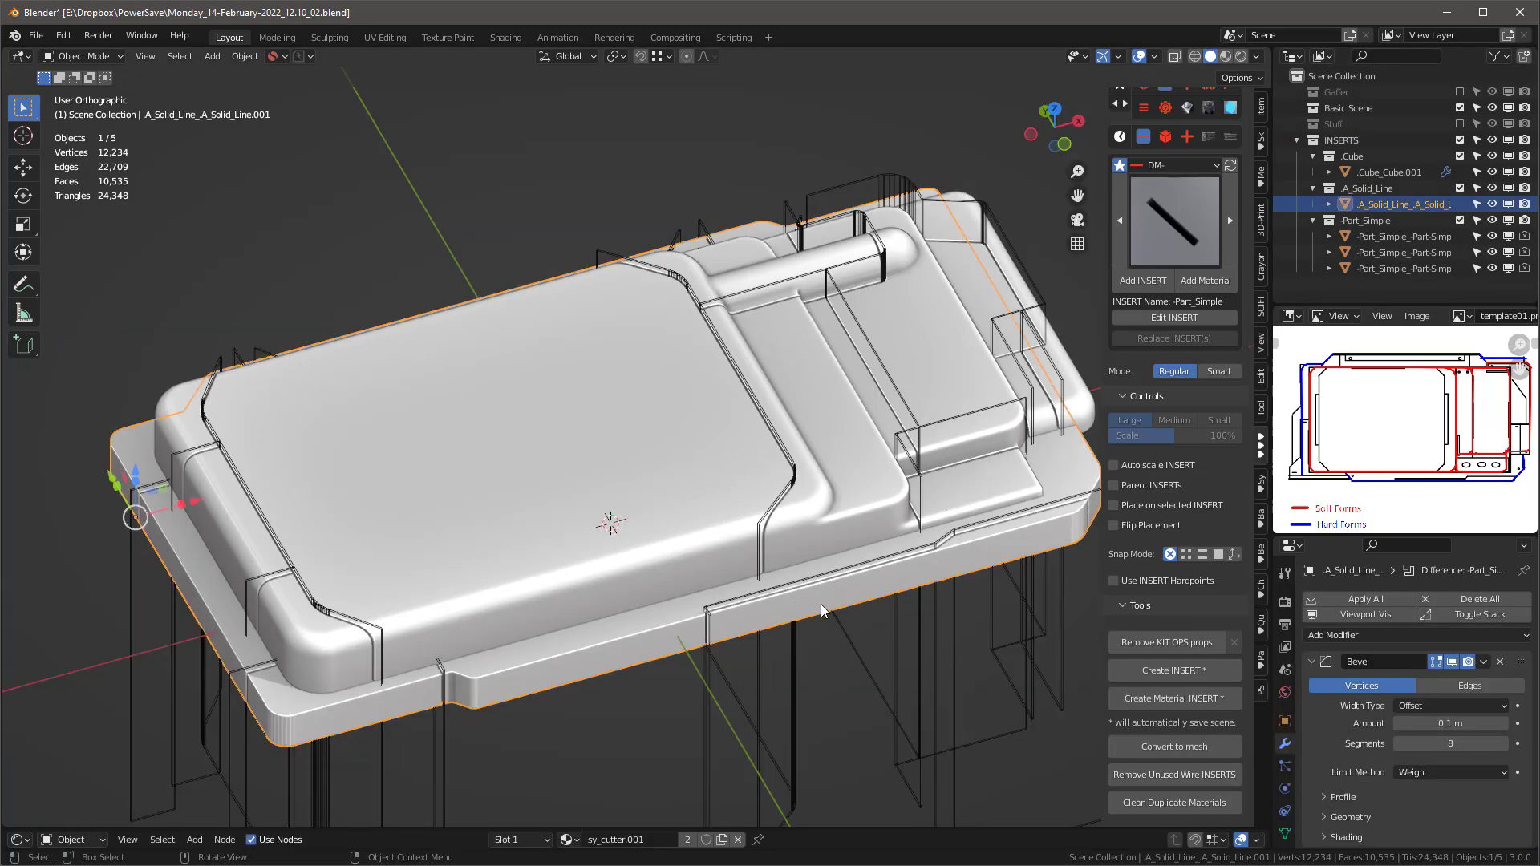
left_click(1178, 745)
left_click(1192, 775)
middle_click_drag(598, 632, 499, 661)
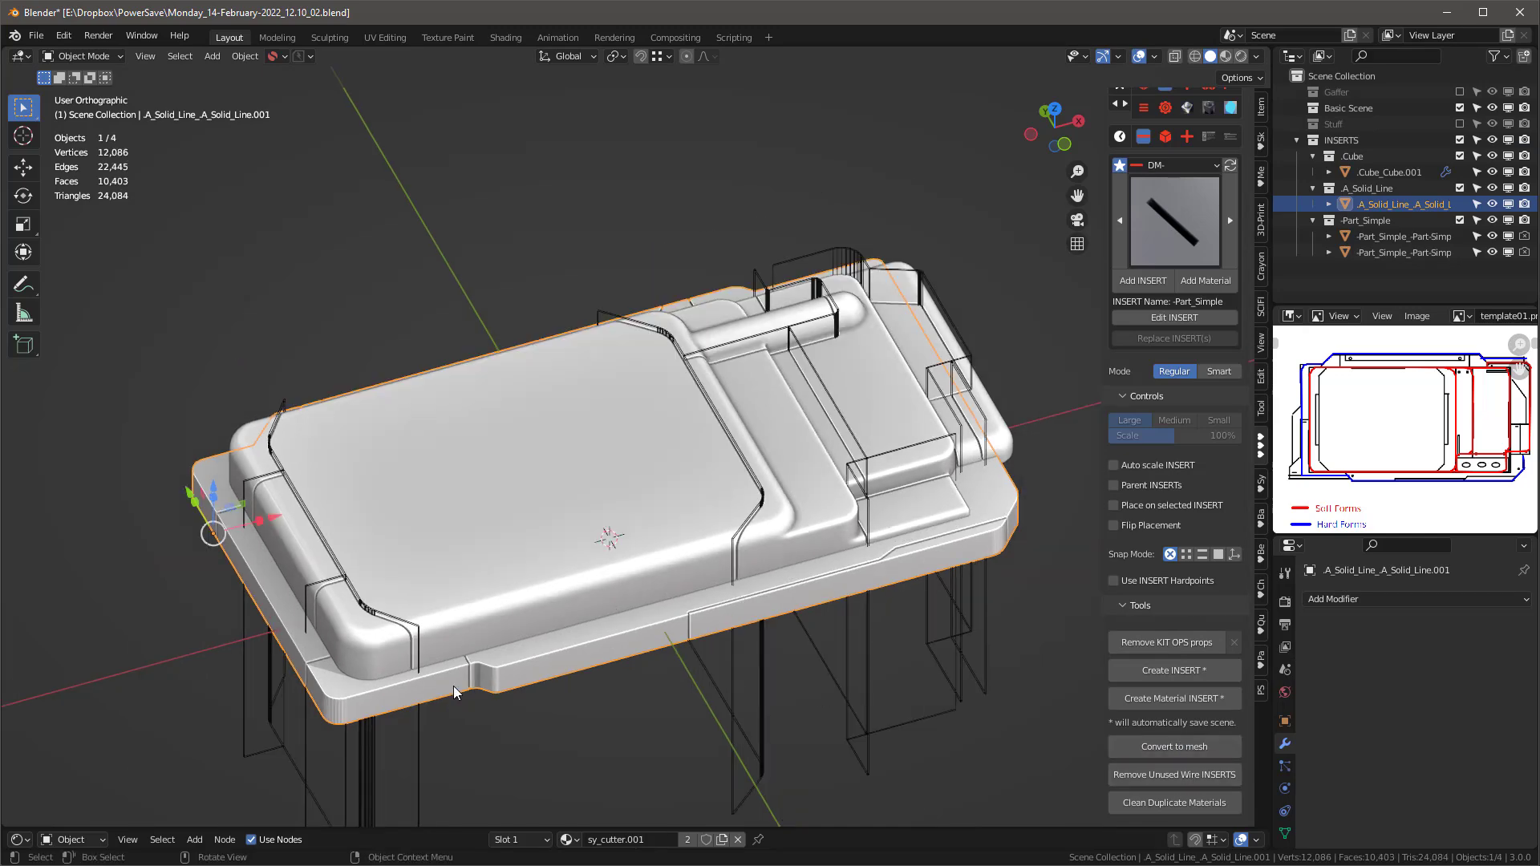
Step: Select the hard-form base plate and open its mesh for editing
middle_click_drag(335, 708, 435, 661)
scroll(618, 580, "up", 2)
middle_click_drag(618, 579, 618, 590)
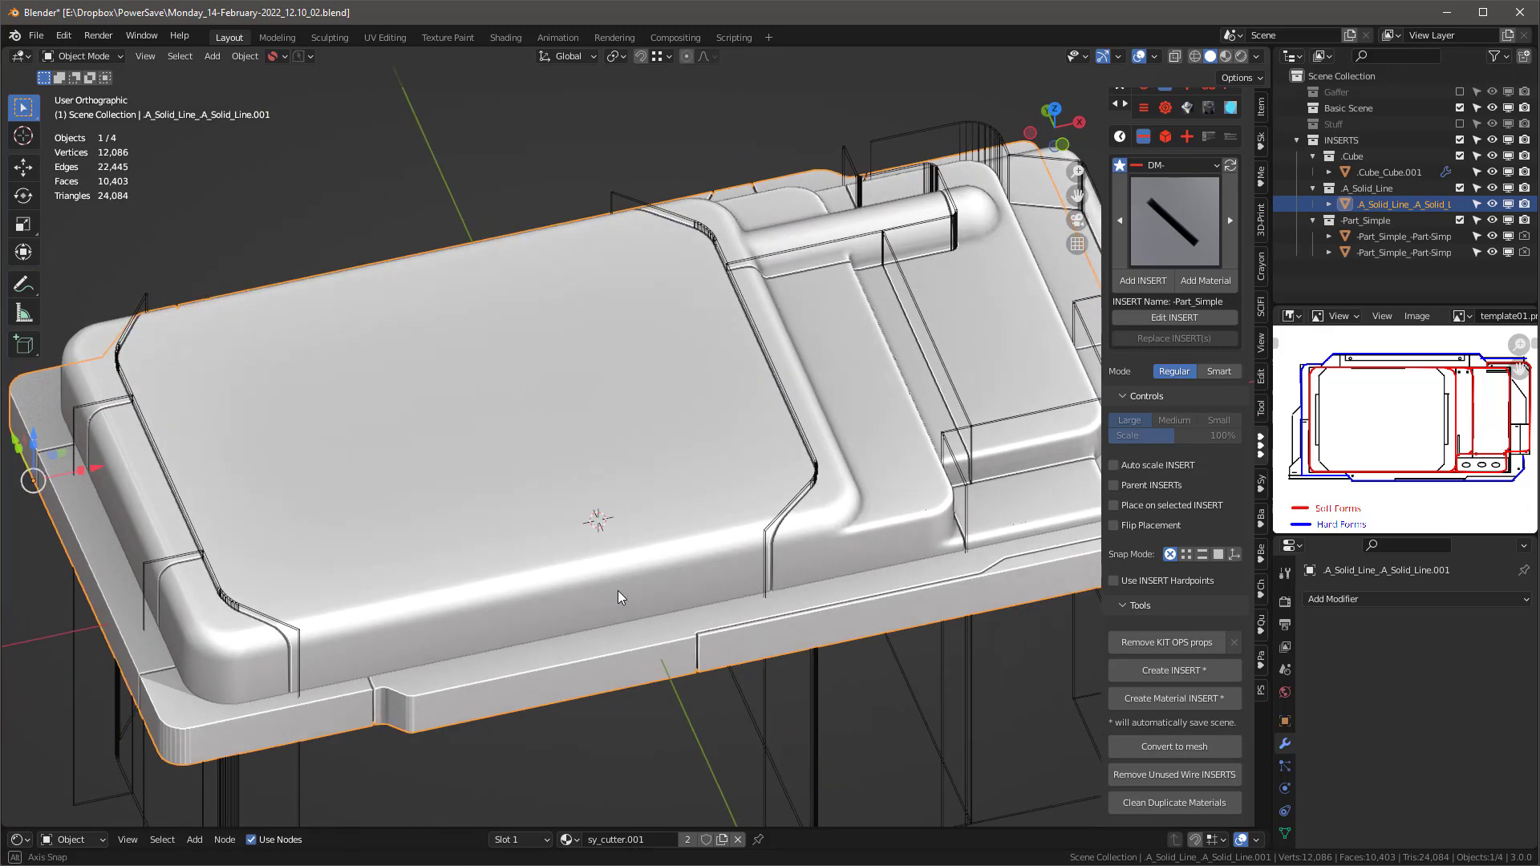
left_click(566, 652)
left_click(565, 670)
middle_click_drag(565, 670, 483, 698)
left_click(475, 656)
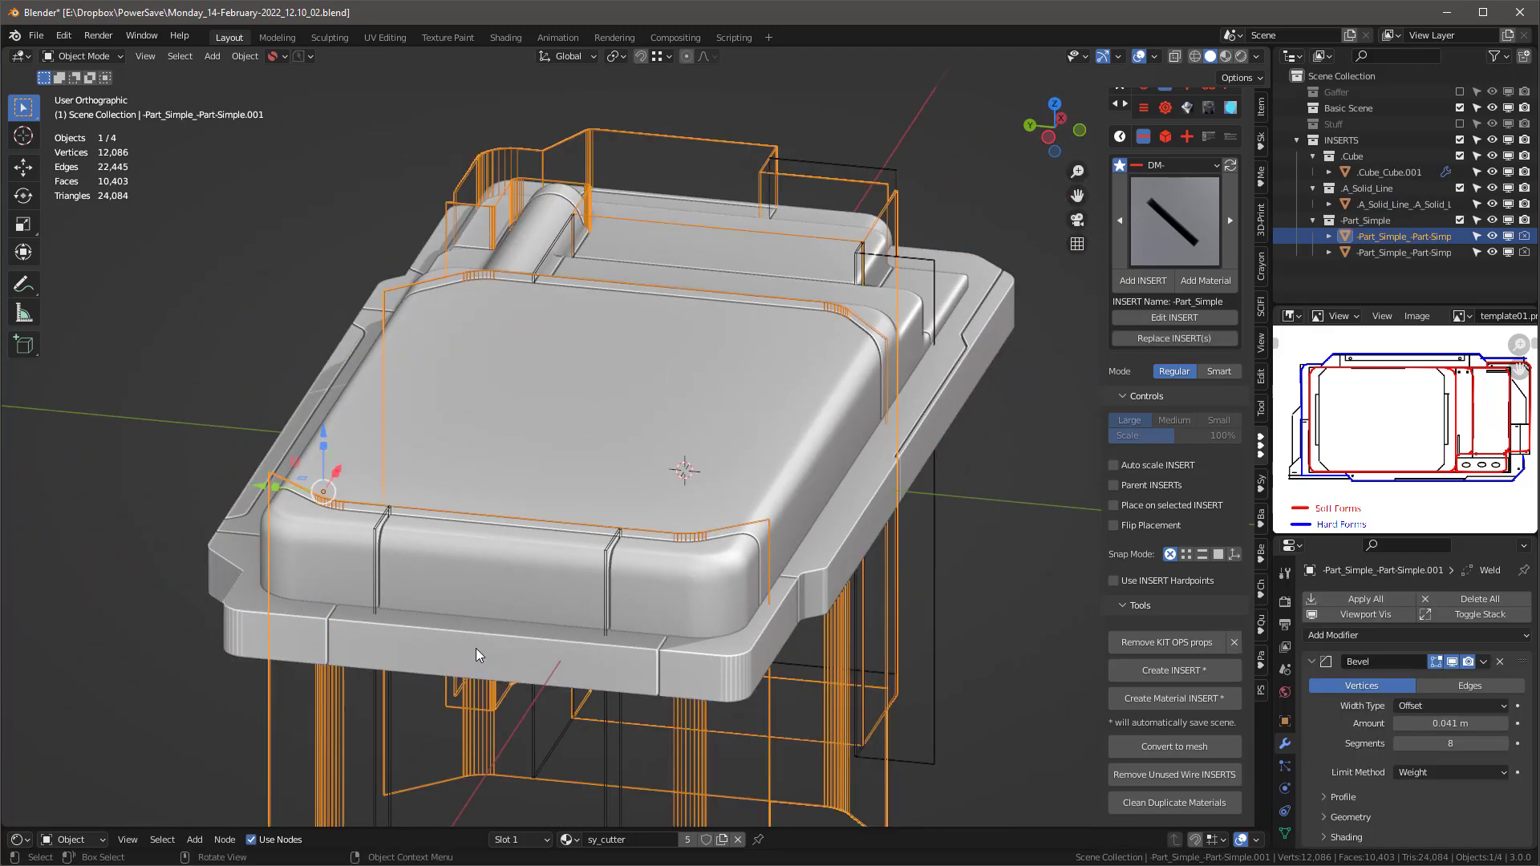
left_click(470, 645)
key("Tab")
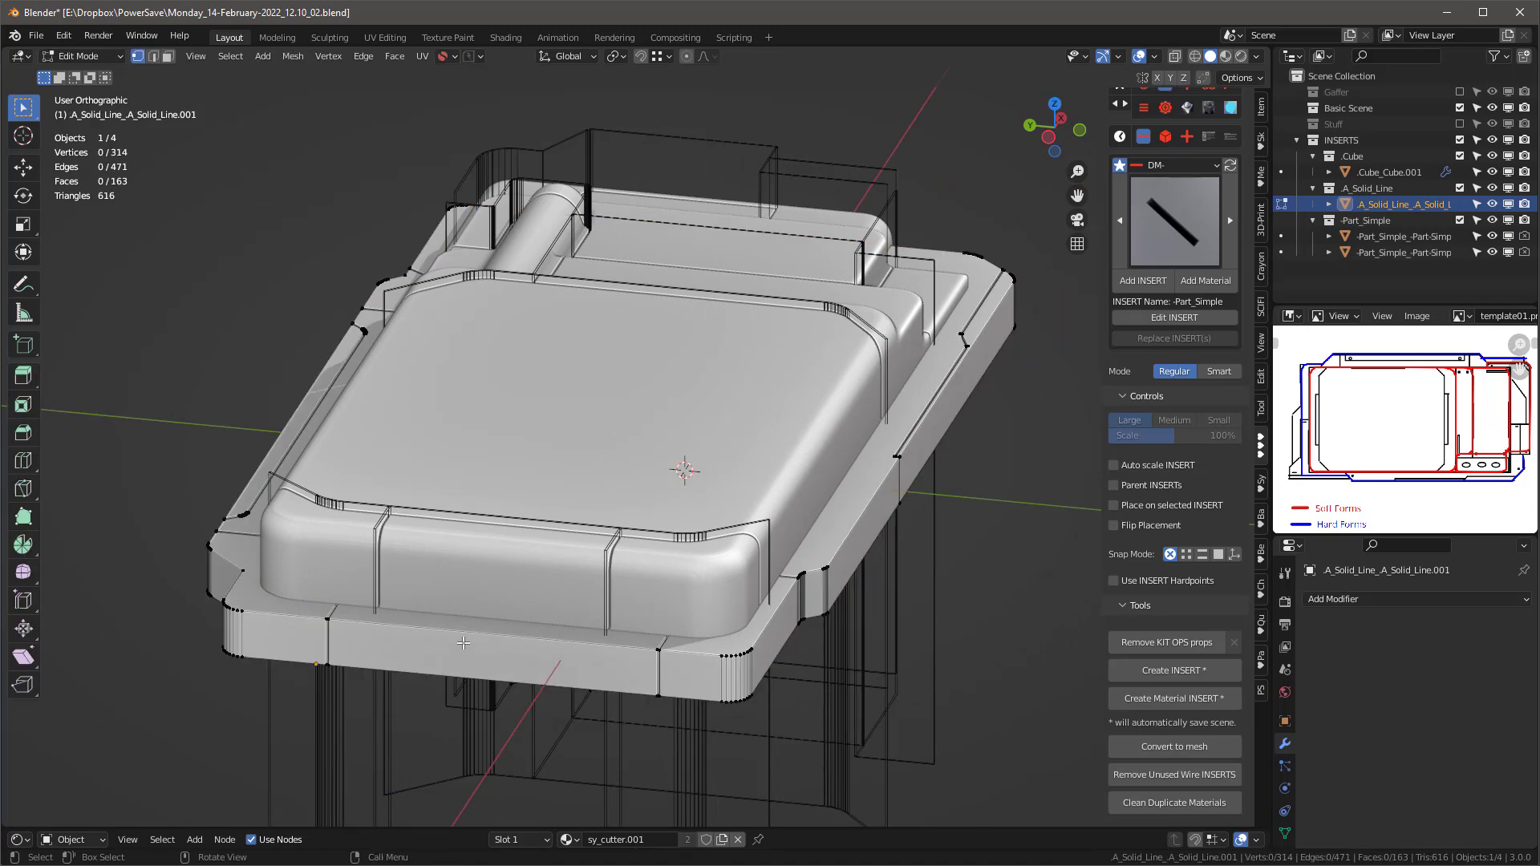
Step: Extrude the side face between the two panel lines on the base plate's short end outward by about 0.019 m
key("3")
left_click(475, 646)
middle_click_drag(618, 629, 526, 642)
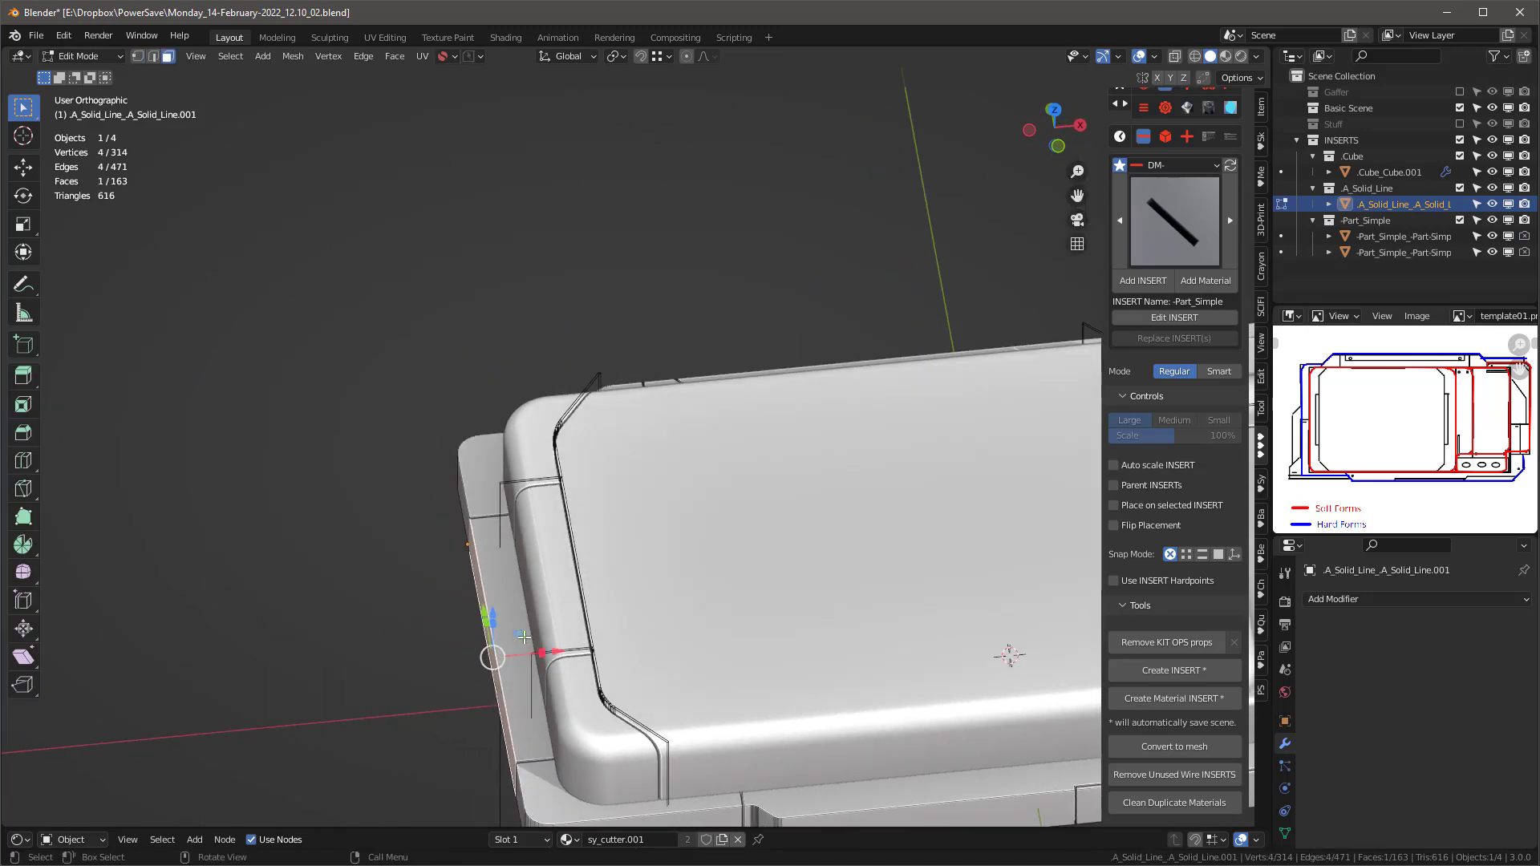
key("e")
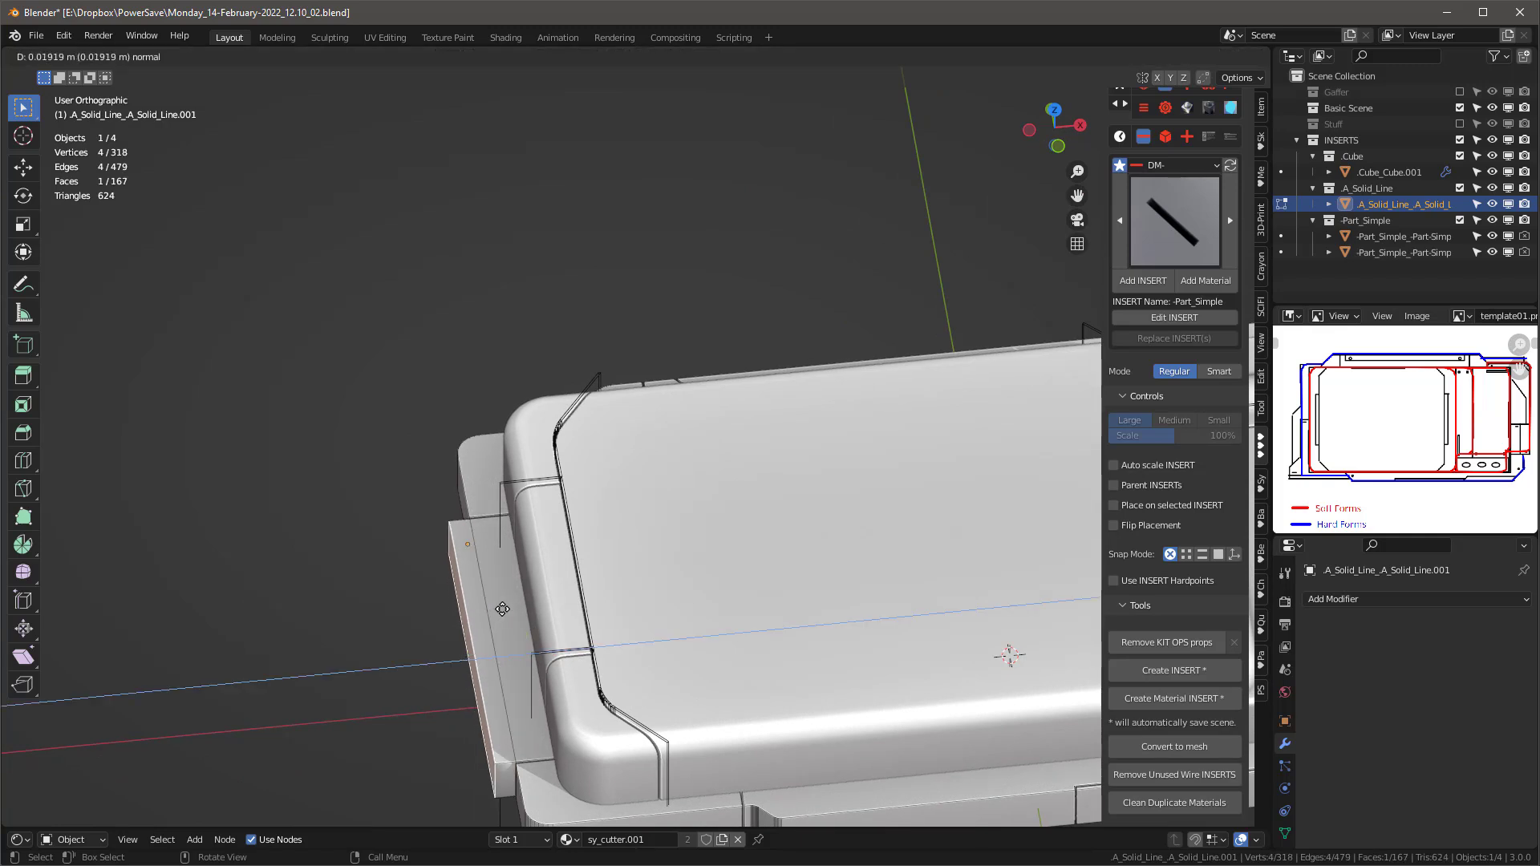
left_click(499, 684)
middle_click_drag(499, 683, 532, 666)
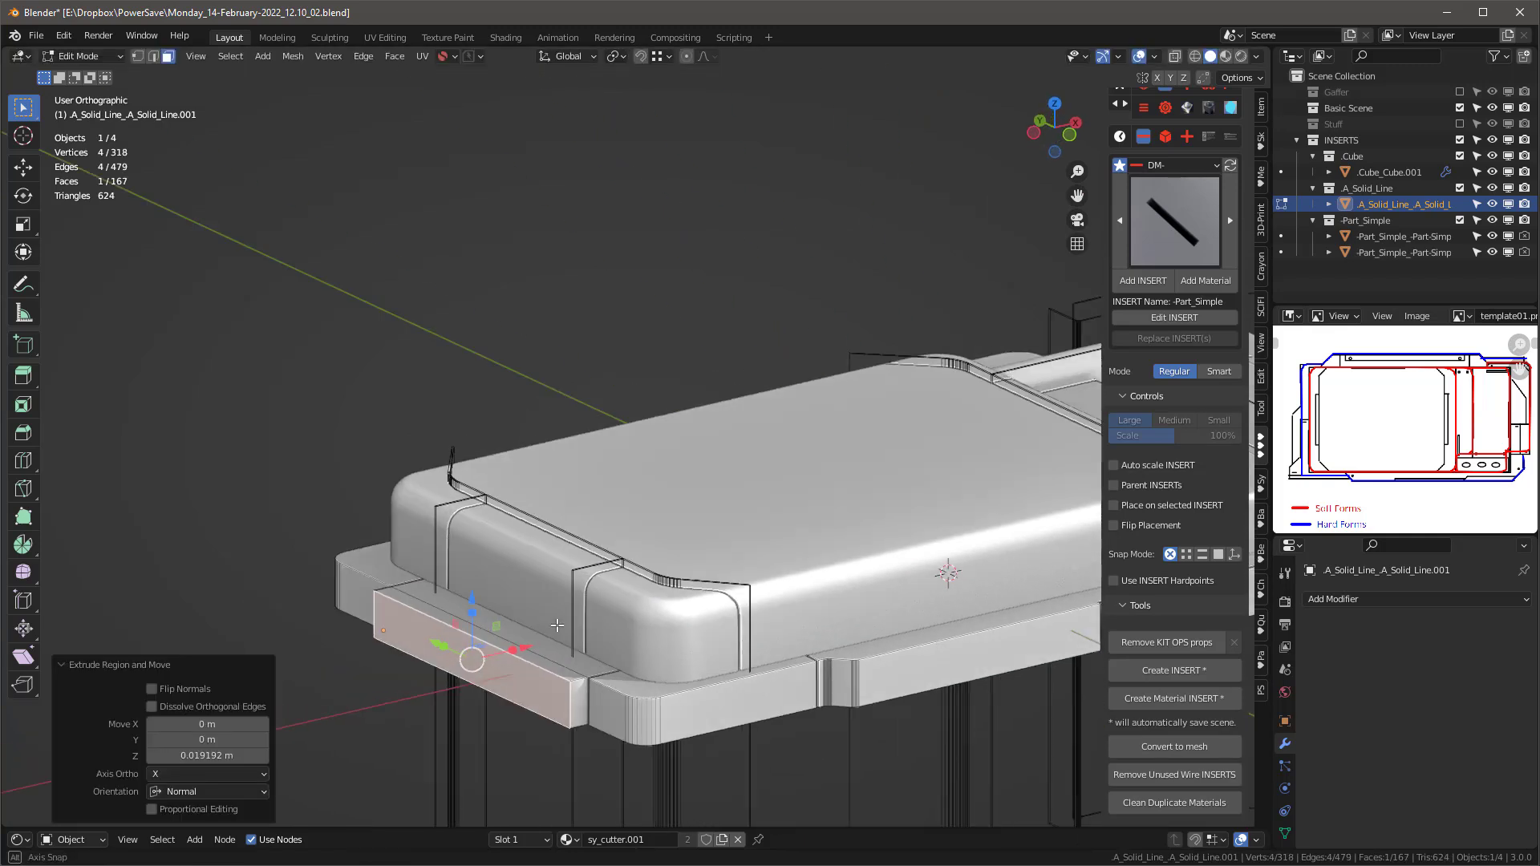
Step: Try to slope the extruded block by lowering its upper outer edge along Z
key("2")
left_click(523, 663)
left_click_drag(477, 587, 476, 612)
mouse_move(477, 611)
middle_mouse_down()
mouse_move(614, 615)
mouse_move(468, 588)
middle_mouse_up()
key("ctrl+z")
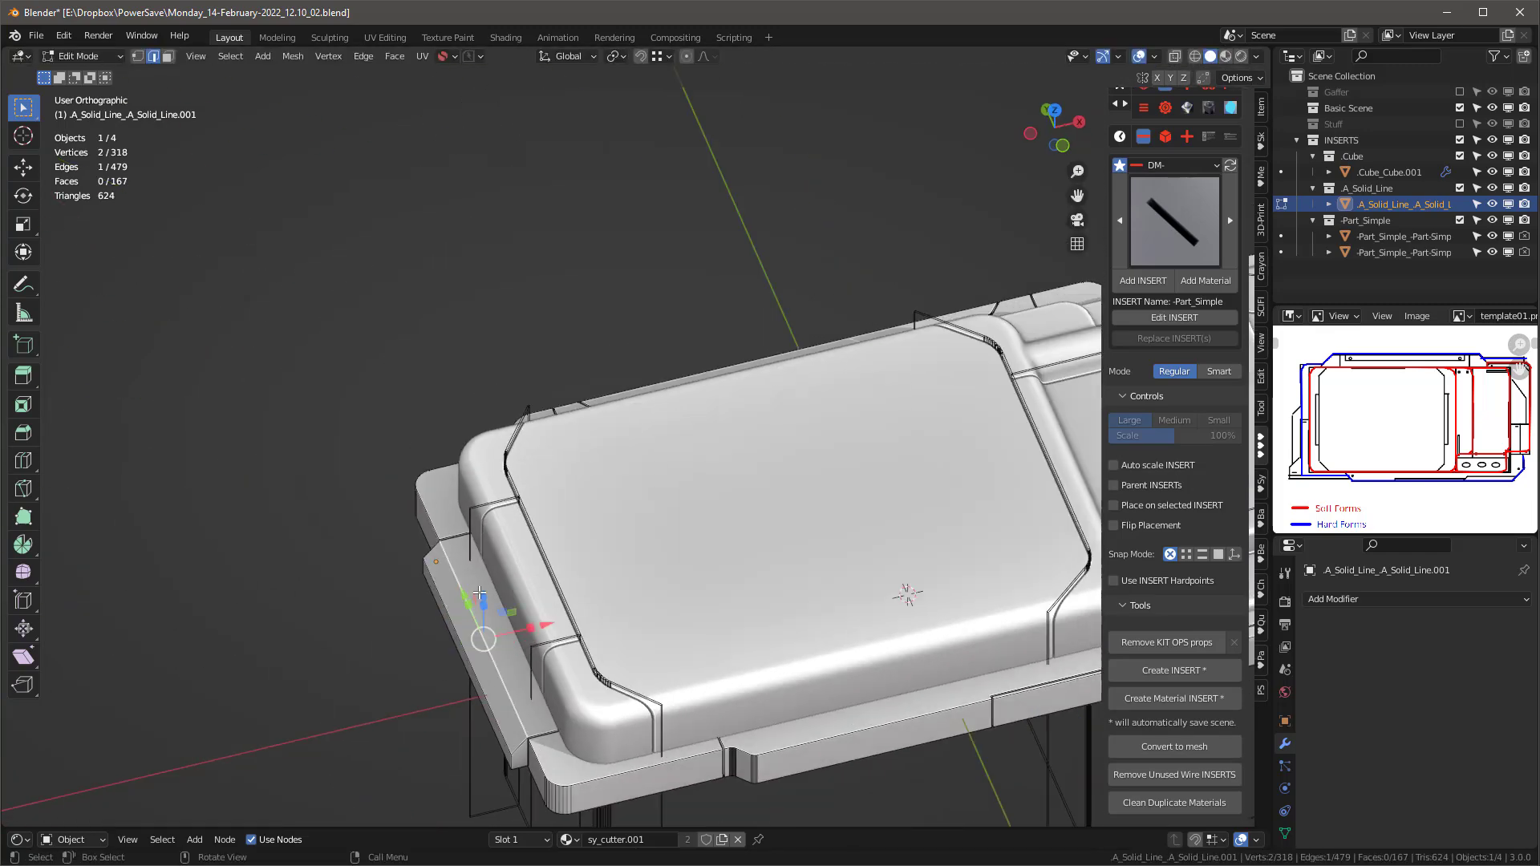
Step: Undo the edge move and the side extrusion on the base plate's short end
scroll(486, 597, "up", 2)
key("3")
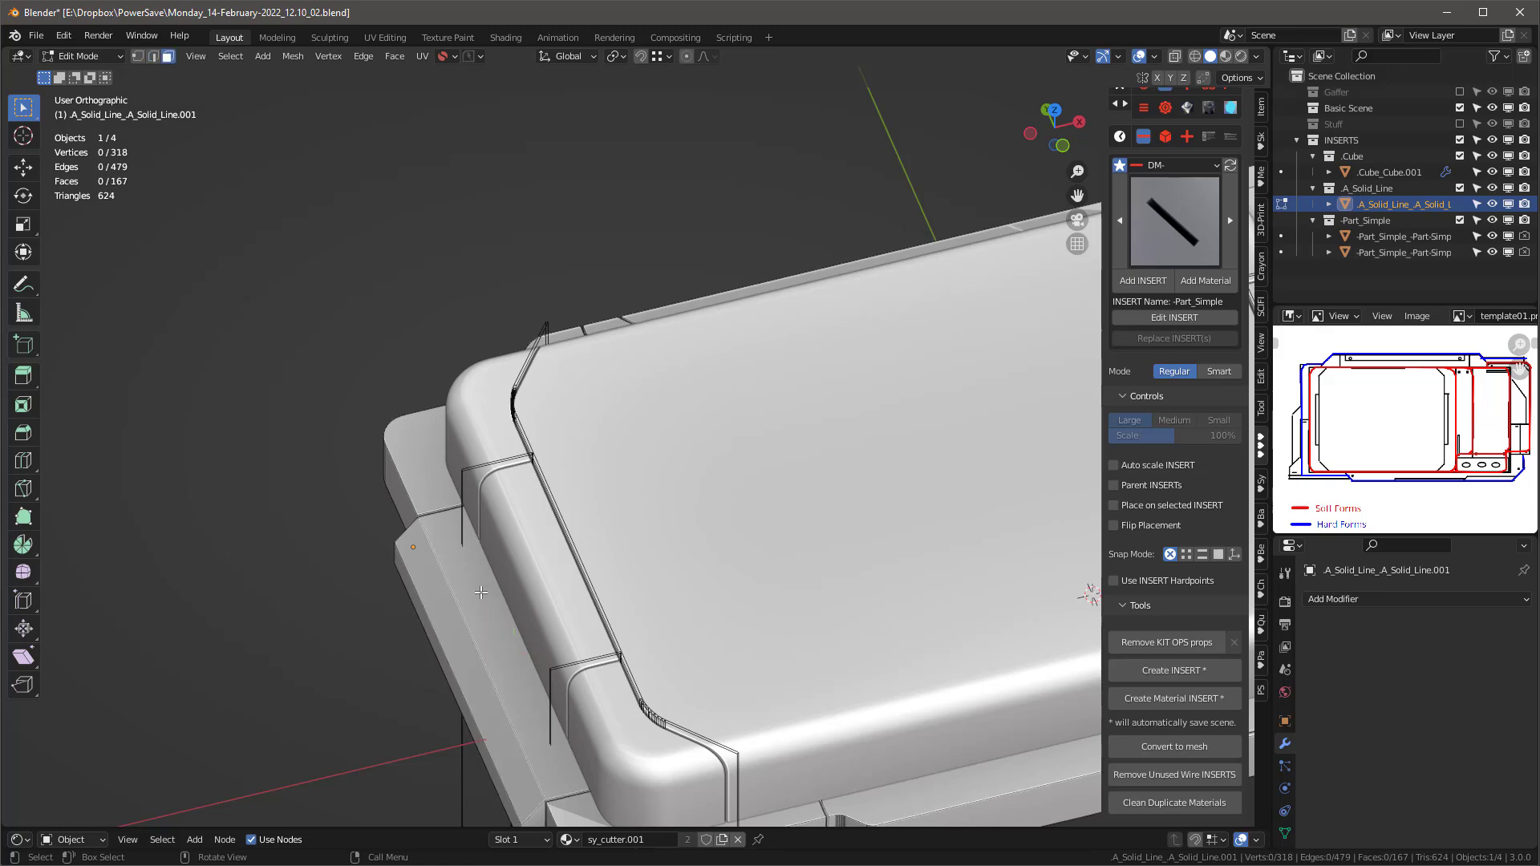
left_click(474, 595)
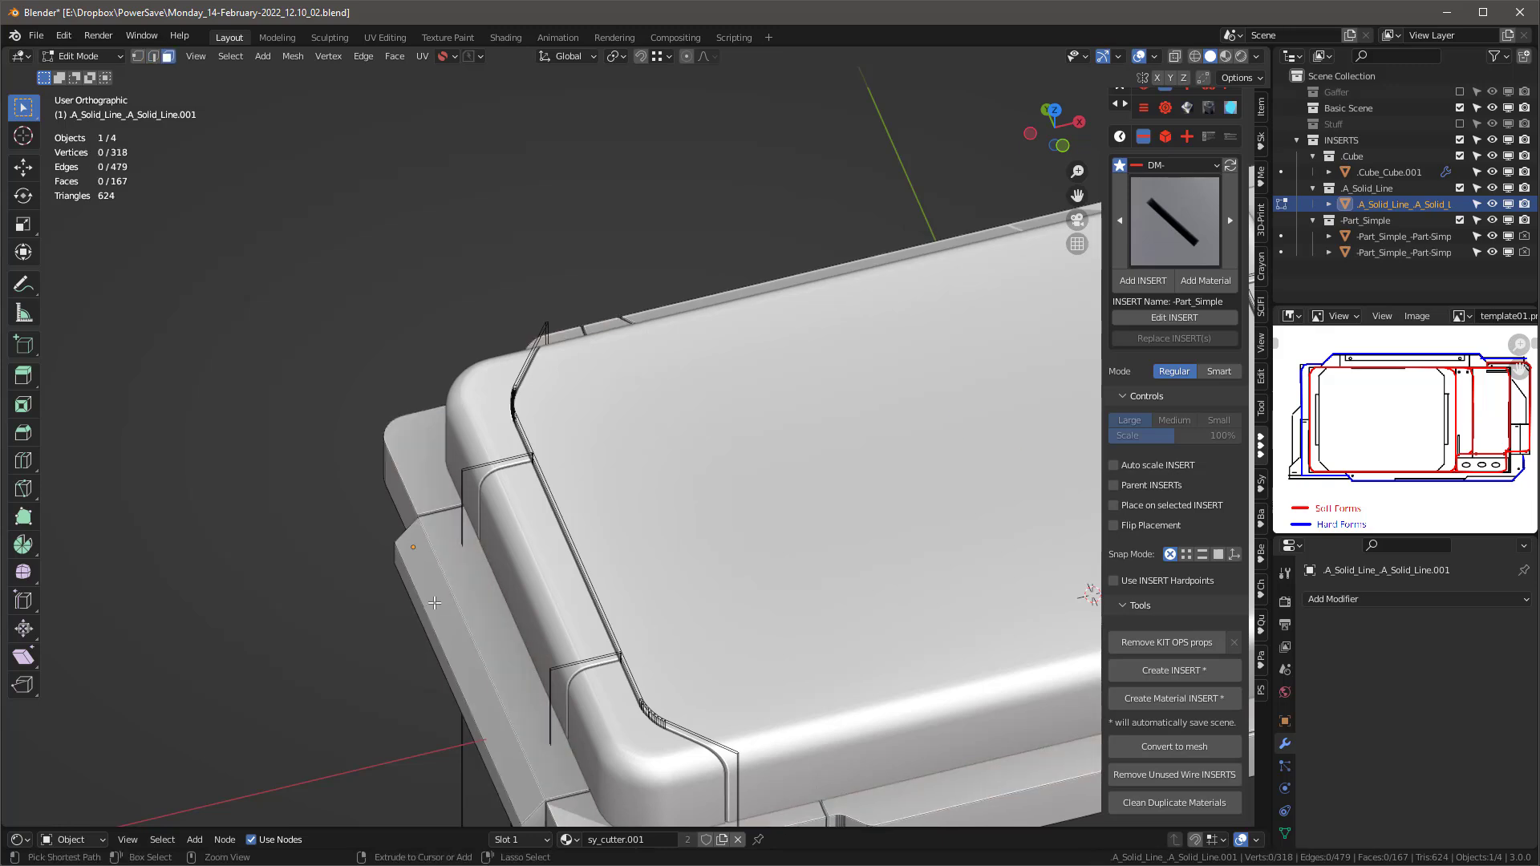
key("2")
left_click(434, 603)
key("ctrl+z")
key("ctrl+z")
key("ctrl+z")
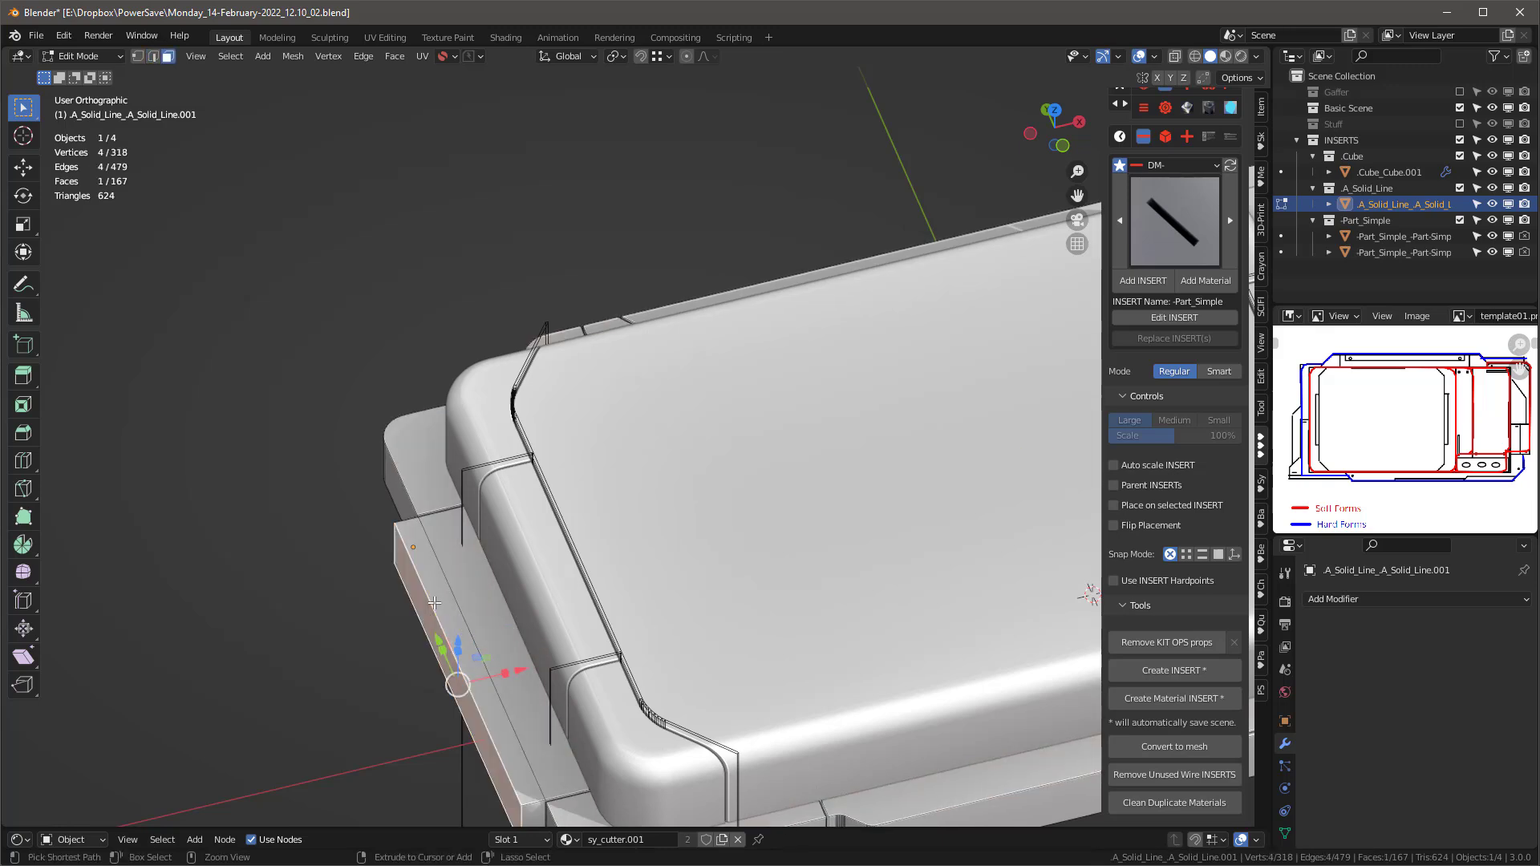
Step: Select the base plate's top face and knife a straight, cut-through line along Y near its left short end, viewed from above in see-through shading
left_click(452, 557)
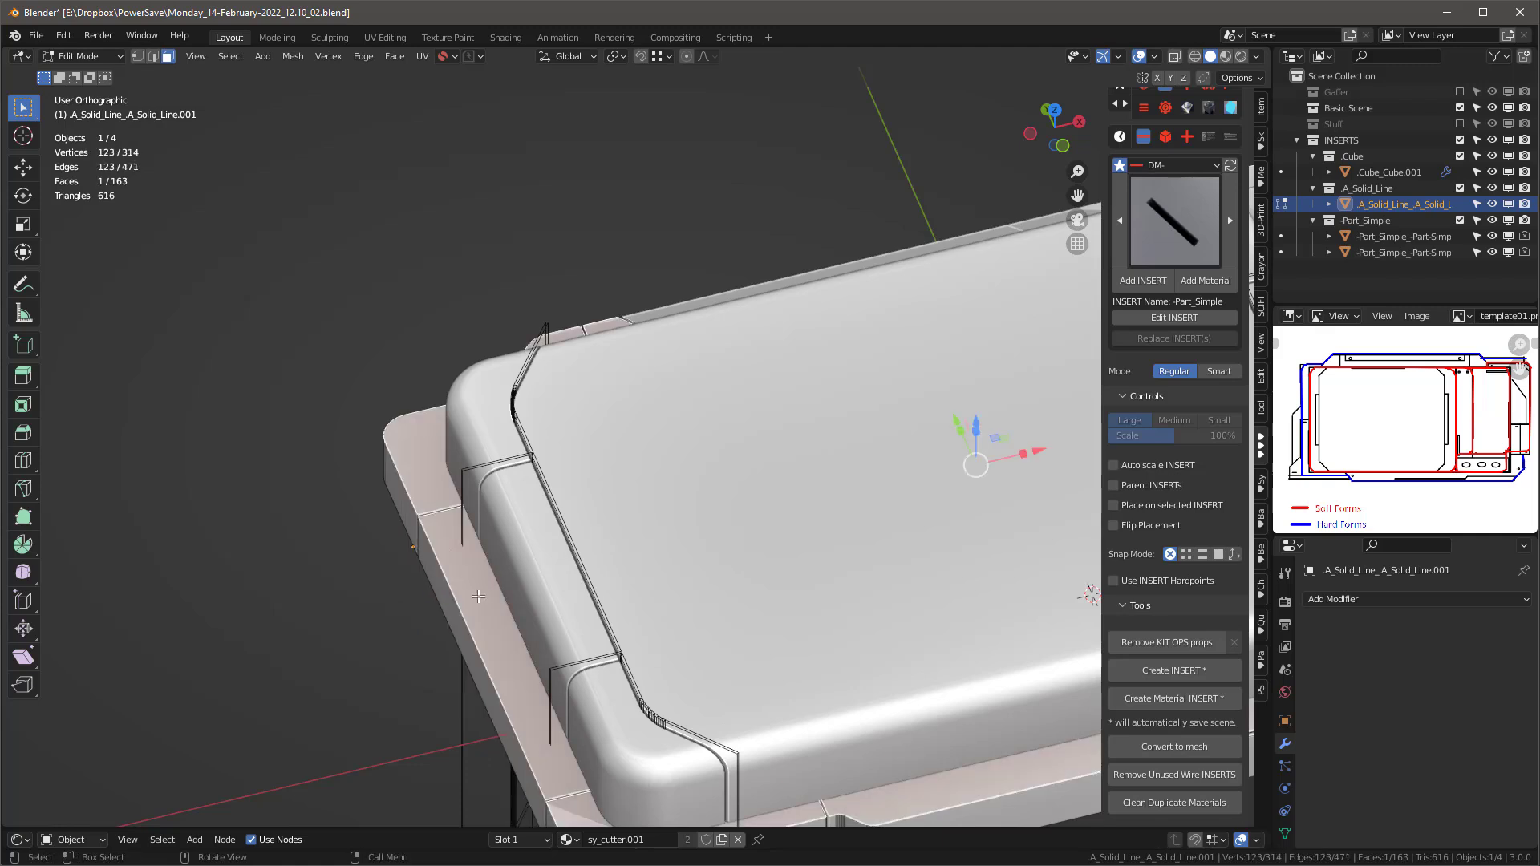
middle_click_drag(489, 614, 634, 754)
scroll(593, 522, "down", 5)
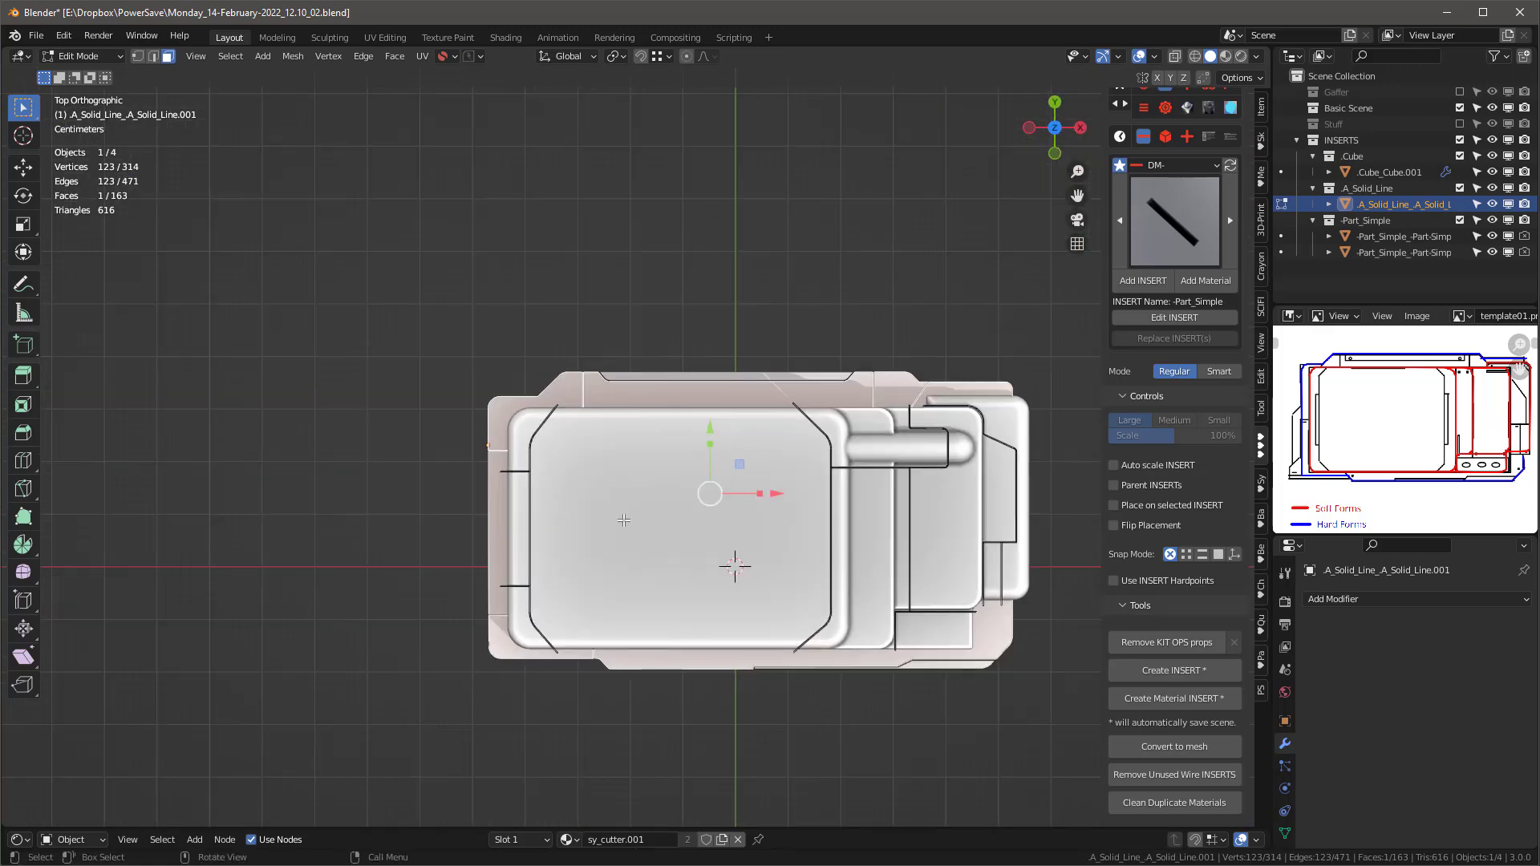
scroll(653, 594, "up", 4)
scroll(654, 592, "down", 1)
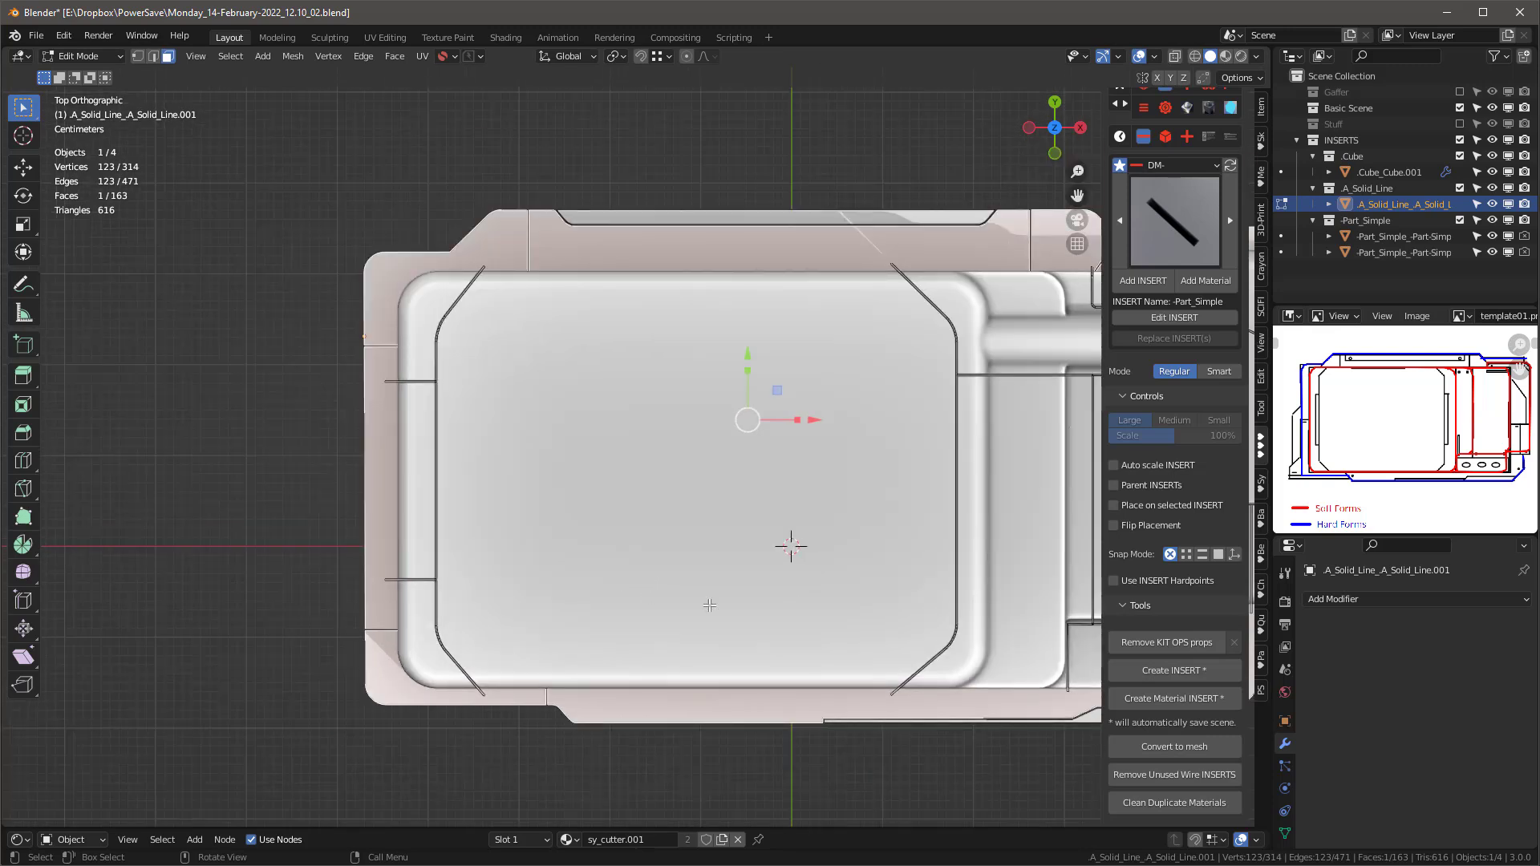
key("alt+z")
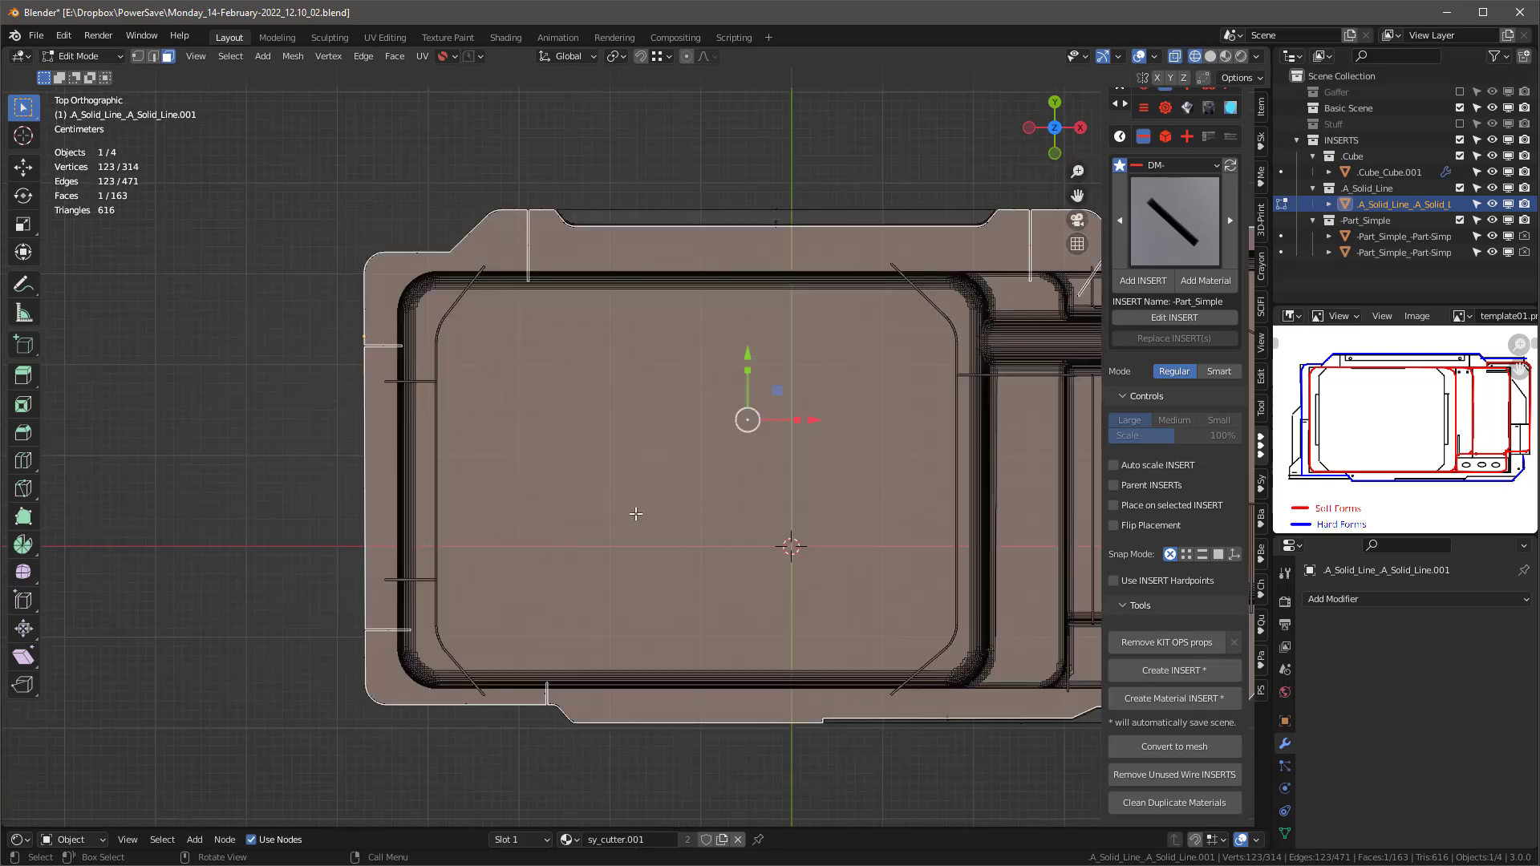
middle_click_drag(650, 393, 534, 377, "shift")
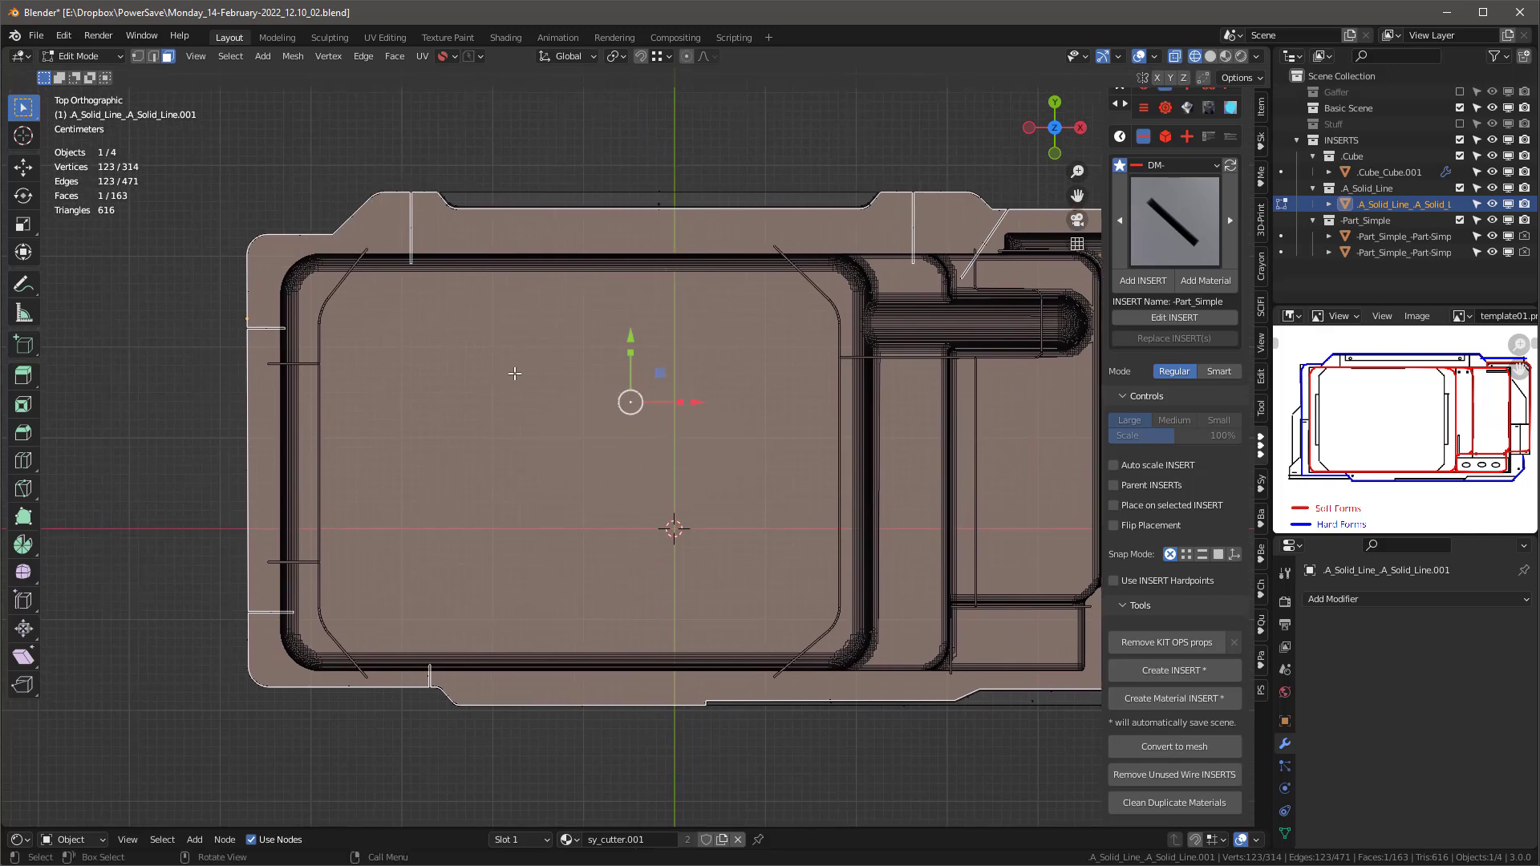
key("1")
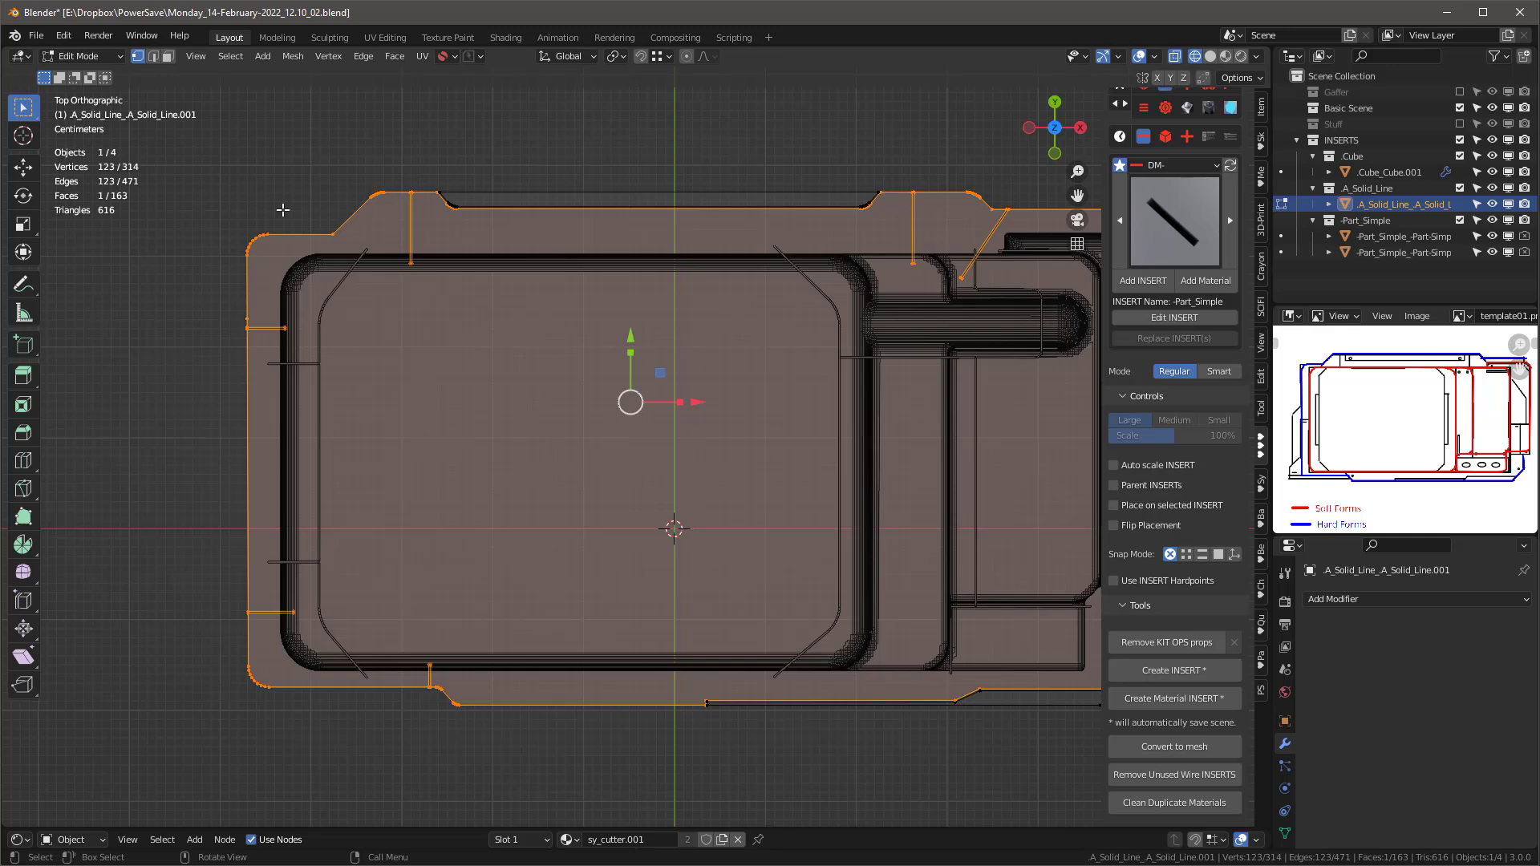
key("k")
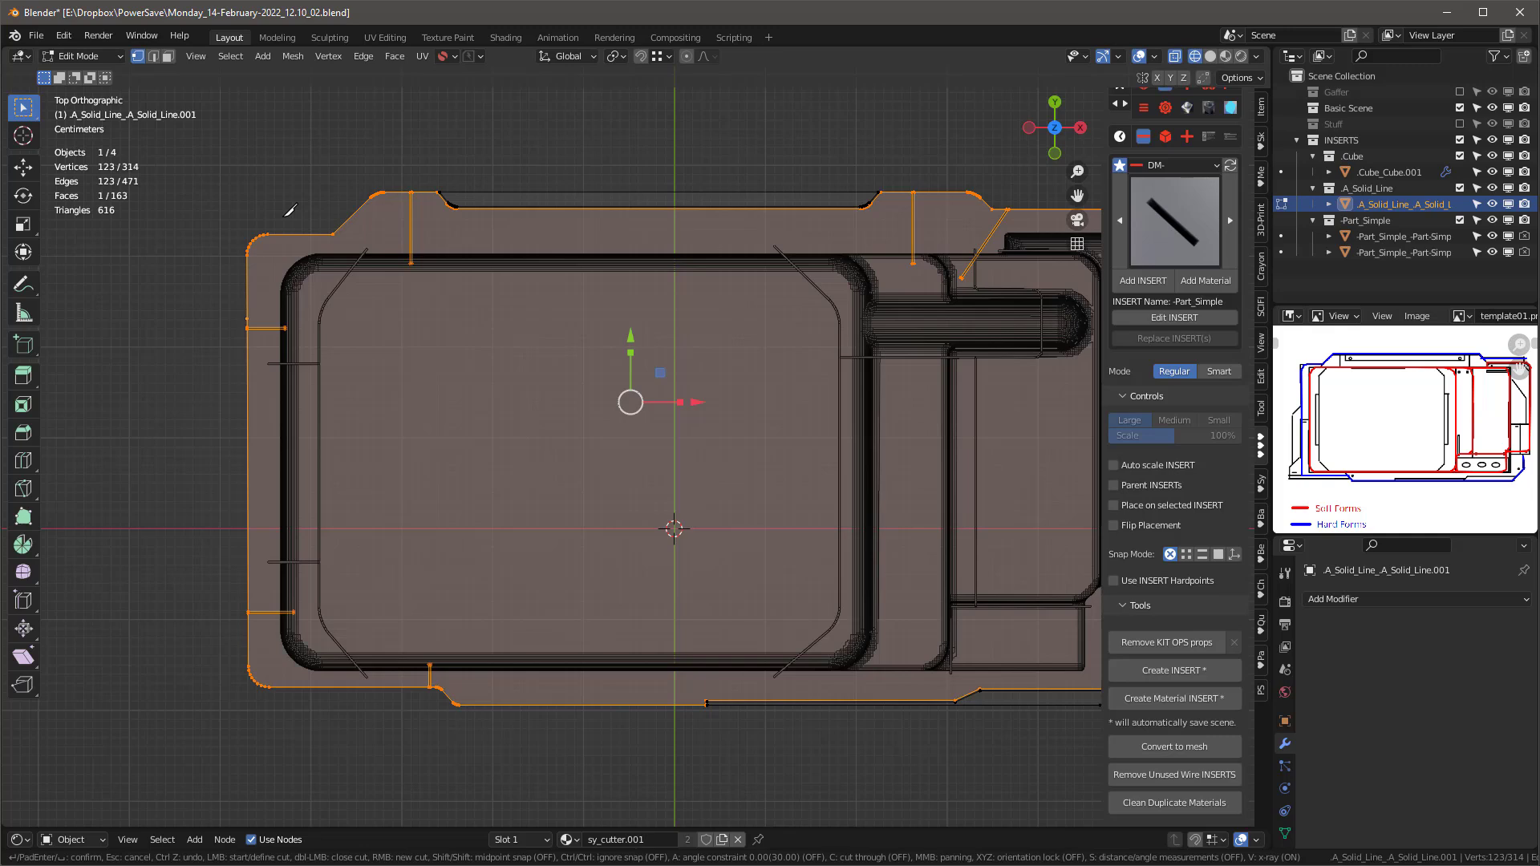
key("c")
key("a")
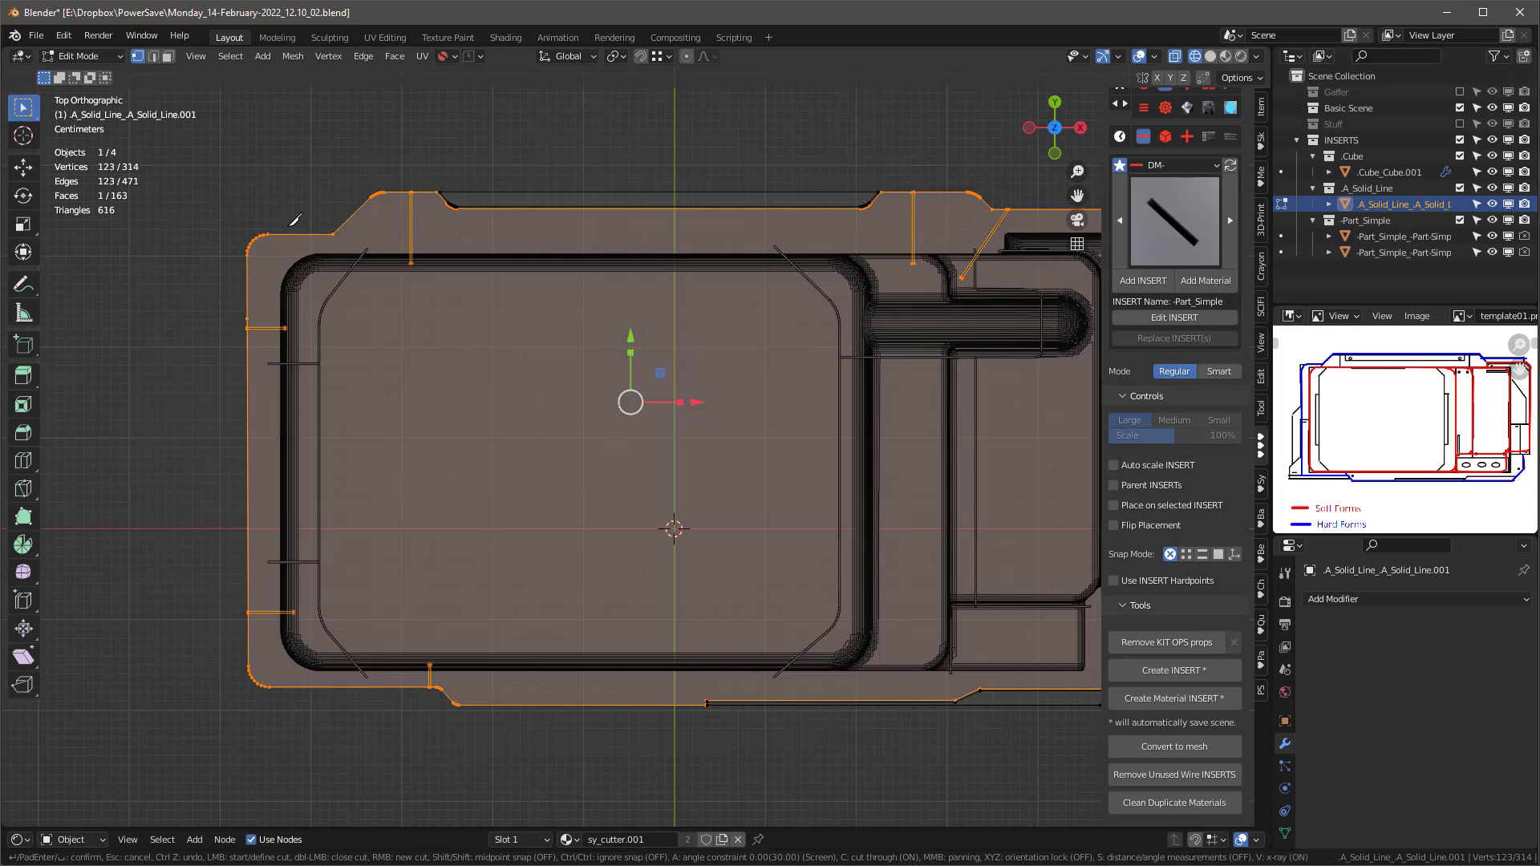
left_click(277, 235)
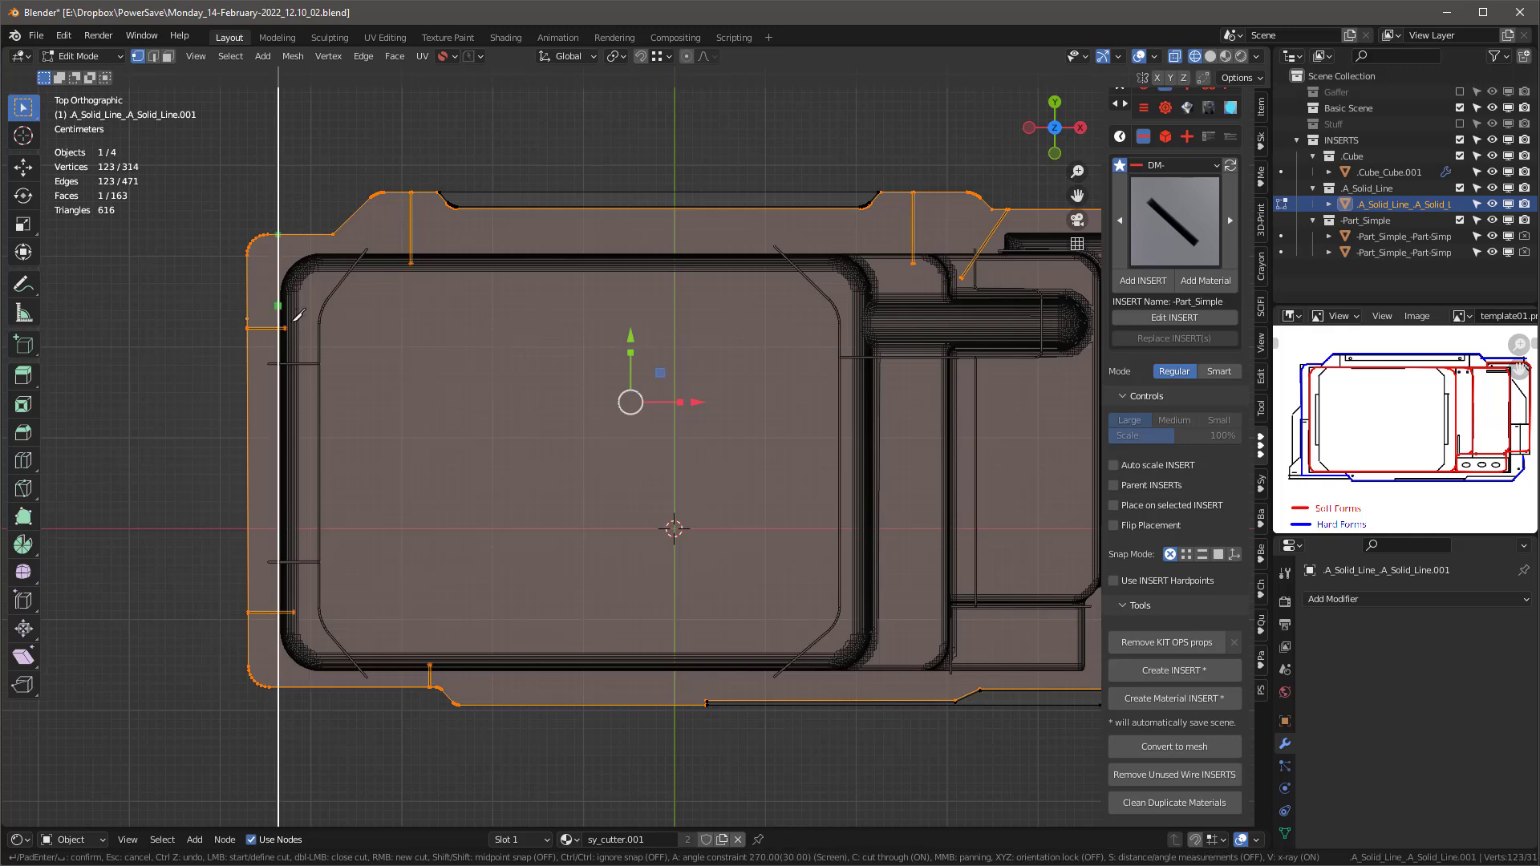
left_click(385, 742)
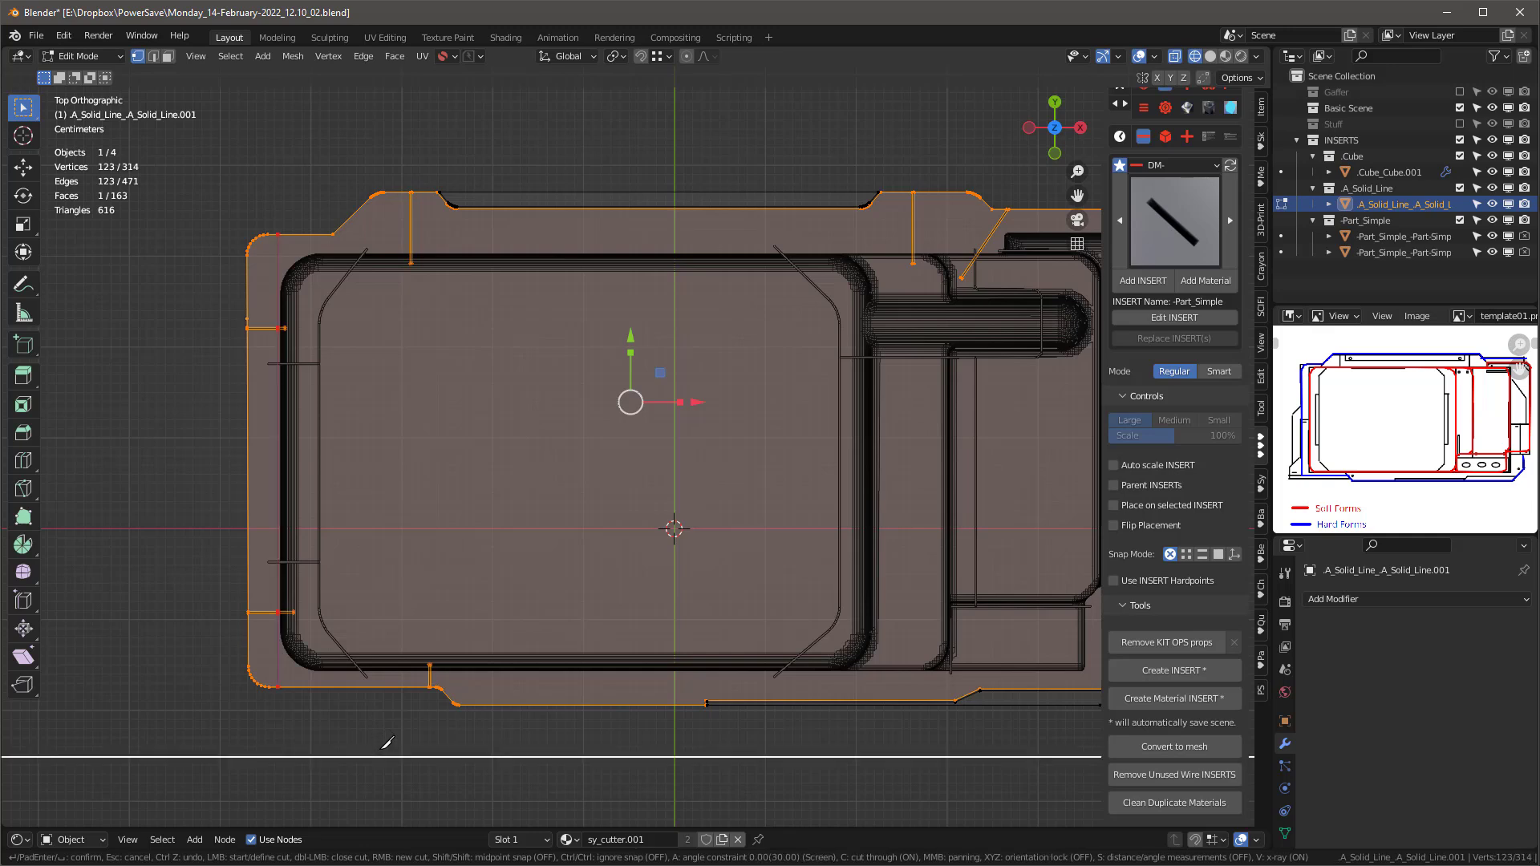
key("Return")
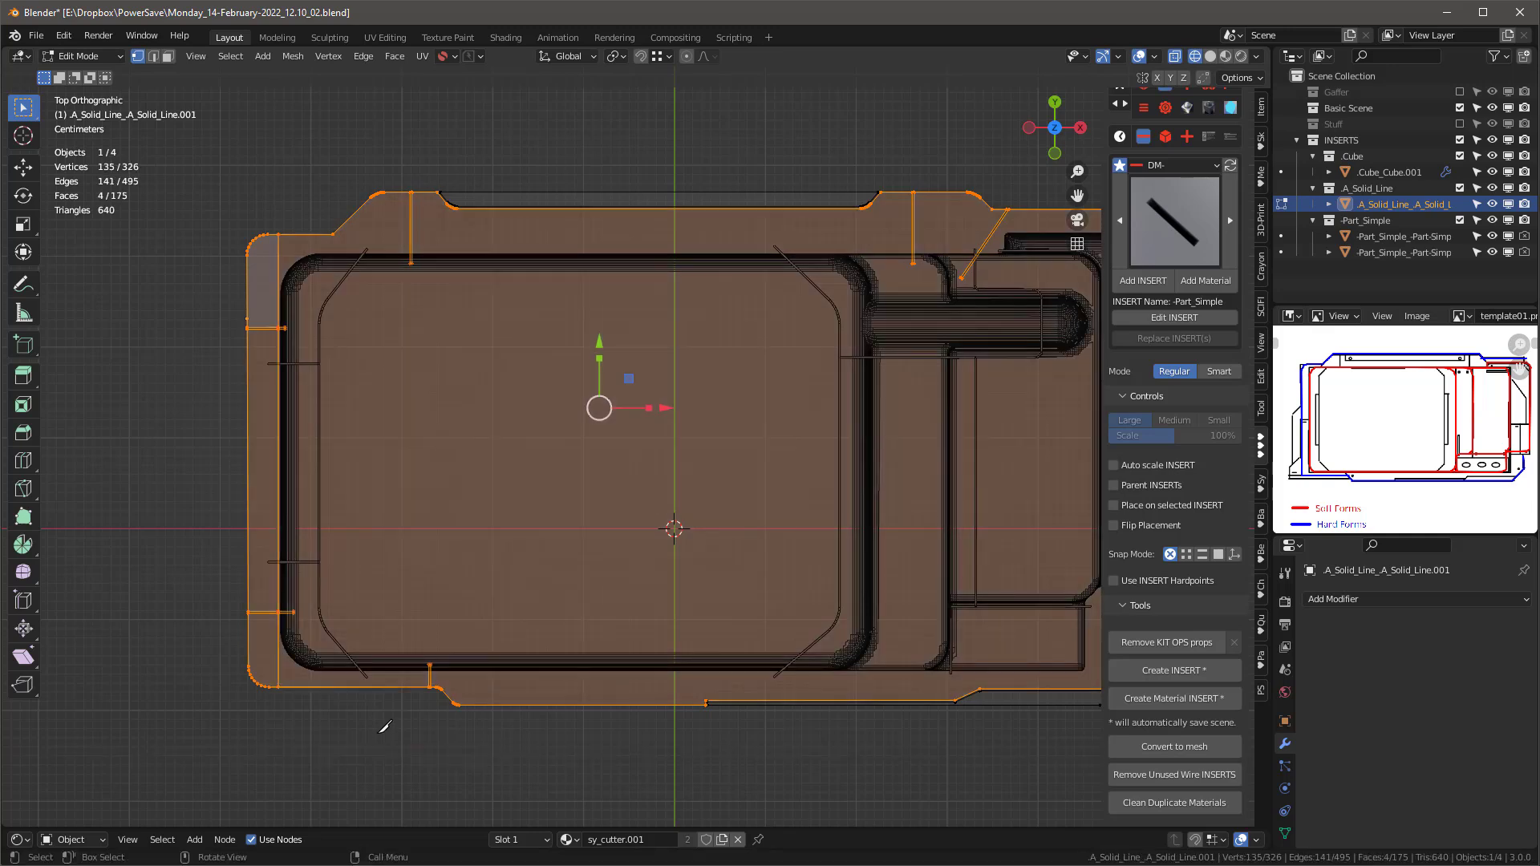
Step: Knife a straight, cut-through line along X across the full length of the base plate near its upper long side
scroll(281, 383, "down", 1)
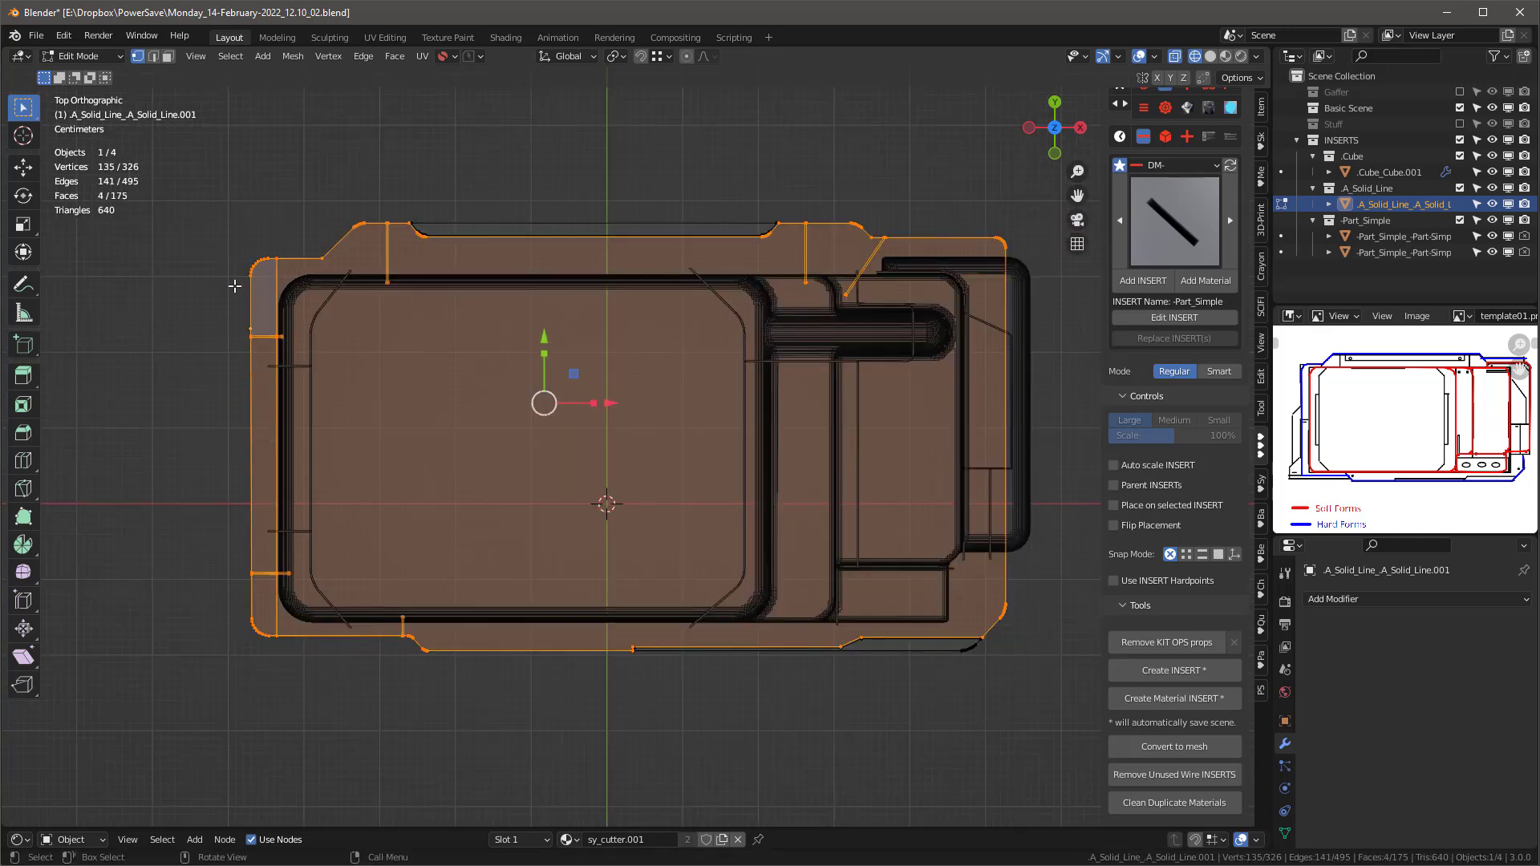
key("k")
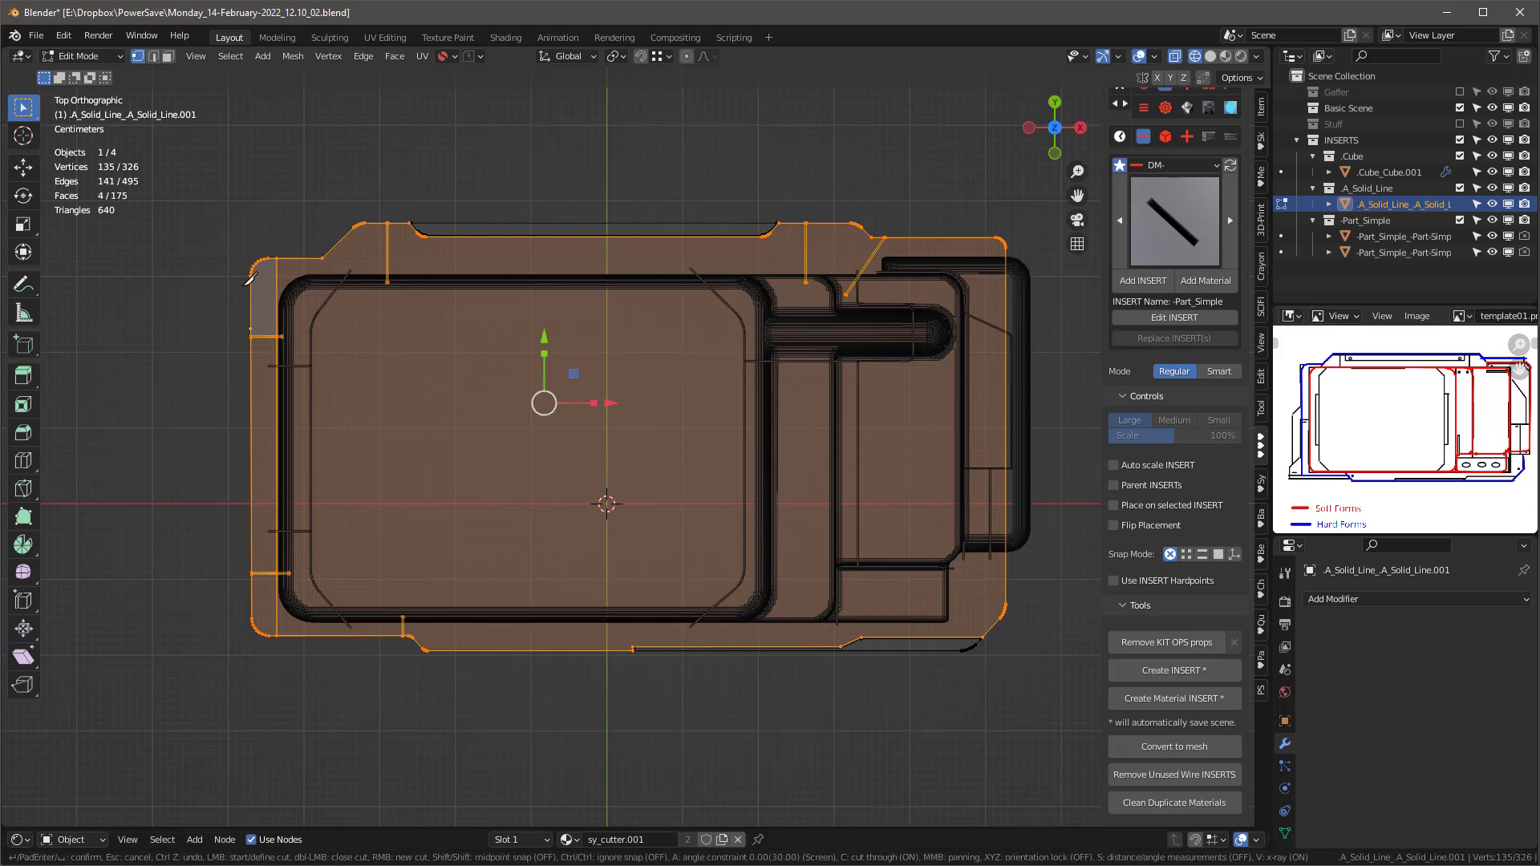
left_click(251, 284)
key("Escape")
key("k")
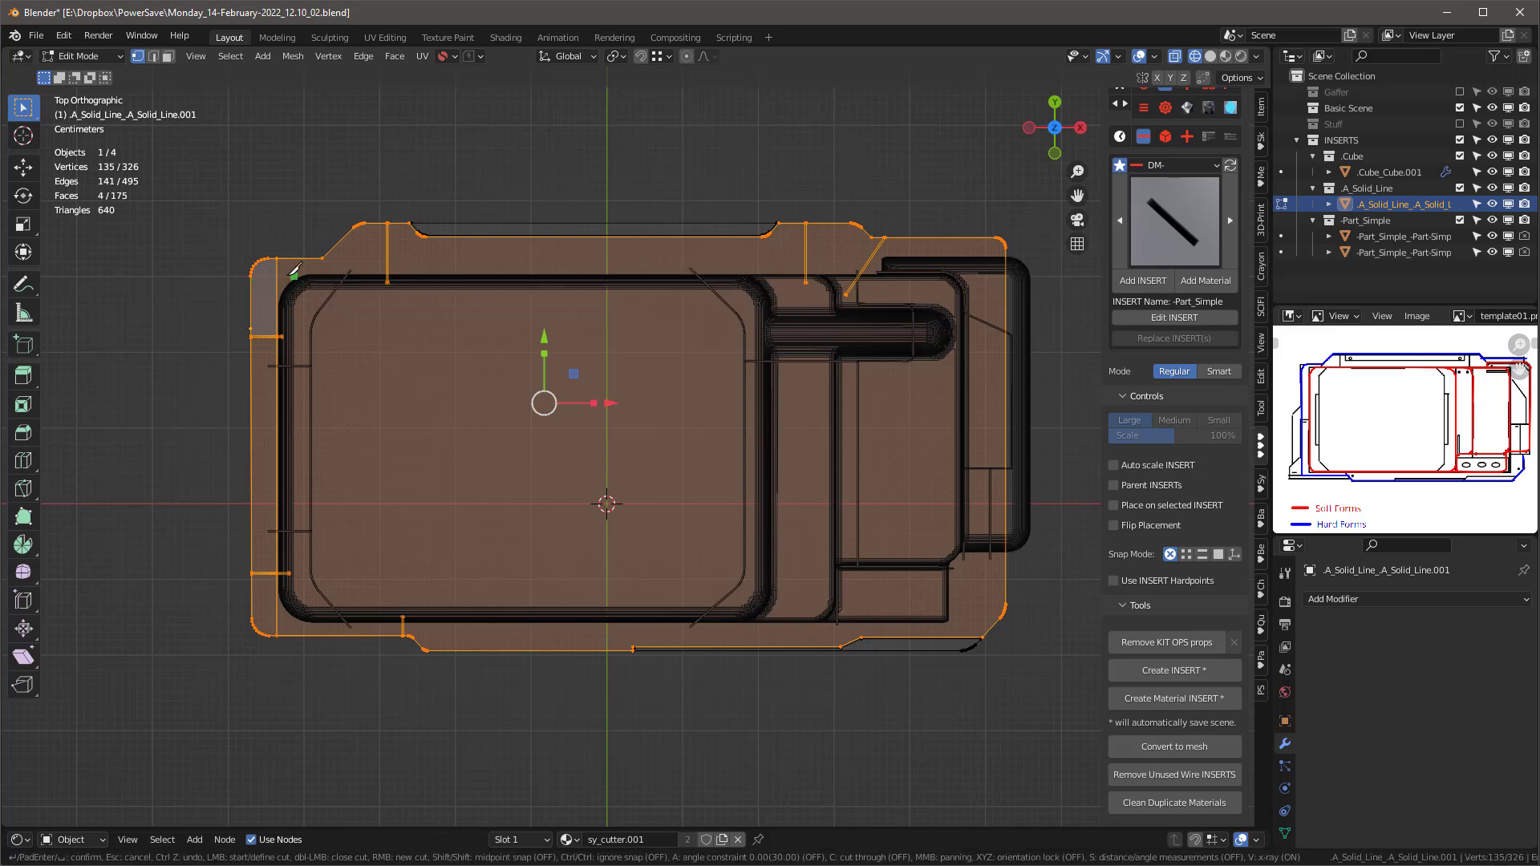
key("c")
key("a")
left_click(249, 276)
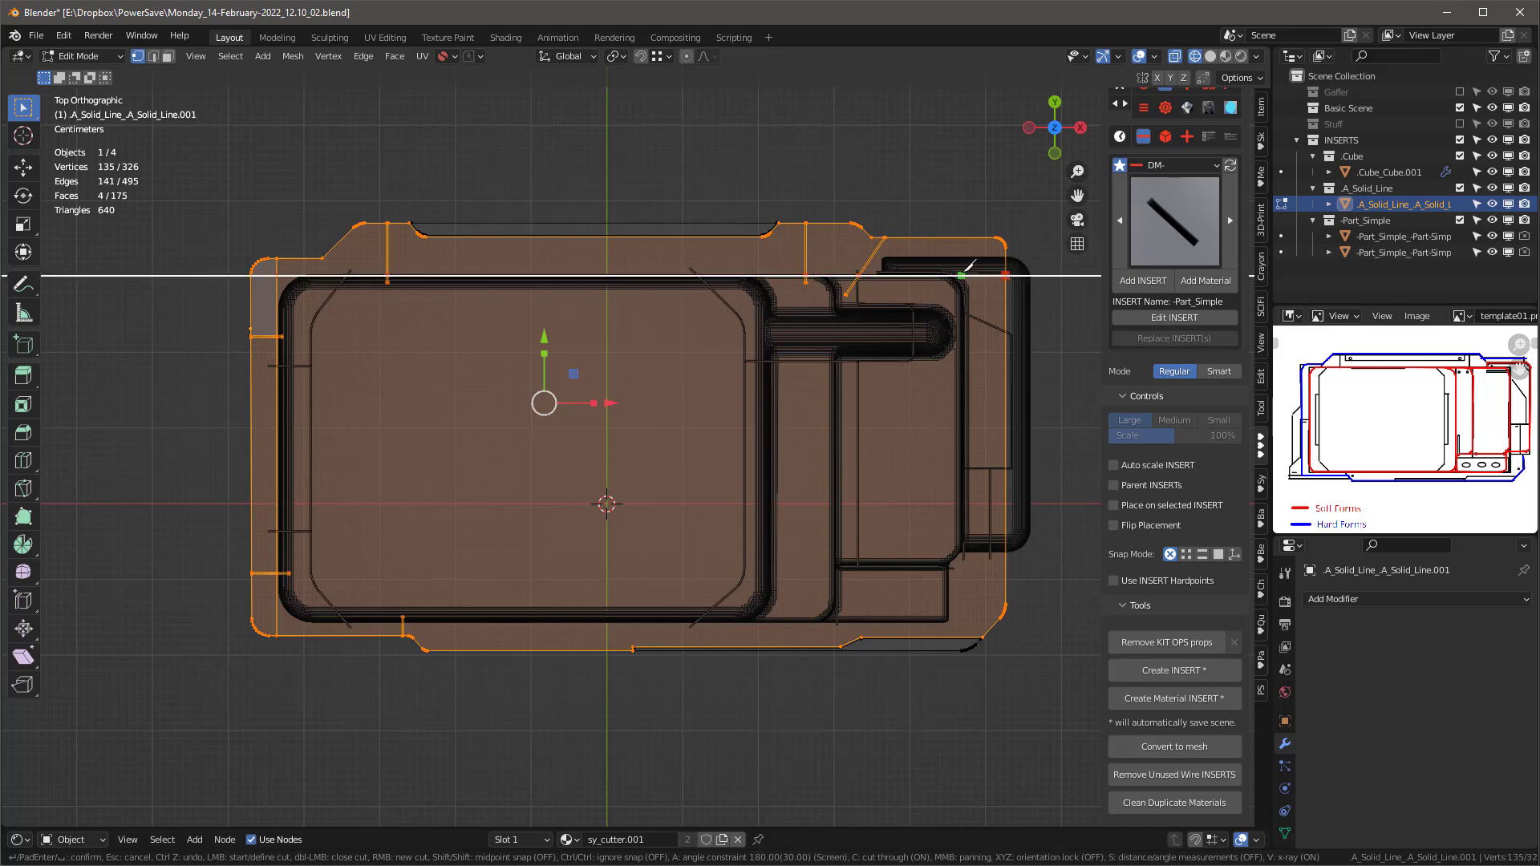
left_click(969, 265)
key("Return")
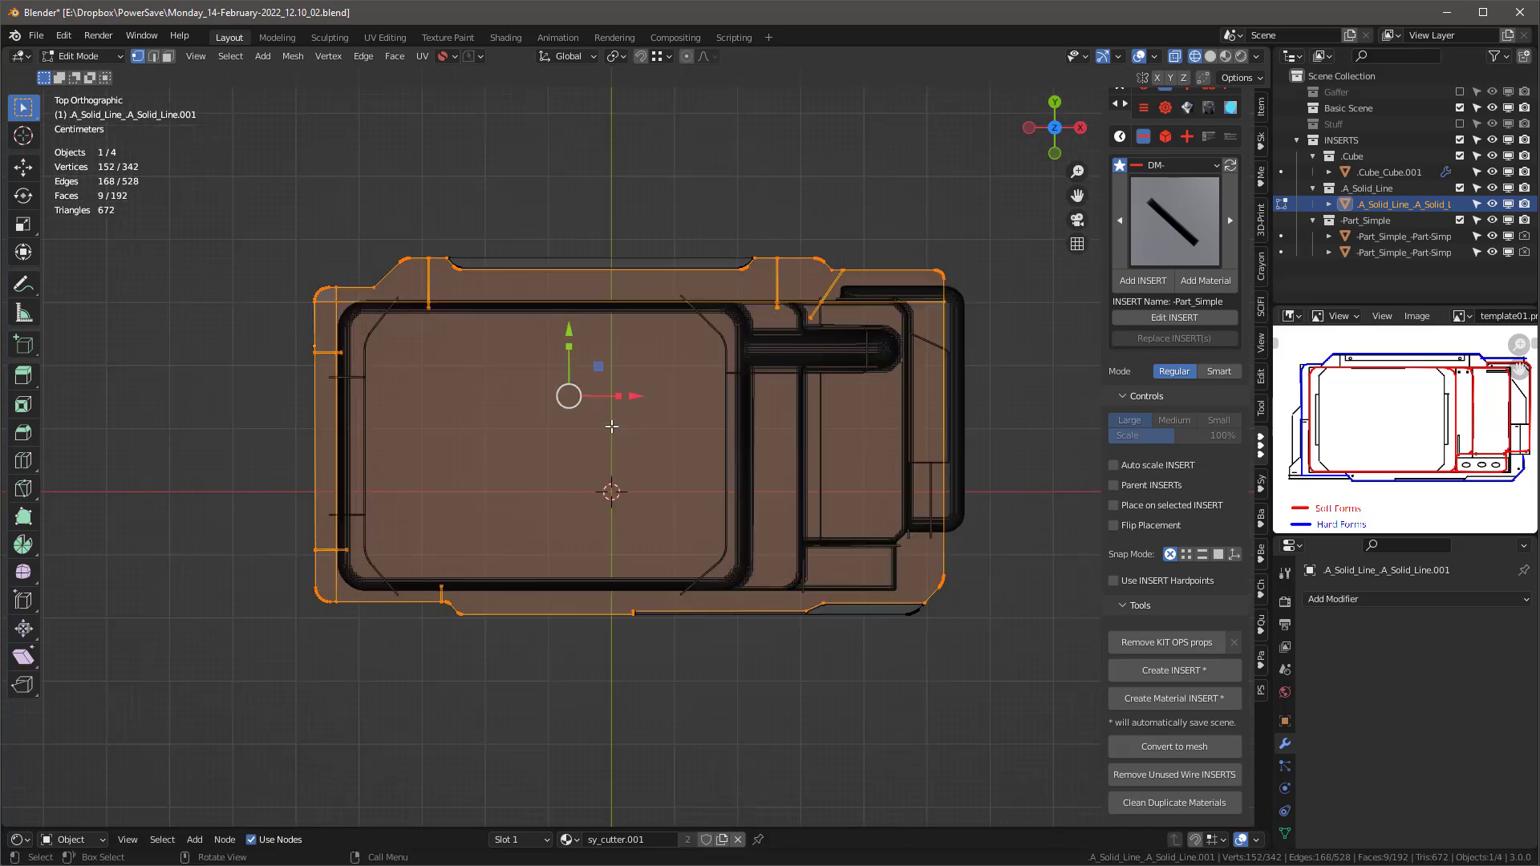
Step: Extrude the narrow top face between the two panel lines on the base plate's short end upward by about 0.045 m
key("alt+z")
middle_click_drag(610, 425, 558, 475)
scroll(558, 475, "up", 3)
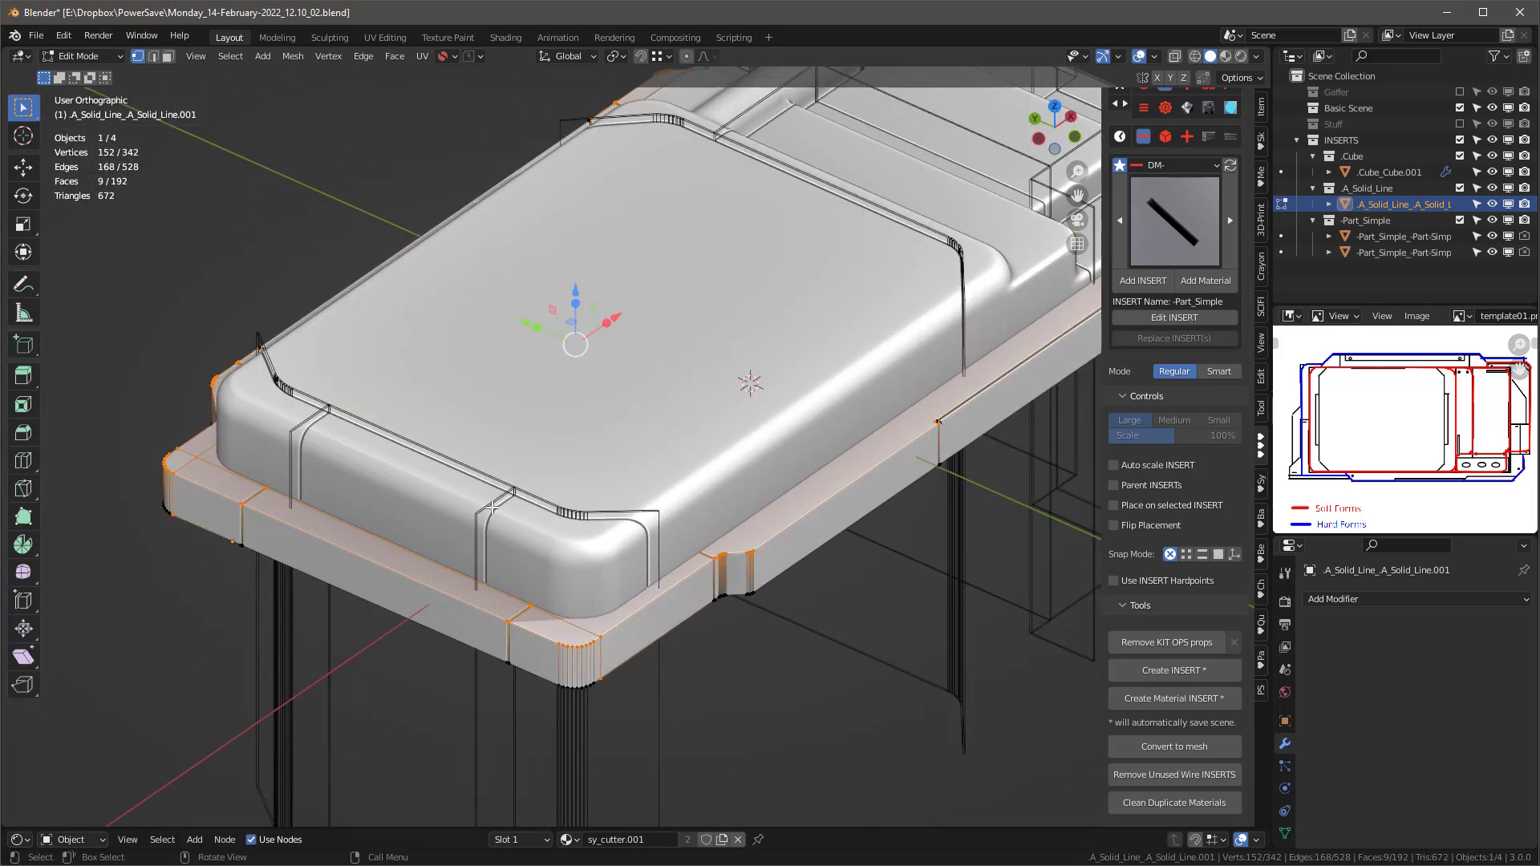
key("3")
left_click(373, 548)
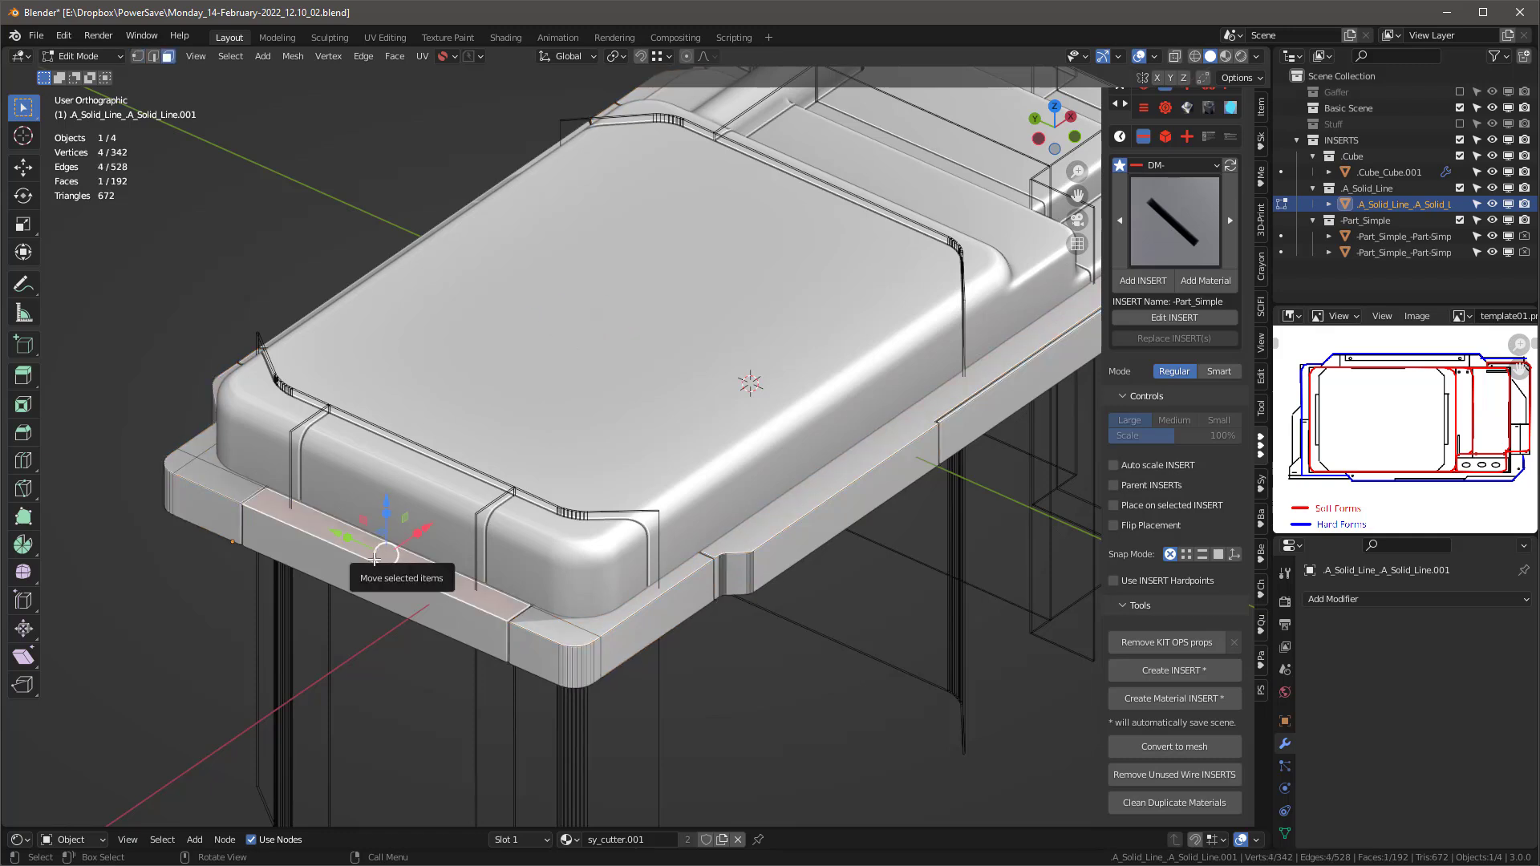
key("e")
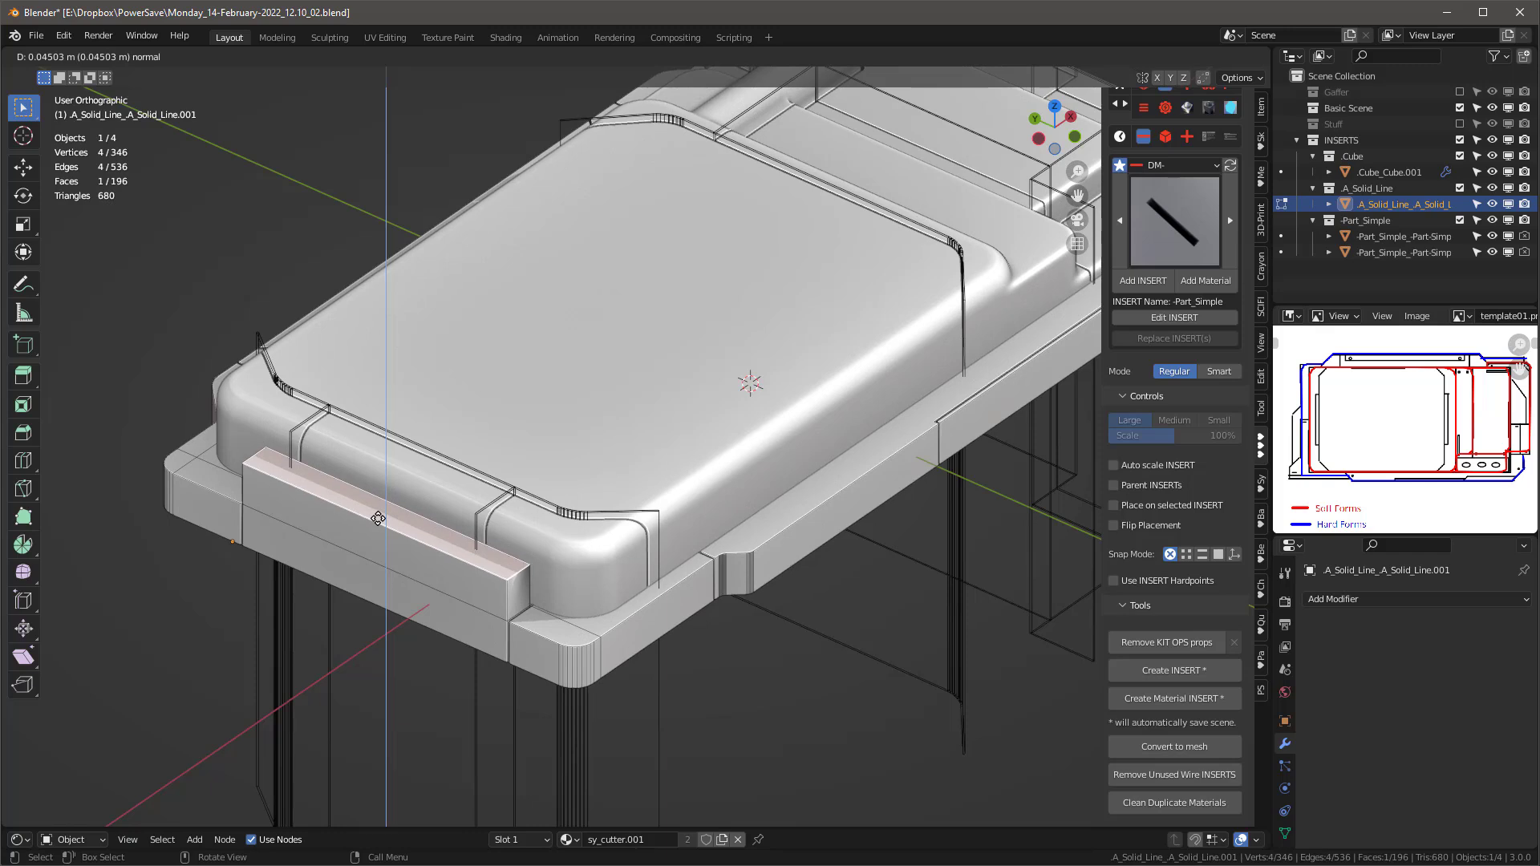
left_click(378, 521)
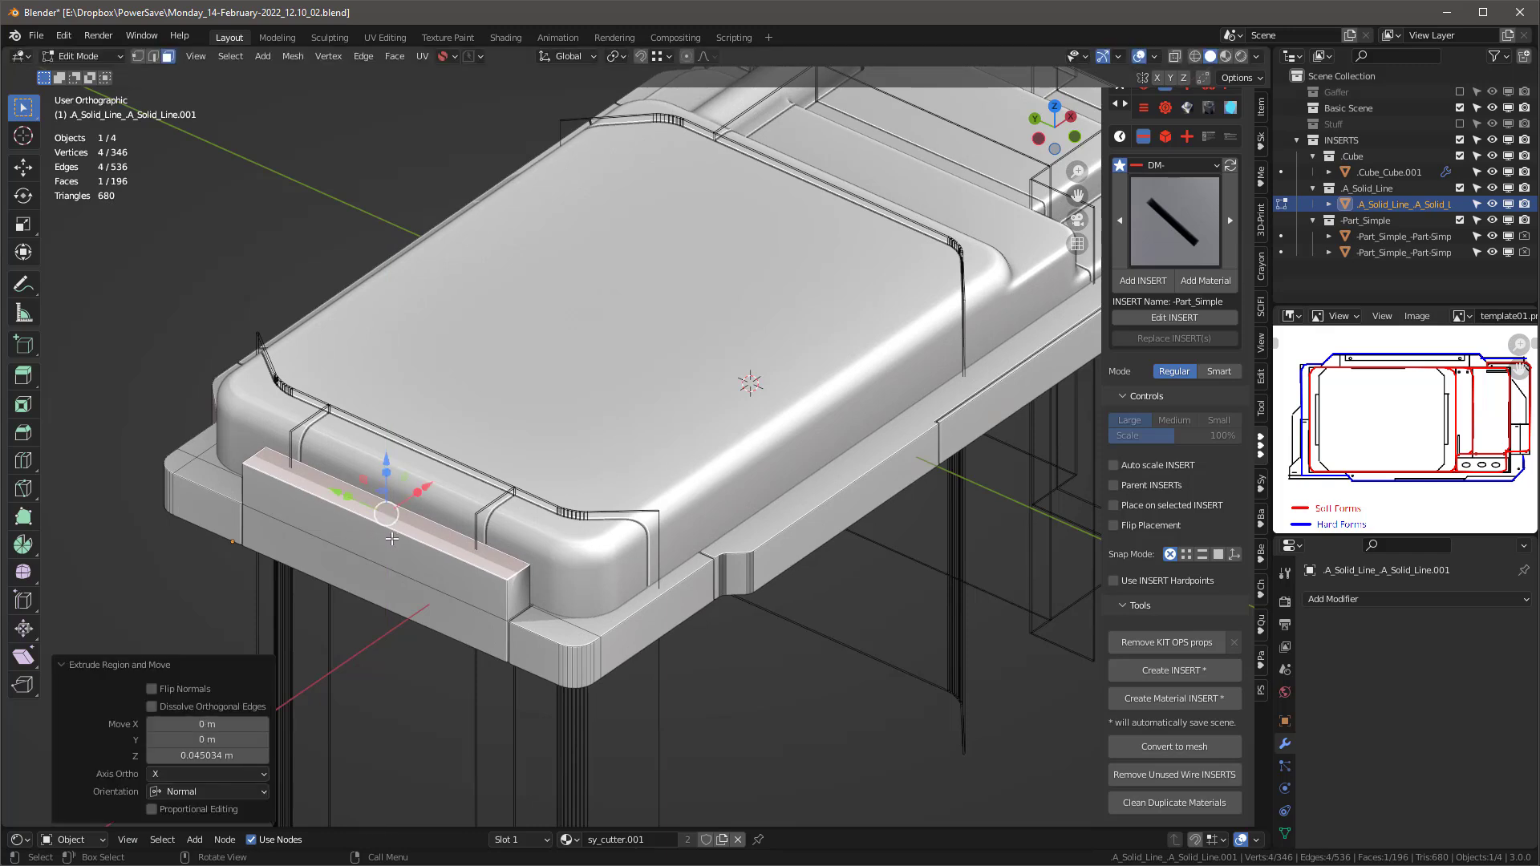
Step: Lower the raised block's upper outer edge by about 0.025 m along Z to form a slope
key("2")
left_click(398, 501)
left_click_drag(379, 464, 379, 473)
middle_click_drag(380, 473, 447, 559)
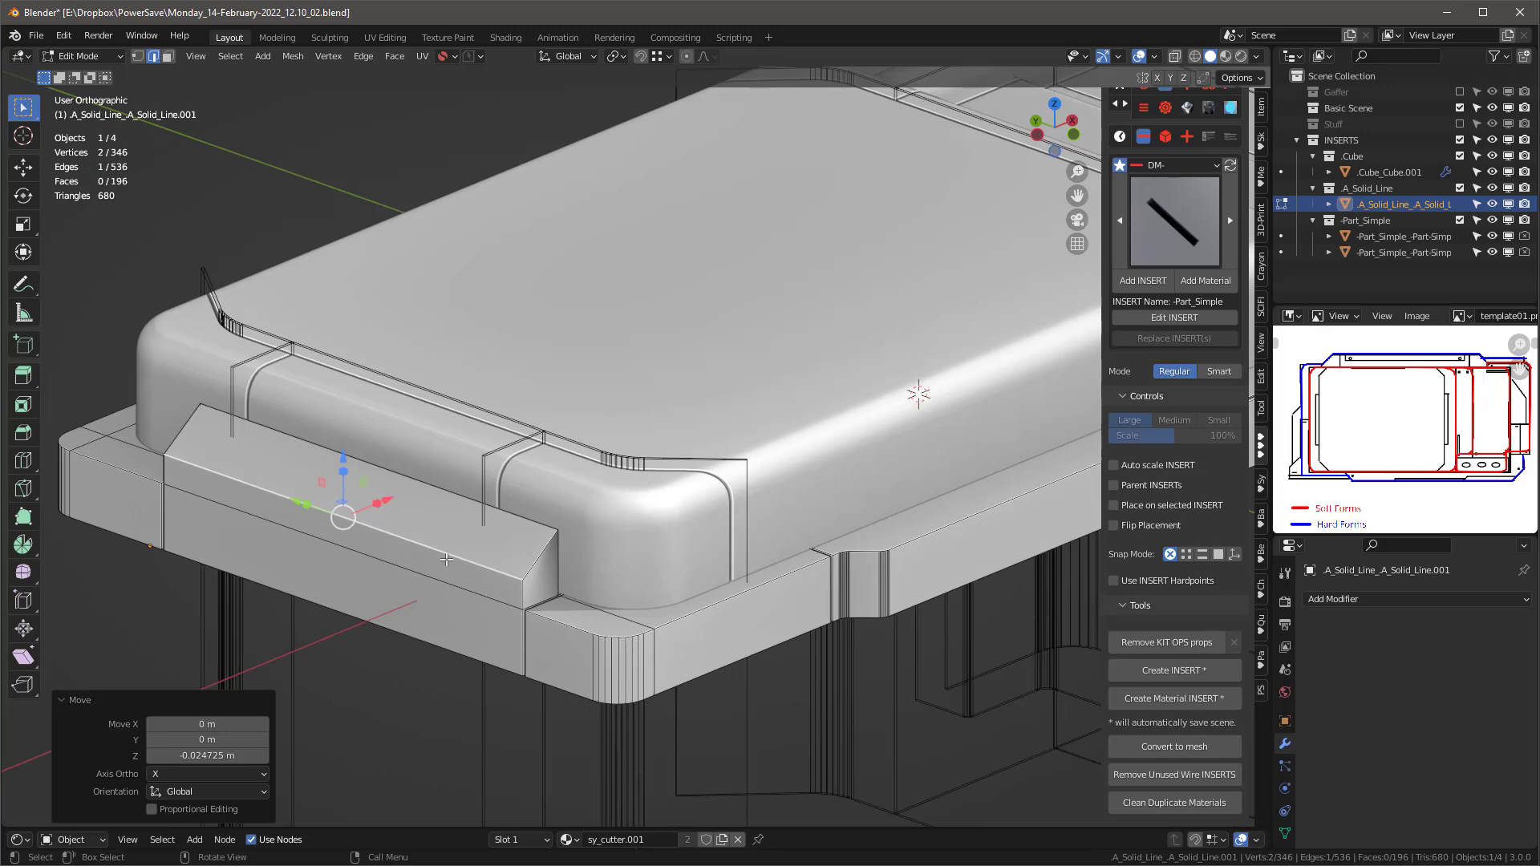
Step: Return to object mode and shade the base plate smooth while keeping its hard edges crisp
key("Tab")
right_click(464, 536)
left_click(465, 534)
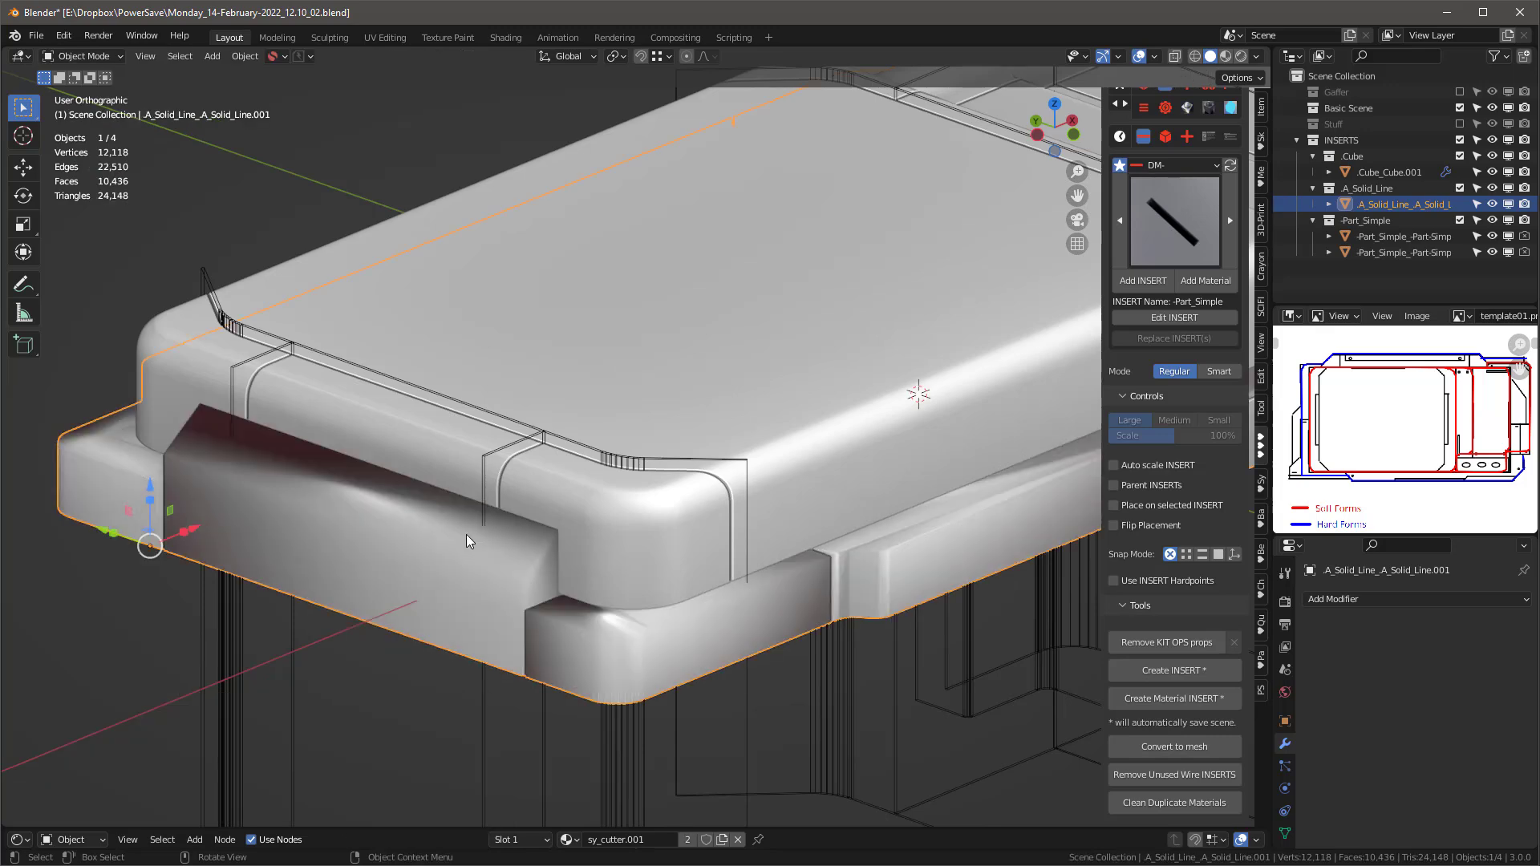
right_click(466, 535)
left_click(431, 607)
middle_click_drag(443, 560, 871, 547)
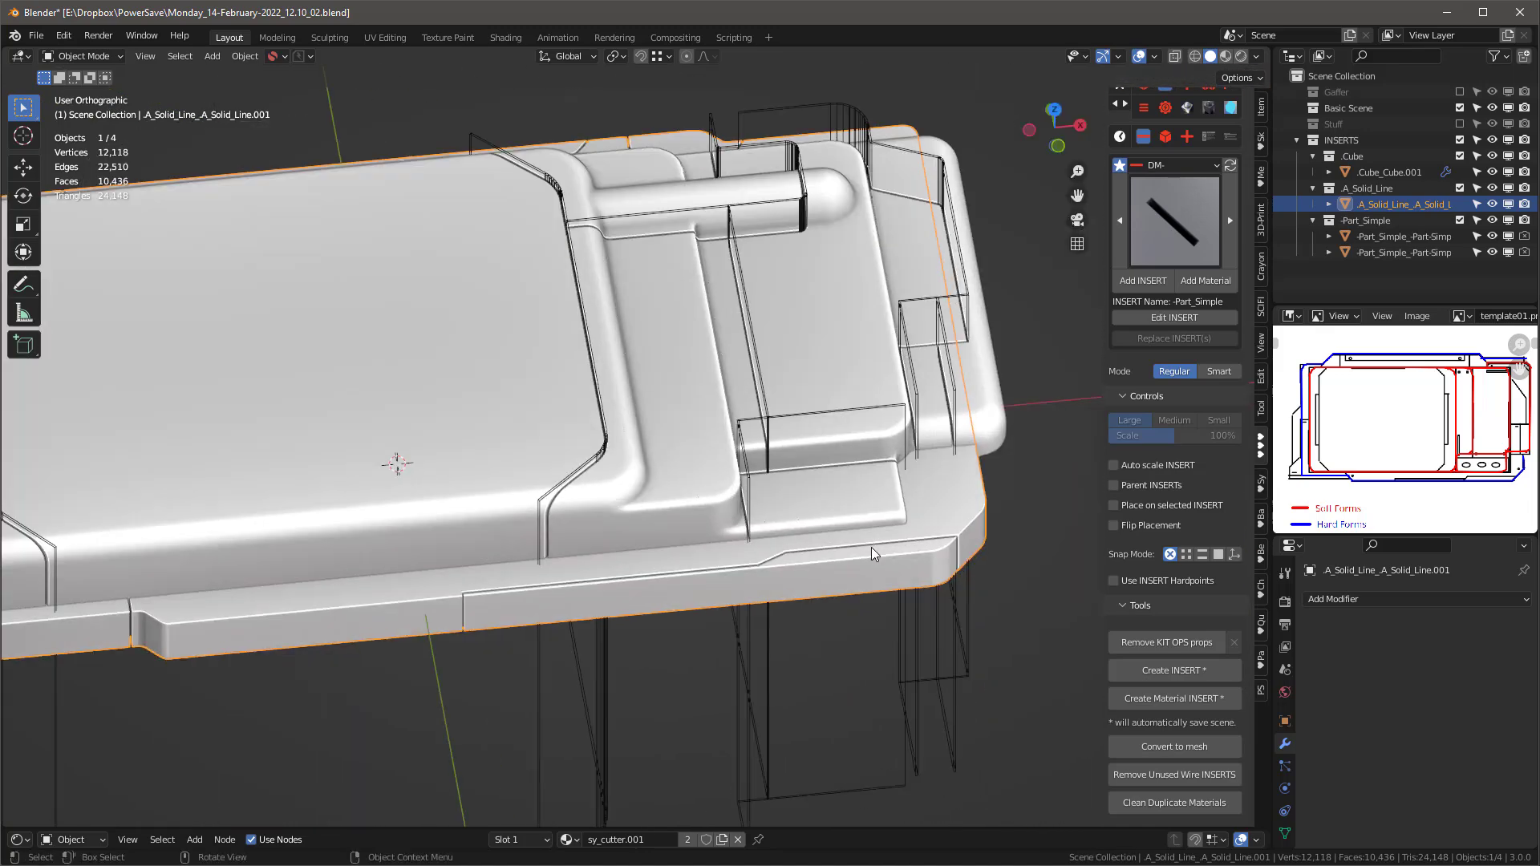
Step: Lower the narrow strip face along the base plate's front long edge in Z, leave mesh editing and select the soft form
right_click(869, 556)
key("Tab")
left_click(895, 547)
key("3")
left_click(894, 551)
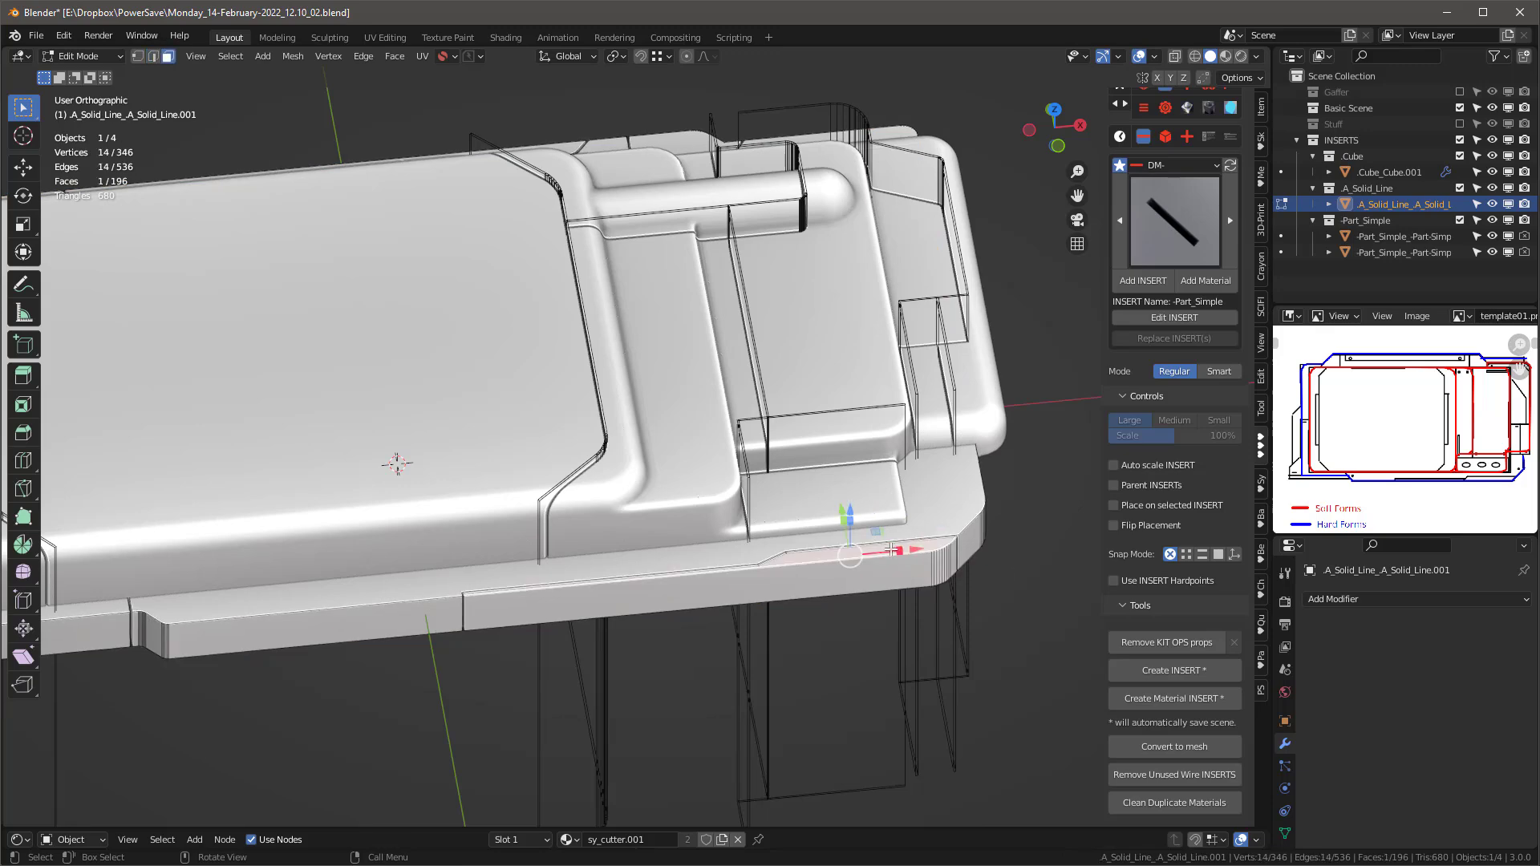
mouse_move(852, 514)
middle_mouse_down()
mouse_move(823, 406)
mouse_move(829, 355)
mouse_move(852, 544)
middle_mouse_up()
left_click_drag(852, 499, 850, 526)
middle_click_drag(851, 526, 532, 507)
key("Tab")
left_click(664, 480)
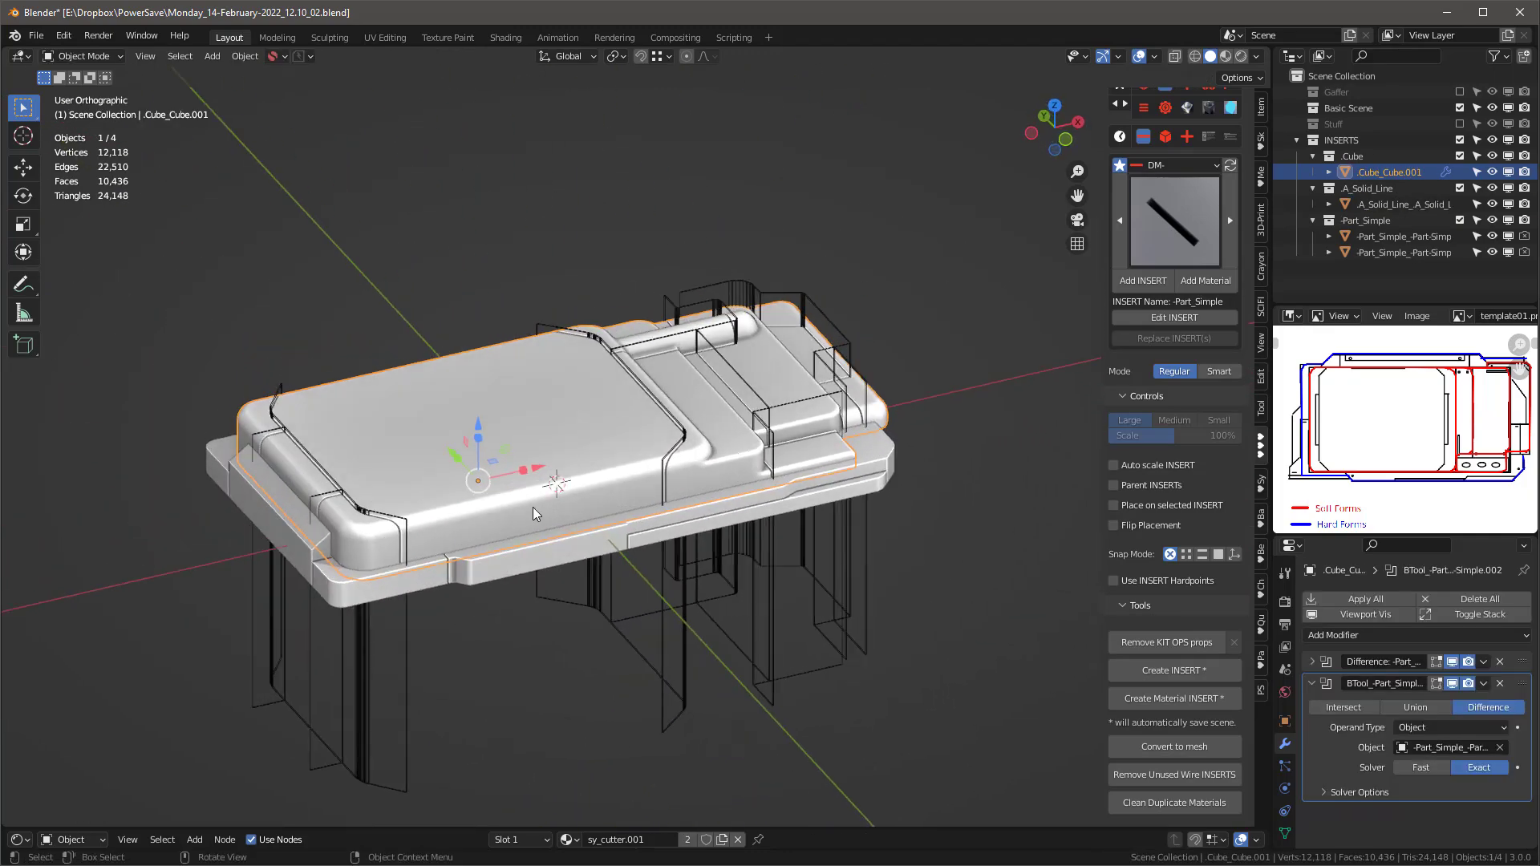
Step: Convert the soft form with its panel line cuts to mesh and remove the unused wire inserts
scroll(589, 485, "up", 2)
left_click(599, 474)
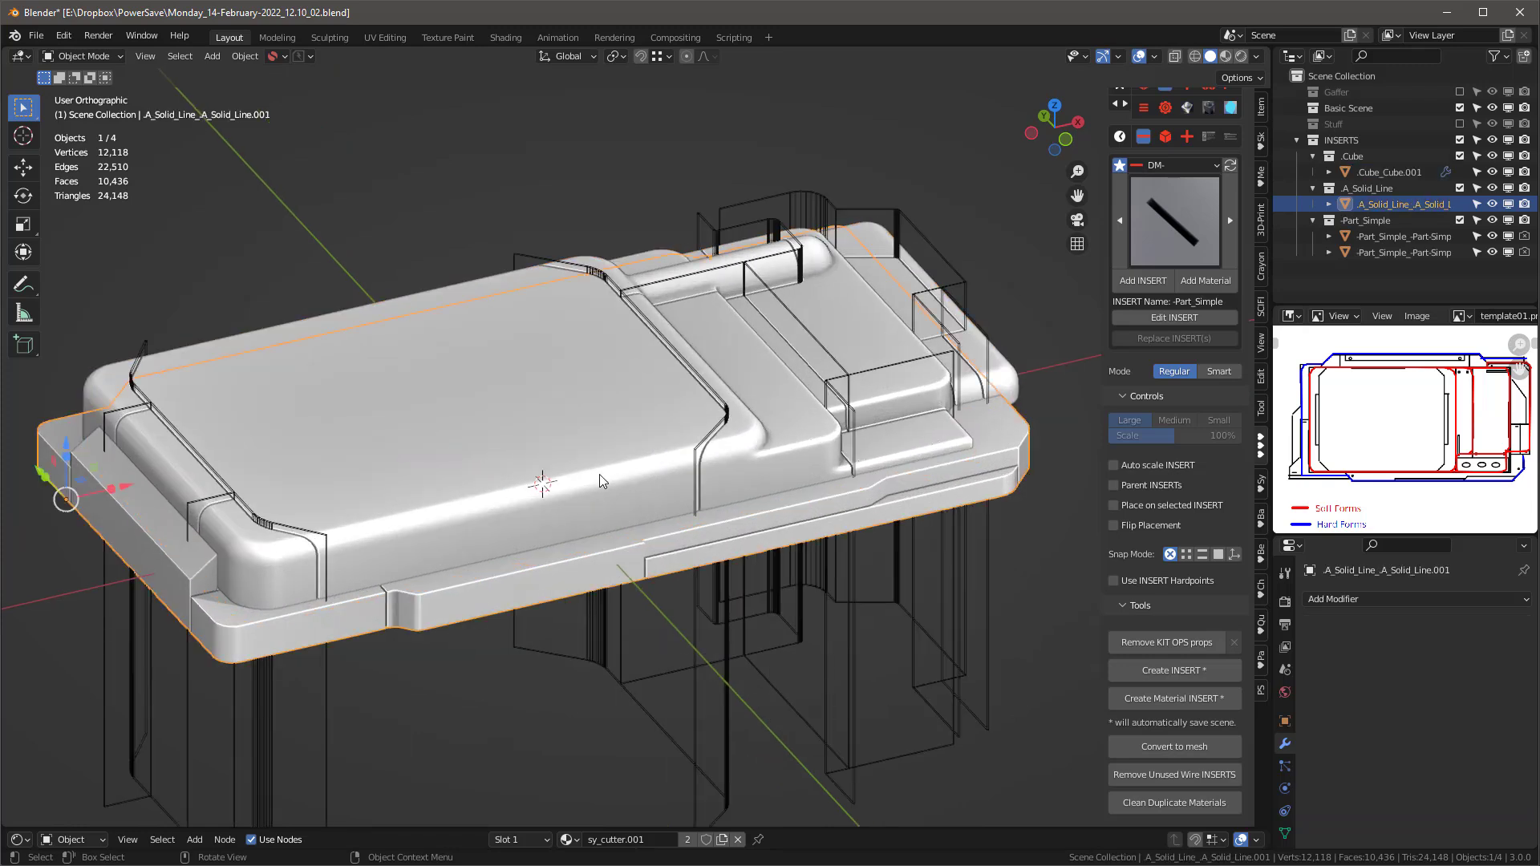
left_click(112, 381)
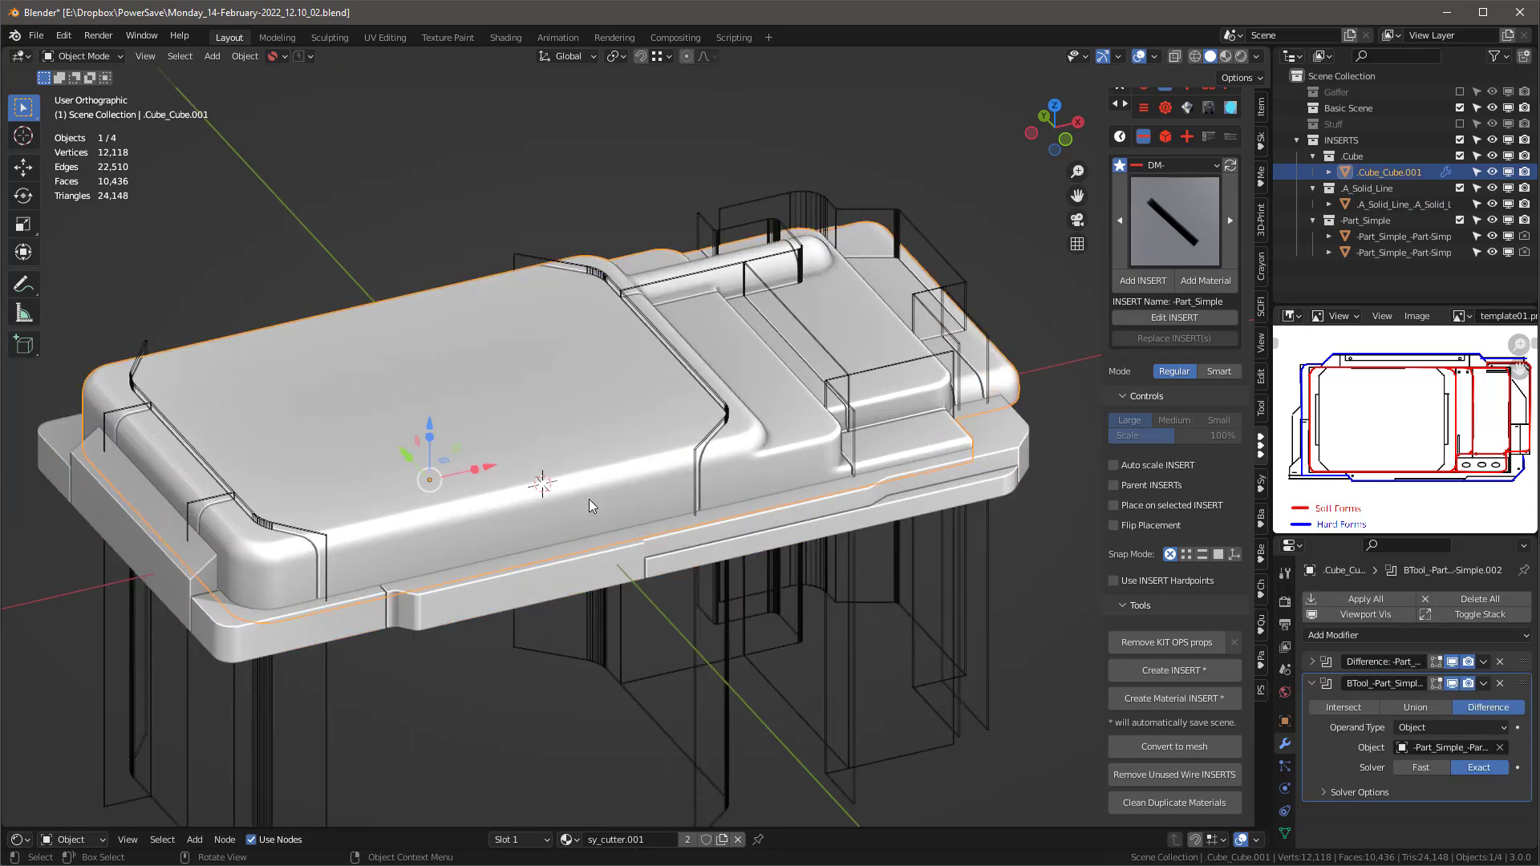
left_click(1172, 750)
left_click(1183, 775)
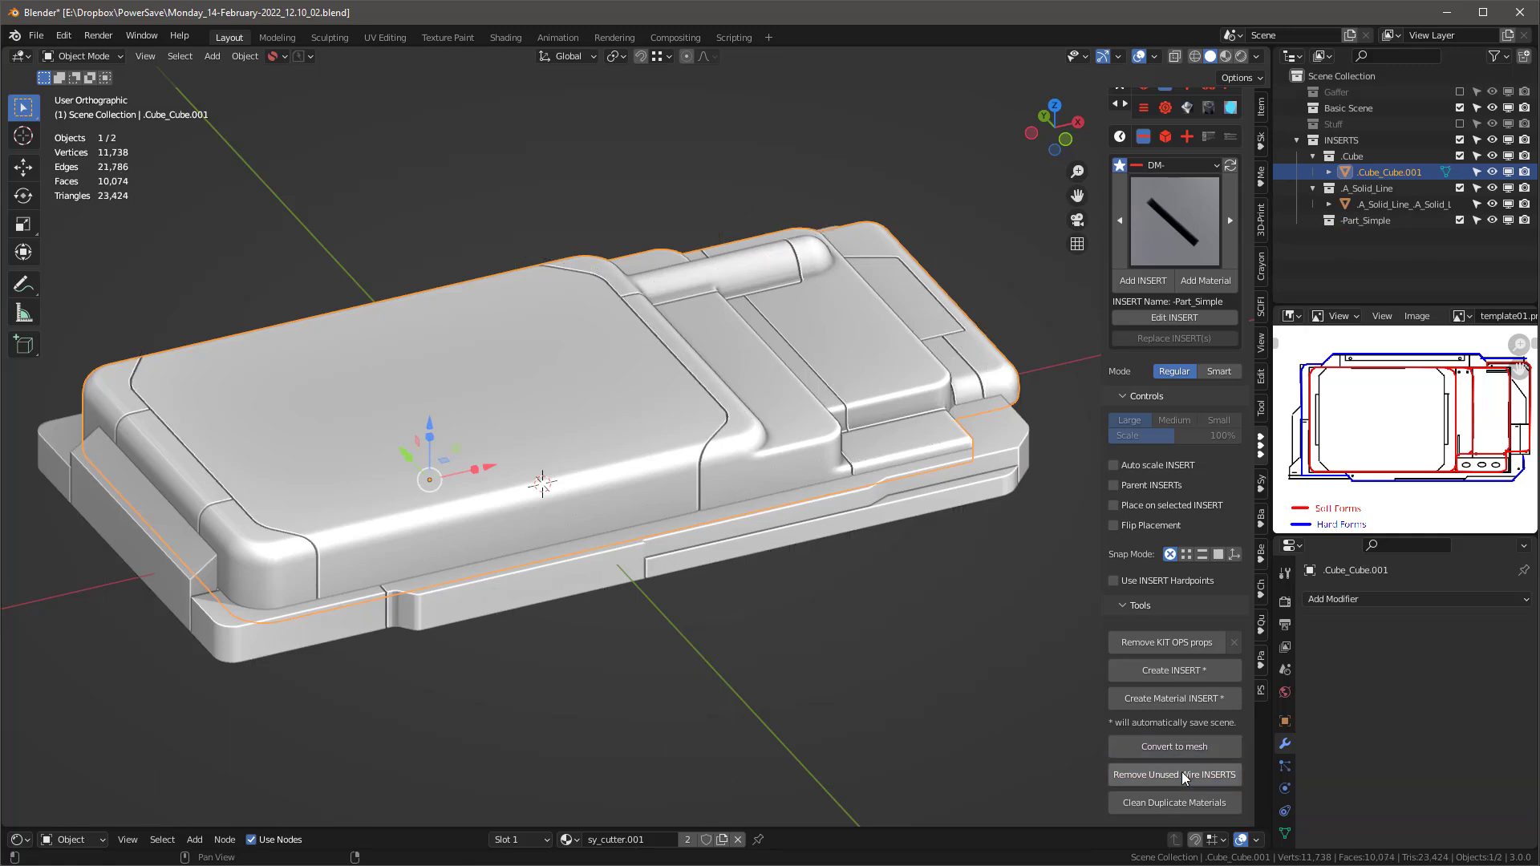
Step: Enter mesh editing on the soft form, select the whole linked large top panel and lower it slightly along Z
key("Tab")
left_click(559, 375)
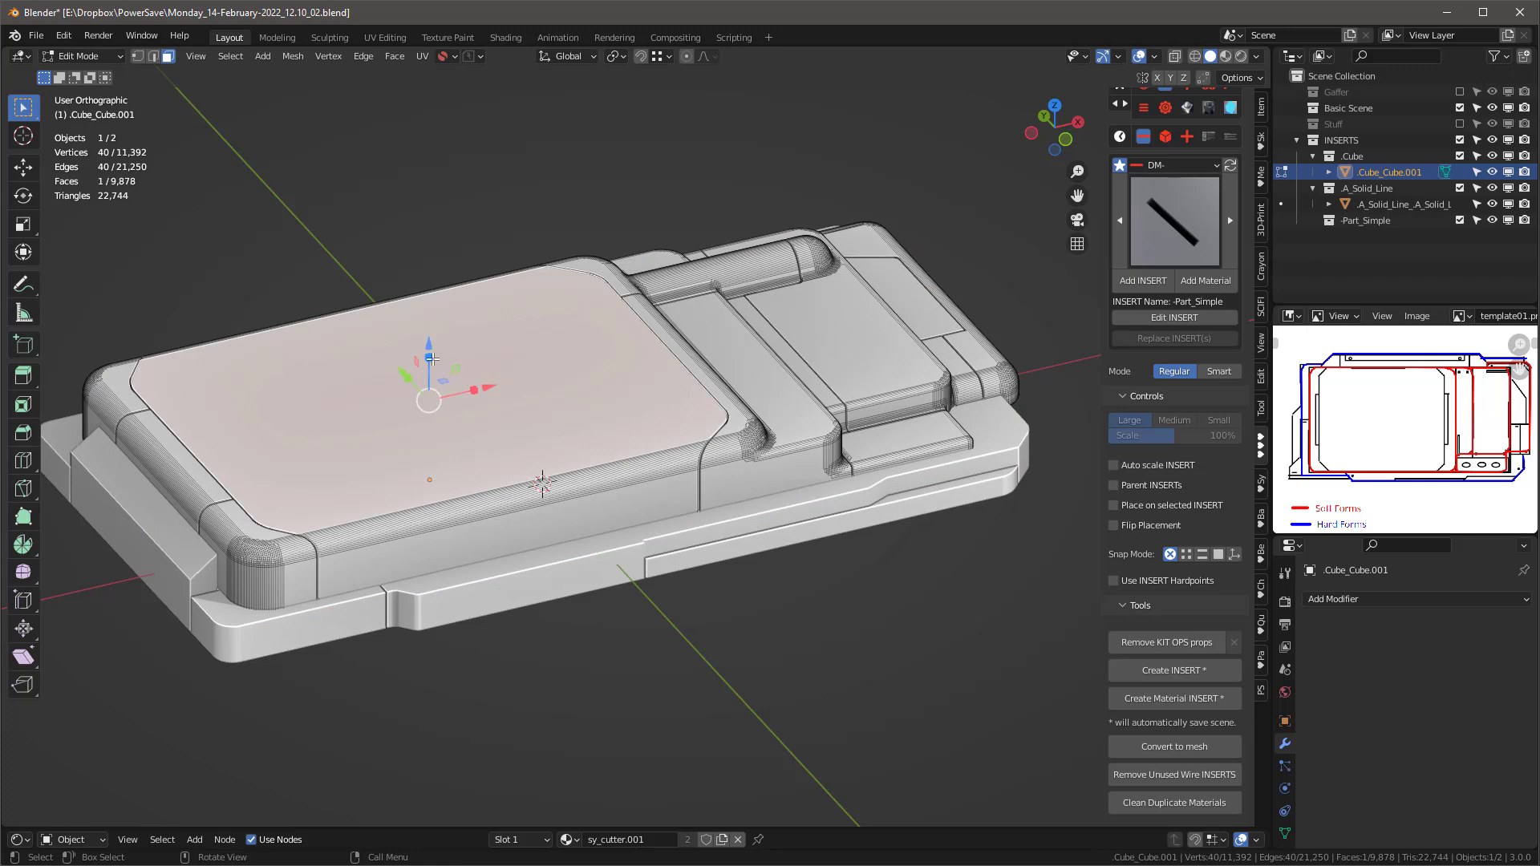
left_click_drag(432, 343, 434, 355)
middle_click_drag(434, 355, 236, 330)
middle_click_drag(251, 341, 522, 380)
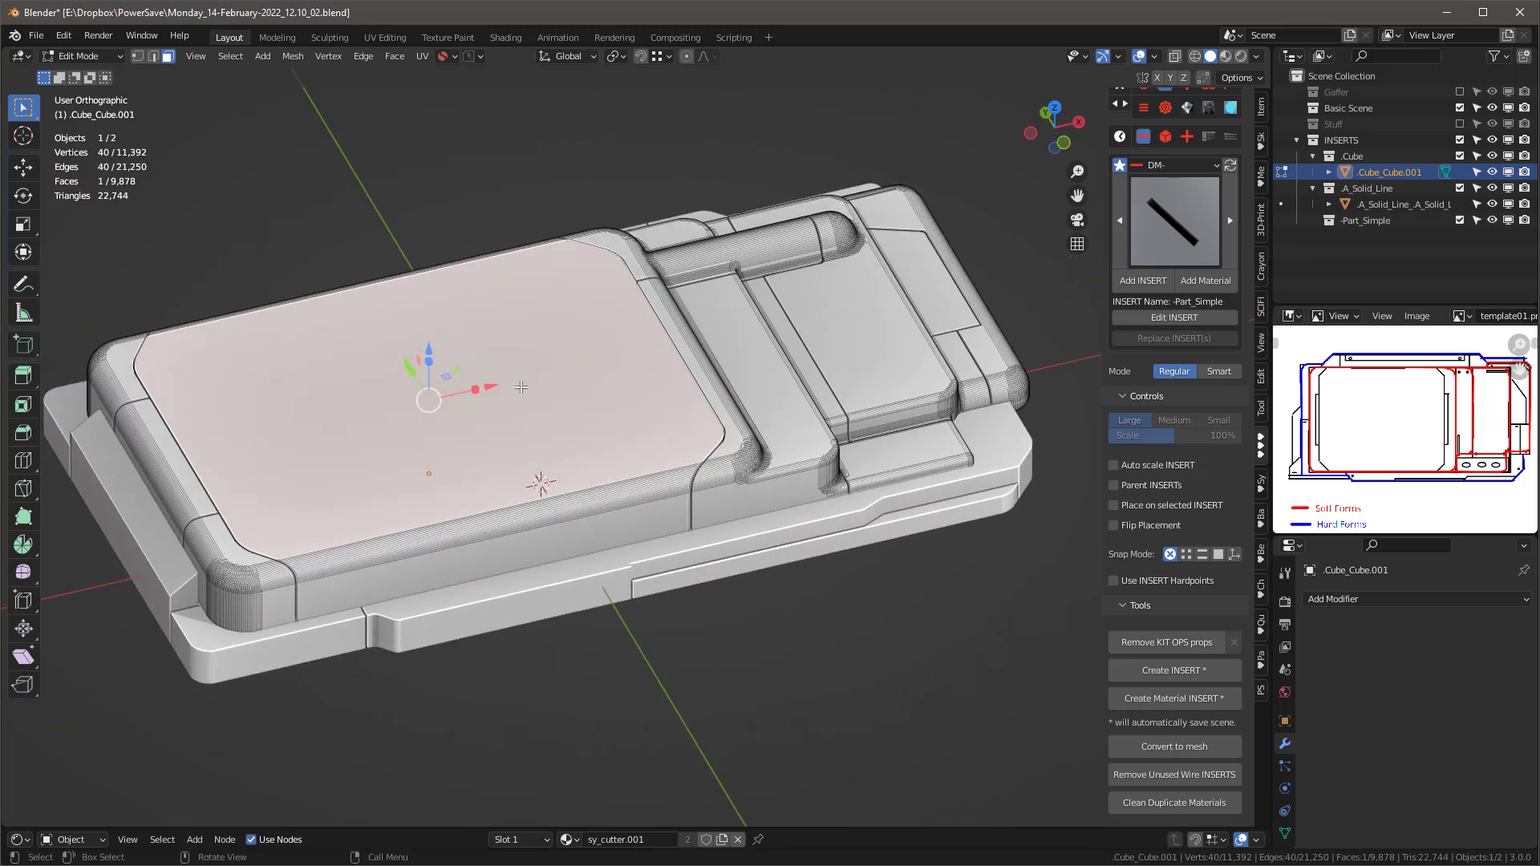
key("ctrl+l")
left_click_drag(425, 375, 428, 386)
middle_click_drag(514, 361, 477, 393)
middle_click_drag(790, 329, 787, 241, "shift")
left_click(650, 273)
key("l")
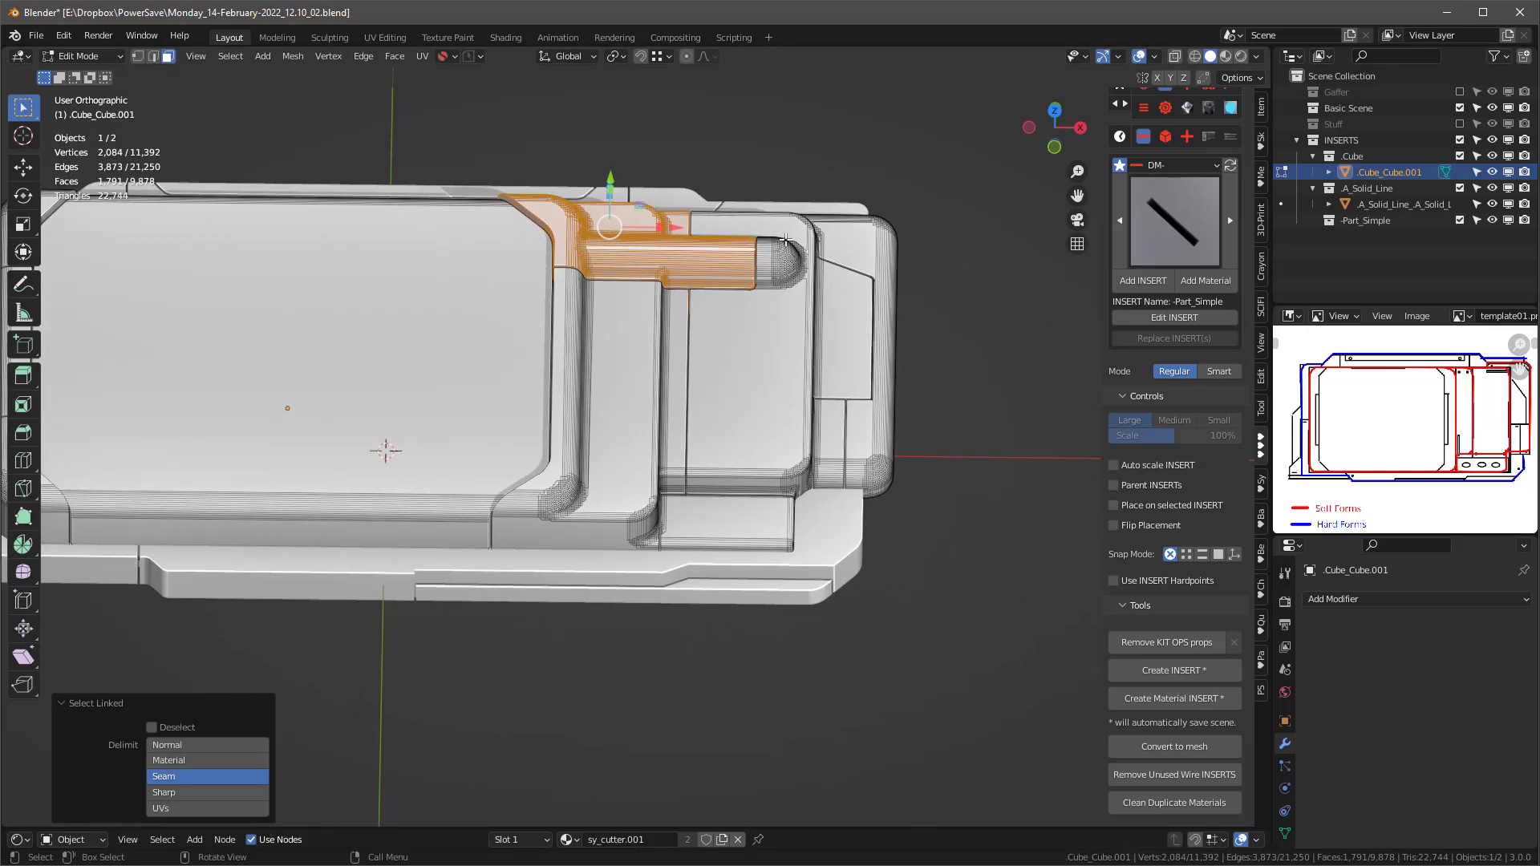
left_click(775, 251)
key("l")
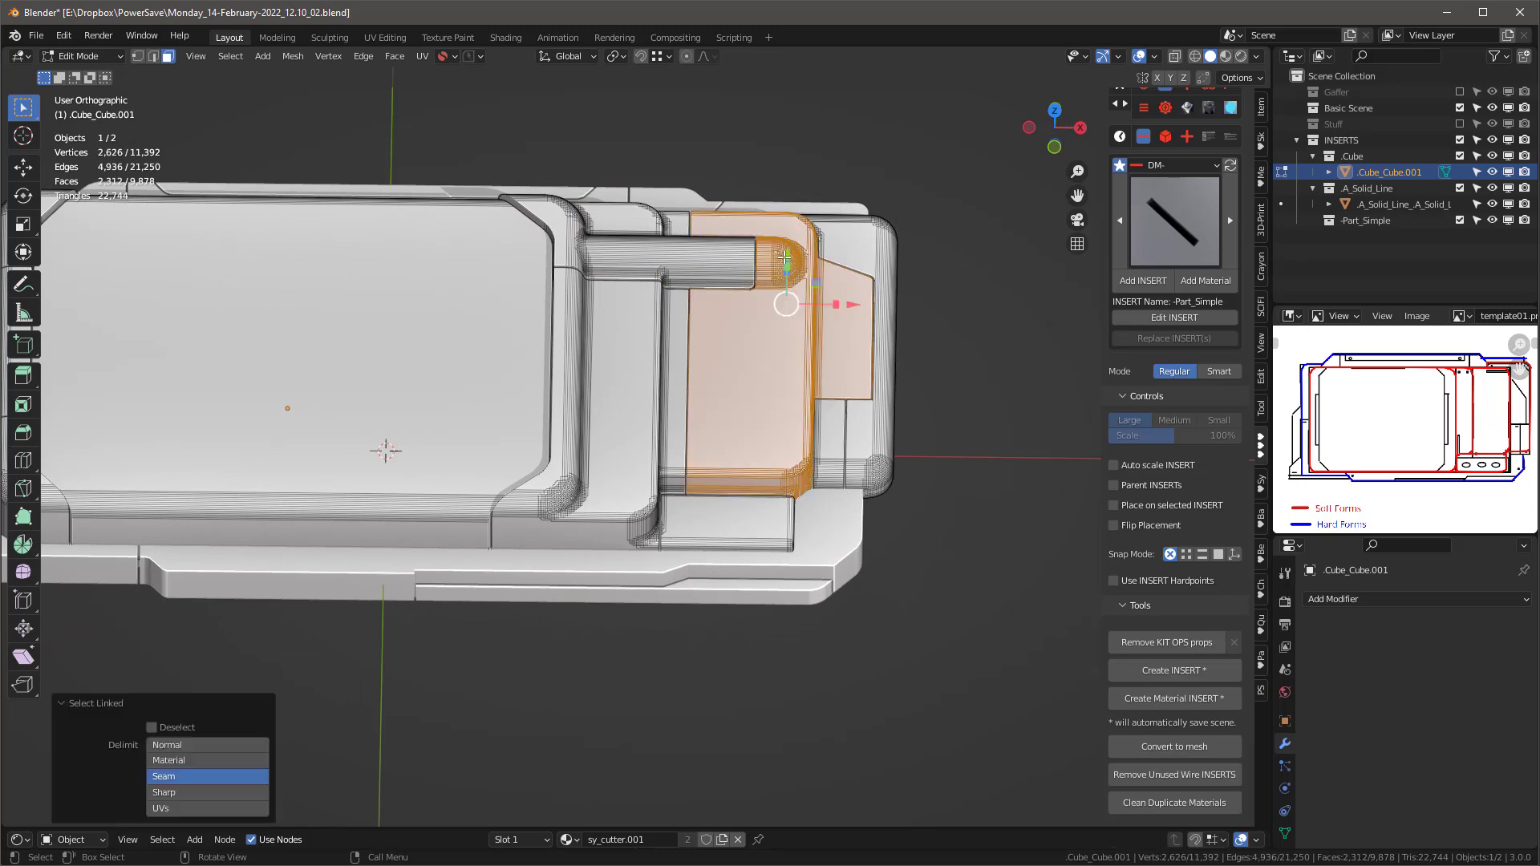
Step: Select the linked outer piece at the soft form's short end beyond the tube and raise it slightly along Z
middle_click_drag(790, 431, 856, 355)
left_click(824, 474)
key("l")
scroll(869, 296, "up", 3)
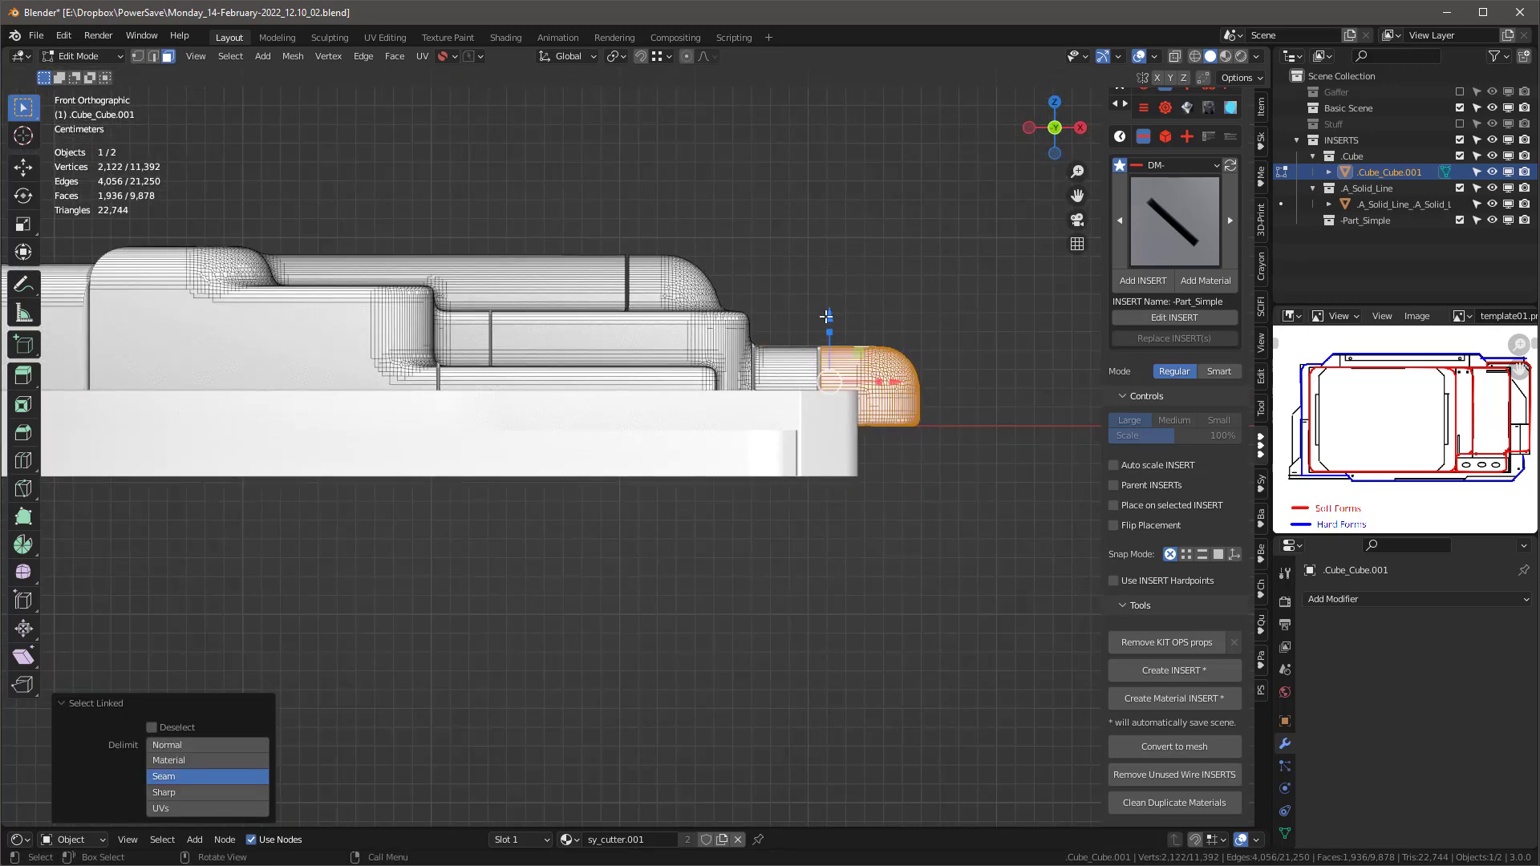
left_click_drag(831, 319, 831, 314)
middle_click_drag(826, 325, 698, 389)
left_click_drag(831, 333, 830, 323)
Step: Clear the mesh selection, return to object mode and deselect everything
middle_click_drag(710, 421, 802, 377)
key("alt+a")
scroll(753, 484, "down", 3)
middle_click_drag(752, 484, 815, 581)
key("q")
key("Tab")
key("alt+a")
middle_click_drag(814, 490, 1016, 283)
scroll(1177, 243, "up", 2)
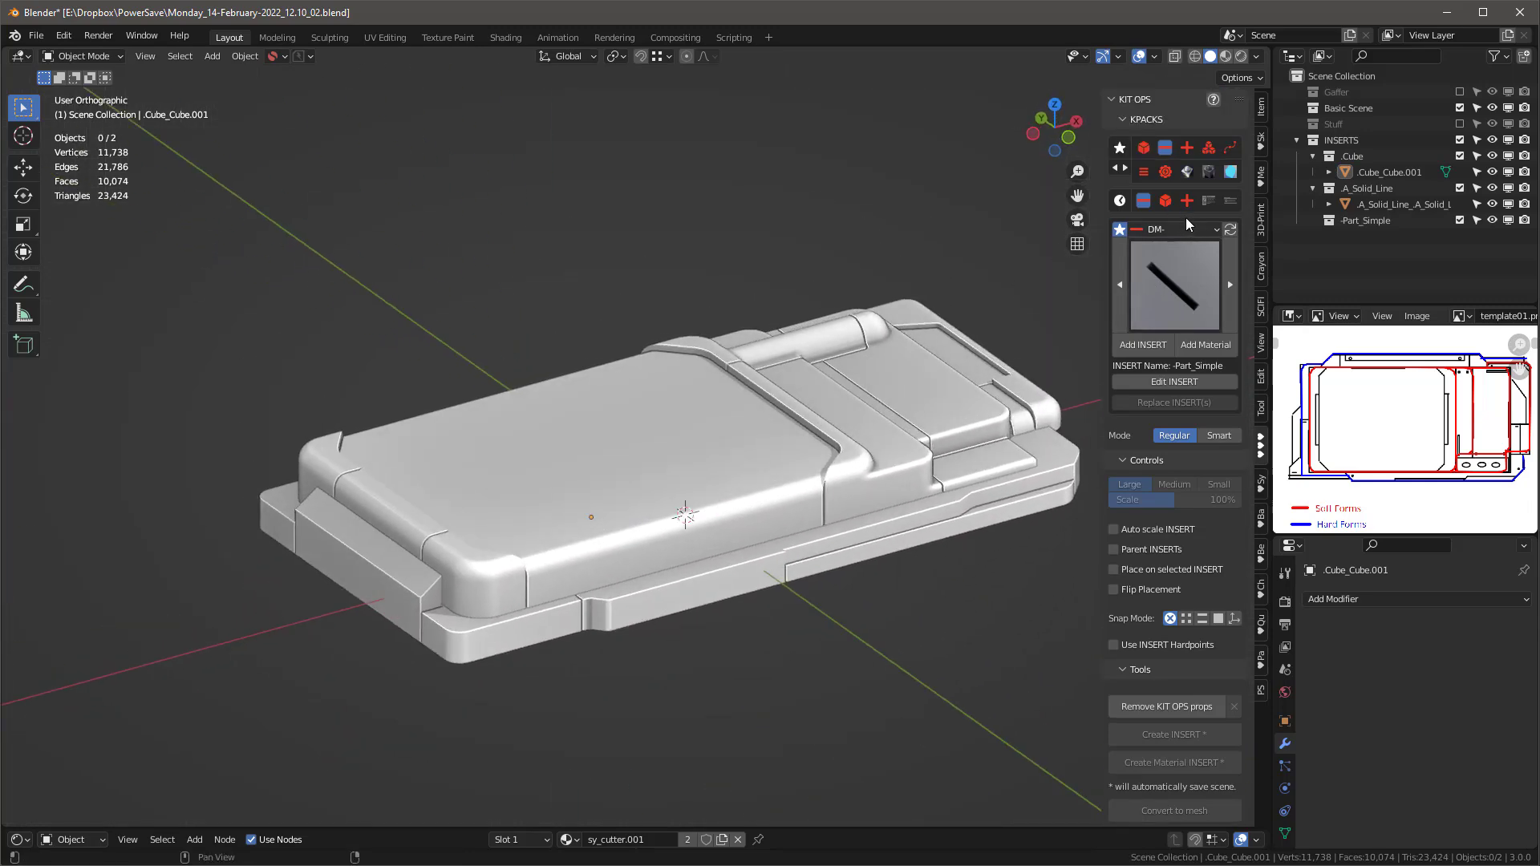
Step: Add a chamfer-slope insert to the soft form, edge-snapped to the ridge beside the large top panel
left_click(1189, 270)
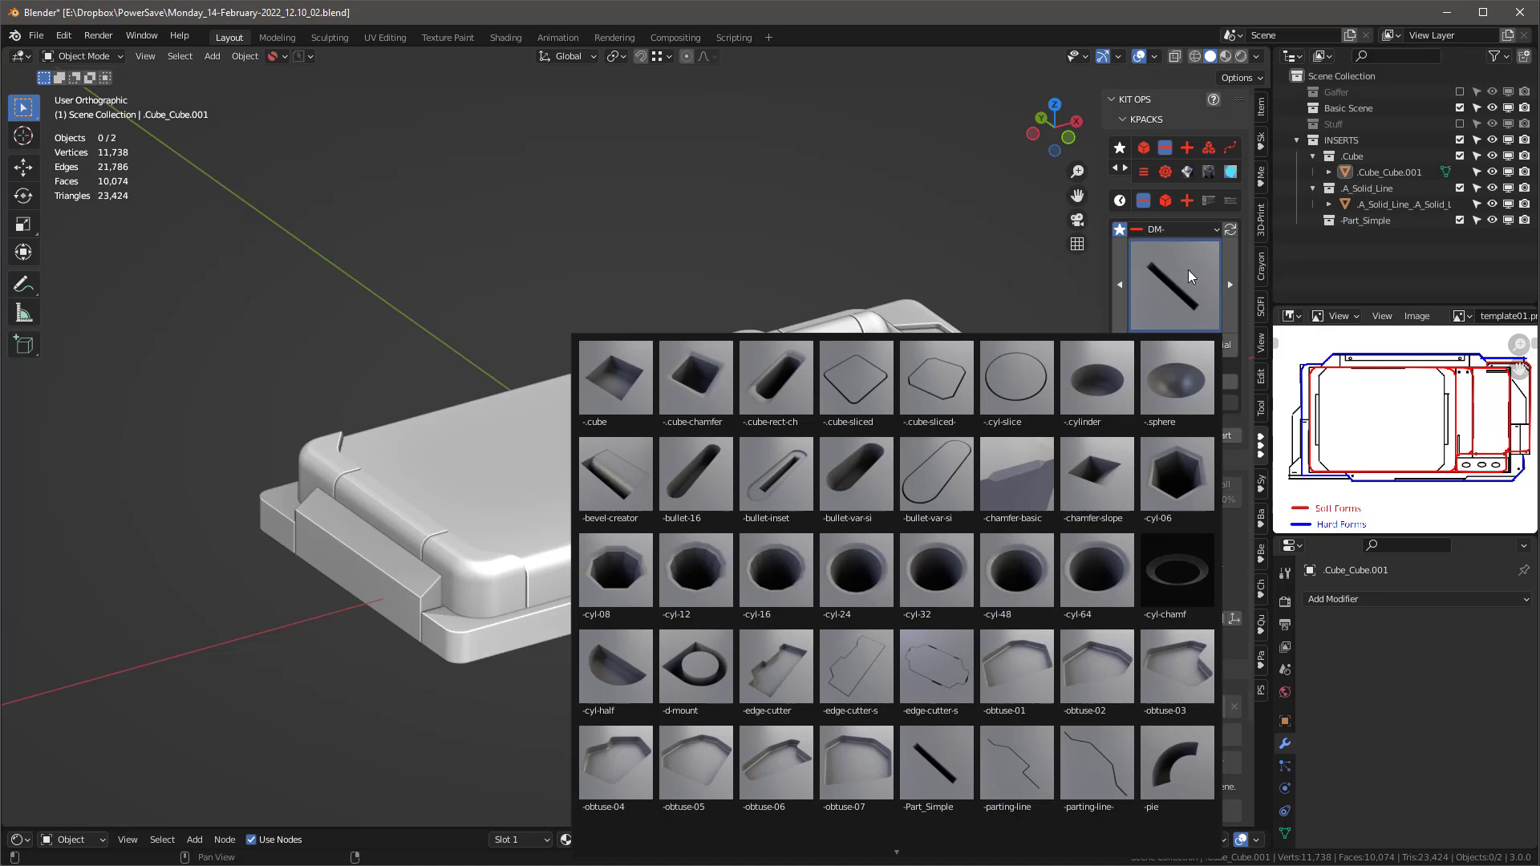
left_click(1095, 479)
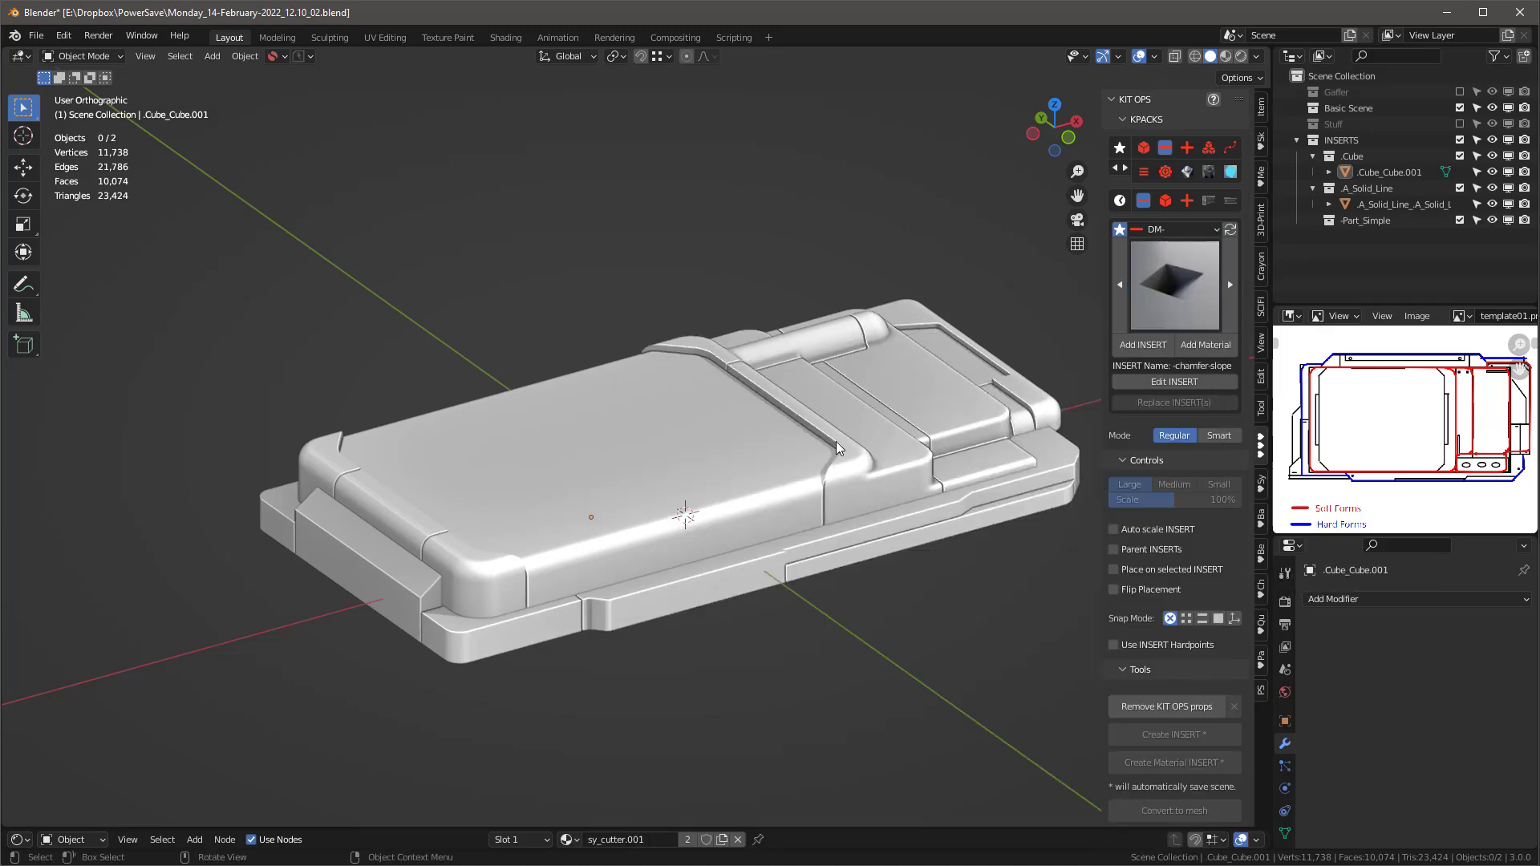
scroll(832, 456, "up", 5)
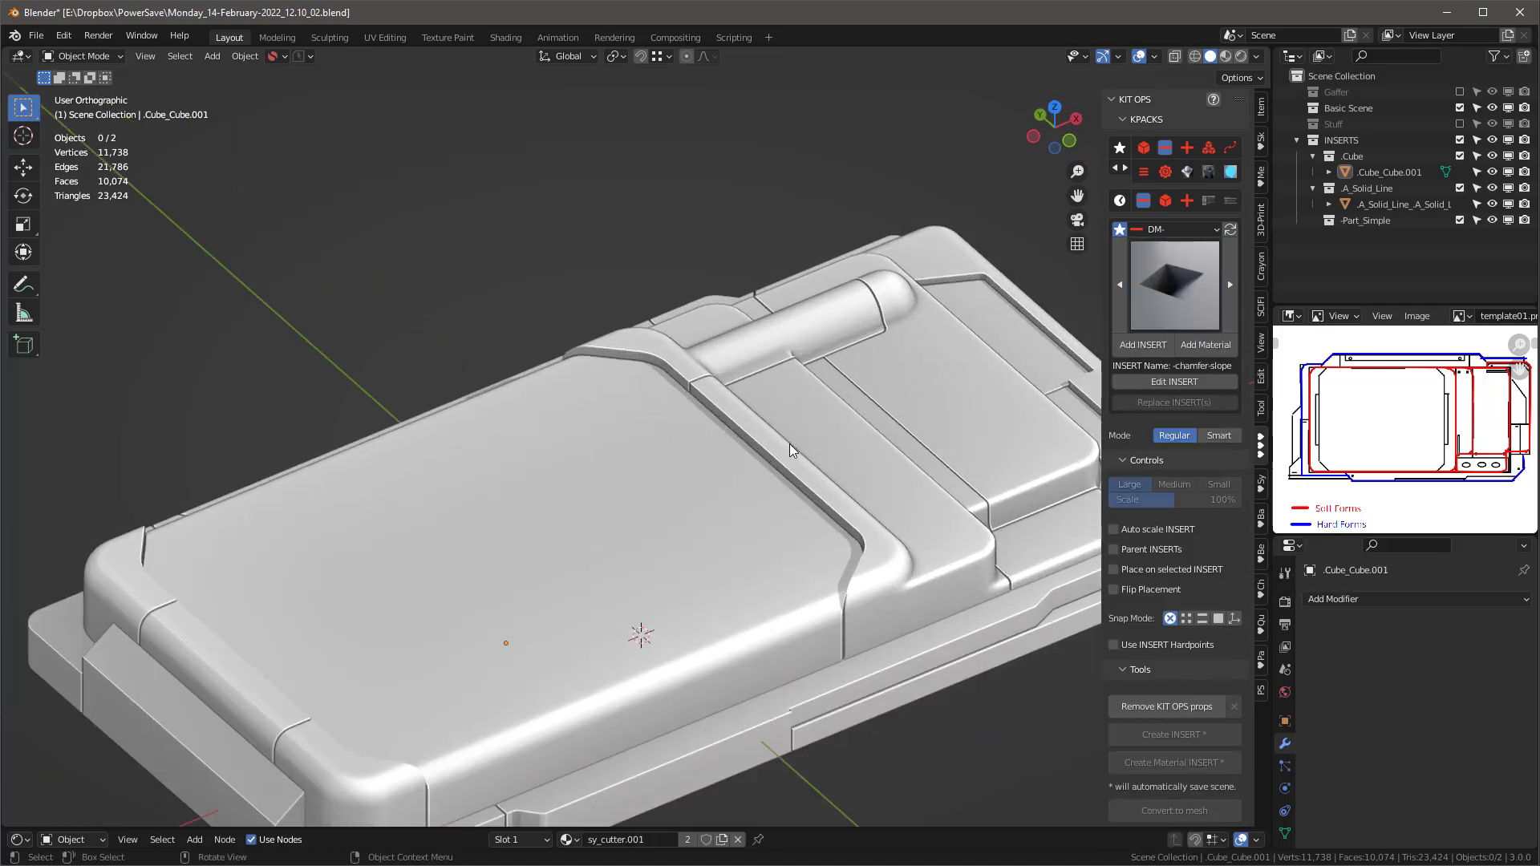
left_click(783, 459)
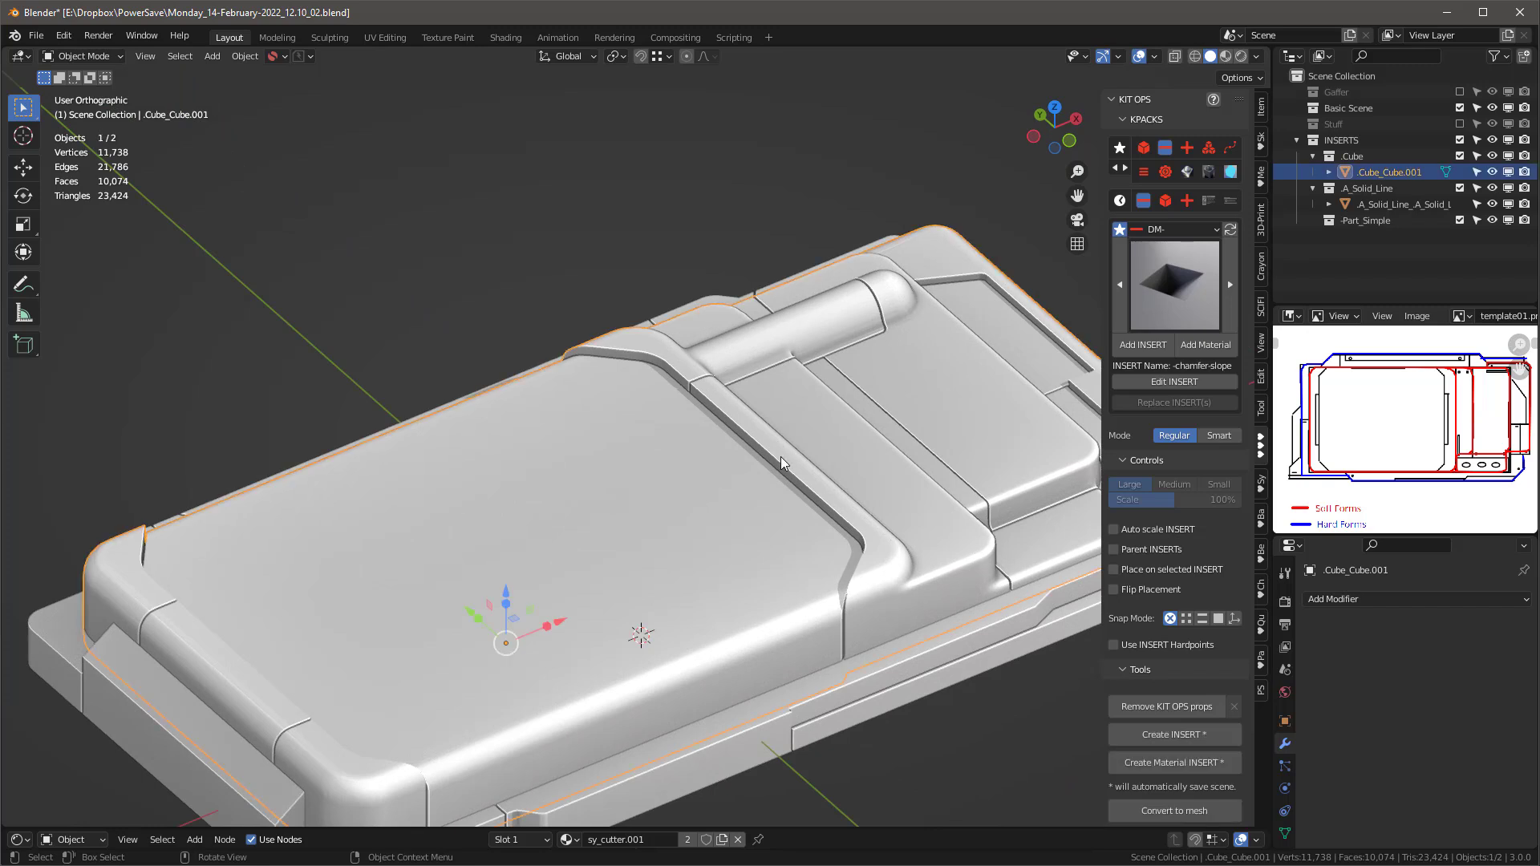
left_click(1155, 353)
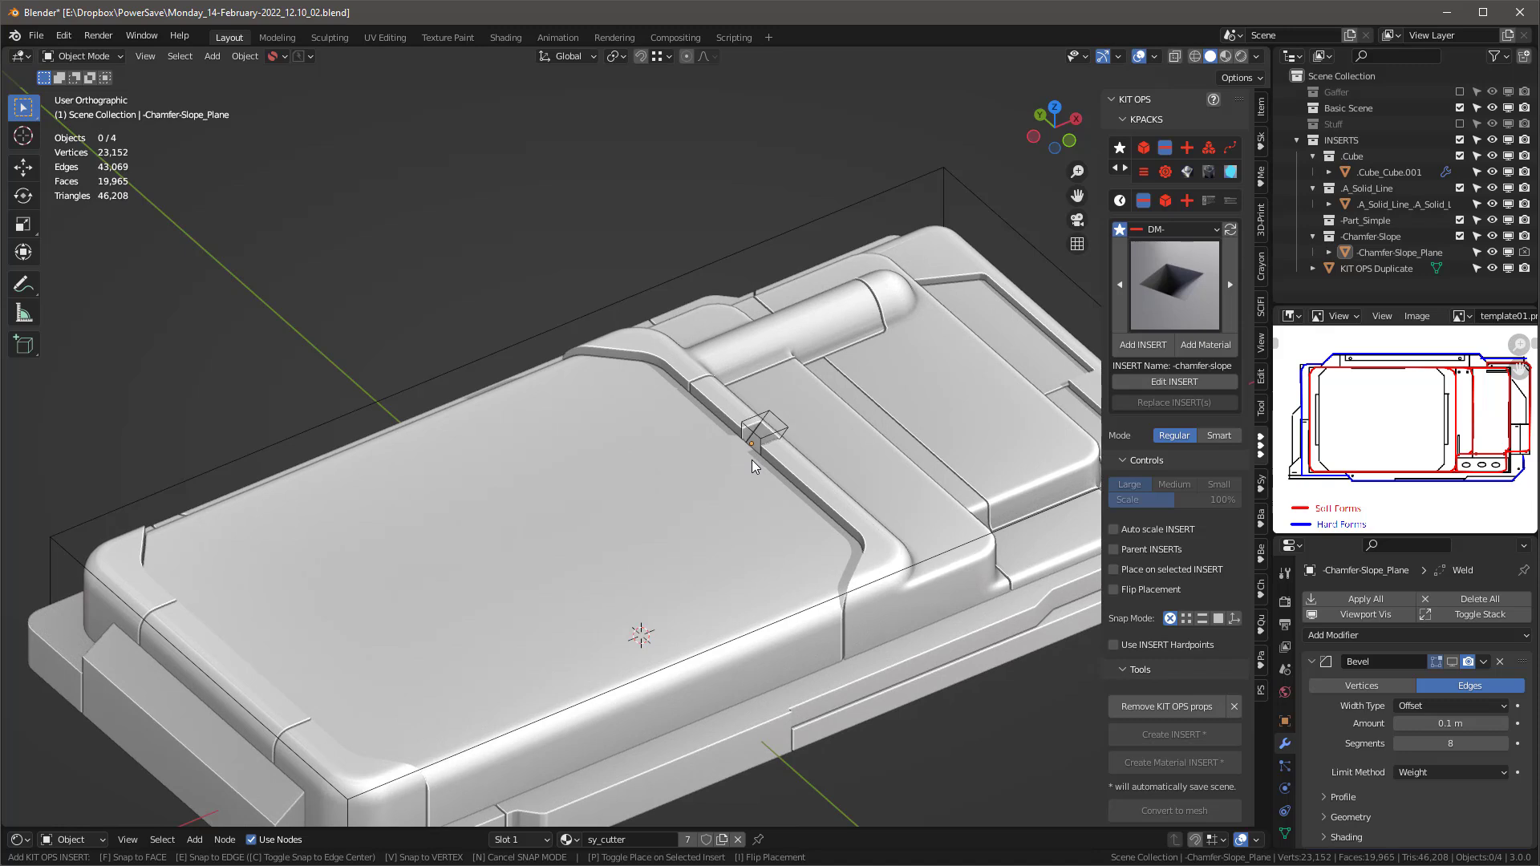
key("e")
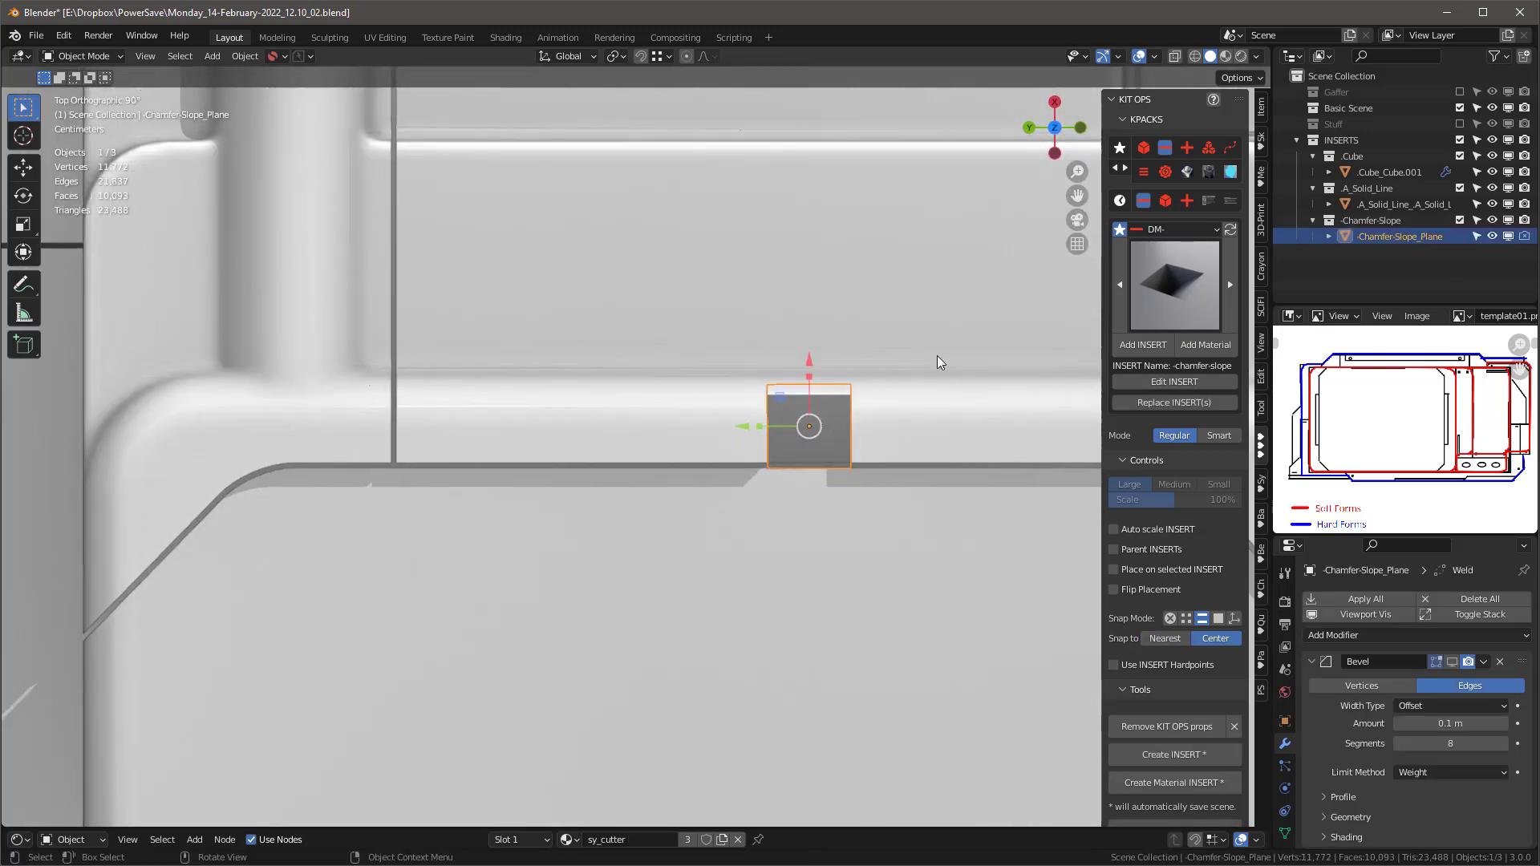
Step: Resize the chamfer-slope insert, nudge it along X over the ridge edge and stretch it lengthwise along Y
key("s")
left_click(837, 388)
left_click_drag(811, 359, 787, 434)
key("s")
key("y")
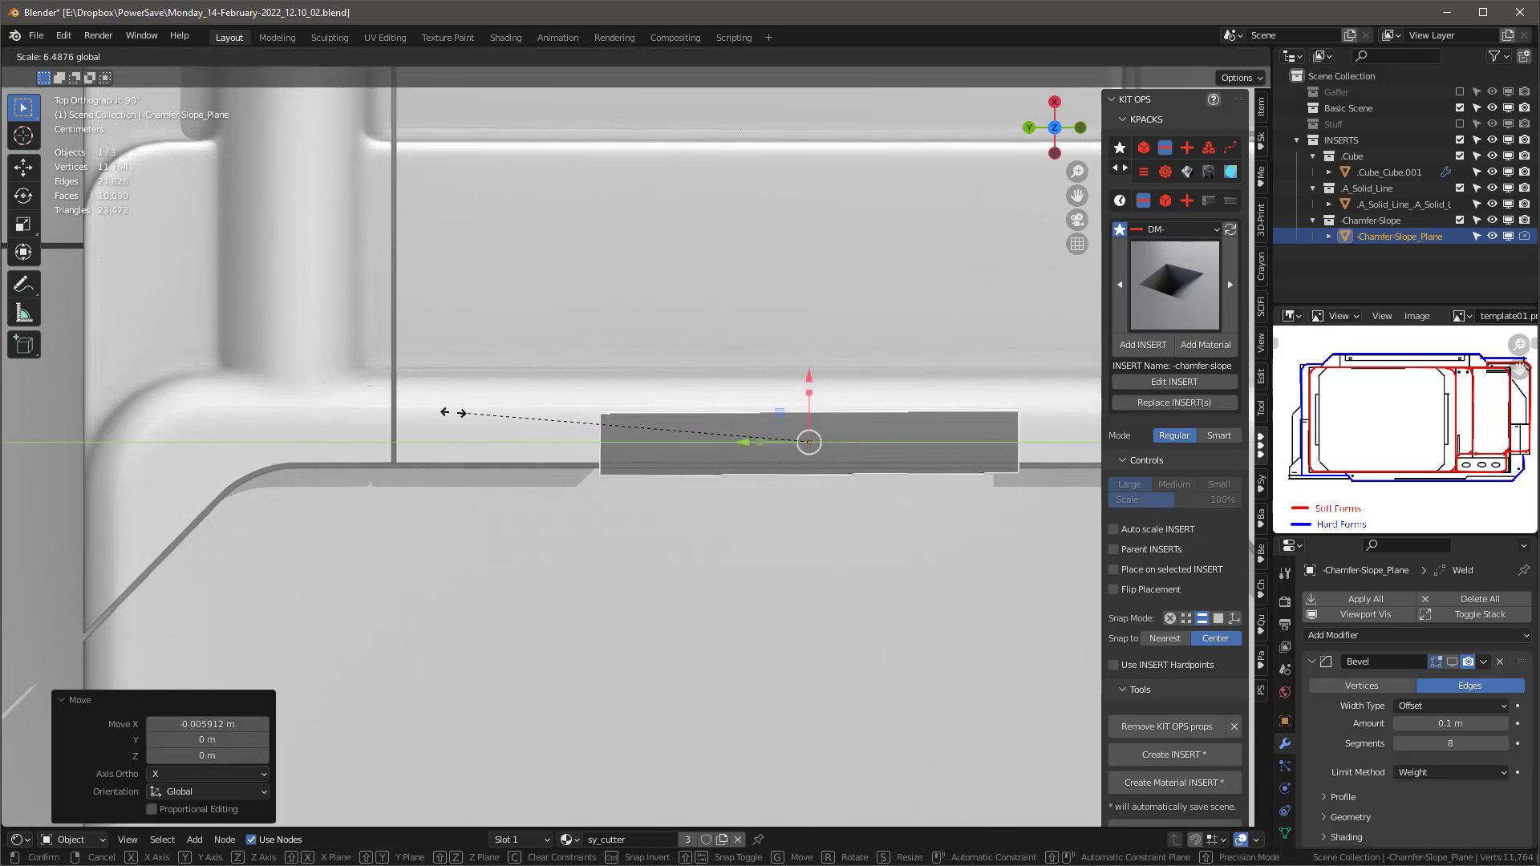
left_click(417, 414)
Step: Slide the stretched insert along Y and adjust its fit along the ridge beside the large top panel
middle_click_drag(658, 566, 593, 426)
middle_click_drag(760, 495, 724, 553)
scroll(839, 455, "down", 7)
key("g")
key("y")
left_click(879, 429)
scroll(818, 403, "up", 1)
mouse_move(816, 379)
left_mouse_down()
mouse_move(817, 362)
mouse_move(816, 398)
left_mouse_up()
left_click_drag(815, 368, 816, 331)
scroll(818, 304, "up", 4)
left_click_drag(812, 440, 812, 430)
scroll(840, 688, "down", 4)
scroll(847, 680, "down", 2)
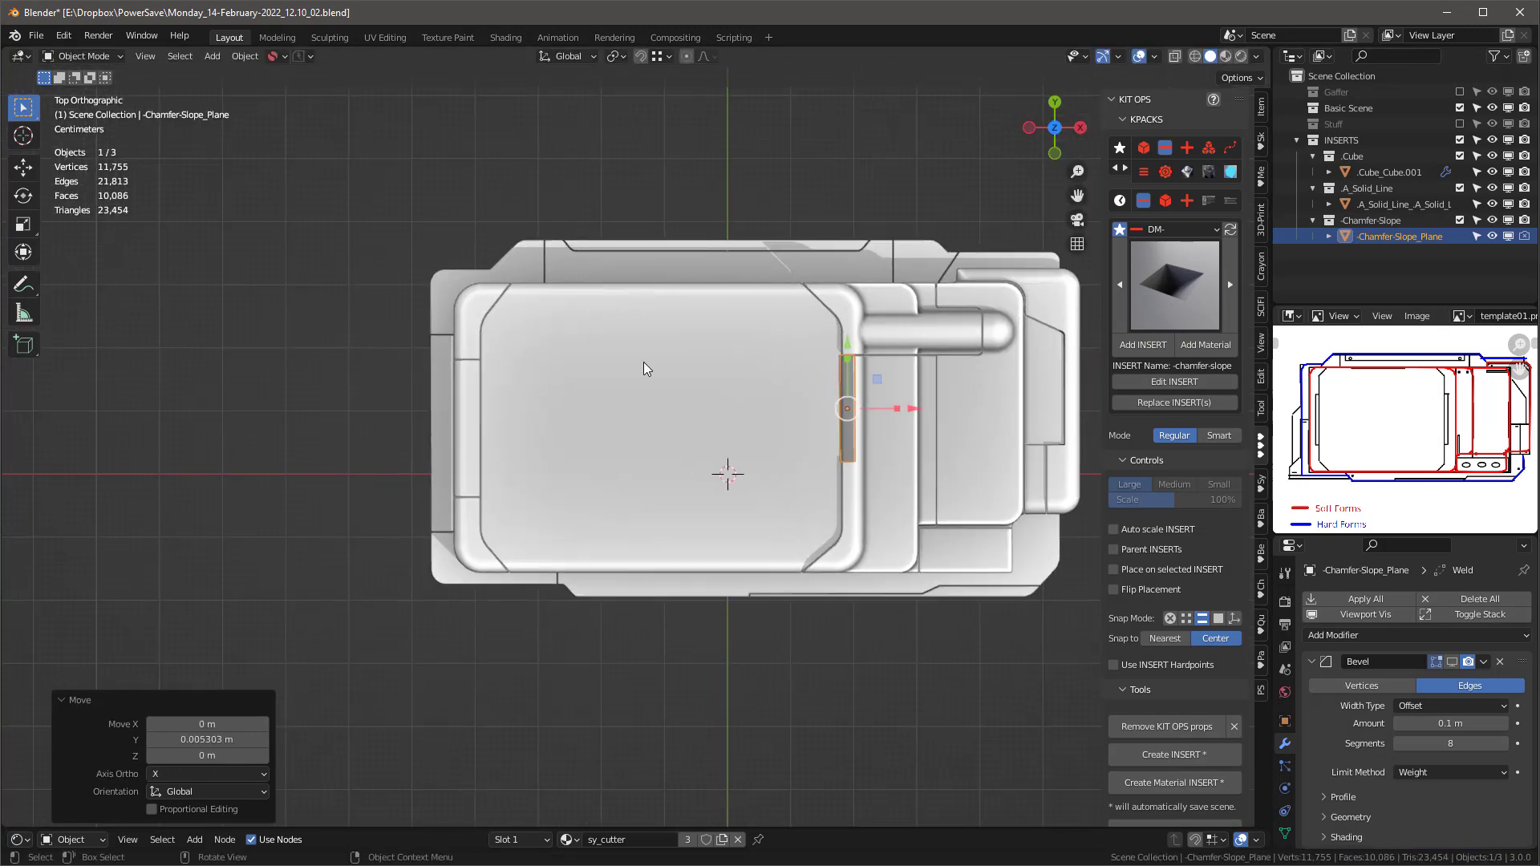
Step: Add a second chamfer-slope insert on the large panel's opposite short edge and rotate it 180 degrees
left_click(1143, 344)
left_click(476, 451)
scroll(469, 440, "up", 10)
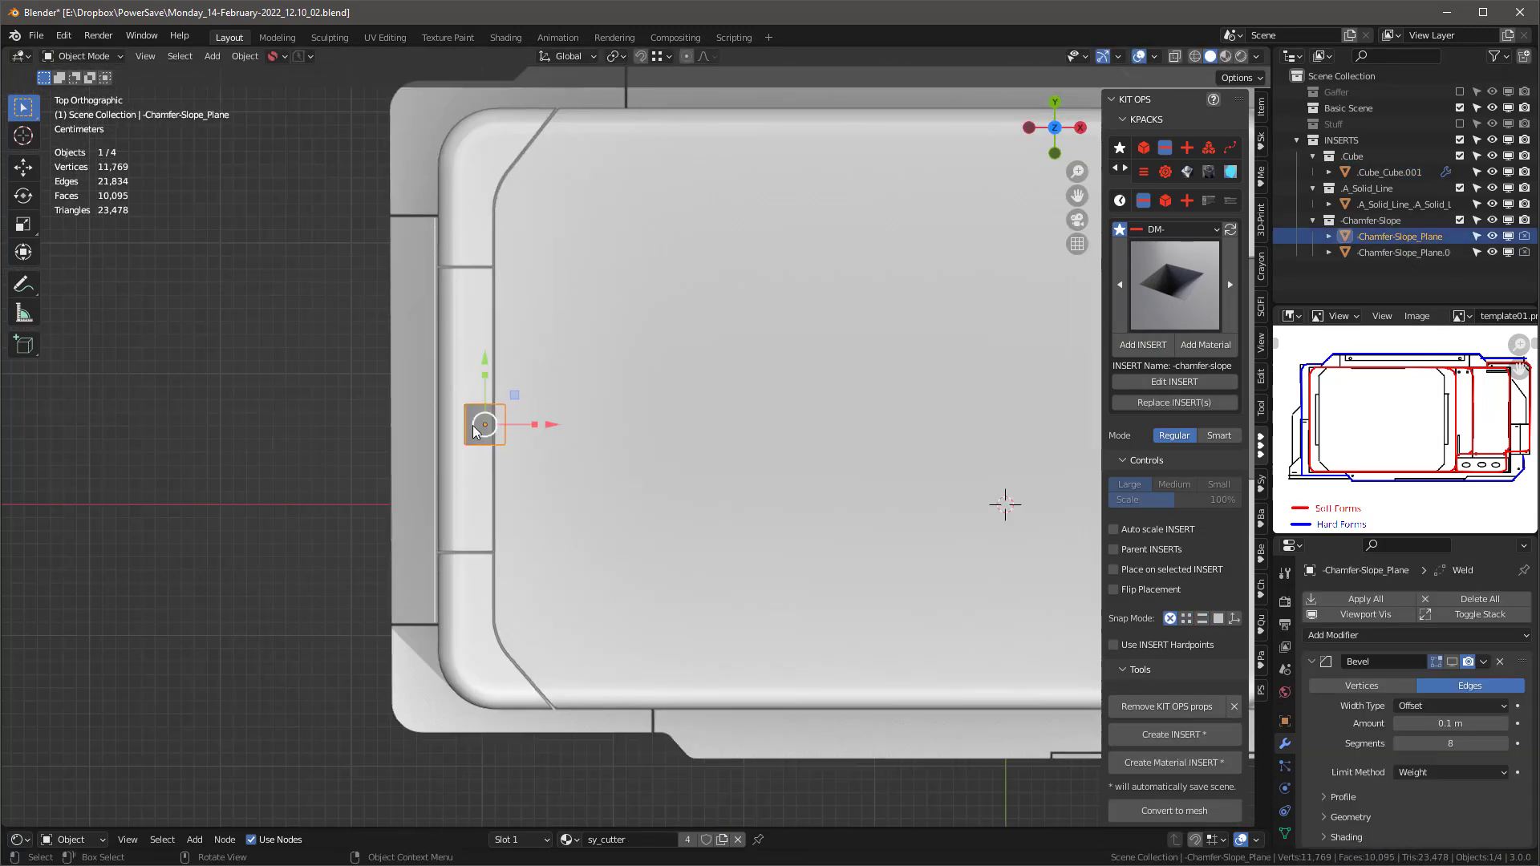
type("r180")
key("Return")
Step: Stretch and position the second insert to fill the short edge between the two panel lines
middle_click_drag(614, 407, 433, 353)
left_click_drag(557, 371, 816, 369)
left_click_drag(573, 373, 566, 406)
left_click(612, 376)
key("KP_7")
middle_click_drag(566, 406, 470, 302)
scroll(470, 302, "down", 2)
key("KP_7")
left_click_drag(531, 326, 543, 325)
scroll(513, 333, "down", 5)
scroll(899, 389, "up", 5)
scroll(678, 366, "down", 5)
Step: Select the base plate and add a chamfer-slope insert on its front long edge, shifting it along the edge
left_click(762, 465)
middle_click_drag(767, 461, 866, 393)
left_click(1143, 344)
left_click(574, 554)
key("KP_1")
left_click_drag(576, 561, 704, 575)
key("KP_7")
Step: Align the insert with the base plate's front edge and widen it along X by a factor of about 1.6
left_click_drag(668, 574, 583, 574)
middle_click_drag(595, 568, 714, 459)
key("KP_7")
scroll(630, 558, "down", 4)
left_click_drag(535, 498, 714, 506)
middle_click_drag(843, 595, 818, 495)
key("KP_1")
left_click_drag(675, 470, 674, 466)
key("KP_7")
left_click_drag(725, 539, 755, 539)
middle_click_drag(810, 610, 870, 475)
Step: Open the base plate's normals settings and examine its auto smooth angle
scroll(757, 533, "up", 5)
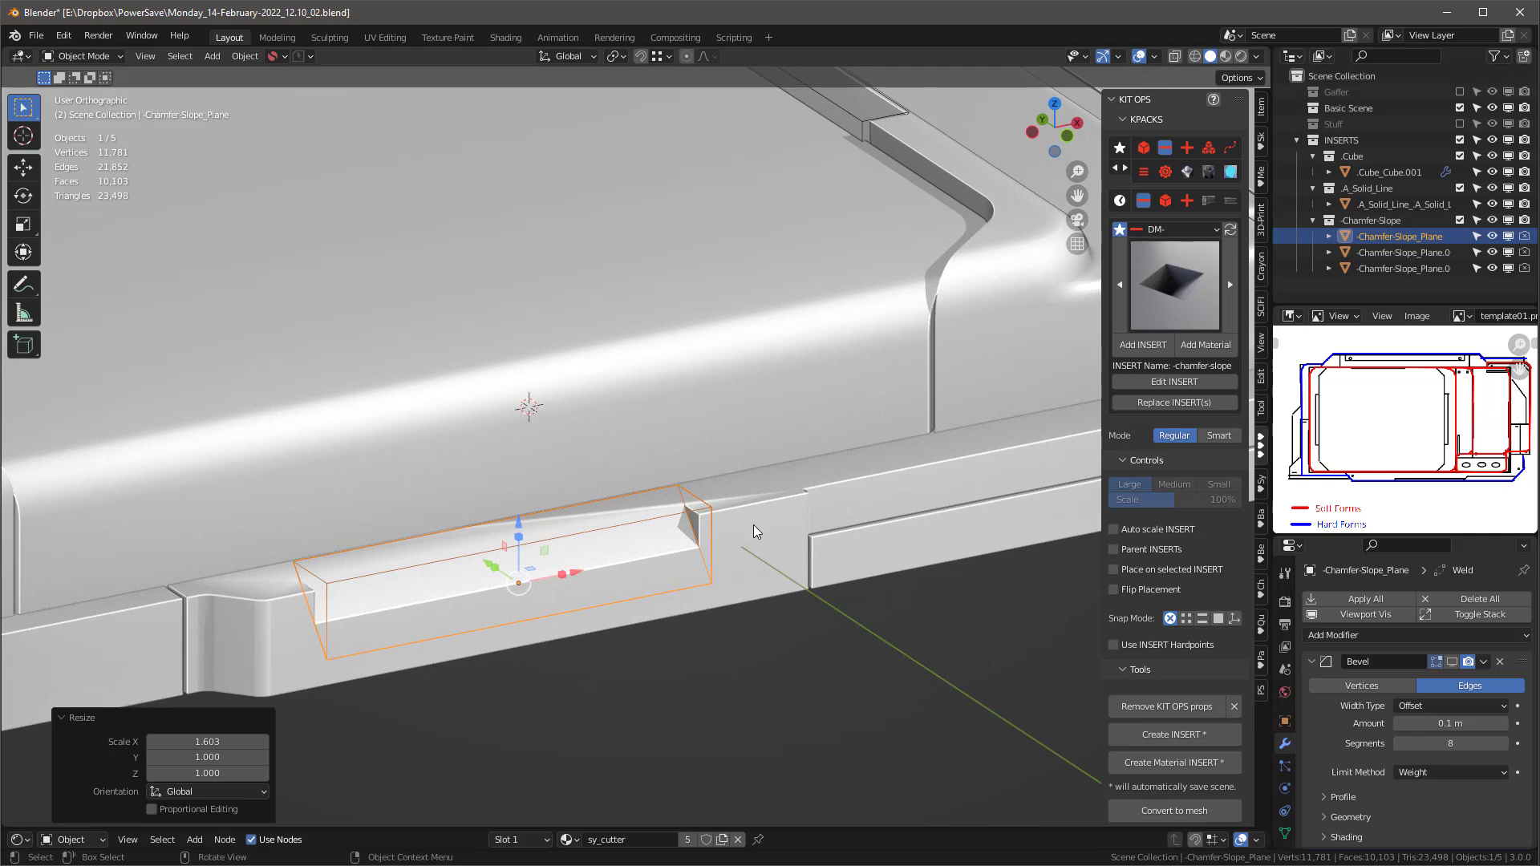
left_click(754, 525)
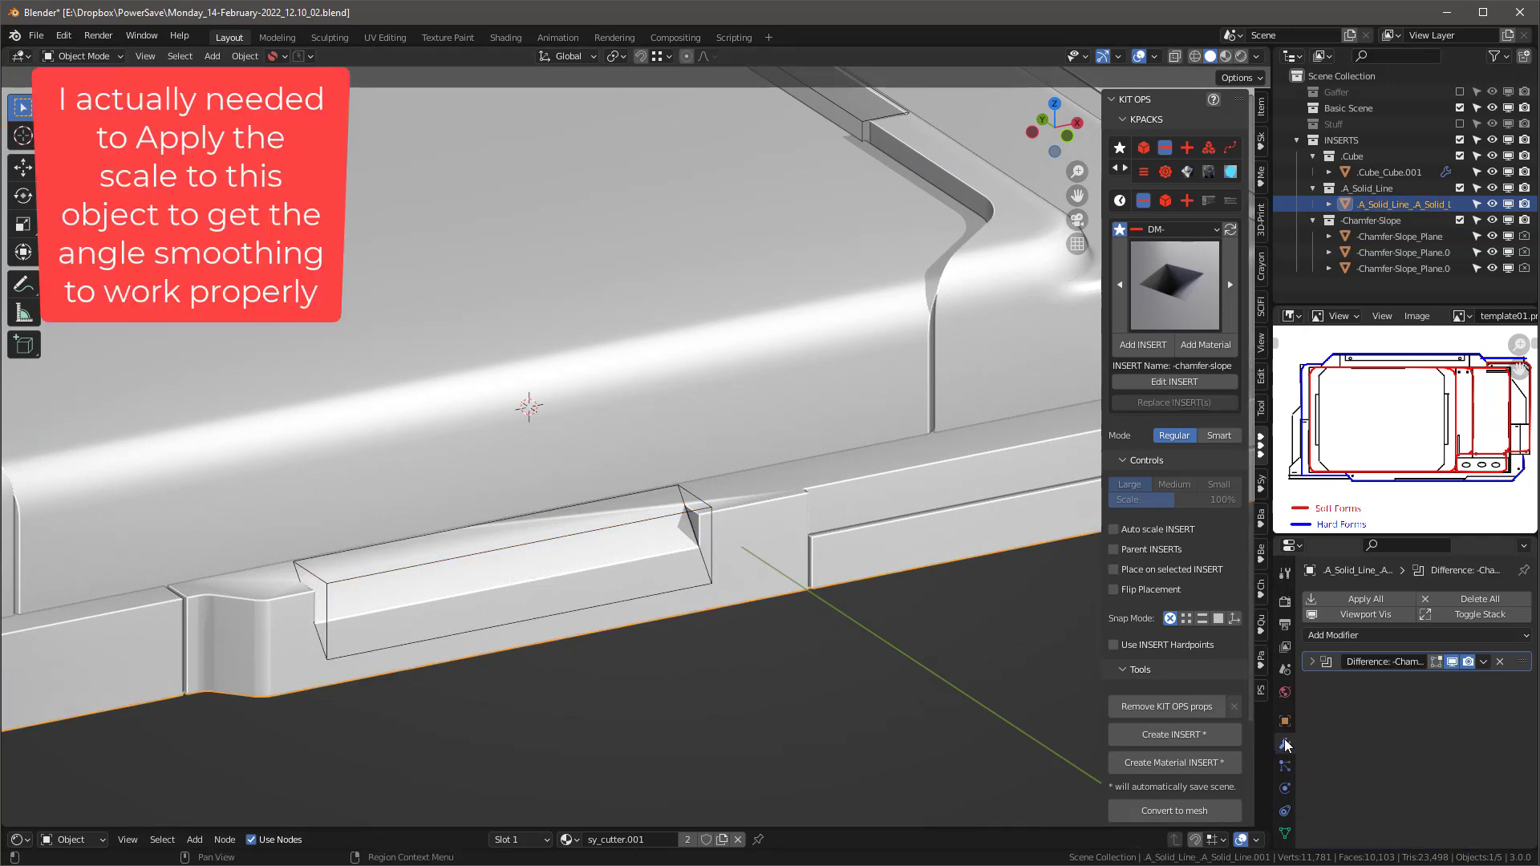
left_click(1284, 781)
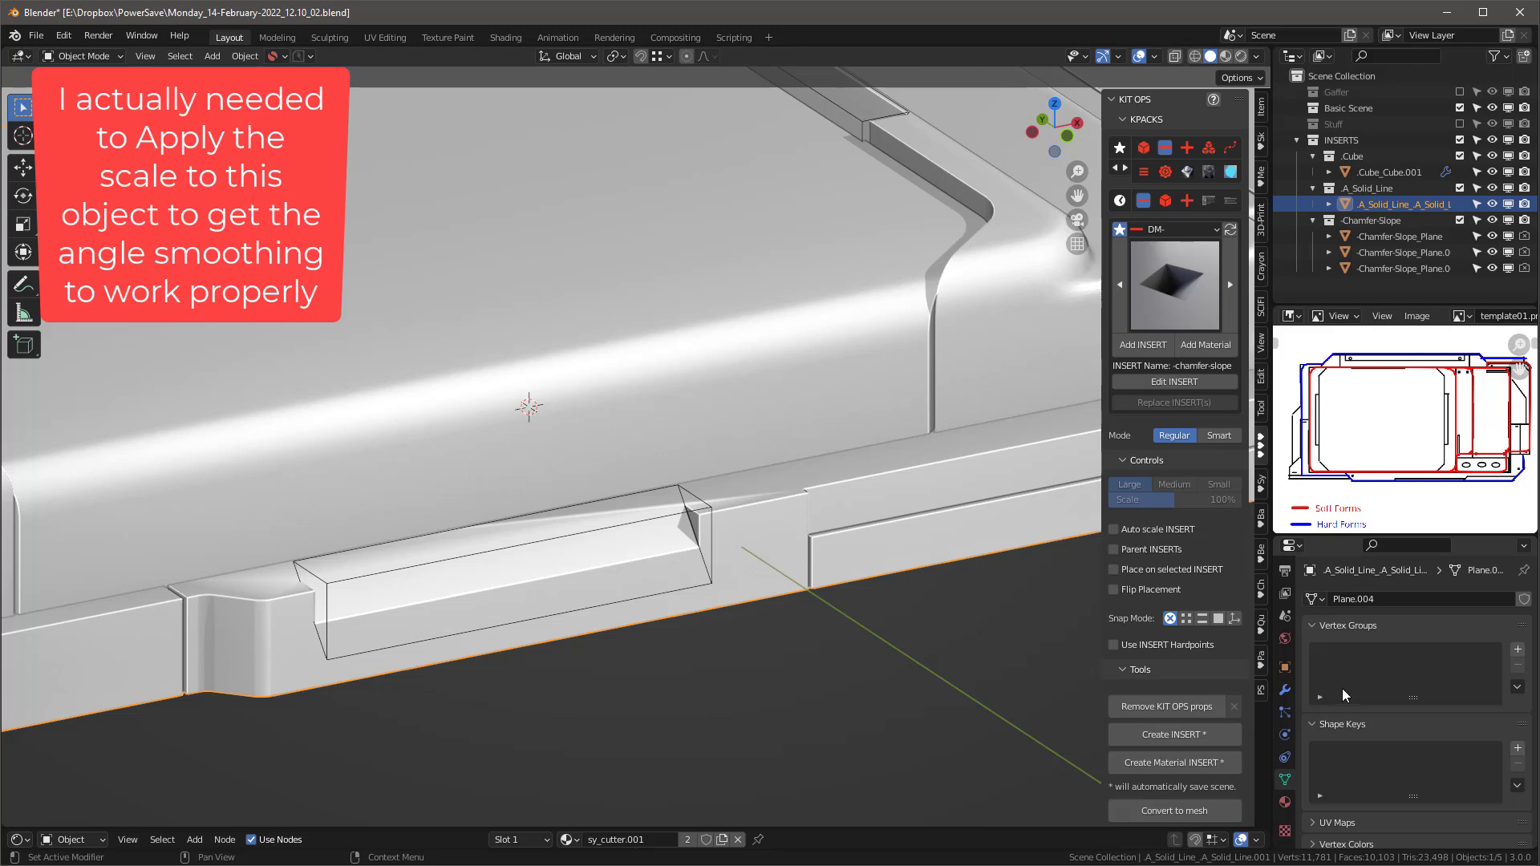
scroll(1341, 690, "down", 5)
left_click(1319, 752)
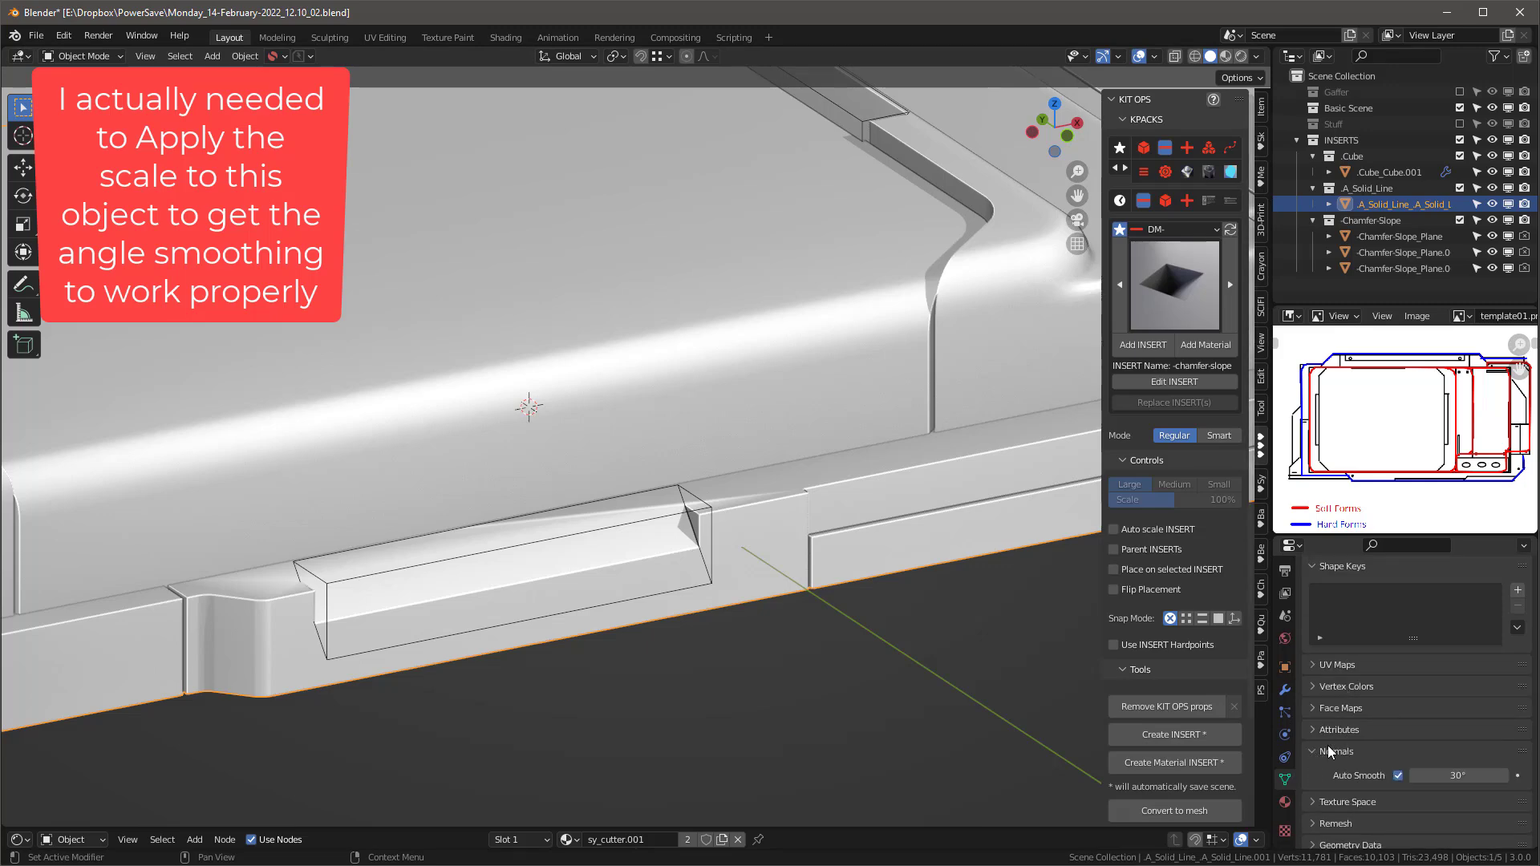
scroll(1356, 746, "down", 1)
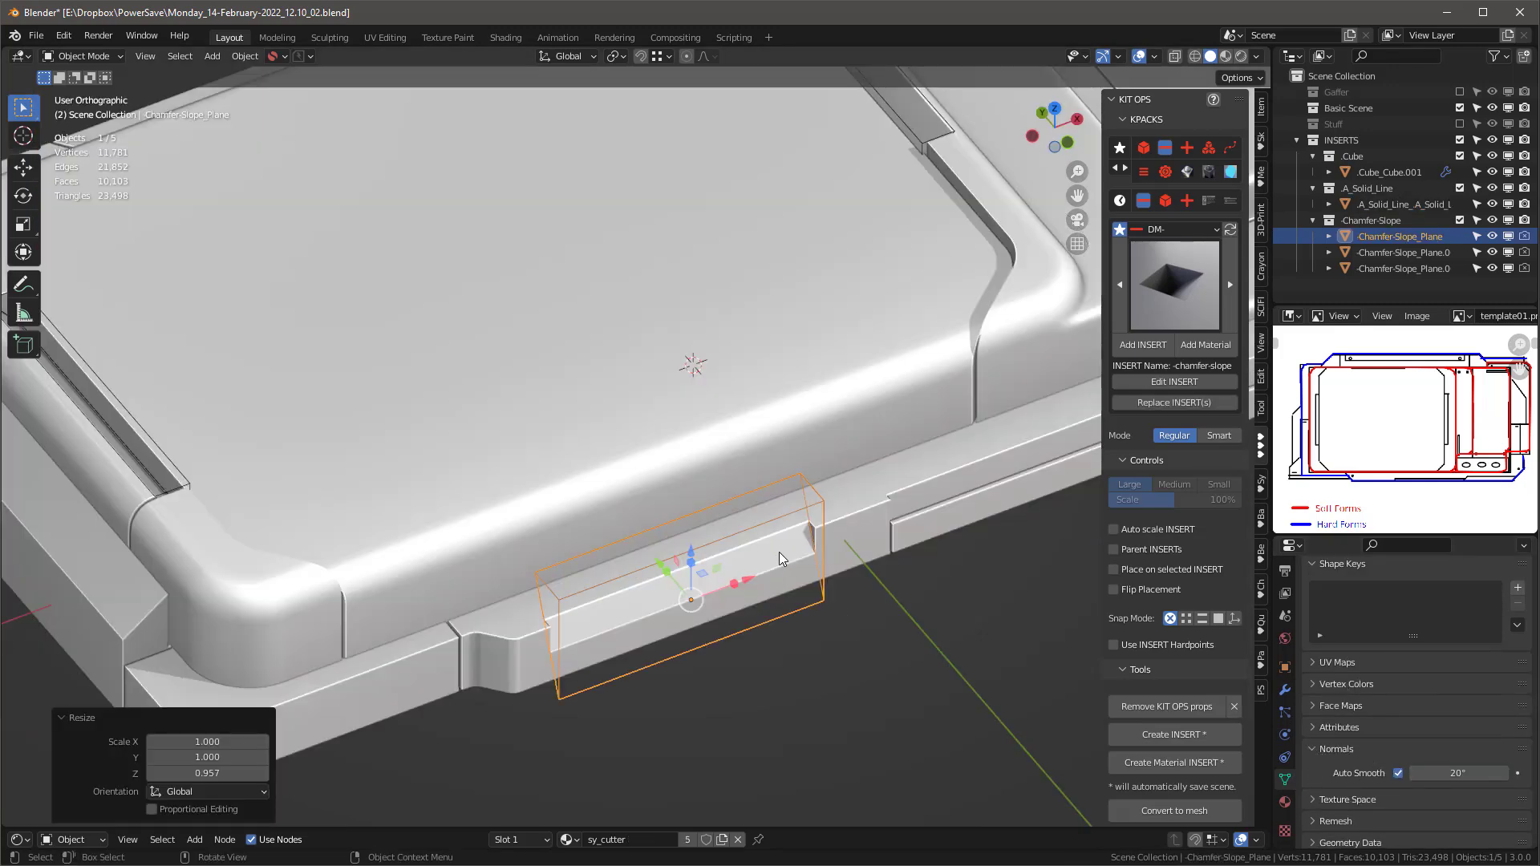
Step: Place a fourth chamfer-slope insert on the soft form's back long edge and stretch it along X
mouse_move(778, 552)
middle_mouse_down()
mouse_move(753, 632)
mouse_move(764, 526)
mouse_move(762, 558)
mouse_move(844, 490)
mouse_move(780, 557)
middle_mouse_up()
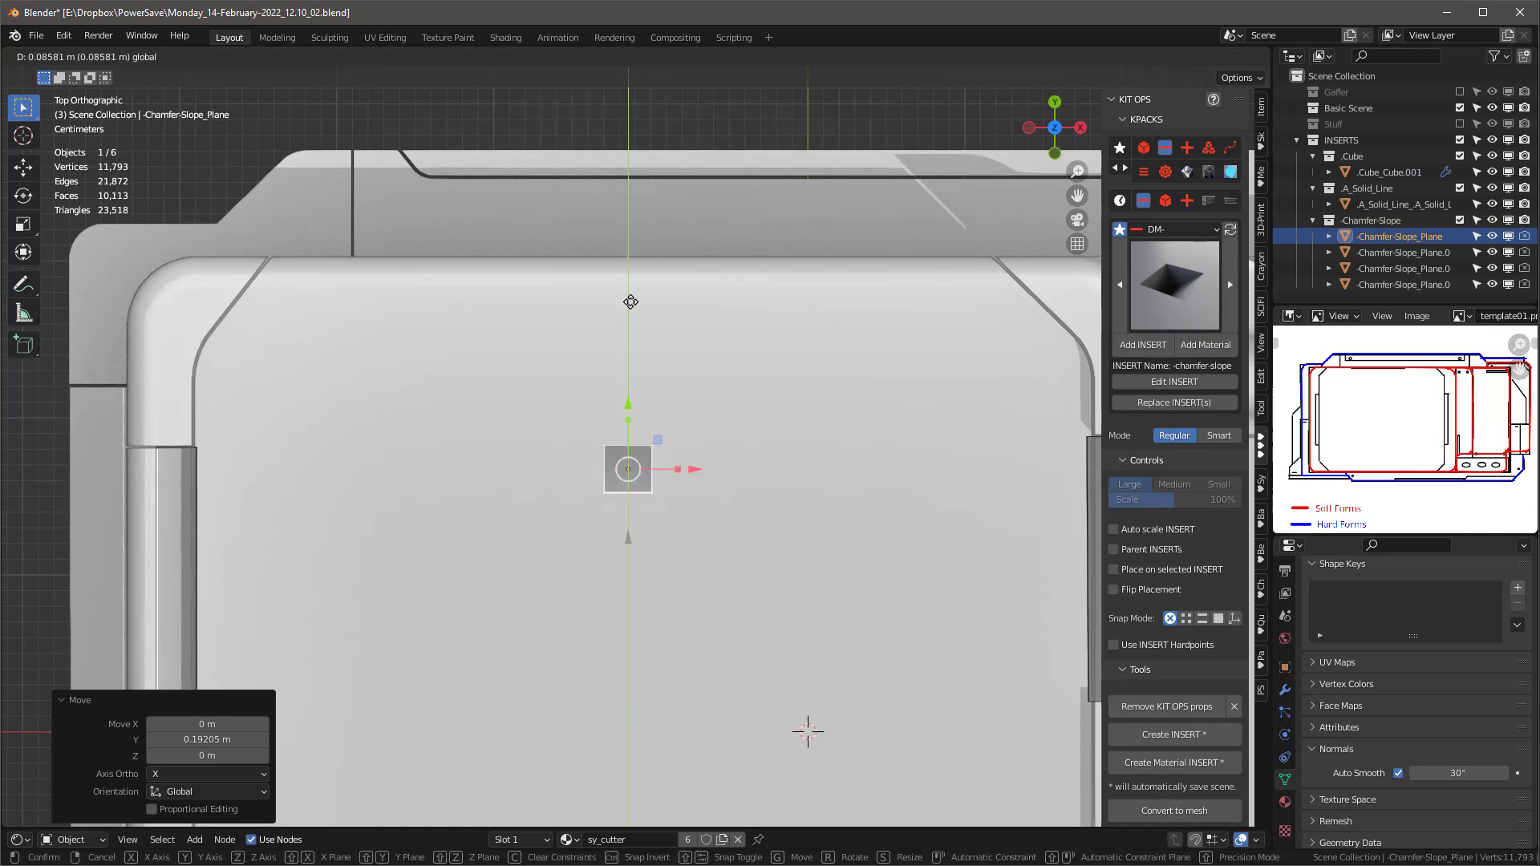
key("s")
left_click(678, 336)
key("g")
left_click(666, 337)
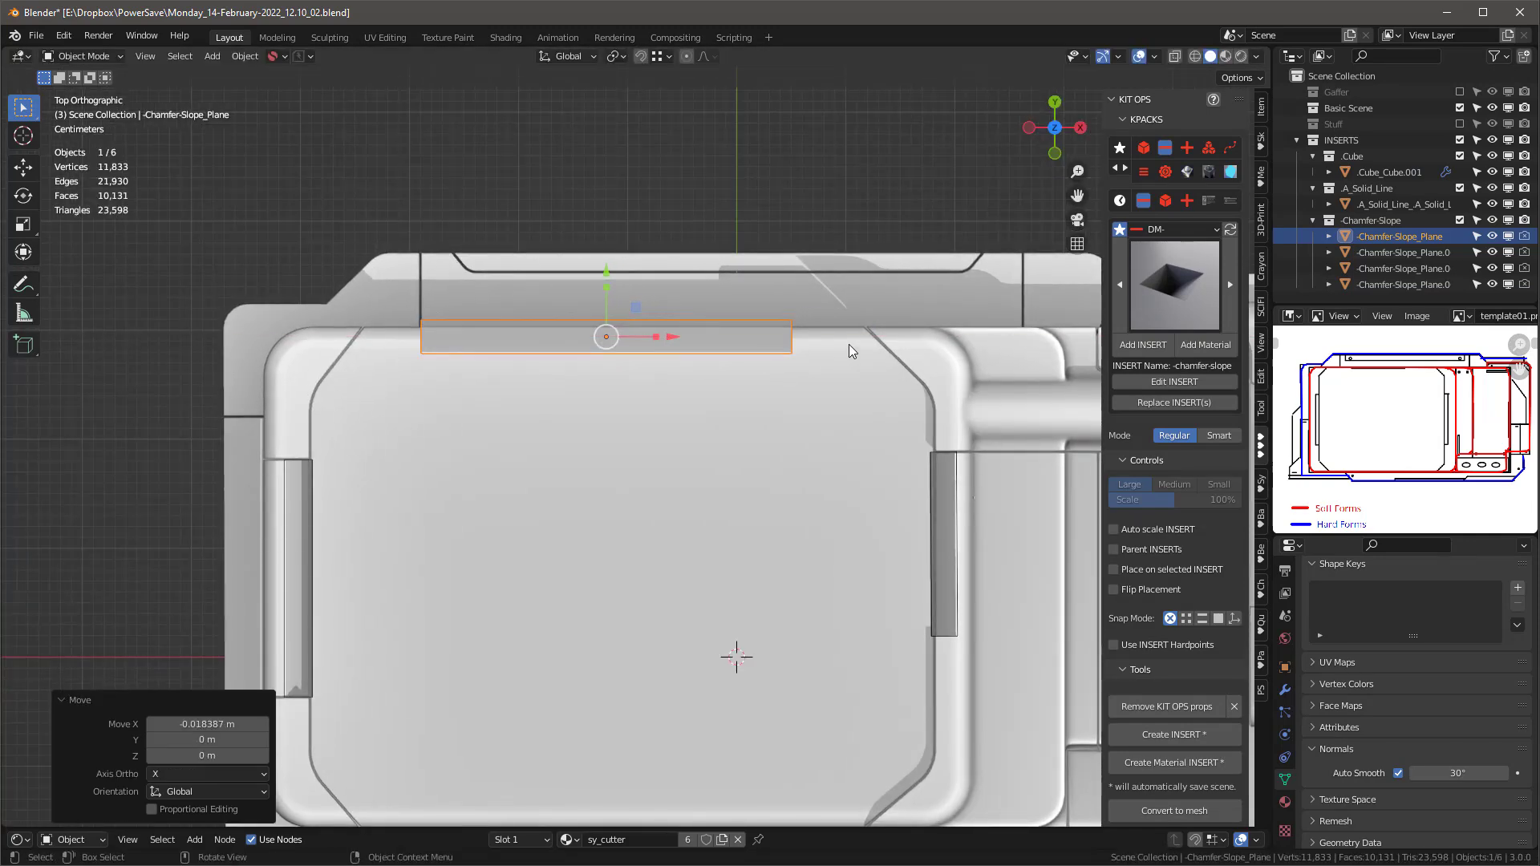
left_click(495, 460)
middle_click_drag(495, 460, 773, 434)
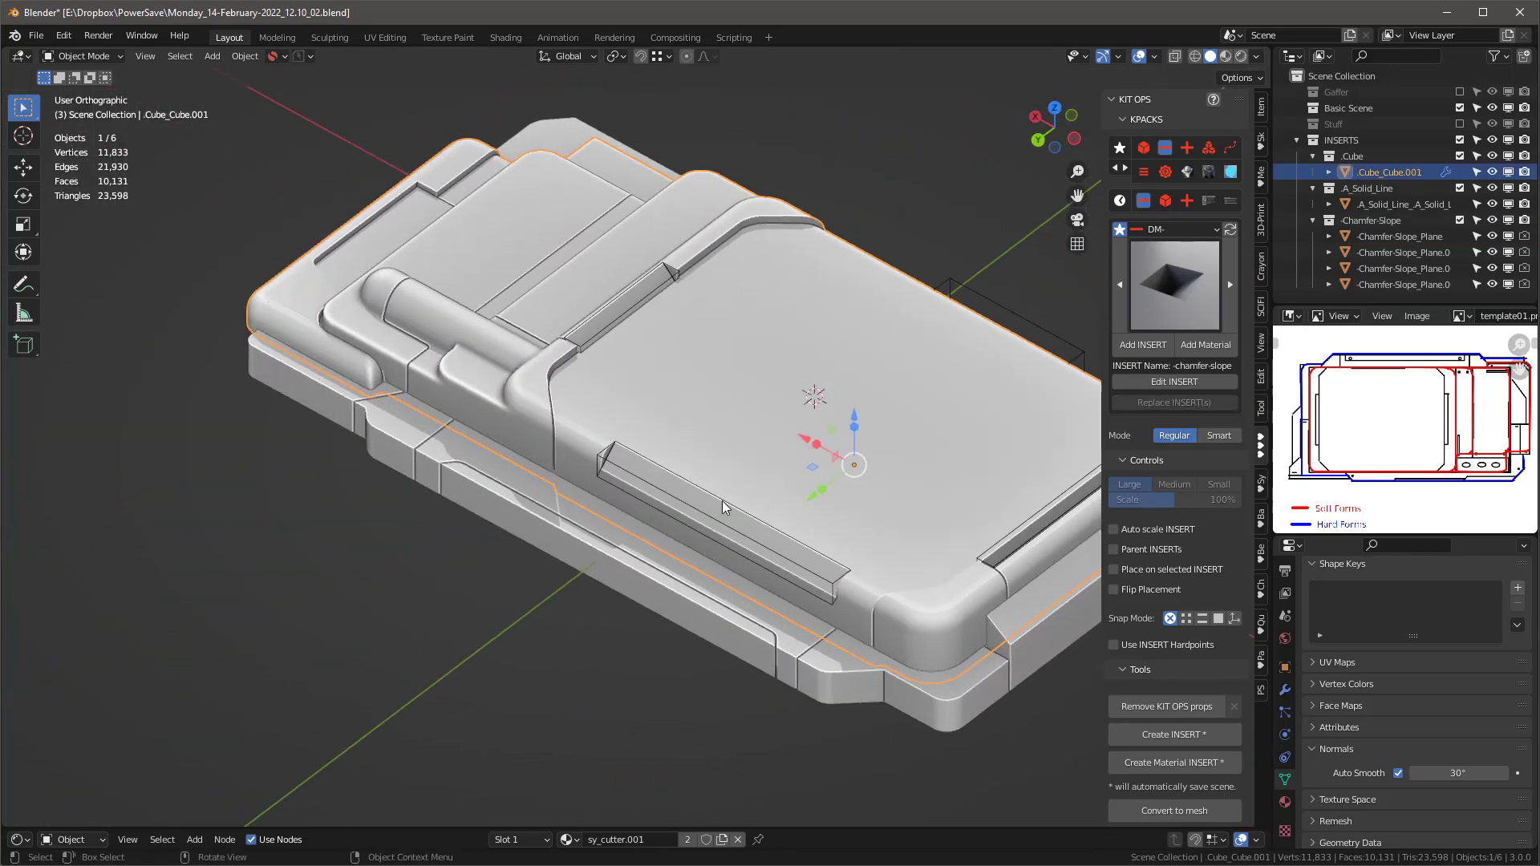
Step: Enter mesh editing on the base plate and raise the long top face at its back edge along Z
left_click(647, 577)
key("Tab")
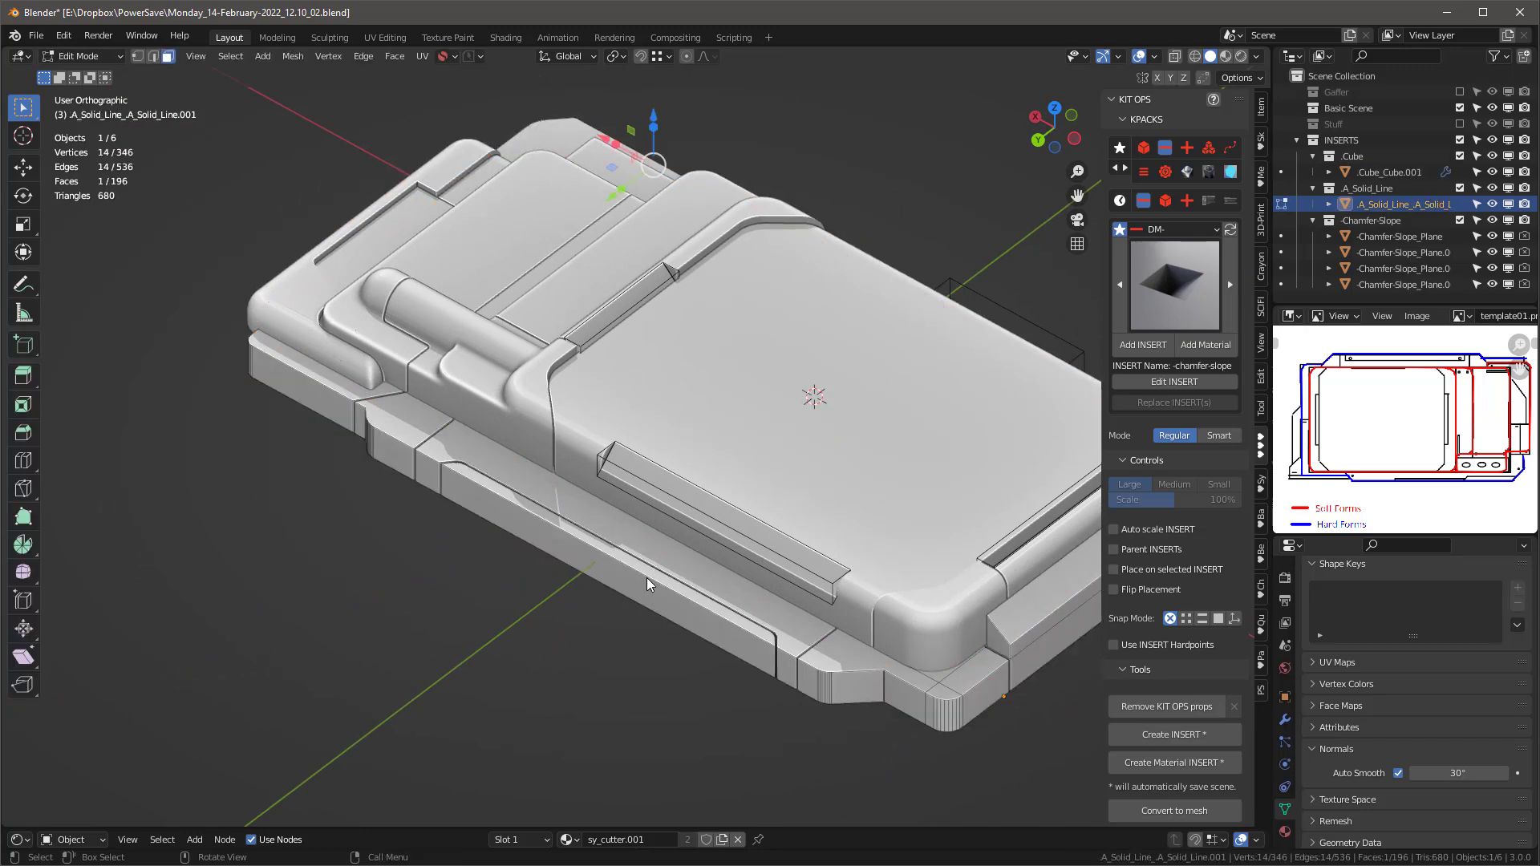
left_click(643, 536)
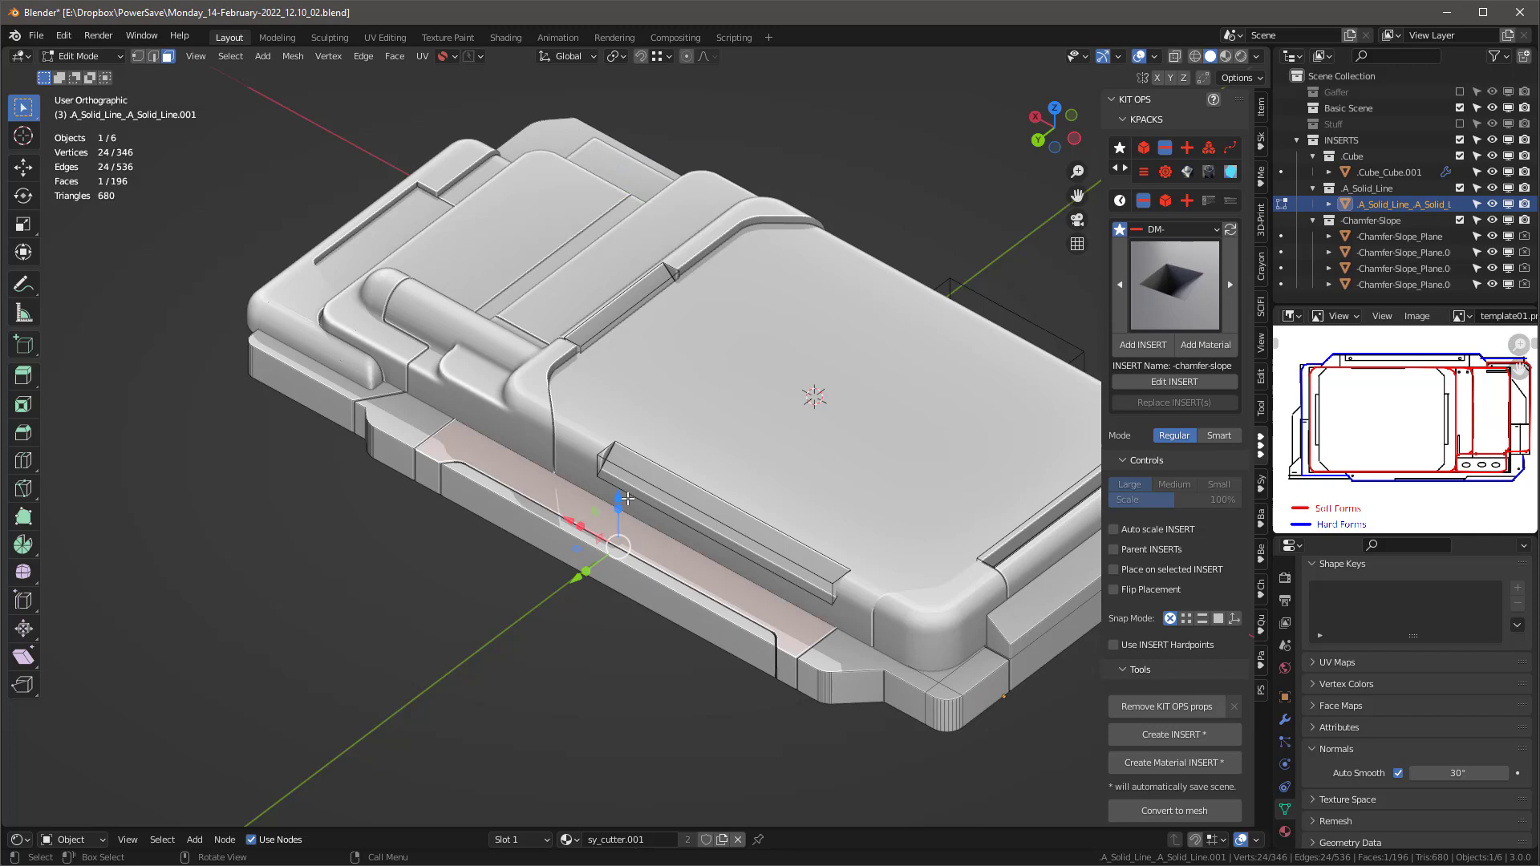
mouse_move(618, 497)
left_mouse_down()
mouse_move(615, 463)
mouse_move(618, 498)
left_mouse_up()
Step: Add a chamfer-basic insert over the base plate's raised back block, apply its transform and deselect it
left_click(1183, 291)
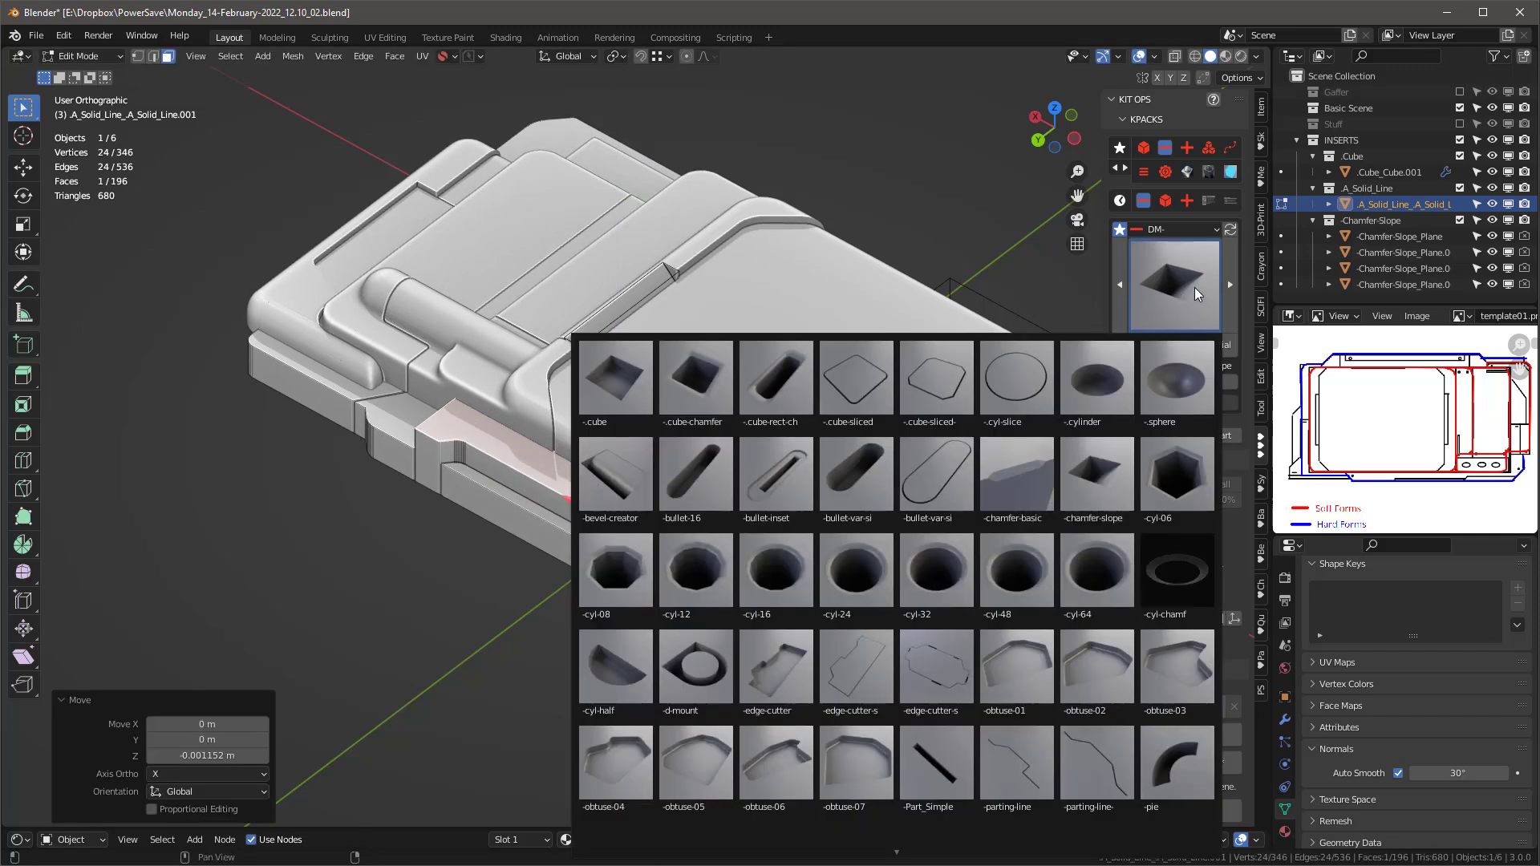
left_click(1213, 292)
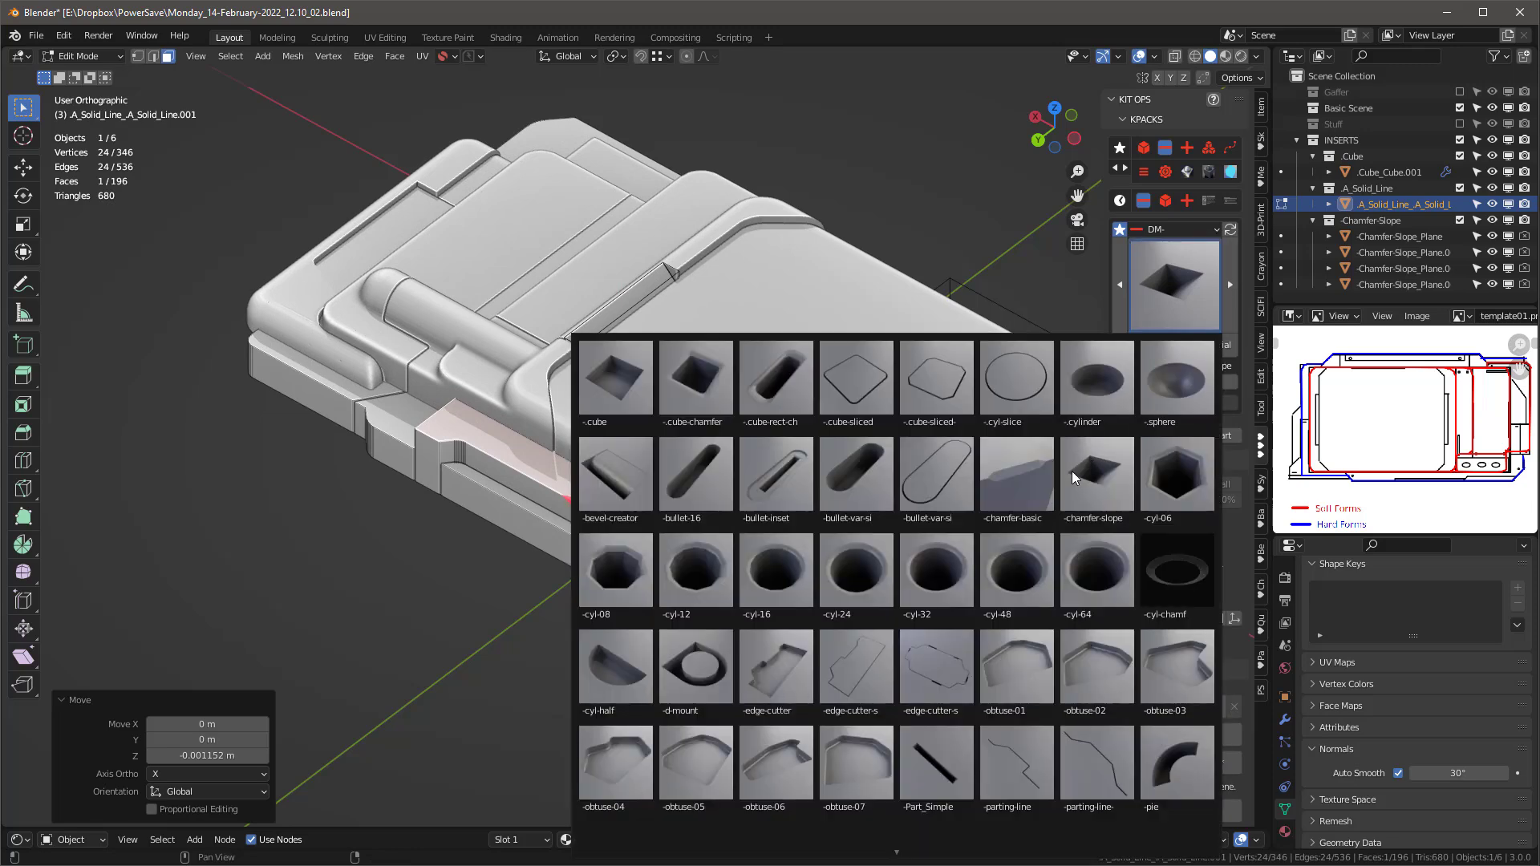
left_click(1016, 489)
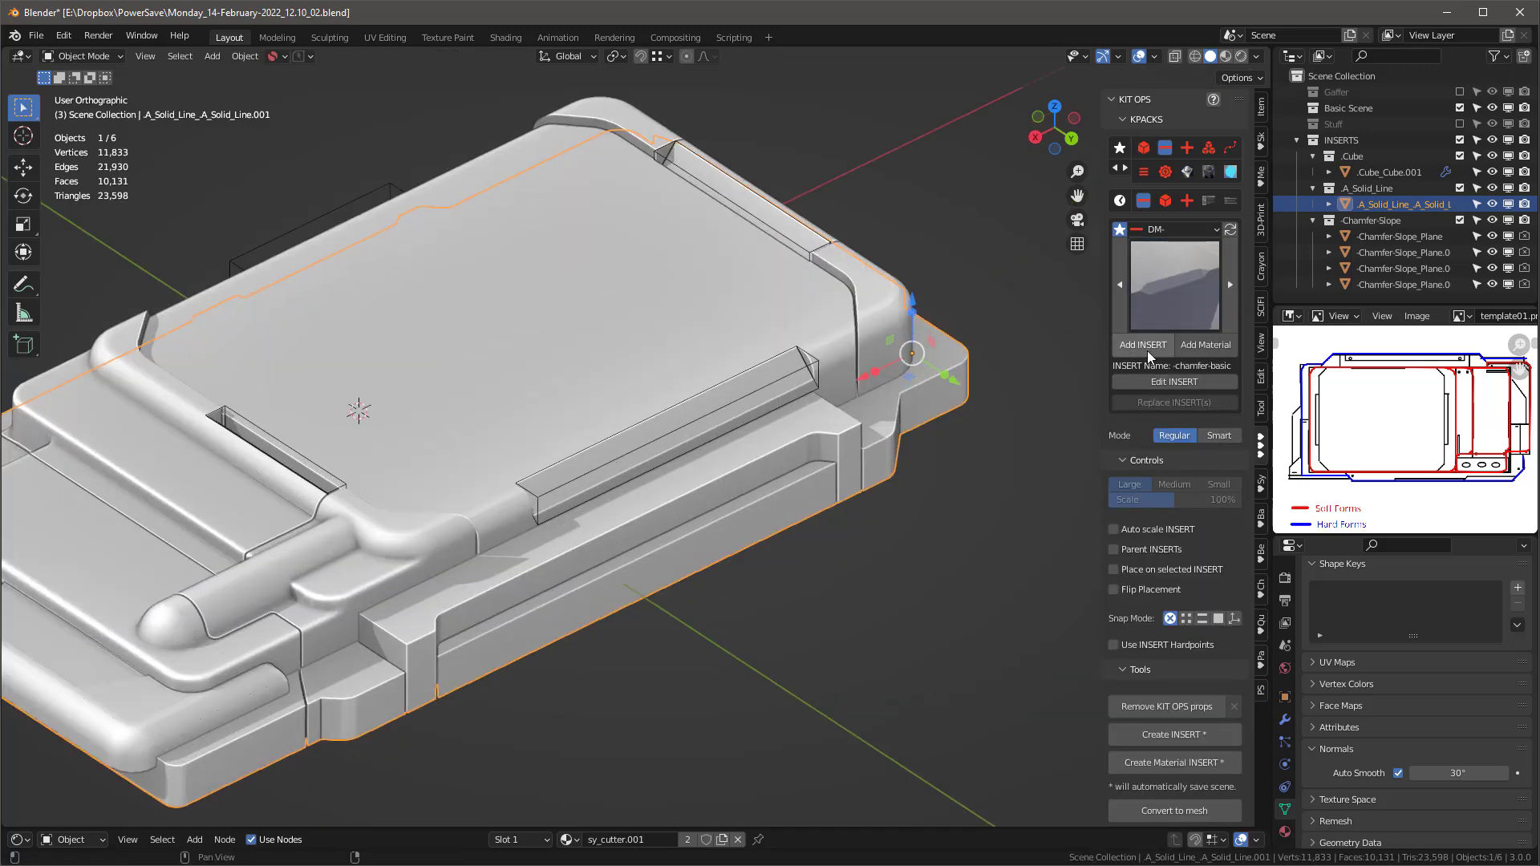
left_click(1147, 350)
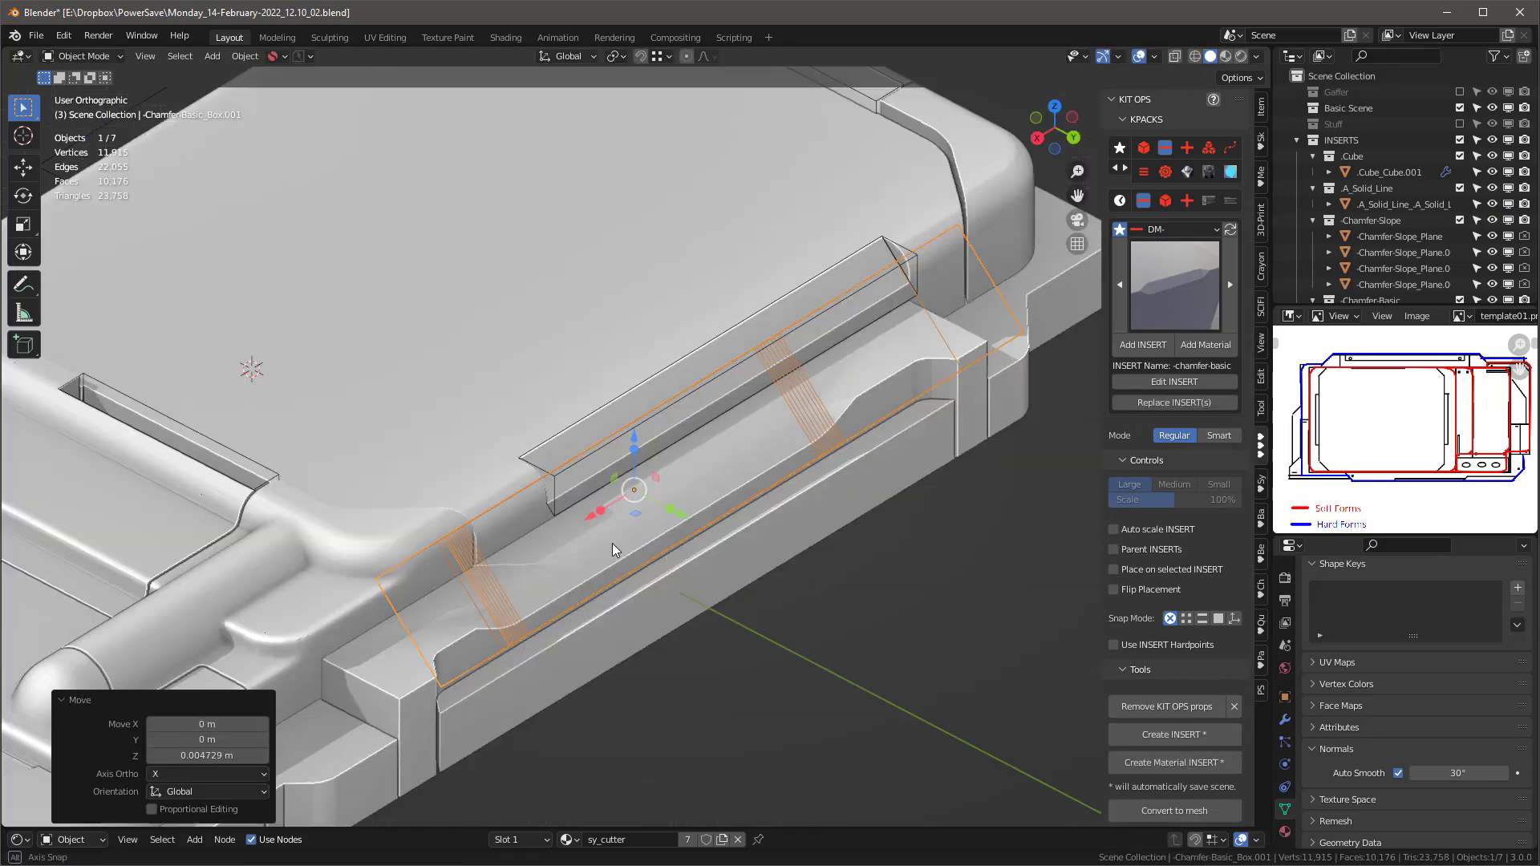
key("ctrl+a")
left_click(594, 613)
middle_click_drag(594, 613, 1003, 684)
left_click(763, 217)
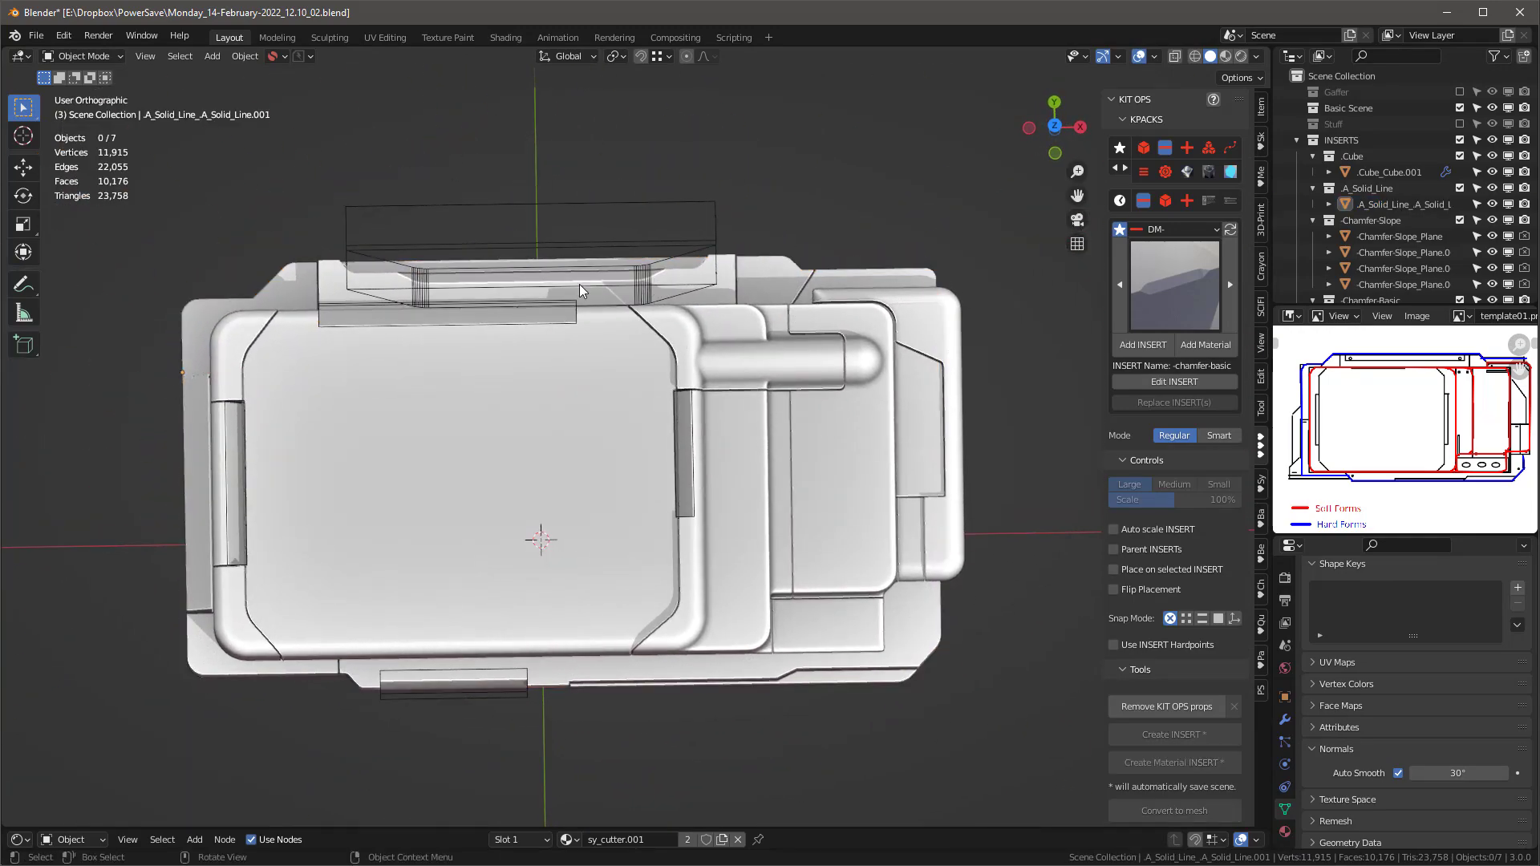
Step: Select the base plate and choose the -bullet-inset cutter from the KIT OPS library
scroll(579, 284, "up", 3)
middle_click_drag(594, 298, 584, 465)
middle_click_drag(645, 557, 531, 342, "shift")
left_click(724, 504)
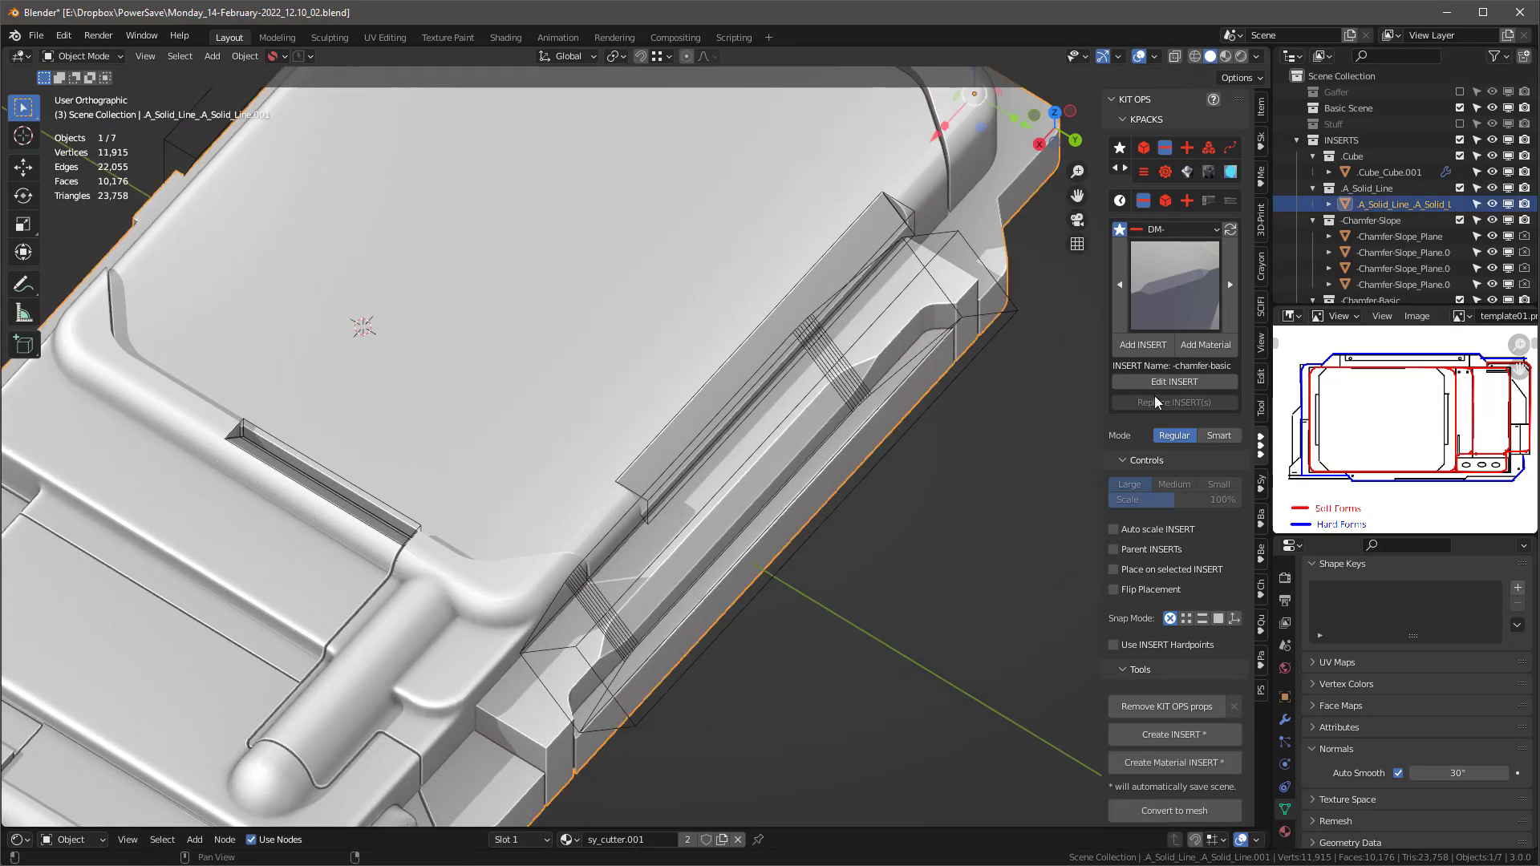
left_click(1186, 301)
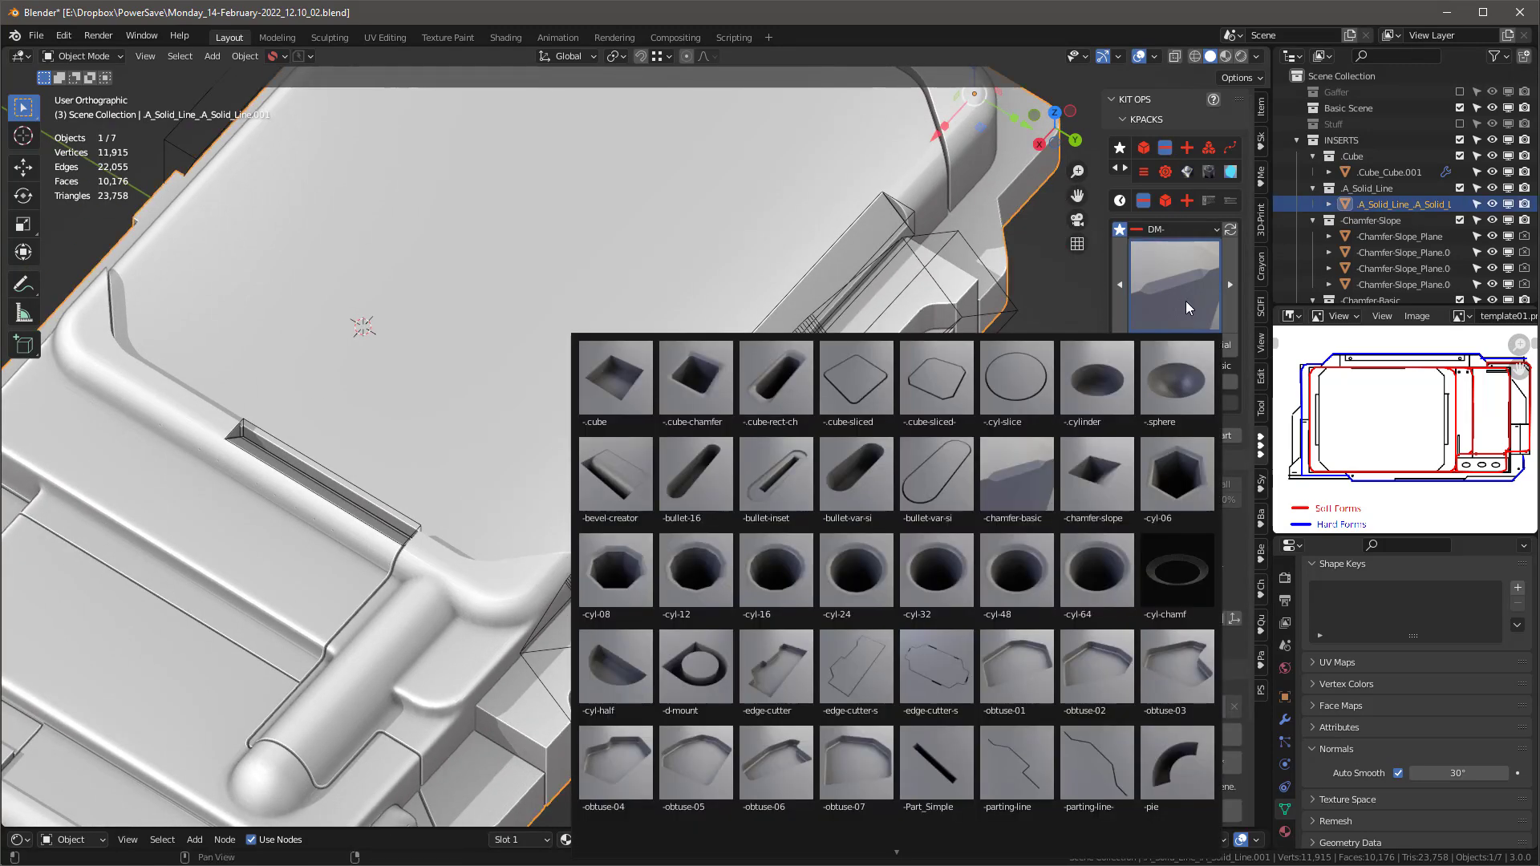
left_click(778, 500)
Step: Add the bullet-inset cutter snapped to the sloped face of the base plate's back block, scaled down to fit the slope
middle_click_drag(717, 552, 694, 502)
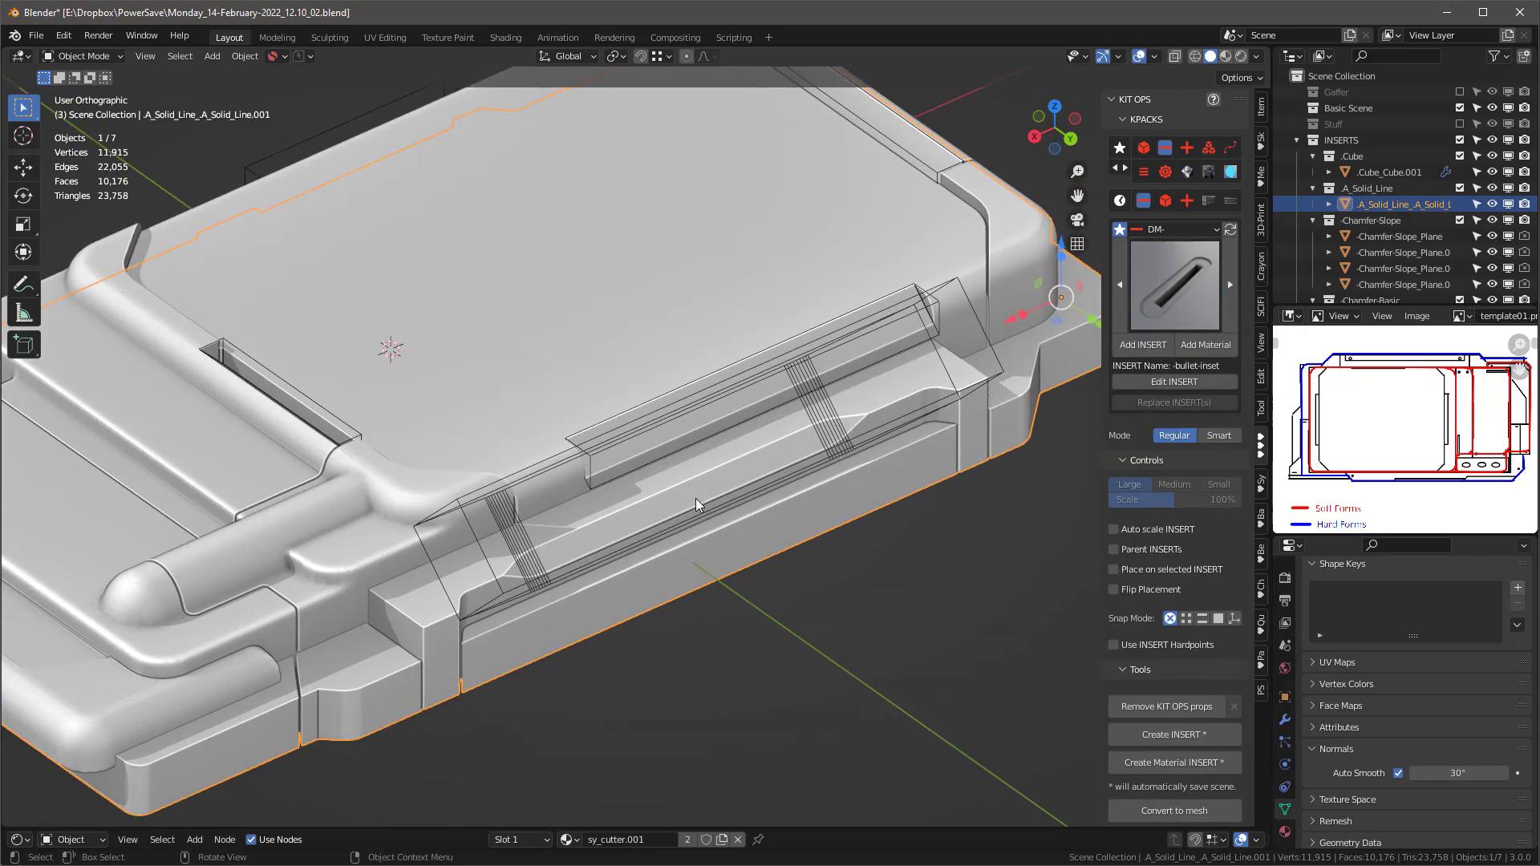
left_click(1140, 345)
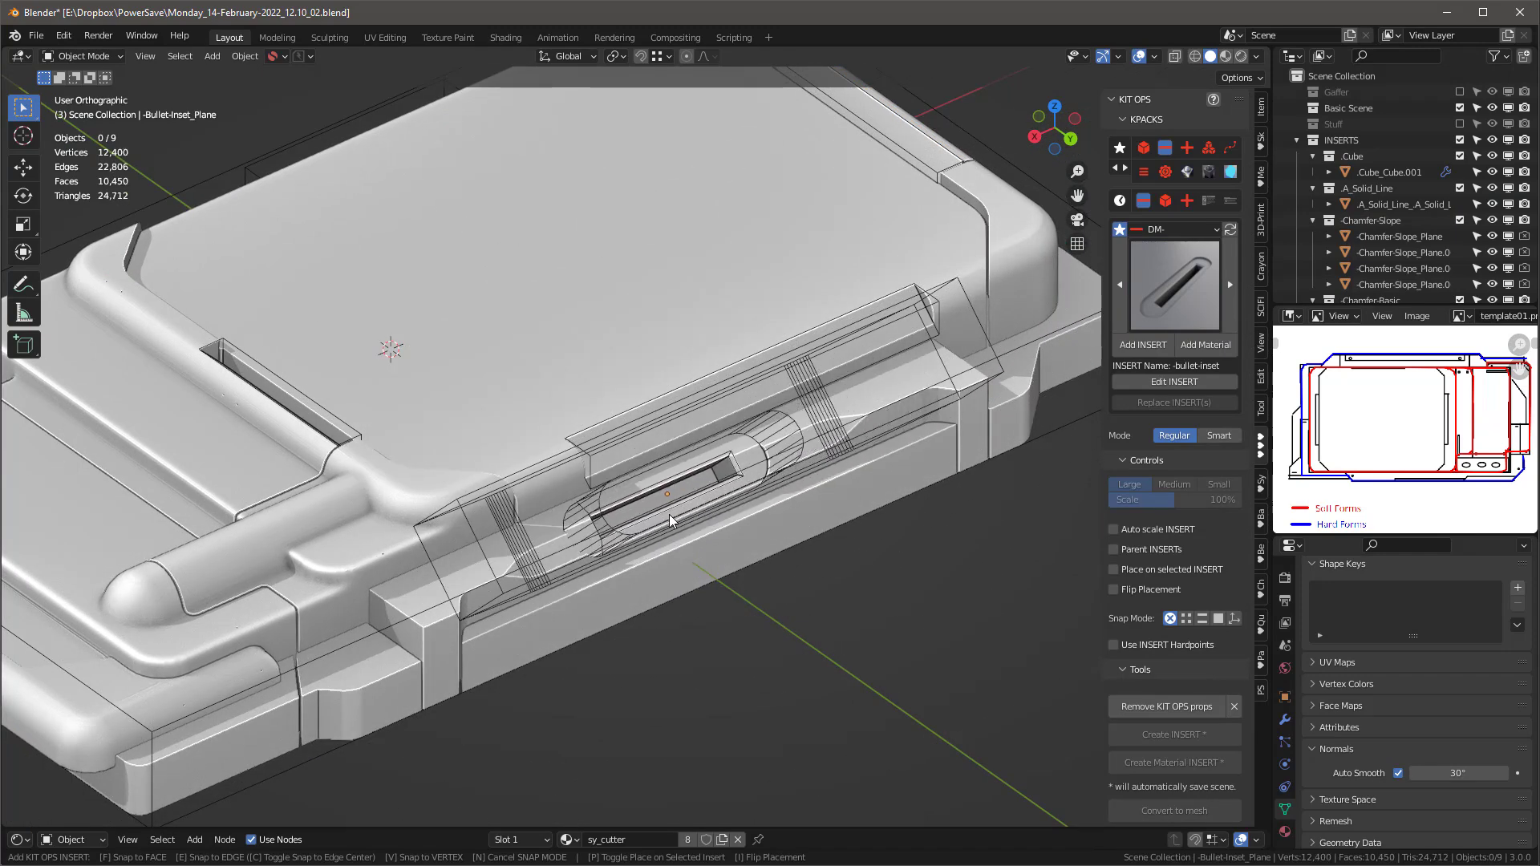
left_click(683, 513)
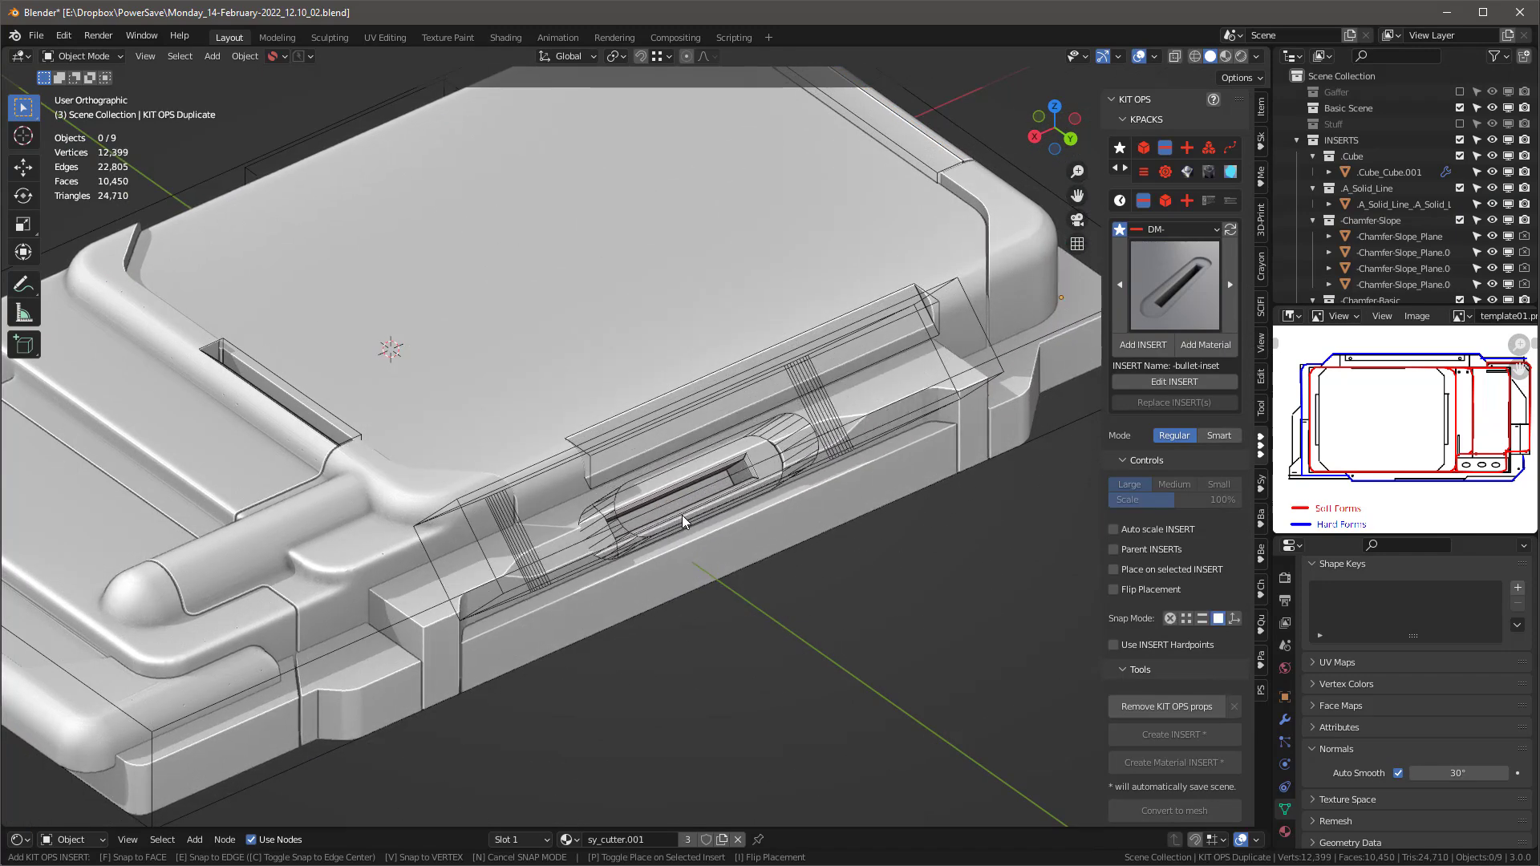
key("f")
scroll(679, 518, "down", 7, "ctrl")
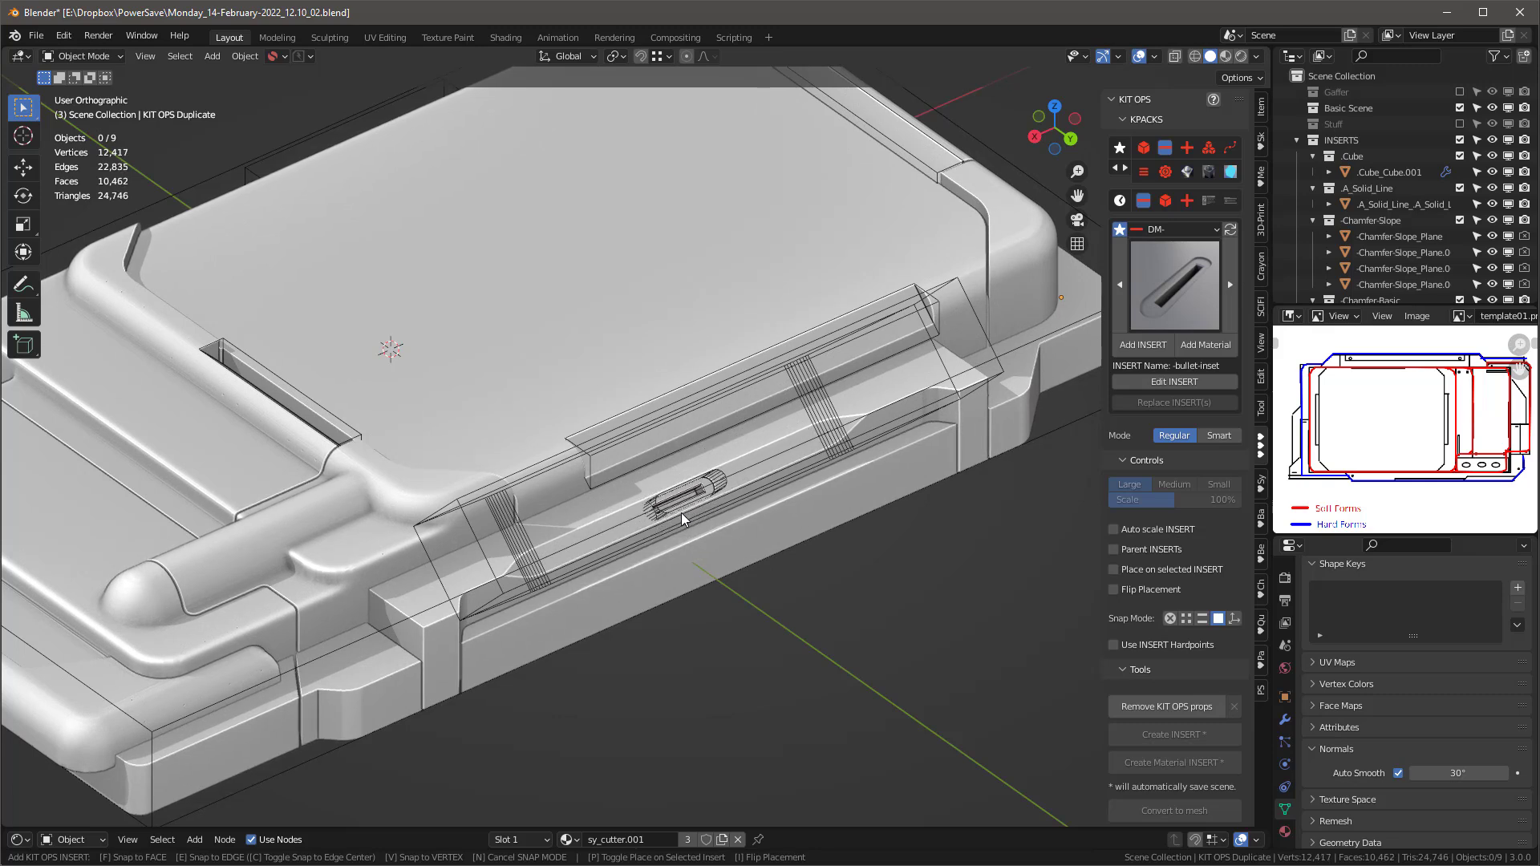
right_click(682, 511)
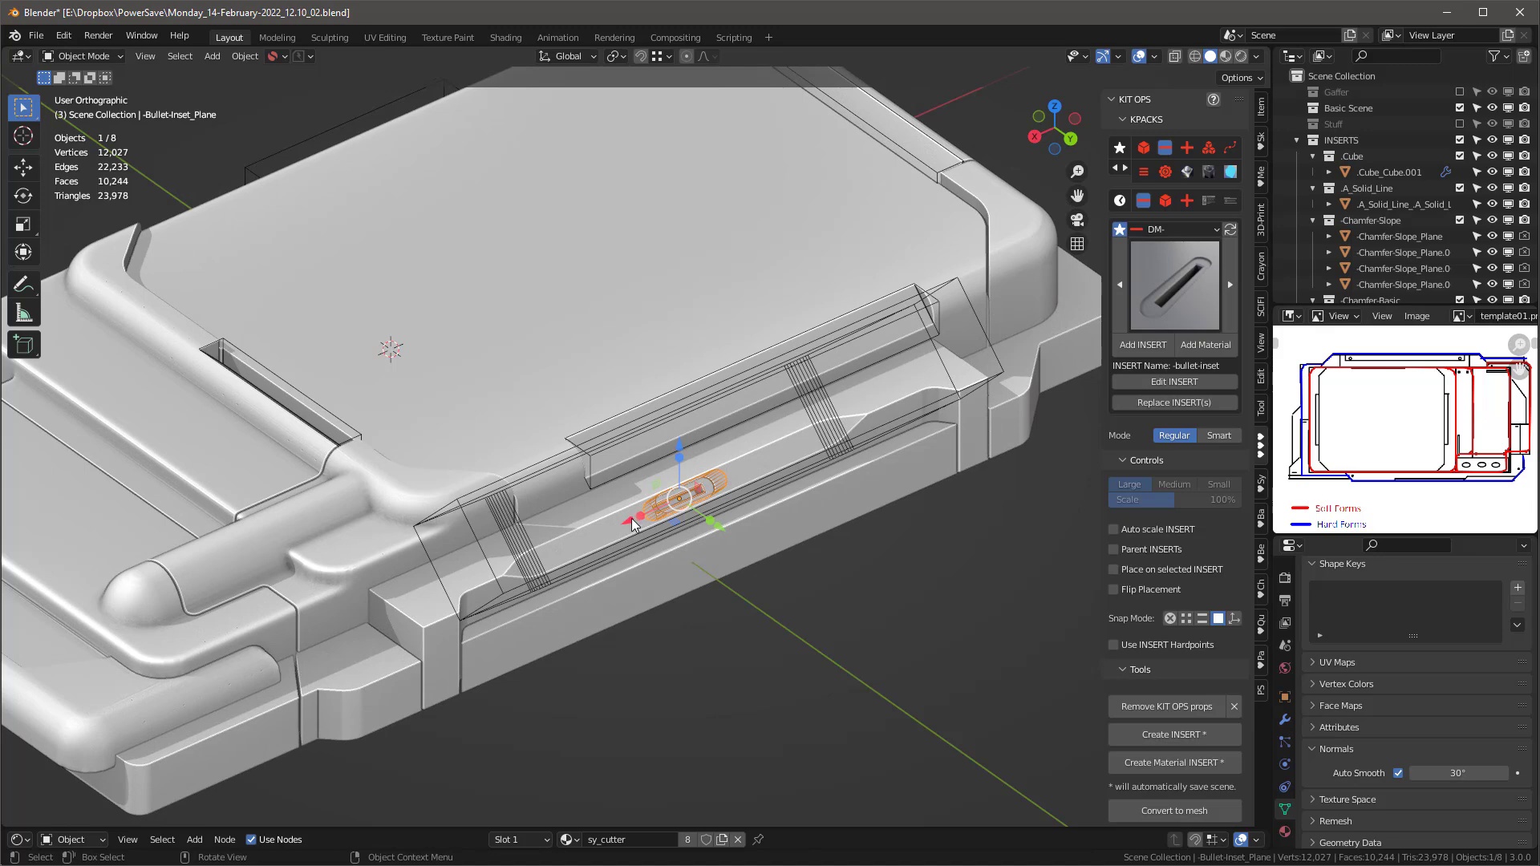
Step: Move the bullet-inset along X toward one end of the slope and set the KIT OPS mode to Smart
key("g")
left_click(536, 554)
middle_click_drag(537, 554, 596, 535)
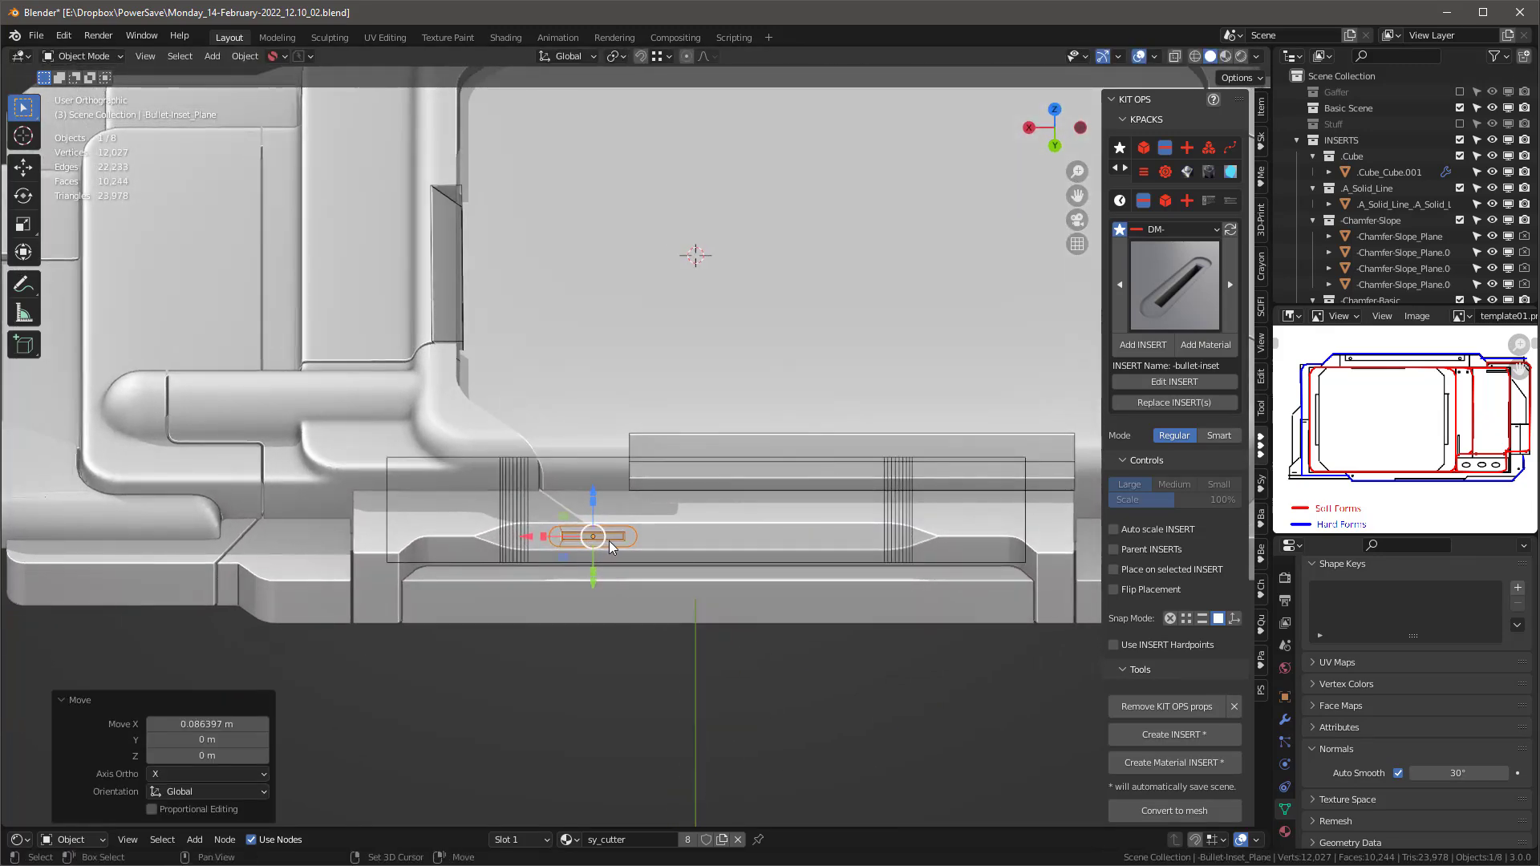
left_click(1217, 437)
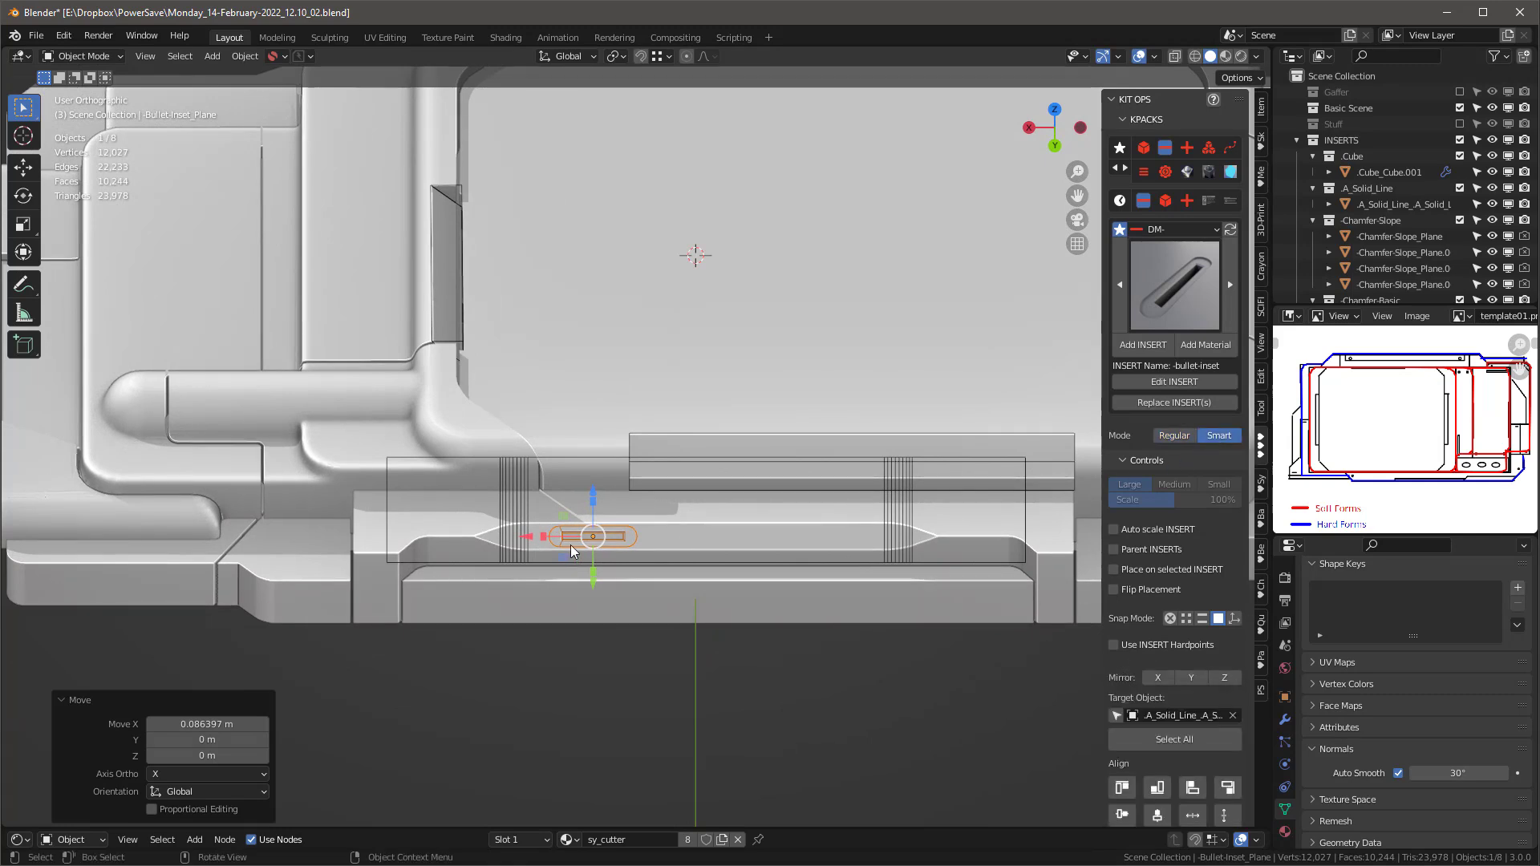
Step: Place a second bullet-inset cutter on the same back slope, spaced from the first along X
key("shift+d")
key("x")
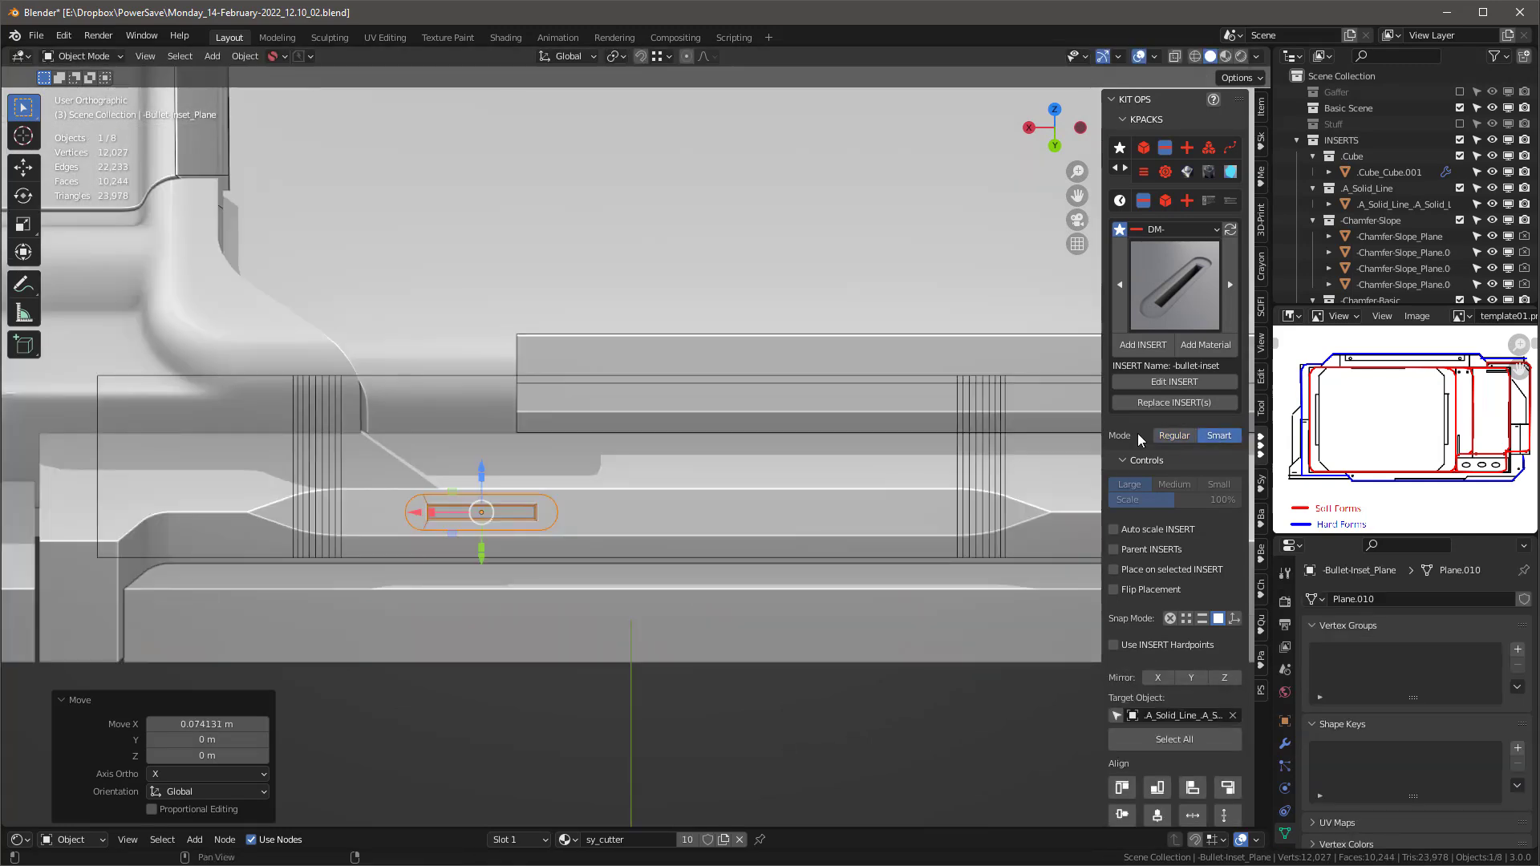
left_click(1158, 349)
middle_click_drag(973, 491, 786, 465)
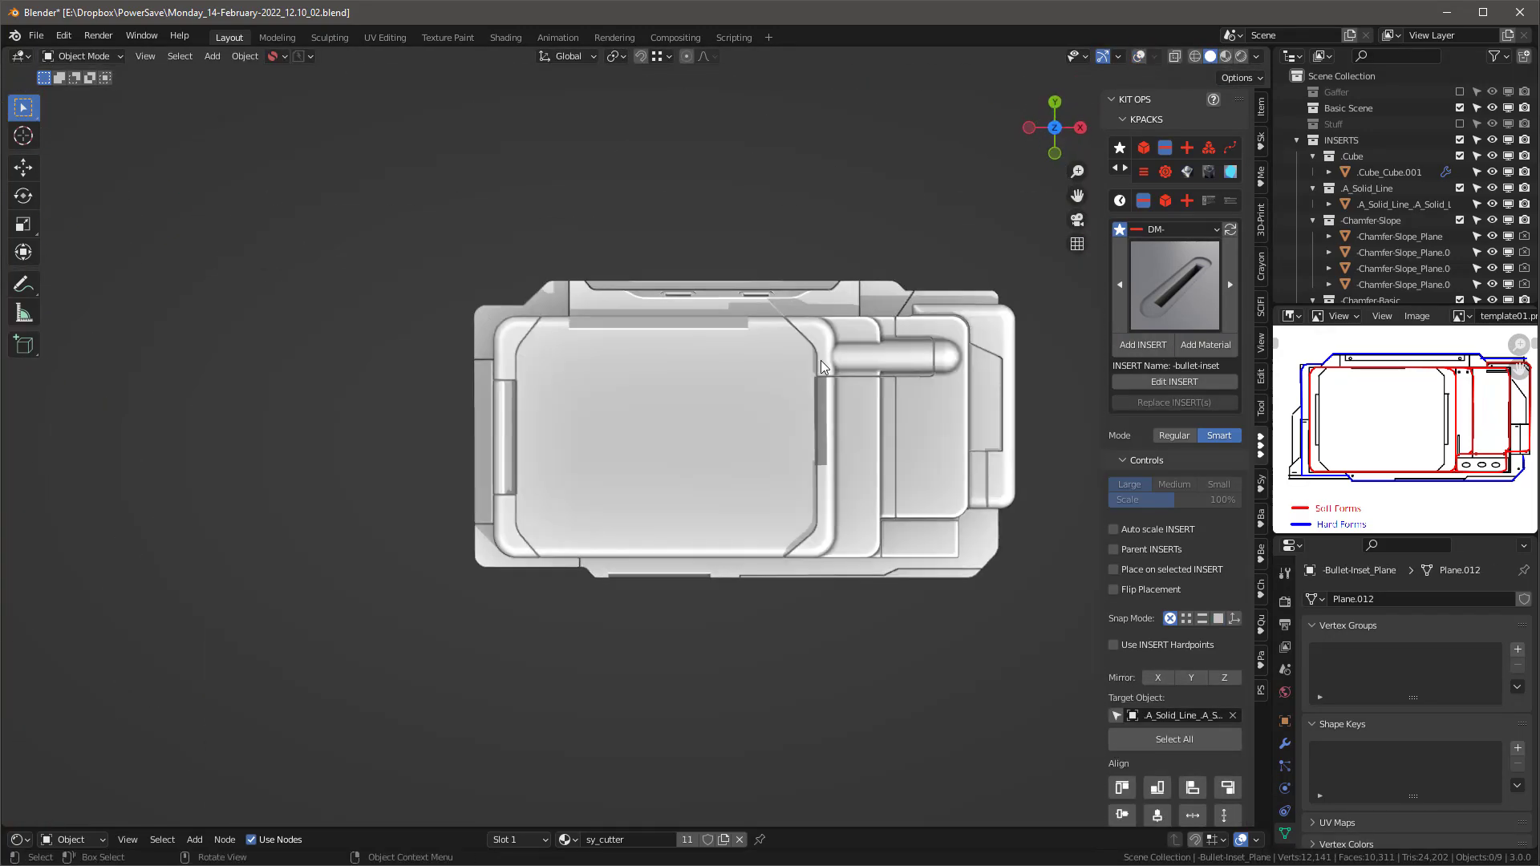
scroll(822, 366, "up", 3)
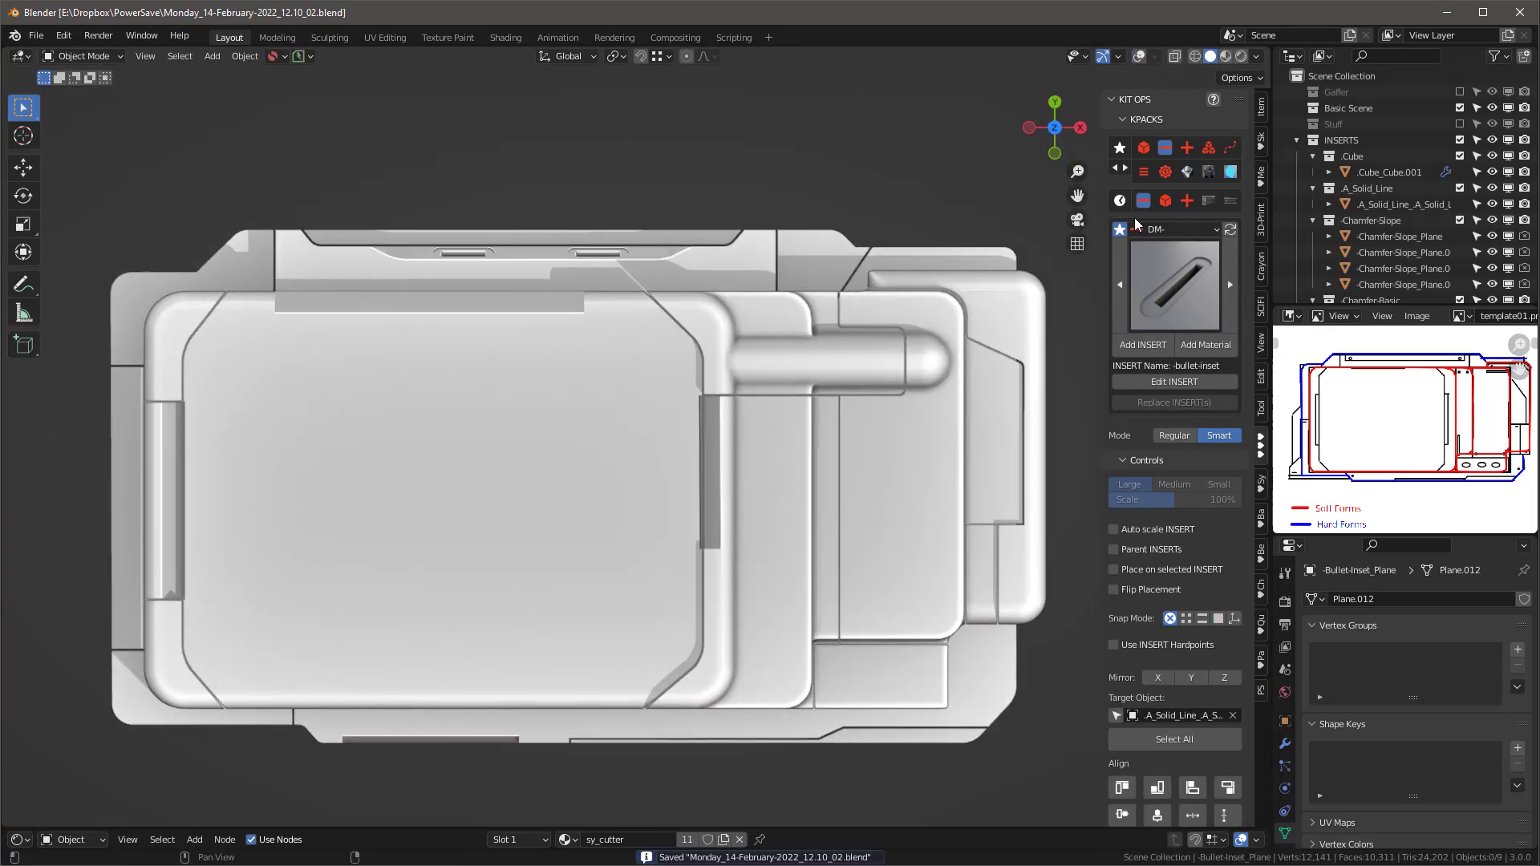
left_click(1165, 172)
left_click(1176, 298)
middle_click_drag(501, 519, 537, 442)
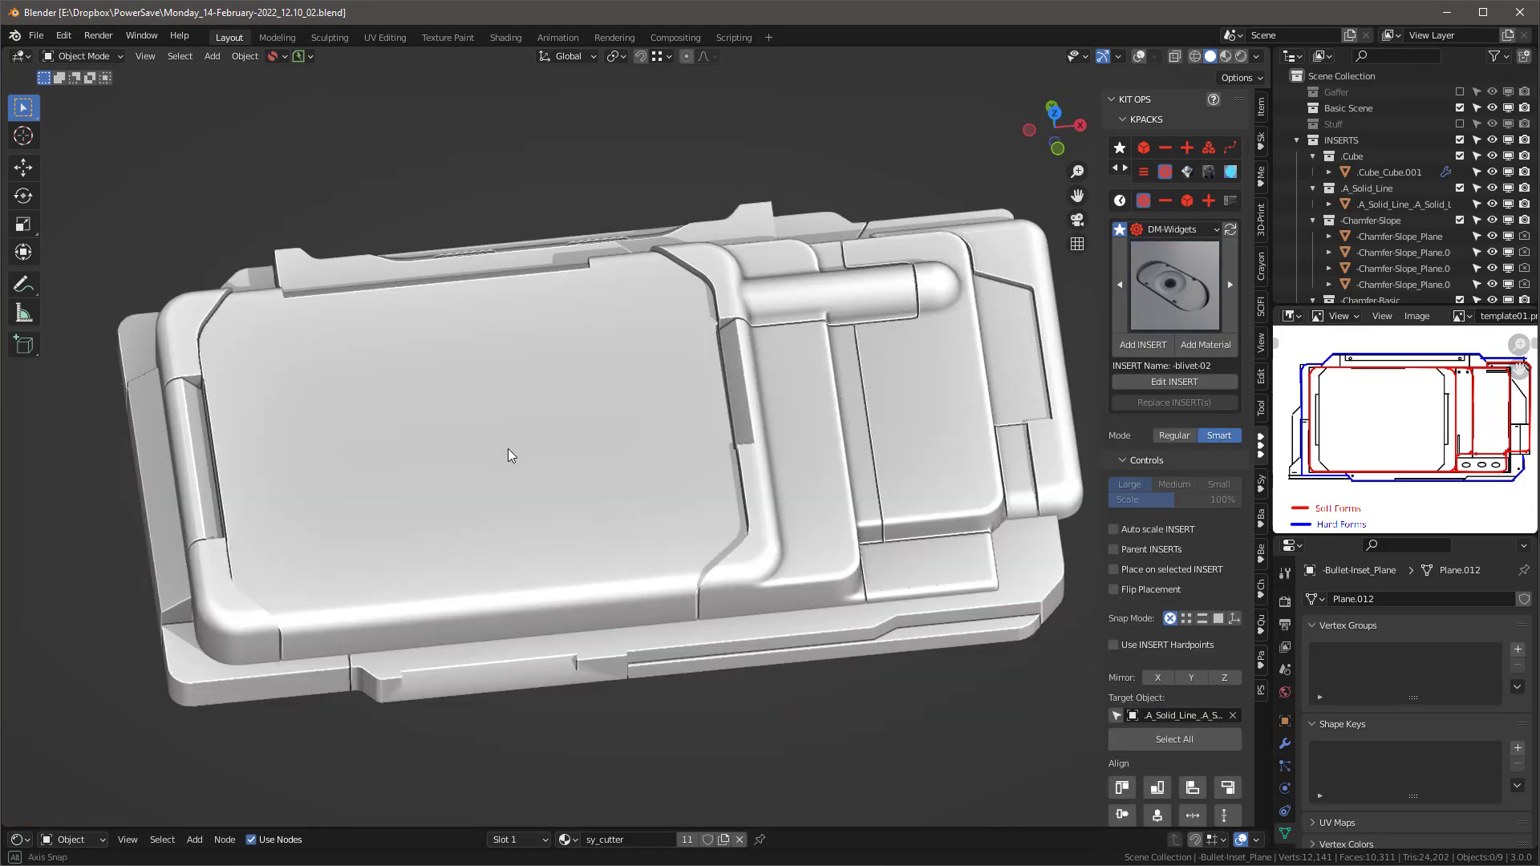
Step: Show the viewport overlays and nudge the chamfer insert on the base plate's front edge
scroll(538, 442, "up", 3)
left_click(623, 615)
left_click(1139, 56)
left_click(556, 622)
left_click(557, 622)
left_click_drag(527, 581, 528, 600)
mouse_move(602, 614)
middle_mouse_down()
mouse_move(685, 629)
mouse_move(587, 617)
middle_mouse_up()
Step: Select the base plate and choose the +.cube insert from the DM+ pack
scroll(587, 617, "down", 4)
left_click(729, 592)
key("Tab")
middle_click_drag(786, 666, 735, 585)
key("Tab")
scroll(732, 498, "up", 4)
left_click(1187, 149)
left_click(1178, 293)
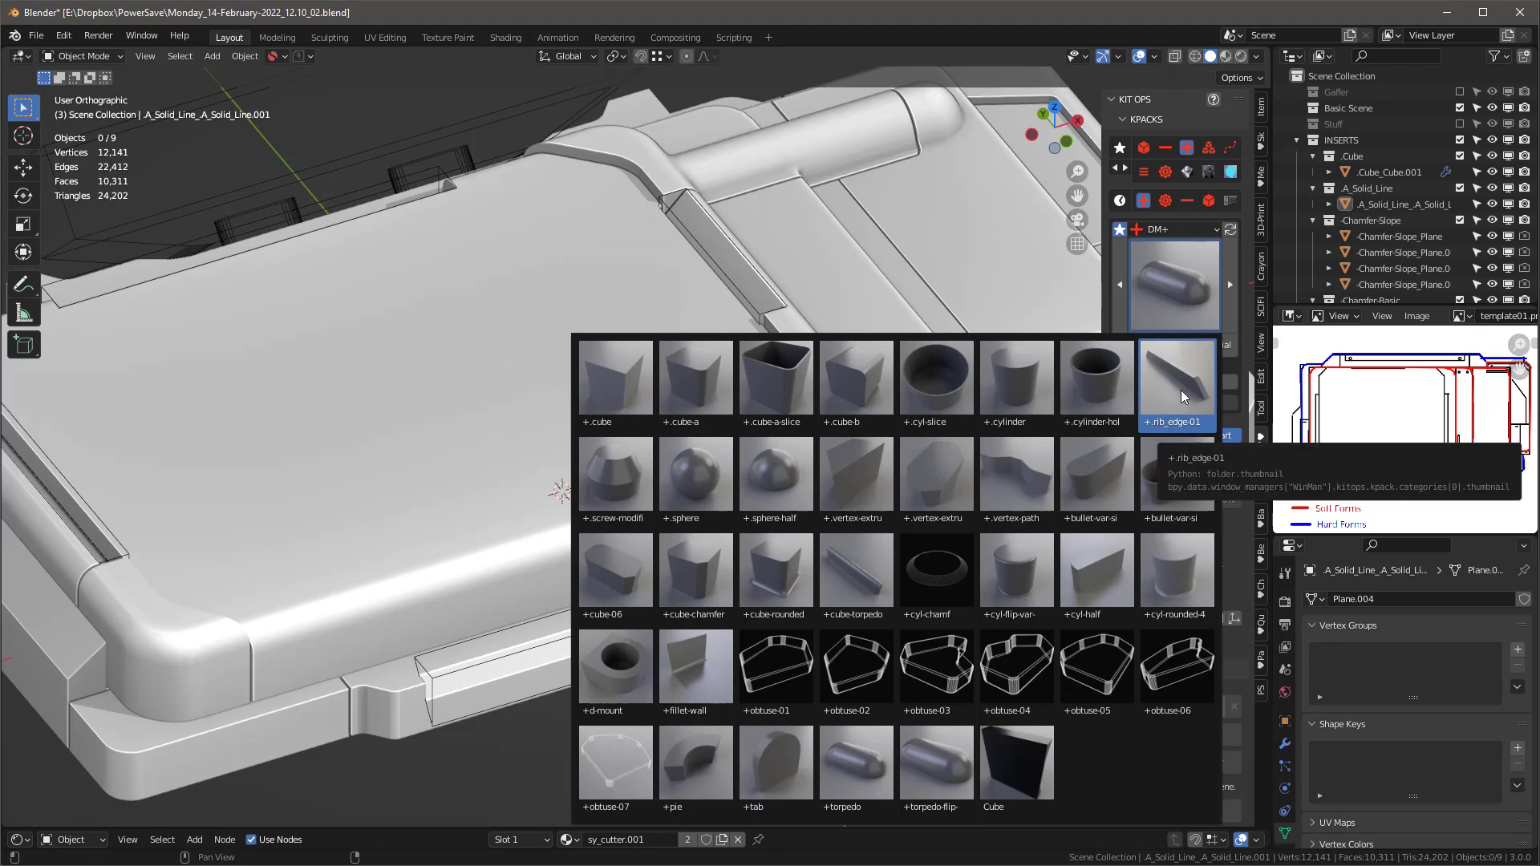
left_click(616, 381)
Step: Add the cube insert on the base plate's front ledge, stretch it along X, apply its scale and nudge it into position
left_click(1143, 345)
left_click(719, 554)
left_click_drag(713, 560, 840, 530)
middle_click_drag(840, 562, 806, 385)
left_click(1285, 743)
key("ctrl+a")
left_click_drag(811, 501, 811, 515)
left_click(744, 365)
scroll(754, 361, "down", 3)
middle_click_drag(754, 337, 770, 281)
left_click(514, 506)
key("Tab")
key("l")
key("Tab")
Step: Select the base plate and choose the +.cube-a-slice insert from the DM+ pack
left_click(642, 682)
middle_click_drag(658, 479, 665, 553)
left_click(1144, 150)
left_click(1203, 282)
left_click(1187, 149)
left_click(1187, 277)
left_click(780, 381)
scroll(667, 428, "down", 1)
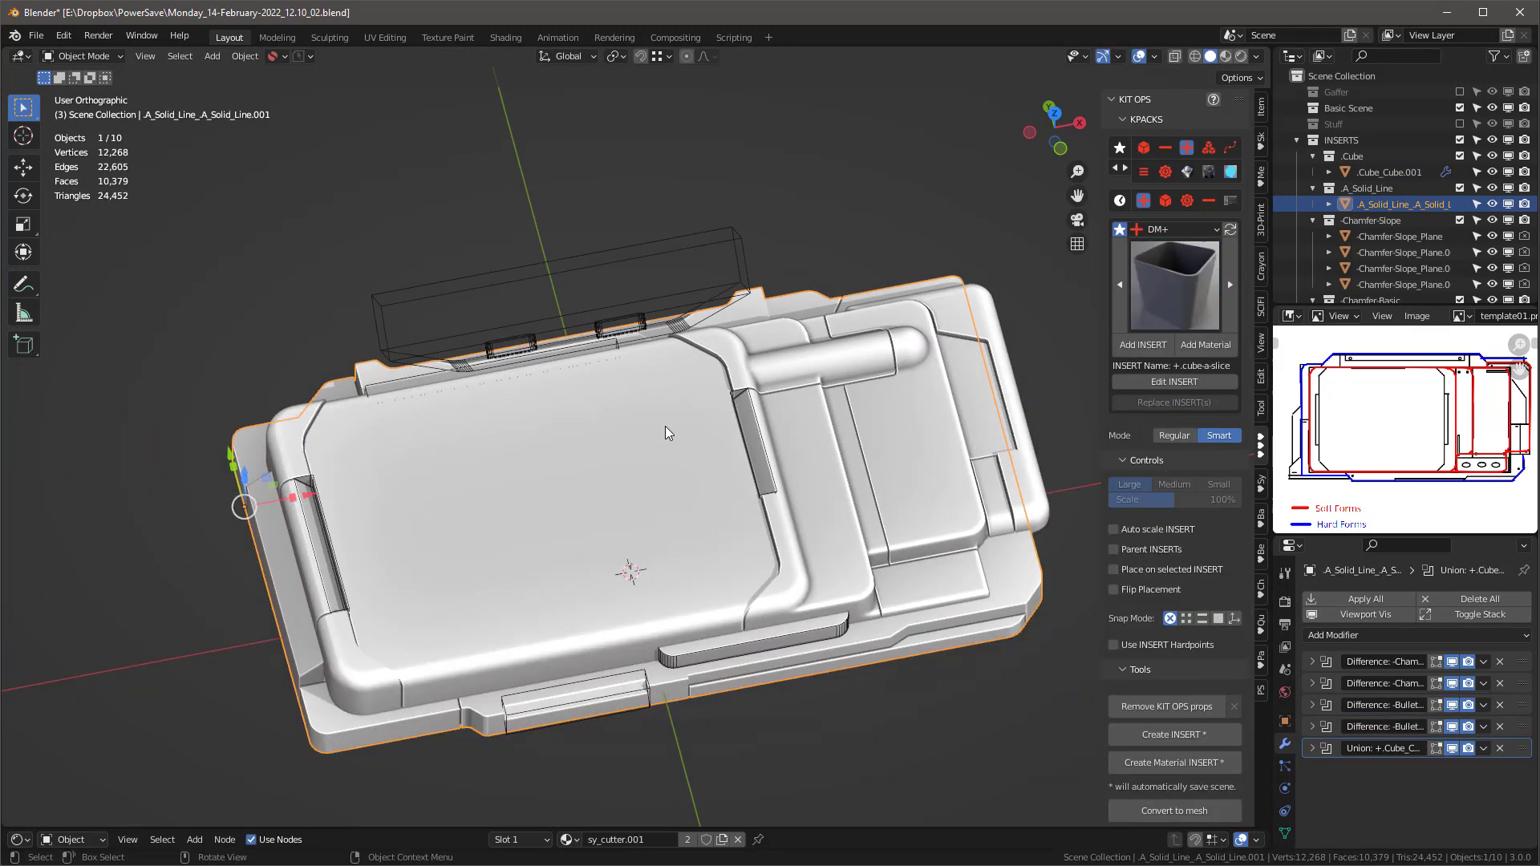
Step: Place the cube-a-slice insert face-snapped on the soft form's large top panel in top view
middle_click_drag(666, 423, 619, 493, "alt")
left_click(593, 499)
key("f")
middle_click_drag(542, 531, 543, 529)
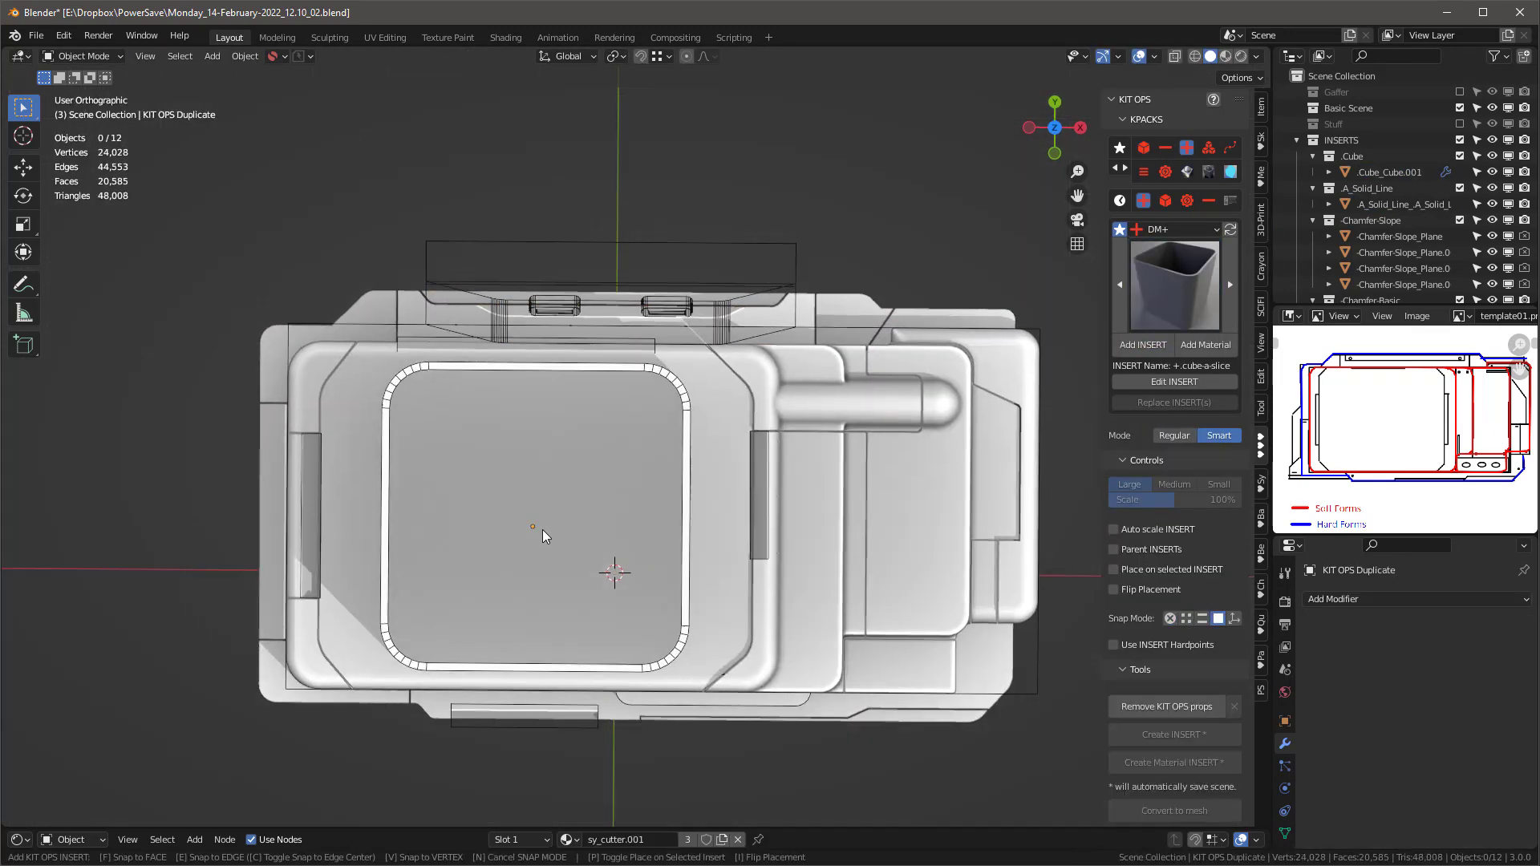
middle_click_drag(614, 459, 608, 473, "alt")
left_click(598, 501)
Step: Stretch the frame insert along X, adjust its Y size and height, and apply its scale
left_click_drag(589, 520, 606, 522)
left_click_drag(536, 467, 537, 467)
middle_click_drag(532, 584, 532, 567, "alt")
left_click_drag(535, 626, 538, 691)
middle_click_drag(592, 481, 611, 542, "alt")
key("ctrl+a")
left_click(611, 542)
Step: Set the frame insert's Solidify thickness to 0.007 m and fine-tune its scale to fit the top panel
middle_click_drag(624, 554, 589, 448, "shift")
left_click_drag(1464, 724, 1436, 703)
scroll(1484, 759, "down", 10)
scroll(1482, 750, "up", 3)
key("s")
left_click(516, 390)
scroll(546, 418, "up", 1)
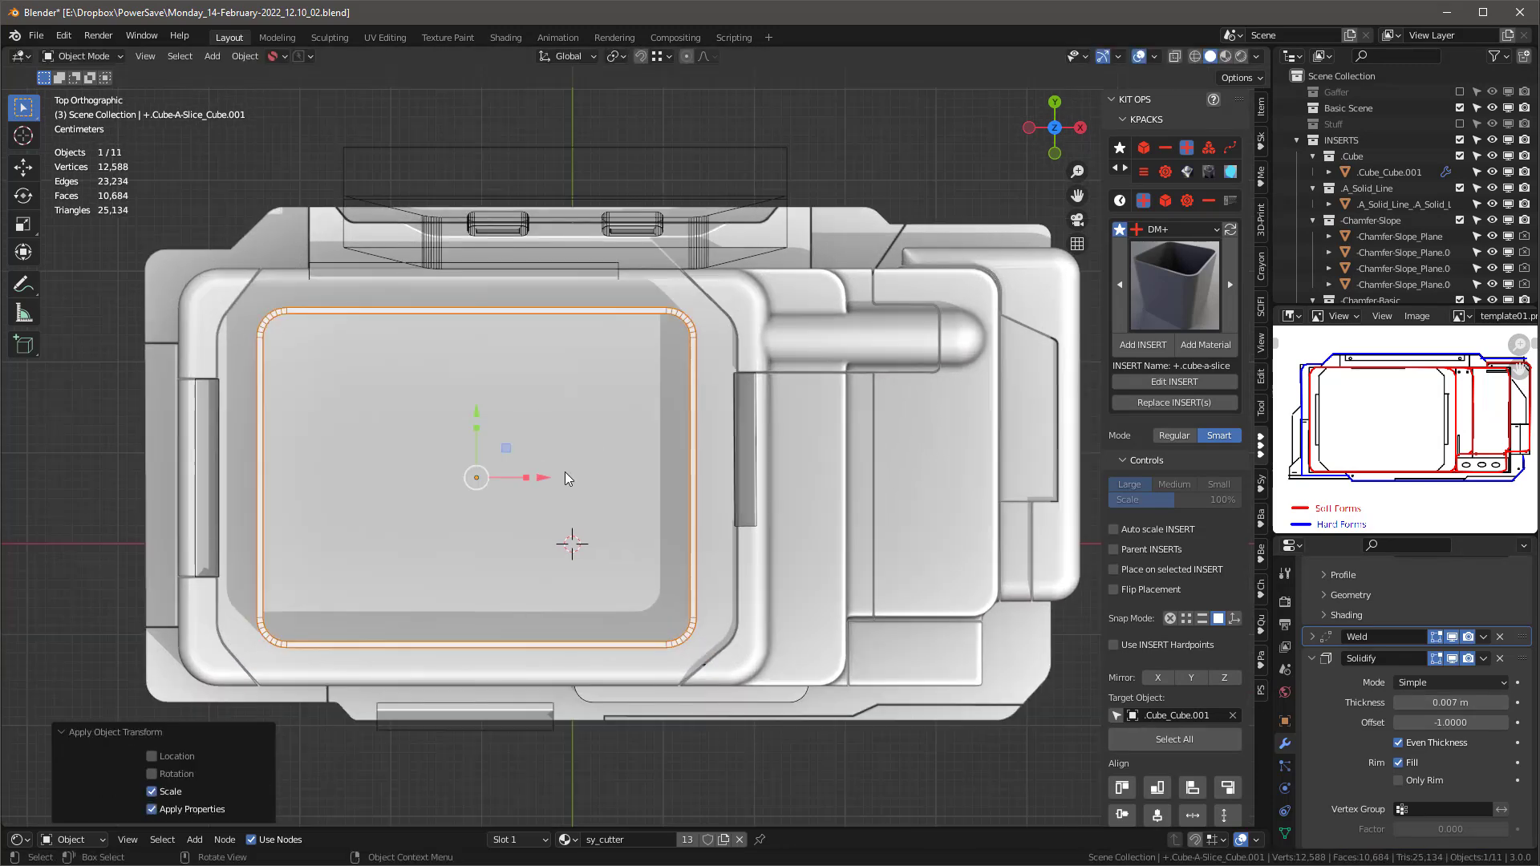
middle_click_drag(560, 432, 602, 309)
left_click_drag(479, 428, 479, 433)
Step: Check the frame insert from above, select the soft form and save the file
scroll(480, 433, "down", 3)
middle_click_drag(642, 565, 801, 484)
scroll(661, 607, "up", 1)
key("KP_7")
scroll(721, 514, "up", 3)
left_click(552, 478)
key("ctrl+s")
Step: Convert the soft form with its chamfer and frame inserts to mesh
scroll(642, 425, "down", 2)
middle_click_drag(634, 425, 545, 402)
scroll(652, 442, "up", 1)
scroll(643, 340, "up", 3)
scroll(562, 402, "down", 4)
scroll(1176, 768, "down", 4)
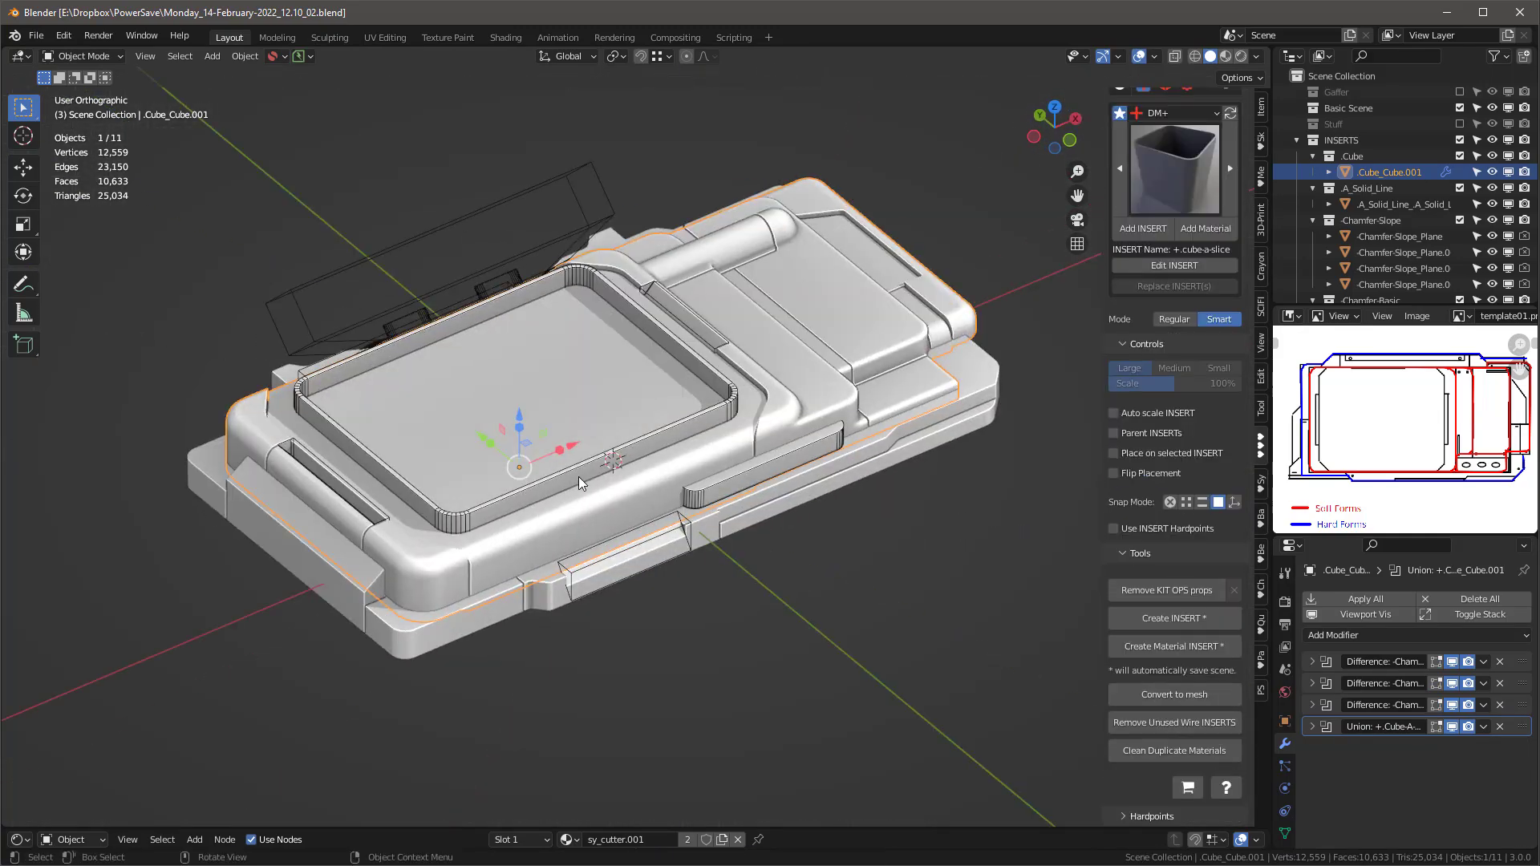
left_click(1162, 694)
Step: Choose the -rib-cutter-01 insert from the DM- pack for the soft form and view the model from the side
middle_click_drag(642, 450, 561, 386, "alt")
scroll(561, 385, "up", 4)
scroll(1166, 152, "up", 4)
left_click(1167, 147)
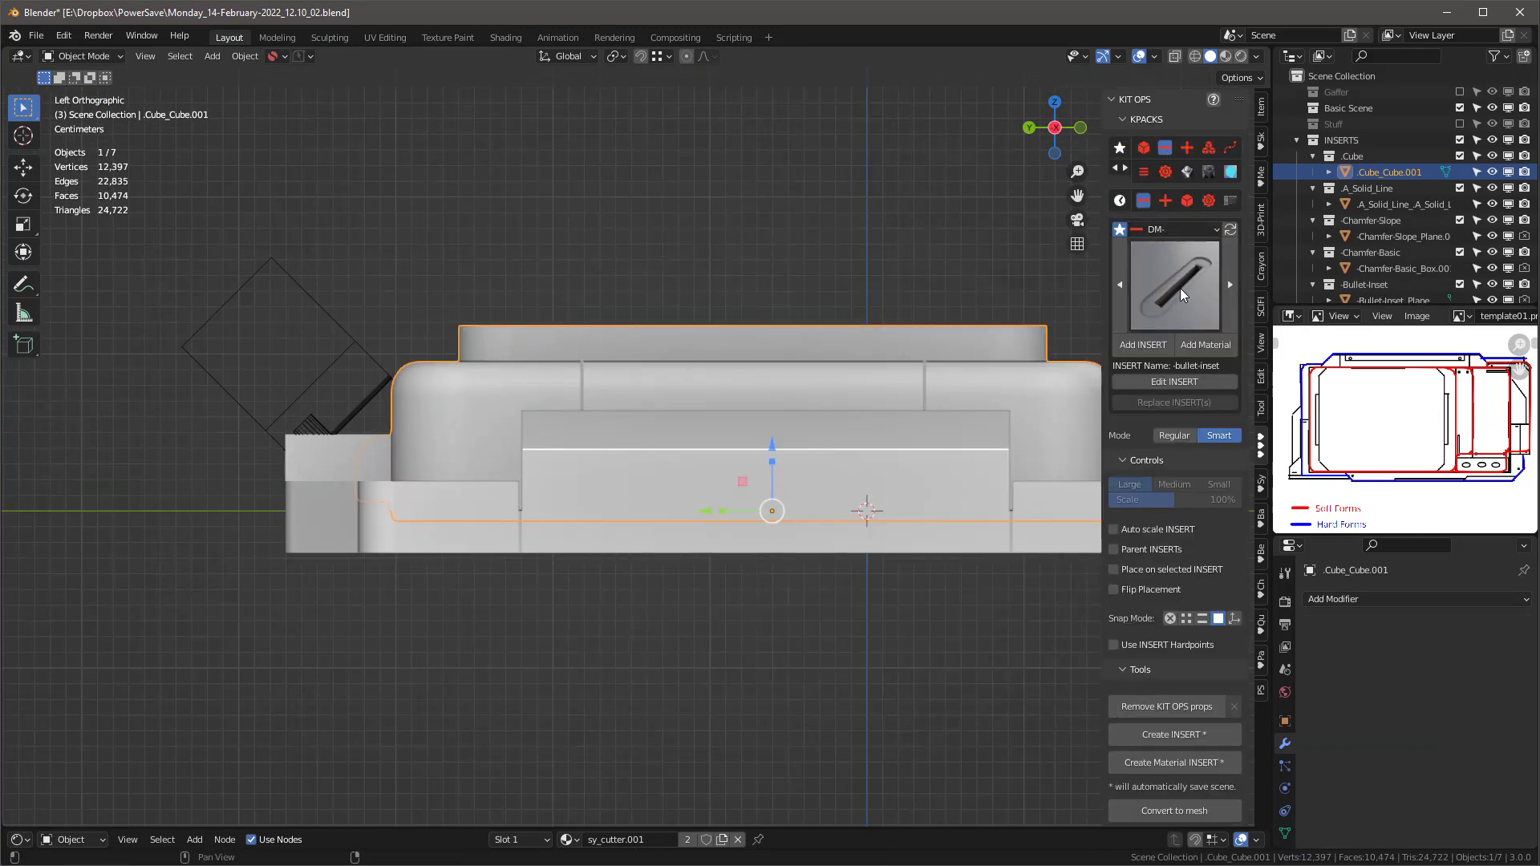
left_click(1180, 289)
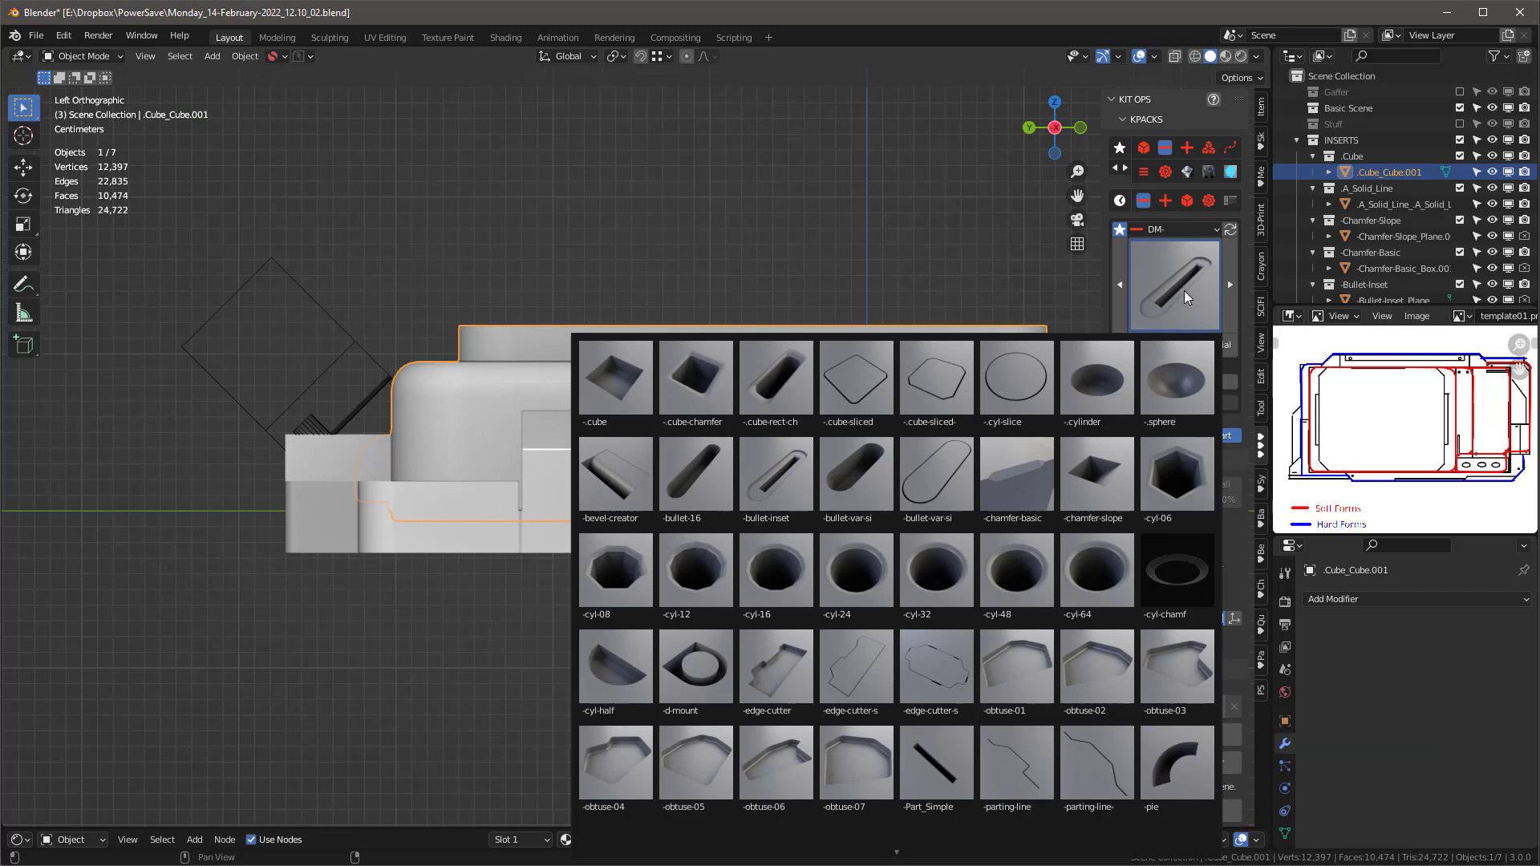
scroll(701, 738, "down", 3)
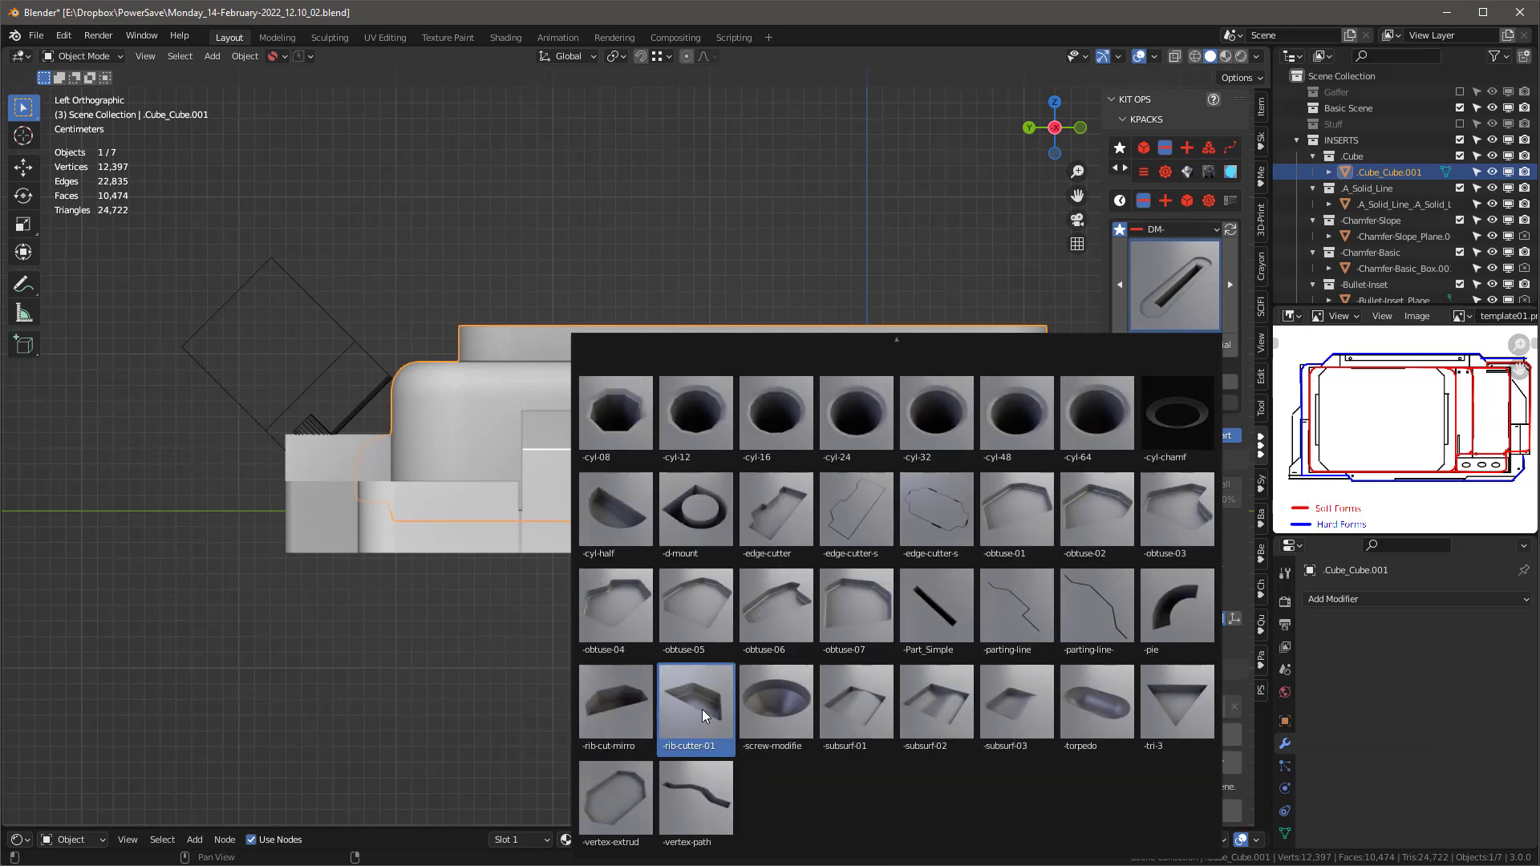
left_click(701, 710)
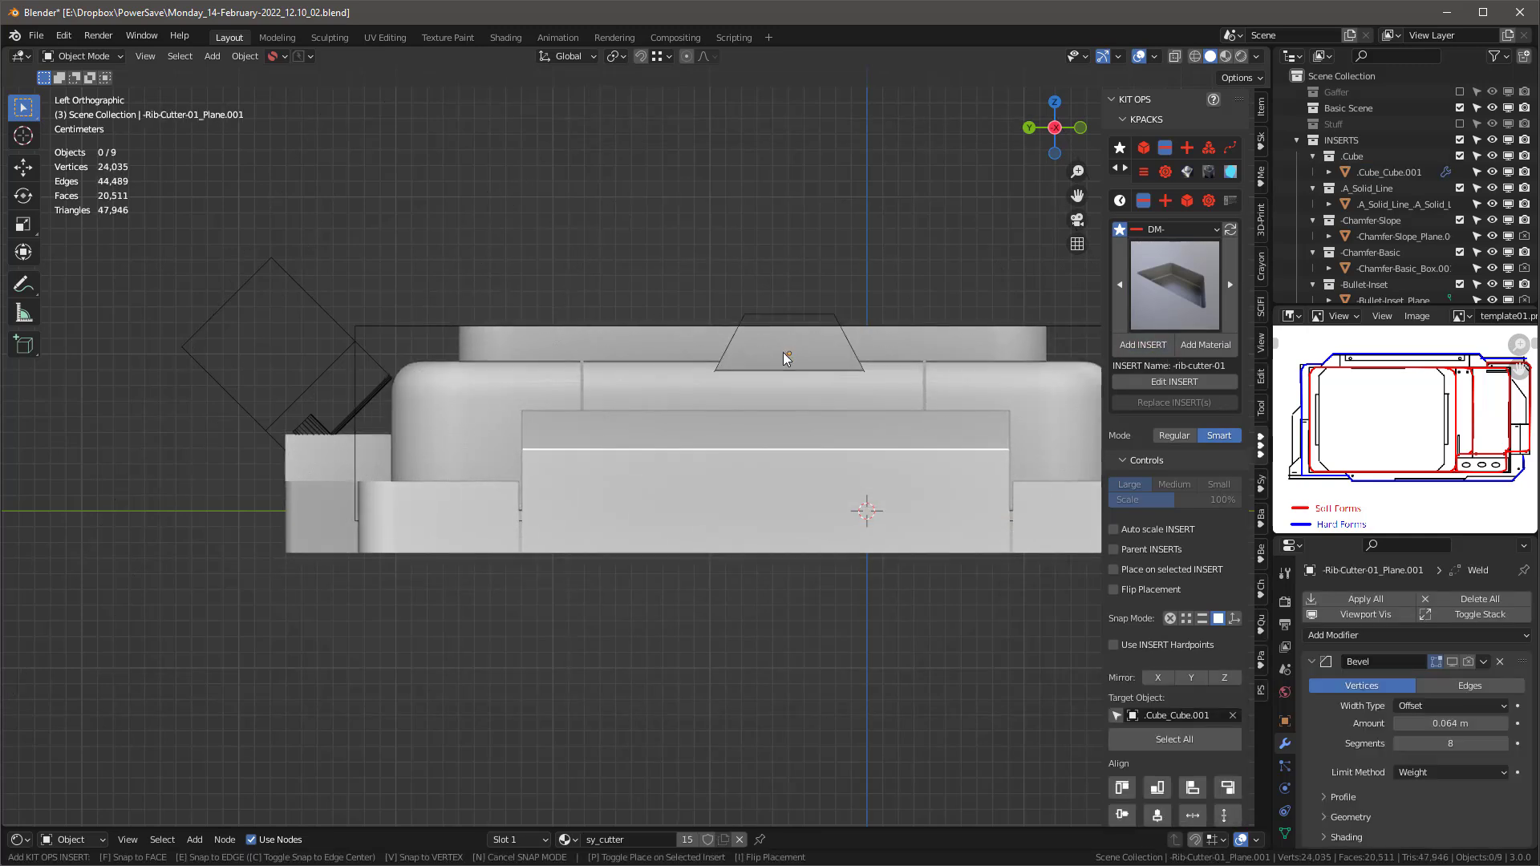
Step: Place the rib cutter on the raised frame's end wall and move it in Y and Z over the wall's upper edge
left_click(783, 350)
scroll(812, 349, "up", 3)
key("g")
left_click(716, 285)
middle_click_drag(716, 288, 589, 398)
Step: Set the rib cutter's Solidify offset to -1 and thickness to 4.57 m to cut through both frame walls
key("KP_7")
scroll(594, 400, "down", 8)
scroll(1338, 730, "down", 5)
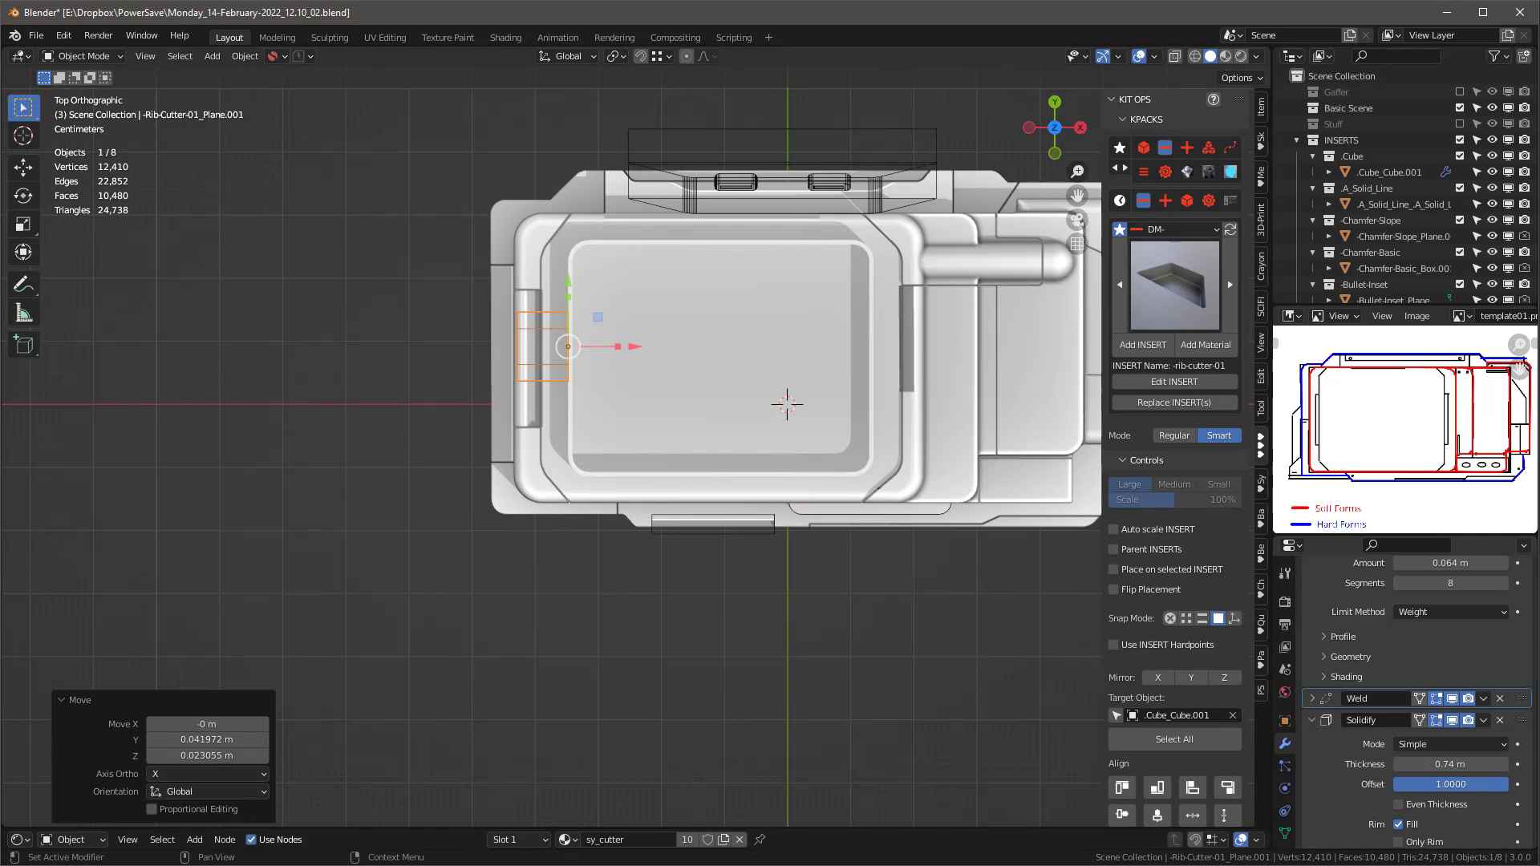
left_click_drag(1451, 784, 1504, 765)
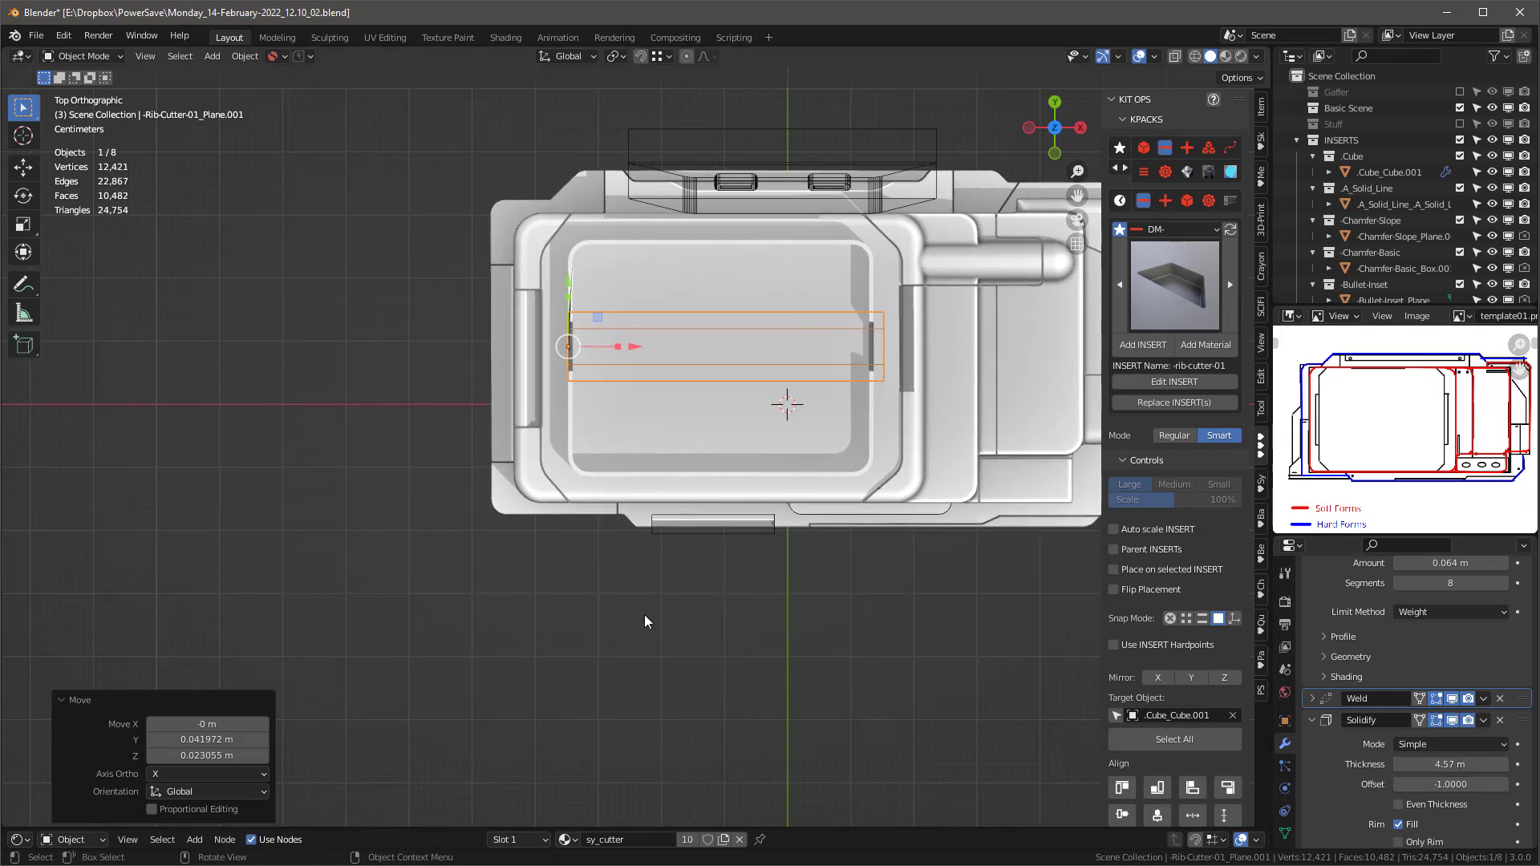
Step: Widen the rib cutter along Y across the frame and apply its scale
middle_click_drag(639, 619, 818, 427, "alt")
scroll(728, 332, "down", 1, "alt")
scroll(728, 332, "up", 8)
left_click_drag(668, 395, 570, 394)
key("ctrl+a")
left_click(585, 426)
Step: Adjust the rib cutter's profile by scaling its geometry in Edit Mode
key("Tab")
scroll(641, 449, "down", 3)
left_click(618, 443)
key("s")
left_click(602, 442)
key("grave")
middle_click_drag(602, 442, 723, 393)
key("Tab")
Step: Reposition the rib cutter over the frame, set its Solidify thickness to 0.526 m and deselect it
scroll(675, 416, "down", 3)
left_click_drag(878, 337, 891, 373)
middle_click_drag(890, 373, 881, 368)
scroll(881, 368, "down", 1)
scroll(1454, 699, "down", 5)
scroll(1454, 699, "up", 3)
left_click_drag(1454, 700, 1340, 700)
middle_click_drag(774, 598, 537, 598)
left_click(651, 553)
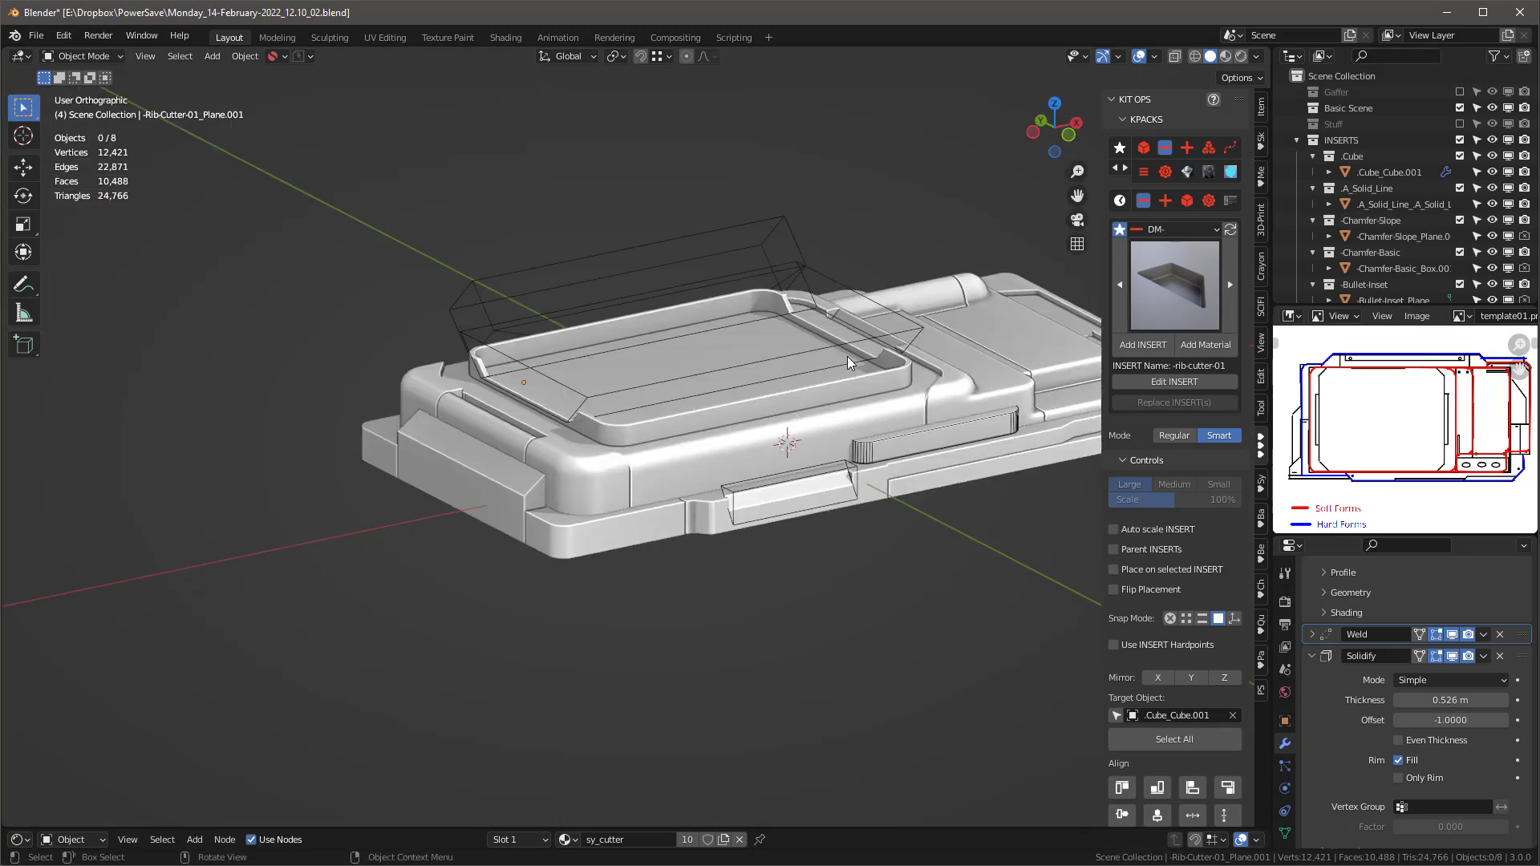
Step: Select the soft form and enlarge the shader editor area
scroll(651, 554, "up", 3)
left_click(665, 452)
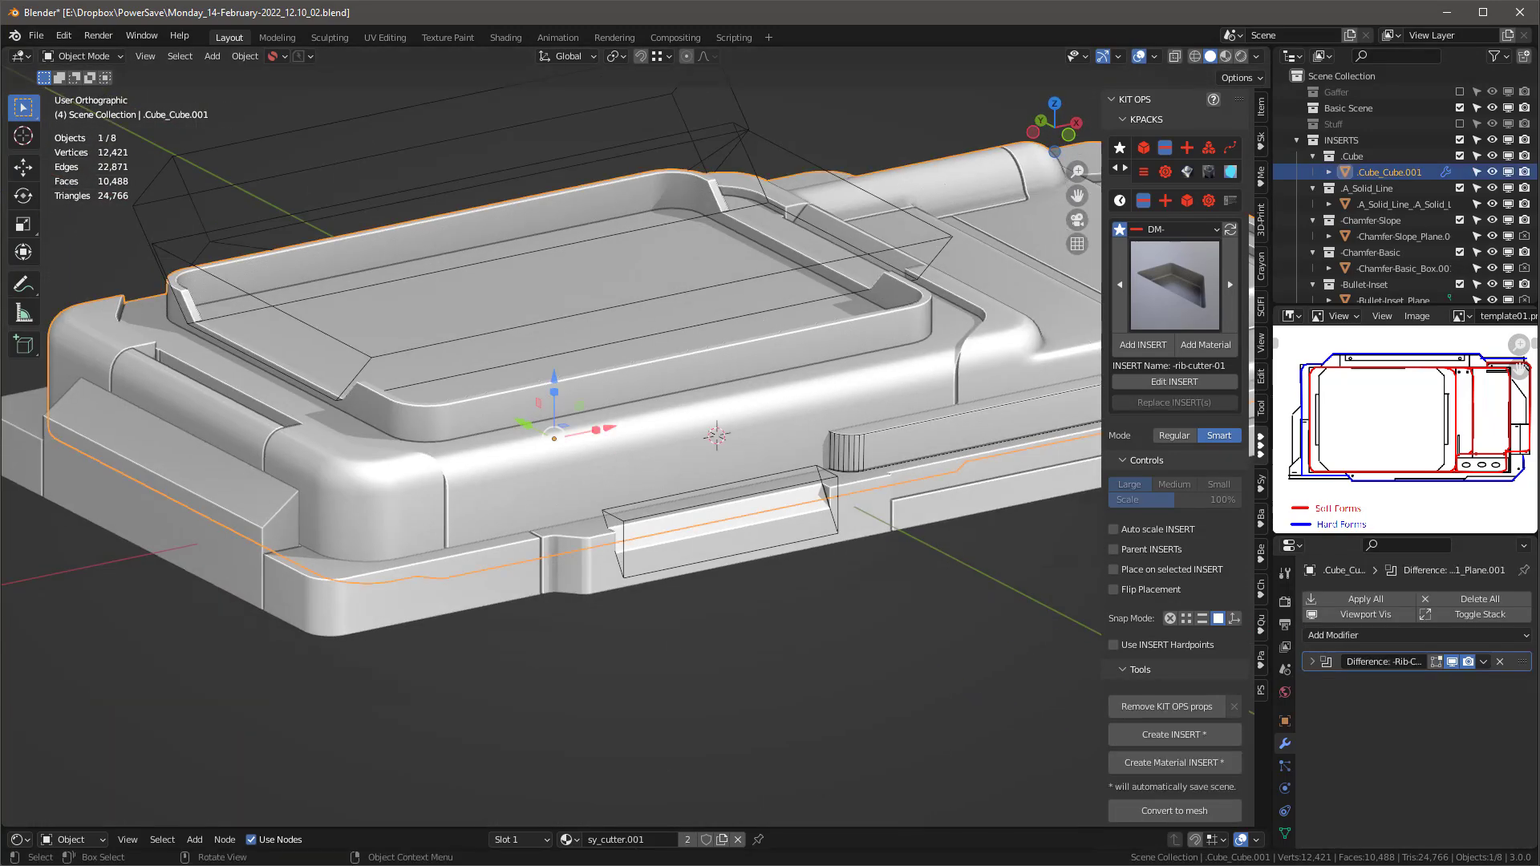
middle_click_drag(741, 552, 658, 578)
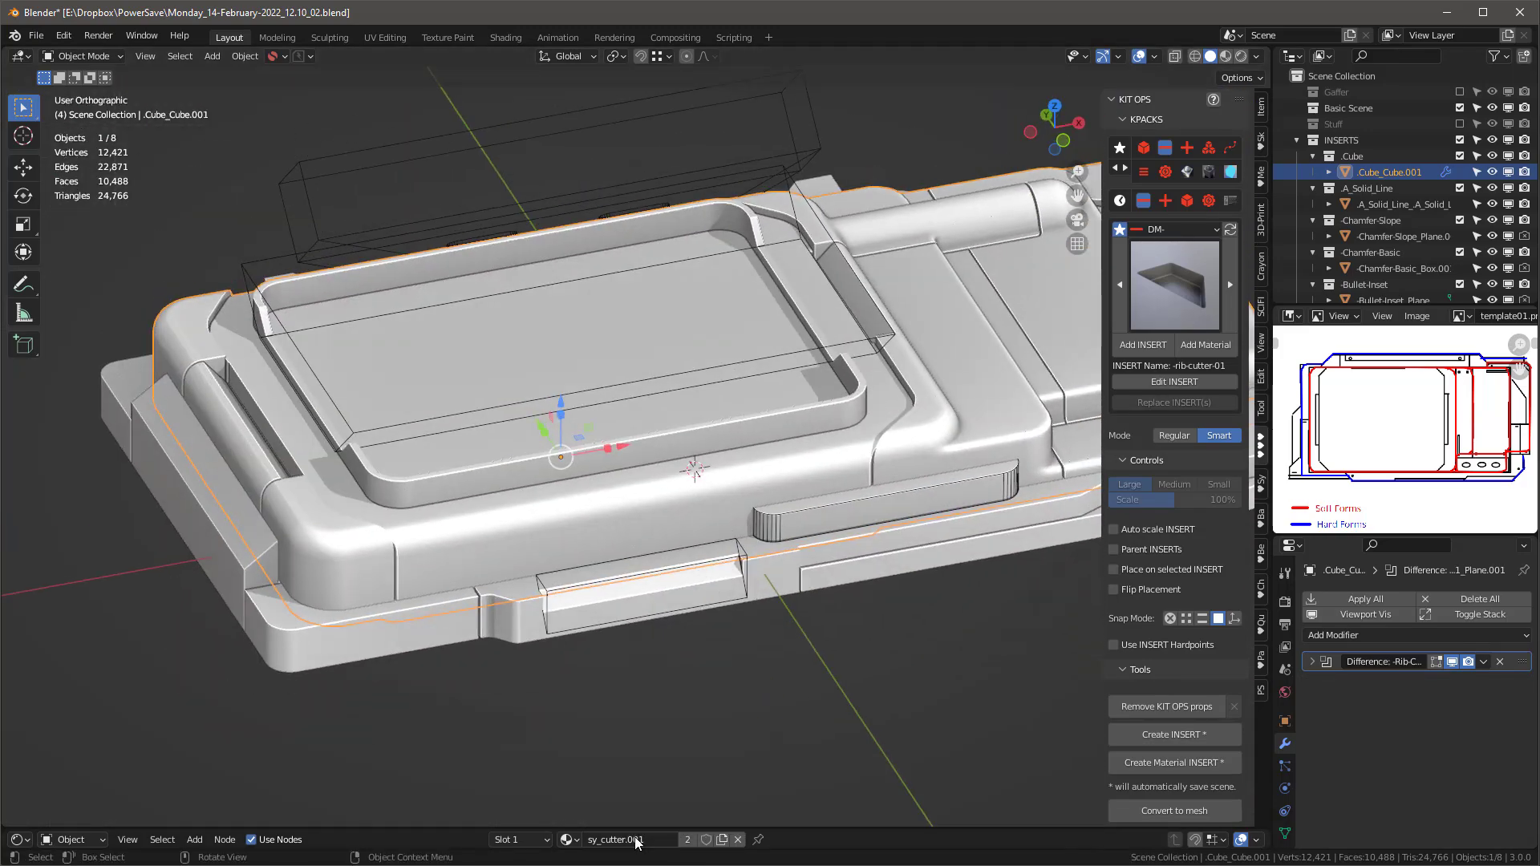
left_click_drag(742, 832, 741, 724)
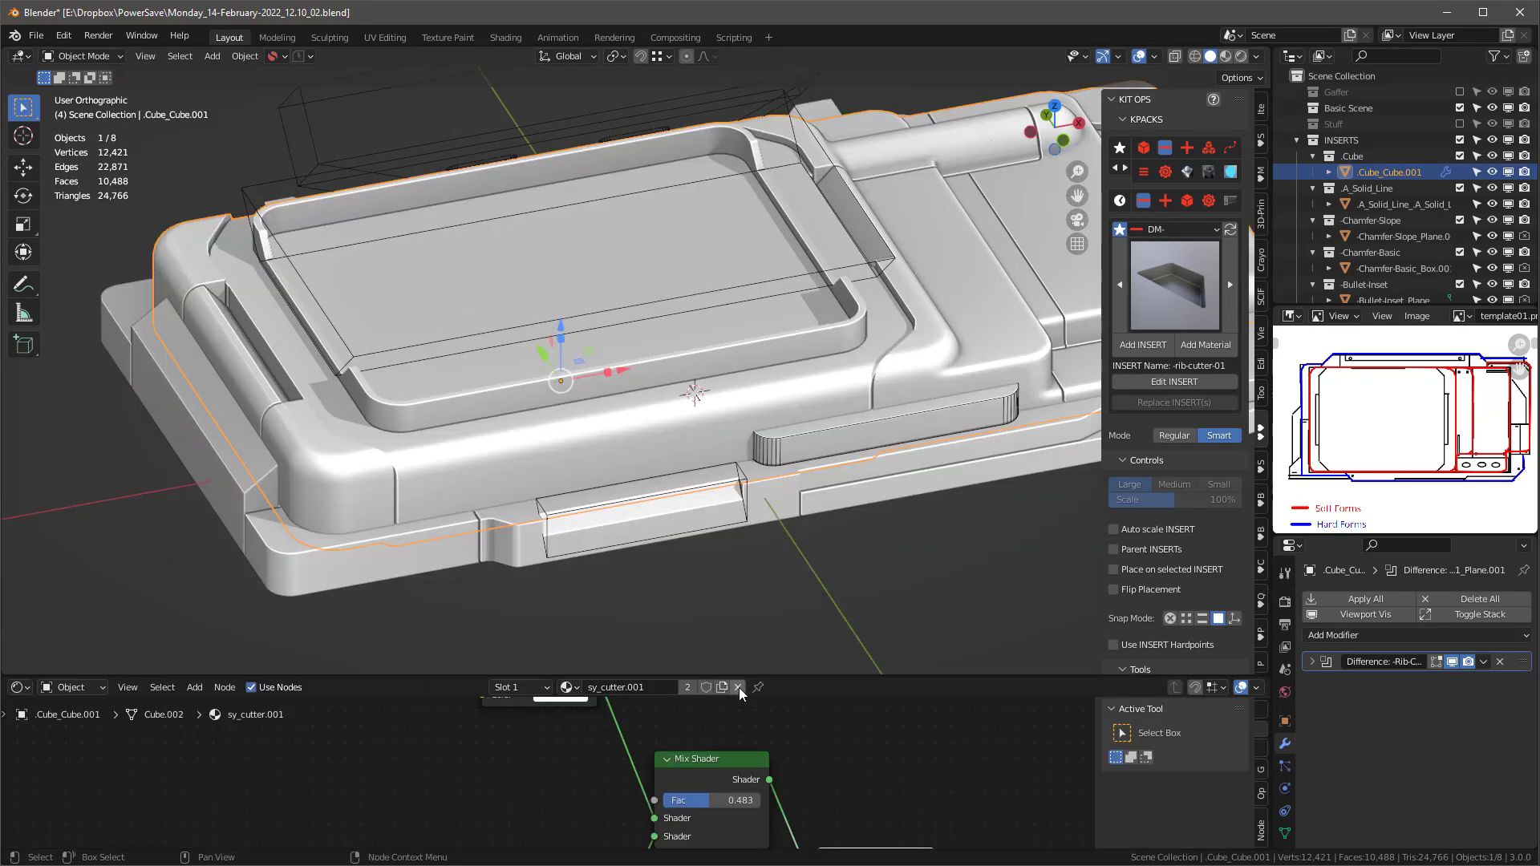
Step: Replace the soft form's sy_cutter.001 material with a new material named ao
left_click(738, 687)
left_click(666, 687)
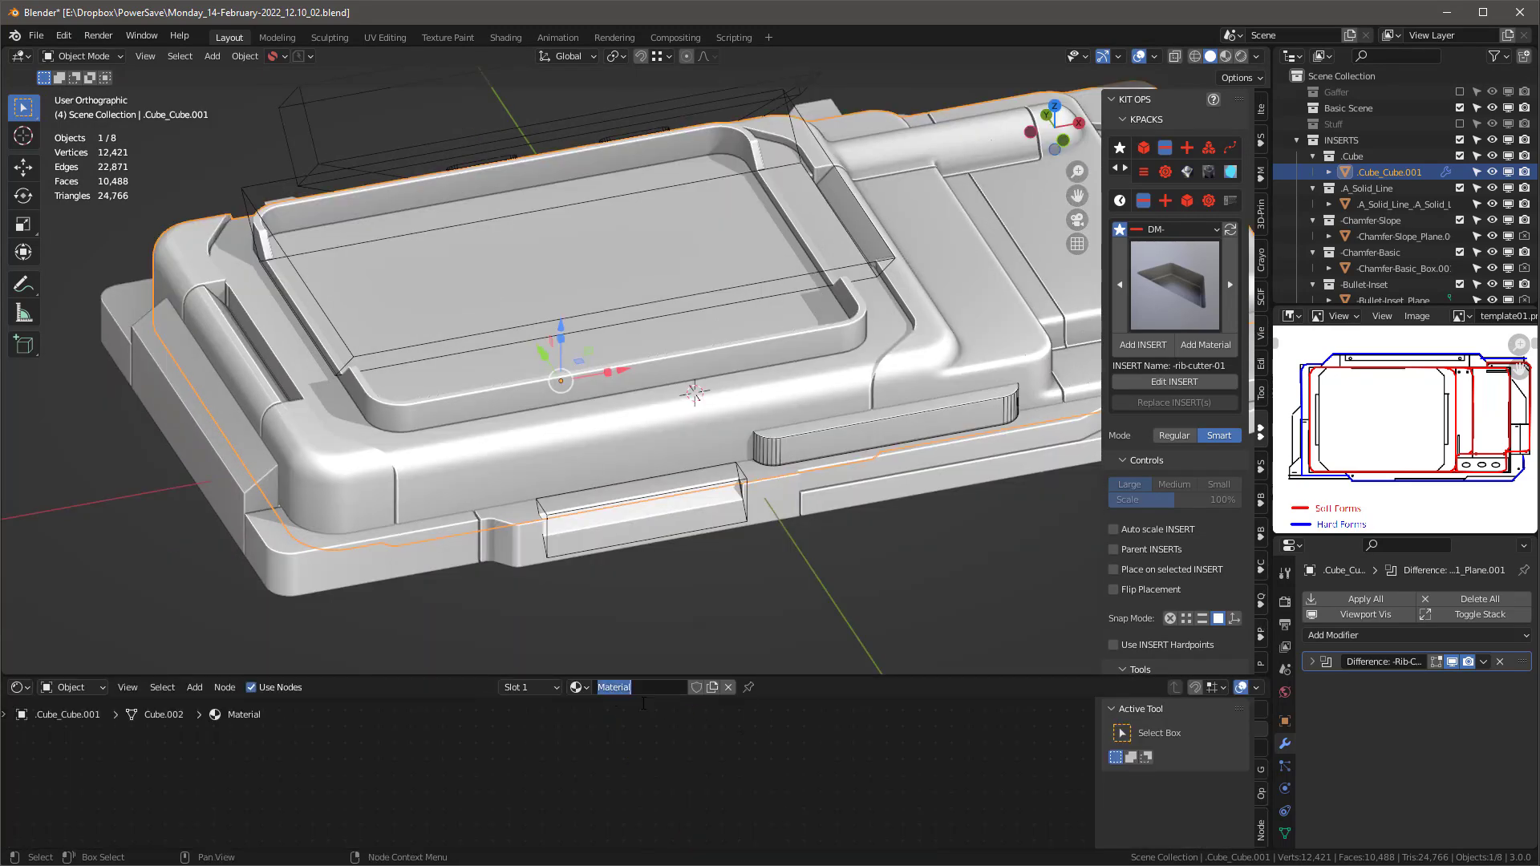
key("Return")
Step: Add an Ambient Occlusion node to the ao material and connect its Color output to the Principled BSDF's Base Color
key("ctrl+space")
middle_click_drag(719, 526, 734, 409)
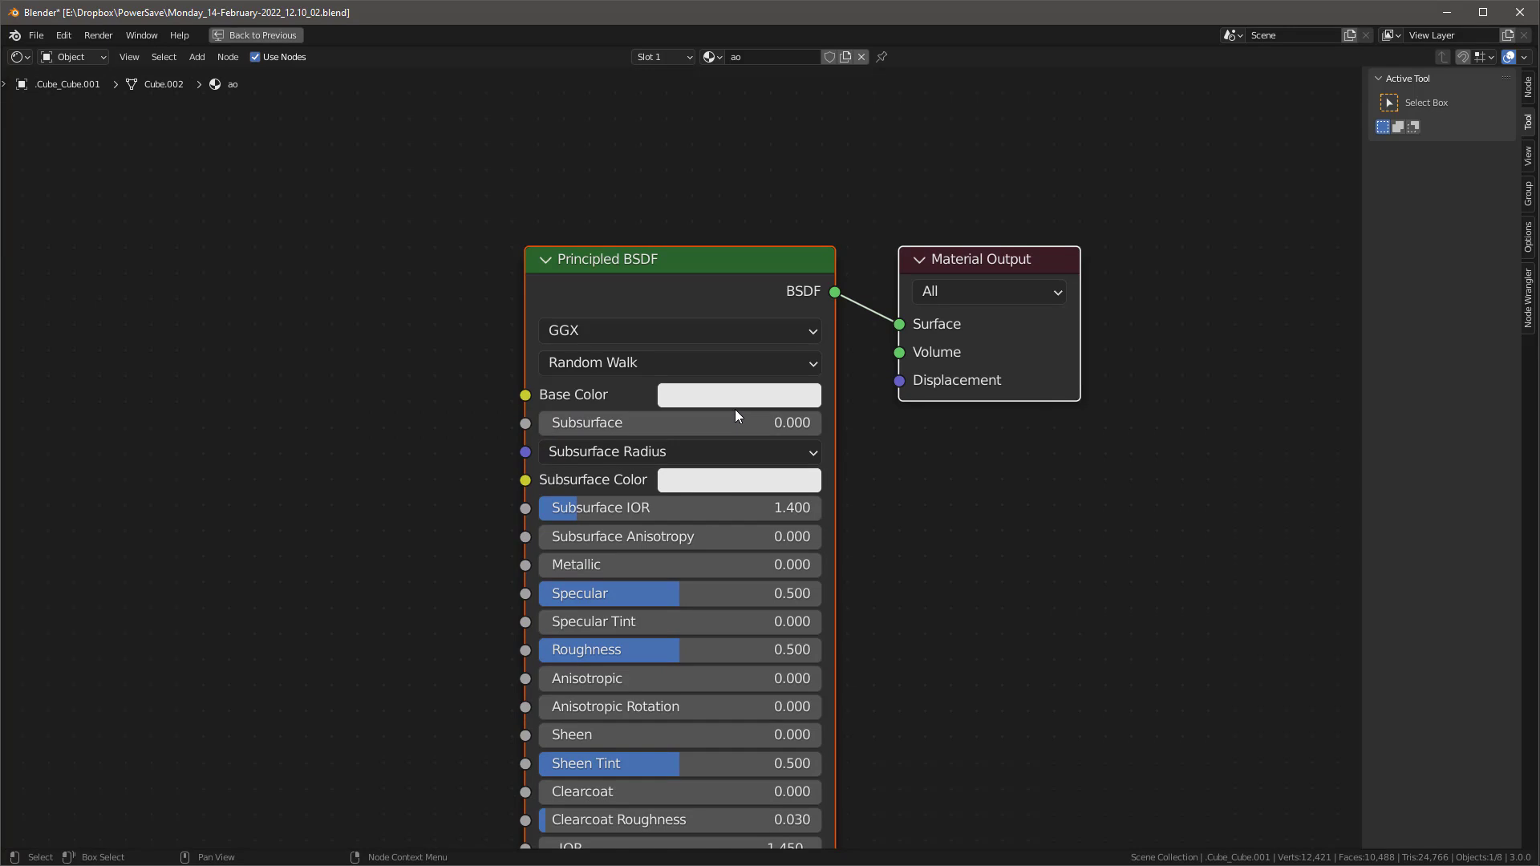
scroll(739, 414, "down", 3)
key("shift+a")
mouse_move(358, 451)
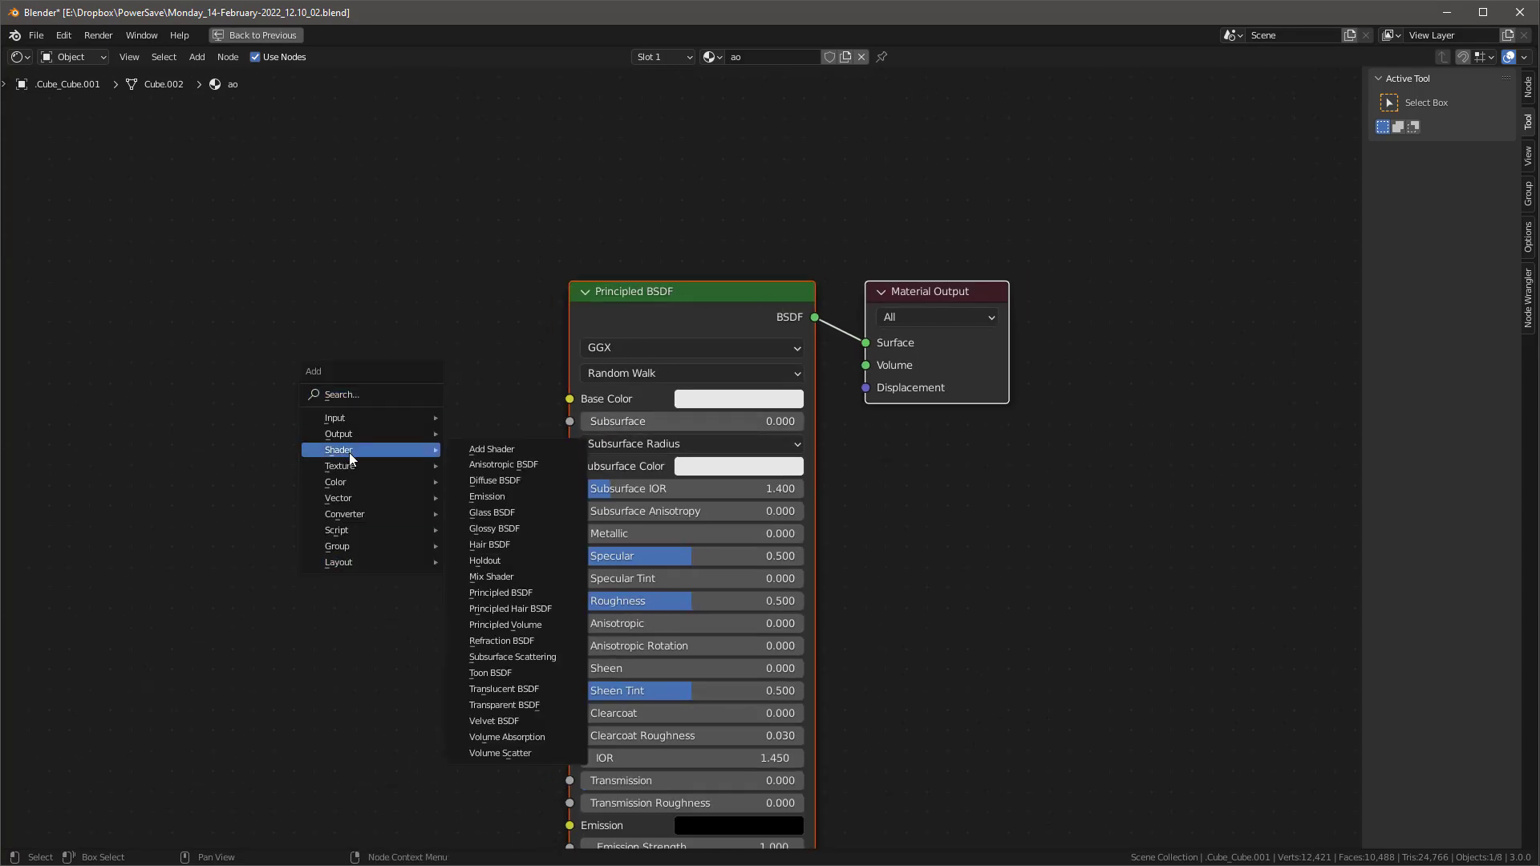
mouse_move(353, 418)
left_click(517, 437)
left_click(345, 361)
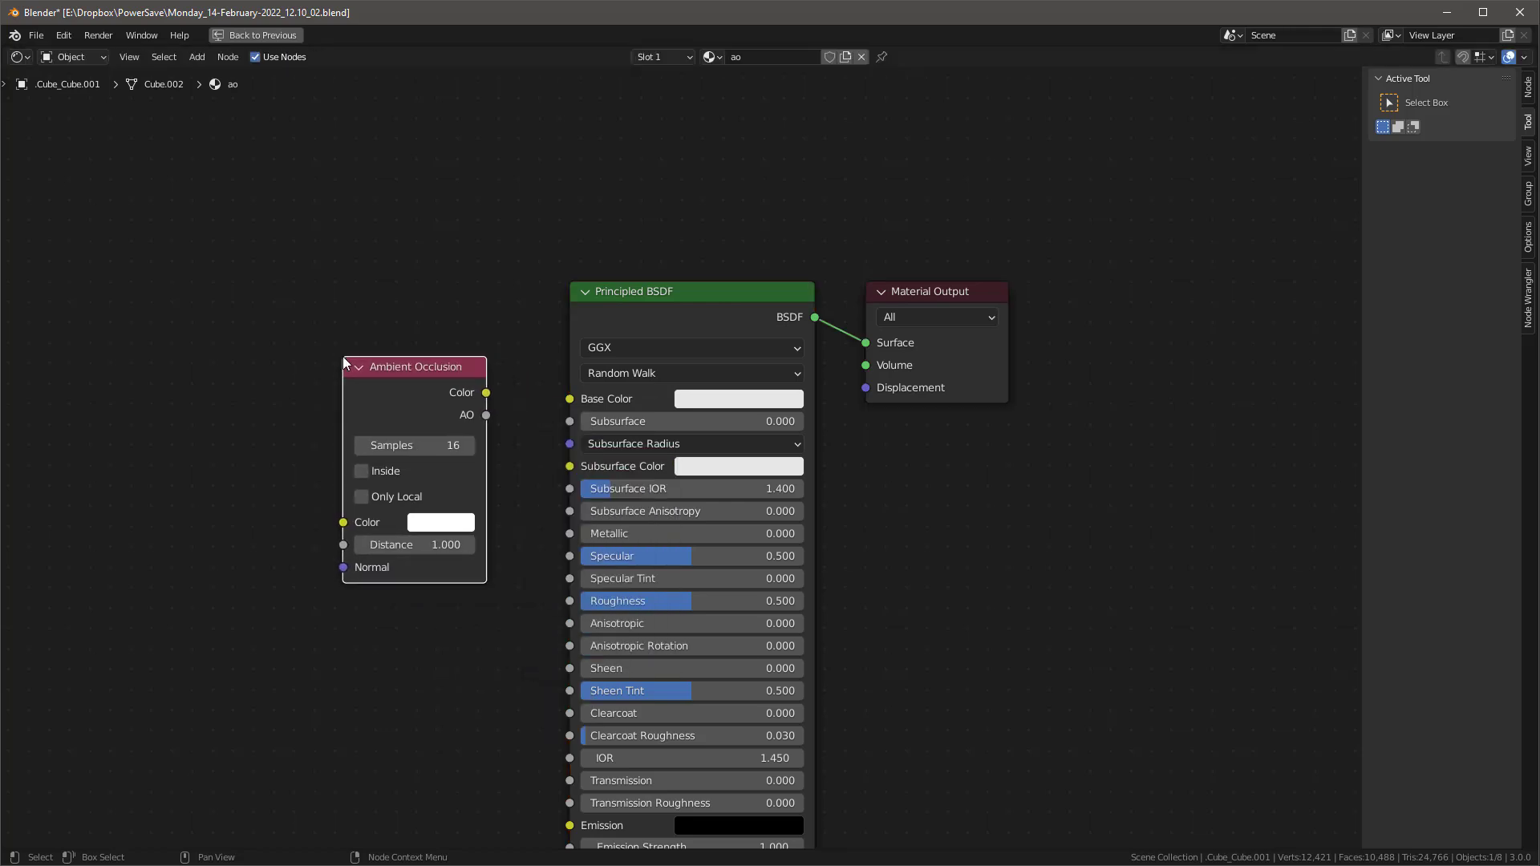
left_click_drag(440, 374, 568, 399)
key("ctrl+space")
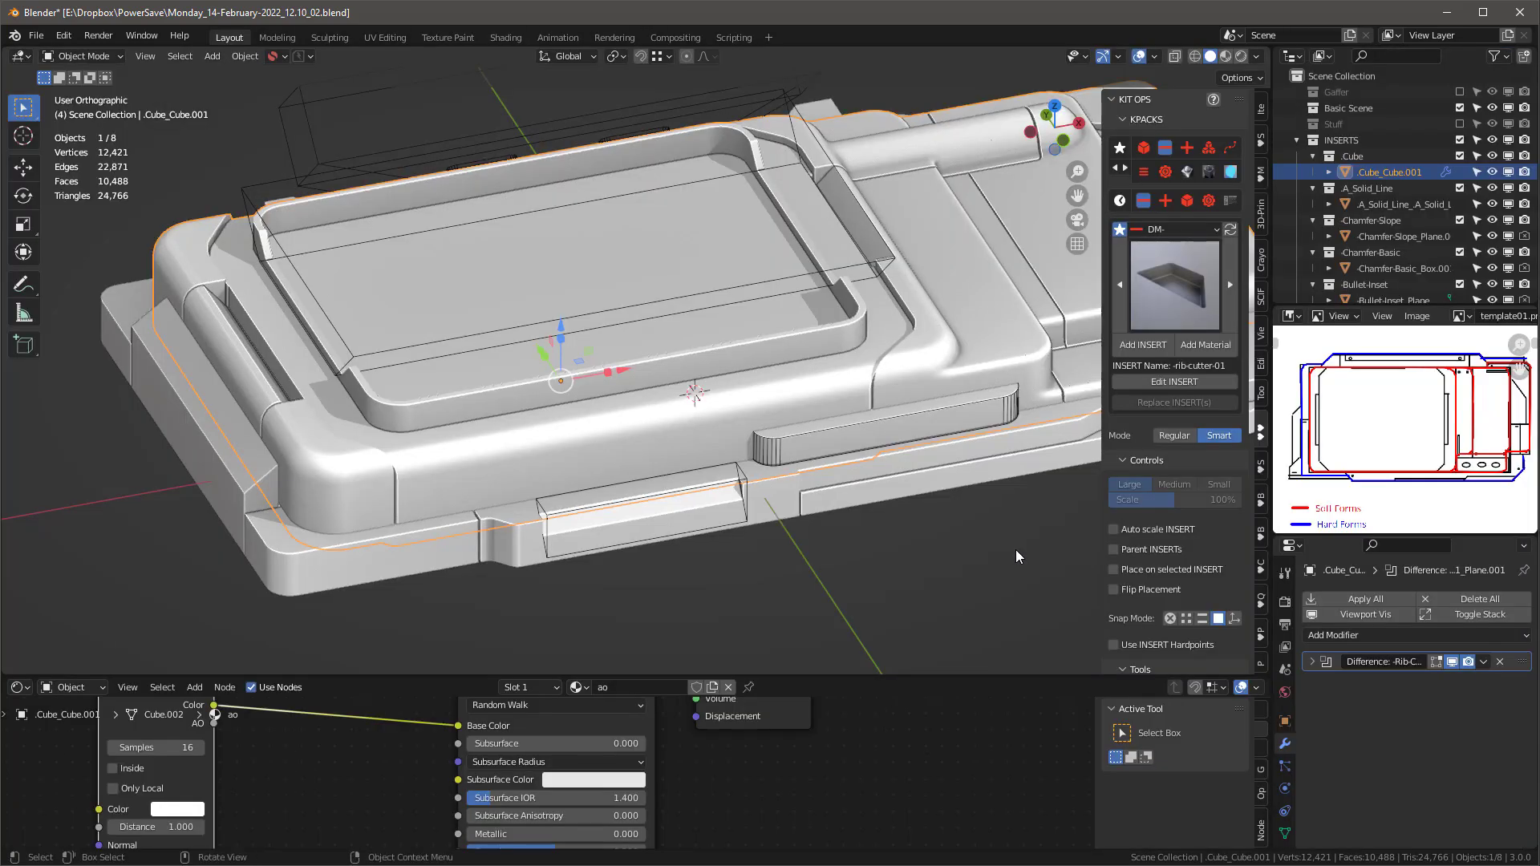
Step: Switch the viewport shading to Material Preview and view the soft form's ambient occlusion material
left_click(1225, 56)
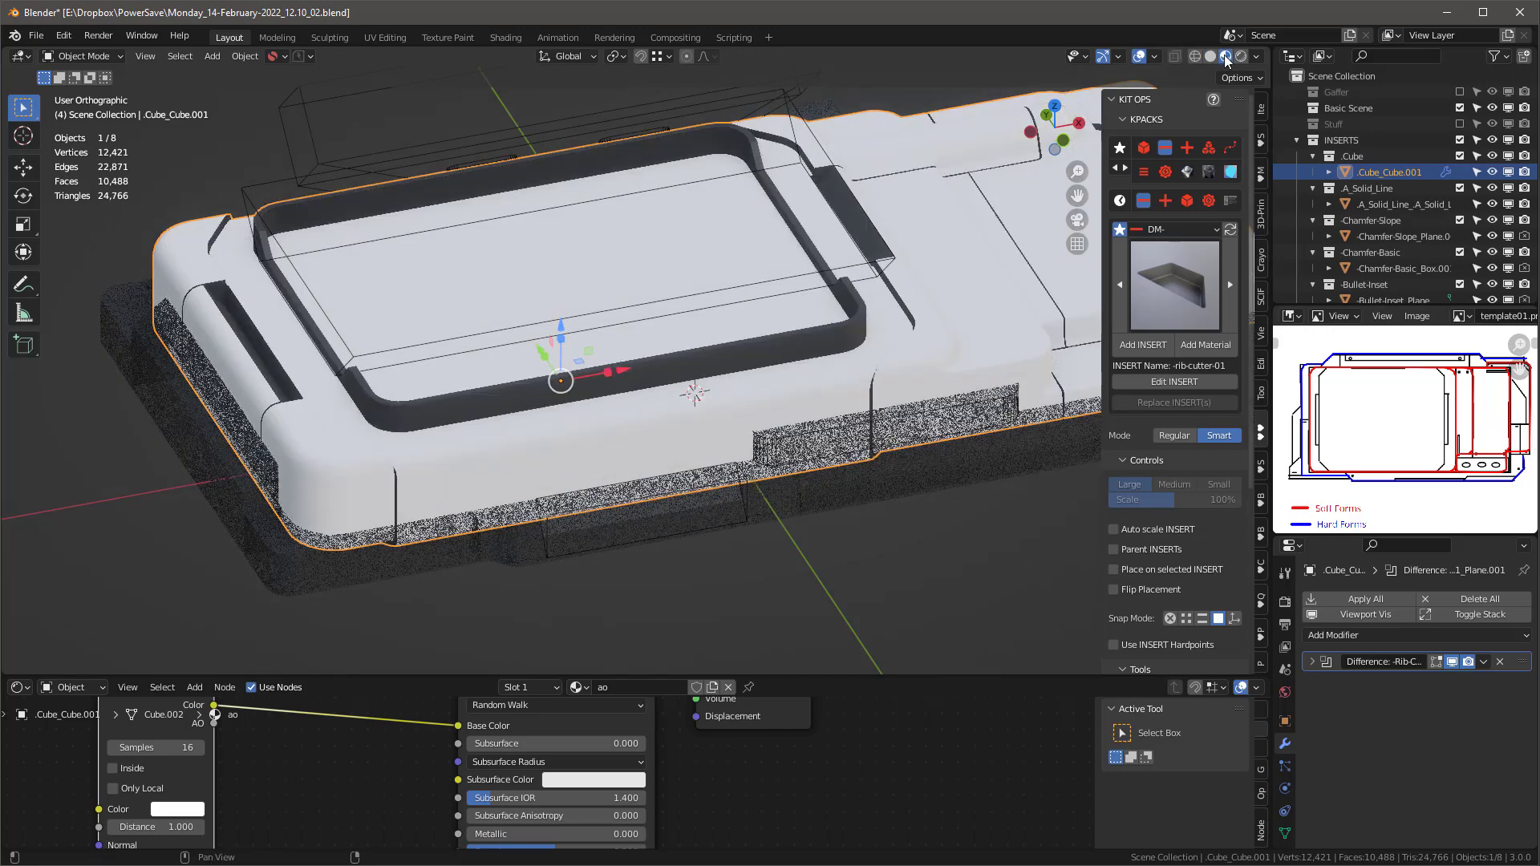
middle_click_drag(679, 503, 546, 450)
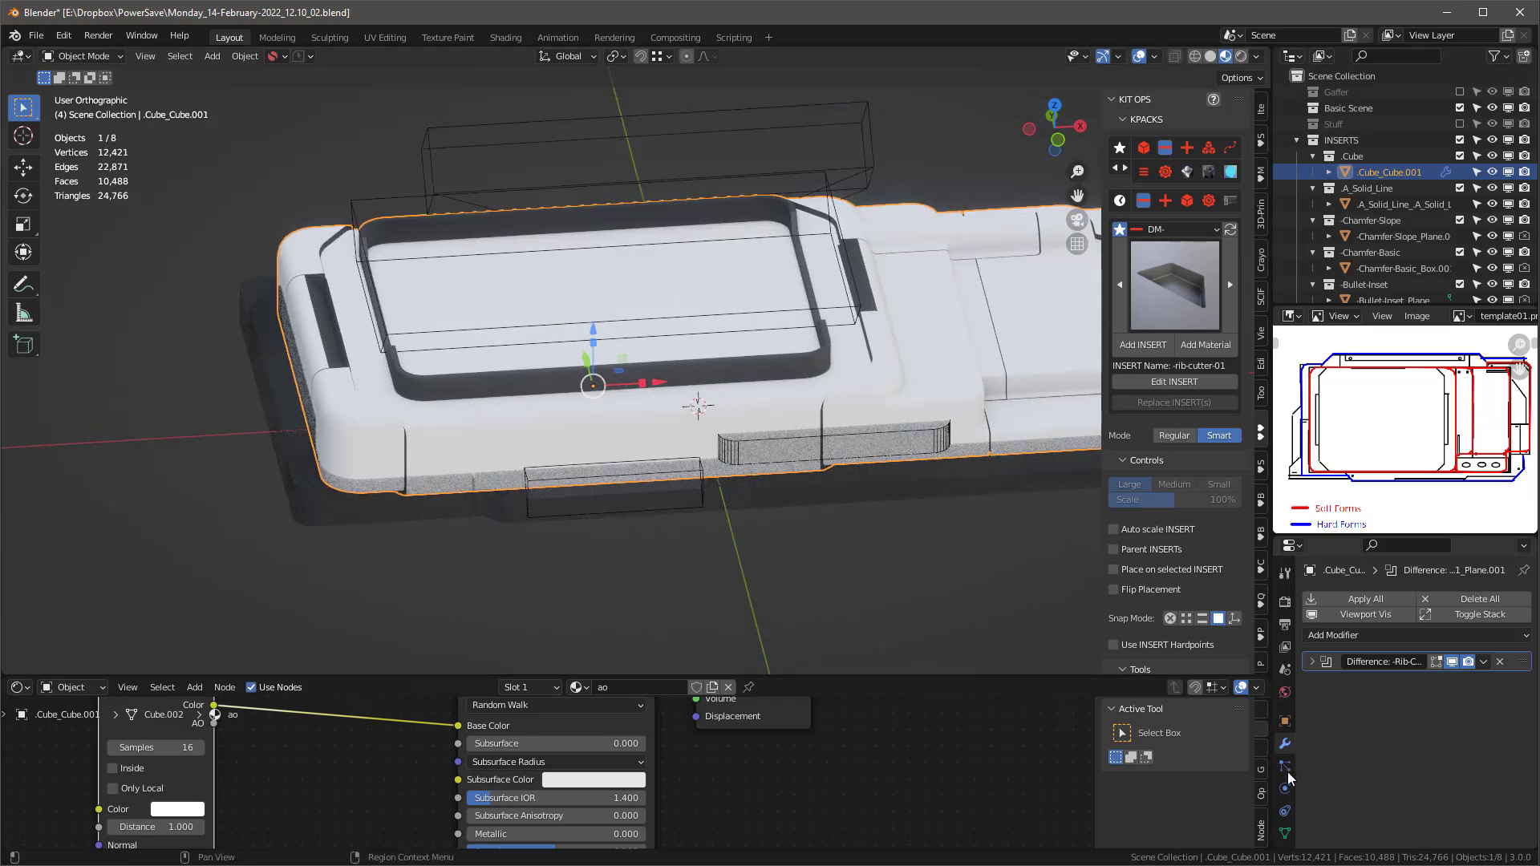
Step: Remove the sy_cutter material slot from the soft form so only the ao material is assigned
scroll(1287, 786, "down", 2)
left_click(1284, 801)
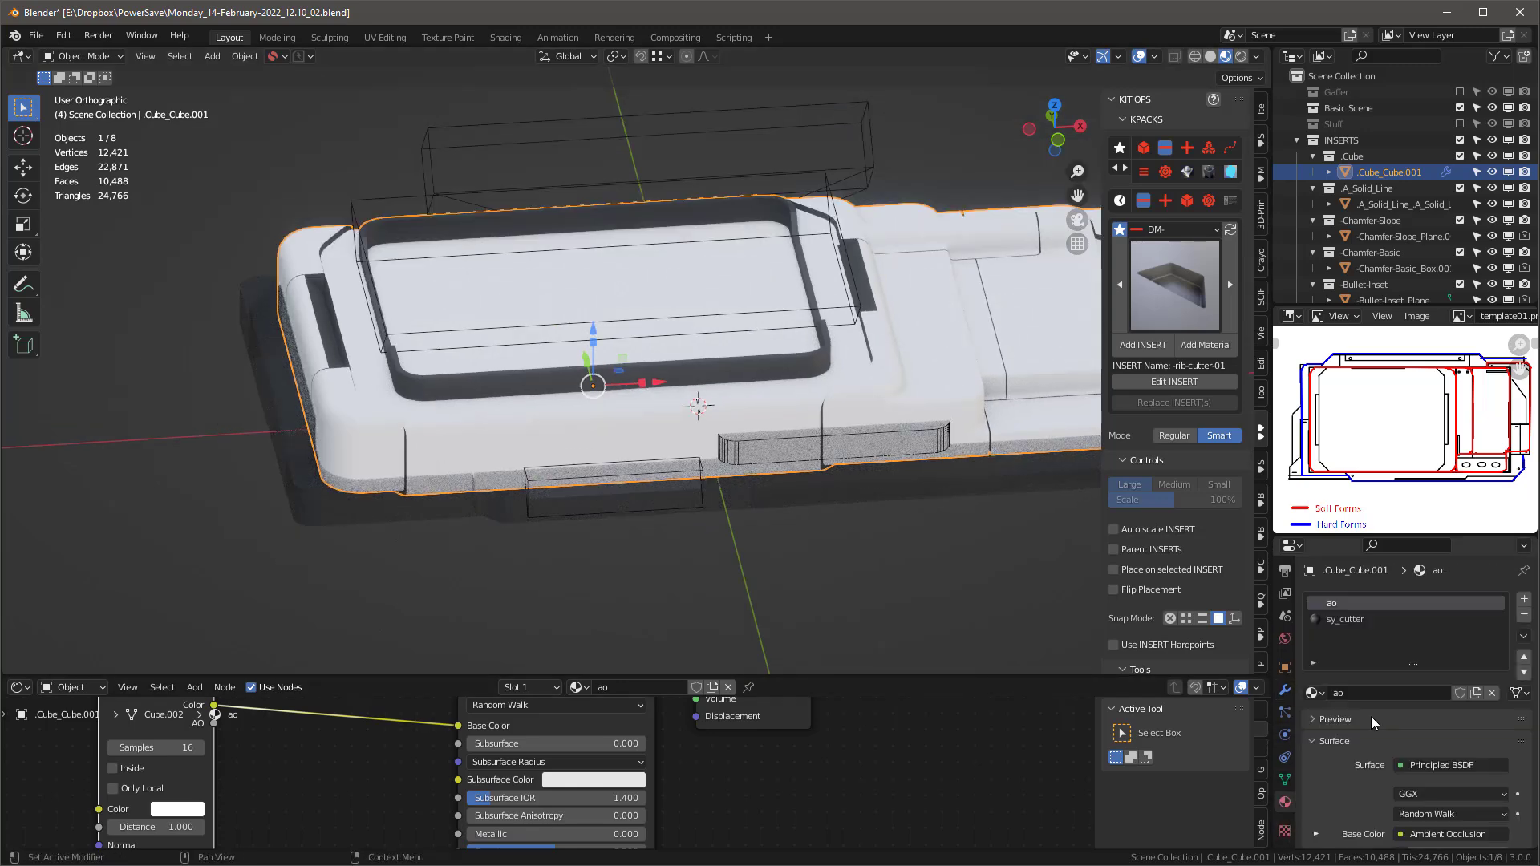
left_click(1364, 620)
left_click(1524, 615)
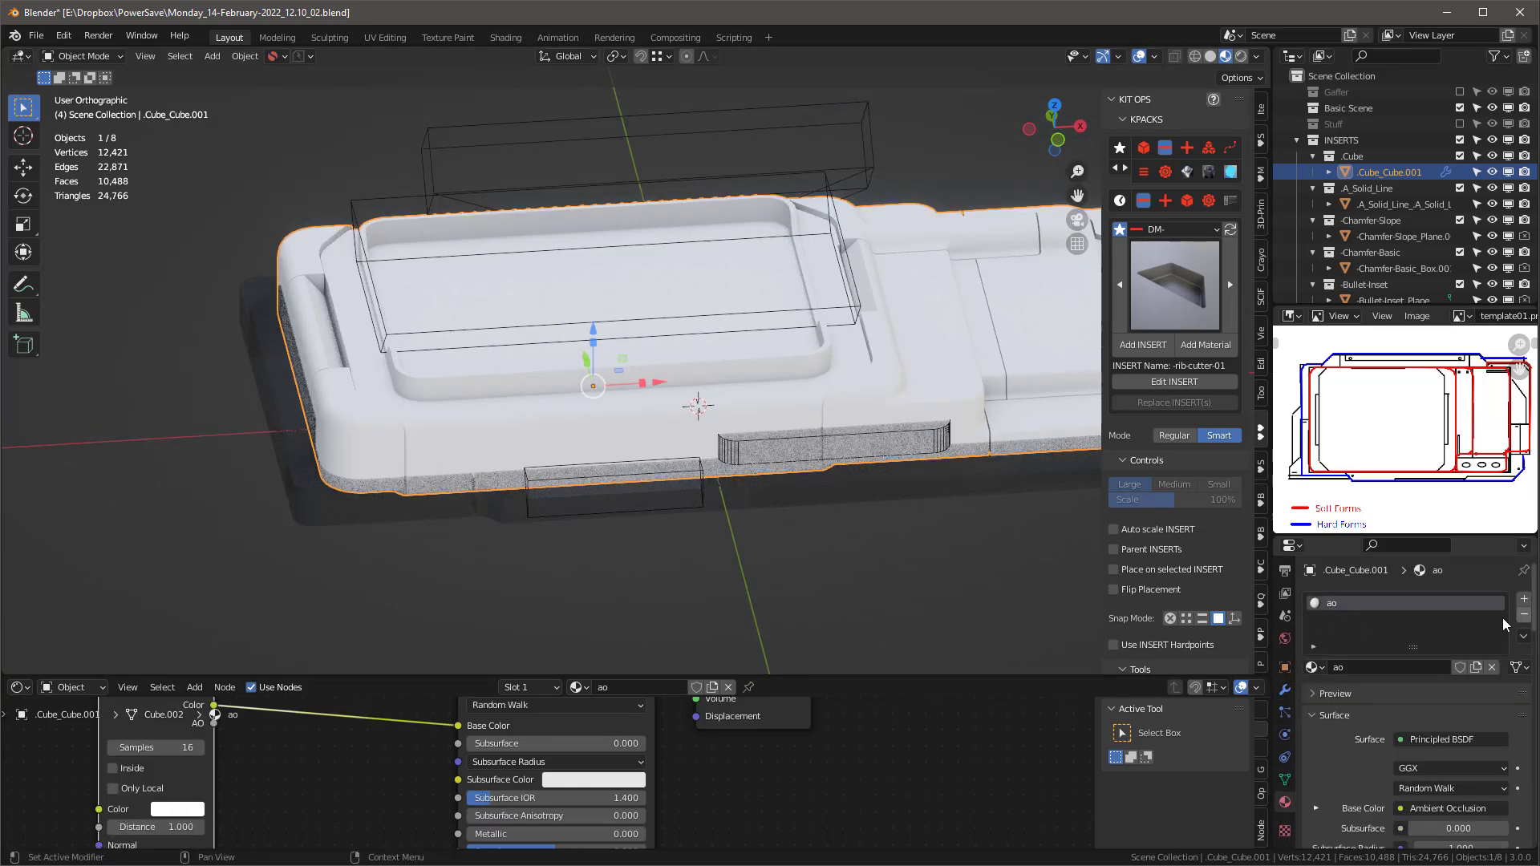
middle_click_drag(383, 311, 567, 436)
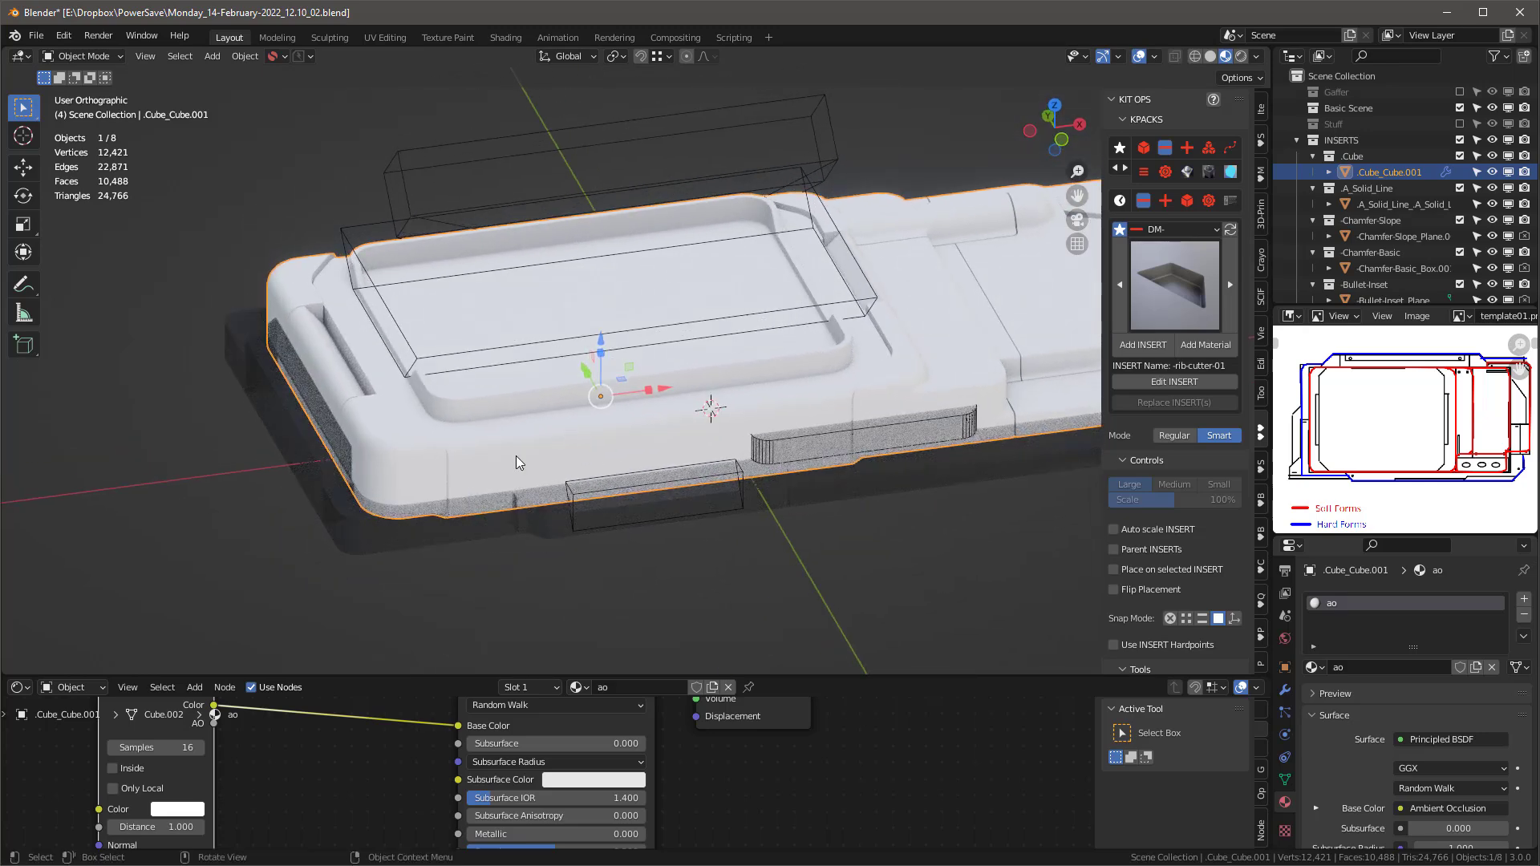
Step: Insert a Math node between Ambient Occlusion and the Principled BSDF's Base Color, set to Power with an exponent of 2
scroll(794, 779, "down", 5)
middle_click_drag(565, 725, 558, 749)
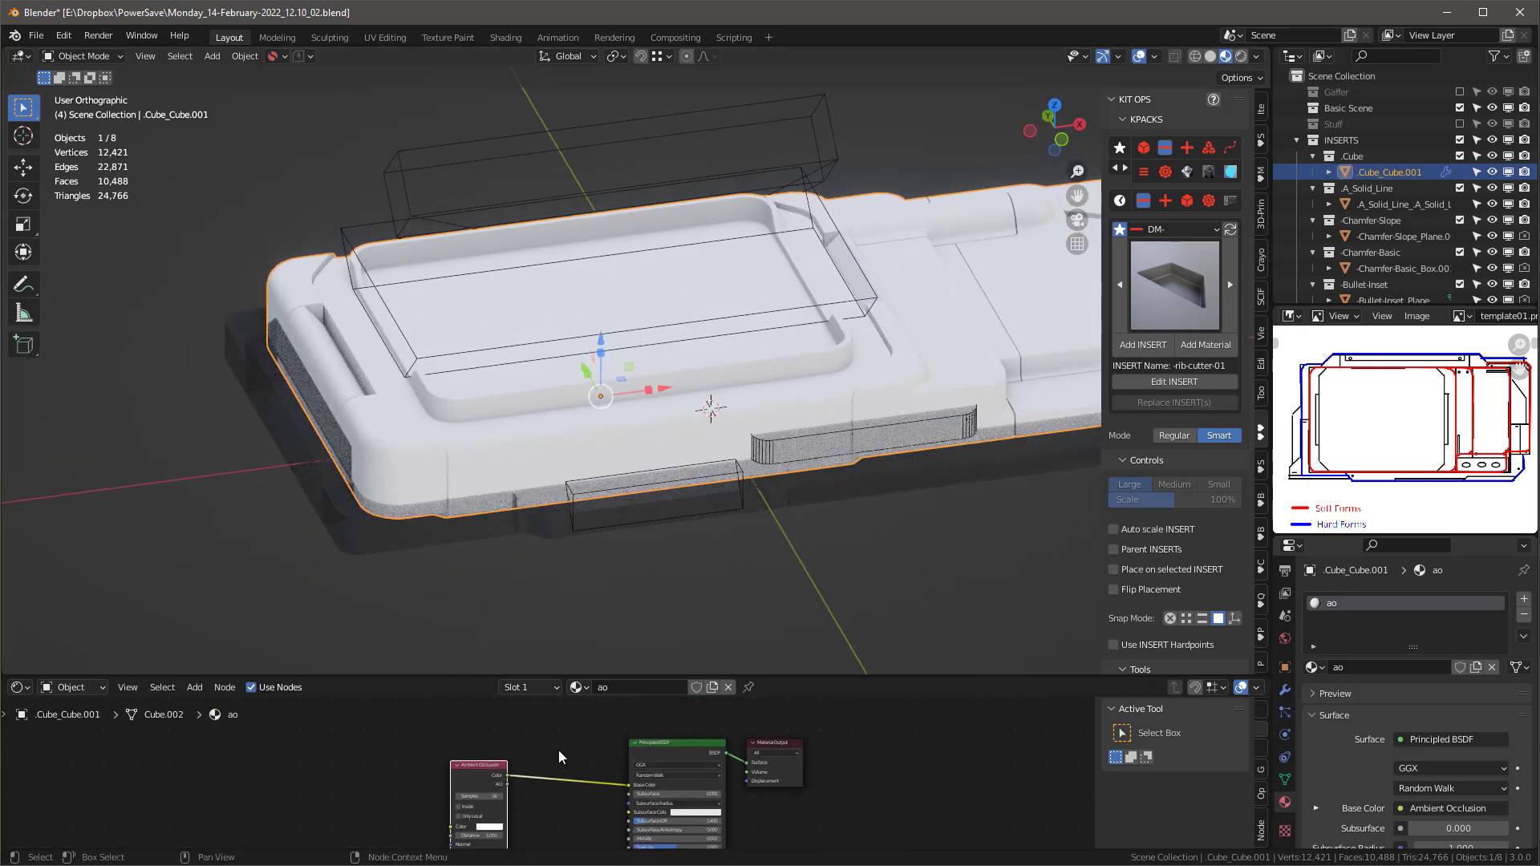
key("shift+a")
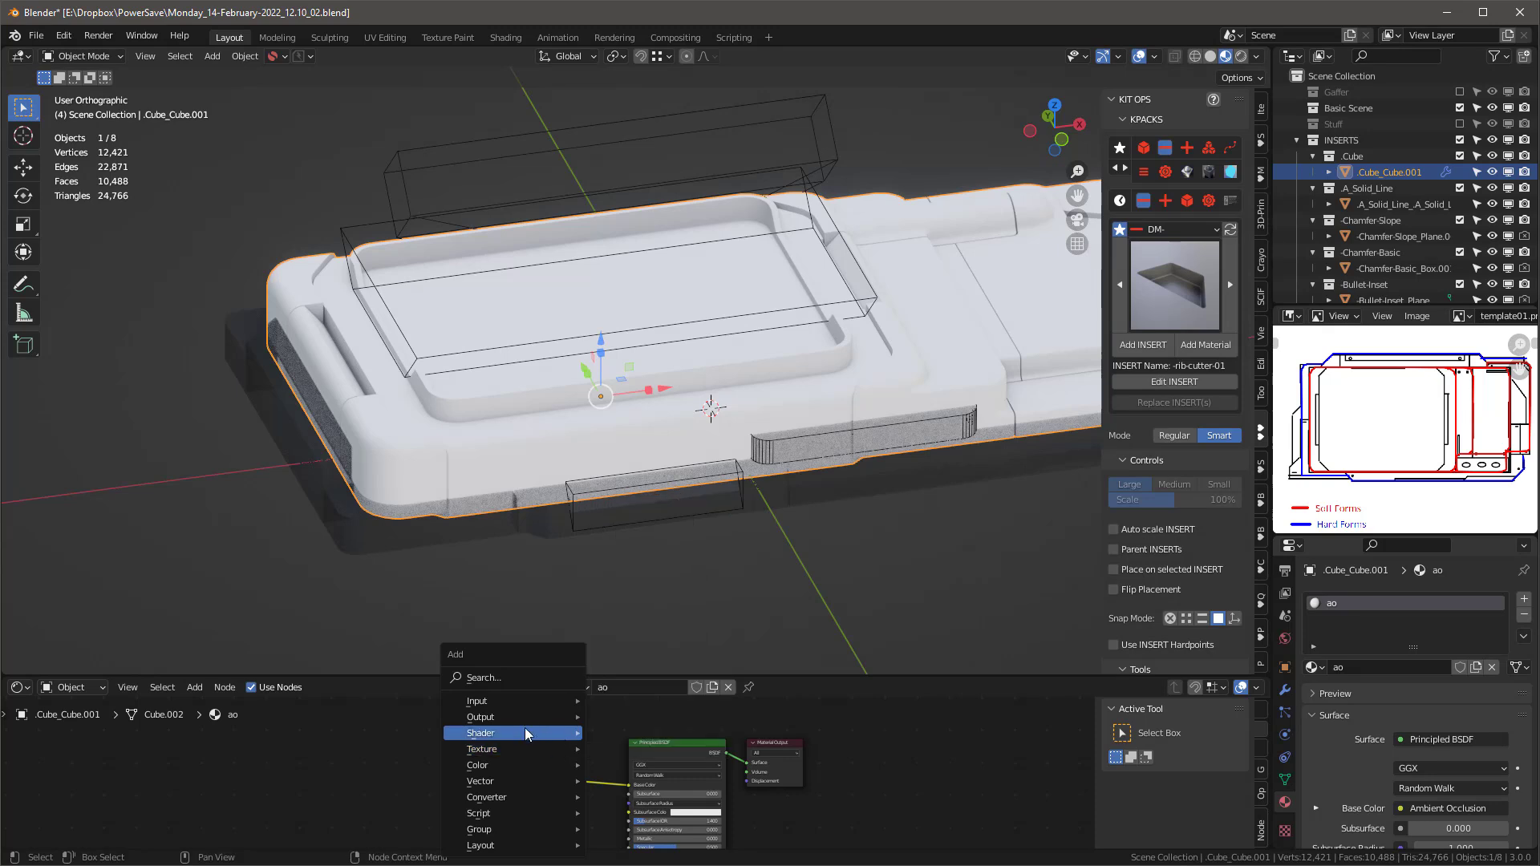
mouse_move(507, 801)
left_click(600, 701)
left_click(530, 756)
scroll(524, 793, "up", 2)
left_click(590, 760)
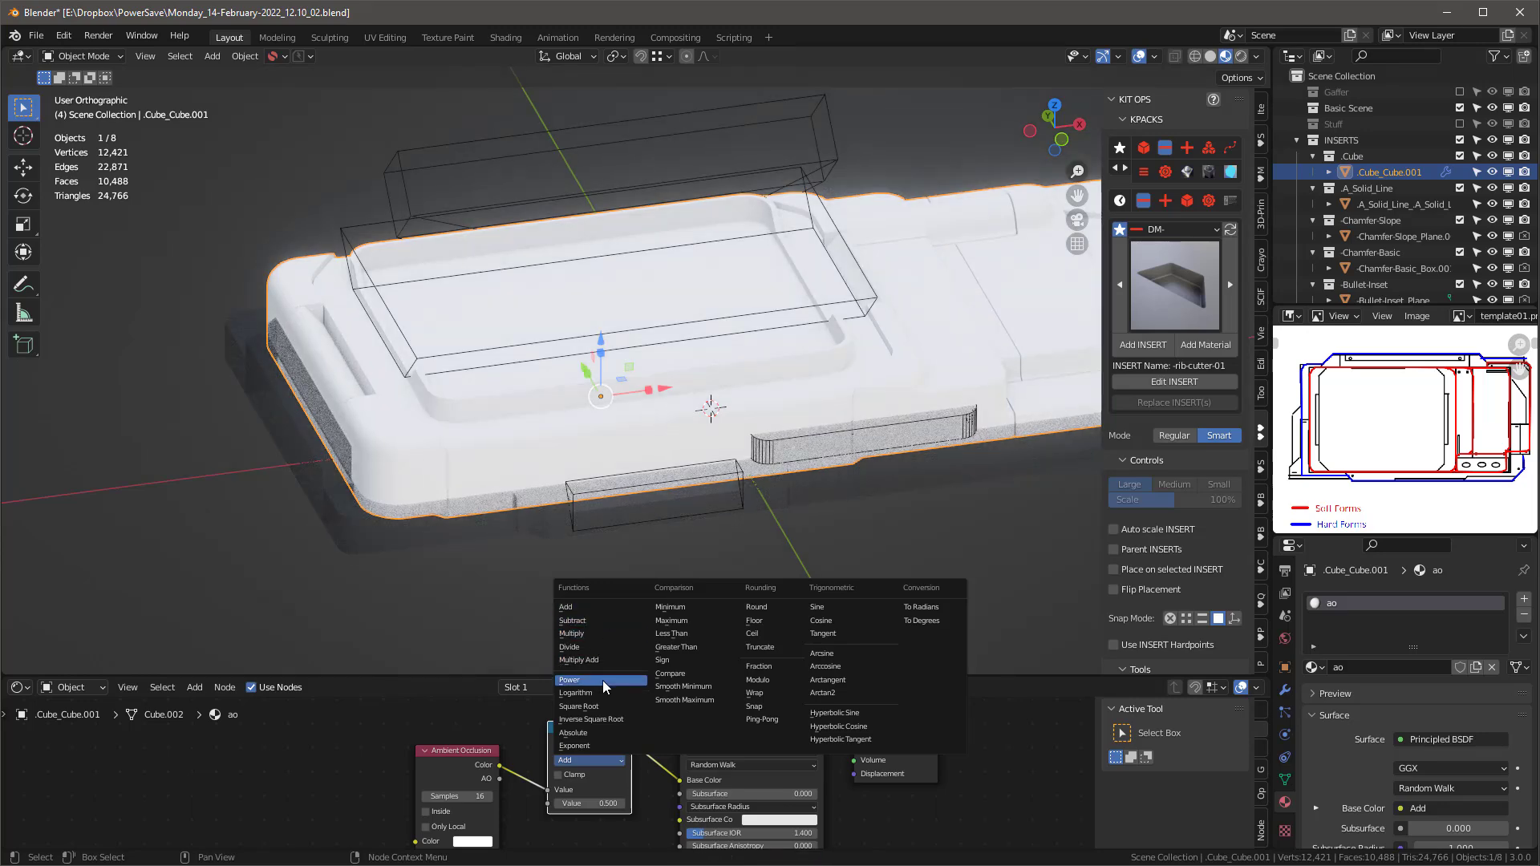
left_click(603, 680)
left_click(593, 804)
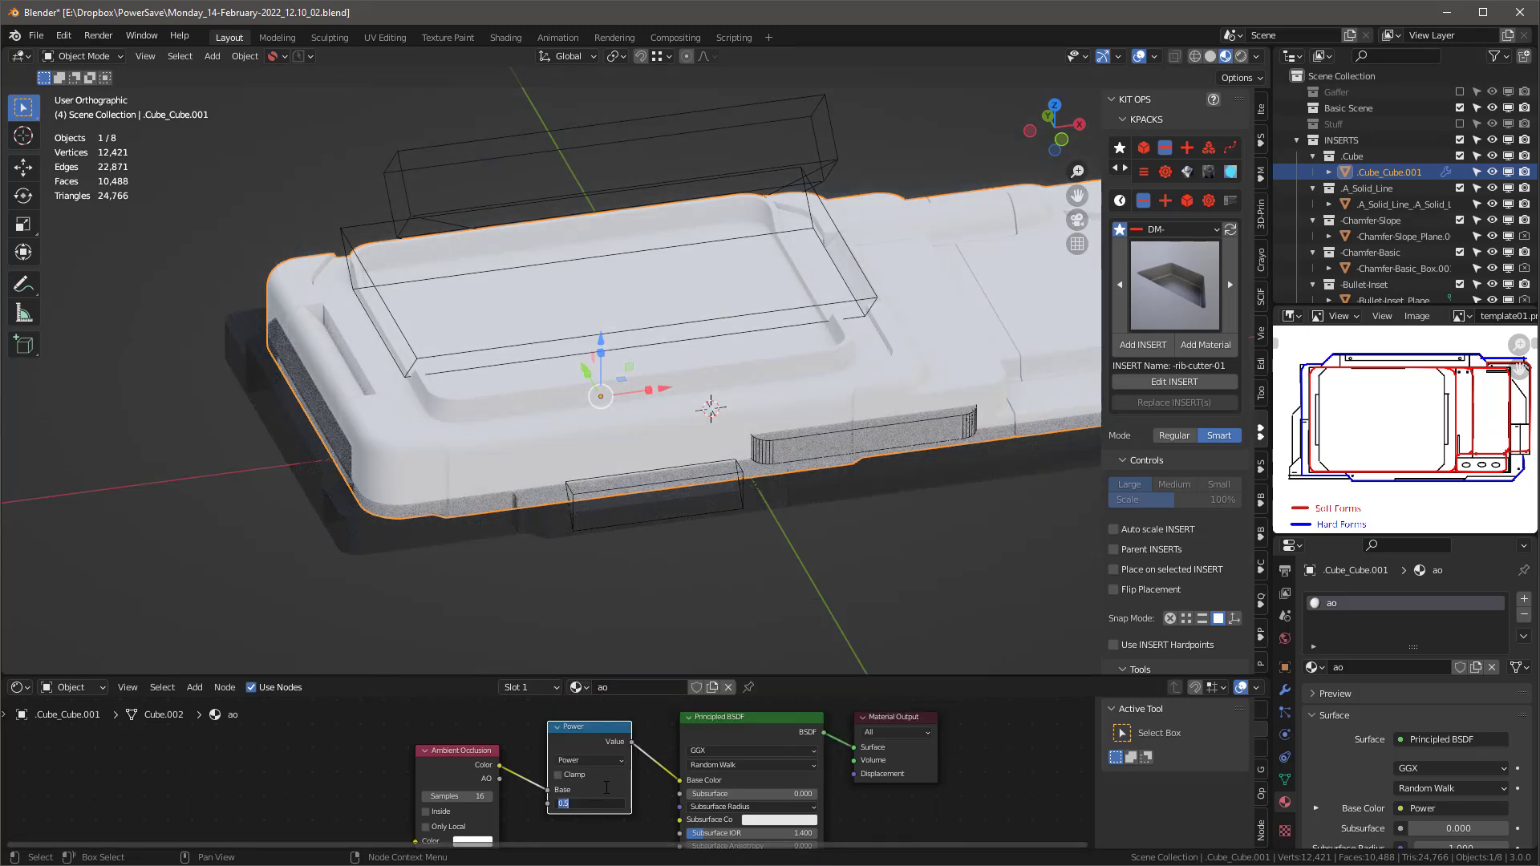
type("2")
key("Return")
Step: Preview the model in Rendered shading and darken the Ambient Occlusion node's color to a grey with a value of about 0.549
middle_click_drag(800, 365, 1200, 147)
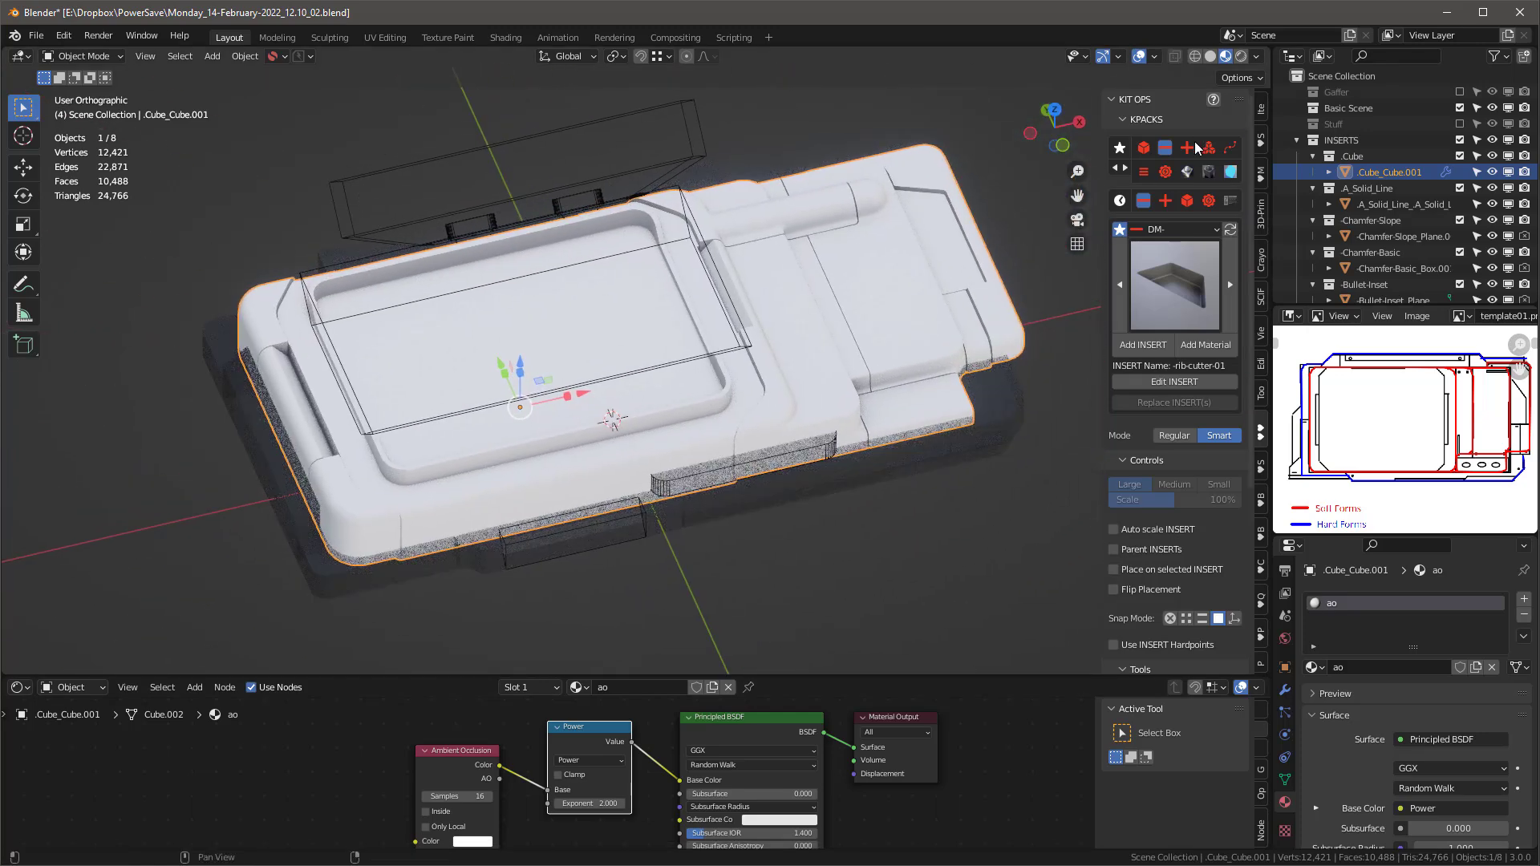
left_click(1242, 57)
mouse_move(744, 345)
middle_mouse_down()
mouse_move(744, 412)
mouse_move(717, 465)
mouse_move(720, 436)
mouse_move(734, 447)
middle_mouse_up()
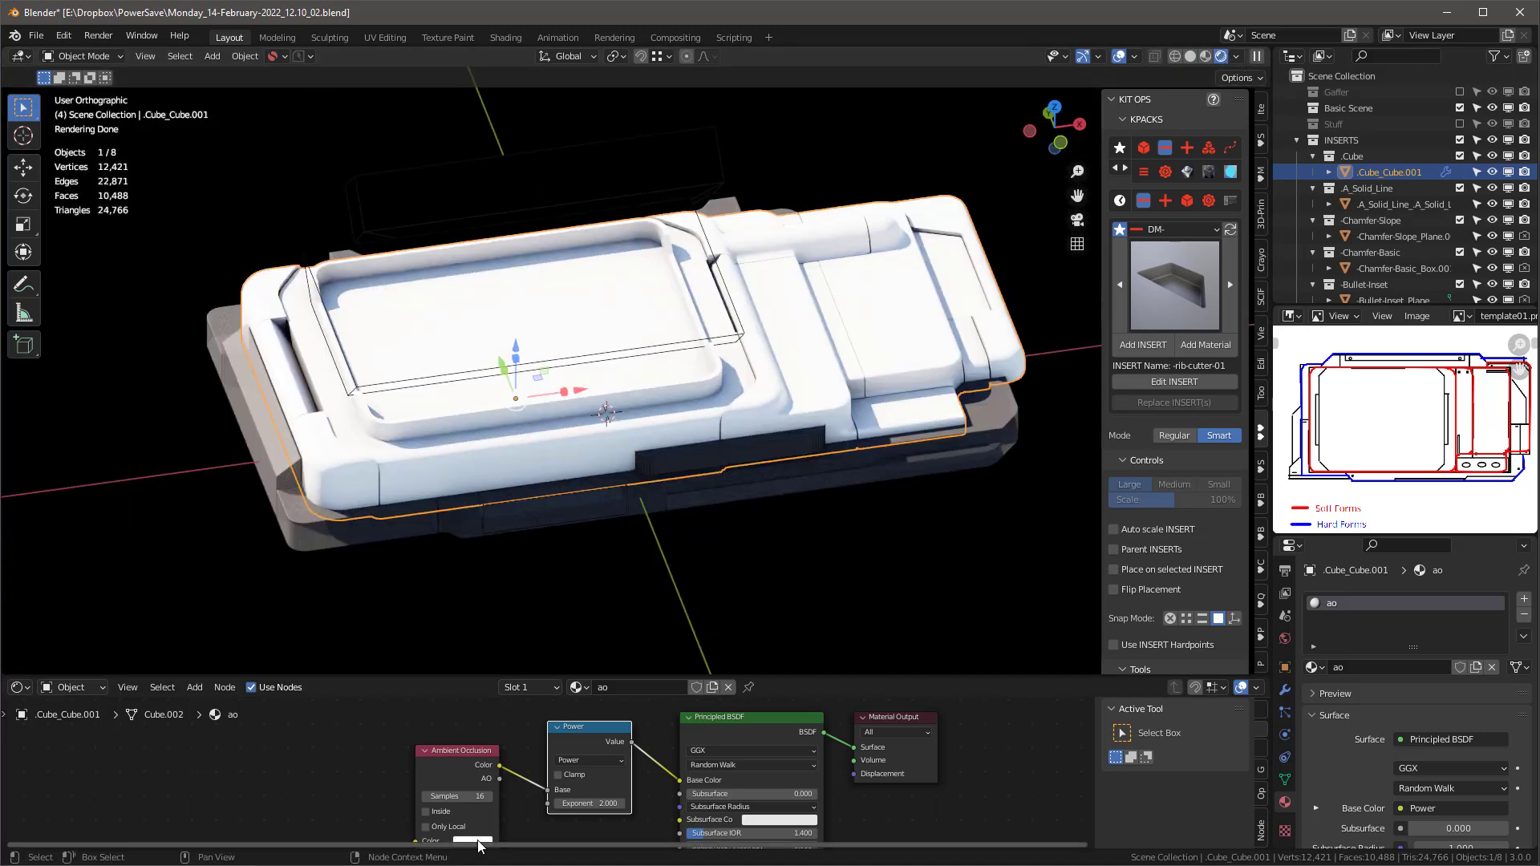
middle_click_drag(495, 825, 484, 772)
left_click(472, 789)
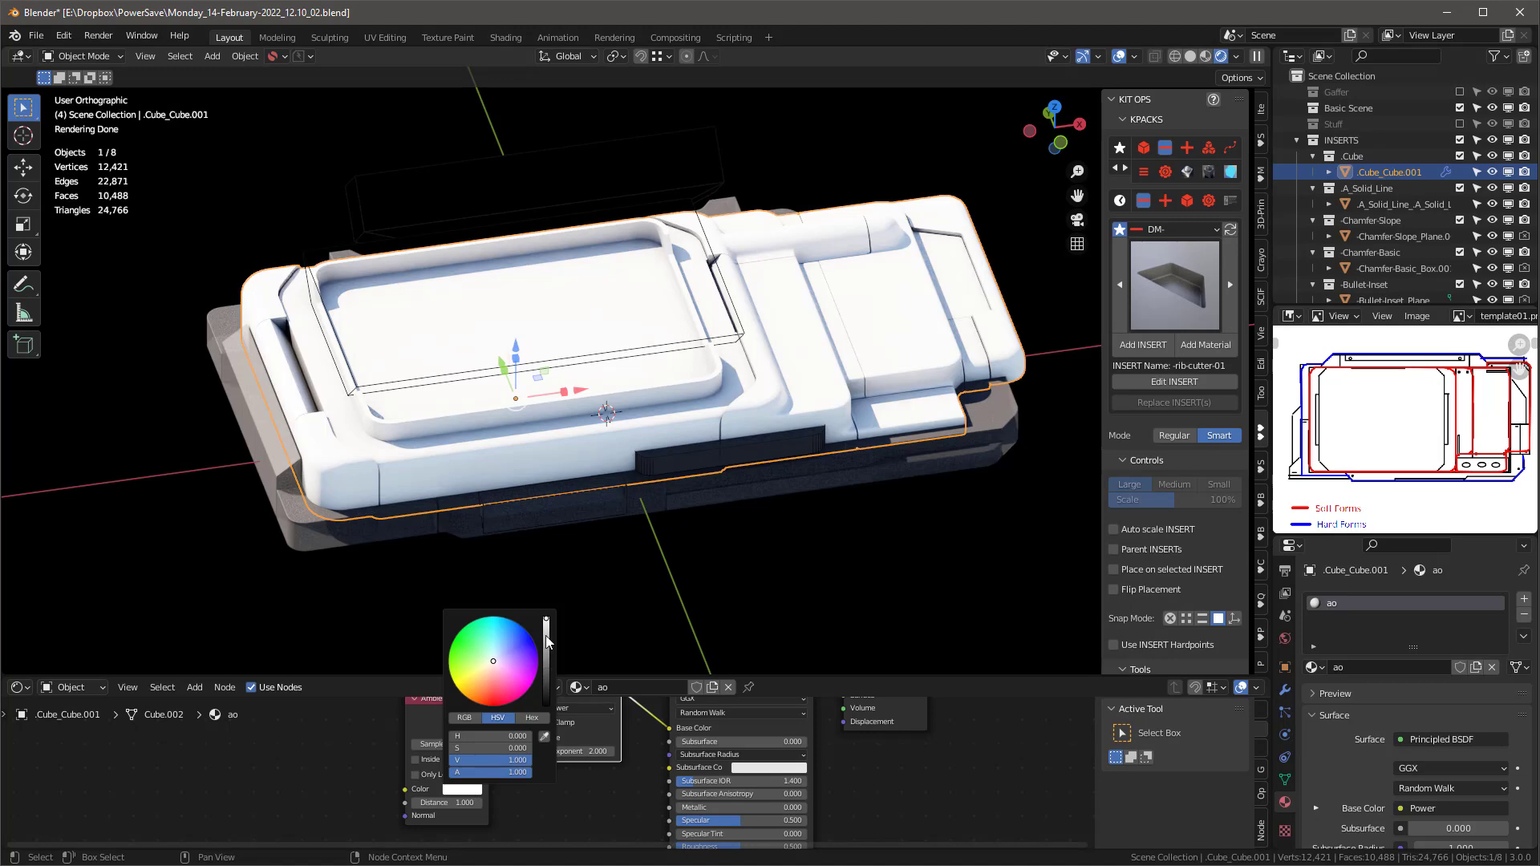
left_click_drag(547, 619, 547, 637)
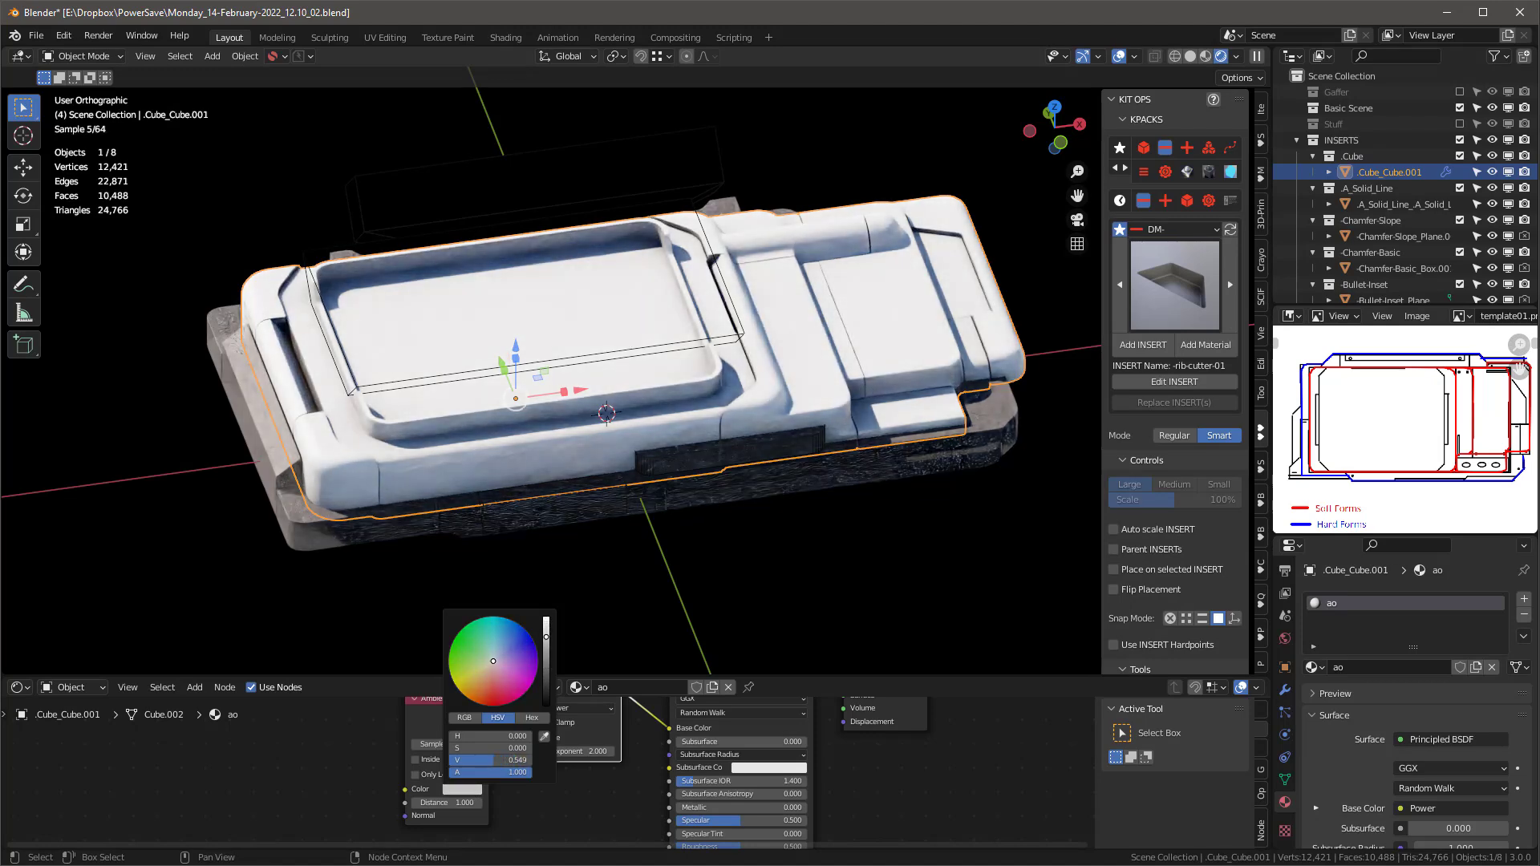
middle_click_drag(584, 614, 584, 446)
scroll(571, 426, "up", 3)
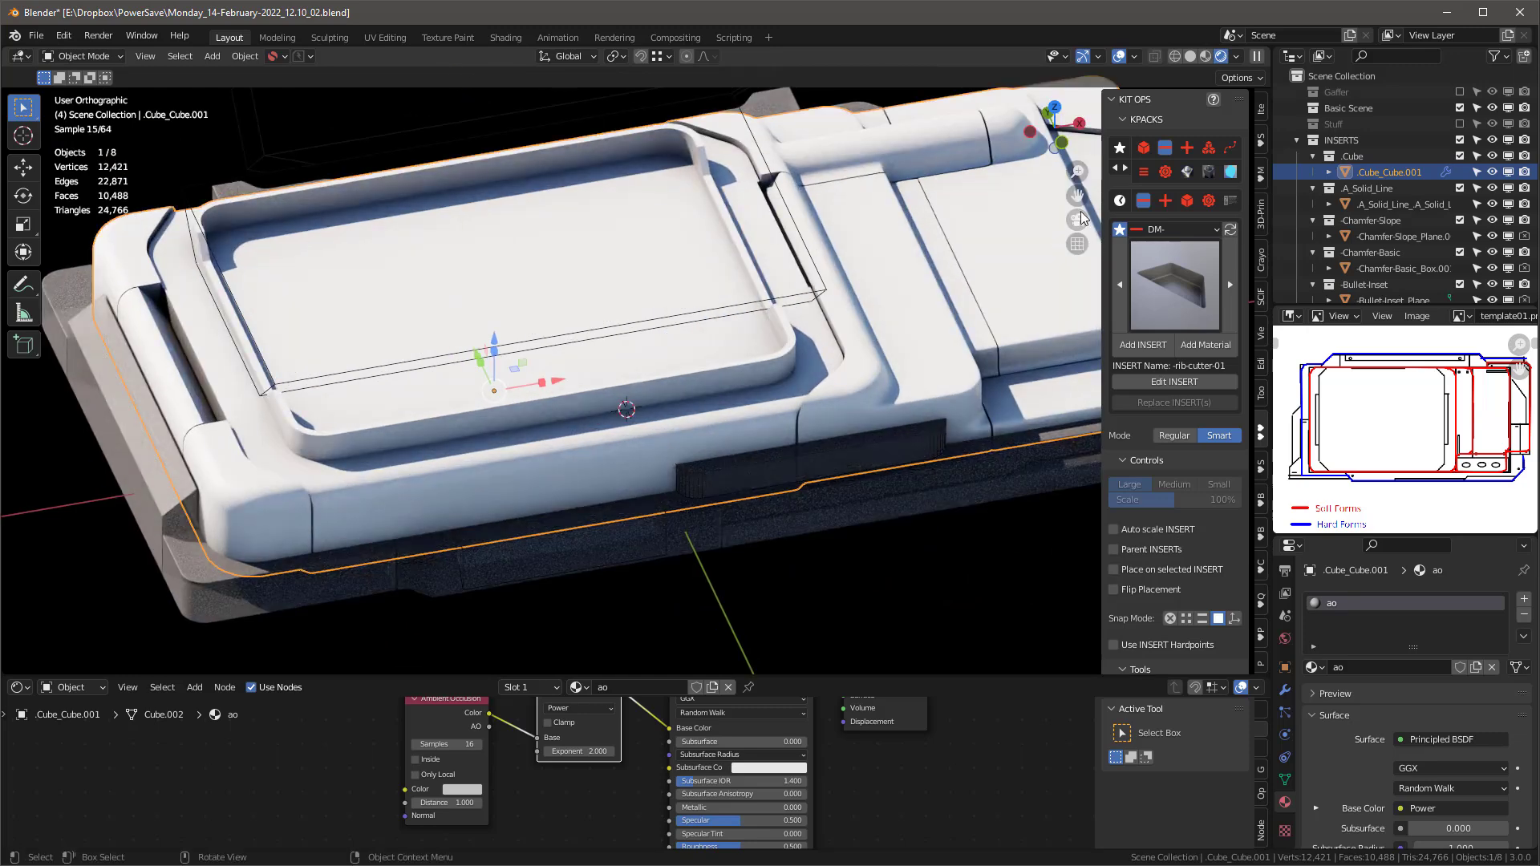
Step: Return the viewport to Solid shading and raise the rib cutter over the screen recess about 0.0072 m along Z
left_click(1191, 56)
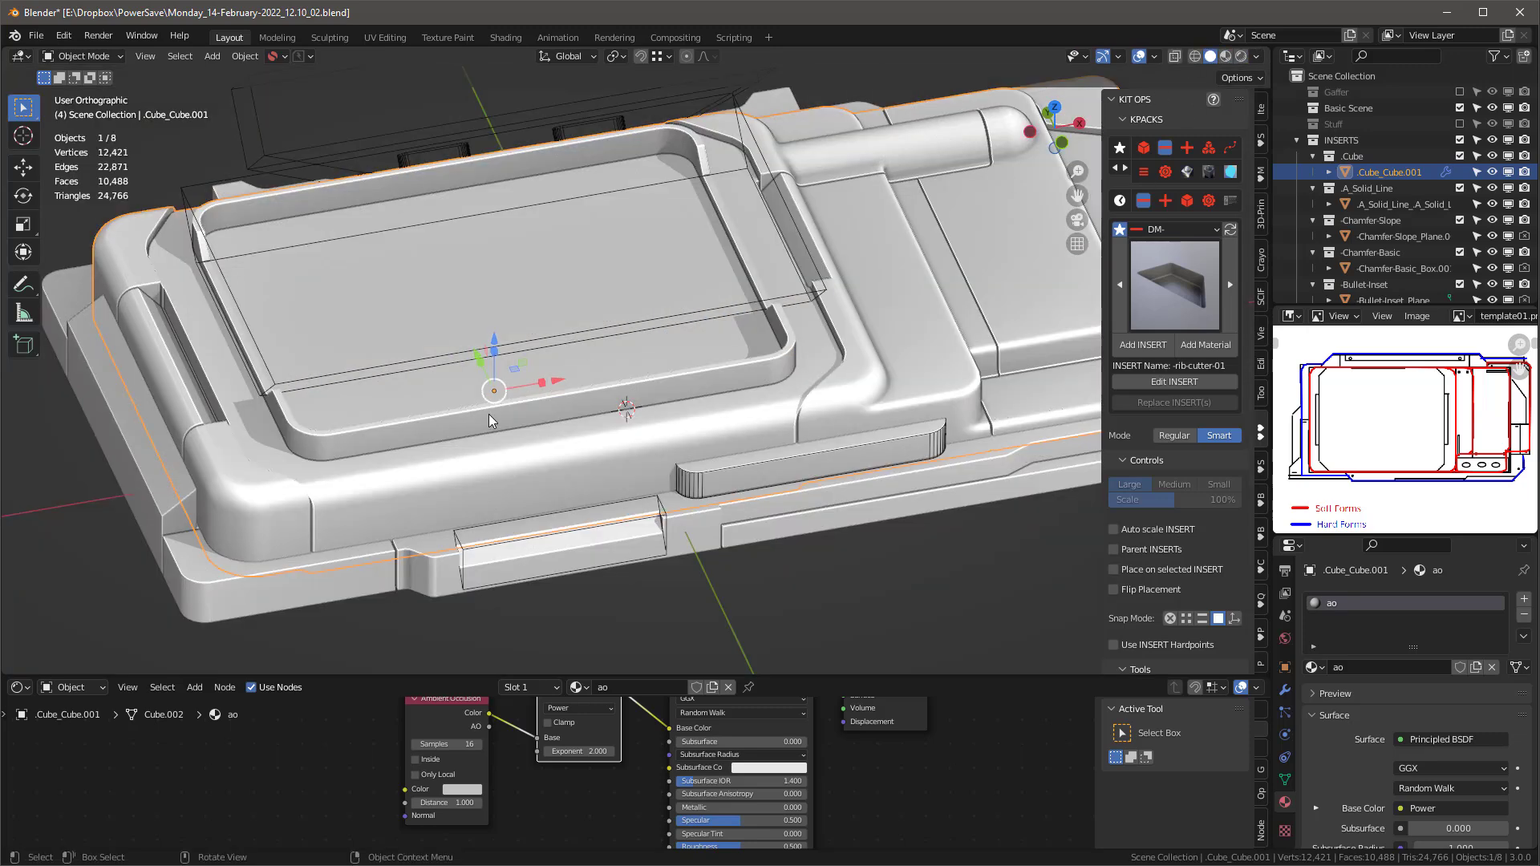
middle_click_drag(331, 385, 373, 353)
left_click(373, 353)
left_click(372, 353)
left_click(302, 290)
left_click_drag(286, 262, 286, 254)
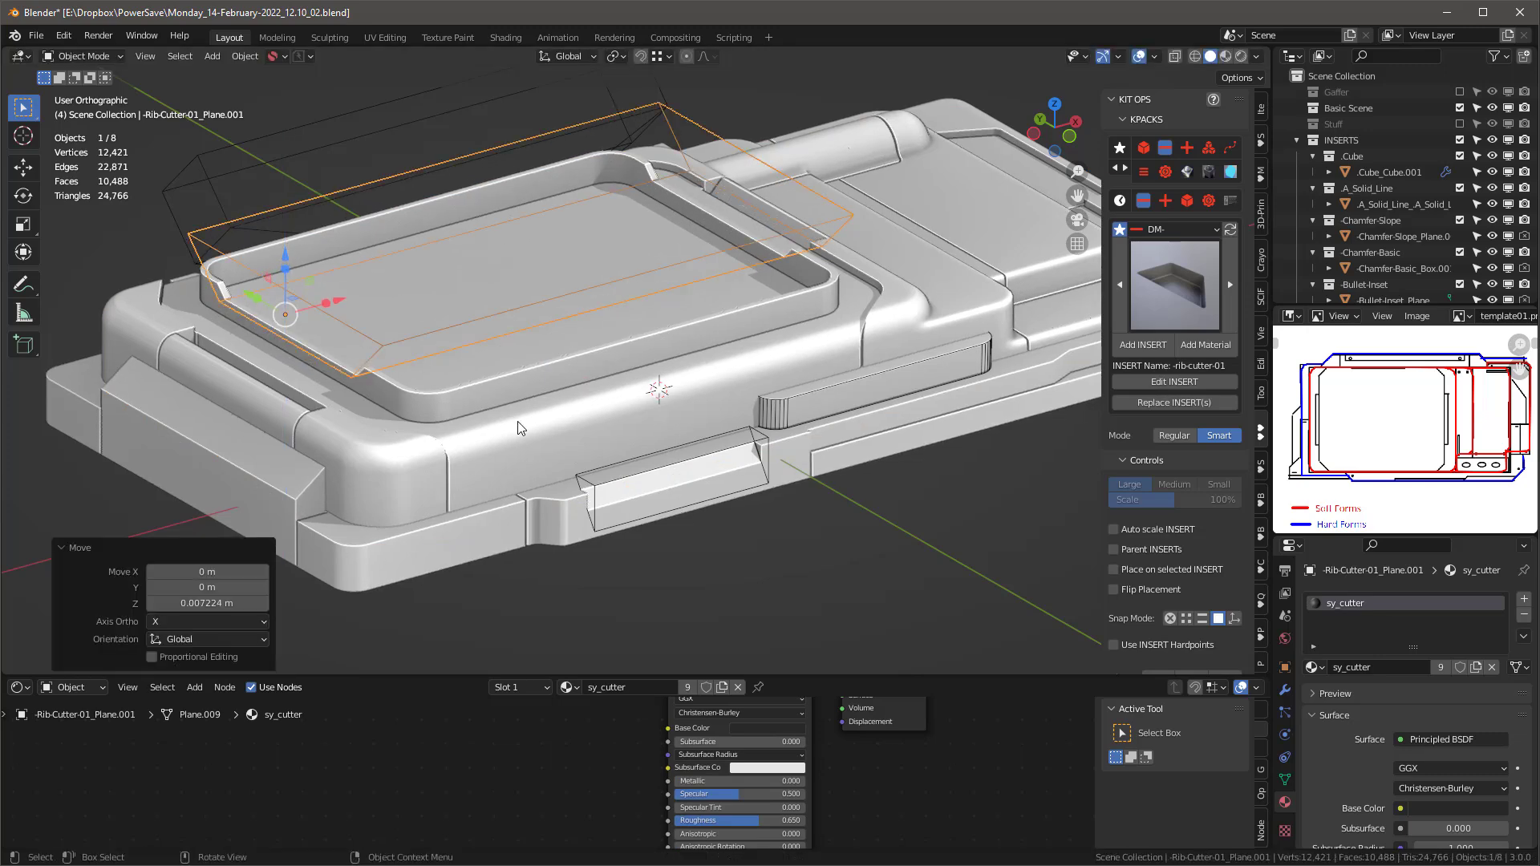
Step: Enter Edit Mode on the soft form and select the edge loop around the outer base of the raised screen frame
left_click(484, 395)
key("Tab")
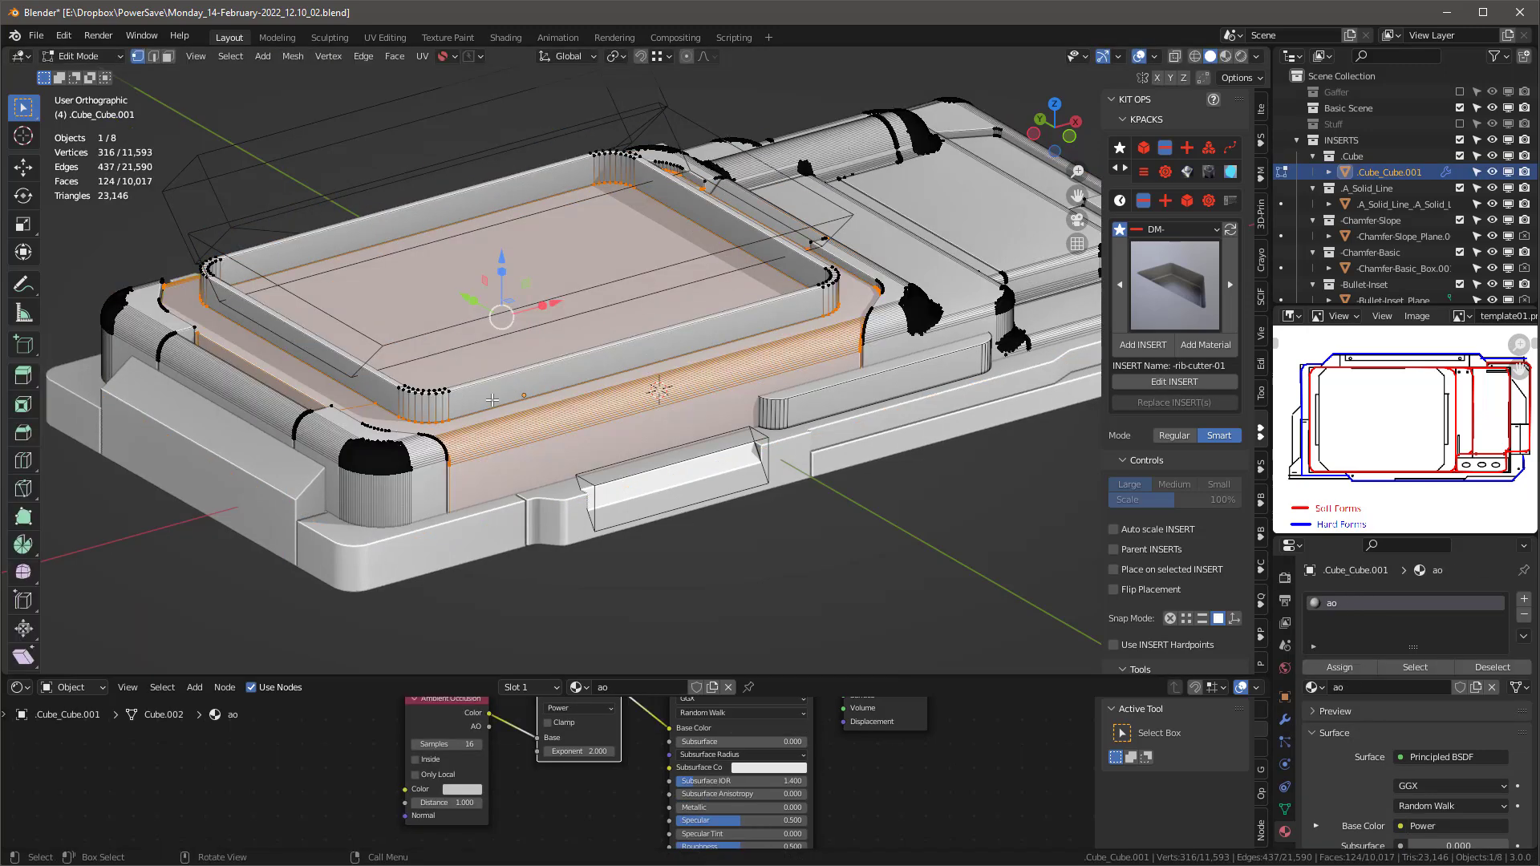
scroll(498, 402, "up", 4)
middle_click_drag(514, 417, 696, 462)
key("2")
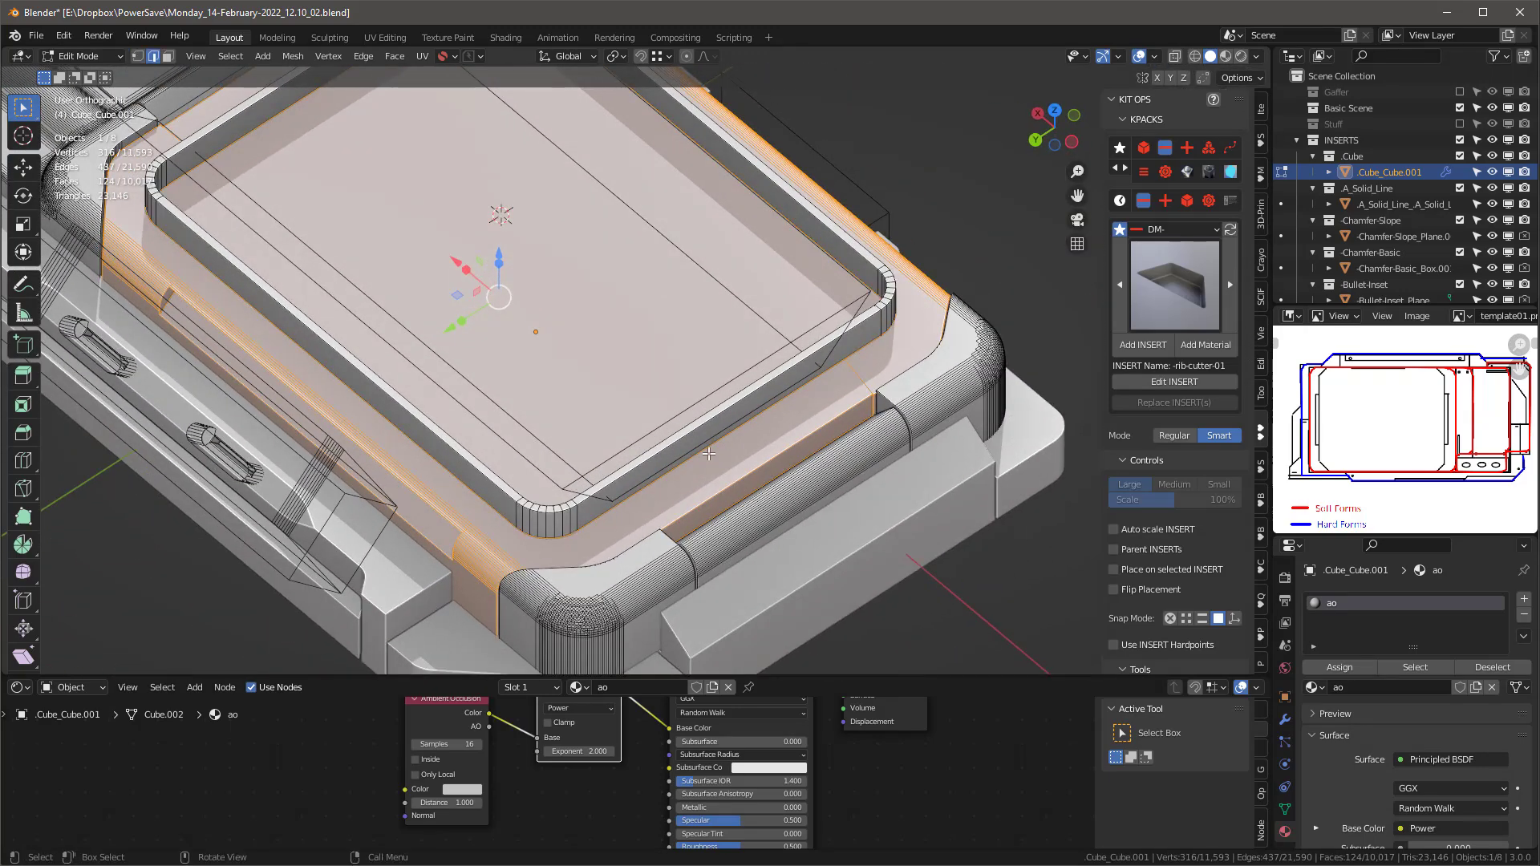
left_click(710, 445)
left_click(710, 445, "alt")
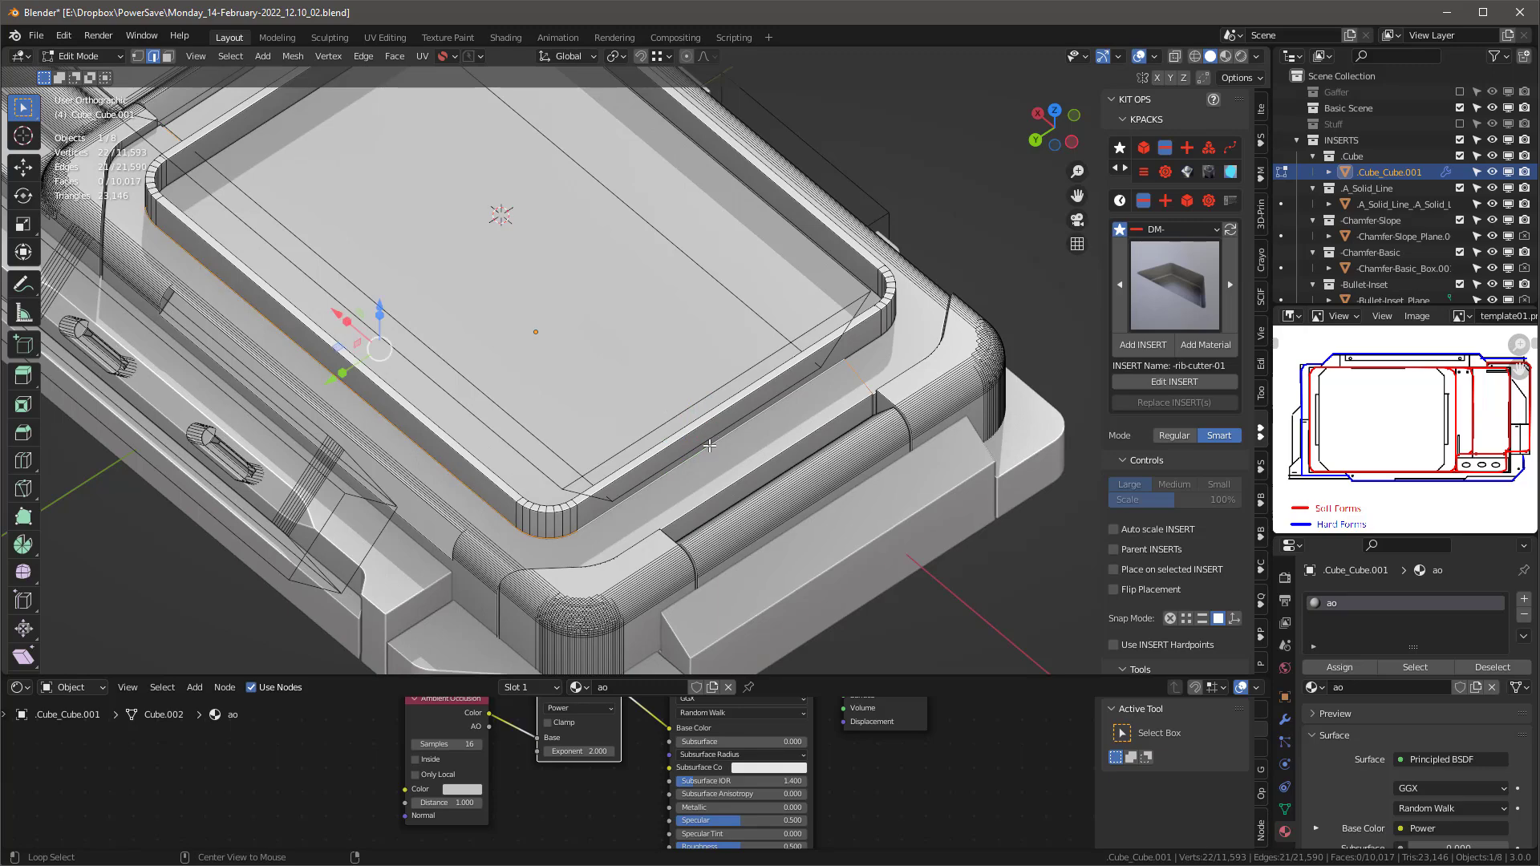
middle_click_drag(710, 445, 560, 428)
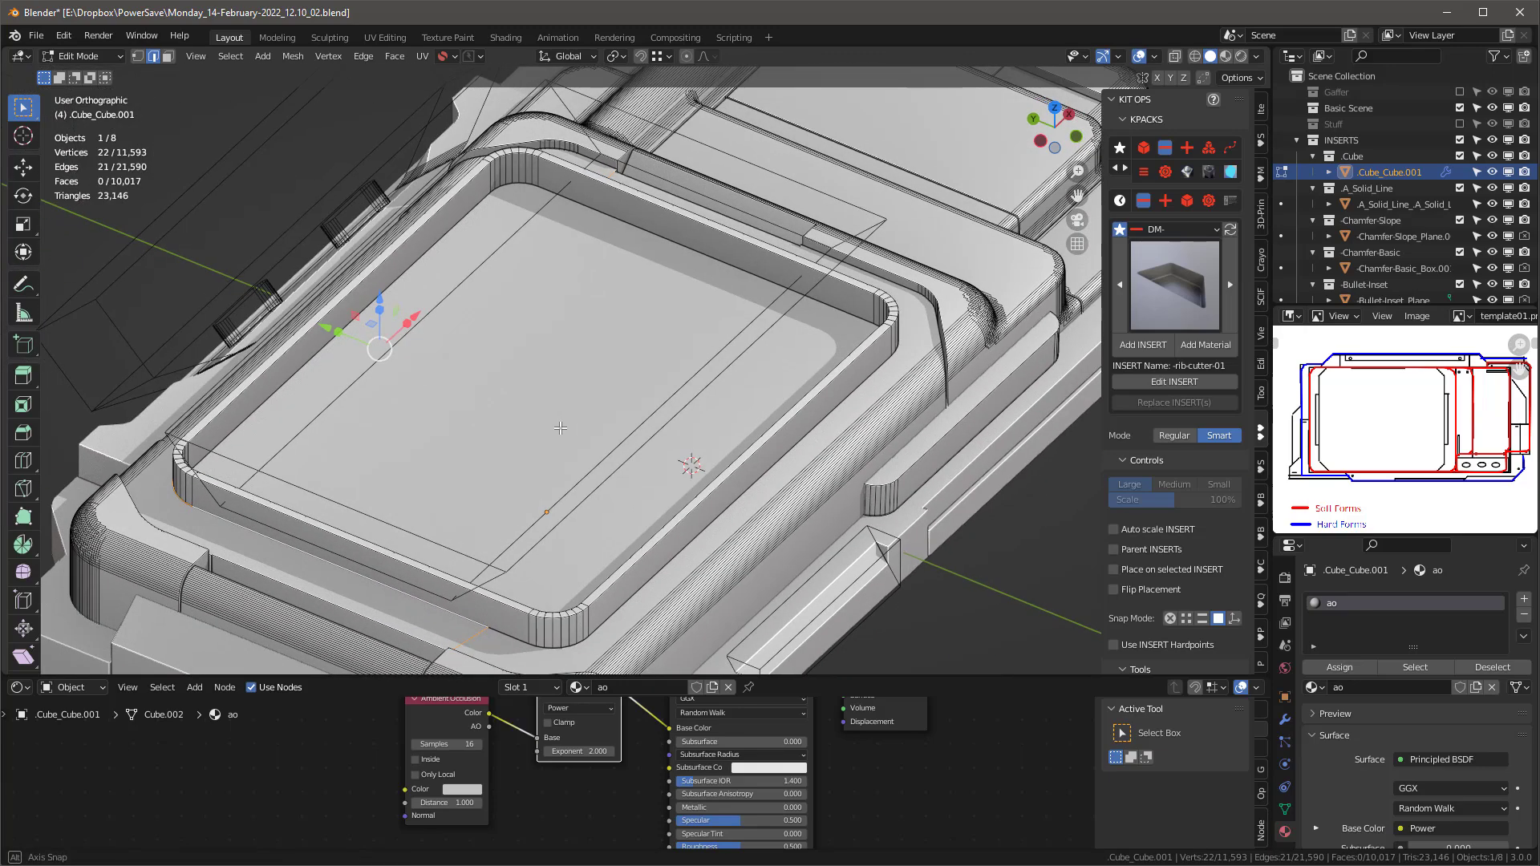
left_click(509, 638, "alt")
middle_click_drag(681, 503, 670, 544)
scroll(670, 543, "up", 3)
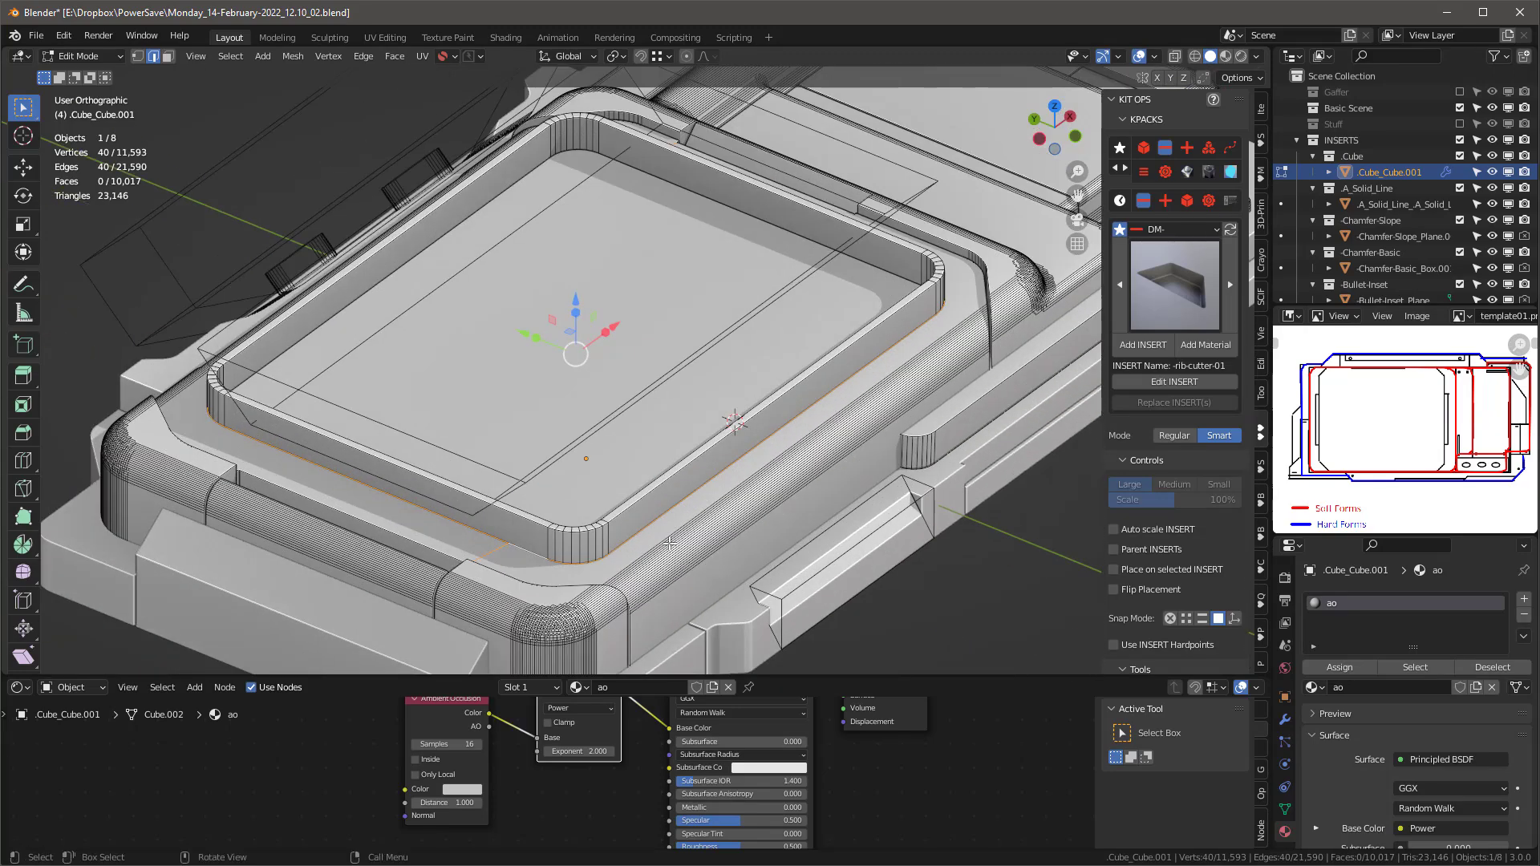
Step: Try a 7-segment bevel about 0.0131 m wide on the frame's base edge loop, inspect its corners and undo it
key("ctrl+b")
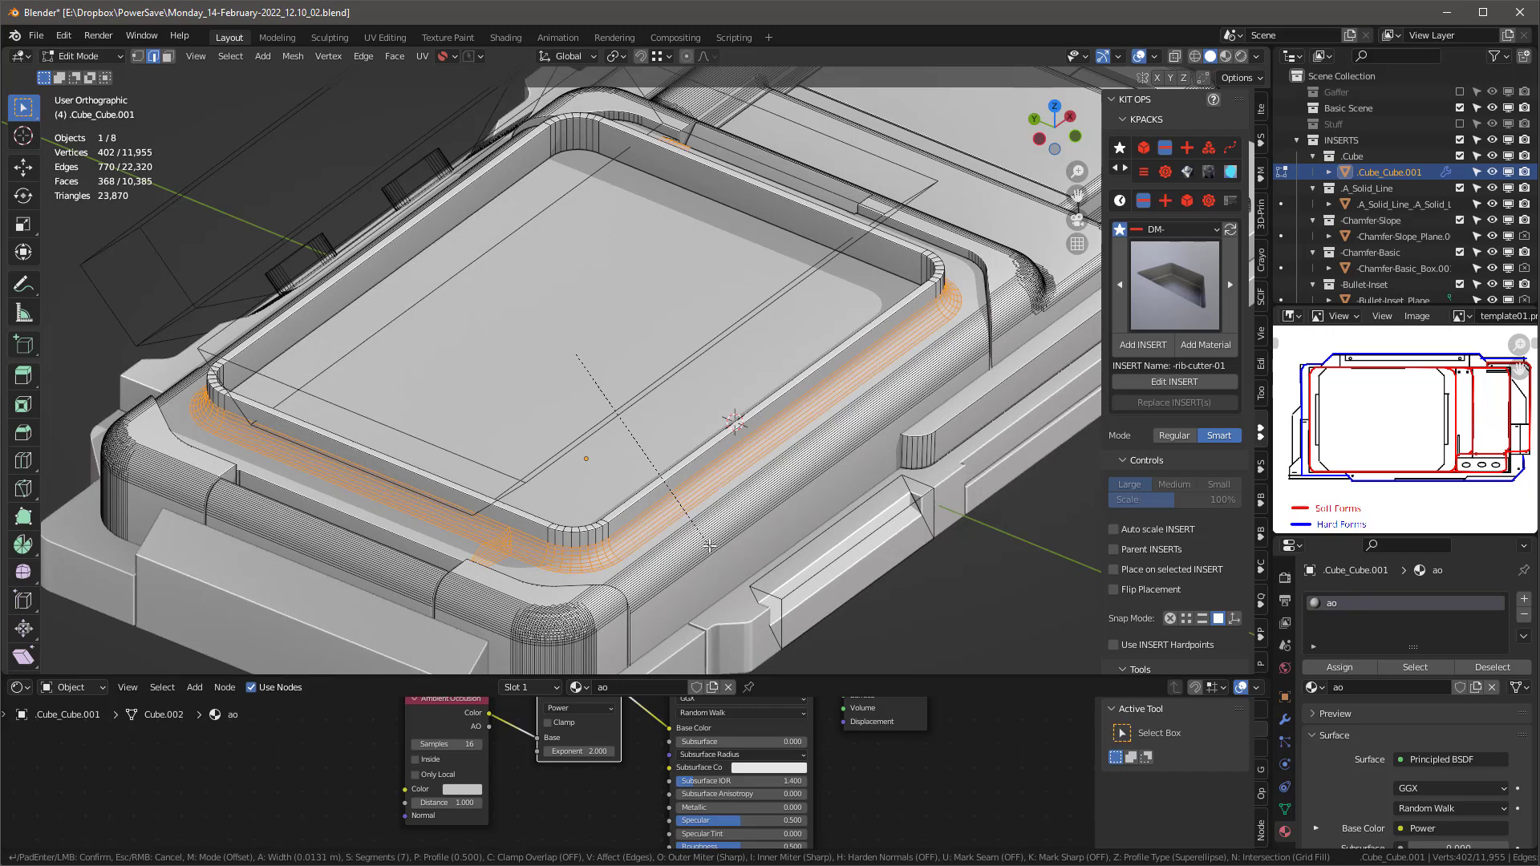
left_click(710, 545)
middle_click_drag(421, 455, 514, 594)
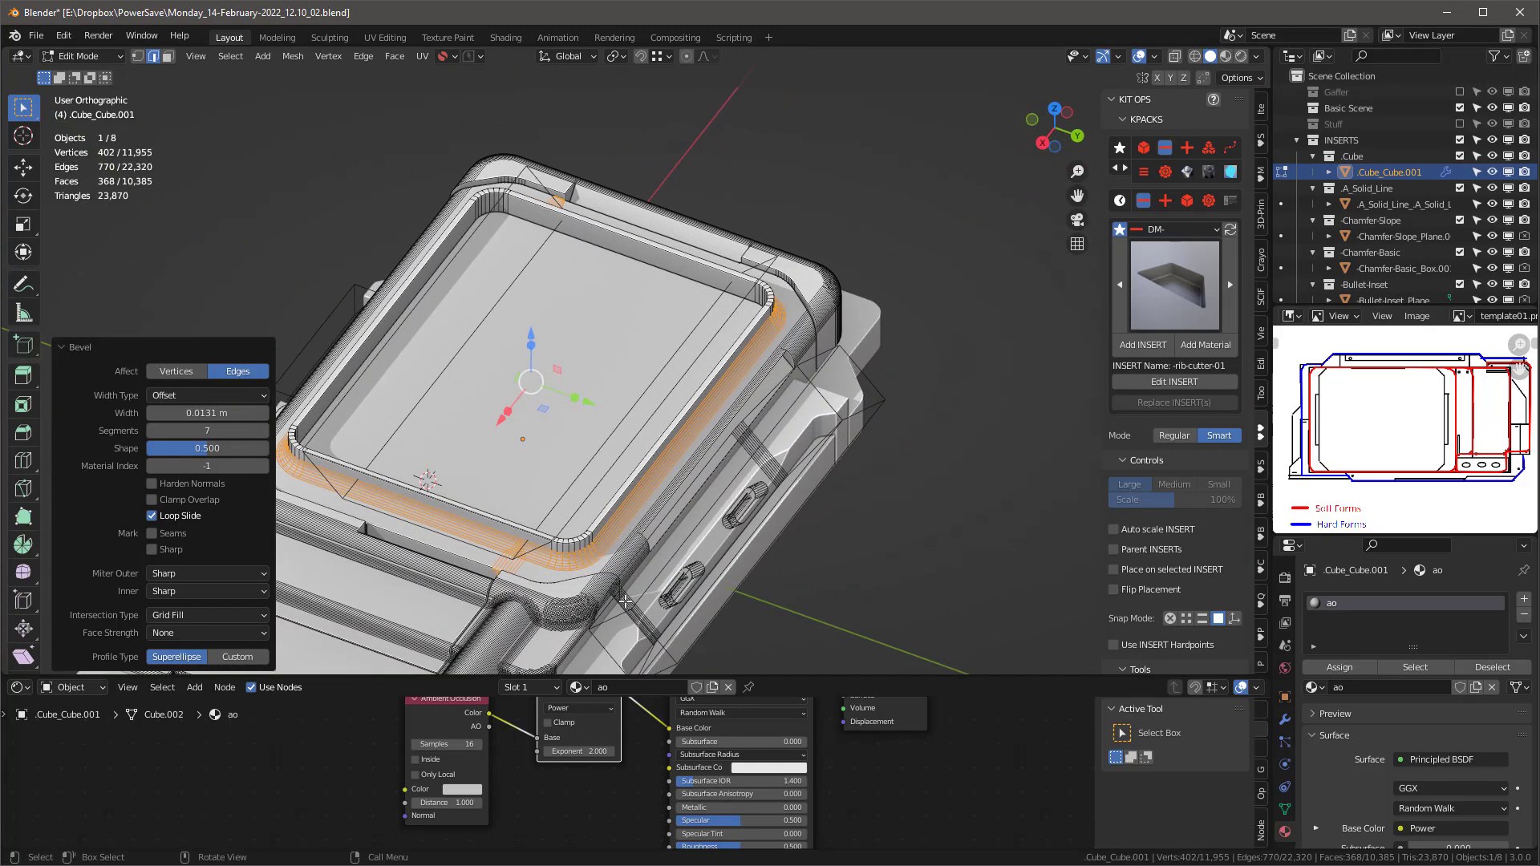
scroll(504, 584, "up", 3)
scroll(504, 584, "up", 4)
scroll(593, 541, "down", 8)
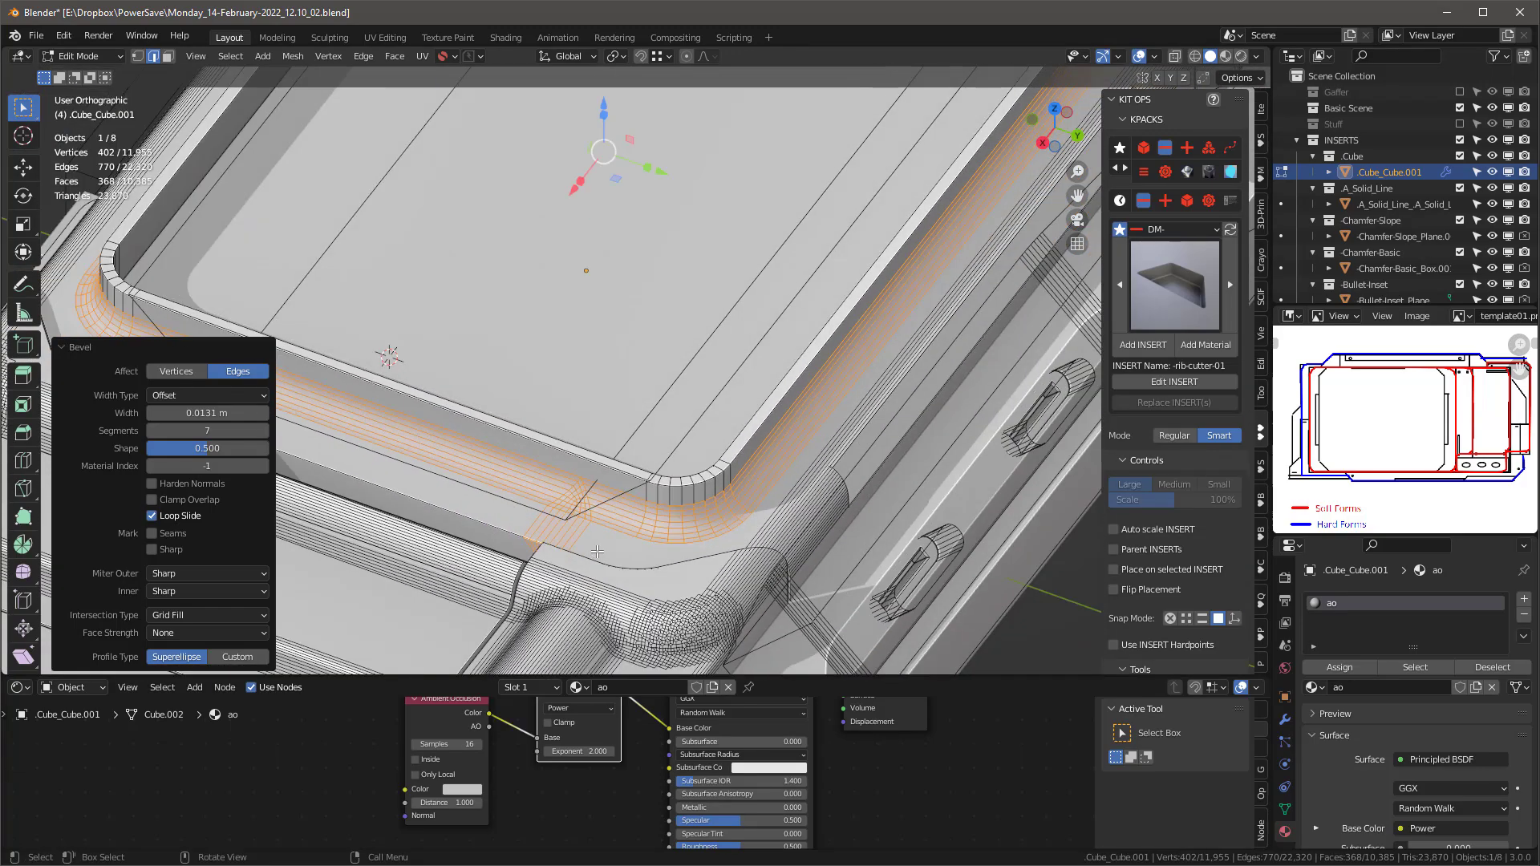
middle_click_drag(639, 530, 484, 492)
key("ctrl+z")
Step: Deselect the two stray edges that branch off the frame's base edge loop
scroll(502, 512, "up", 3)
scroll(502, 512, "up", 3)
left_click(476, 495, "shift")
scroll(517, 425, "down", 10)
middle_click_drag(782, 438, 654, 467)
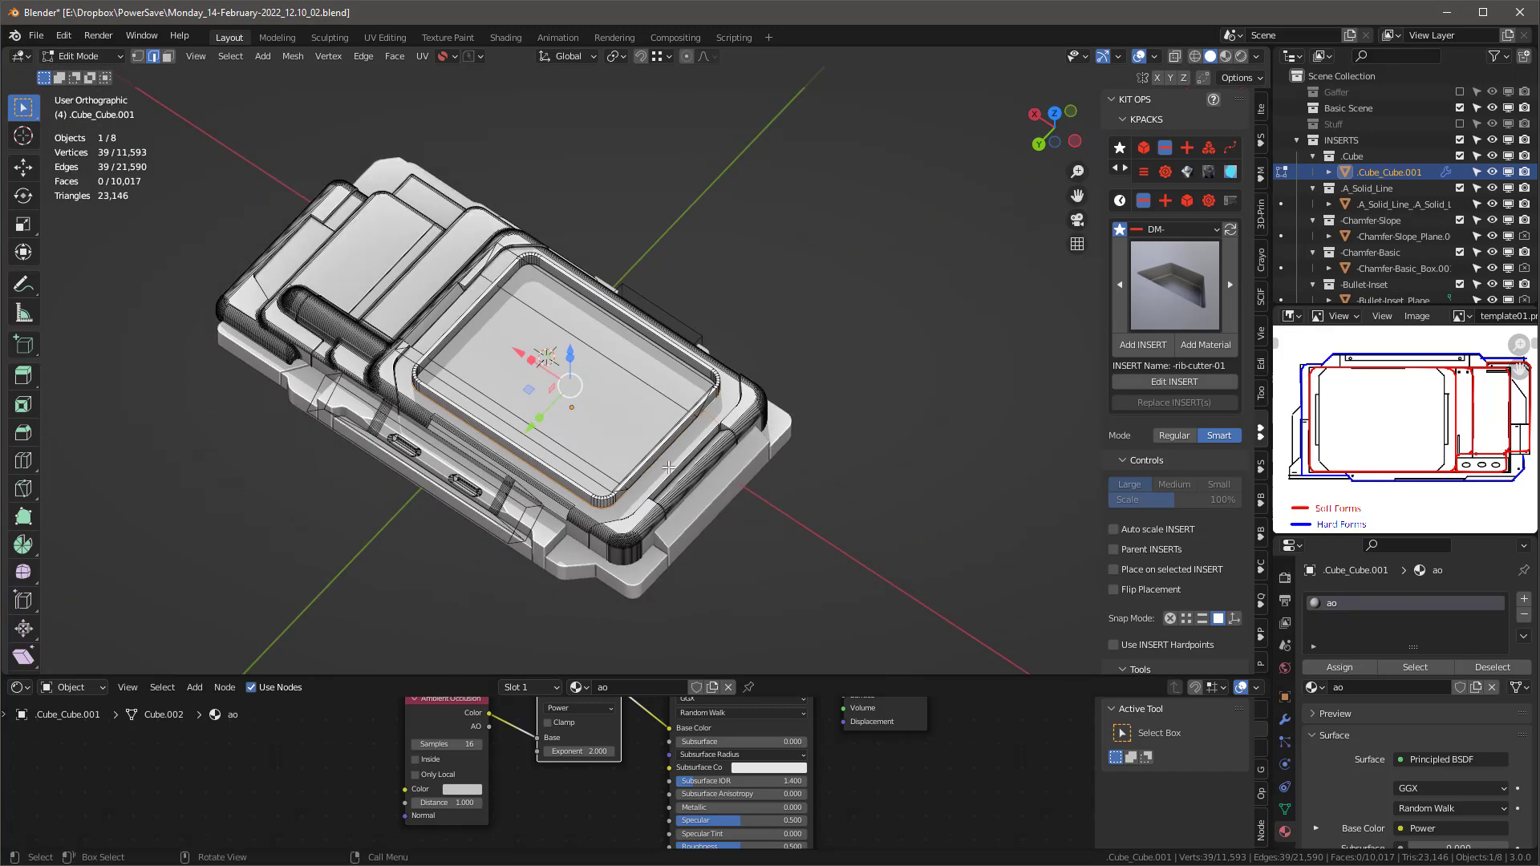
scroll(655, 467, "up", 8)
left_click(759, 312, "shift")
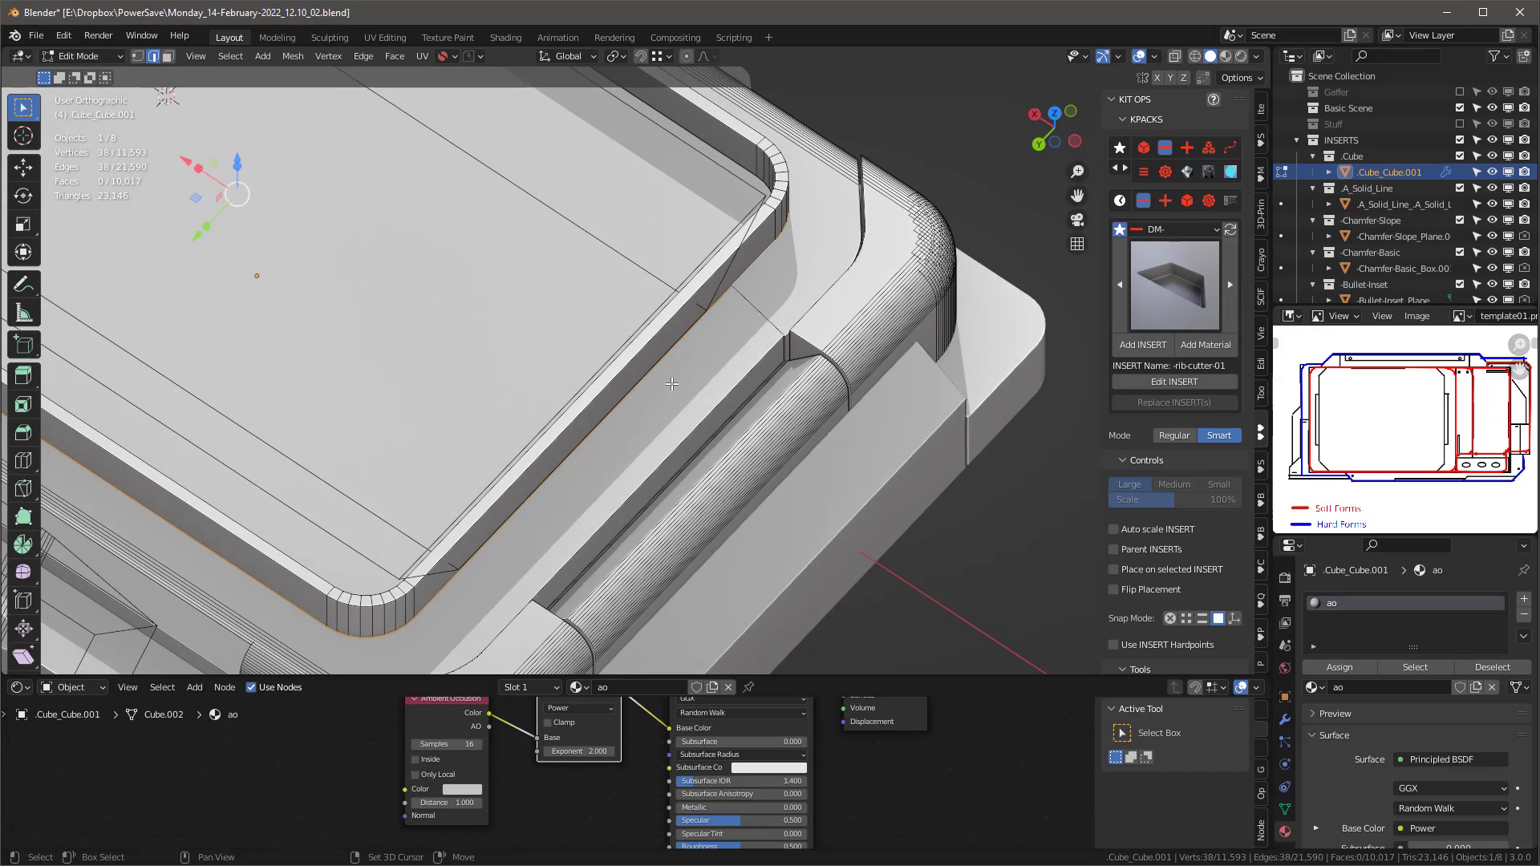
Step: Bevel the frame's base edge loop about 0.0166 m wide with 7 segments, then leave Edit Mode and deselect the soft form
key("ctrl+b")
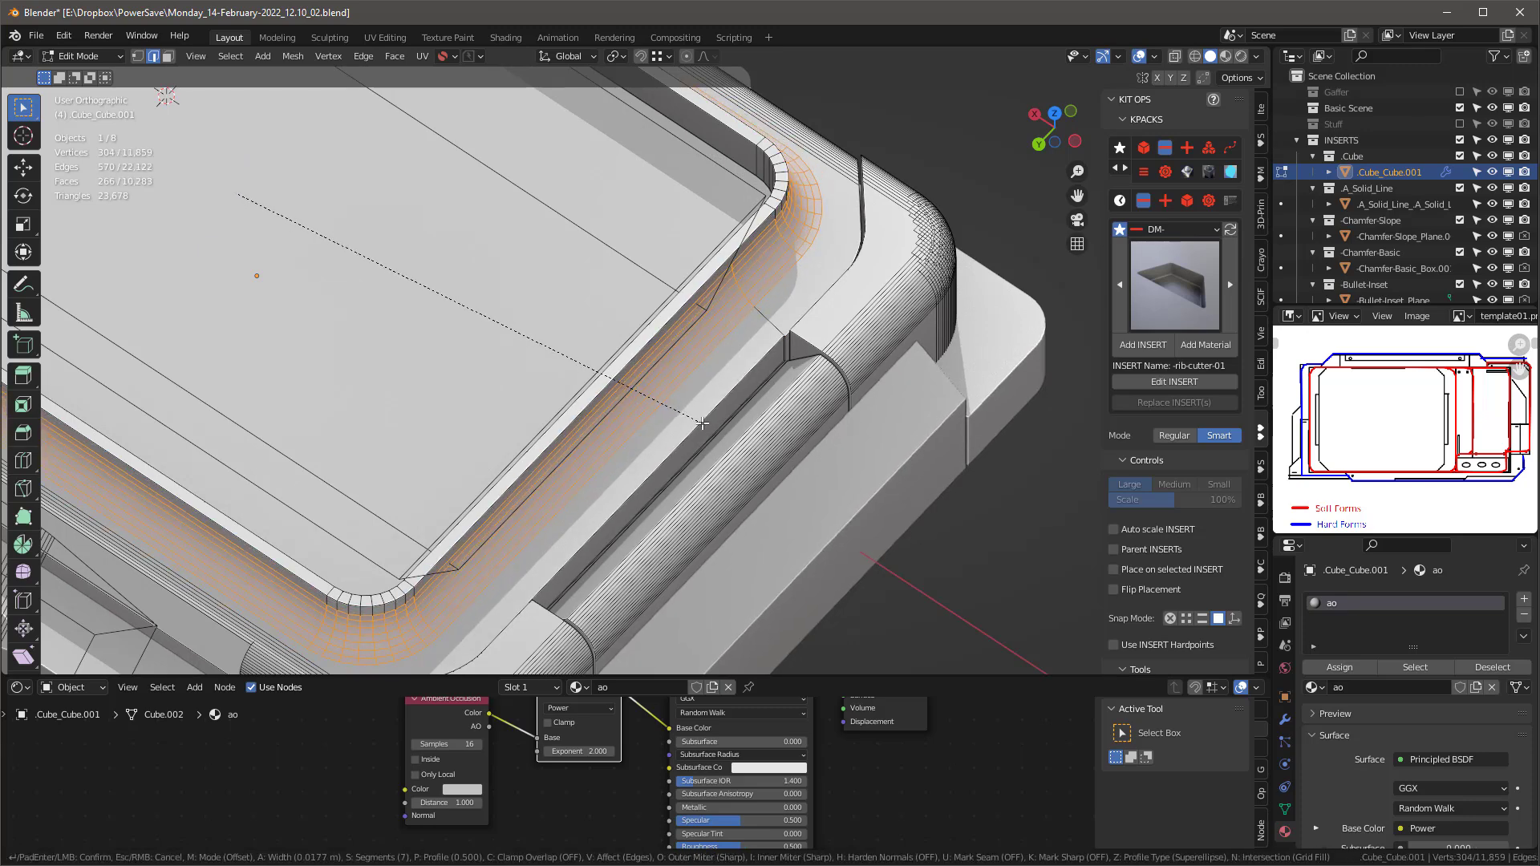
left_click(697, 422)
scroll(702, 422, "down", 5)
middle_click_drag(555, 427, 775, 368)
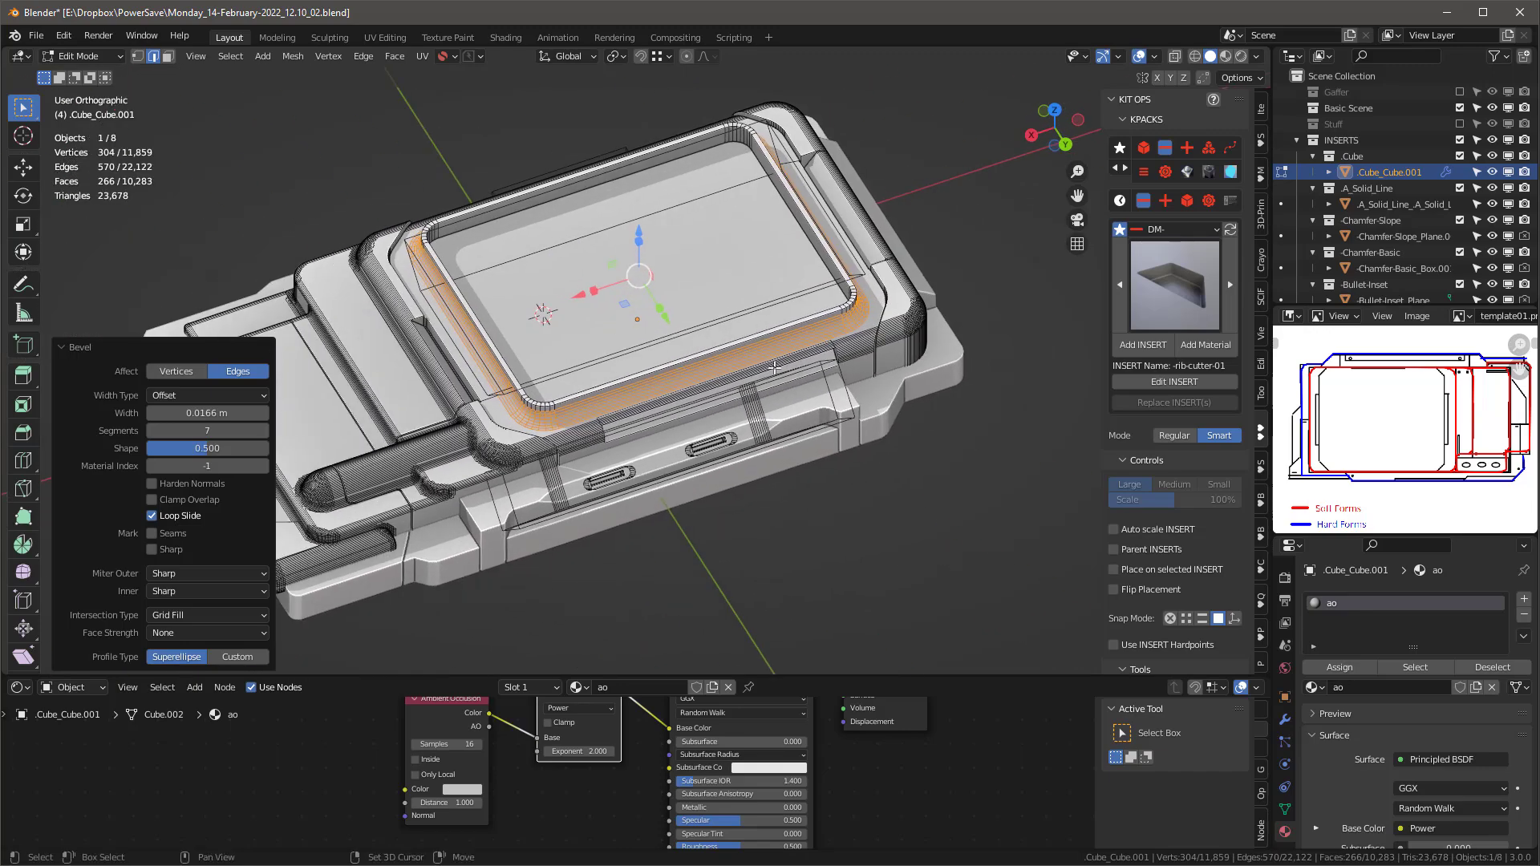
key("Tab")
left_click(799, 517)
middle_click_drag(799, 516, 784, 441)
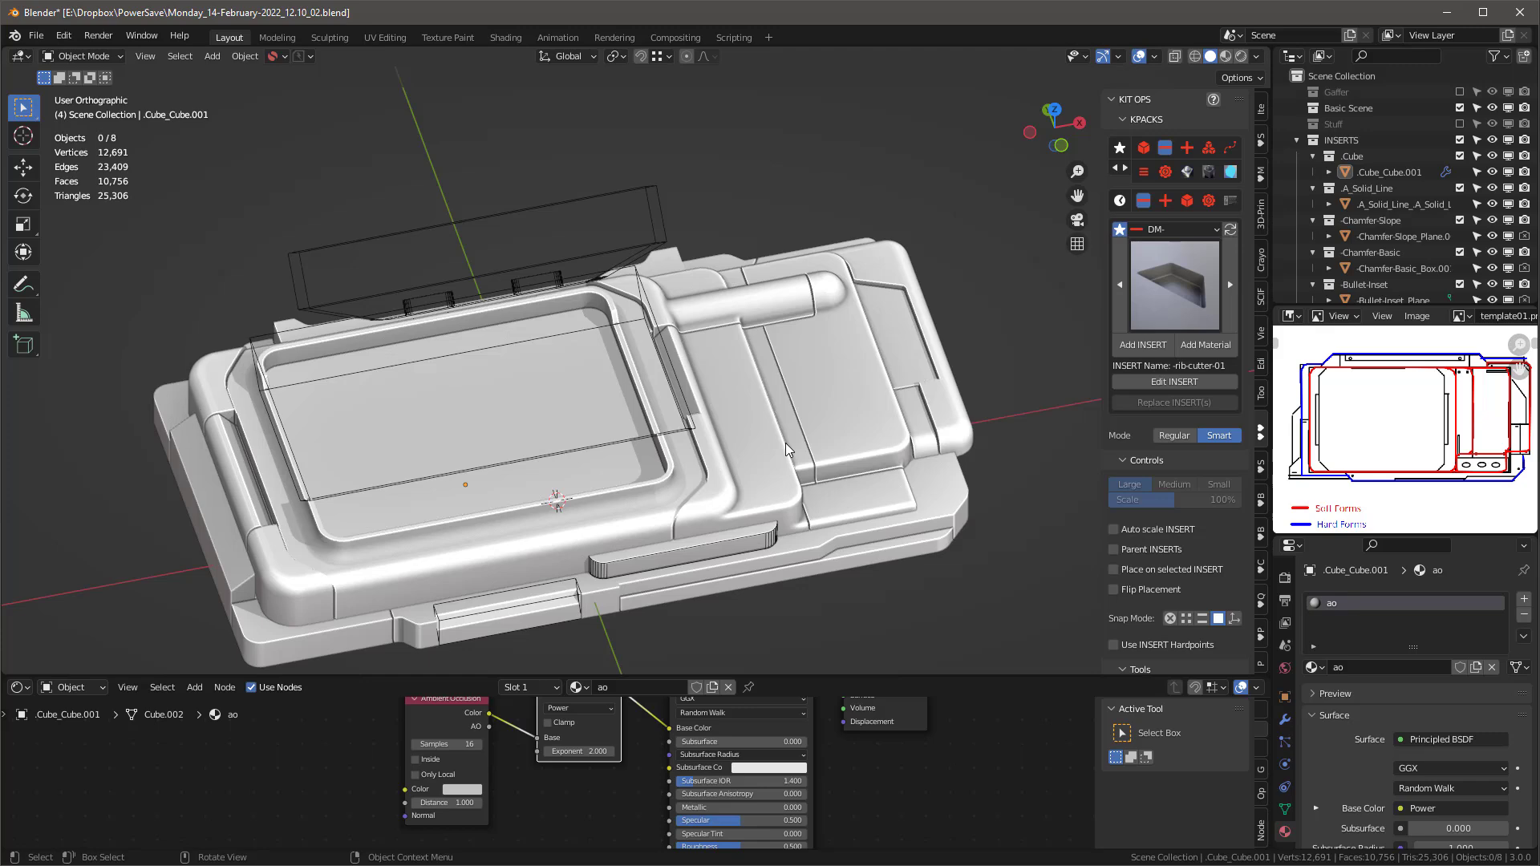
Step: Browse the DM-Widgets inserts and examine the soft form's flat areas beside the screen in perspective, mesh and top views
middle_click_drag(782, 430, 755, 477)
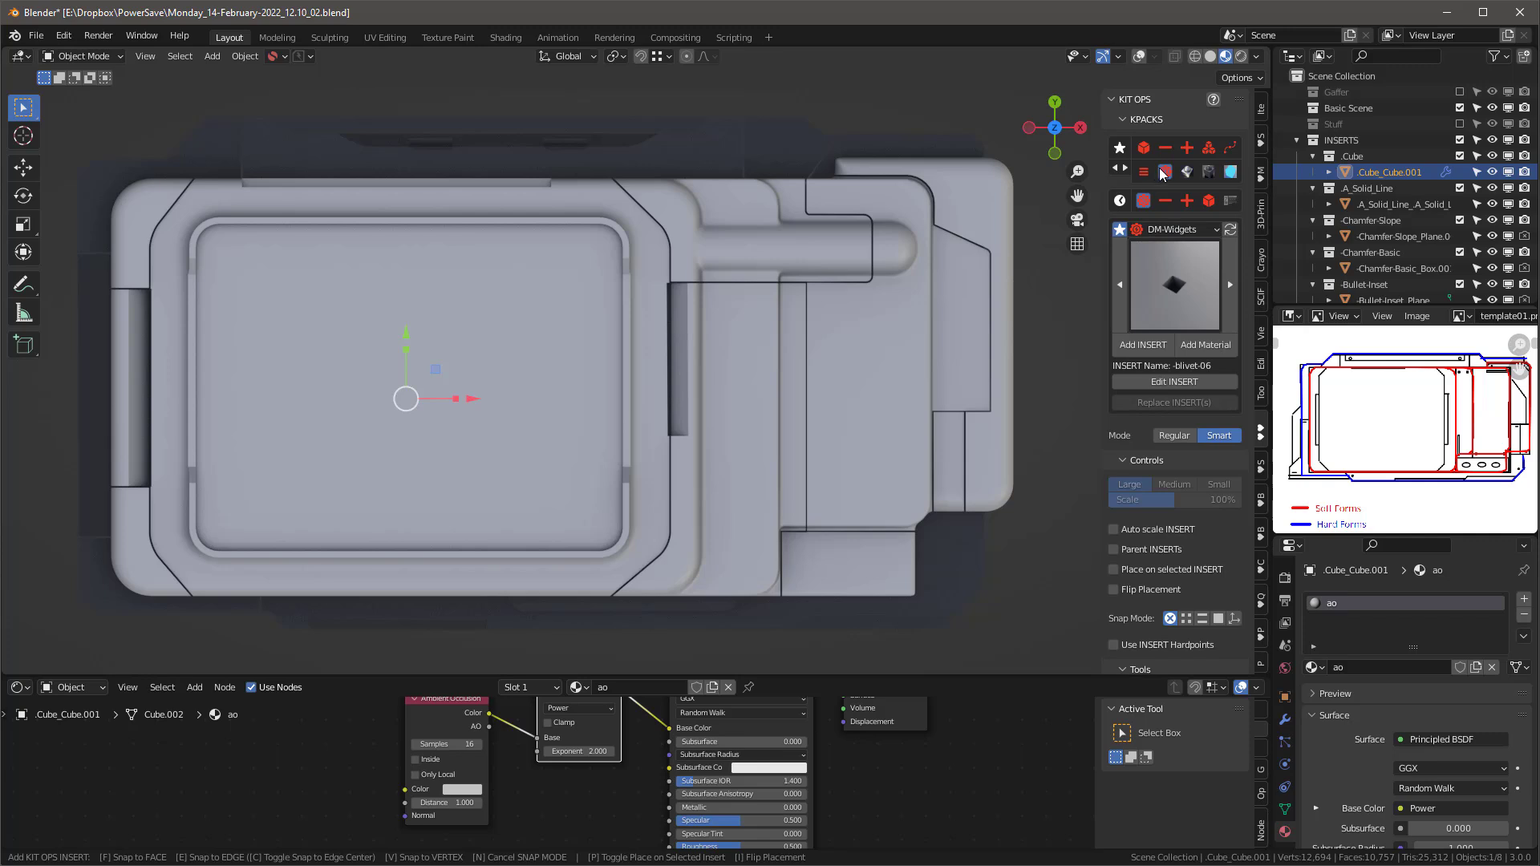
left_click(1155, 260)
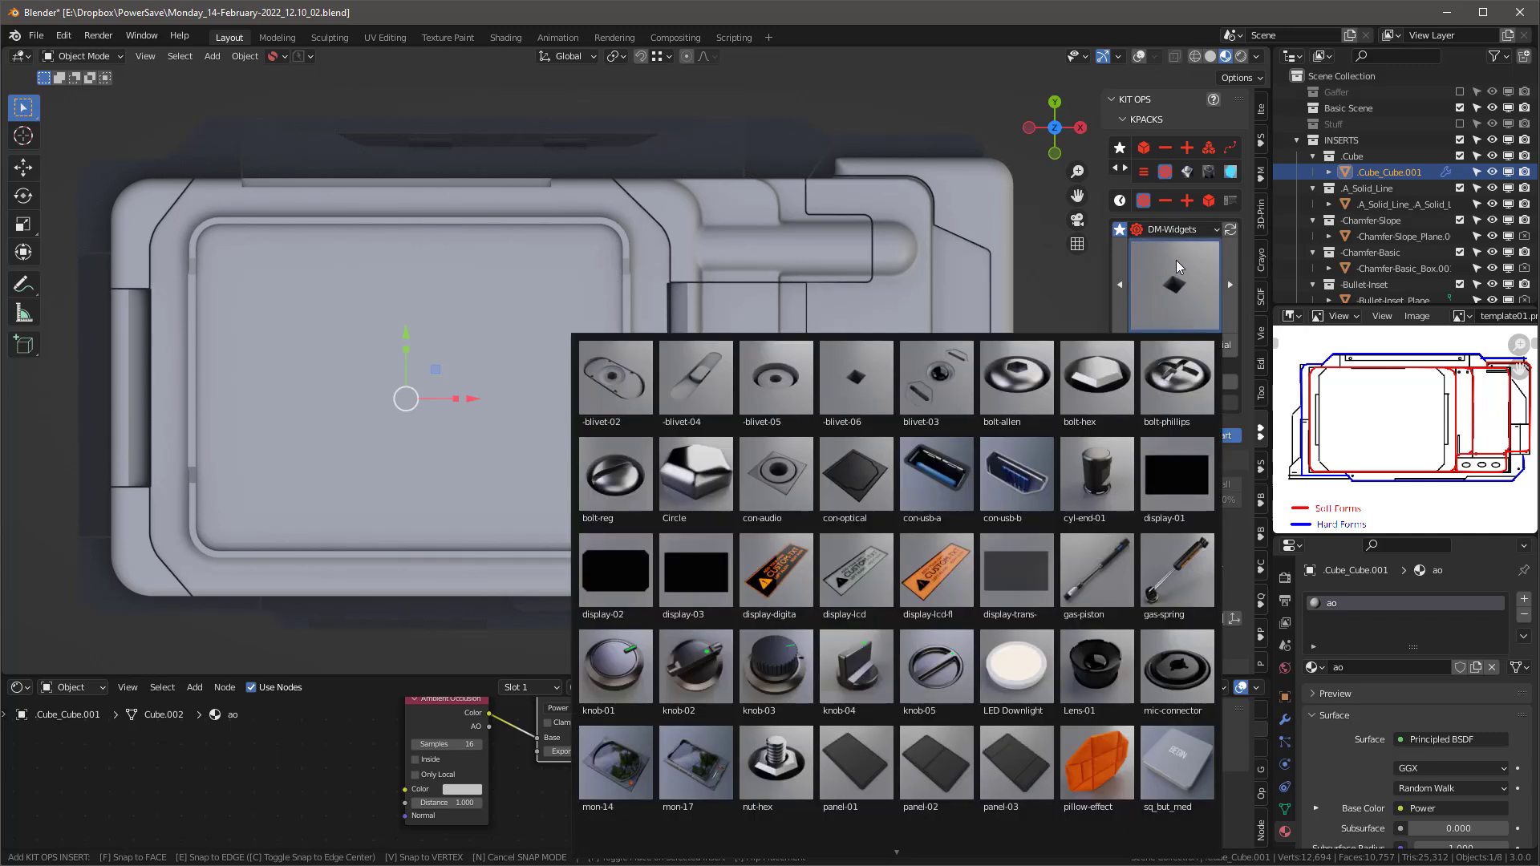
left_click(1176, 260)
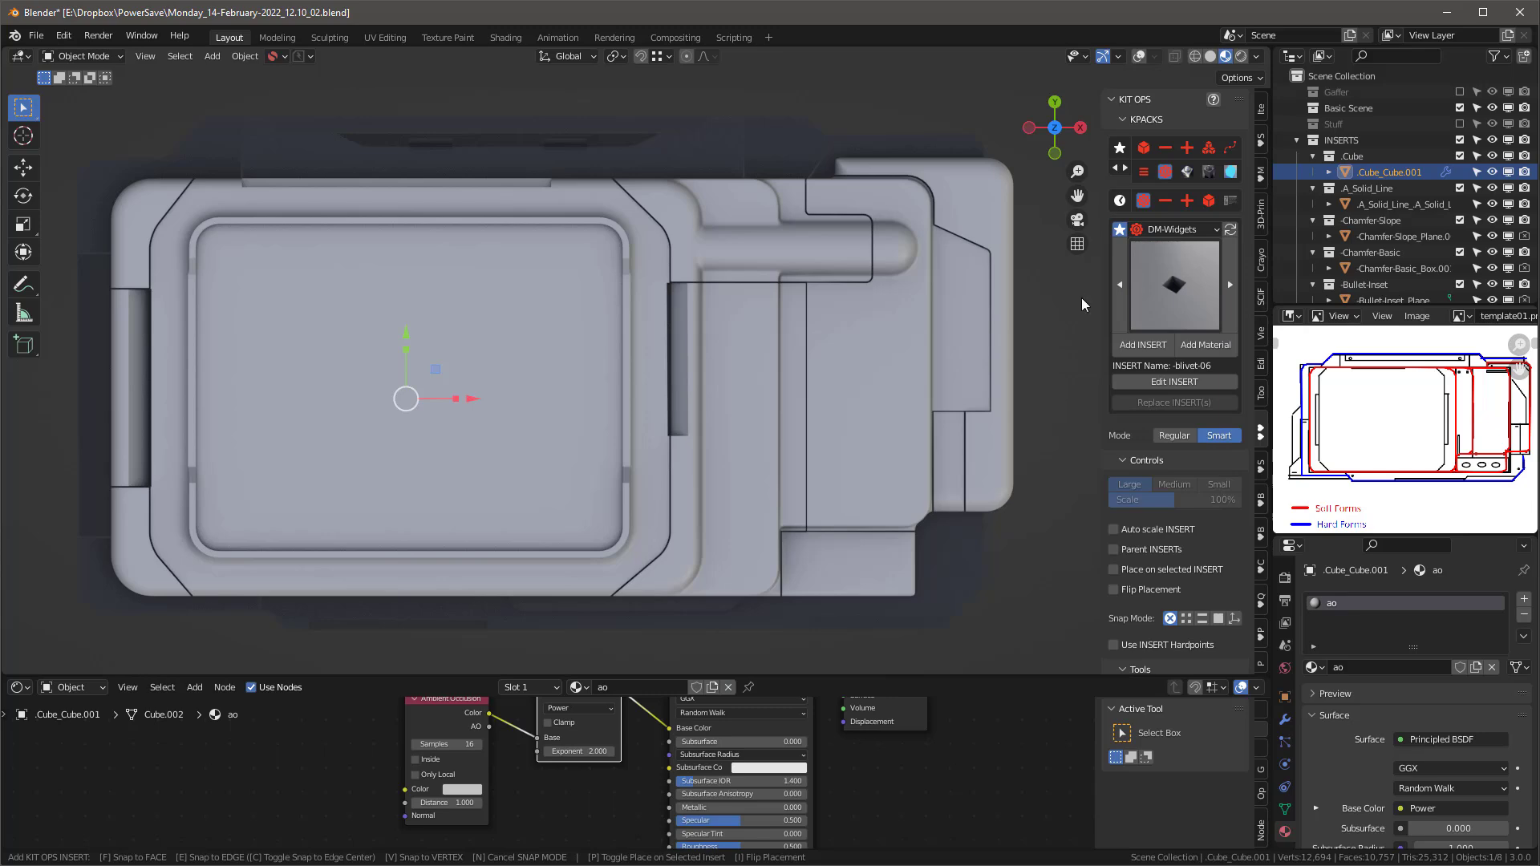
middle_click_drag(841, 458, 830, 389)
left_click(820, 439)
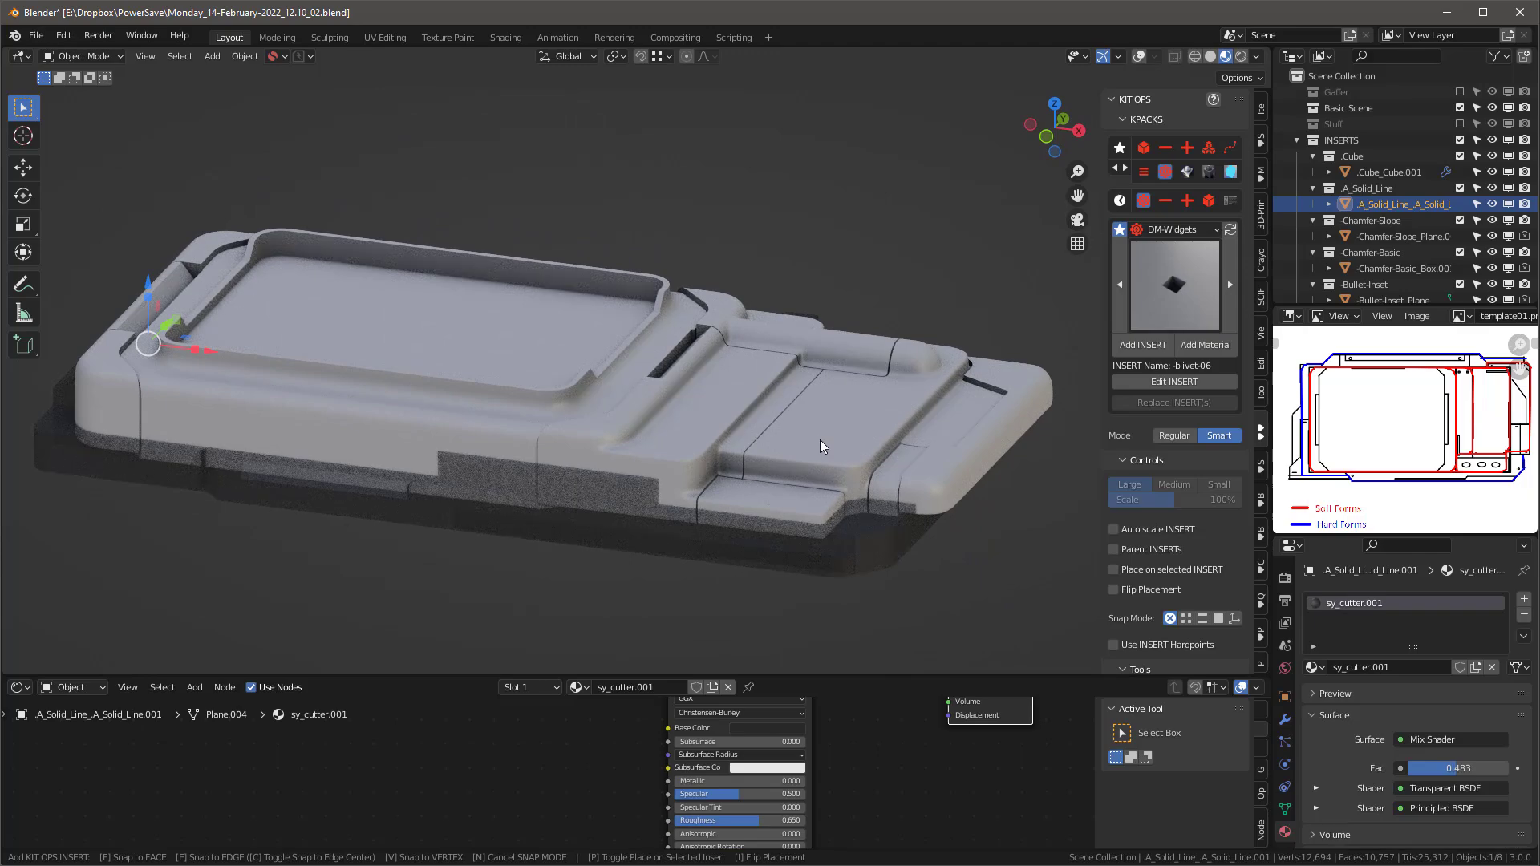
key("Tab")
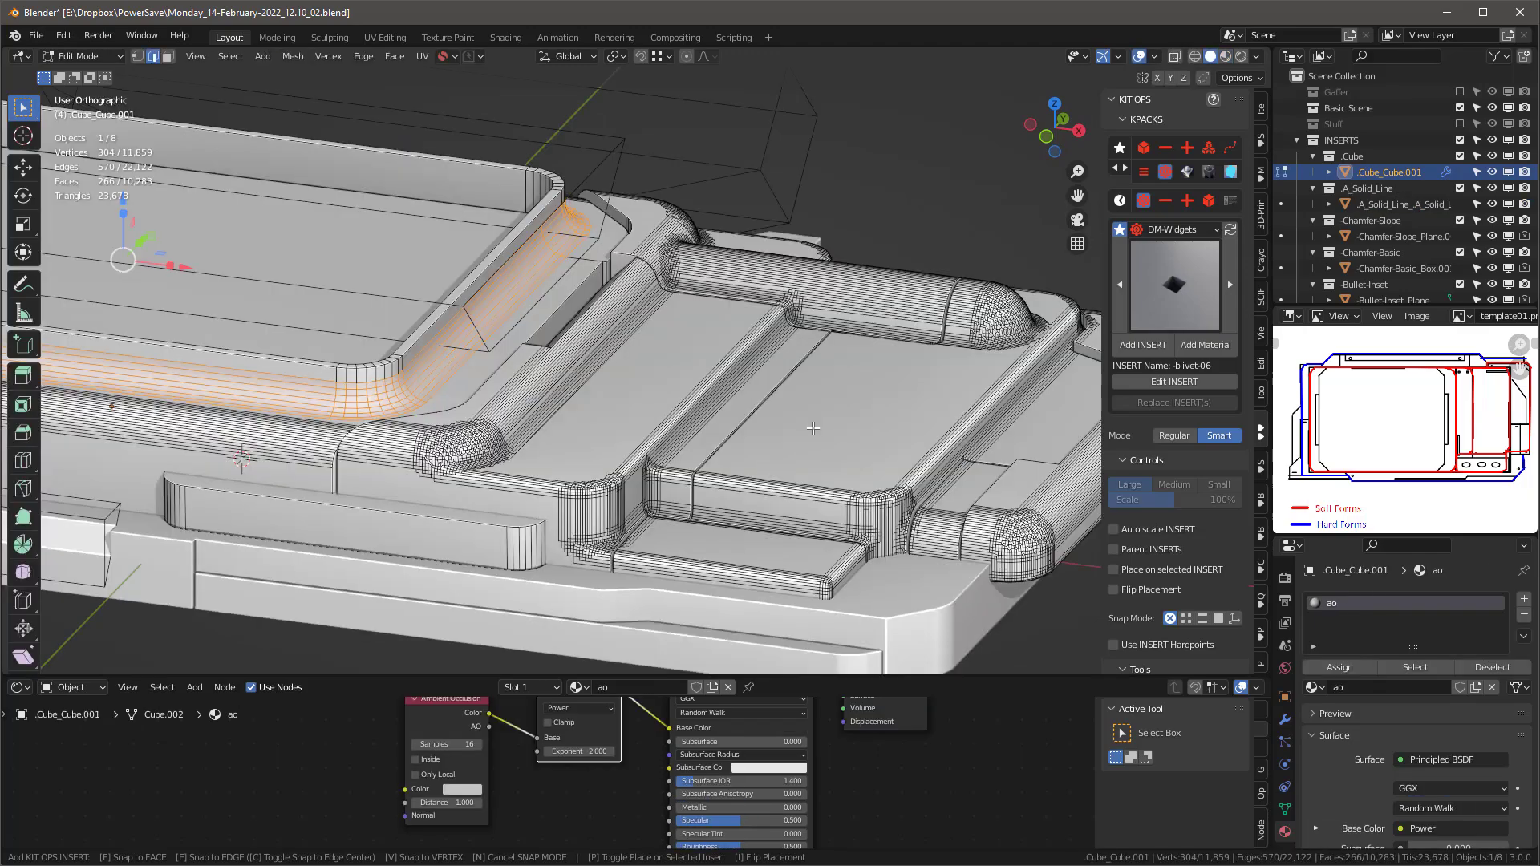
mouse_move(814, 485)
middle_mouse_down()
mouse_move(860, 397)
mouse_move(853, 503)
mouse_move(861, 456)
middle_mouse_up()
key("KP_7")
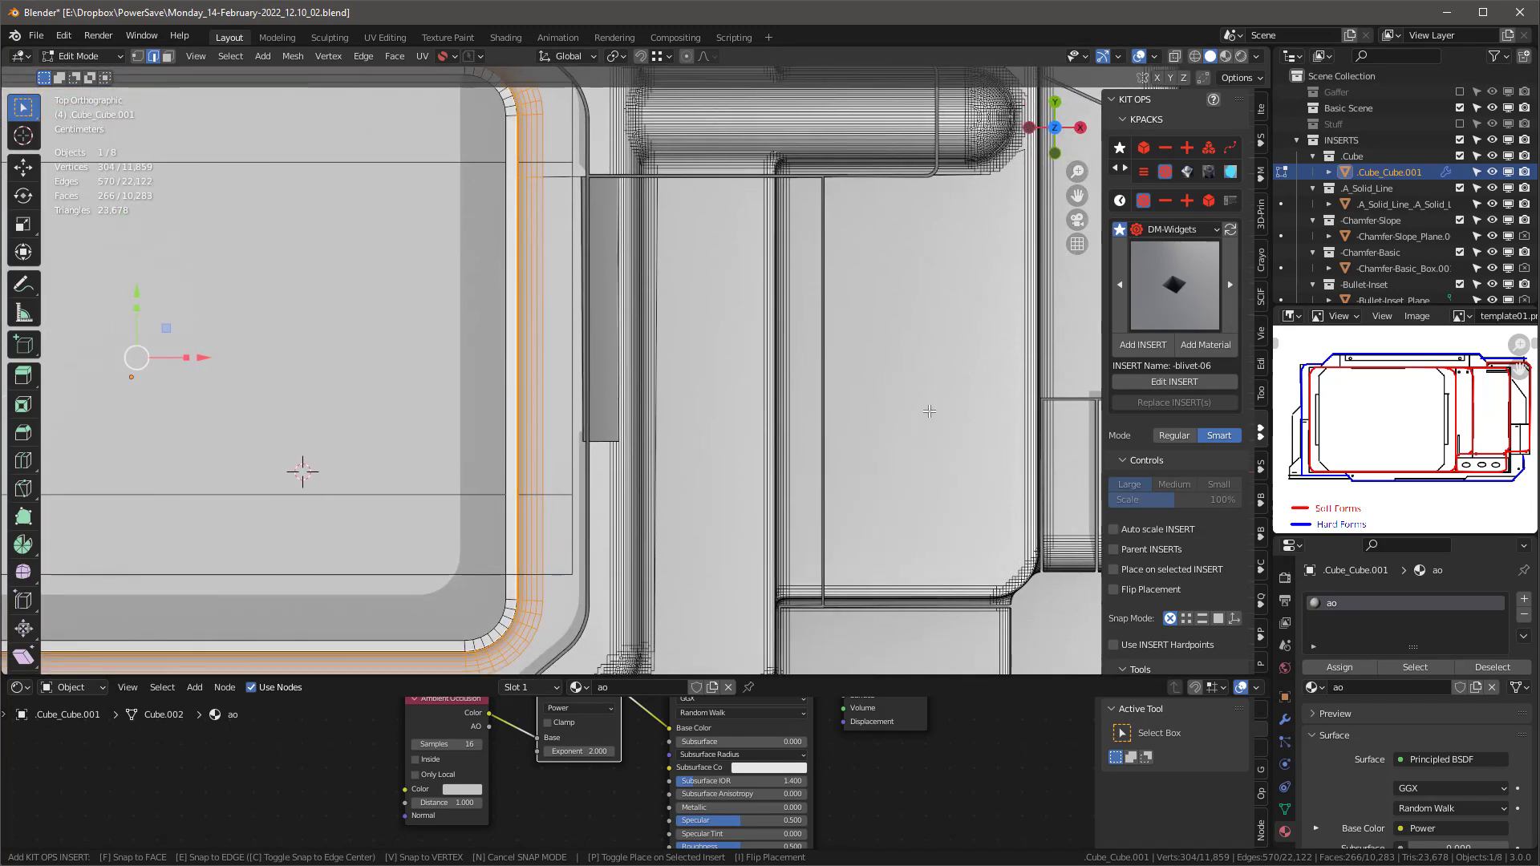
key("Tab")
Step: Add a scaled-down -bullet-var-sides cutter on the soft form's vertical seam between the screen frame and the outer edge
left_click(1165, 147)
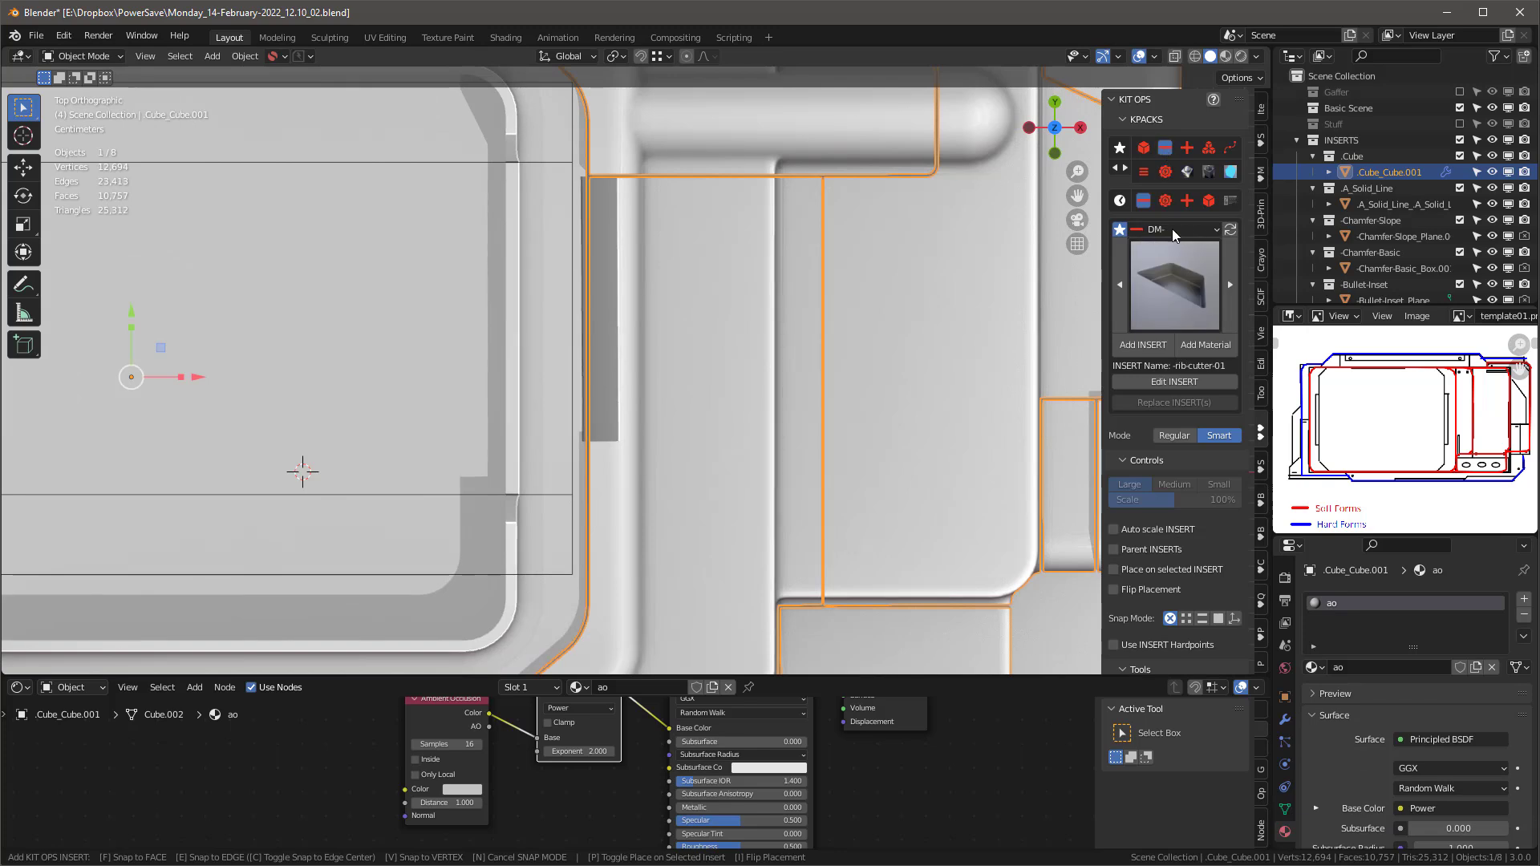
left_click(1172, 285)
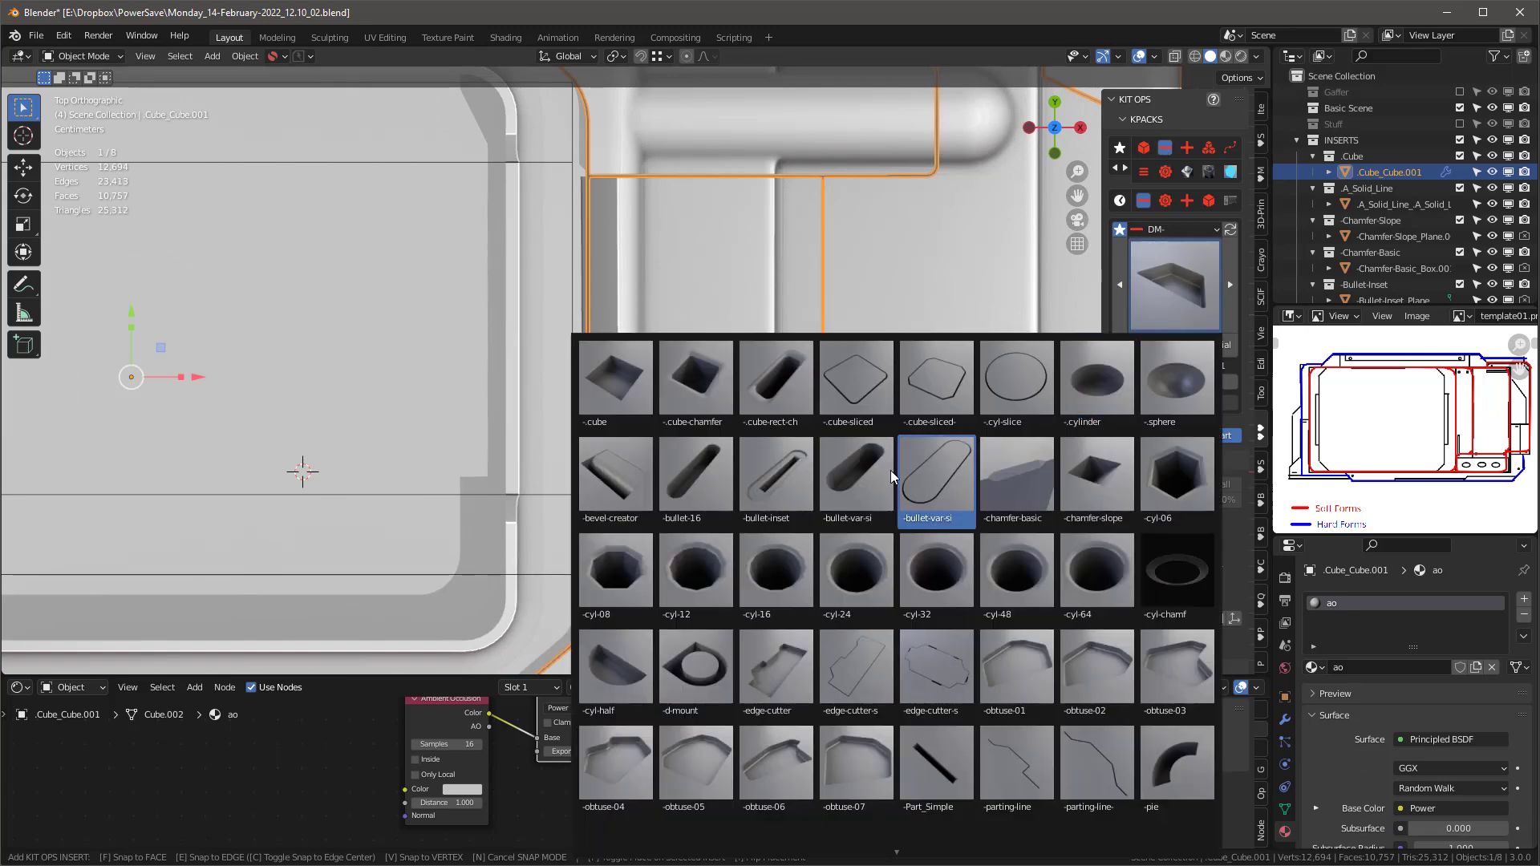
left_click(868, 495)
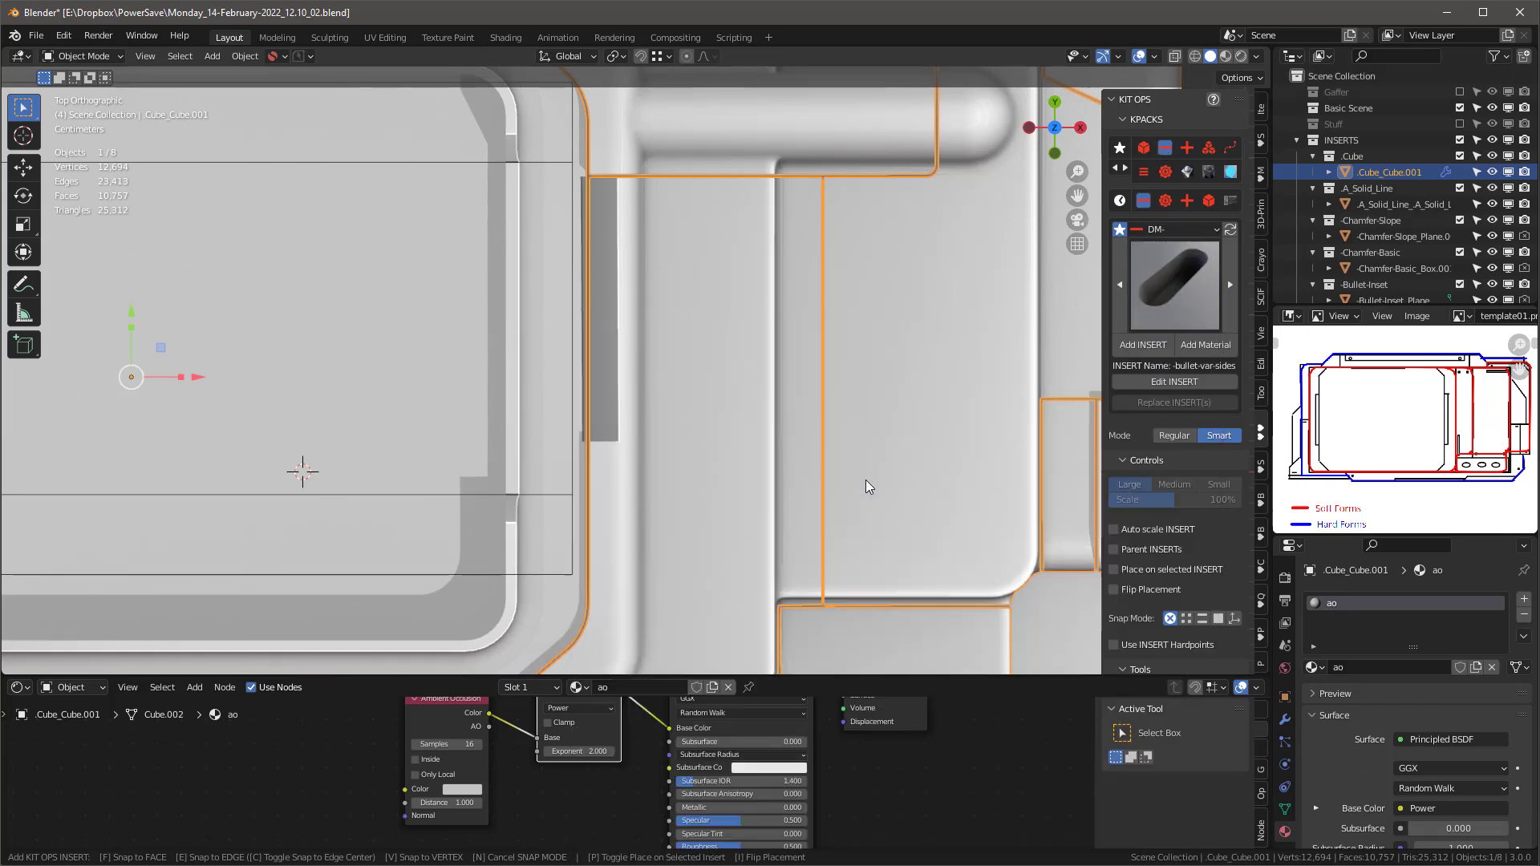
left_click(1148, 344)
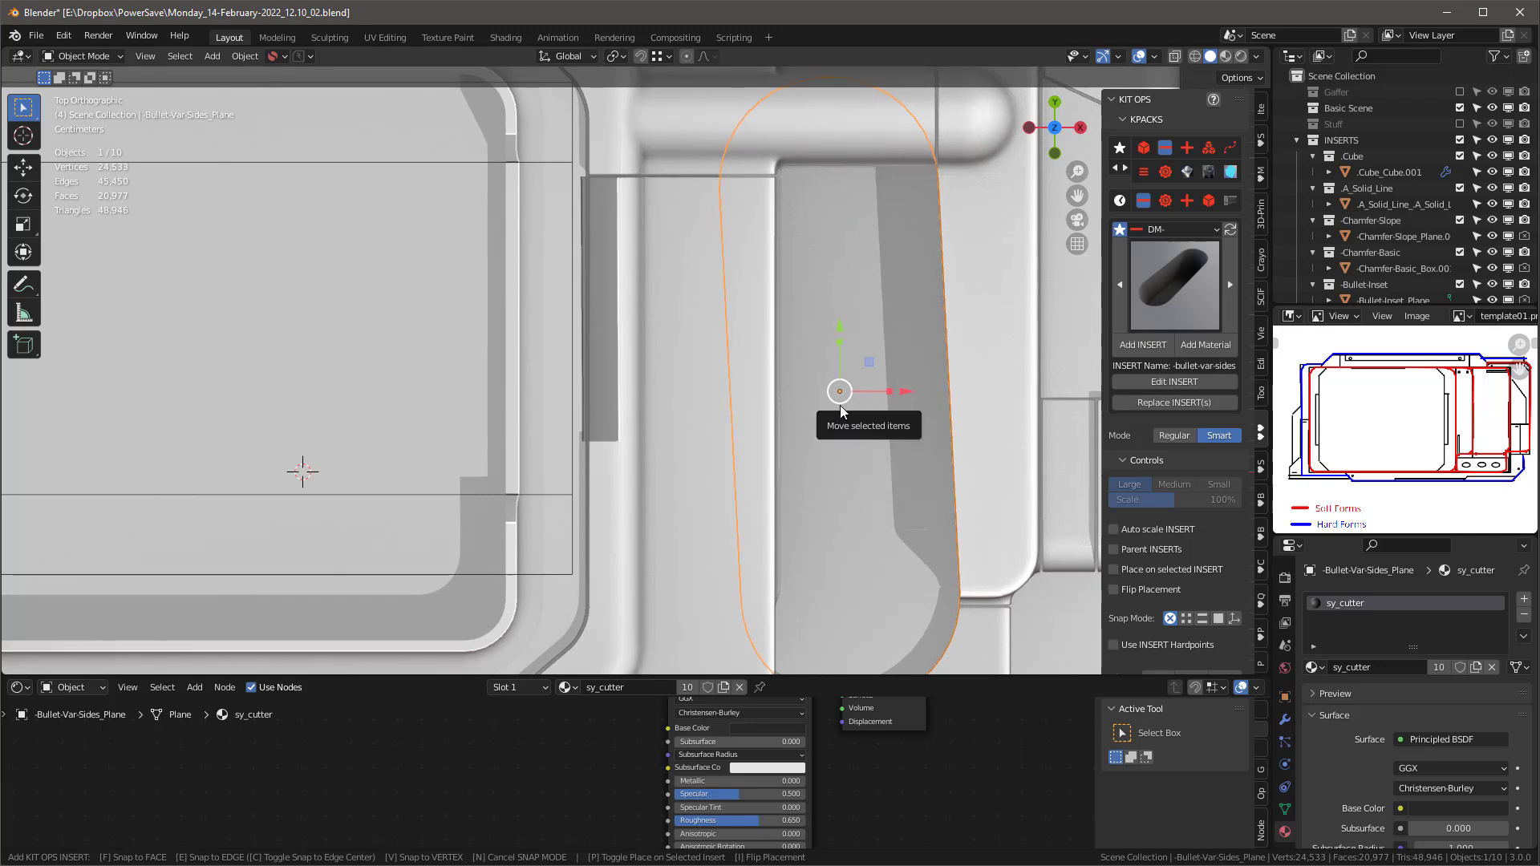
scroll(847, 401, "down", 8, "ctrl")
scroll(835, 395, "down", 6, "ctrl")
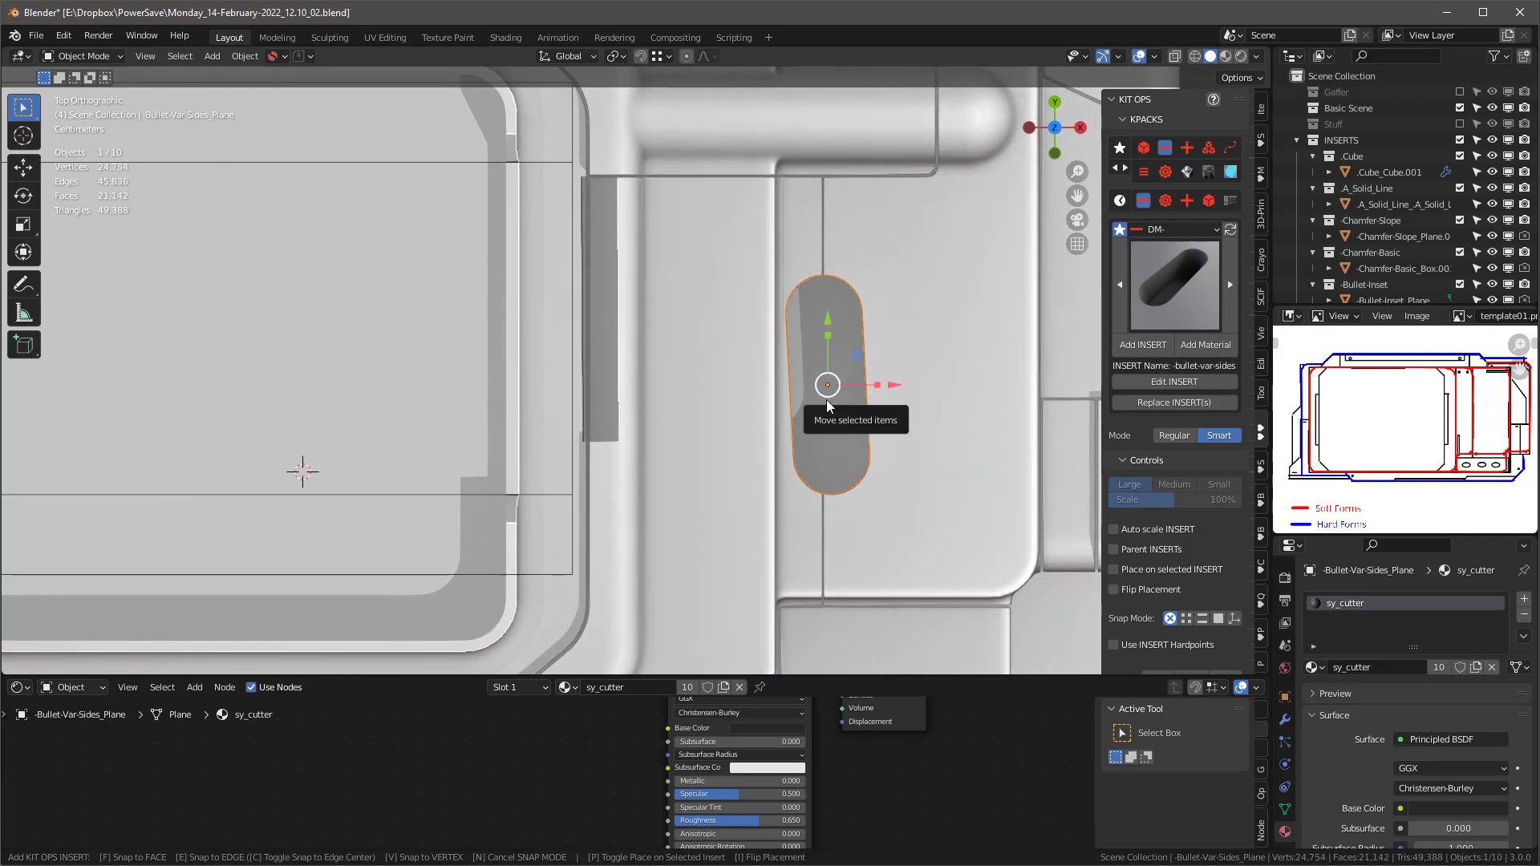
left_click(827, 399)
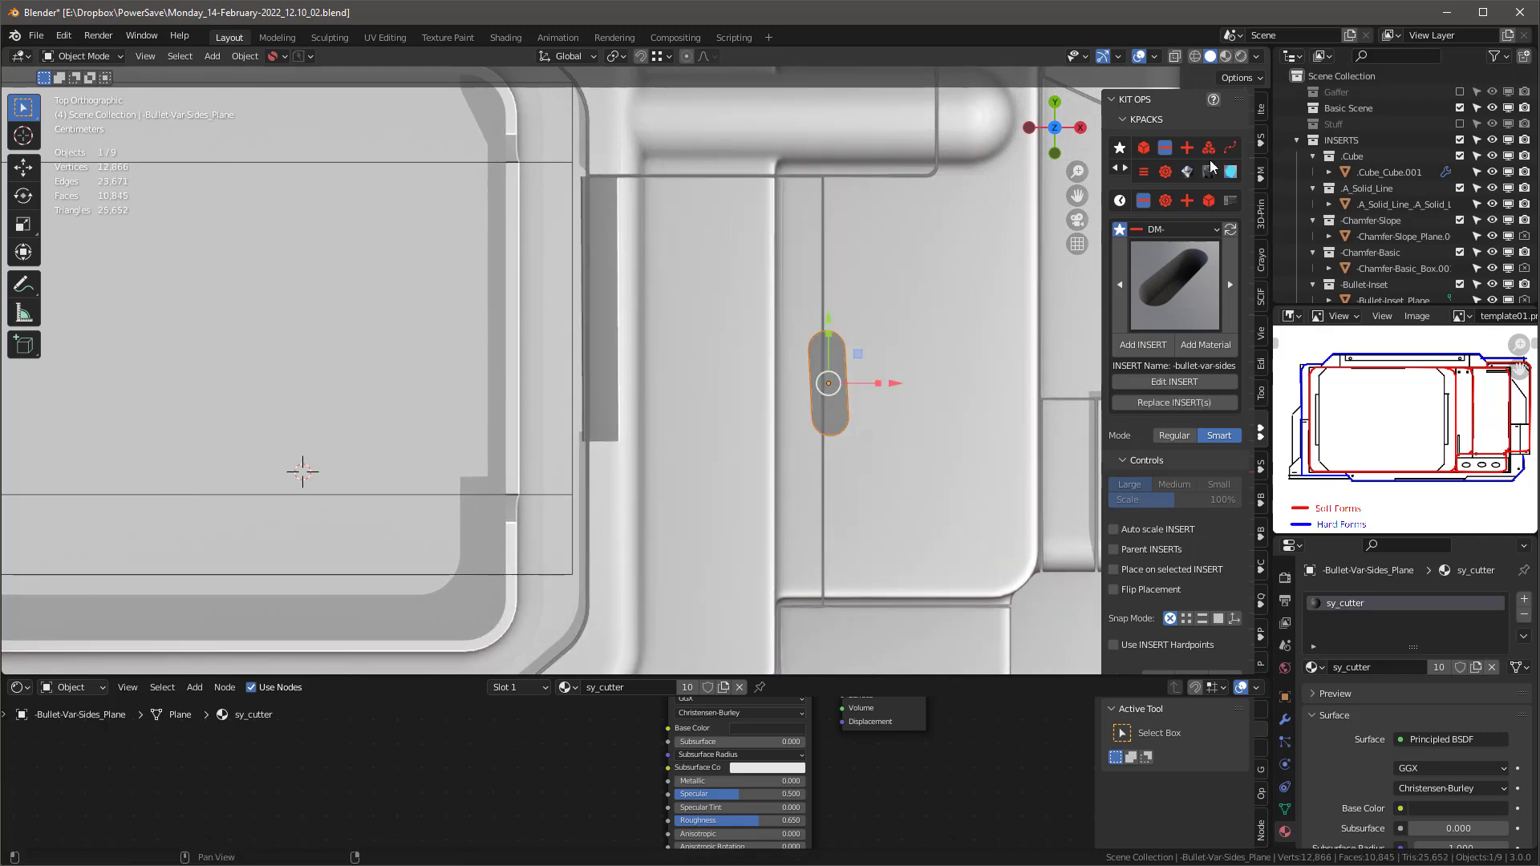
Step: Set the slot cutter's Z rotation to 90° and move it about -0.0036 m along X onto the seam
left_click(1261, 112)
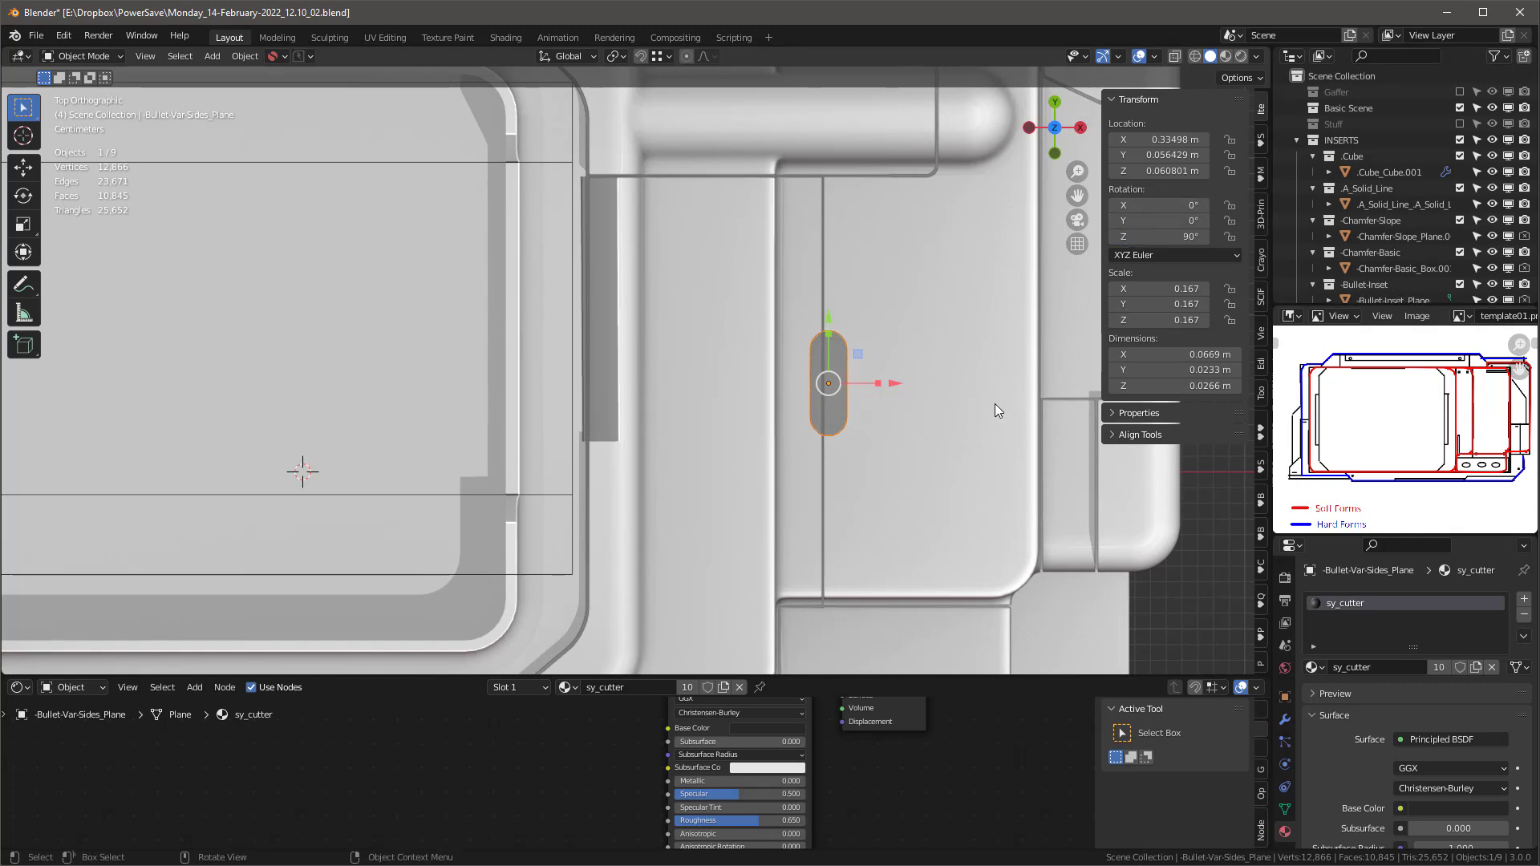
left_click_drag(892, 384, 882, 389)
scroll(802, 401, "up", 2)
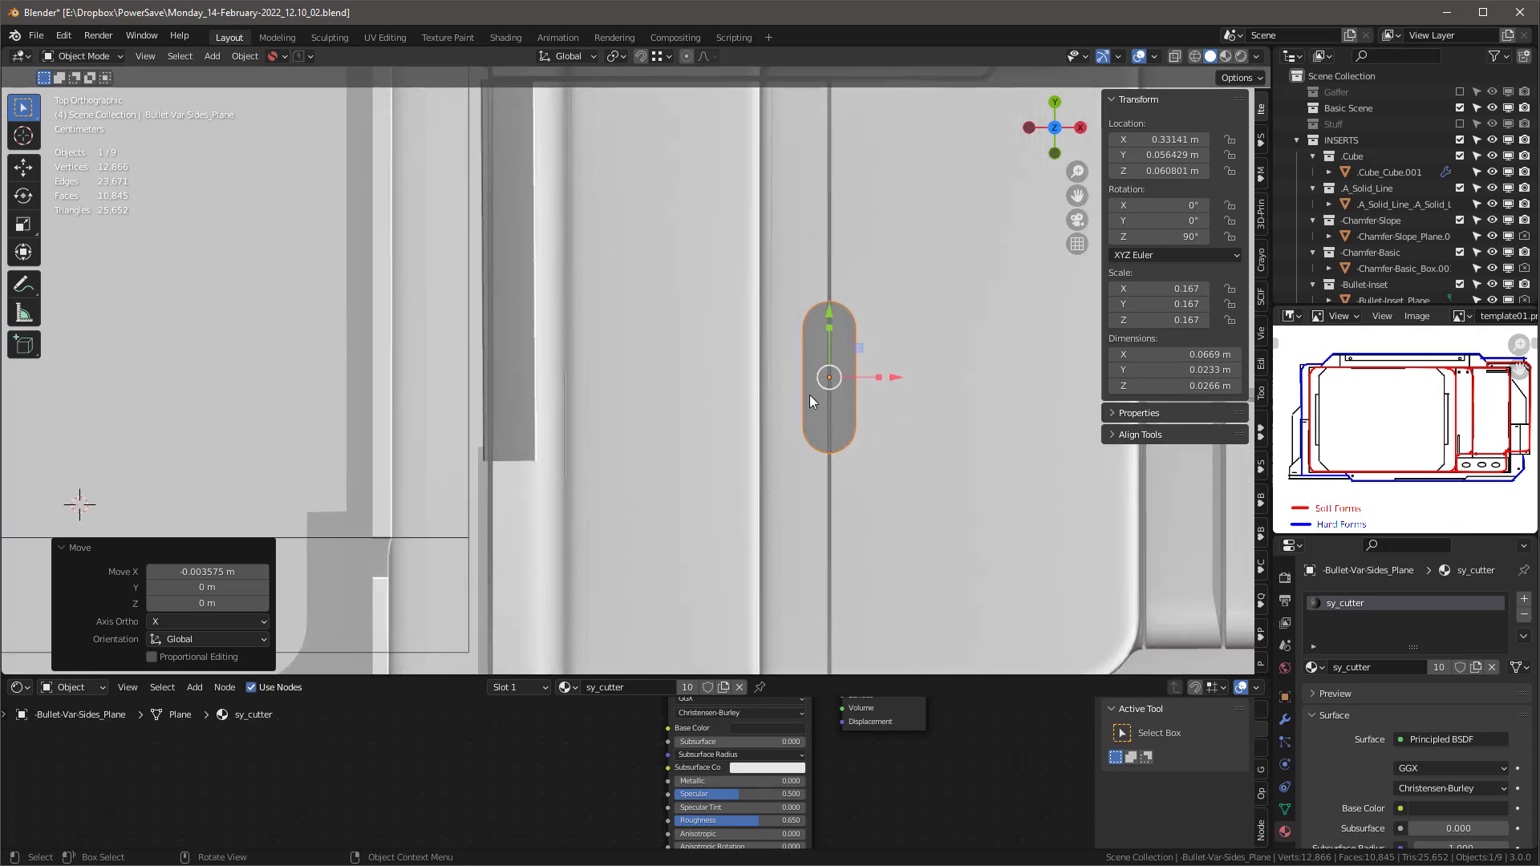
Step: In Edit Mode, lengthen the slot cutter along the seam and adjust its height in the right view
key("Tab")
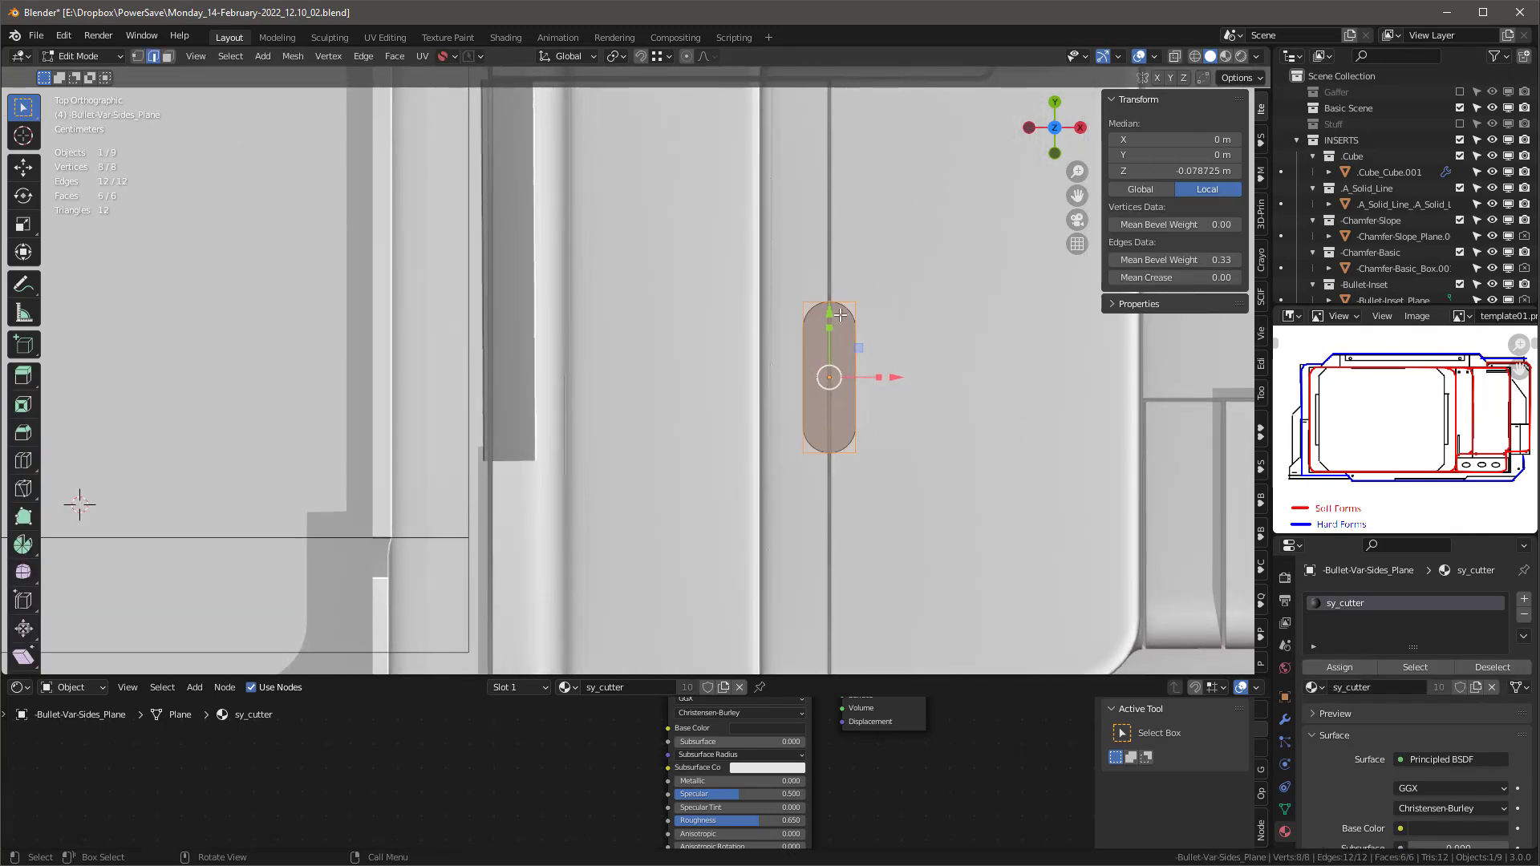
left_click_drag(830, 326, 818, 179)
scroll(920, 297, "down", 4)
key("shift+z")
key("KP_3")
left_click_drag(773, 297, 772, 257)
mouse_move(772, 257)
middle_mouse_down()
mouse_move(842, 292)
mouse_move(818, 313)
middle_mouse_up()
left_click_drag(770, 261, 771, 245)
key("shift+z")
Step: Narrow the slot cutter to a thin slit in the top view, leave Edit Mode and select the soft form
scroll(808, 369, "down", 3)
key("KP_7")
scroll(818, 361, "up", 2)
left_click_drag(830, 357, 817, 355)
key("Tab")
scroll(817, 353, "down", 4)
middle_click_drag(817, 354, 1027, 408)
left_click(835, 347)
key("KP_7")
left_click(1028, 409)
key("KP_7")
Step: Add a small bolt-allen insert from DM-Widgets beside the upper end of the seam slit
left_click(1261, 431)
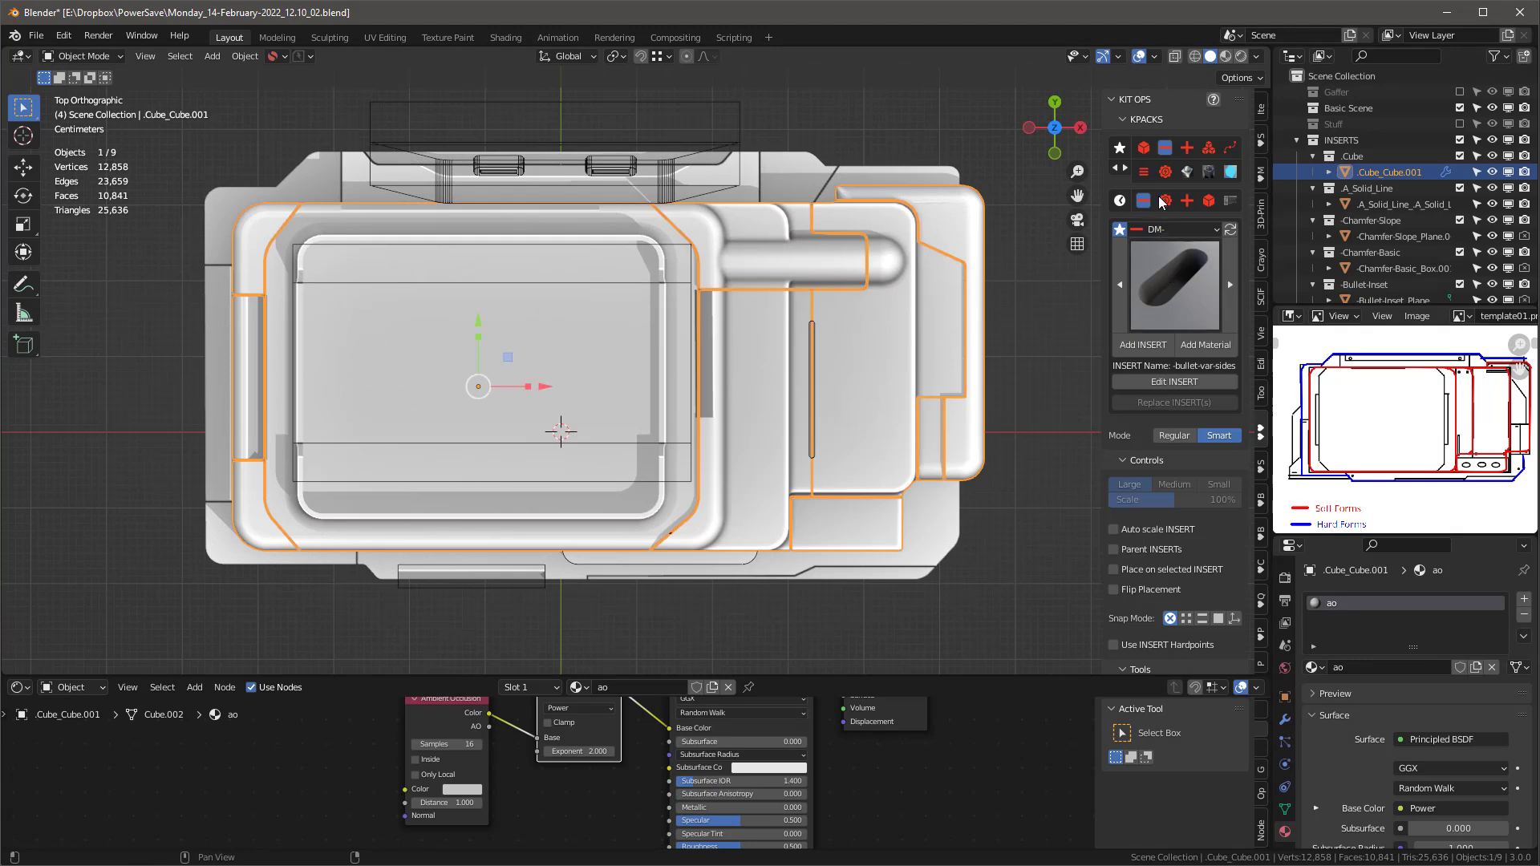
left_click(1163, 200)
left_click(1183, 290)
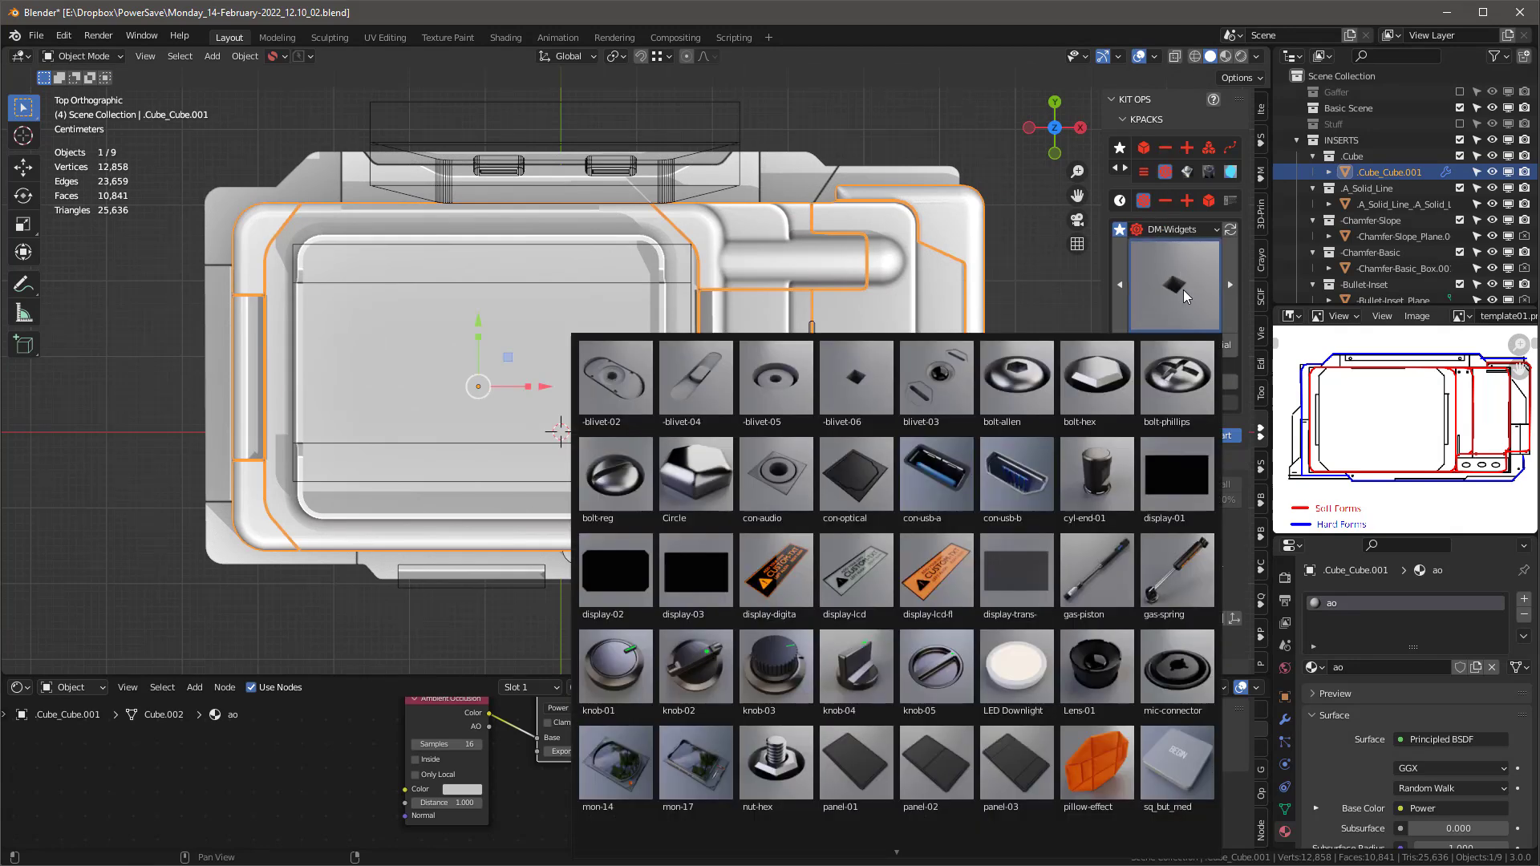
left_click(1183, 290)
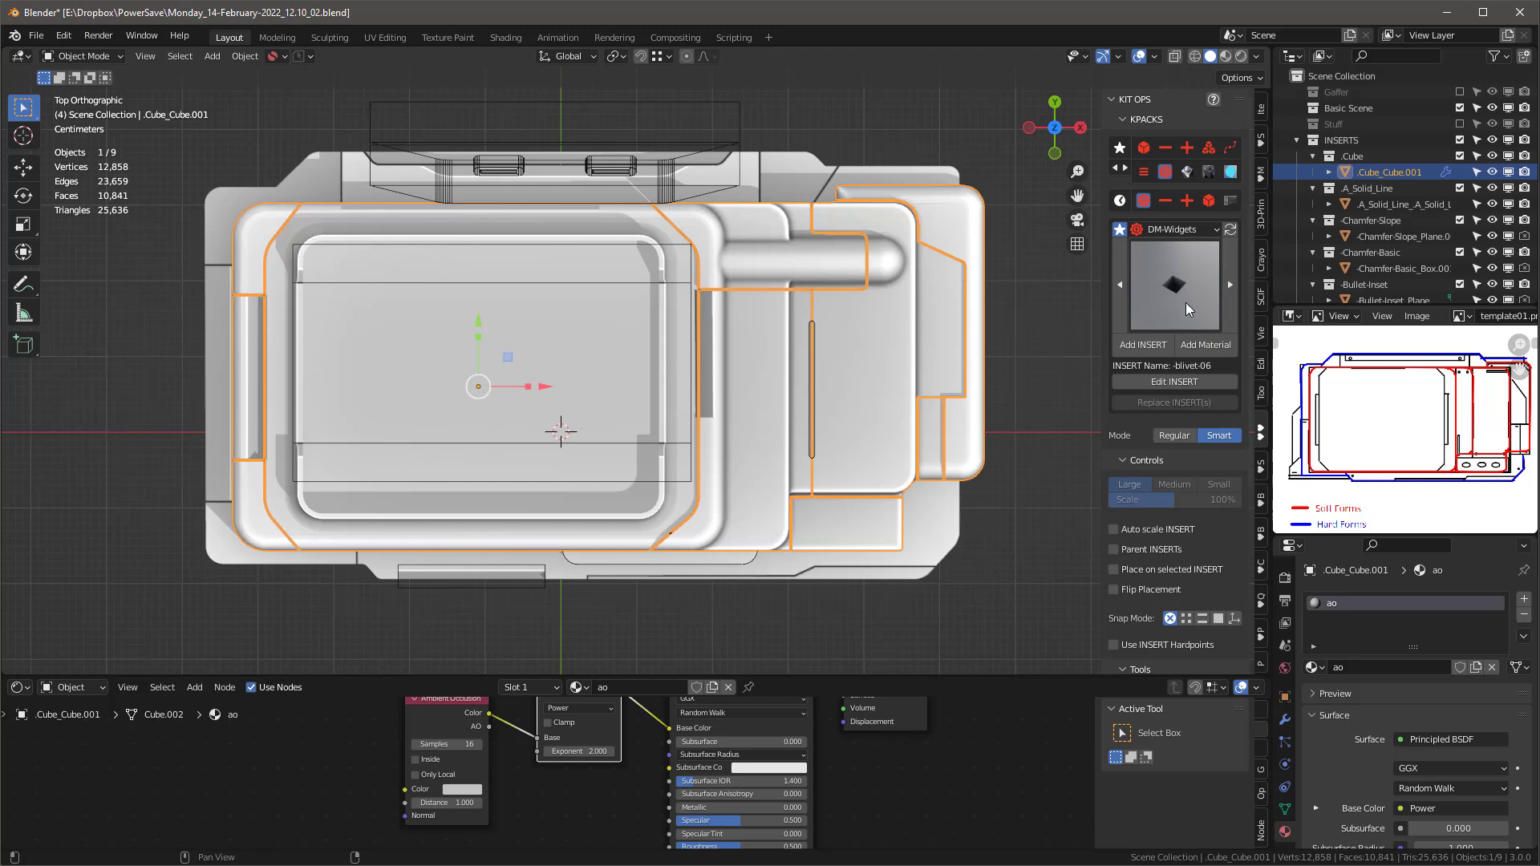
left_click(1185, 293)
left_click(1030, 384)
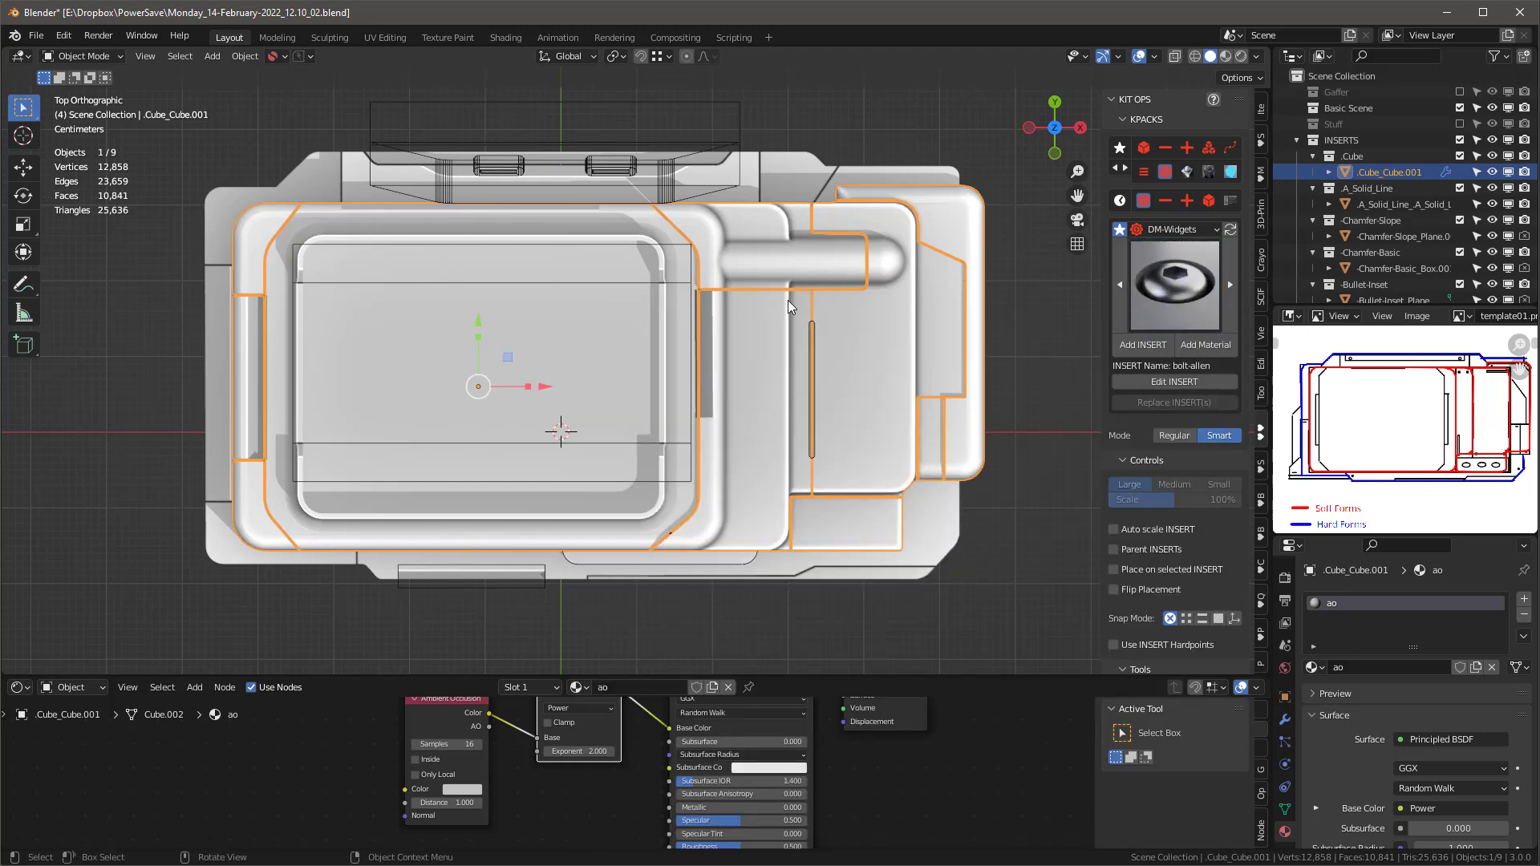
scroll(796, 302, "up", 3)
middle_click_drag(918, 296, 852, 216, "shift")
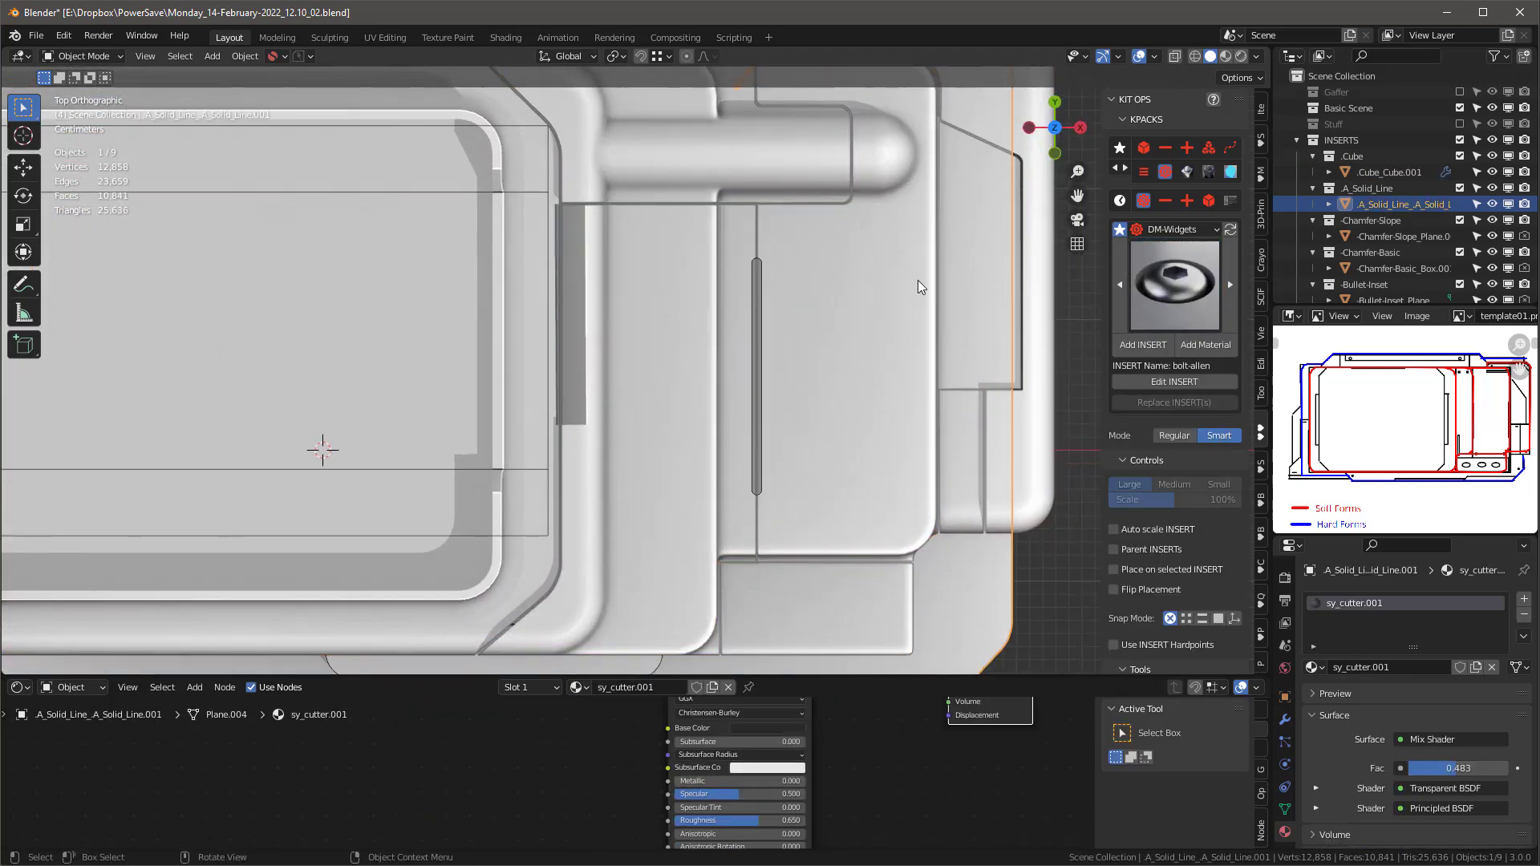
left_click(1167, 345)
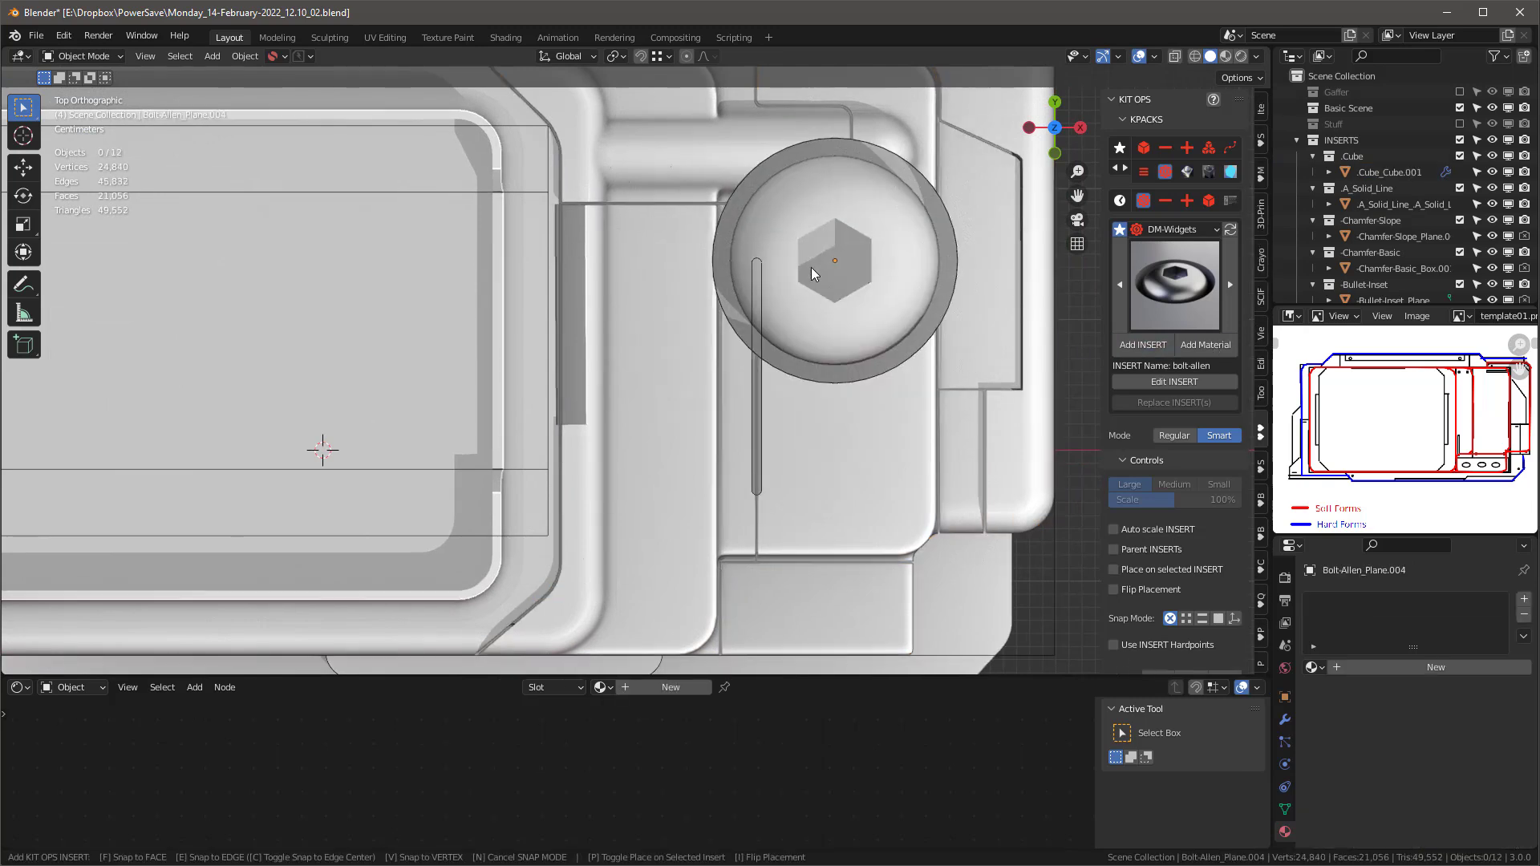
scroll(805, 255, "down", 6)
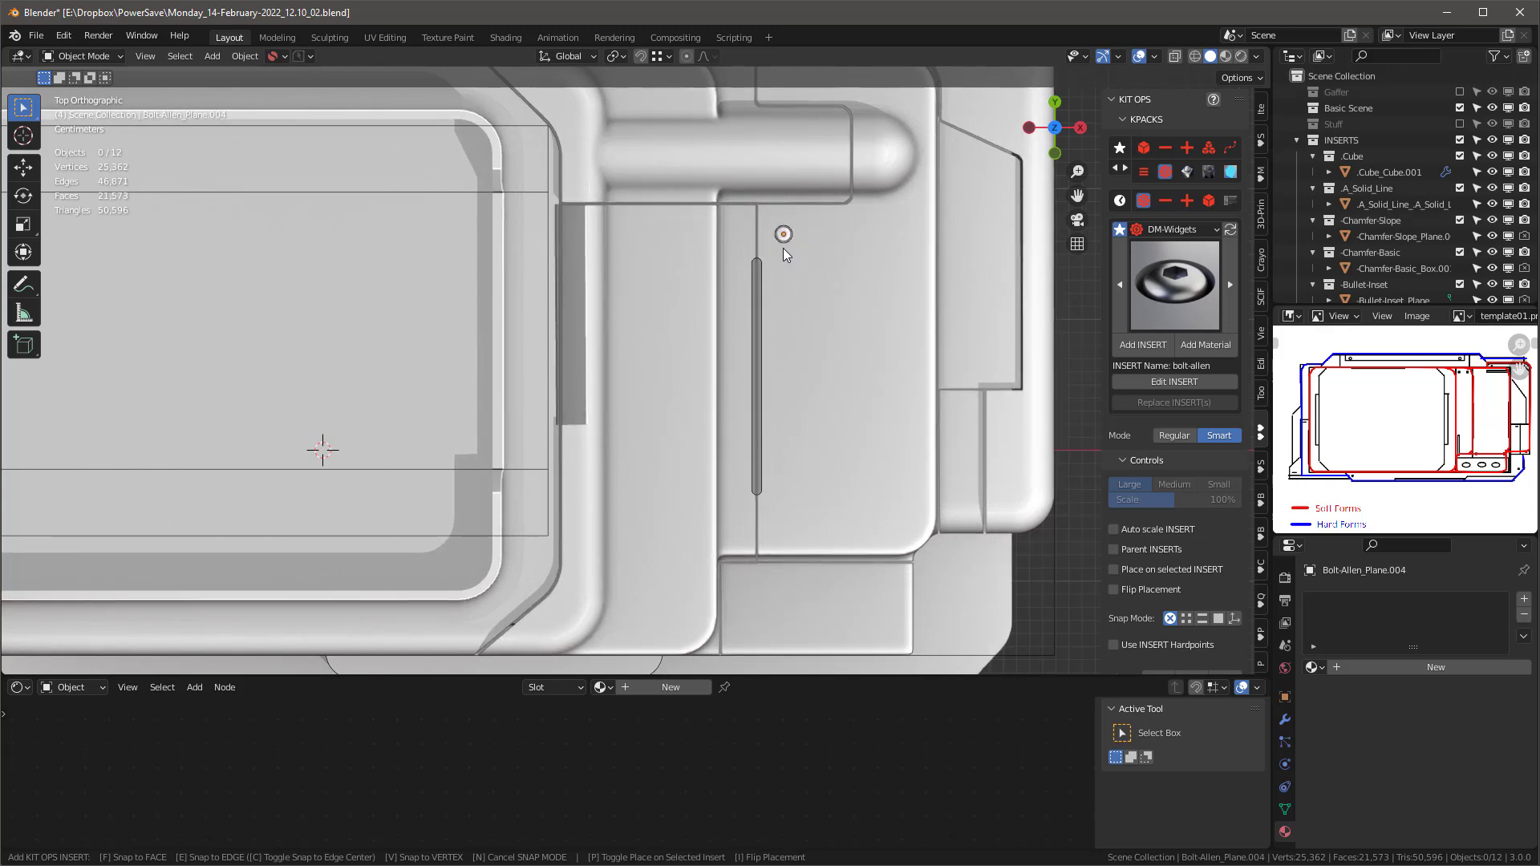
left_click(784, 263)
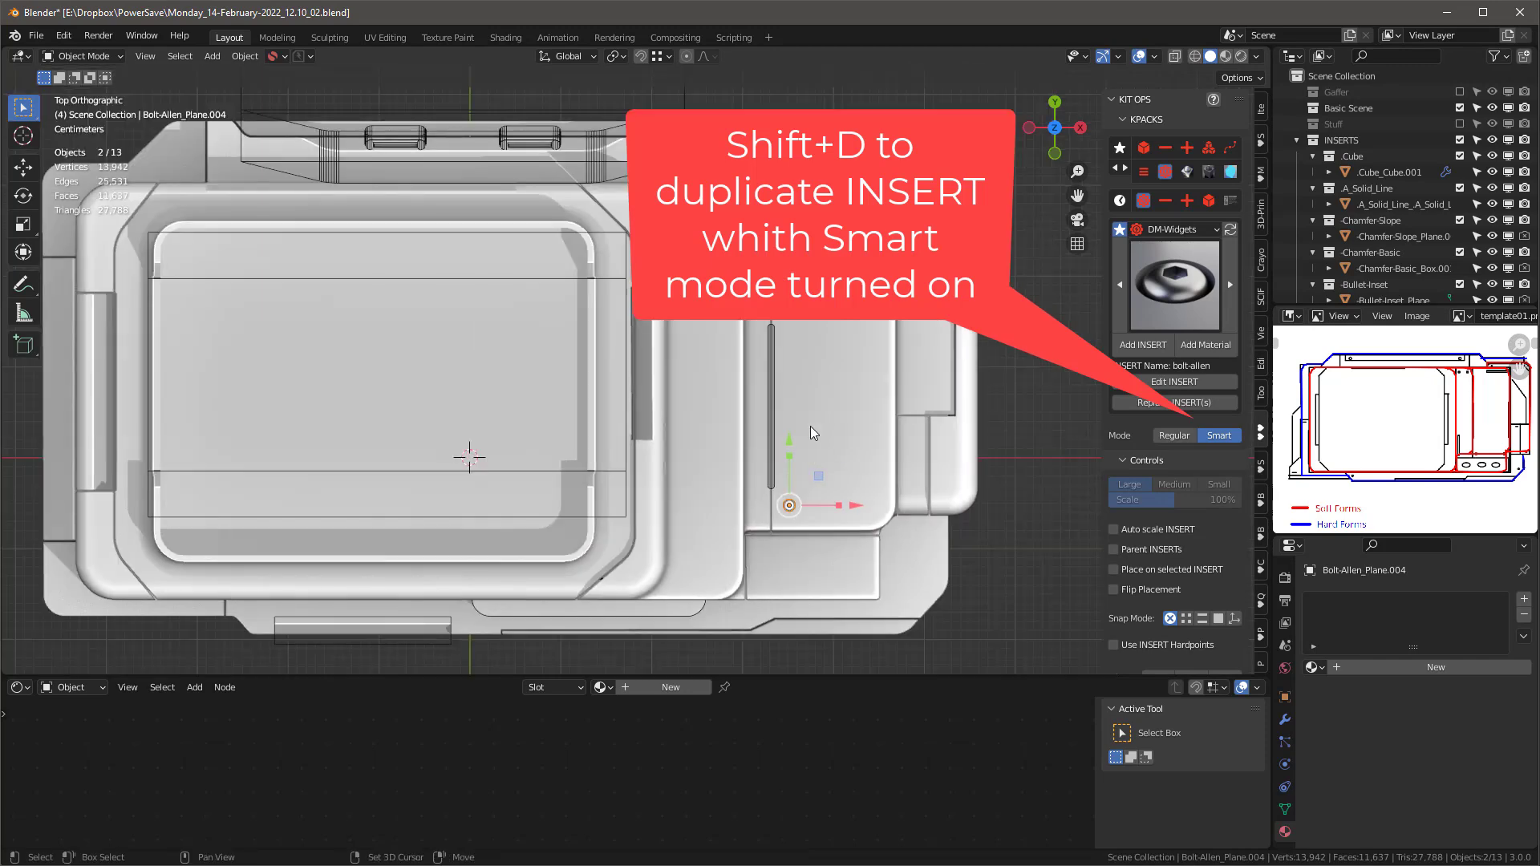
Step: Duplicate the bolt to the frame's upper-left corner and re-place it on the surface with the KIT OPS duplicate
middle_click_drag(810, 426, 685, 349, "shift")
key("shift+d")
left_click(246, 144)
middle_click_drag(245, 145, 238, 181)
scroll(320, 300, "up", 6)
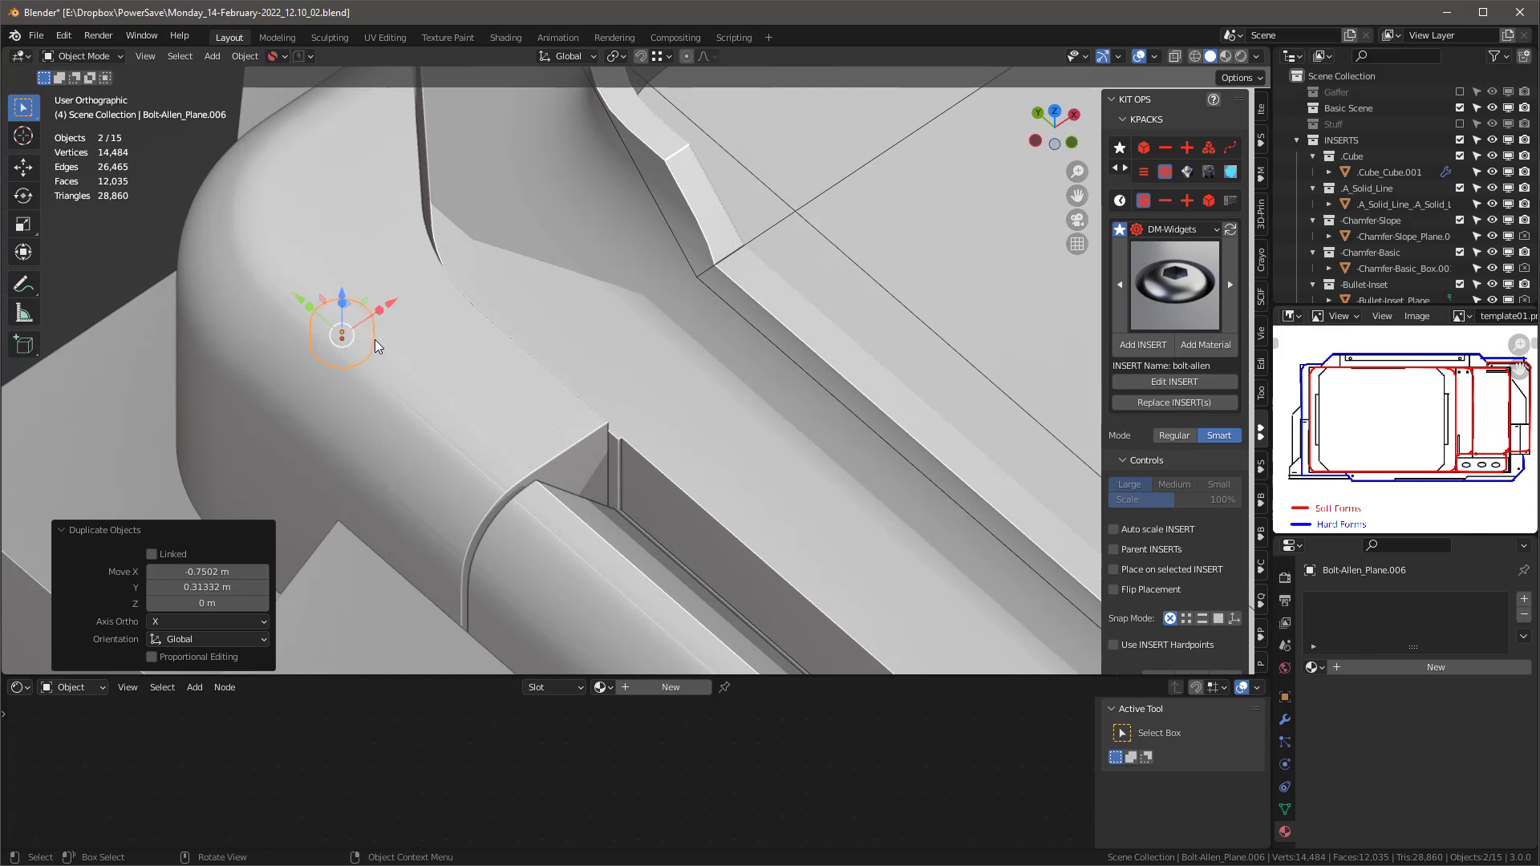
right_click(375, 347)
mouse_move(353, 645)
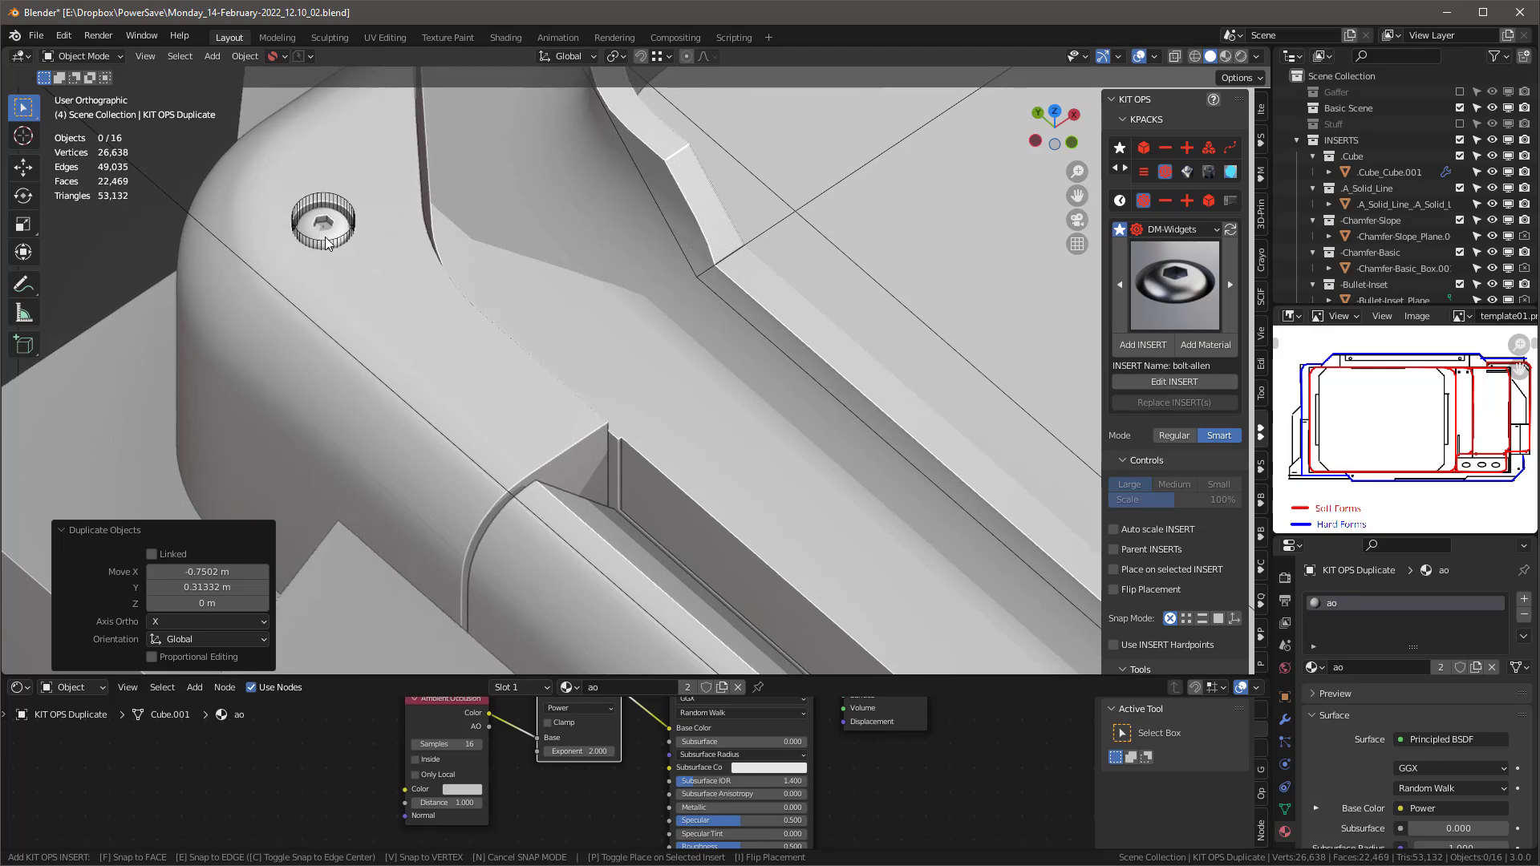
left_click(347, 213)
Step: Duplicate the upper-left frame bolt along Y to the frame's lower-left corner
scroll(346, 213, "down", 10)
middle_click_drag(475, 237, 394, 300, "alt")
scroll(309, 255, "up", 2)
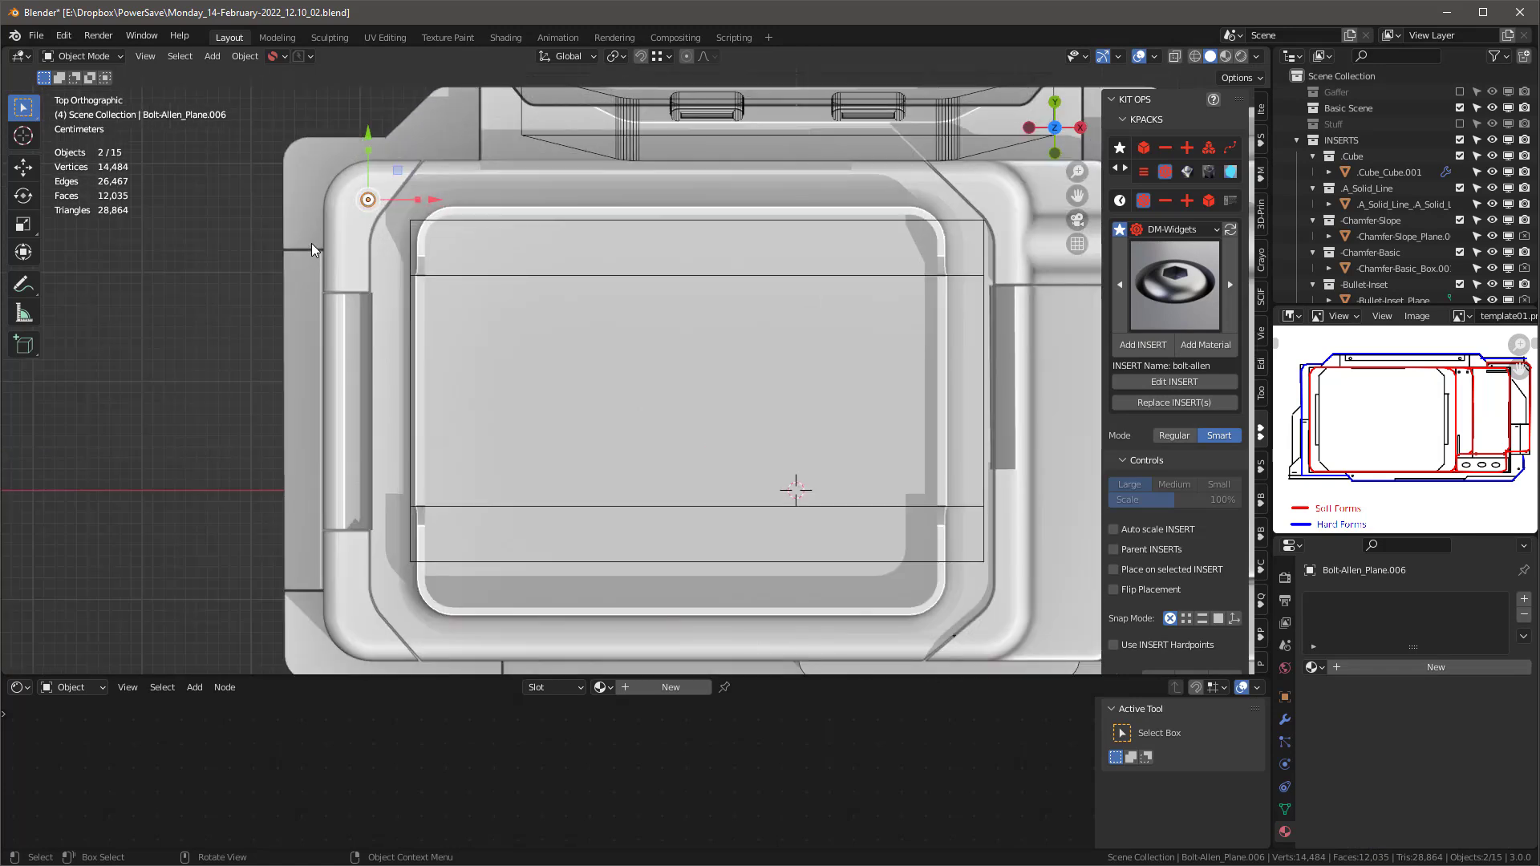
key("shift+d")
key("y")
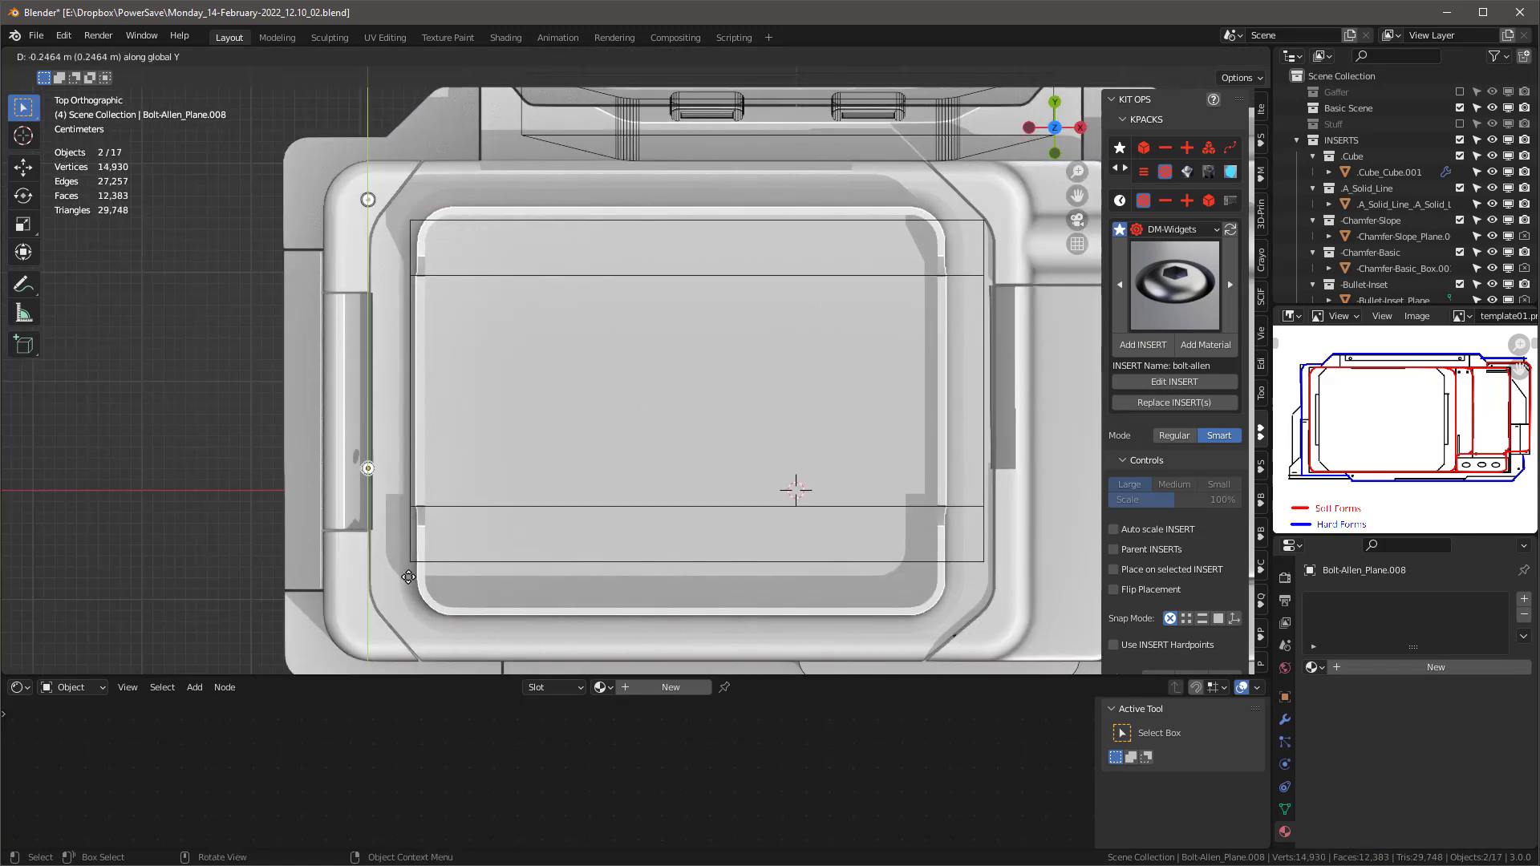
left_click(424, 671)
Step: Duplicate both left frame bolts 0.57192 m along X to the frame's right corners
scroll(371, 530, "down", 2)
left_click(369, 301, "shift")
key("shift+d")
key("x")
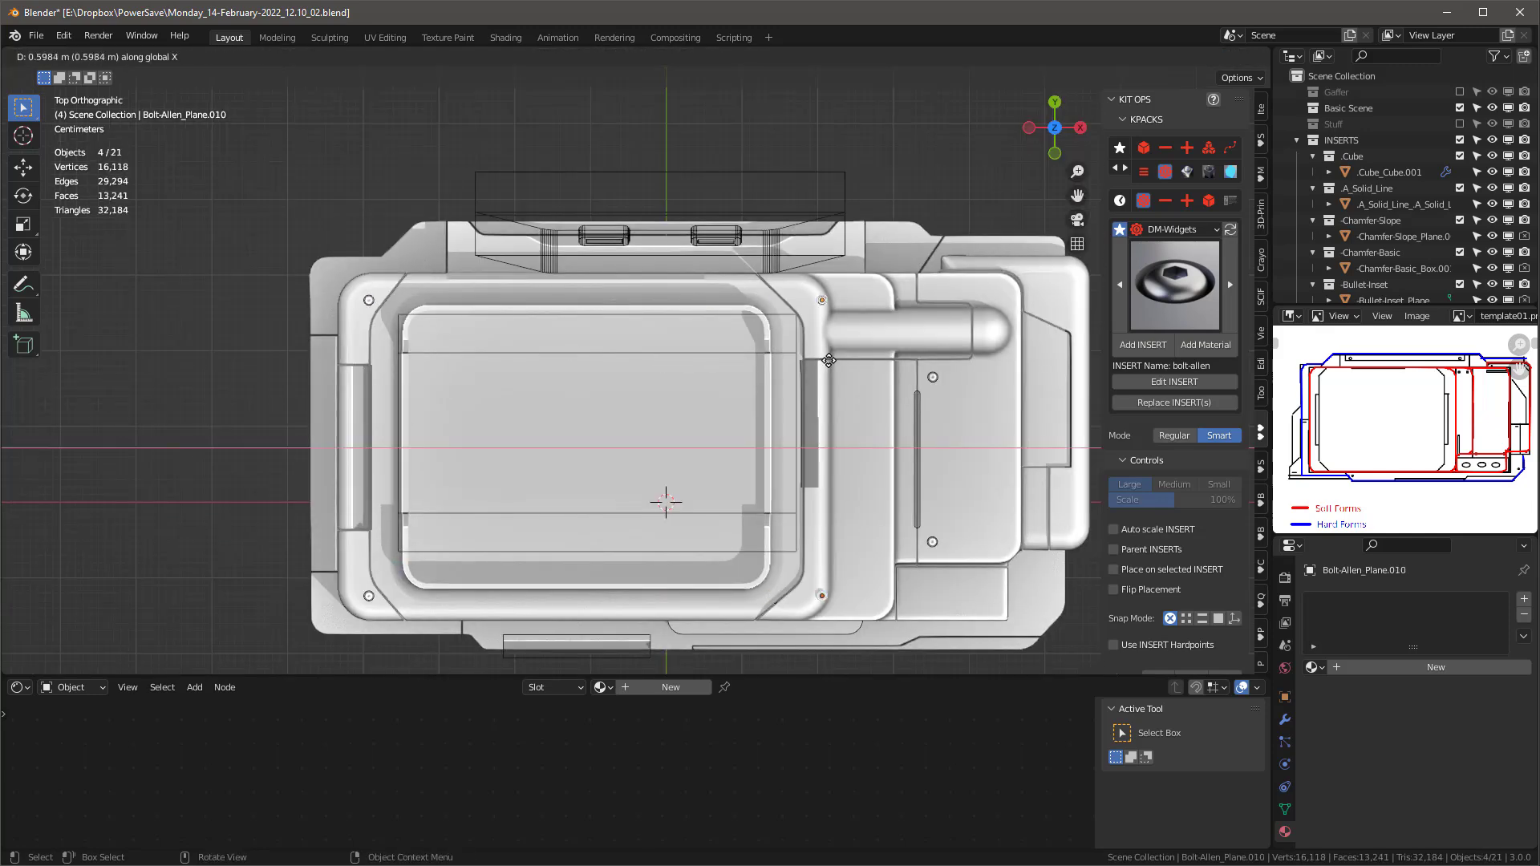
left_click(804, 358)
middle_click_drag(831, 365, 823, 281, "shift")
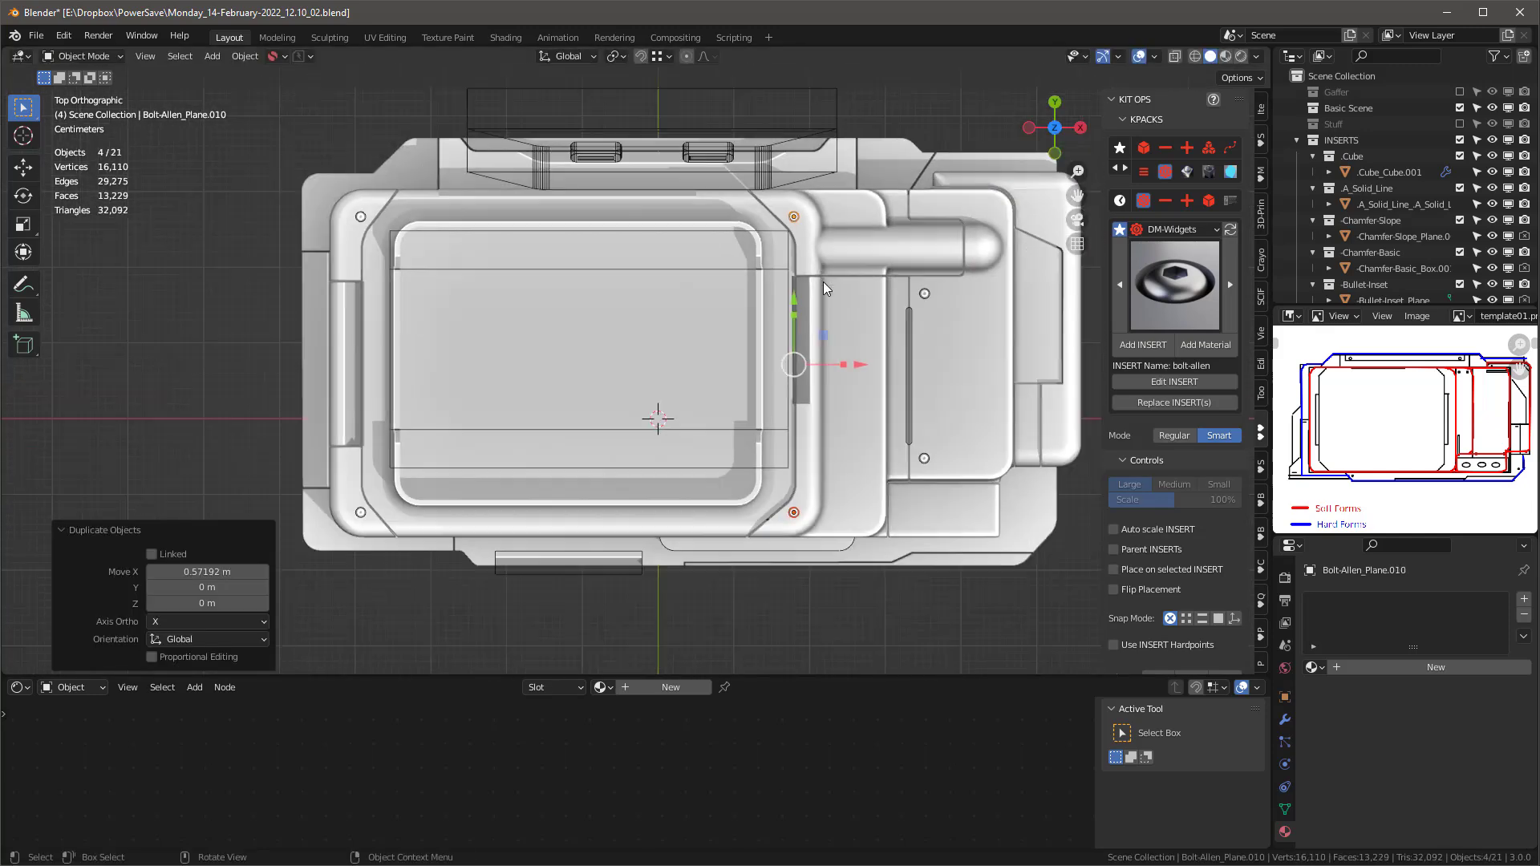
Step: Add a scaled-down Lens-01 insert to the soft form and move it about 0.052 m along Y towards the rounded bar
left_click(1203, 285)
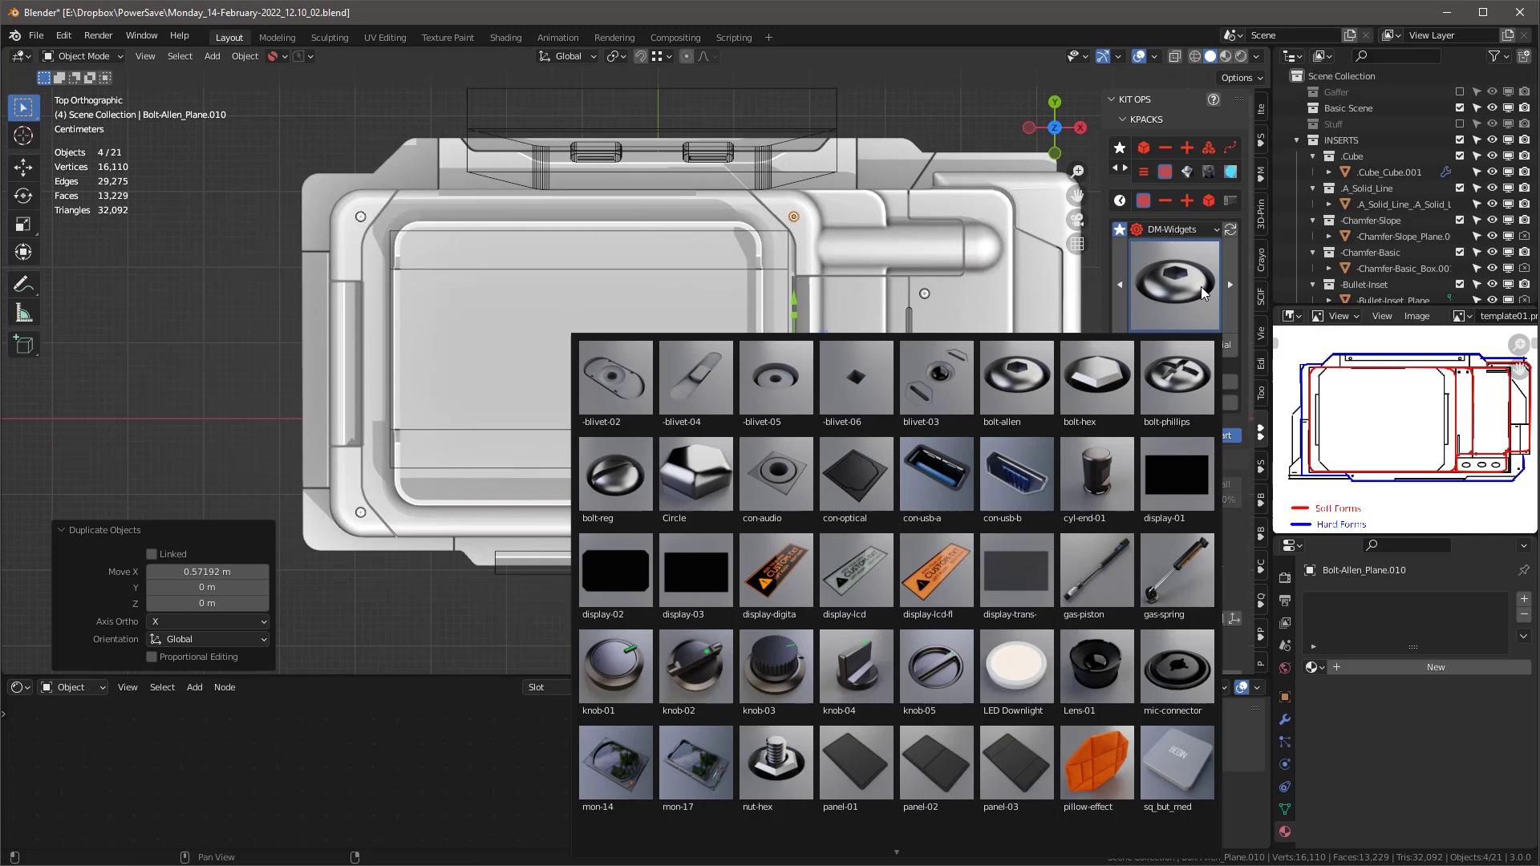
left_click(1099, 666)
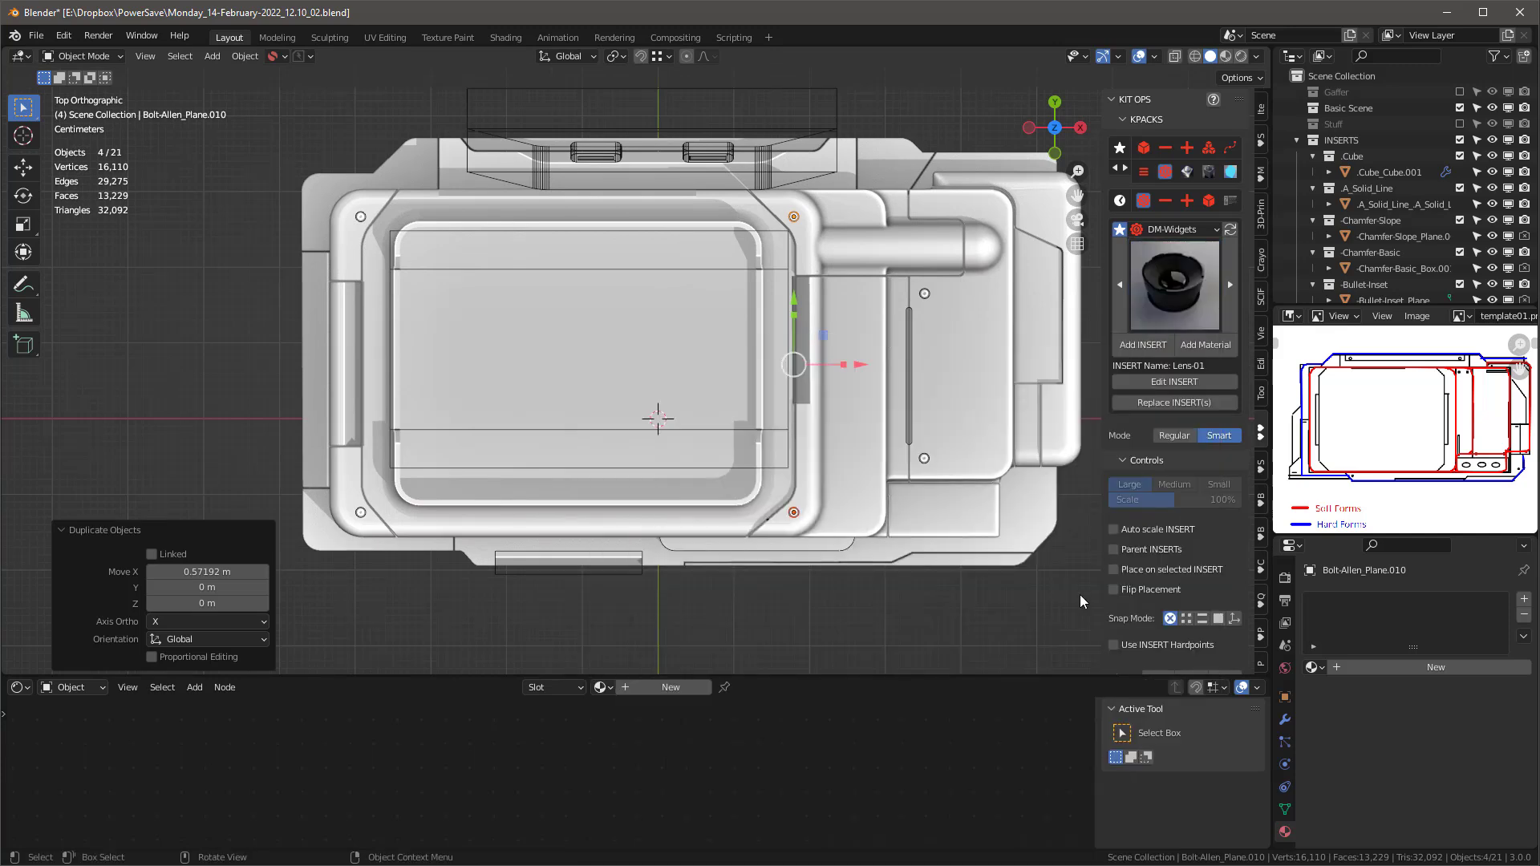
left_click(956, 318)
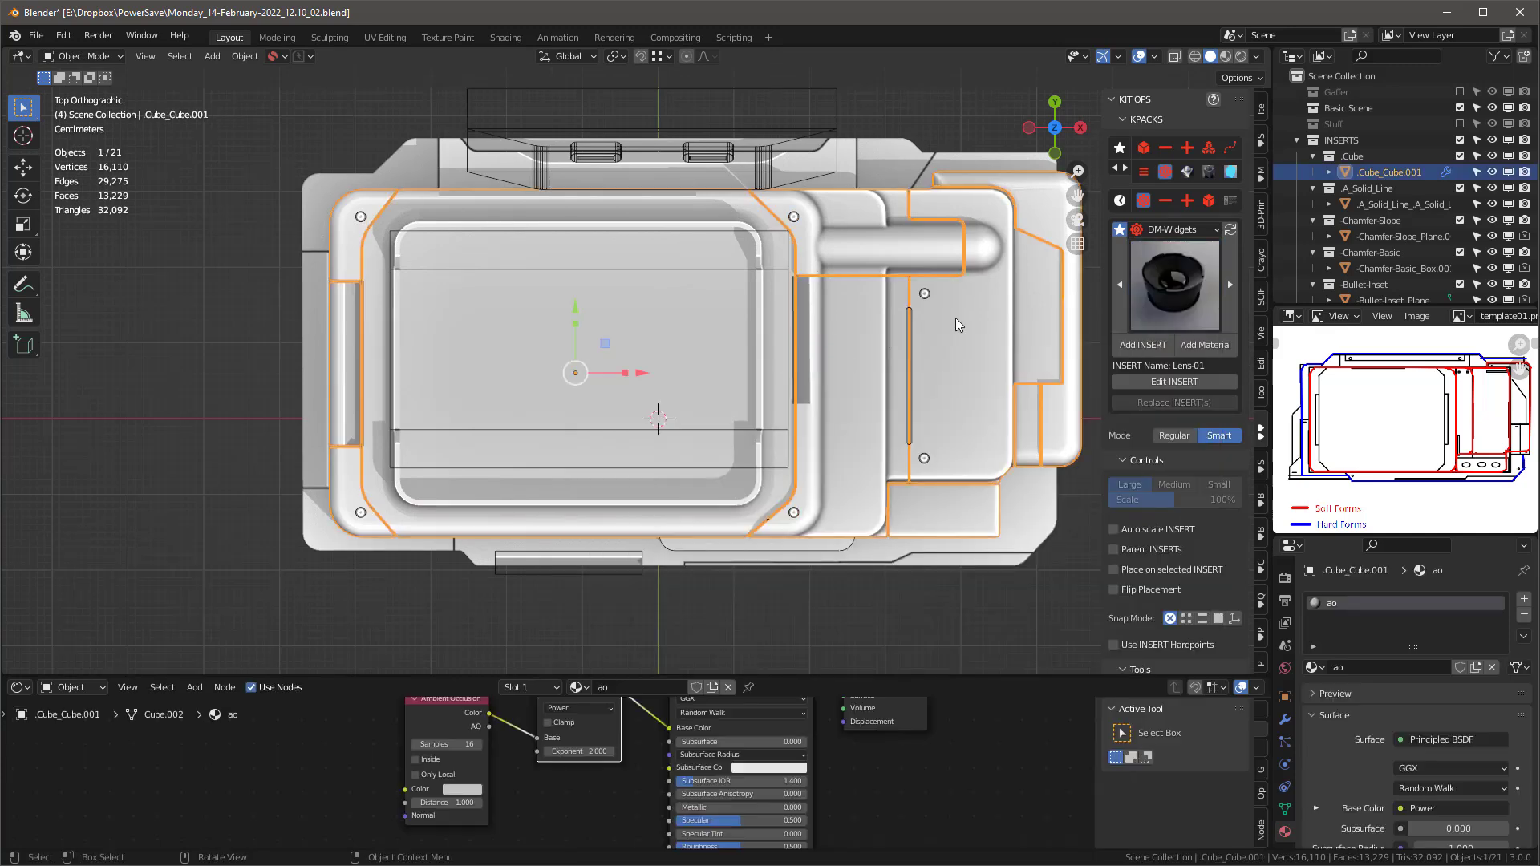
left_click(1162, 343)
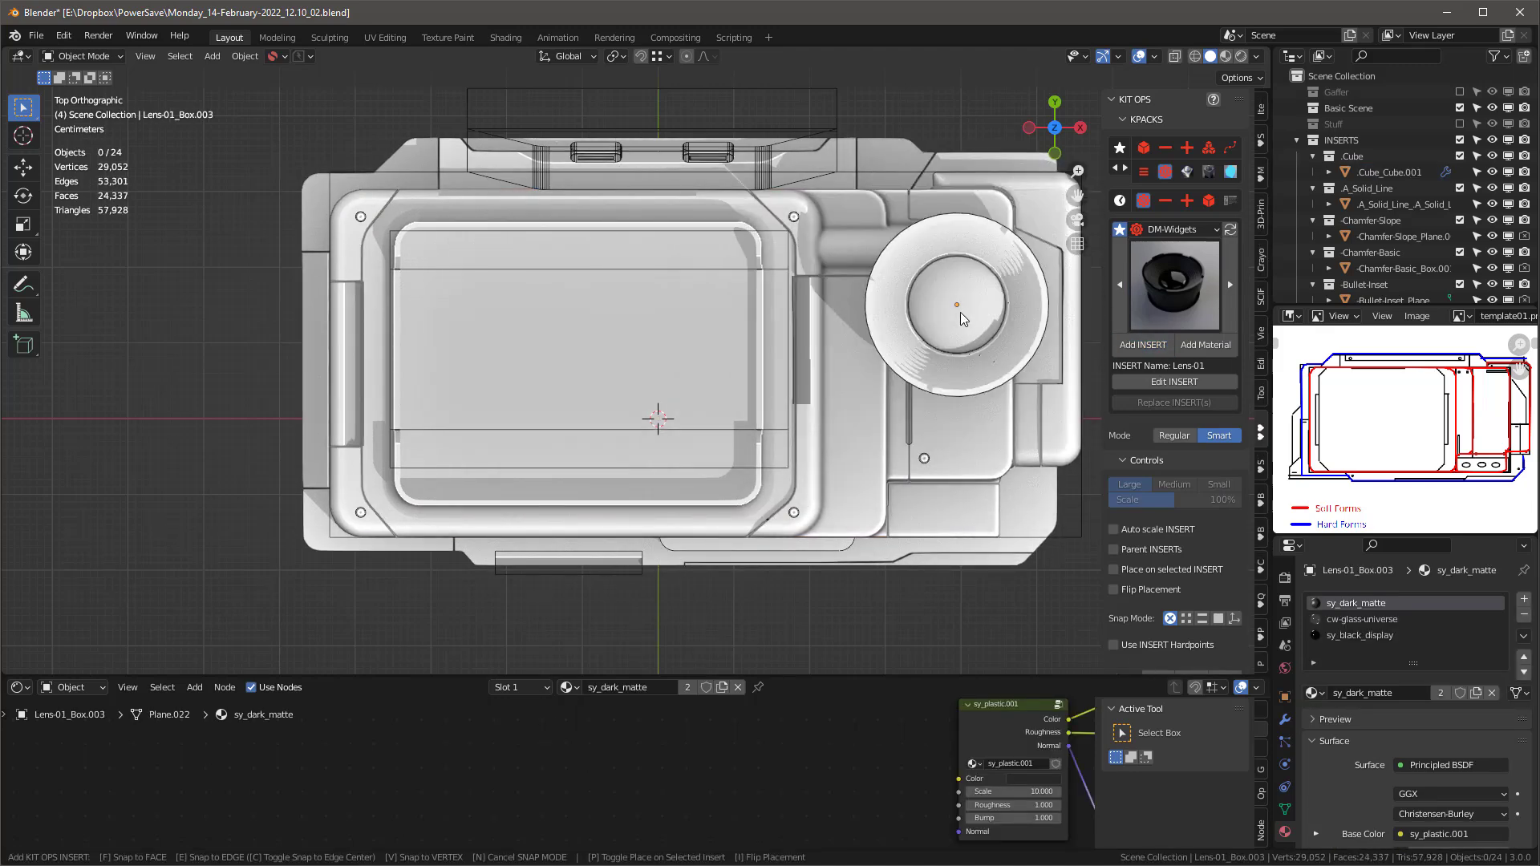
left_click(960, 311)
key("KP_3")
scroll(880, 306, "up", 5)
left_click_drag(846, 407, 935, 430)
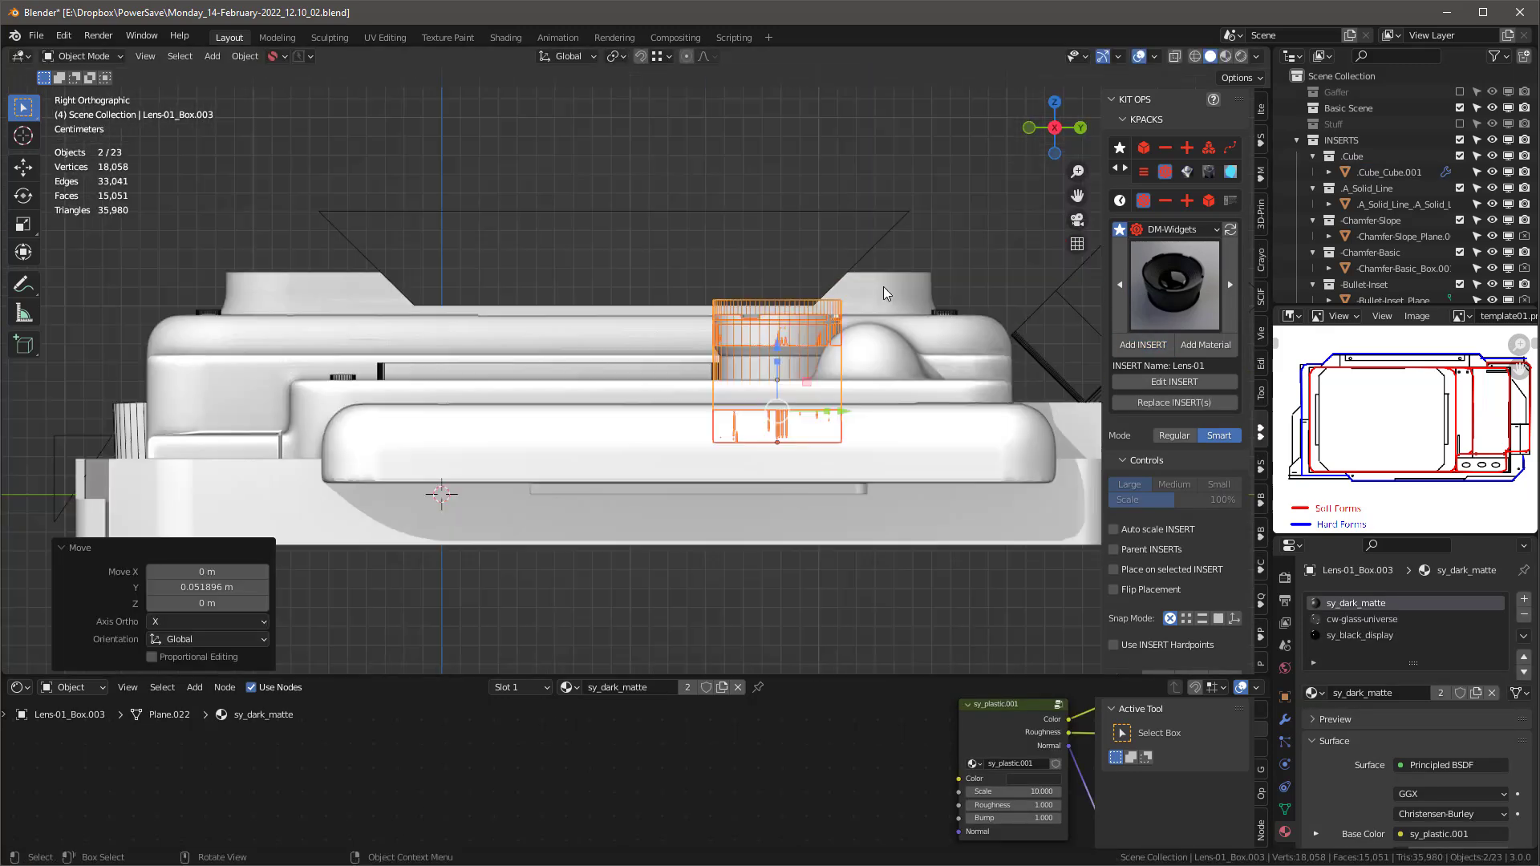
Step: Adjust the lens's height and Y position in the right view so that it sits on the rounded bar
scroll(778, 313, "down", 4)
key("KP_7")
key("KP_3")
scroll(804, 405, "up", 5)
left_click_drag(812, 215, 812, 243)
left_click_drag(885, 310, 826, 334)
key("KP_7")
key("KP_3")
Step: Switch KIT OPS to Regular mode, try moving the lens's parts separately and undo the moves
scroll(723, 316, "up", 7)
left_click(1174, 436)
left_click(918, 185)
left_click(917, 184)
left_click_drag(822, 261, 825, 295)
key("ctrl+z")
middle_click_drag(754, 224, 834, 308)
key("KP_7")
scroll(842, 317, "down", 5)
left_click(847, 322)
scroll(849, 322, "up", 4)
left_click_drag(839, 300, 765, 297)
key("ctrl+z")
Step: Return KIT OPS to Smart mode, nudge the lens slightly and deselect it
left_click(1219, 436)
left_click_drag(702, 243, 702, 246)
left_click(991, 433)
Step: Add a small -blivet-04 insert on the soft form's right section and align its rotation lengthwise with the Y axis
middle_click_drag(987, 434, 980, 385)
left_click(1175, 285)
middle_click_drag(696, 379, 762, 341)
scroll(791, 376, "up", 5)
left_click(790, 377)
left_click(1143, 345)
left_click(666, 301)
middle_click_drag(667, 302, 709, 335)
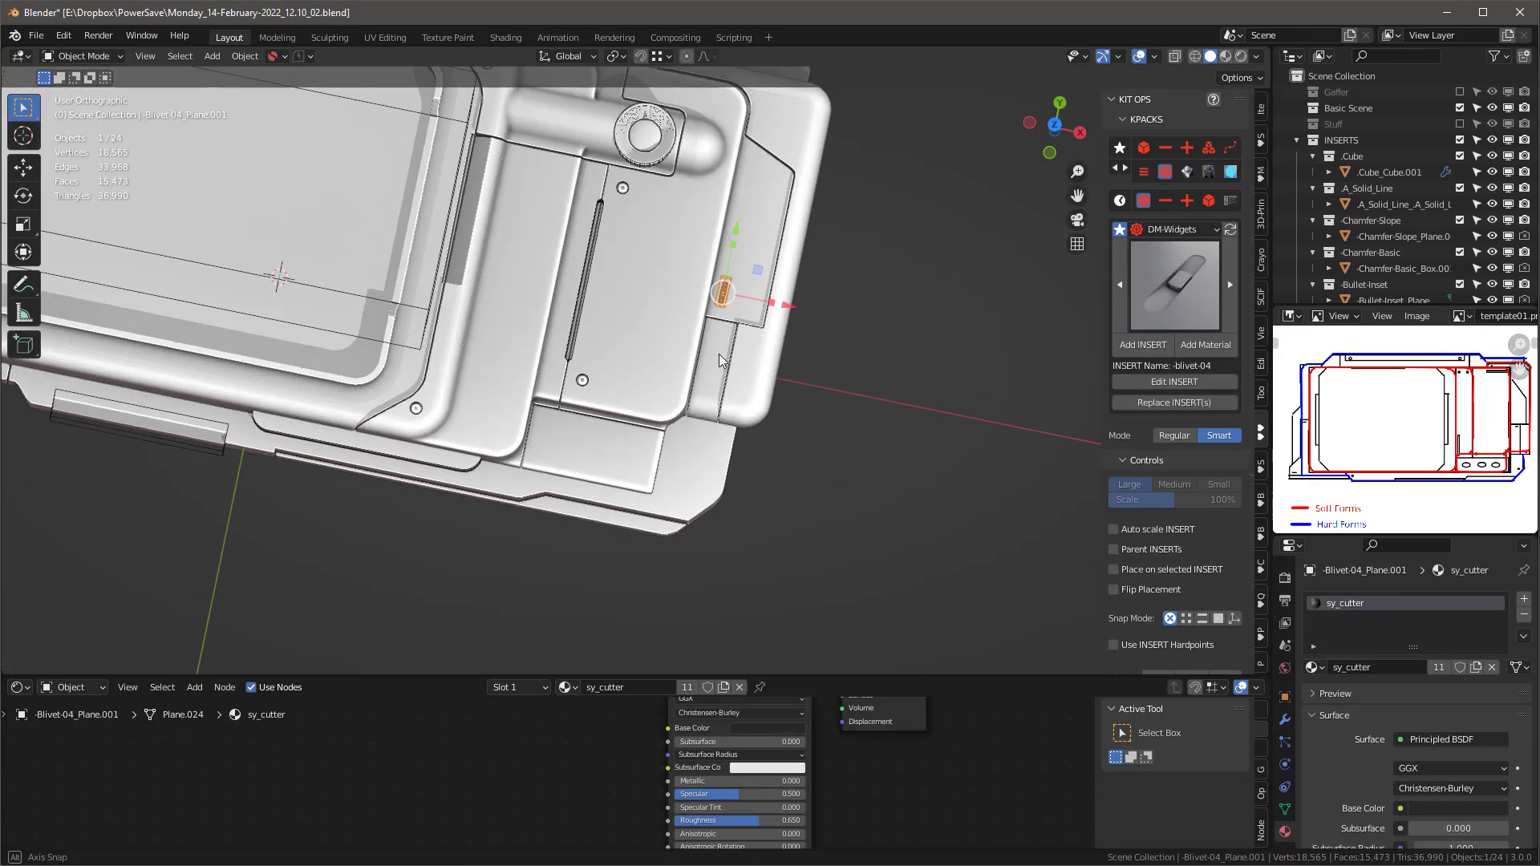
key("KP_7")
scroll(718, 240, "up", 2)
left_click(1261, 109)
Step: Add a second -blivet-04 insert in the strip below the seam slit and set its rotation to 0° on all axes
middle_click_drag(776, 376, 880, 242, "shift")
left_click(746, 442)
left_click(1261, 432)
left_click(1143, 345)
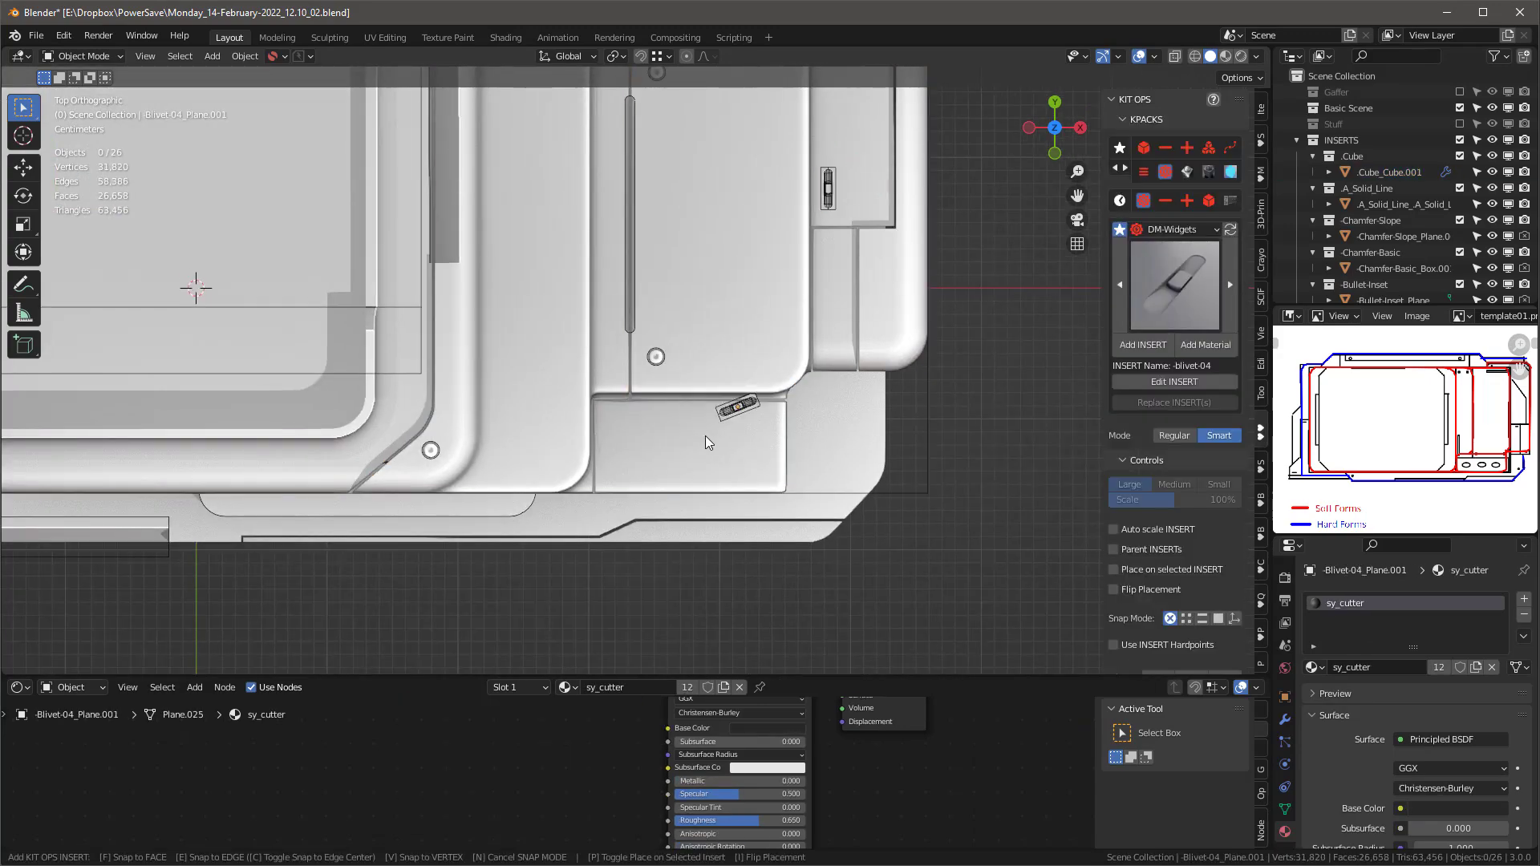
left_click(626, 436)
left_click(1261, 108)
left_click(1175, 206)
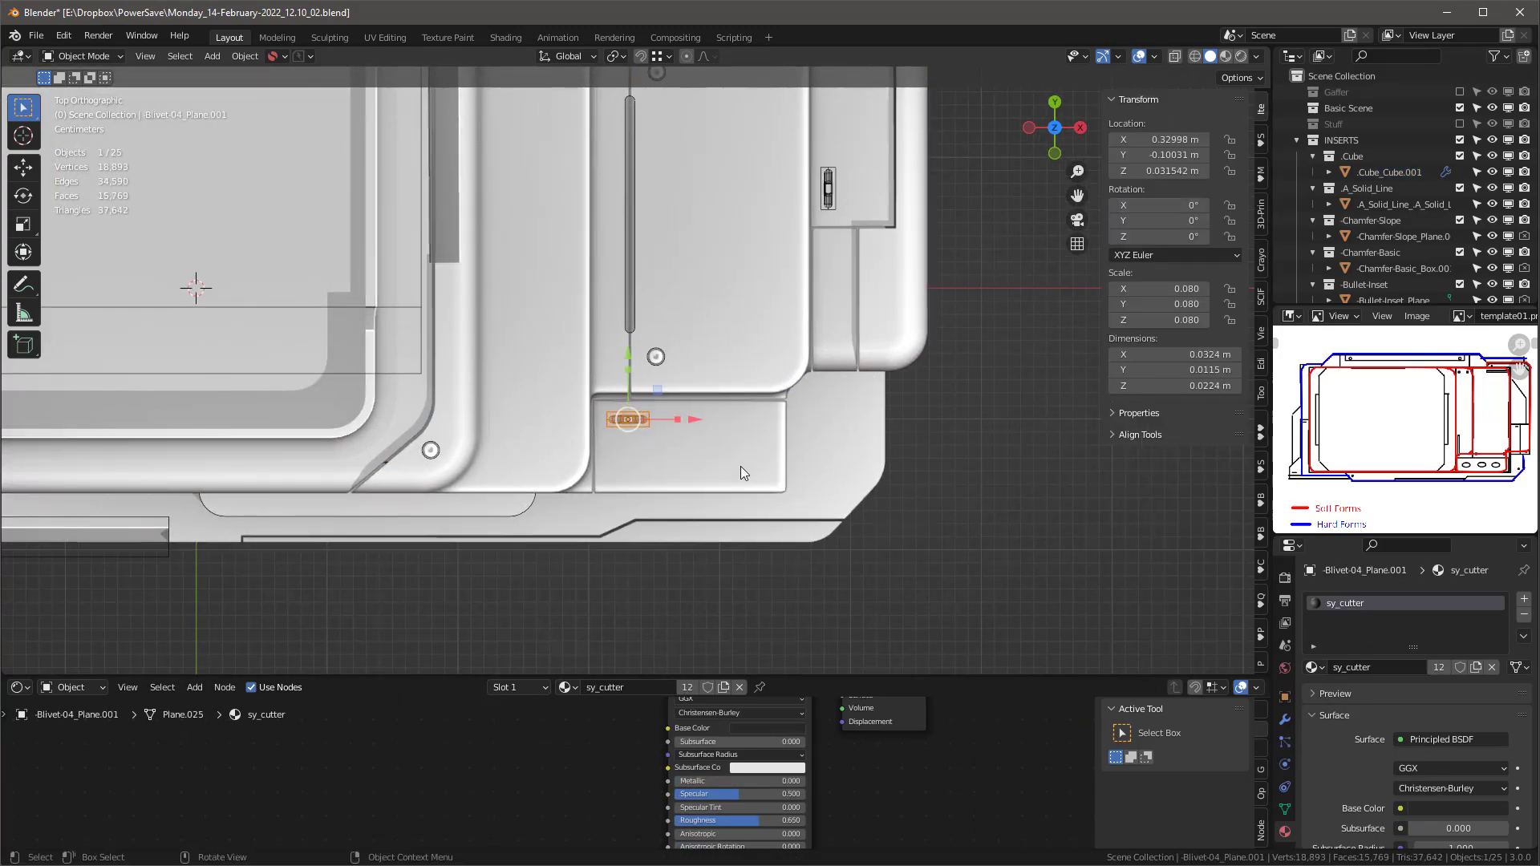
Step: Select the hard form and add a -blivet-02 insert near its lower-right corner
scroll(871, 545, "down", 4)
left_click(872, 546)
middle_click_drag(871, 545, 791, 450)
left_click(1261, 431)
left_click(1120, 285)
middle_click_drag(858, 413, 924, 464)
scroll(924, 458, "up", 3)
left_click(1143, 345)
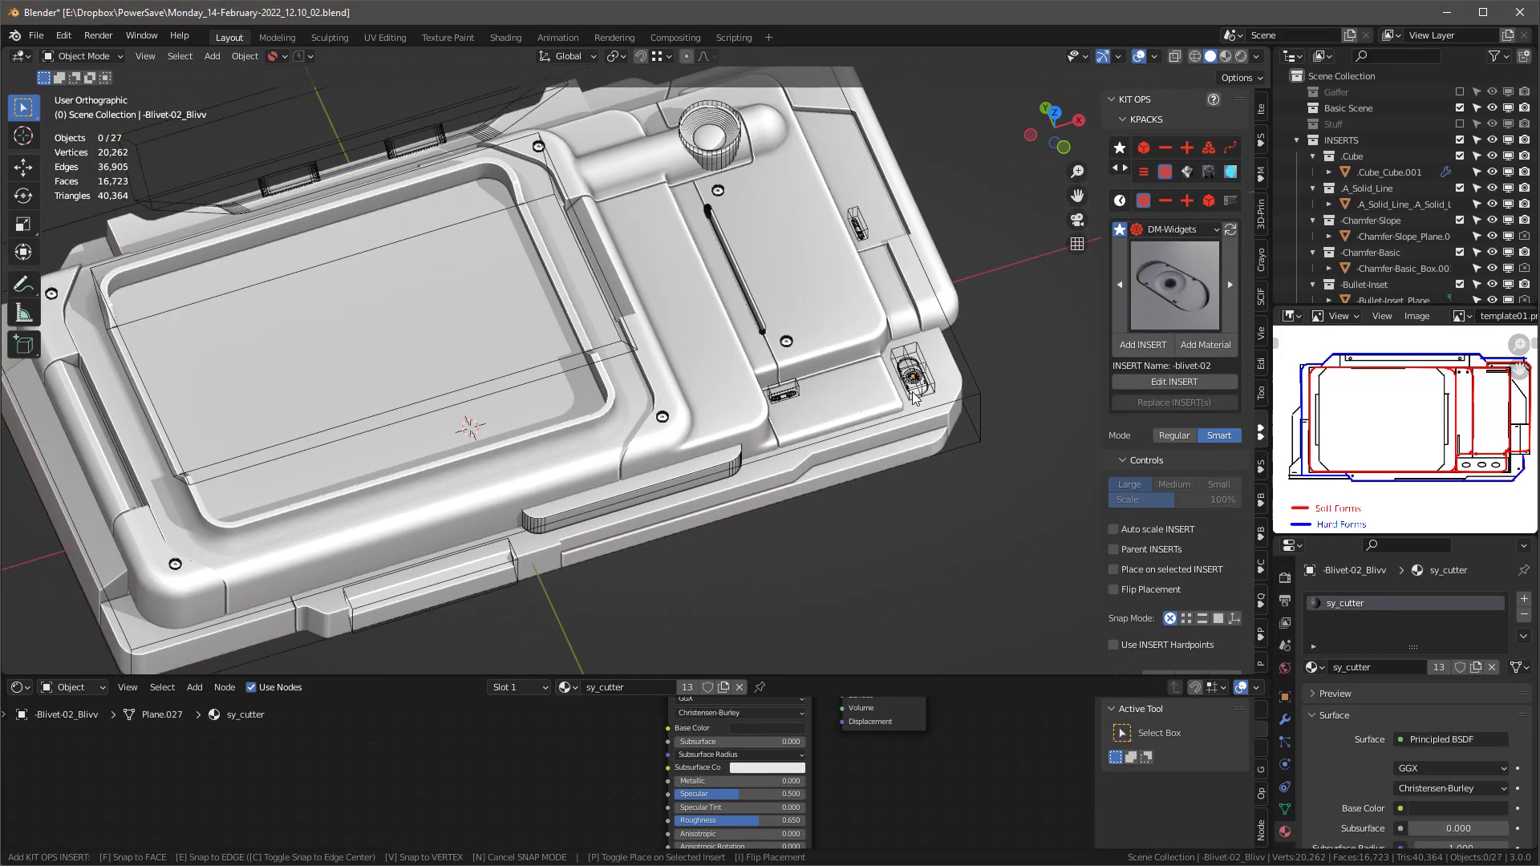
left_click(912, 402)
Step: Add another -blivet-02 insert on the hard form's left edge and duplicate it along Y on the same edge
middle_click_drag(514, 401, 1035, 353, "shift")
left_click(1147, 345)
scroll(754, 465, "up", 5)
left_click(778, 399)
middle_click_drag(681, 449, 794, 414)
scroll(794, 414, "down", 3)
key("shift+d")
key("y")
left_click(522, 415)
Step: Add a -blivet-06 insert on the hard form's upper edge, above and to the left of the lens
middle_click_drag(522, 414, 610, 353)
left_click(614, 321)
key("KP_7")
scroll(622, 374, "down", 5)
left_click(1174, 286)
left_click(1057, 375)
left_click(1156, 344)
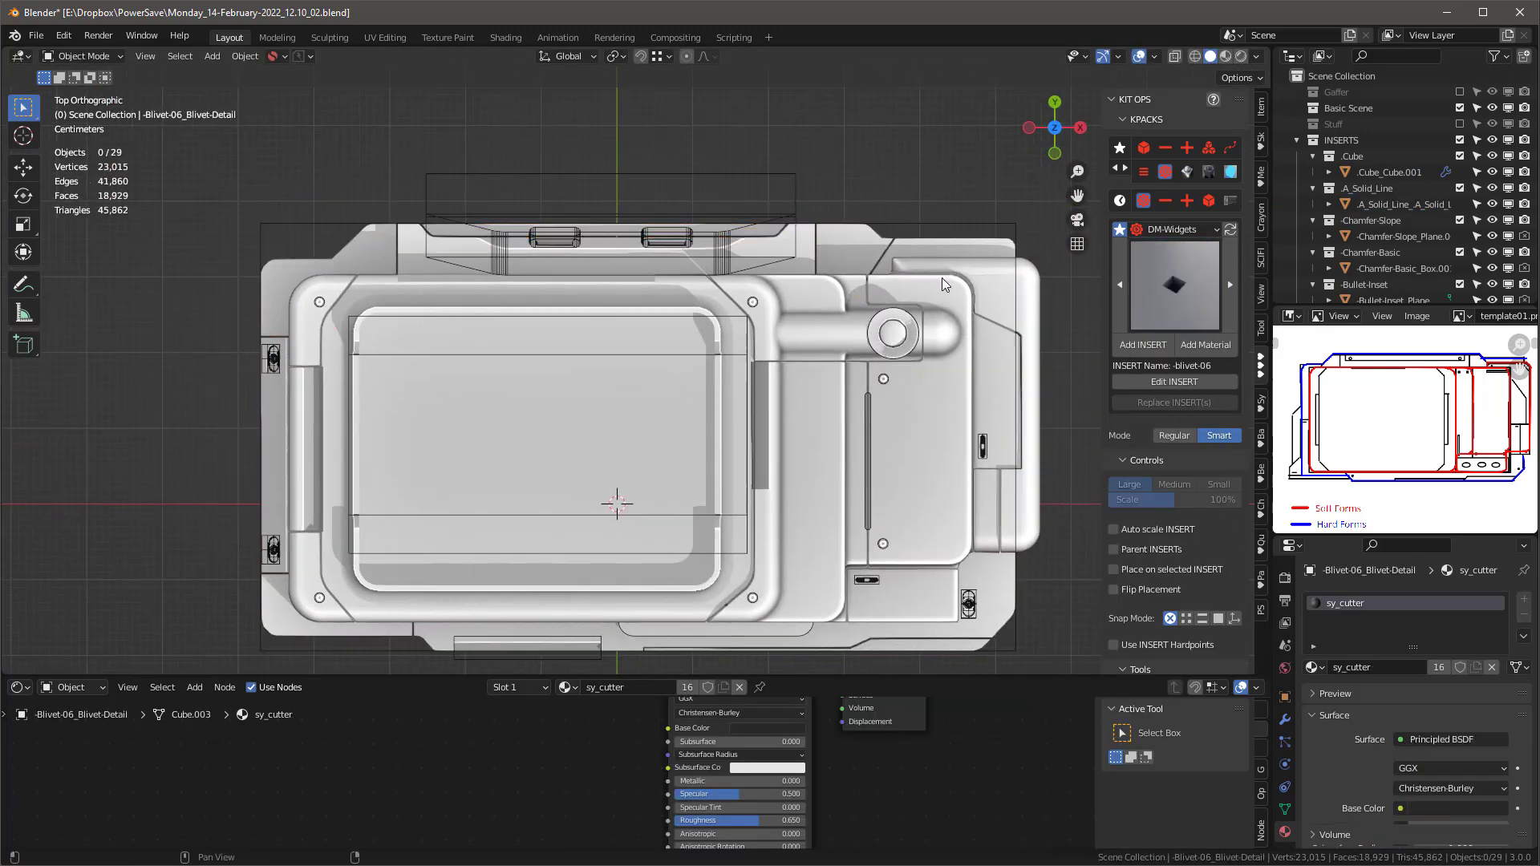
left_click(863, 248)
Step: Duplicate the -blivet-06 detail along X to the upper-left edge, then to the upper-right corner and the hard form's lower edge
key("shift+d")
key("x")
left_click(835, 245)
key("shift+d")
left_click(994, 247)
key("shift+d")
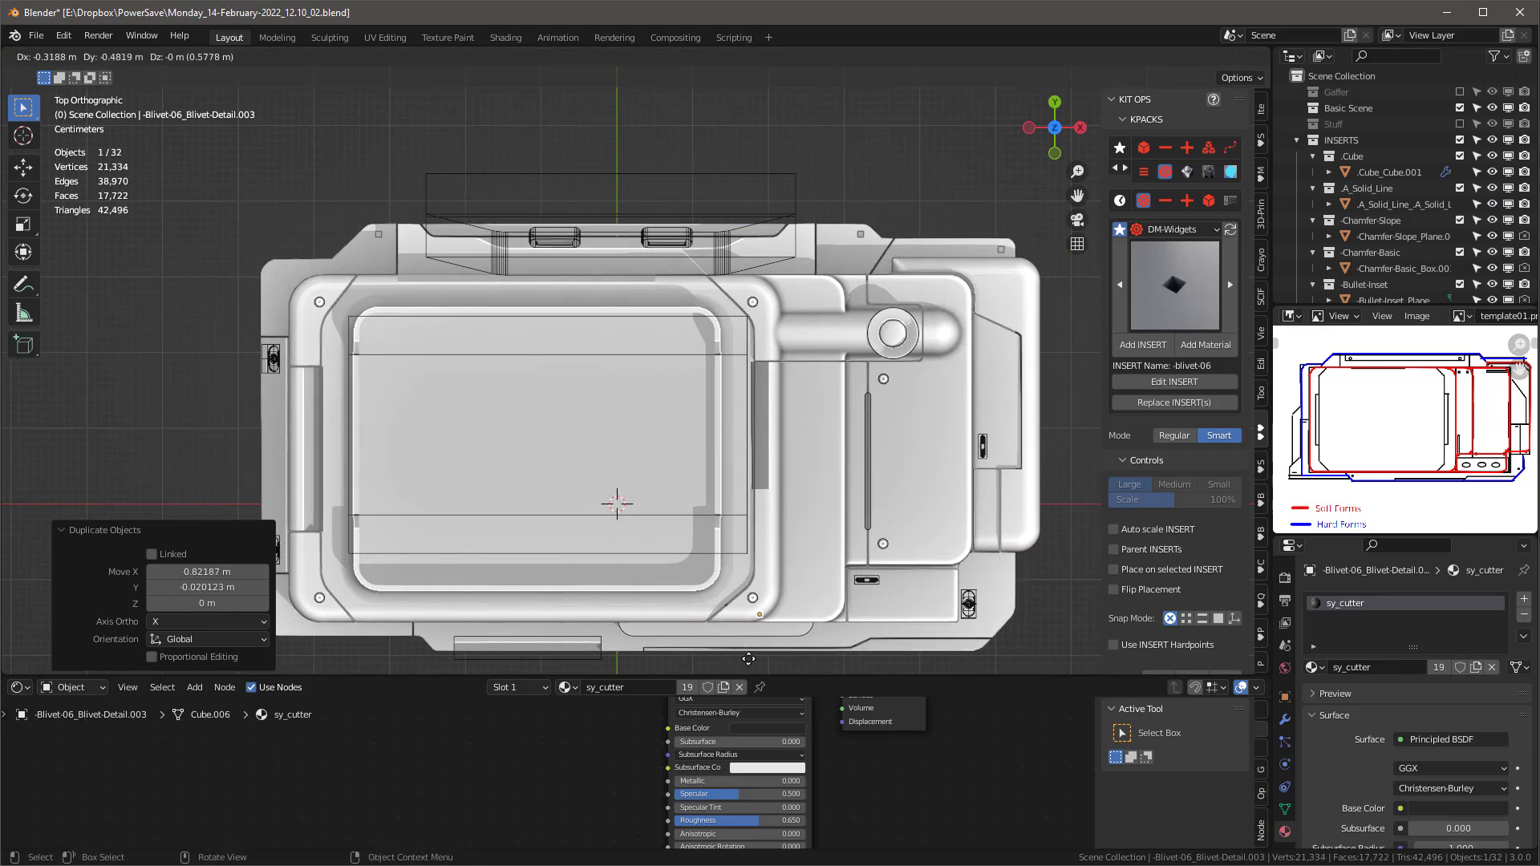
left_click(841, 632)
middle_click_drag(841, 632, 918, 450)
key("KP_7")
Step: Duplicate the -blivet-06 detail to the hard form's lower-left edge and scale it by 8.859 along X
key("shift+d")
left_click(433, 505)
scroll(433, 506, "up", 5)
key("s")
key("x")
left_click(603, 478)
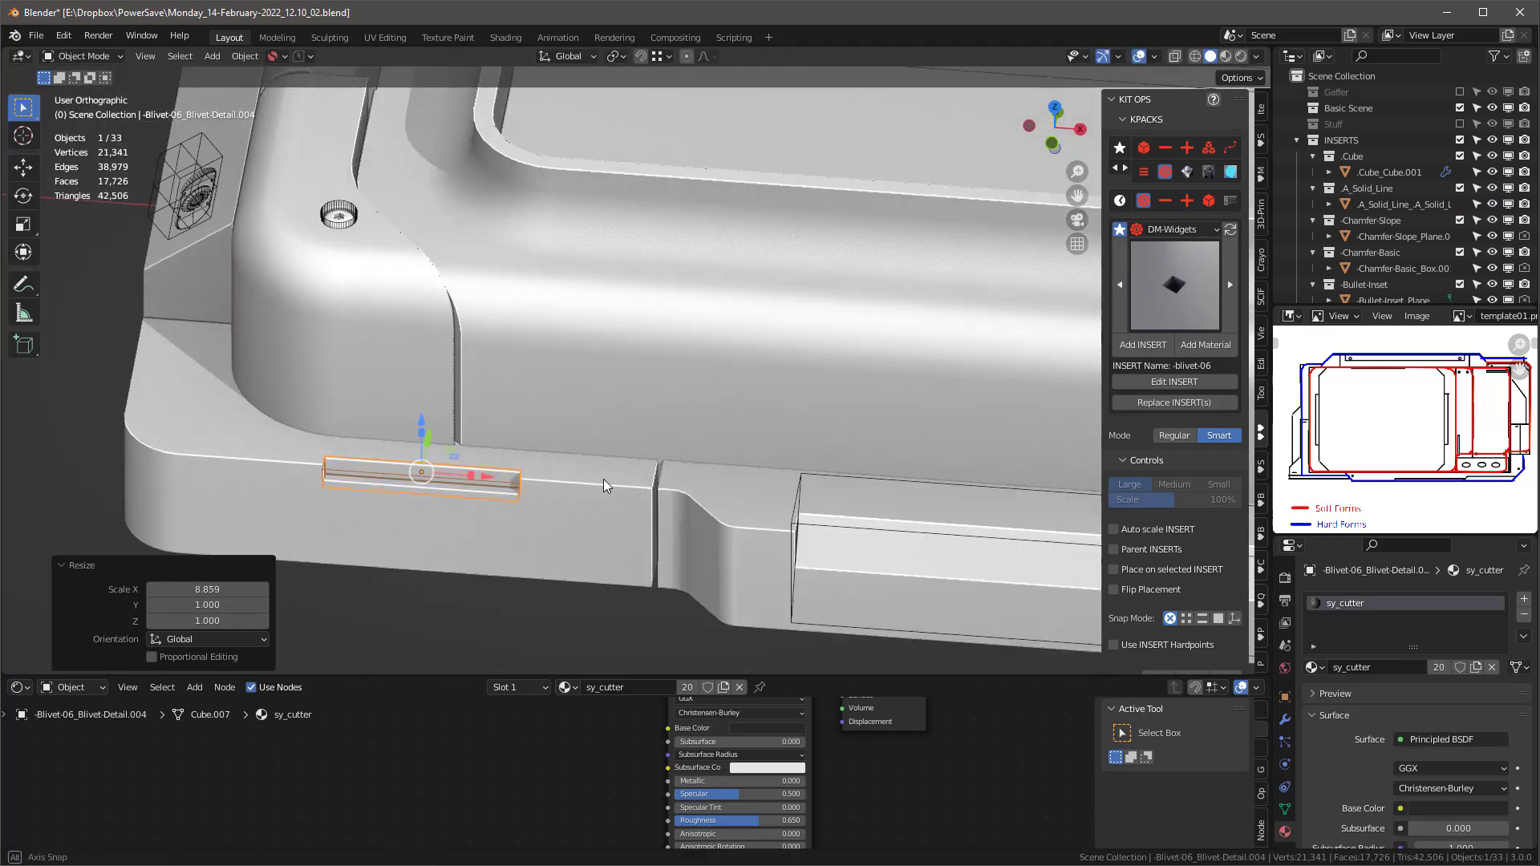
Step: Reposition the stretched -blivet-06 detail along X on the hard form's lower-left edge
key("KP_7")
key("g")
key("x")
left_click(527, 481)
left_click_drag(527, 481, 565, 481)
left_click_drag(481, 429, 481, 399)
Step: Duplicate the small square -blivet-06 detail from the upper edge to the hard form's upper-left corner
scroll(503, 552, "down", 8)
scroll(790, 479, "up", 3)
left_click(554, 254)
key("shift+d")
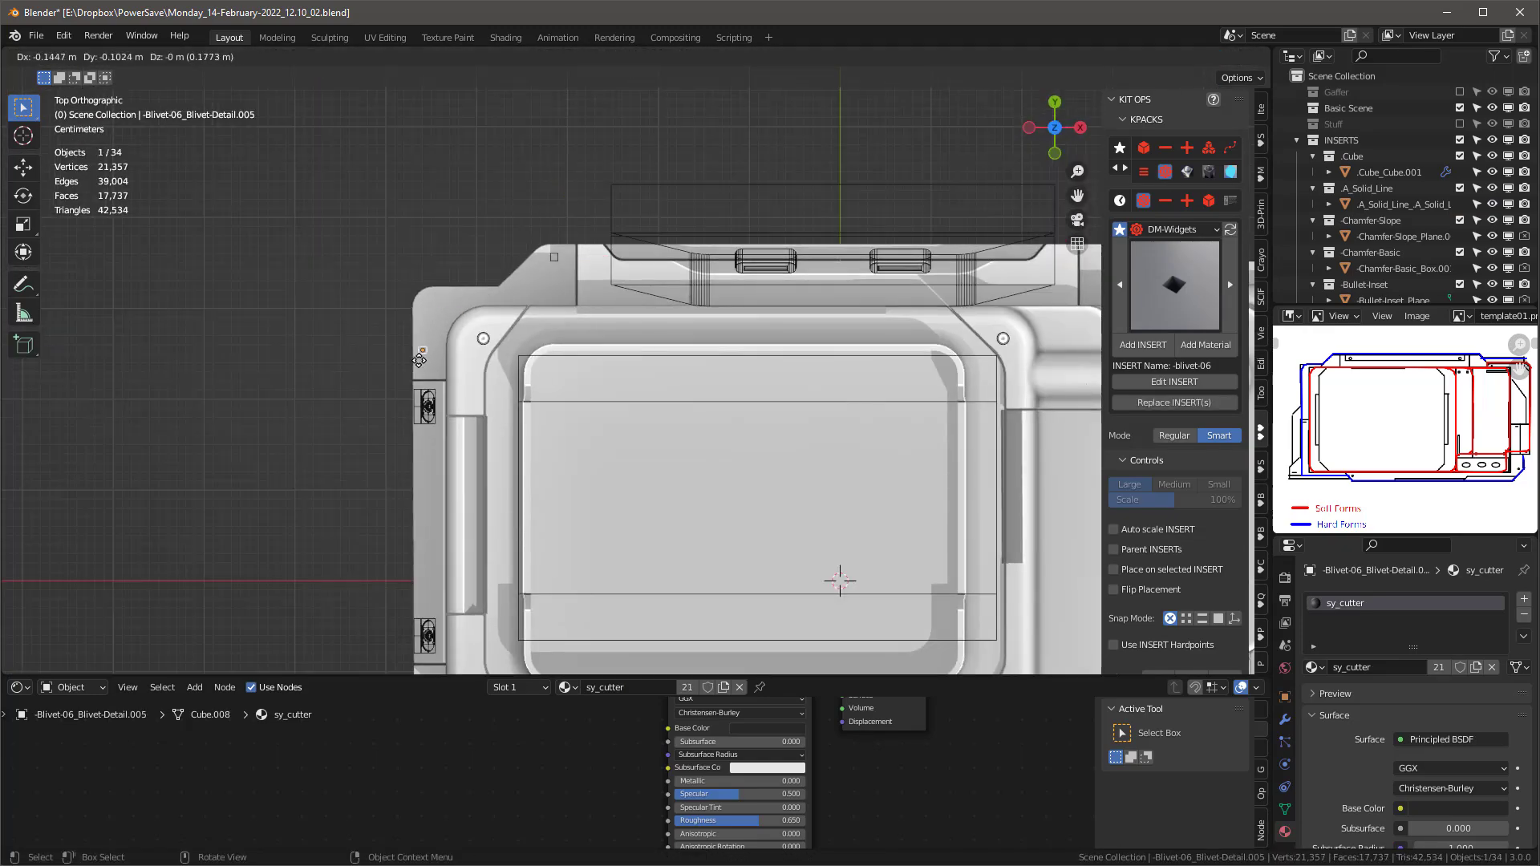
left_click(419, 364)
Step: Add a -cyl-chamf insert on the soft form between the two bolts and scale it by 1.175 along Z
middle_click_drag(588, 482, 391, 343, "shift")
middle_click_drag(770, 481, 793, 409)
left_click(1164, 147)
left_click(1174, 285)
left_click(1079, 561)
left_click(1143, 345)
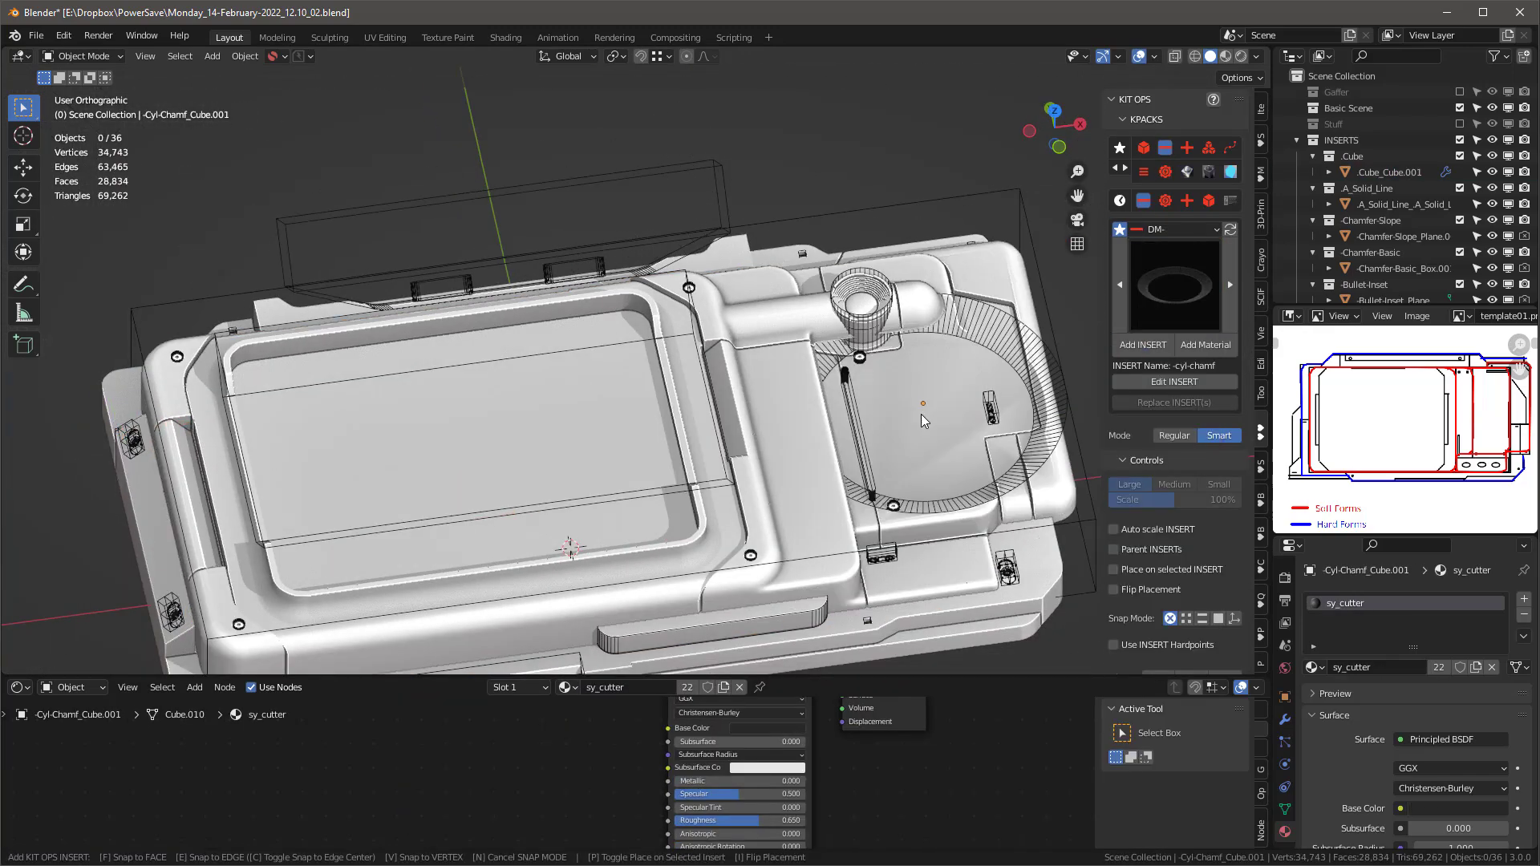
left_click(922, 455)
key("KP_Decimal")
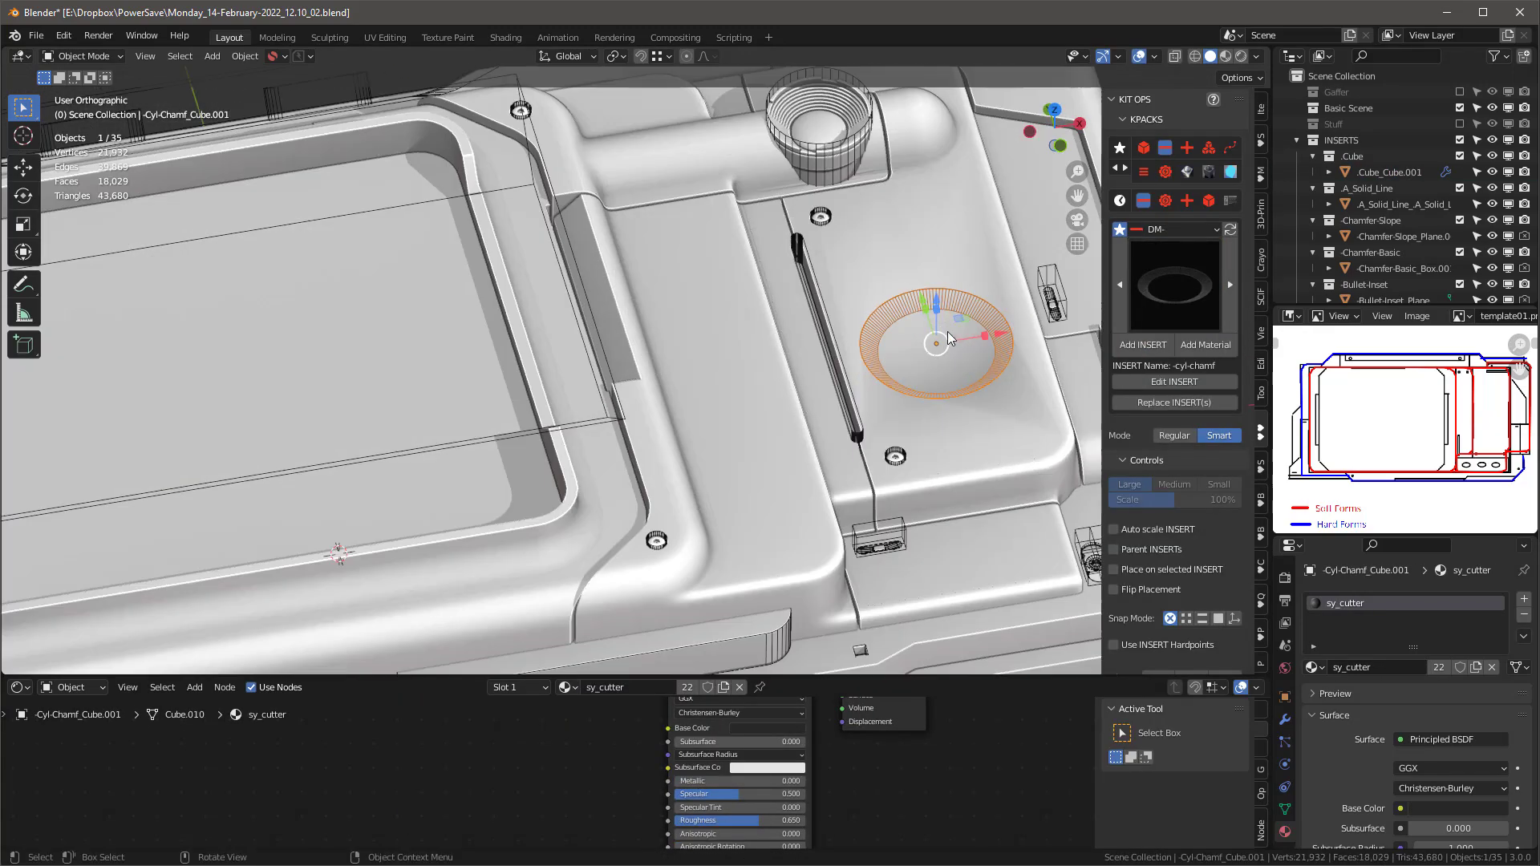
key("s")
left_click_drag(945, 311, 948, 292)
Step: Add a knob-04 insert from DM-Widgets, snapped into the centre of the round chamfer, and rotate it by -55.1° about Z
left_click(1164, 171)
left_click(1174, 285)
left_click(1017, 763)
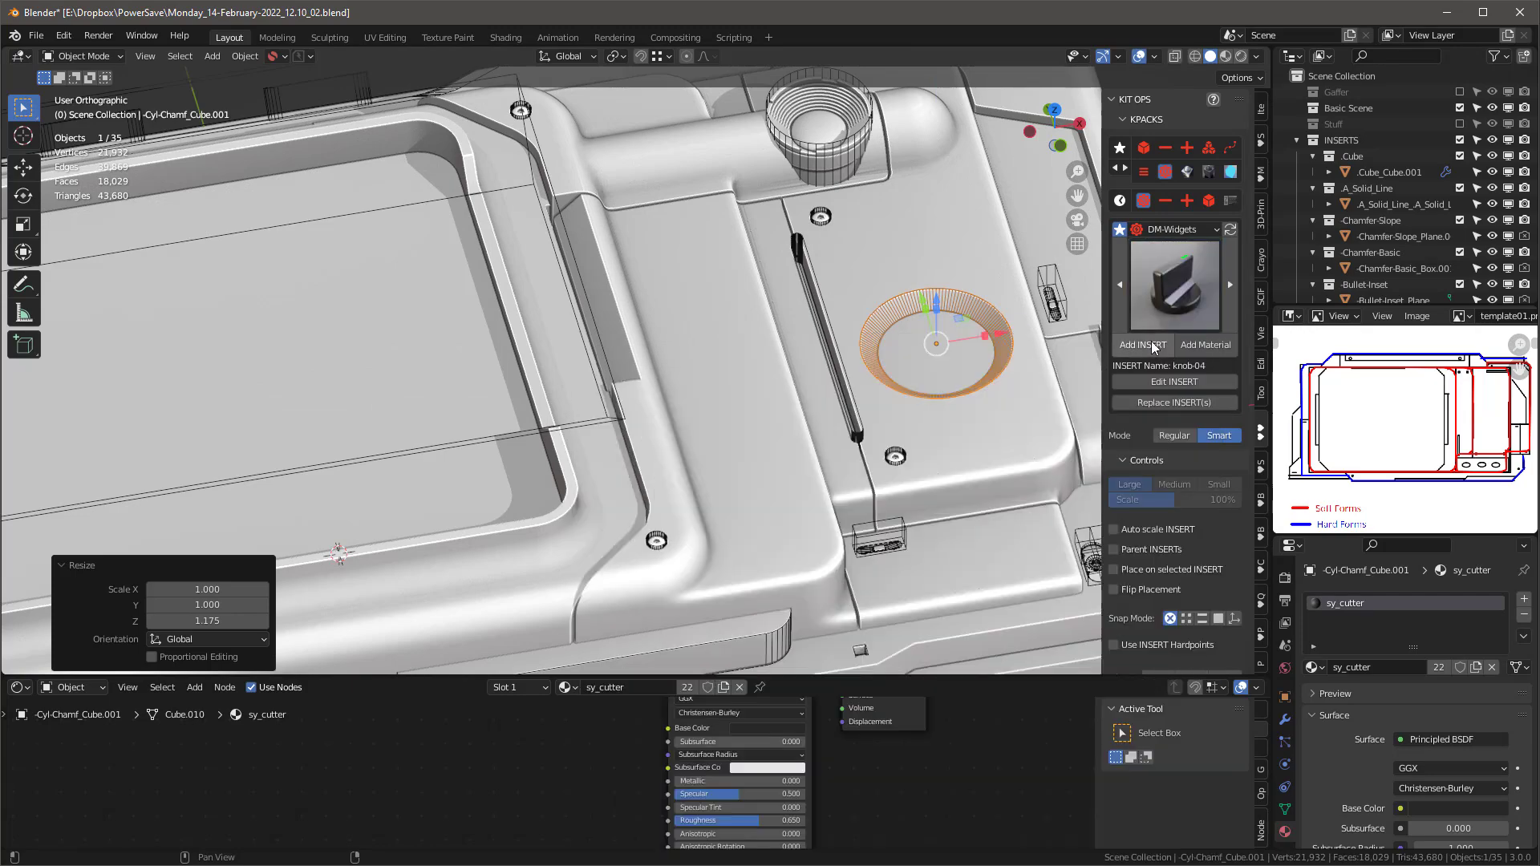
left_click(1152, 345)
key("f")
left_click(935, 353)
left_click(770, 353)
key("KP_Decimal")
key("KP_7")
left_click(932, 436)
key("r")
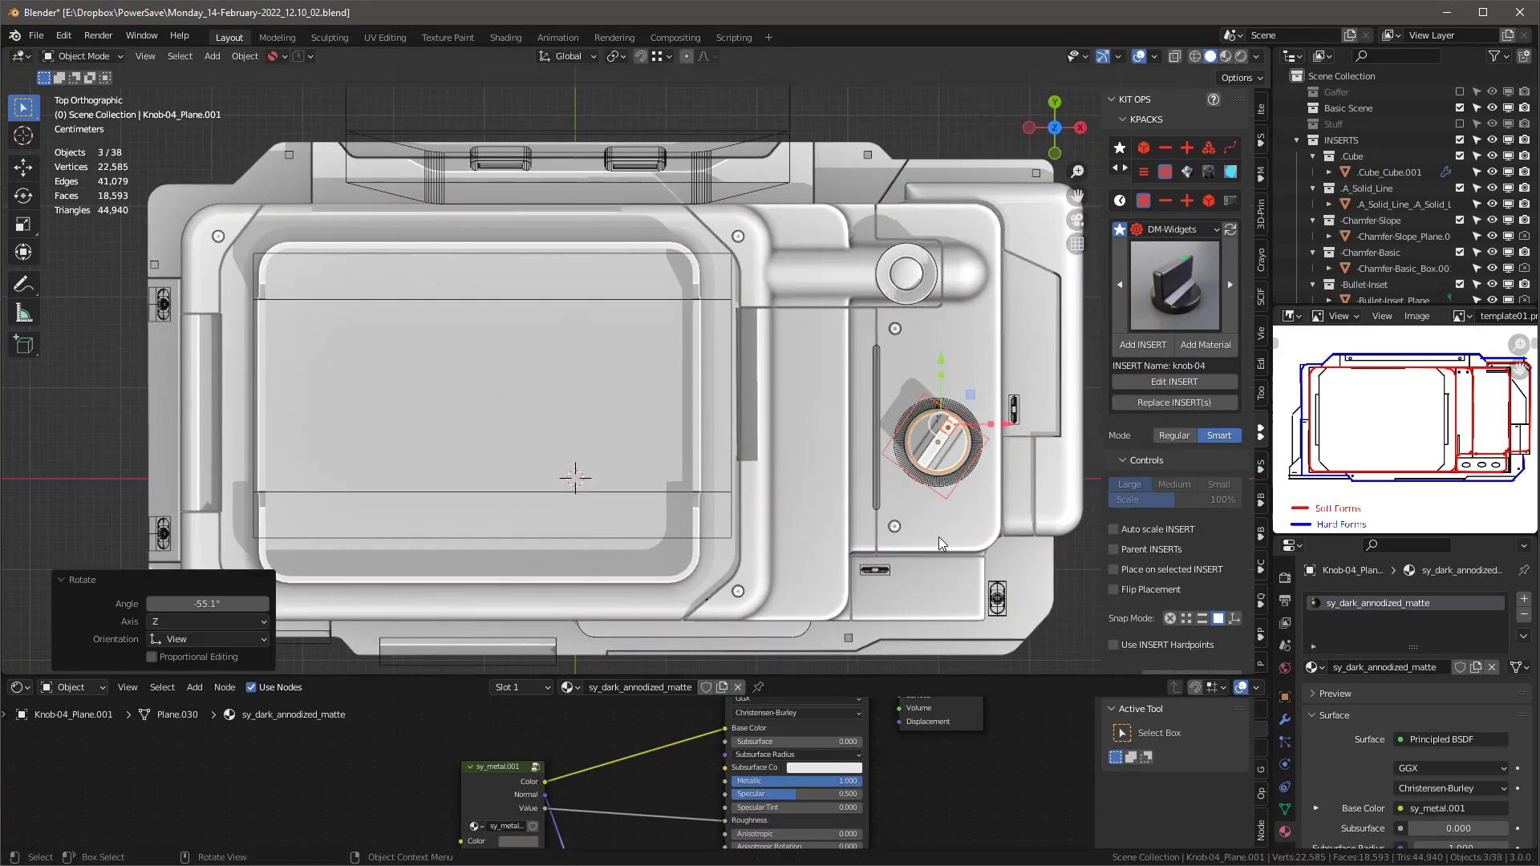
Step: Add a display-02 insert in the large recess of the soft form and fit it to the recess
left_click(929, 401)
middle_click_drag(929, 402, 915, 374, "shift")
left_click(1159, 292)
left_click(616, 571)
left_click(770, 401)
left_click(1145, 345)
scroll(461, 390, "up", 4)
left_click(461, 390)
left_click_drag(523, 385, 531, 386)
mouse_move(465, 338)
left_mouse_down()
mouse_move(463, 311)
mouse_move(476, 331)
left_mouse_up()
Step: Switch the viewport to material preview shading and hide the overlays for a clean top view of the panel
middle_click_drag(585, 417, 706, 418)
key("z")
scroll(674, 429, "down", 3)
left_click(690, 441)
key("shift+alt+z")
key("KP_7")
scroll(792, 335, "up", 3)
left_click(818, 325)
scroll(851, 313, "down", 2)
key("KP_7")
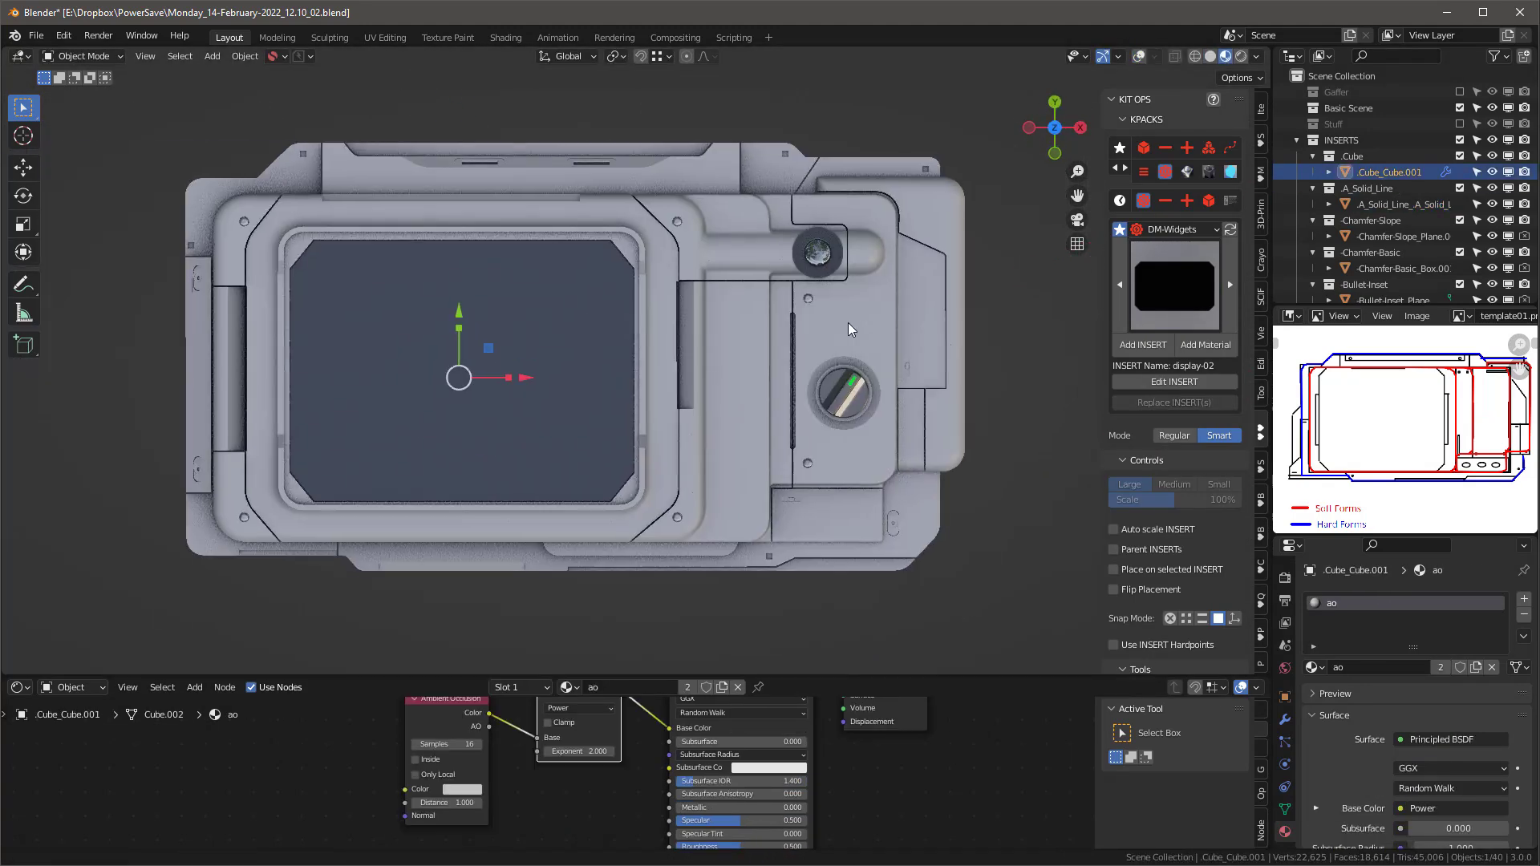
Step: Add a con-usb-a insert without snapping in the small recess below the knob
left_click(1174, 287)
left_click(945, 484)
left_click(826, 536)
scroll(824, 535, "up", 4)
scroll(823, 539, "down", 3)
key("shift+alt+z")
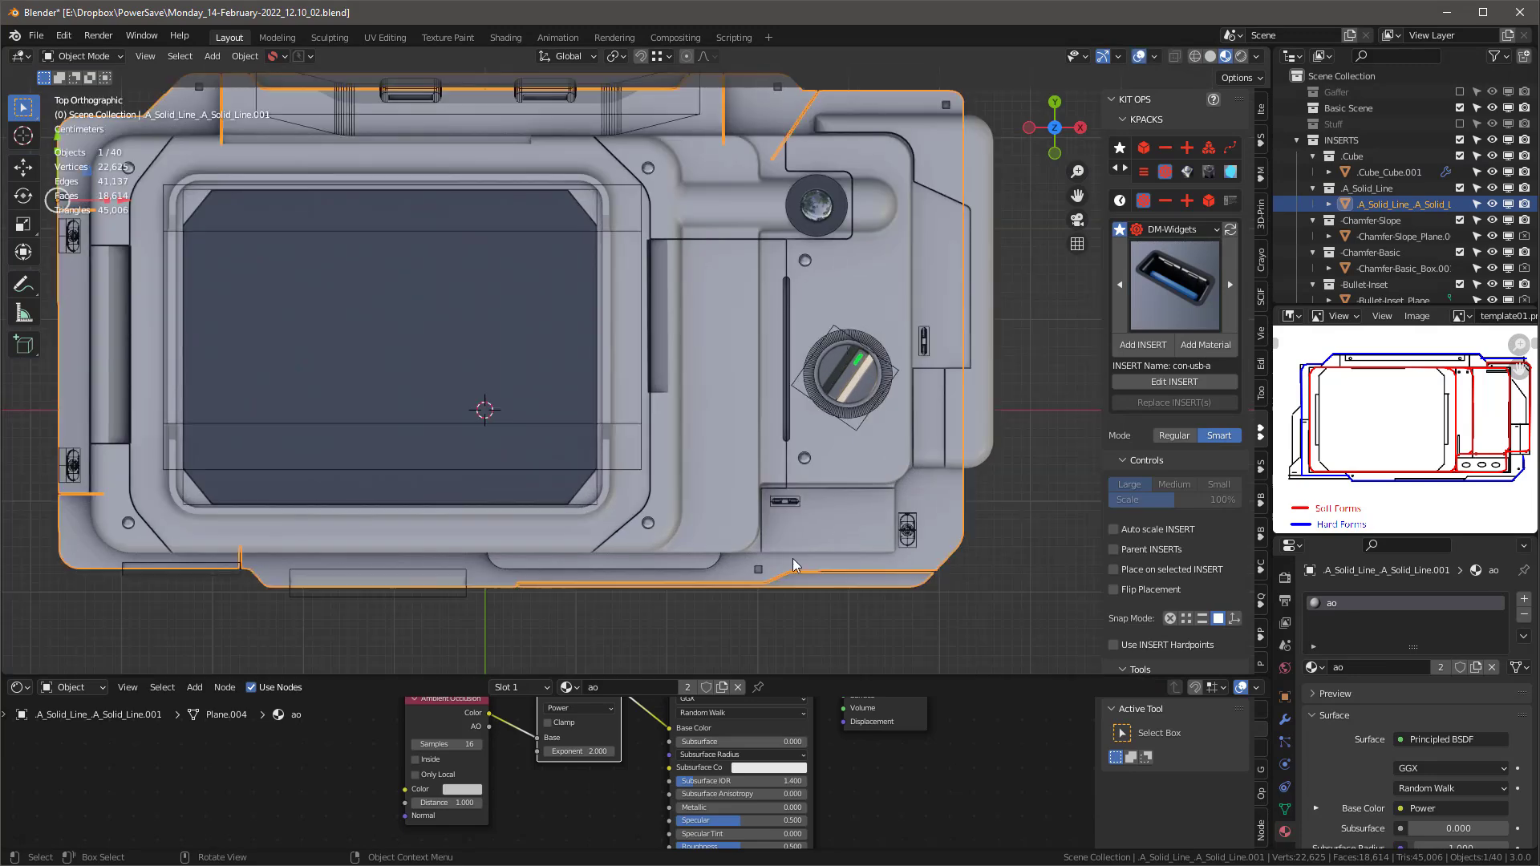
left_click(1143, 345)
key("n")
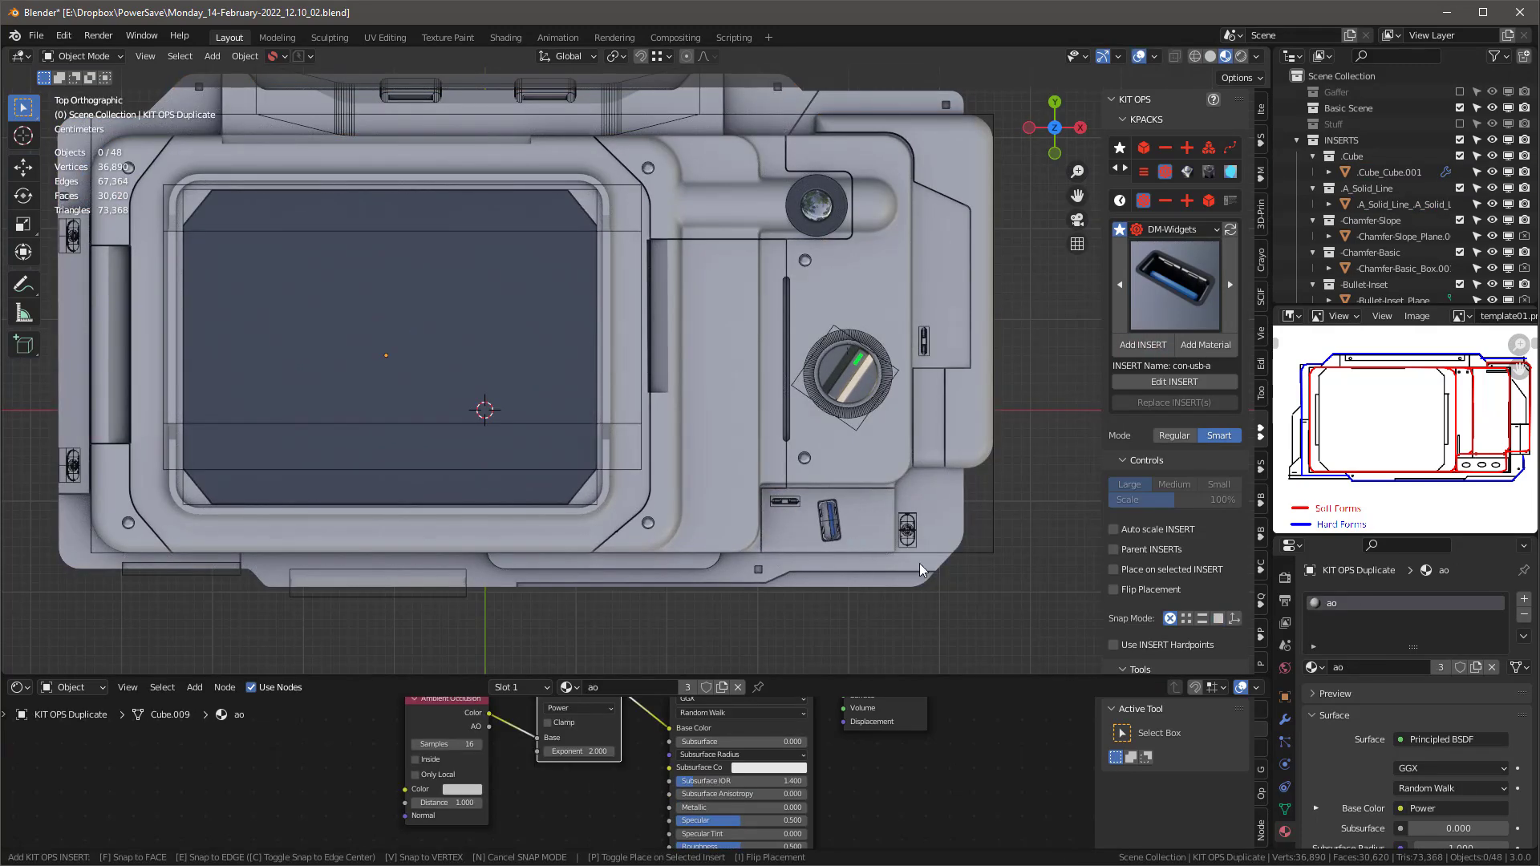
left_click(828, 536)
Step: Straighten the USB port's rotation and duplicate the port along X beside the first one
left_click(1261, 108)
left_click_drag(1158, 205, 1159, 221)
scroll(892, 507, "up", 4)
key("shift+d")
key("x")
left_click(848, 545)
scroll(848, 546, "down", 5)
left_click(1033, 547)
Step: Add cyl-end-01 inserts at the hard form's lower-right and lower-left corners and at both ends of its upper edge
key("shift+alt+z")
middle_click_drag(835, 353, 907, 368, "shift")
left_click(908, 367)
left_click(1261, 432)
left_click(1188, 295)
left_click(1096, 475)
left_click(979, 527)
key("shift+alt+z")
left_click(1143, 345)
left_click_drag(977, 535, 979, 551)
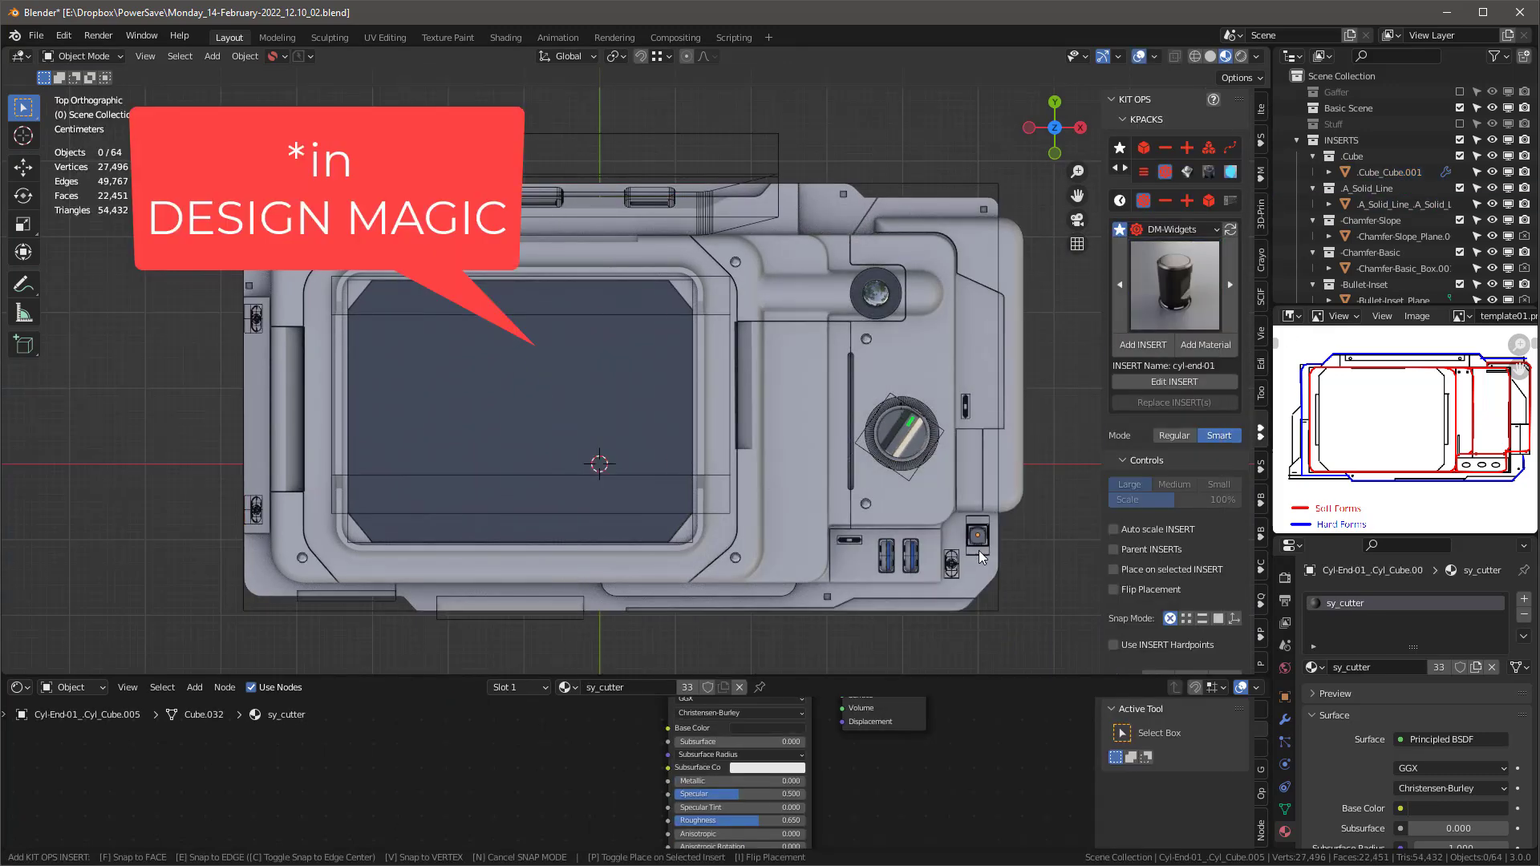
left_click(234, 592)
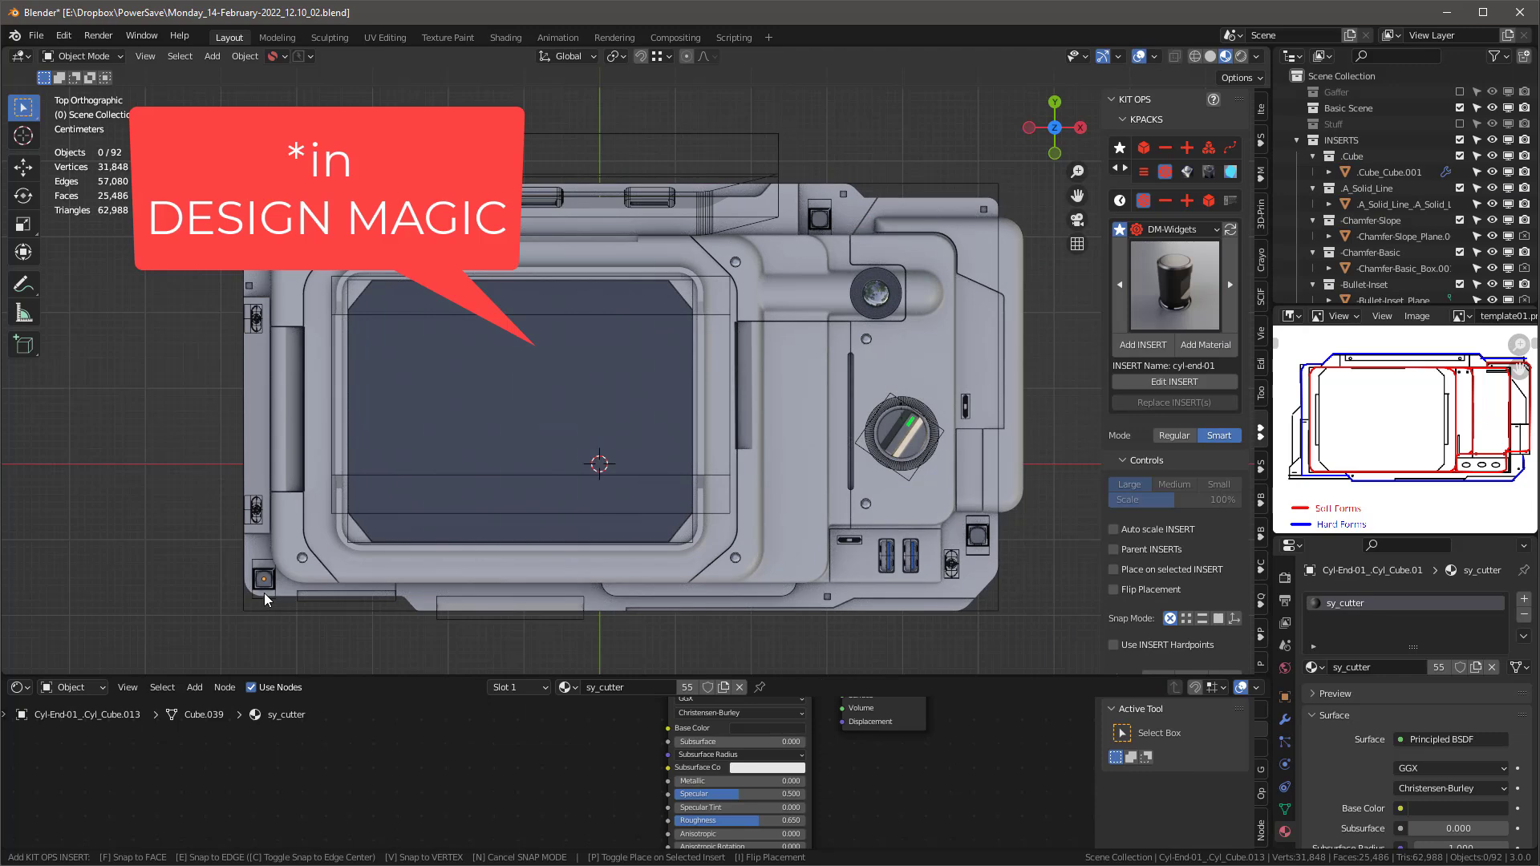
left_click_drag(264, 595, 262, 596)
Step: Duplicate the bolt below the lens to the hard form's upper-right corner
left_click(1139, 57)
middle_click_drag(790, 474, 988, 652)
key("KP_7")
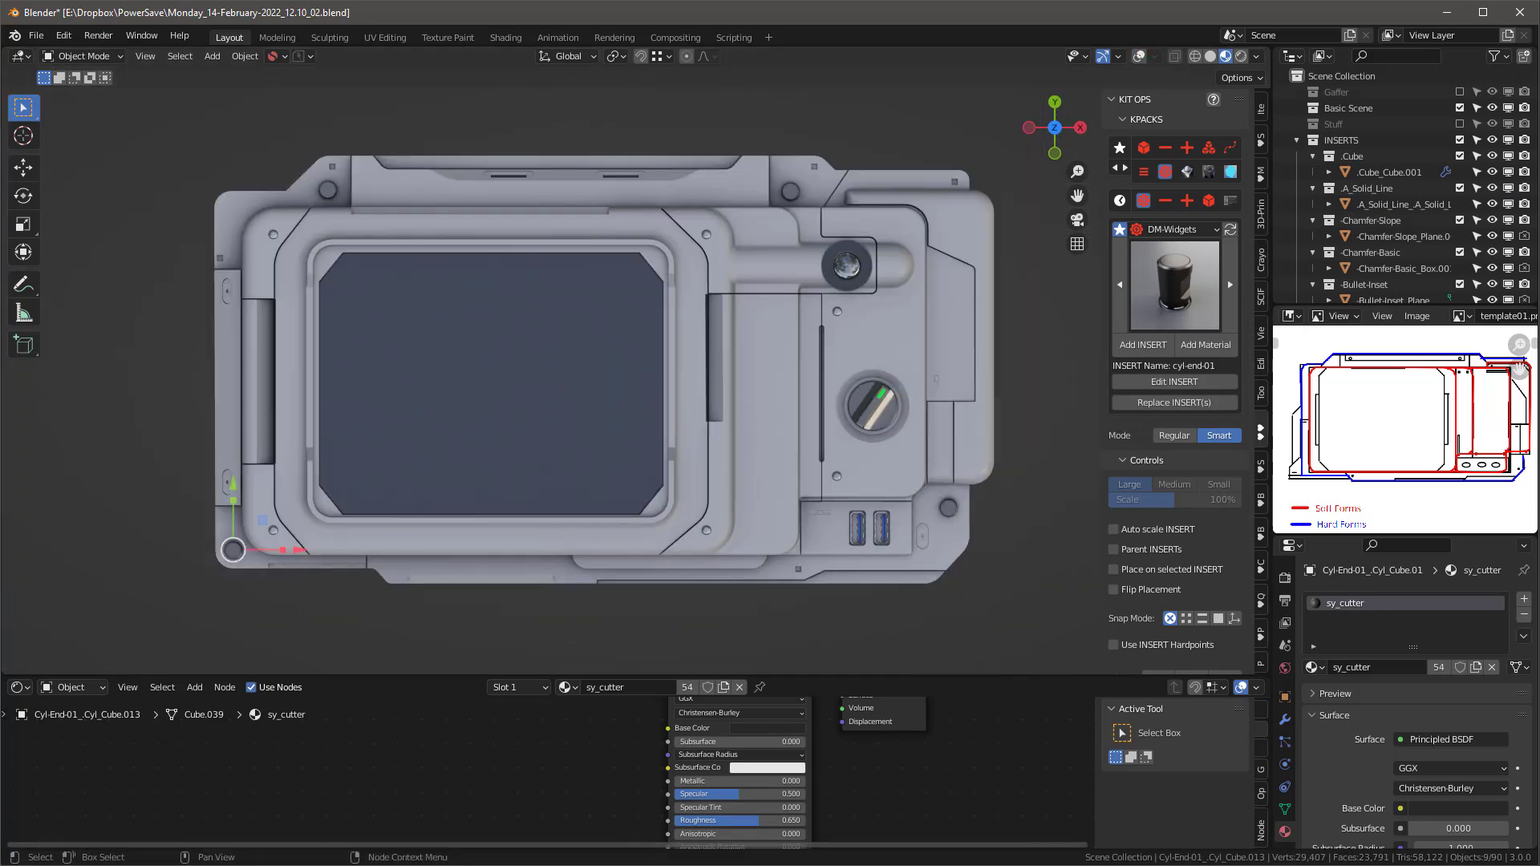
left_click(968, 250)
key("shift+alt+z")
scroll(849, 293, "up", 1)
left_click(843, 300)
key("shift+d")
left_click(984, 215)
left_click(965, 232)
key("ctrl+z")
Step: Duplicate the corner bolt along Y down the hard form's right edge, and place another copy on the upper edge above the lens
key("shift+d")
key("y")
left_click(982, 445)
key("shift+d")
left_click(831, 215)
Step: Examine the bolts around the lens from an angle, from the top and in wireframe
scroll(831, 215, "down", 1)
key("alt+a")
mouse_move(842, 233)
middle_mouse_down()
mouse_move(911, 345)
mouse_move(999, 382)
mouse_move(938, 325)
middle_mouse_up()
key("KP_7")
scroll(912, 345, "up", 2)
key("shift+z")
left_click(825, 232)
left_click(824, 232)
key("shift+z")
scroll(874, 334, "down", 3)
scroll(836, 319, "up", 2)
Step: Add a CLASIKCORP - 7 COMBOS - 2K decal on the soft form just above the knob
left_click(1182, 230)
left_click(1007, 320)
scroll(1008, 325, "down", 2)
middle_click_drag(569, 590, 698, 534, "shift")
left_click(1175, 289)
left_click(1096, 385)
scroll(946, 265, "up", 3)
left_click(795, 332)
middle_click_drag(947, 265, 823, 277, "shift")
left_click(1143, 345)
key("ctrl")
left_click(772, 295)
Step: Set the decal's X and Y rotation to 0
left_click(1261, 109)
left_click_drag(1155, 205, 1155, 221)
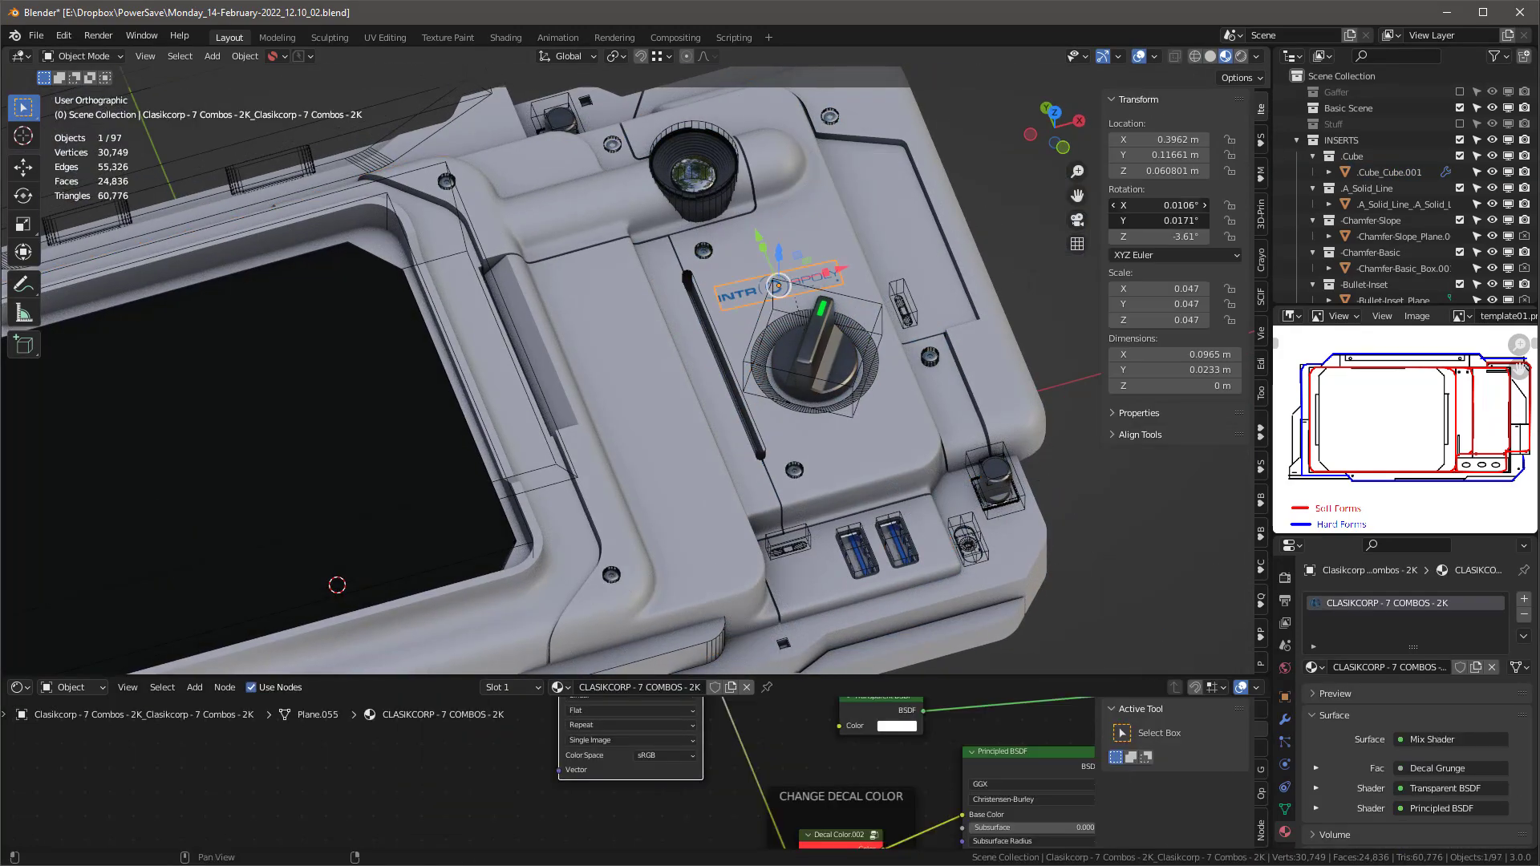
type("0")
scroll(818, 371, "down", 4)
key("KP_7")
Step: Add another decal insert on the panel's upper-left area, above the display
left_click(1261, 433)
left_click(1175, 289)
left_click(1096, 667)
middle_click_drag(690, 267, 900, 318, "shift")
left_click(1174, 289)
mouse_move(931, 853)
left_click(698, 791)
scroll(743, 237, "up", 3)
left_click(1143, 345)
left_click(463, 233)
Step: Adjust the decal material's shader nodes for the decals above the display and above the knob
scroll(575, 762, "down", 3)
left_click_drag(732, 835, 772, 835)
scroll(883, 482, "down", 1)
middle_click_drag(882, 481, 738, 333, "shift")
left_click(887, 416)
left_click(642, 782)
scroll(931, 377, "down", 3)
left_click(682, 393)
Step: Add the batch-logo insert from DM-Decals onto the display screen, snapped to its face
left_click(1183, 230)
left_click(722, 361)
left_click(1174, 288)
left_click(676, 386)
scroll(1169, 622, "down", 9)
scroll(1169, 622, "up", 9)
left_click(1219, 618)
left_click(1143, 345)
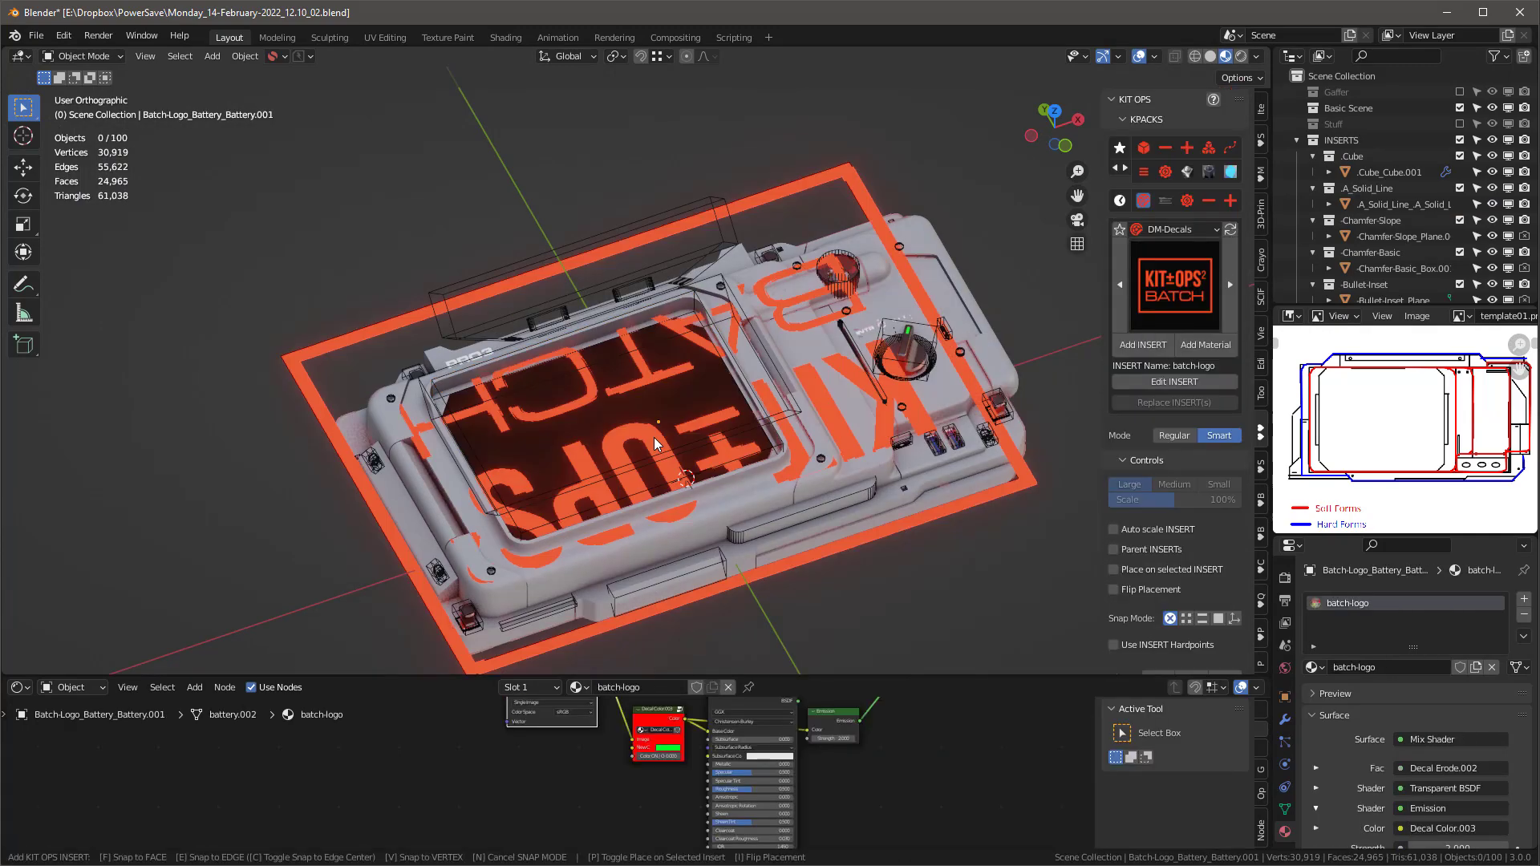
left_click(614, 451)
Step: Replace the image in the display decal's shader with the KIT OPS 2 PRO logo
scroll(517, 726, "down", 1)
middle_click_drag(517, 722, 495, 803)
scroll(507, 782, "up", 6)
left_click(589, 751)
left_click(574, 751)
left_click(310, 649)
scroll(908, 537, "down", 14)
scroll(909, 537, "up", 11)
double_click(1225, 252)
Step: Try the colour override on the display logo decal and set its emission strength to 5
key("KP_7")
left_click(668, 638)
middle_click_drag(668, 626, 726, 513)
scroll(726, 514, "up", 2)
middle_click_drag(783, 766, 561, 706)
left_click_drag(442, 824, 498, 824)
left_click(767, 791)
type("5")
key("Return")
Step: Save the file with the glowing display logo in place
key("KP_7")
middle_click_drag(774, 528, 802, 377)
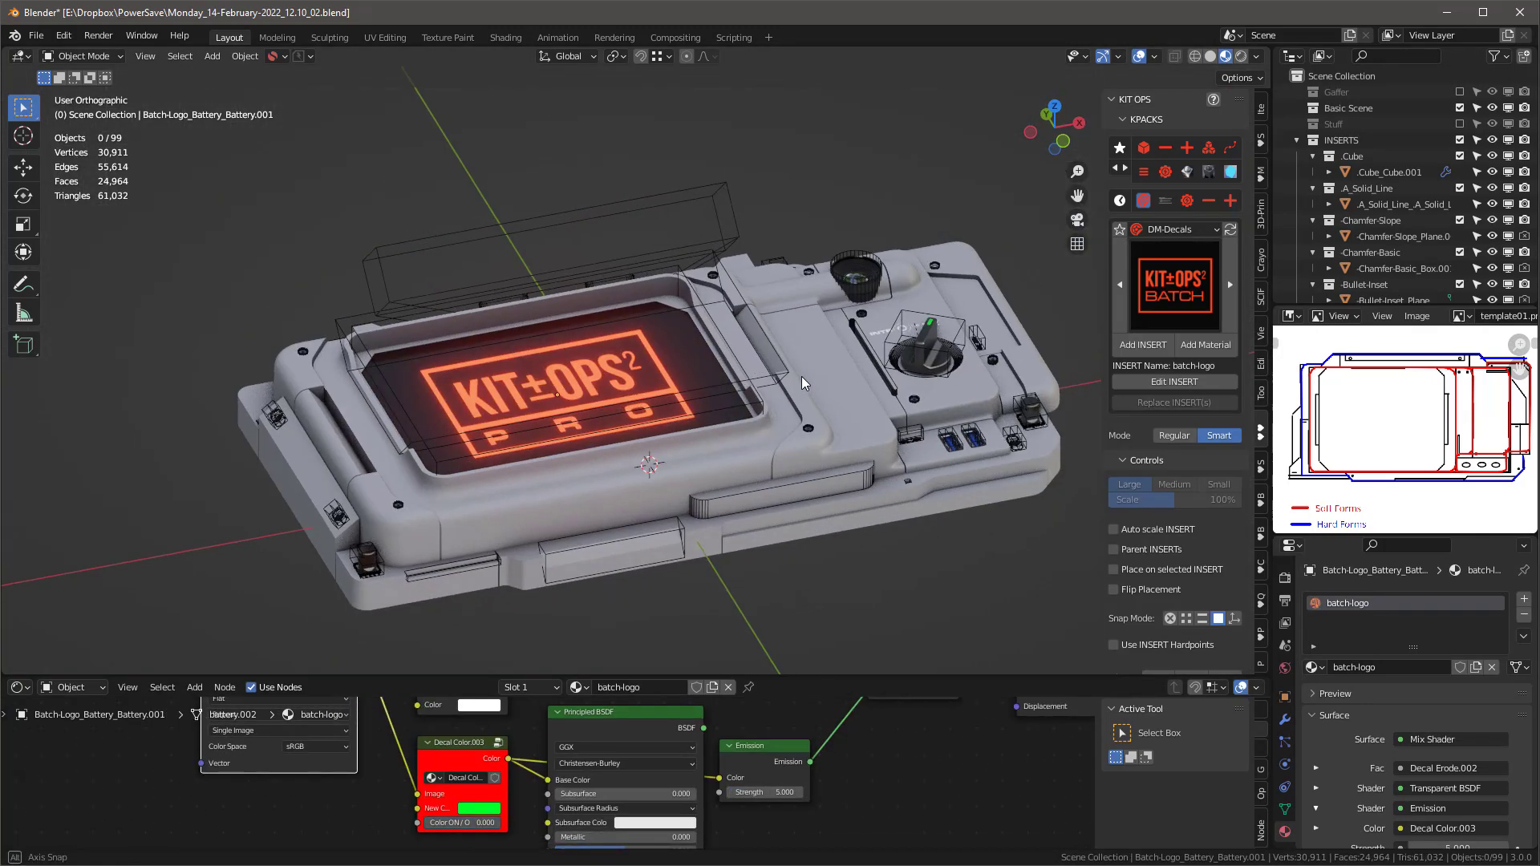
key("KP_7")
left_click(739, 553)
left_click(1018, 550)
key("ctrl+s")
scroll(893, 329, "up", 3)
middle_click_drag(850, 513, 882, 469)
scroll(887, 345, "down", 3)
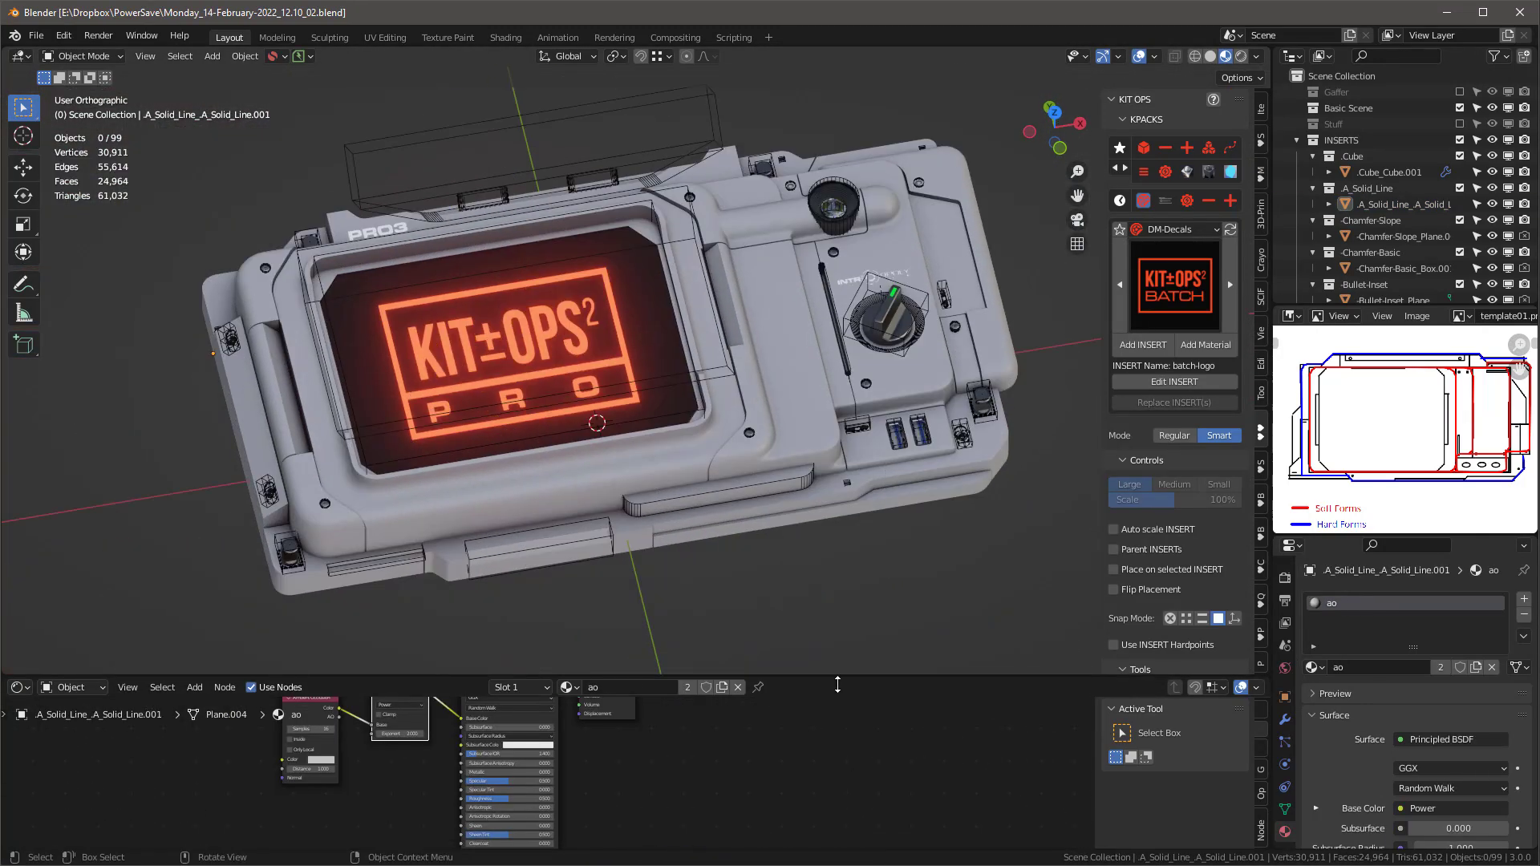
Step: Apply the KO-Plastic-Paint materials sy_battlehsip_matte to the hard form and sy_lite_matte to the soft form
scroll(723, 790, "down", 4)
left_click(906, 482)
left_click(1208, 172)
left_click(1210, 346)
left_click(811, 353)
left_click(1174, 287)
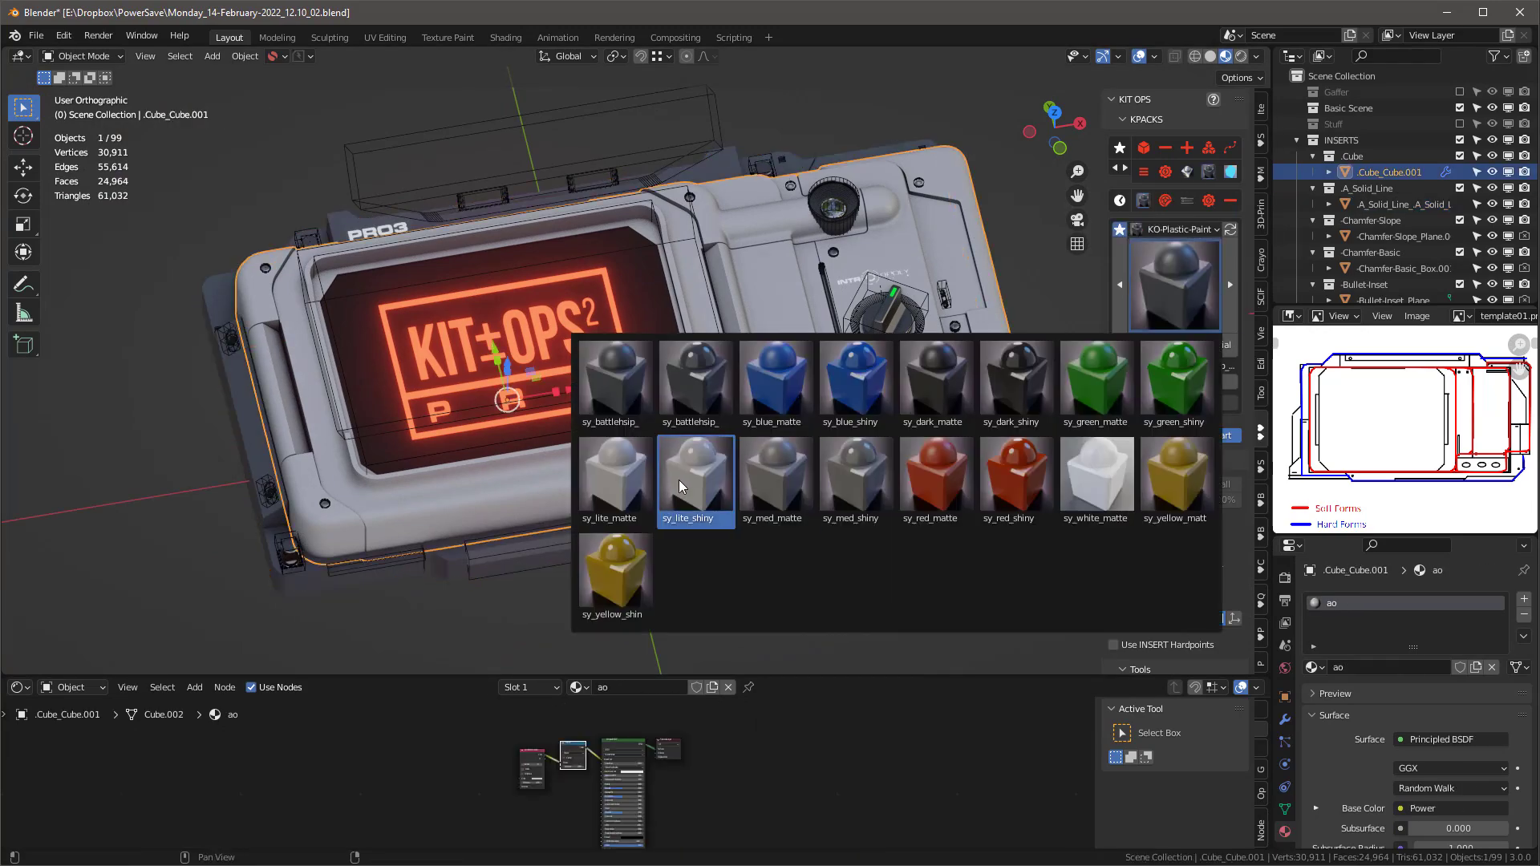
left_click(698, 477)
left_click(1205, 345)
Step: Add the rib-15 insert from DM-Vents-Ribs to the hard form's outer side beside the display
middle_click_drag(790, 585, 798, 537)
scroll(706, 778, "up", 8)
left_click(550, 495)
middle_click_drag(550, 494, 1242, 205)
left_click(1232, 149)
left_click(1144, 171)
left_click(1179, 288)
scroll(815, 580, "up", 3)
left_click(1143, 346)
left_click(1176, 287)
left_click(618, 663)
left_click(1140, 346)
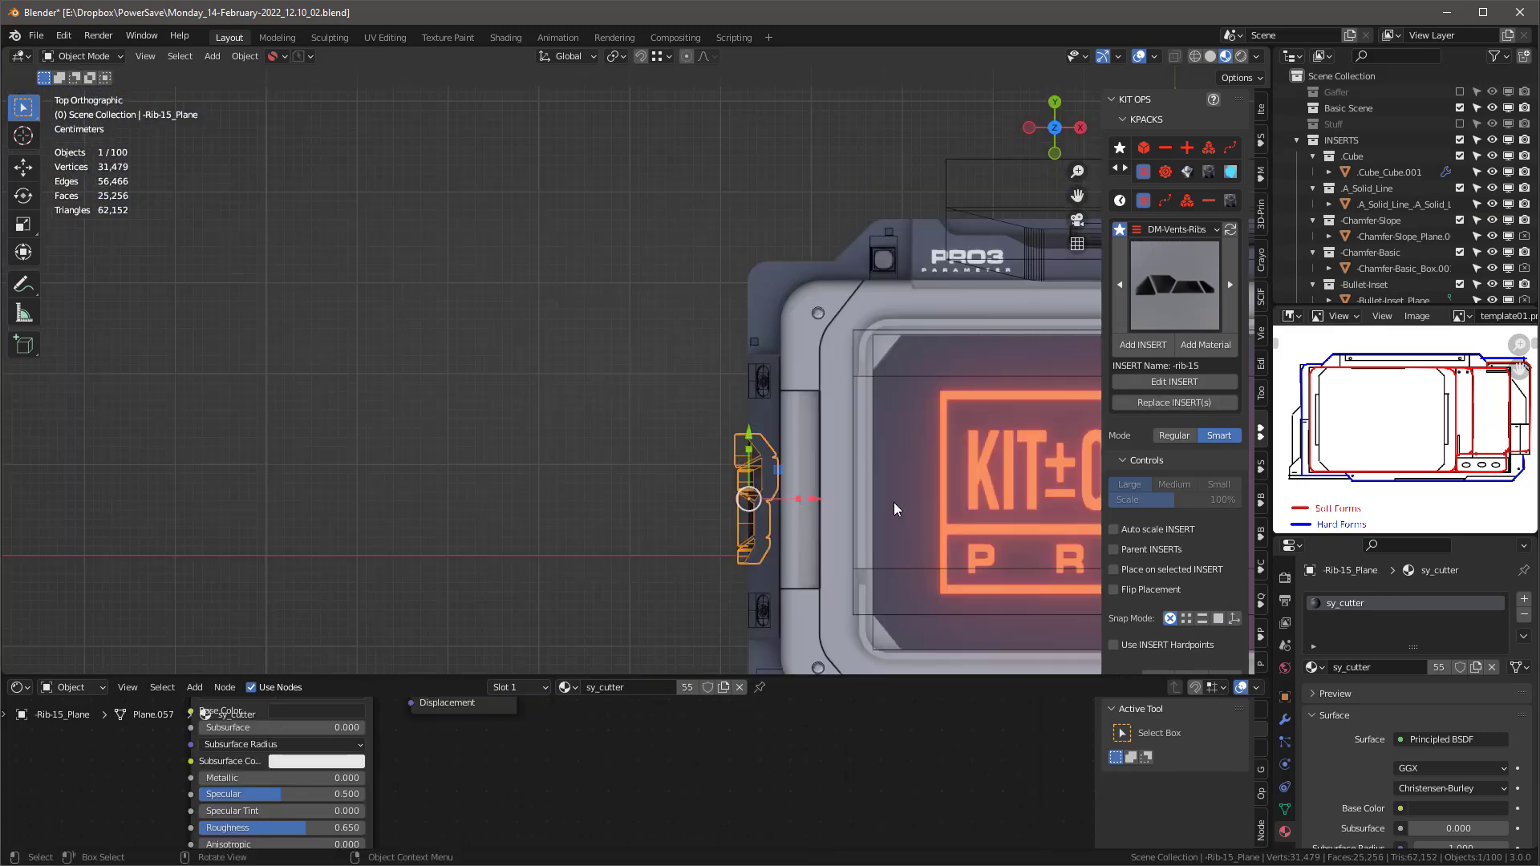
Step: Reposition the side rib insert along X and adjust its height on the hard form in front view
scroll(895, 511, "up", 5)
left_click(478, 385)
scroll(478, 401, "down", 4)
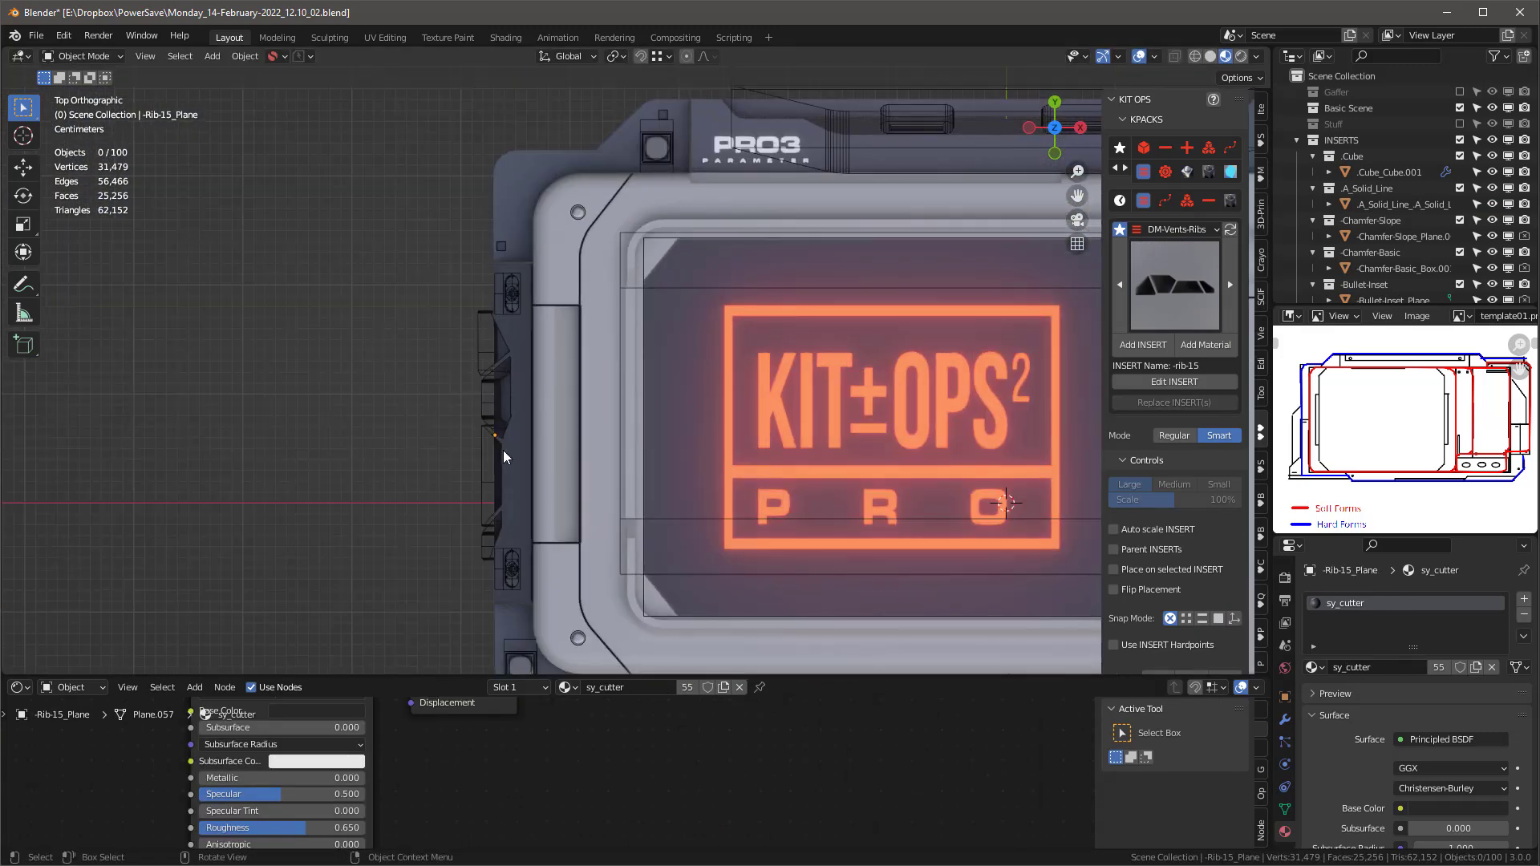
left_click(491, 451)
left_click_drag(563, 436, 571, 436)
key("KP_1")
scroll(497, 450, "up", 5)
key("g")
left_click(553, 449)
Step: Edit the side rib insert's mesh by moving its lower vertices in front view
left_click(1285, 719)
key("Tab")
key("shift+z")
key("1")
key("alt+a")
left_click_drag(385, 461, 732, 631)
key("g")
left_click(696, 568)
key("Tab")
middle_click_drag(696, 568, 638, 361)
key("alt+a")
key("shift+z")
Step: Add another rib-15 insert to the hard form's front edge, below the raised bumper
scroll(697, 585, "down", 6)
scroll(664, 430, "up", 5)
left_click(666, 431)
left_click(1179, 289)
left_click(1185, 291)
left_click(831, 608)
left_click(1143, 345)
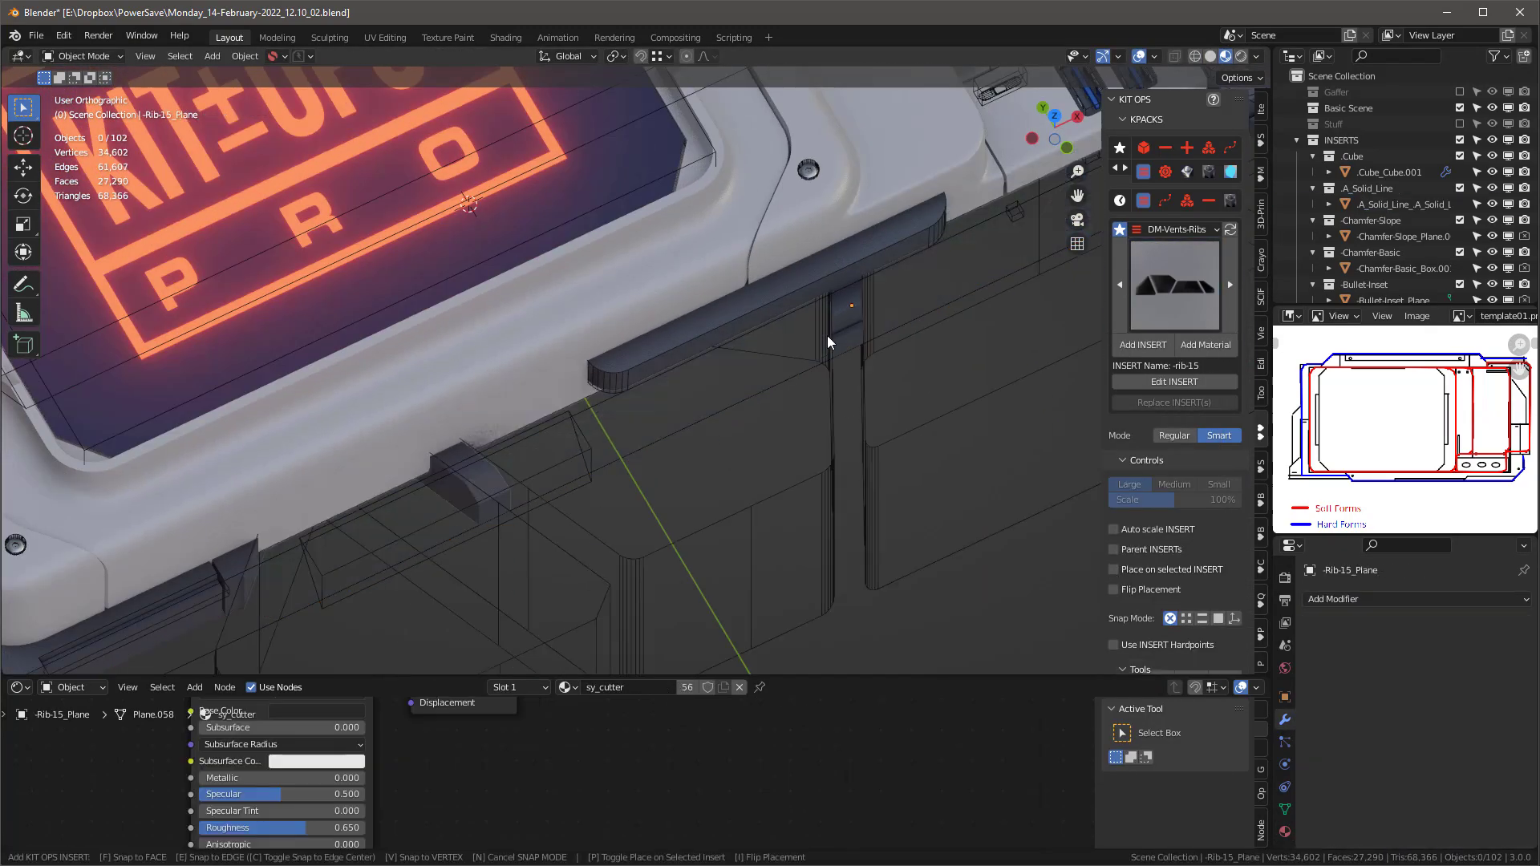
Step: Raise the front rib insert about 0.035 m and fine-tune its X, Z and Y position on the hard form
left_click_drag(788, 278, 788, 229)
key("KP_7")
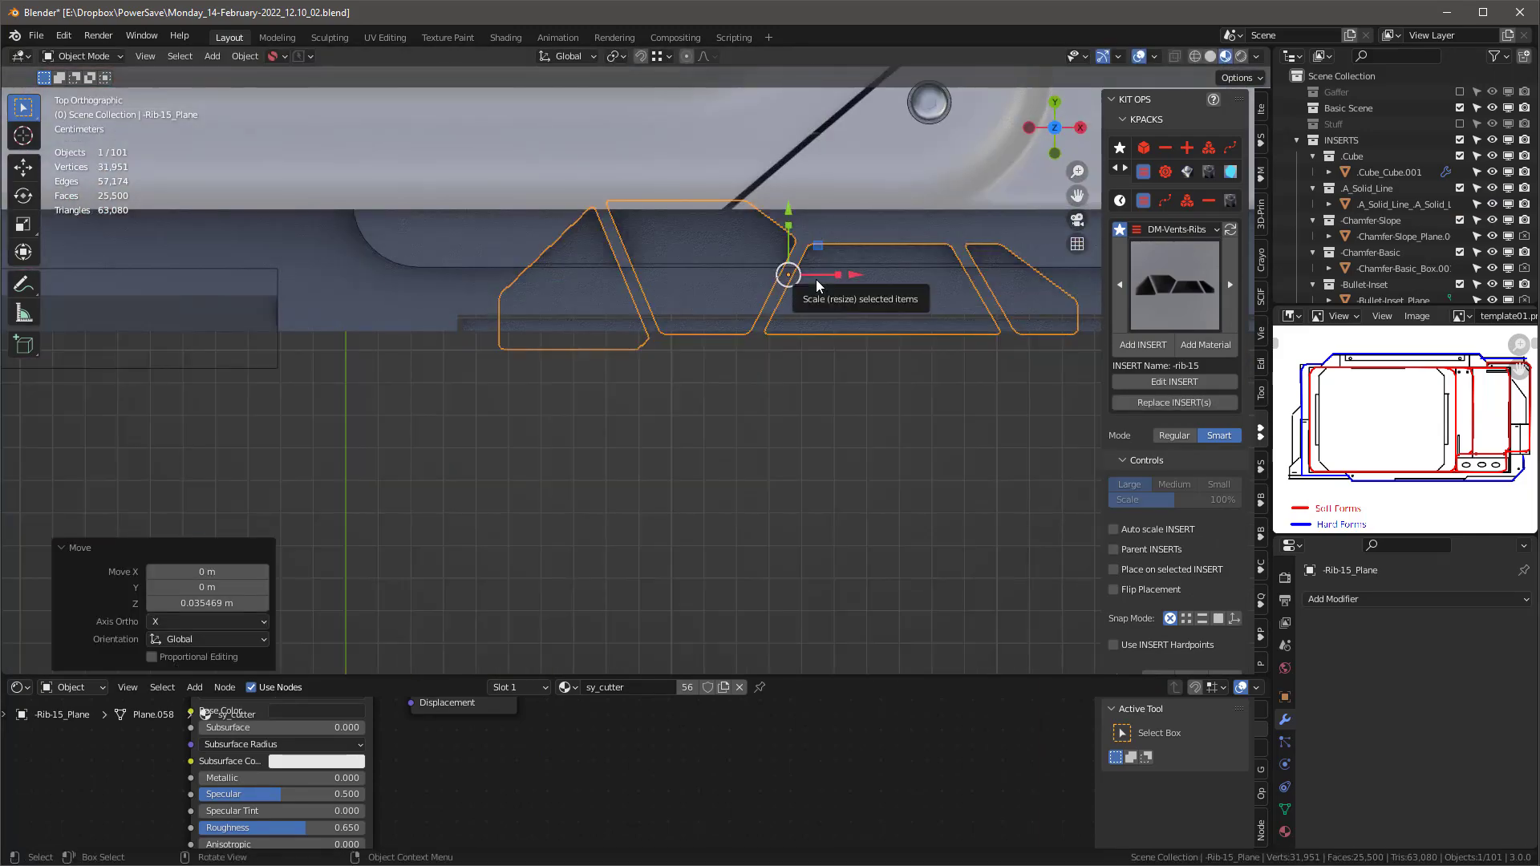
scroll(818, 285, "down", 3)
left_click_drag(778, 354, 800, 353)
key("KP_1")
left_click_drag(728, 273, 728, 225)
key("KP_7")
mouse_move(733, 365)
left_mouse_down()
mouse_move(735, 387)
mouse_move(733, 362)
left_mouse_up()
Step: Apply the sy_dark_annodized_matte material from KO-Metal to the hard form
left_click(766, 506)
left_click(762, 425)
left_click(802, 514)
scroll(818, 506, "down", 5)
scroll(787, 608, "down", 1)
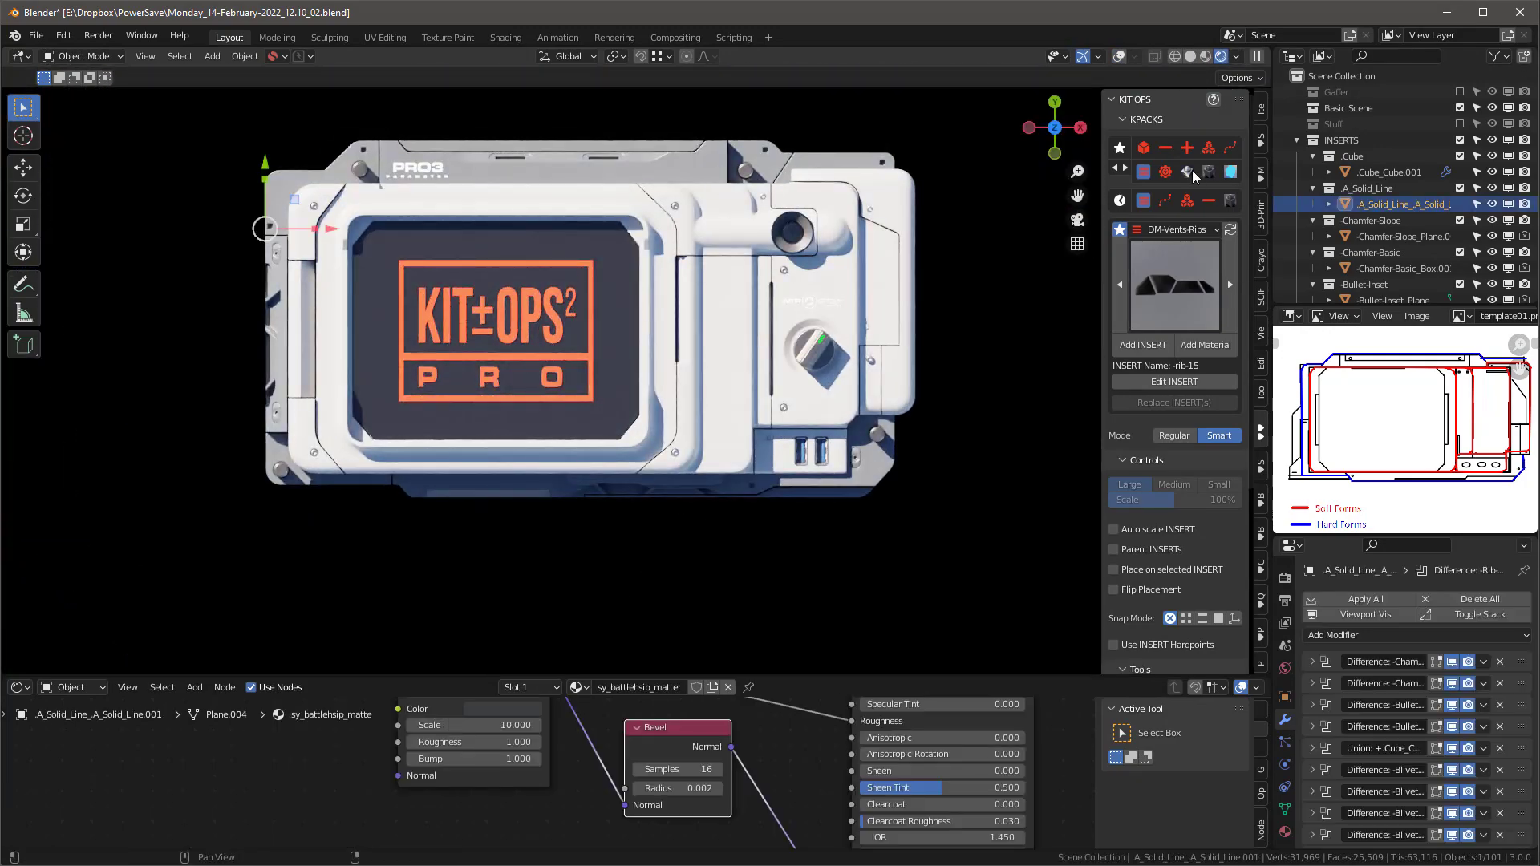
left_click(1187, 172)
left_click(1176, 285)
left_click(1195, 388)
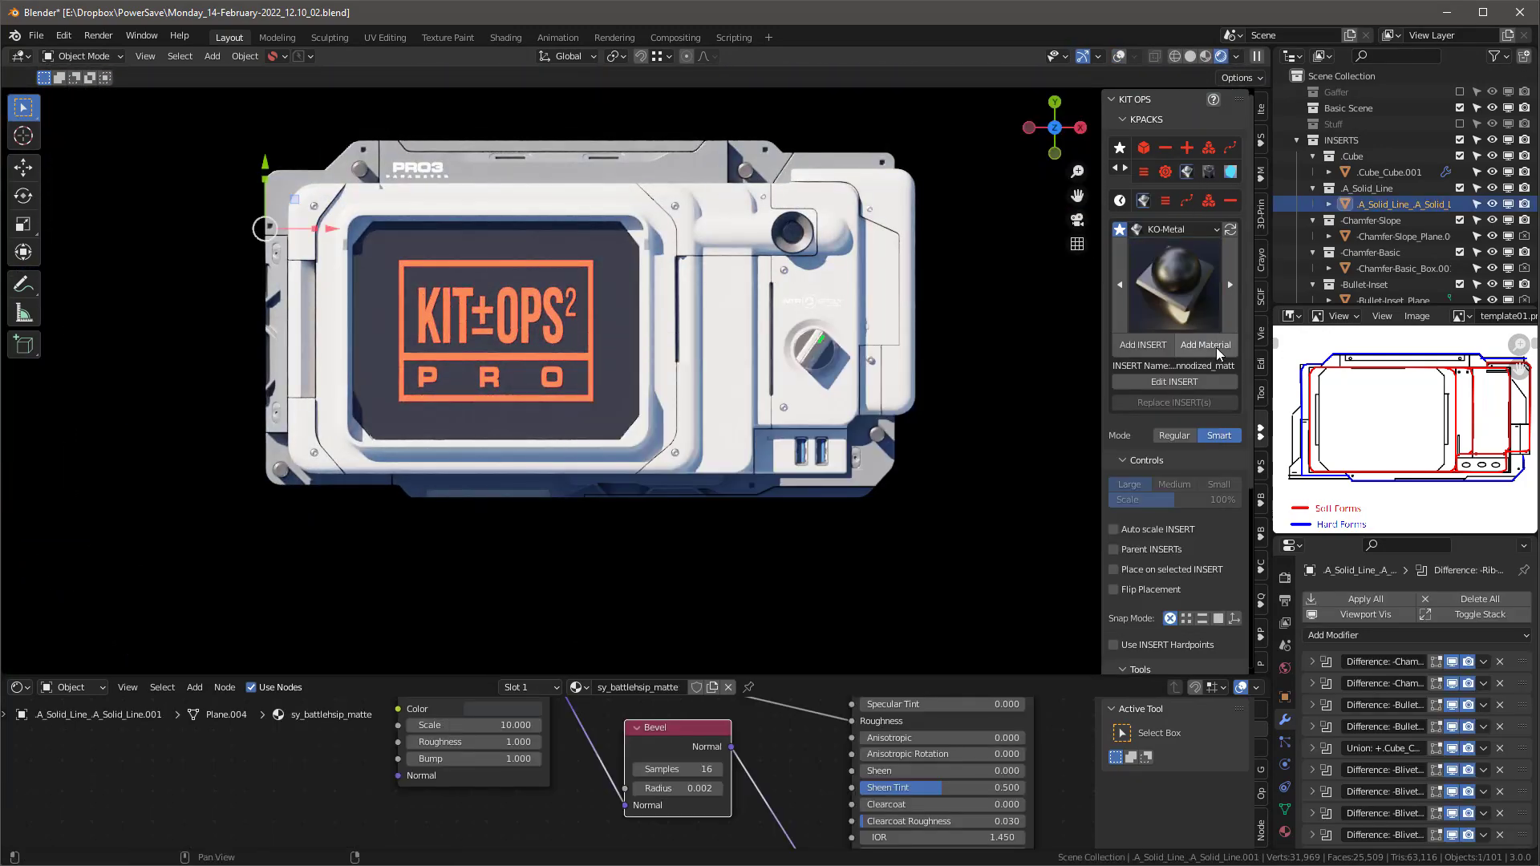
left_click(1205, 345)
scroll(1288, 453, "up", 4)
scroll(1288, 440, "down", 4)
Step: Enable the Gaffer light collection and switch the scene to a different world
left_click(1285, 668)
scroll(1370, 696, "down", 3)
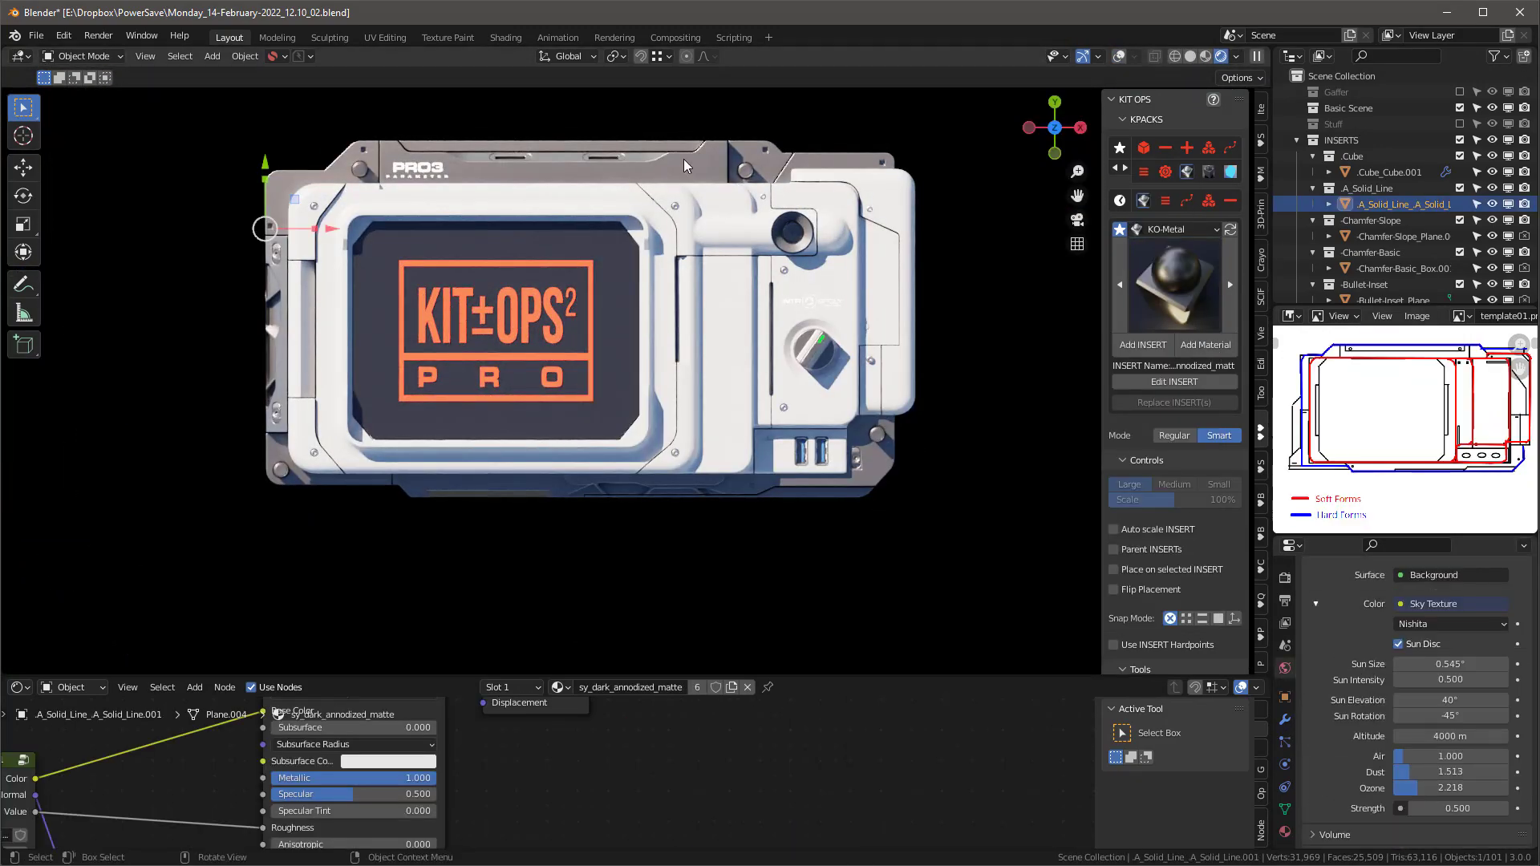
left_click(836, 315)
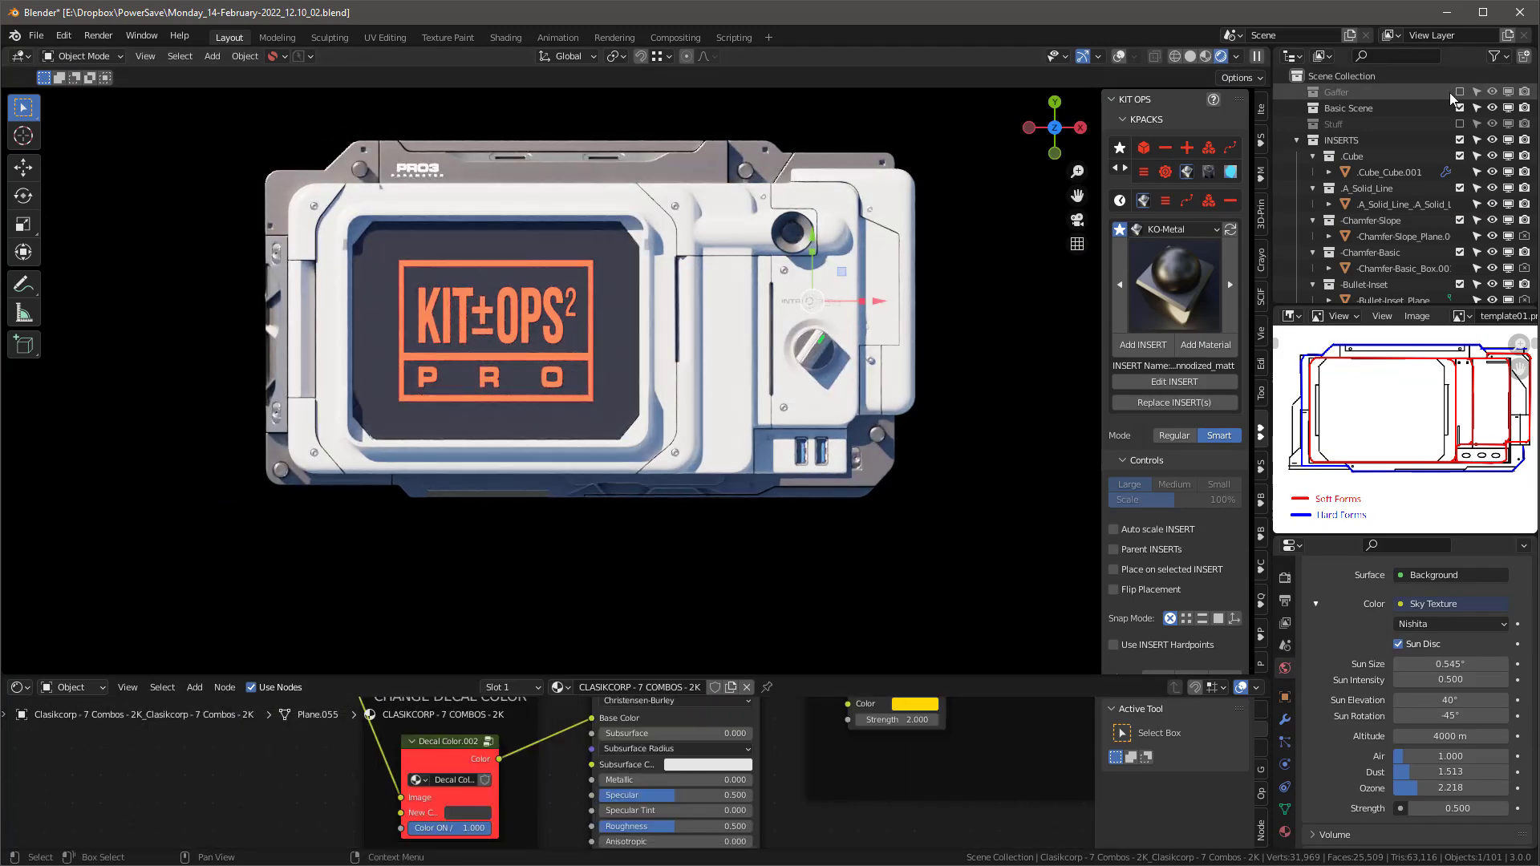
left_click(1460, 92)
scroll(1403, 605, "up", 3)
left_click(1317, 598)
left_click(1356, 642)
Step: Add a Weighted Normal modifier to the hard form
left_click(716, 486)
left_click(1285, 719)
left_click(1364, 636)
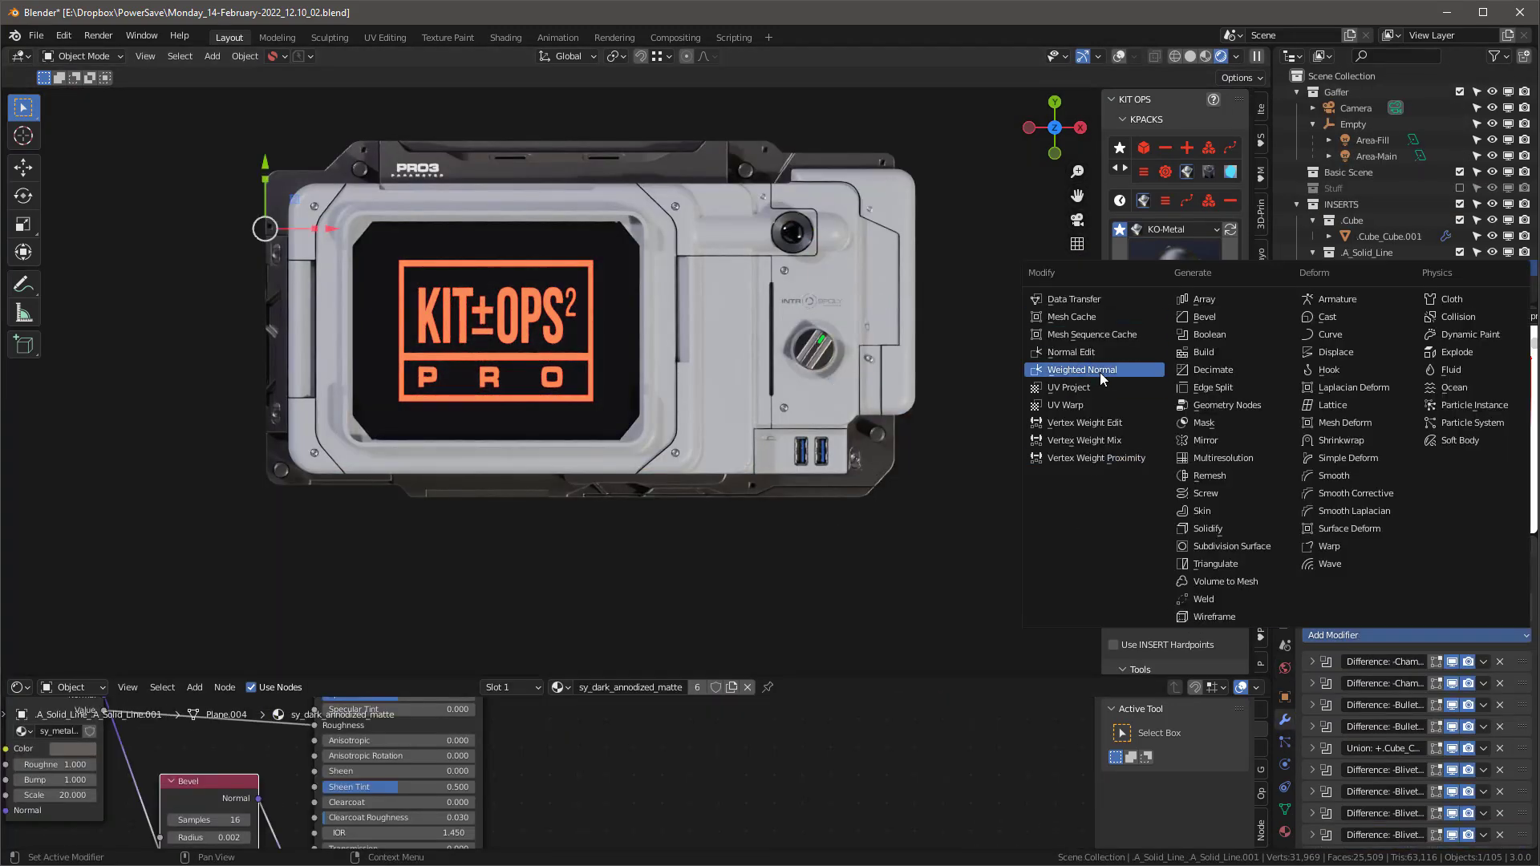
left_click(1102, 375)
scroll(831, 339, "up", 3)
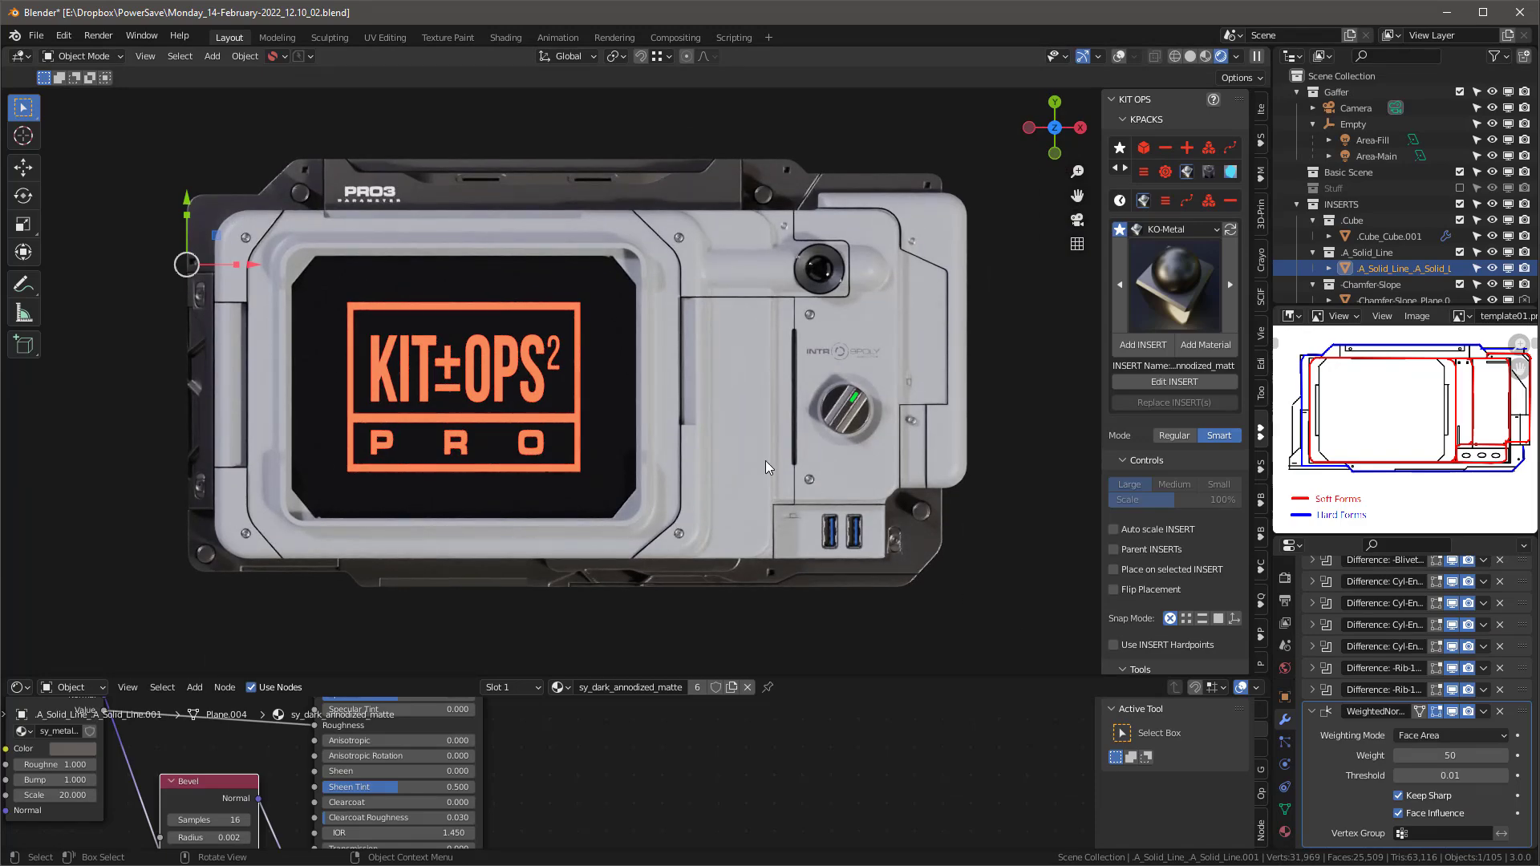
middle_click_drag(478, 525, 562, 411)
scroll(664, 446, "up", 2)
left_click(1066, 138)
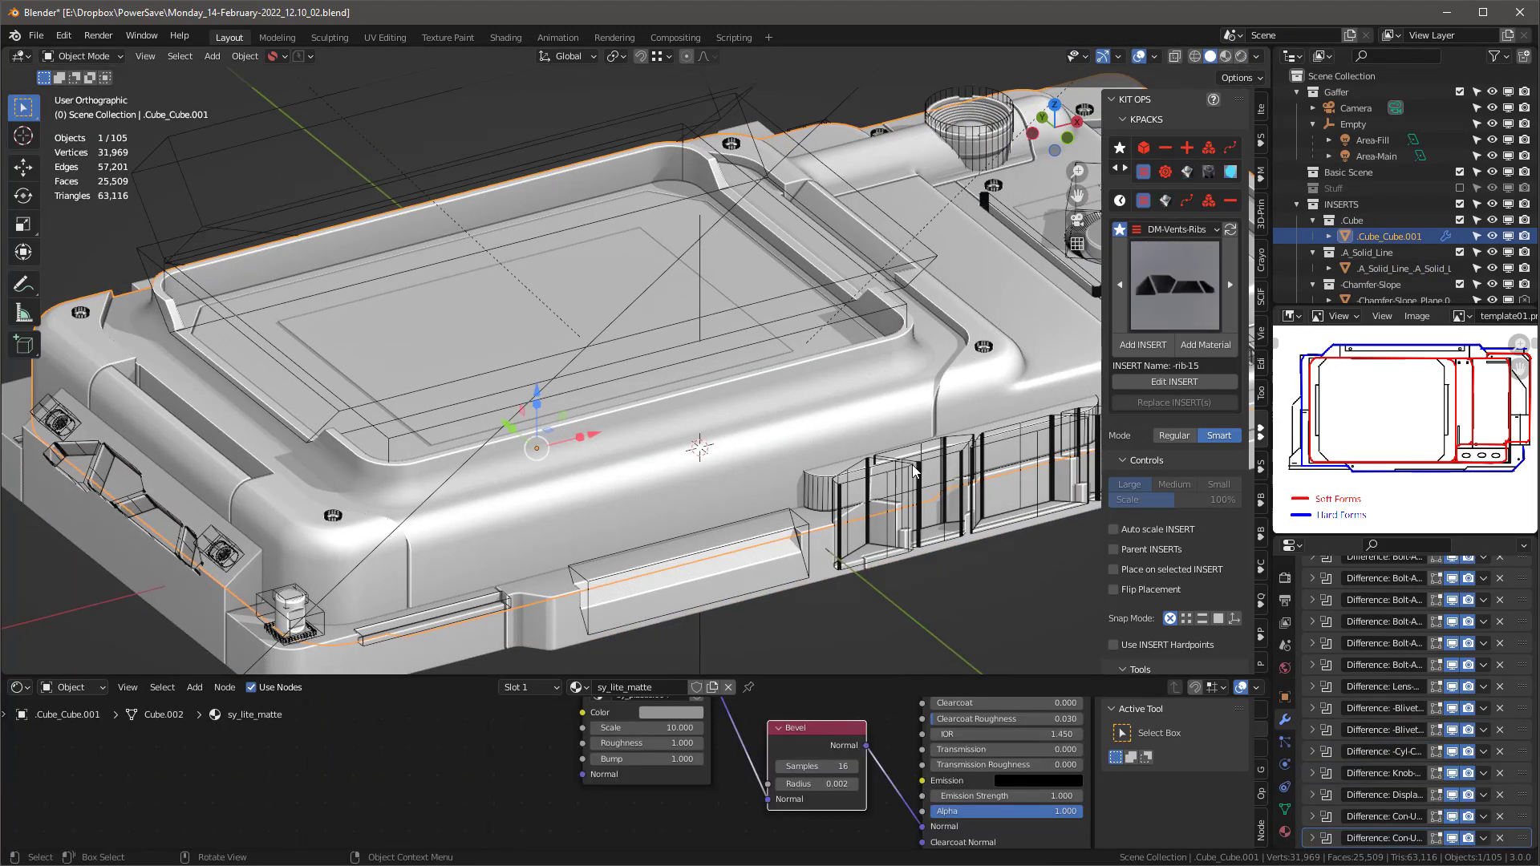
left_click(1144, 344)
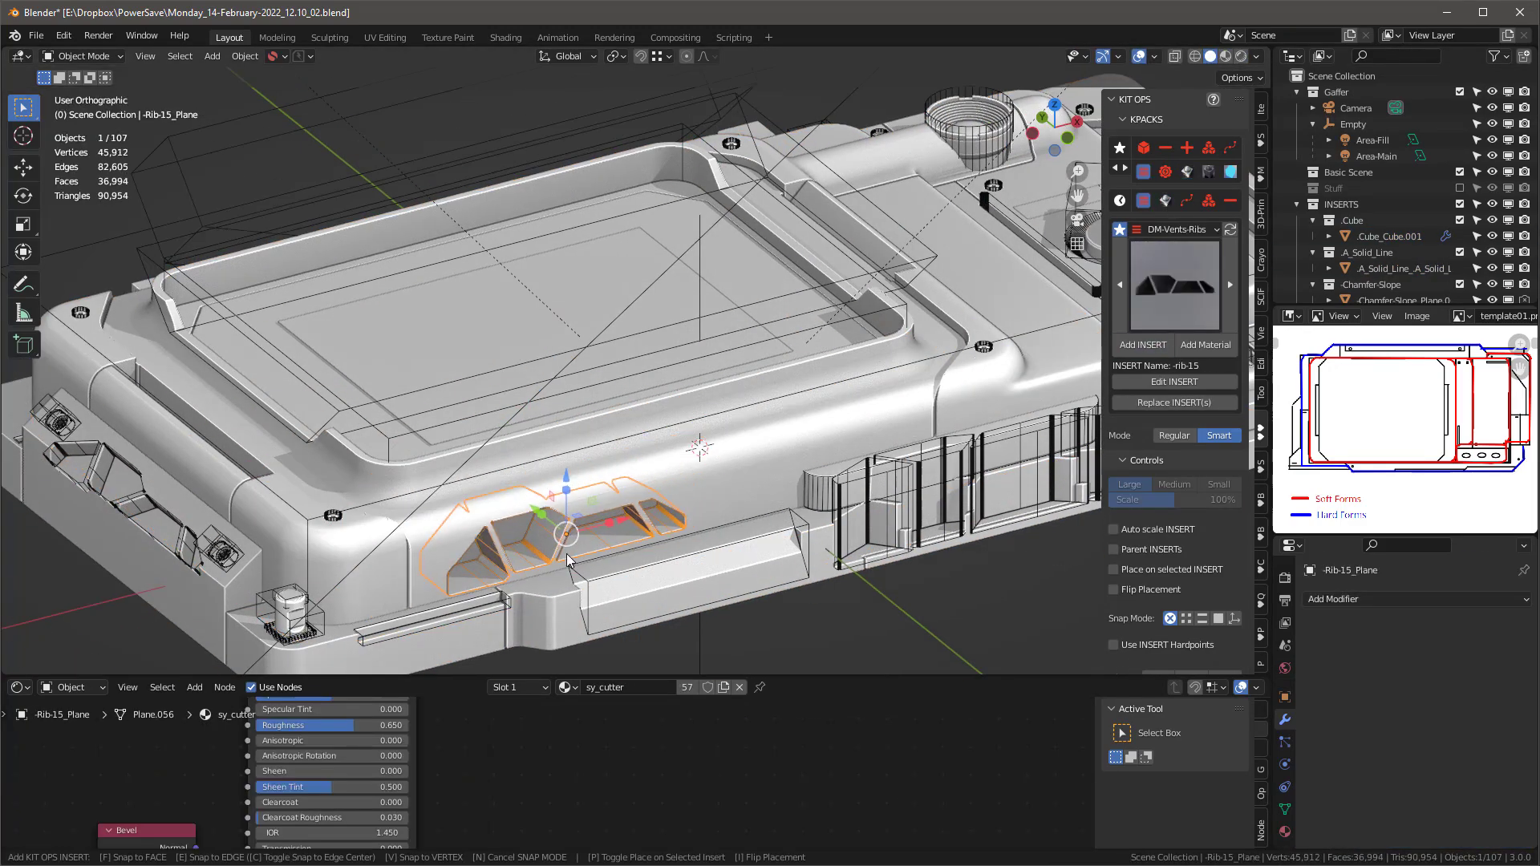
key("Escape")
Step: Add the rib-16 insert from DM-Vents-Ribs to the front side wall of the soft form, adjusting its size and rotation
left_click(1189, 285)
left_click(679, 677)
left_click(1143, 345)
scroll(639, 515, "up", 6, "ctrl")
scroll(638, 516, "down", 5, "shift")
left_click(700, 502)
Step: Duplicate the rib-16 insert along the X axis on the front side wall
mouse_move(772, 422)
middle_mouse_down()
mouse_move(694, 396)
mouse_move(754, 502)
mouse_move(800, 453)
middle_mouse_up()
key("shift+d")
key("x")
left_click(702, 589)
Step: Preview the duplicated rib vents in rendered shading without overlays, return to solid shading and delete the duplicate
scroll(702, 590, "down", 5)
left_click(1241, 56)
left_click(1138, 56)
scroll(650, 469, "up", 4)
left_click(1211, 56)
left_click(1138, 56)
key("Delete")
Step: Scale the remaining rib-16 insert to 0.952 on X in front view and fine-tune its position along X
left_click(691, 472)
key("KP_1")
left_click_drag(743, 471, 680, 471)
mouse_move(665, 471)
left_mouse_down()
mouse_move(706, 471)
mouse_move(650, 473)
left_mouse_up()
mouse_move(653, 469)
left_mouse_down()
mouse_move(630, 469)
mouse_move(658, 467)
left_mouse_up()
left_click_drag(660, 468, 661, 468)
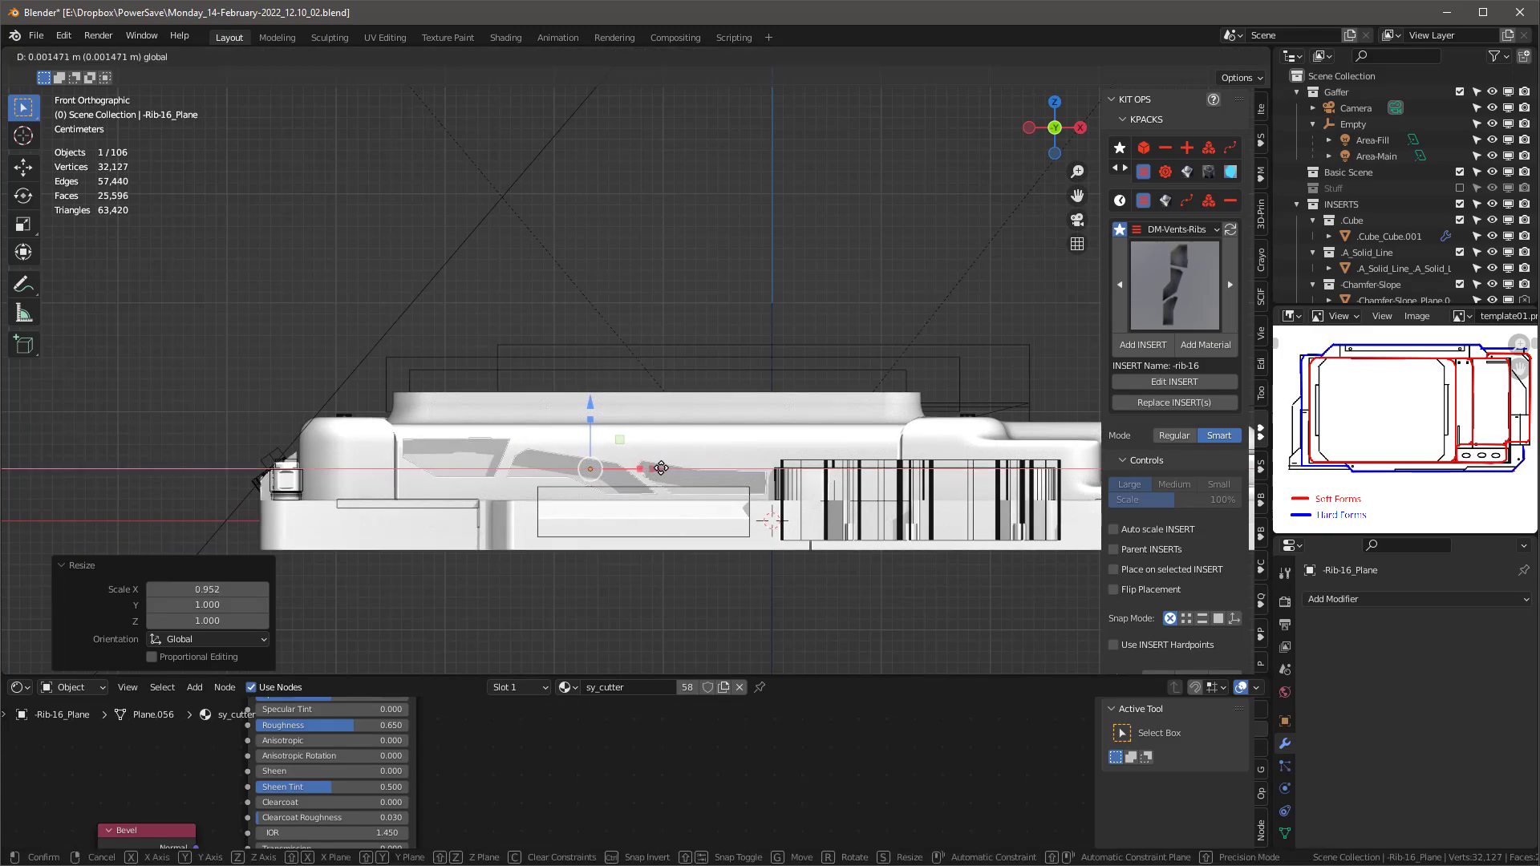